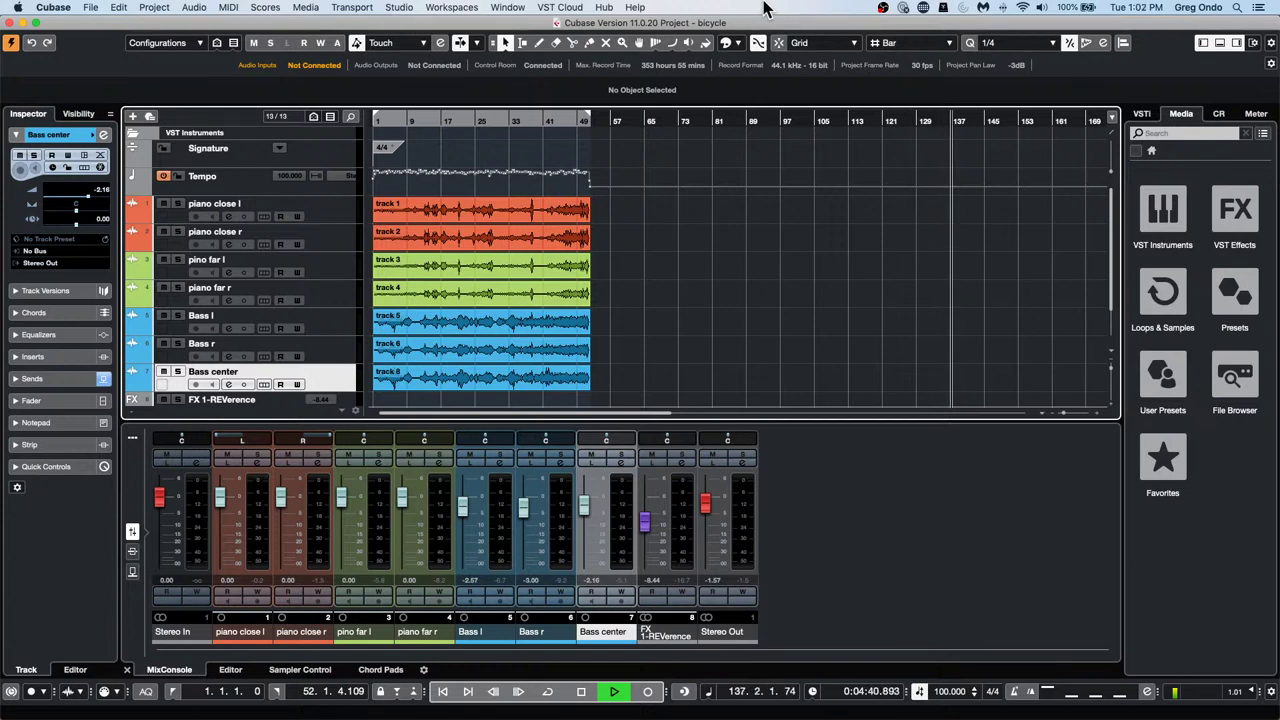
Play the project from its start and stop the playback
{"action": "key", "text": "Home"}
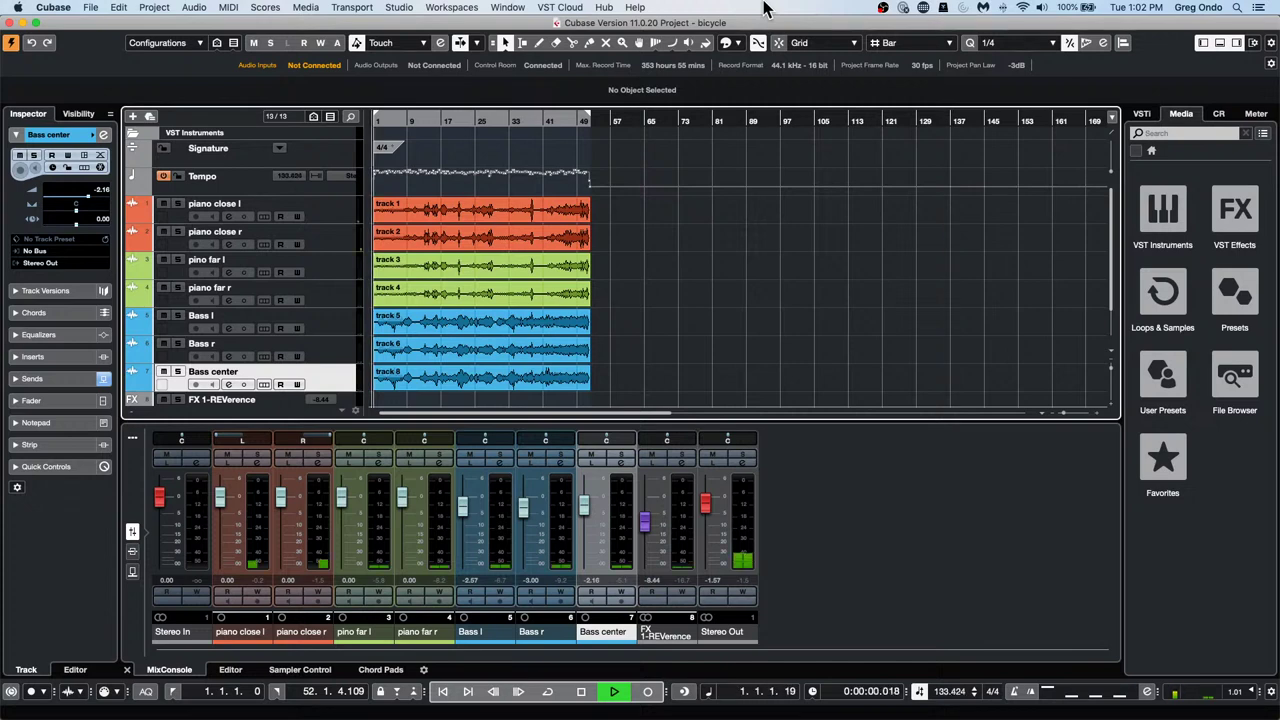
{"action": "key", "text": "space"}
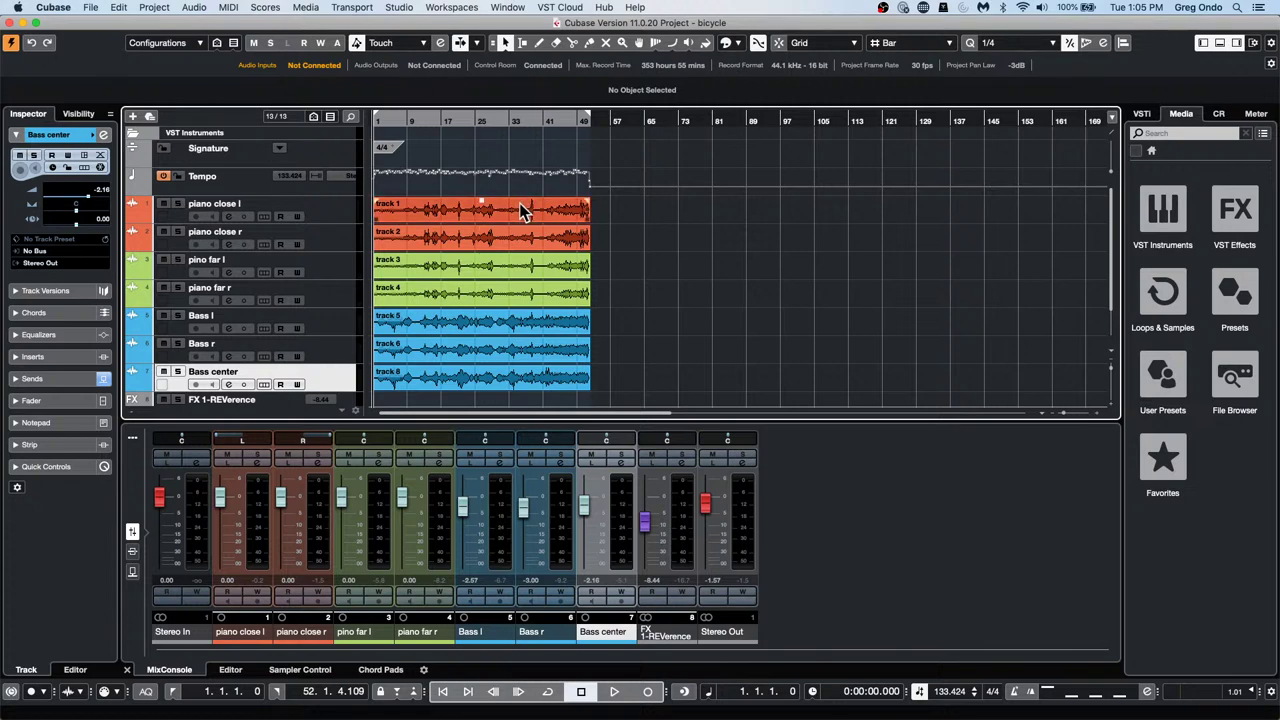
Add a stereo group track outputting to Stereo Out with the seven piano and bass tracks selected
{"action": "left_click", "coordinate": [332, 213]}
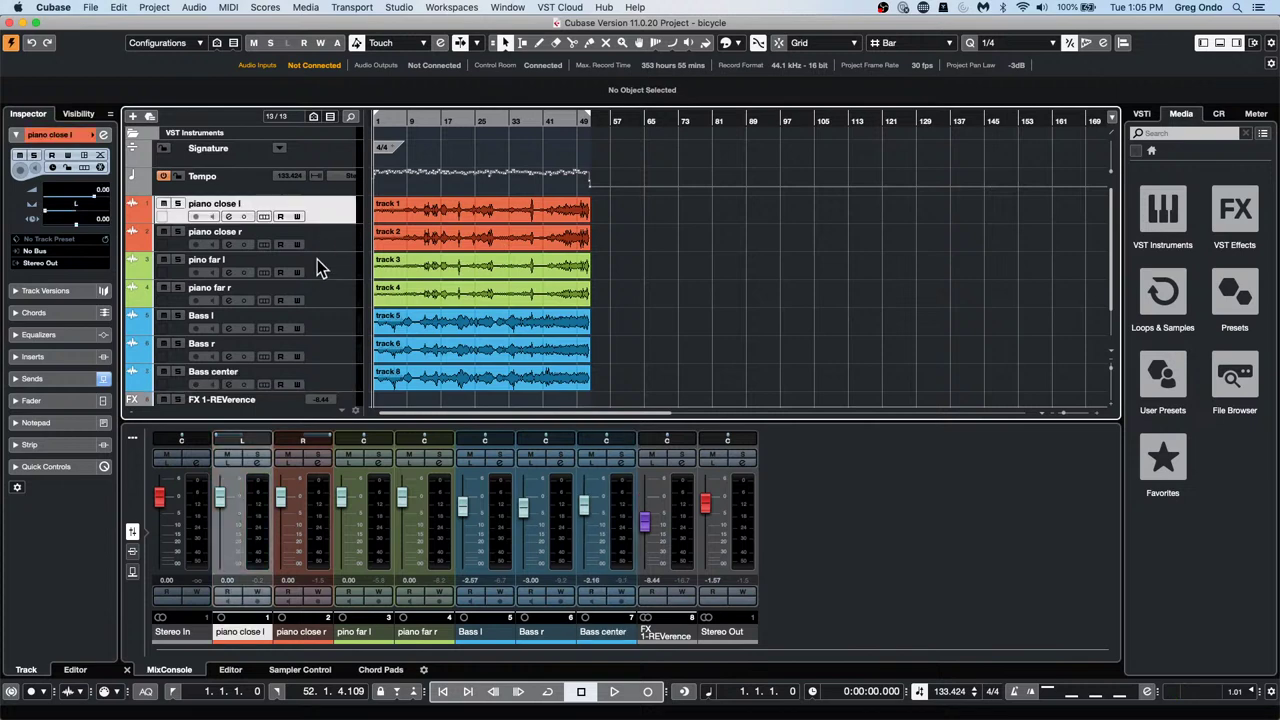
{"action": "left_click", "coordinate": [332, 386]}
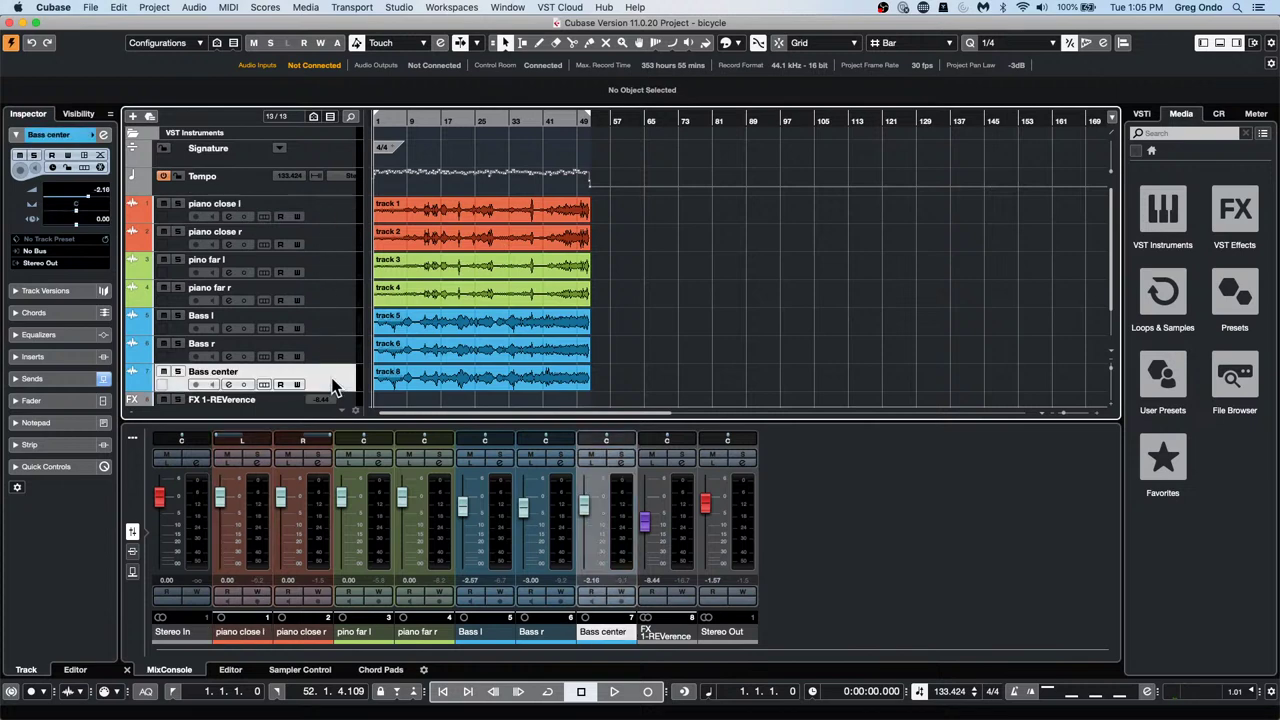
{"action": "left_click", "coordinate": [335, 212]}
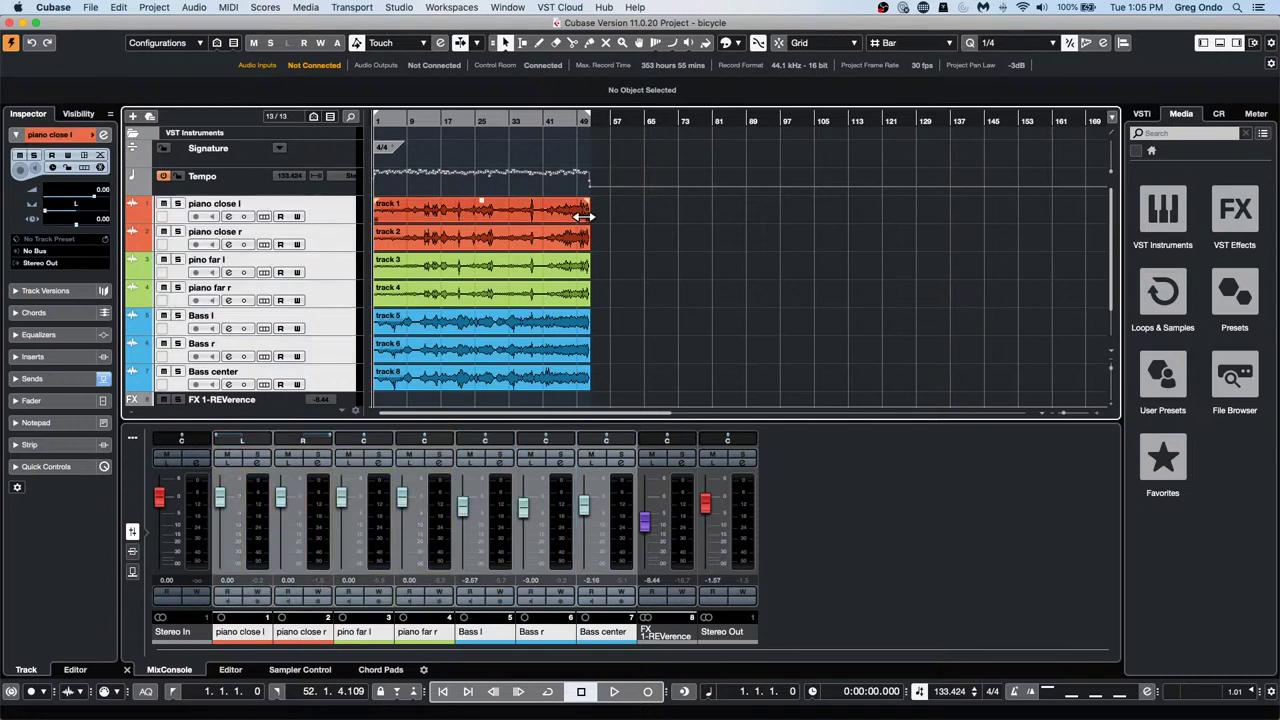
{"action": "right_click", "coordinate": [320, 349]}
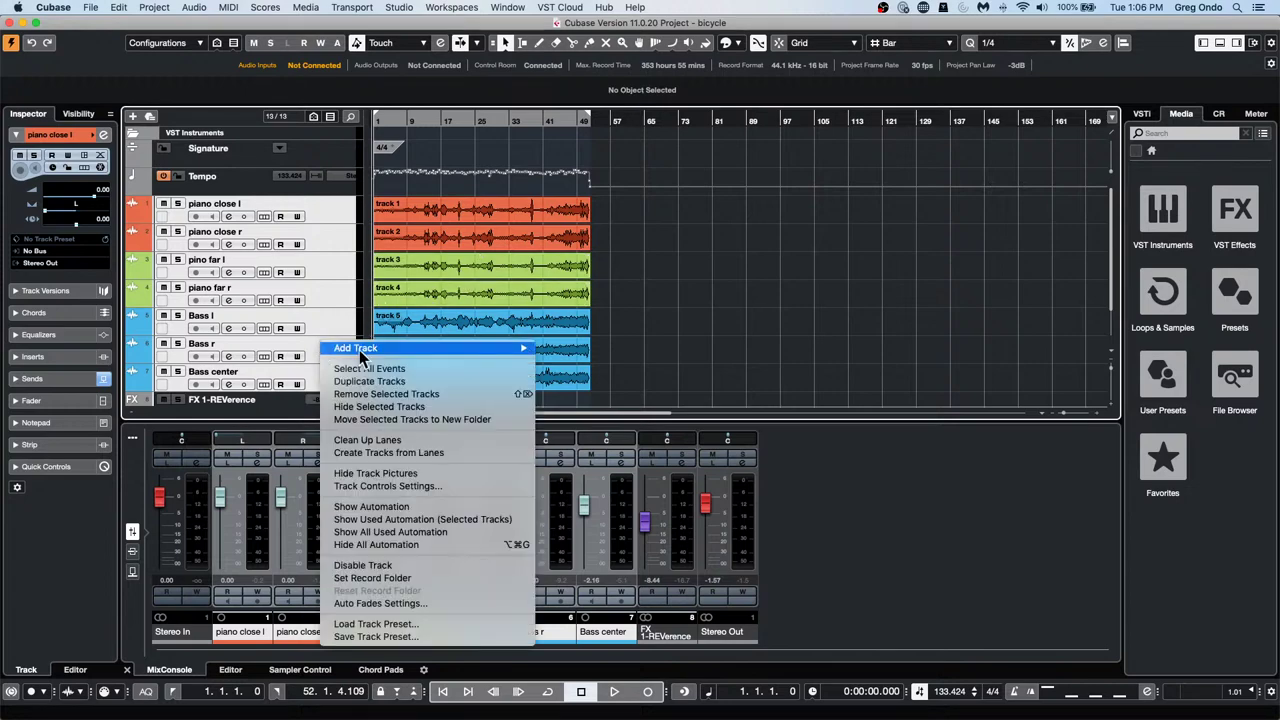
{"action": "mouse_move", "coordinate": [371, 349]}
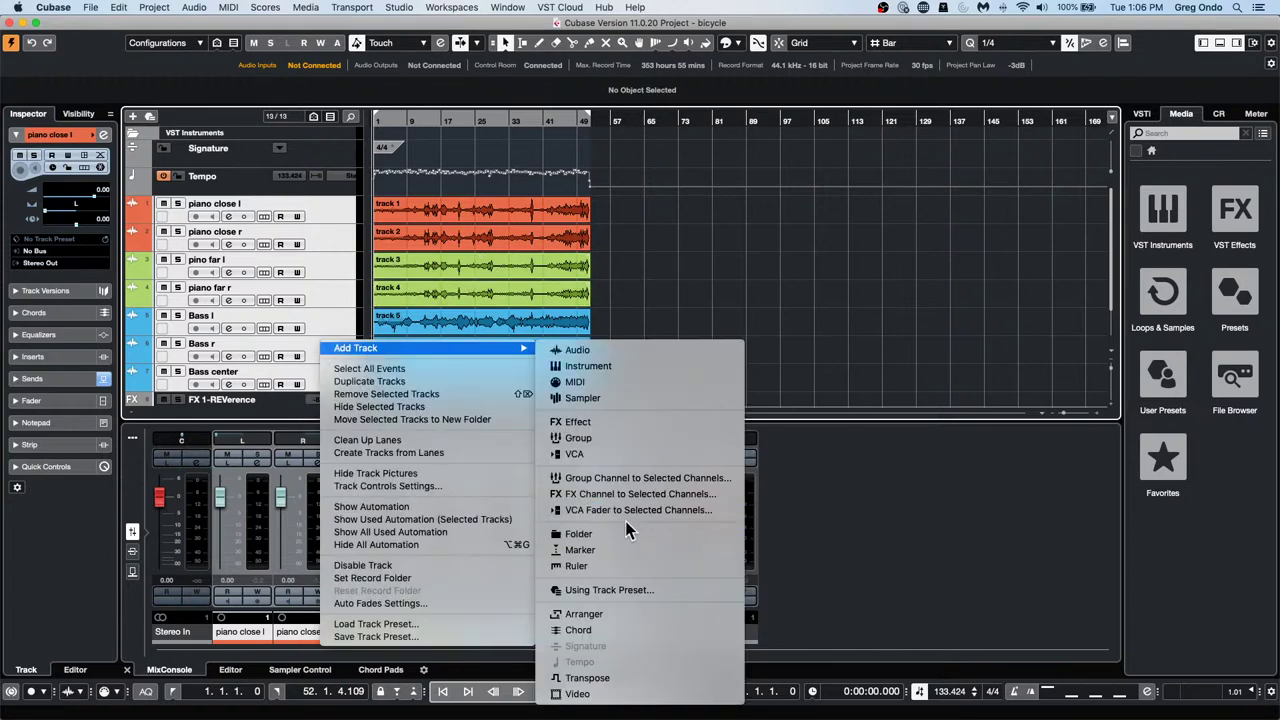
{"action": "left_click", "coordinate": [655, 436]}
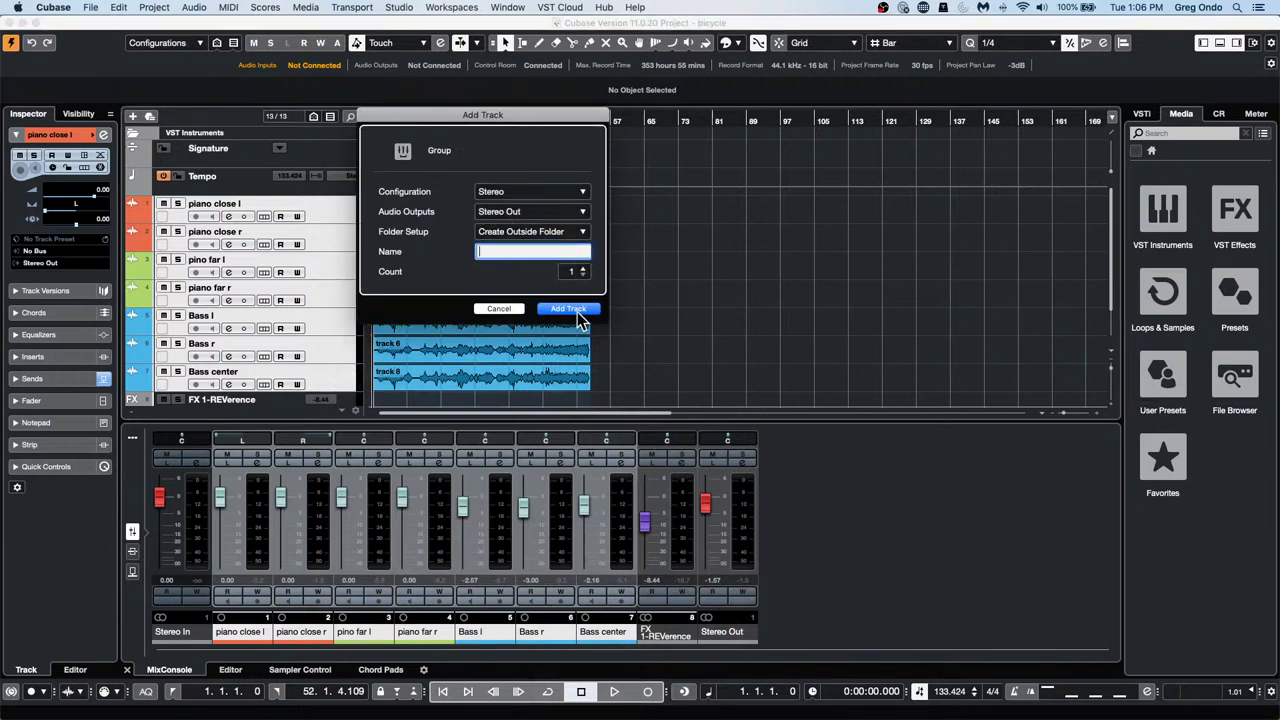
{"action": "left_click", "coordinate": [572, 309]}
Play the project briefly to check the new group's signal, and delete the group track
{"action": "key", "text": "space"}
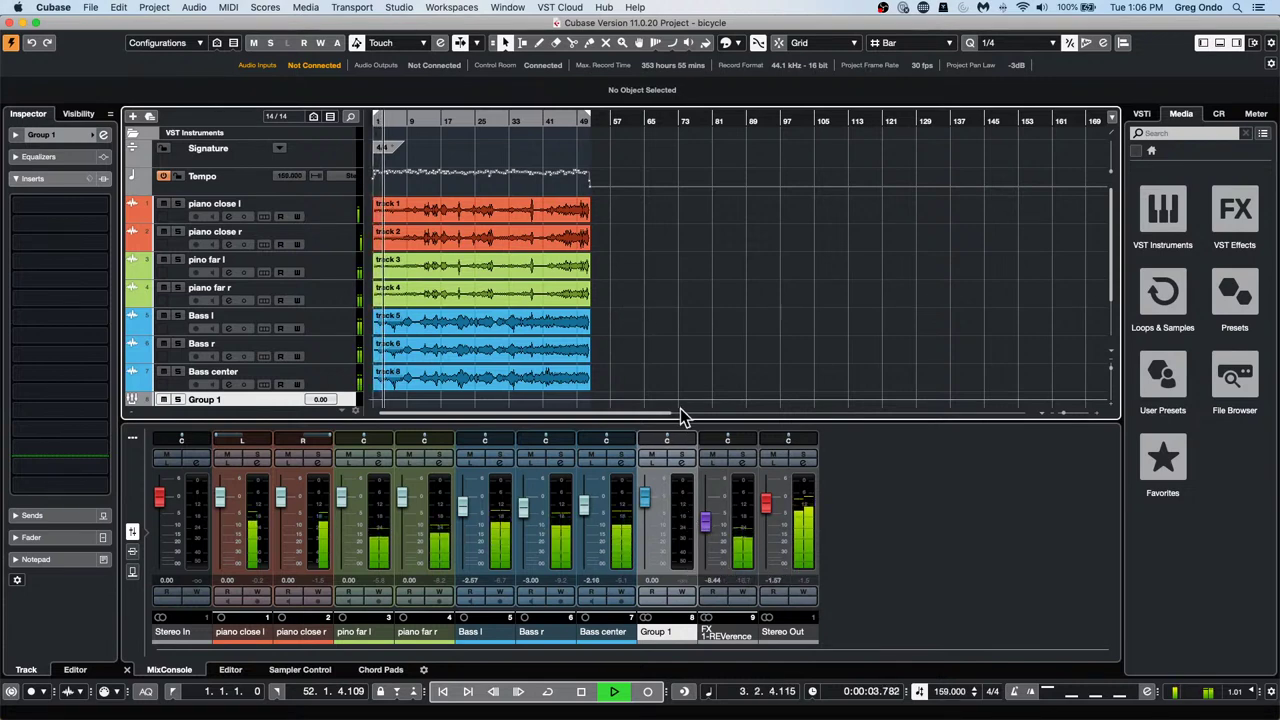
{"action": "key", "text": "space"}
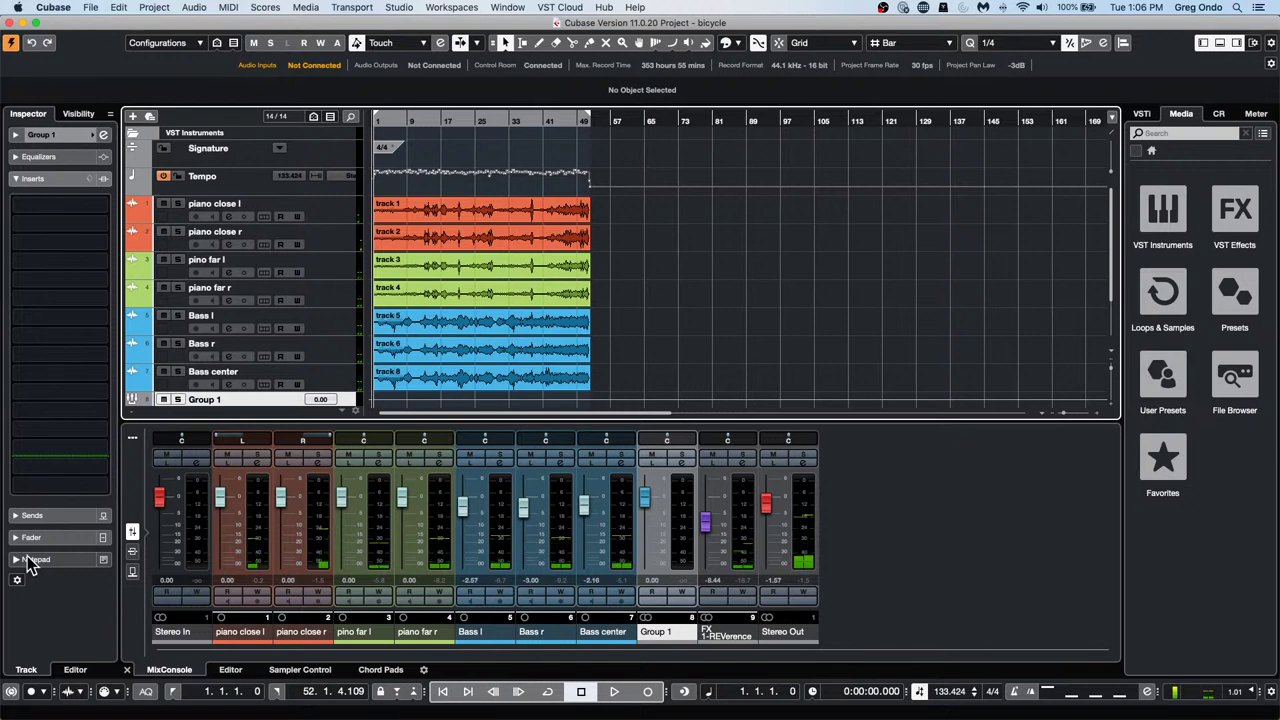
{"action": "key", "text": "Delete"}
Add a stereo group channel fed by the seven selected piano and bass tracks, and play briefly to check its level
{"action": "left_click", "coordinate": [338, 212]}
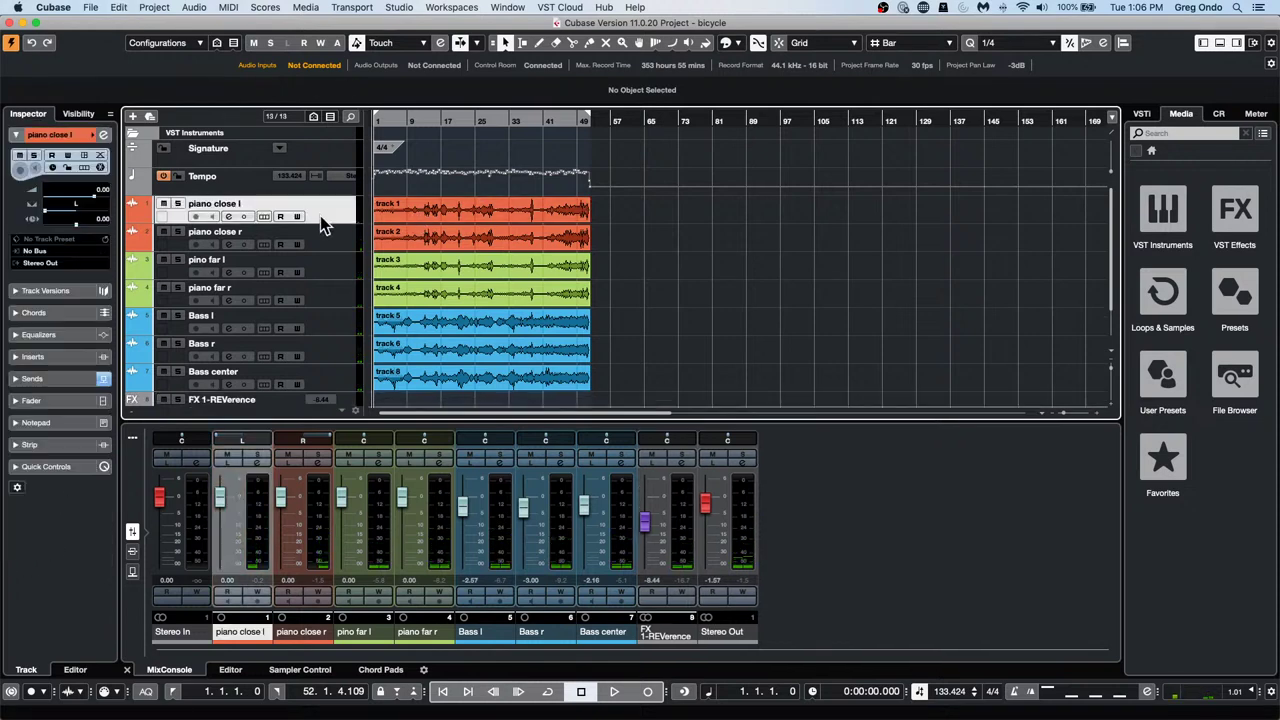
{"action": "left_click", "coordinate": [342, 372], "text": "shift"}
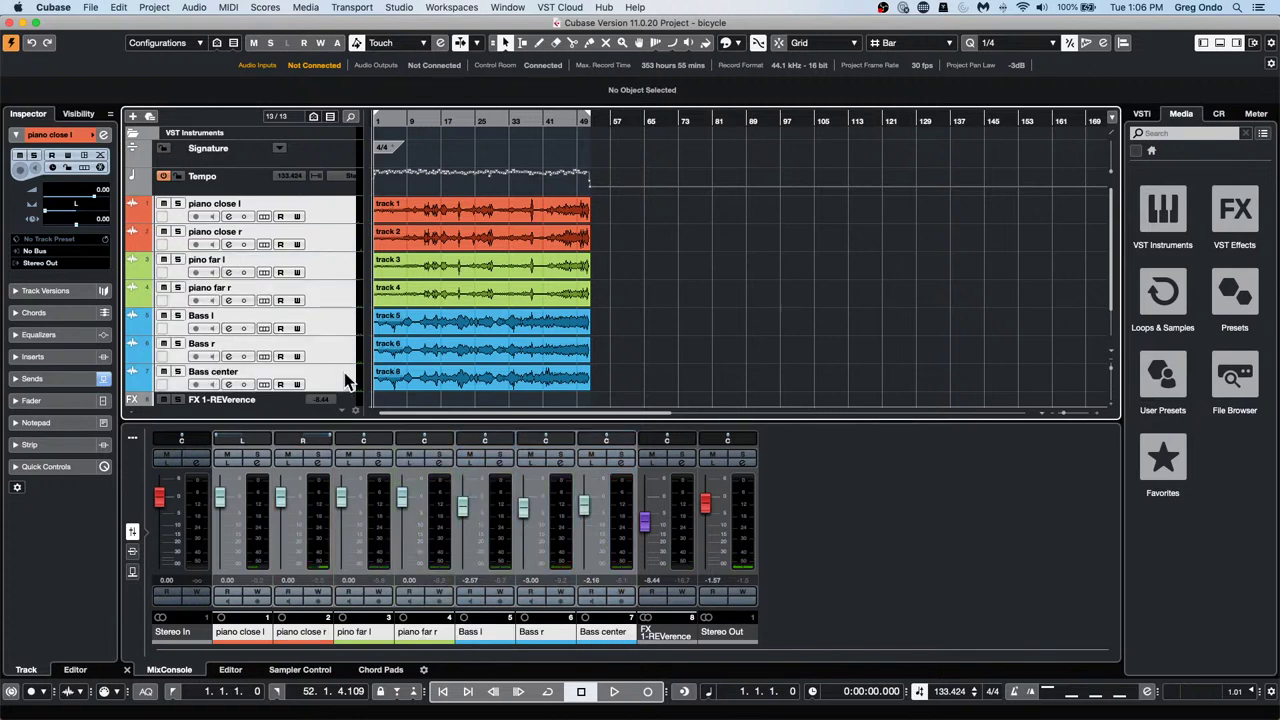
{"action": "right_click", "coordinate": [343, 374]}
{"action": "mouse_move", "coordinate": [458, 381]}
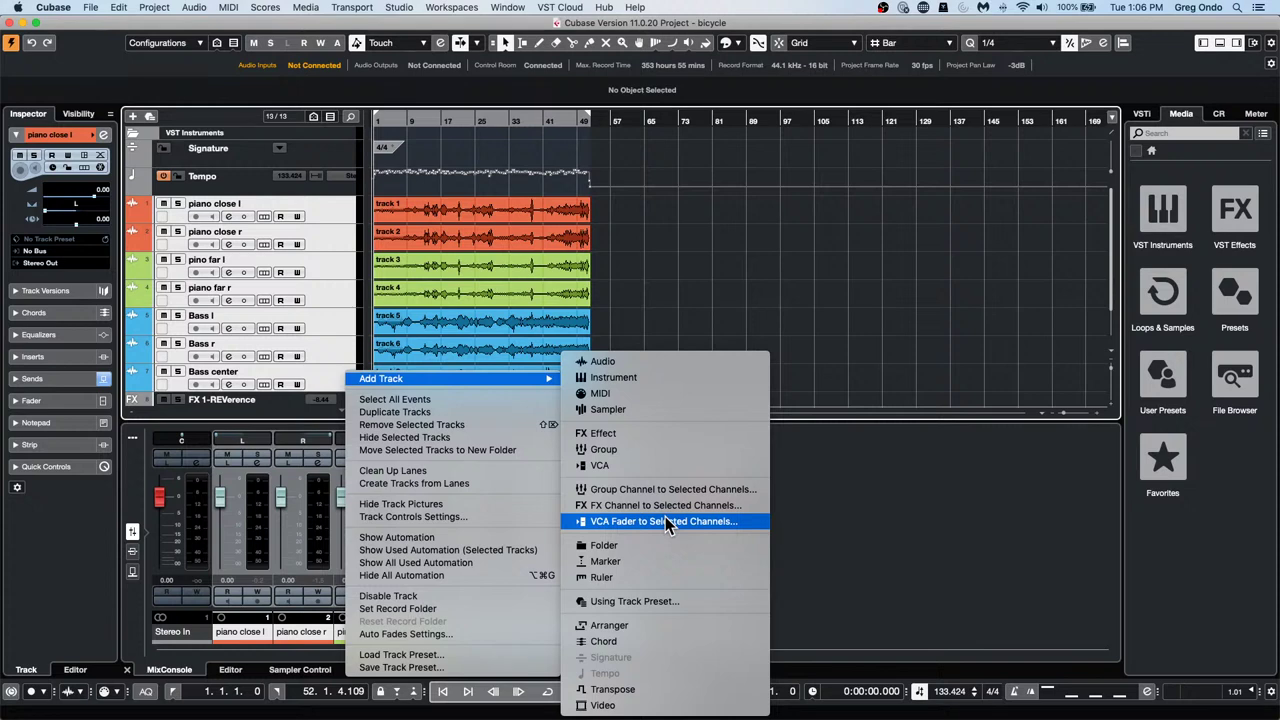
{"action": "left_click", "coordinate": [677, 490]}
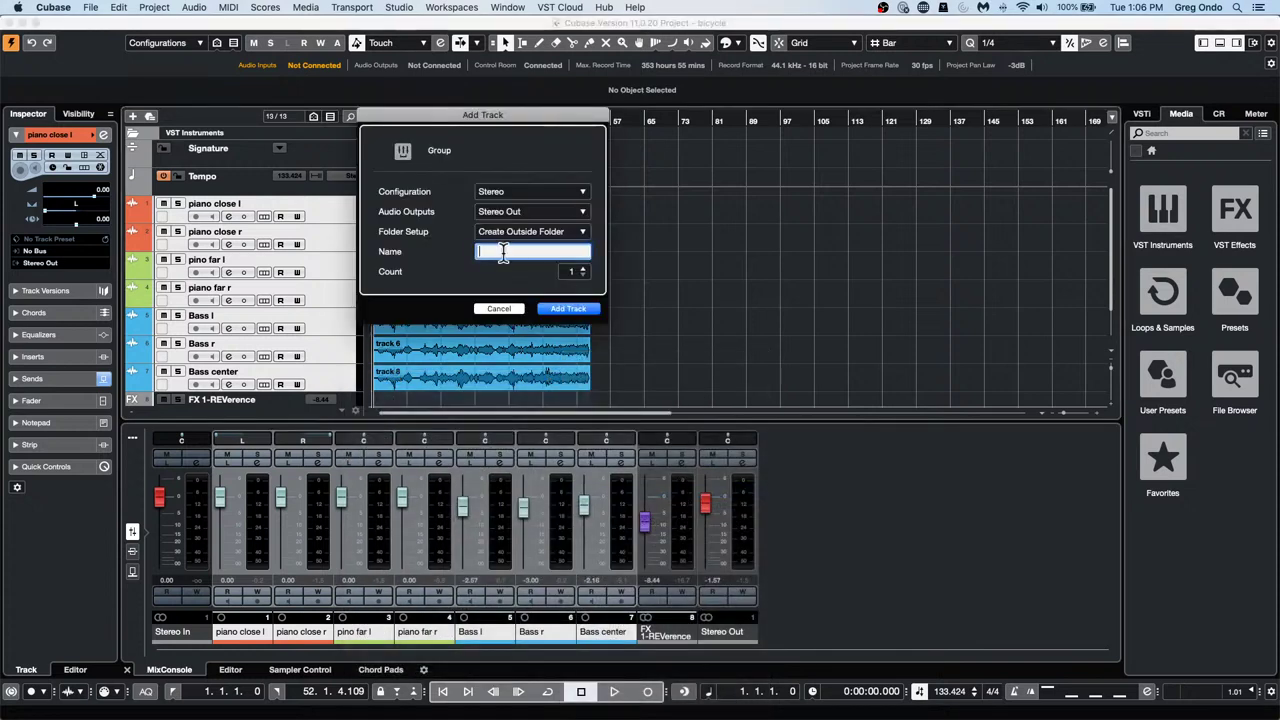
{"action": "left_click", "coordinate": [588, 310]}
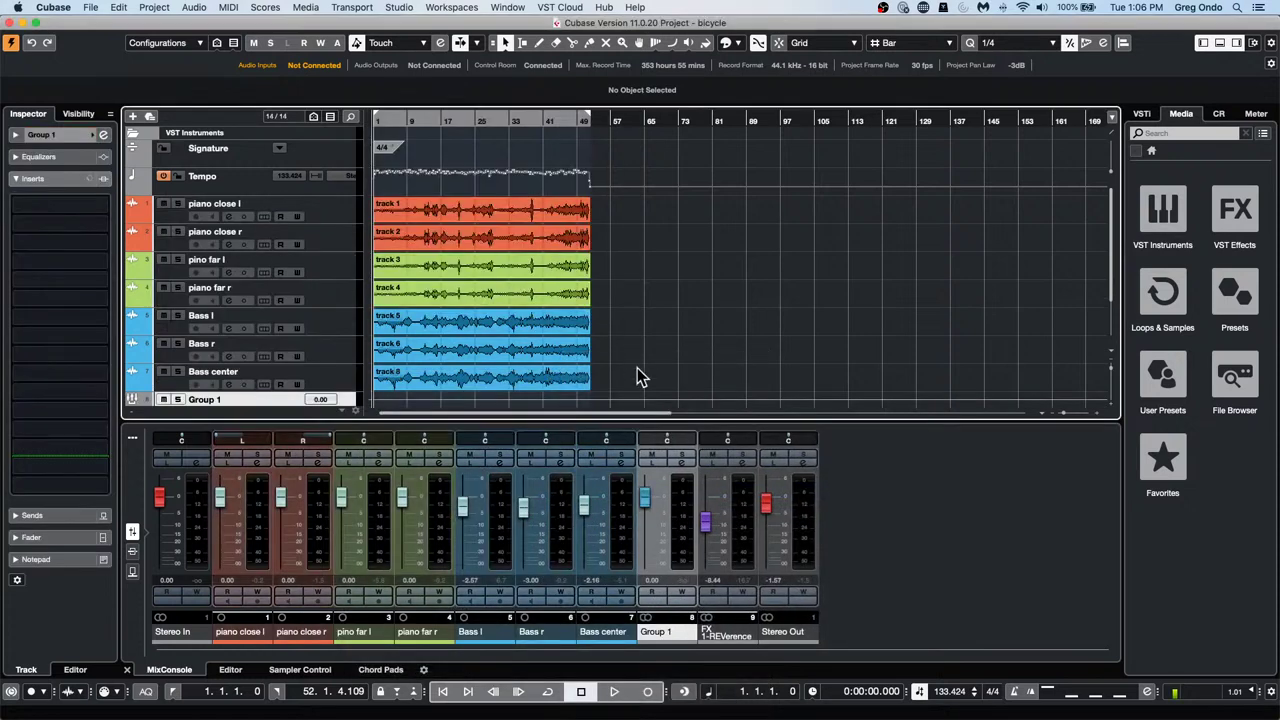
{"action": "key", "text": "space"}
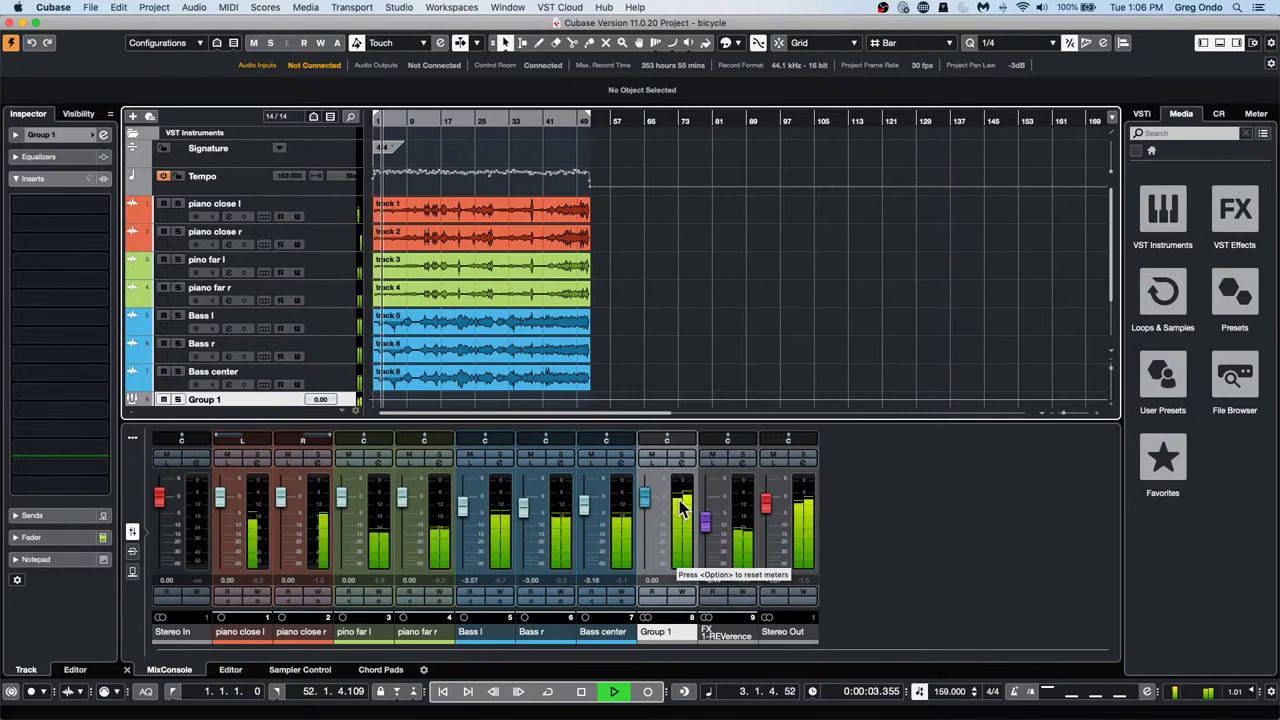
{"action": "key", "text": "space"}
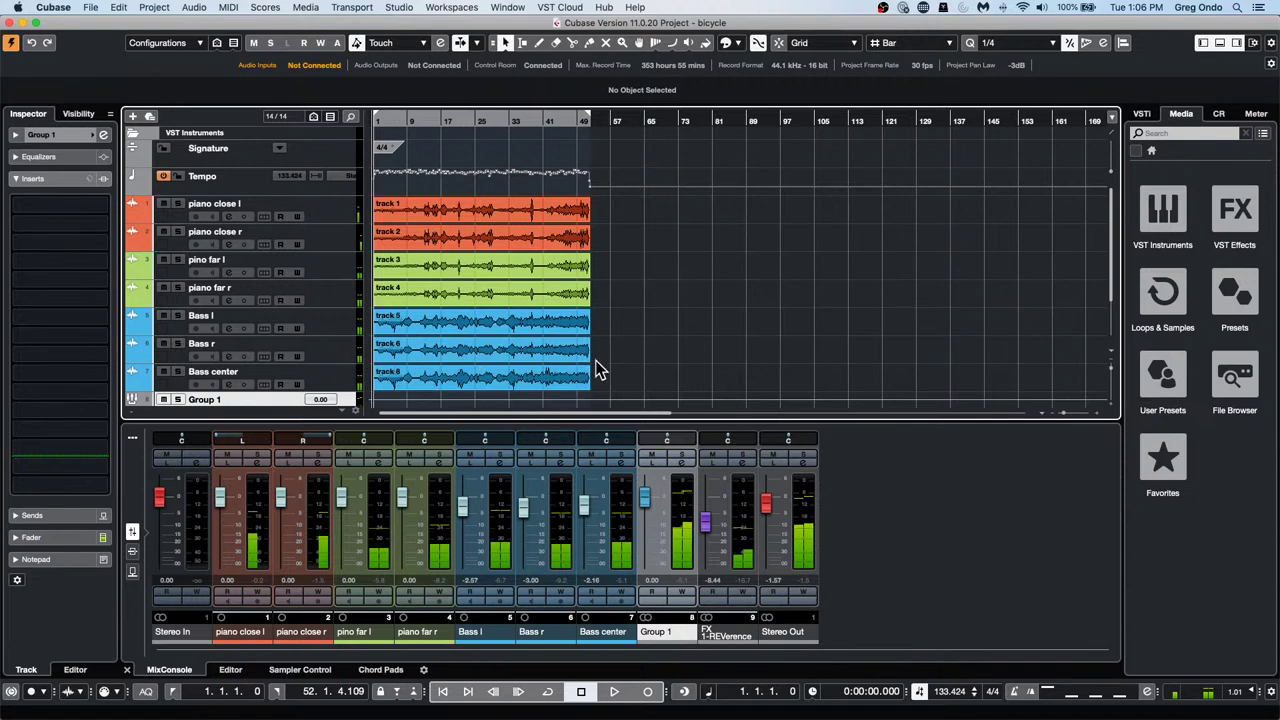
Add a stereo audio track below Group 1 and set its input to Group 1
{"action": "scroll", "coordinate": [291, 270], "scroll_direction": "down", "scroll_amount": 3}
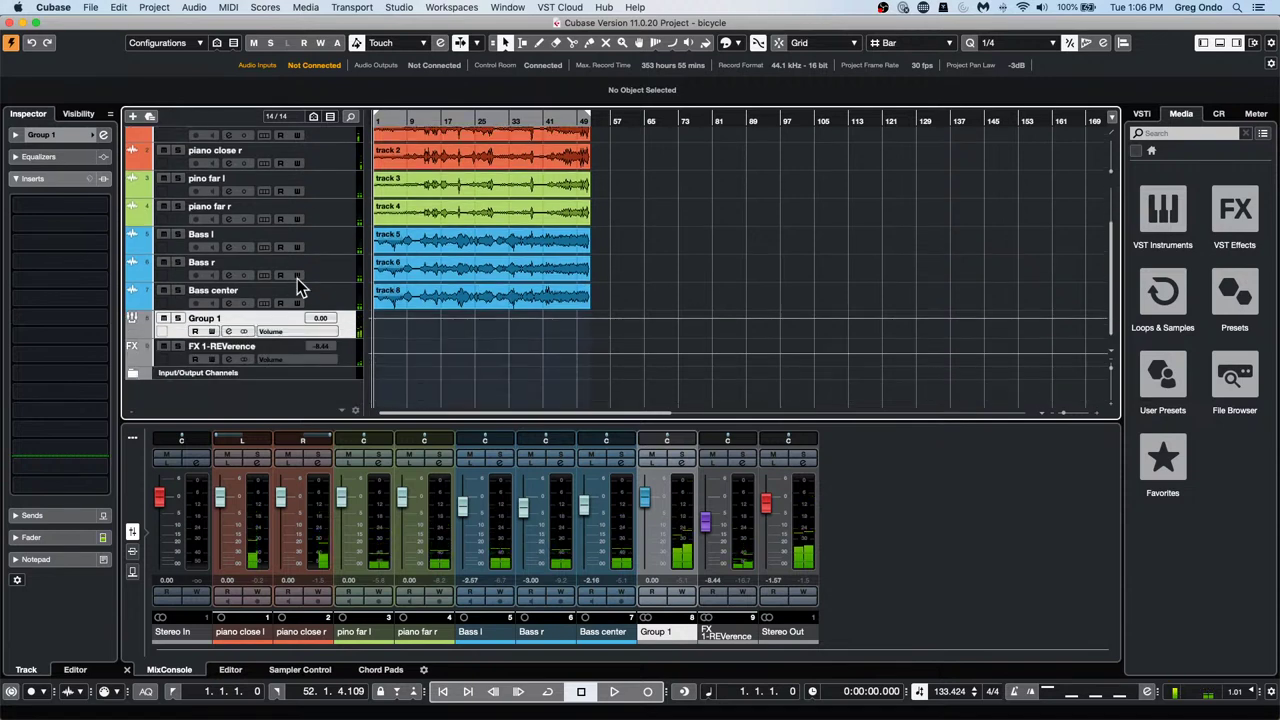
{"action": "right_click", "coordinate": [344, 331]}
{"action": "mouse_move", "coordinate": [429, 337]}
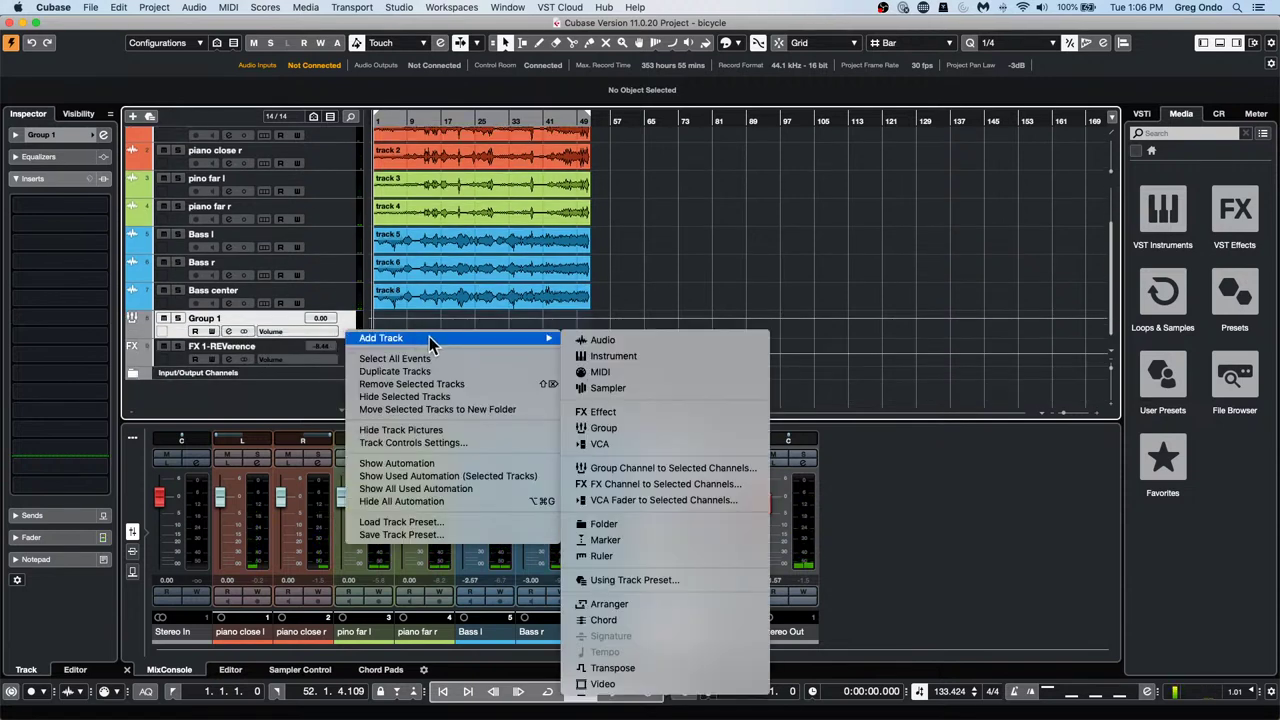
{"action": "left_click", "coordinate": [620, 342]}
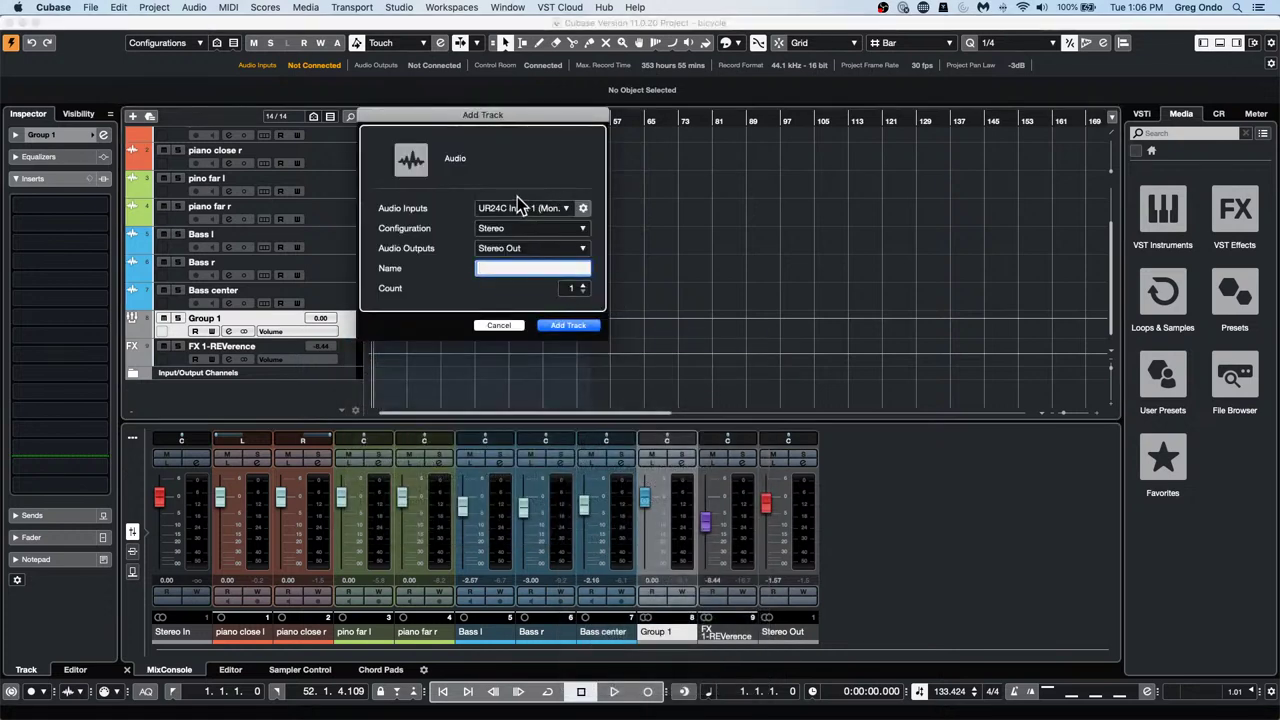
{"action": "left_click", "coordinate": [568, 326]}
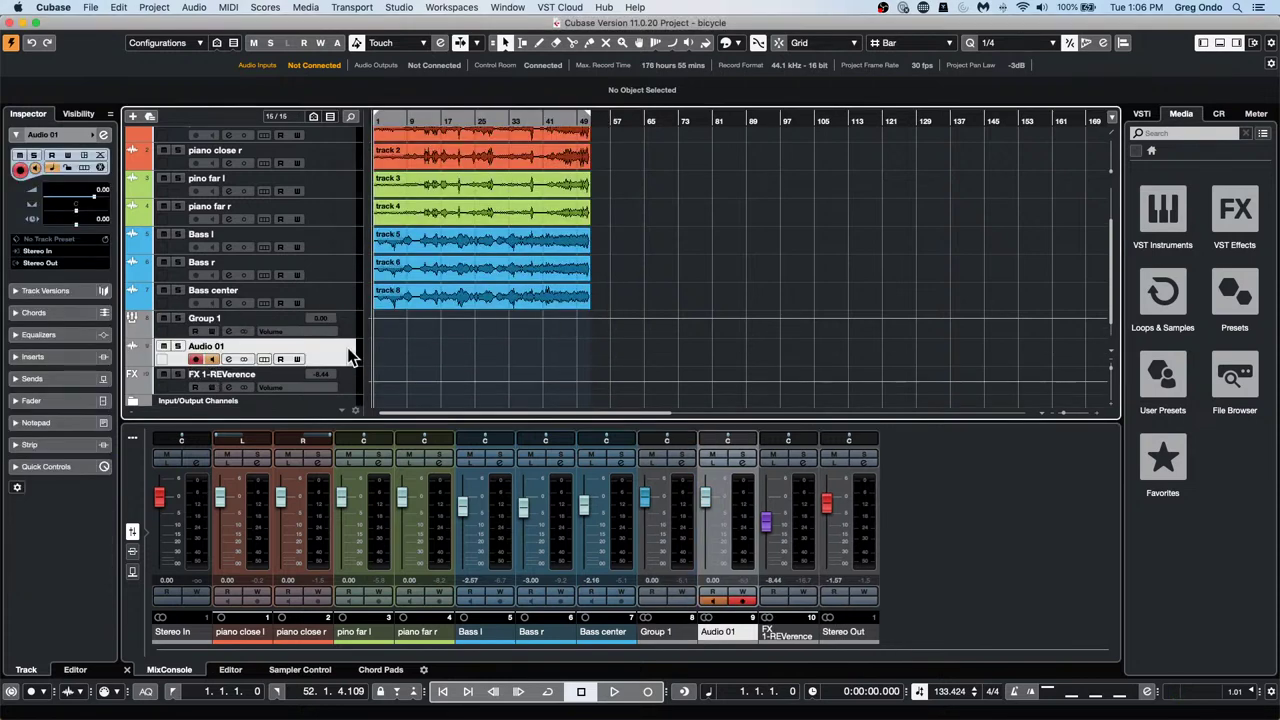
{"action": "left_click", "coordinate": [67, 250]}
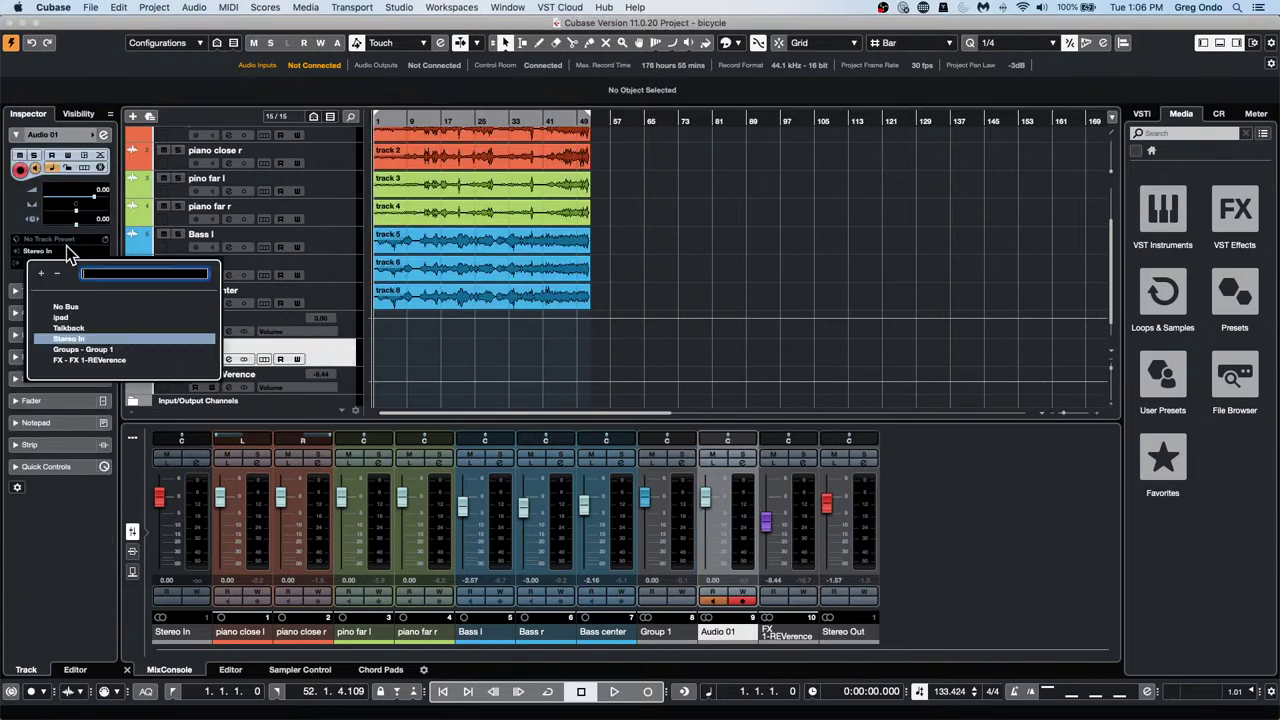
{"action": "left_click", "coordinate": [102, 348]}
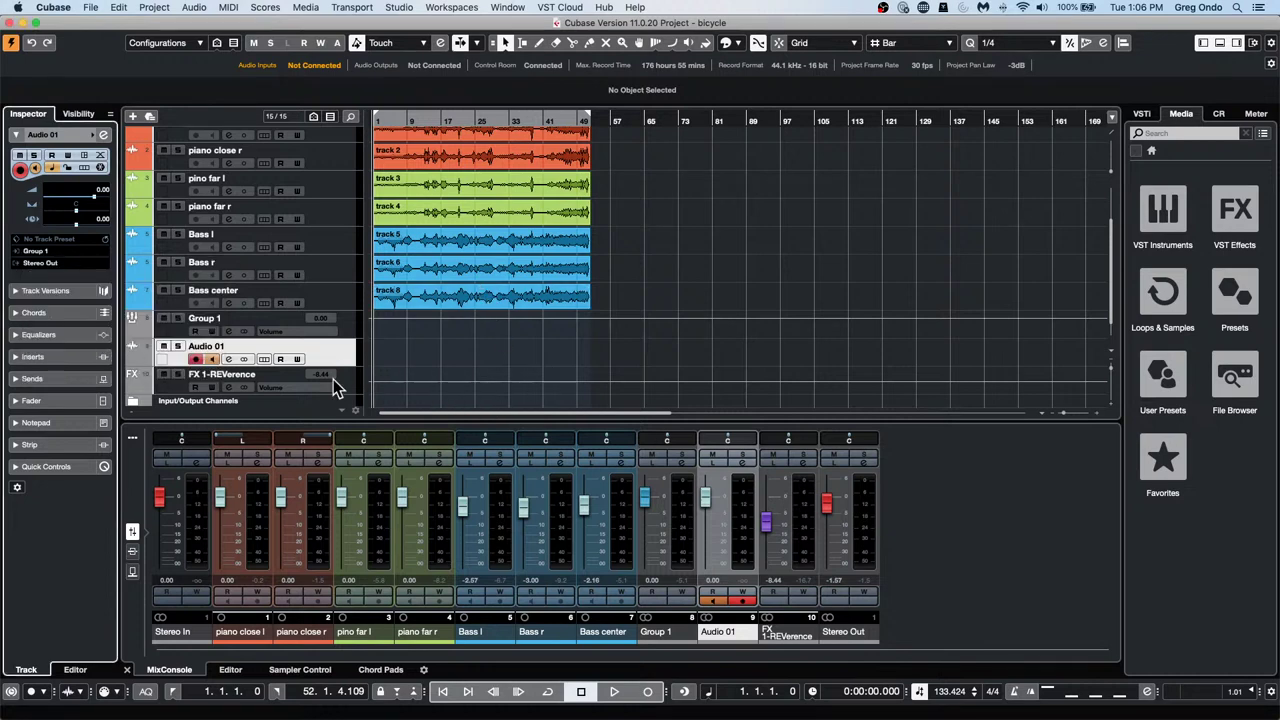
Record a short take of the Group 1 signal on the Audio 01 track, and delete the recorded clip
{"action": "left_click", "coordinate": [614, 691]}
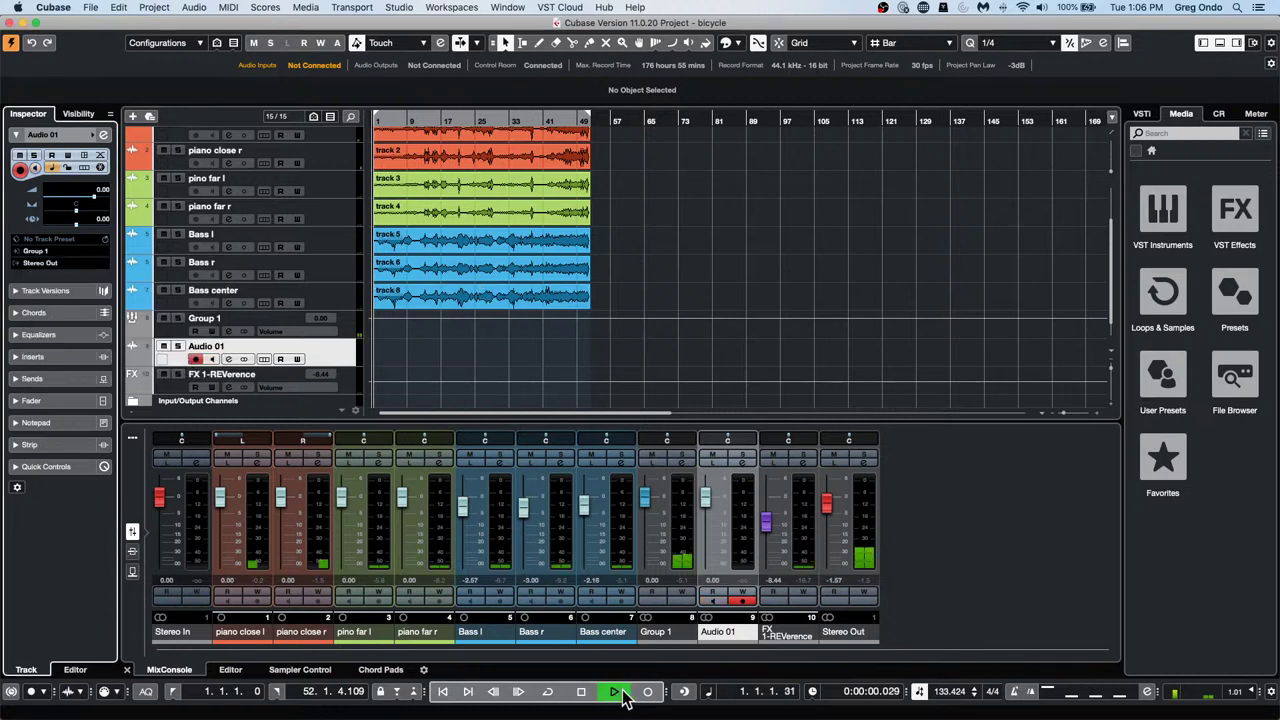
{"action": "left_click", "coordinate": [647, 691]}
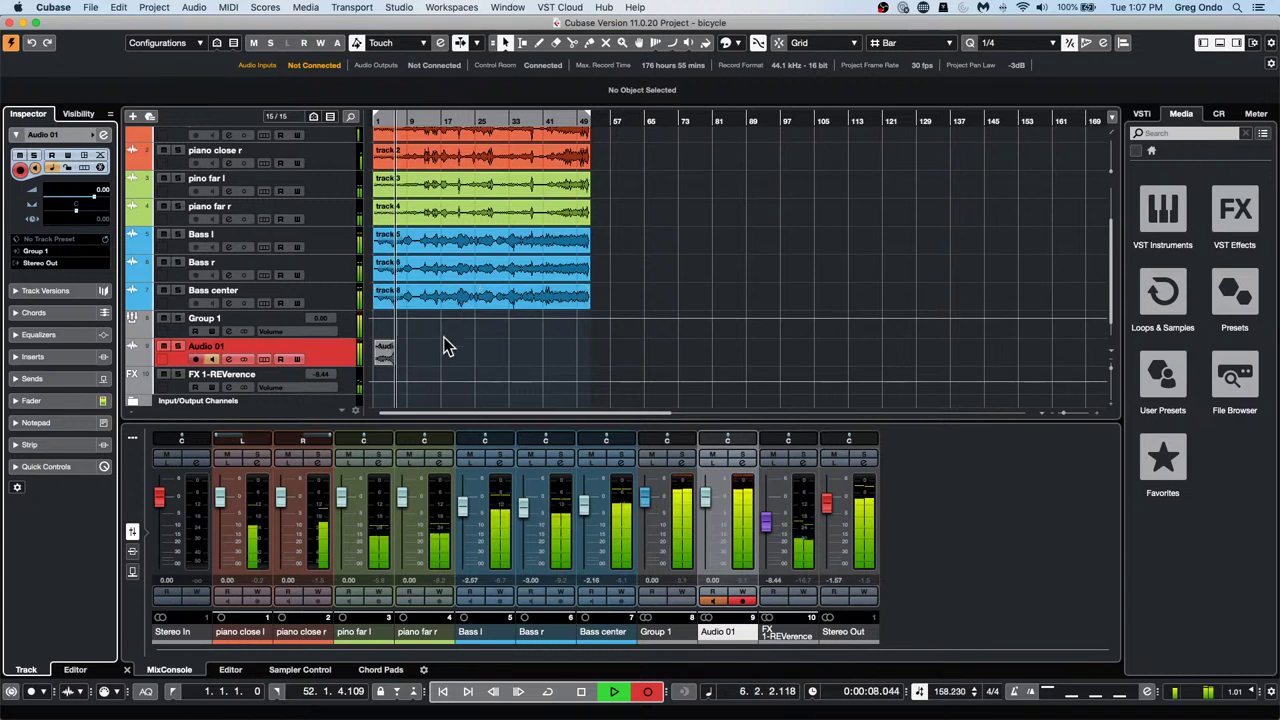
{"action": "key", "text": "space"}
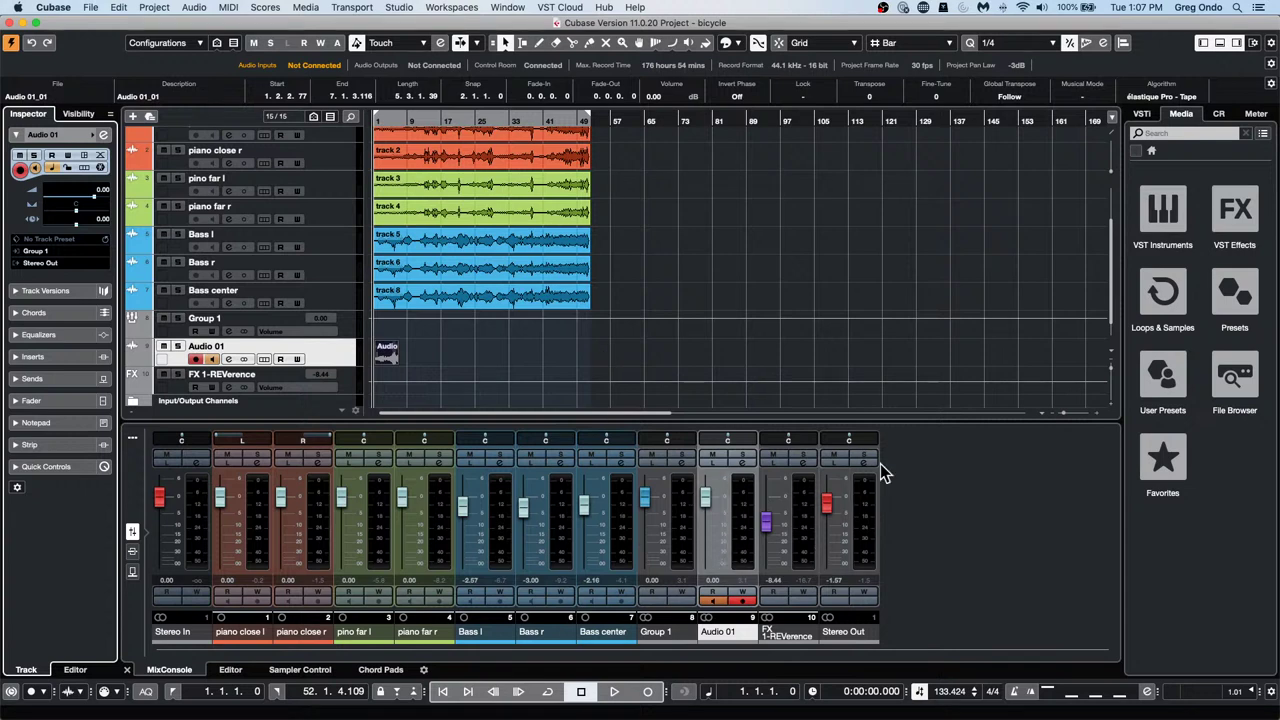
{"action": "key", "text": "Delete"}
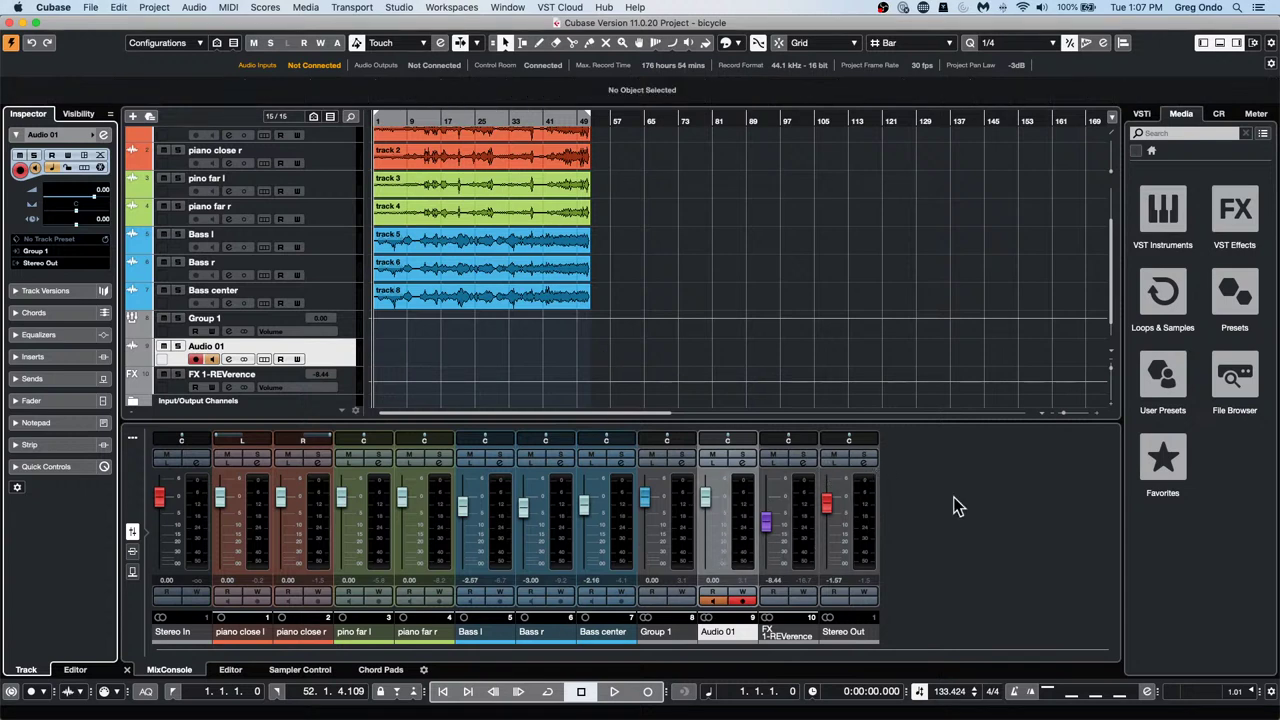
{"action": "left_click_drag", "start_coordinate": [604, 294], "coordinate": [406, 75]}
{"action": "left_click", "coordinate": [681, 251]}
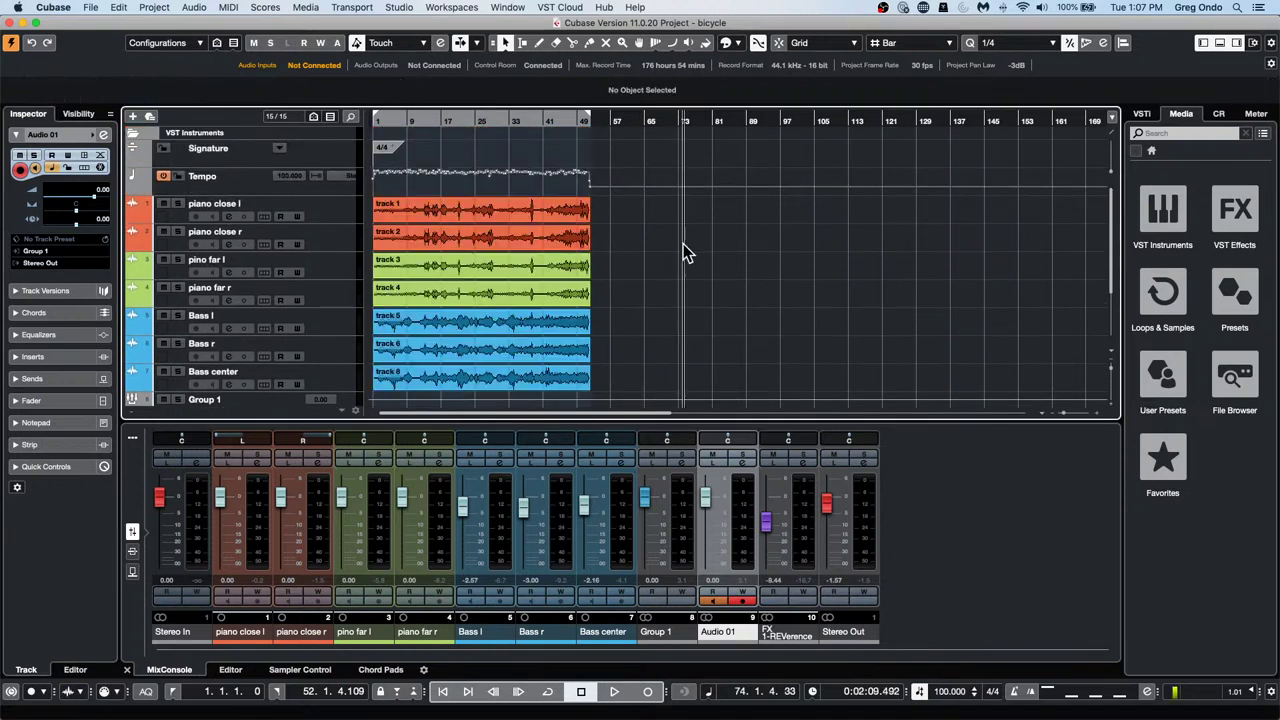
{"action": "left_click", "coordinate": [503, 235]}
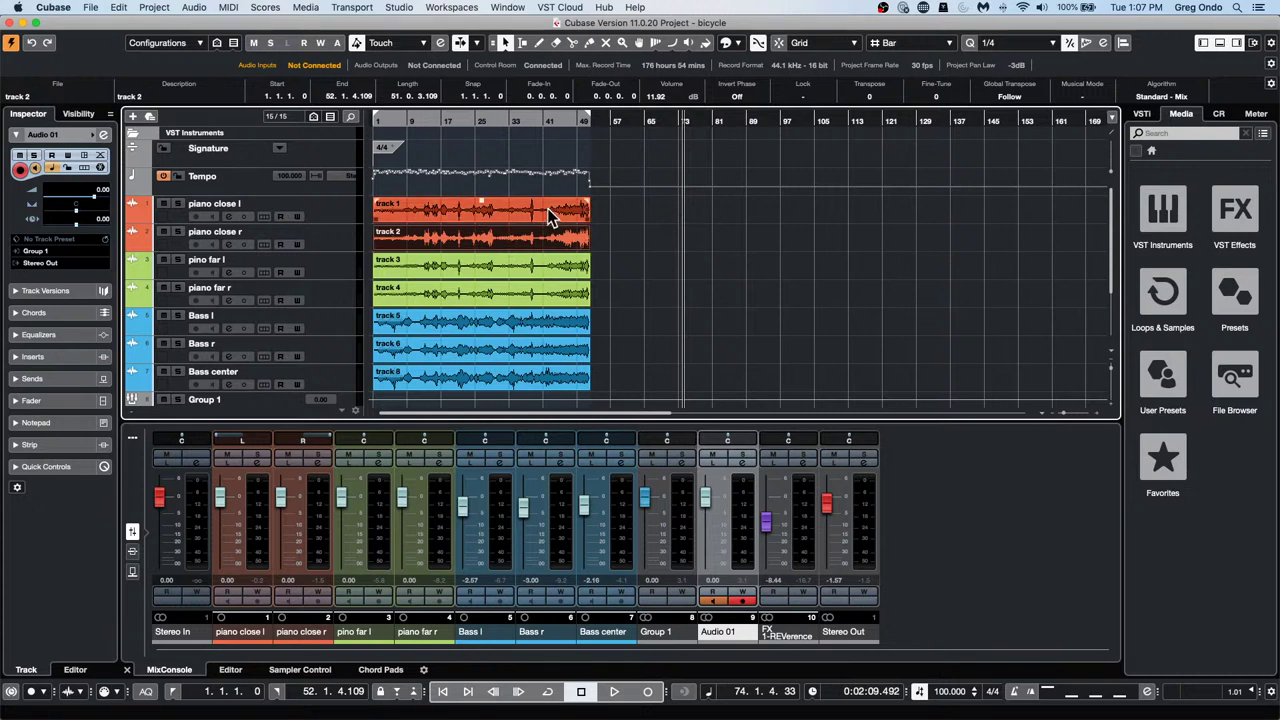
Open the Export Audio Mixdown settings for the Stereo Out channel and name the file Bike mix
{"action": "left_click", "coordinate": [90, 7]}
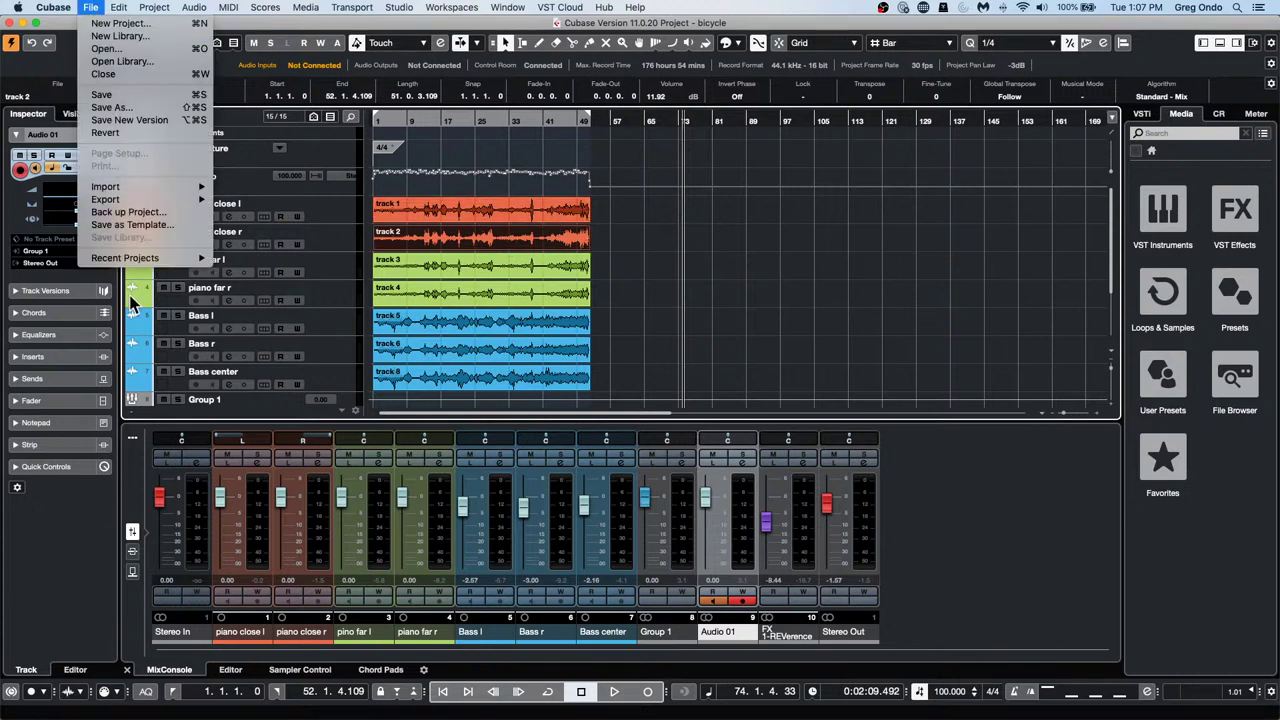
{"action": "mouse_move", "coordinate": [146, 261]}
{"action": "mouse_move", "coordinate": [167, 200]}
{"action": "left_click", "coordinate": [257, 203]}
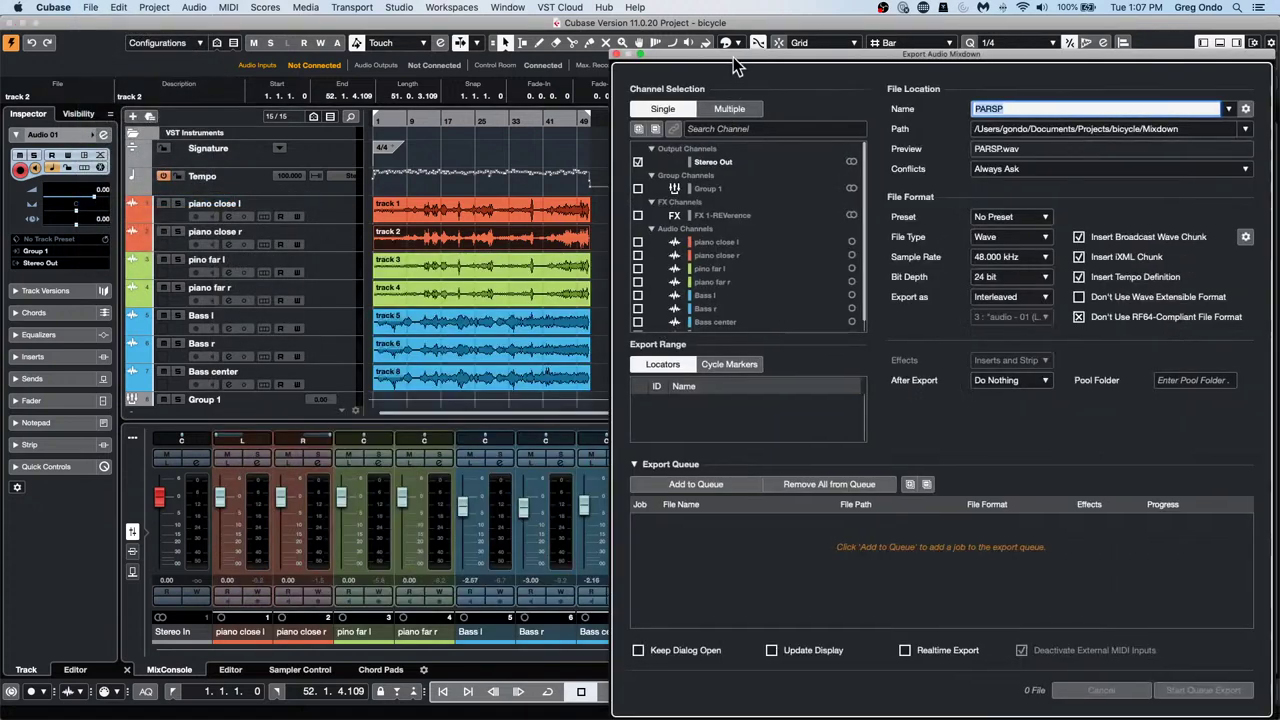
{"action": "left_click_drag", "start_coordinate": [737, 54], "coordinate": [400, 46]}
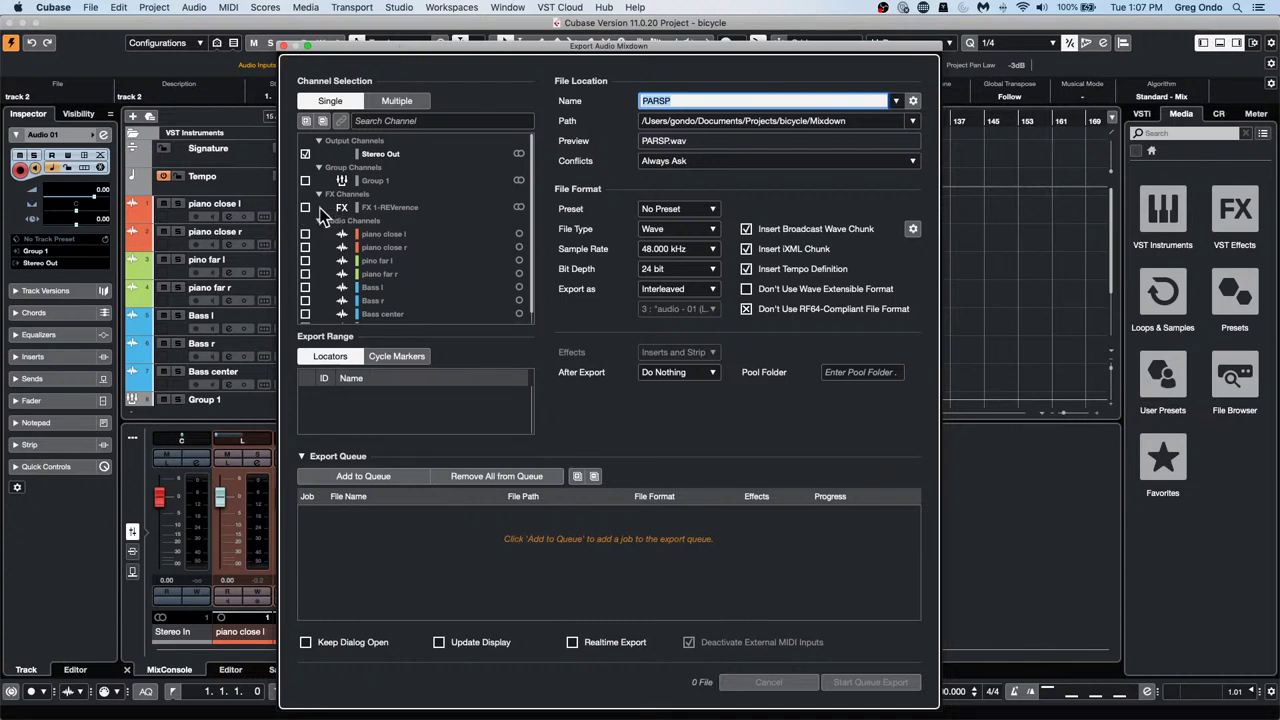
{"action": "left_click", "coordinate": [305, 155]}
{"action": "type", "text": "Bike mix"}
Set the mixdown to create an audio track after export, and add the job to the export queue
{"action": "left_click", "coordinate": [656, 370]}
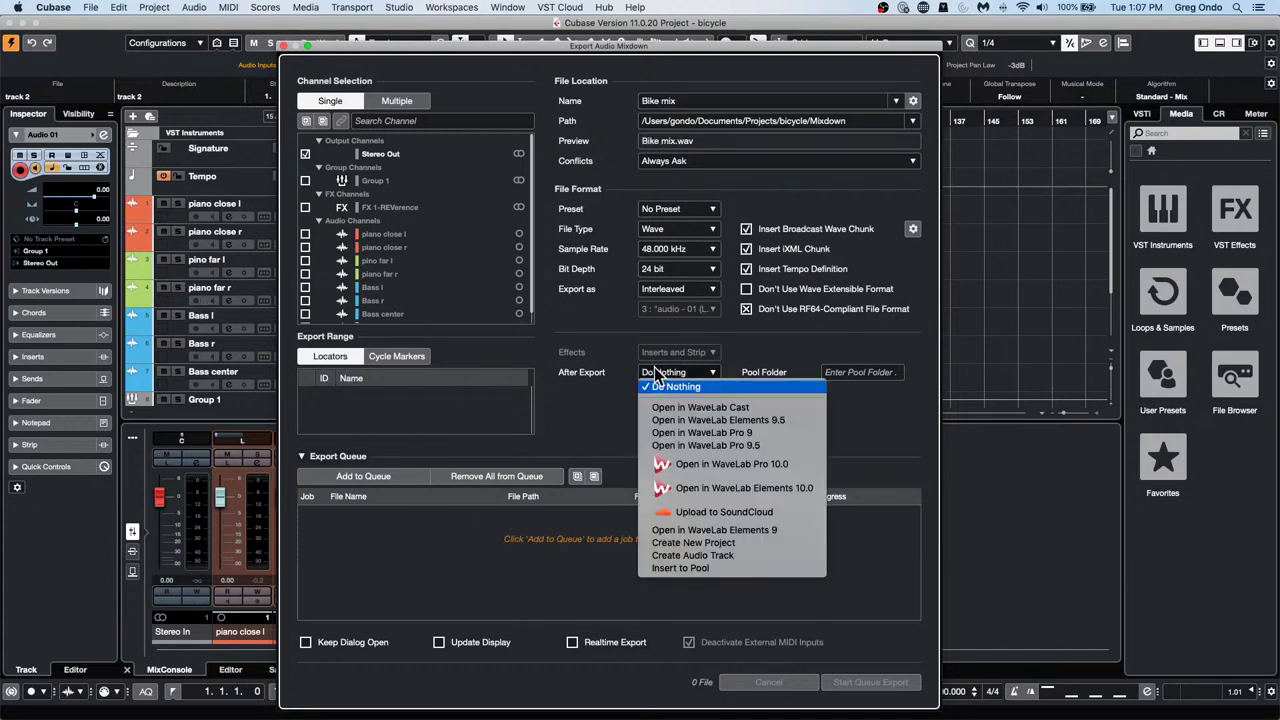
{"action": "left_click", "coordinate": [733, 557]}
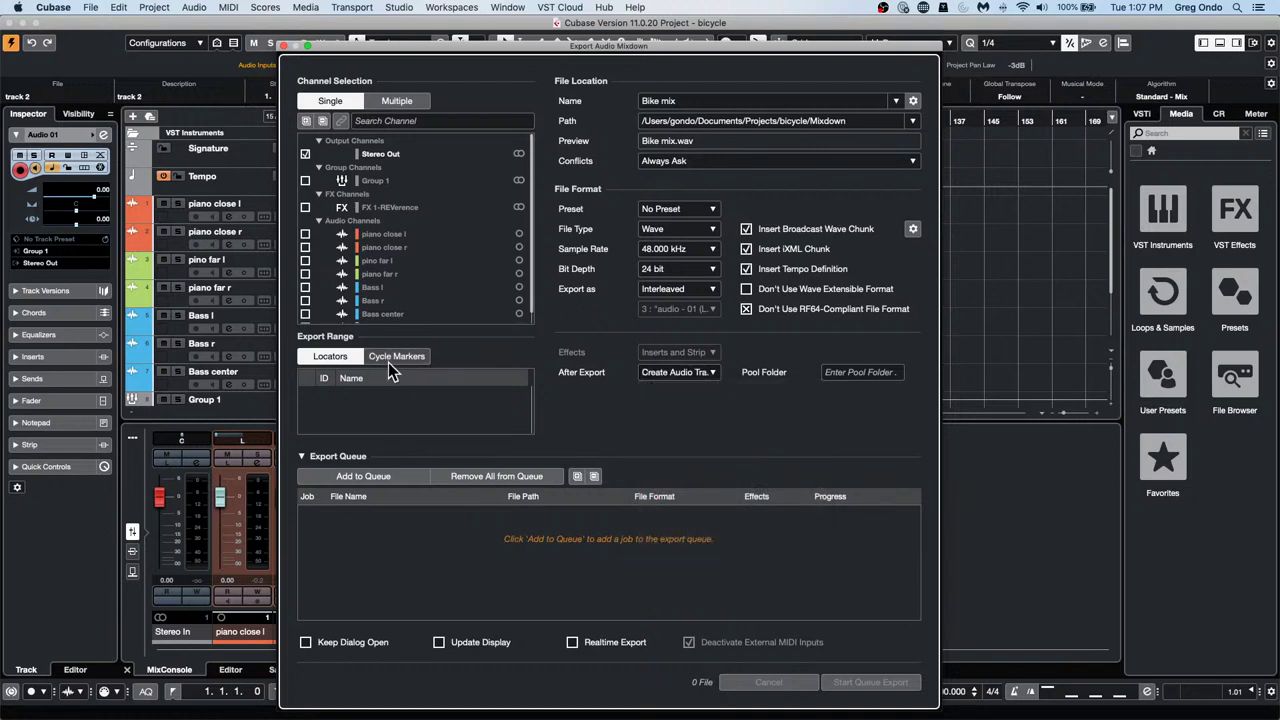
{"action": "left_click", "coordinate": [360, 477]}
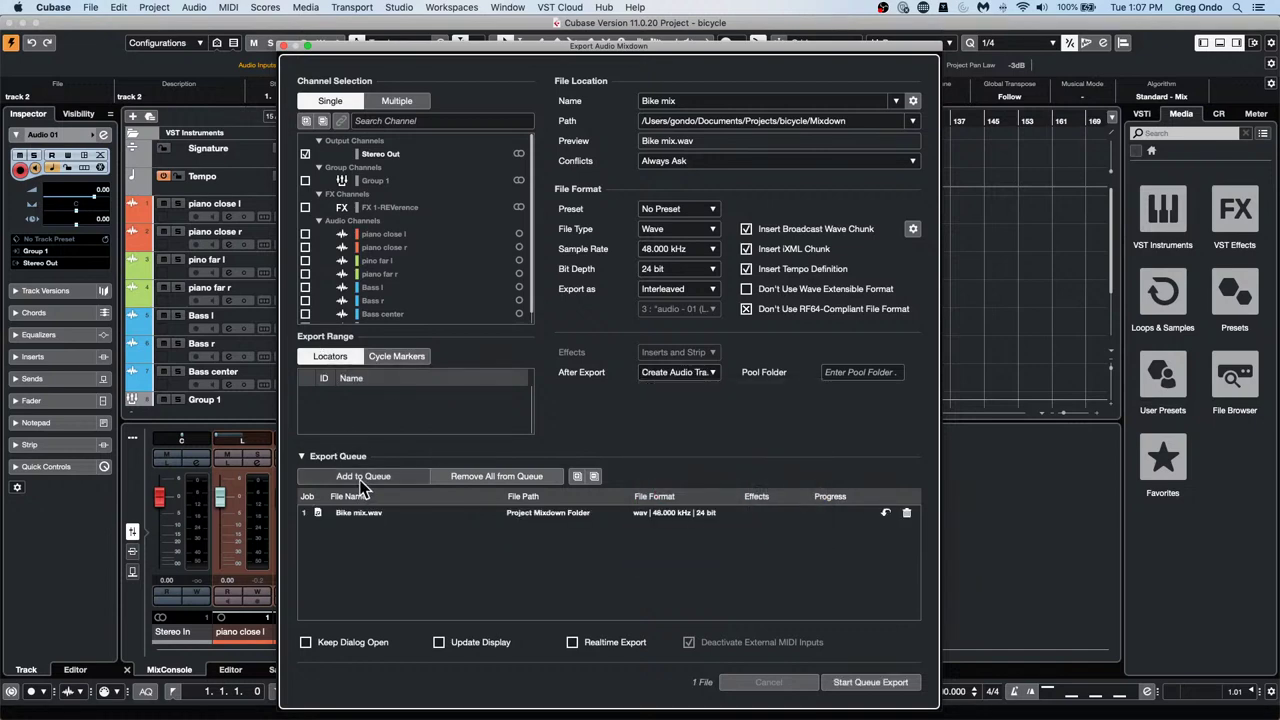
Run the queued Bike mix export and audition the resulting Bike mix clip with the Play tool
{"action": "left_click", "coordinate": [893, 683]}
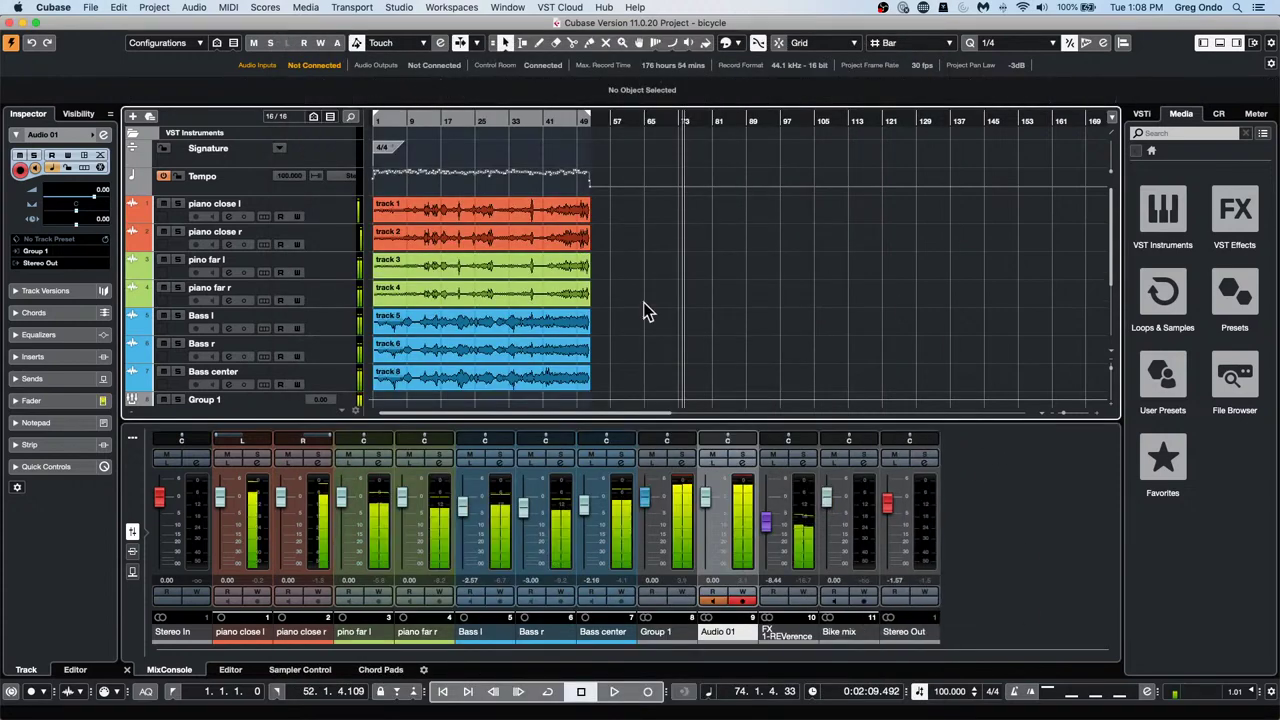
{"action": "scroll", "coordinate": [648, 291], "scroll_direction": "down", "scroll_amount": 5}
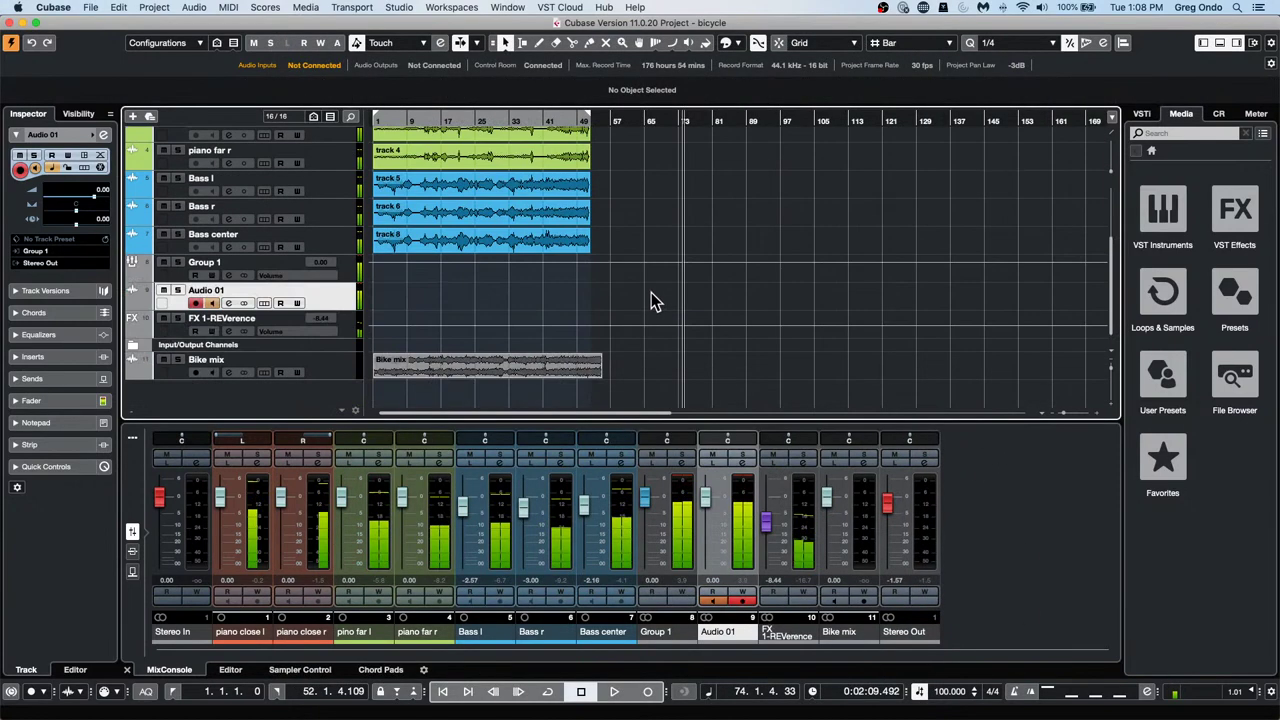
{"action": "right_click", "coordinate": [410, 371]}
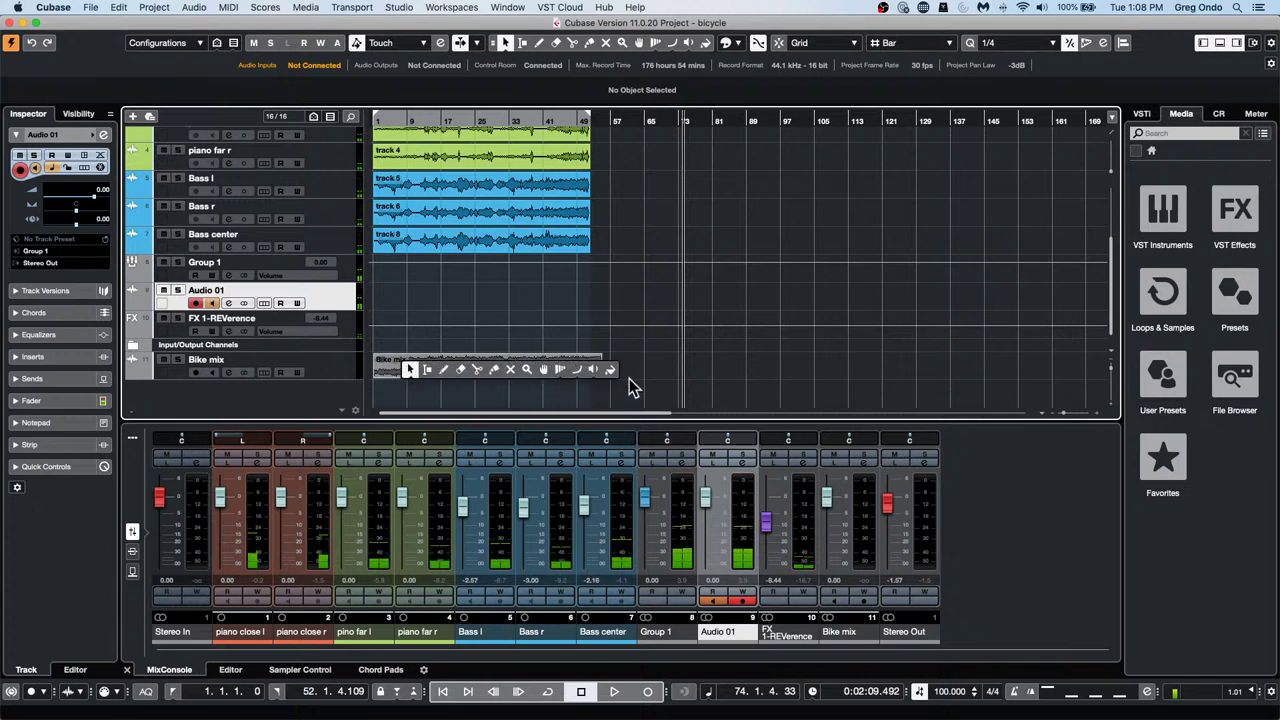
{"action": "left_click", "coordinate": [590, 369]}
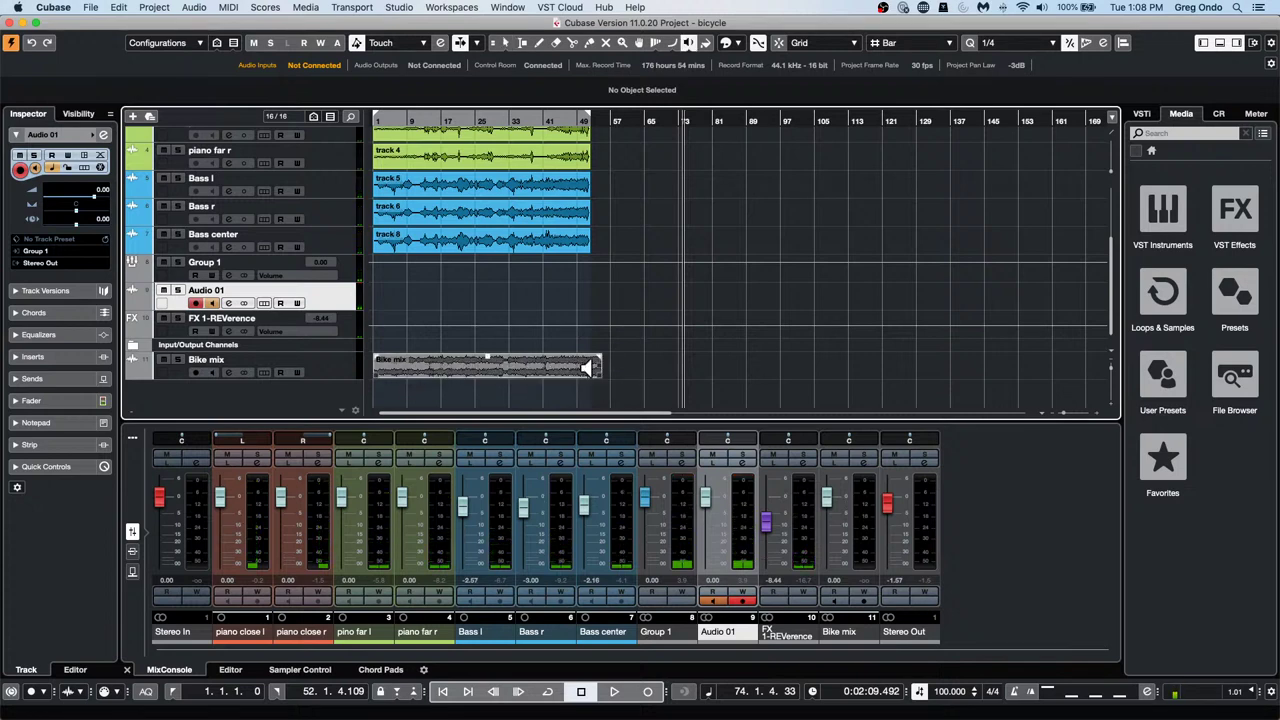
{"action": "left_click", "coordinate": [447, 368]}
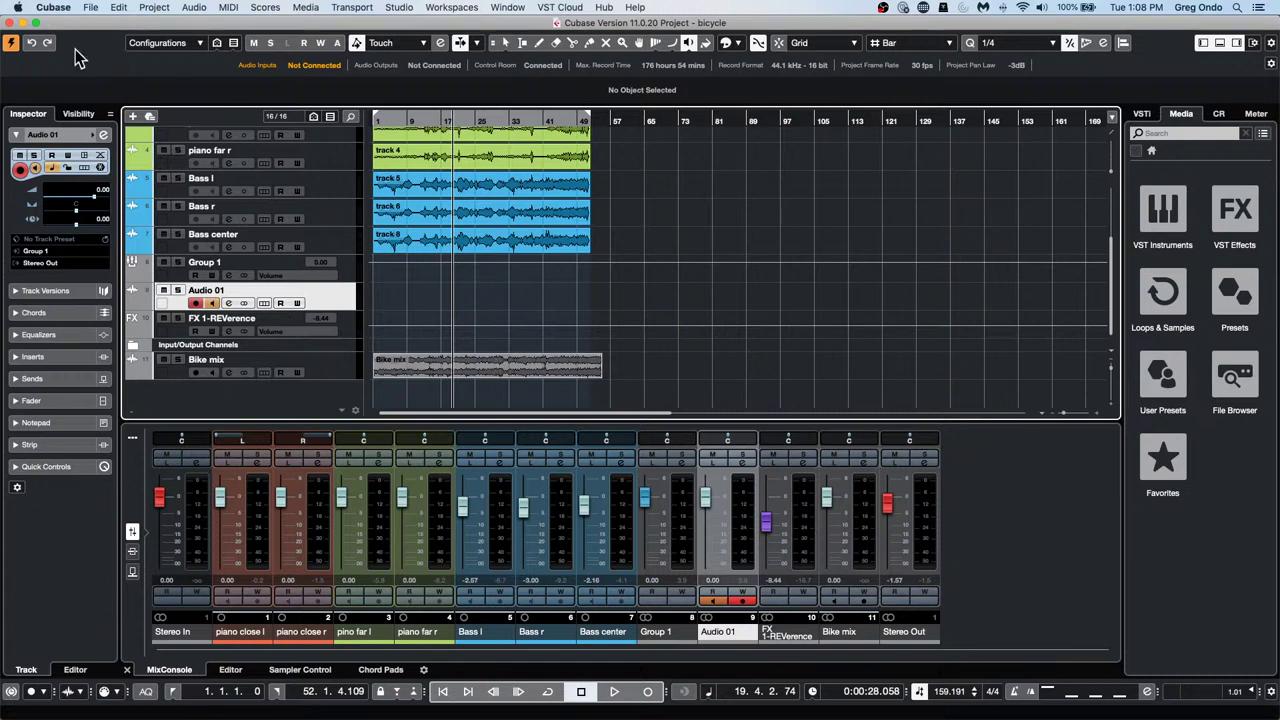
Review the After Export choices in the Export Audio Mixdown settings, and close them without exporting
{"action": "left_click", "coordinate": [91, 7]}
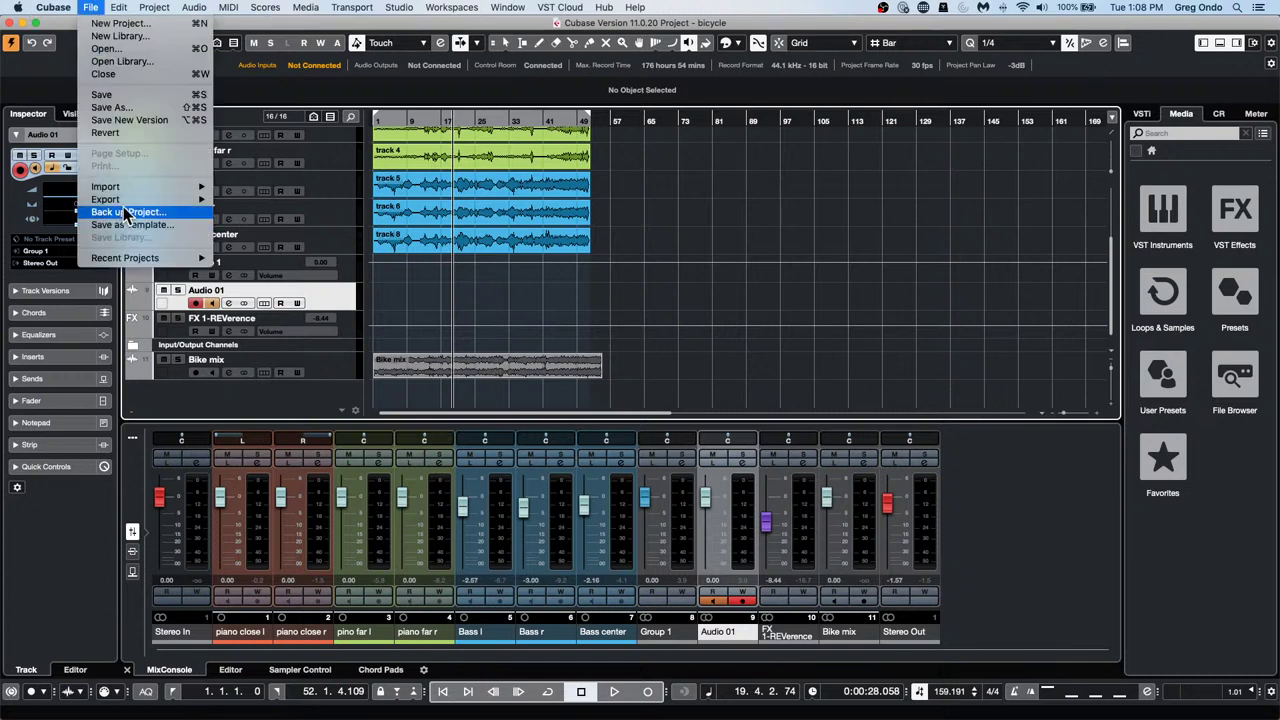
{"action": "mouse_move", "coordinate": [128, 205]}
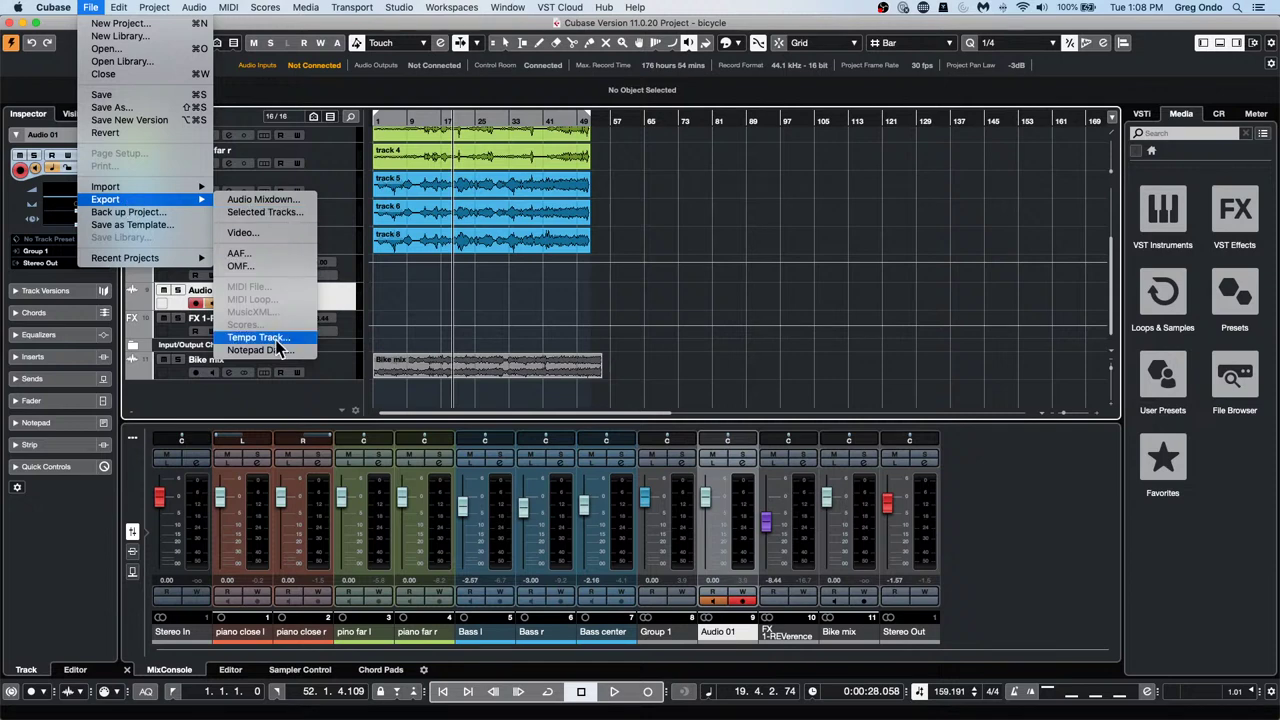
{"action": "left_click", "coordinate": [265, 199]}
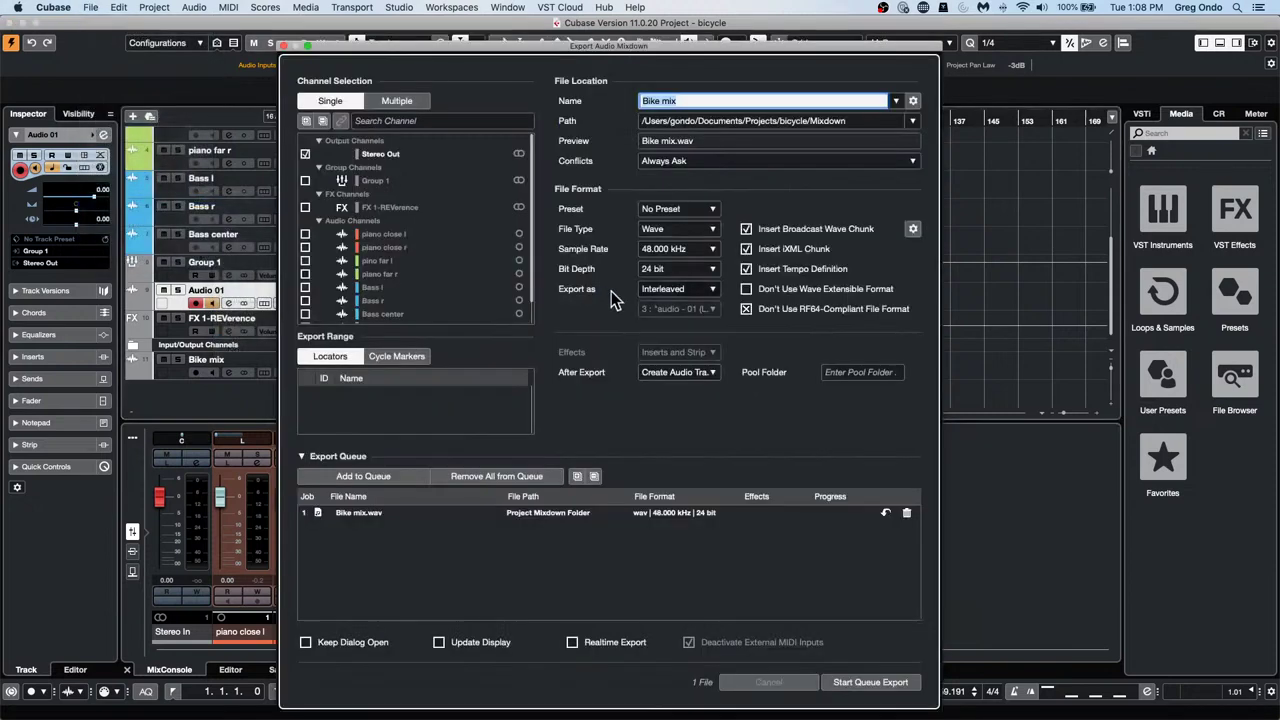
{"action": "left_click", "coordinate": [706, 375]}
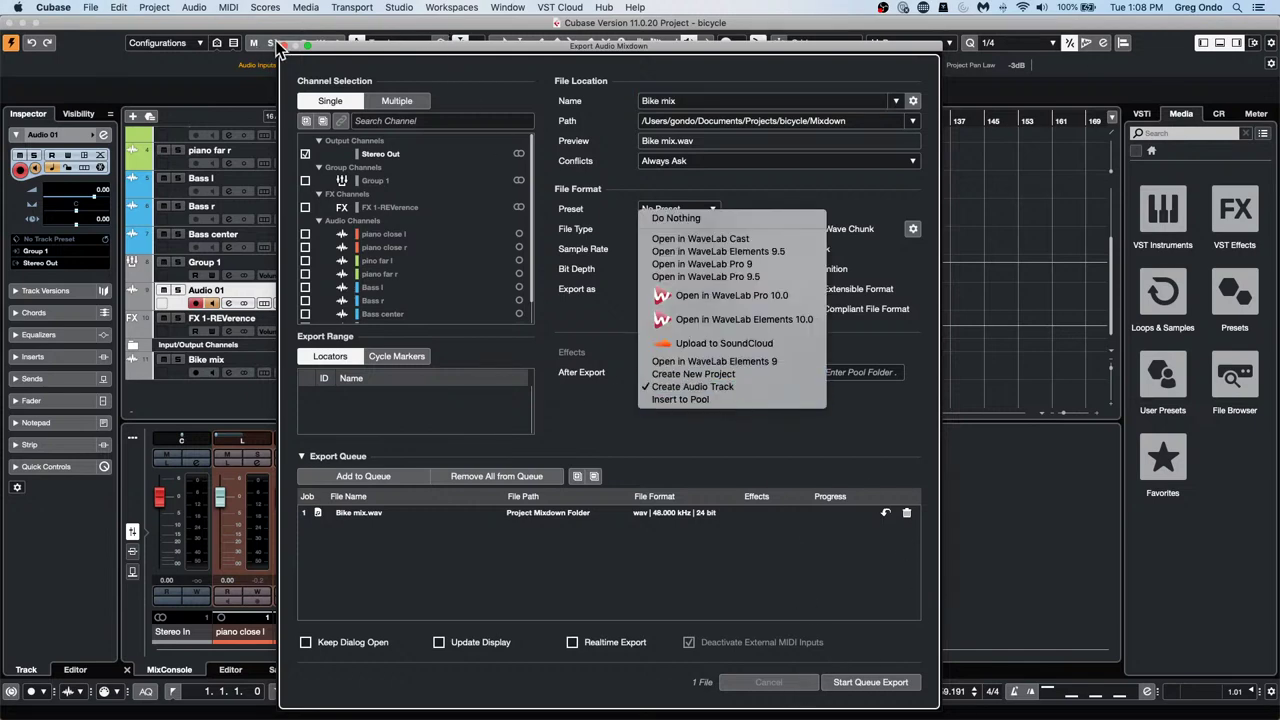
{"action": "left_click", "coordinate": [282, 43]}
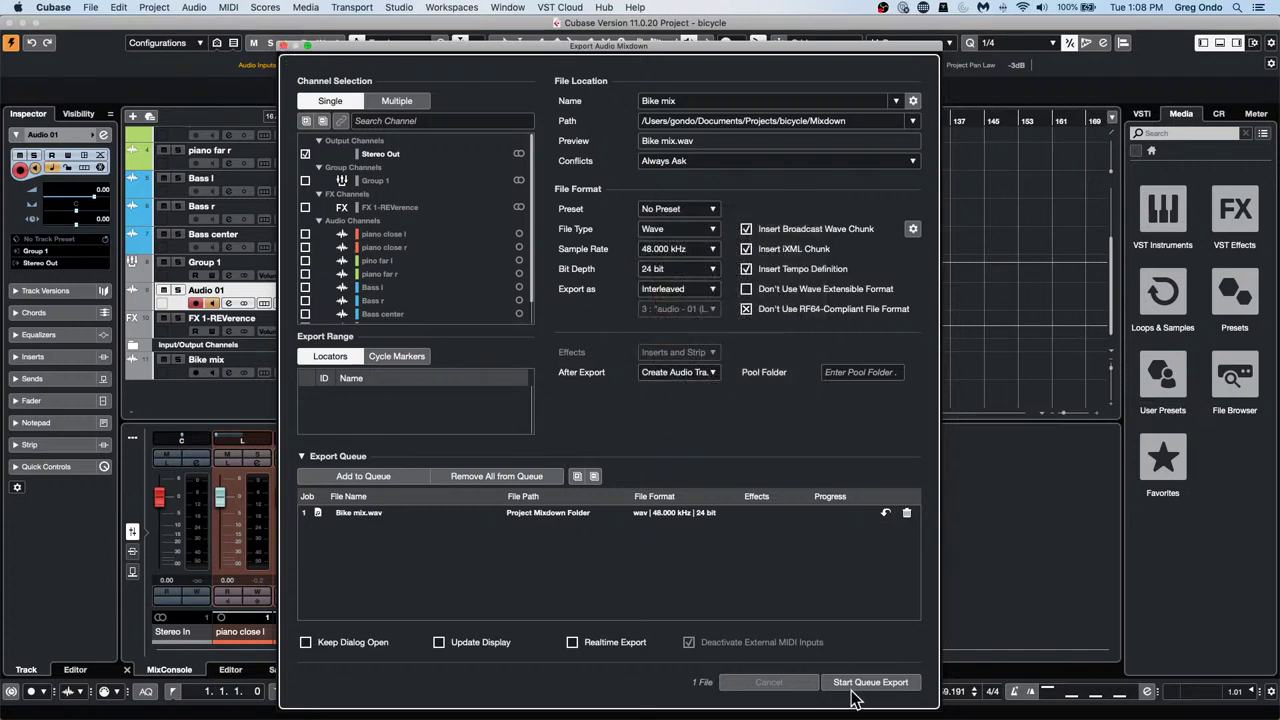
{"action": "left_click", "coordinate": [283, 47]}
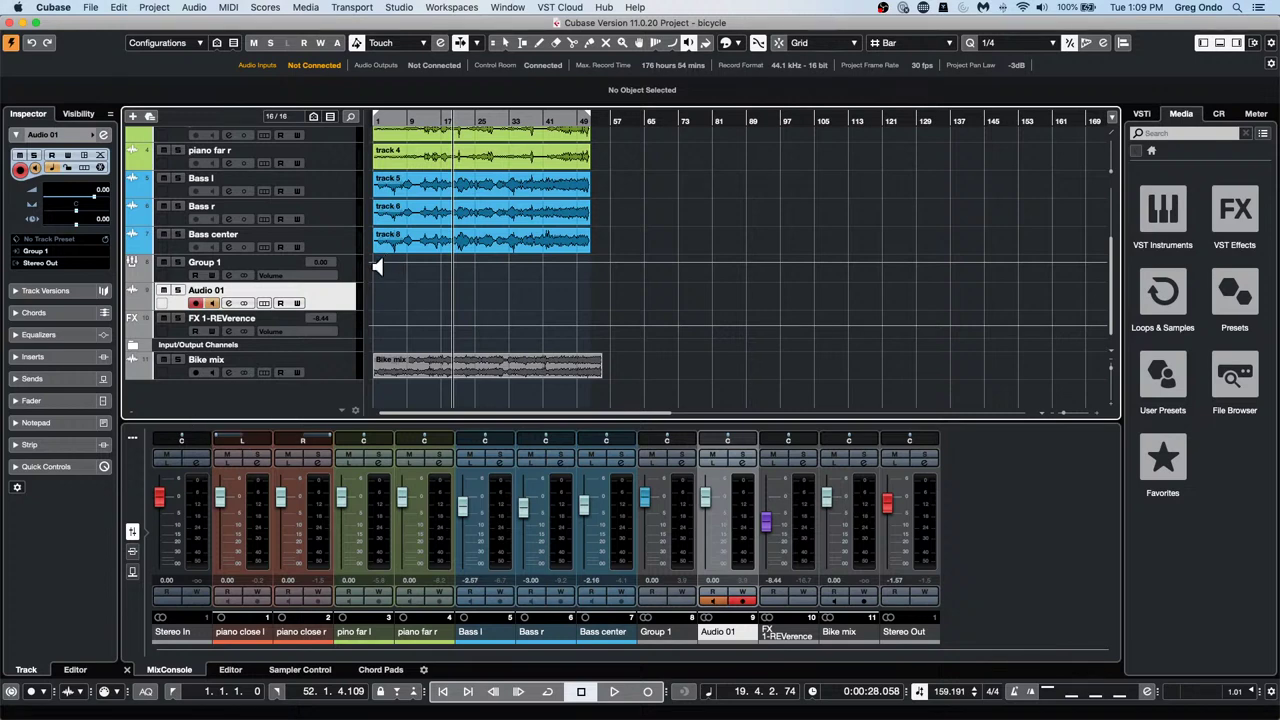
Add one HALion Sonic SE instrument track below Audio 01, routed to Stereo Out
{"action": "right_click", "coordinate": [342, 294]}
{"action": "mouse_move", "coordinate": [441, 300]}
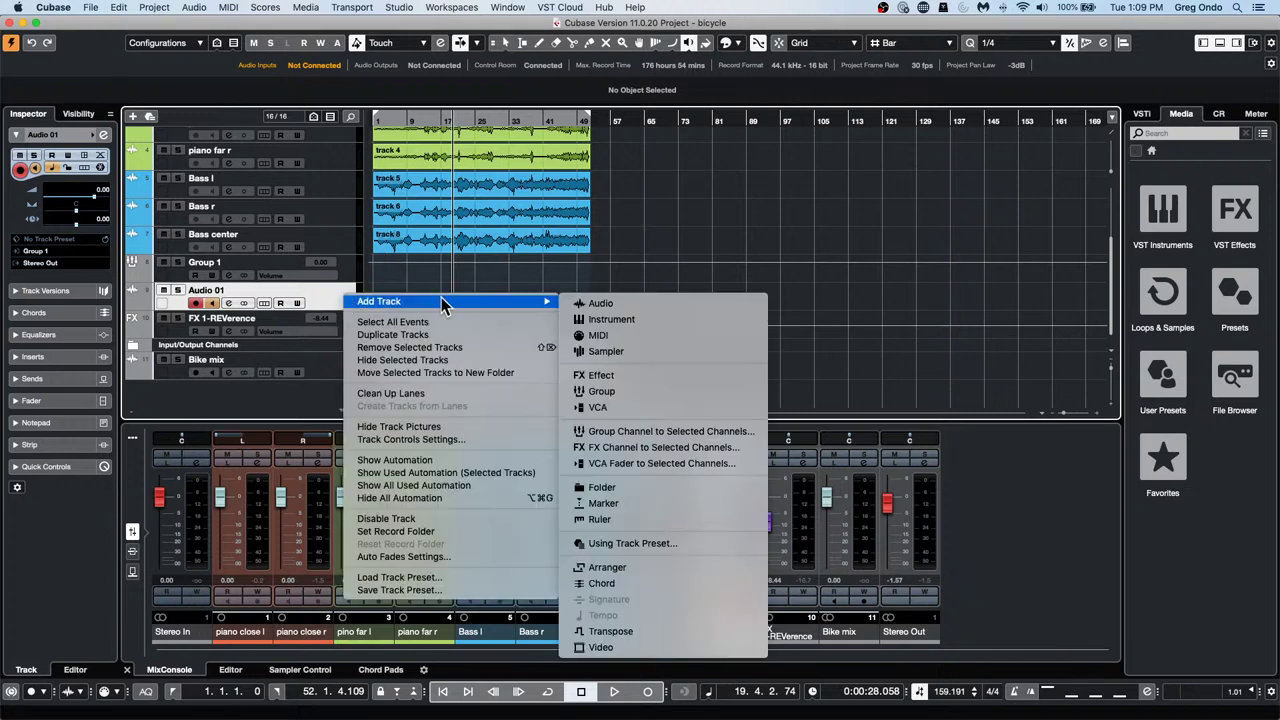
{"action": "left_click", "coordinate": [640, 319]}
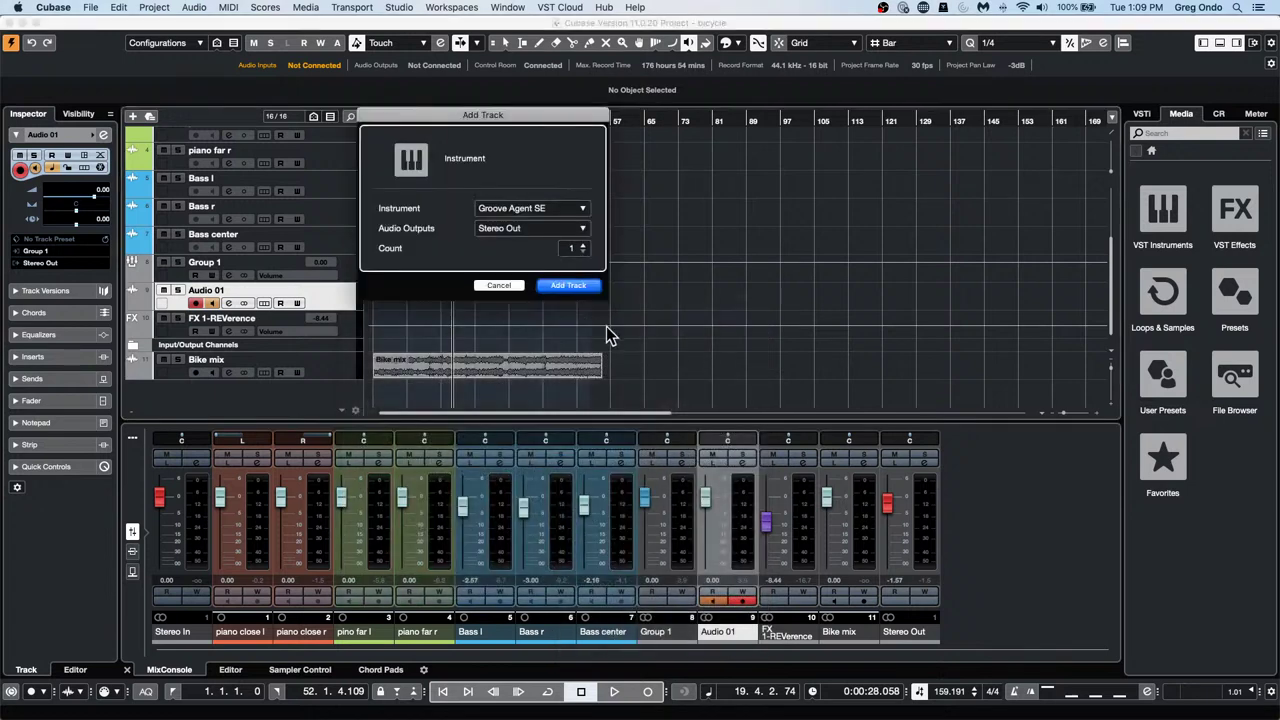
{"action": "left_click", "coordinate": [546, 212]}
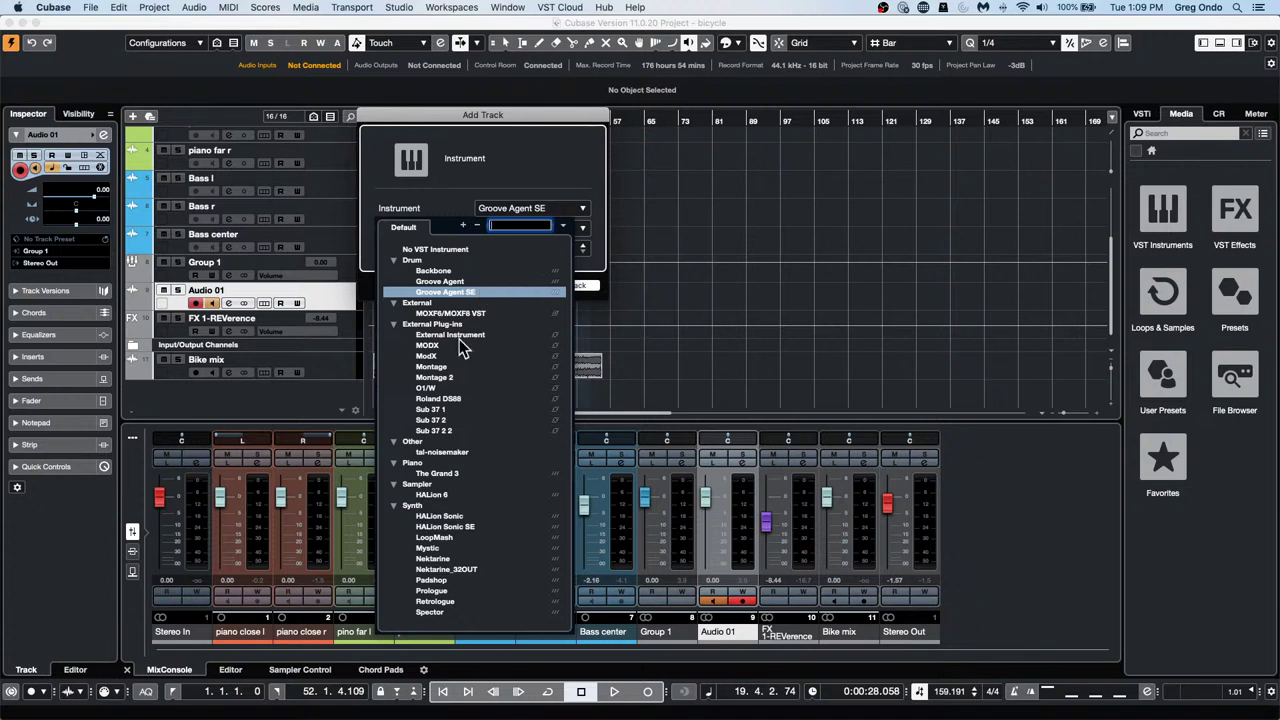
{"action": "left_click", "coordinate": [478, 527]}
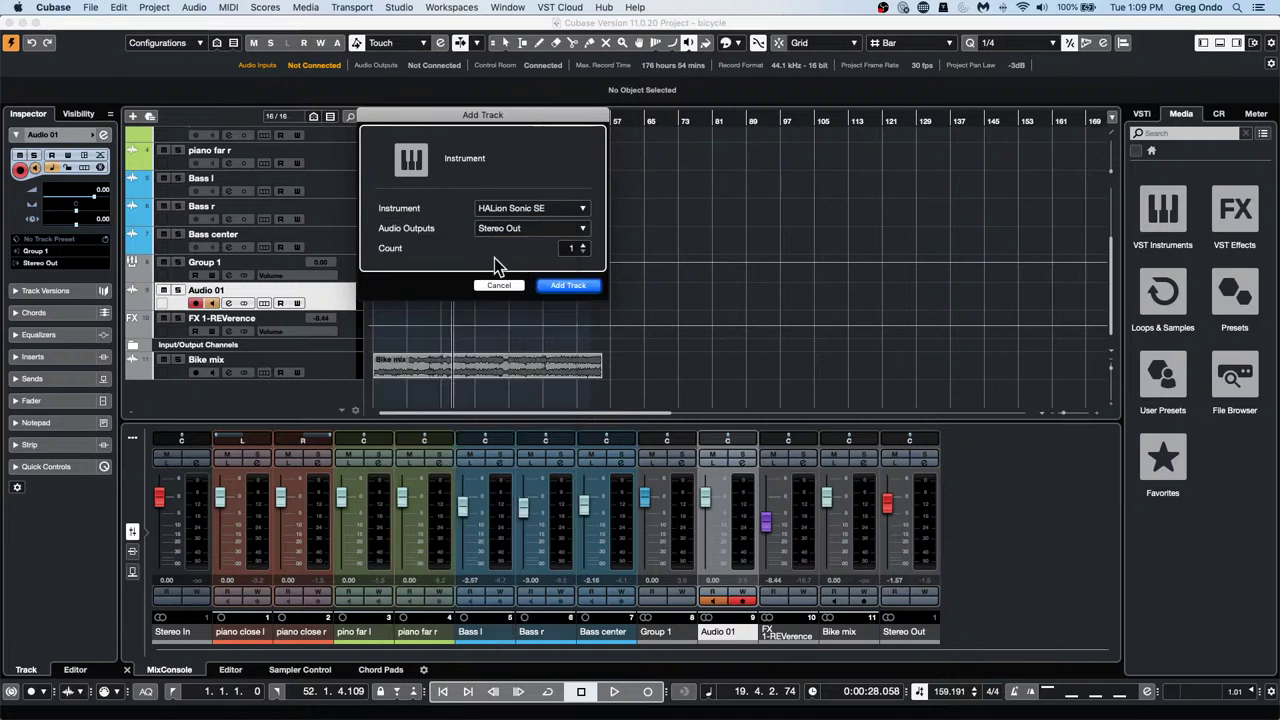
{"action": "left_click", "coordinate": [570, 286]}
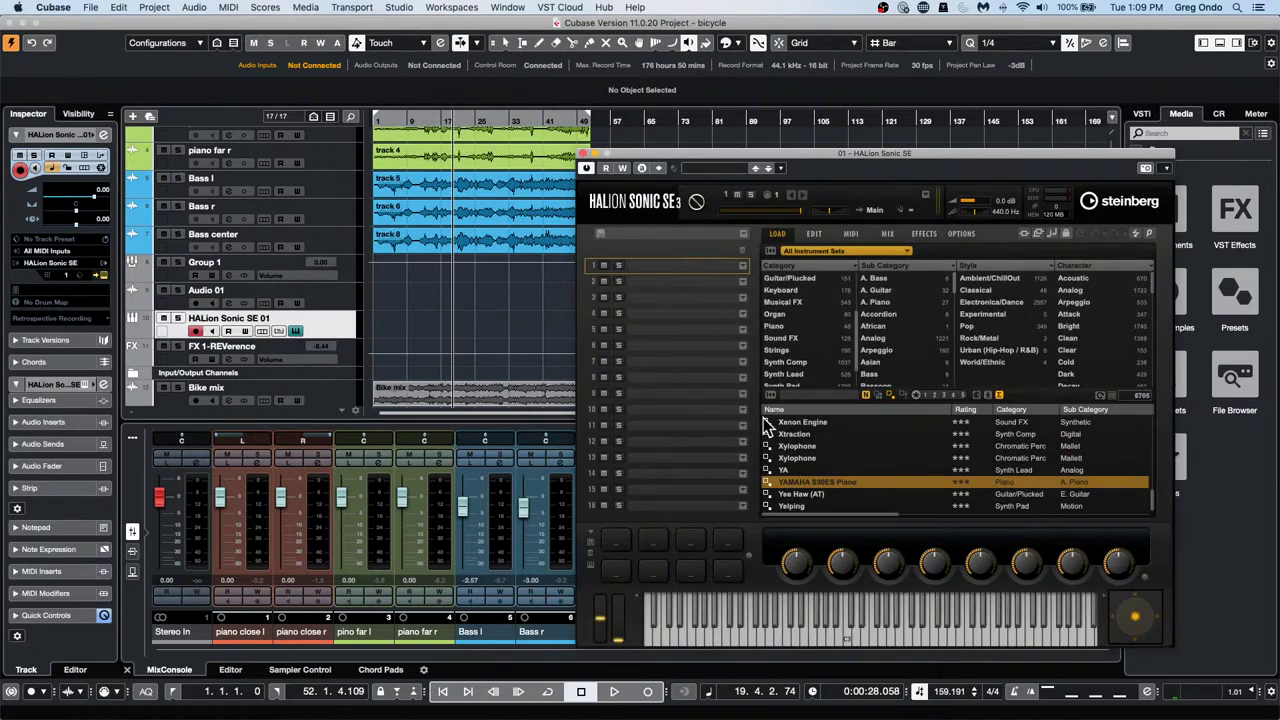
Find the YAMAHA S90ES Piano by searching for s90, load it into HALion Sonic SE, play a test note and close the instrument
{"action": "left_click", "coordinate": [825, 396]}
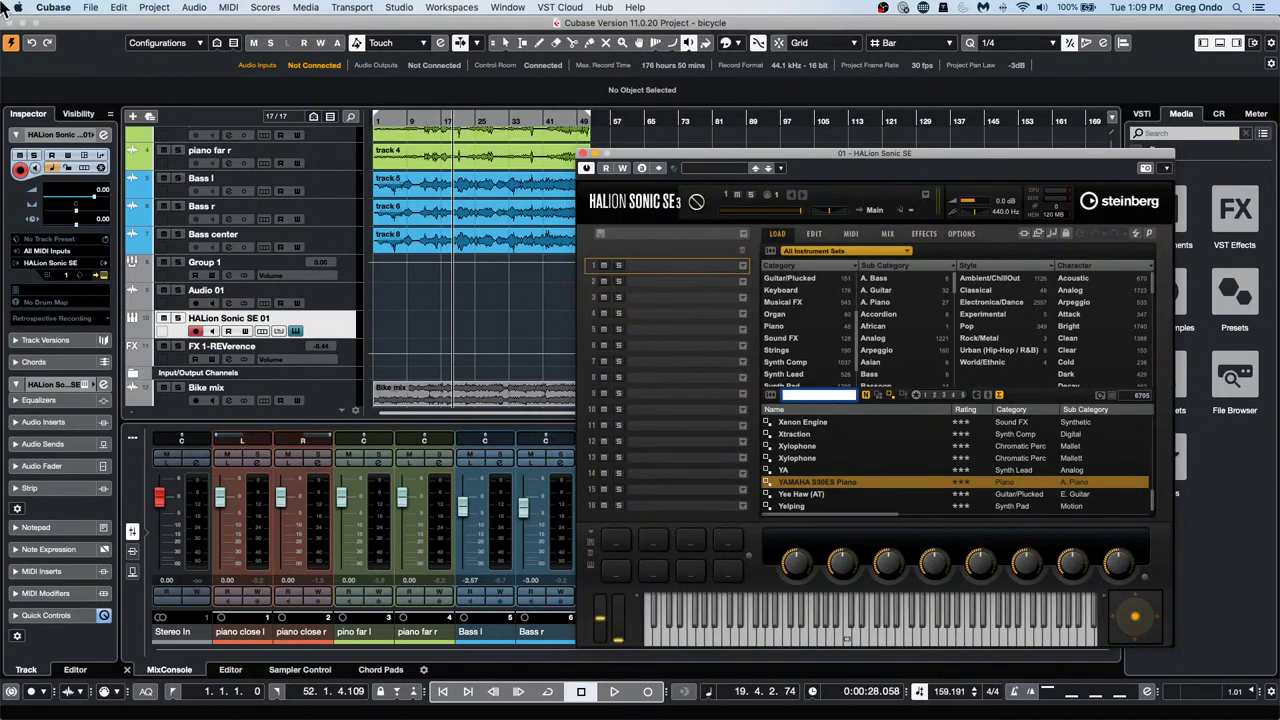
{"action": "type", "text": "s90"}
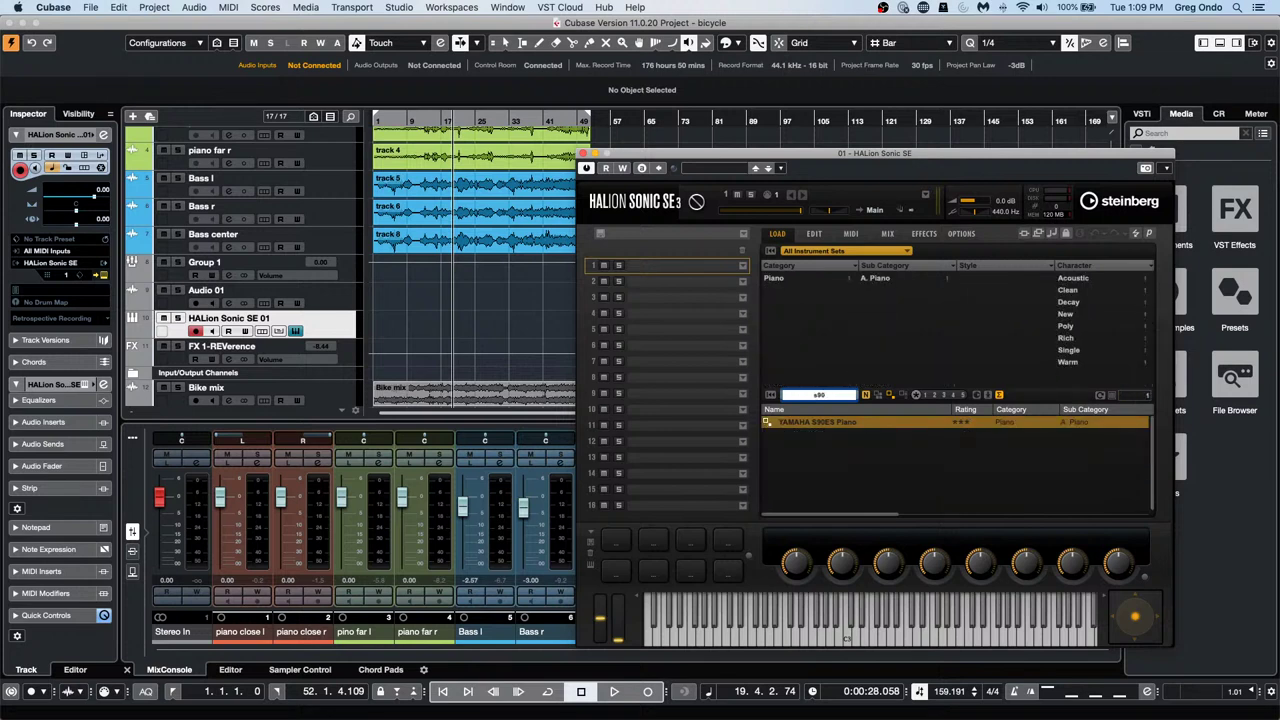
{"action": "key", "text": "Return"}
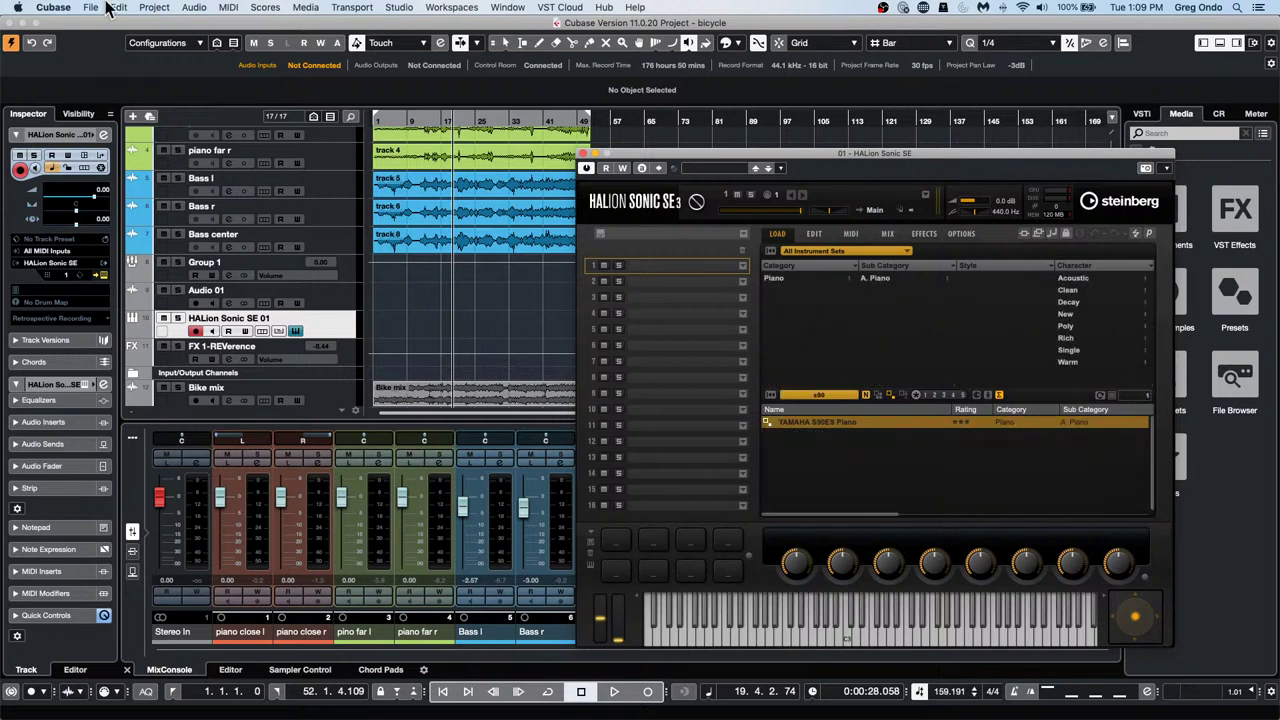
{"action": "double_click", "coordinate": [795, 424]}
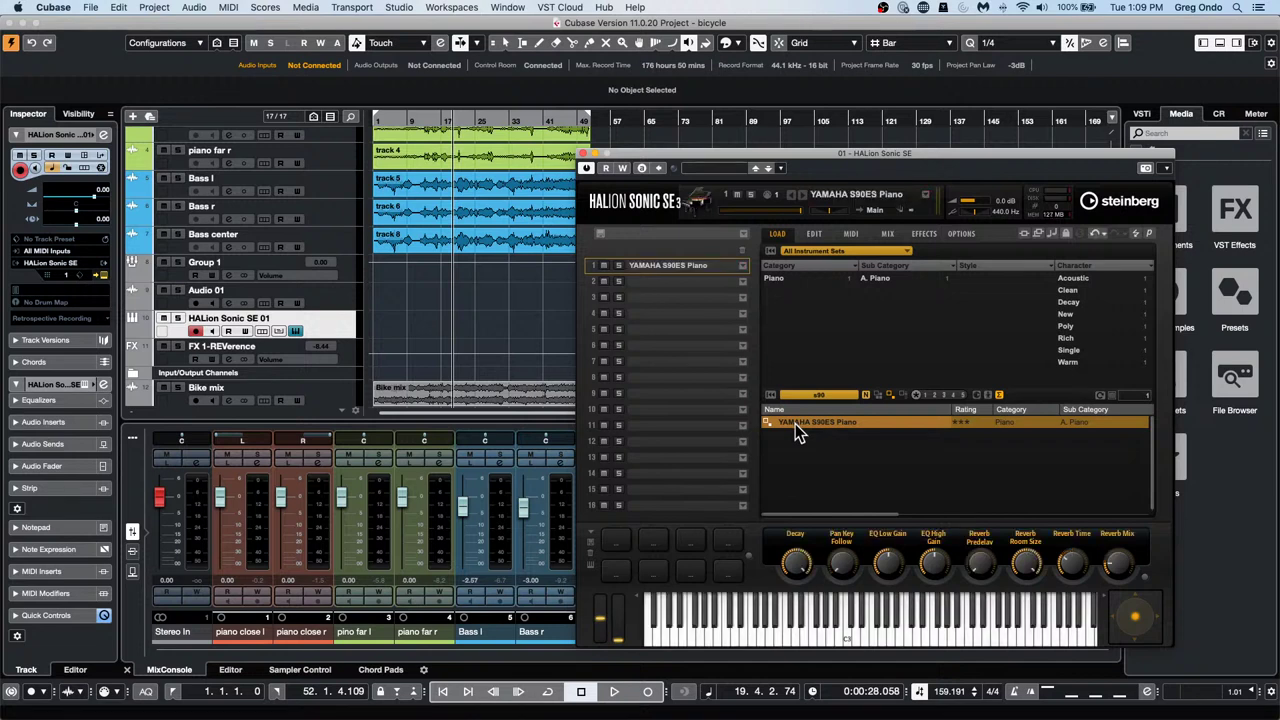
{"action": "left_click", "coordinate": [832, 636]}
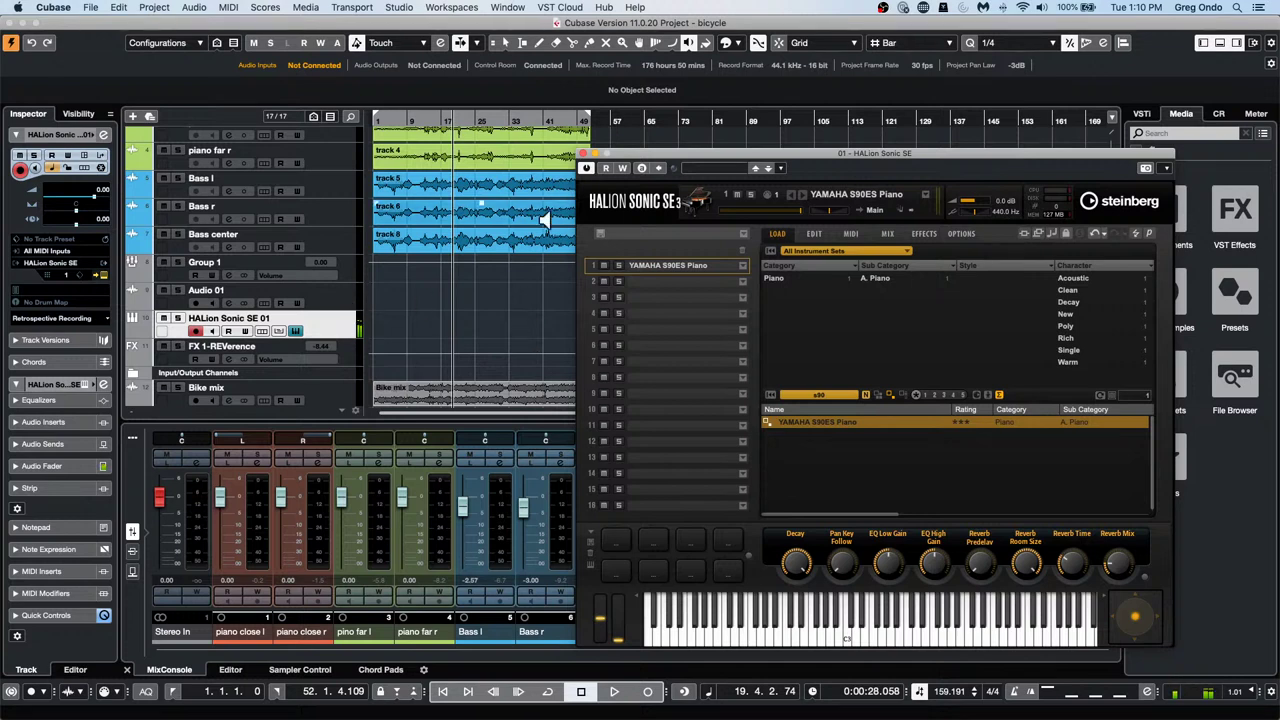
{"action": "left_click", "coordinate": [583, 154]}
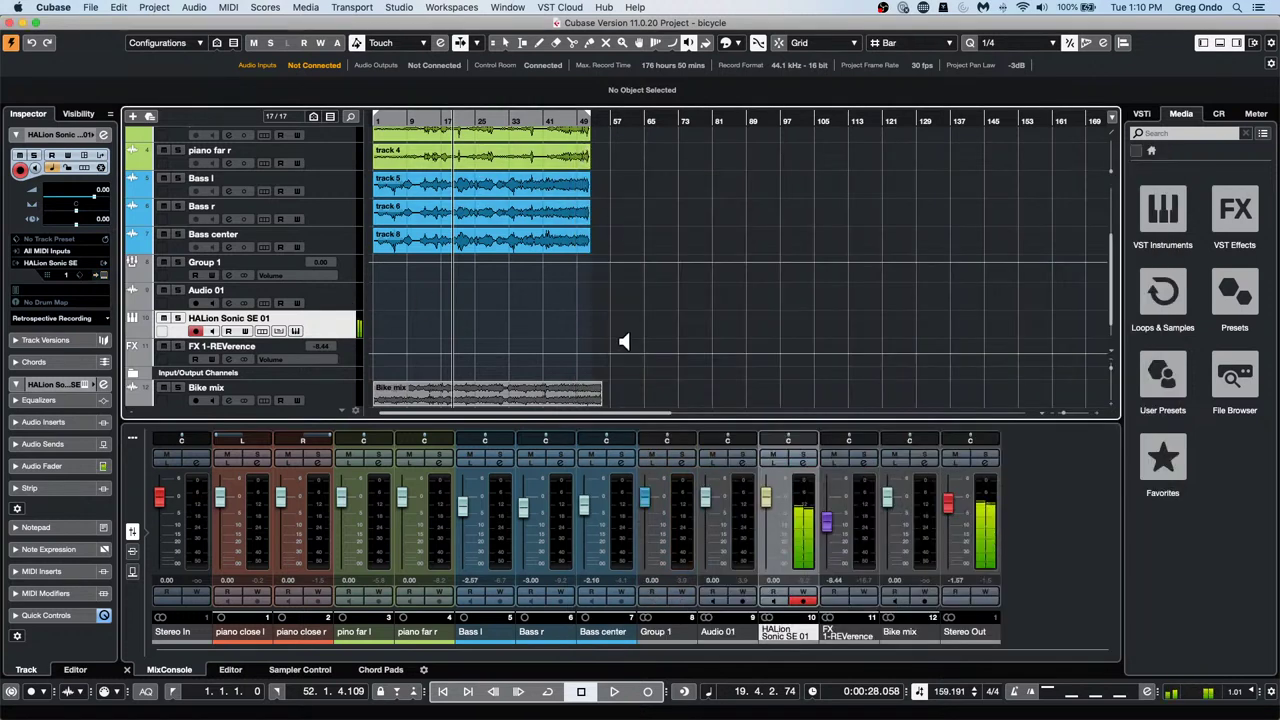
Insert a MultibandCompressor in the first insert slot of the Stereo Out channel
{"action": "left_click", "coordinate": [985, 463]}
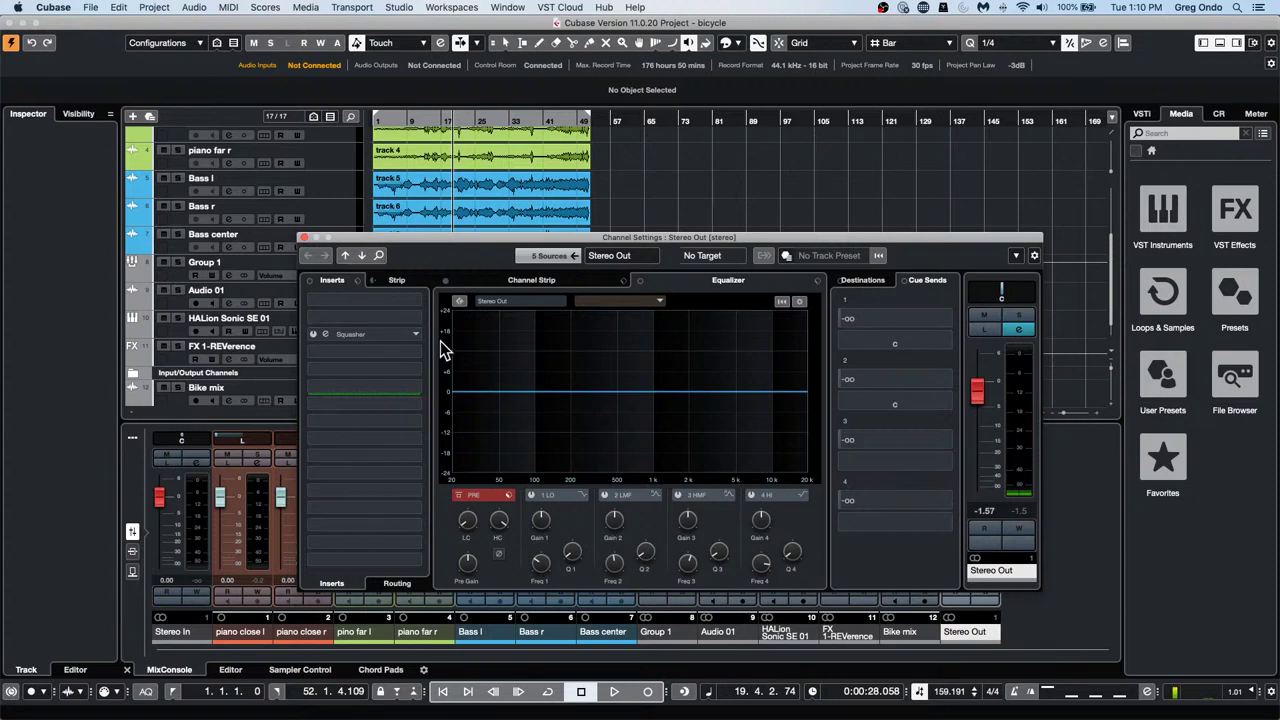
{"action": "left_click", "coordinate": [418, 302]}
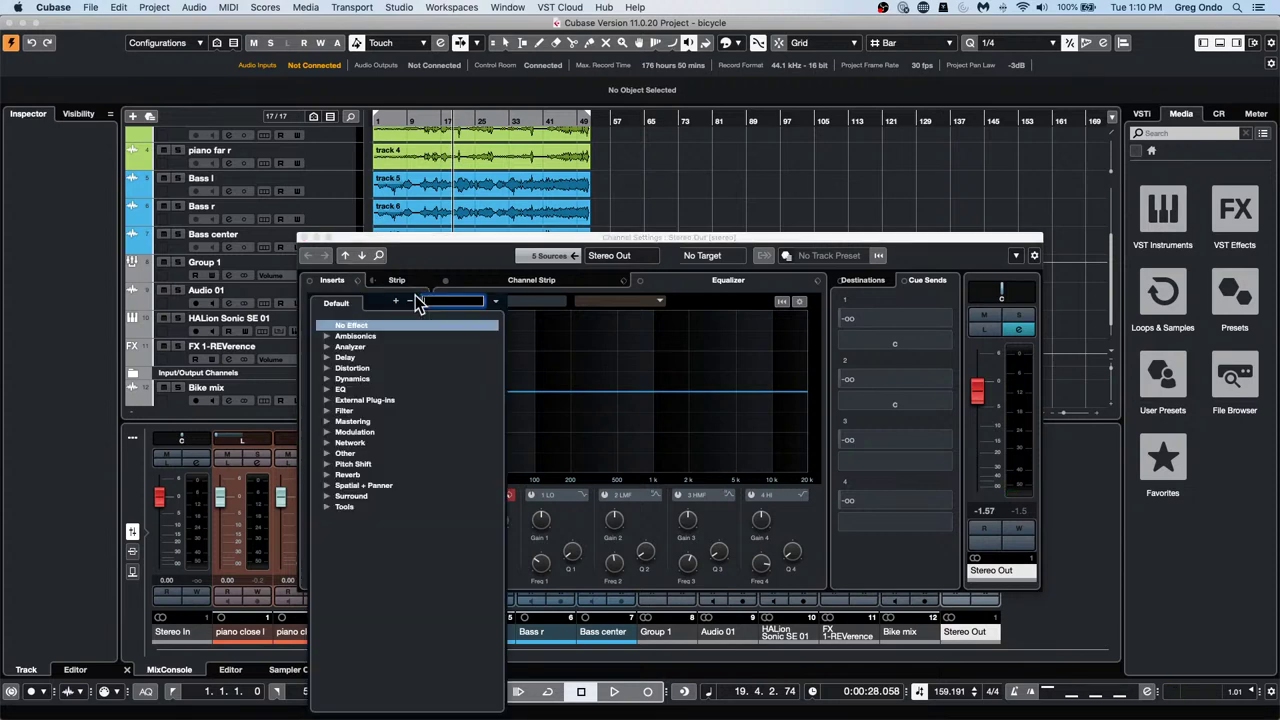
{"action": "left_click", "coordinate": [329, 377]}
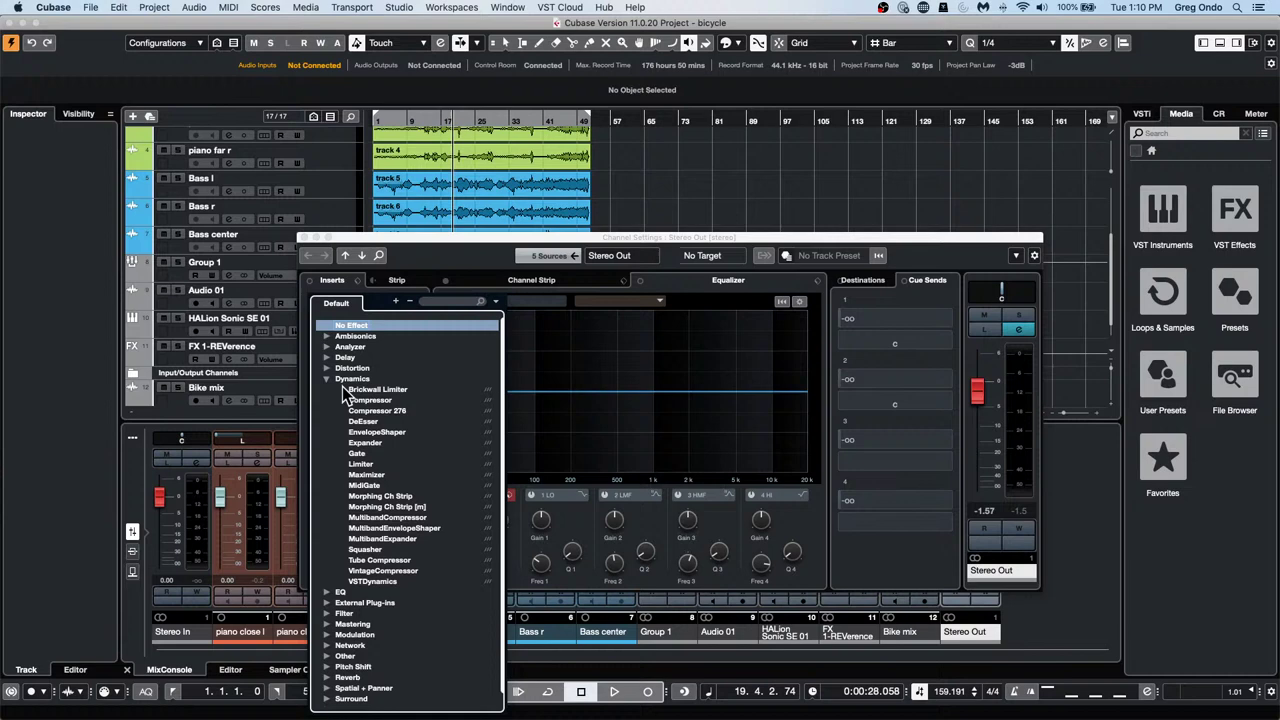
{"action": "left_click", "coordinate": [421, 518]}
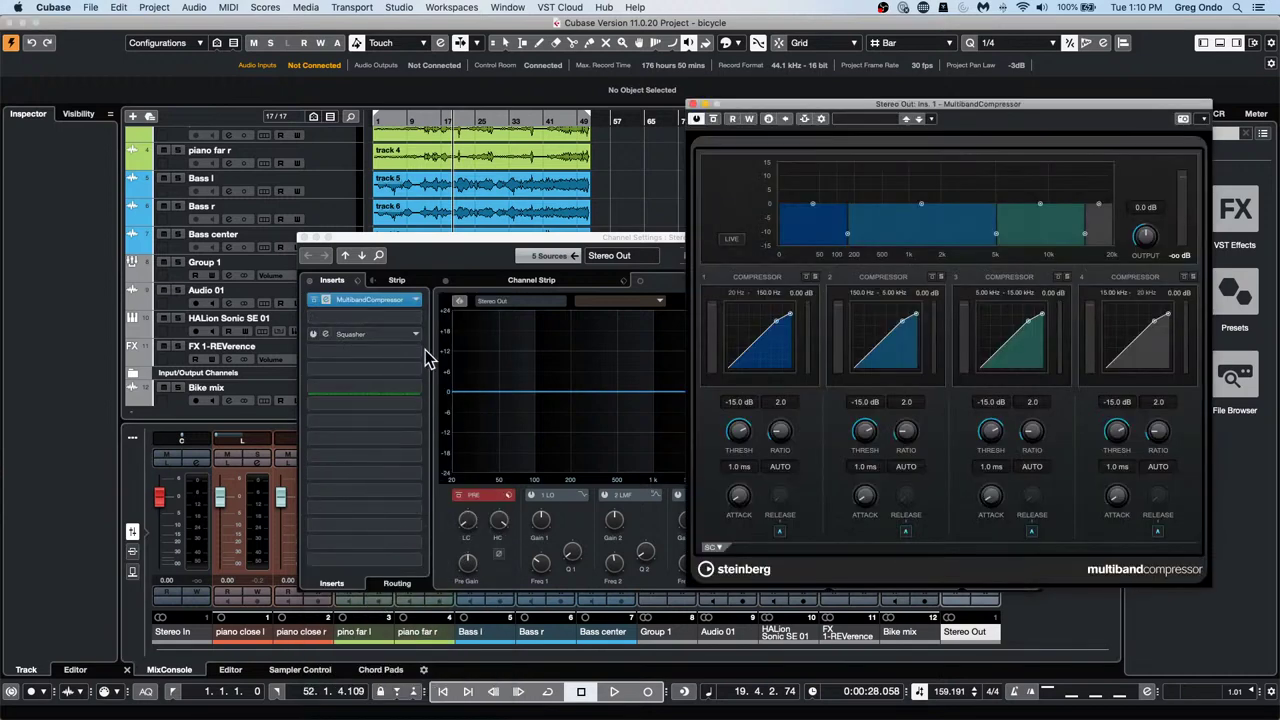
Insert another MultibandCompressor in the second slot of the Stereo Out channel and close both compressor windows
{"action": "left_click", "coordinate": [420, 328]}
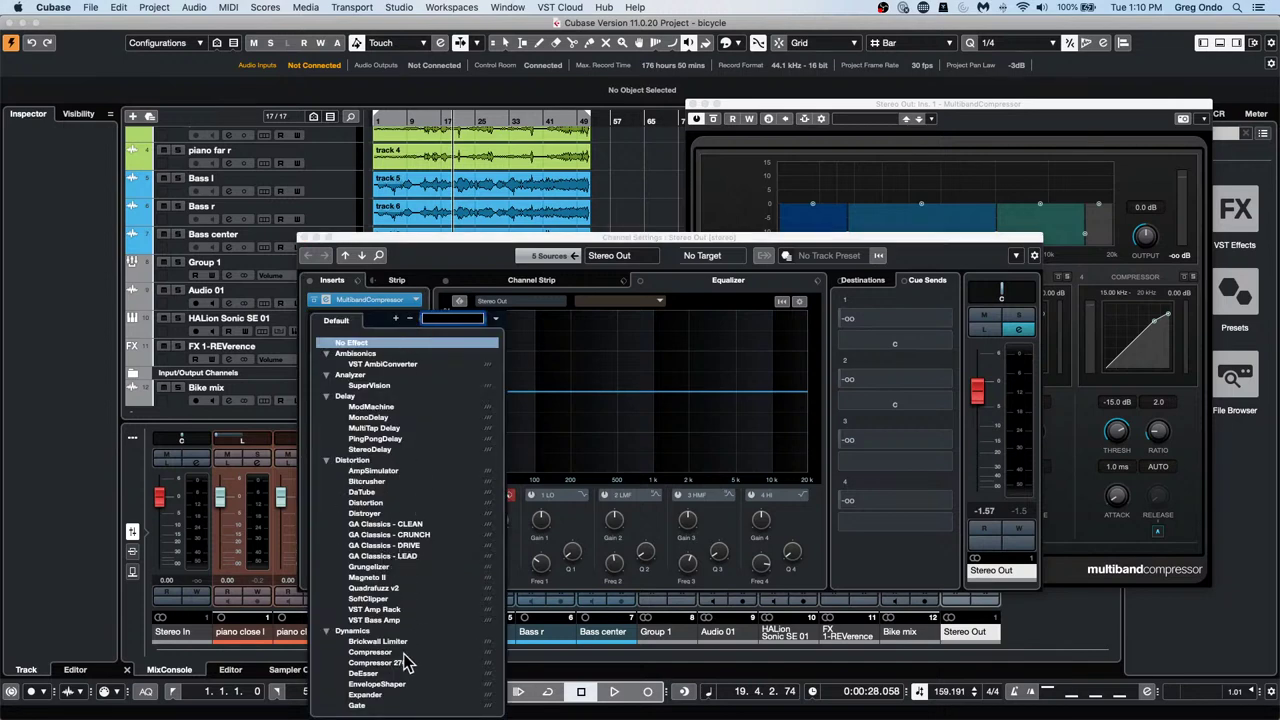
{"action": "scroll", "coordinate": [408, 668], "scroll_direction": "down", "scroll_amount": 2}
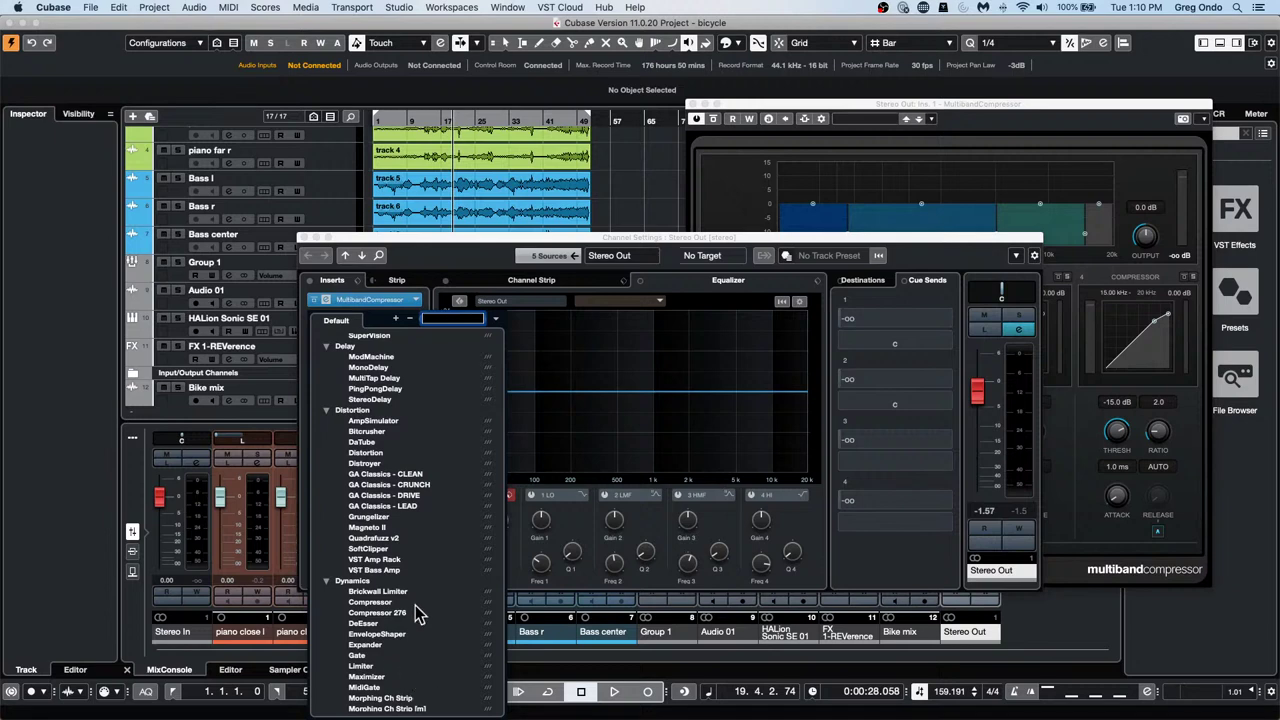
{"action": "scroll", "coordinate": [414, 638], "scroll_direction": "down", "scroll_amount": 1}
{"action": "scroll", "coordinate": [414, 638], "scroll_direction": "down", "scroll_amount": 1}
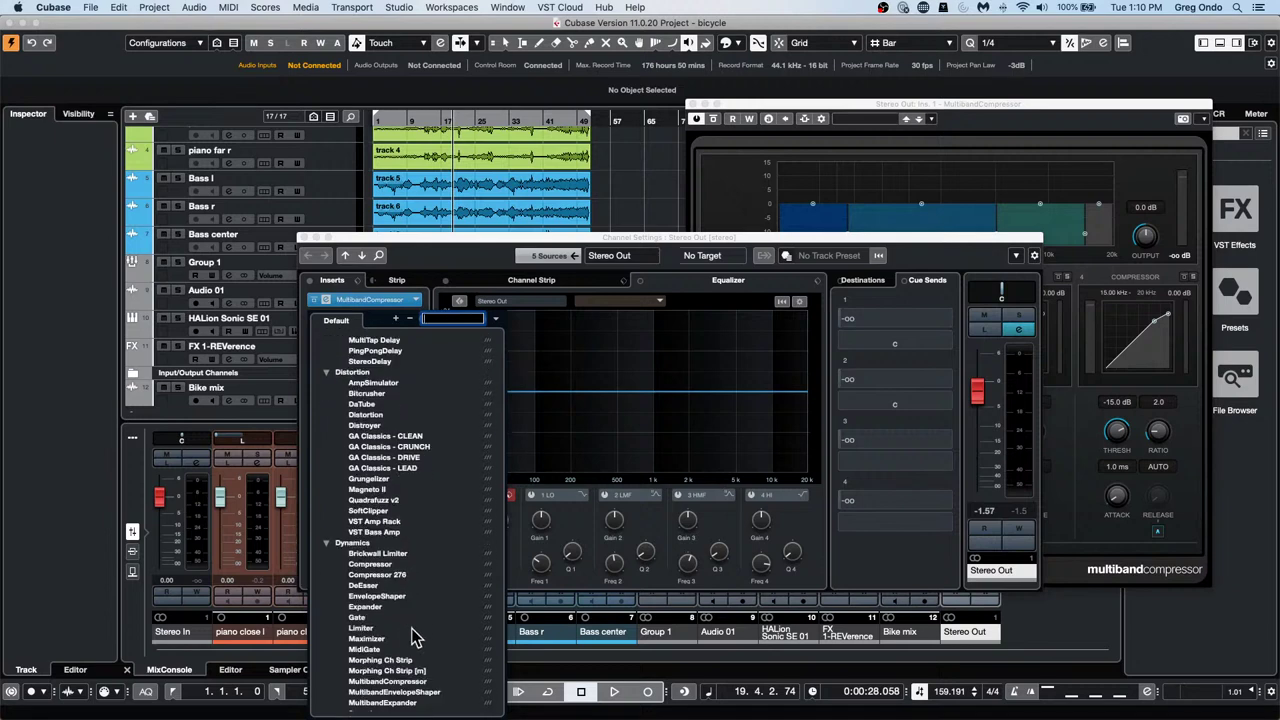
{"action": "left_click", "coordinate": [419, 680]}
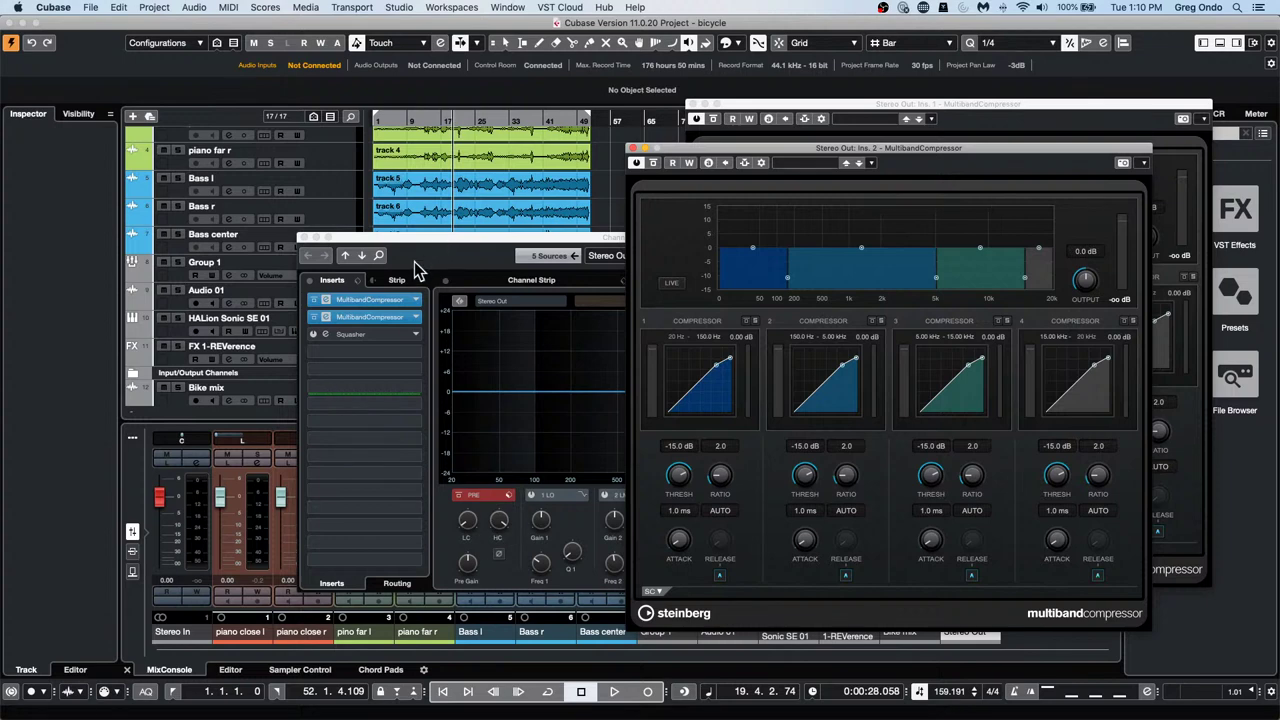
{"action": "left_click", "coordinate": [632, 148]}
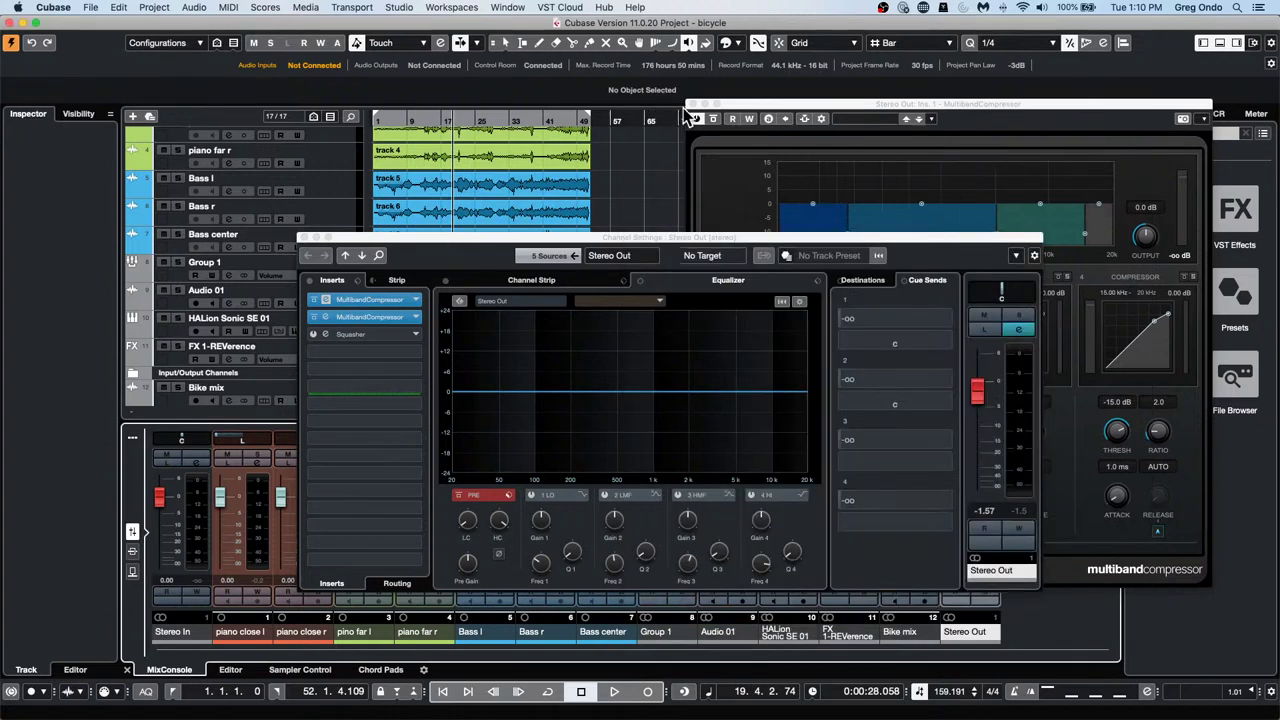
{"action": "left_click", "coordinate": [690, 118]}
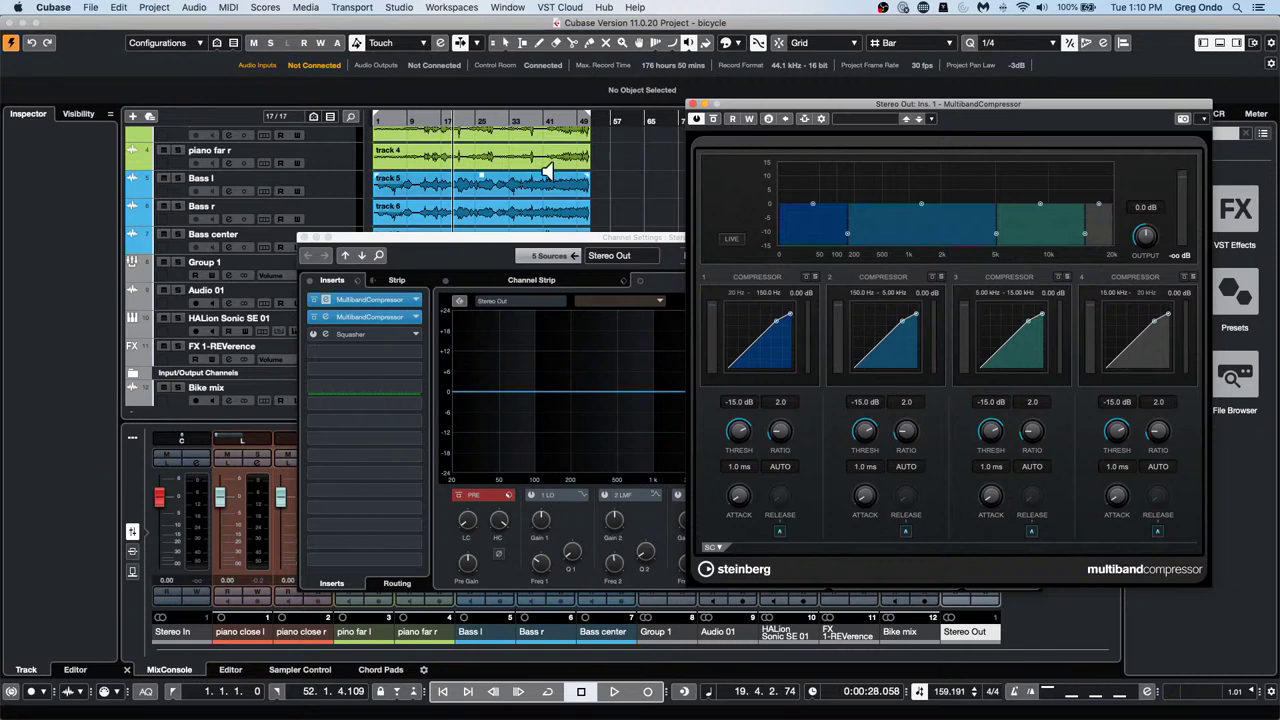
{"action": "left_click", "coordinate": [697, 104]}
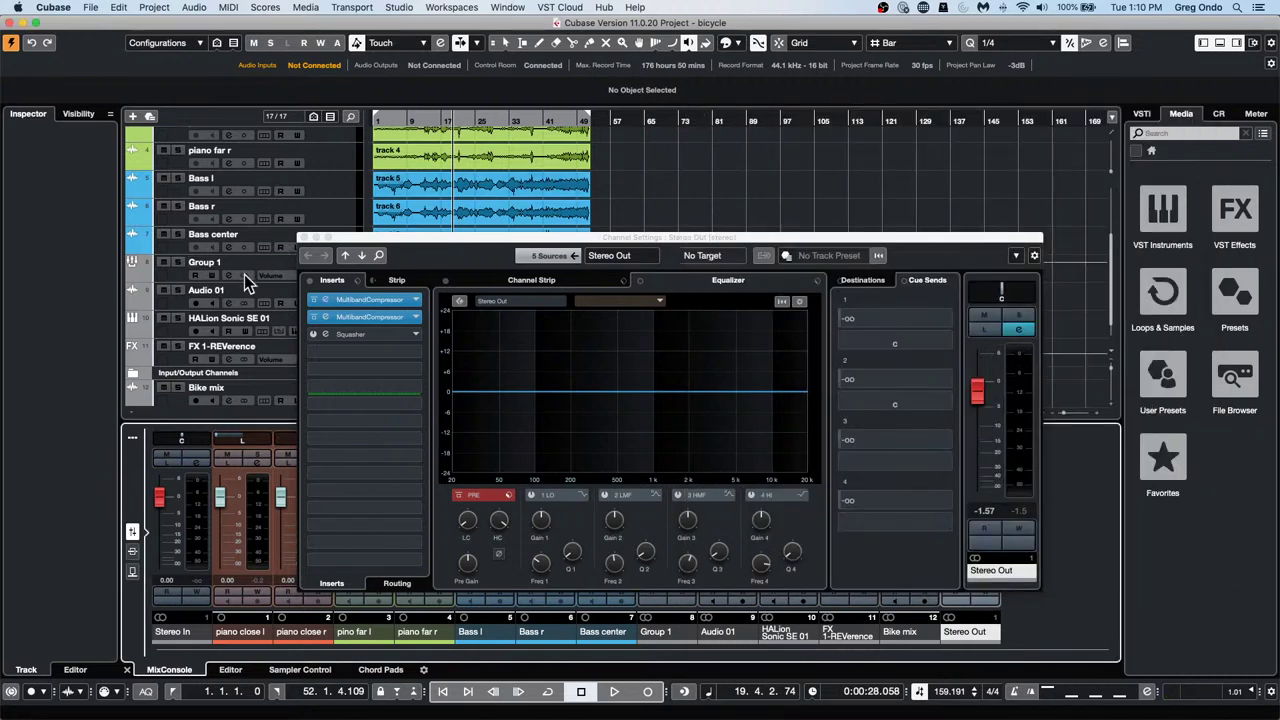
Open the instrument of the HALion Sonic SE 01 track, play test notes on its keyboard, and close the instrument and channel settings windows
{"action": "left_click", "coordinate": [168, 326]}
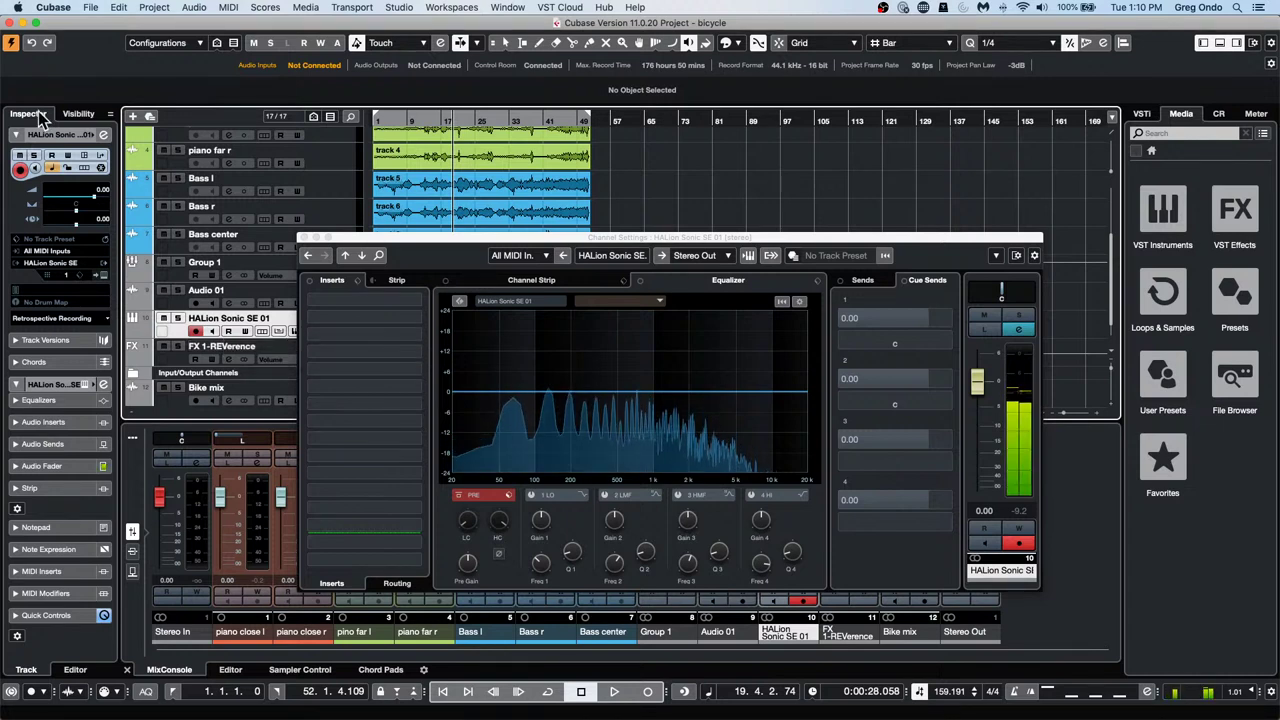
{"action": "left_click", "coordinate": [104, 275]}
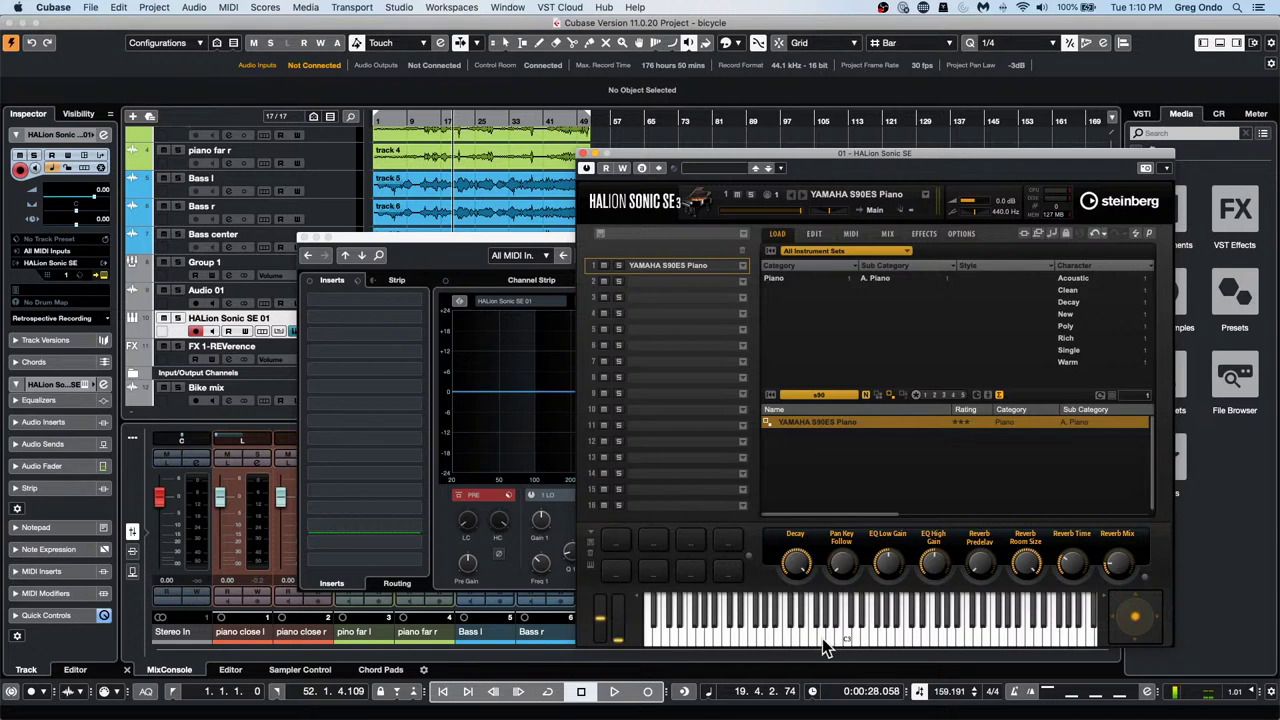
{"action": "left_click", "coordinate": [724, 635]}
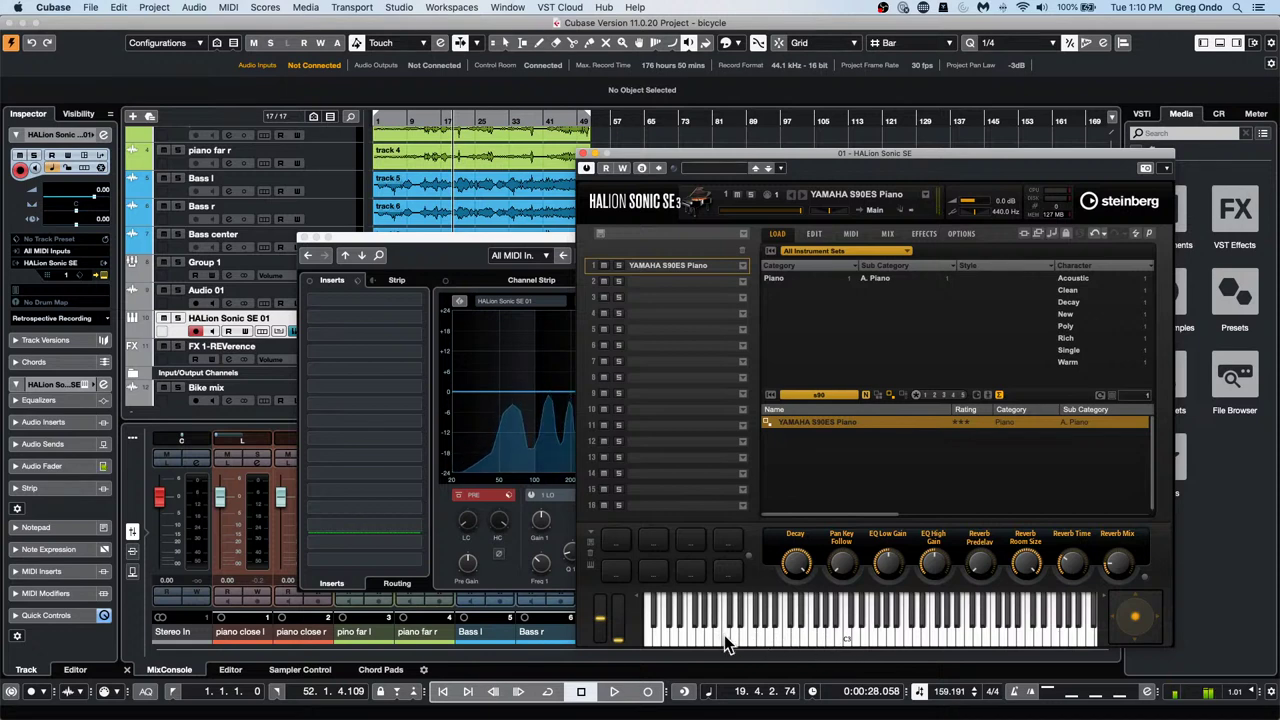
{"action": "left_click", "coordinate": [724, 635]}
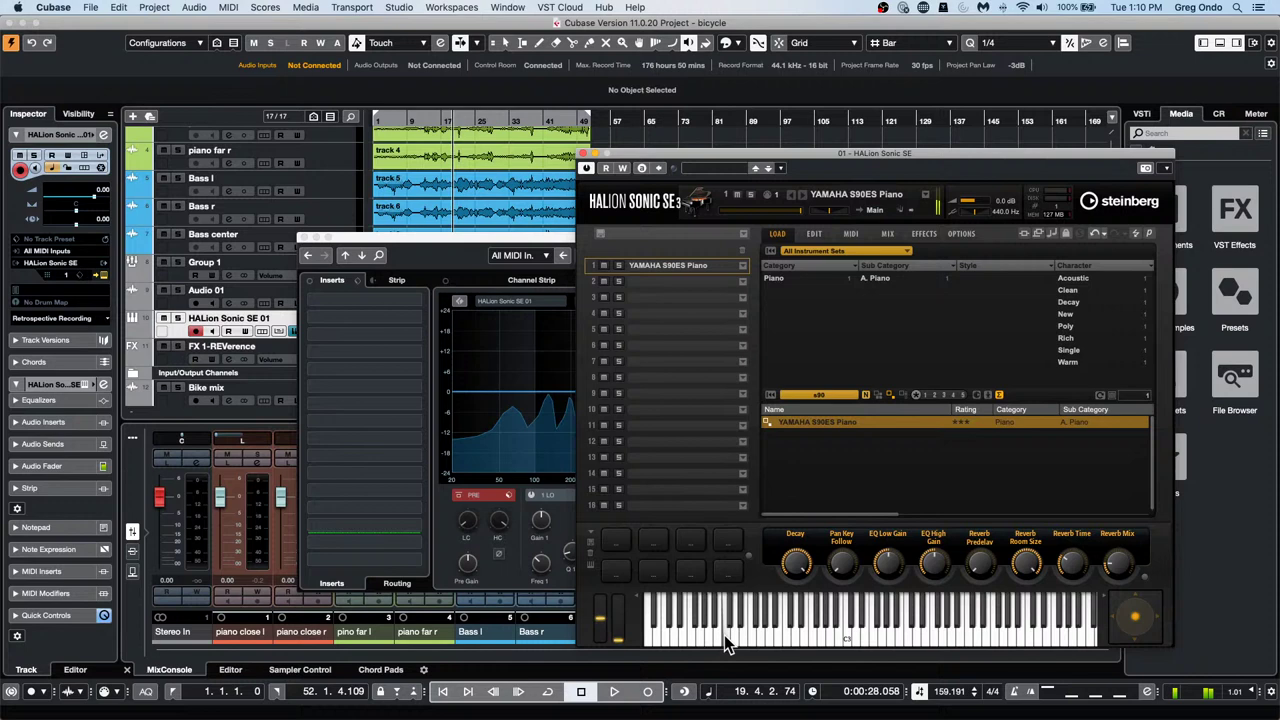
{"action": "left_click", "coordinate": [586, 154]}
{"action": "left_click", "coordinate": [305, 238]}
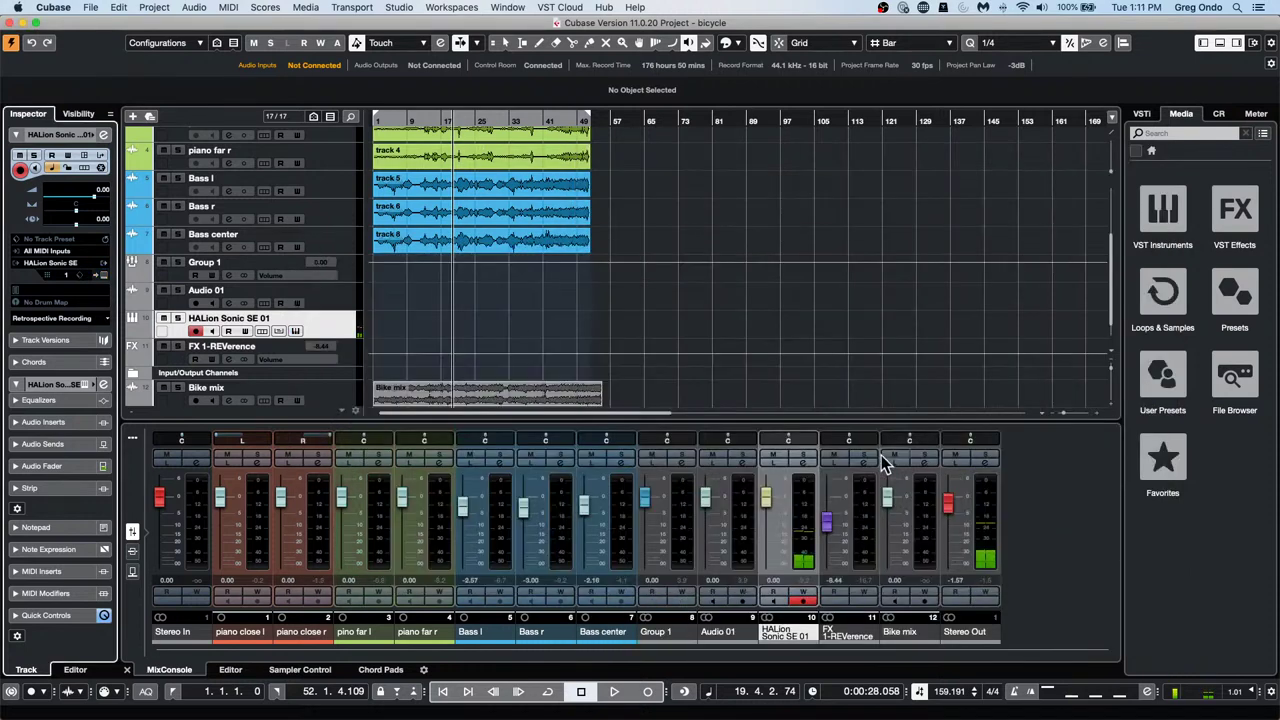
Open the MixConsole in its own window and toggle Channel Latency off and back on in the window layout
{"action": "left_click", "coordinate": [134, 438]}
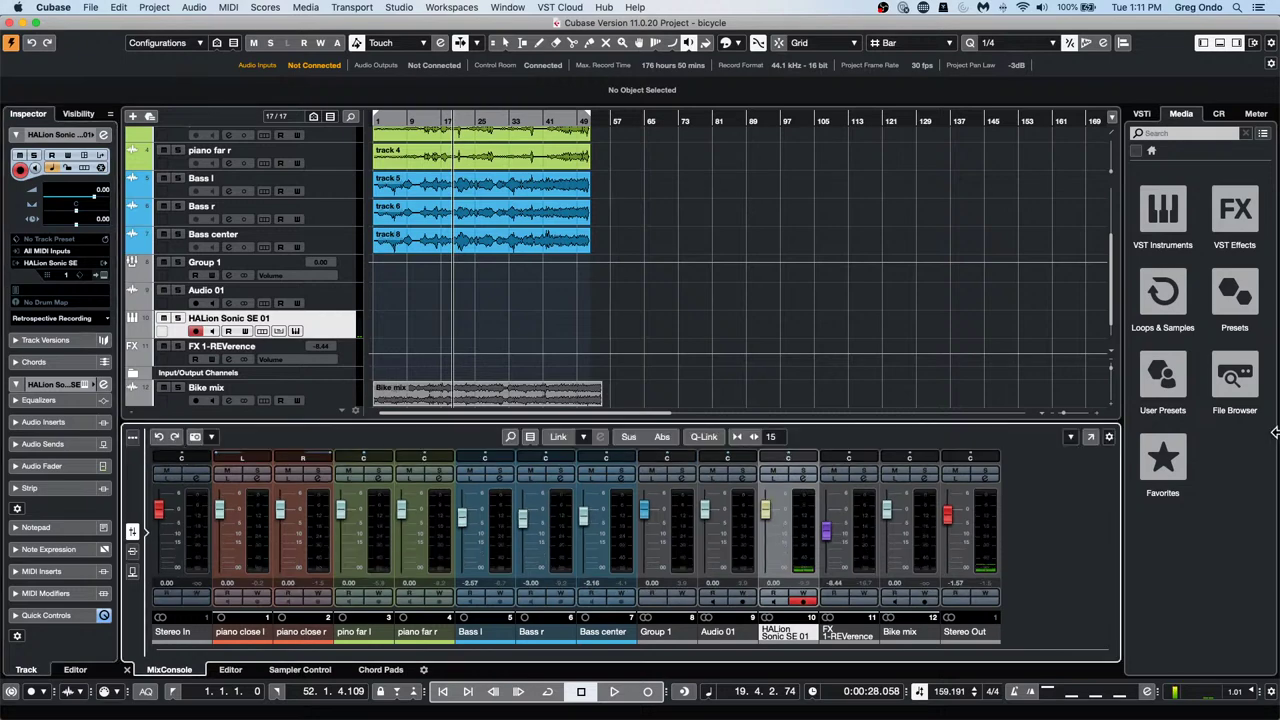
{"action": "left_click", "coordinate": [1092, 436]}
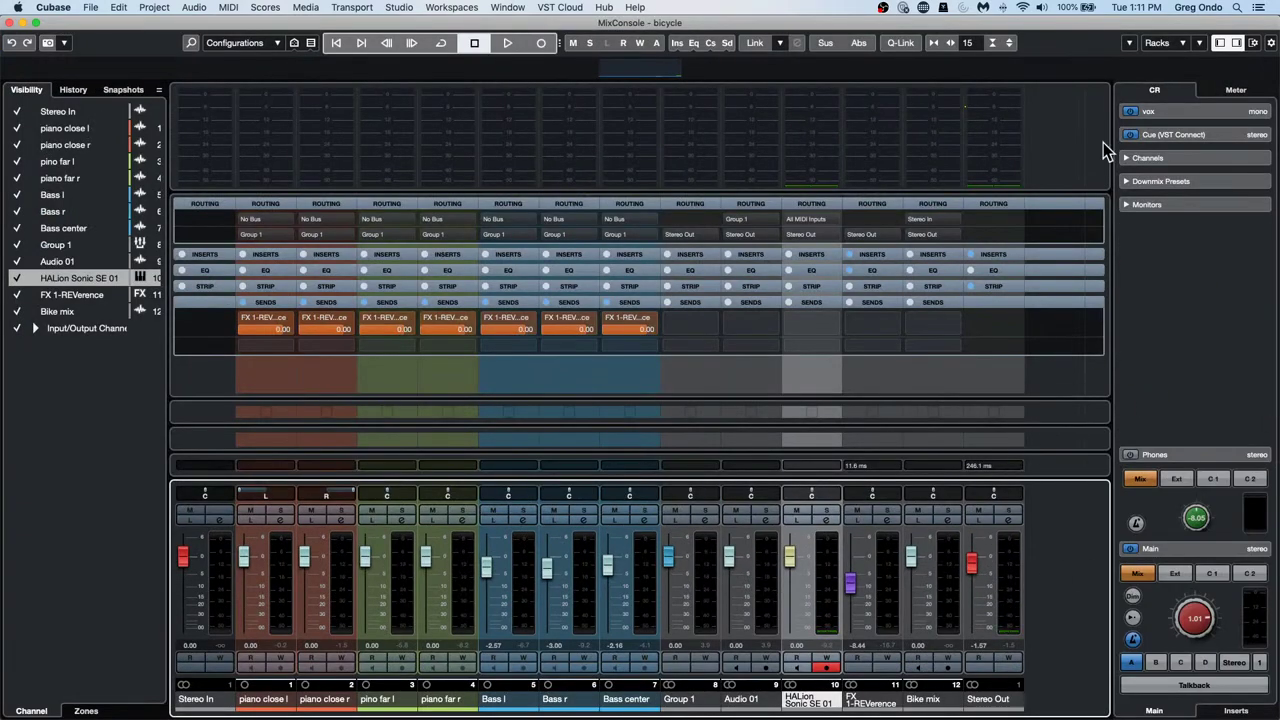
{"action": "left_click", "coordinate": [1250, 44]}
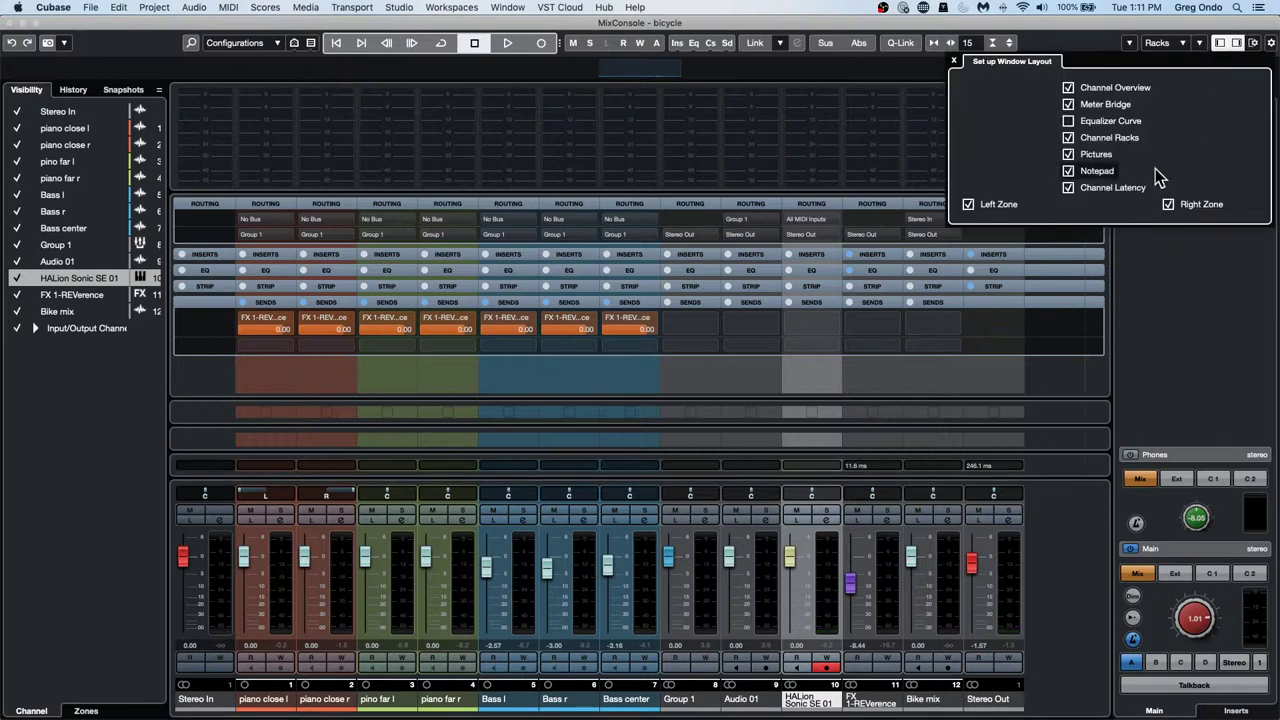
{"action": "left_click", "coordinate": [1068, 188]}
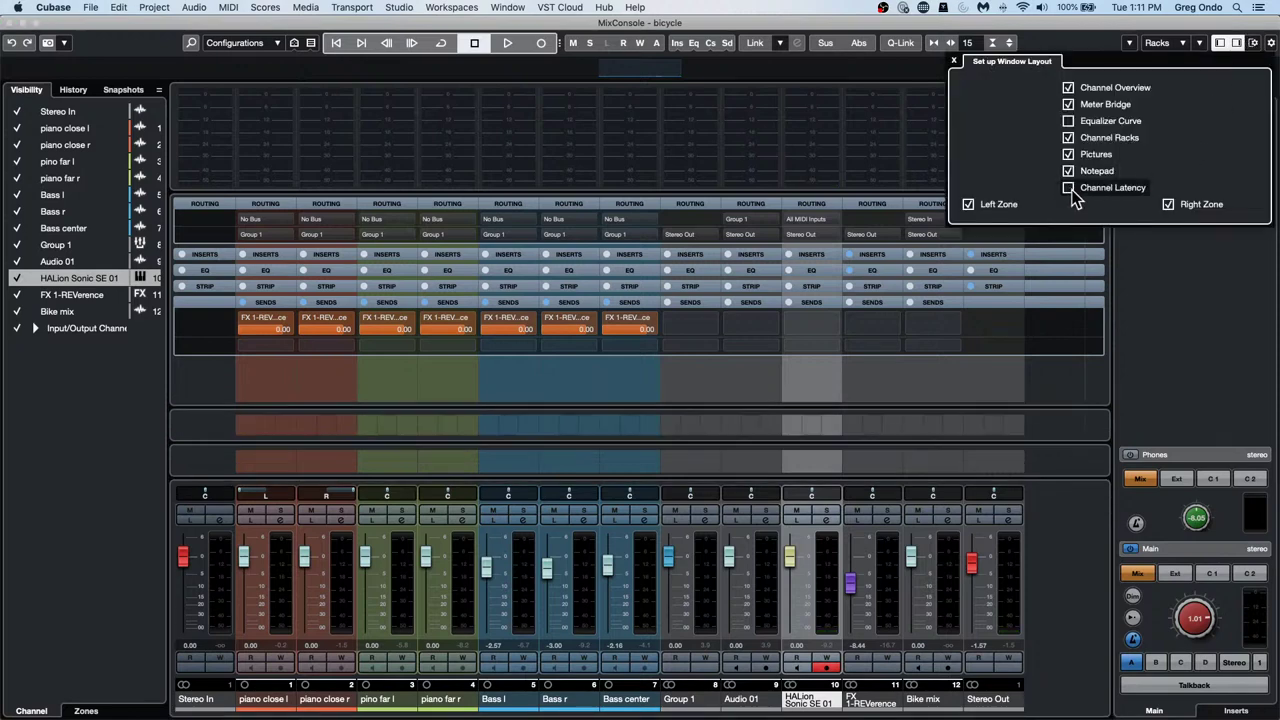
{"action": "left_click", "coordinate": [1069, 188]}
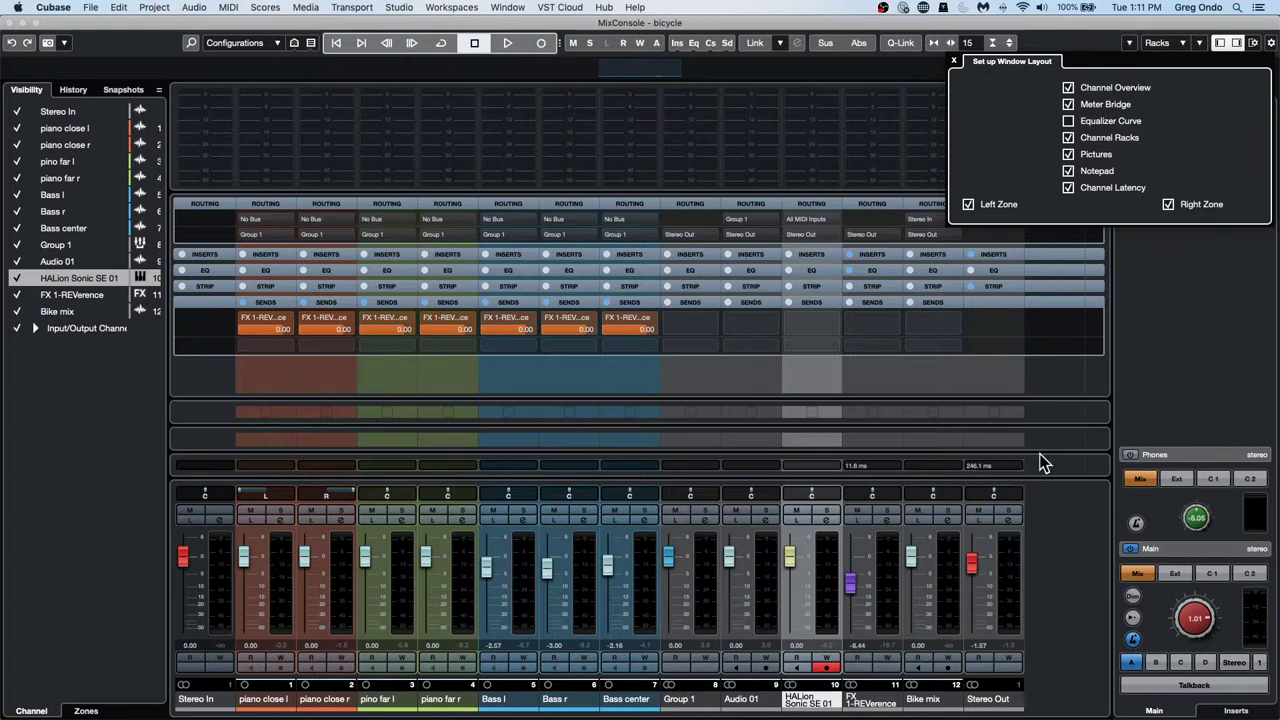
Examine the Channel Latency Overview of the Stereo Out channel, then close the overview and the separate MixConsole window
{"action": "left_click", "coordinate": [1019, 471]}
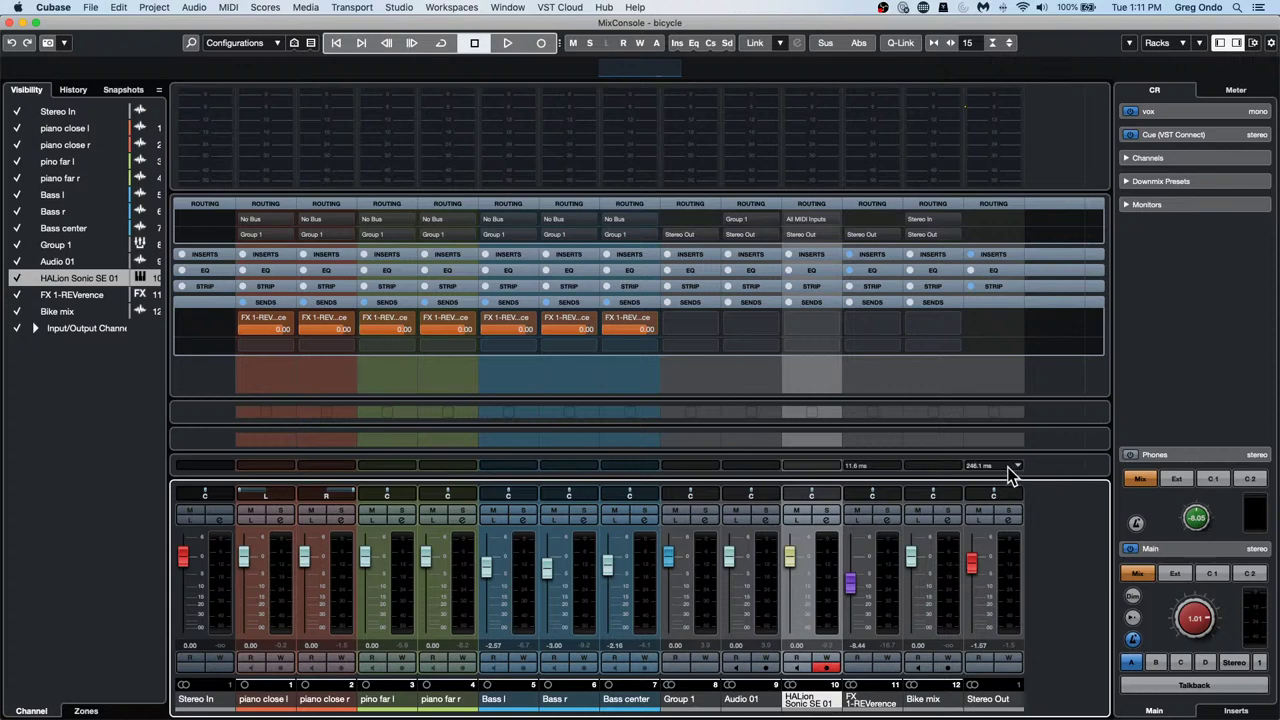
{"action": "left_click", "coordinate": [1017, 466]}
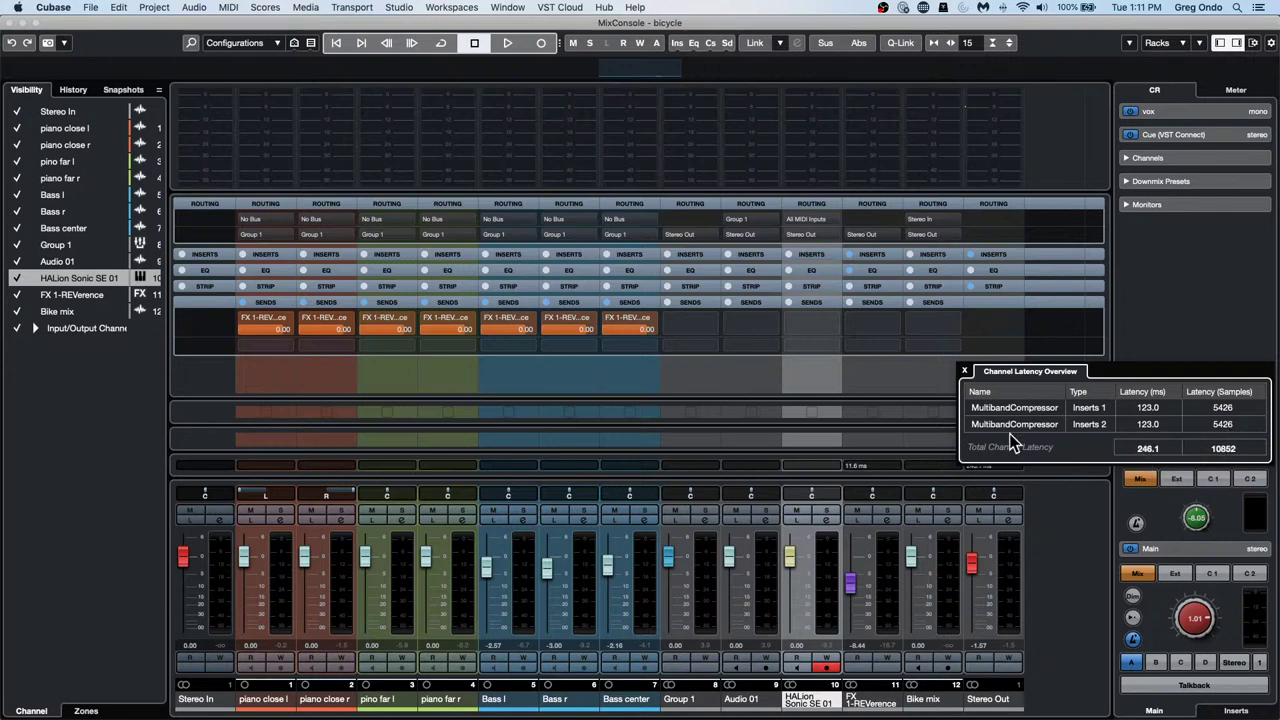
{"action": "left_click", "coordinate": [964, 371]}
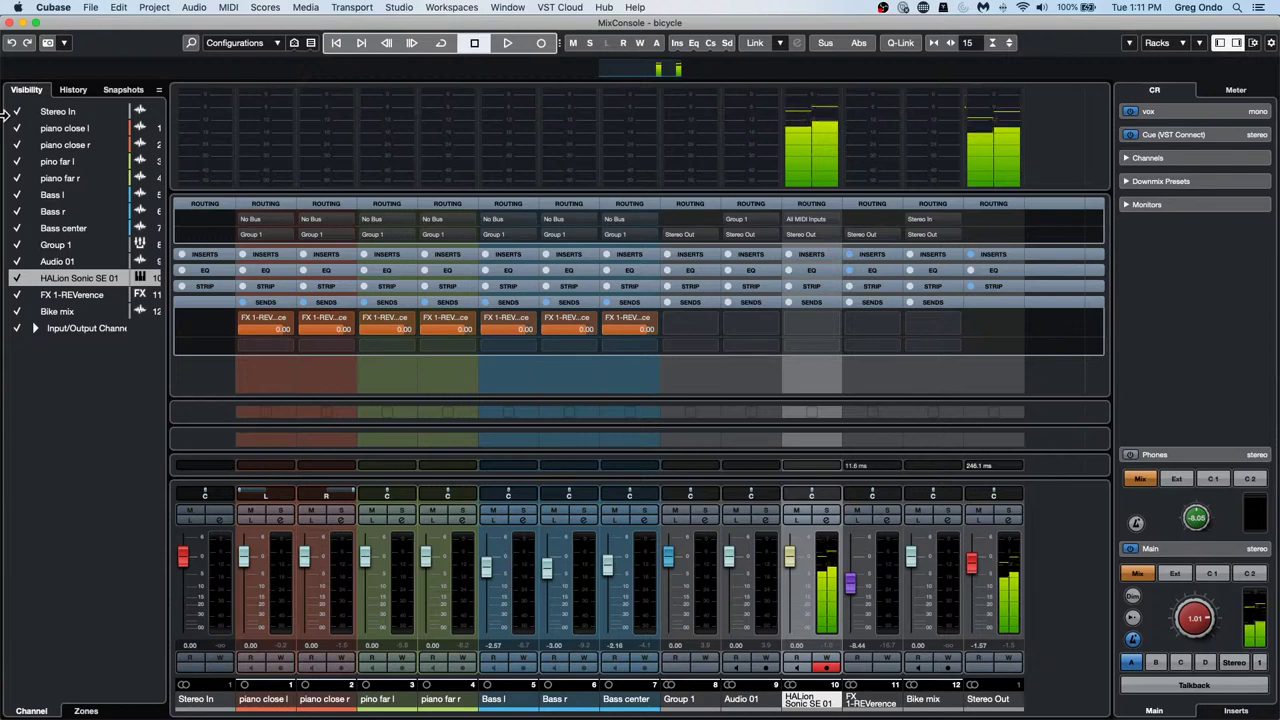
{"action": "left_click", "coordinate": [10, 22]}
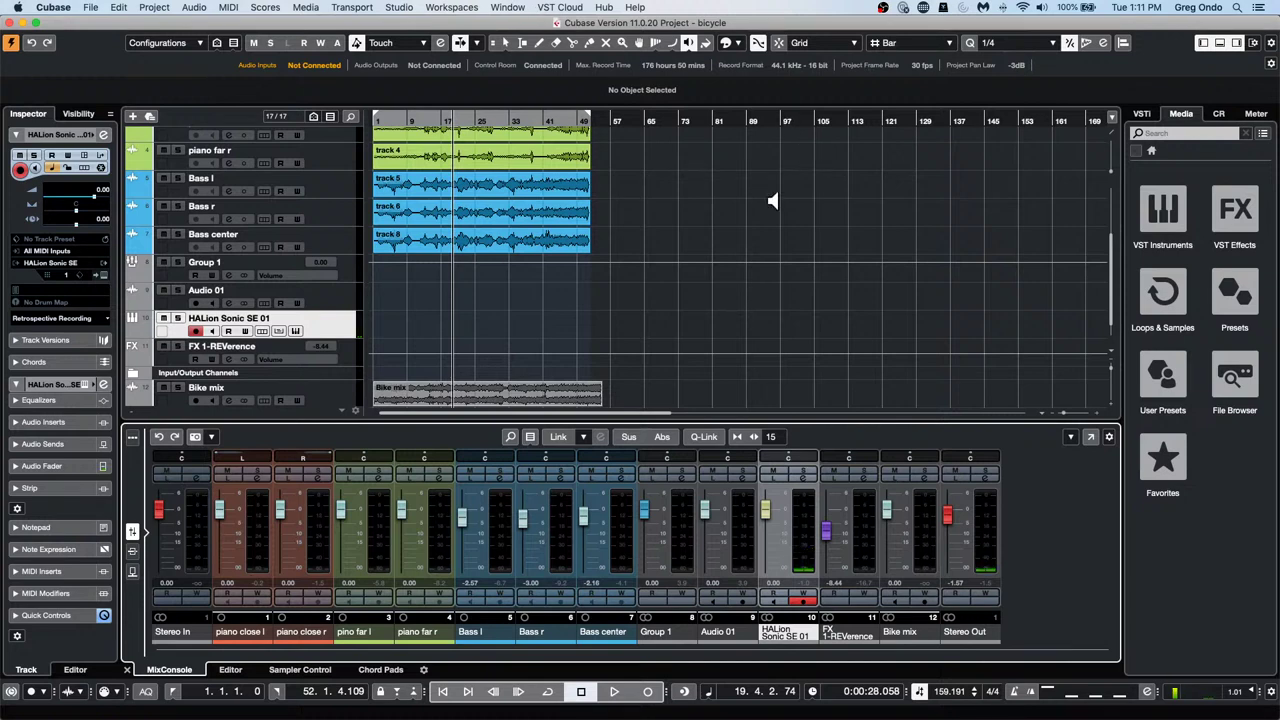
Switch to the Object Selection tool and display the insert slots of the mixer channels below the project
{"action": "right_click", "coordinate": [687, 322]}
{"action": "left_click", "coordinate": [697, 324]}
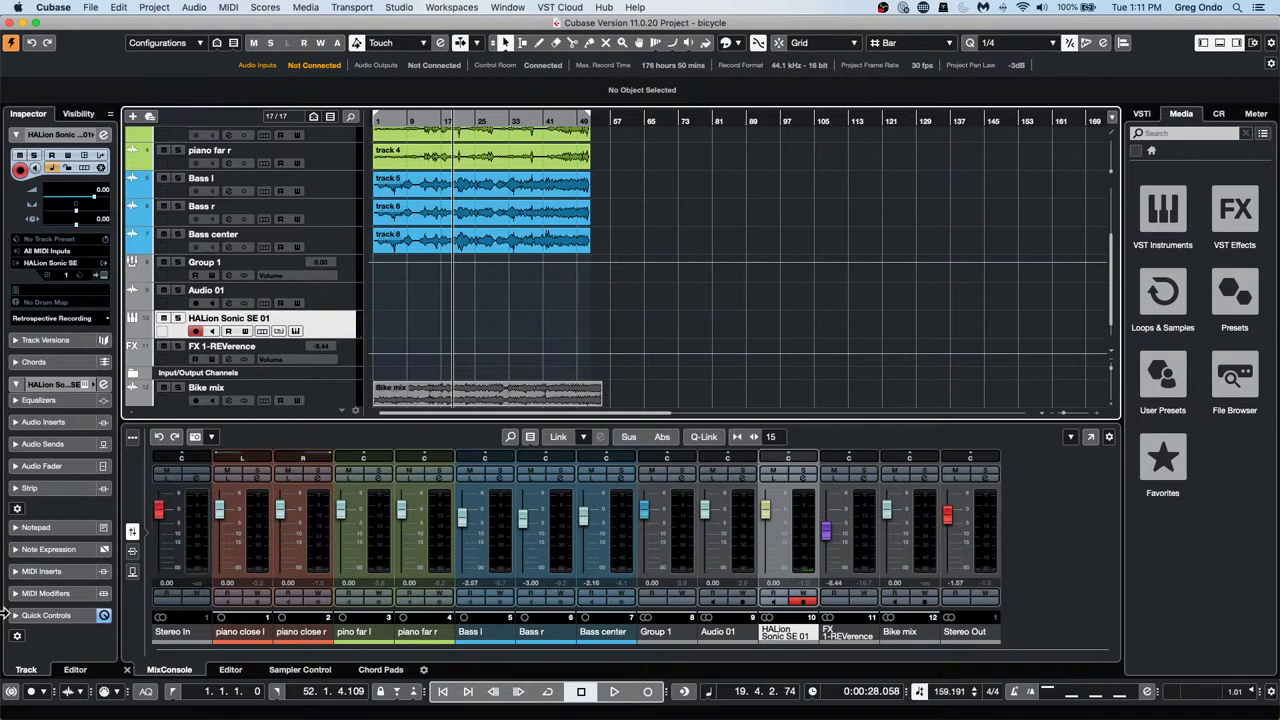
{"action": "left_click", "coordinate": [12, 692]}
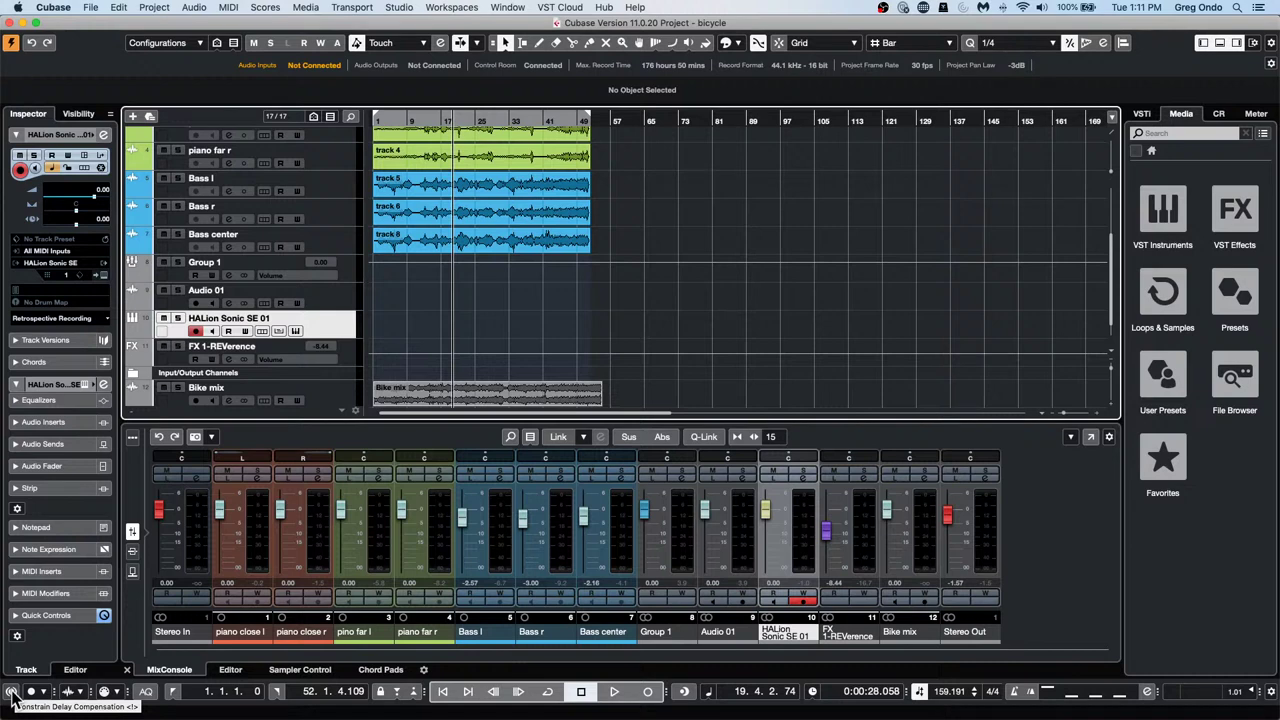
{"action": "left_click", "coordinate": [138, 548]}
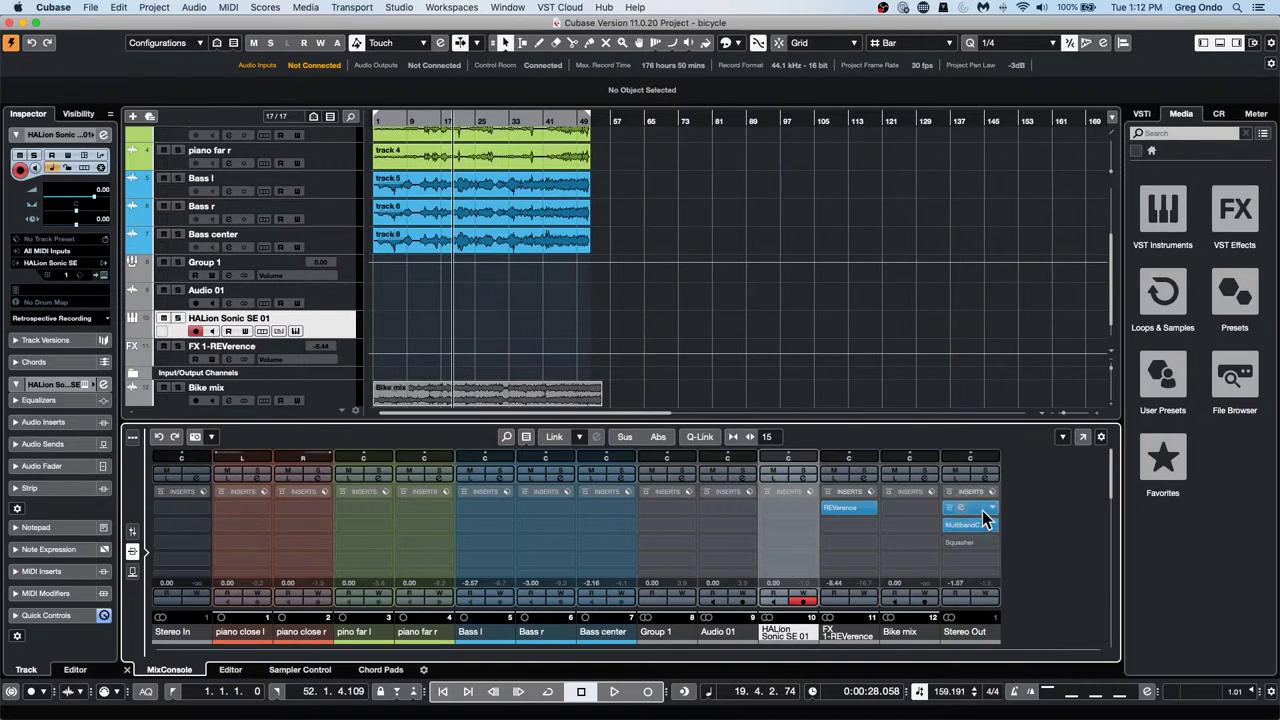
Toggle Constrain Delay Compensation on and off twice to compare the piano's playing response with and without the Stereo Out compressors
{"action": "left_click", "coordinate": [12, 693]}
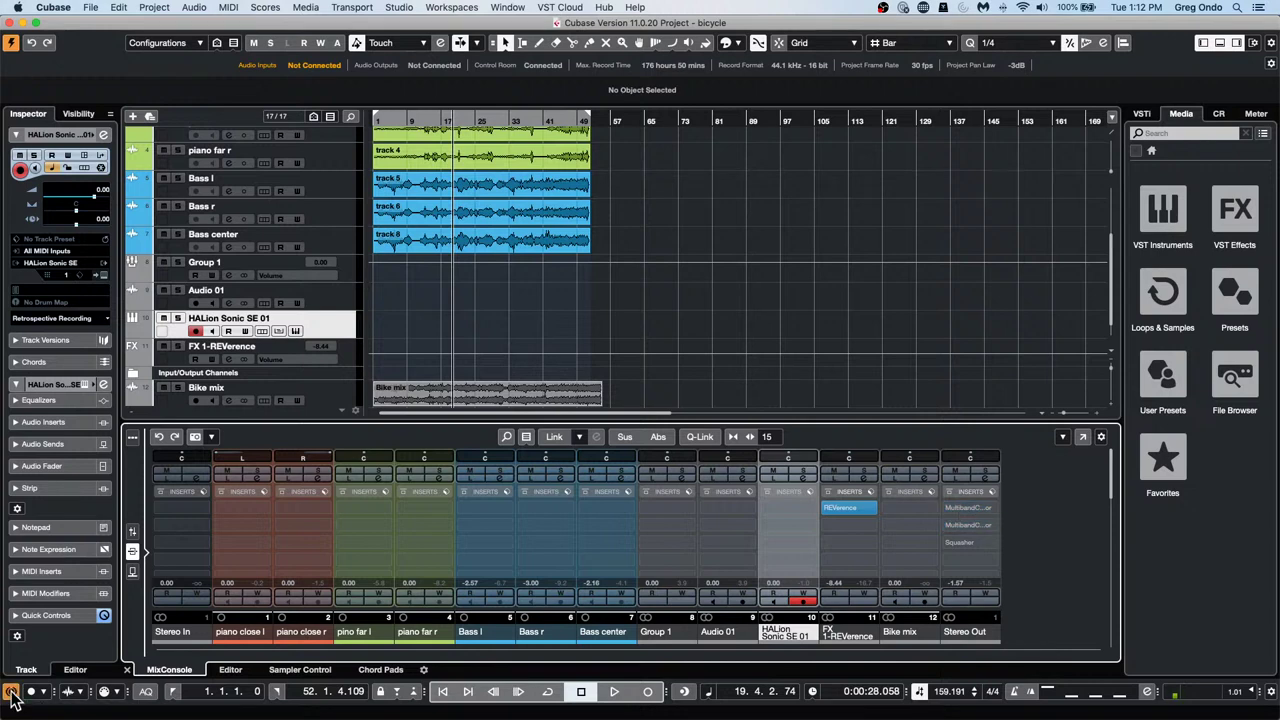
{"action": "mouse_move", "coordinate": [518, 712]}
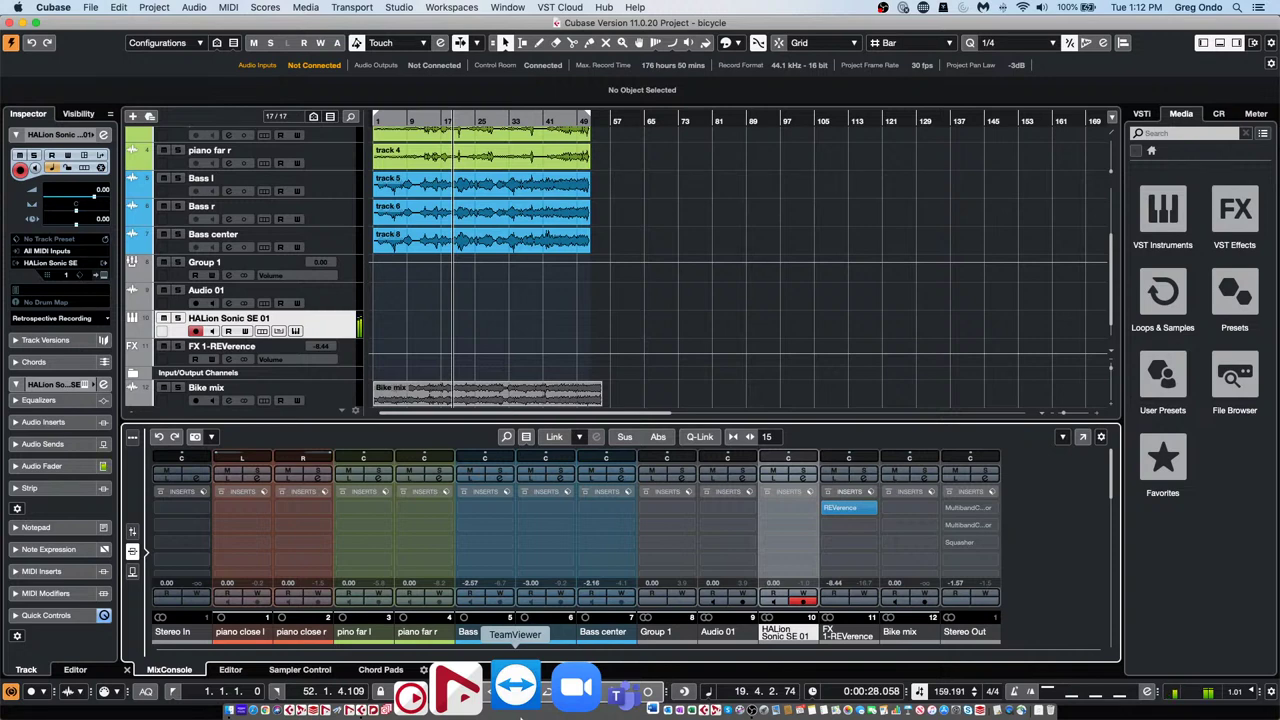
{"action": "left_click", "coordinate": [11, 692]}
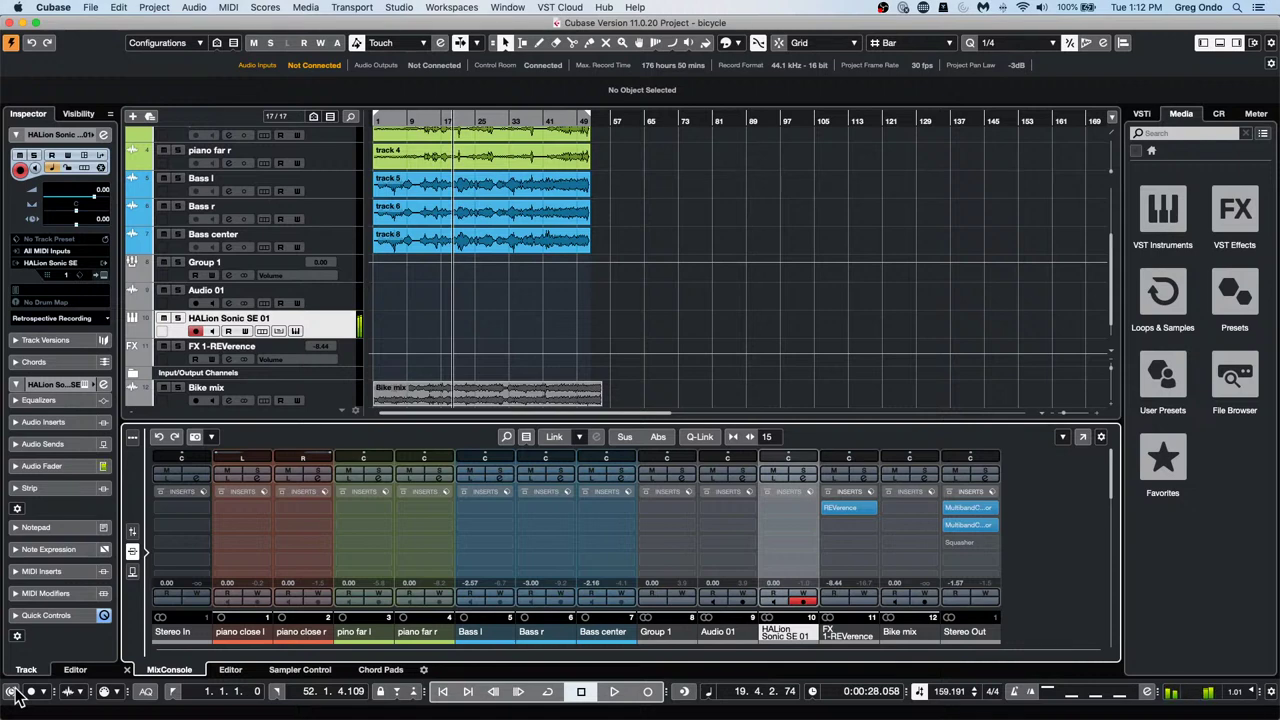
{"action": "left_click", "coordinate": [11, 692]}
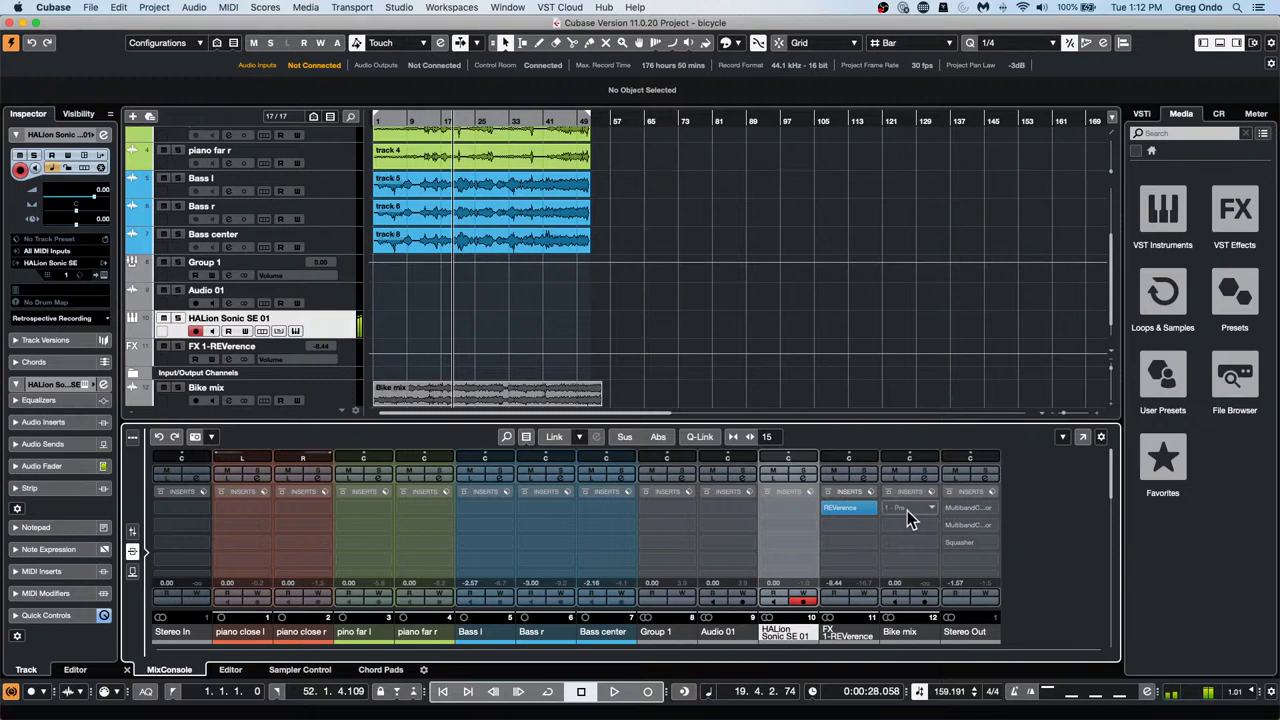
{"action": "left_click", "coordinate": [10, 692]}
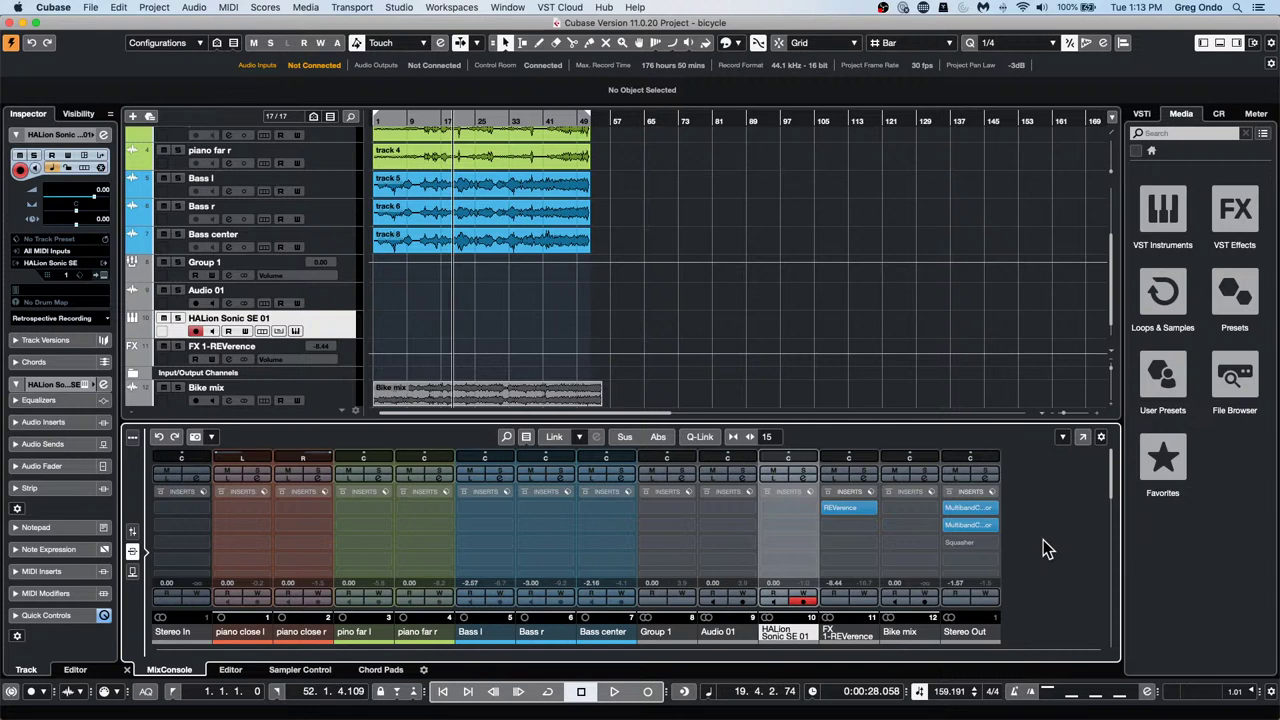
Open the Project Logical Editor, remove the existing action and filter lines, and set the function to Select
{"action": "left_click", "coordinate": [152, 8]}
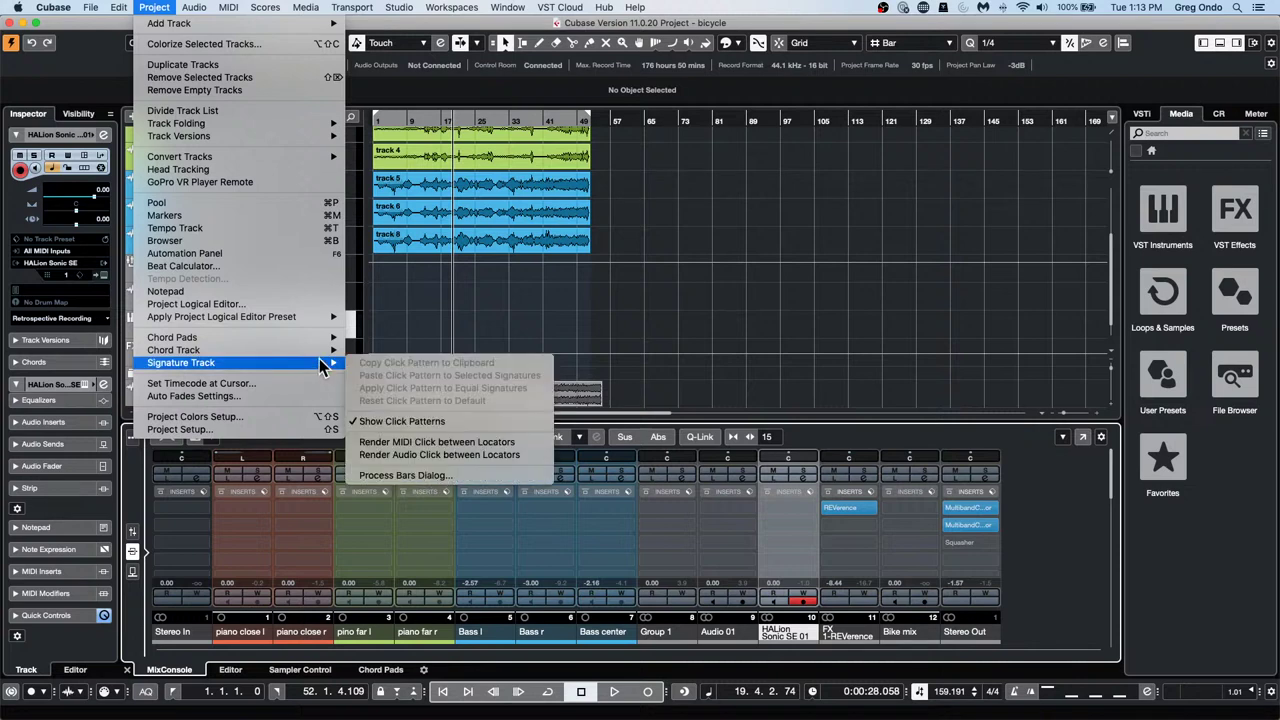
{"action": "mouse_move", "coordinate": [325, 352]}
{"action": "left_click", "coordinate": [271, 303]}
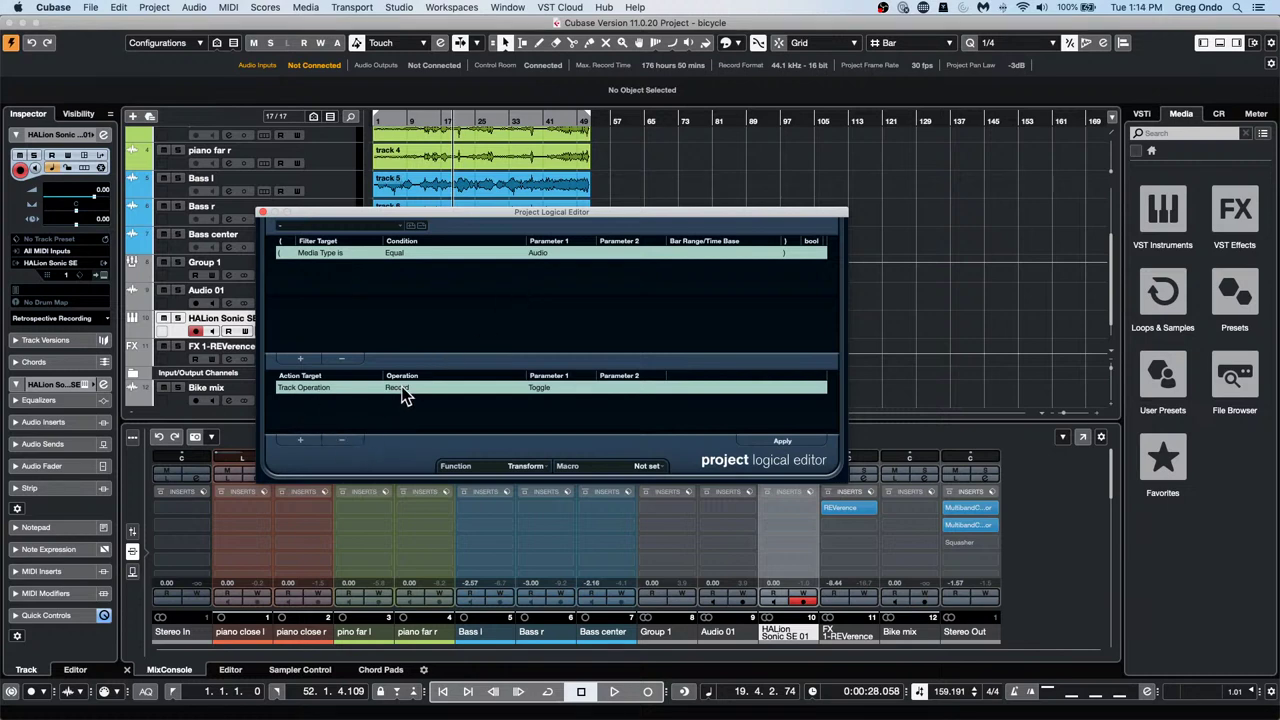
{"action": "left_click", "coordinate": [347, 441]}
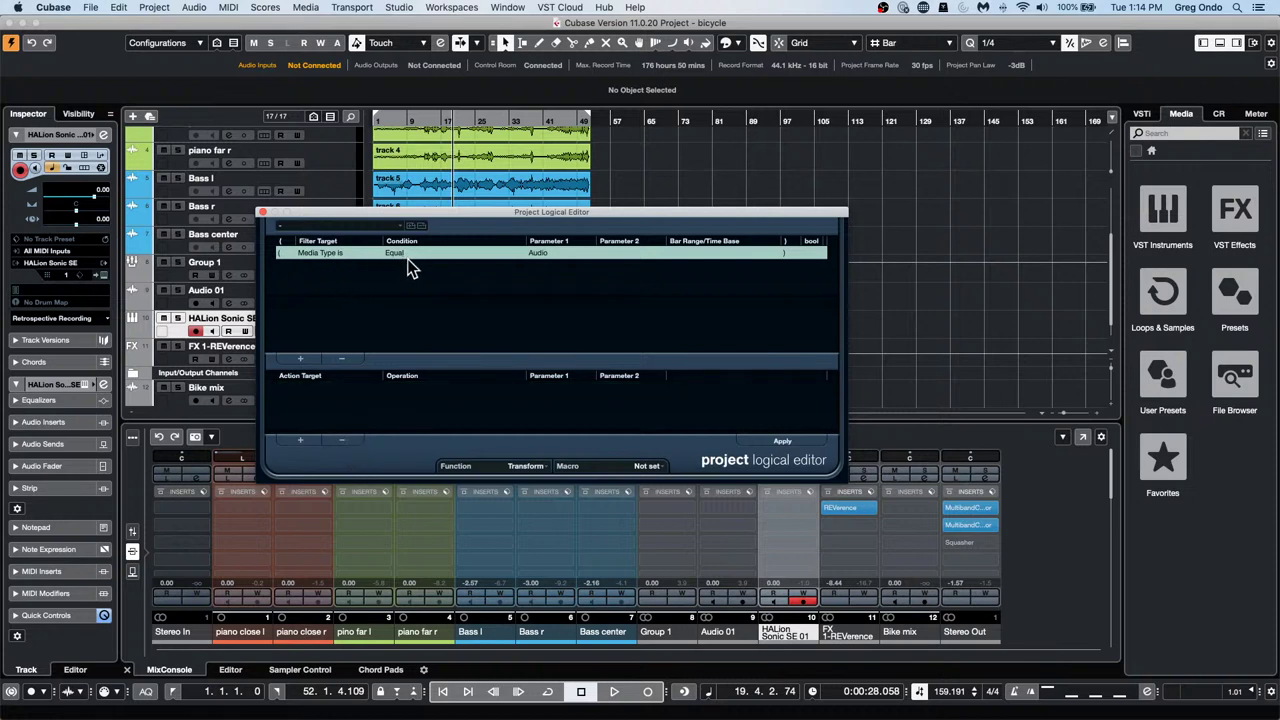
{"action": "left_click", "coordinate": [341, 358]}
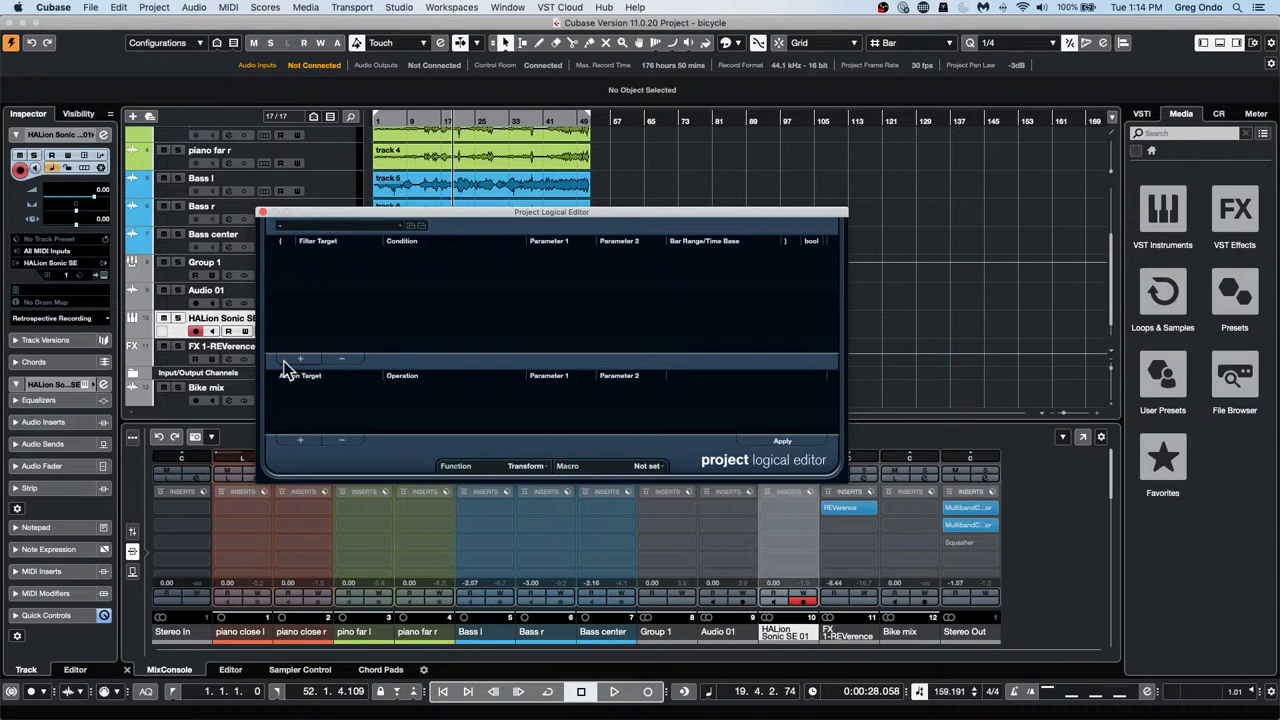
{"action": "left_click", "coordinate": [535, 466]}
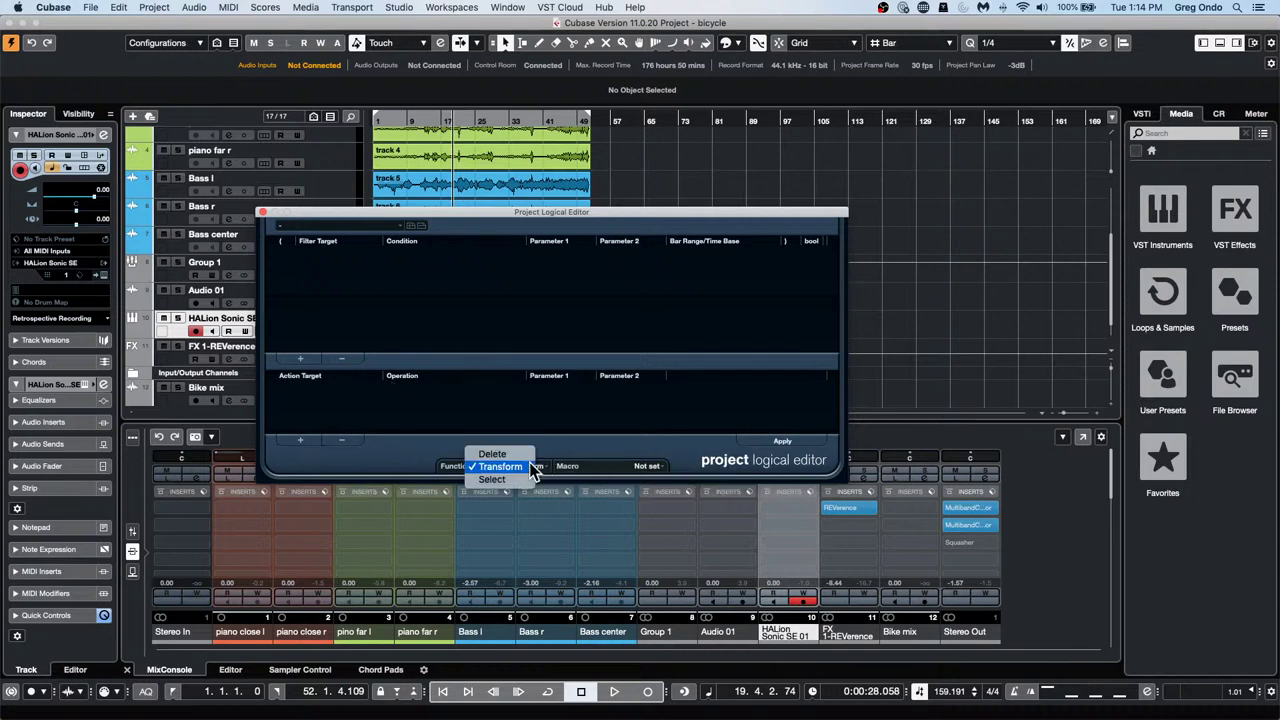
{"action": "left_click", "coordinate": [500, 479]}
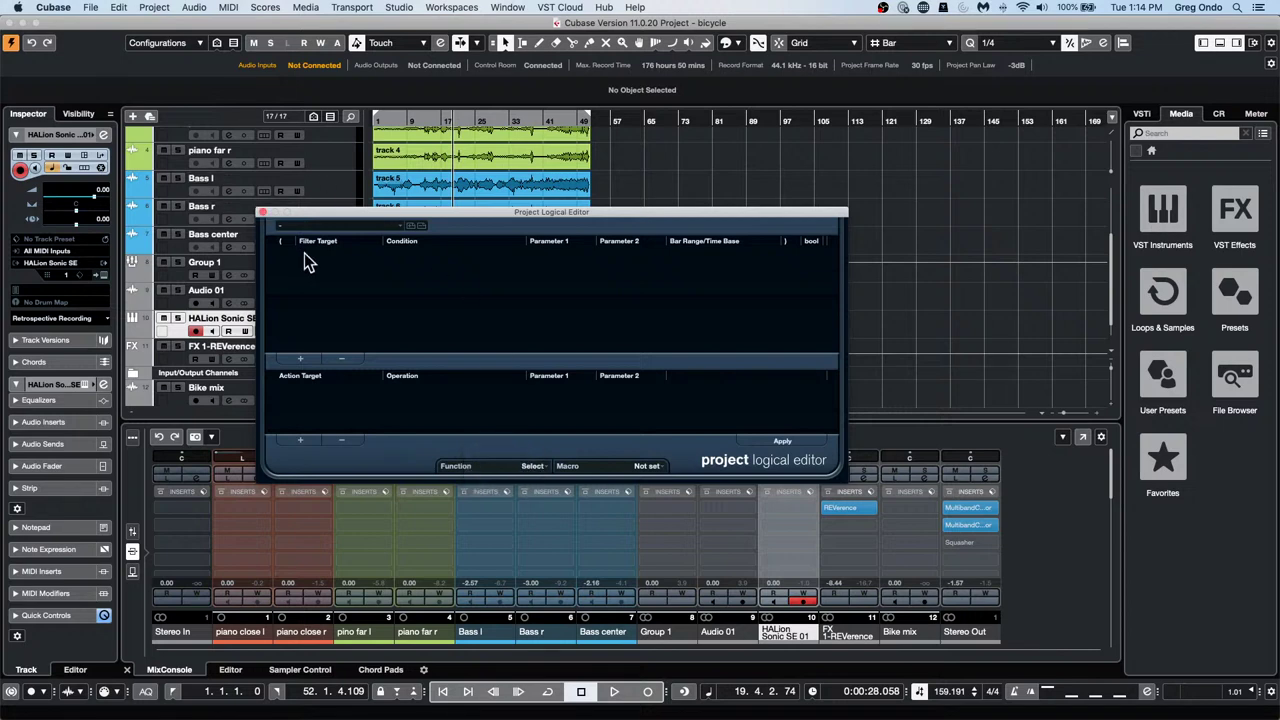
{"action": "left_click", "coordinate": [343, 228]}
{"action": "mouse_move", "coordinate": [385, 231]}
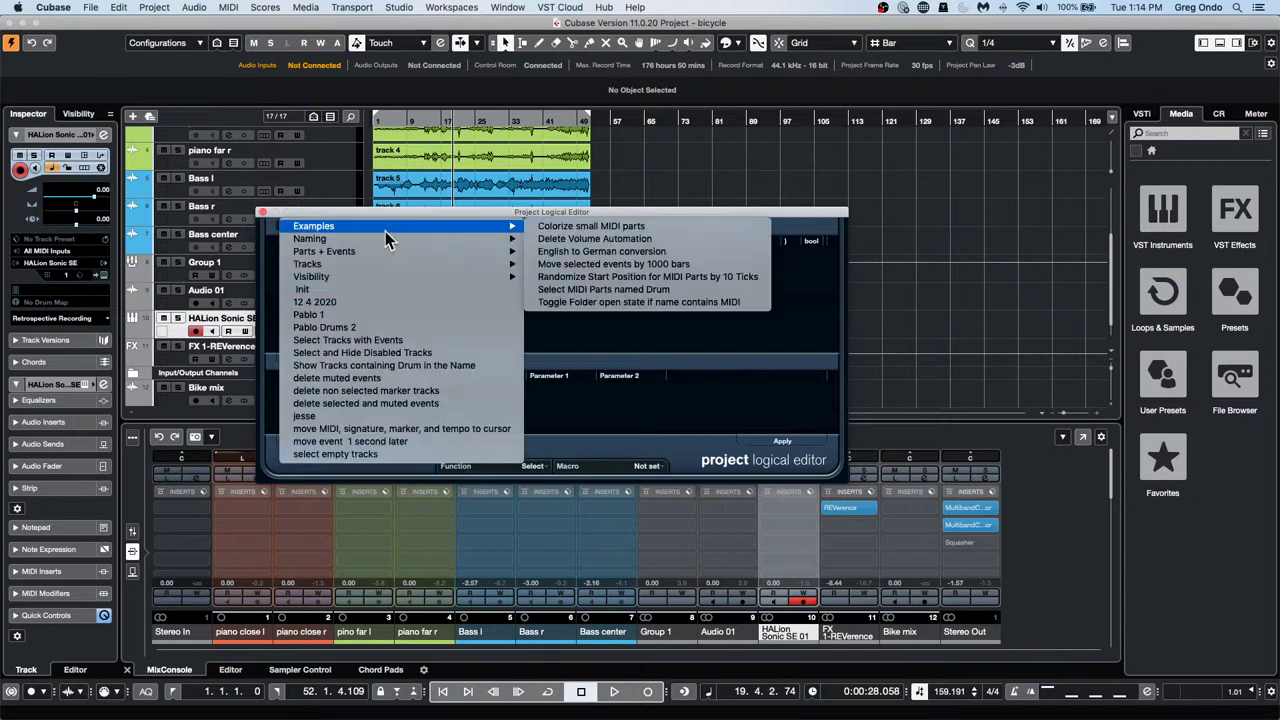
{"action": "left_click", "coordinate": [714, 319]}
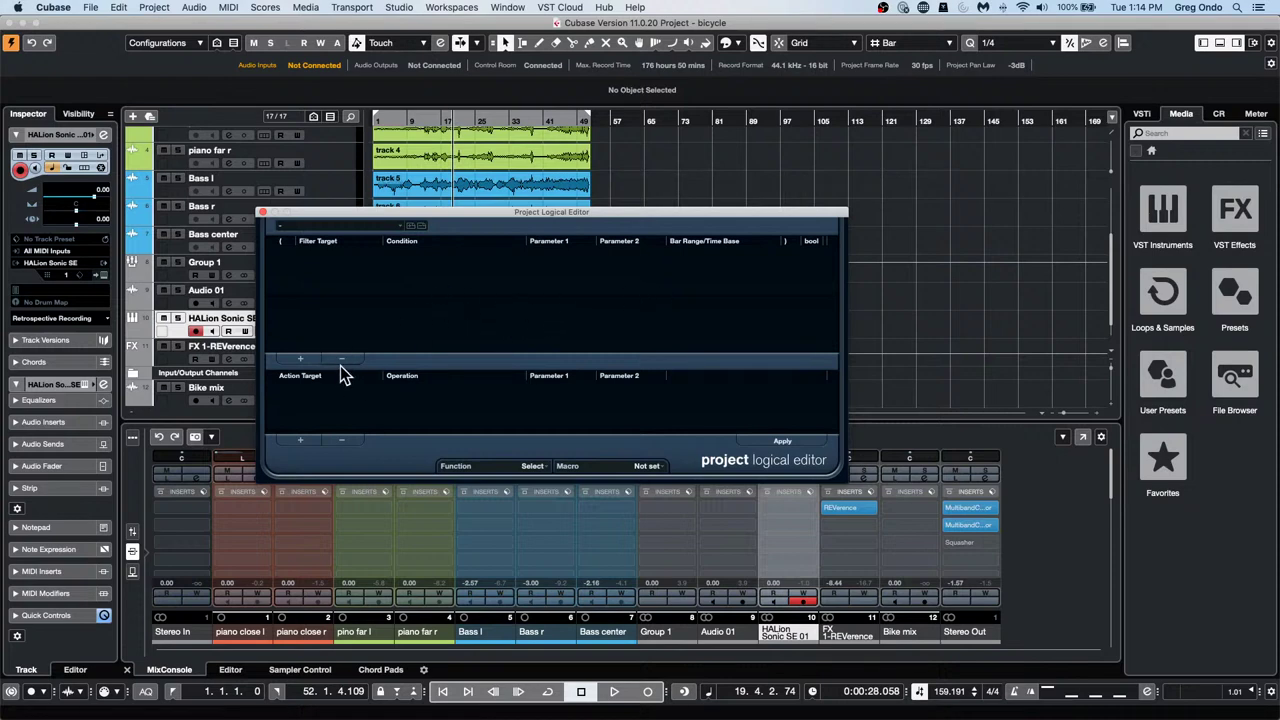
Add a filter line in the Project Logical Editor with Name as its target and review the available conditions
{"action": "left_click", "coordinate": [299, 358]}
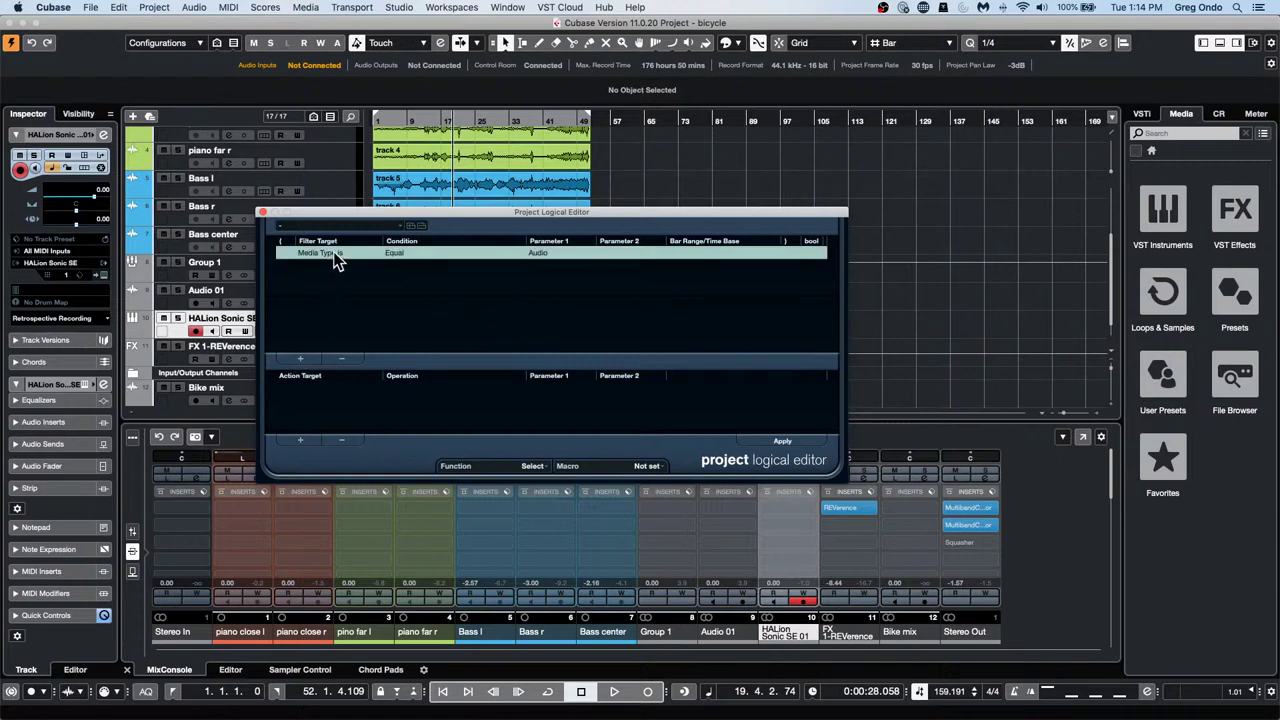
{"action": "left_click", "coordinate": [335, 255]}
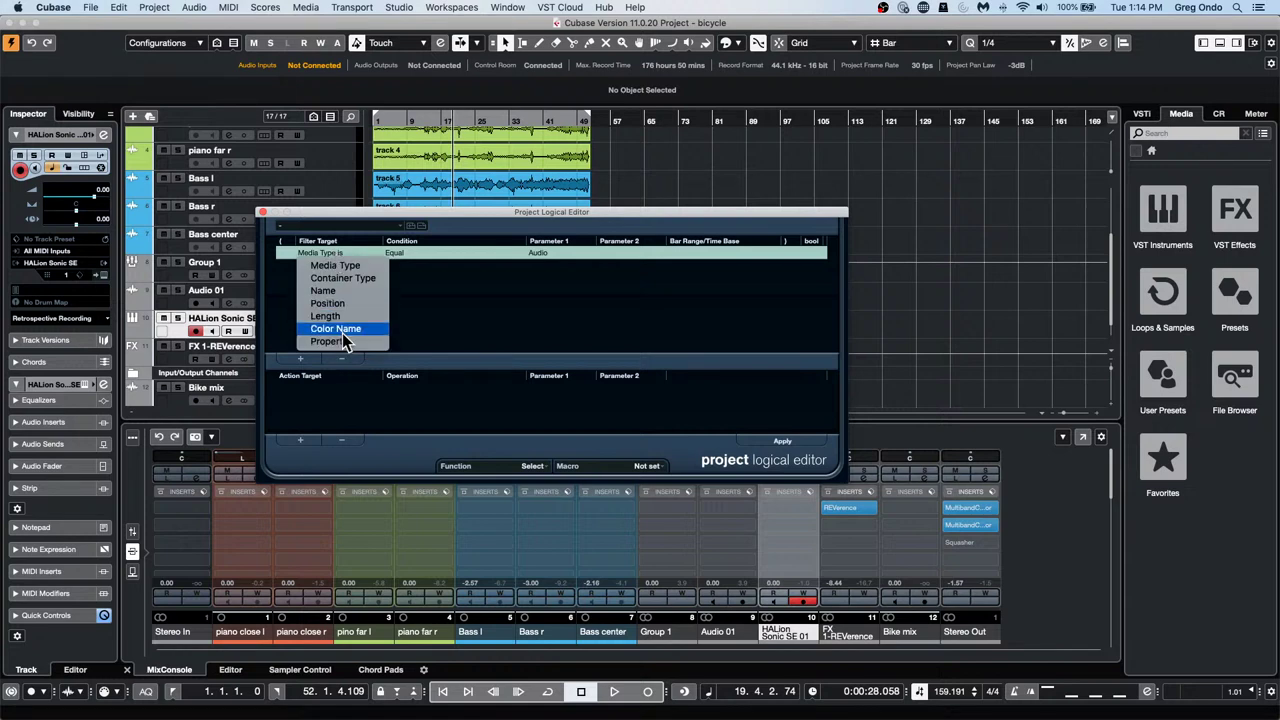
{"action": "left_click", "coordinate": [360, 291]}
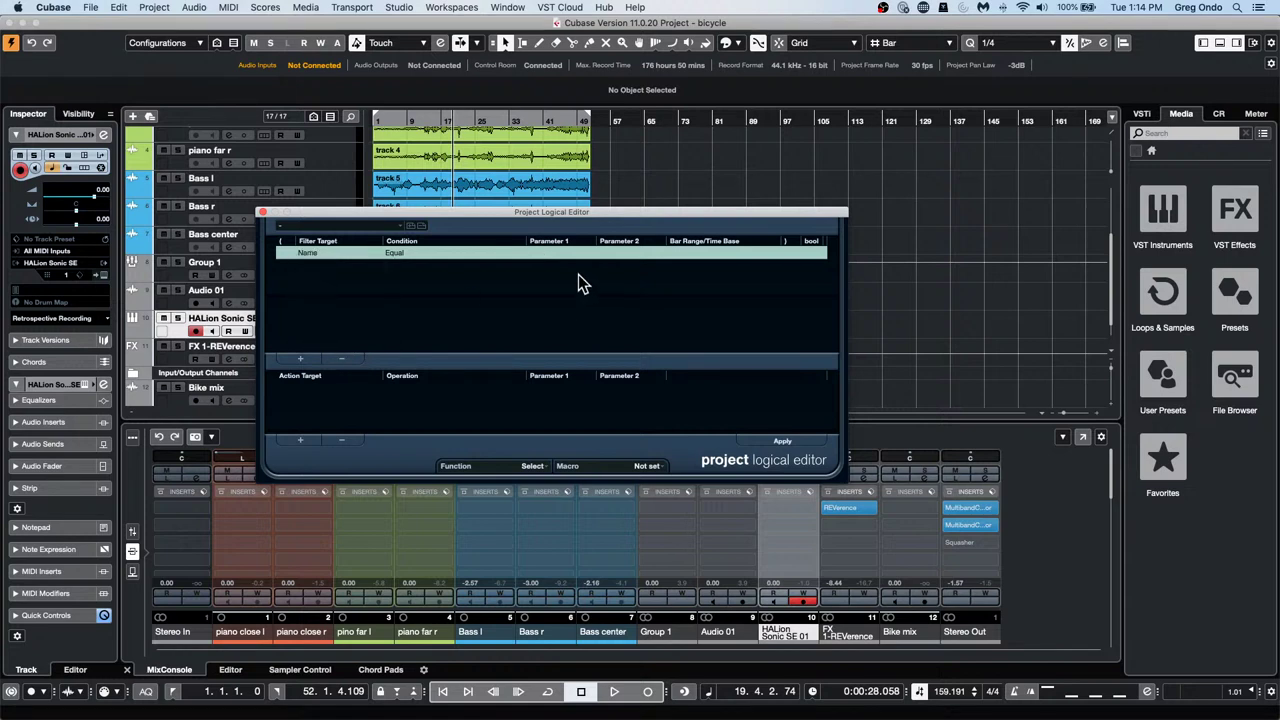
{"action": "left_click", "coordinate": [418, 252]}
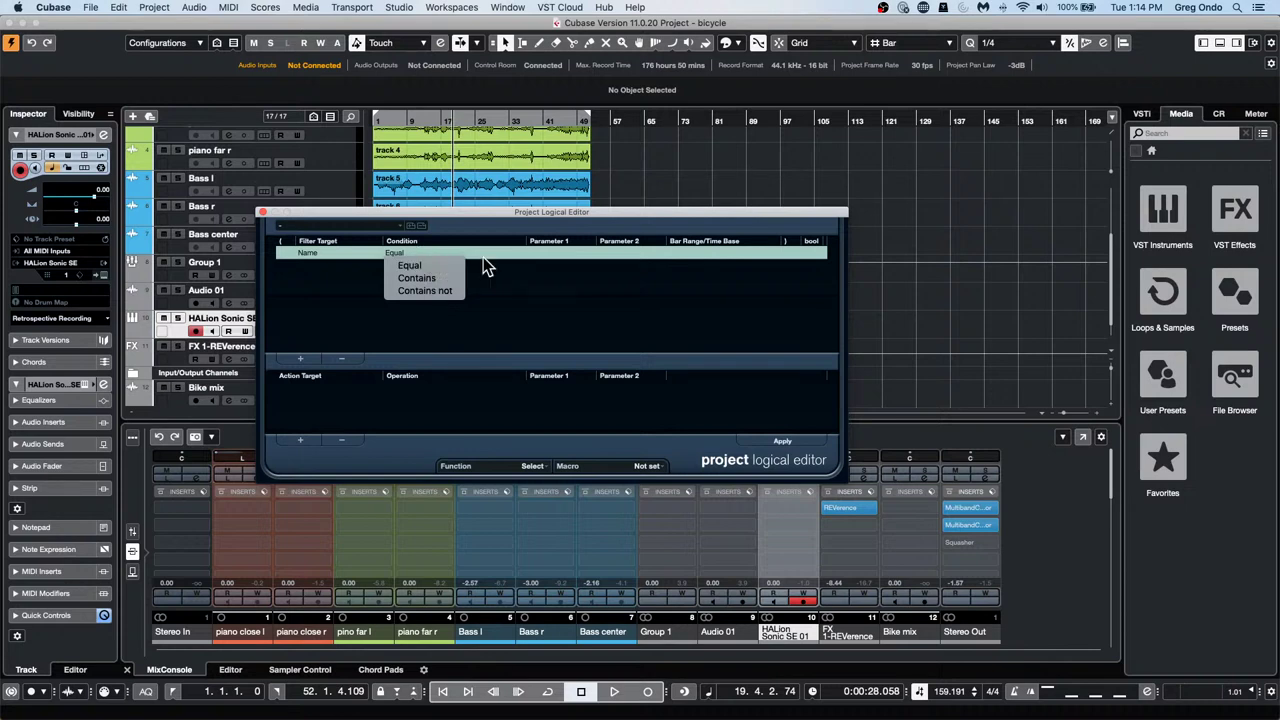
{"action": "left_click", "coordinate": [540, 288]}
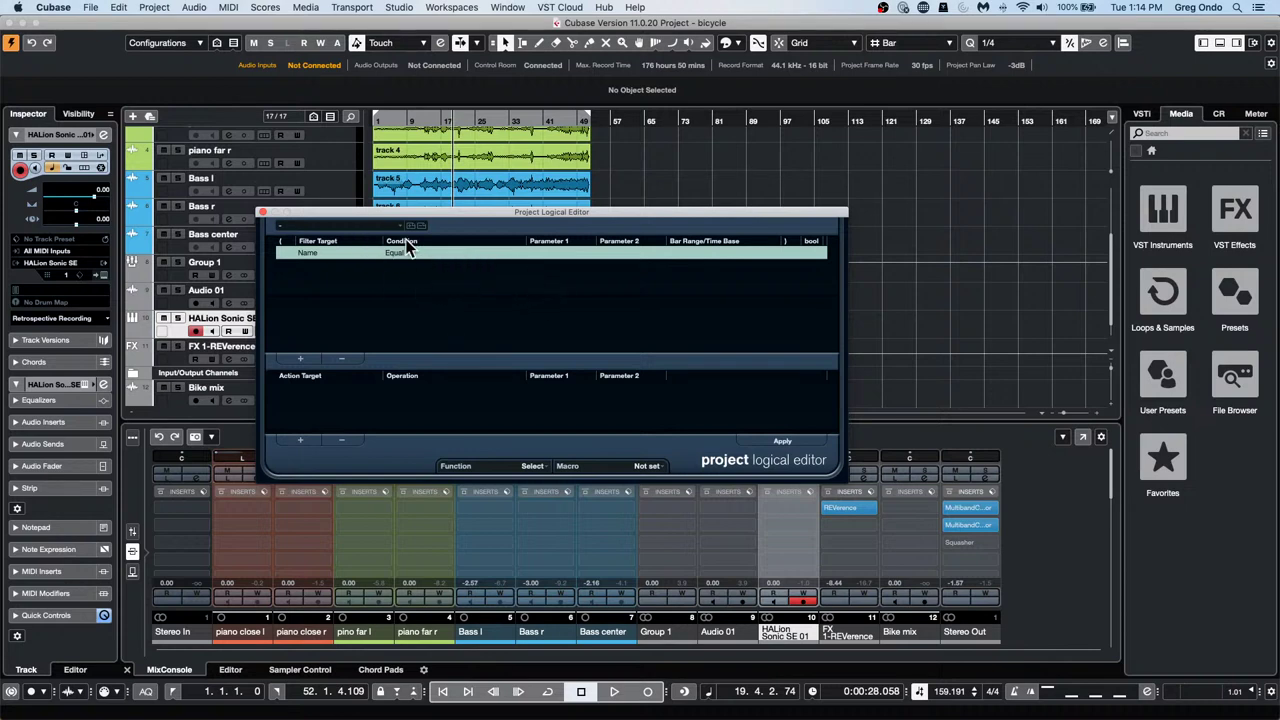
Add an action line and review the options for the Name filter's condition and the action's target
{"action": "left_click", "coordinate": [299, 437]}
{"action": "left_click", "coordinate": [417, 256]}
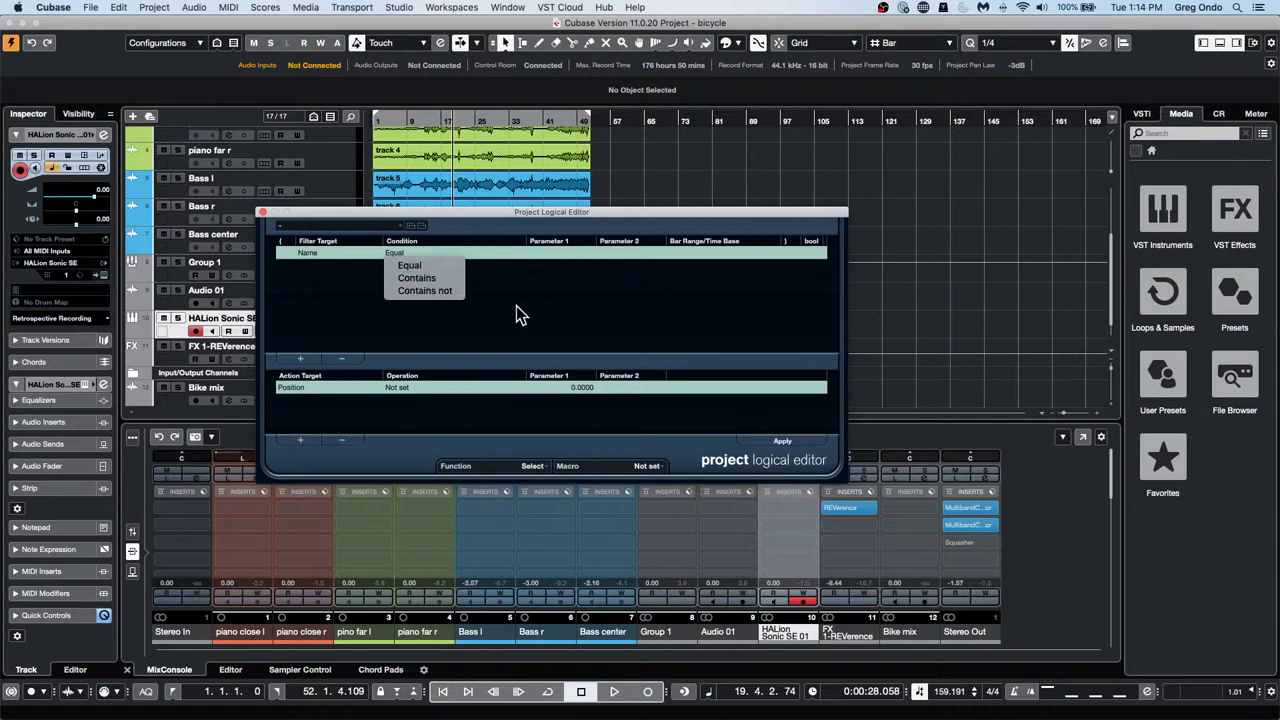
{"action": "left_click", "coordinate": [479, 323]}
{"action": "left_click", "coordinate": [295, 388]}
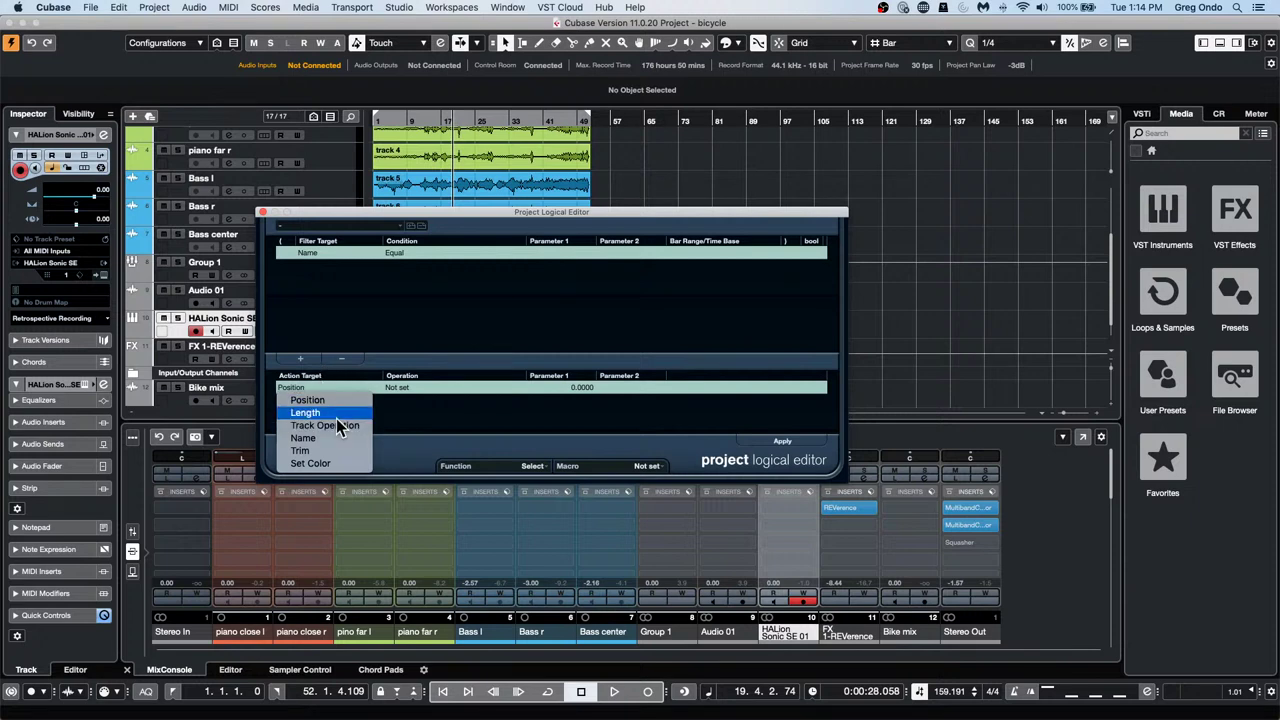
{"action": "left_click", "coordinate": [433, 322]}
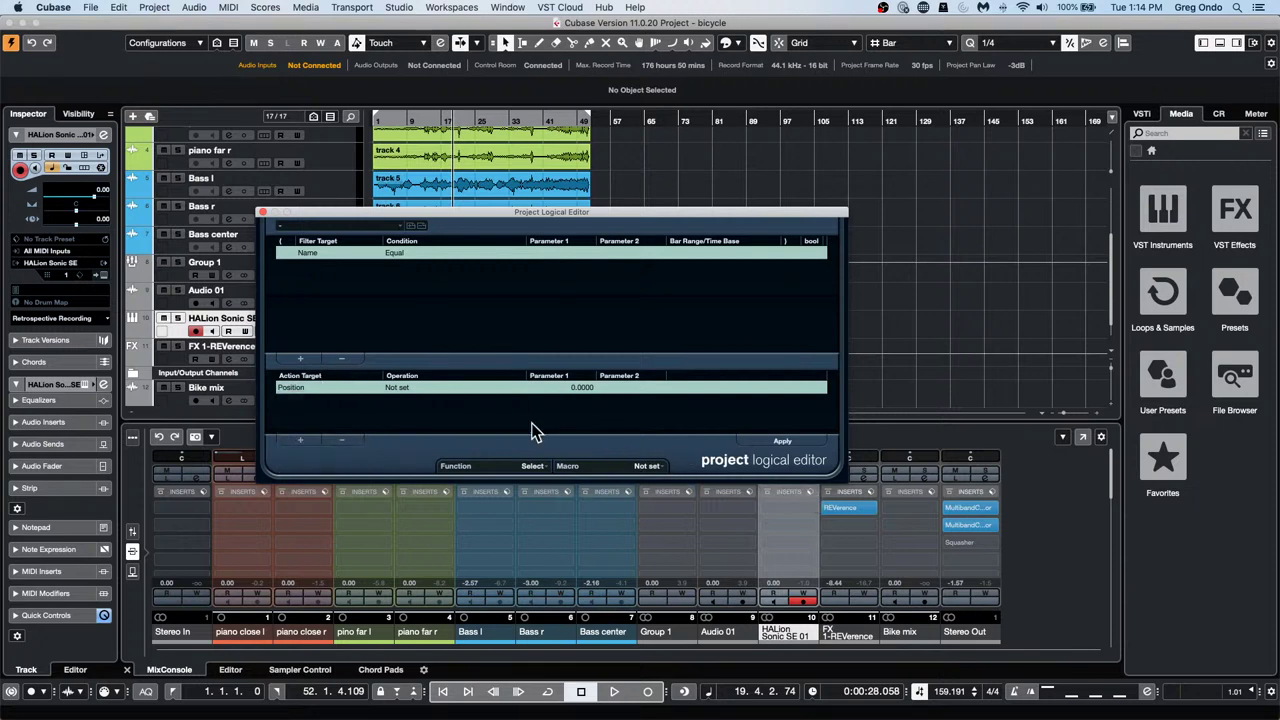
Check the condition and action target choices once more, then close the Project Logical Editor
{"action": "left_click", "coordinate": [430, 252]}
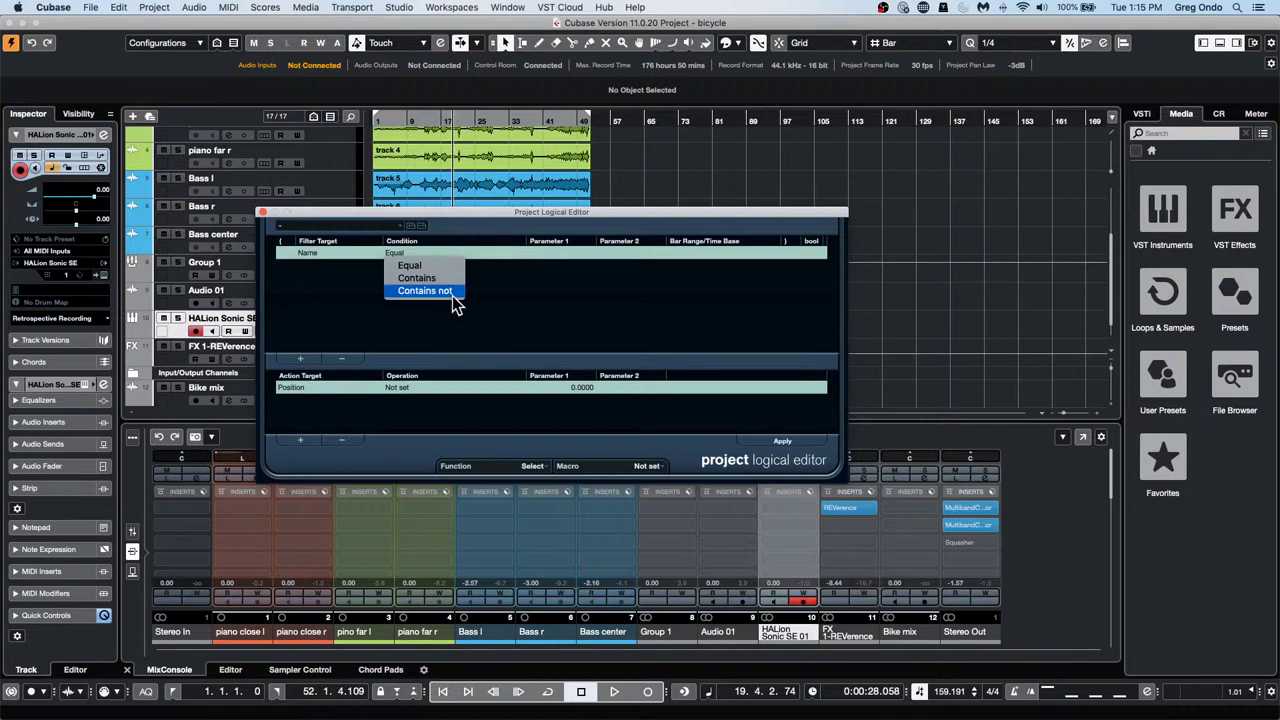
{"action": "left_click", "coordinate": [296, 391]}
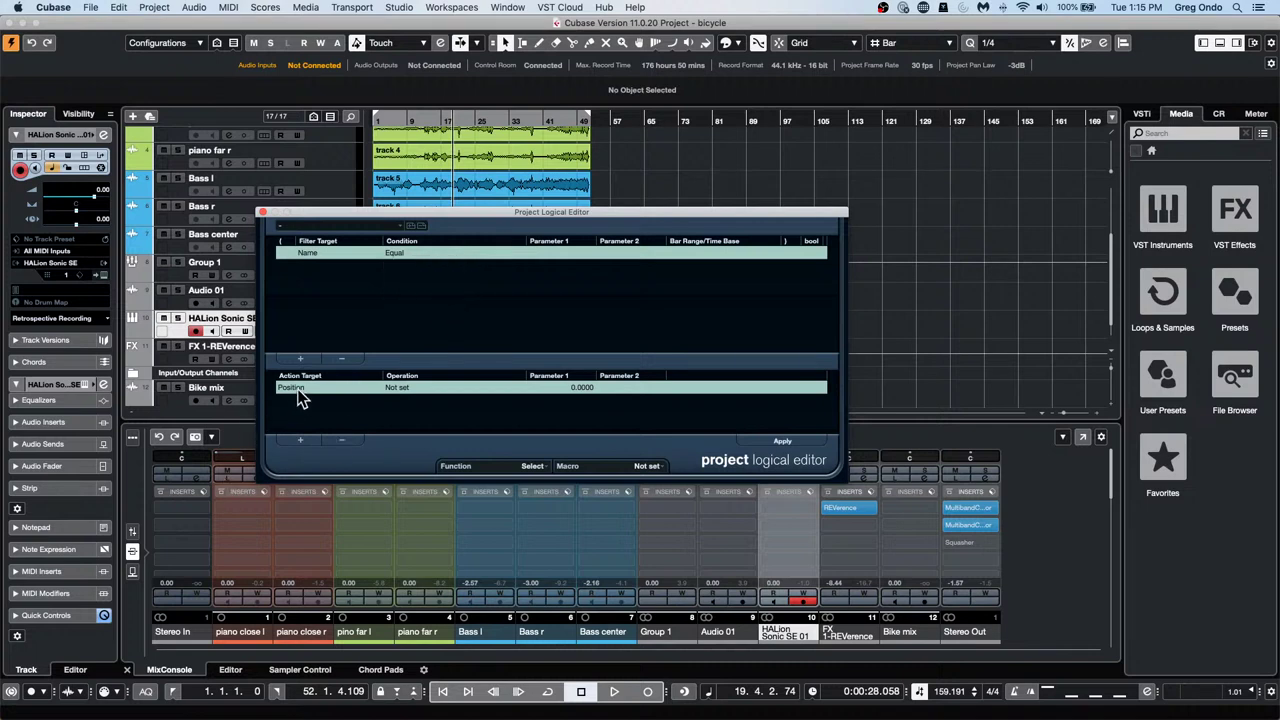
{"action": "left_click", "coordinate": [296, 391]}
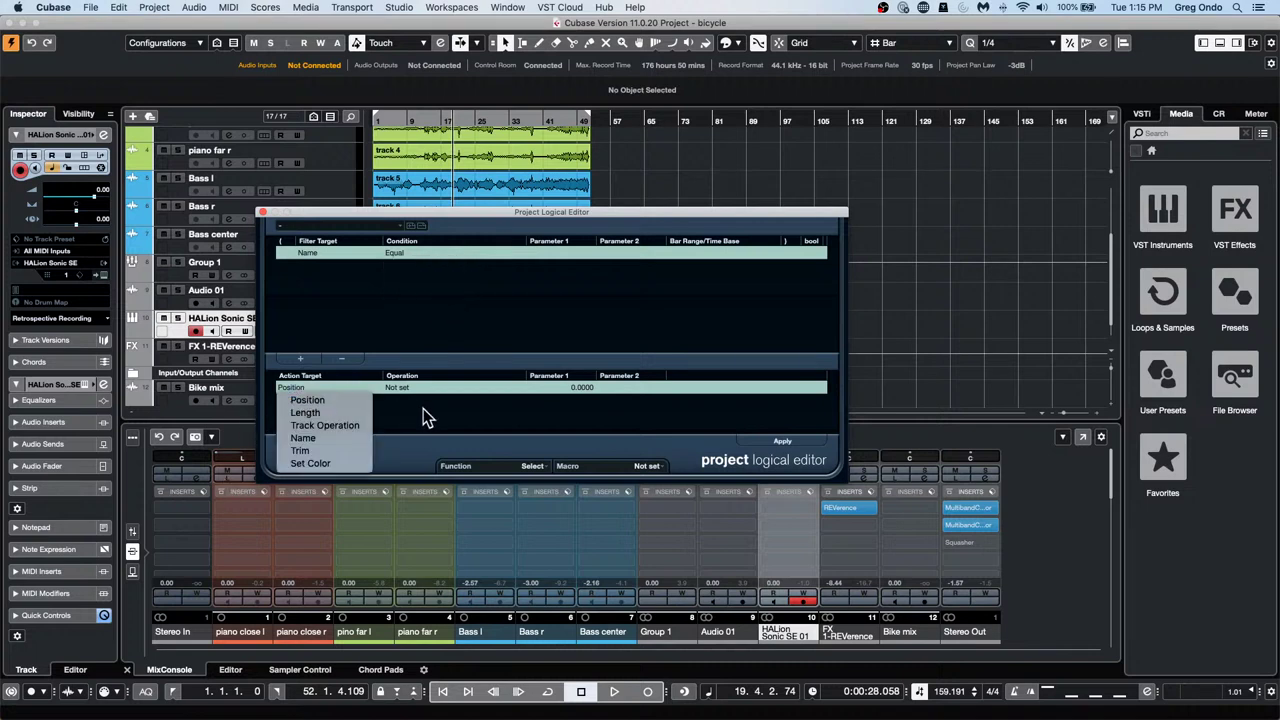
{"action": "left_click", "coordinate": [263, 210]}
{"action": "left_click", "coordinate": [263, 210]}
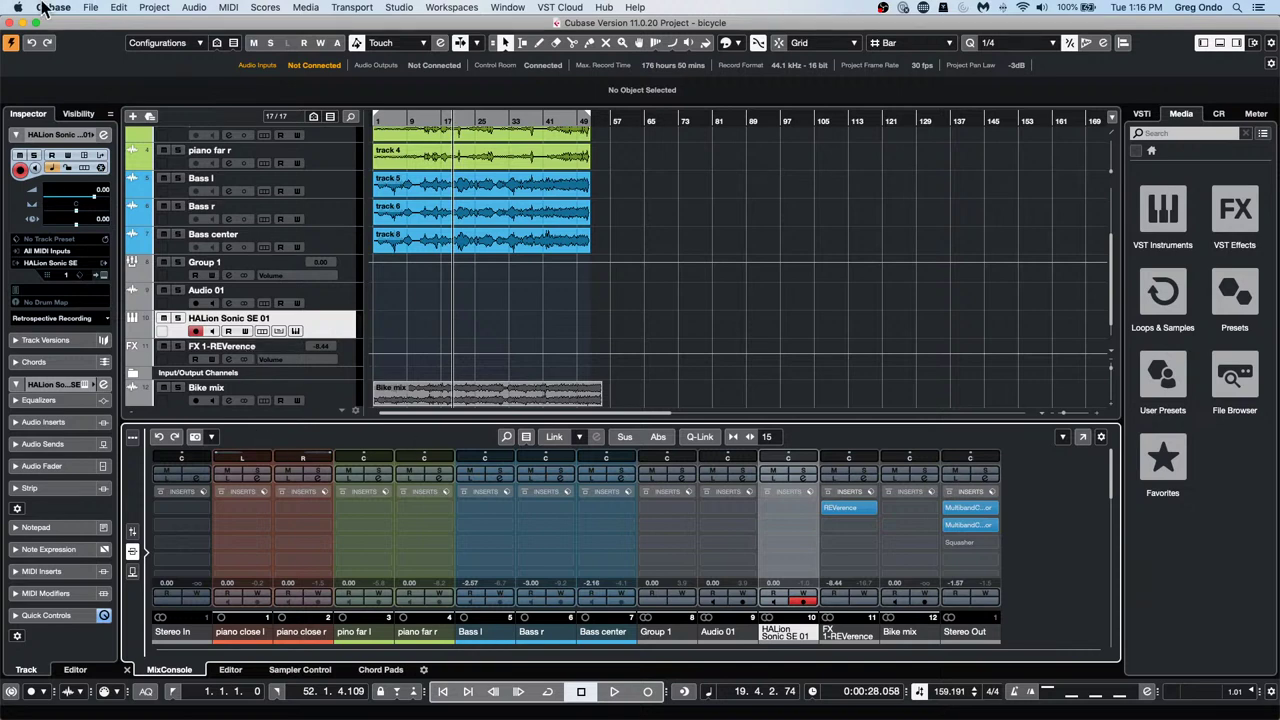
Open the recent project jump off.cpr and activate it
{"action": "left_click", "coordinate": [90, 7]}
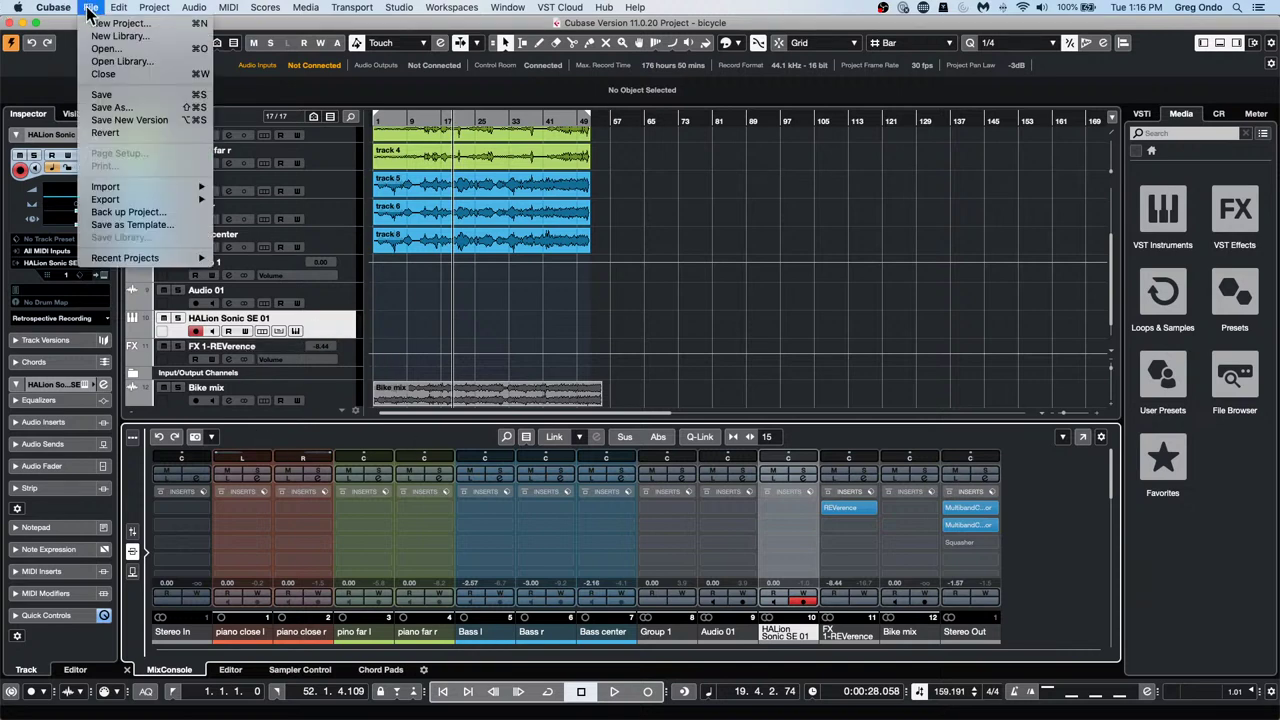
{"action": "mouse_move", "coordinate": [125, 260]}
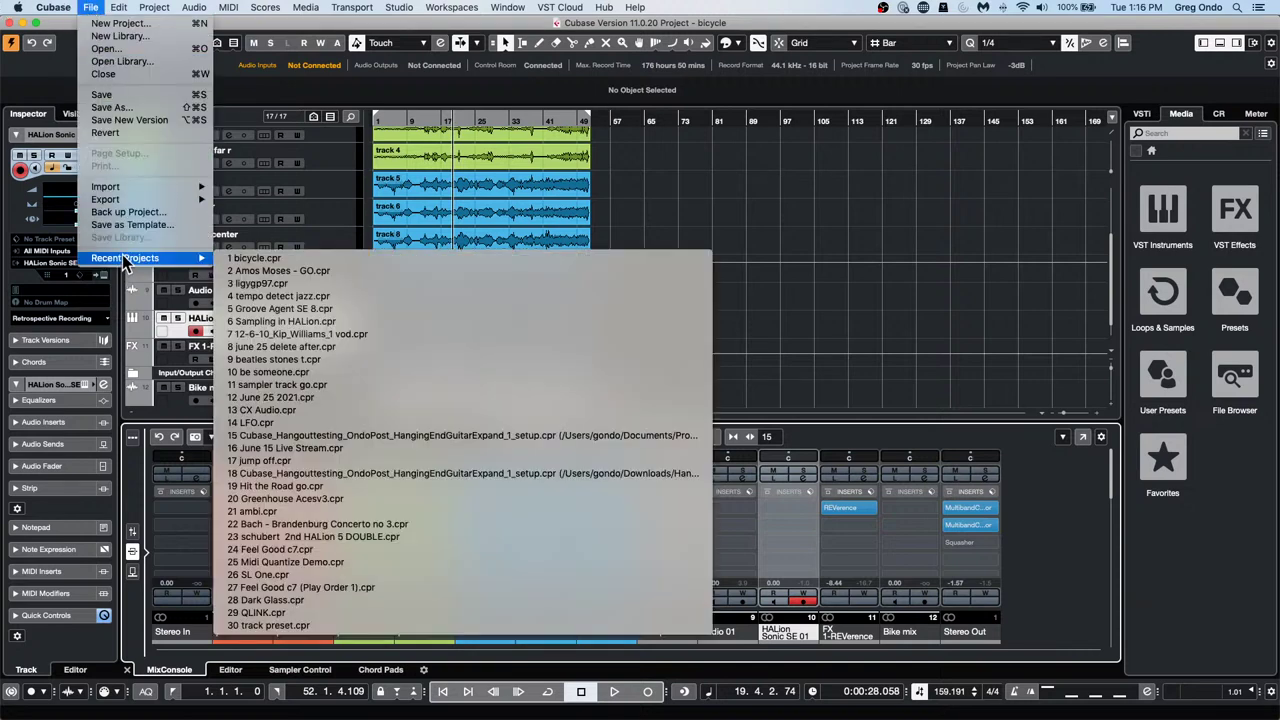
{"action": "left_click", "coordinate": [364, 461]}
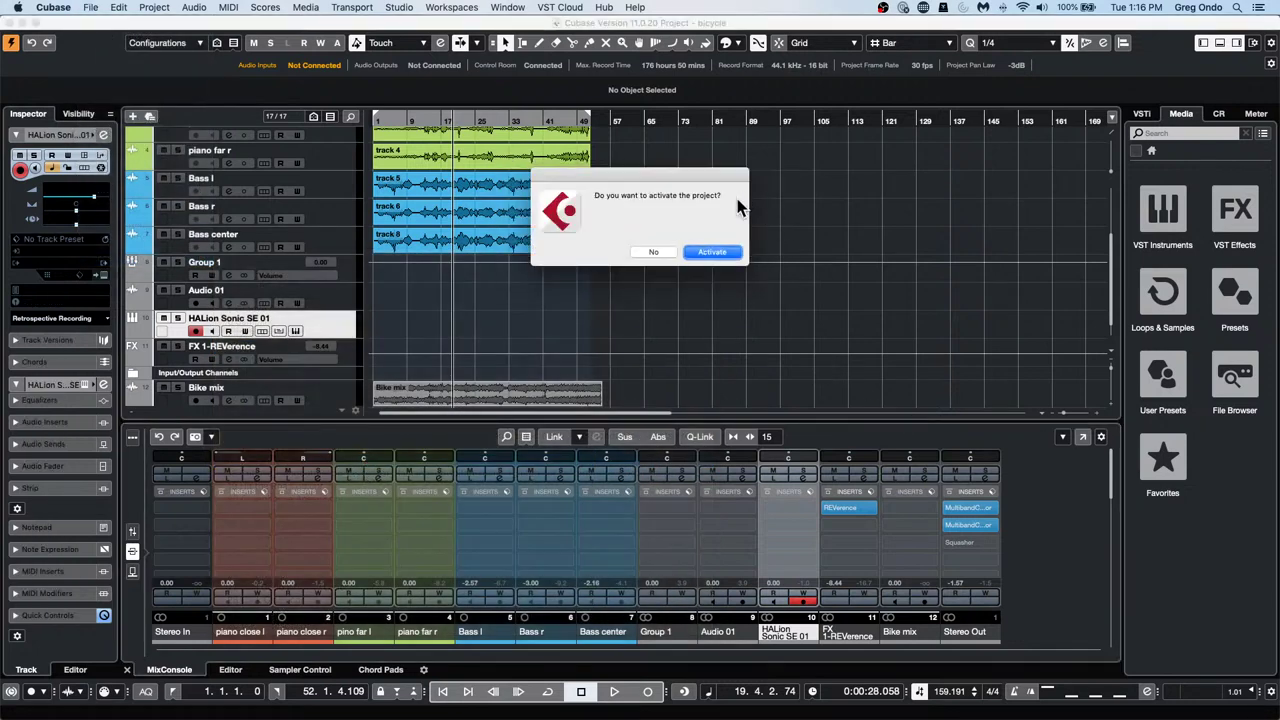
{"action": "left_click", "coordinate": [722, 253]}
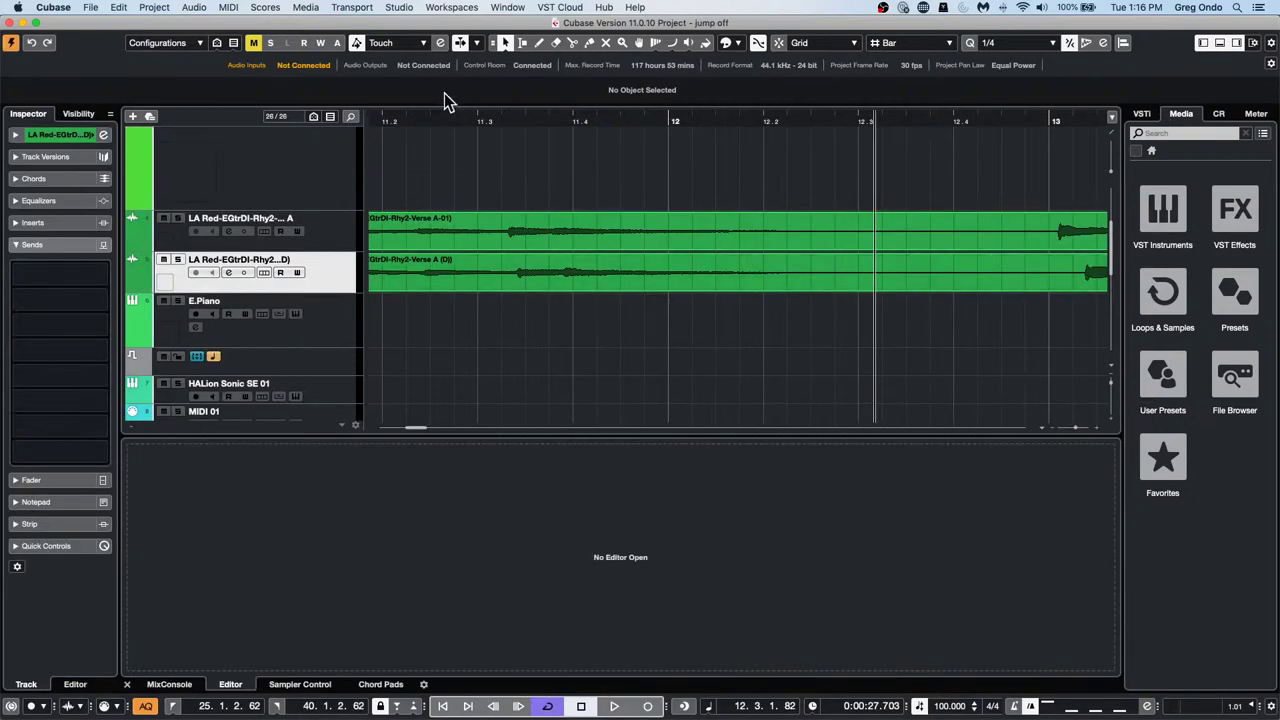
Return the project cursor to bar 1 and create an E major chord event there on the Chord Track
{"action": "left_click_drag", "start_coordinate": [443, 115], "coordinate": [449, 74]}
{"action": "scroll", "coordinate": [487, 340], "scroll_direction": "up", "scroll_amount": 4}
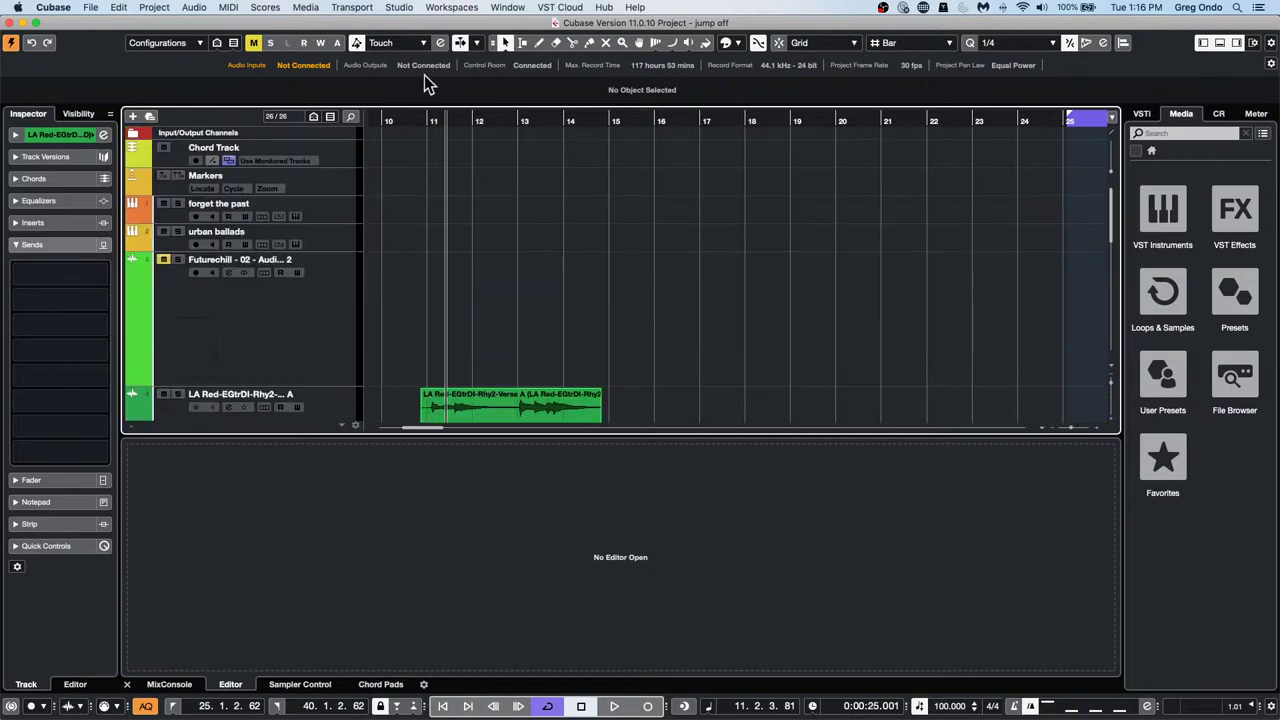
{"action": "left_click_drag", "start_coordinate": [400, 120], "coordinate": [186, 93]}
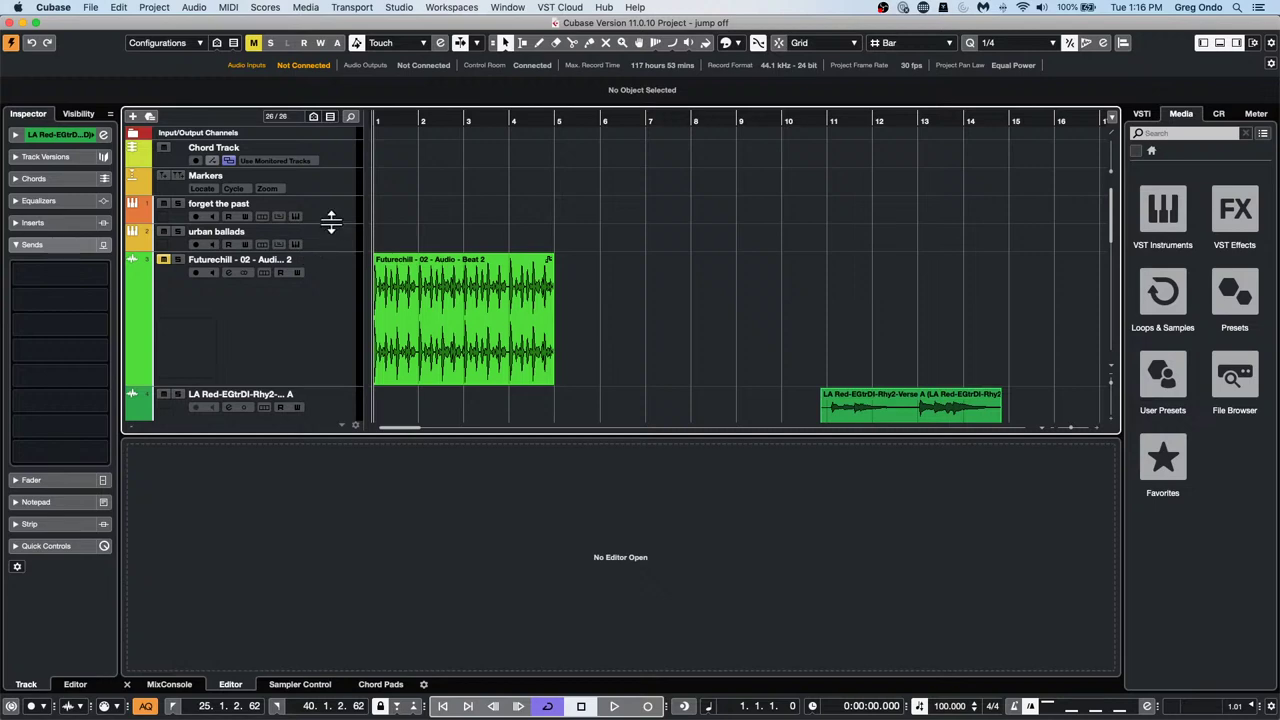
{"action": "right_click", "coordinate": [384, 165]}
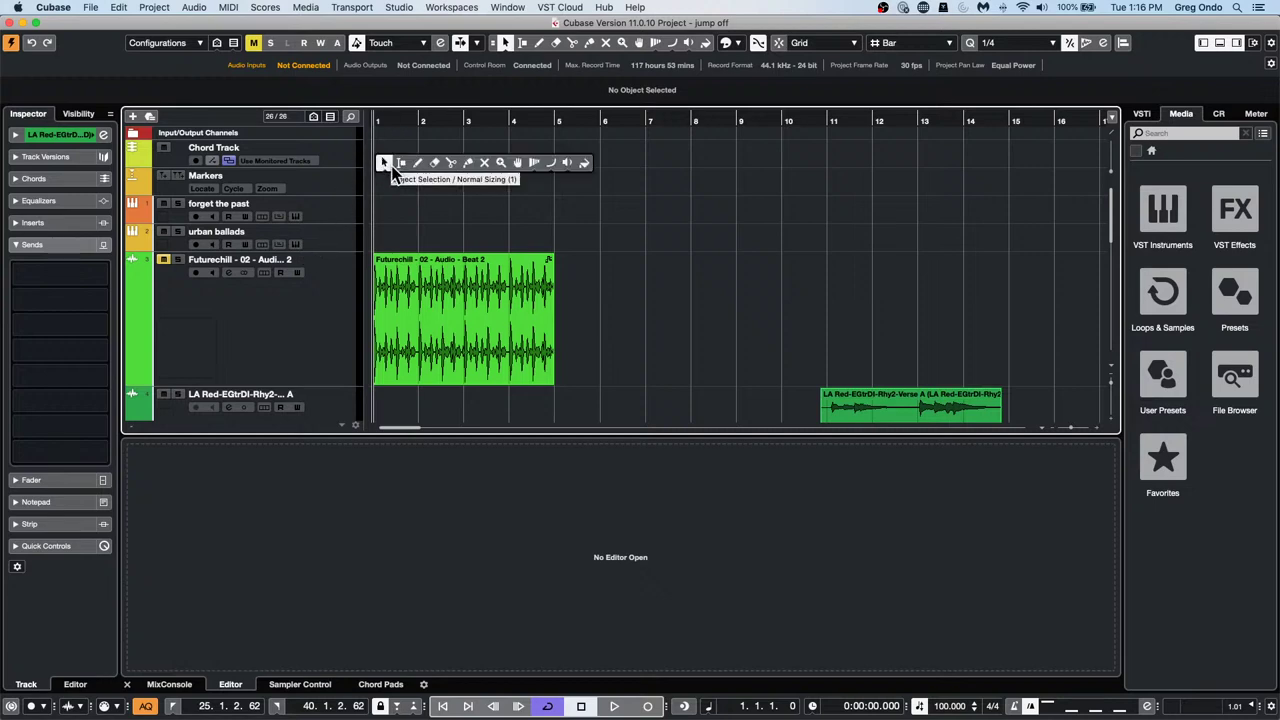
{"action": "left_click", "coordinate": [418, 163]}
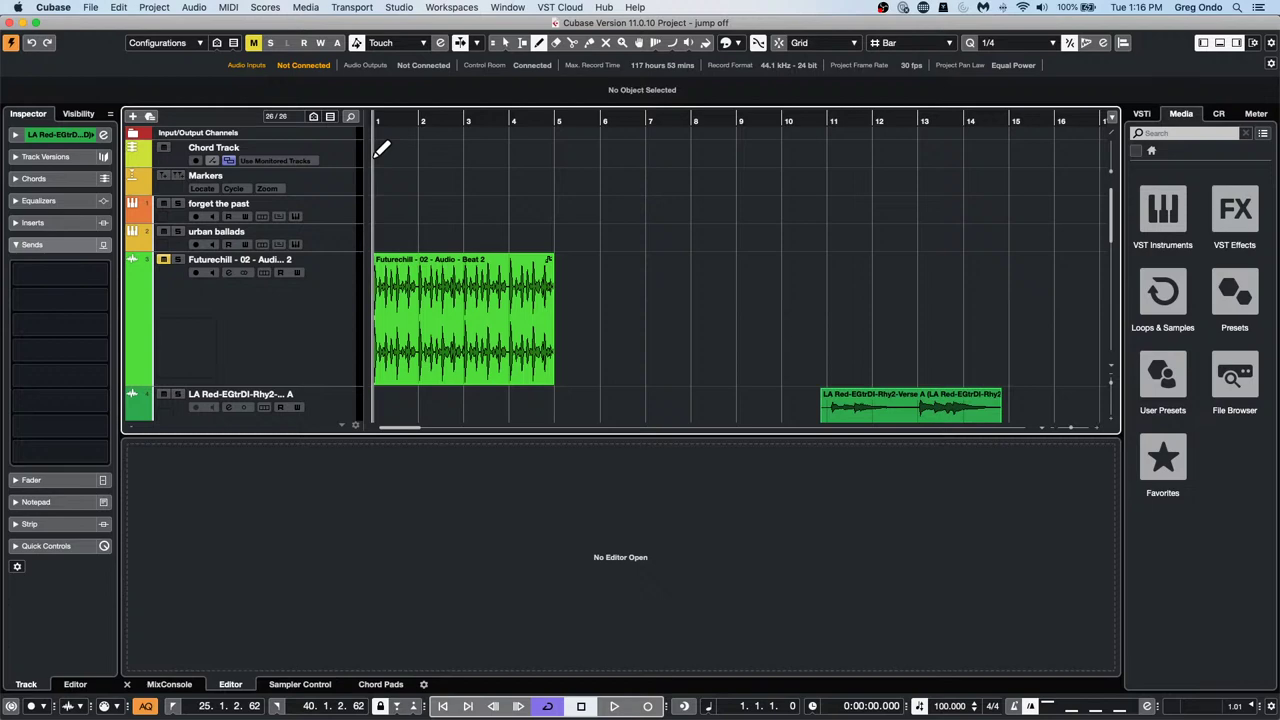
{"action": "left_click", "coordinate": [384, 151]}
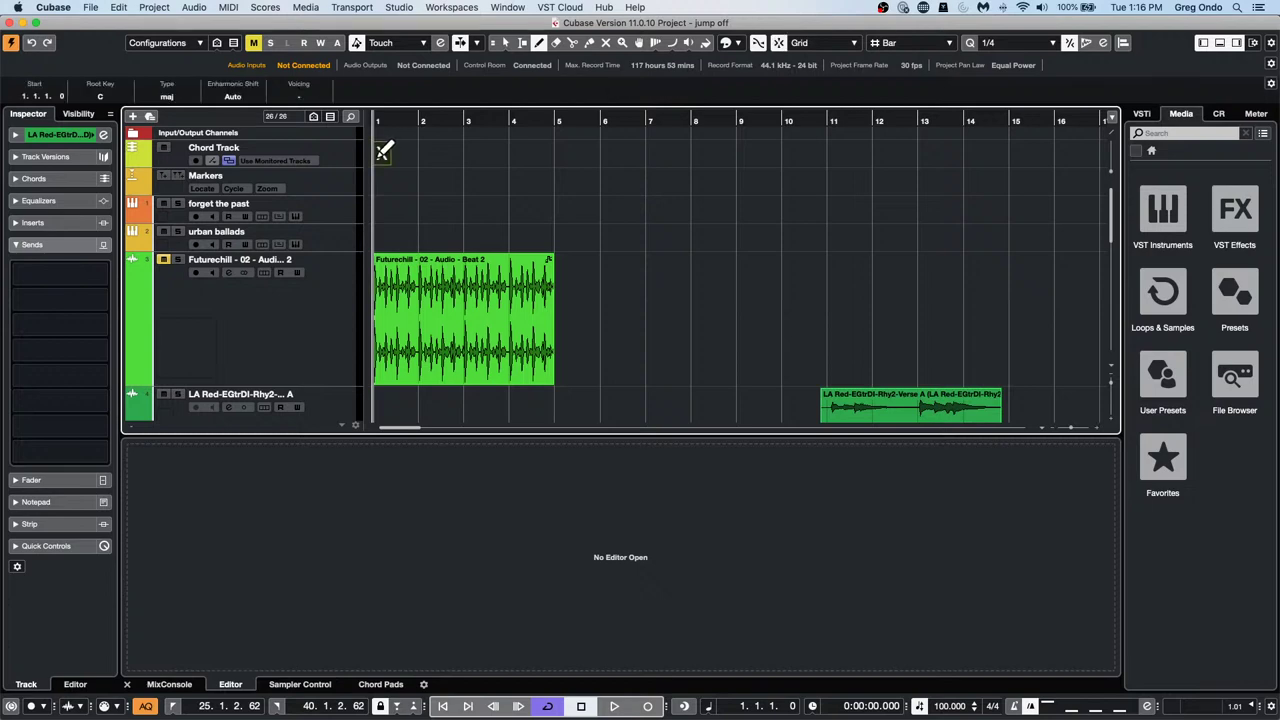
{"action": "right_click", "coordinate": [384, 151]}
{"action": "left_click", "coordinate": [384, 158]}
{"action": "double_click", "coordinate": [383, 156]}
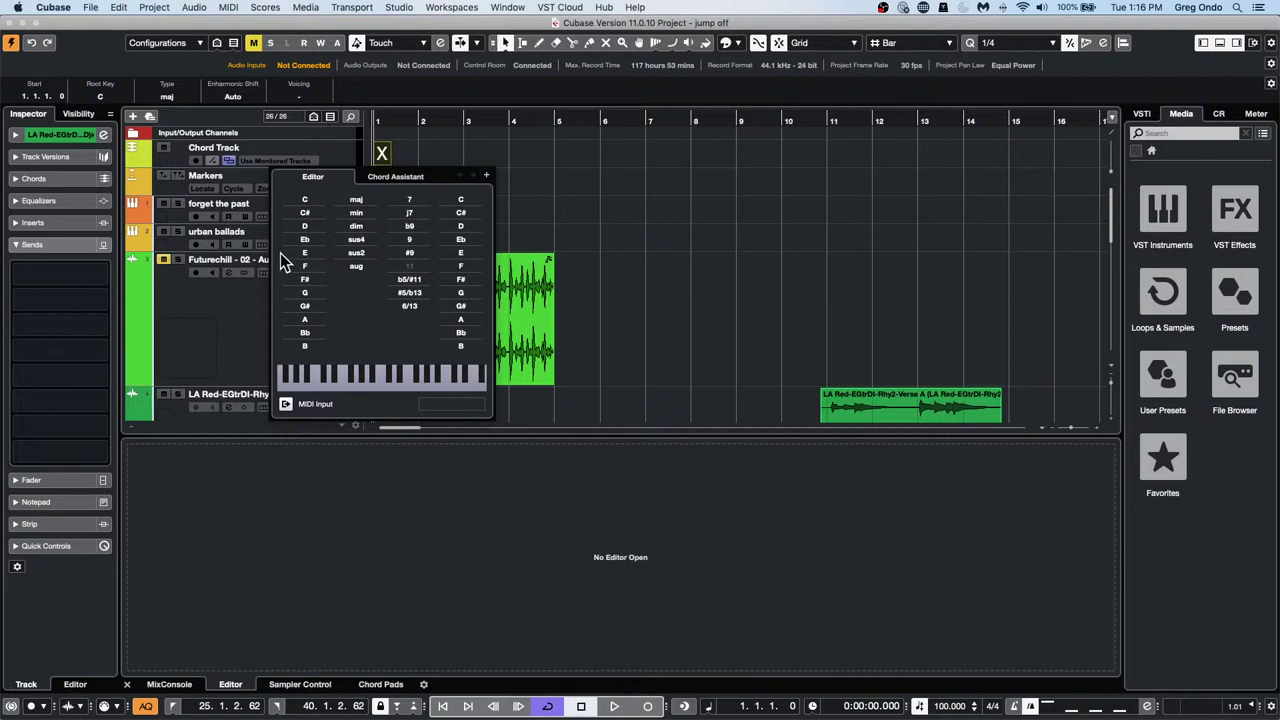
{"action": "left_click", "coordinate": [305, 252]}
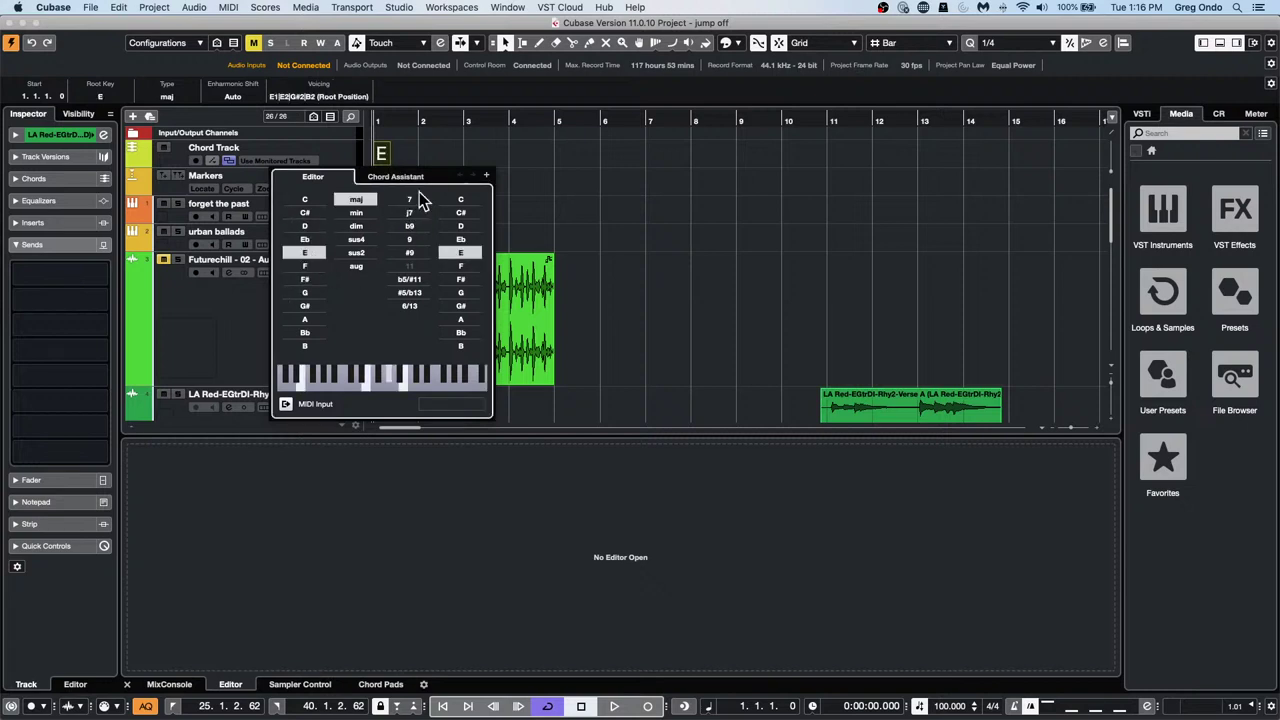
Add an A major chord at bar 2 and an F# minor chord at bar 3 of the Chord Track
{"action": "left_click", "coordinate": [486, 177]}
{"action": "left_click", "coordinate": [313, 318]}
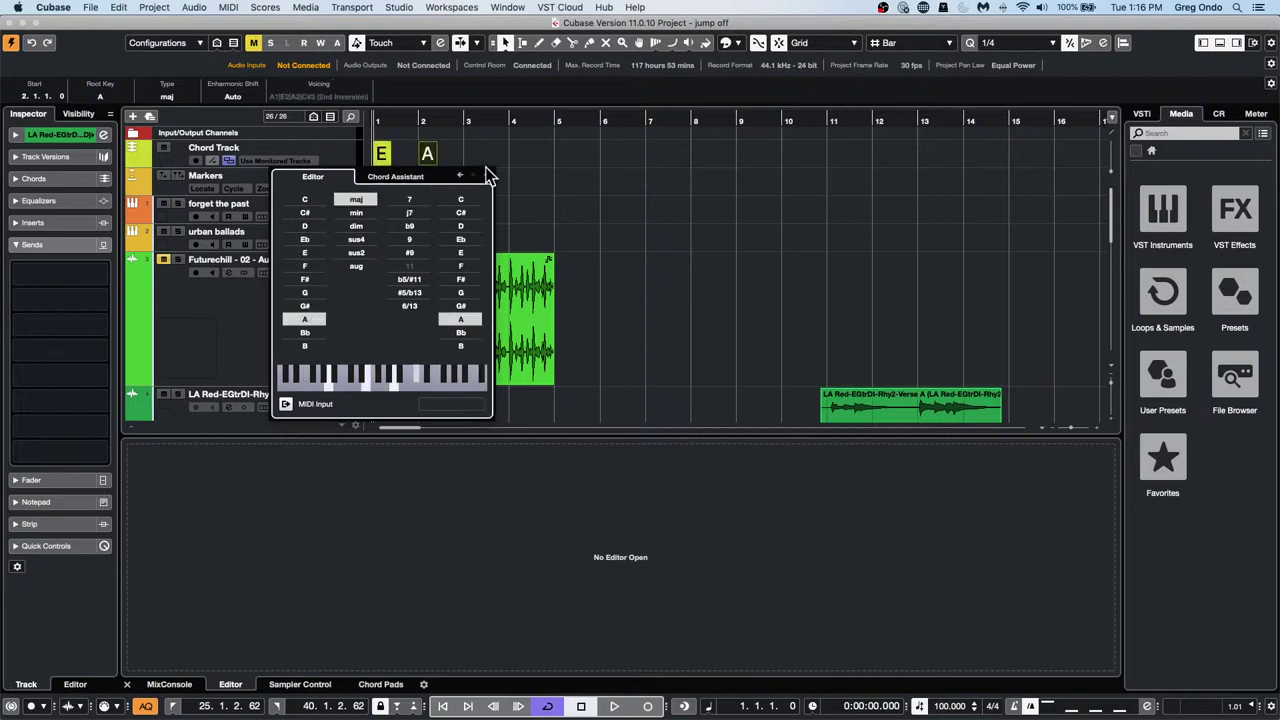
{"action": "left_click", "coordinate": [486, 177]}
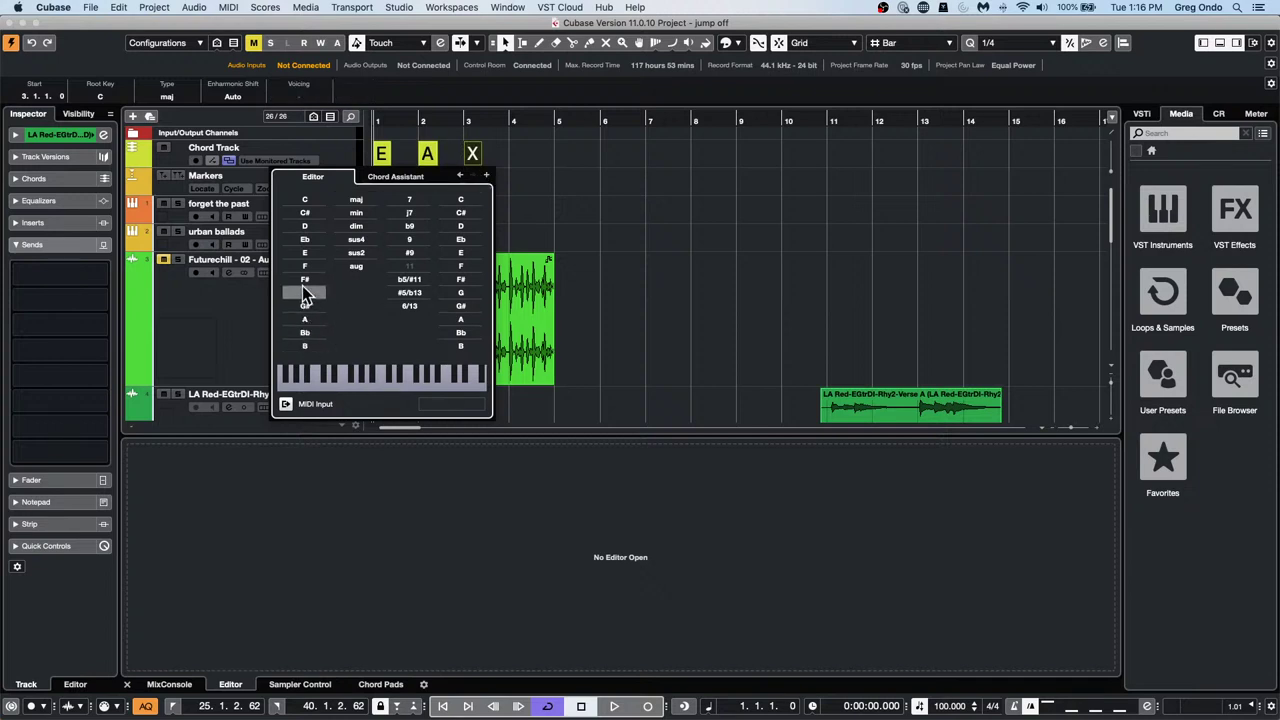
{"action": "left_click", "coordinate": [305, 279]}
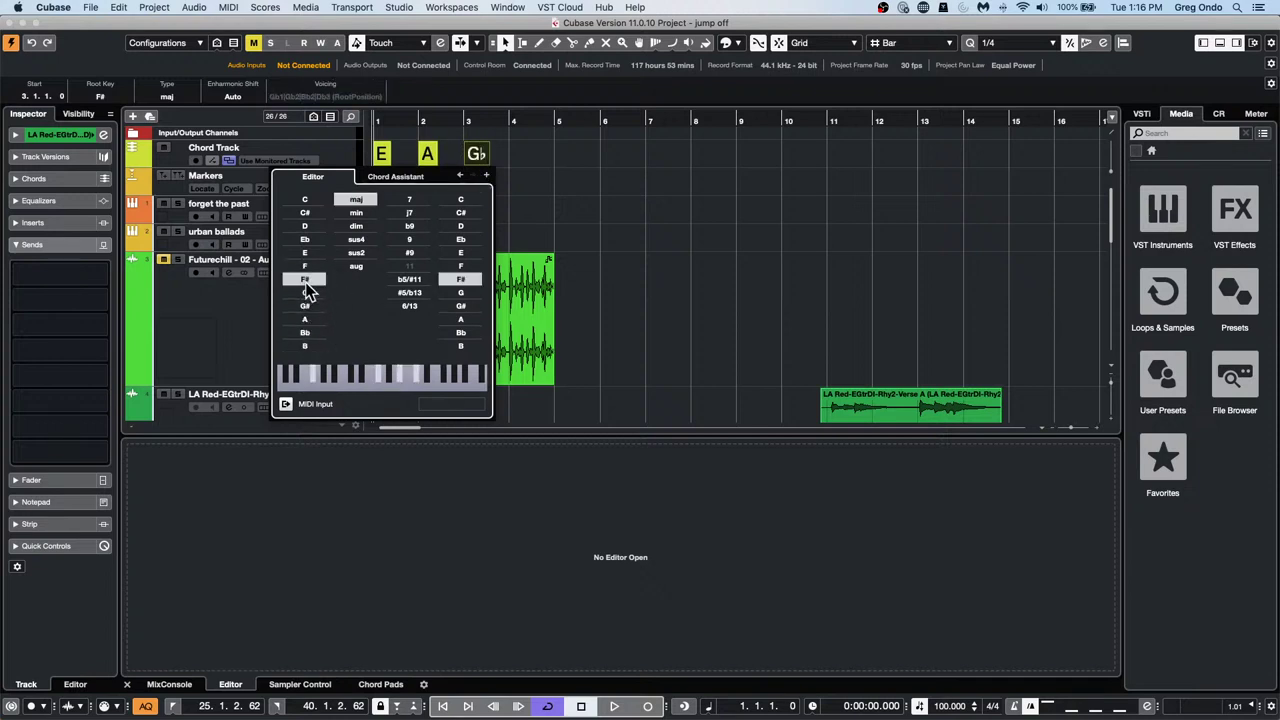
{"action": "left_click", "coordinate": [358, 214]}
Add a B major chord at bar 4 and an E major chord at bar 5, then close the chord editor
{"action": "left_click", "coordinate": [487, 175]}
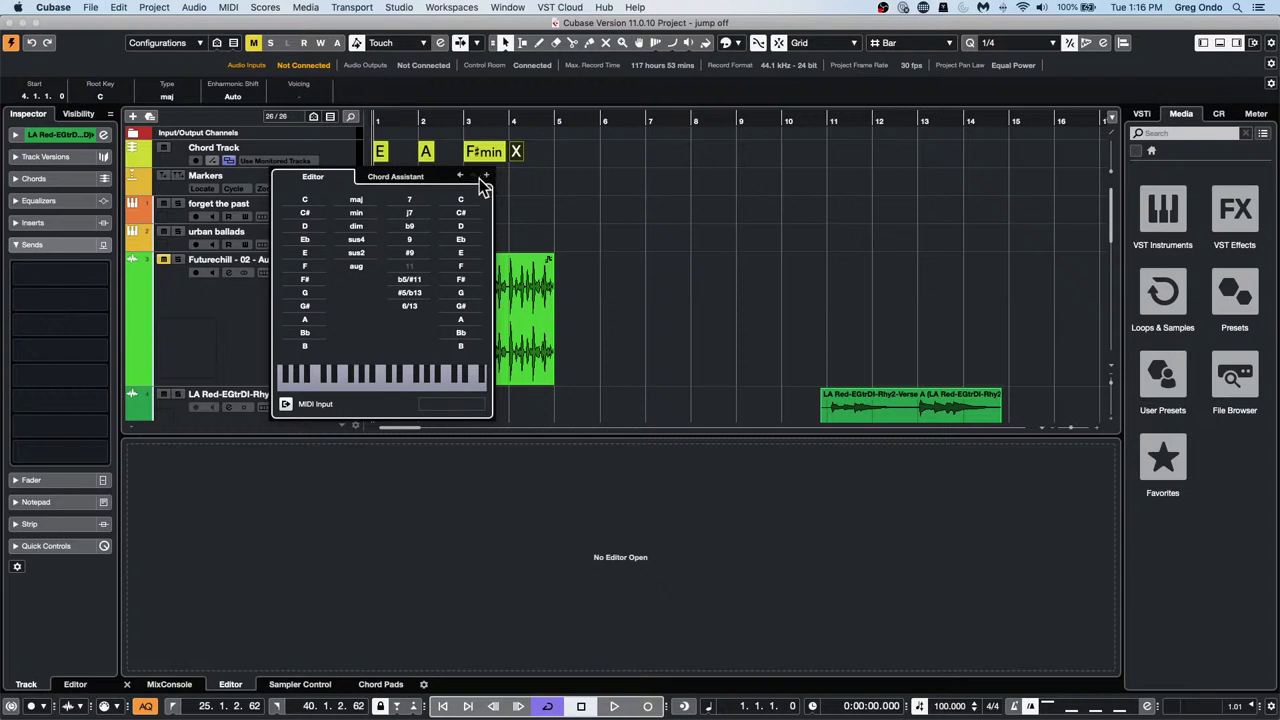
{"action": "left_click", "coordinate": [306, 346]}
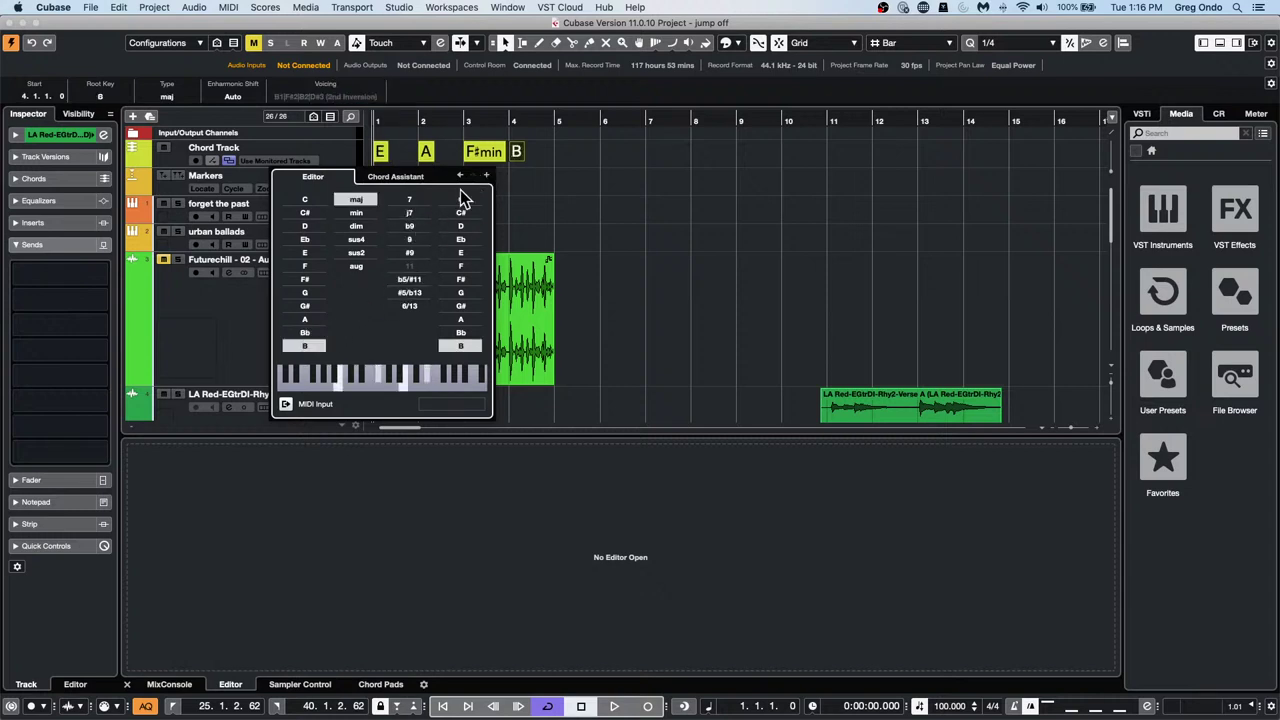
{"action": "left_click", "coordinate": [487, 176]}
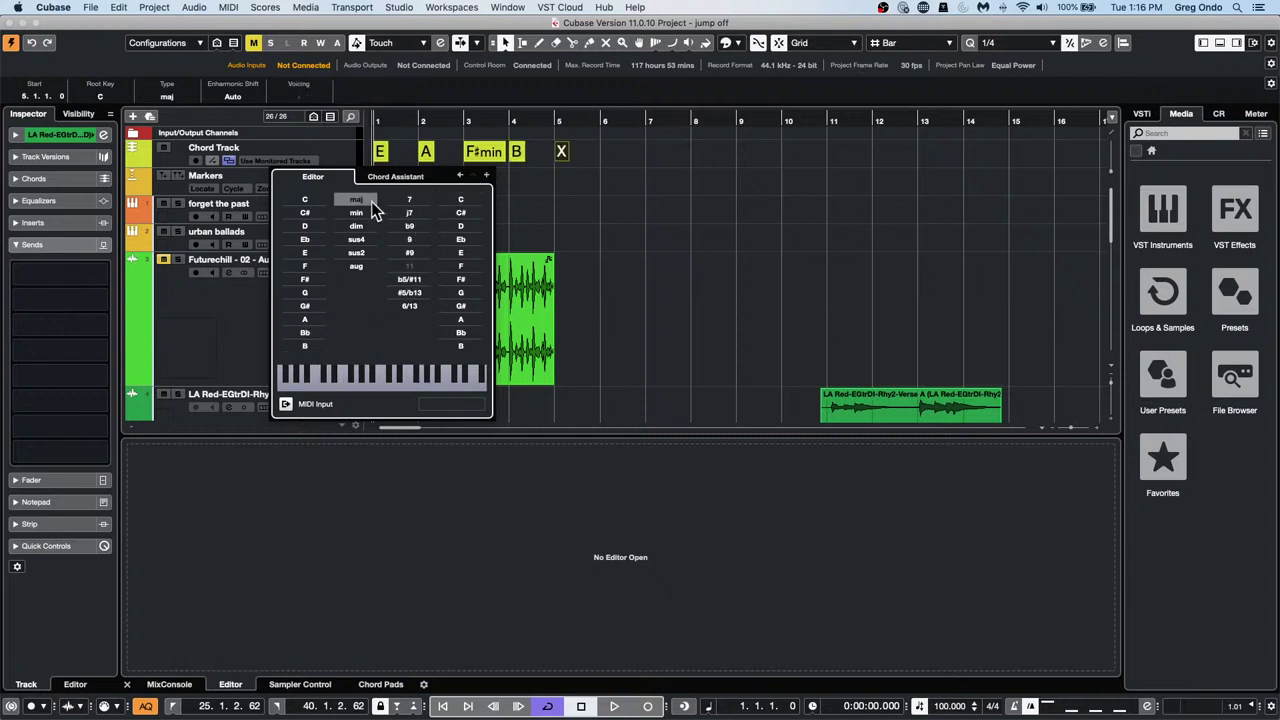
{"action": "left_click", "coordinate": [309, 252]}
{"action": "left_click", "coordinate": [680, 195]}
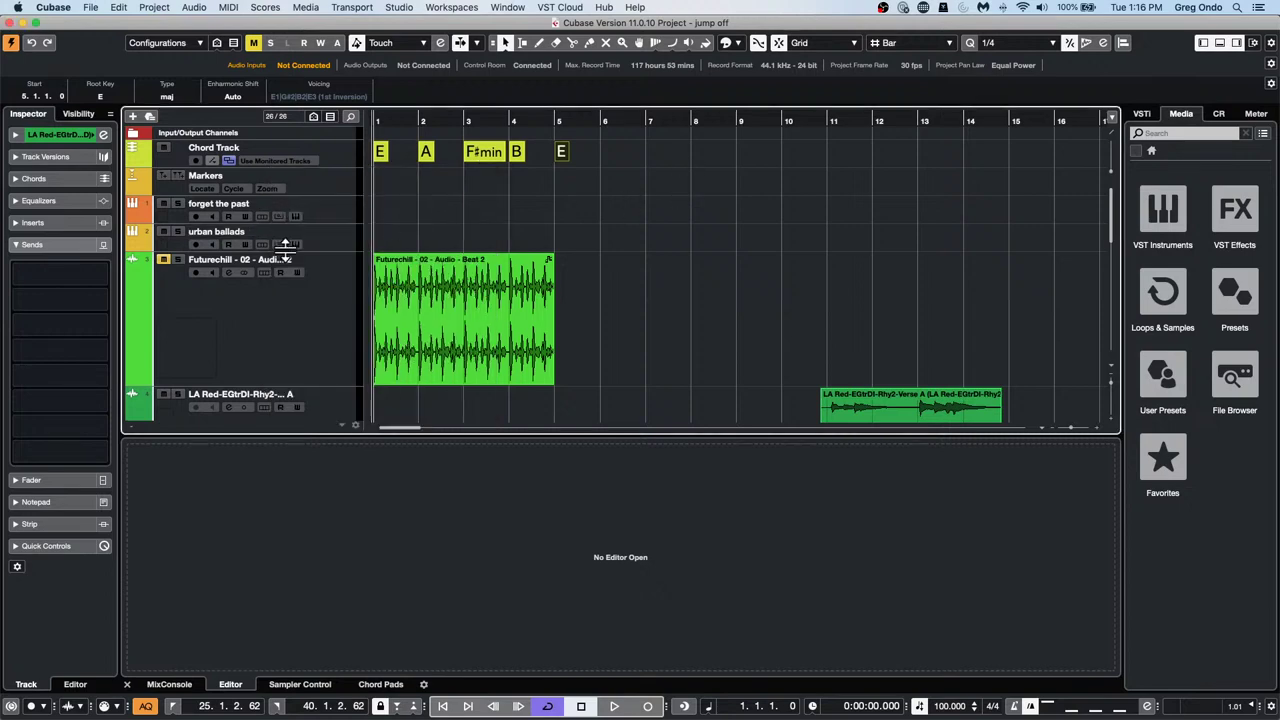
Move the E.Piano track directly below the Chord Track and turn off its record enable
{"action": "scroll", "coordinate": [287, 256], "scroll_direction": "down", "scroll_amount": 2}
{"action": "scroll", "coordinate": [286, 258], "scroll_direction": "down", "scroll_amount": 1}
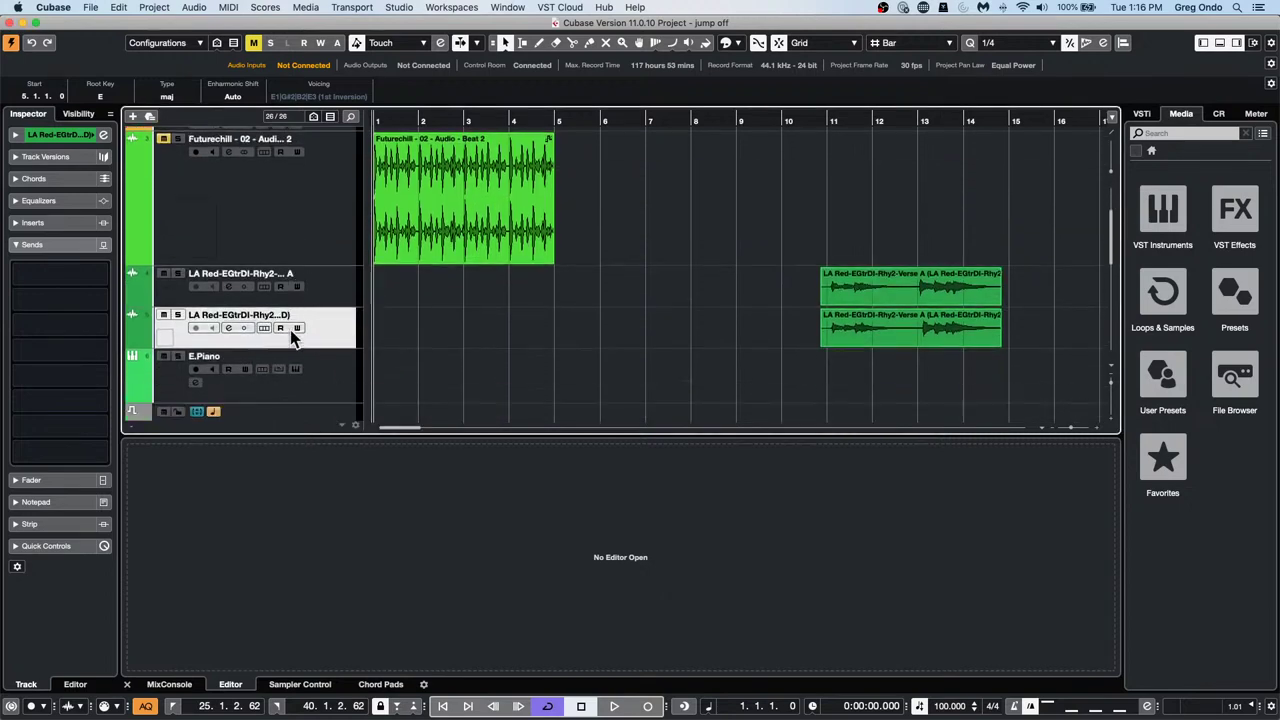
{"action": "left_click", "coordinate": [315, 358]}
{"action": "scroll", "coordinate": [314, 140], "scroll_direction": "up", "scroll_amount": 3}
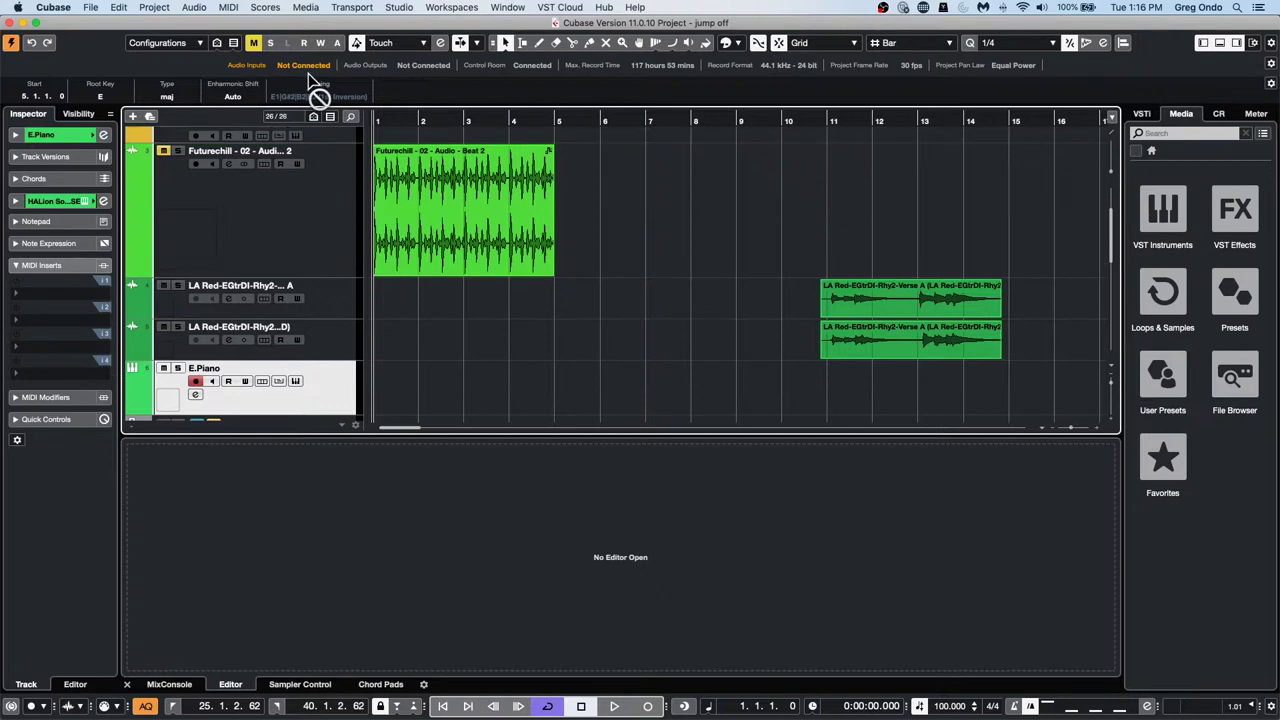
{"action": "left_click_drag", "start_coordinate": [313, 140], "coordinate": [319, 176]}
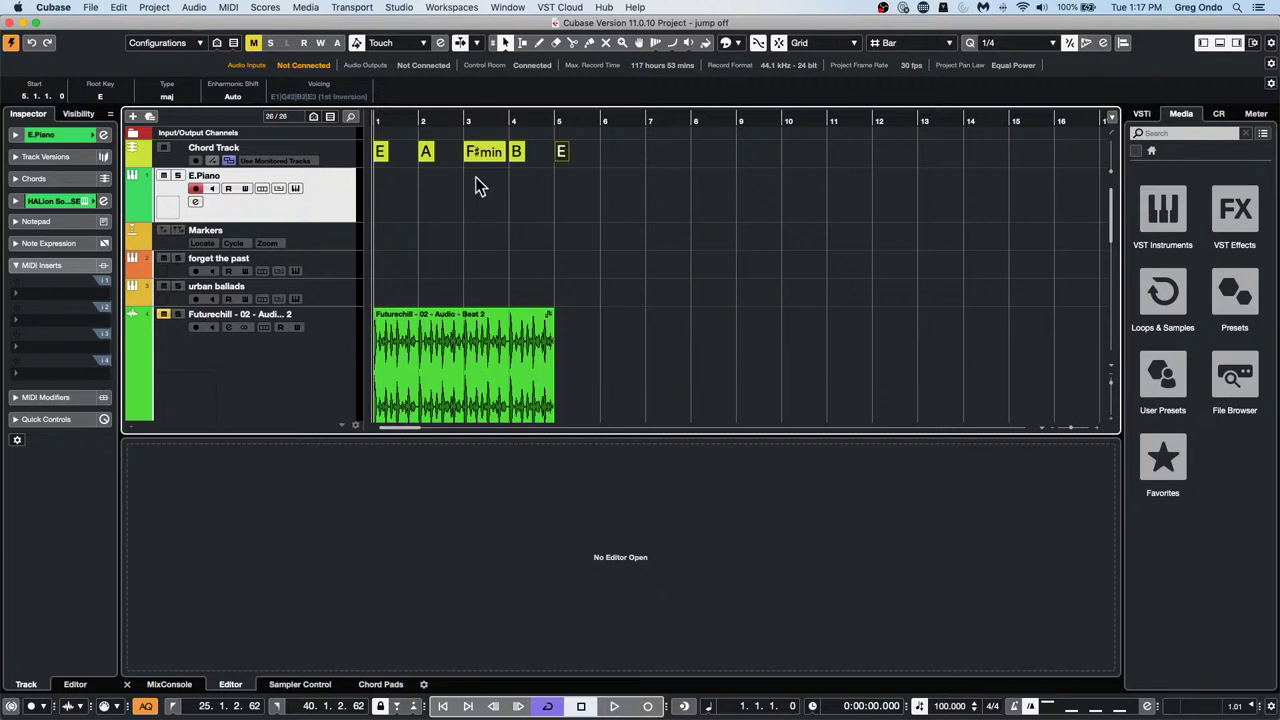
{"action": "left_click", "coordinate": [195, 188]}
Draw an empty MIDI part on the E.Piano track from bar 1 to bar 6 with the Draw tool
{"action": "right_click", "coordinate": [394, 199]}
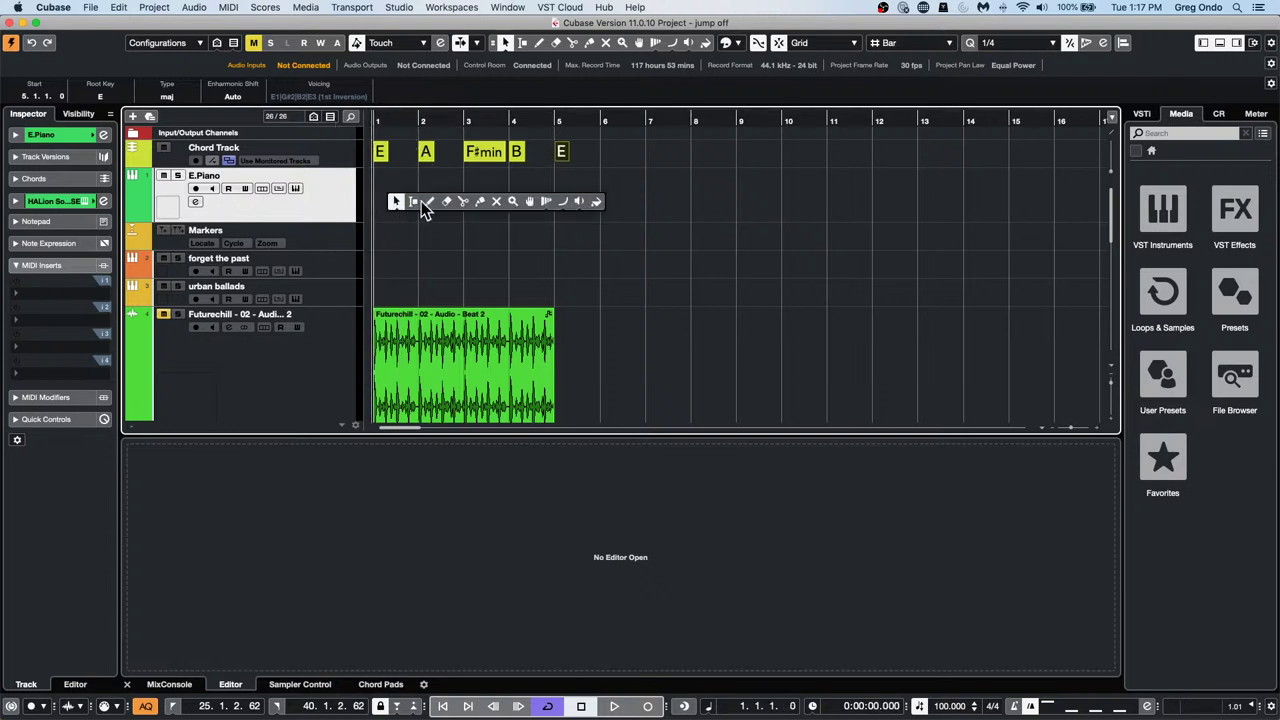
{"action": "left_click", "coordinate": [428, 201]}
{"action": "left_click_drag", "start_coordinate": [376, 198], "coordinate": [600, 196]}
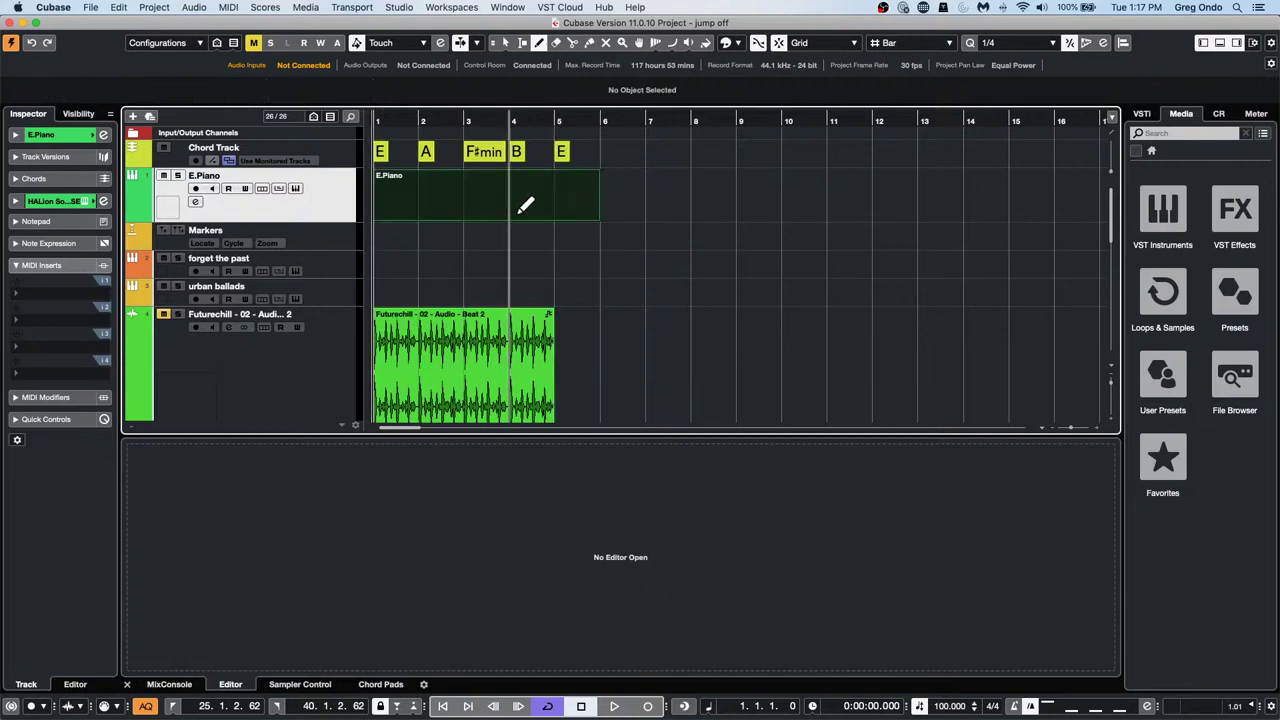
Open the E.Piano part in the Key Editor with the Object Selection tool active and show the editor's available toolbar items
{"action": "key", "text": "1"}
{"action": "double_click", "coordinate": [486, 204]}
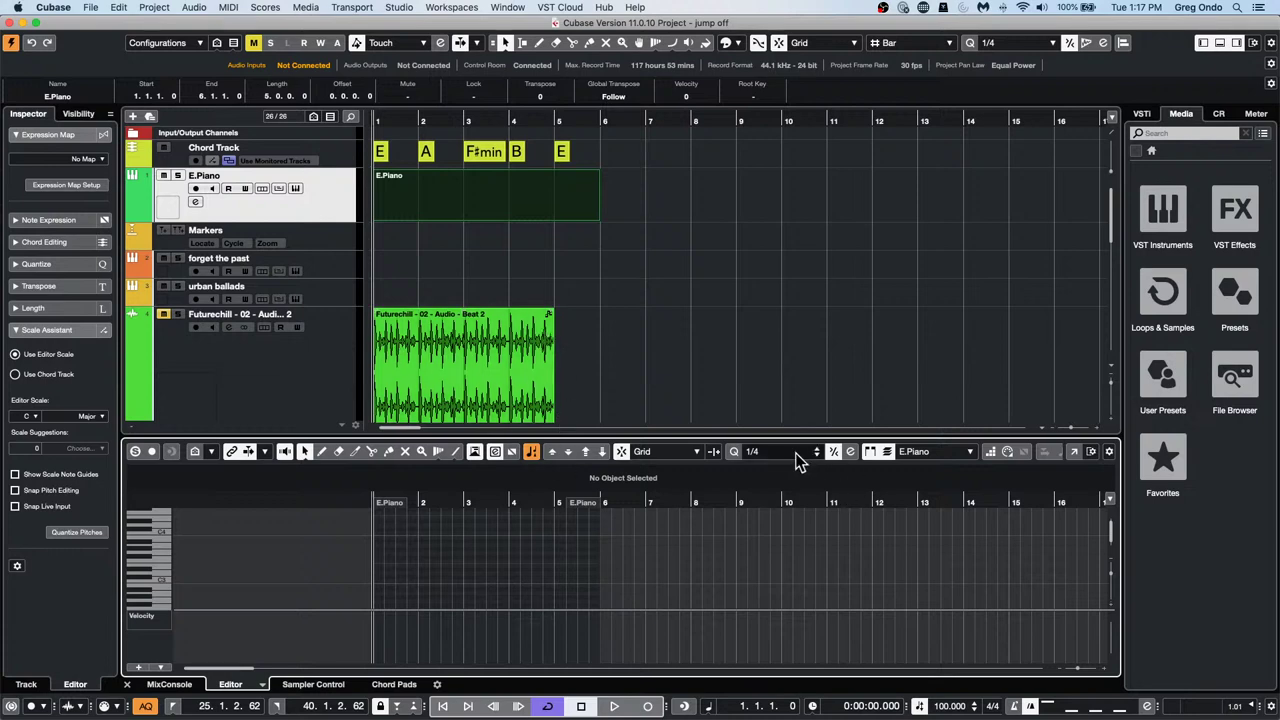
{"action": "left_click", "coordinate": [1109, 451]}
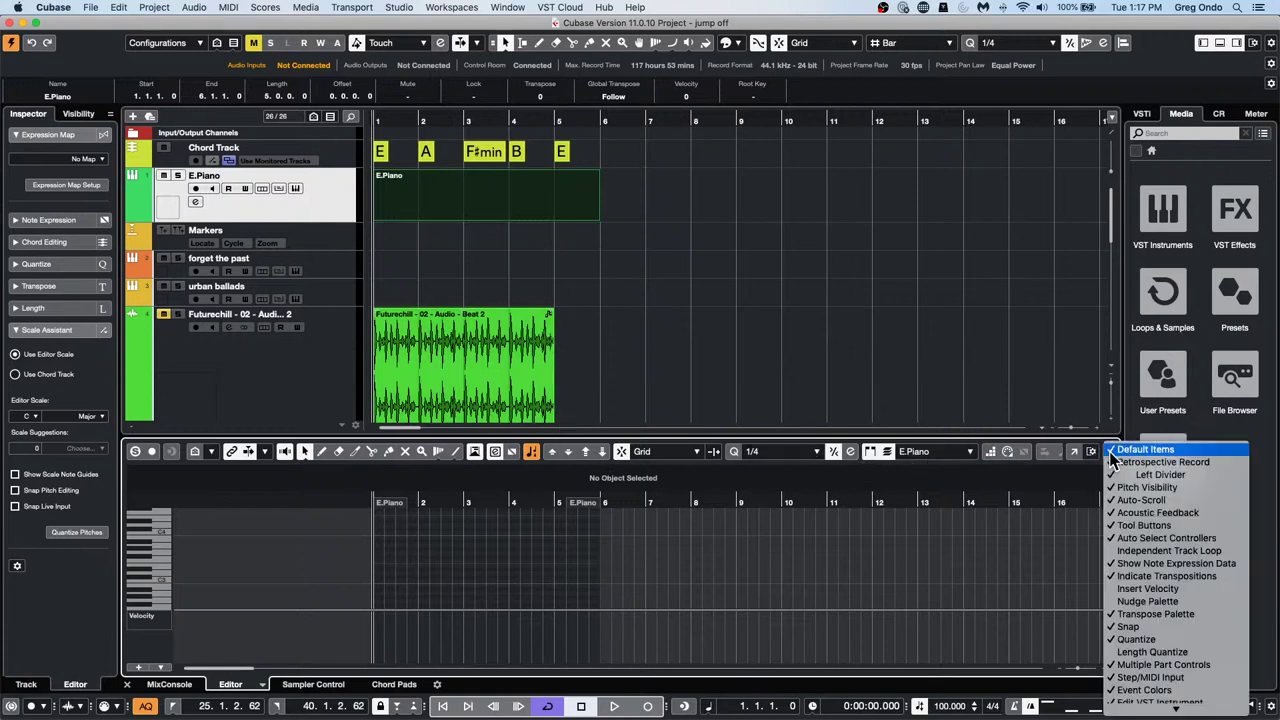
{"action": "left_click", "coordinate": [1147, 626]}
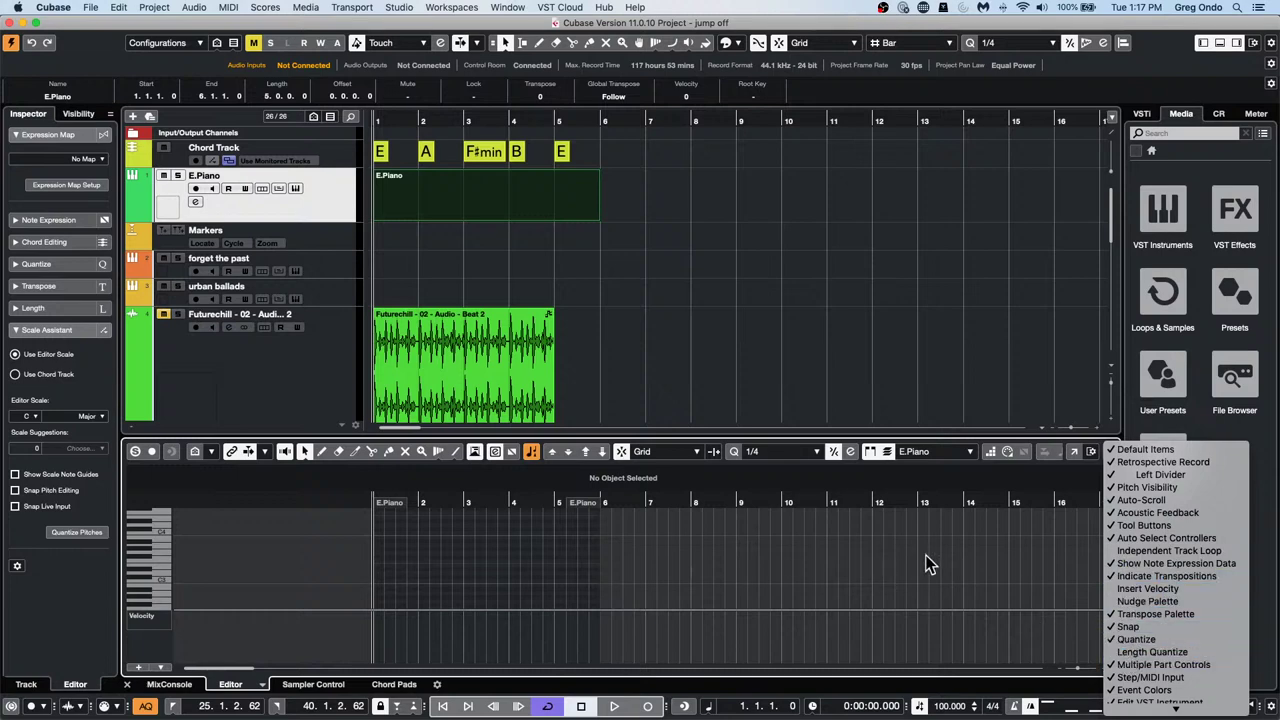
Turn on Step Input with a 1/1 quantize value and enter one-bar chords across bars 1 to 5 of the E.Piano part
{"action": "left_click", "coordinate": [992, 455]}
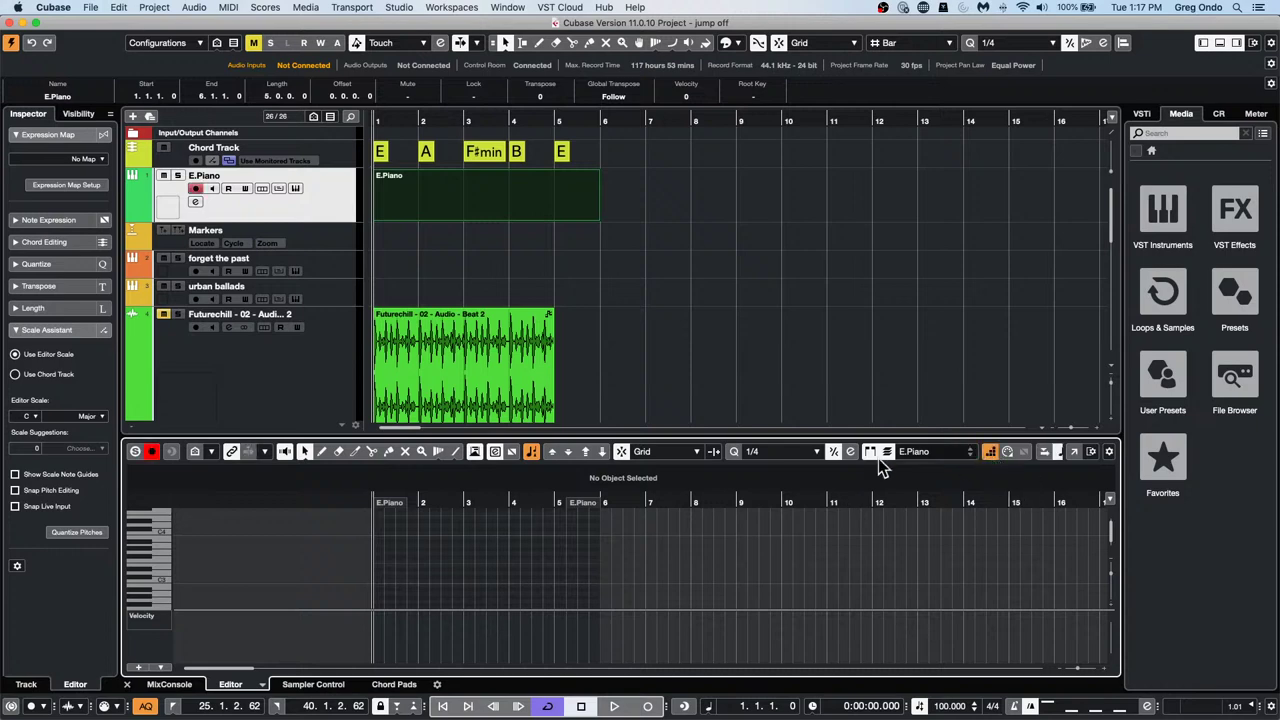
{"action": "left_click", "coordinate": [785, 451]}
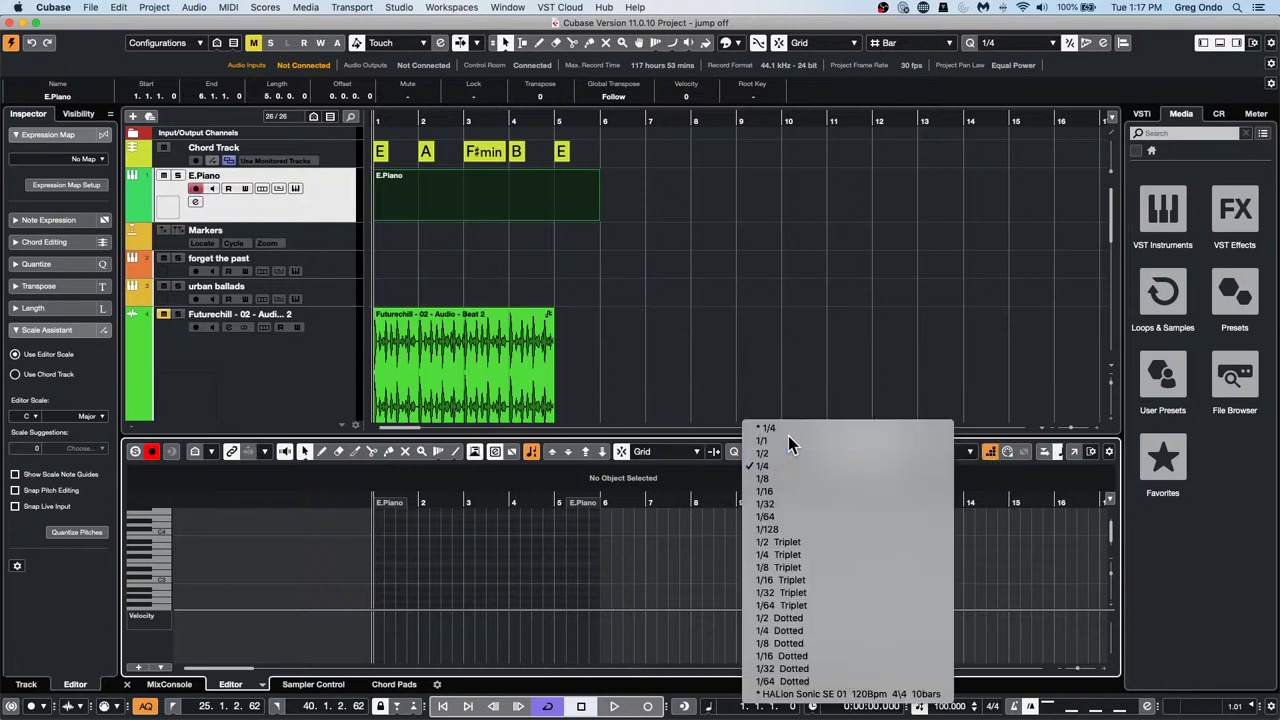
{"action": "left_click", "coordinate": [788, 440]}
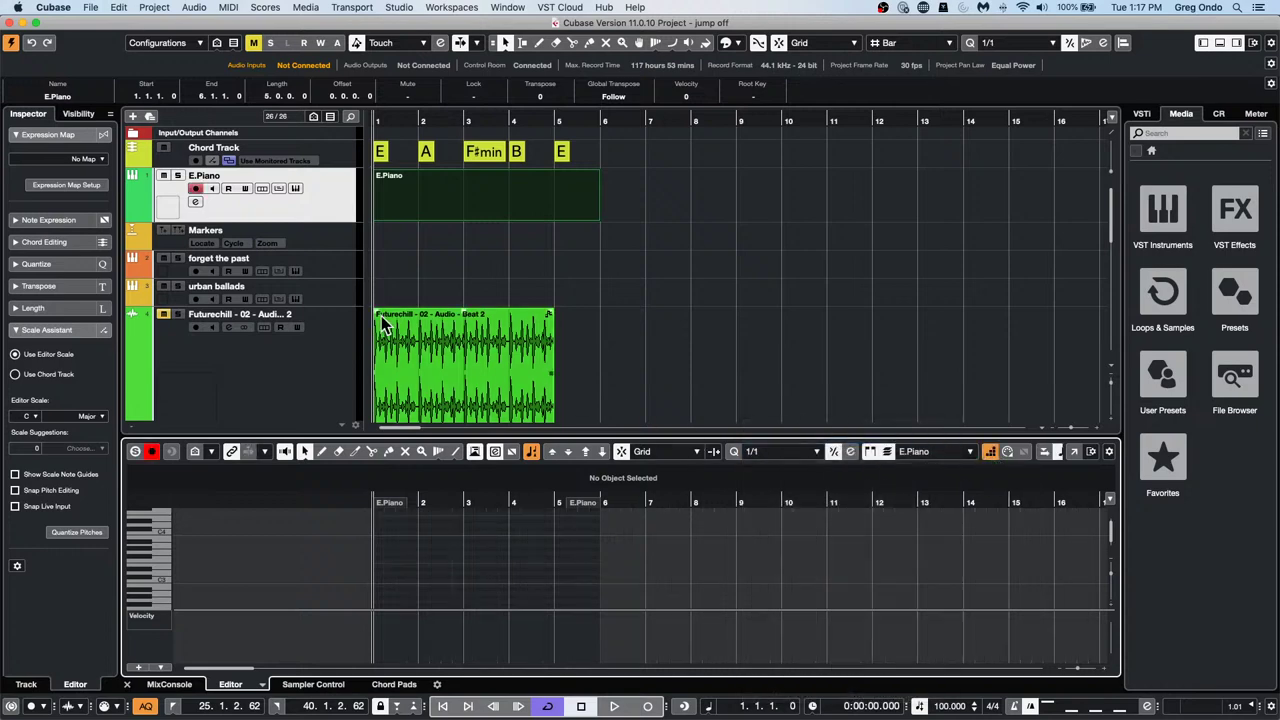
{"action": "double_click", "coordinate": [378, 560]}
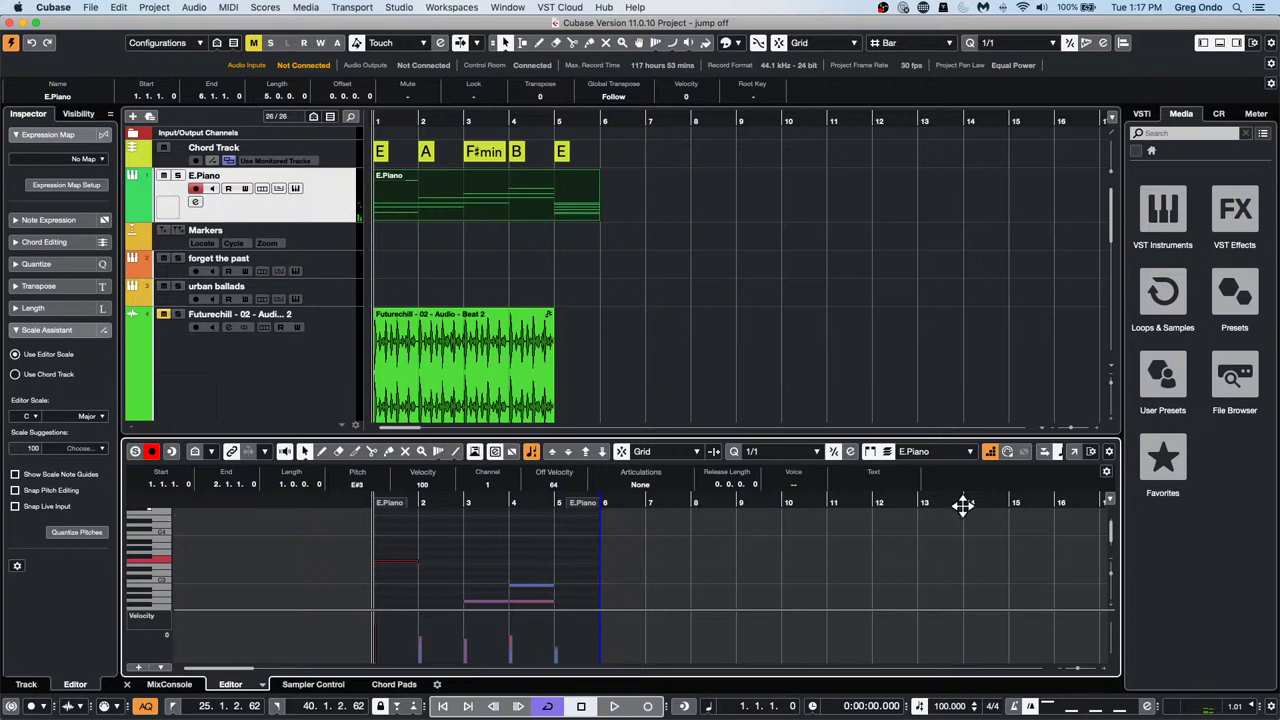
Open the E.Piano part in a separate Key Editor window and show the Chord Track above the notes as a global track
{"action": "scroll", "coordinate": [685, 558], "scroll_direction": "down", "scroll_amount": 3}
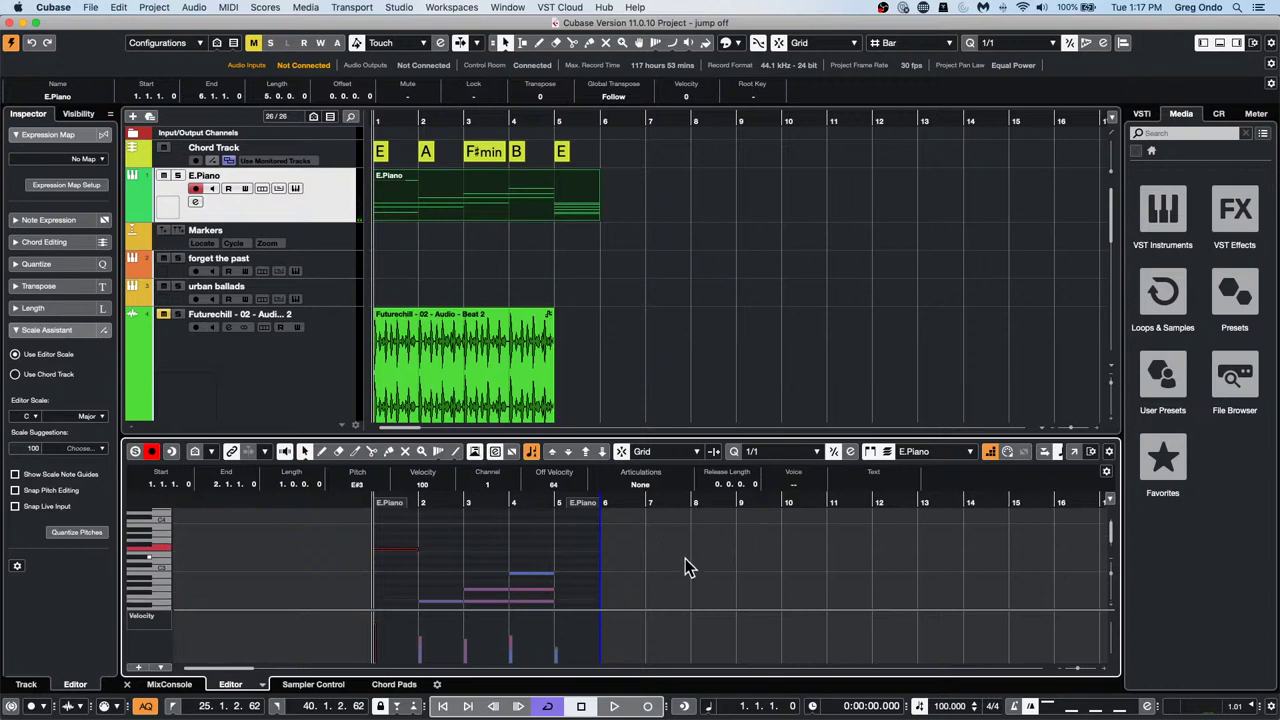
{"action": "left_click", "coordinate": [1076, 452]}
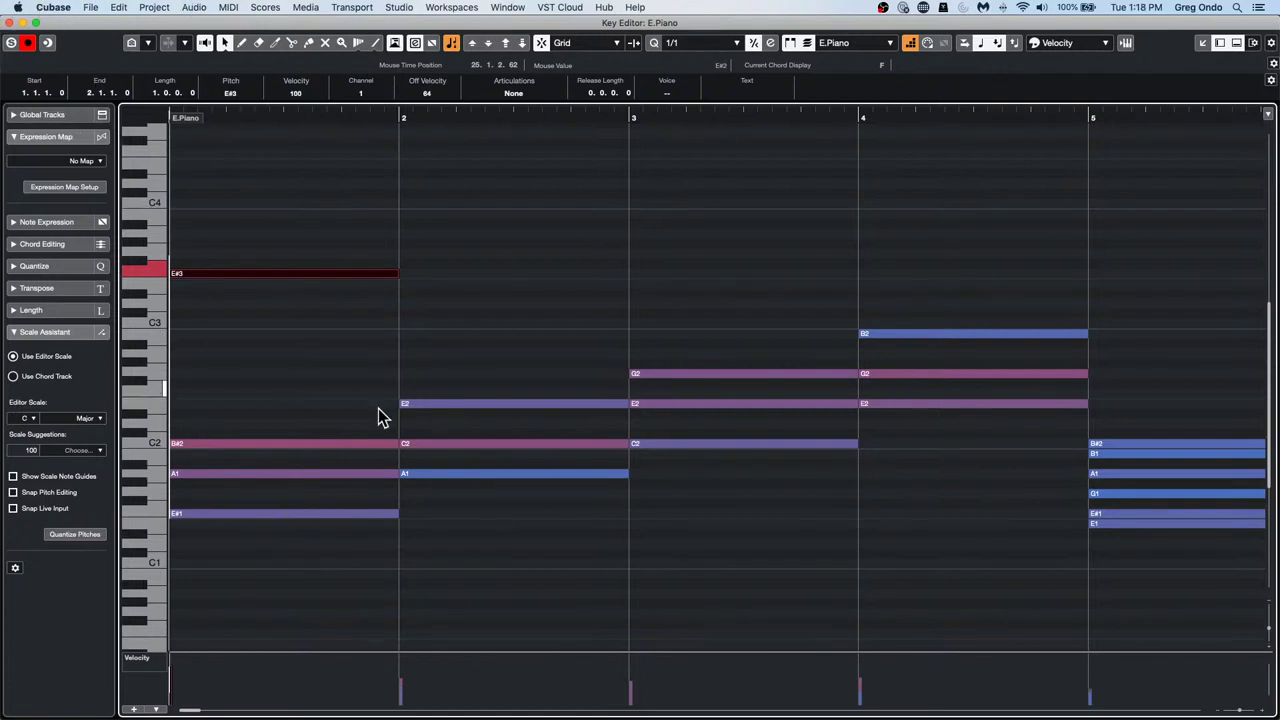
{"action": "left_click", "coordinate": [50, 116]}
{"action": "left_click", "coordinate": [50, 132]}
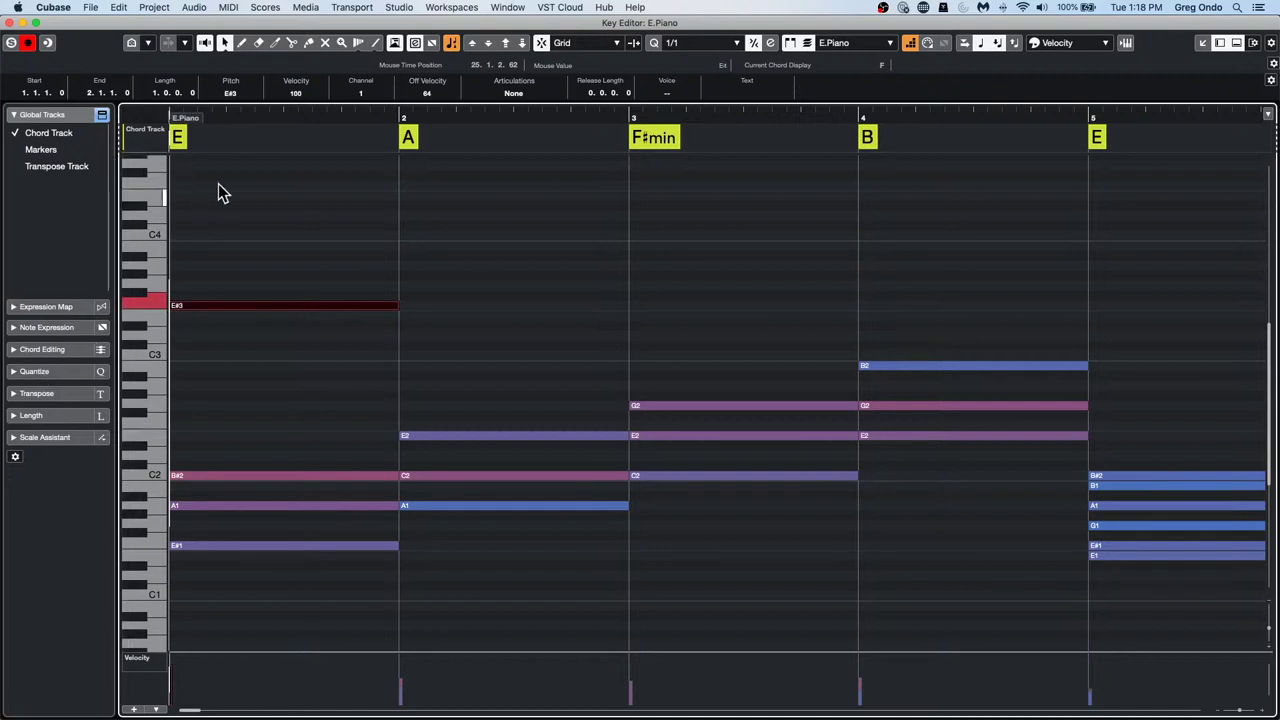
Close the separate Key Editor window and shrink the velocity lane of the docked editor to enlarge the note area
{"action": "left_click_drag", "start_coordinate": [70, 25], "coordinate": [229, 117]}
{"action": "left_click", "coordinate": [166, 110]}
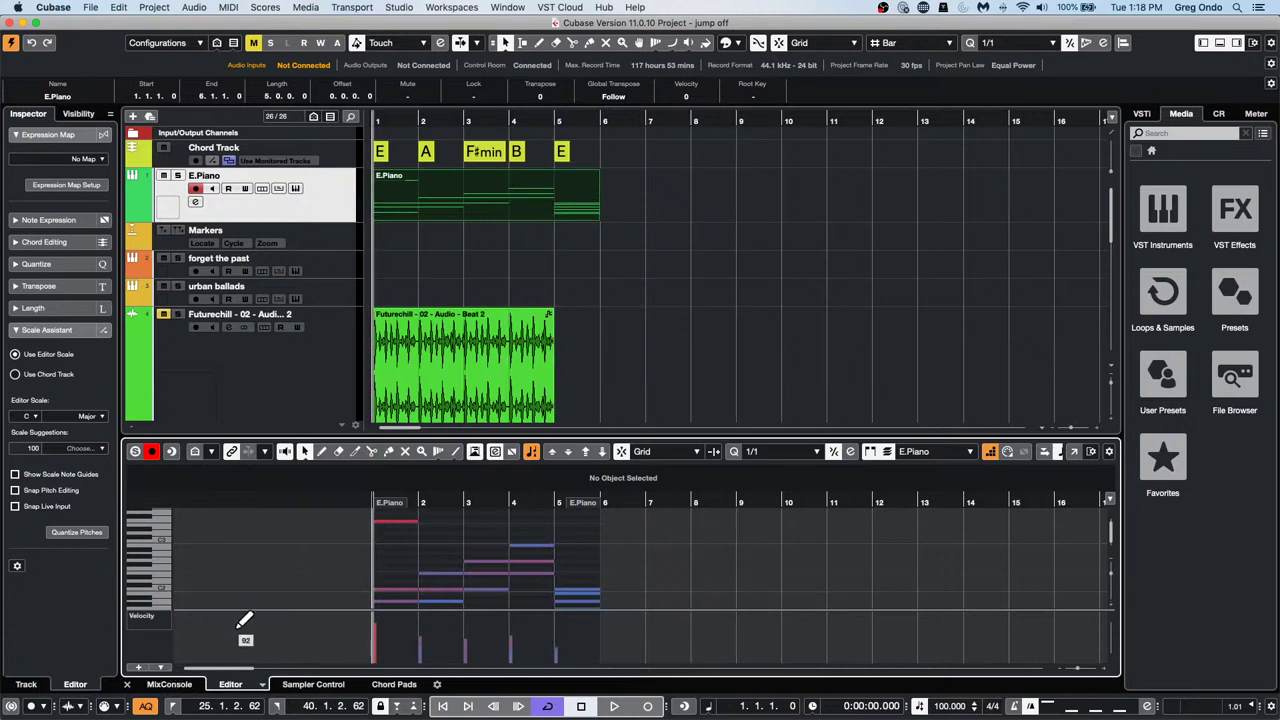
{"action": "left_click_drag", "start_coordinate": [248, 608], "coordinate": [248, 630]}
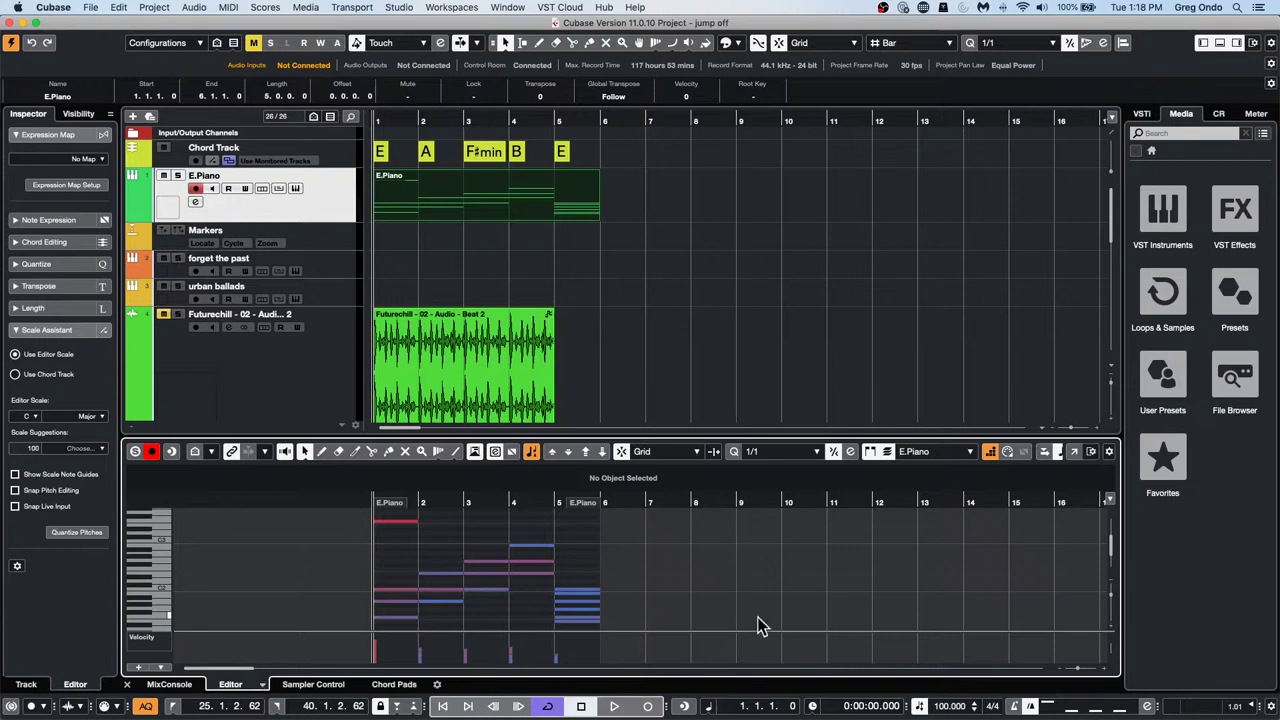
Set the E.Piano track to follow the Chord Track in Chords mode with the Follow Directly option, then review the remapped notes
{"action": "left_click", "coordinate": [387, 119]}
{"action": "key", "text": "h"}
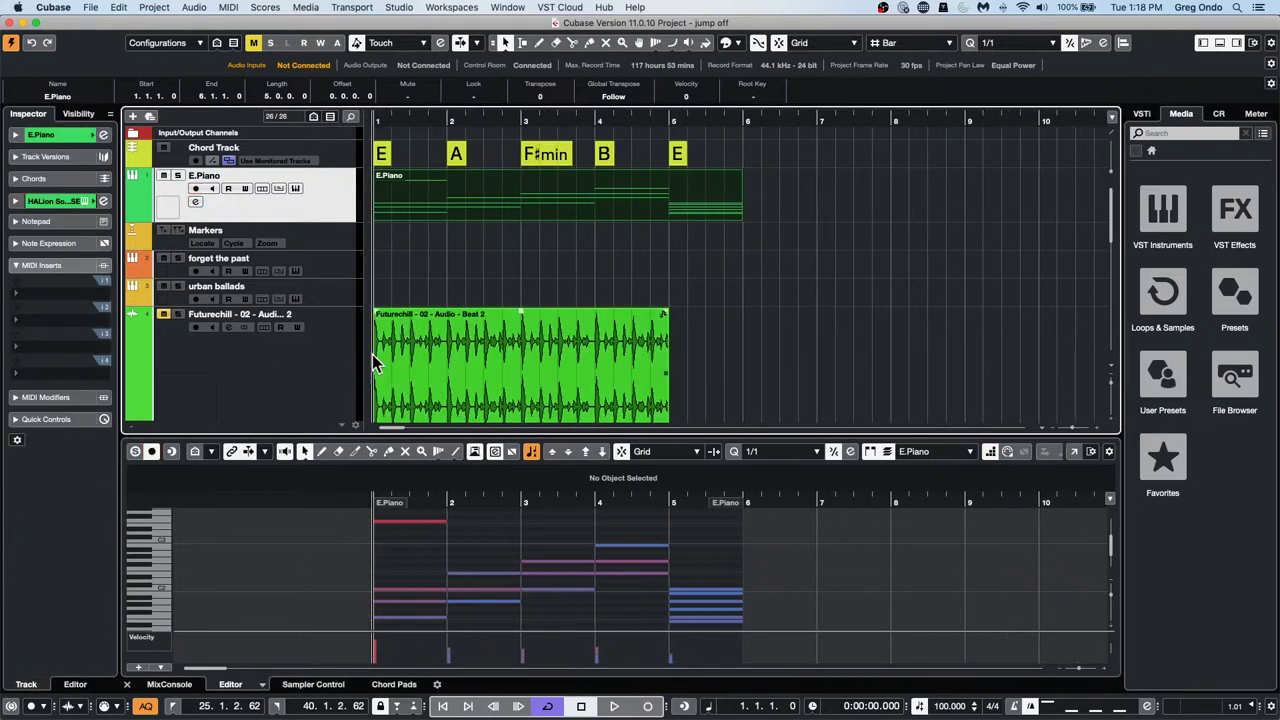
{"action": "left_click", "coordinate": [45, 176]}
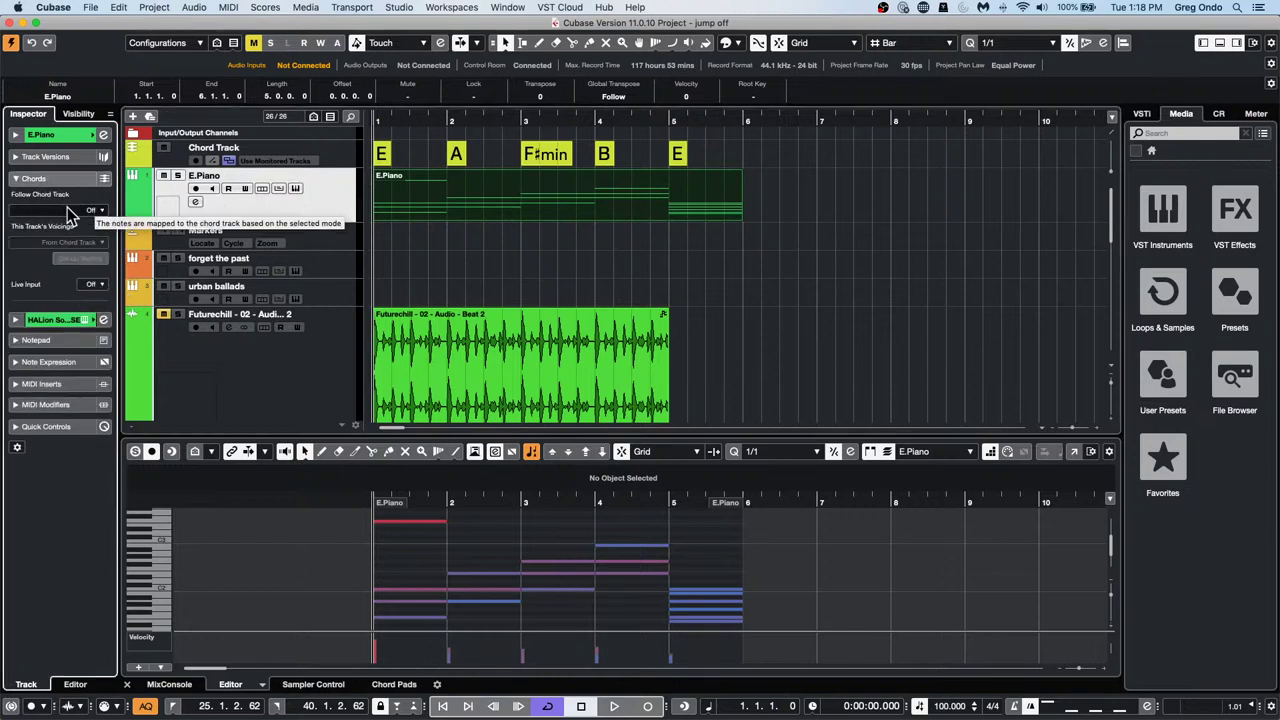
{"action": "left_click", "coordinate": [92, 211]}
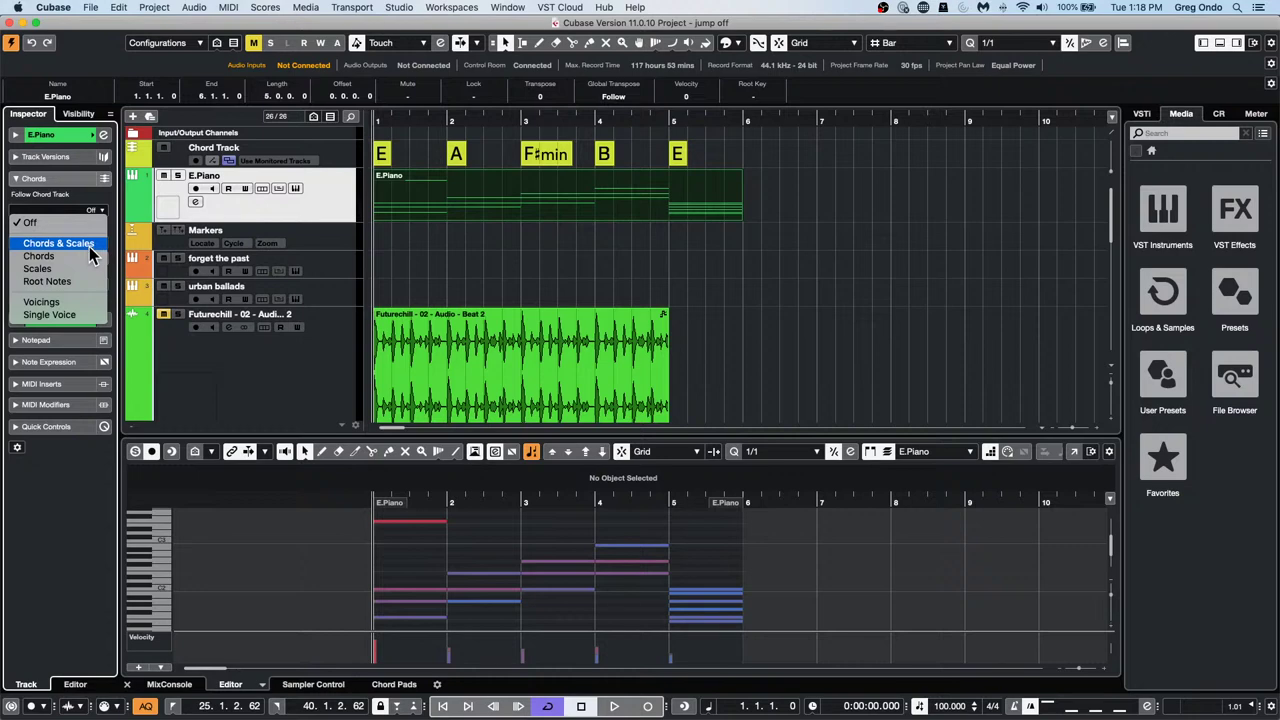
{"action": "left_click", "coordinate": [90, 257]}
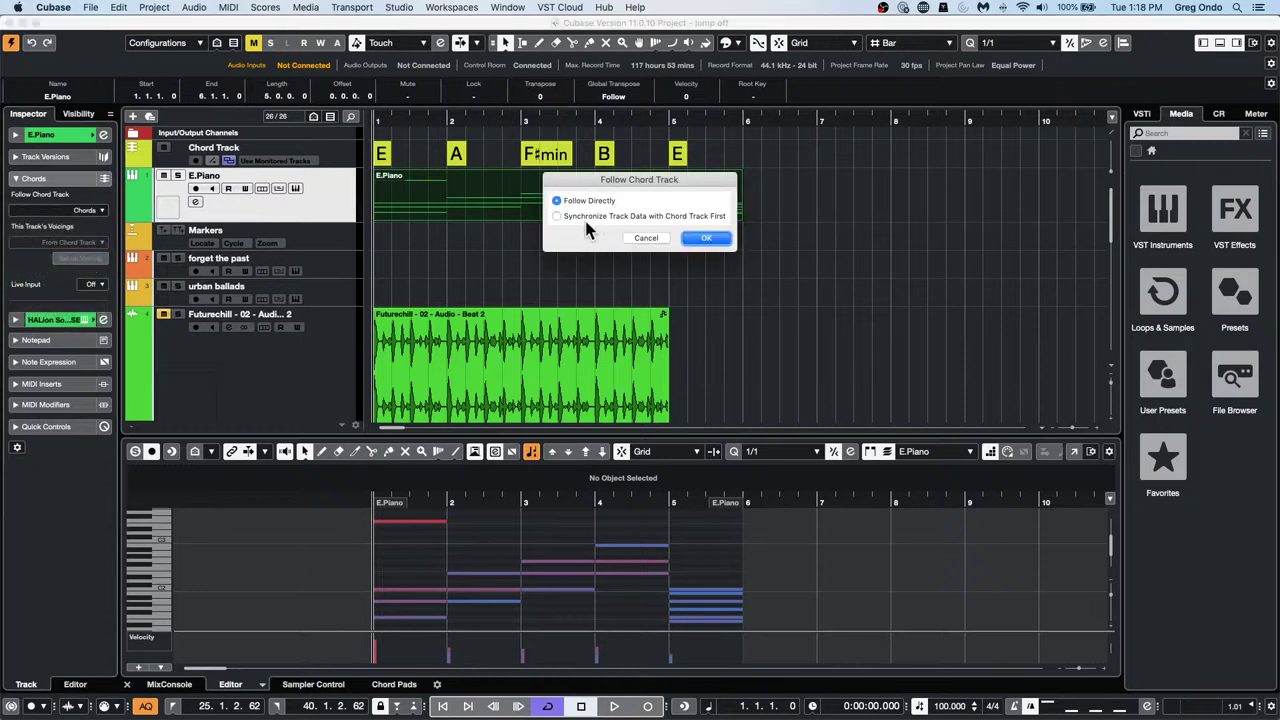
{"action": "left_click", "coordinate": [707, 239]}
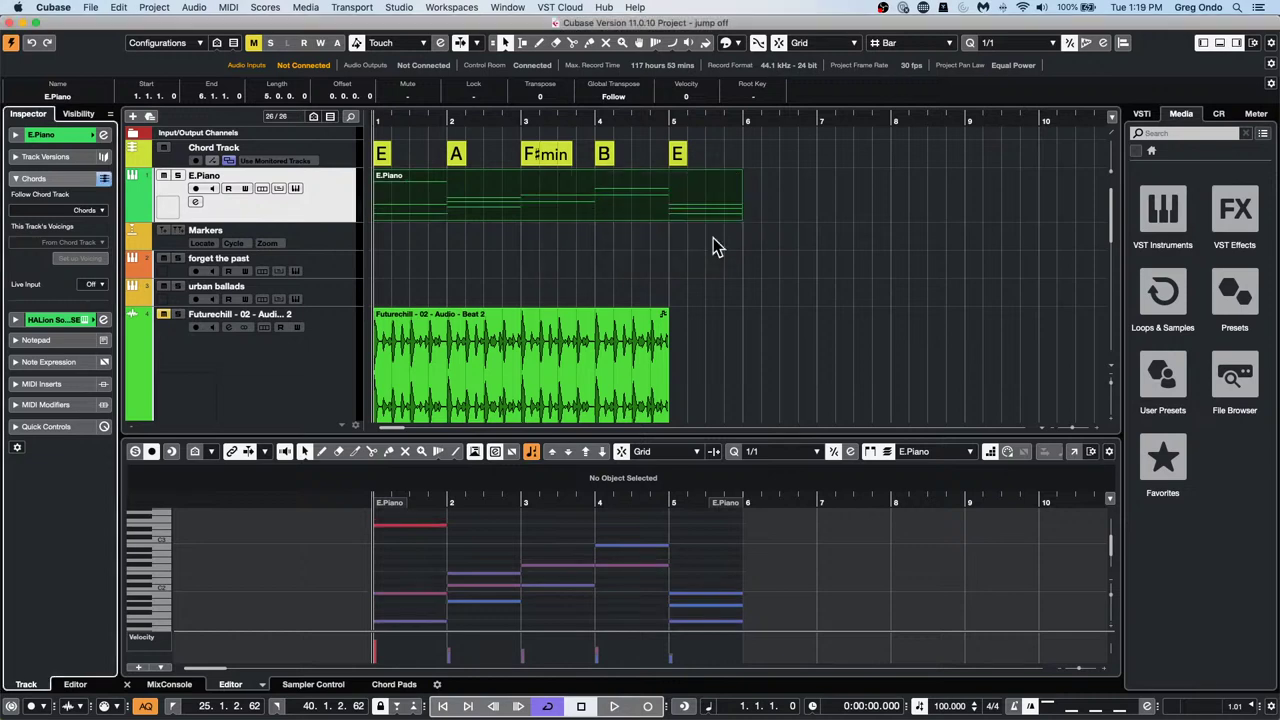
{"action": "scroll", "coordinate": [586, 572], "scroll_direction": "down", "scroll_amount": 4}
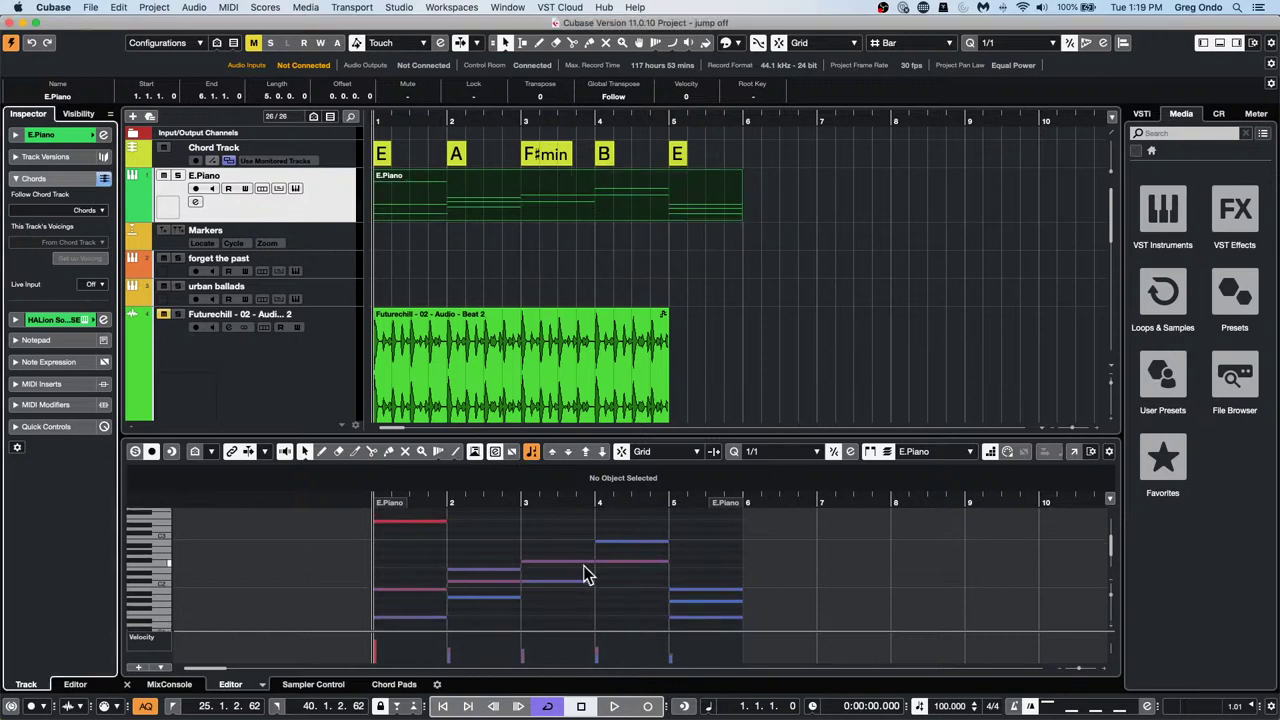
{"action": "scroll", "coordinate": [586, 572], "scroll_direction": "up", "scroll_amount": 5}
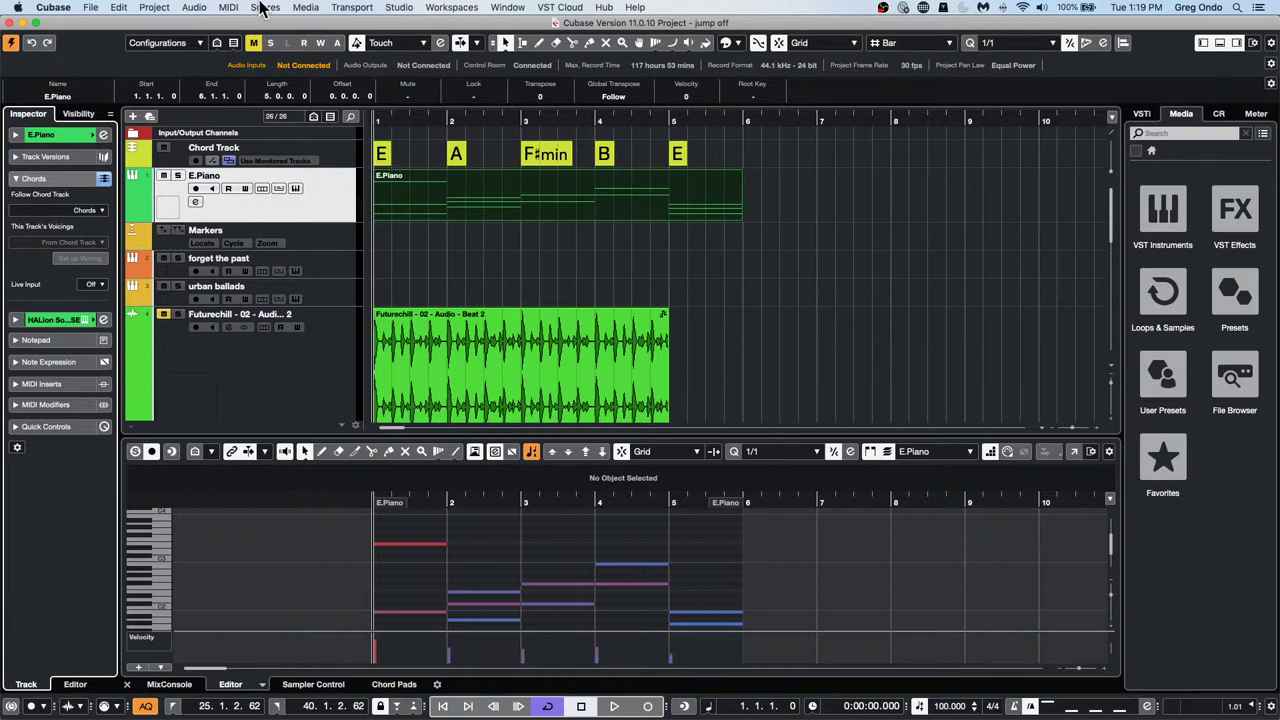
Open and activate the recent project Amos Moses - GO.cpr
{"action": "left_click", "coordinate": [91, 8]}
{"action": "mouse_move", "coordinate": [180, 258]}
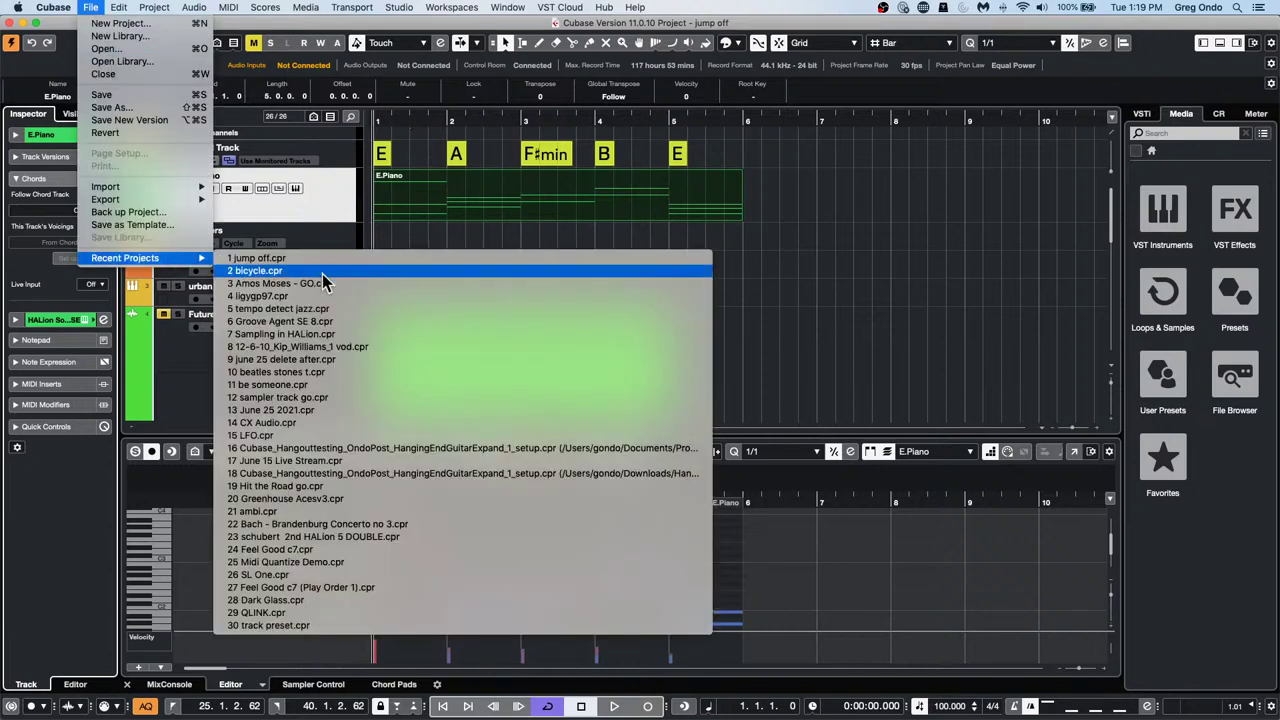
{"action": "left_click", "coordinate": [359, 283]}
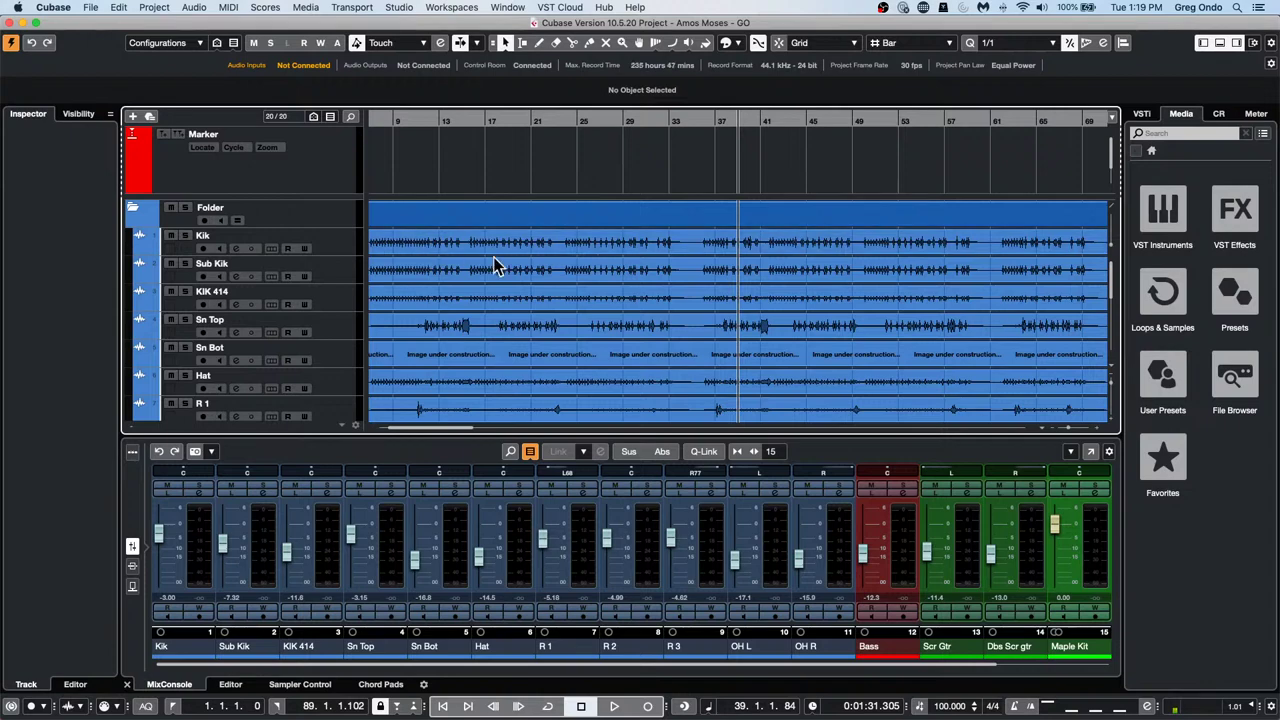
Select the Bass track and start playback from about bar 7
{"action": "scroll", "coordinate": [505, 345], "scroll_direction": "down", "scroll_amount": 5}
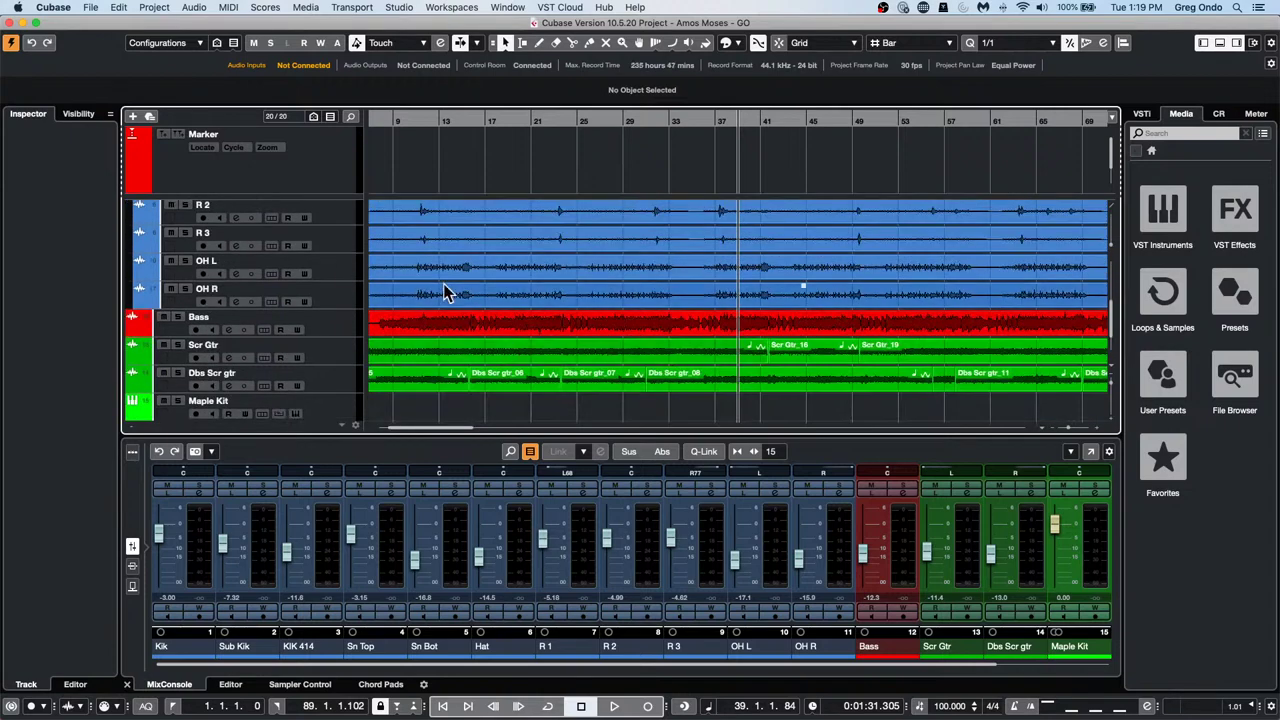
{"action": "left_click", "coordinate": [321, 317]}
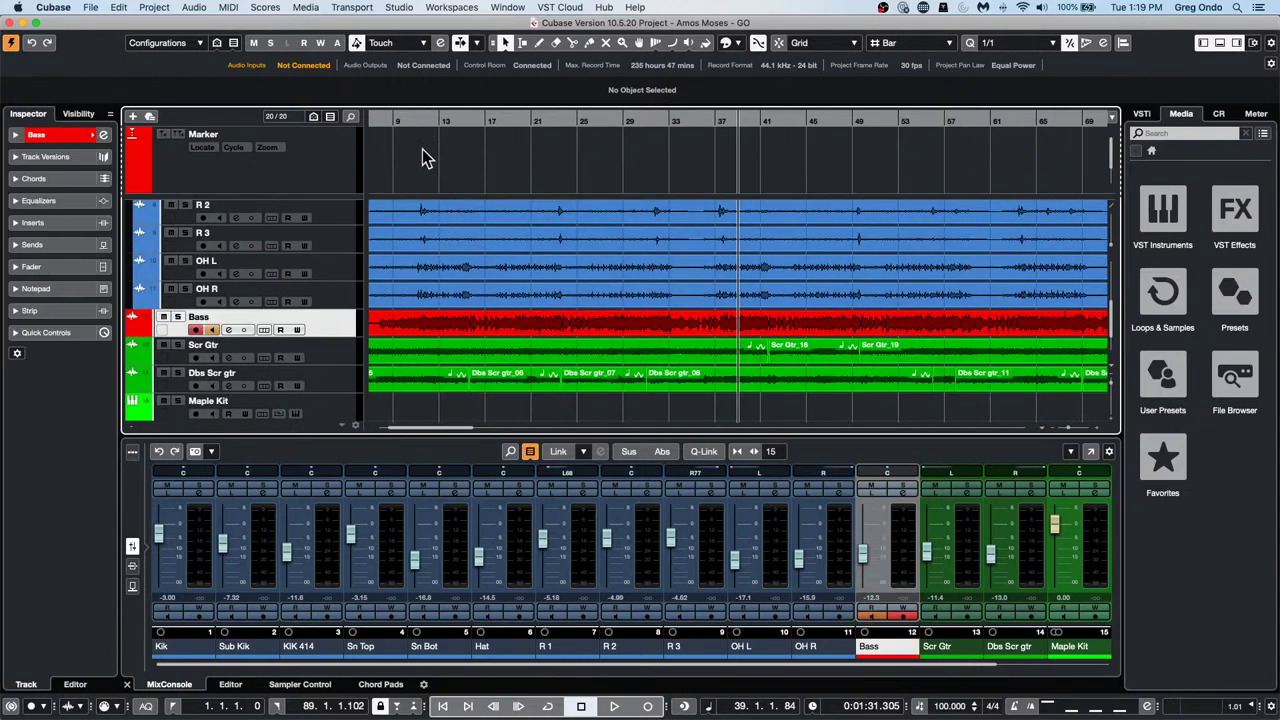
{"action": "left_click_drag", "start_coordinate": [396, 122], "coordinate": [374, 134]}
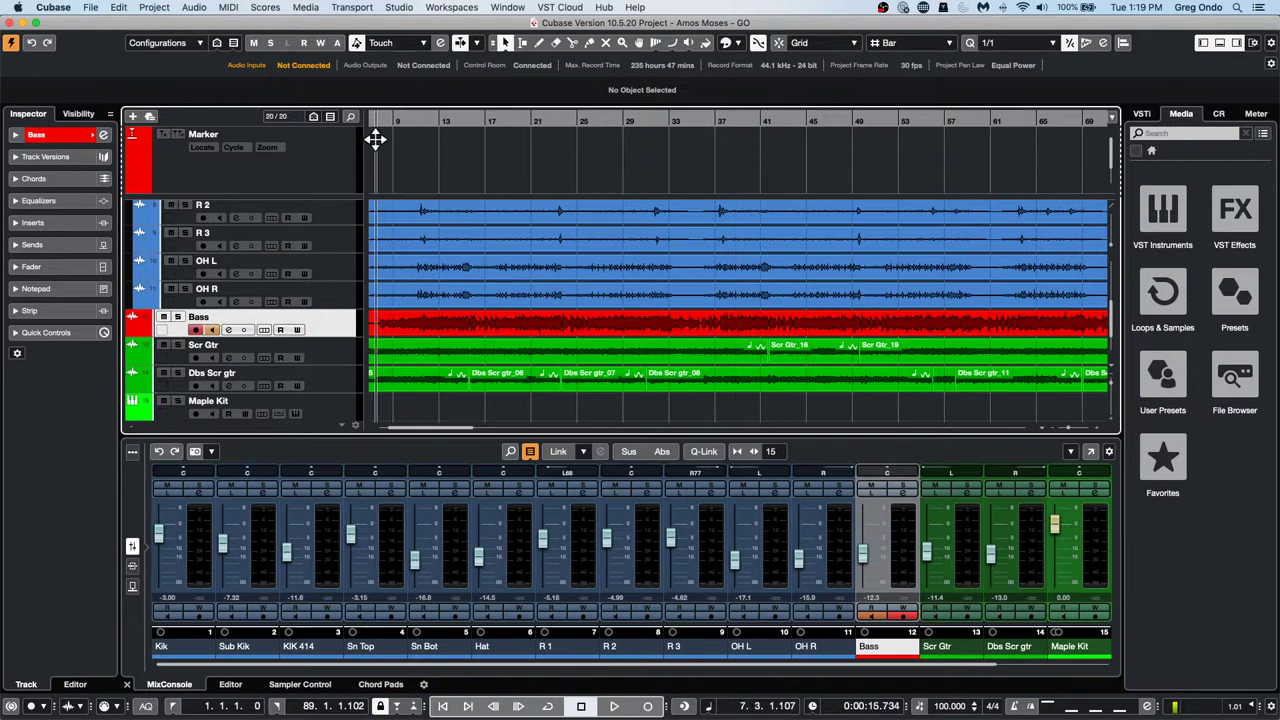
{"action": "key", "text": "space"}
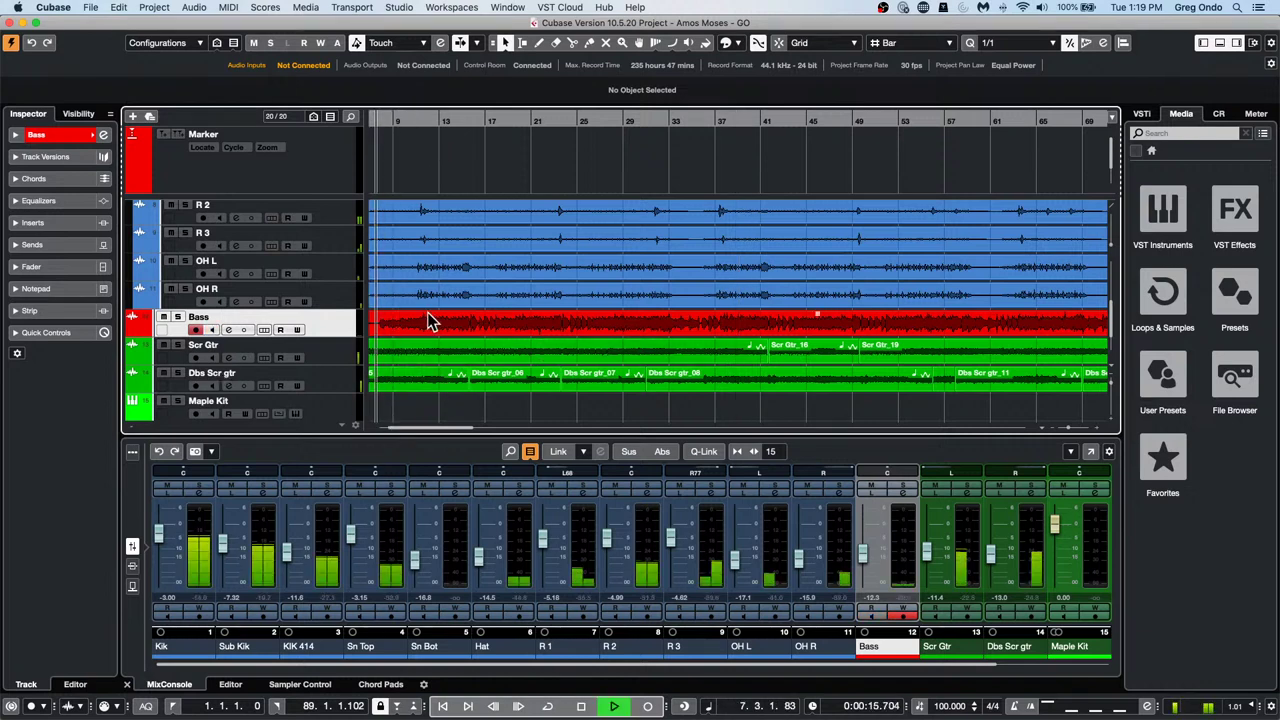
Open the Bass event in the docked Sample Editor and turn on Edit VariAudio
{"action": "left_click", "coordinate": [408, 323]}
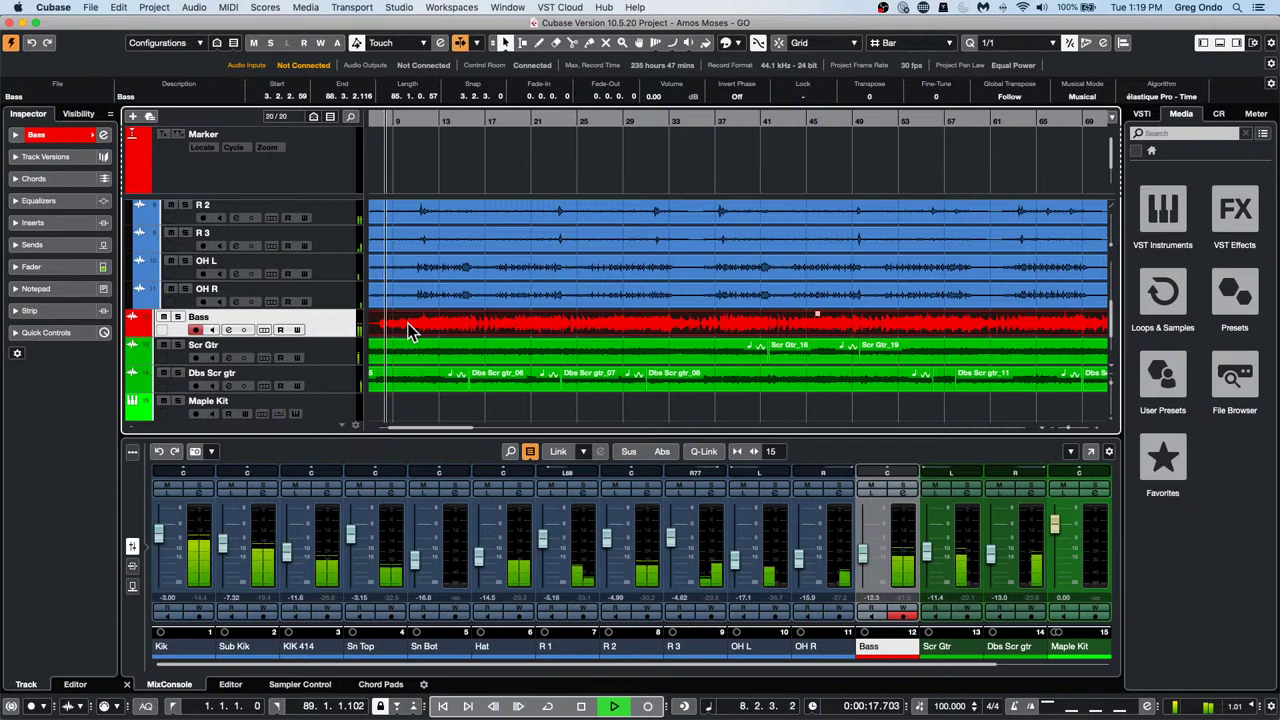
{"action": "double_click", "coordinate": [408, 330]}
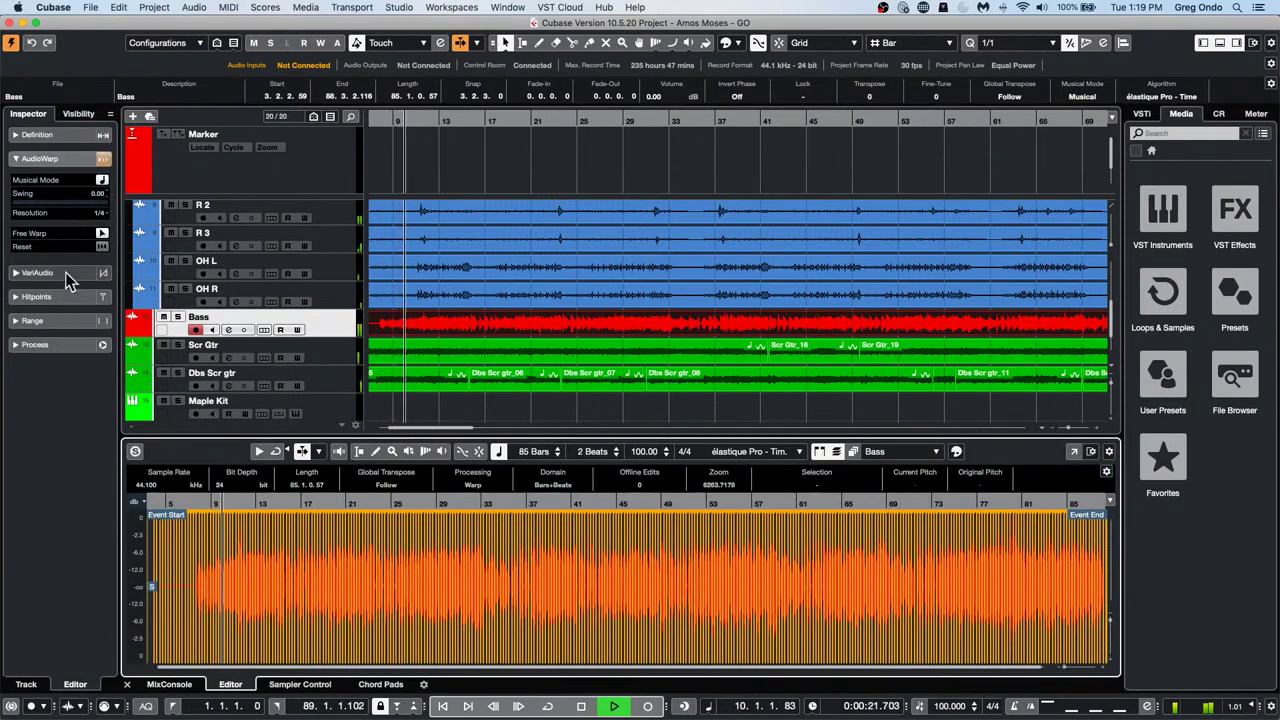
{"action": "left_click", "coordinate": [66, 273]}
{"action": "left_click", "coordinate": [101, 203]}
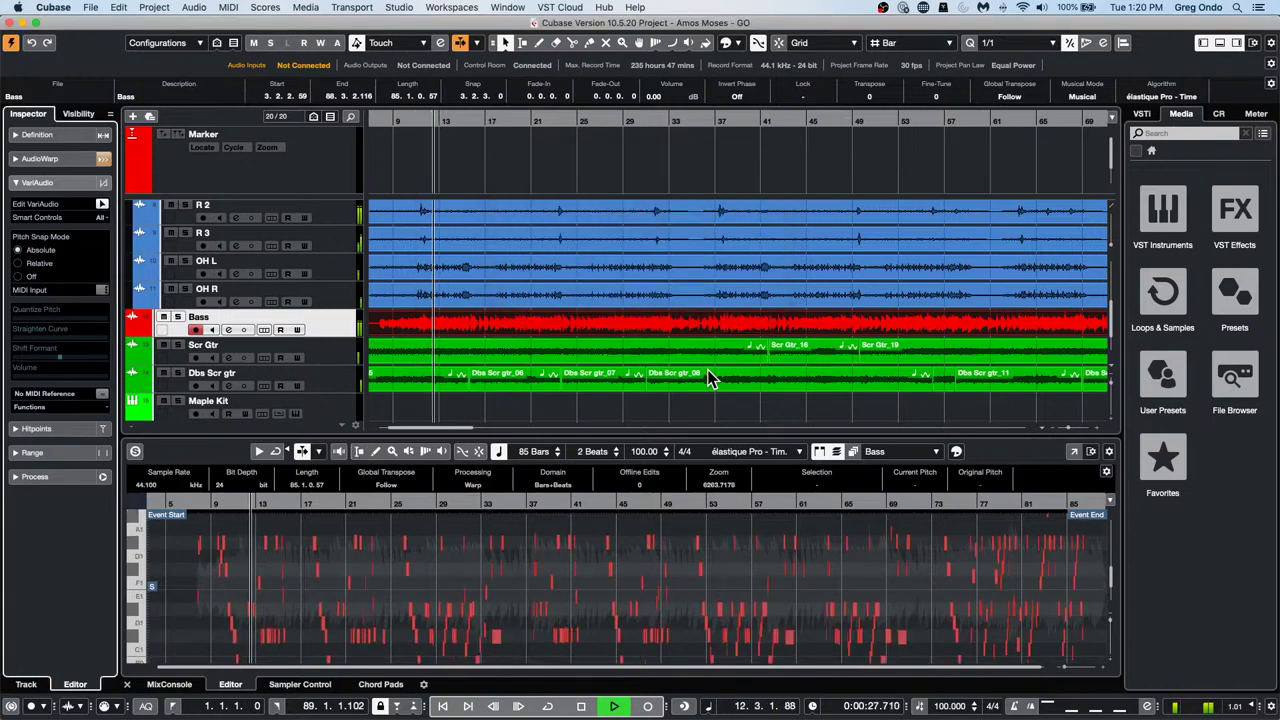
Zoom in on the Bass pitch segments from bar 9 onward, play the passage and examine its lower notes
{"action": "key", "text": "space"}
{"action": "left_click_drag", "start_coordinate": [217, 507], "coordinate": [253, 547]}
{"action": "key", "text": "space"}
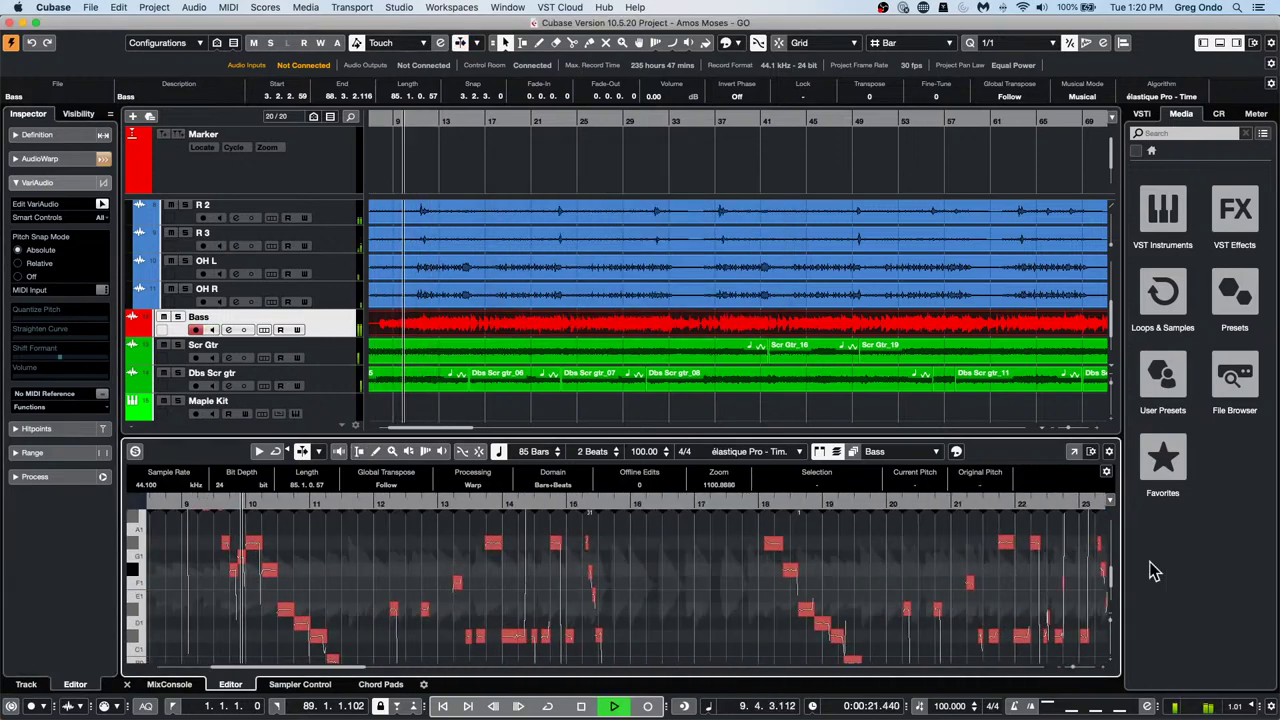
{"action": "scroll", "coordinate": [709, 603], "scroll_direction": "down", "scroll_amount": 2}
{"action": "scroll", "coordinate": [707, 603], "scroll_direction": "down", "scroll_amount": 4}
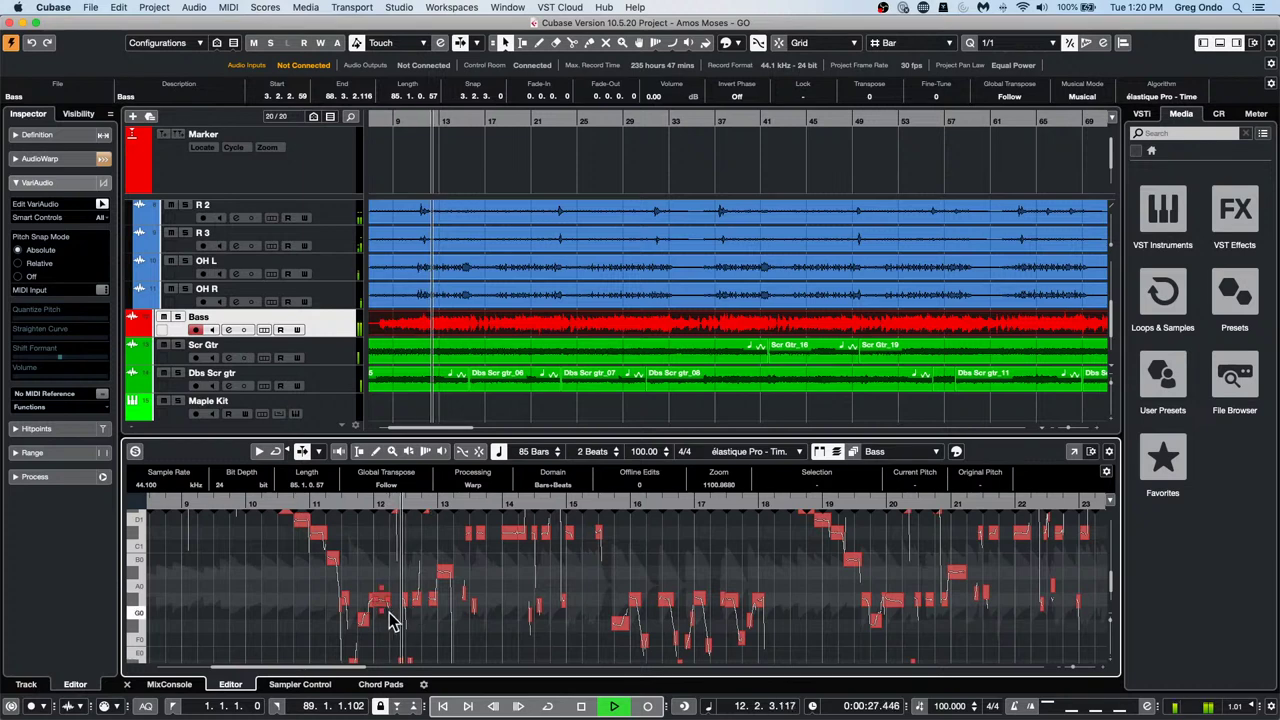
{"action": "key", "text": "space"}
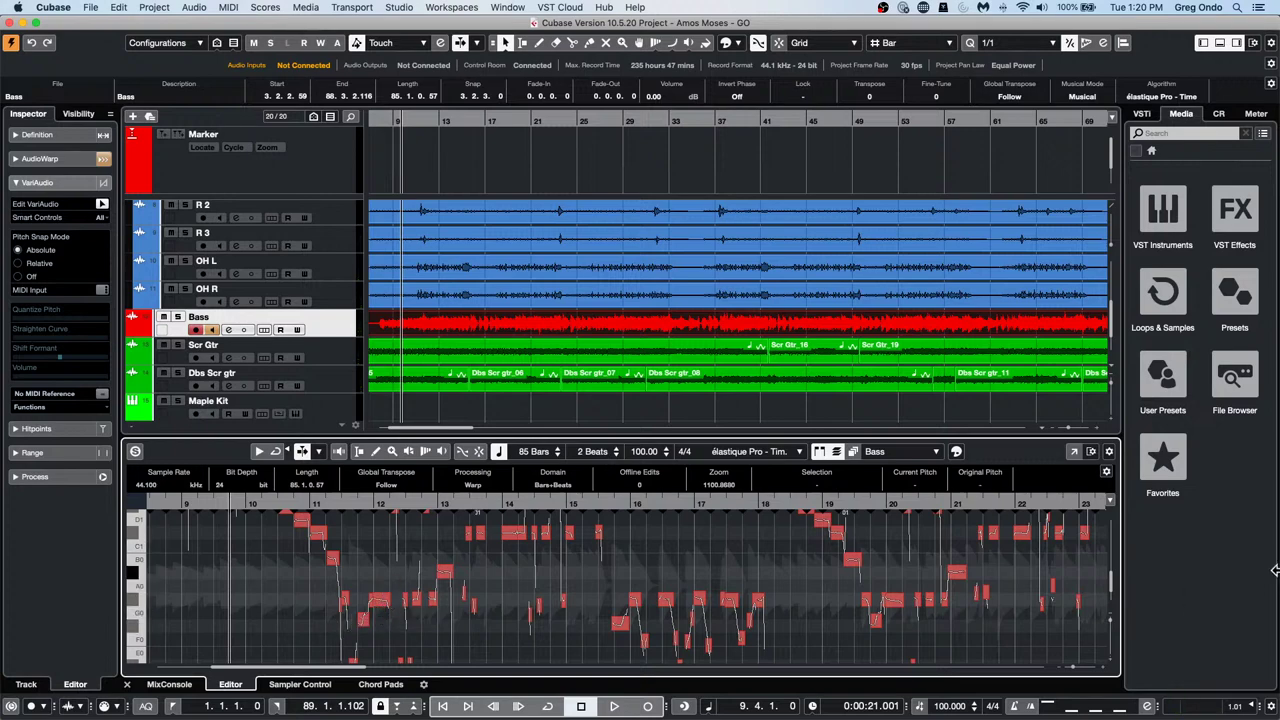
Open the Bass event in a separate Sample Editor window with Edit VariAudio on and play the zoomed-in phrase around bars 11 to 12
{"action": "left_click", "coordinate": [1070, 452]}
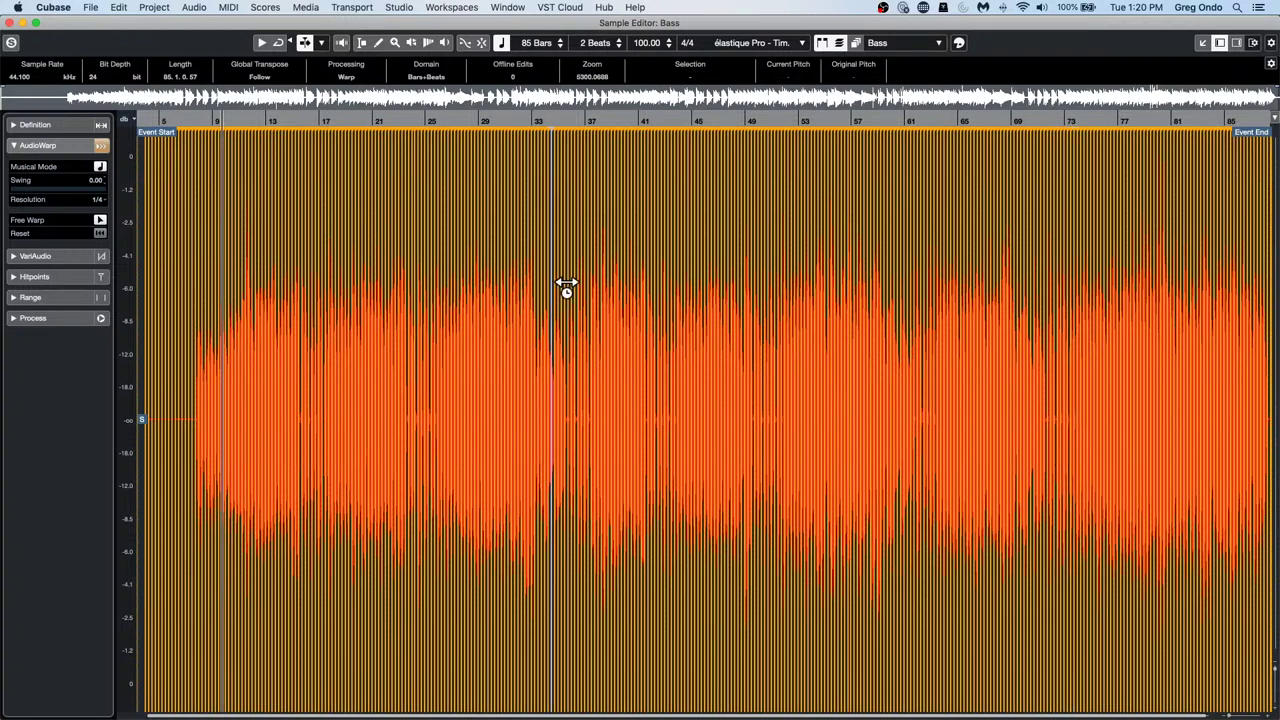
{"action": "left_click", "coordinate": [58, 257]}
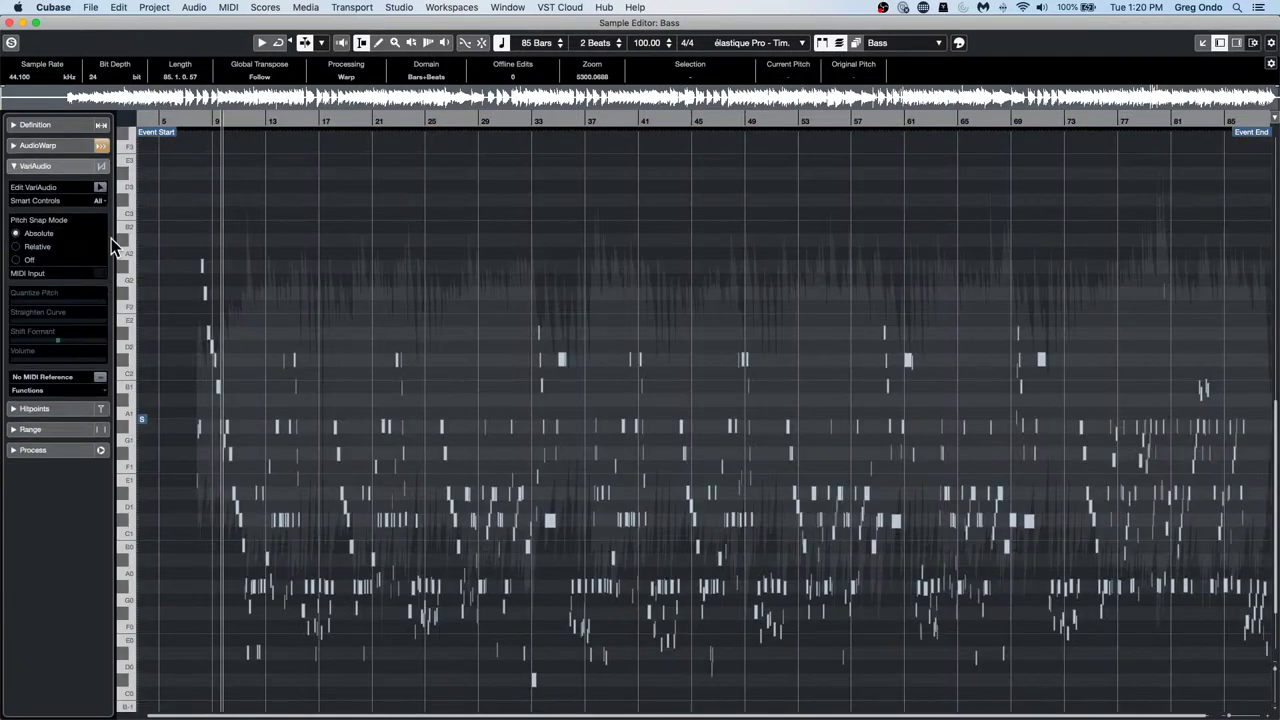
{"action": "left_click", "coordinate": [100, 188]}
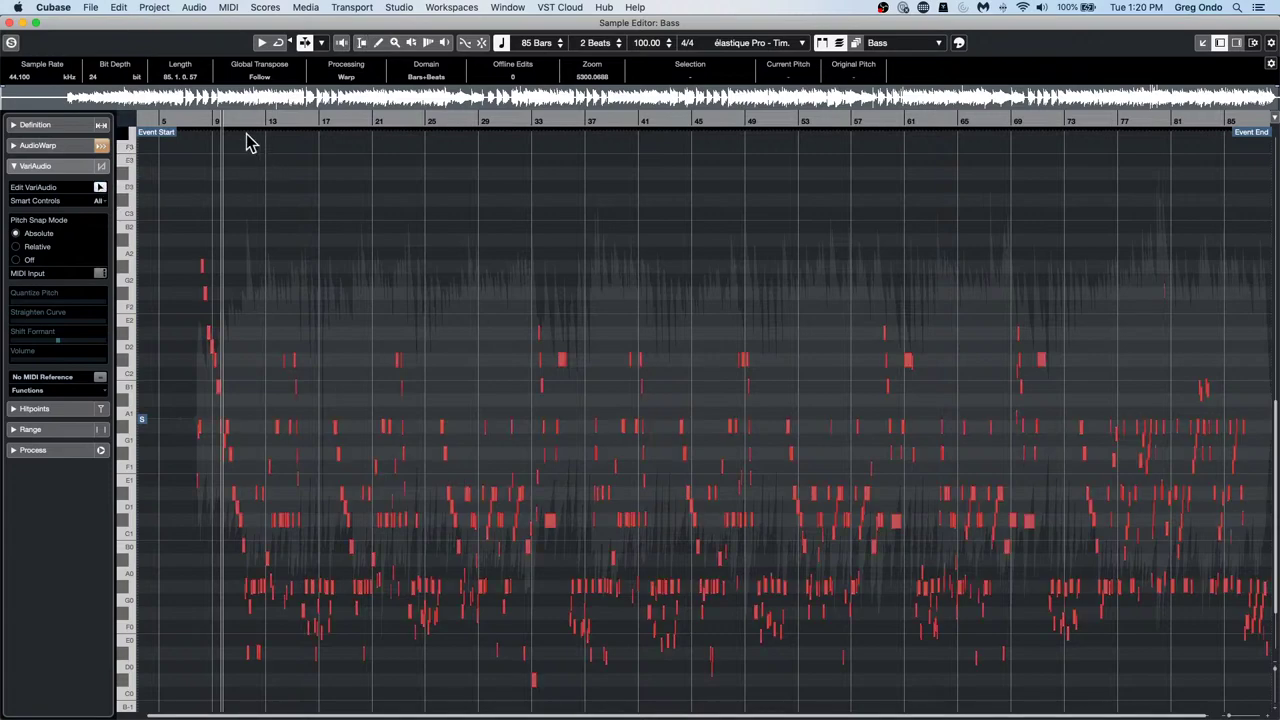
{"action": "left_click_drag", "start_coordinate": [240, 123], "coordinate": [243, 153]}
{"action": "key", "text": "space"}
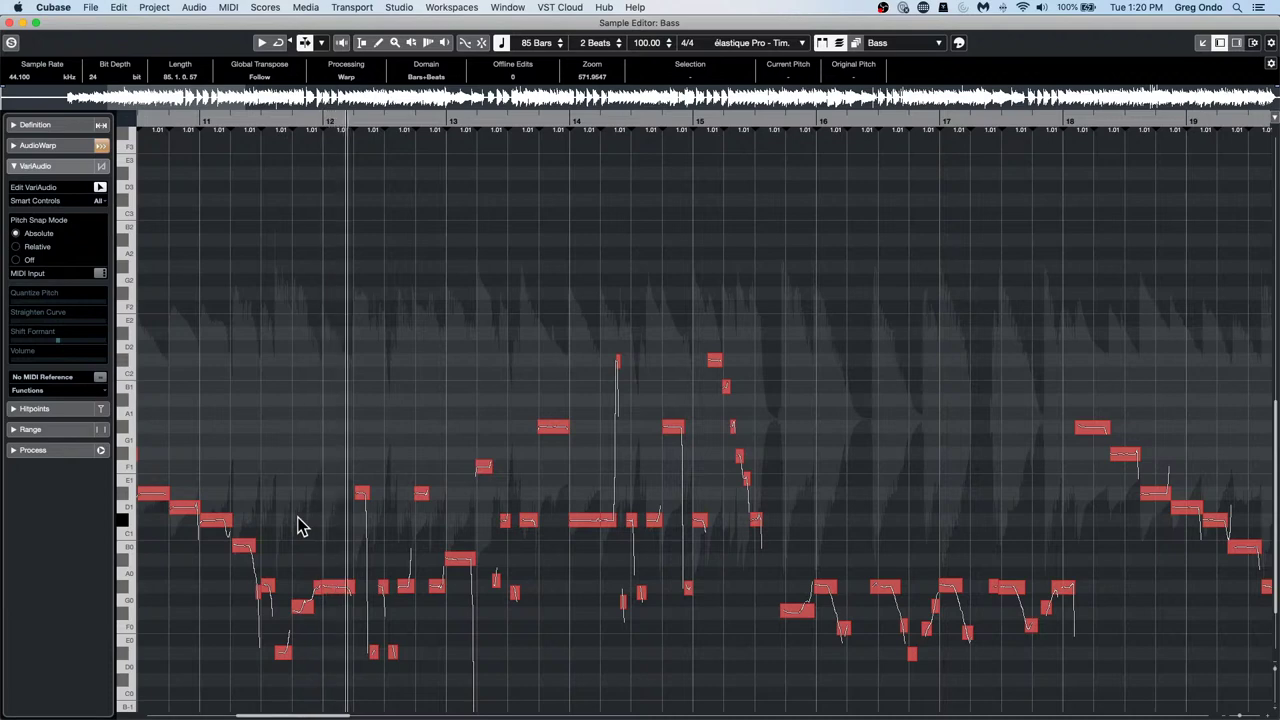
Stop playback, zoom in on the Bass pitch segment at bar 12 to examine its curve, and close the separate Sample Editor window
{"action": "key", "text": "space"}
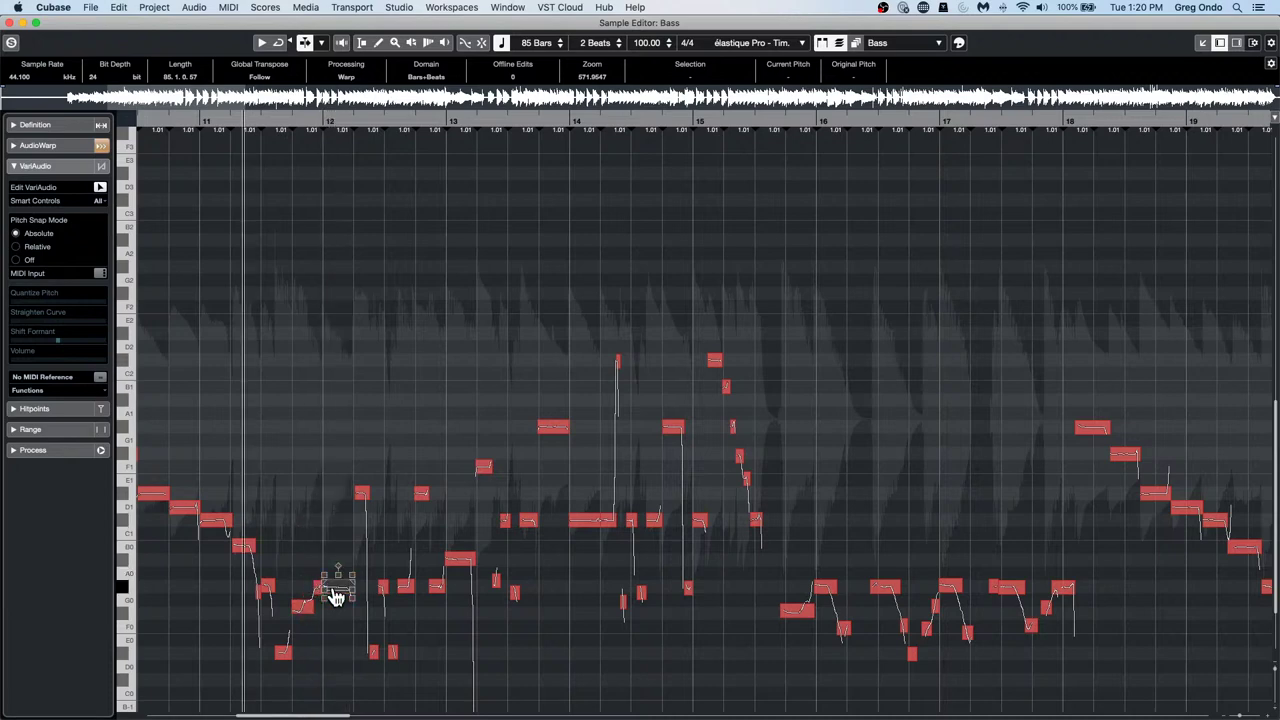
{"action": "left_click", "coordinate": [336, 597]}
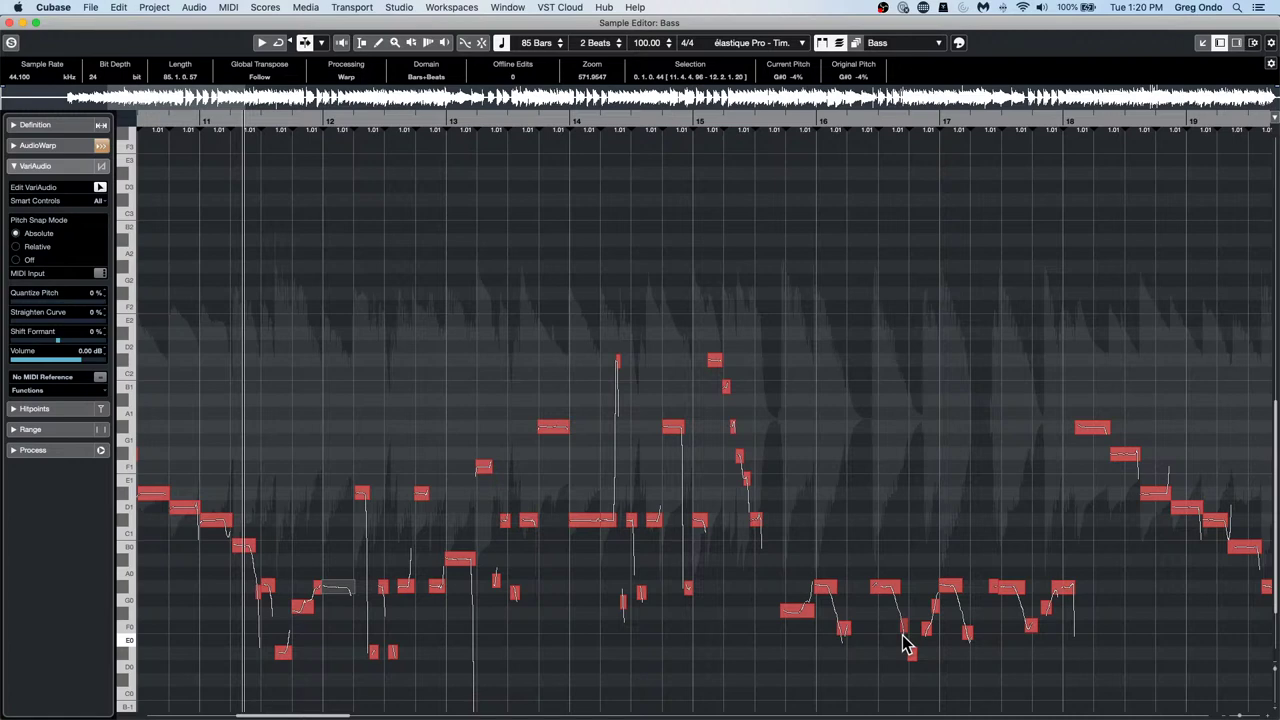
{"action": "scroll", "coordinate": [905, 645], "scroll_direction": "up", "scroll_amount": 5}
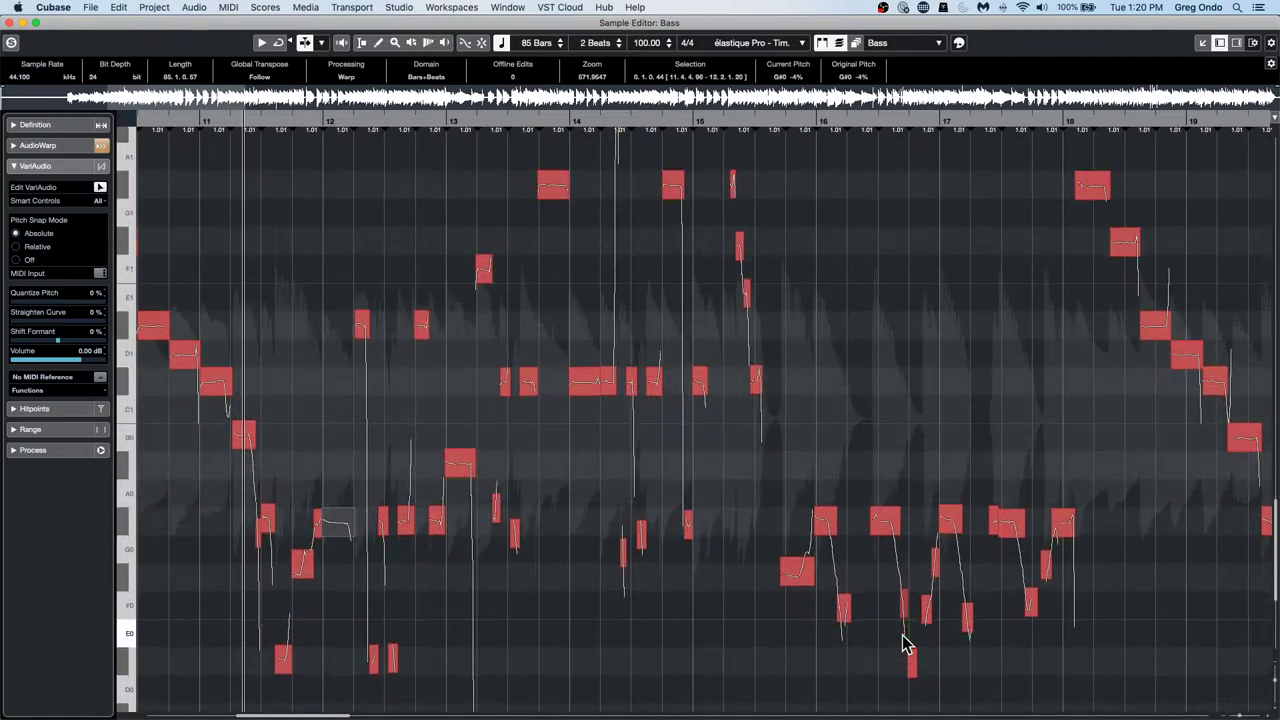
{"action": "key", "text": "h"}
{"action": "key", "text": "h"}
{"action": "key", "text": "h"}
{"action": "key", "text": "h"}
{"action": "key", "text": "h"}
{"action": "key", "text": "h"}
{"action": "key", "text": "h"}
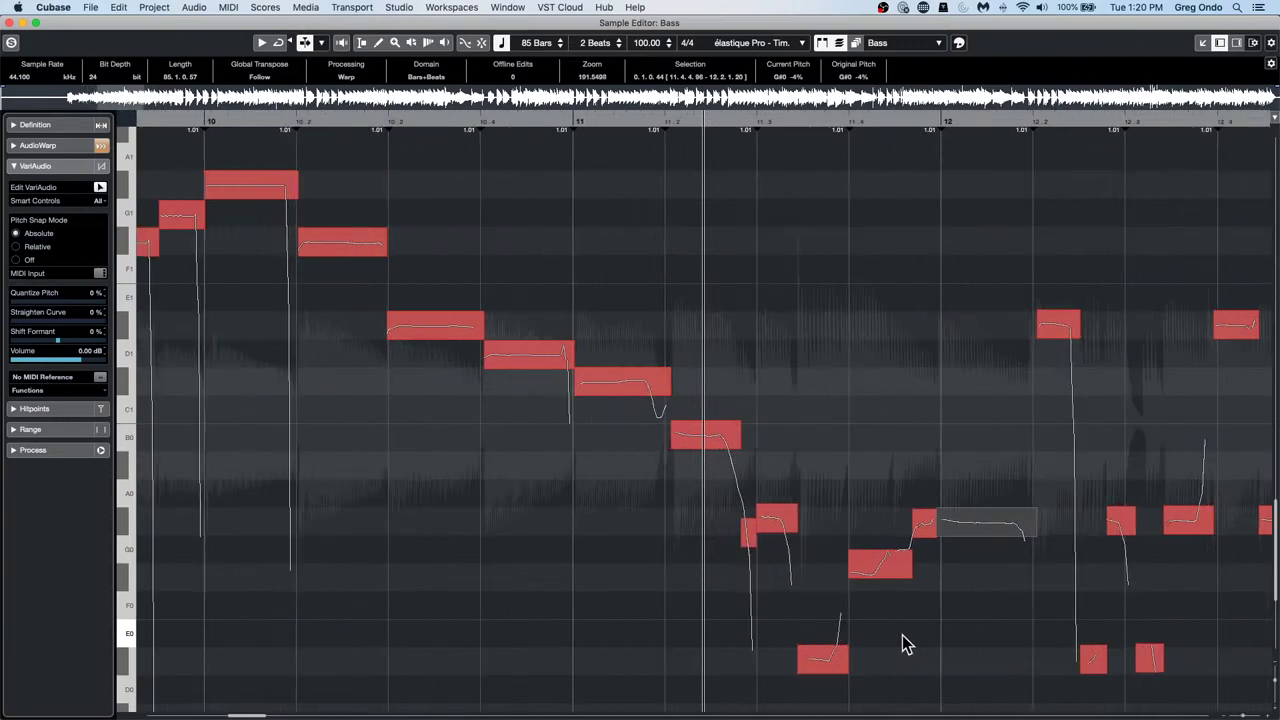
{"action": "mouse_move", "coordinate": [1014, 528]}
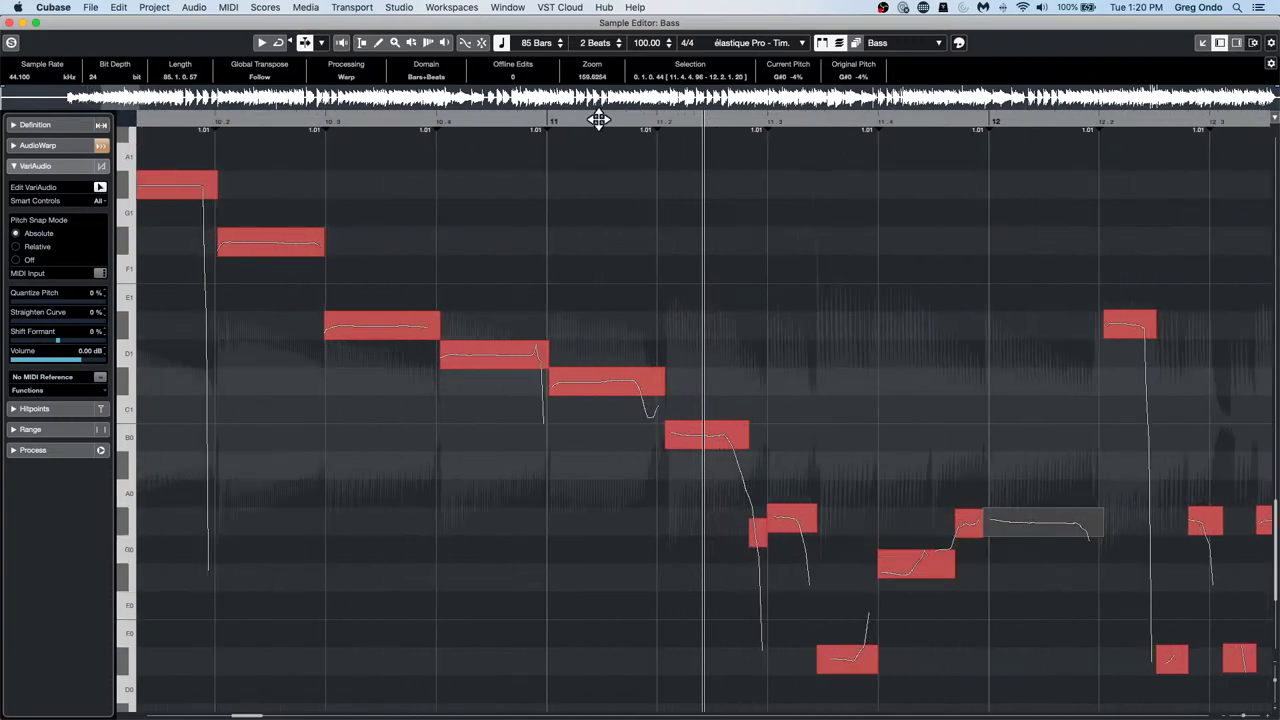
{"action": "left_click", "coordinate": [8, 23]}
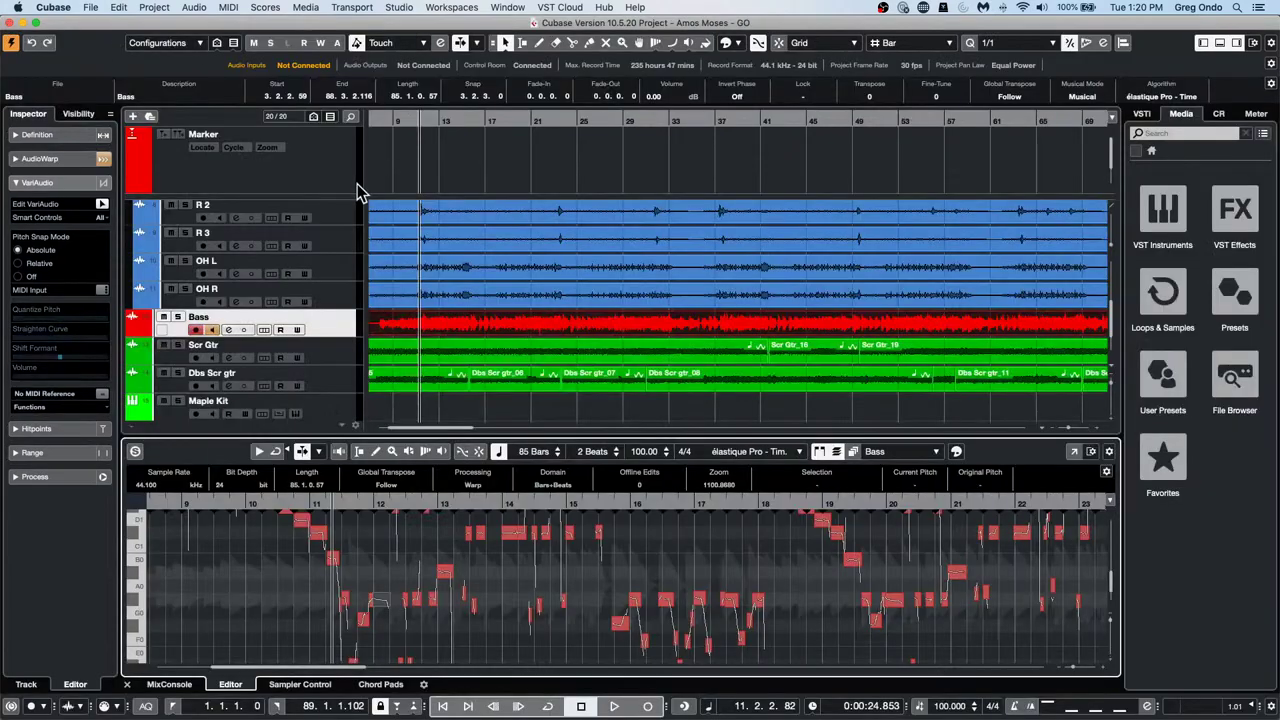
Open the Kik event in the docked Sample Editor and turn on Edit VariAudio to analyze its pitch
{"action": "scroll", "coordinate": [549, 304], "scroll_direction": "up", "scroll_amount": 8}
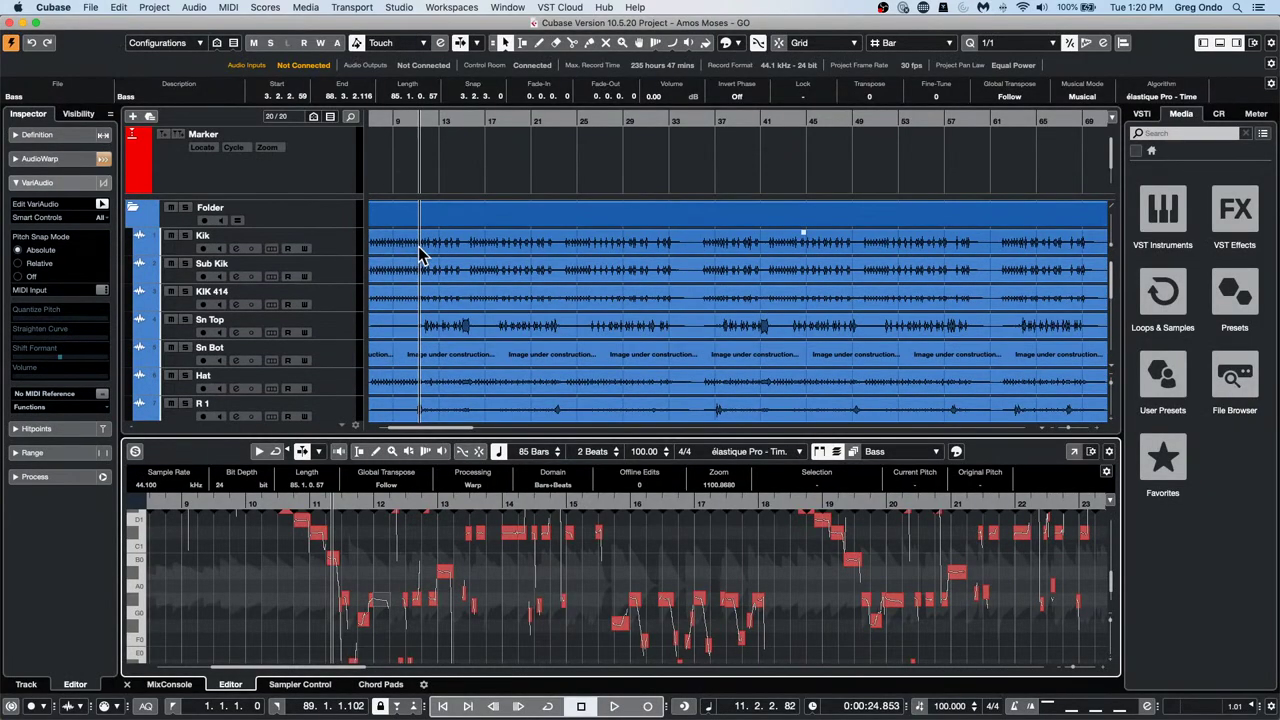
{"action": "left_click", "coordinate": [419, 248]}
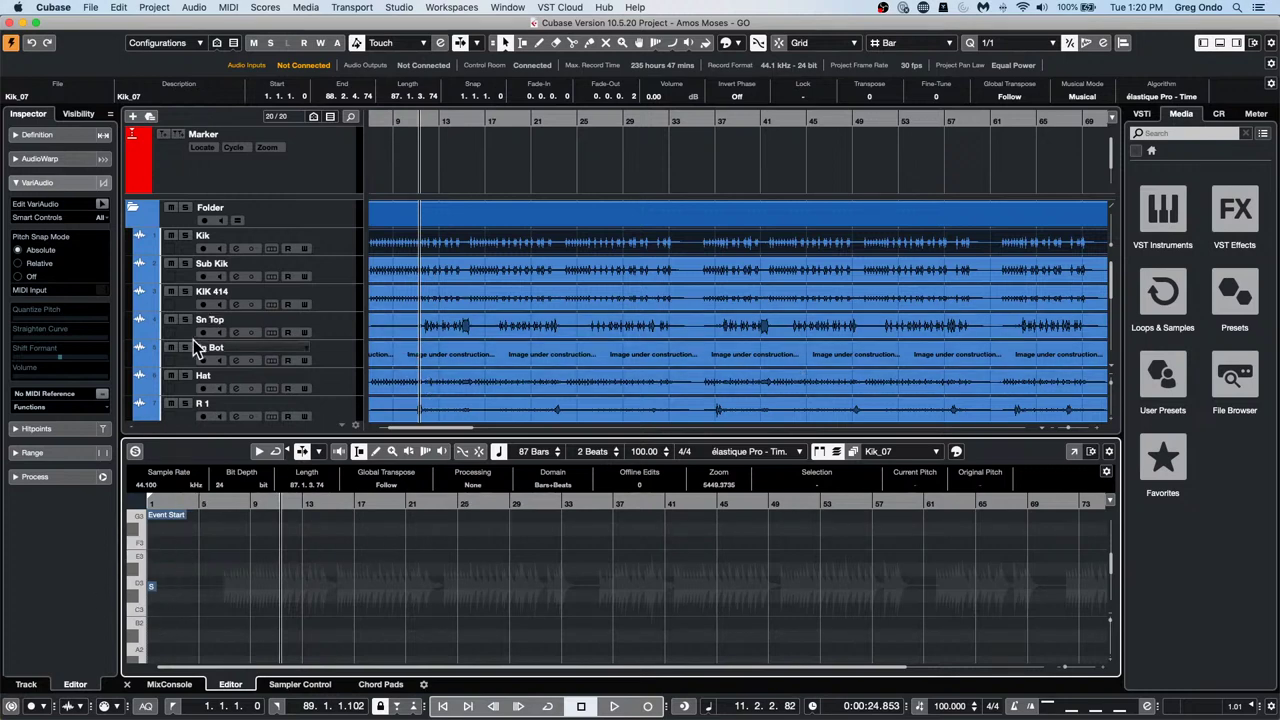
{"action": "left_click", "coordinate": [101, 204]}
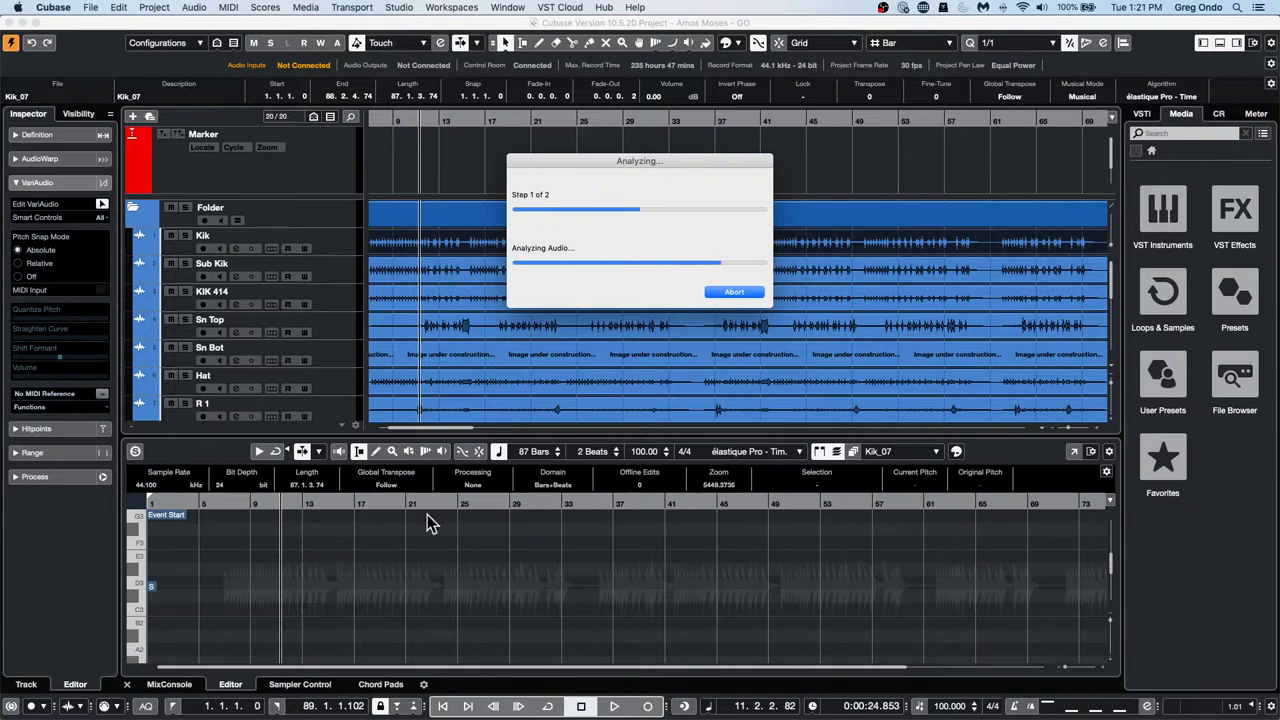
{"action": "scroll", "coordinate": [408, 565], "scroll_direction": "down", "scroll_amount": 8}
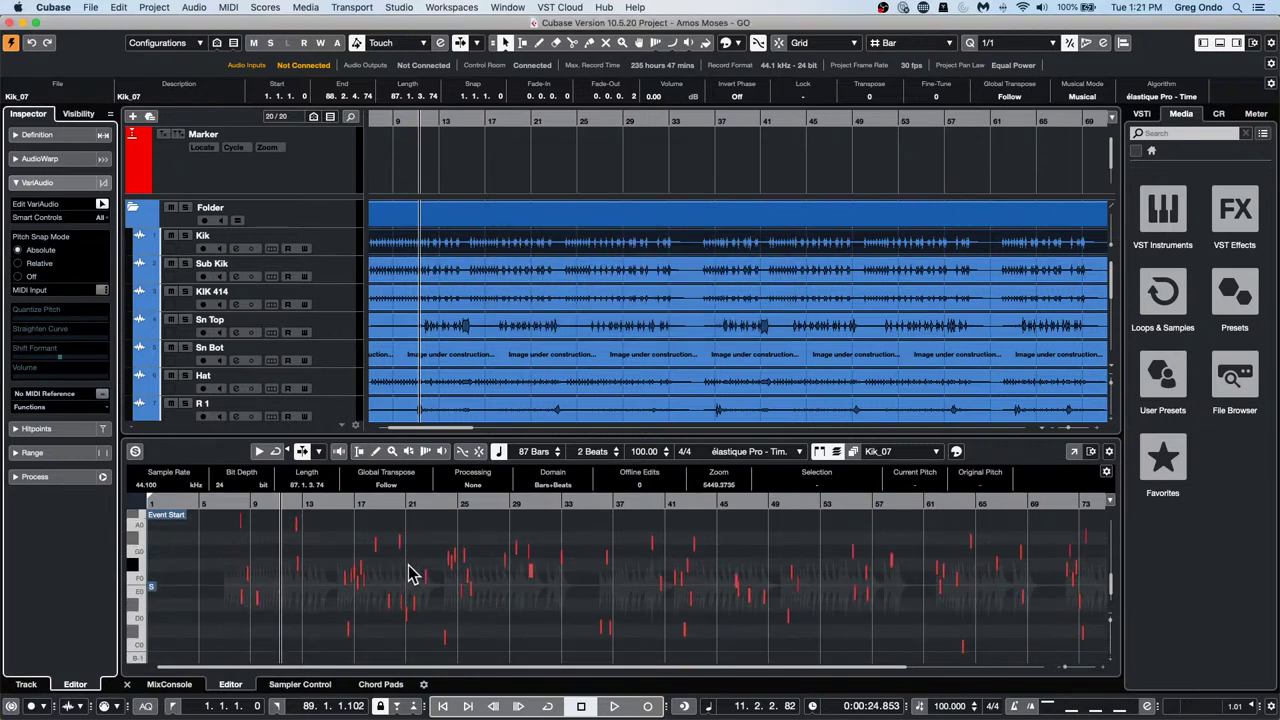
{"action": "scroll", "coordinate": [408, 571], "scroll_direction": "up", "scroll_amount": 3}
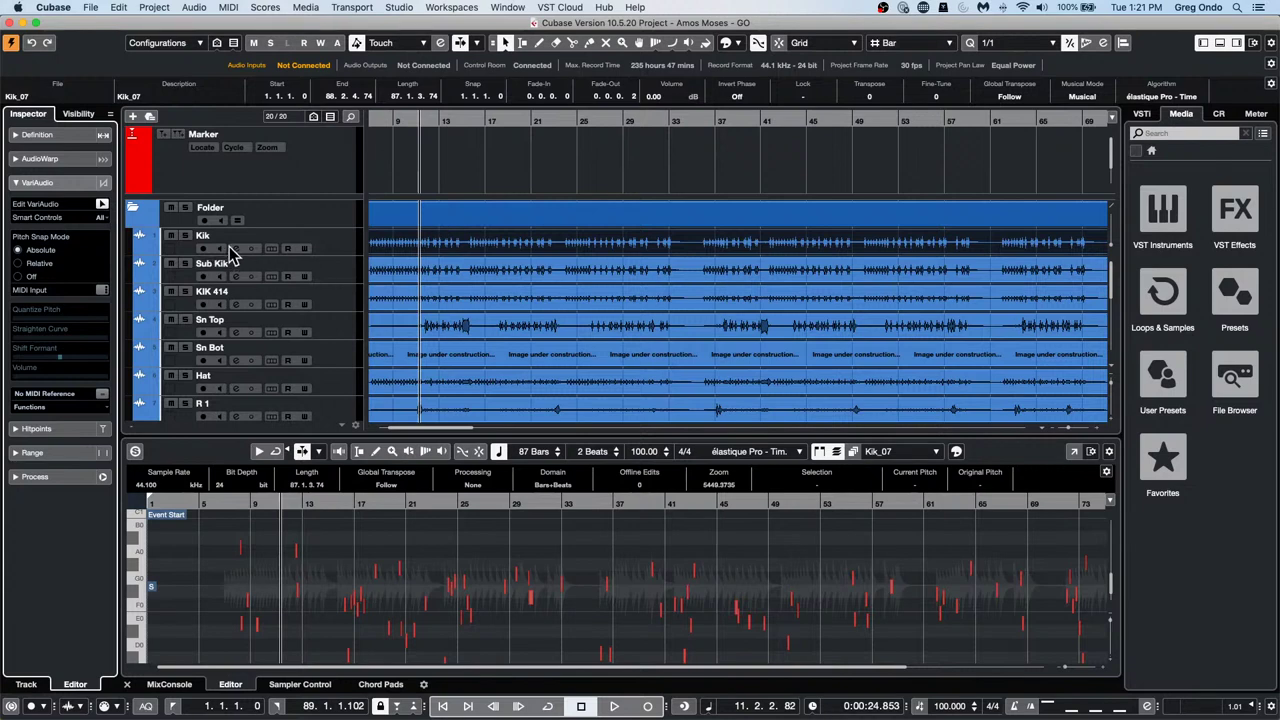
Select the Kik track and play from about bar 11 with Solo Editor turned on for the Kik event
{"action": "left_click", "coordinate": [350, 247]}
{"action": "left_click", "coordinate": [402, 120]}
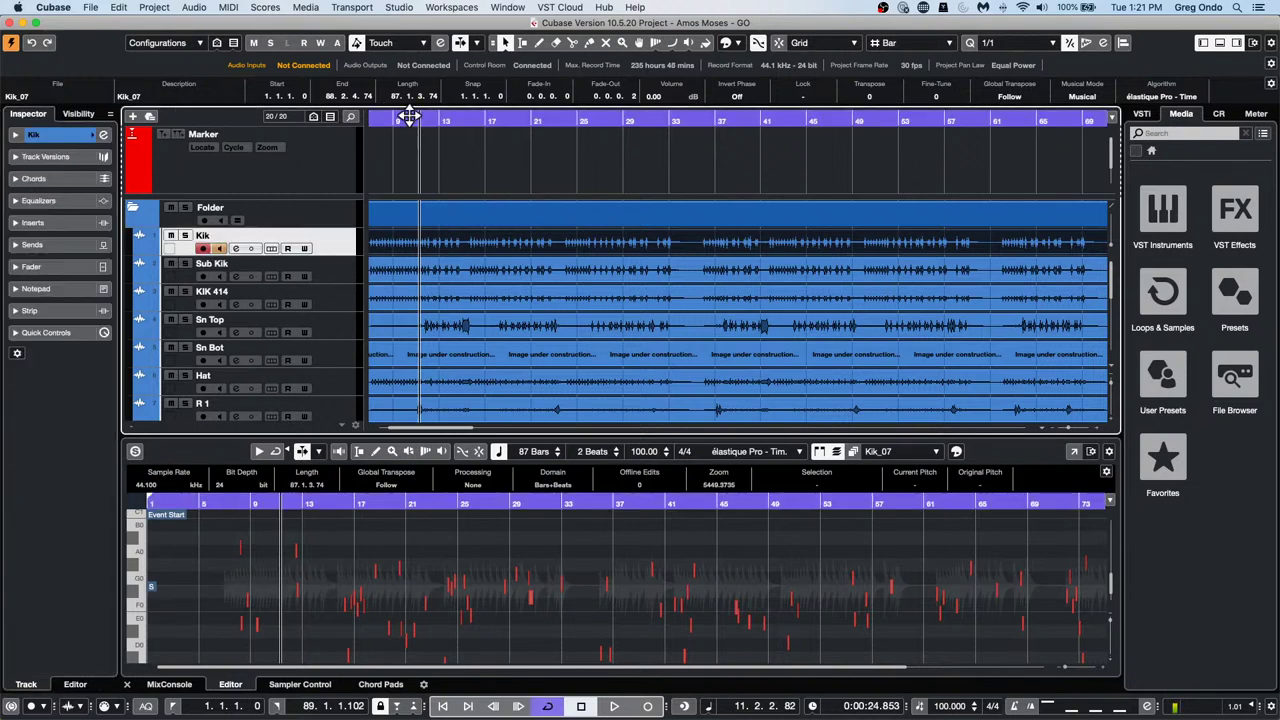
{"action": "key", "text": "space"}
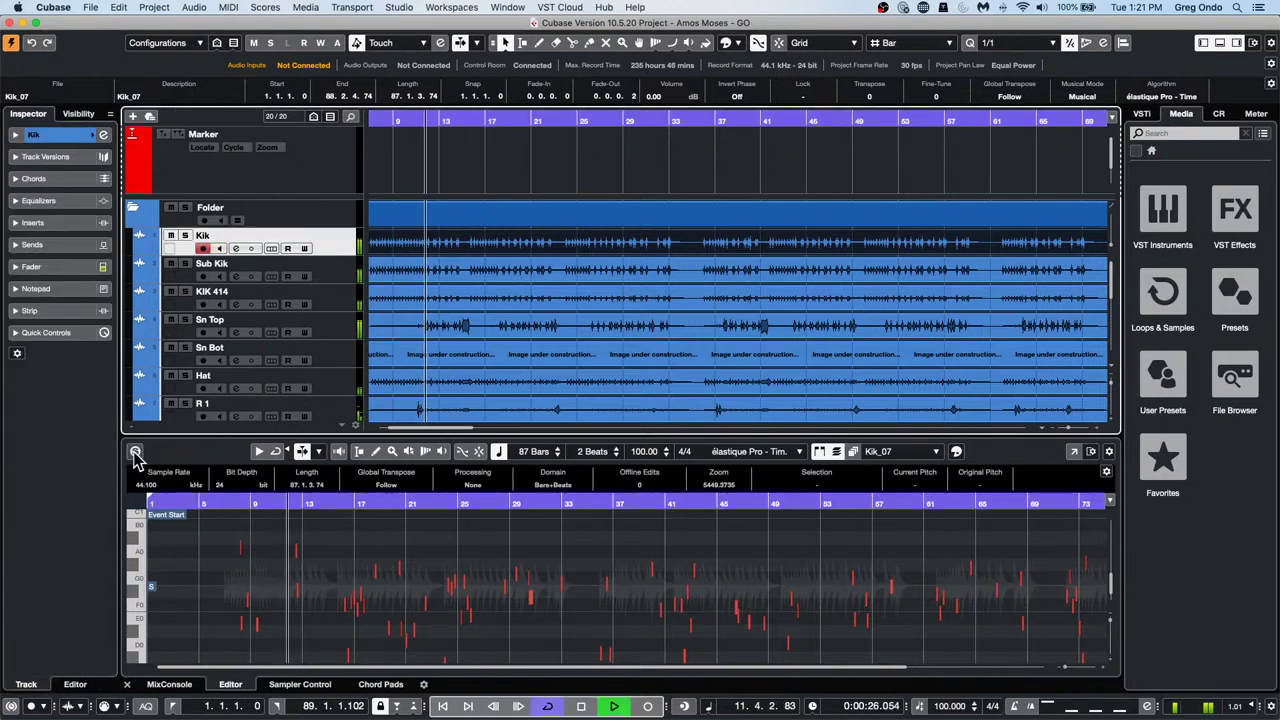
{"action": "left_click", "coordinate": [315, 475]}
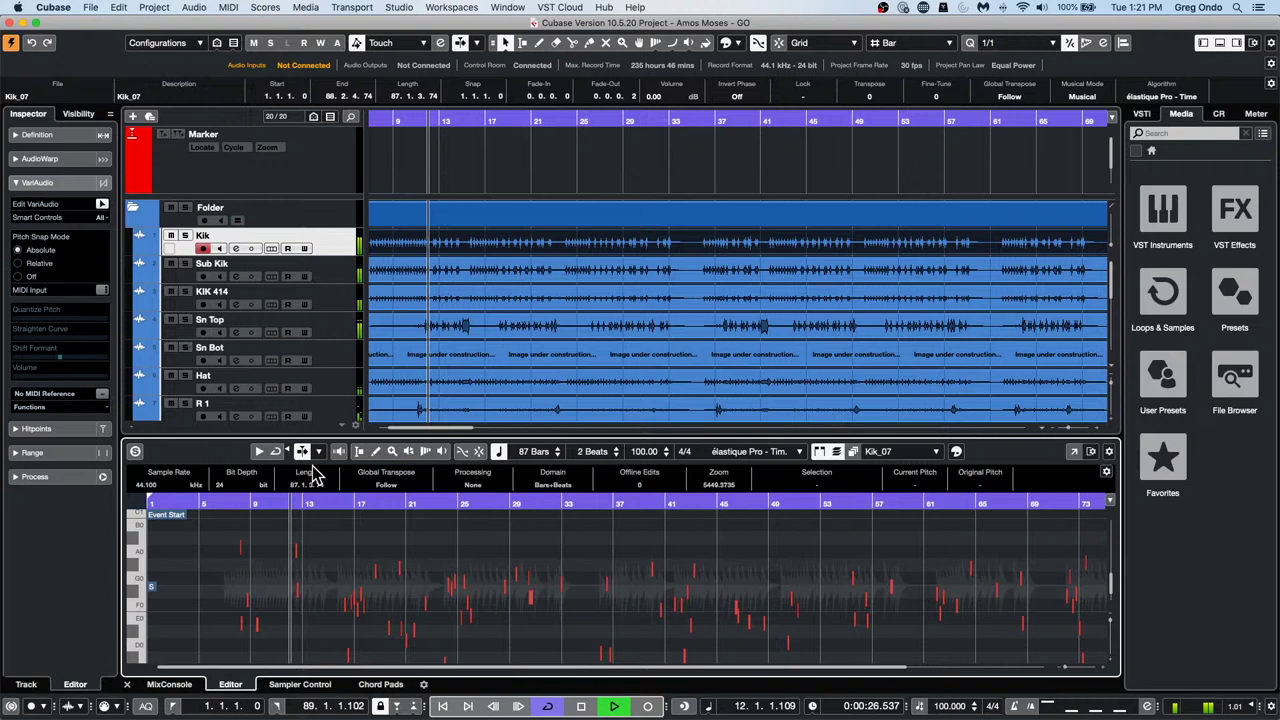
{"action": "left_click", "coordinate": [136, 452]}
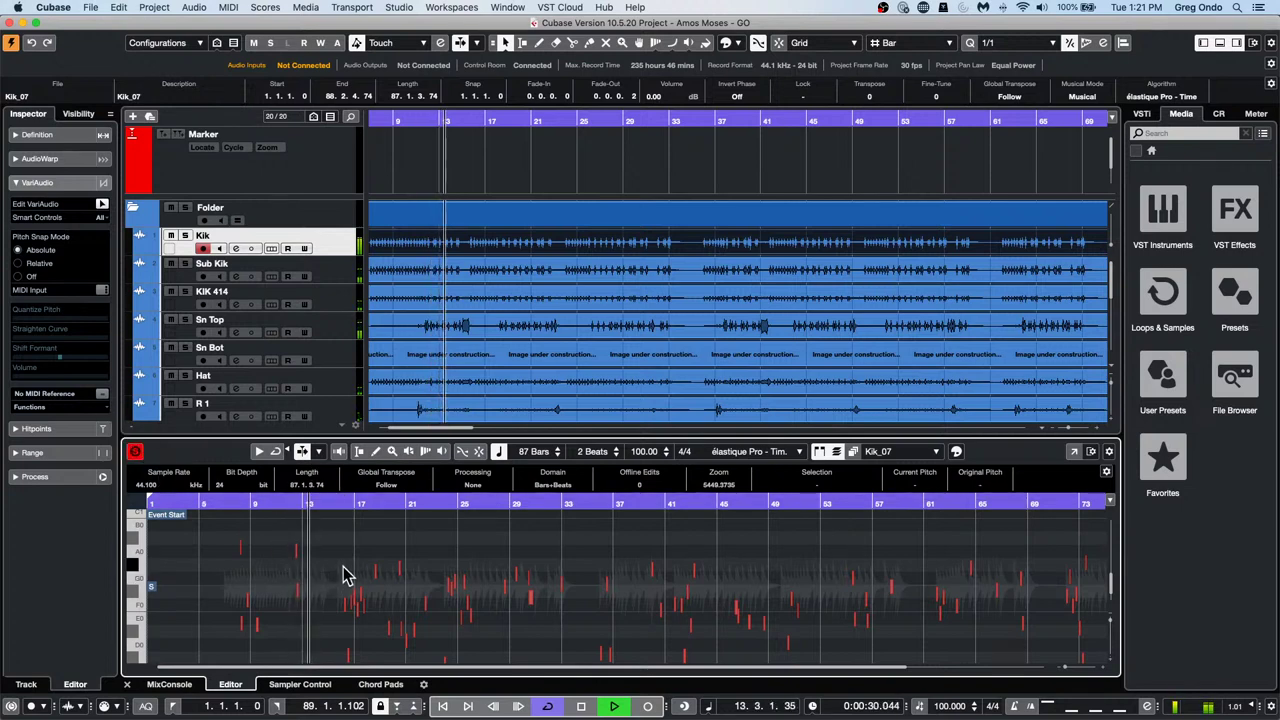
{"action": "key", "text": "space"}
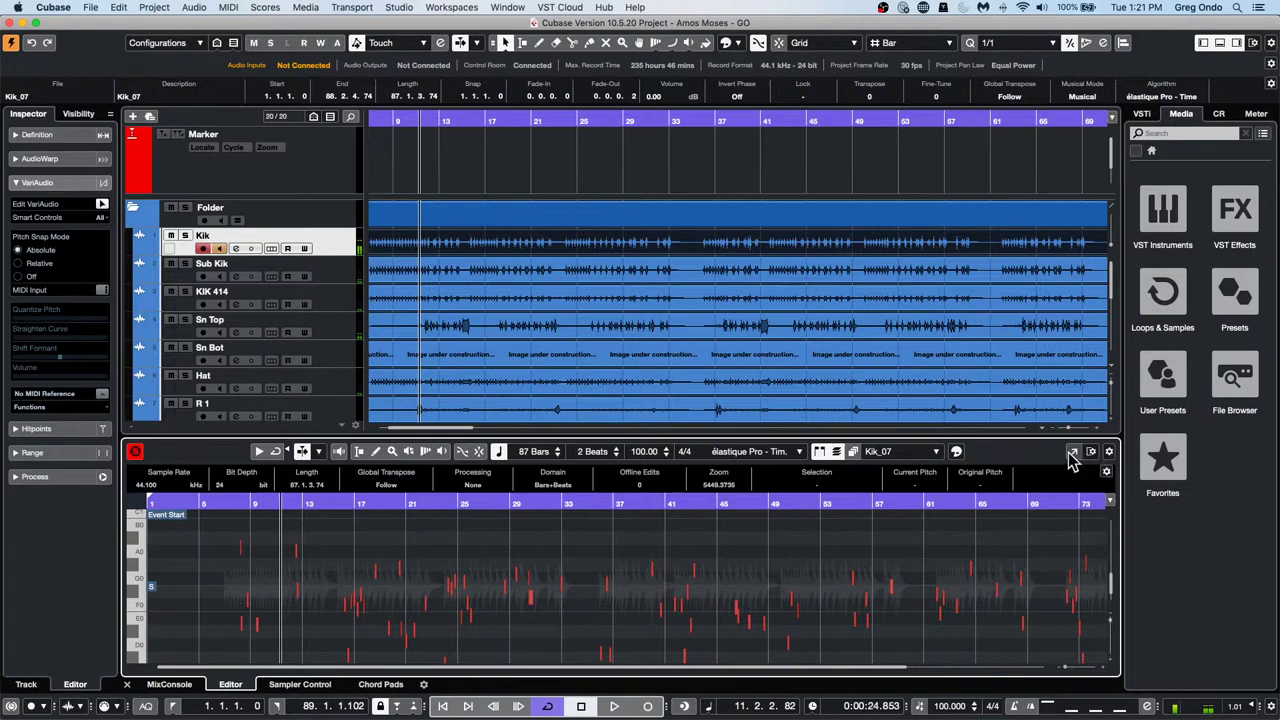
Examine the Kik pitch segments around bars 12 to 17 in a separate Sample Editor window during playback, closing it and stopping when done
{"action": "left_click", "coordinate": [1074, 451]}
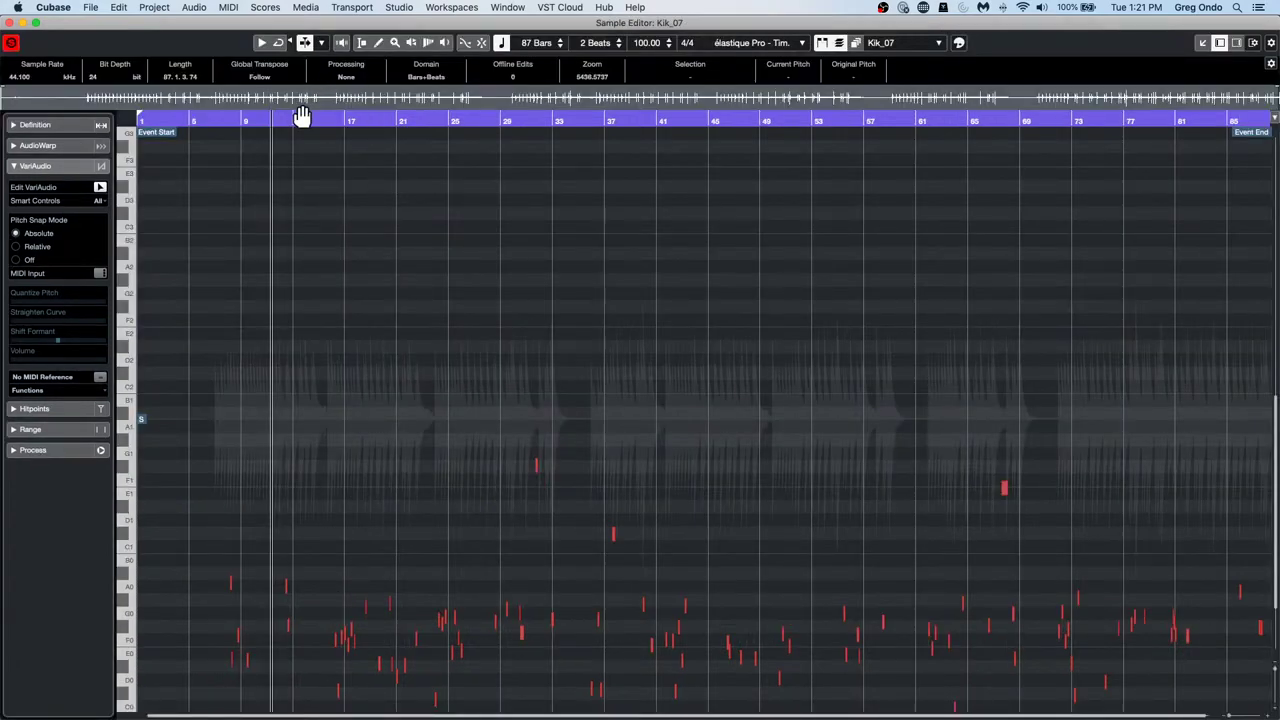
{"action": "left_click_drag", "start_coordinate": [303, 121], "coordinate": [297, 200]}
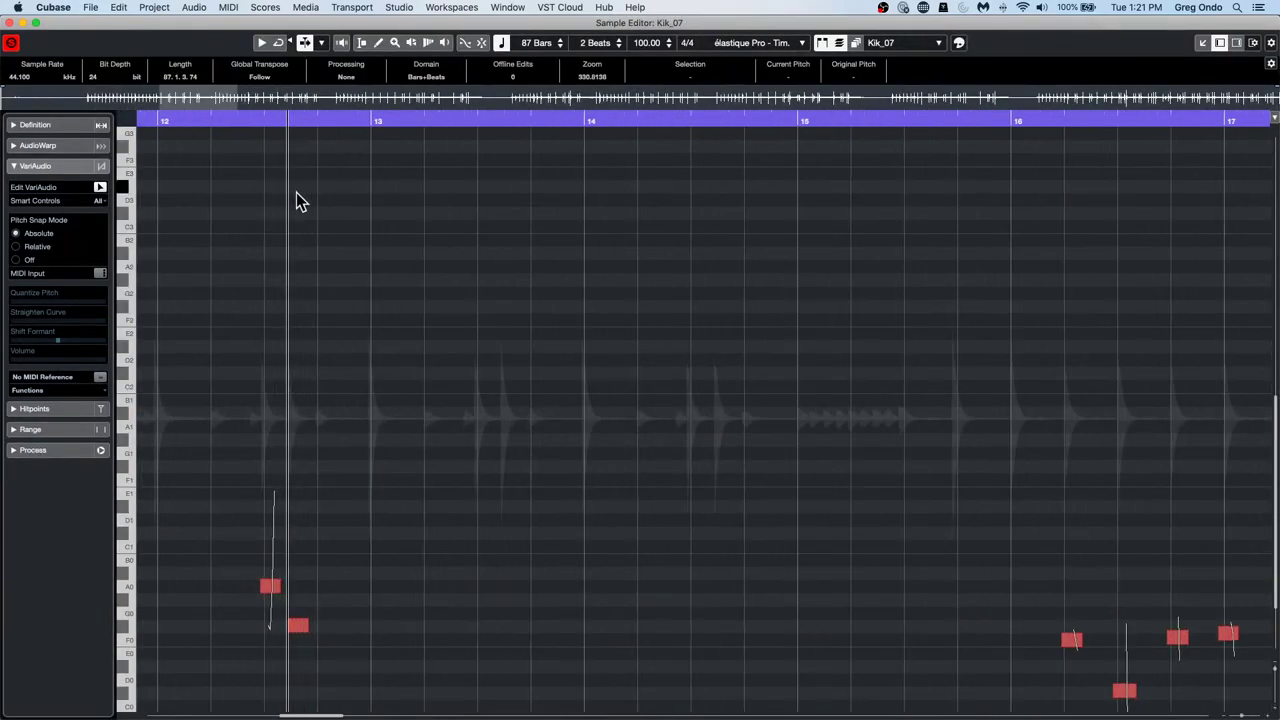
{"action": "scroll", "coordinate": [567, 298], "scroll_direction": "down", "scroll_amount": 3}
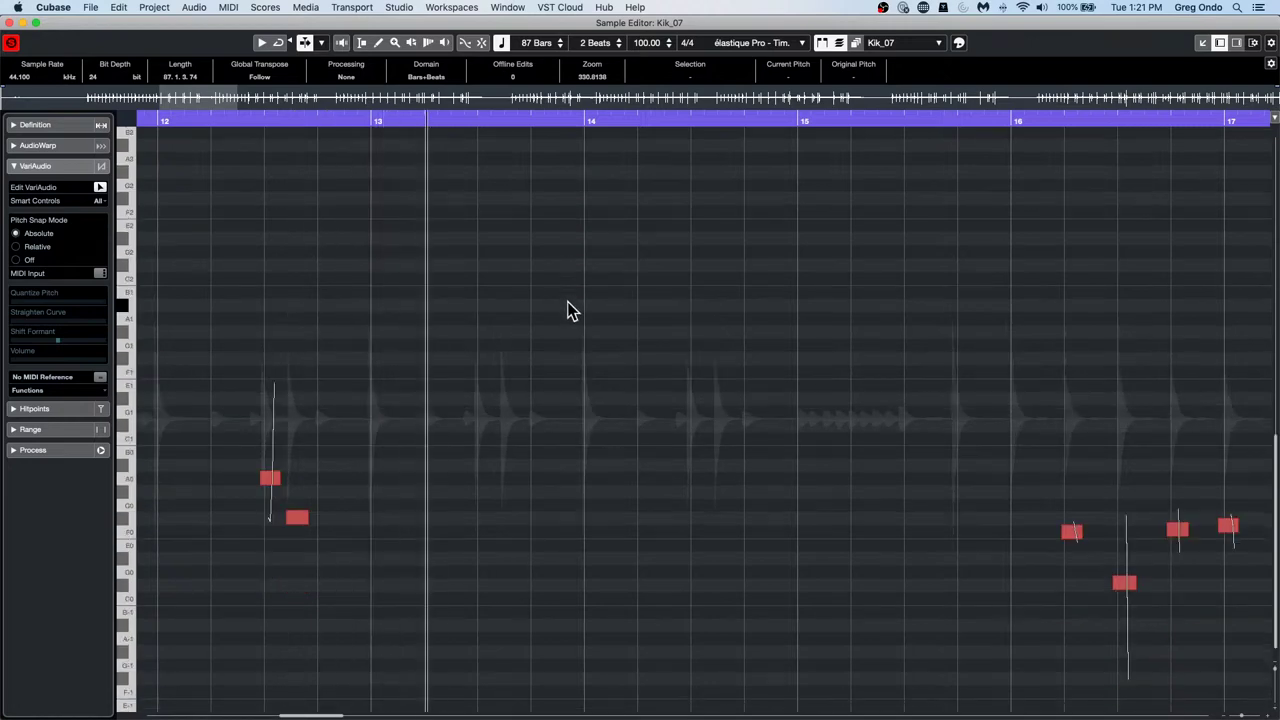
{"action": "scroll", "coordinate": [567, 303], "scroll_direction": "up", "scroll_amount": 15}
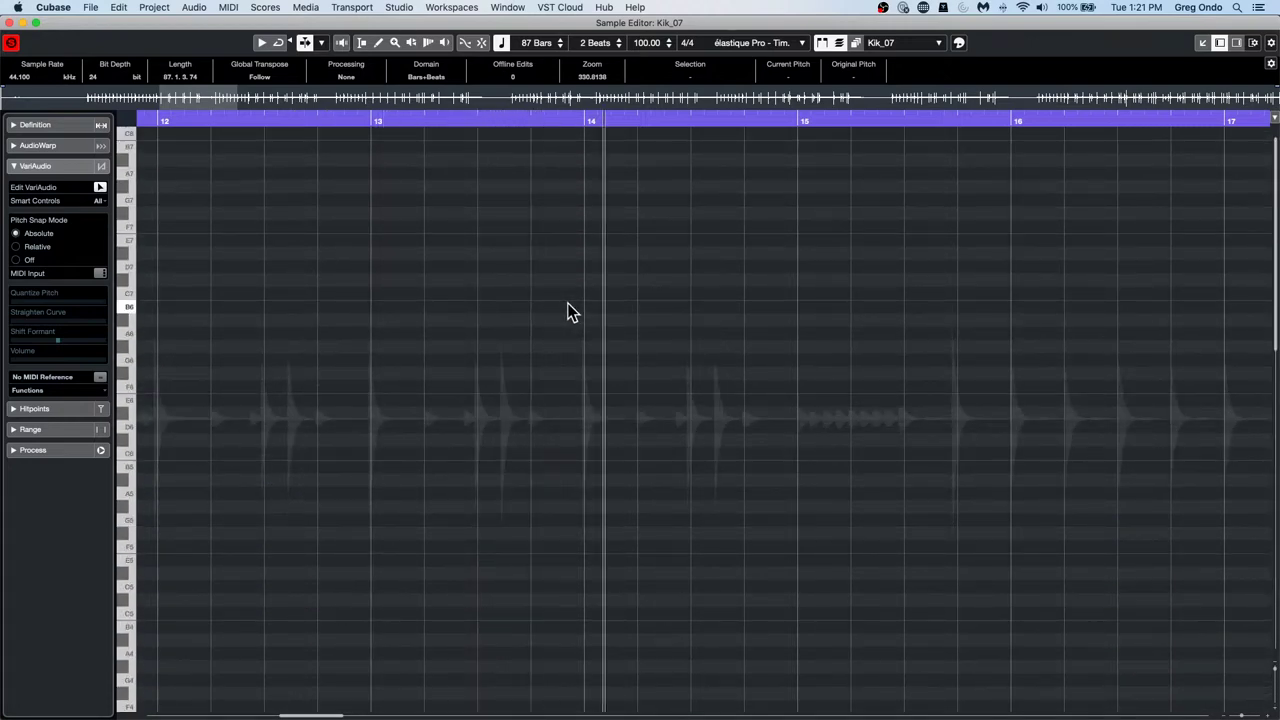
{"action": "left_click", "coordinate": [9, 22]}
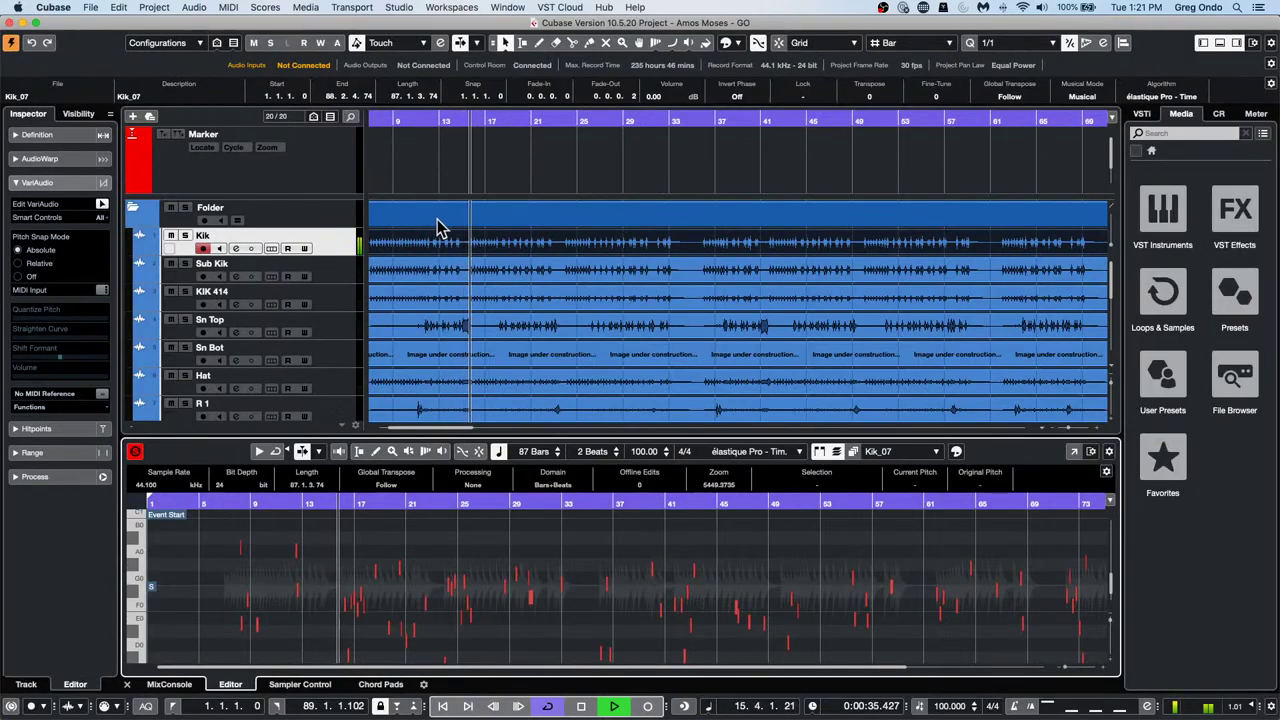
{"action": "key", "text": "space"}
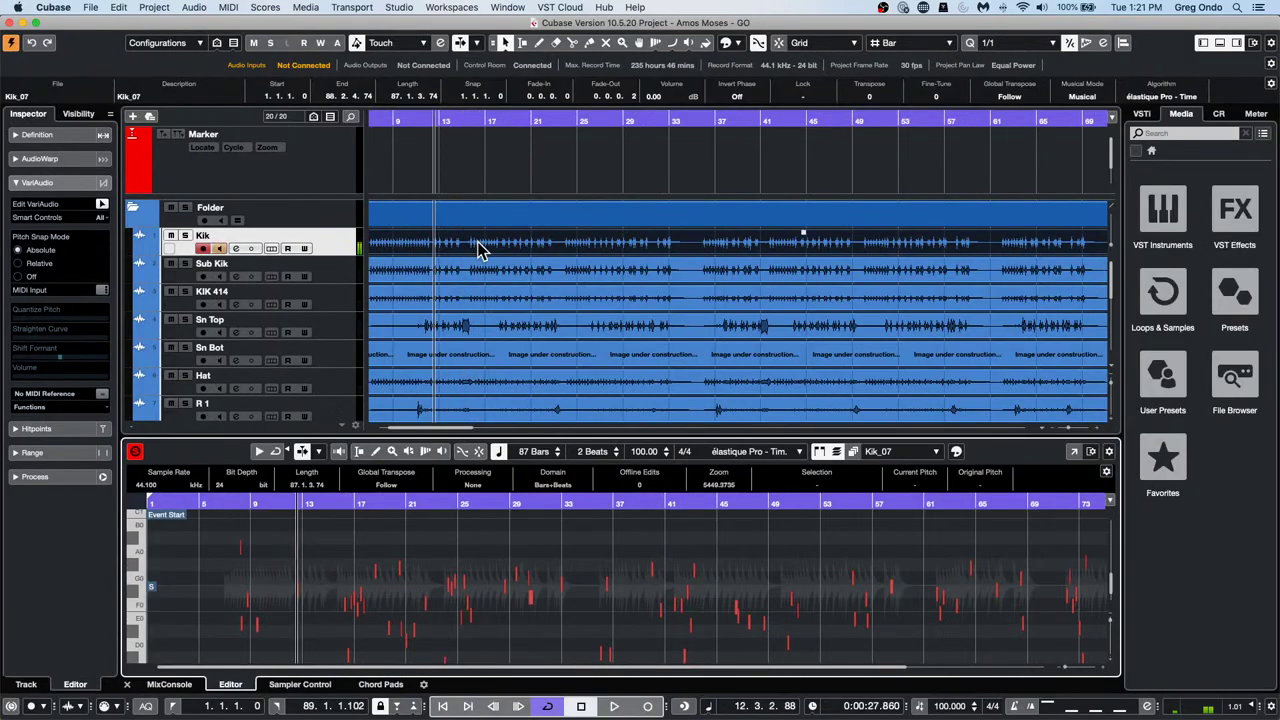
Move the project cursor to about bar 18 and zoom the docked Sample Editor in on the Kik segments between bars 18 and 21
{"action": "left_click", "coordinate": [478, 249]}
{"action": "left_click_drag", "start_coordinate": [477, 120], "coordinate": [497, 121]}
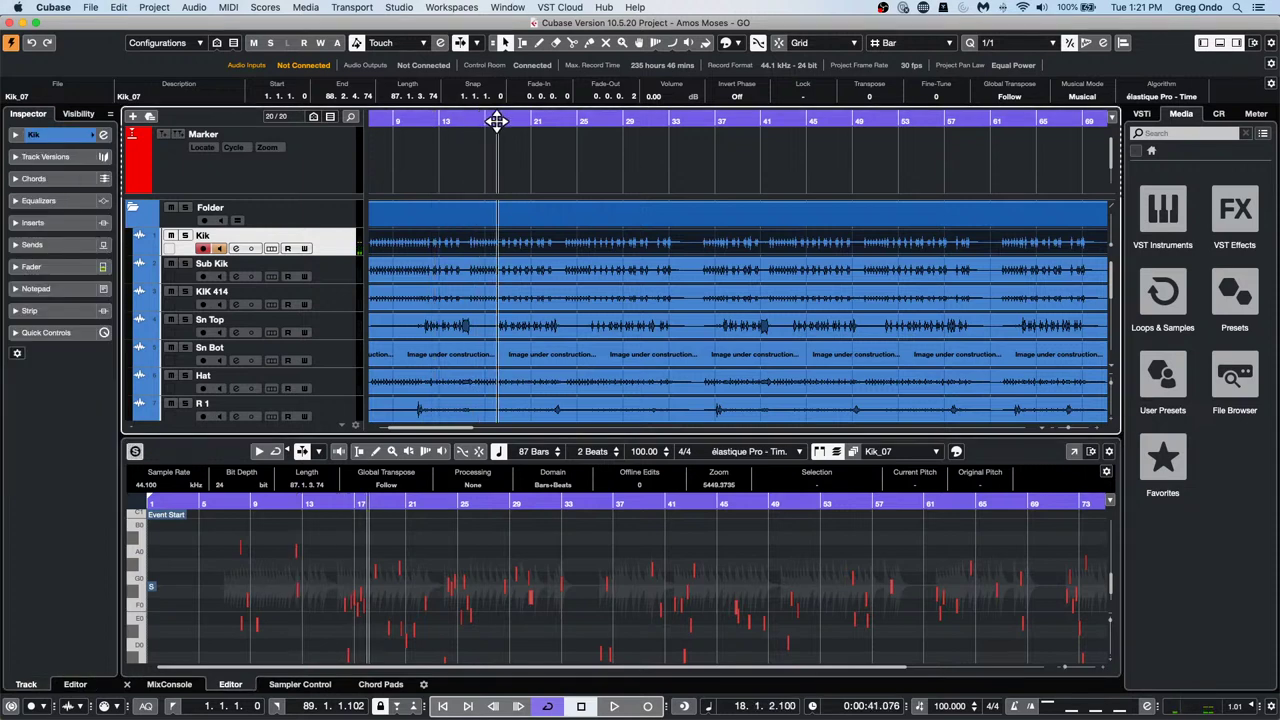
{"action": "double_click", "coordinate": [499, 246]}
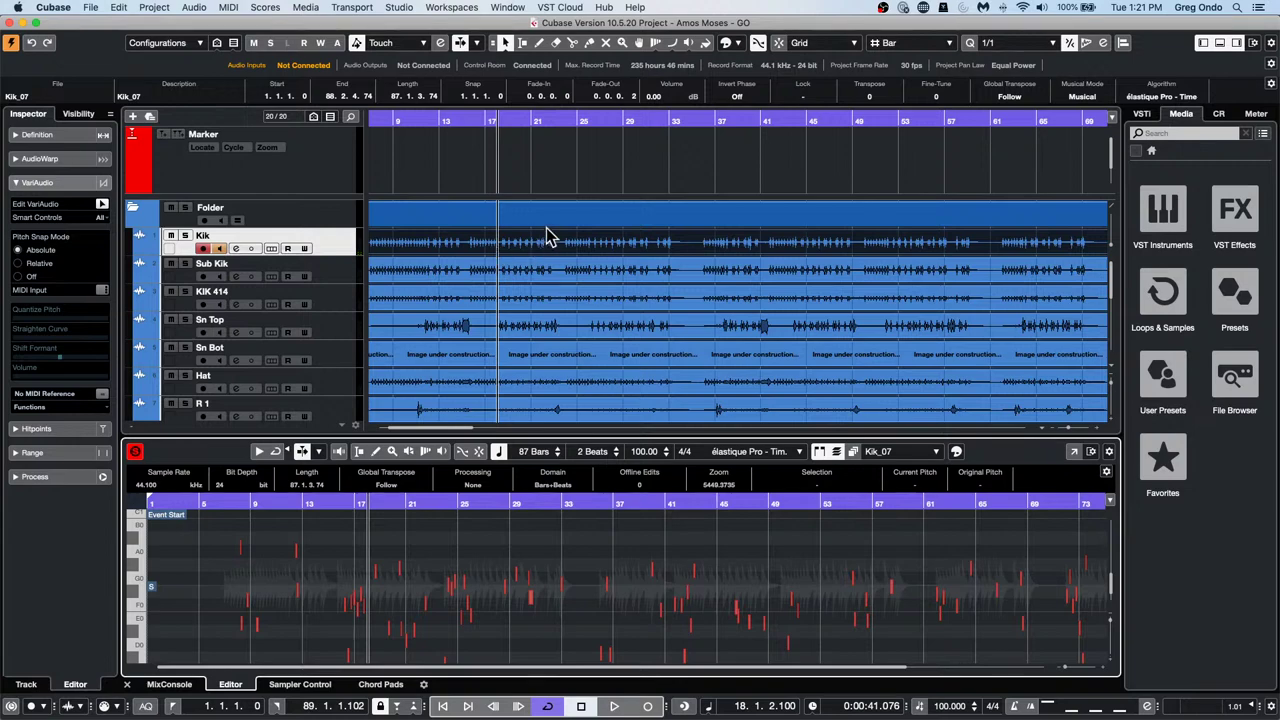
{"action": "double_click", "coordinate": [517, 241]}
{"action": "left_click_drag", "start_coordinate": [372, 503], "coordinate": [374, 545]}
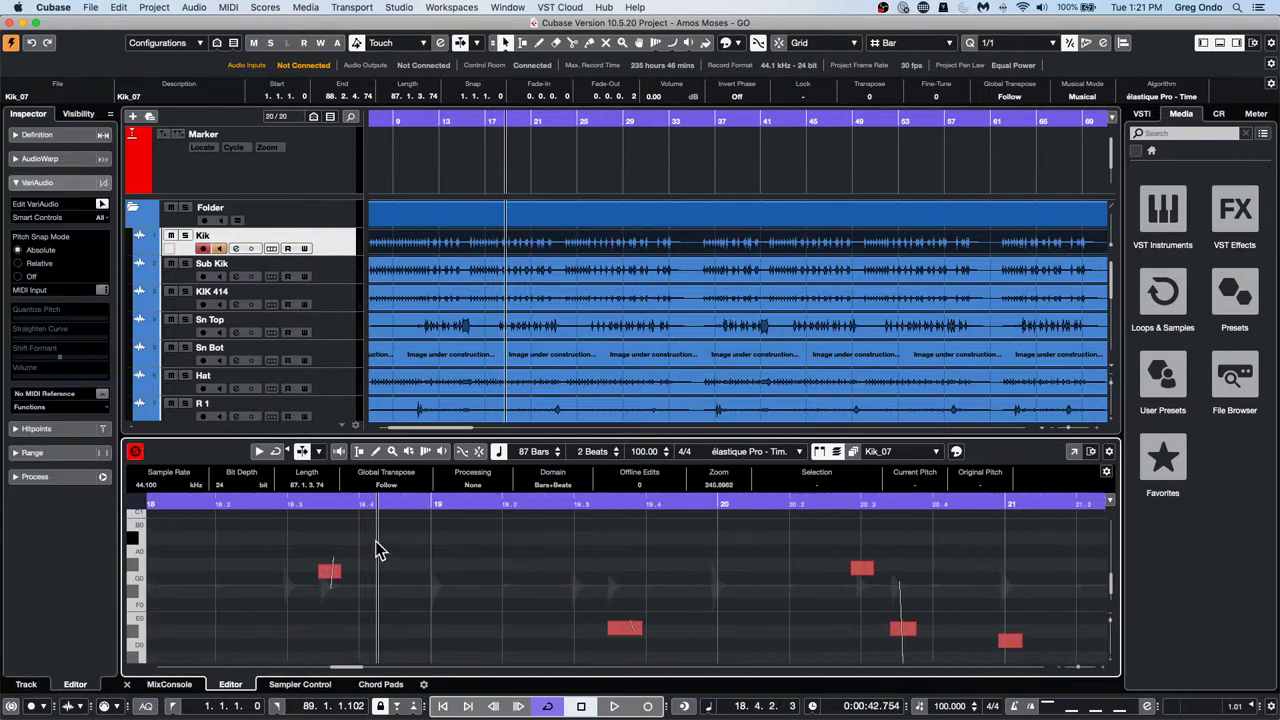
Audition the Kik segments in bars 18 and 19 with Solo Editor off and Acoustic Feedback on
{"action": "left_click", "coordinate": [621, 632]}
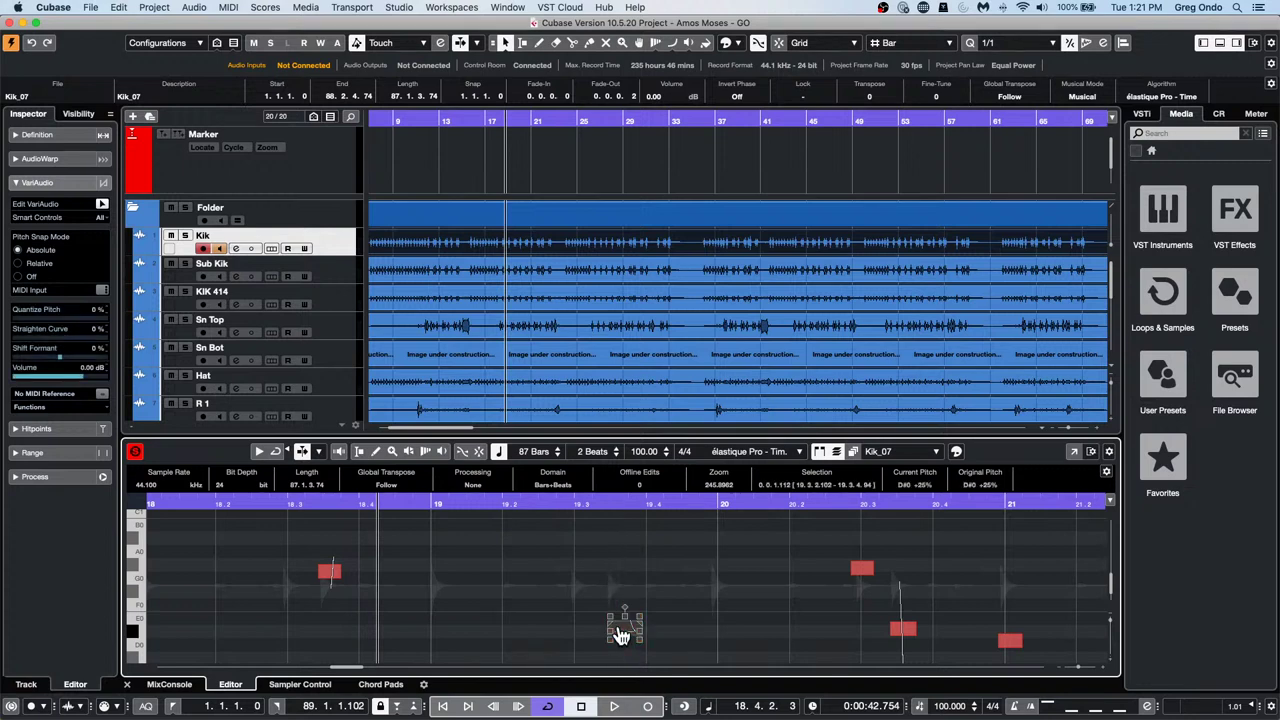
{"action": "left_click", "coordinate": [330, 572]}
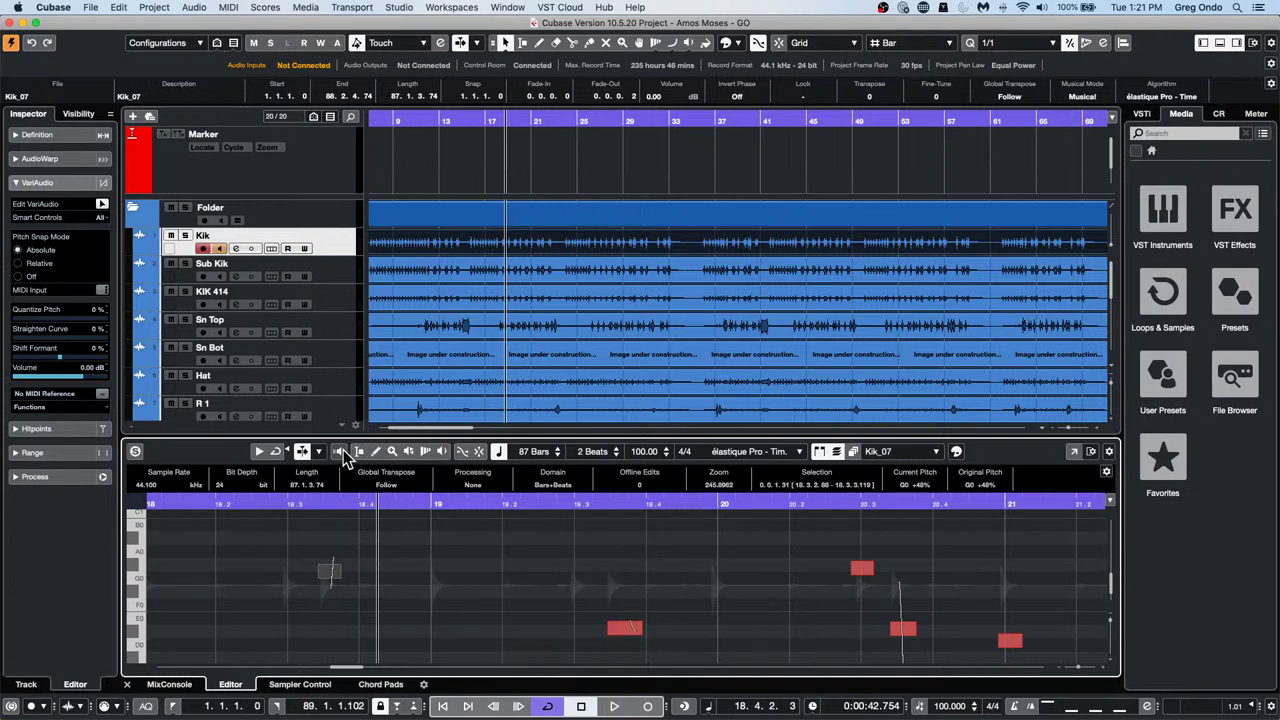
{"action": "left_click", "coordinate": [624, 630]}
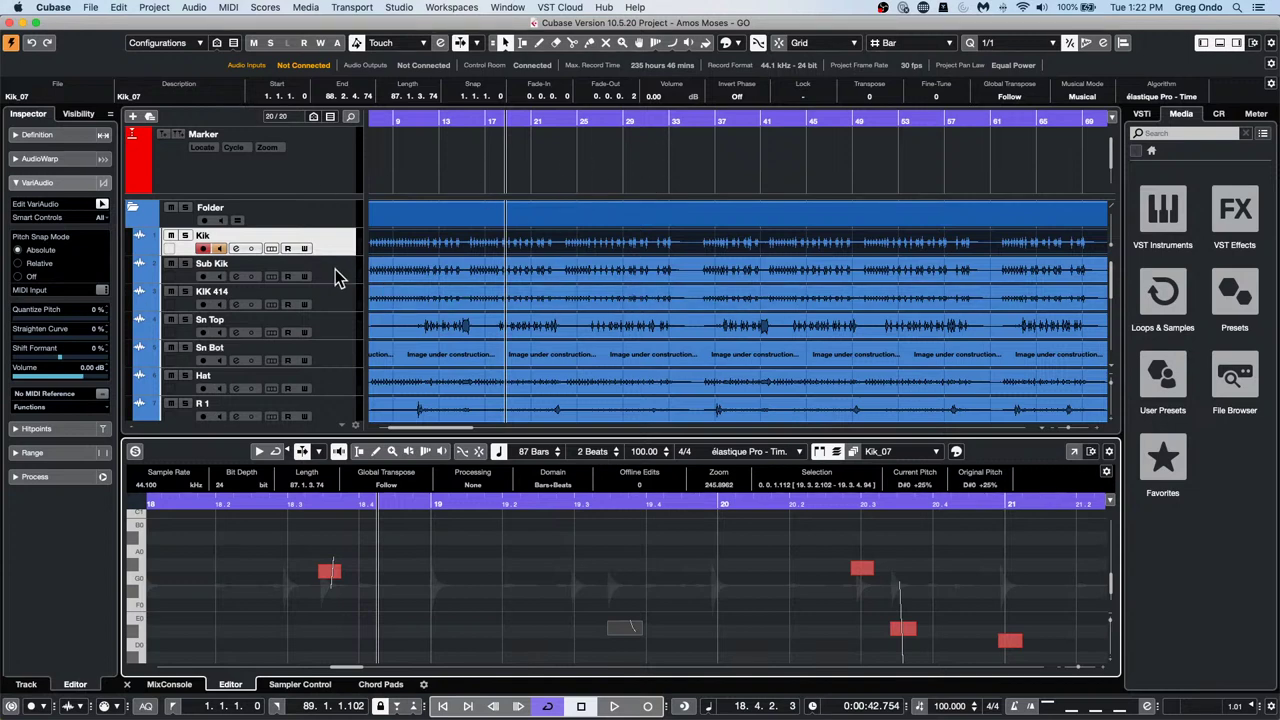
Play the project from bar 18 and try Transpose values of 3 and 4 on the Kik event
{"action": "key", "text": "space"}
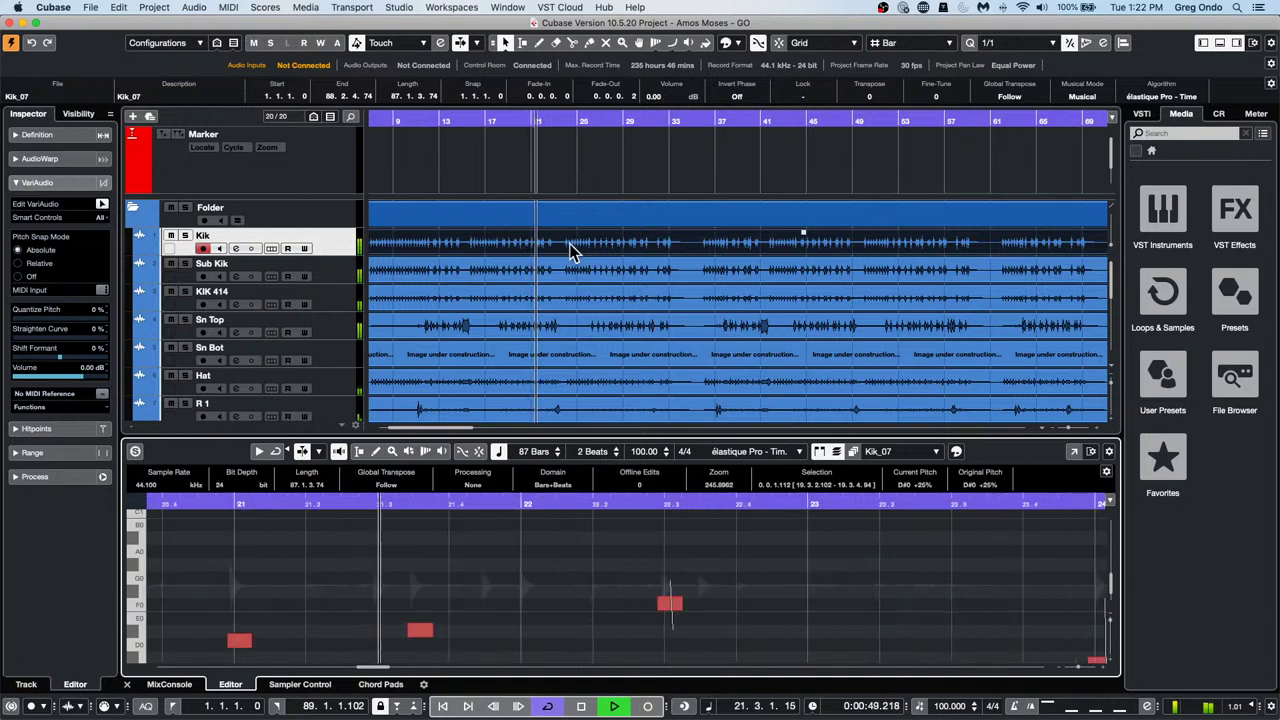
{"action": "left_click", "coordinate": [638, 226]}
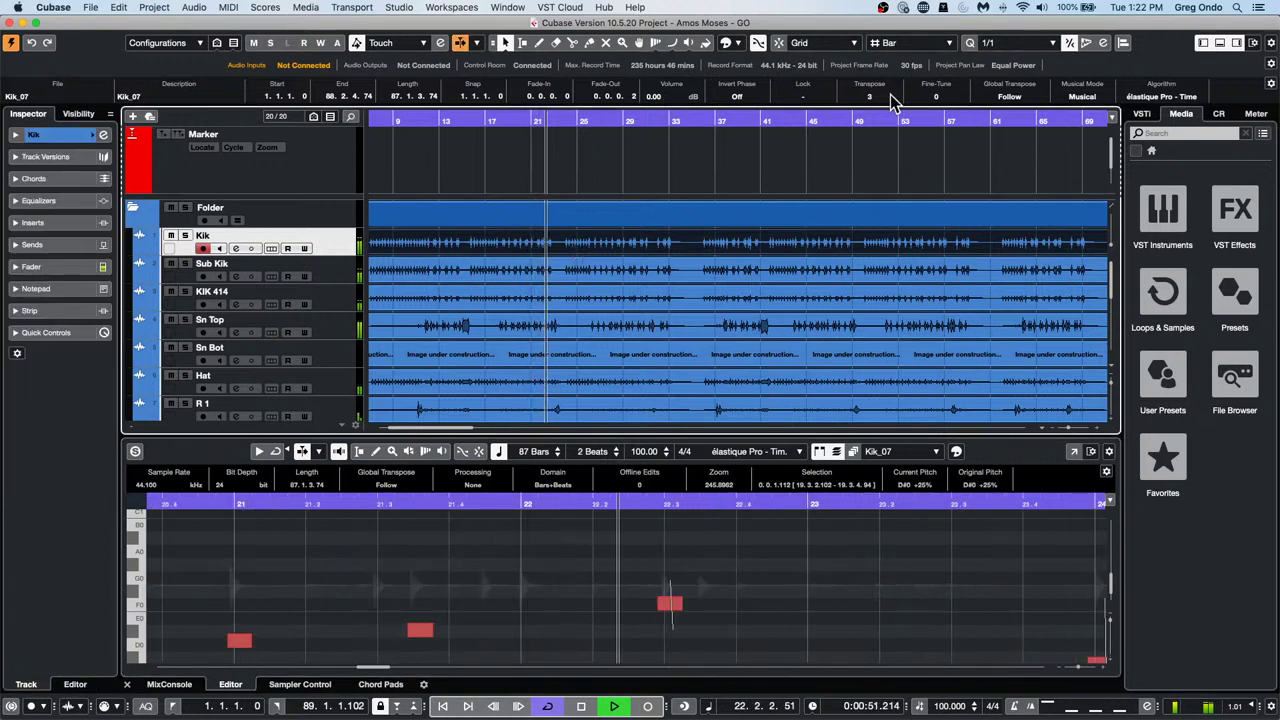
{"action": "scroll", "coordinate": [890, 94], "scroll_direction": "up", "scroll_amount": 1}
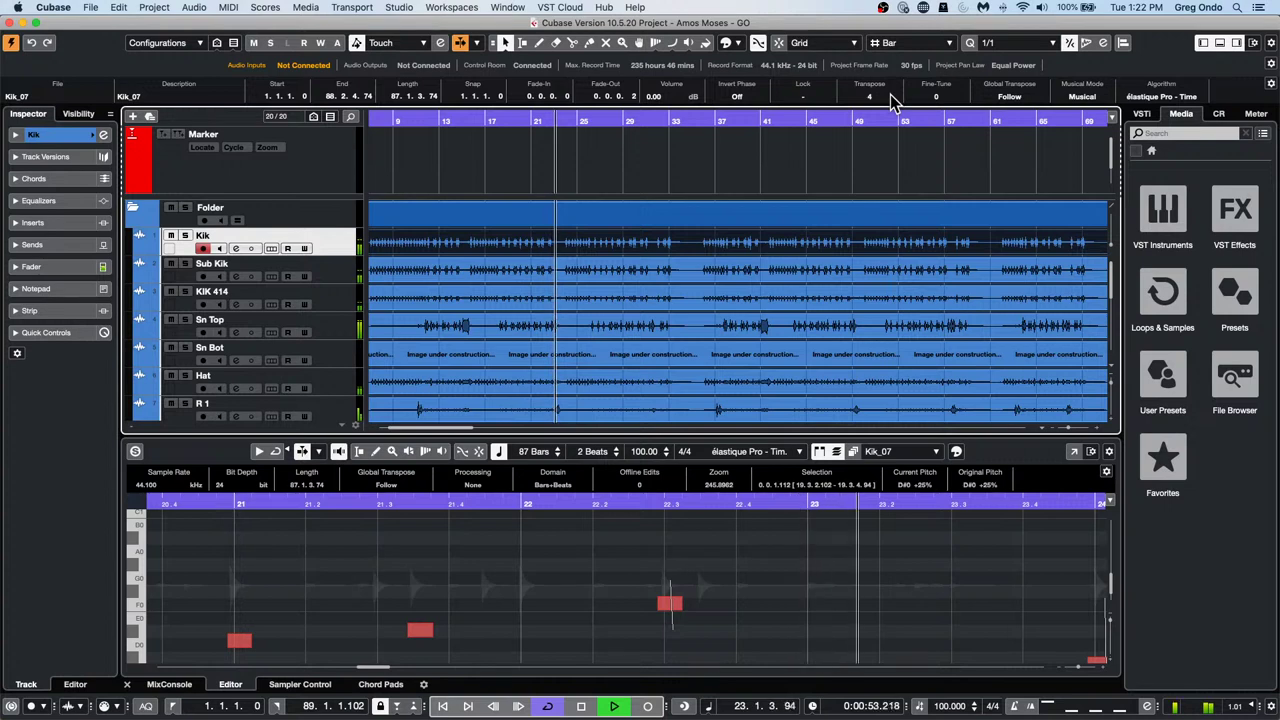
{"action": "scroll", "coordinate": [890, 94], "scroll_direction": "down", "scroll_amount": 1}
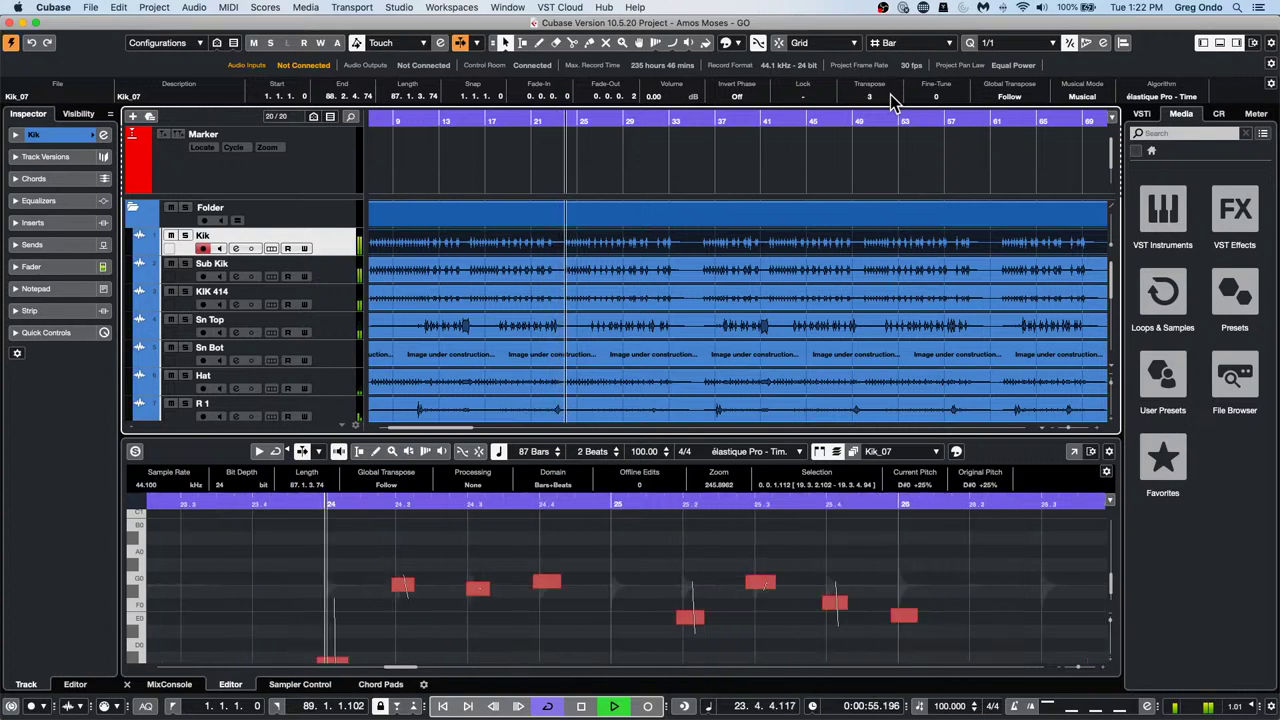
Solo the Kik track and set the Kik event's Transpose to -4 during playback
{"action": "left_click", "coordinate": [185, 236]}
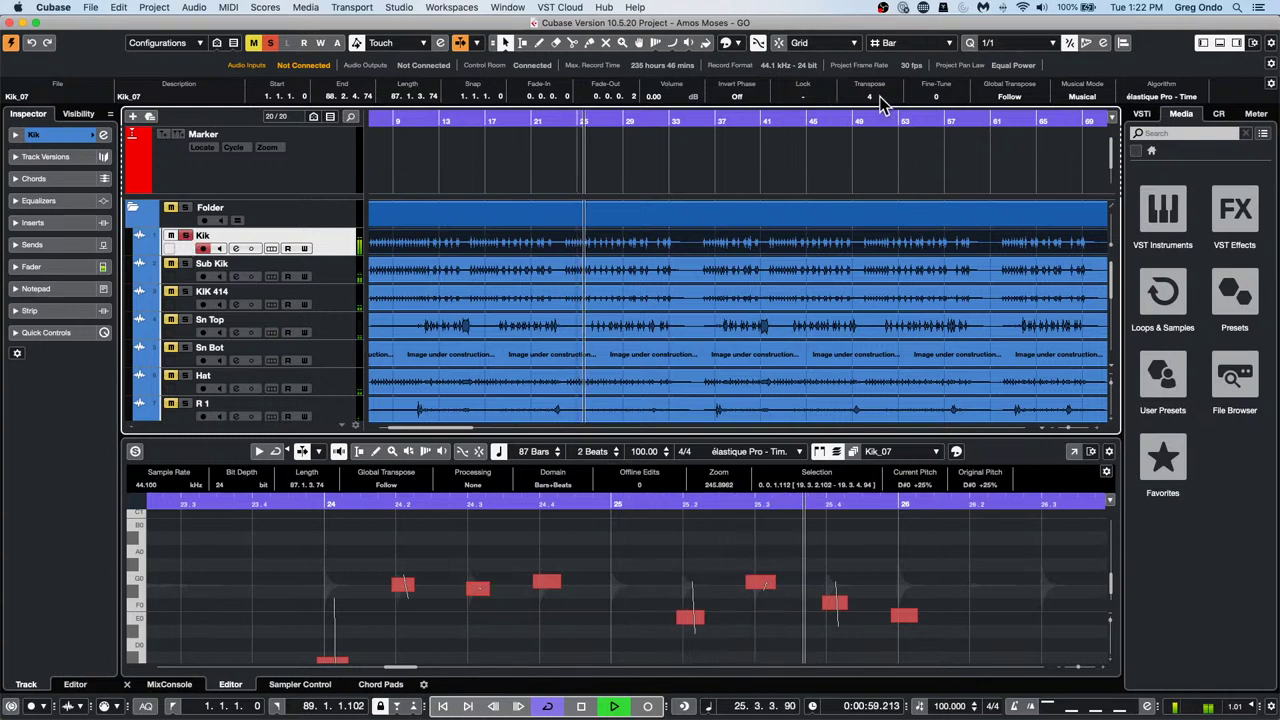
{"action": "scroll", "coordinate": [880, 102], "scroll_direction": "down", "scroll_amount": 1}
{"action": "scroll", "coordinate": [880, 98], "scroll_direction": "down", "scroll_amount": 7}
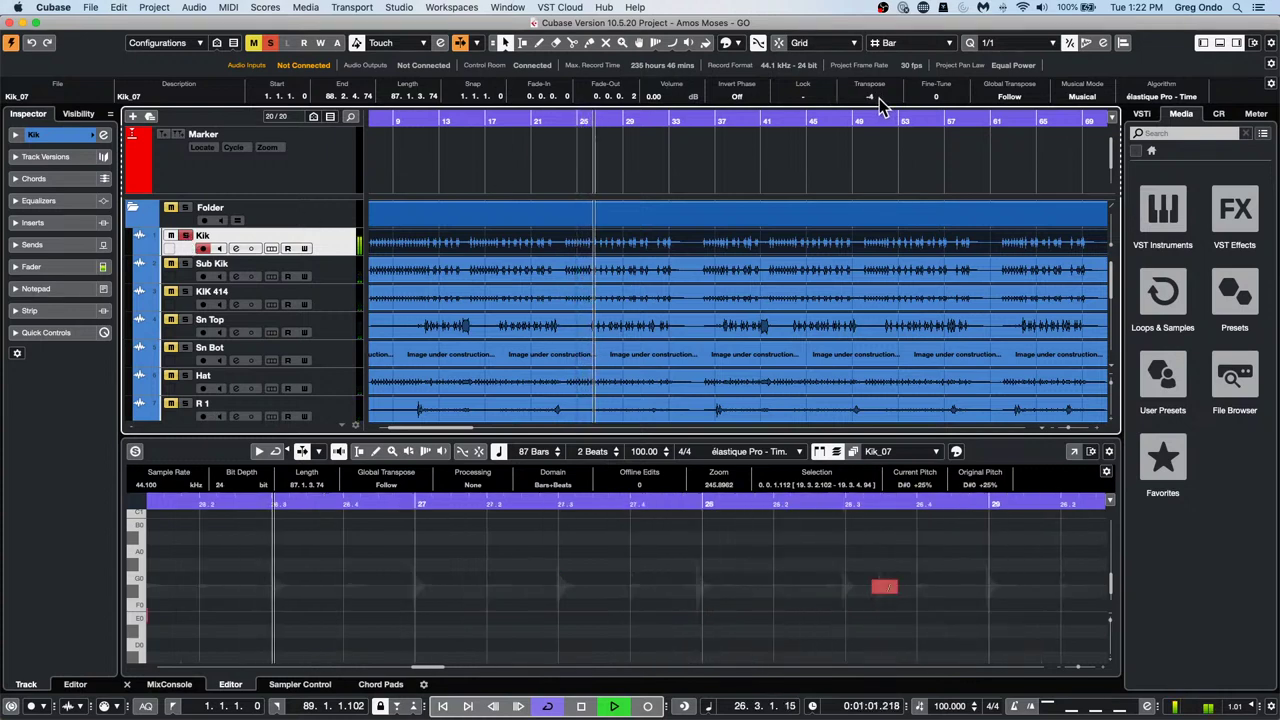
{"action": "scroll", "coordinate": [879, 98], "scroll_direction": "up", "scroll_amount": 2}
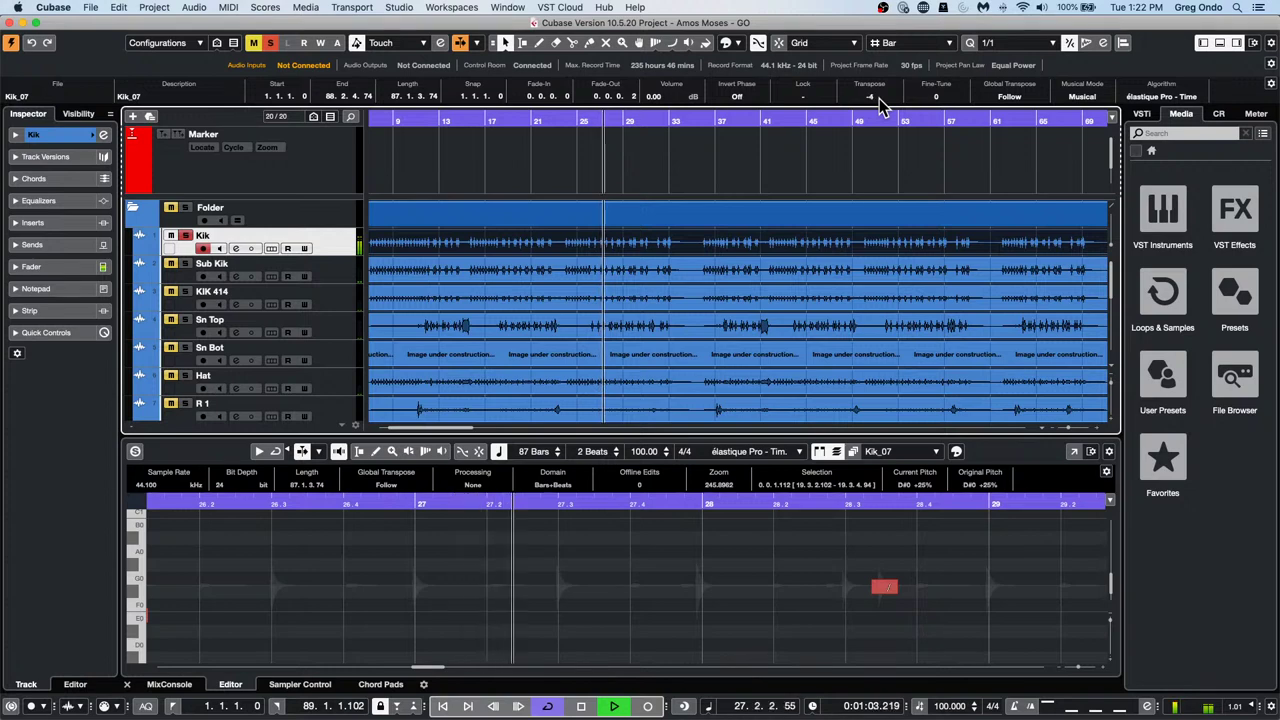
Try Transpose values of 3 and -1 on the Kik event during playback and return it to 0
{"action": "scroll", "coordinate": [879, 98], "scroll_direction": "up", "scroll_amount": 5}
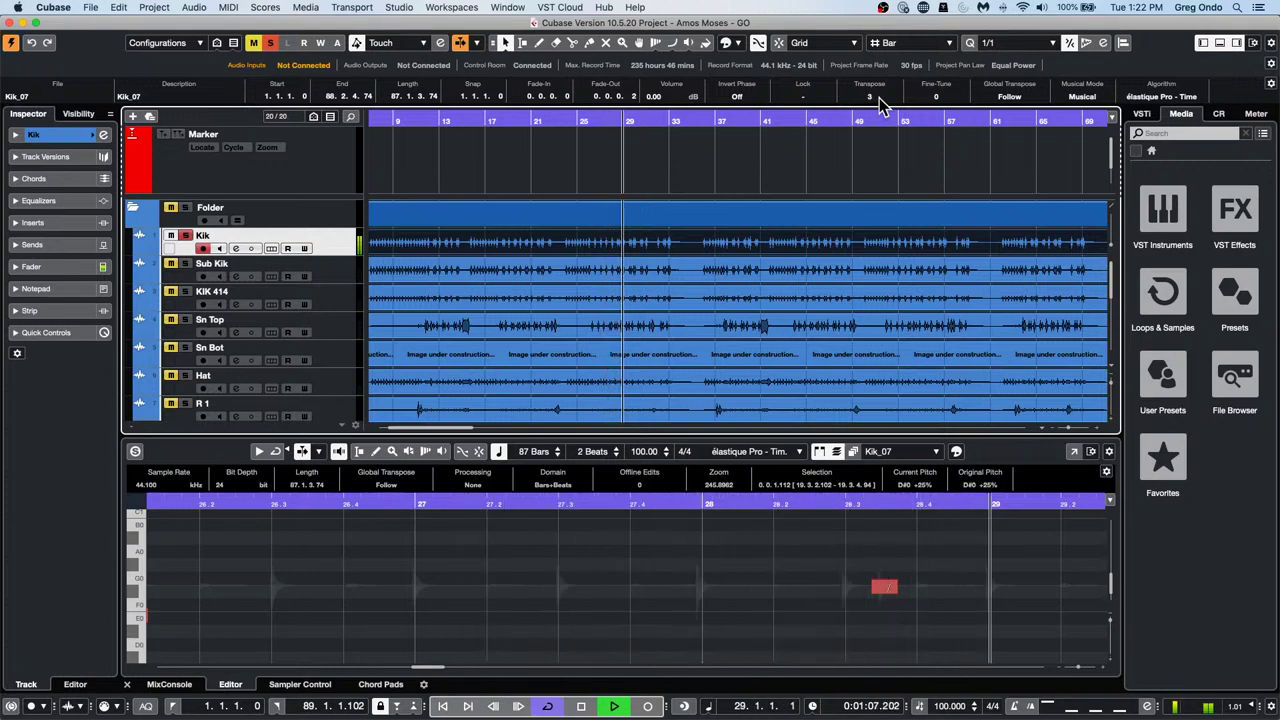
{"action": "scroll", "coordinate": [878, 98], "scroll_direction": "down", "scroll_amount": 2}
{"action": "scroll", "coordinate": [876, 97], "scroll_direction": "down", "scroll_amount": 2}
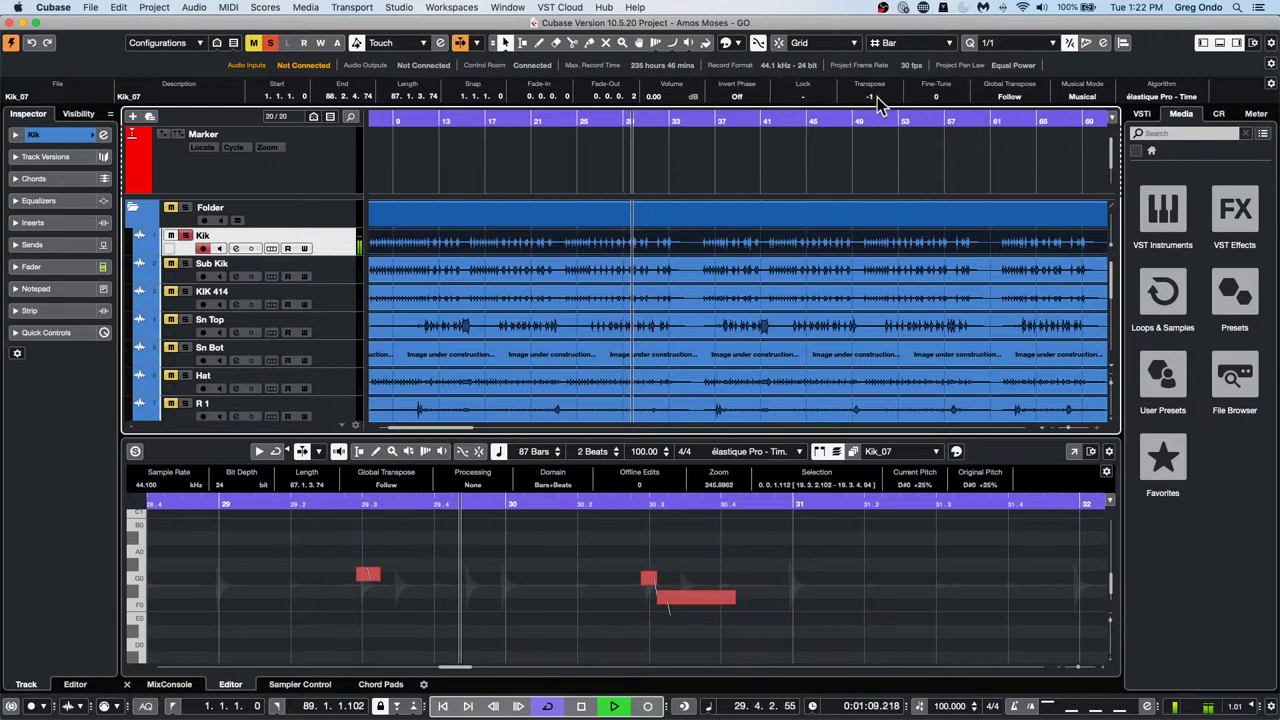
{"action": "scroll", "coordinate": [877, 97], "scroll_direction": "up", "scroll_amount": 1}
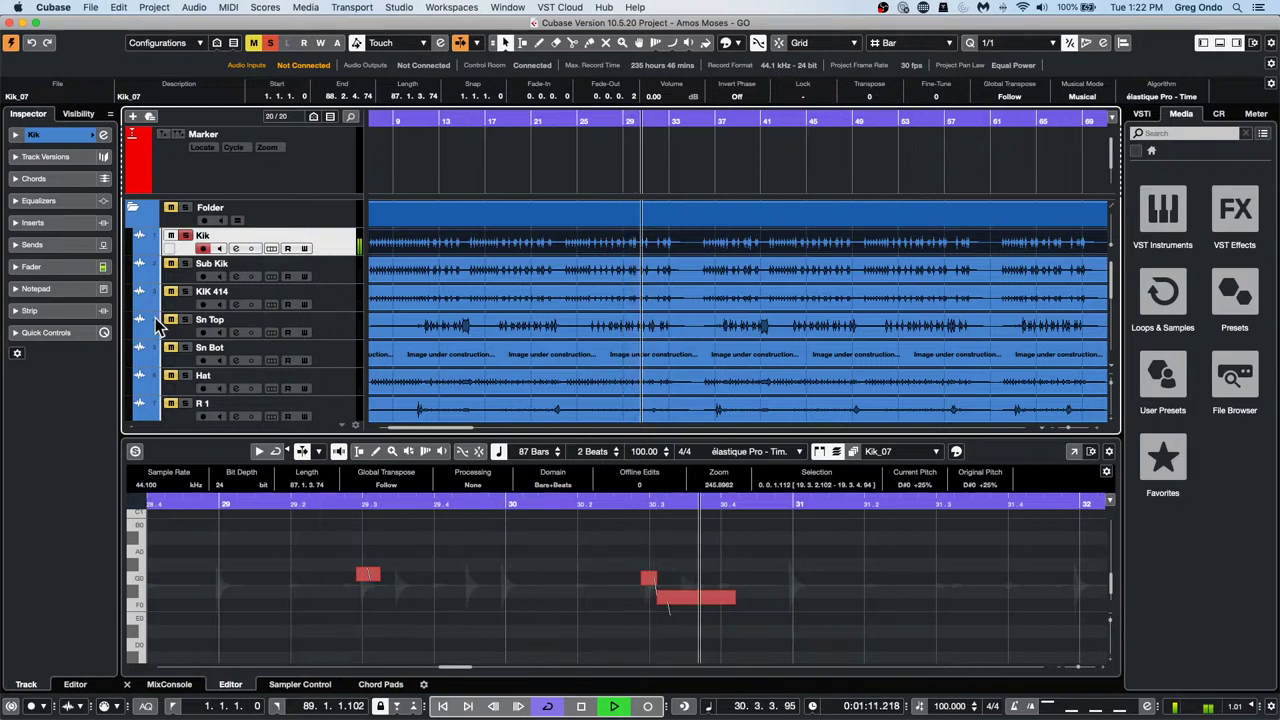
Set the Kik event's Transpose to 4 while the soloed track plays, and stop playback
{"action": "scroll", "coordinate": [218, 340], "scroll_direction": "down", "scroll_amount": 3}
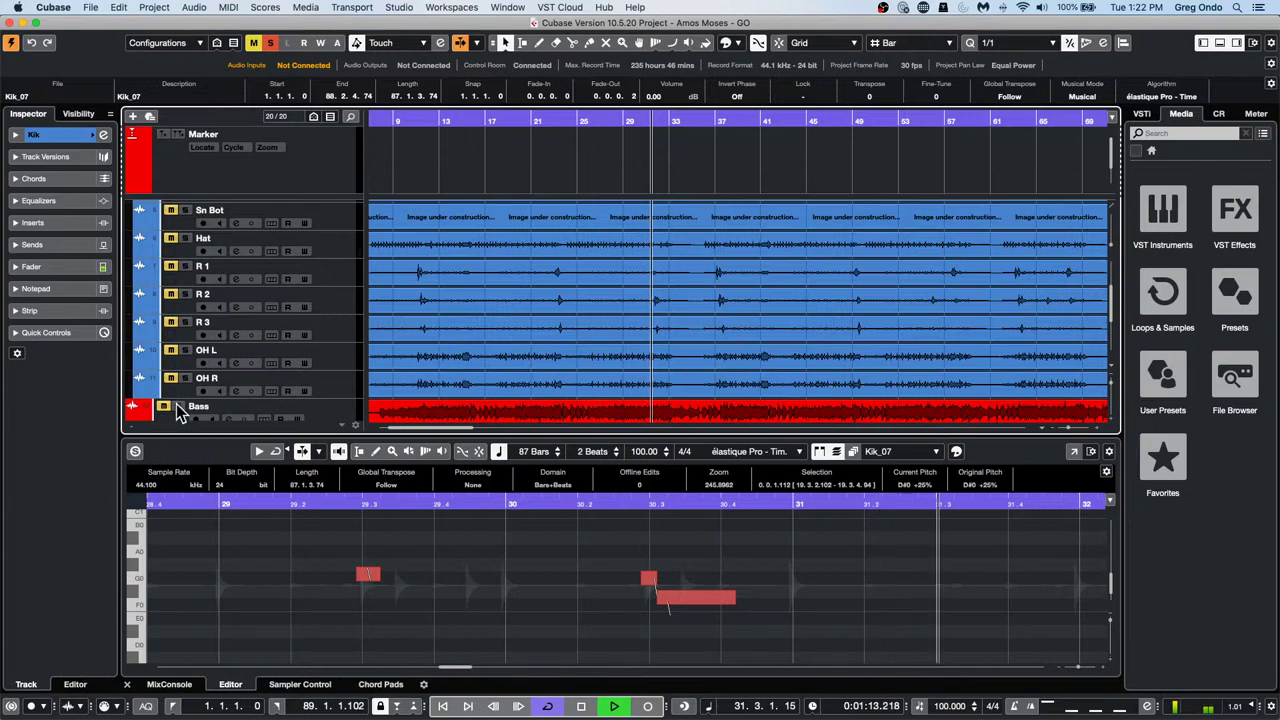
{"action": "scroll", "coordinate": [790, 240], "scroll_direction": "up", "scroll_amount": 3}
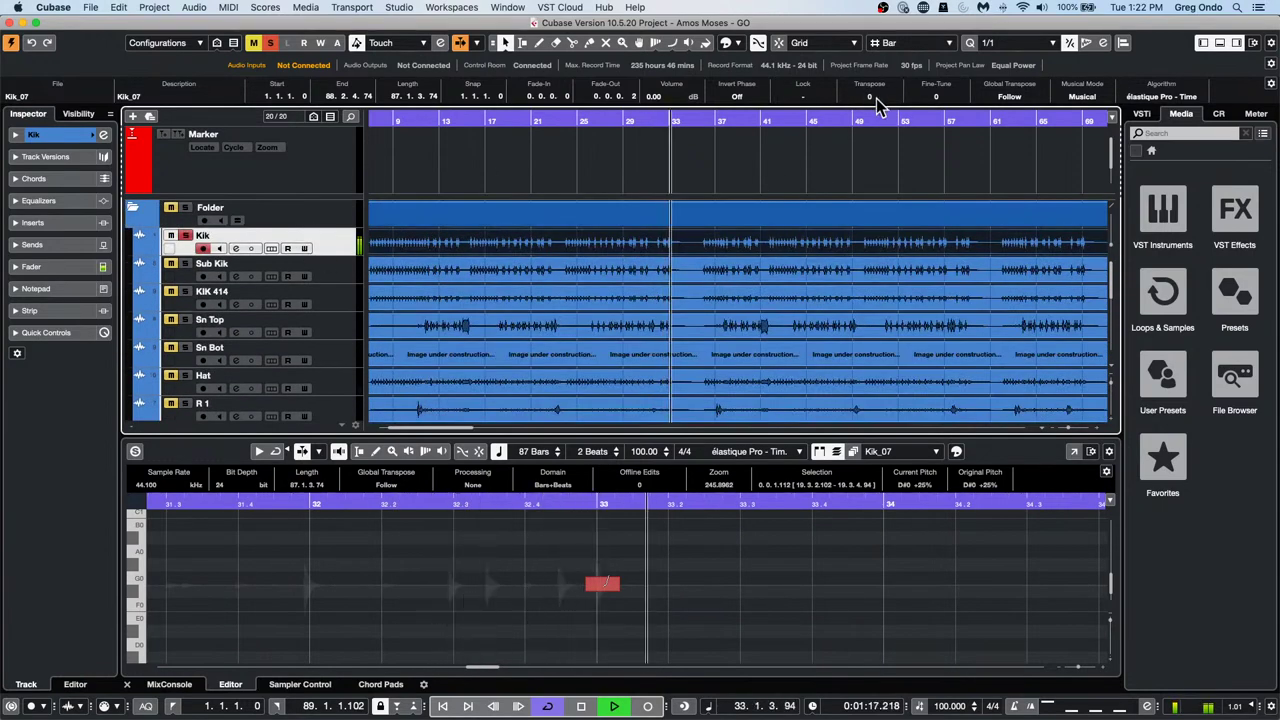
{"action": "scroll", "coordinate": [878, 95], "scroll_direction": "up", "scroll_amount": 4}
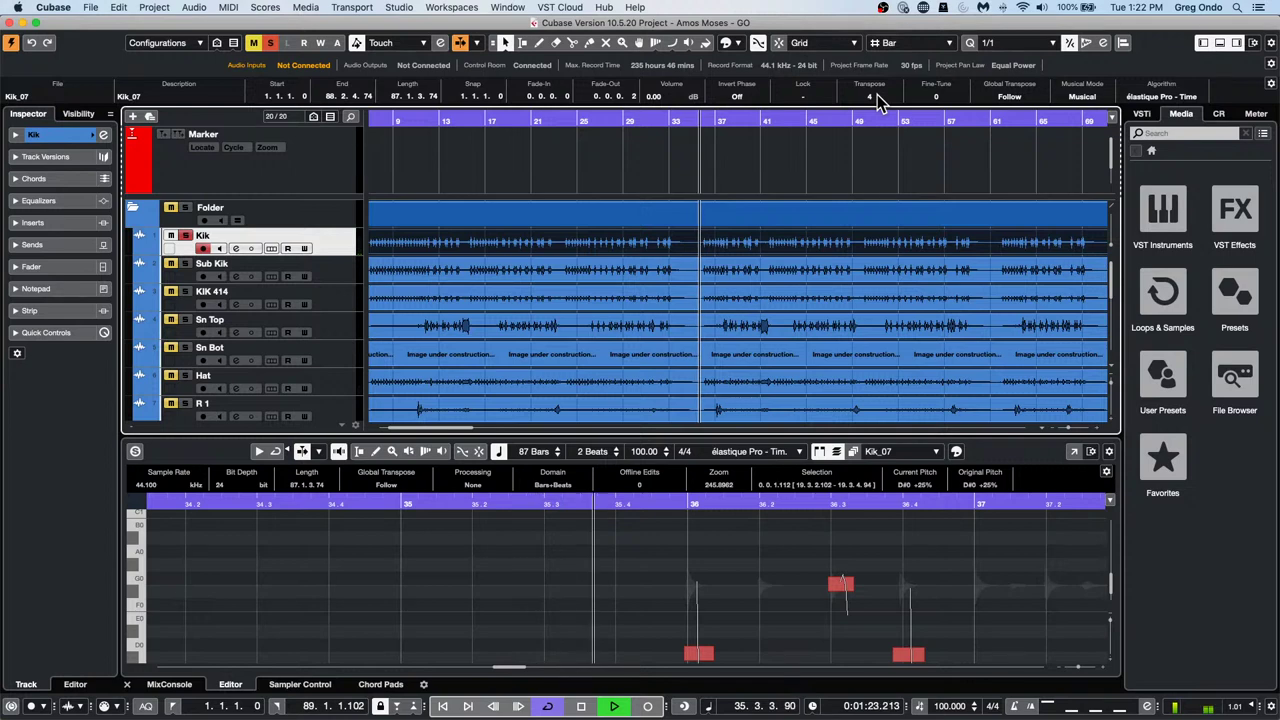
{"action": "key", "text": "space"}
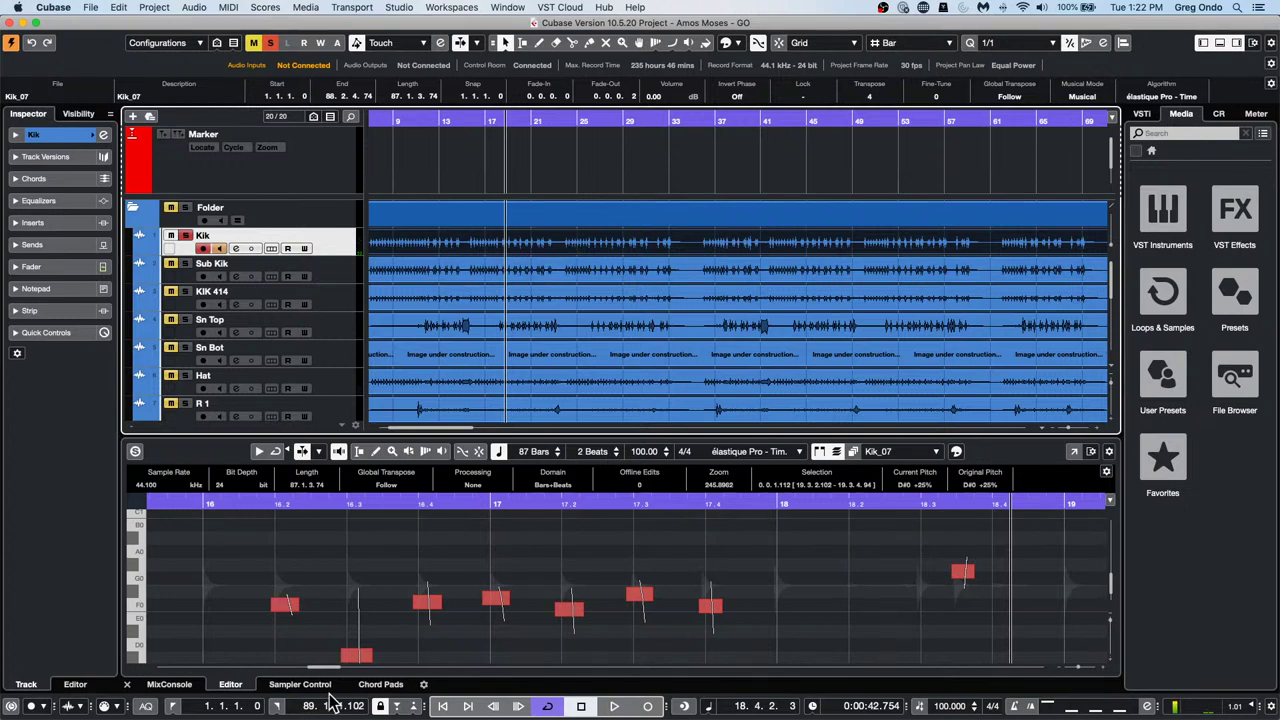
Show the Sampler Control in the lower zone and open the Noir sound set from Loops & Samples
{"action": "left_click", "coordinate": [380, 685]}
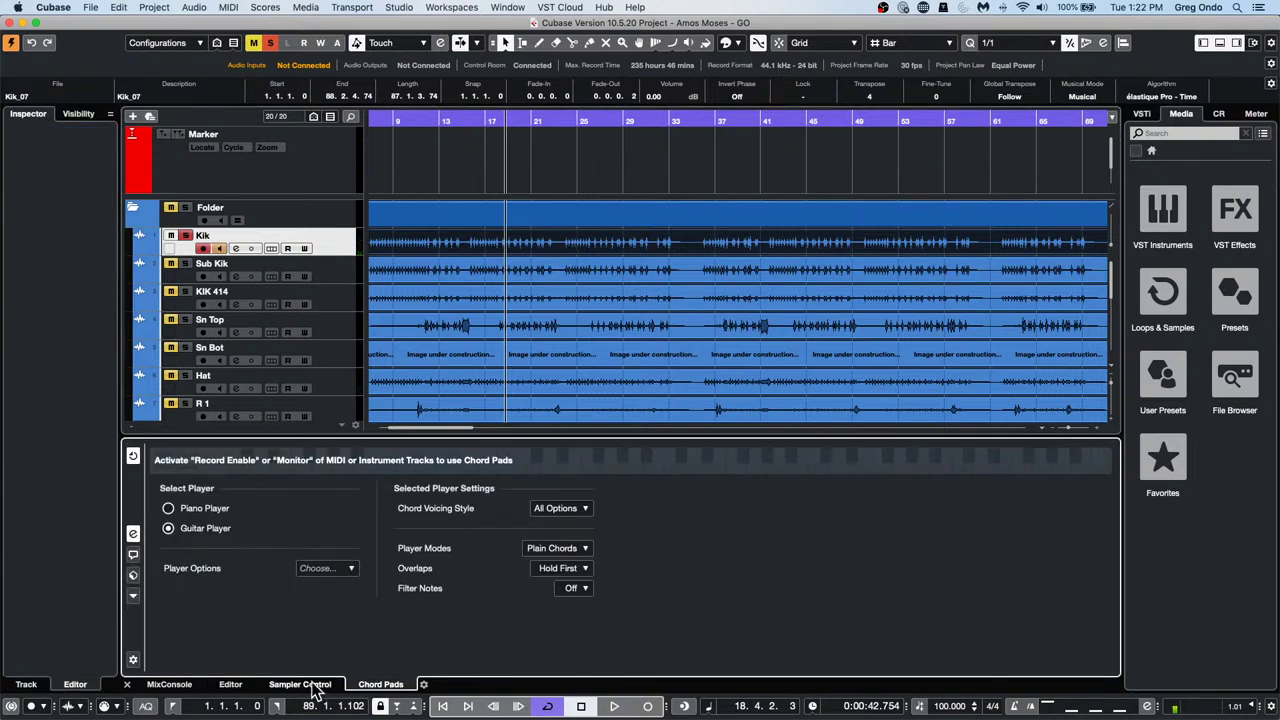
{"action": "left_click", "coordinate": [300, 685]}
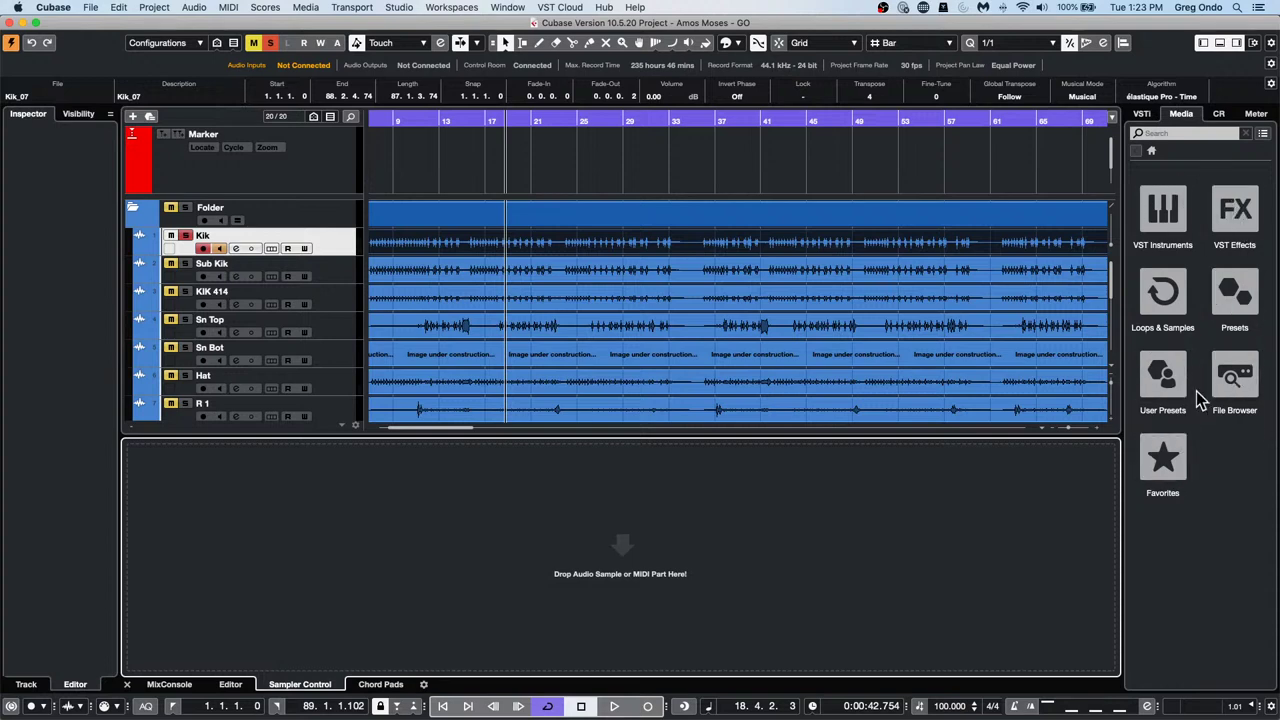
{"action": "left_click", "coordinate": [1176, 305]}
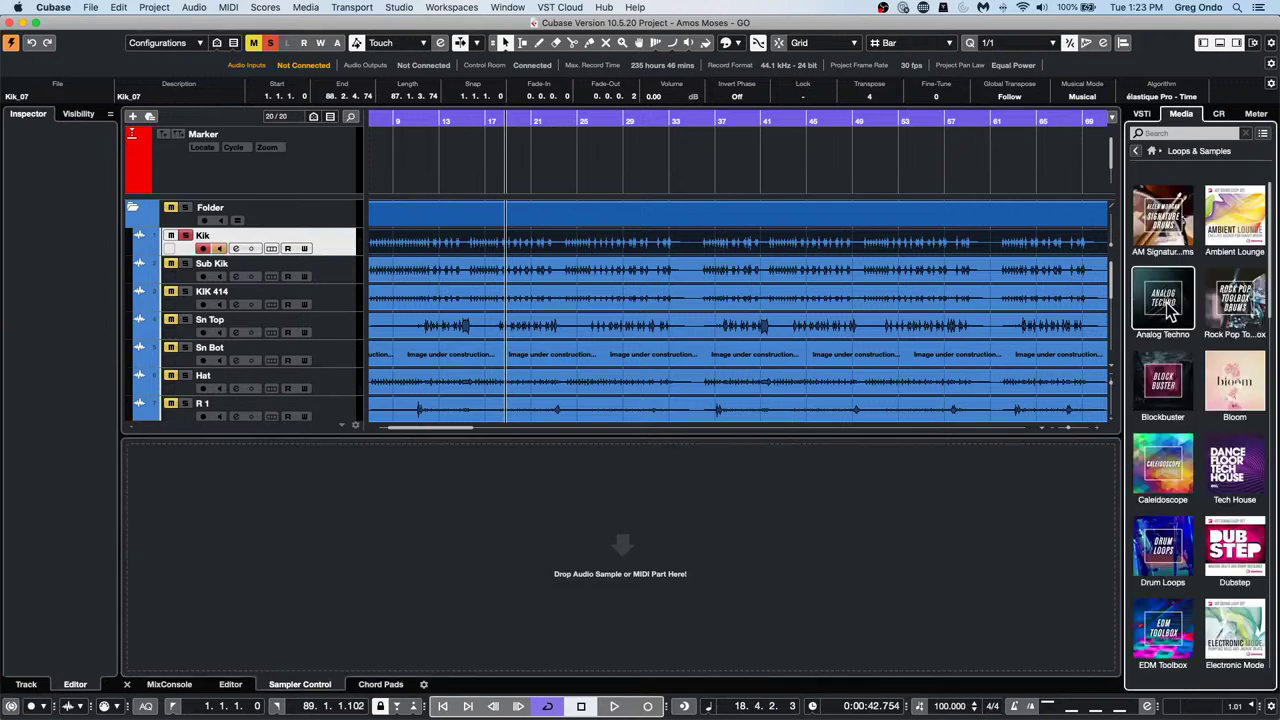
{"action": "scroll", "coordinate": [1228, 510], "scroll_direction": "down", "scroll_amount": 10}
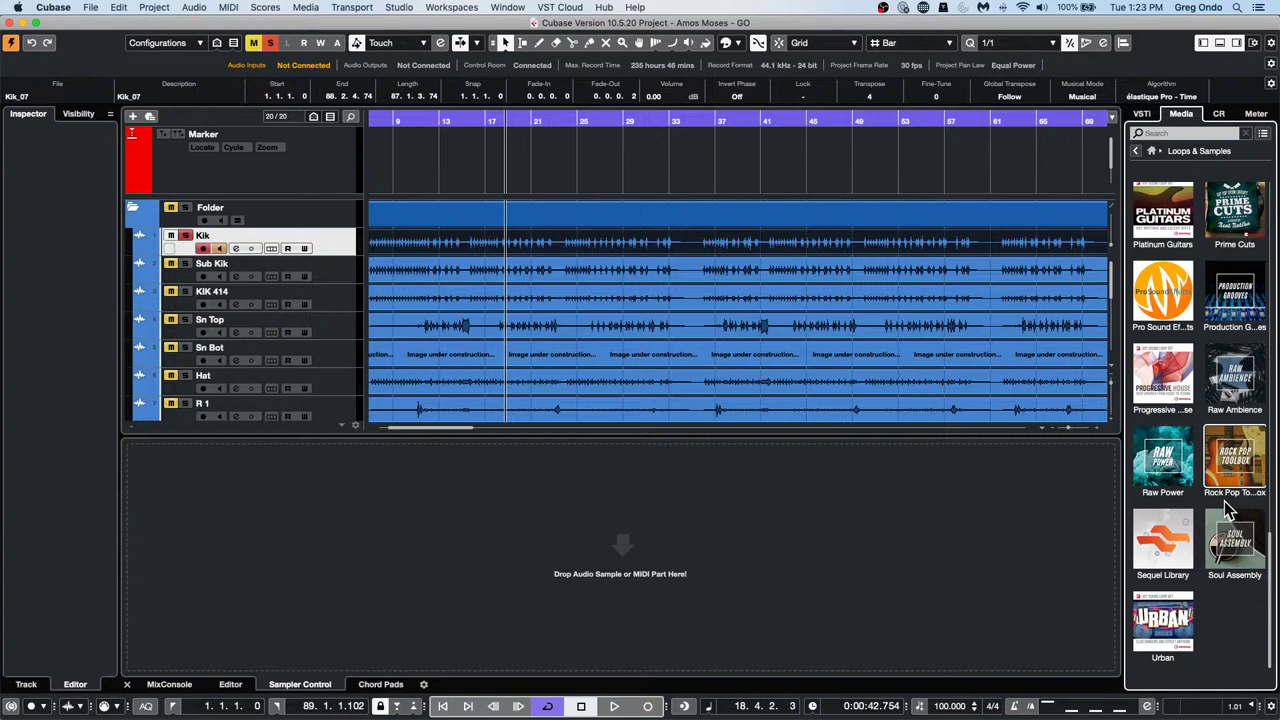
{"action": "scroll", "coordinate": [1228, 510], "scroll_direction": "up", "scroll_amount": 5}
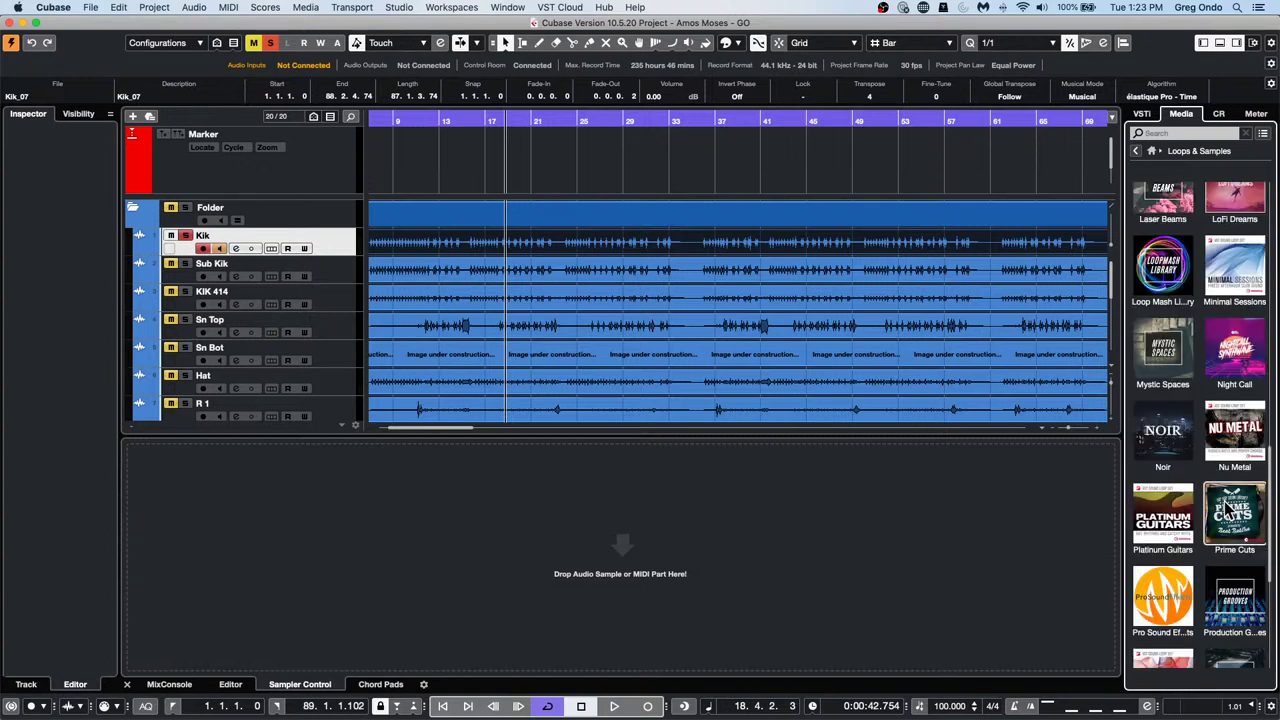
{"action": "left_click", "coordinate": [1168, 440]}
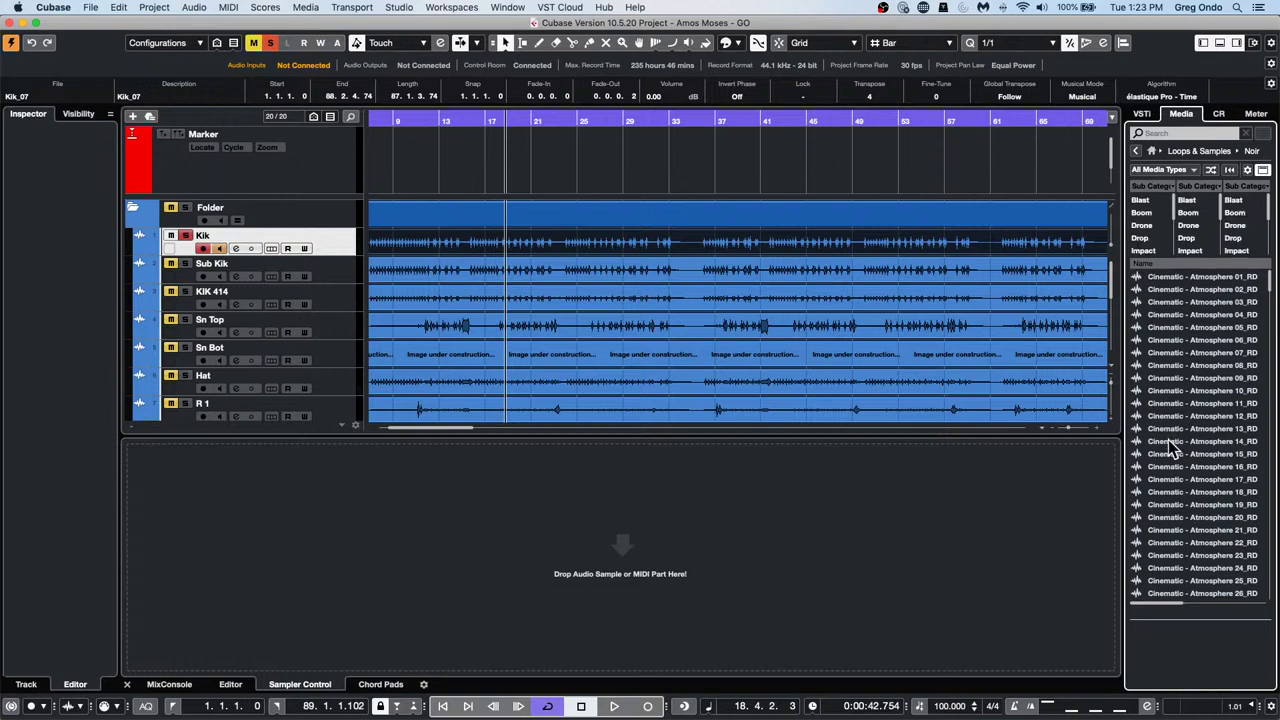
Audition the Noir samples Cinematic - Atmosphere 21 and 25 and Cinematic - Braam 05, 11 and 21
{"action": "left_click", "coordinate": [1184, 530]}
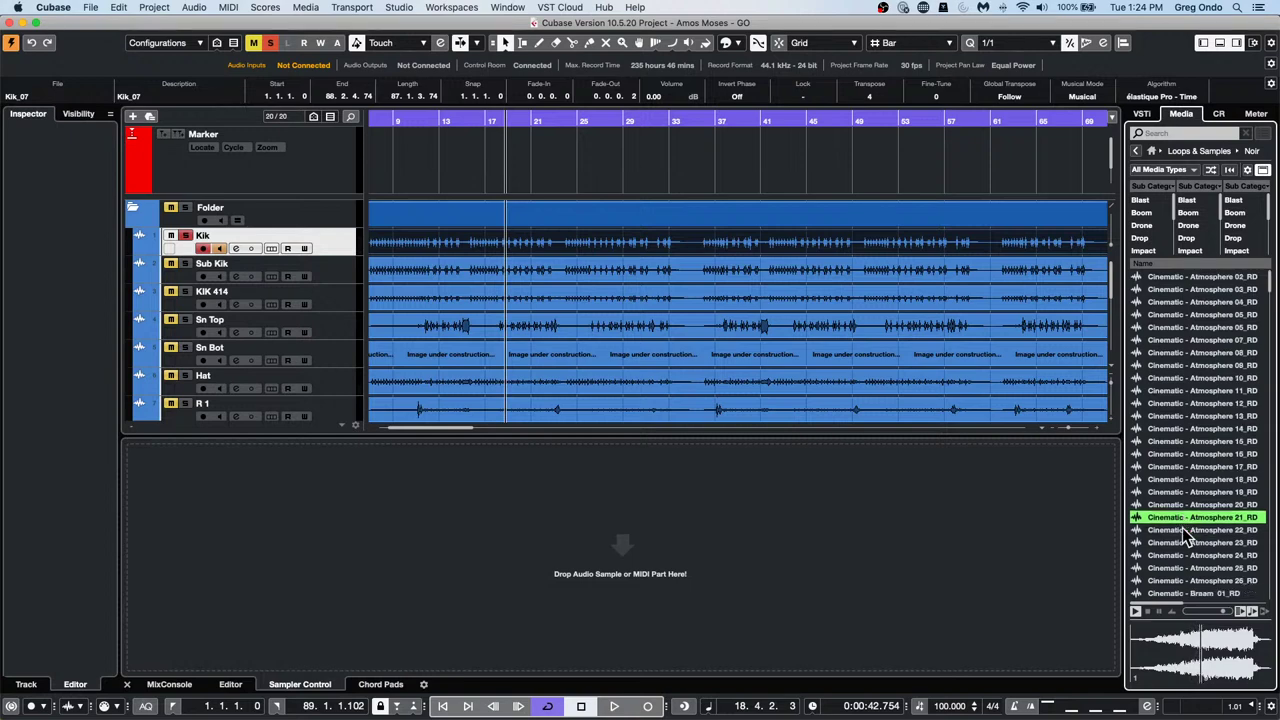
{"action": "scroll", "coordinate": [1185, 537], "scroll_direction": "down", "scroll_amount": 5}
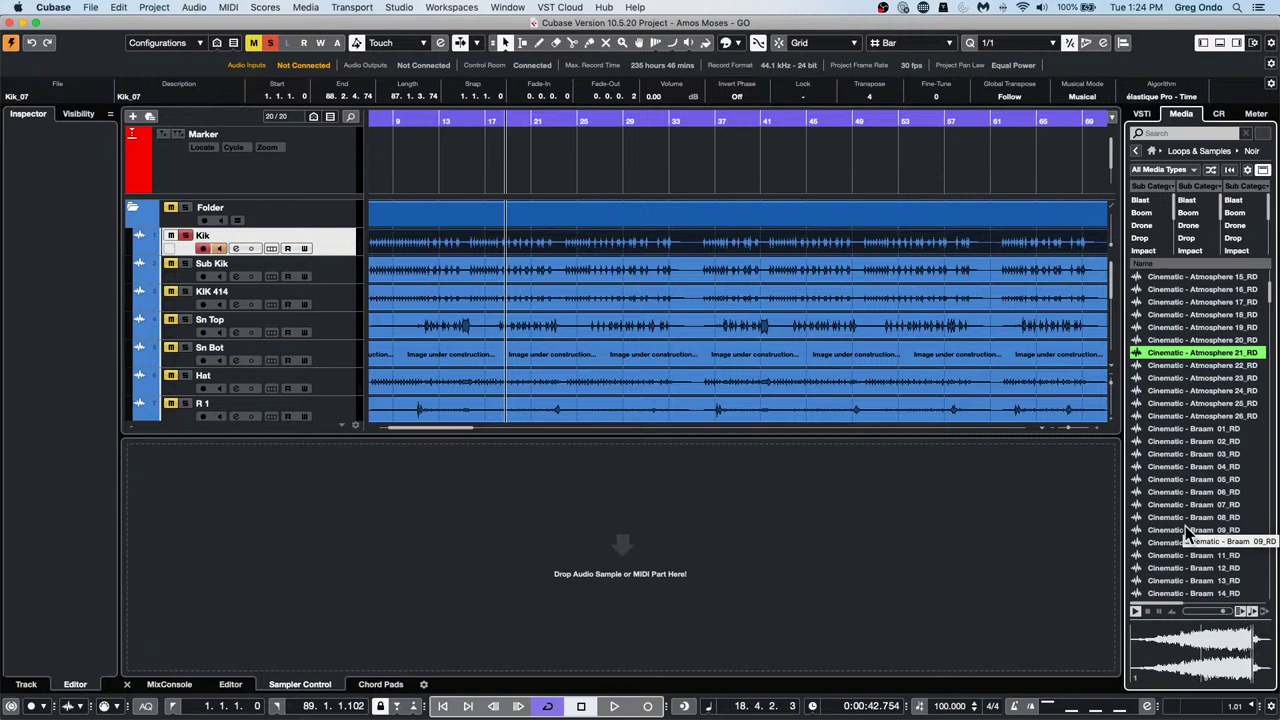
{"action": "left_click", "coordinate": [1203, 404]}
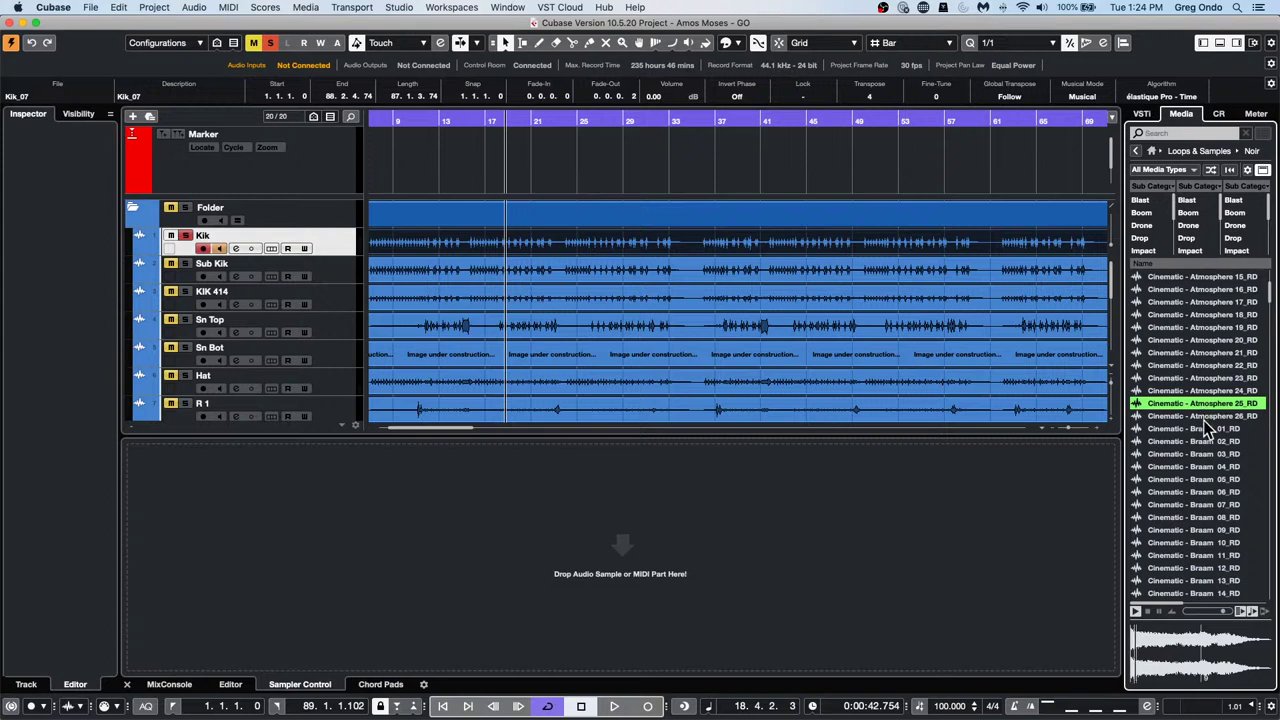
{"action": "left_click", "coordinate": [1198, 479]}
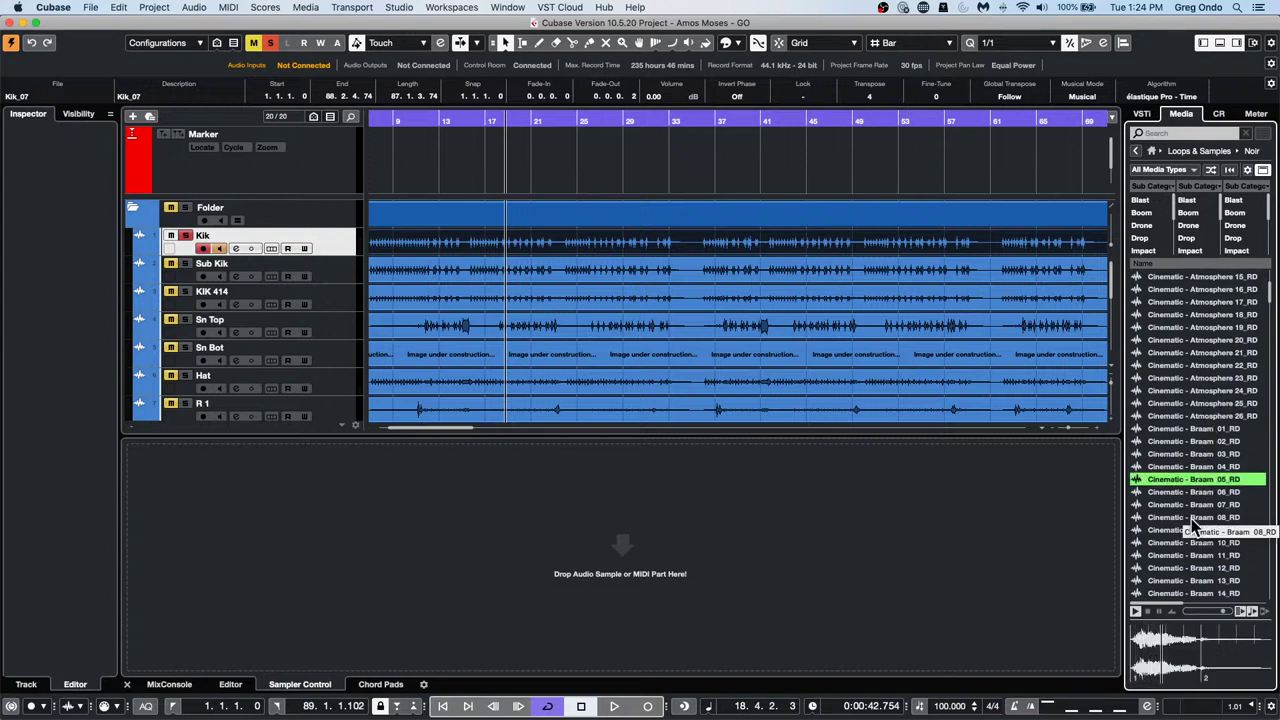
{"action": "left_click", "coordinate": [1197, 555]}
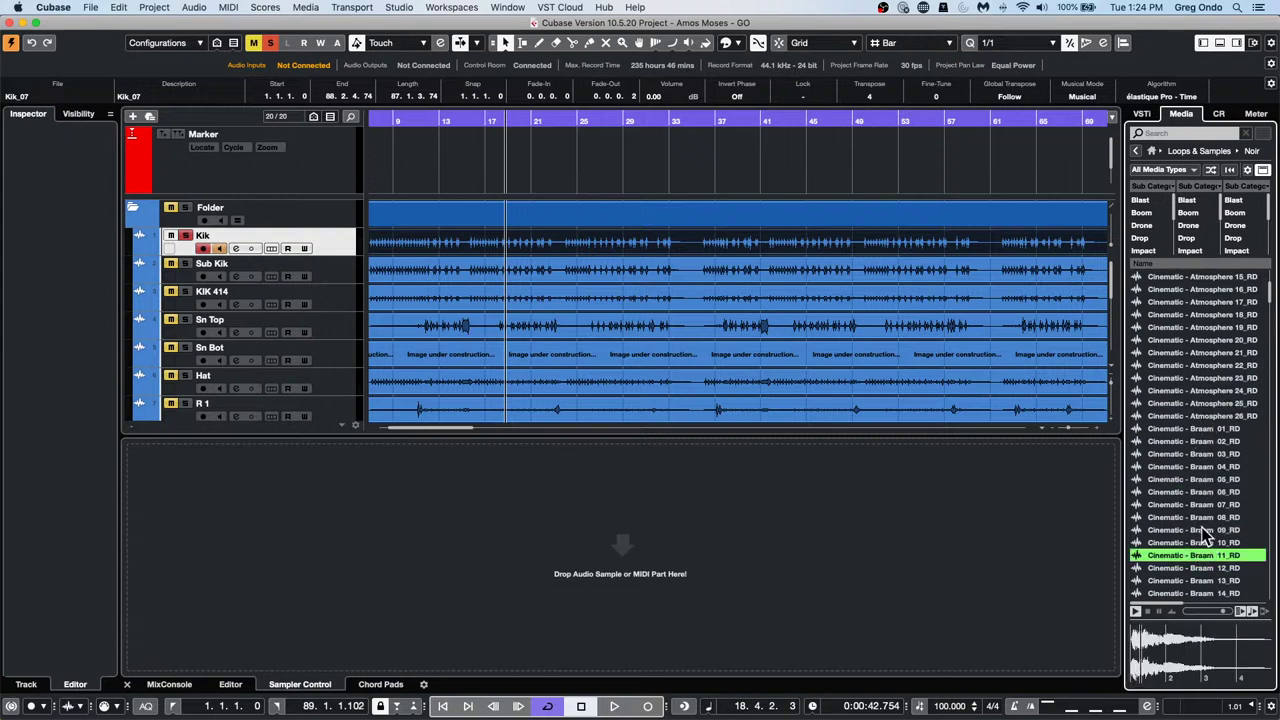
{"action": "scroll", "coordinate": [1198, 523], "scroll_direction": "up", "scroll_amount": 1}
{"action": "scroll", "coordinate": [1199, 528], "scroll_direction": "down", "scroll_amount": 7}
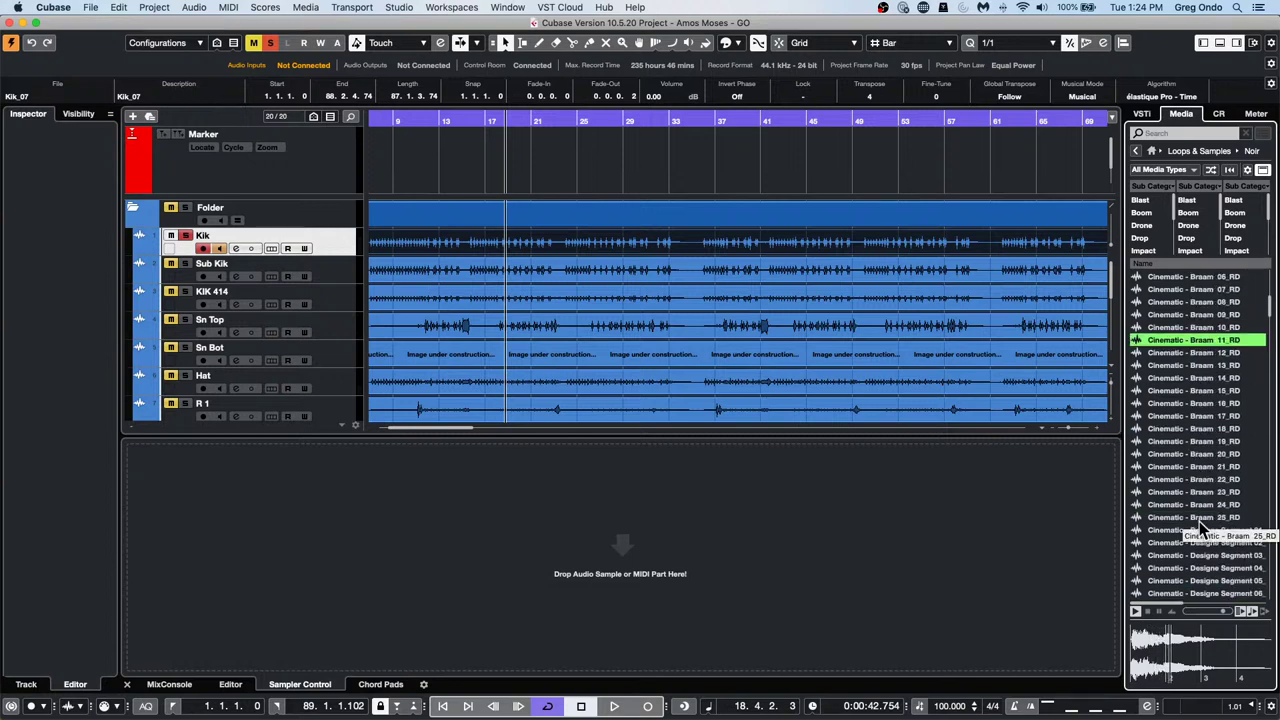
{"action": "left_click", "coordinate": [1188, 466]}
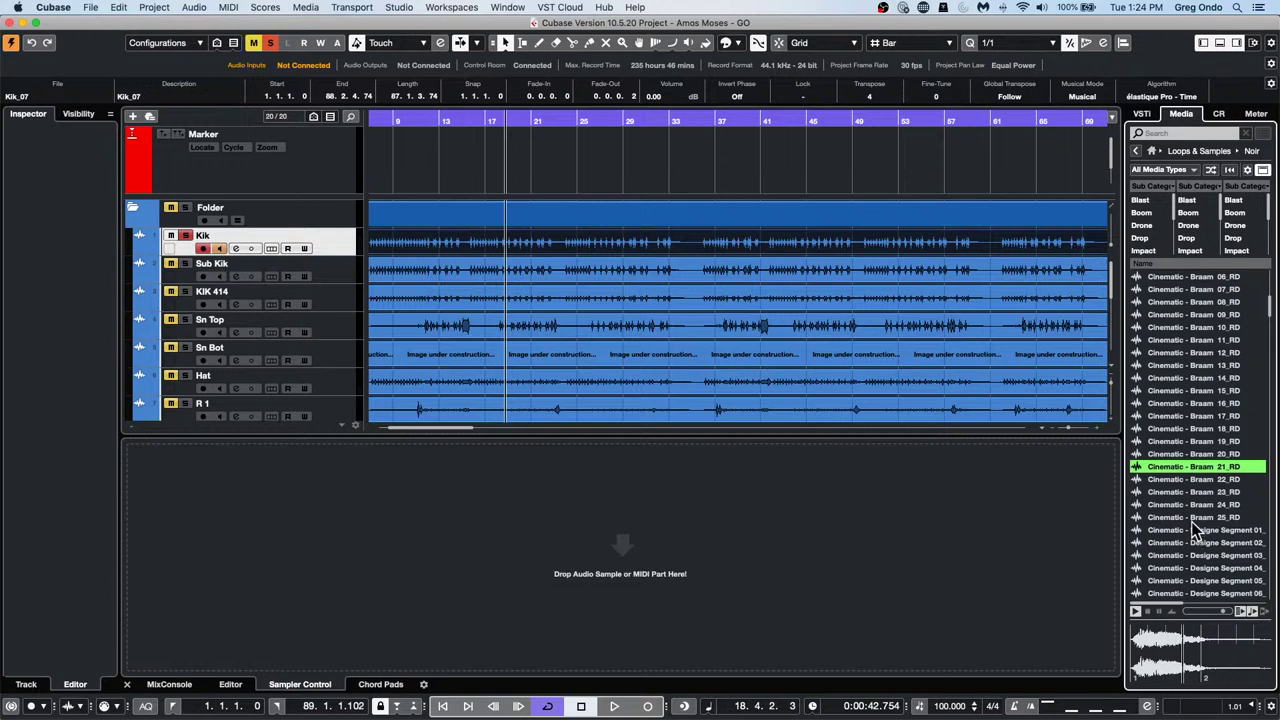
Audition the Cinematic - Designe Segment 03 and Designe Segment 11 samples
{"action": "scroll", "coordinate": [1198, 514], "scroll_direction": "down", "scroll_amount": 1}
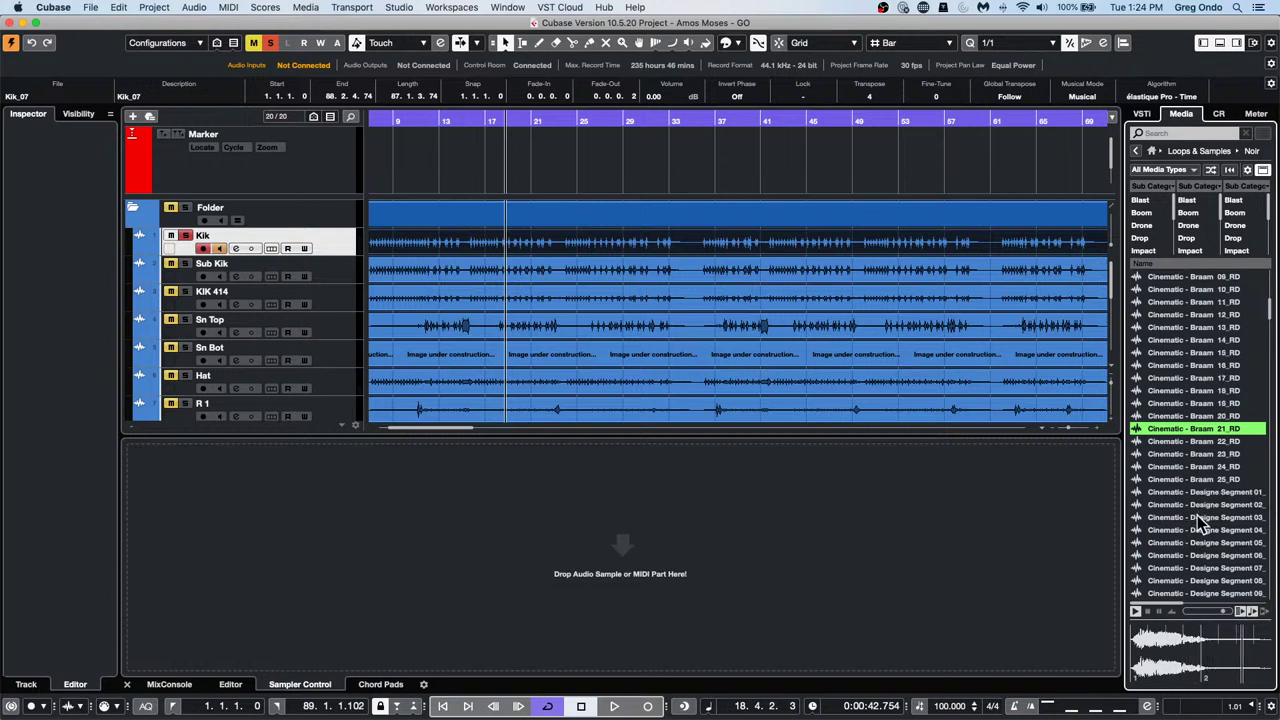
{"action": "left_click", "coordinate": [1197, 516]}
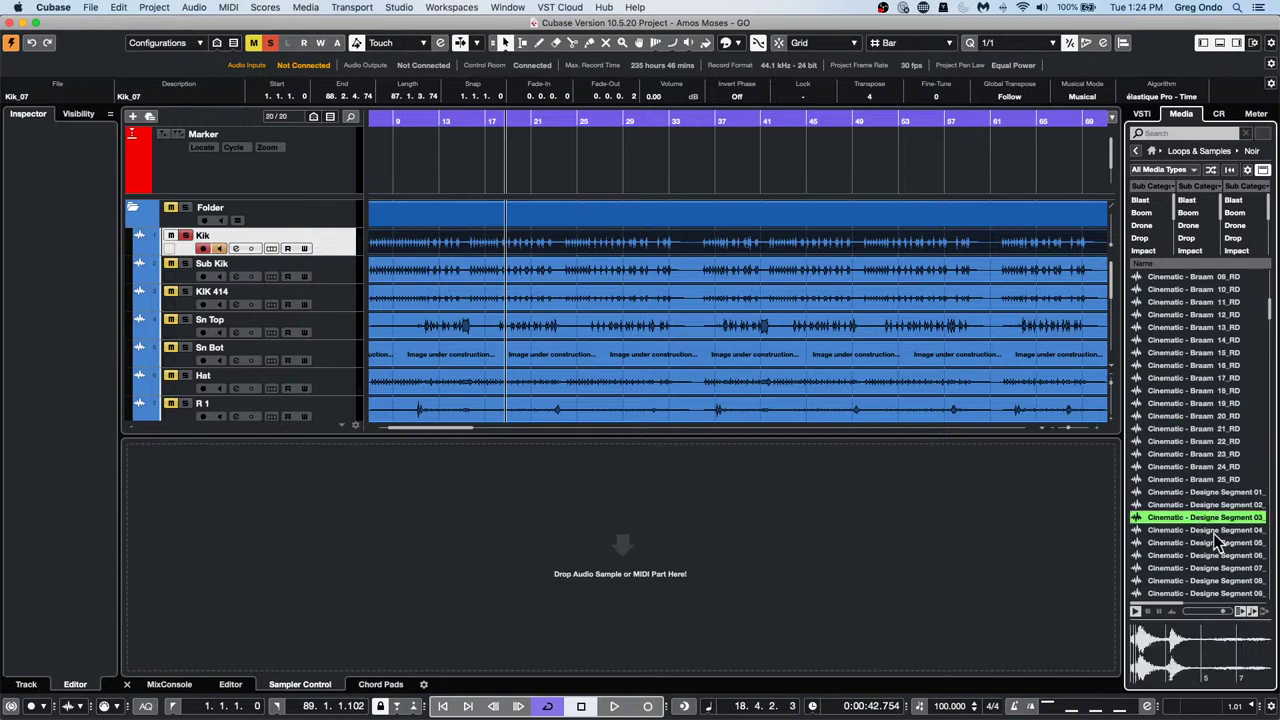
{"action": "scroll", "coordinate": [1210, 555], "scroll_direction": "down", "scroll_amount": 2}
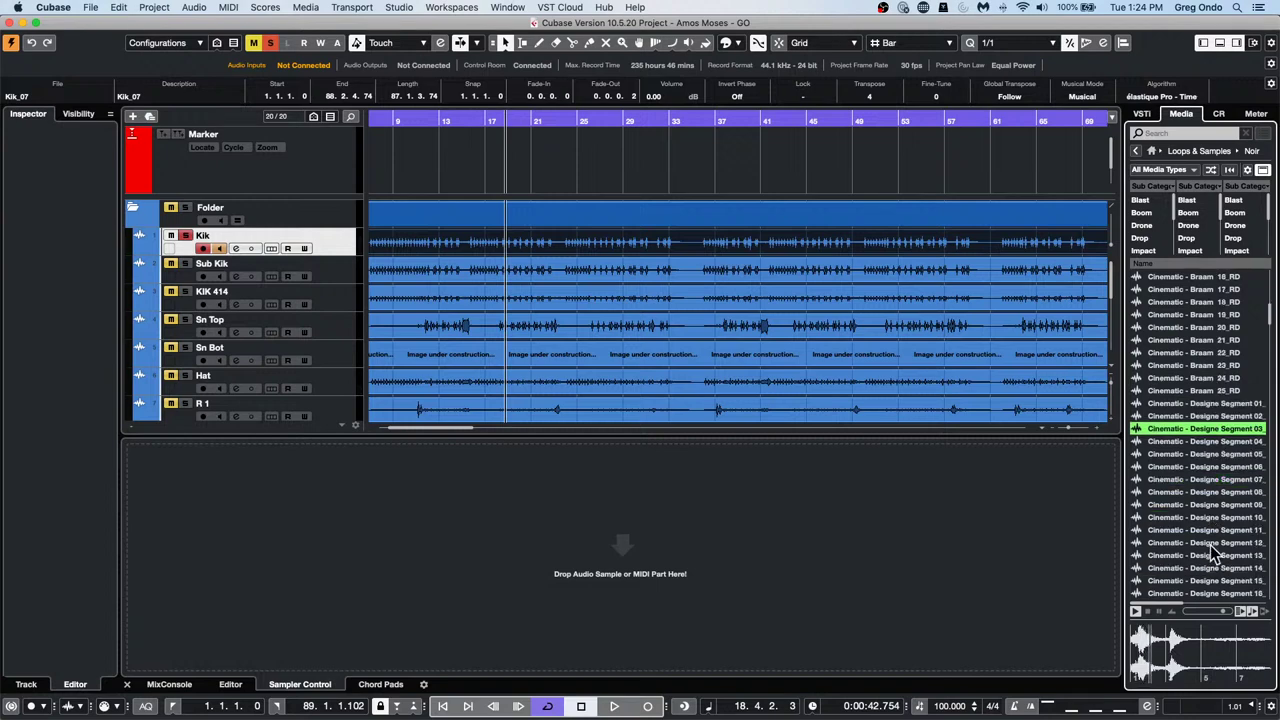
{"action": "left_click", "coordinate": [1210, 532]}
{"action": "scroll", "coordinate": [1208, 538], "scroll_direction": "down", "scroll_amount": 5}
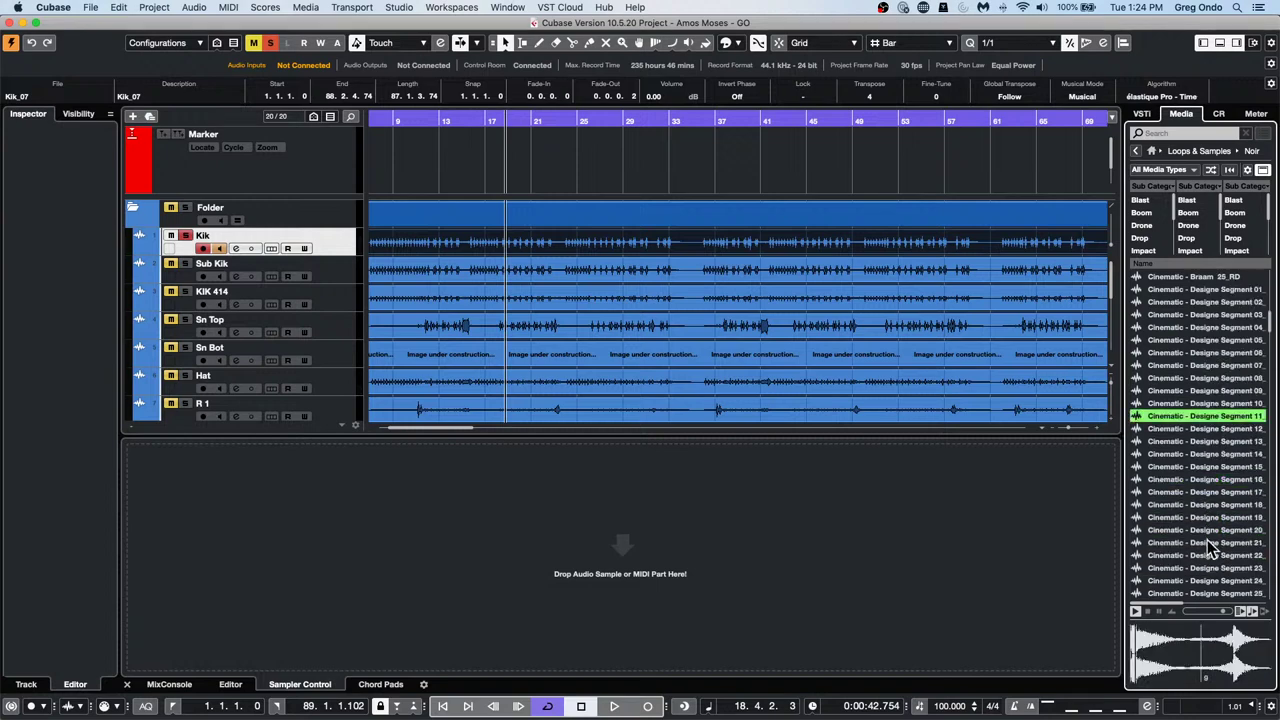
Audition the Cinematic - Drop samples 09, 21, 22 and 23
{"action": "scroll", "coordinate": [1209, 544], "scroll_direction": "down", "scroll_amount": 6}
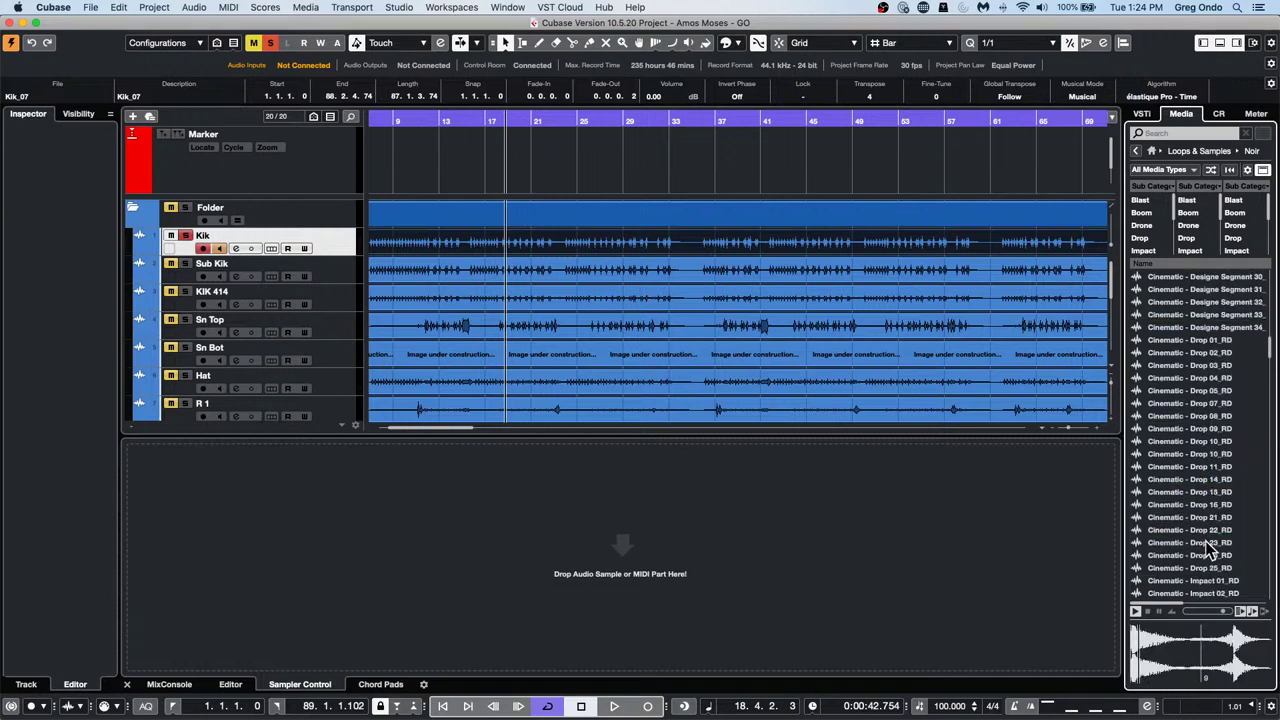
{"action": "left_click", "coordinate": [1193, 430]}
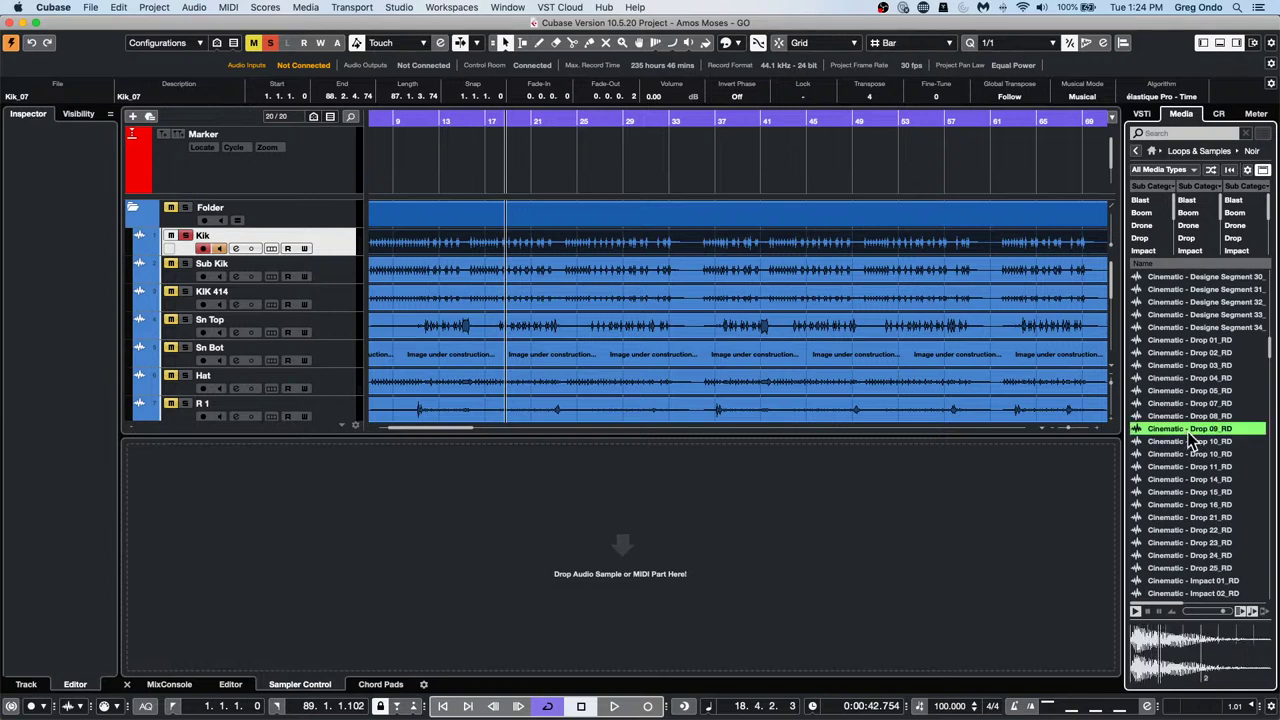
{"action": "left_click", "coordinate": [1186, 518]}
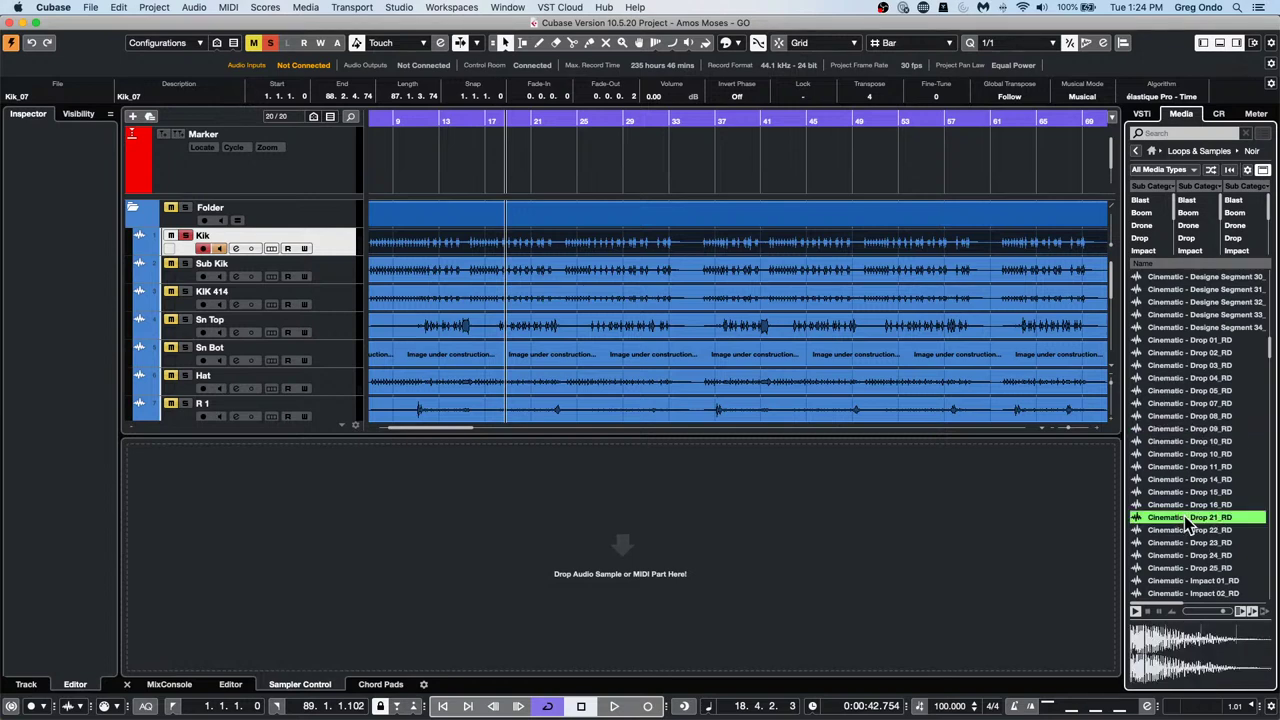
{"action": "key", "text": "Down"}
{"action": "key", "text": "Down"}
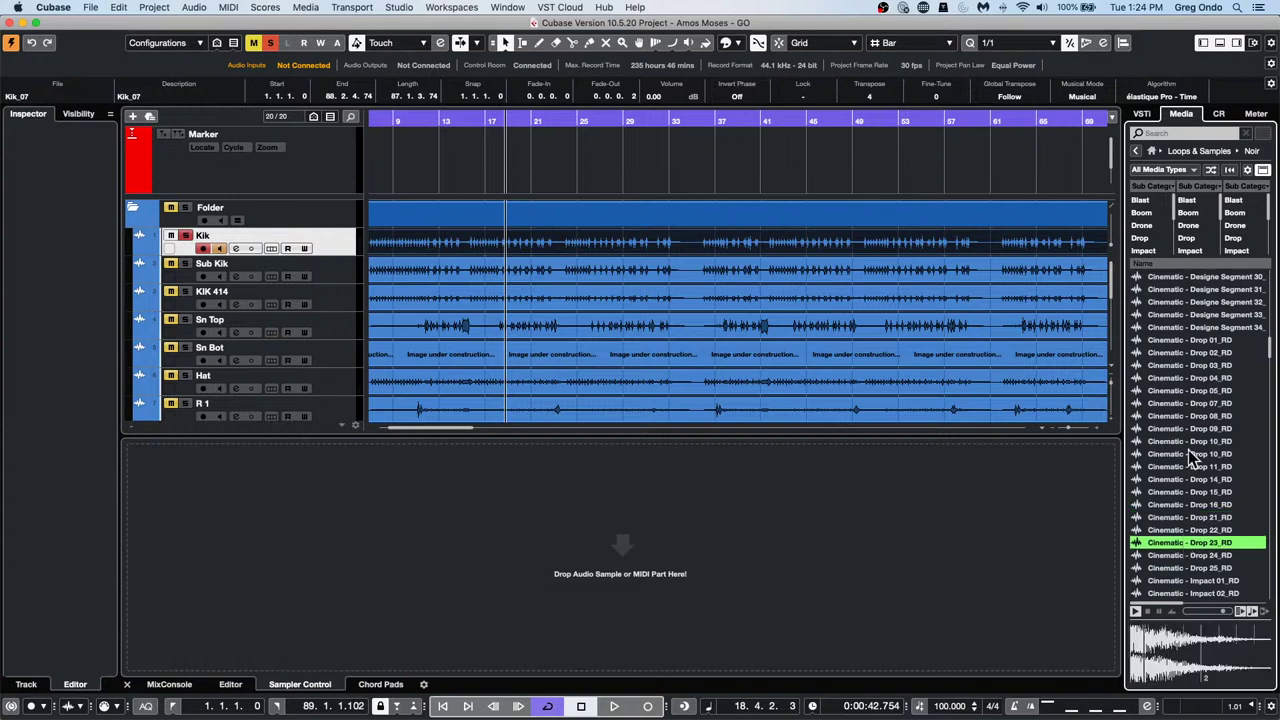
Audition the Cinematic - Impact 07, Impact 11 and Low Boom 14 samples
{"action": "scroll", "coordinate": [1190, 518], "scroll_direction": "down", "scroll_amount": 4}
{"action": "left_click", "coordinate": [1194, 507]}
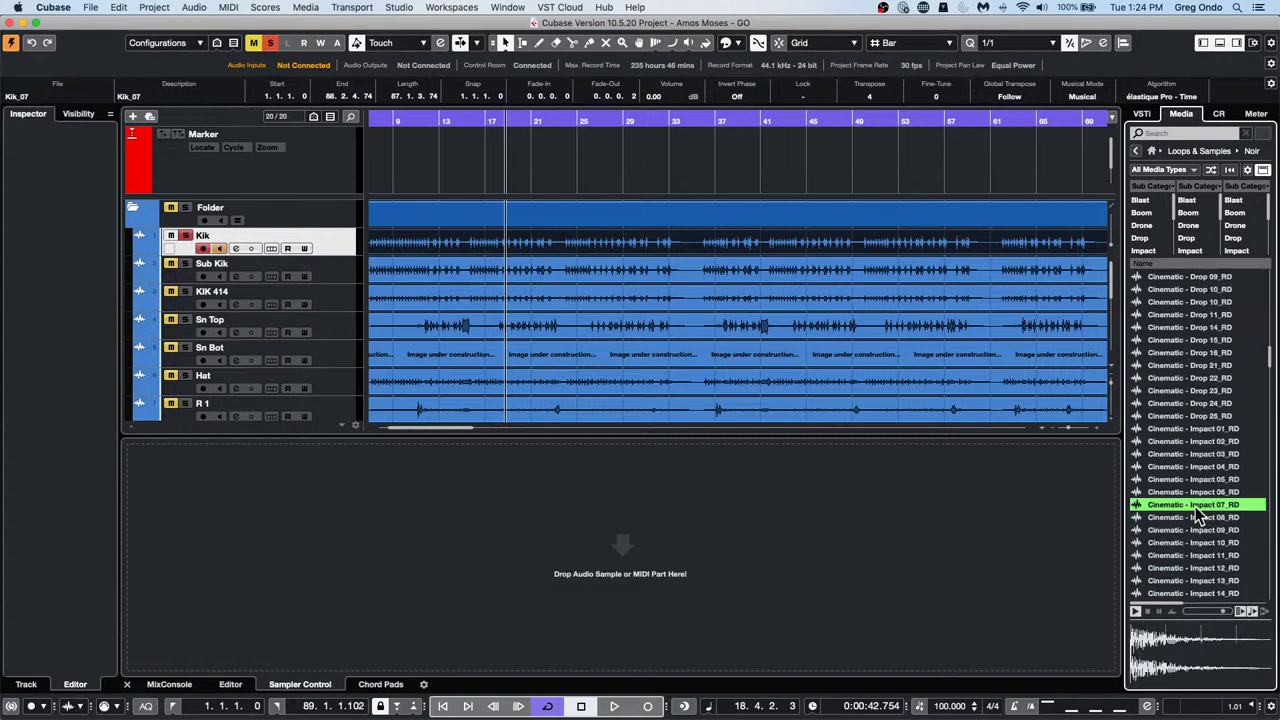
{"action": "left_click", "coordinate": [1193, 556]}
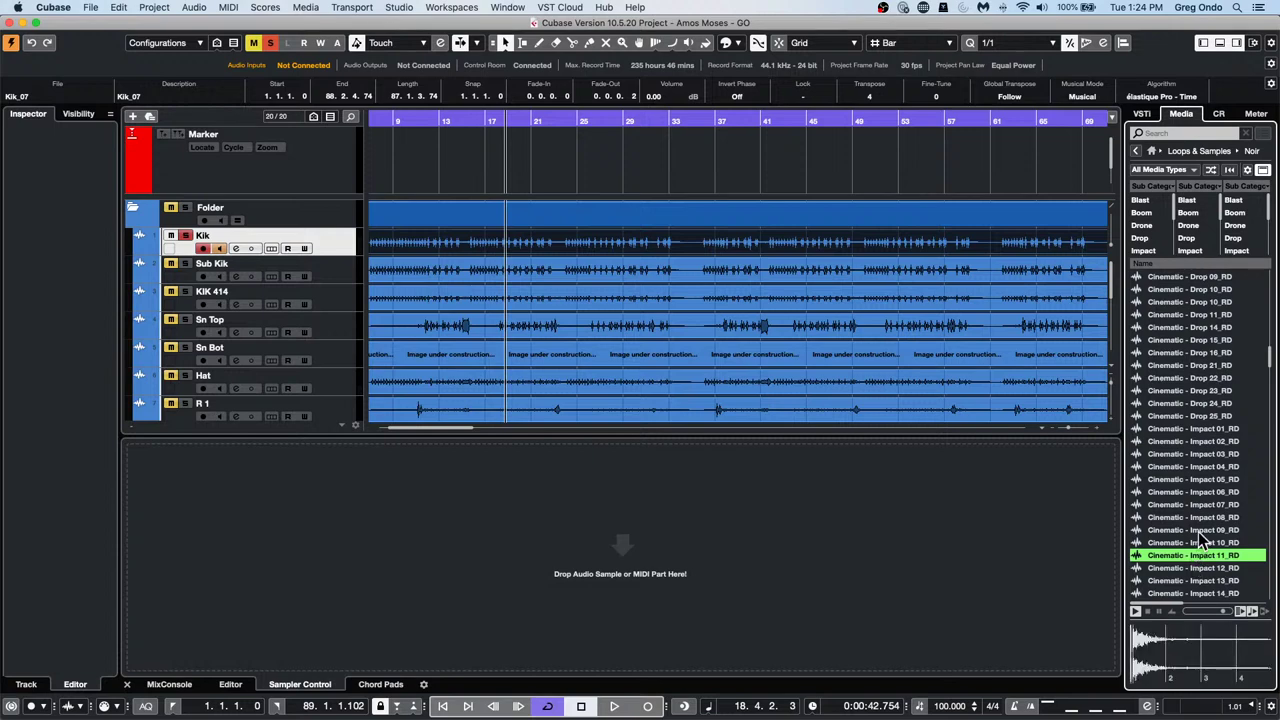
{"action": "scroll", "coordinate": [1198, 532], "scroll_direction": "down", "scroll_amount": 15}
{"action": "left_click", "coordinate": [1200, 542]}
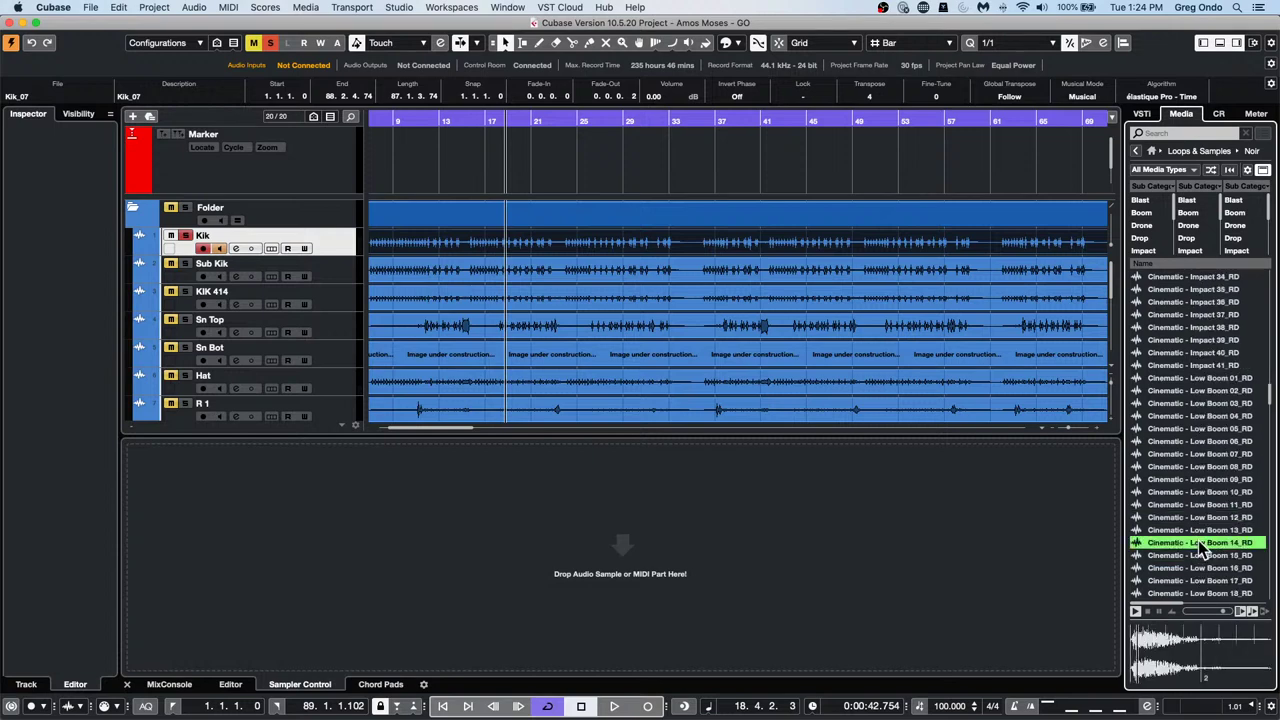
Audition the Cinematic - Organic Metals 03 and Impact 29 samples and browse on to the Suspenseful Stingers and Tonal samples
{"action": "scroll", "coordinate": [1198, 545], "scroll_direction": "down", "scroll_amount": 15}
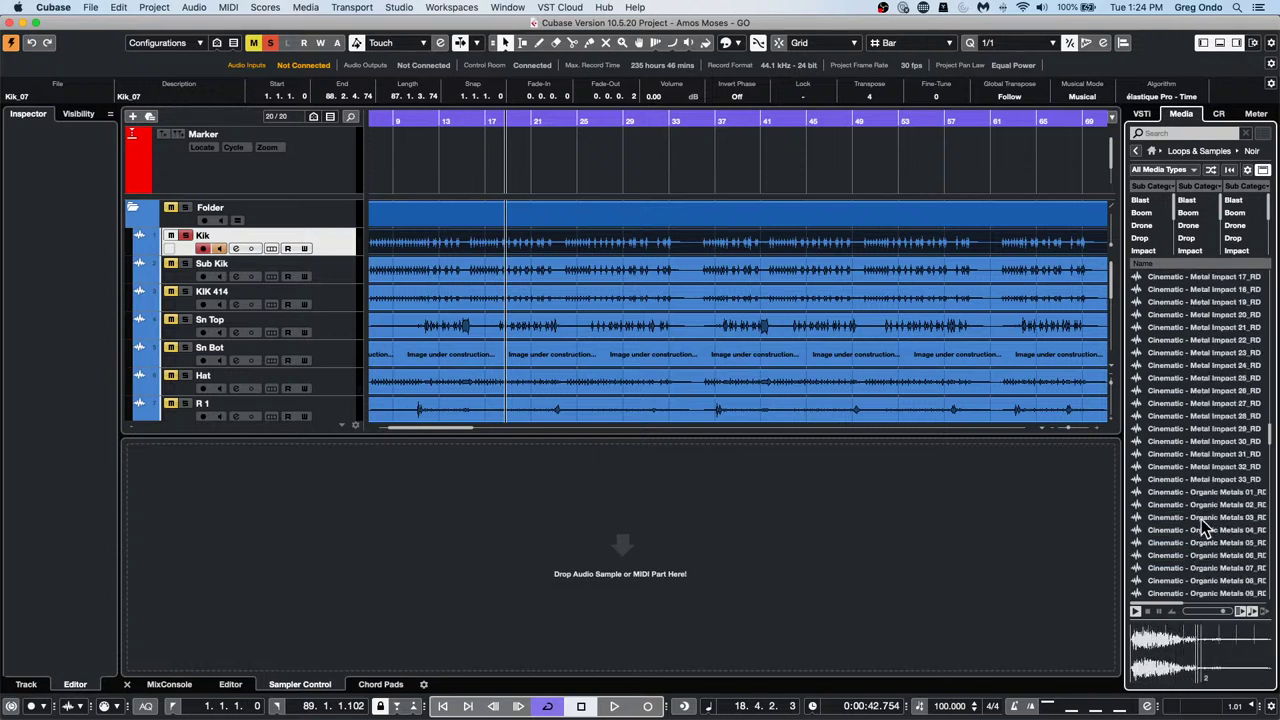
{"action": "left_click", "coordinate": [1201, 517]}
{"action": "scroll", "coordinate": [1193, 508], "scroll_direction": "up", "scroll_amount": 3}
{"action": "scroll", "coordinate": [1189, 497], "scroll_direction": "up", "scroll_amount": 12}
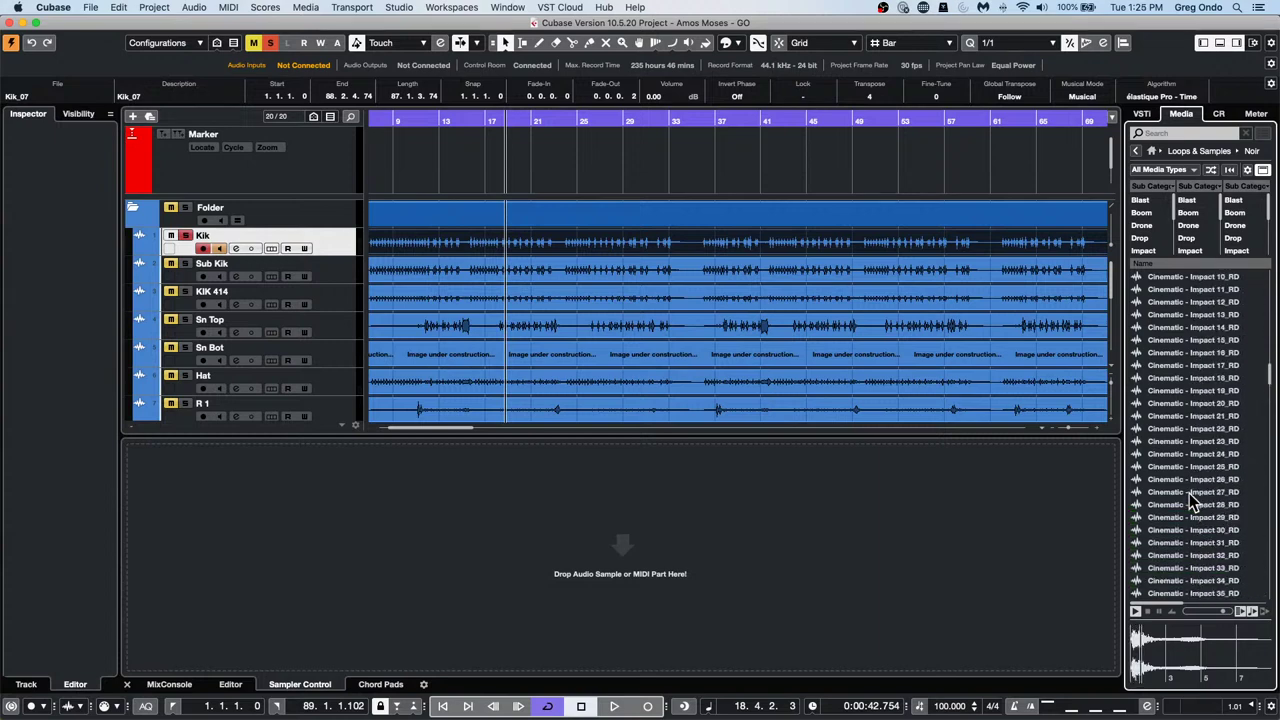
{"action": "left_click", "coordinate": [1192, 516]}
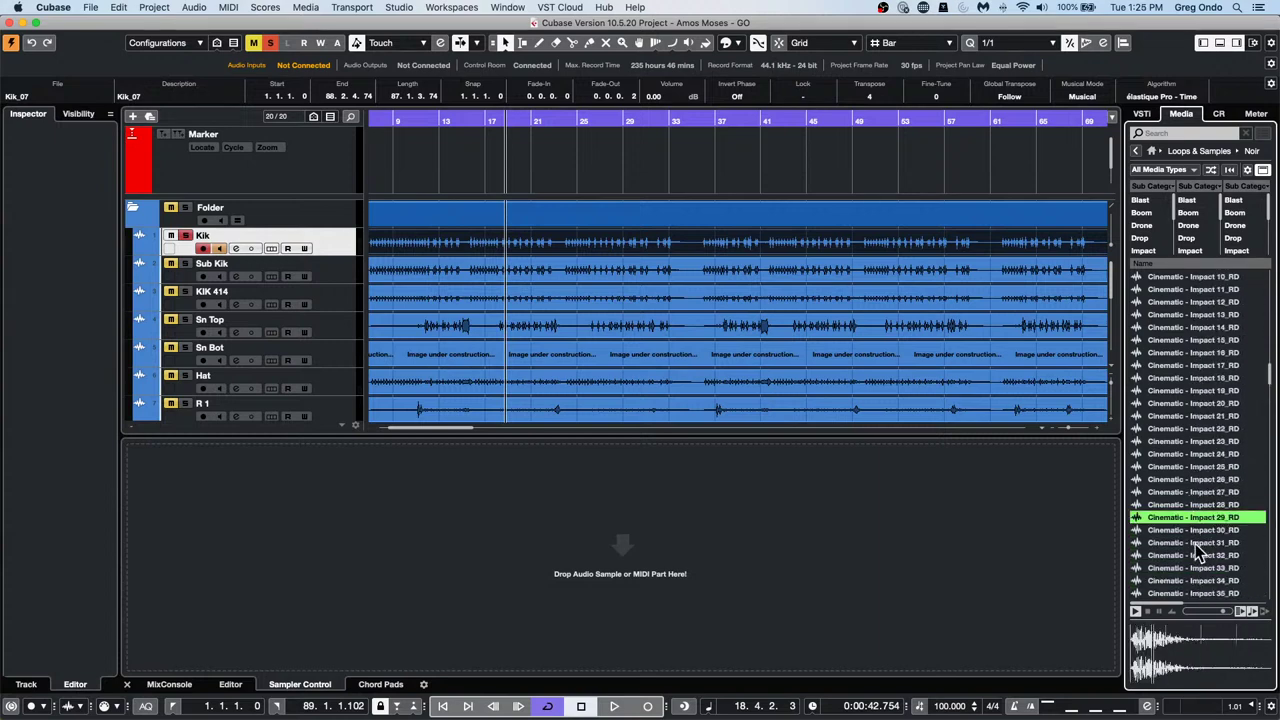
{"action": "scroll", "coordinate": [1195, 544], "scroll_direction": "down", "scroll_amount": 10}
{"action": "scroll", "coordinate": [1196, 553], "scroll_direction": "down", "scroll_amount": 10}
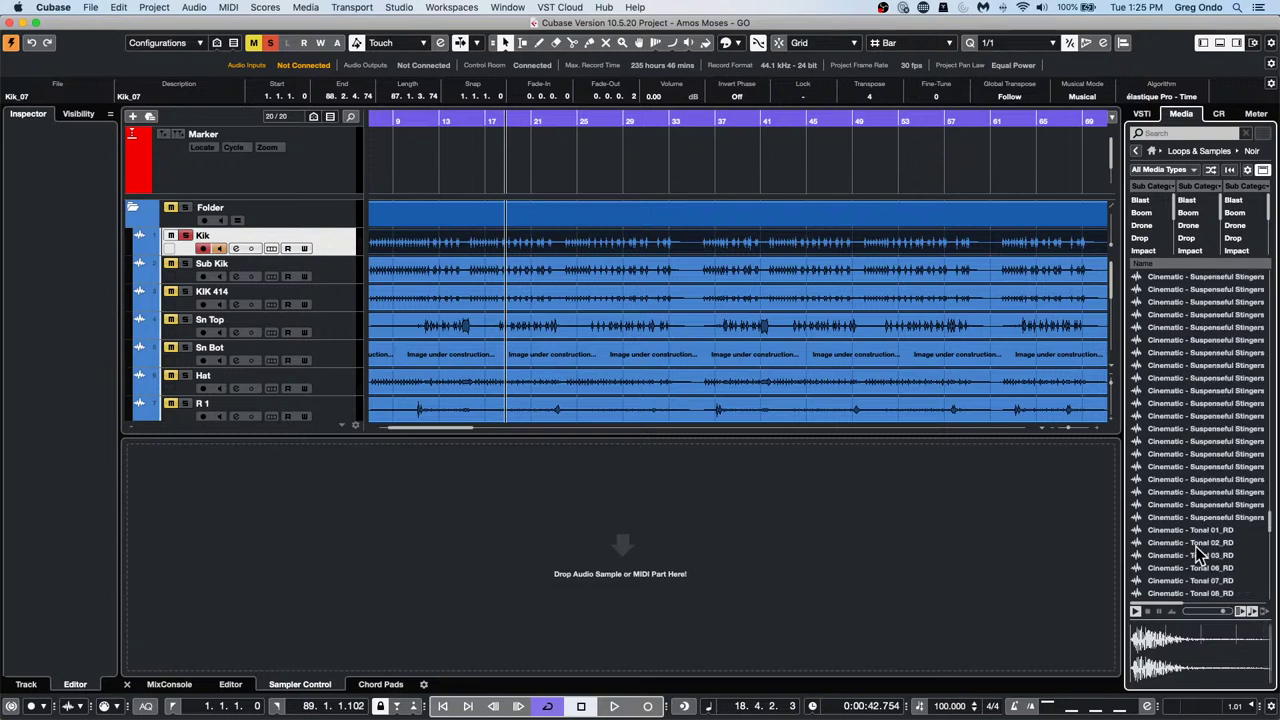
Audition the Cinematic - Tonal 02_RD sample, stop the preview and return to the Loops & Samples overview
{"action": "left_click", "coordinate": [1196, 543]}
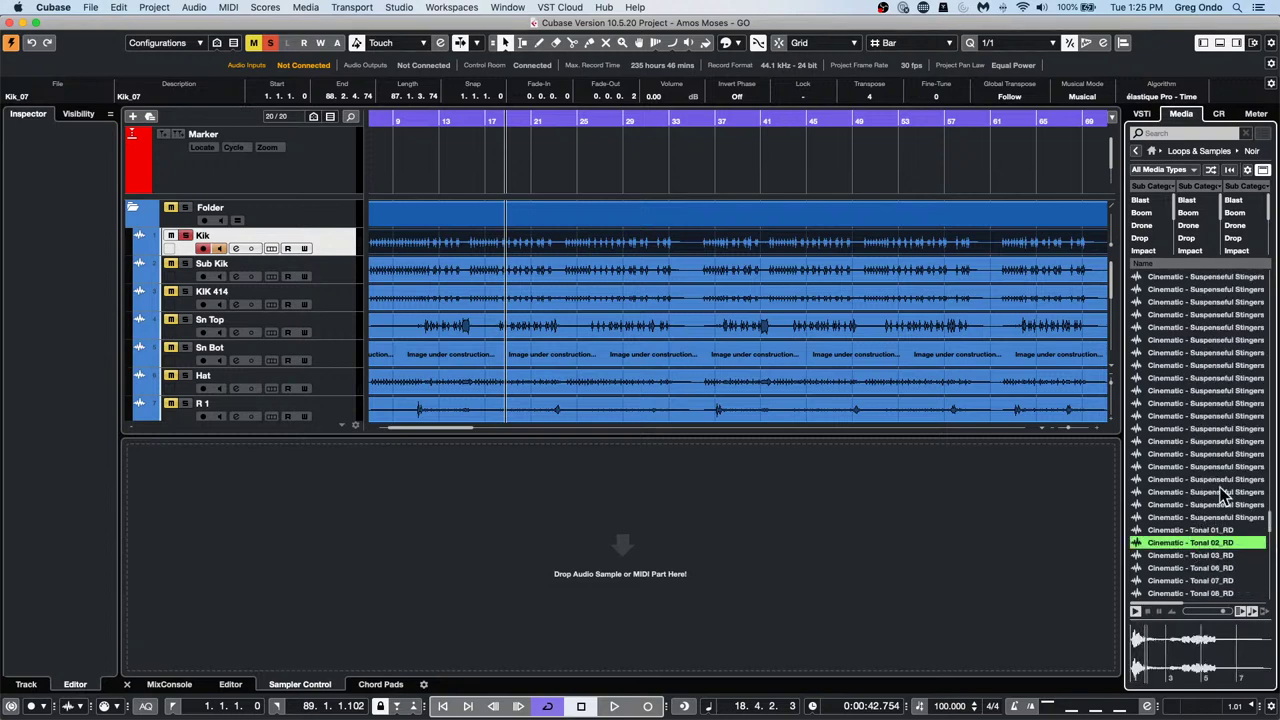
{"action": "left_click", "coordinate": [1148, 611]}
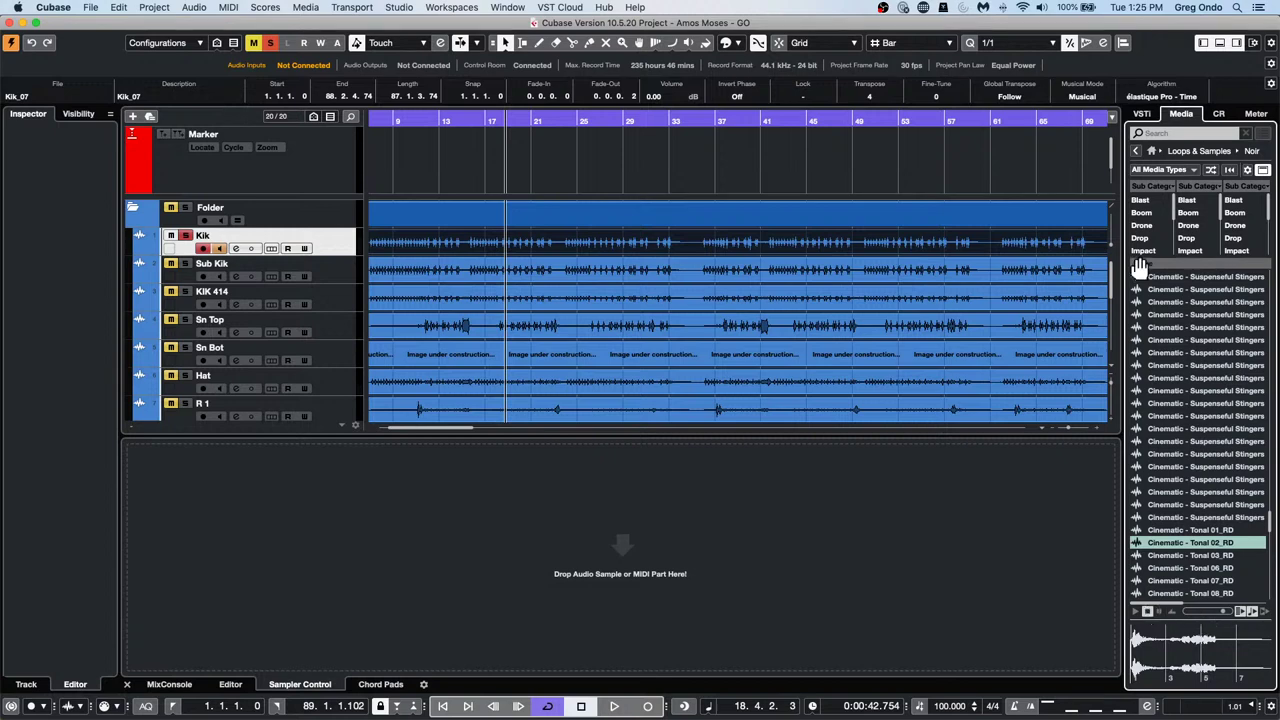
{"action": "left_click", "coordinate": [1134, 153]}
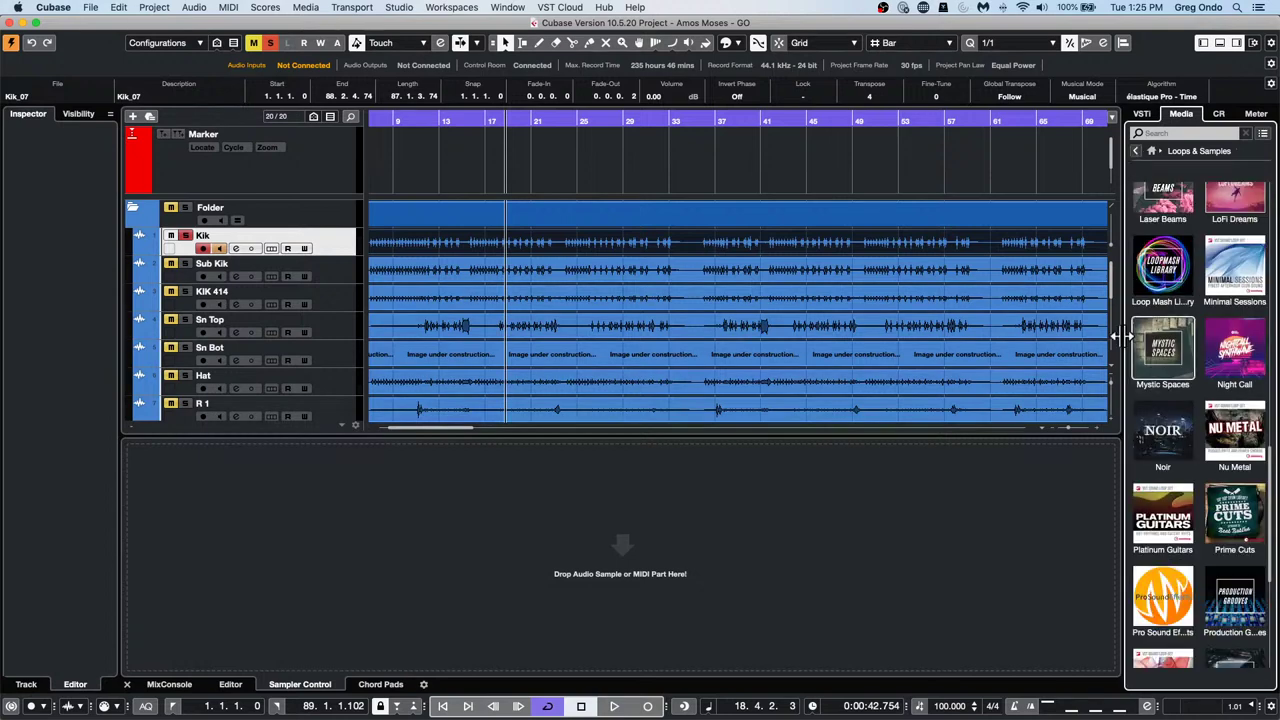
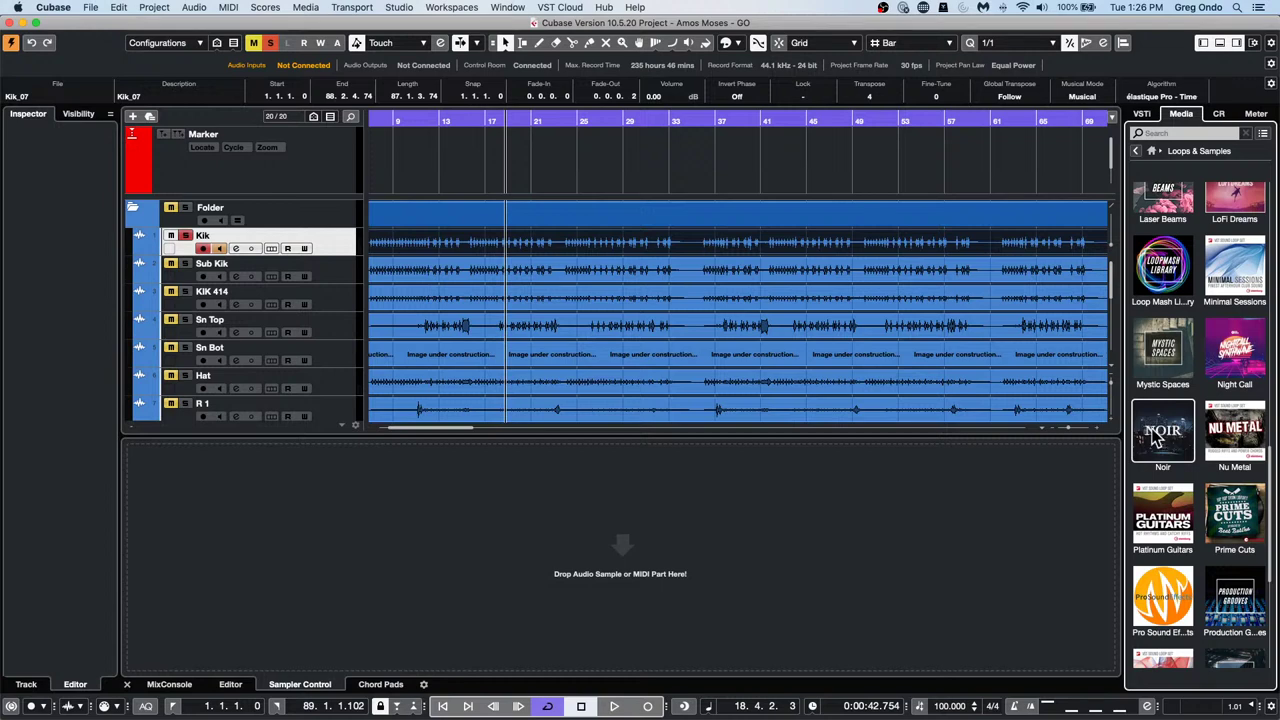
Open the recent project bicycle.cpr and activate it
{"action": "left_click", "coordinate": [89, 7]}
{"action": "mouse_move", "coordinate": [119, 261]}
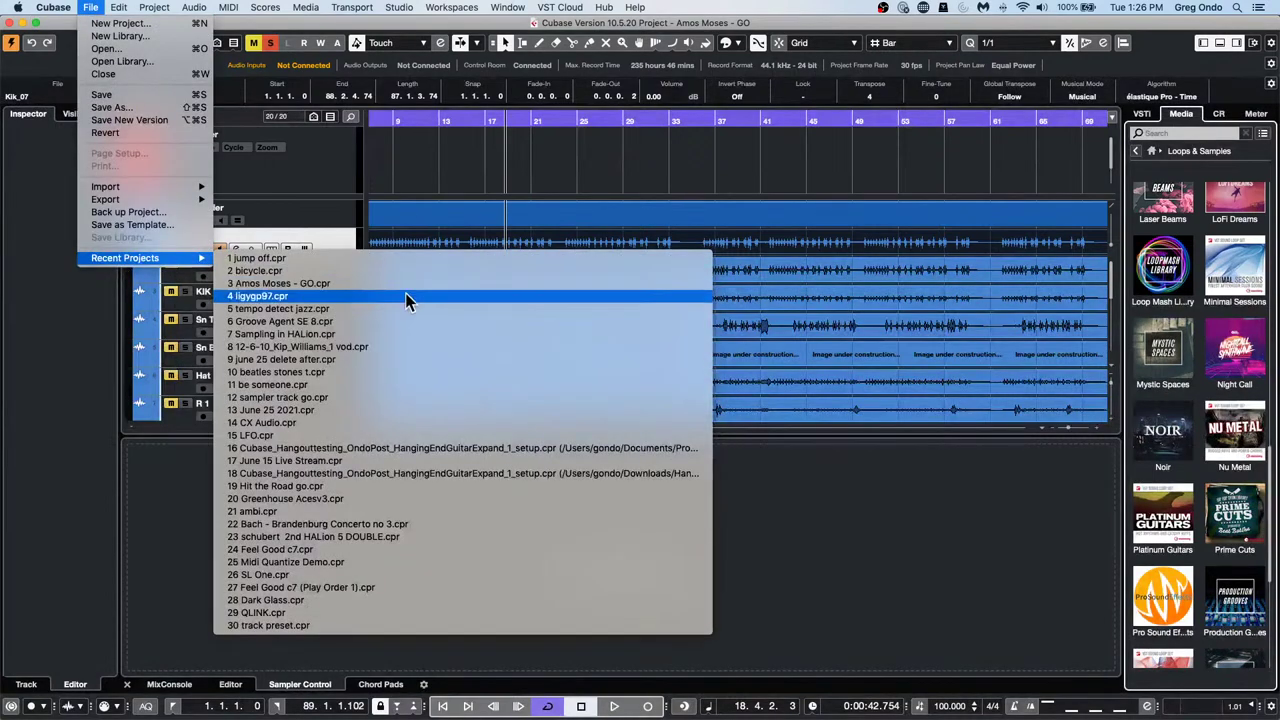
{"action": "left_click", "coordinate": [352, 270]}
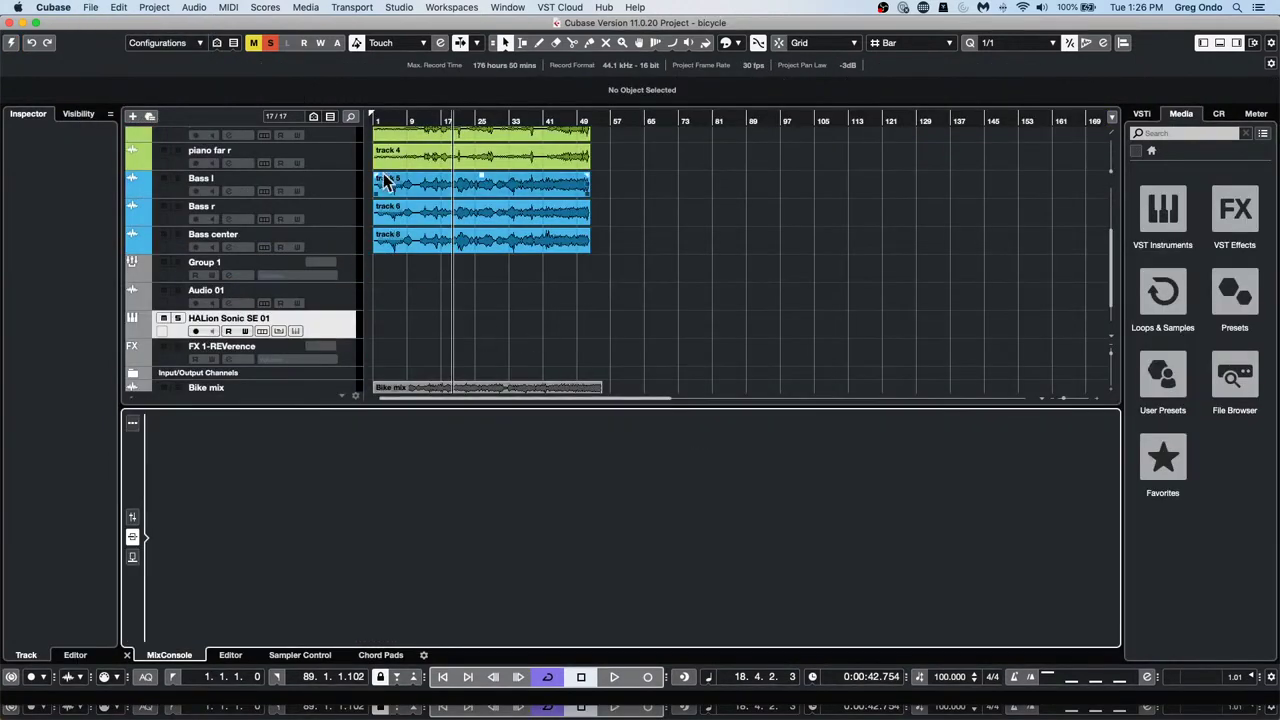
{"action": "left_click", "coordinate": [12, 42]}
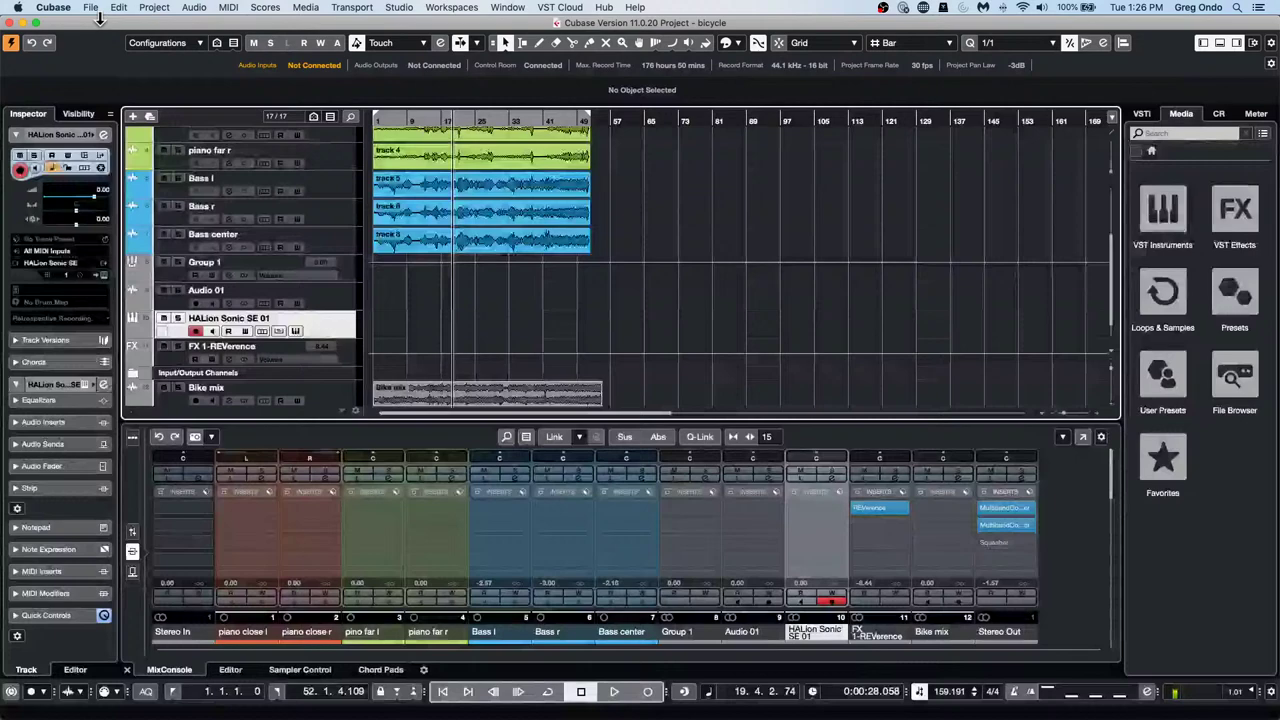
Revert the bicycle project to its previously saved version and delete the newly recorded and created files
{"action": "left_click", "coordinate": [90, 7]}
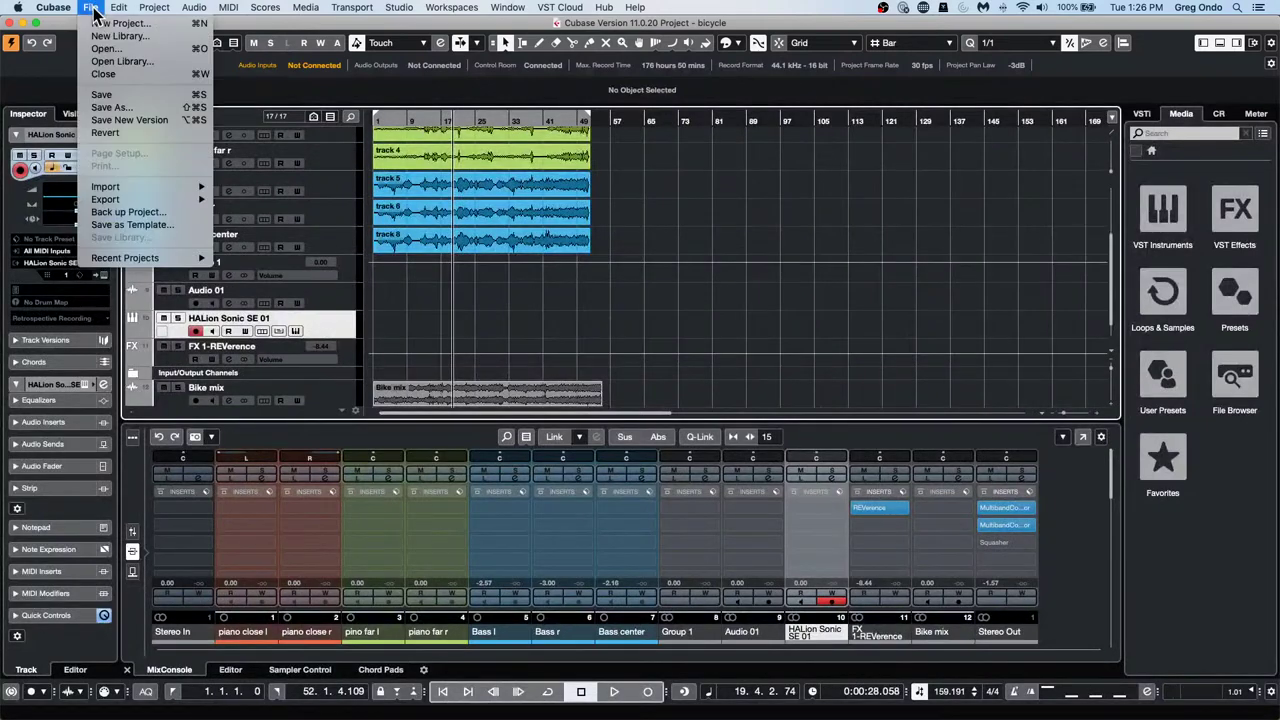
{"action": "mouse_move", "coordinate": [130, 200]}
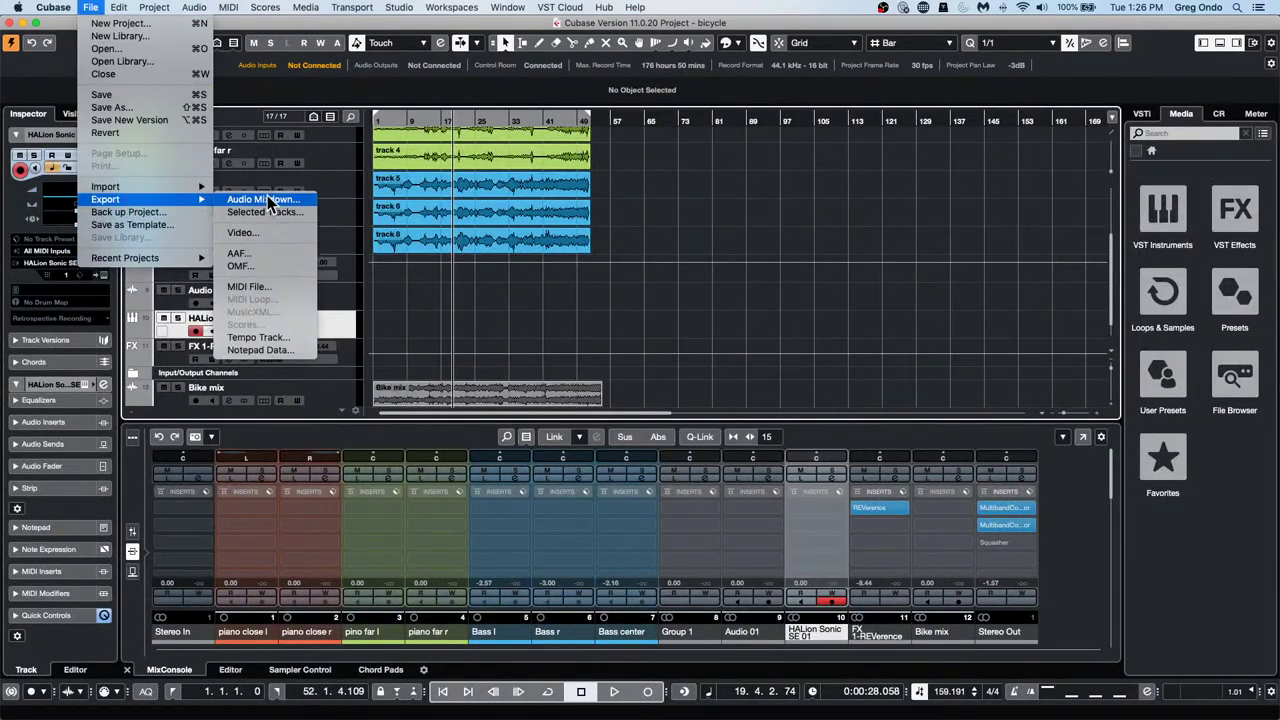
{"action": "left_click", "coordinate": [118, 133]}
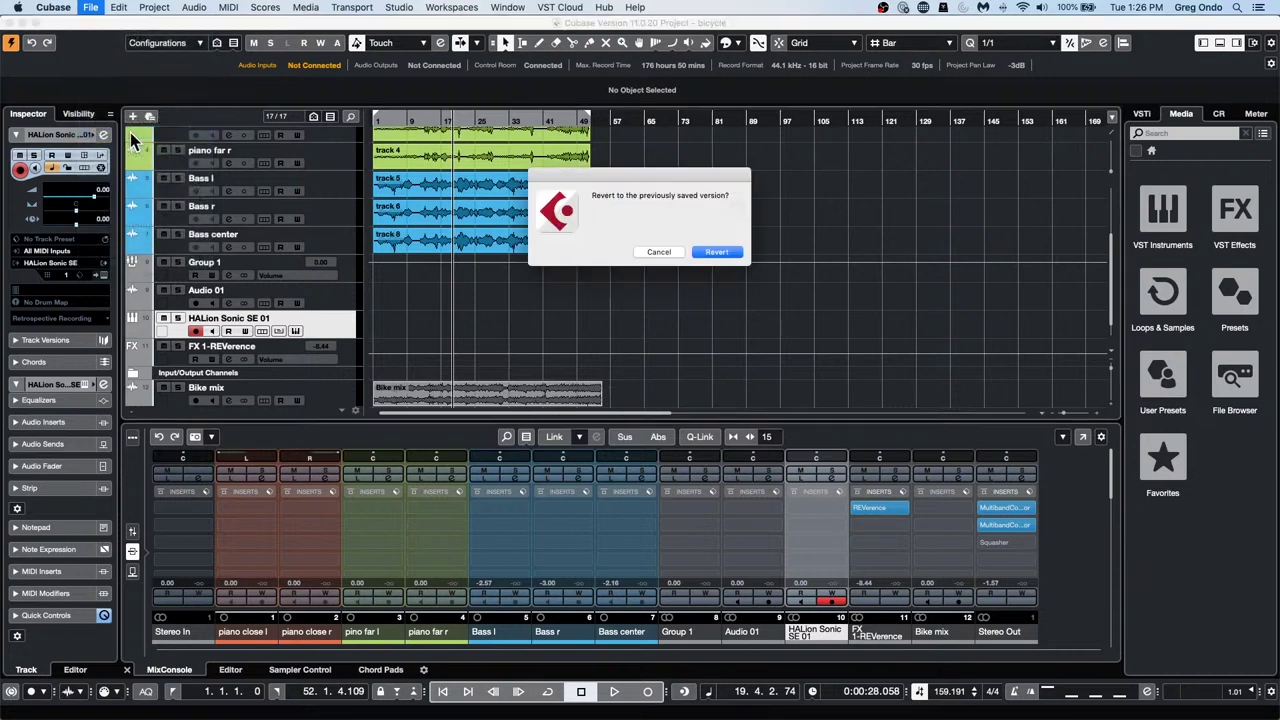
{"action": "left_click", "coordinate": [718, 253]}
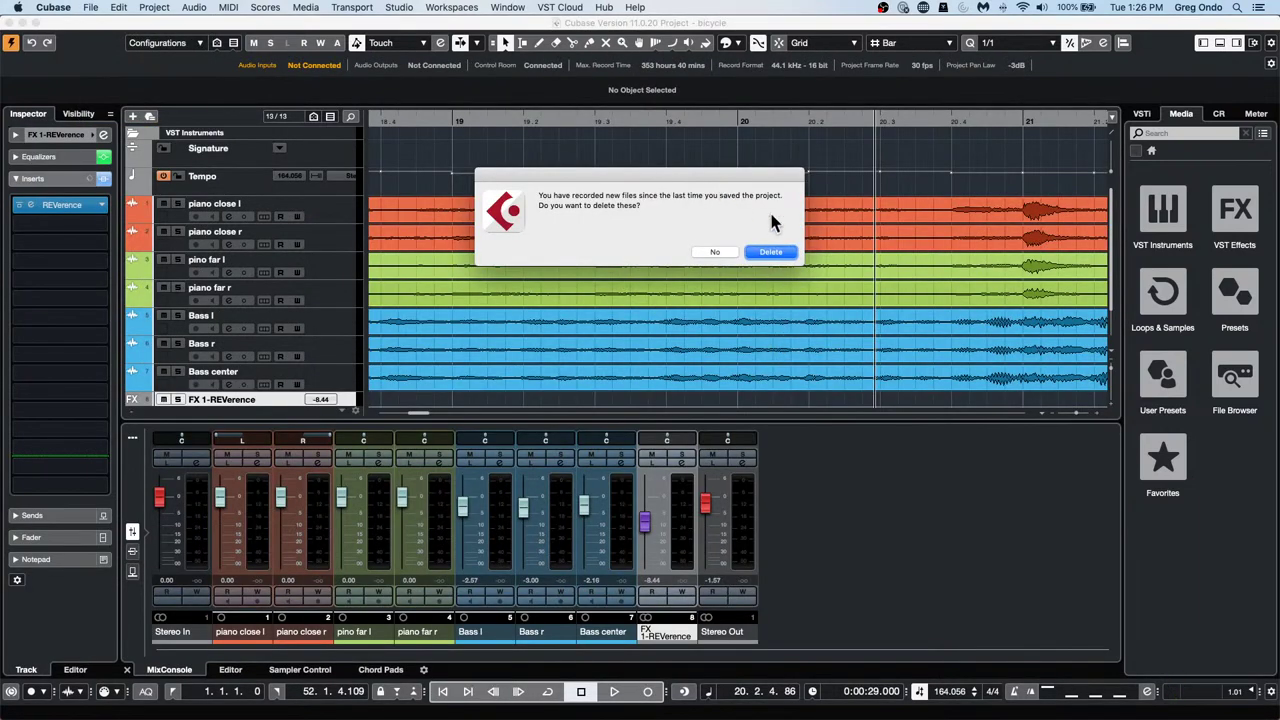
{"action": "left_click", "coordinate": [770, 251]}
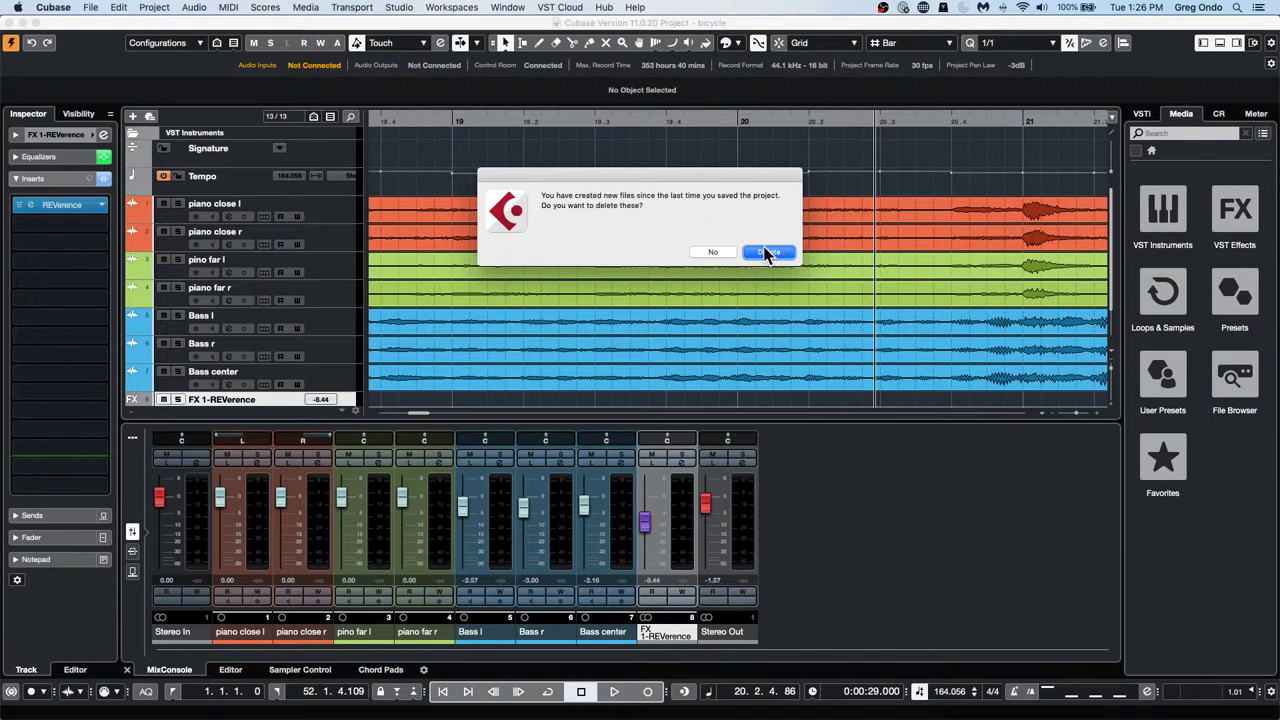
{"action": "left_click", "coordinate": [772, 252]}
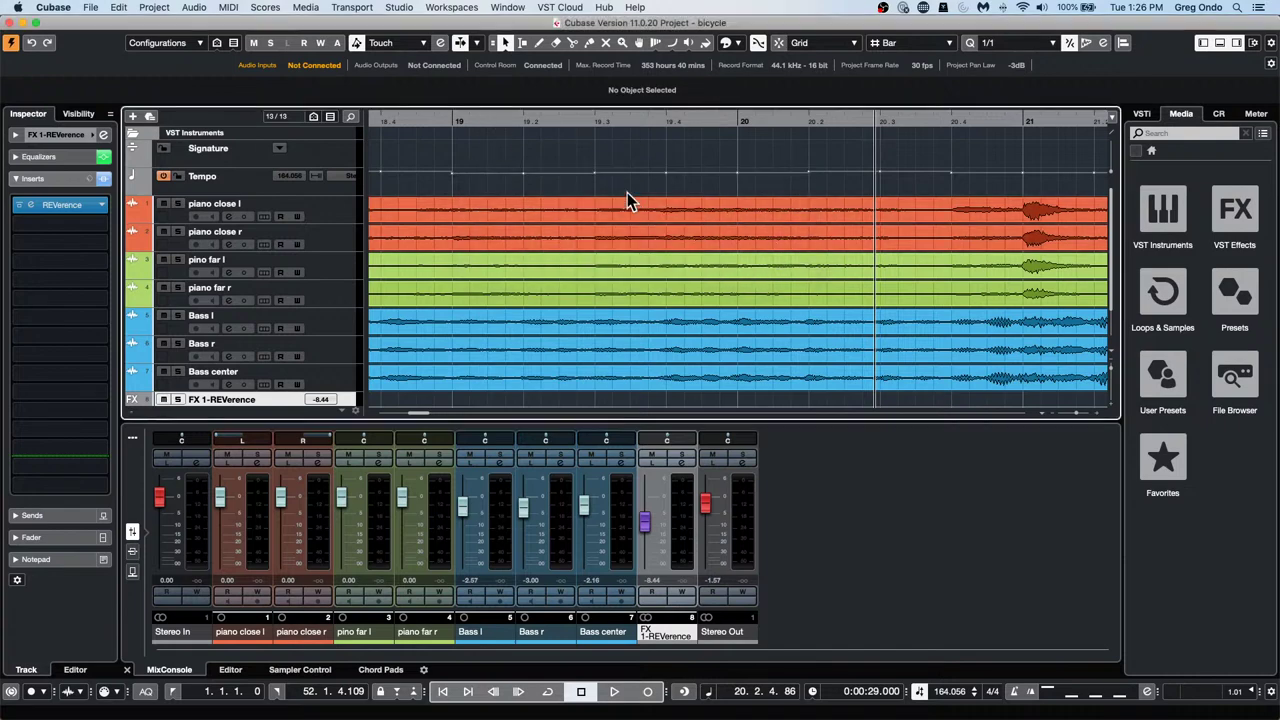
Play back the mix and lower the Stereo Out fader to about -13.2 dB
{"action": "left_click_drag", "start_coordinate": [478, 120], "coordinate": [432, 57]}
{"action": "key", "text": "space"}
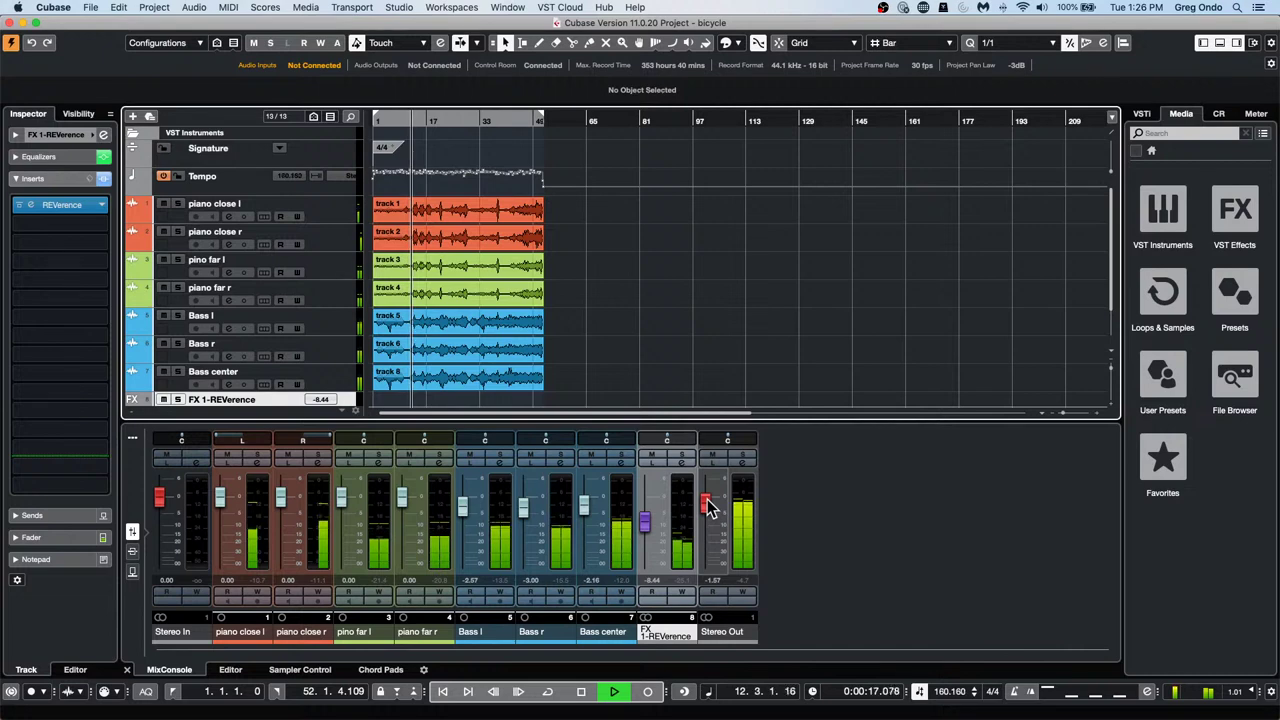
{"action": "key", "text": "space"}
{"action": "left_click_drag", "start_coordinate": [707, 507], "coordinate": [713, 533]}
{"action": "key", "text": "space"}
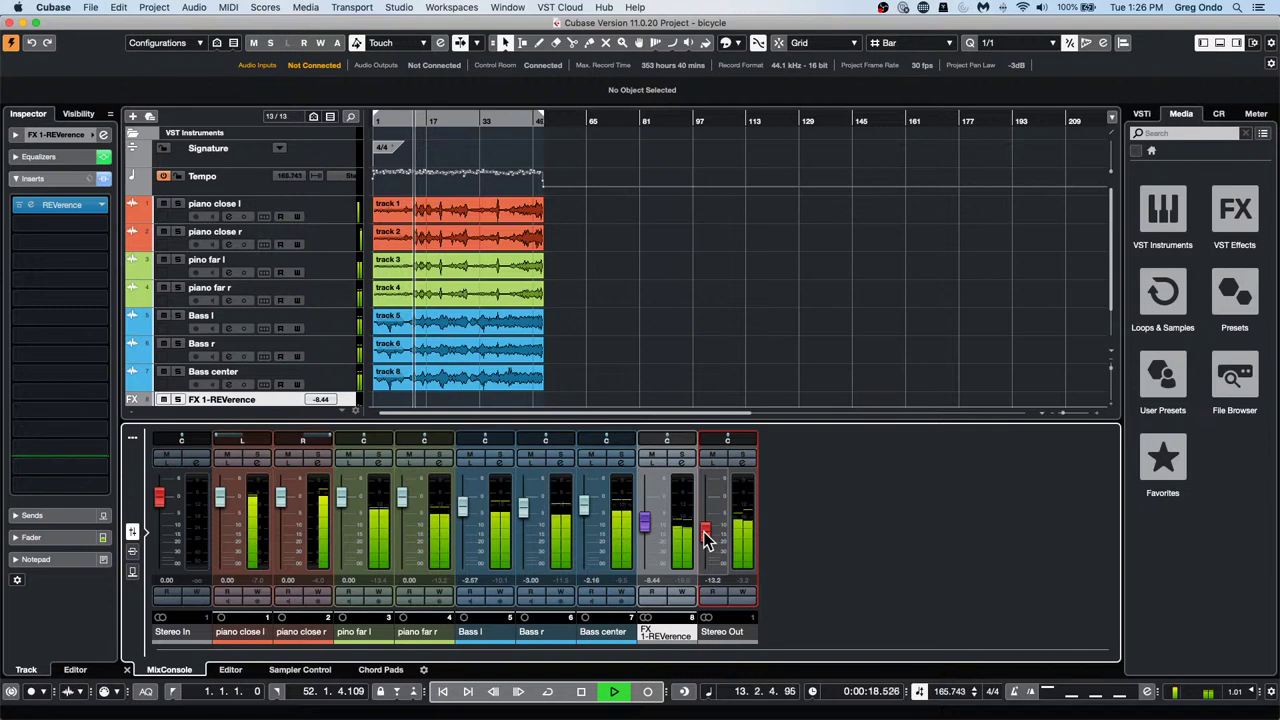
{"action": "key", "text": "space"}
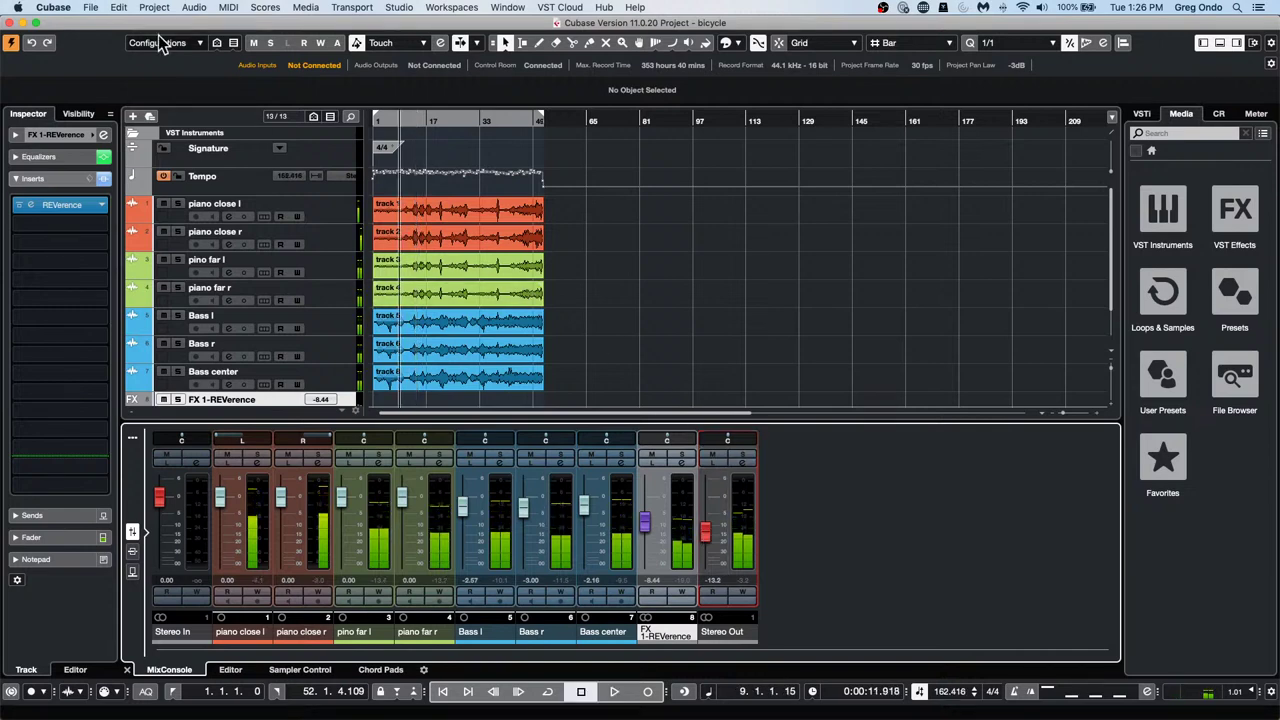
Raise the transport's output level control to 6.02 dB and play the mix briefly
{"action": "left_click", "coordinate": [1157, 691]}
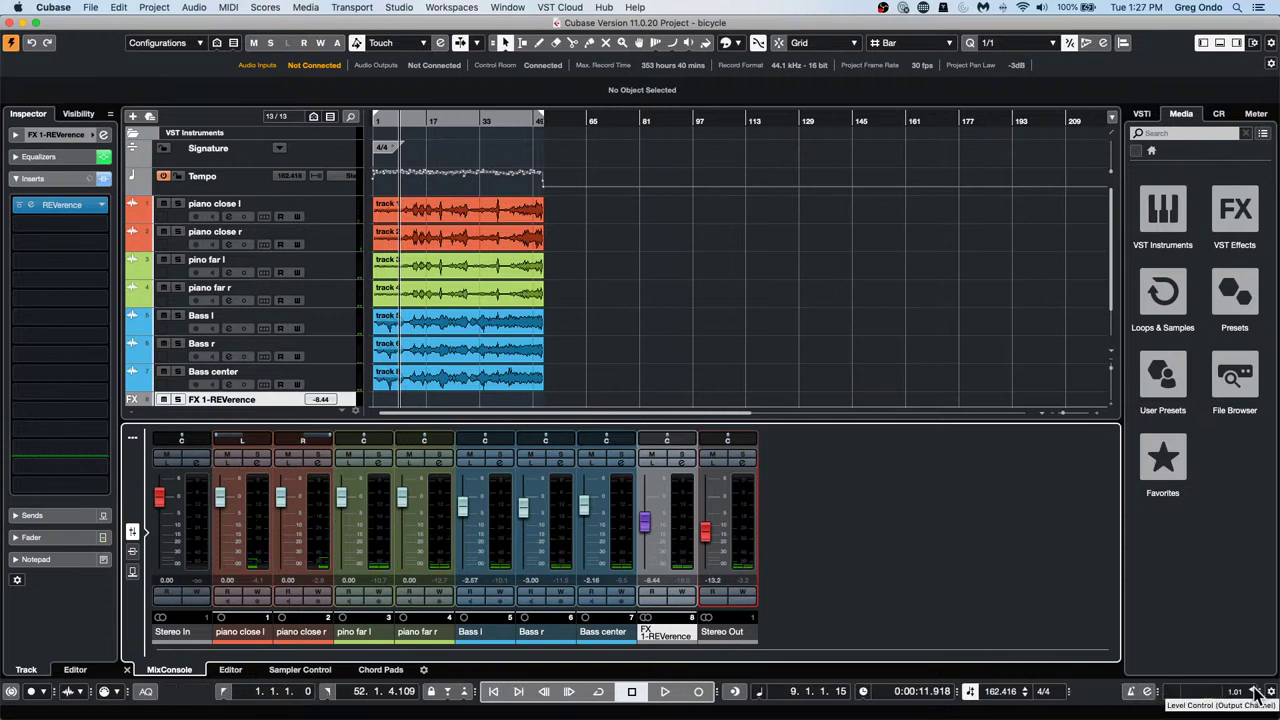
{"action": "left_click_drag", "start_coordinate": [1266, 697], "coordinate": [1270, 598]}
{"action": "key", "text": "space"}
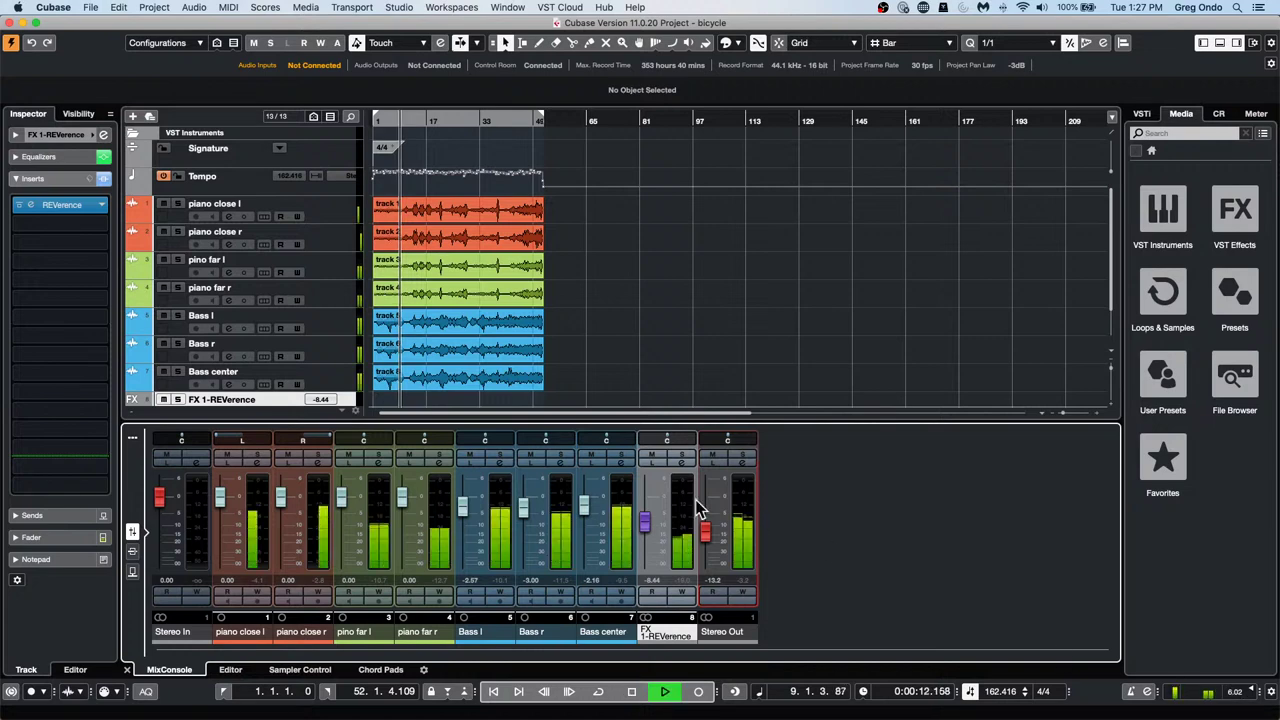
{"action": "key", "text": "space"}
Open the audio mixdown export for Stereo Out and set its after-export action to Create Audio Track
{"action": "left_click", "coordinate": [90, 8]}
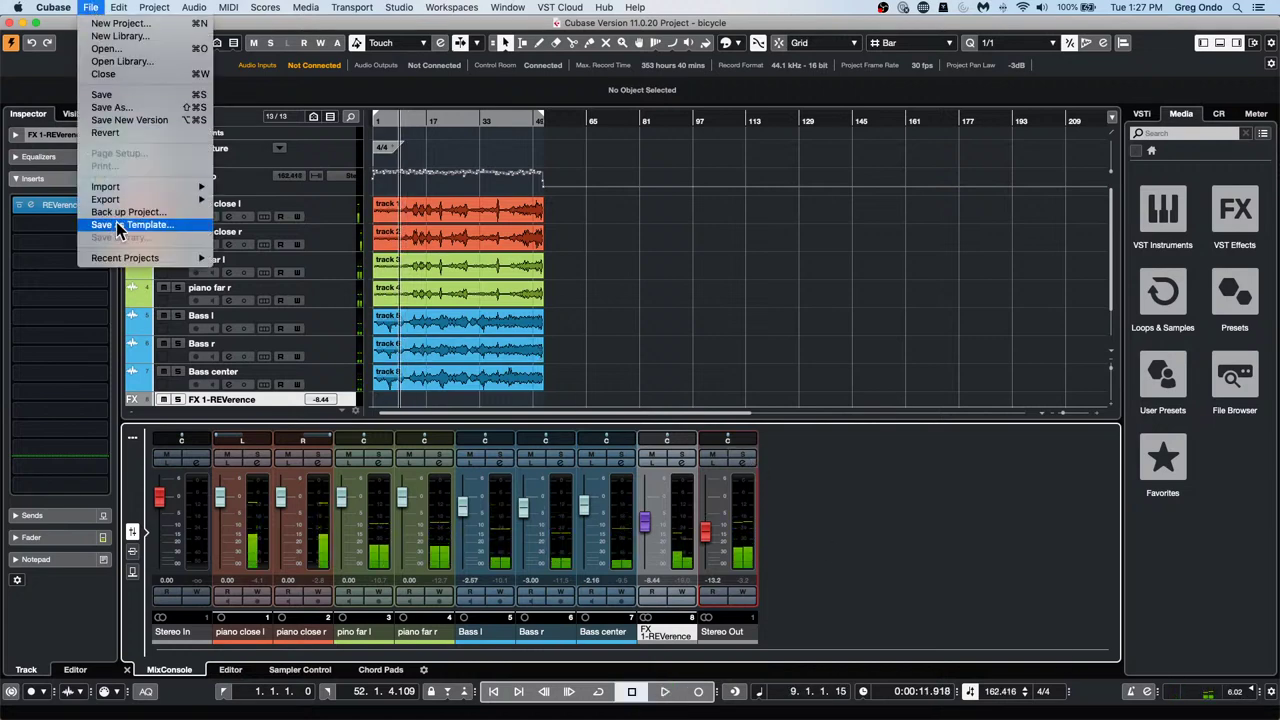
{"action": "mouse_move", "coordinate": [129, 199]}
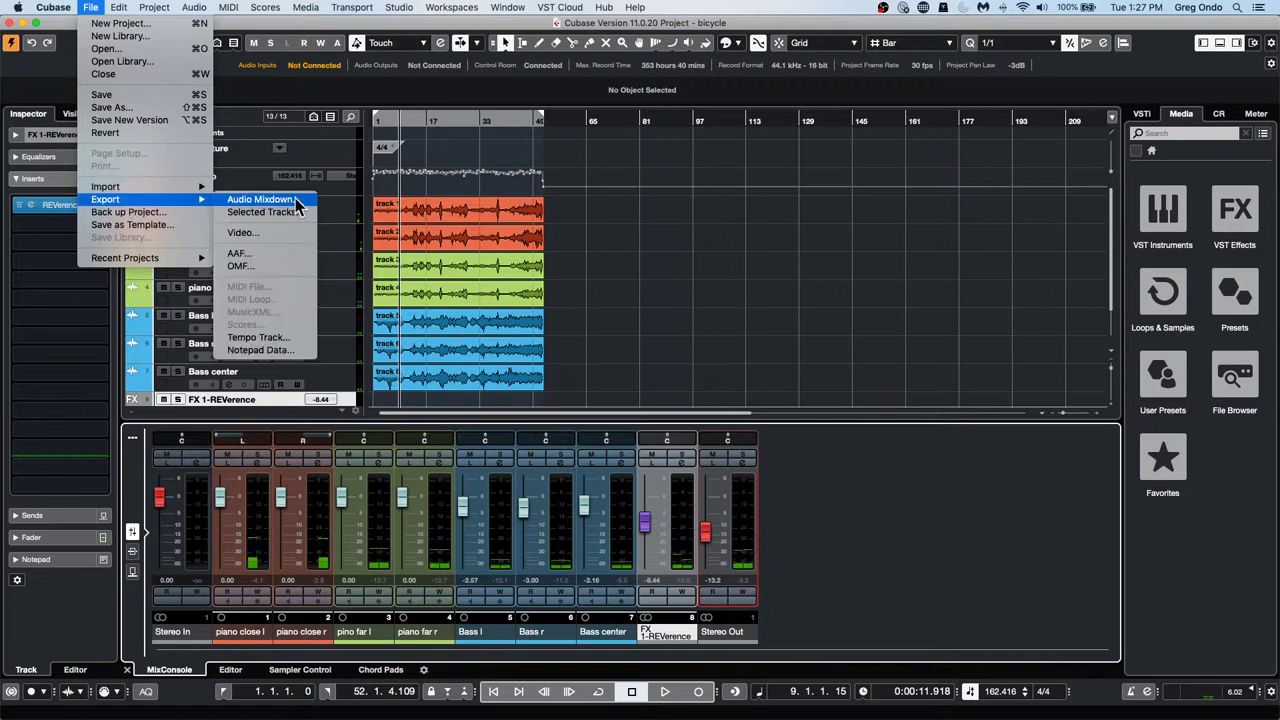
{"action": "left_click", "coordinate": [300, 204]}
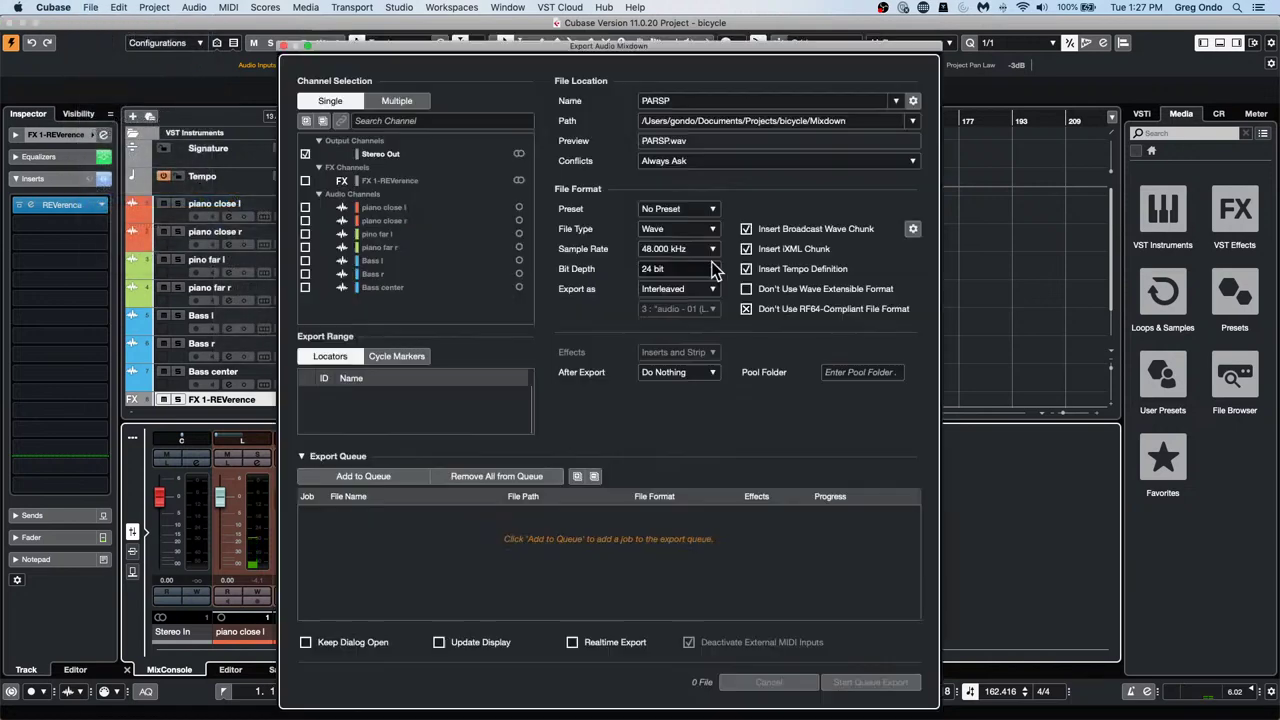
{"action": "left_click", "coordinate": [680, 371]}
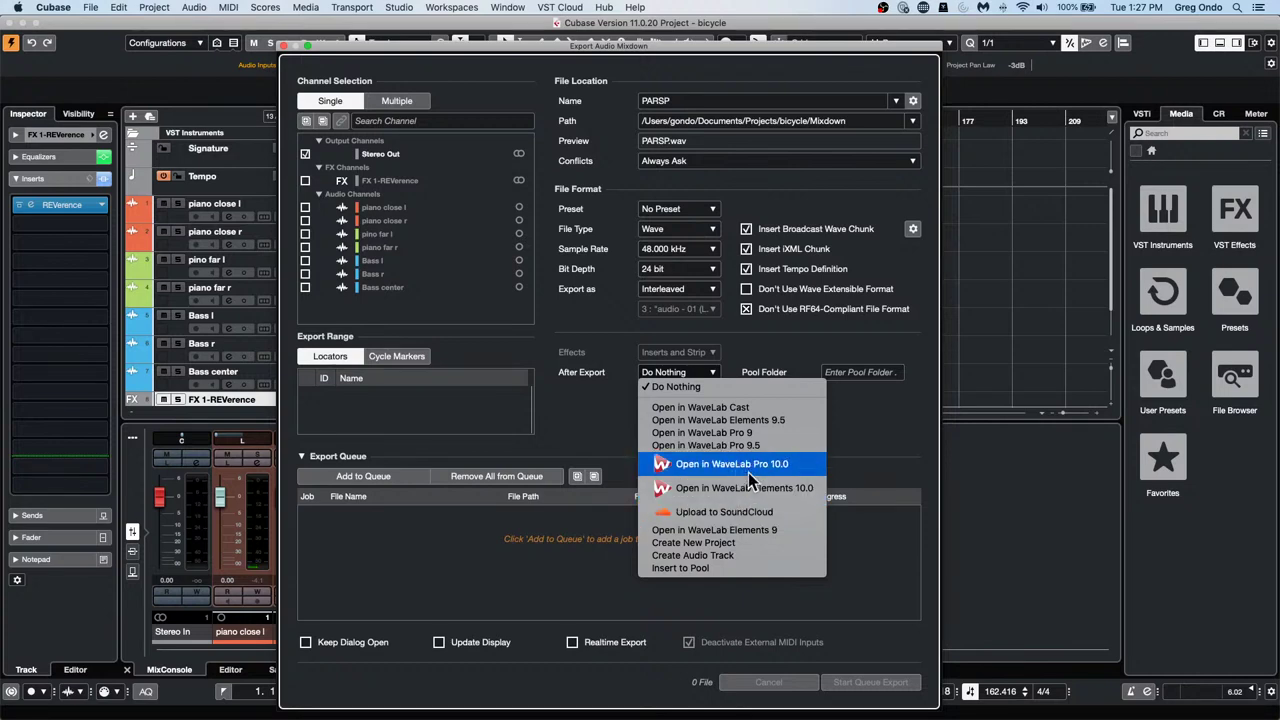
{"action": "left_click", "coordinate": [728, 556]}
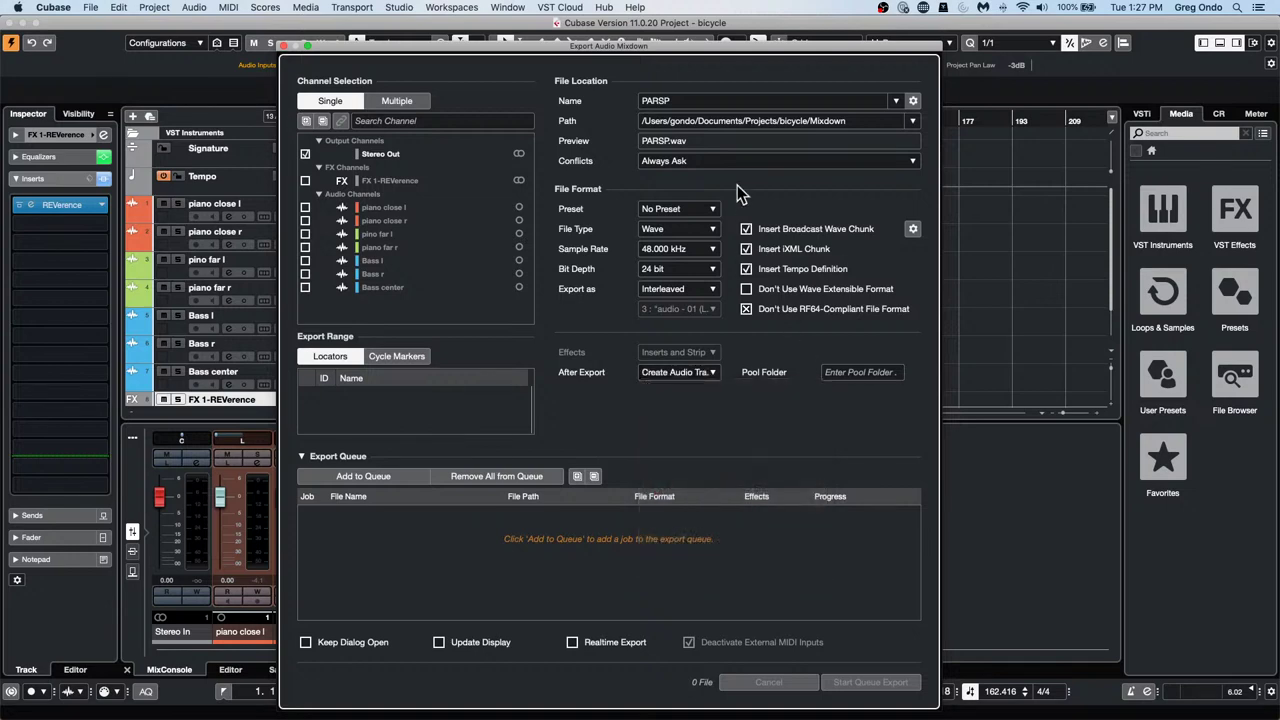
Name the mixdown bicycle, add it to the export queue and run the queue export
{"action": "double_click", "coordinate": [672, 102]}
{"action": "type", "text": "b"}
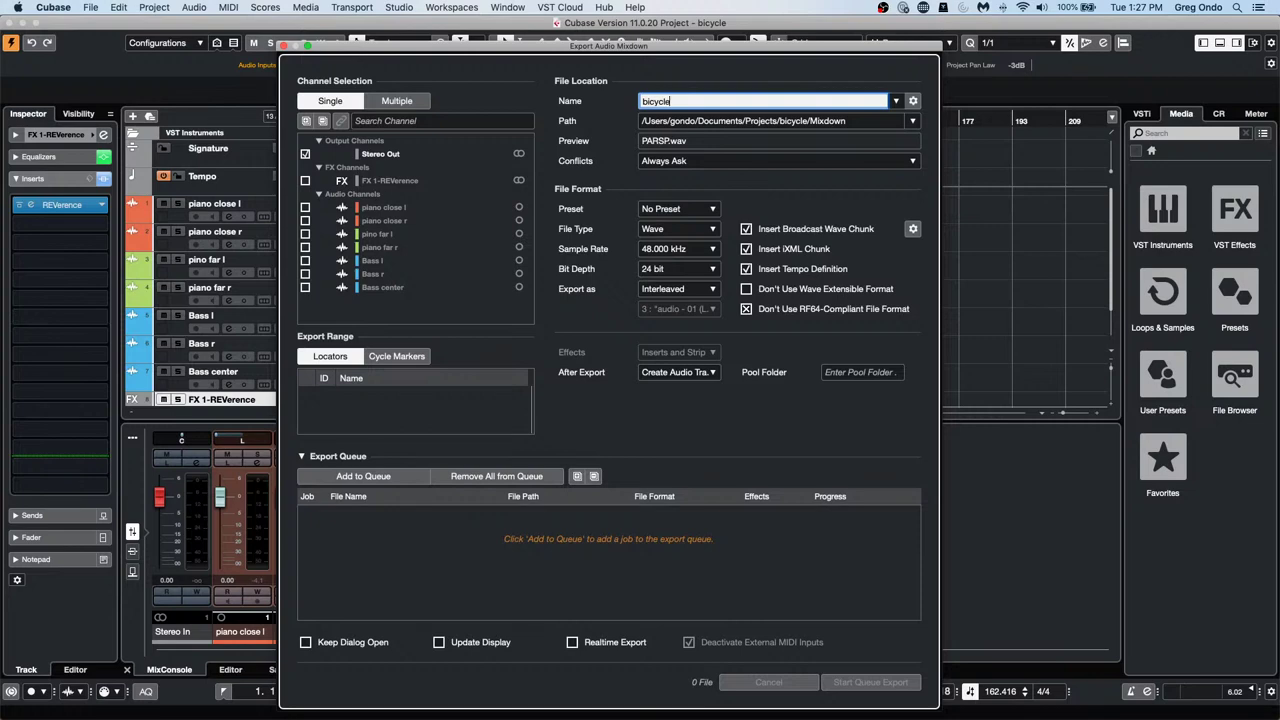
{"action": "type", "text": "icycle"}
{"action": "key", "text": "Return"}
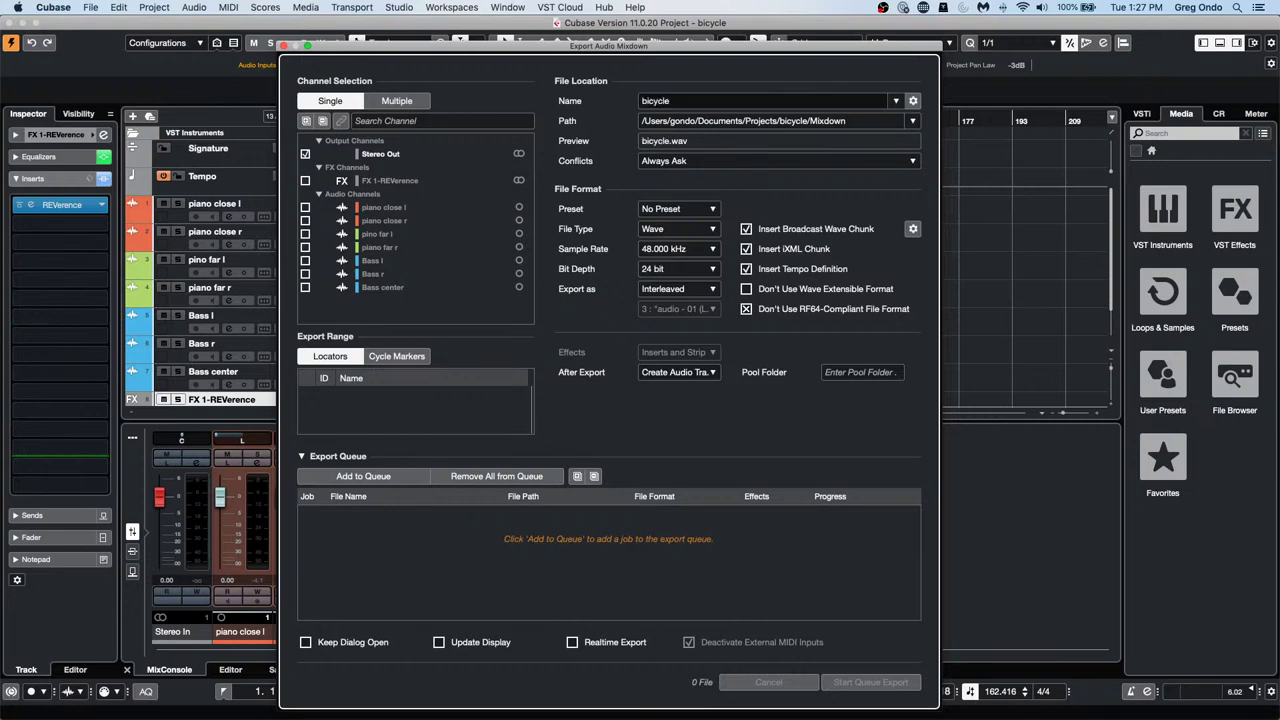
{"action": "left_click", "coordinate": [373, 478]}
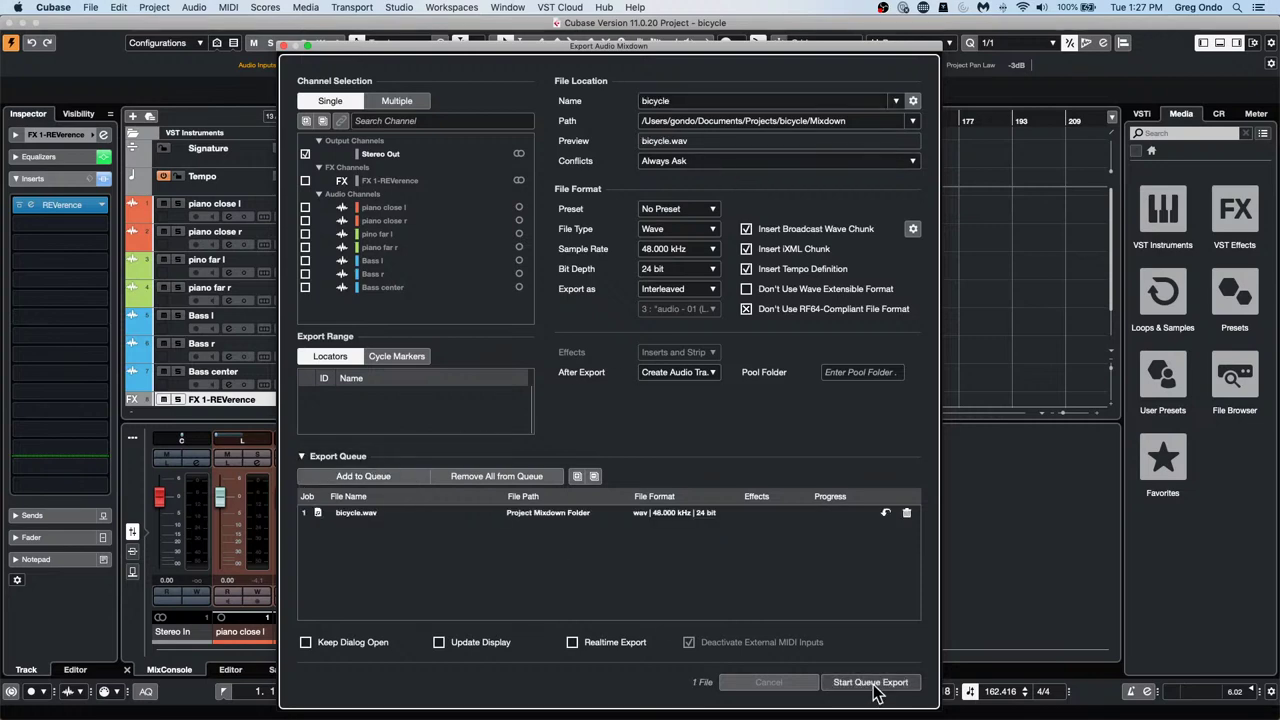
{"action": "left_click", "coordinate": [873, 684]}
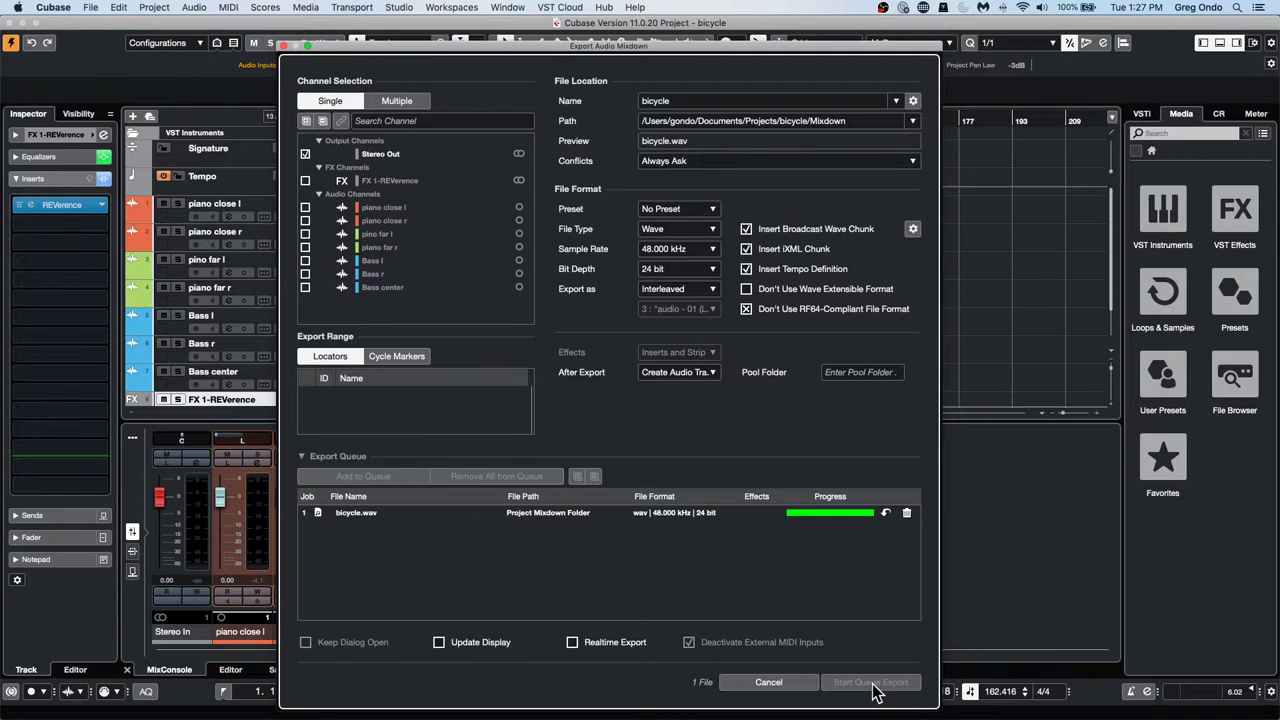
Raise the Stereo Out fader to about -0.9 dB and show the Control Room mixer
{"action": "scroll", "coordinate": [608, 315], "scroll_direction": "down", "scroll_amount": 3}
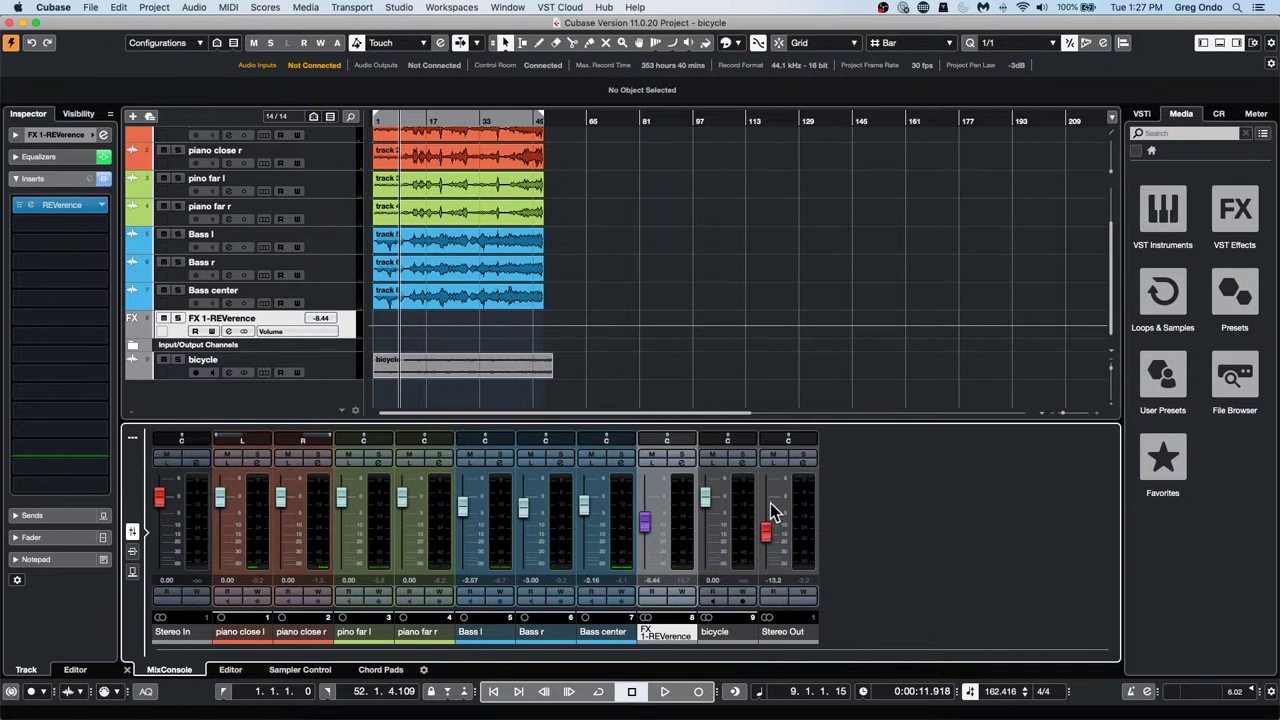
{"action": "left_click_drag", "start_coordinate": [766, 530], "coordinate": [766, 499]}
{"action": "left_click", "coordinate": [1220, 113]}
{"action": "left_click", "coordinate": [1220, 113]}
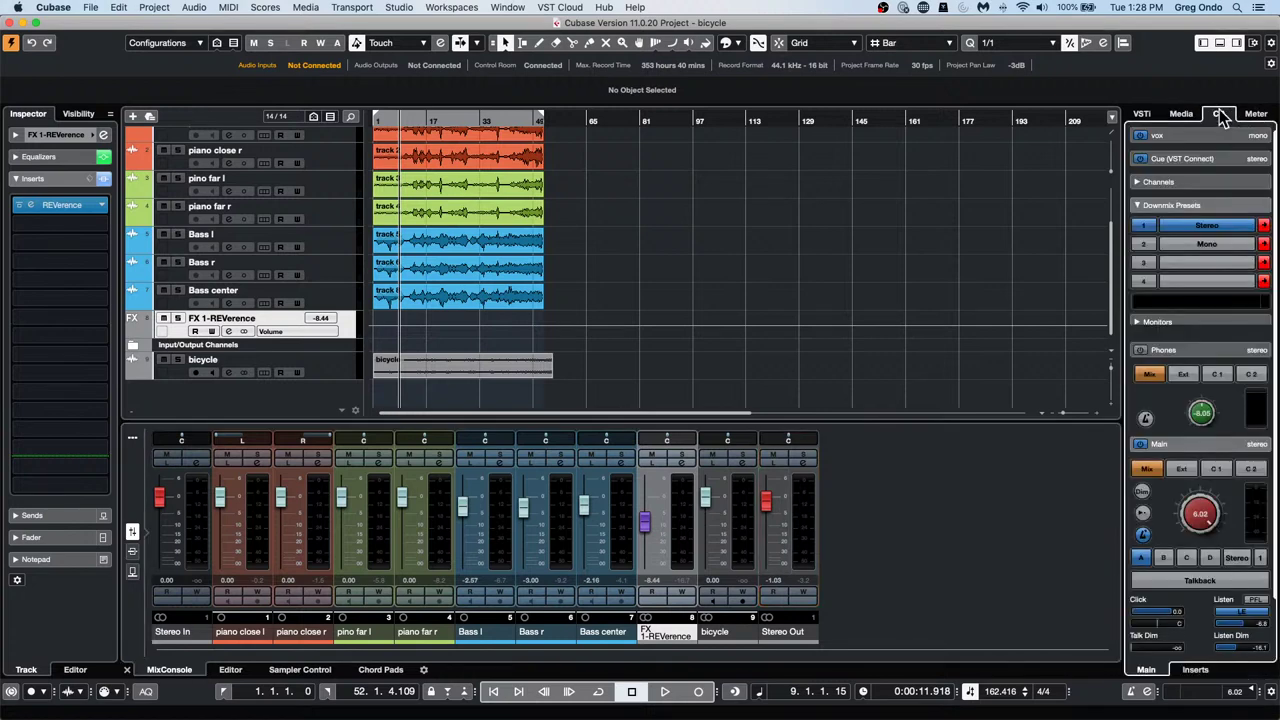
{"action": "mouse_move", "coordinate": [767, 502]}
{"action": "left_mouse_down"}
{"action": "mouse_move", "coordinate": [766, 528]}
{"action": "mouse_move", "coordinate": [772, 505]}
{"action": "left_mouse_up"}
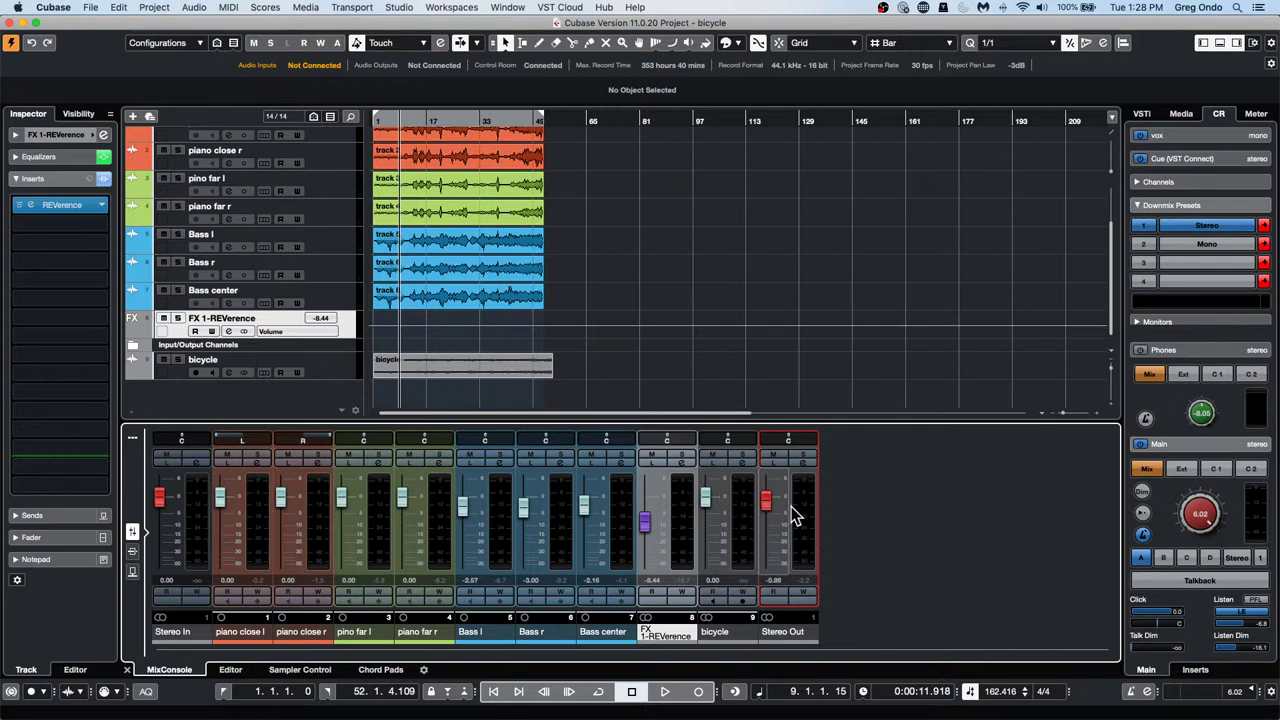
Open the audio mixdown export for Stereo Out and name the file bicycle 2
{"action": "left_click", "coordinate": [92, 9]}
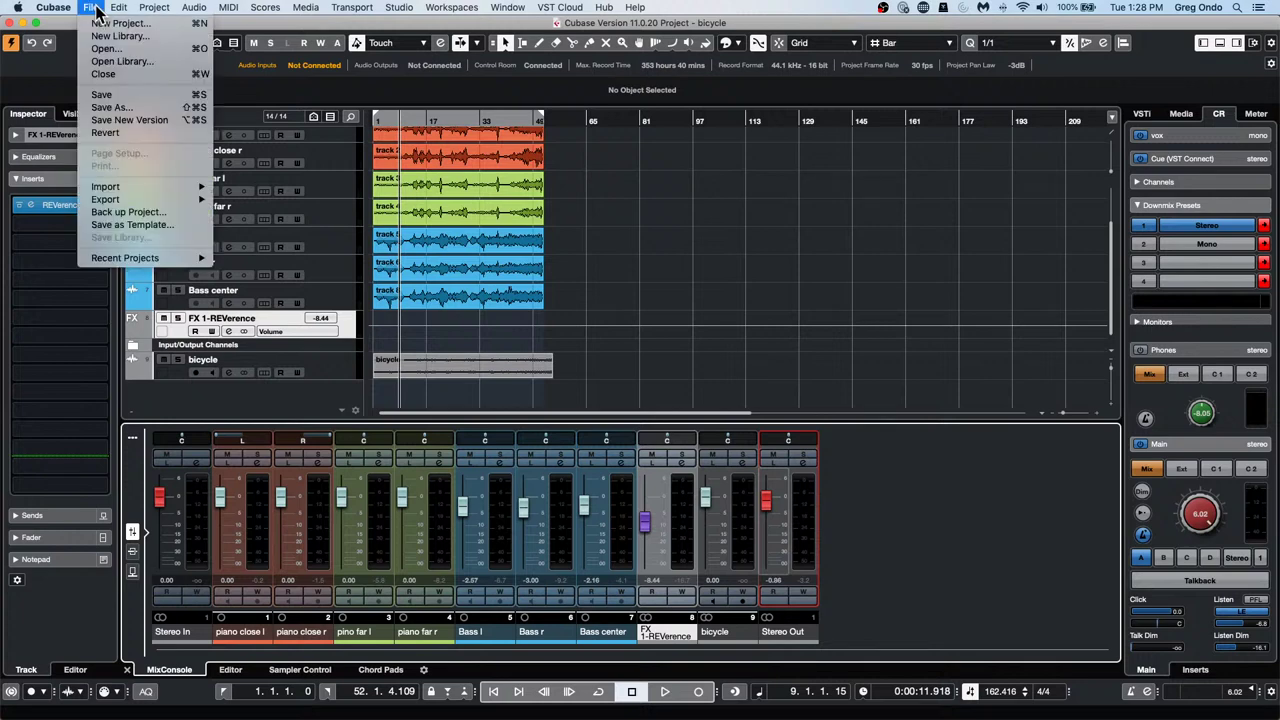
{"action": "mouse_move", "coordinate": [105, 258]}
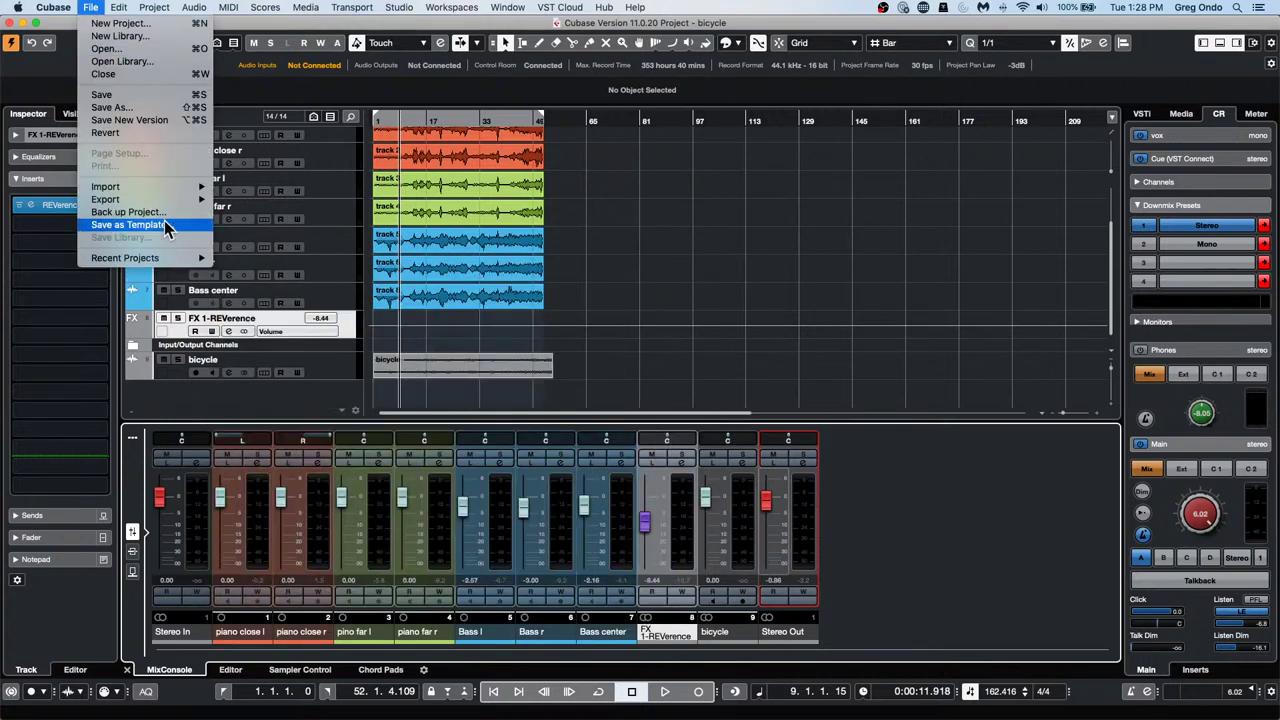
{"action": "mouse_move", "coordinate": [170, 199]}
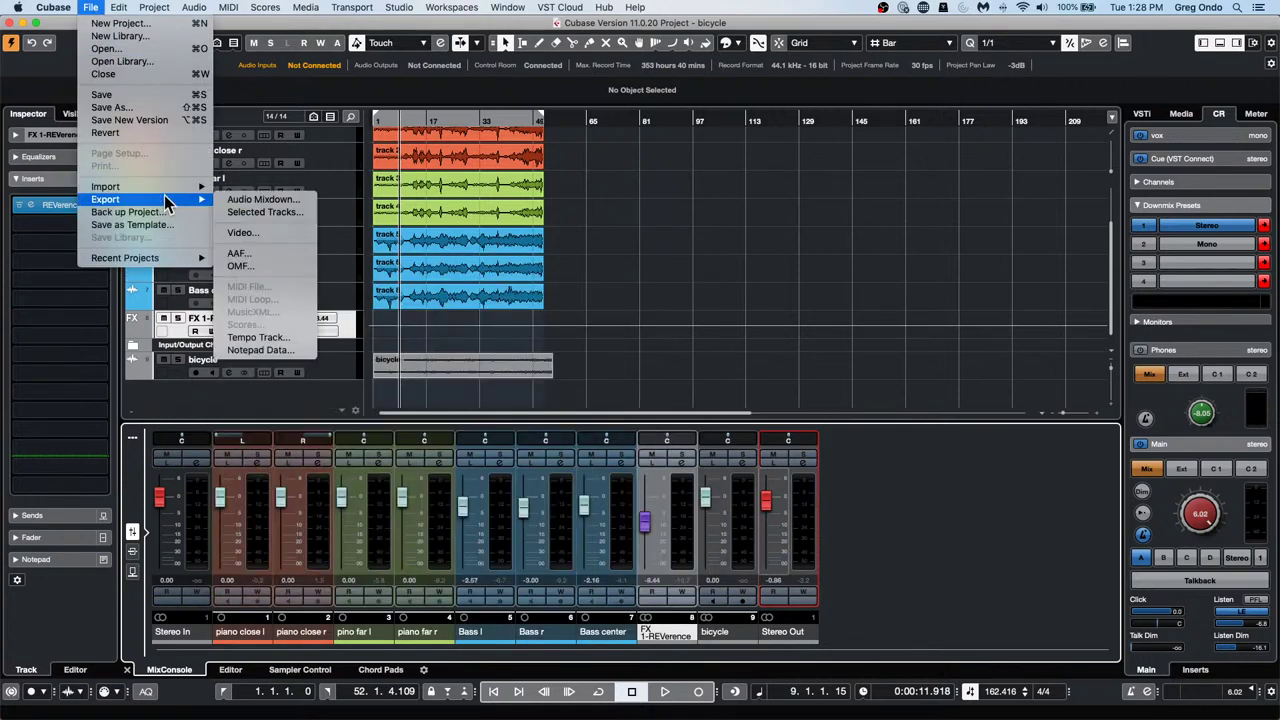
{"action": "left_click", "coordinate": [296, 201]}
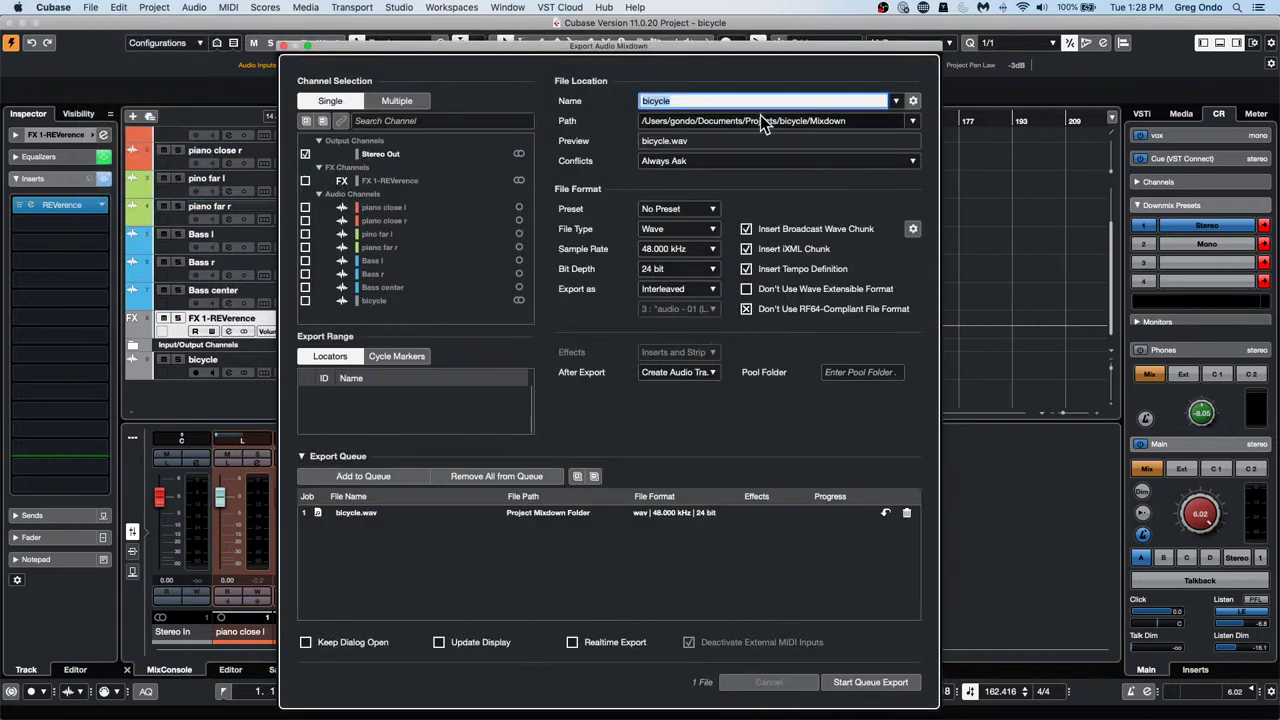
{"action": "left_click", "coordinate": [712, 98]}
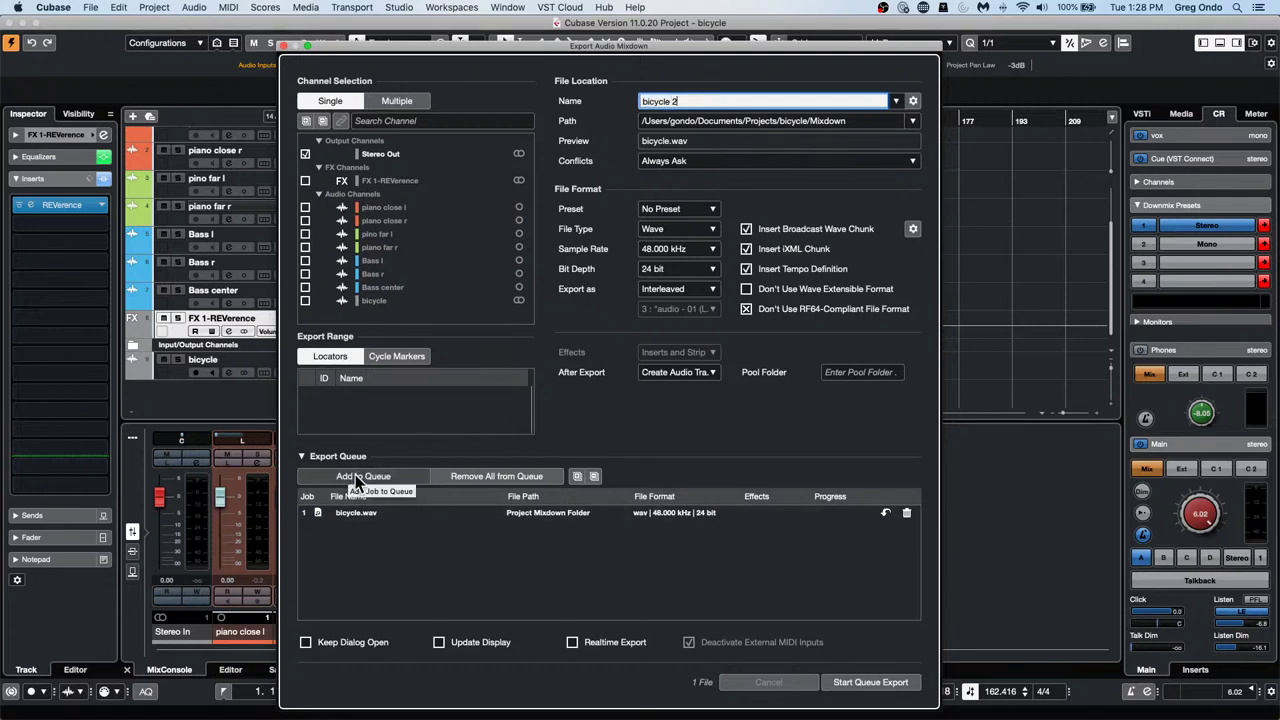
Replace the queued bicycle job with the bicycle 2 mixdown, run the queue export and select the bicycle track
{"action": "left_click", "coordinate": [363, 513]}
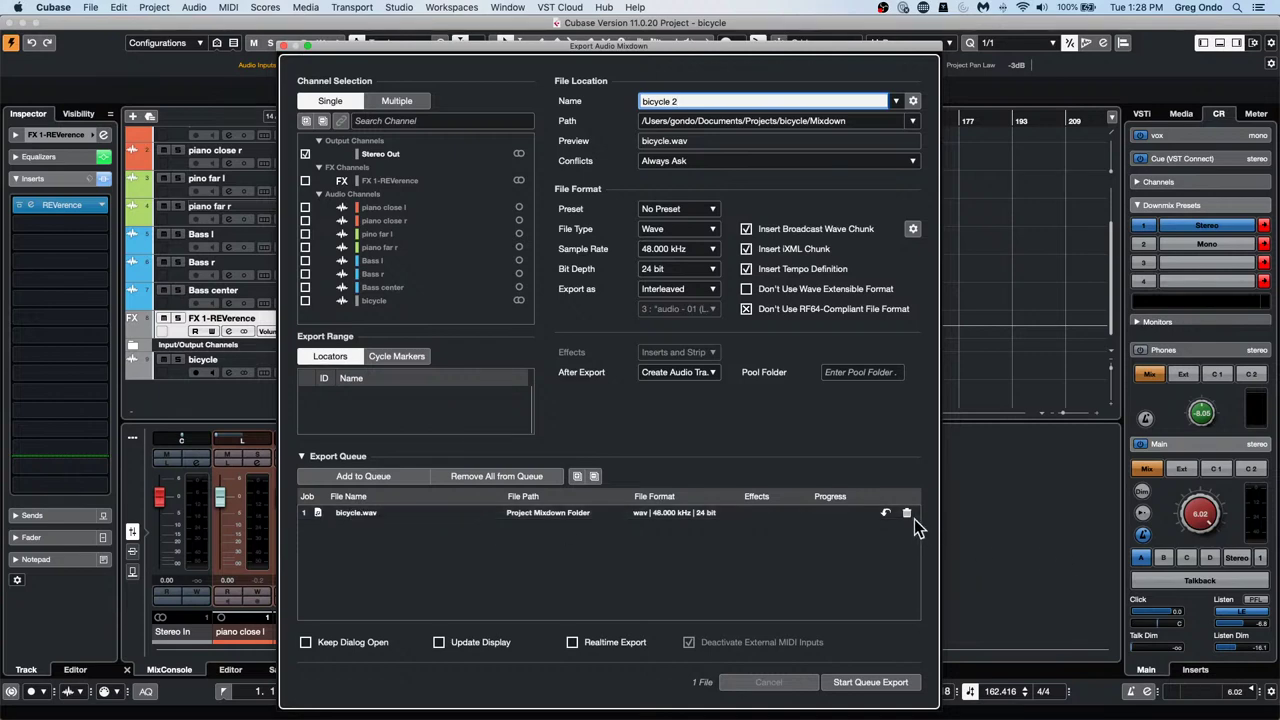
{"action": "left_click", "coordinate": [906, 513]}
{"action": "left_click", "coordinate": [364, 476]}
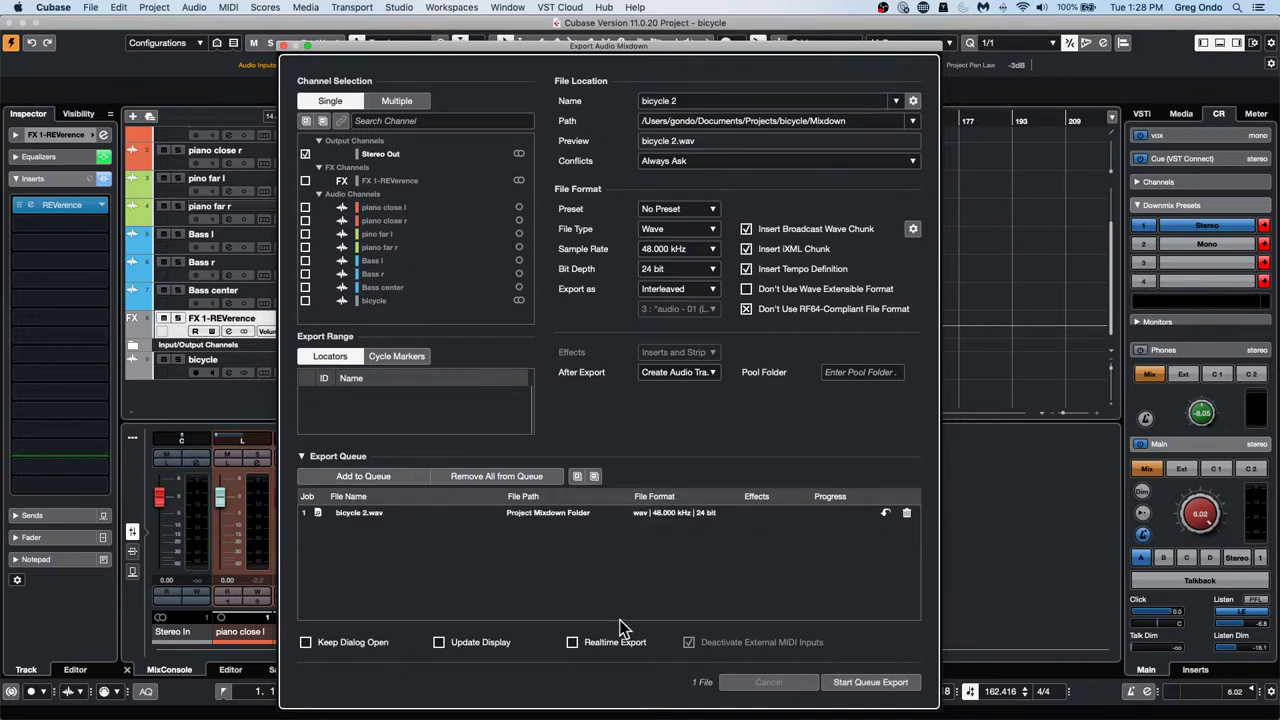
{"action": "left_click", "coordinate": [847, 688]}
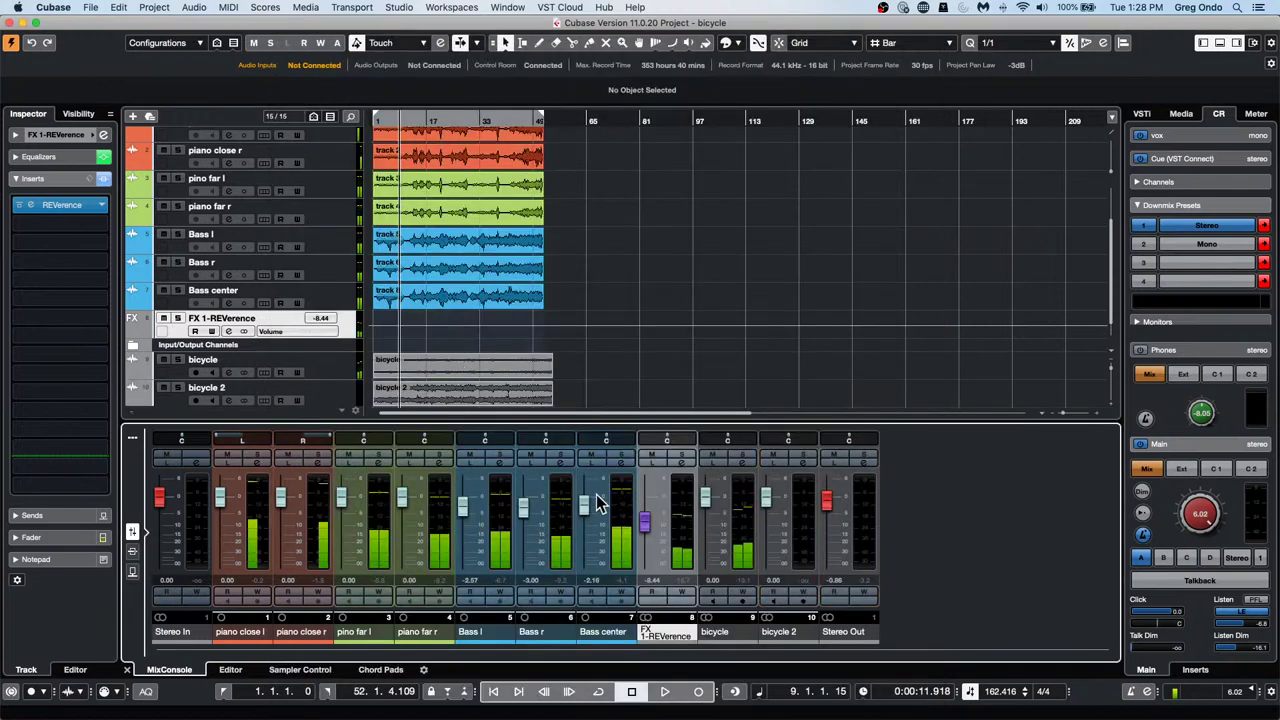
{"action": "scroll", "coordinate": [627, 354], "scroll_direction": "down", "scroll_amount": 2}
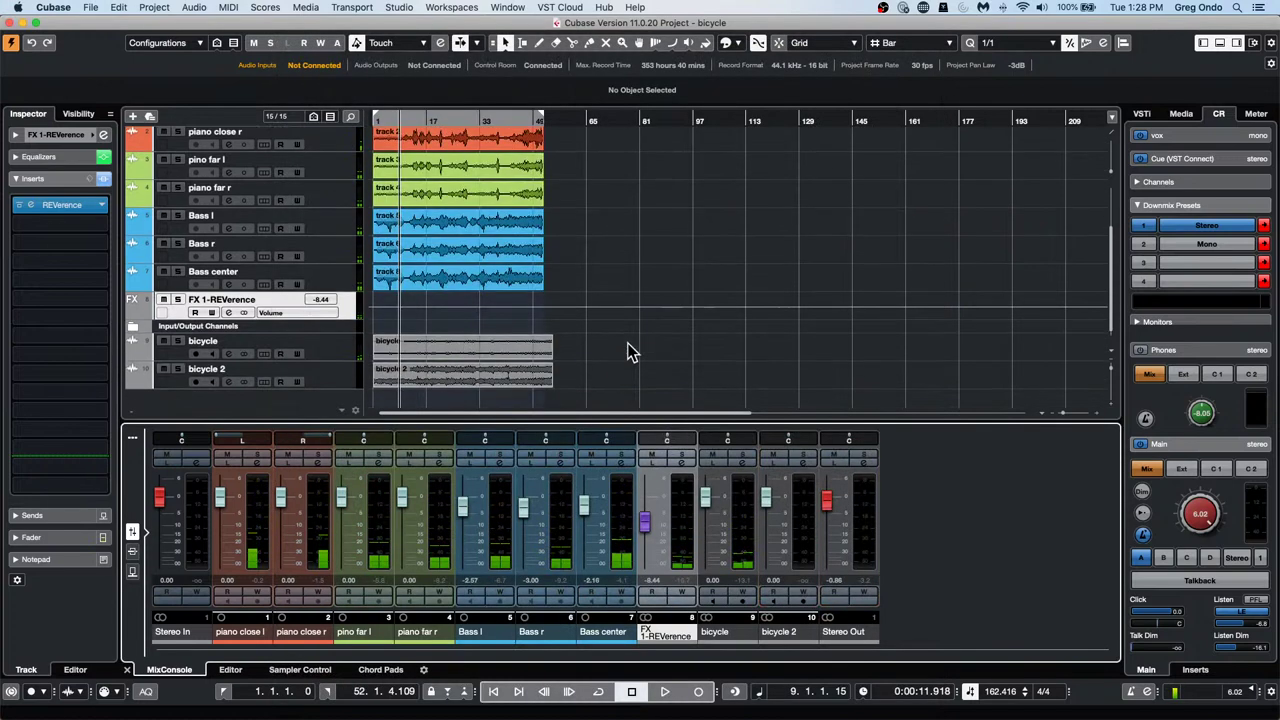
{"action": "left_click", "coordinate": [327, 347]}
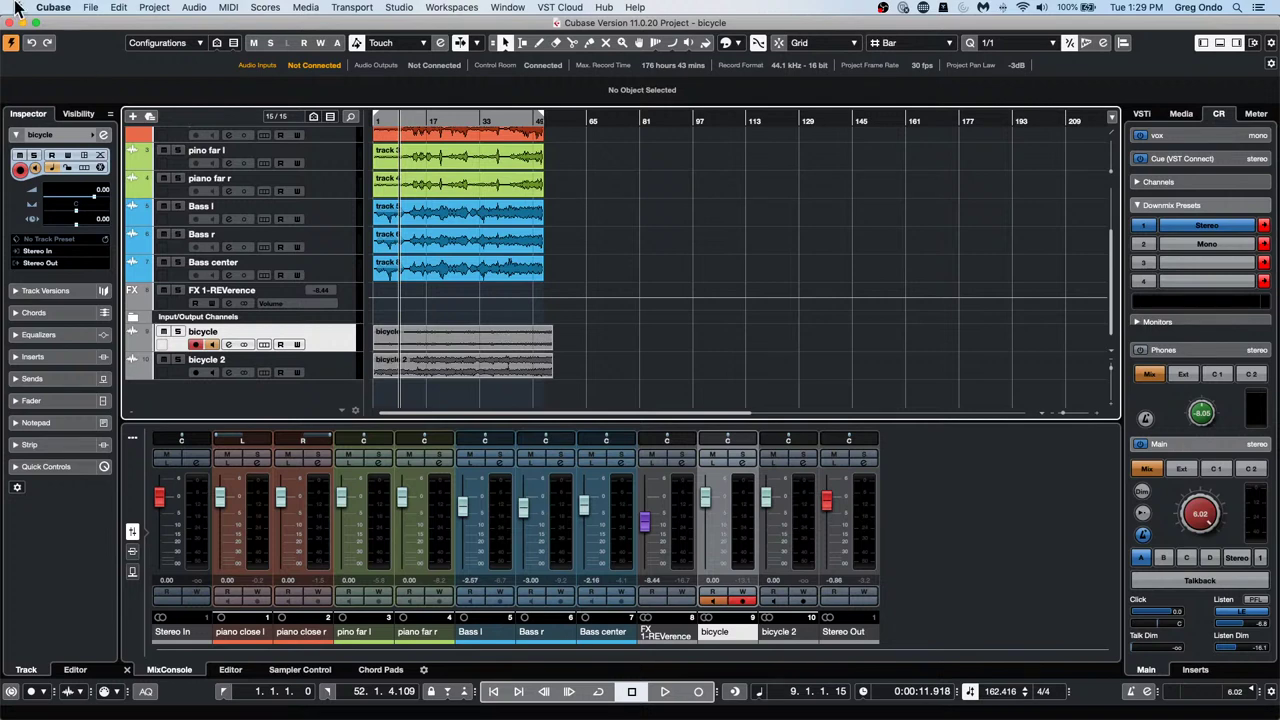
Open and activate the recent project Bach - Brandenburg Concerto no 3 and look over its full arrangement
{"action": "left_click", "coordinate": [90, 8]}
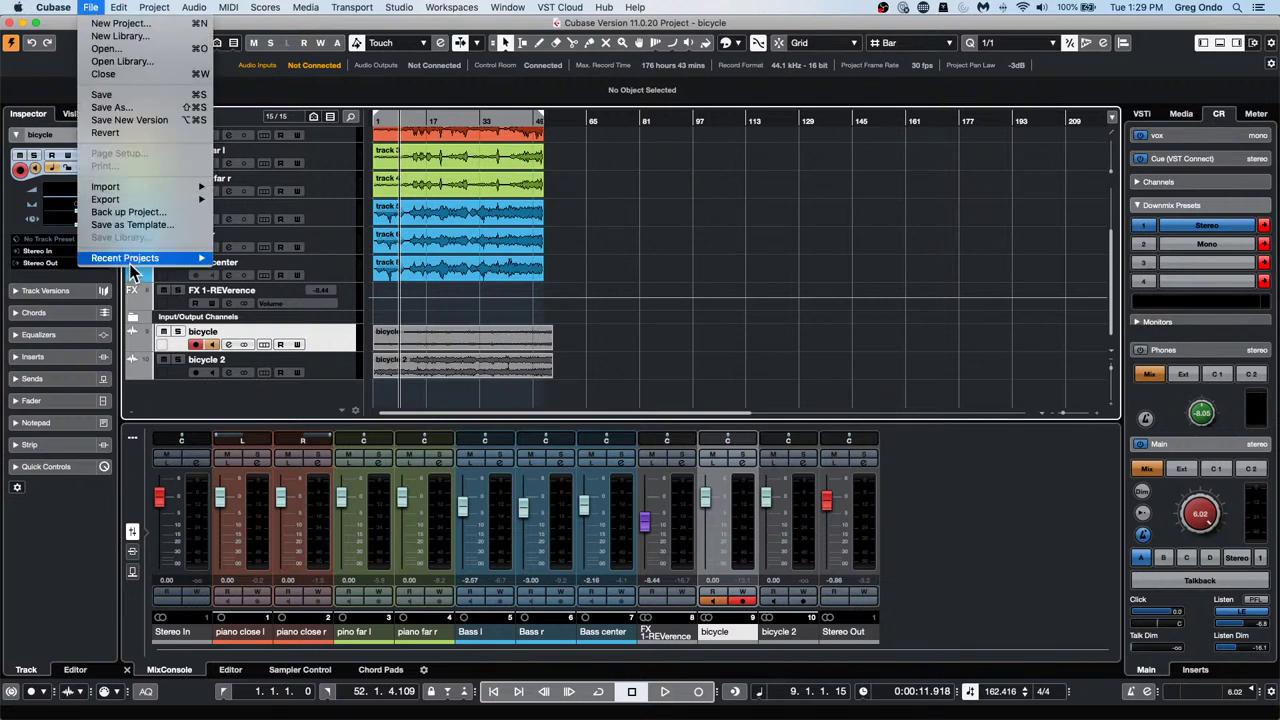
{"action": "mouse_move", "coordinate": [135, 260]}
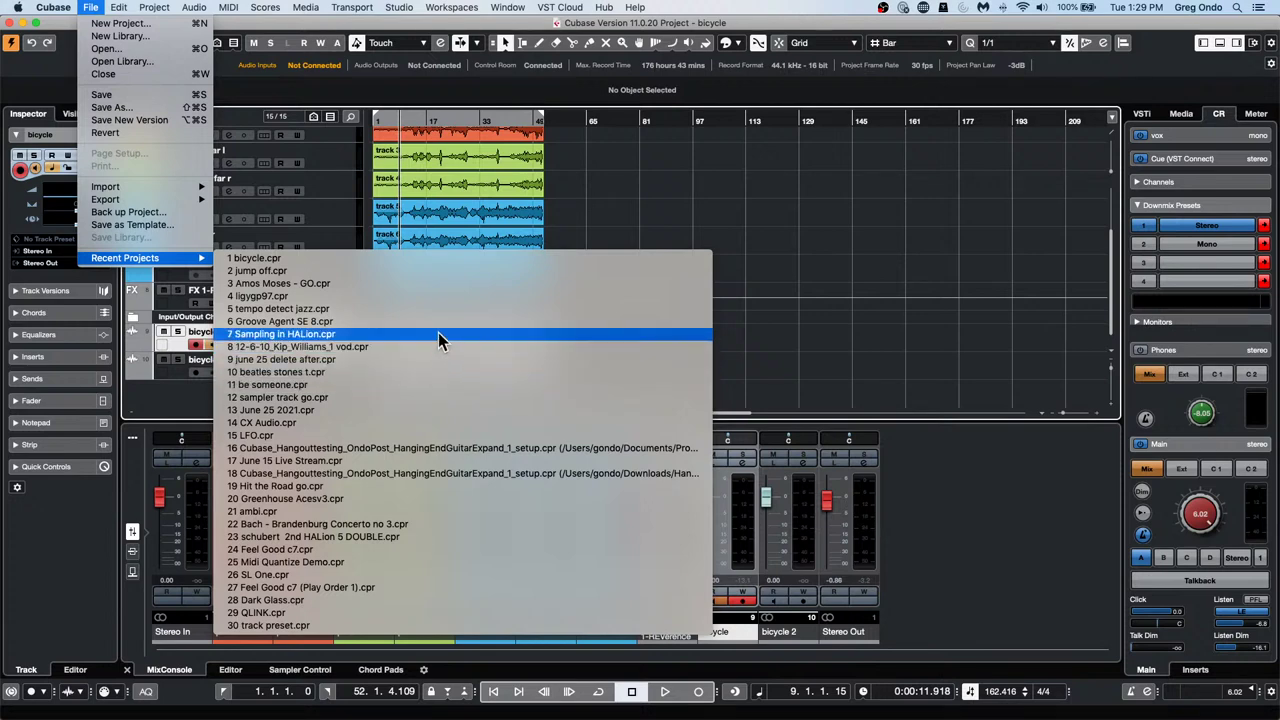
{"action": "left_click", "coordinate": [432, 526]}
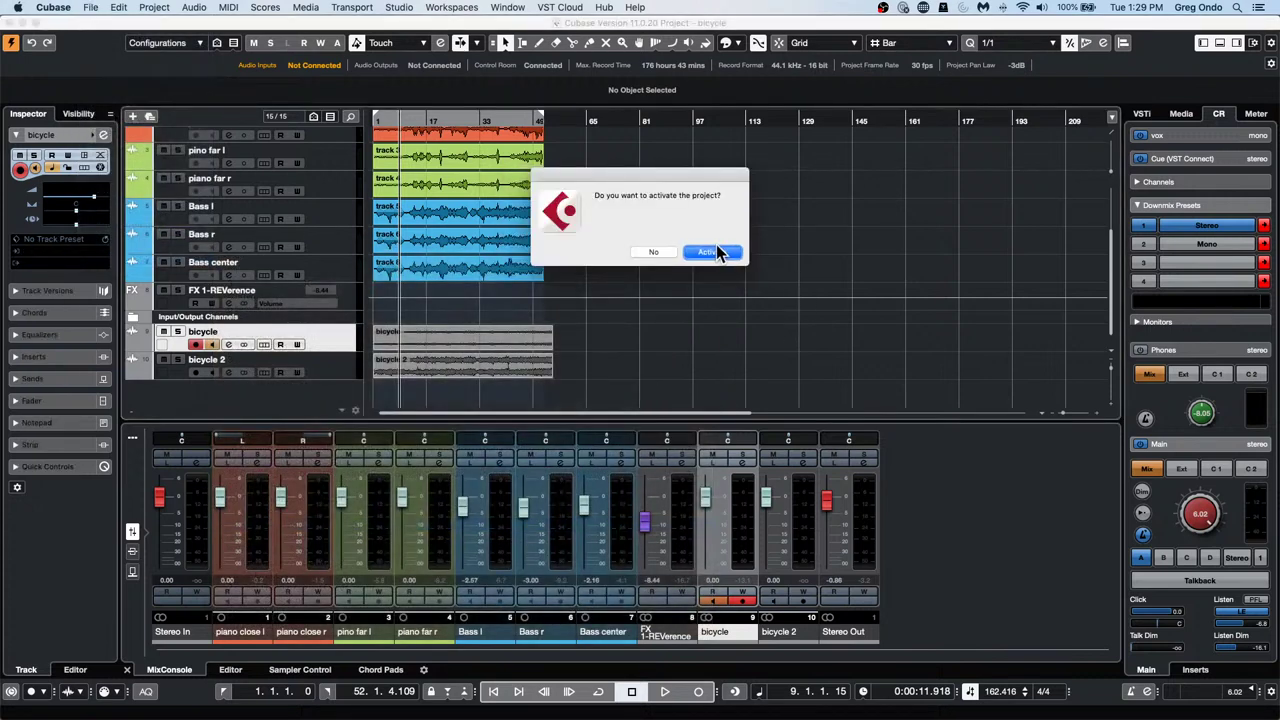
{"action": "left_click", "coordinate": [720, 252]}
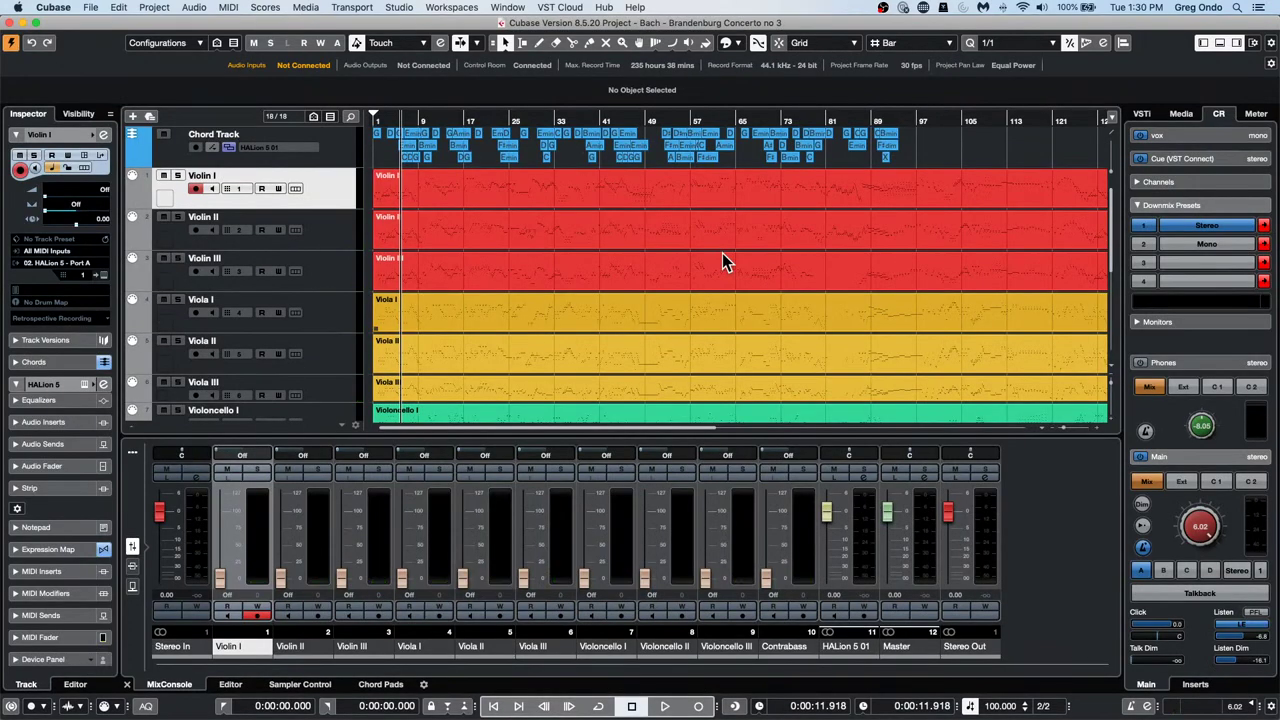
{"action": "left_click_drag", "start_coordinate": [436, 120], "coordinate": [441, 105]}
{"action": "scroll", "coordinate": [508, 264], "scroll_direction": "down", "scroll_amount": 6}
{"action": "scroll", "coordinate": [514, 271], "scroll_direction": "up", "scroll_amount": 1}
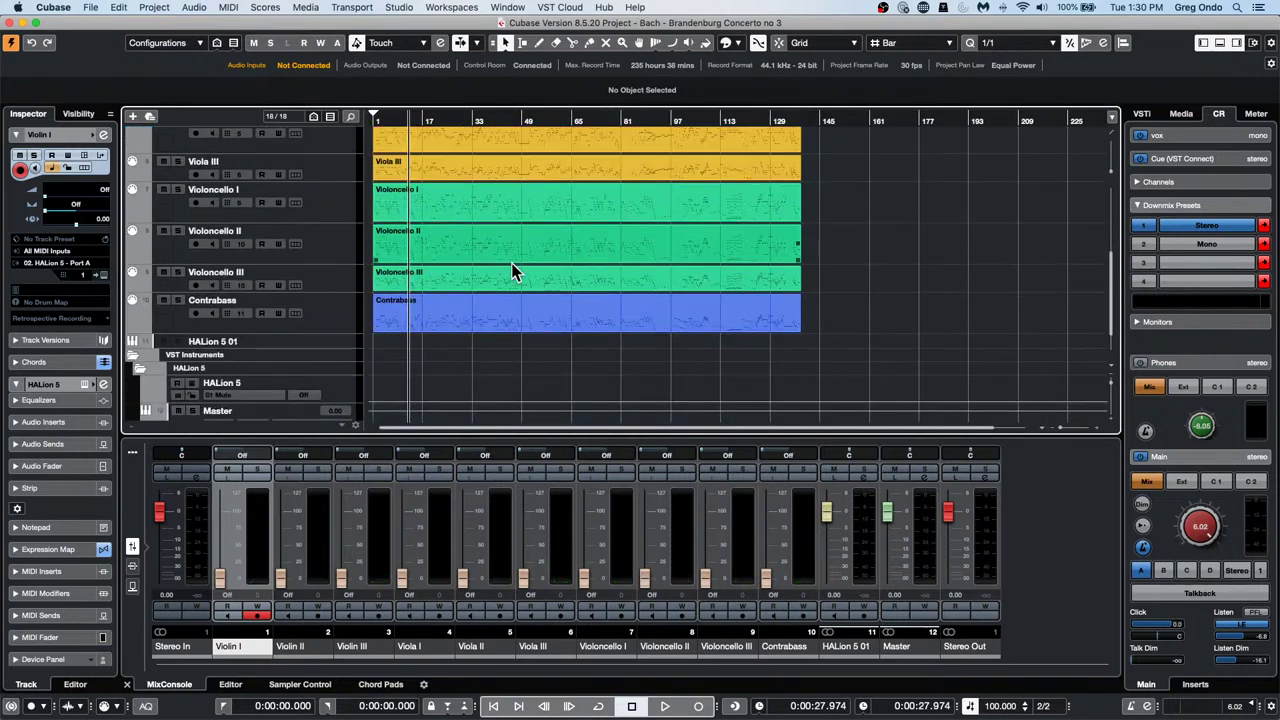
{"action": "scroll", "coordinate": [512, 272], "scroll_direction": "up", "scroll_amount": 6}
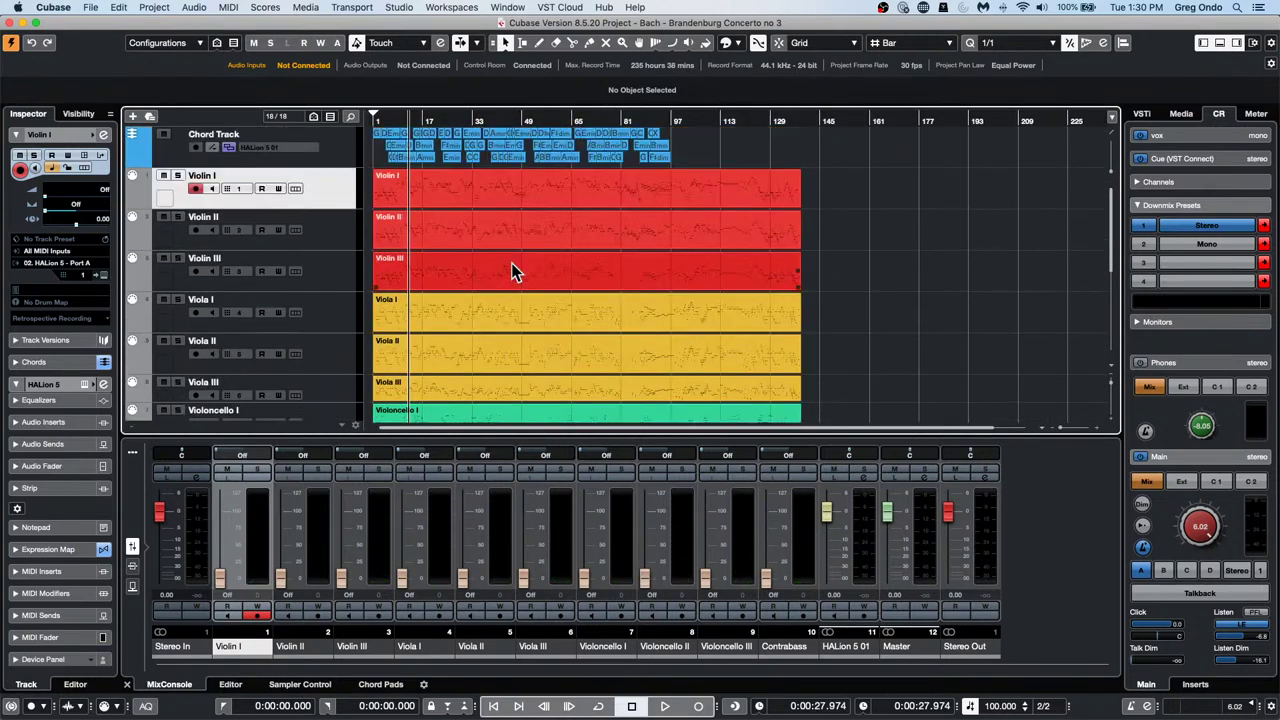
Open the recent project schubert 2nd HALion 5 DOUBLE, accept the Projects folder and activate the project
{"action": "left_click", "coordinate": [91, 8]}
{"action": "mouse_move", "coordinate": [122, 258]}
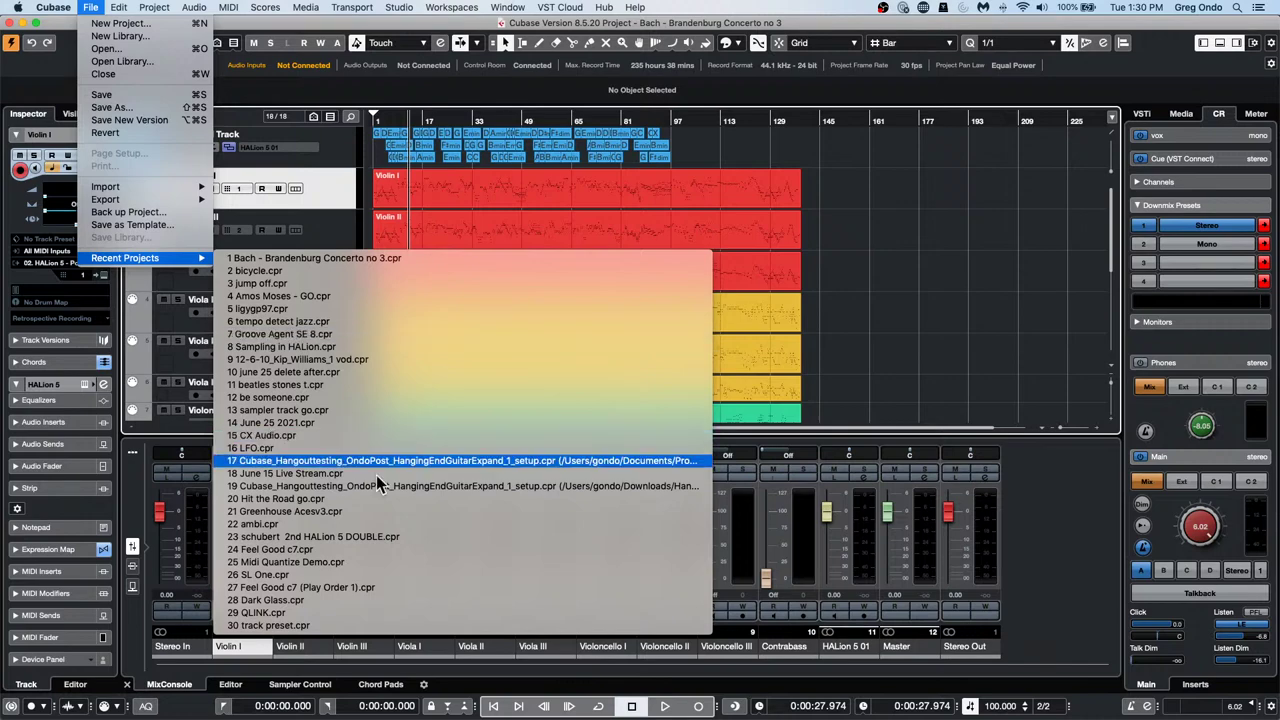
{"action": "left_click", "coordinate": [378, 539]}
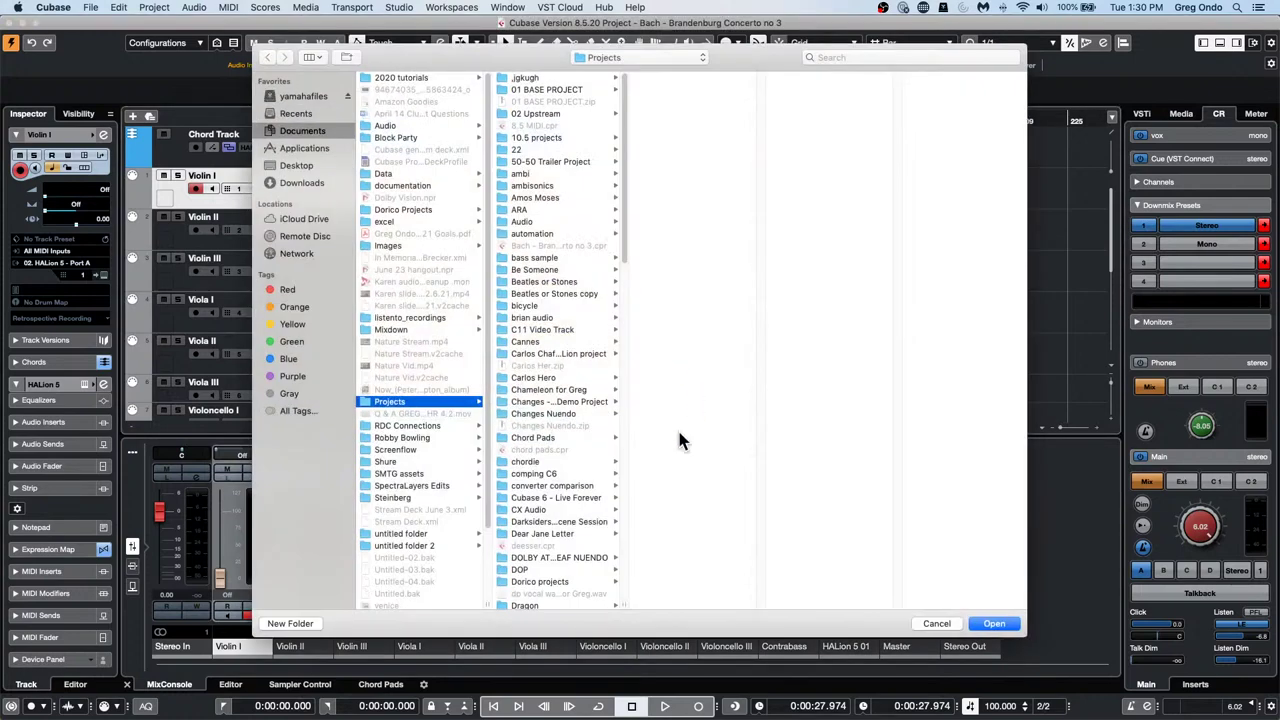
{"action": "left_click", "coordinate": [1000, 623]}
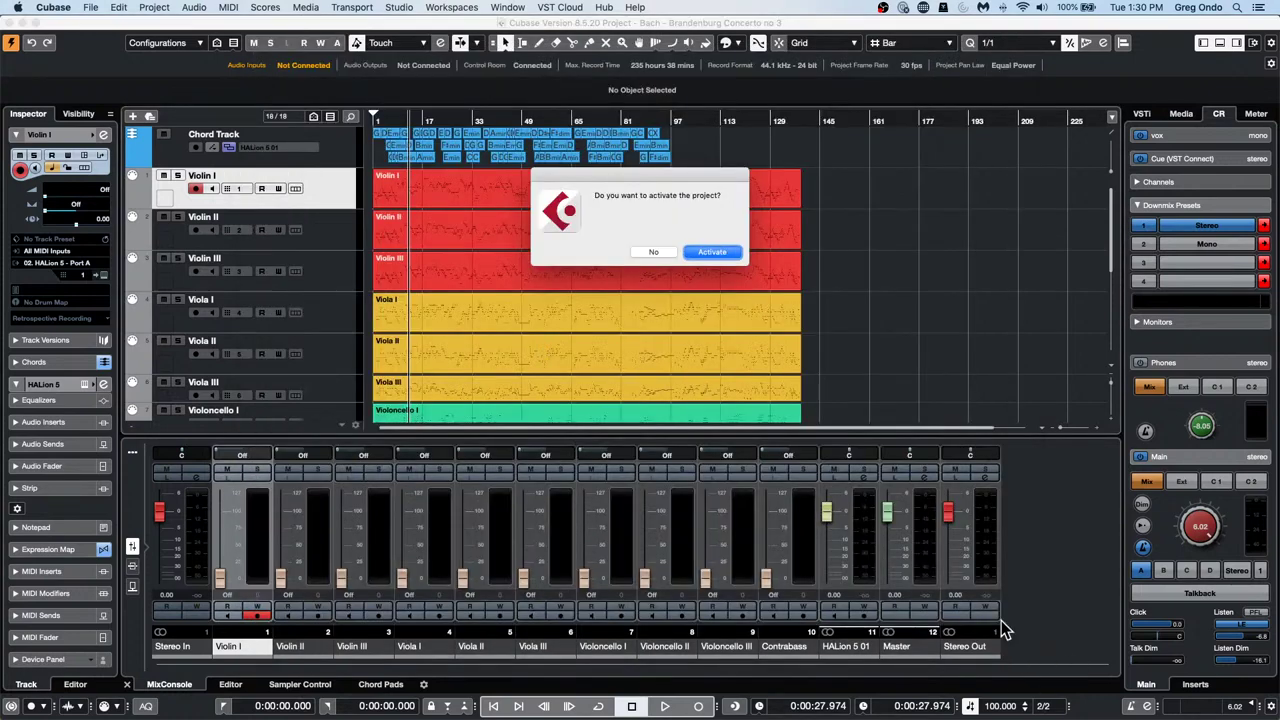
{"action": "left_click", "coordinate": [730, 252]}
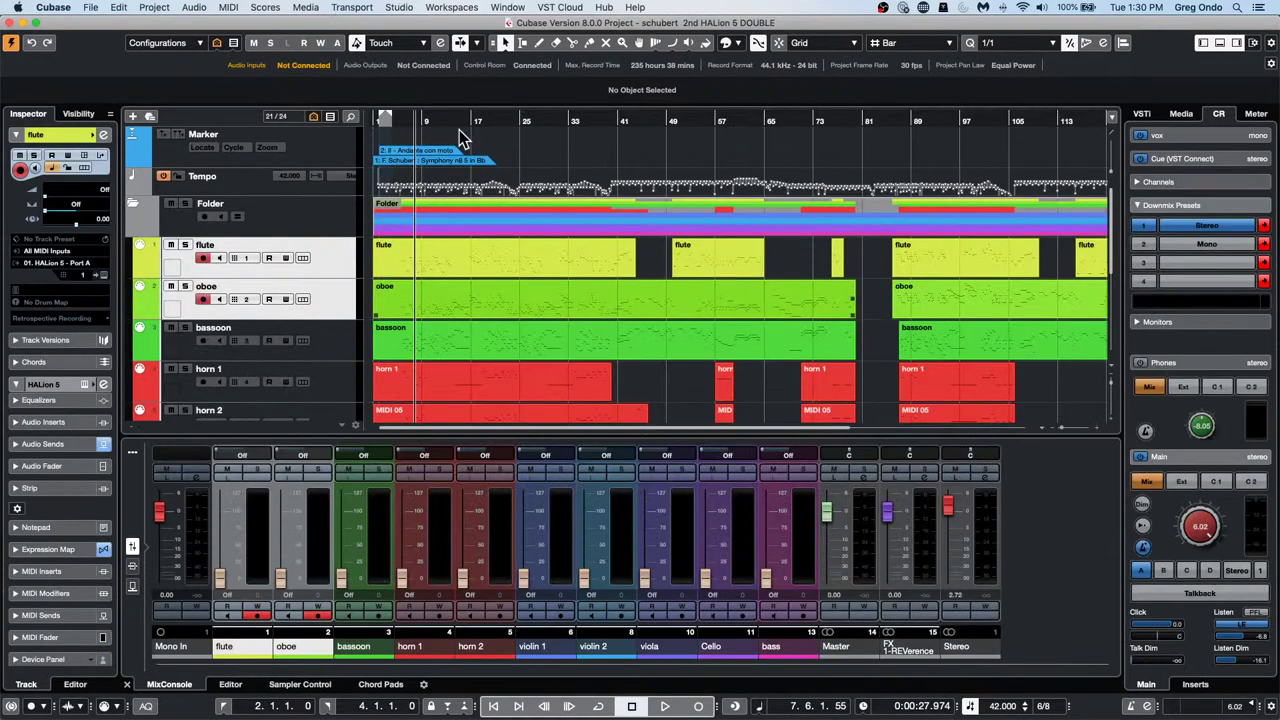
Move the playhead into the empty gap near bar 84 and open the flute part starting at bar 86 in the Score Editor
{"action": "left_click_drag", "start_coordinate": [476, 116], "coordinate": [476, 103]}
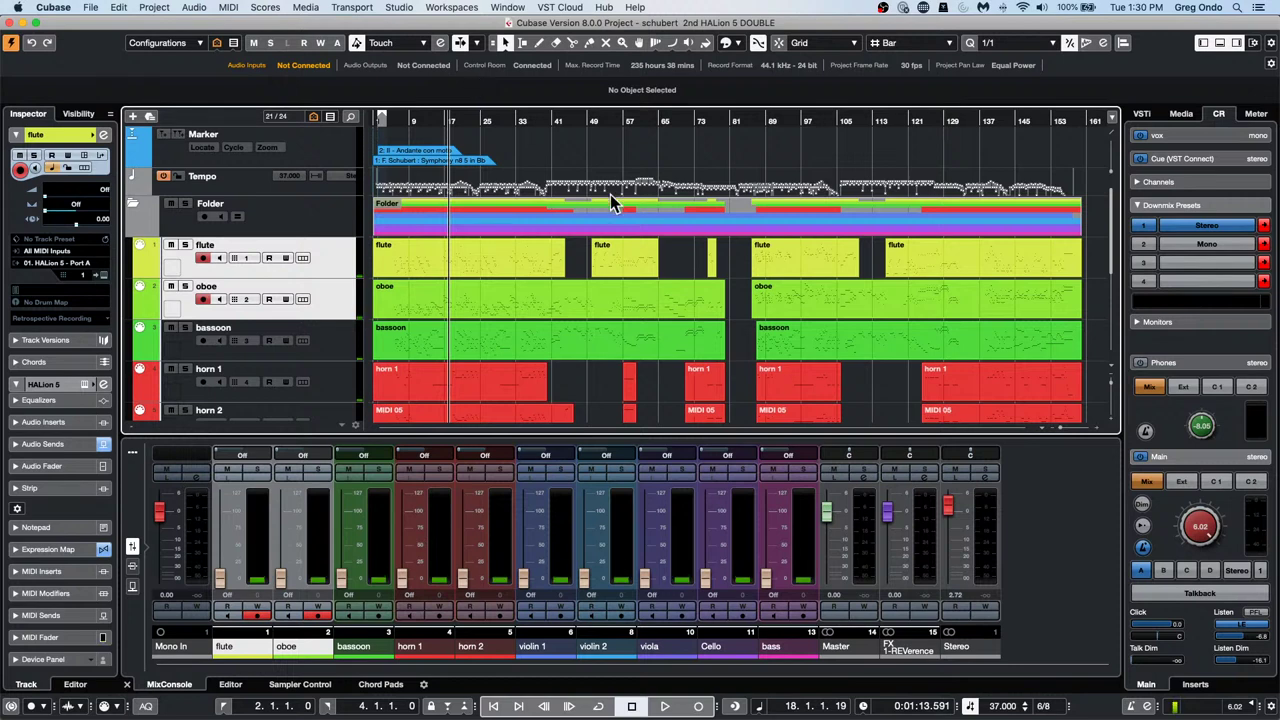
{"action": "left_click", "coordinate": [781, 260]}
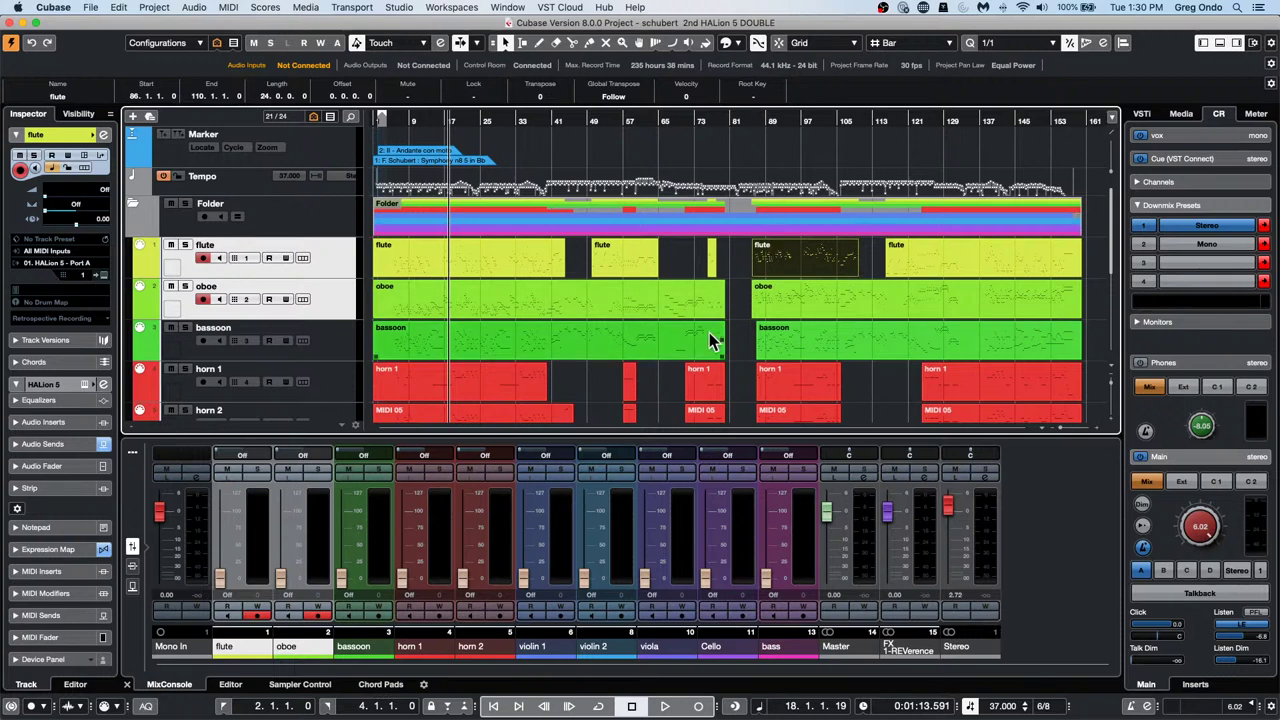
{"action": "left_click", "coordinate": [740, 124]}
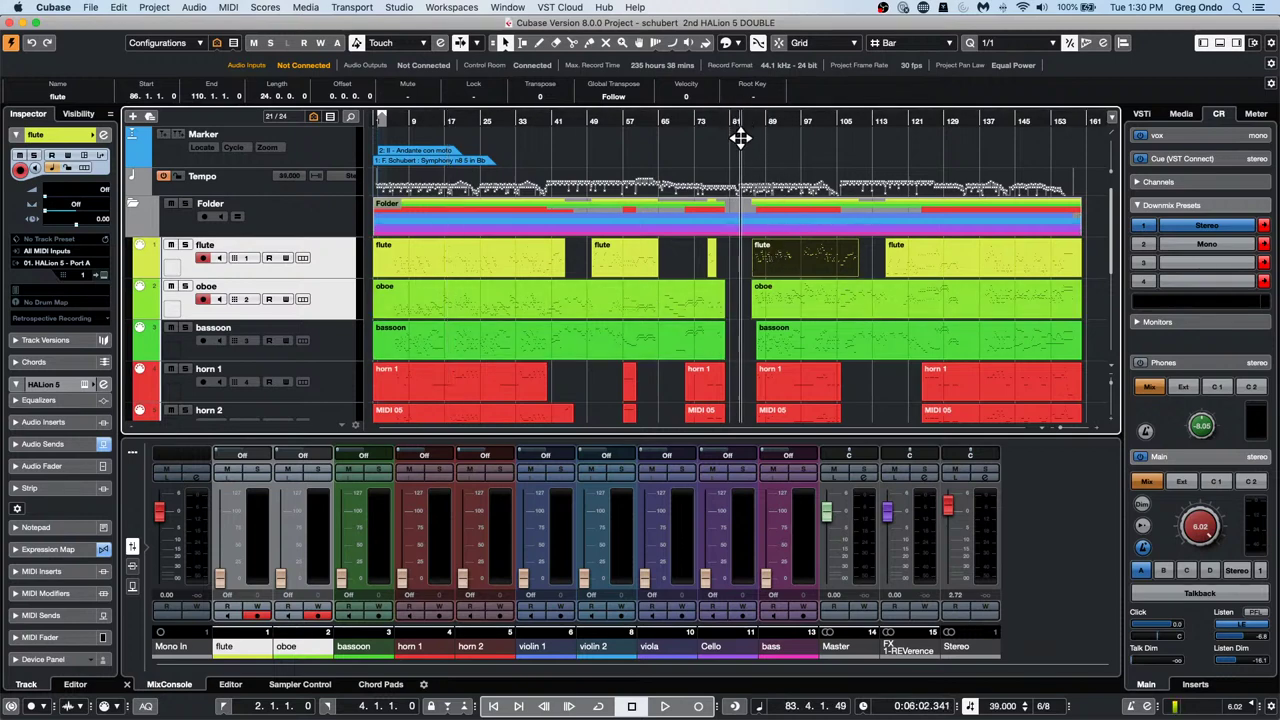
{"action": "left_click_drag", "start_coordinate": [740, 138], "coordinate": [749, 201]}
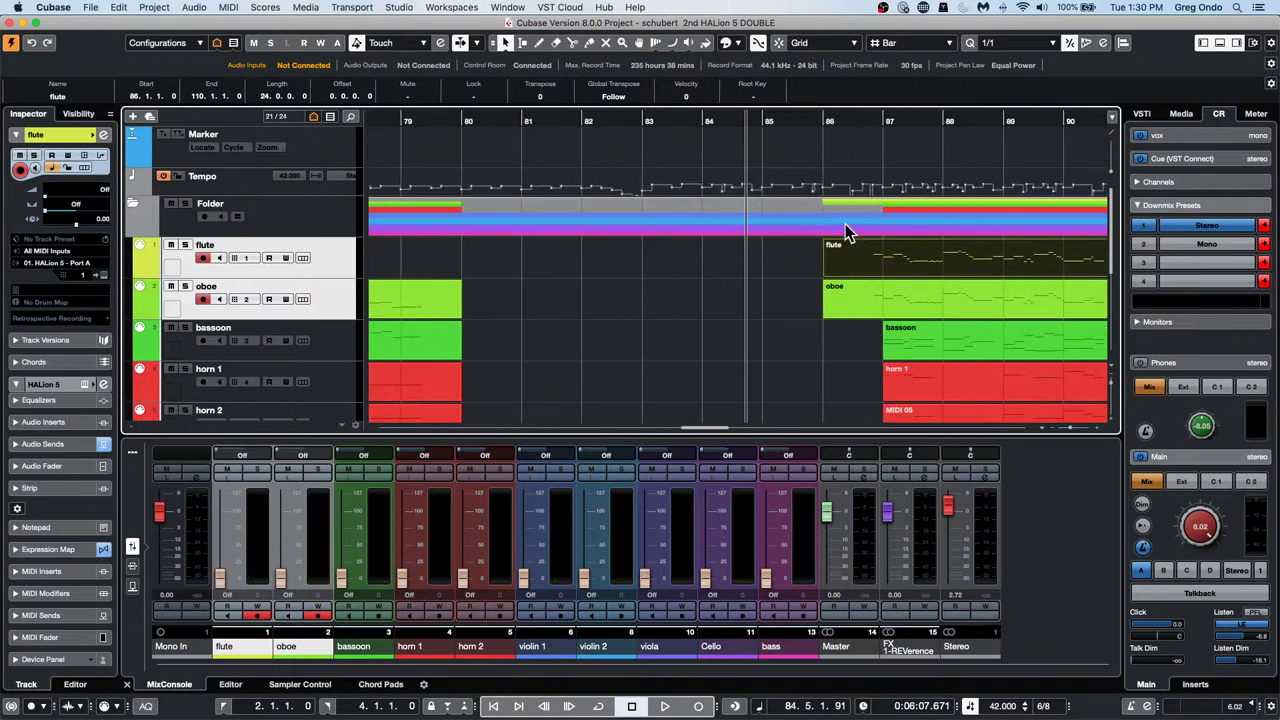
{"action": "double_click", "coordinate": [928, 268]}
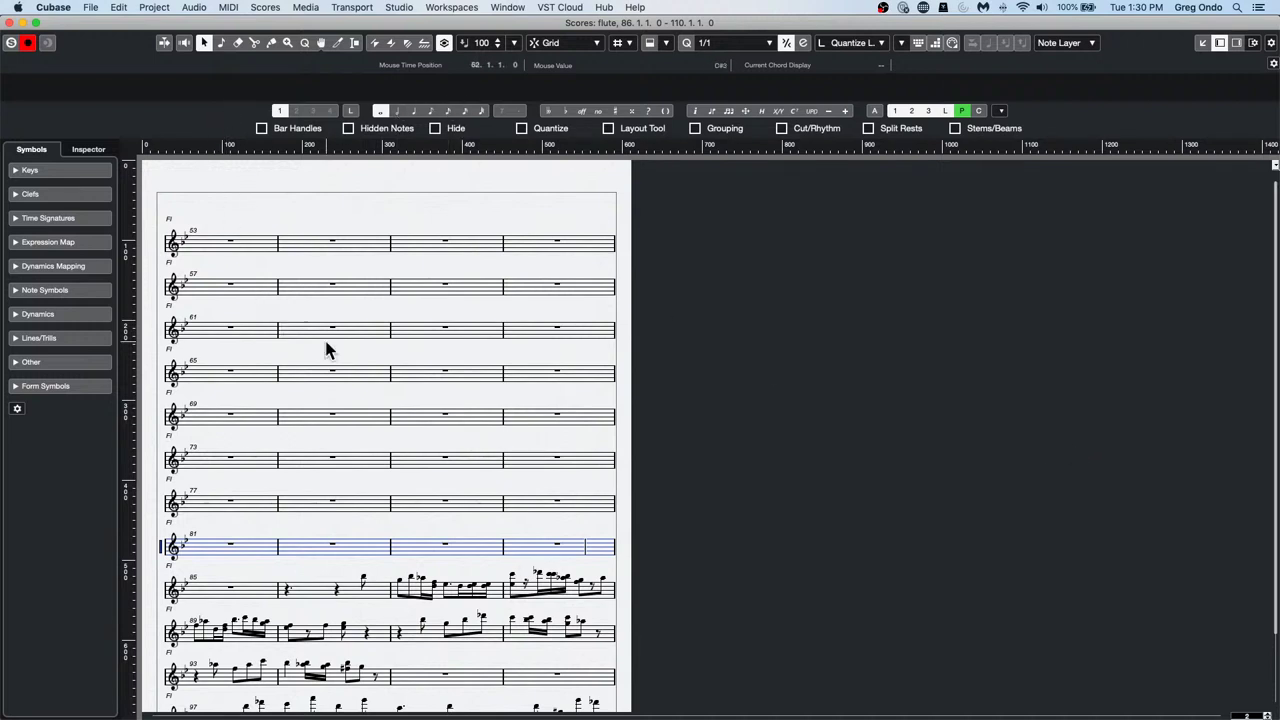
Examine the flute score's pages, especially the run of whole-bar rests before the entry after bar 85
{"action": "scroll", "coordinate": [326, 350], "scroll_direction": "down", "scroll_amount": 20}
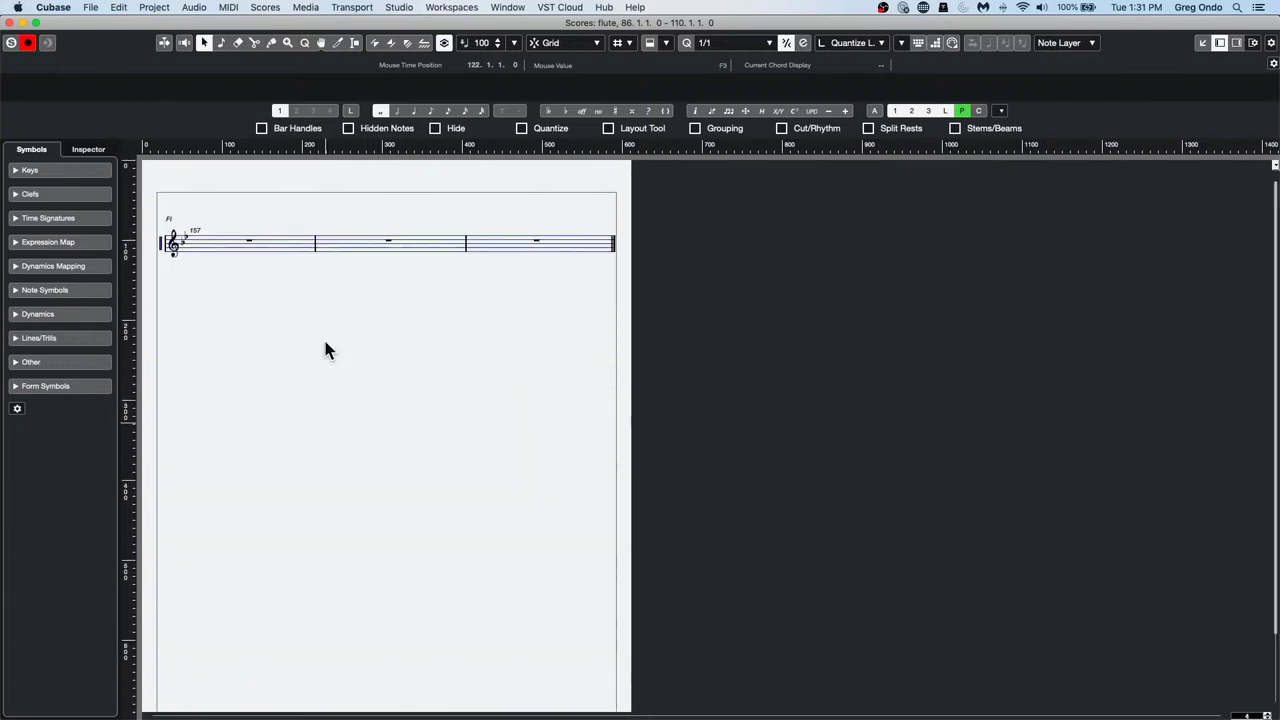
{"action": "scroll", "coordinate": [326, 350], "scroll_direction": "up", "scroll_amount": 20}
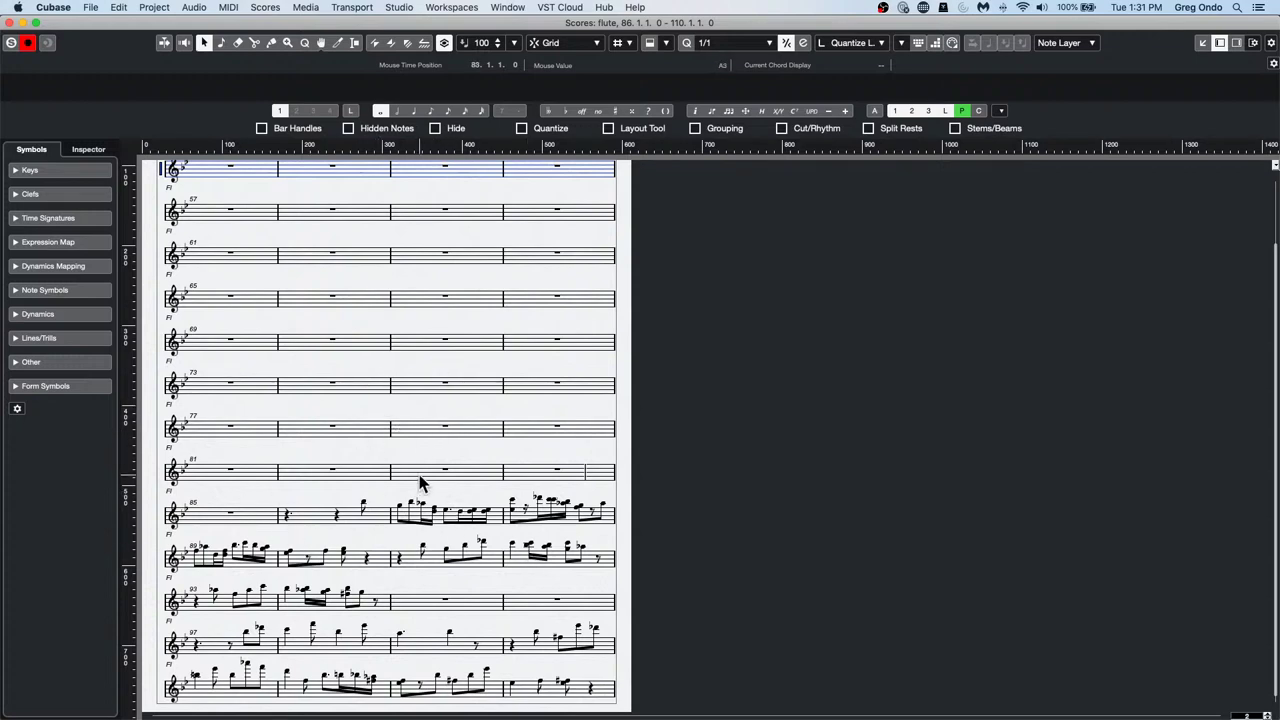
{"action": "scroll", "coordinate": [420, 475], "scroll_direction": "down", "scroll_amount": 4}
{"action": "scroll", "coordinate": [420, 473], "scroll_direction": "up", "scroll_amount": 3}
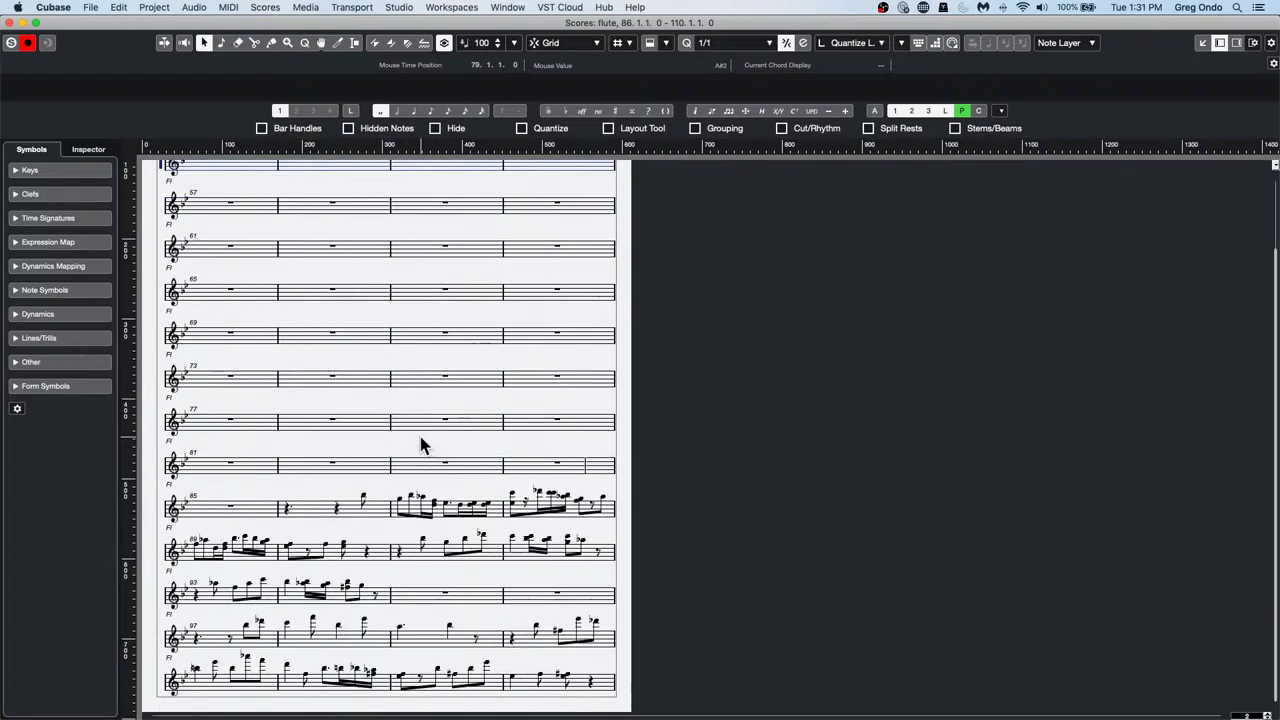
{"action": "scroll", "coordinate": [426, 356], "scroll_direction": "up", "scroll_amount": 1}
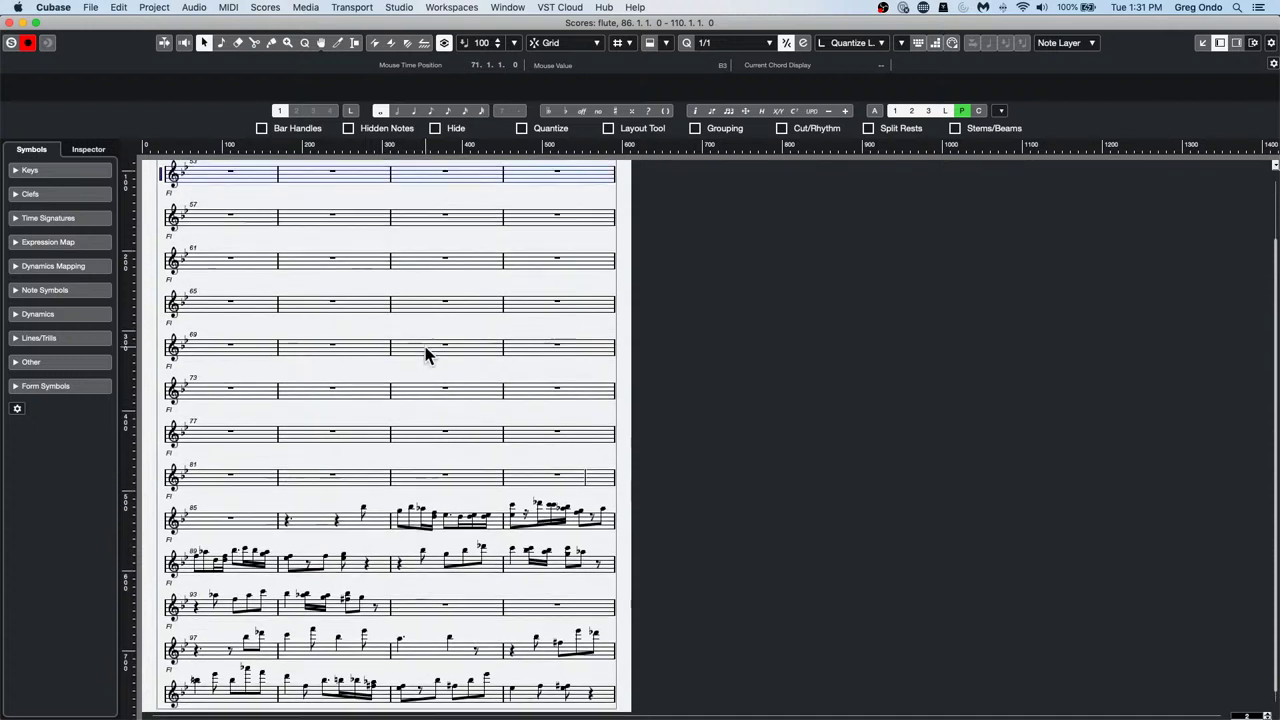
{"action": "scroll", "coordinate": [426, 356], "scroll_direction": "up", "scroll_amount": 1}
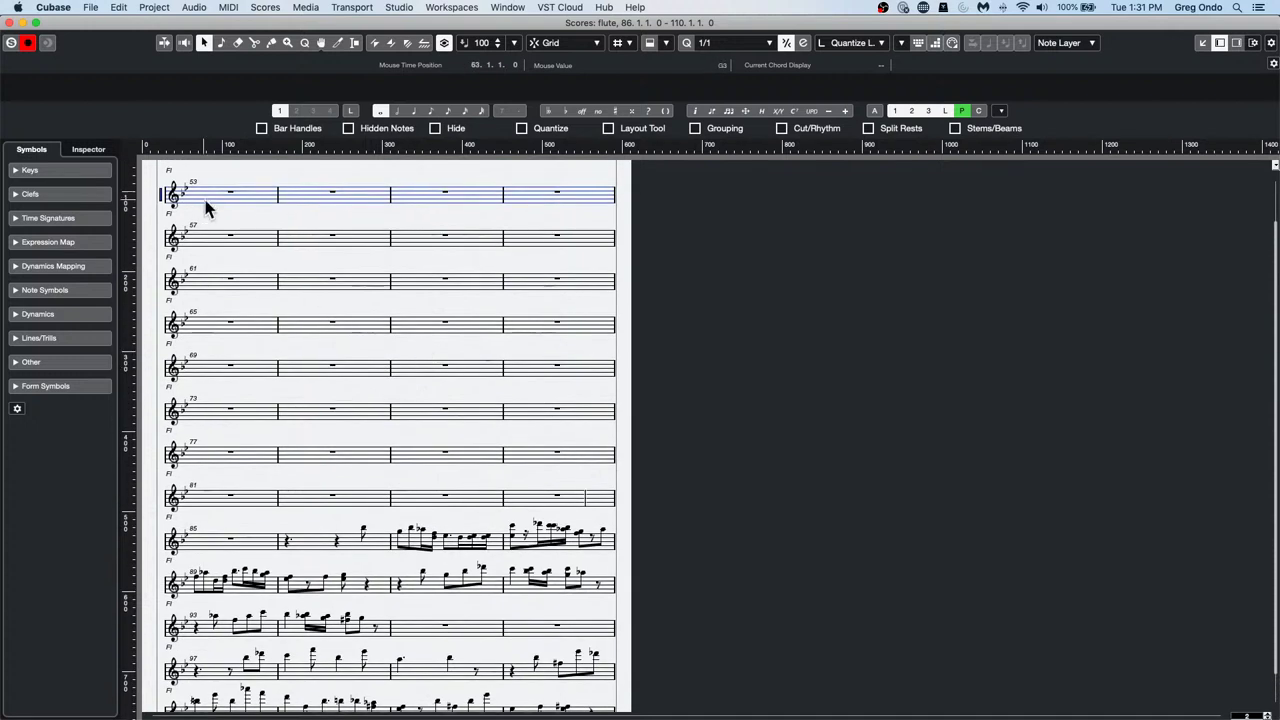
{"action": "scroll", "coordinate": [281, 230], "scroll_direction": "up", "scroll_amount": 1}
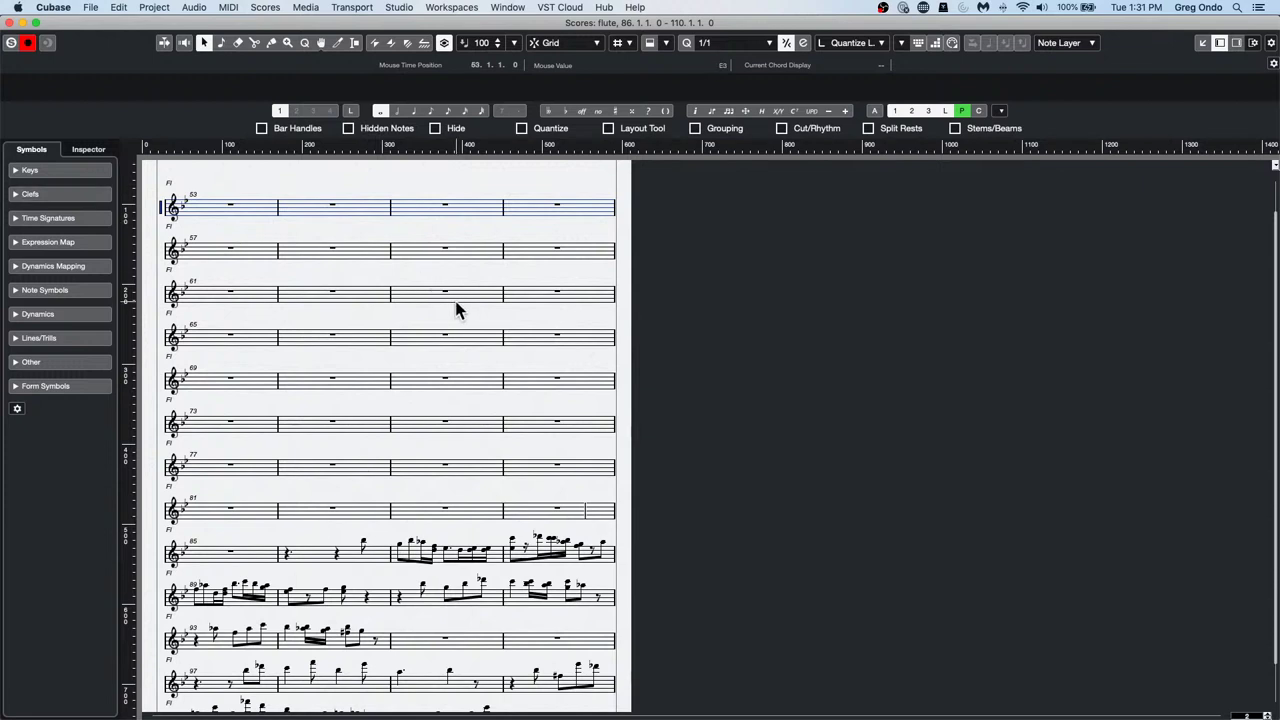
{"action": "scroll", "coordinate": [450, 380], "scroll_direction": "down", "scroll_amount": 3}
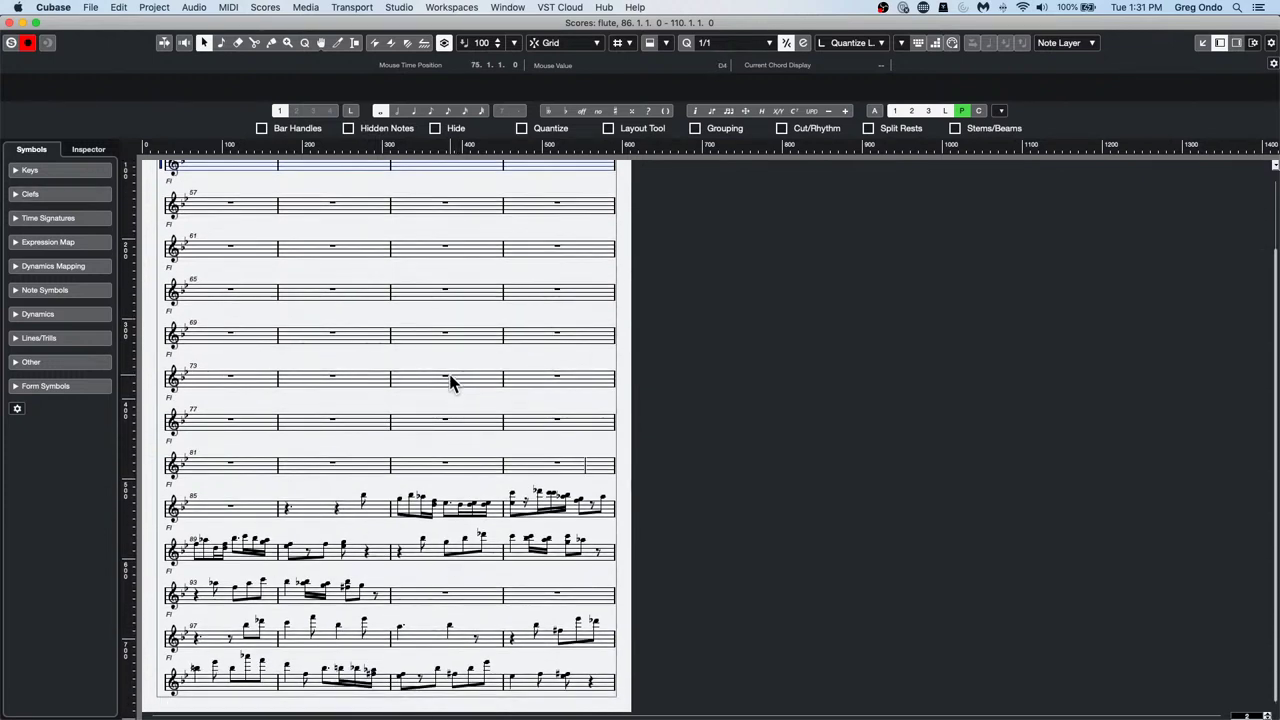
Close the separate flute score window and show the bassoon part starting at bar 87 in the lower-zone score editor
{"action": "left_click", "coordinate": [12, 23]}
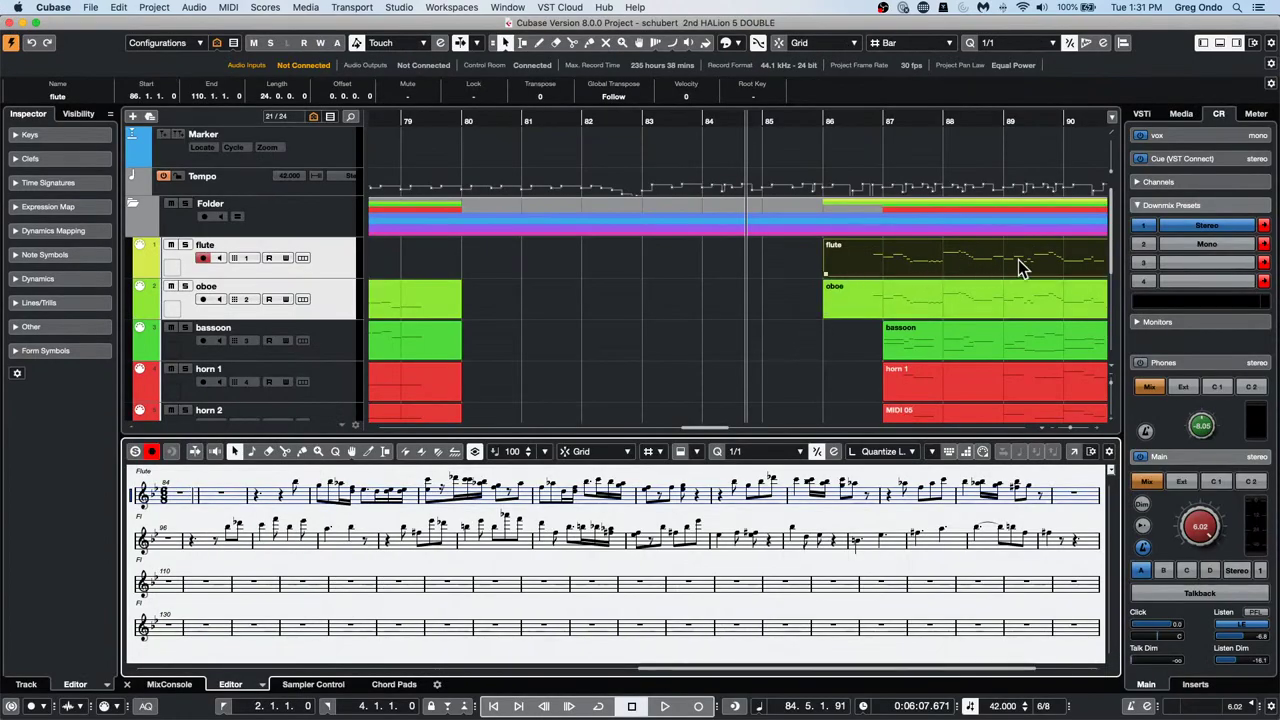
{"action": "left_click", "coordinate": [992, 346]}
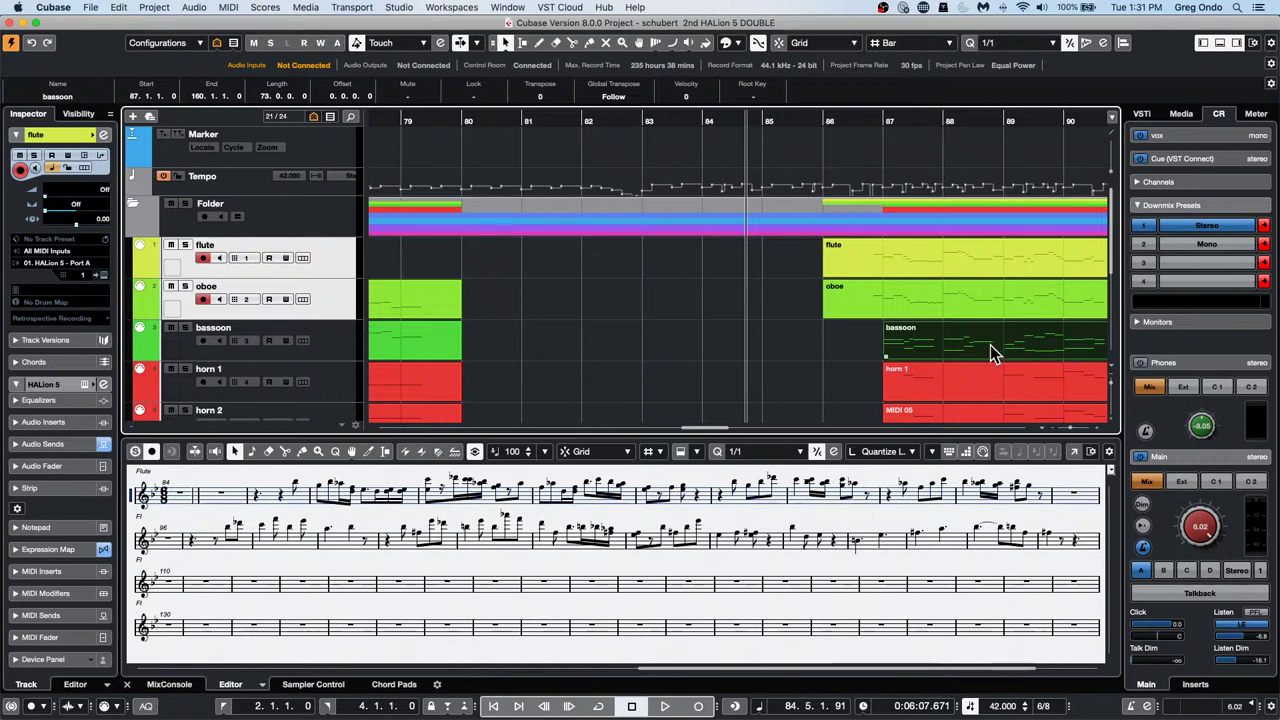
{"action": "double_click", "coordinate": [990, 345]}
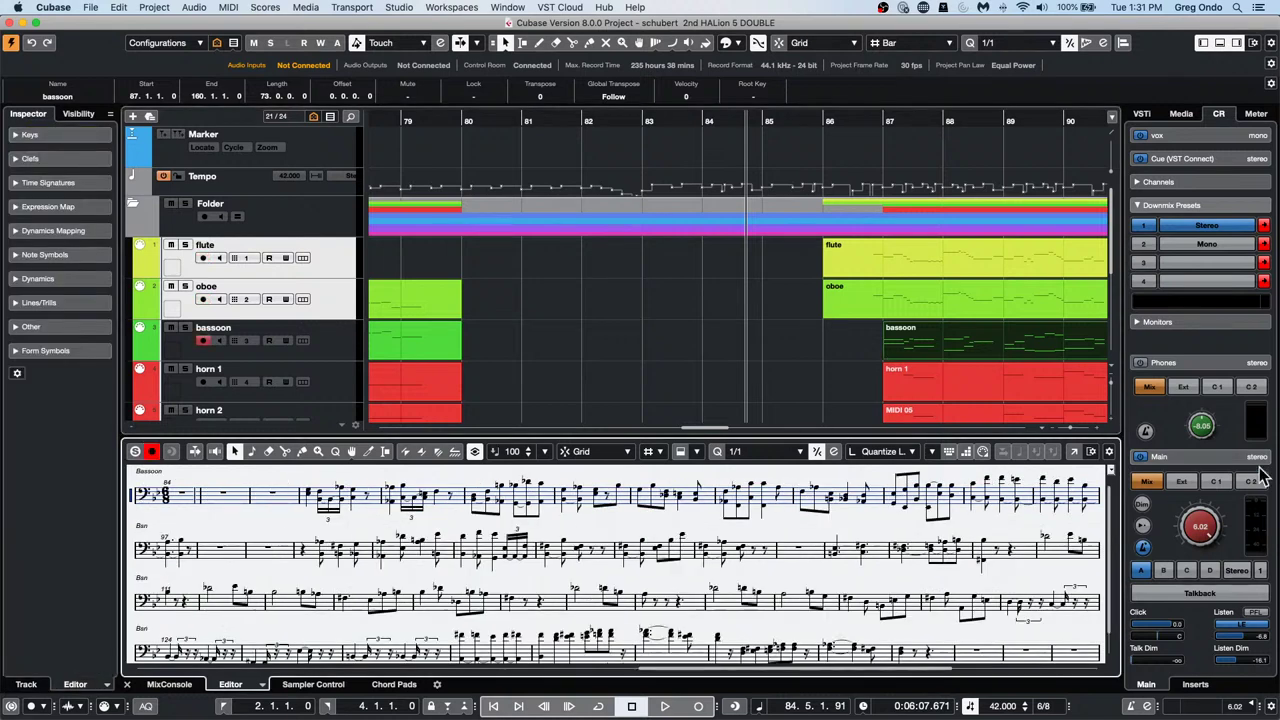
Open the bassoon score in its own window and examine the pages of whole-bar rests before the bar 87 entry
{"action": "left_click", "coordinate": [1077, 453]}
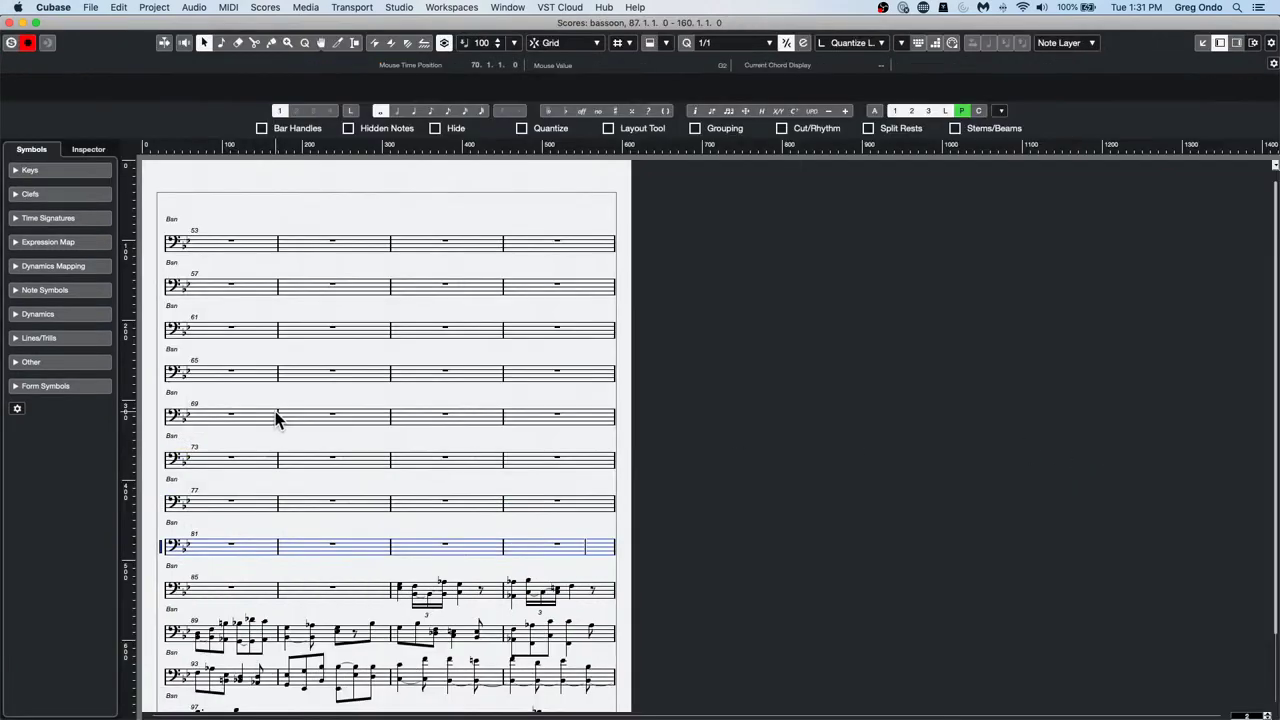
{"action": "scroll", "coordinate": [421, 393], "scroll_direction": "down", "scroll_amount": 5}
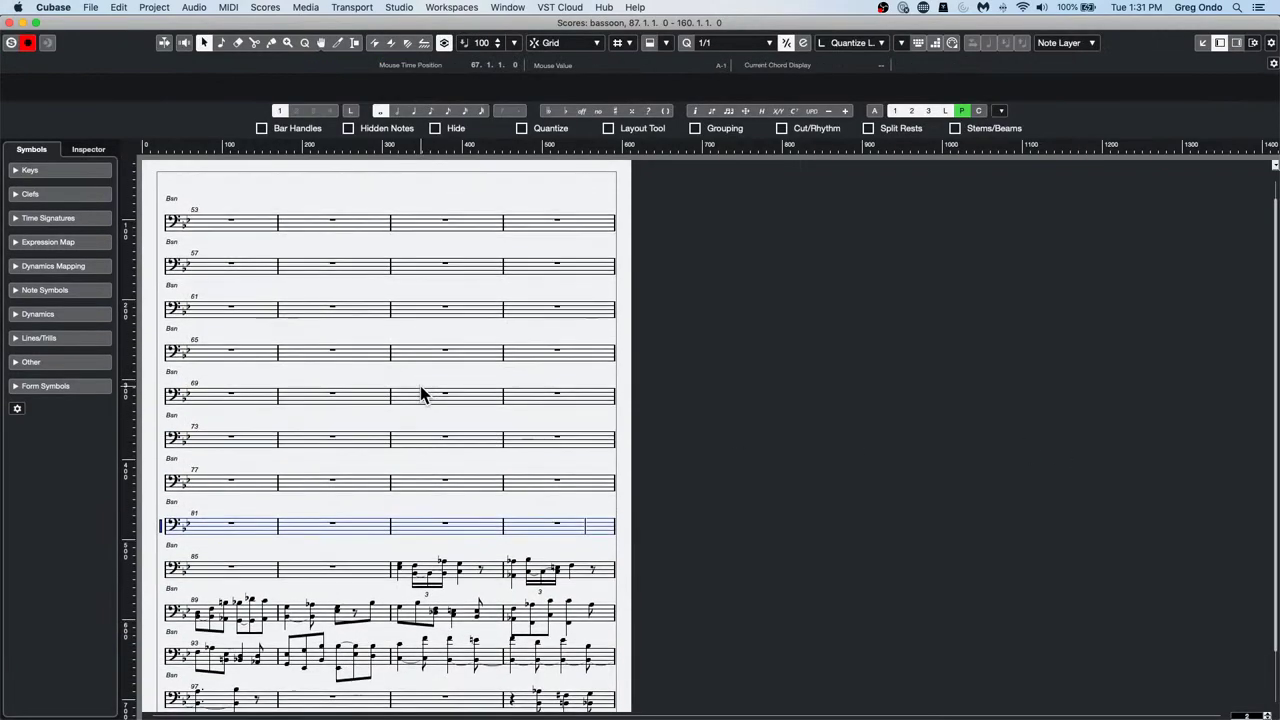
{"action": "scroll", "coordinate": [421, 395], "scroll_direction": "down", "scroll_amount": 6}
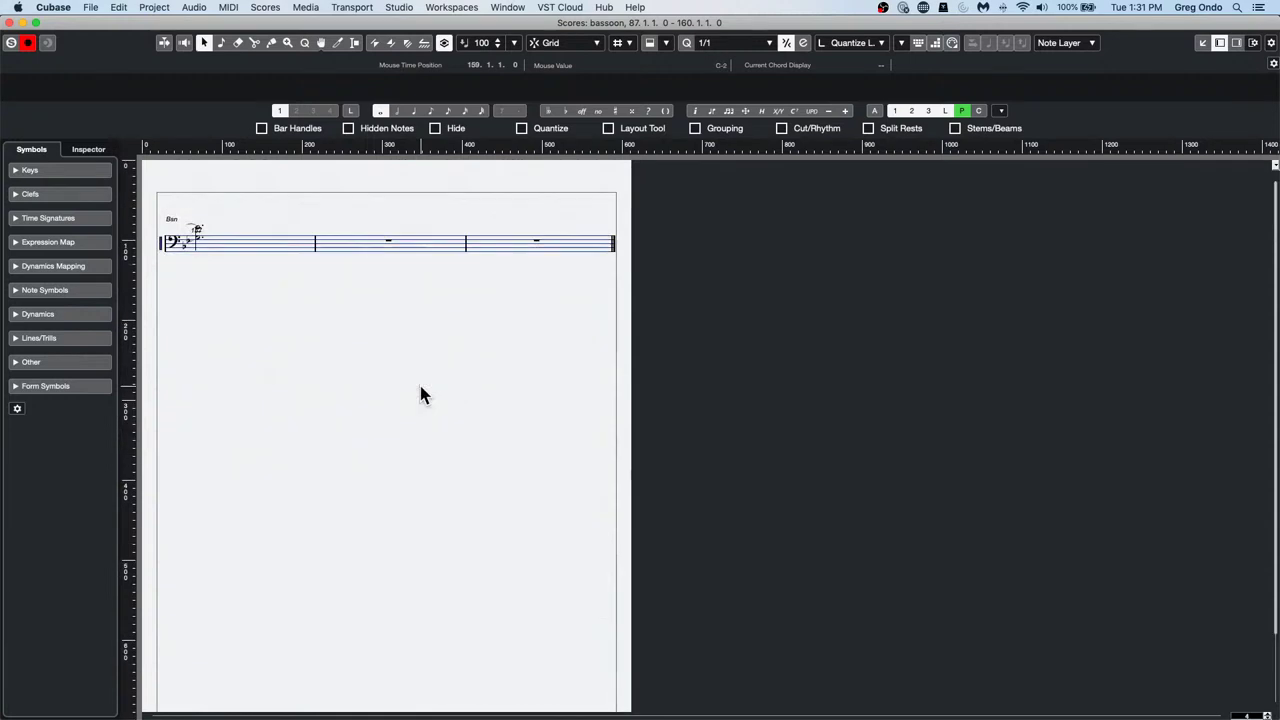
{"action": "scroll", "coordinate": [420, 394], "scroll_direction": "up", "scroll_amount": 6}
{"action": "scroll", "coordinate": [421, 393], "scroll_direction": "up", "scroll_amount": 3}
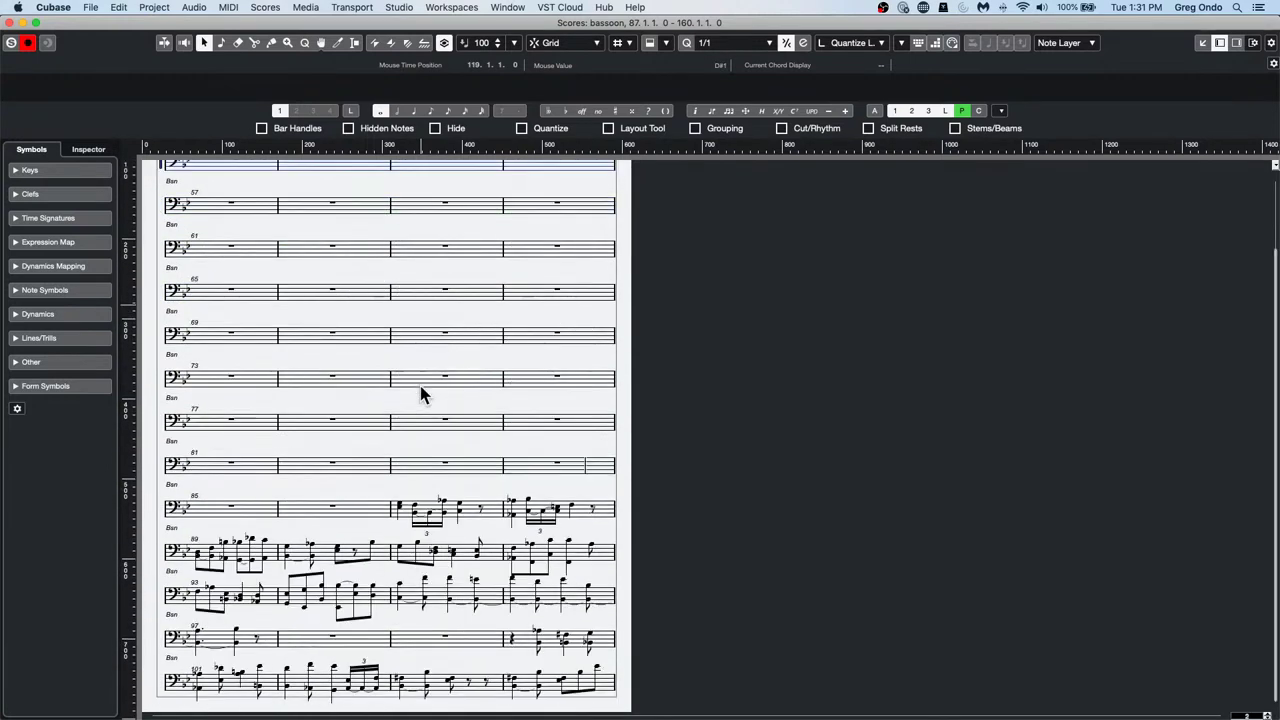
{"action": "scroll", "coordinate": [420, 393], "scroll_direction": "up", "scroll_amount": 1}
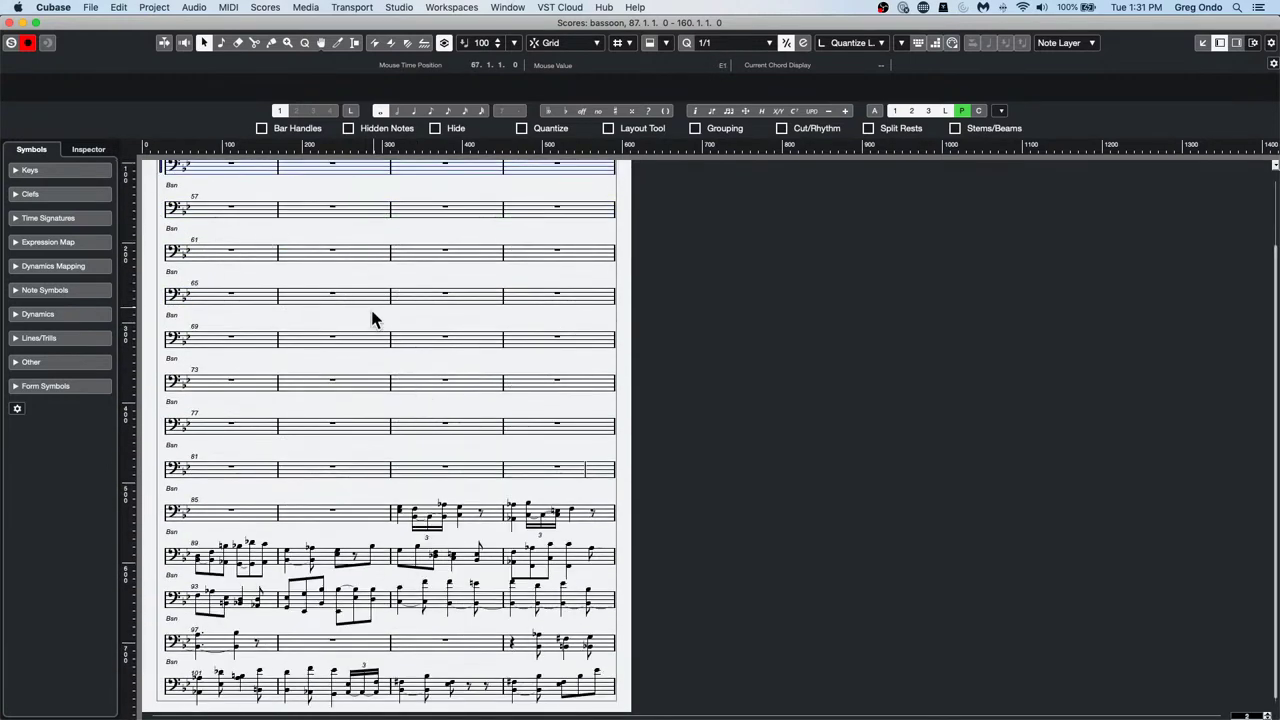
{"action": "scroll", "coordinate": [399, 313], "scroll_direction": "up", "scroll_amount": 3}
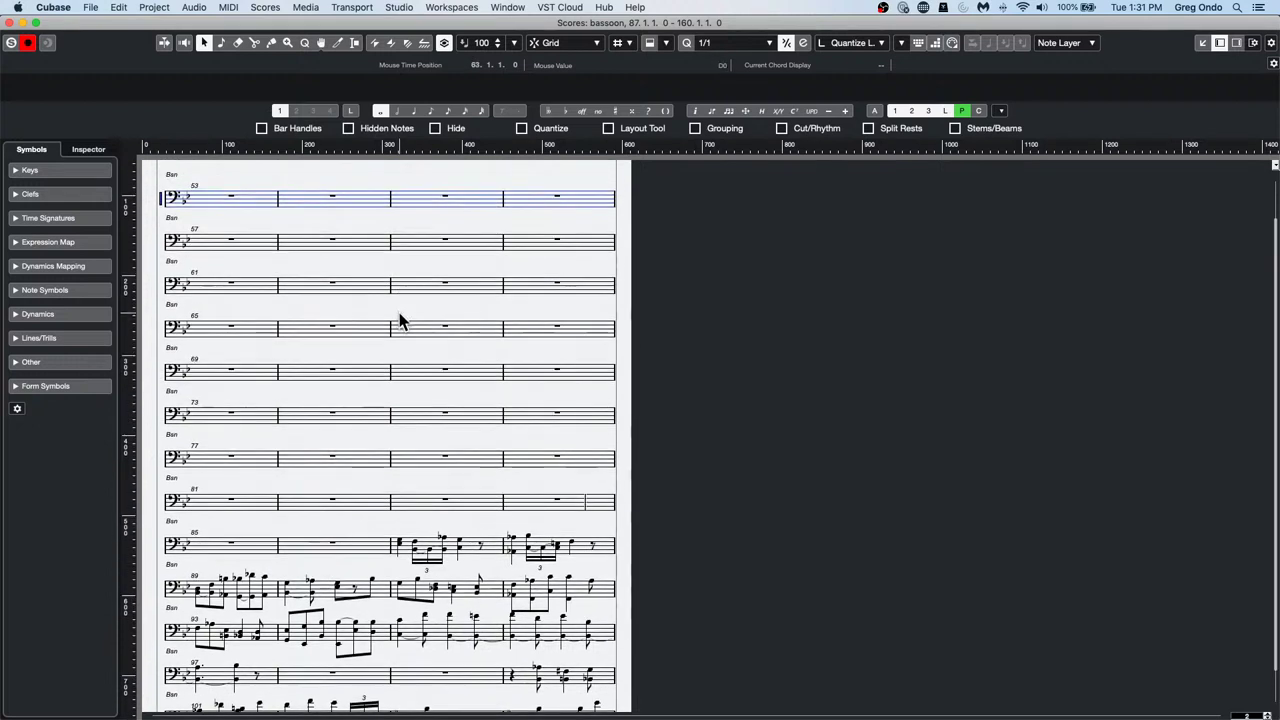
{"action": "scroll", "coordinate": [399, 321], "scroll_direction": "up", "scroll_amount": 2}
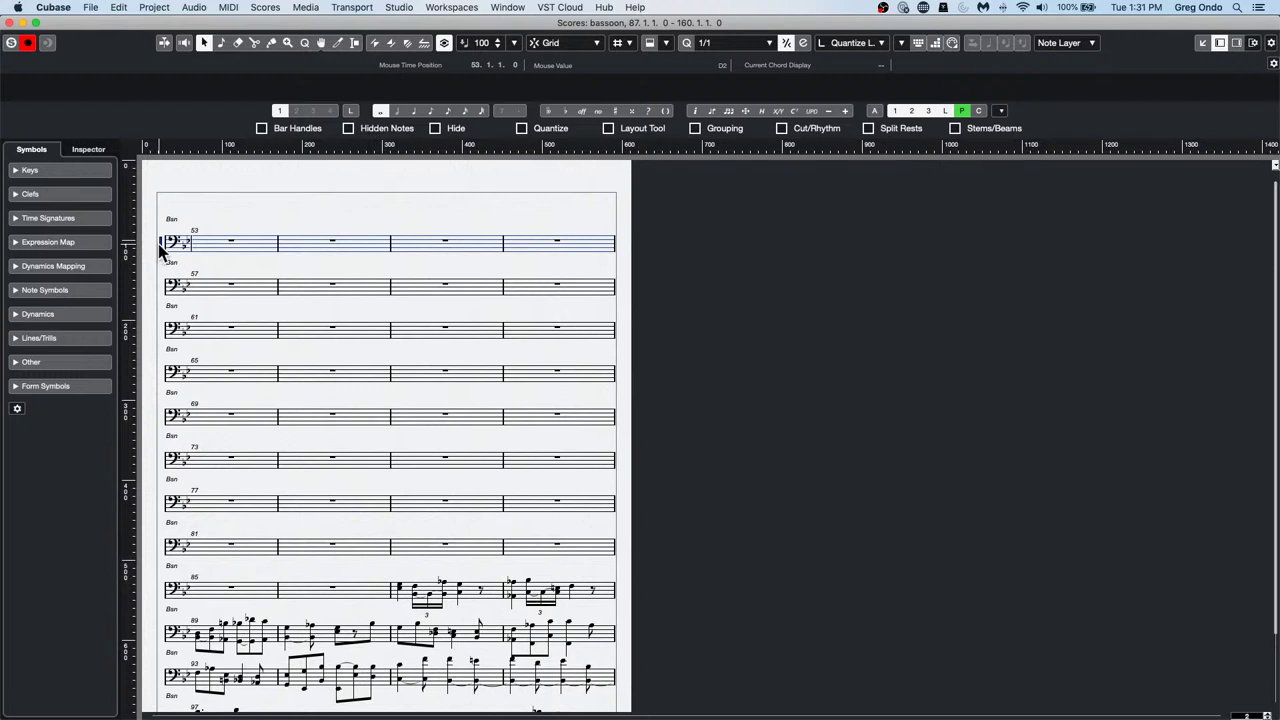
Open the bassoon staff's Score Settings and enable Numbers above Symbol for Multi-Bar Rests in the project's Notation Style
{"action": "double_click", "coordinate": [158, 243]}
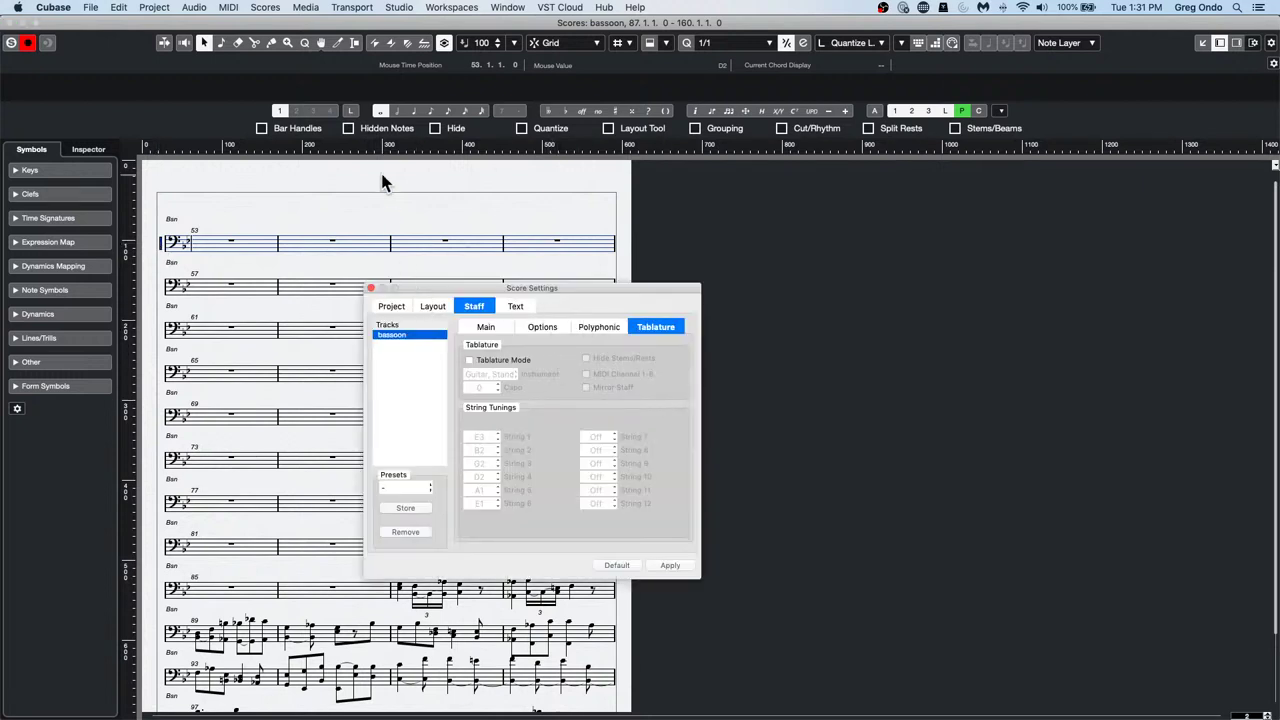
{"action": "left_click", "coordinate": [392, 306]}
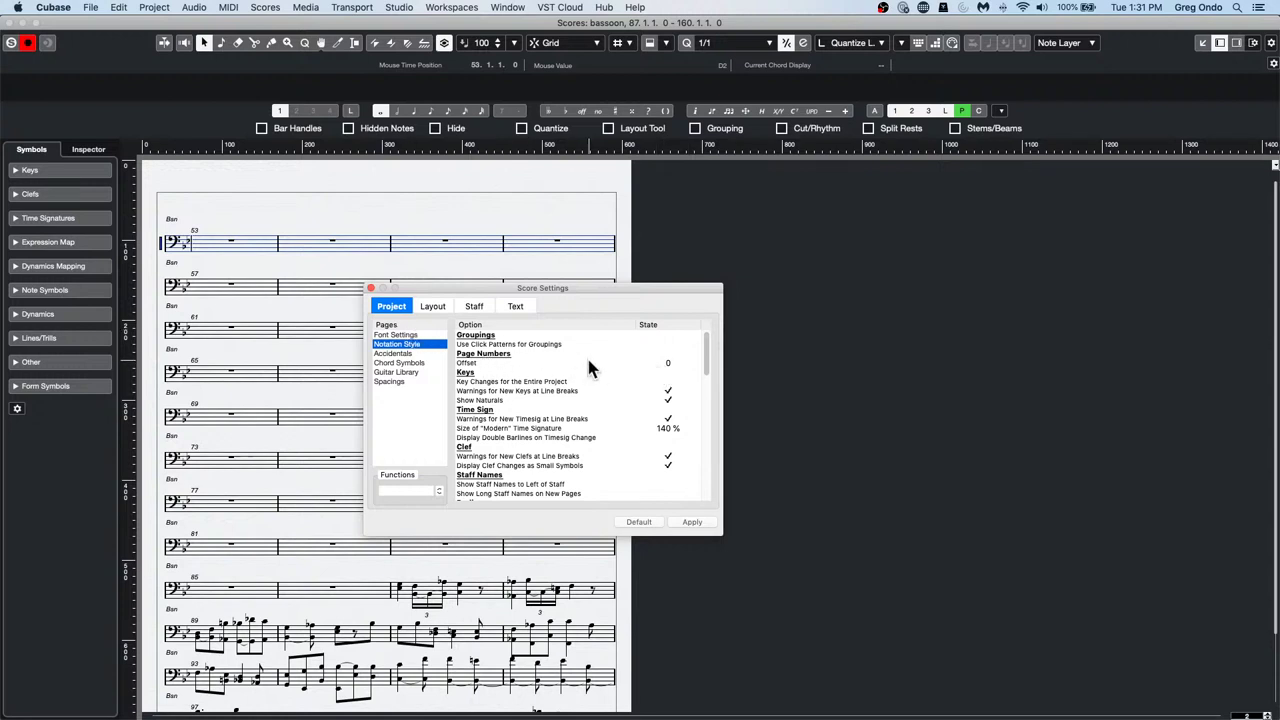
{"action": "scroll", "coordinate": [587, 370], "scroll_direction": "down", "scroll_amount": 3}
{"action": "scroll", "coordinate": [588, 364], "scroll_direction": "down", "scroll_amount": 5}
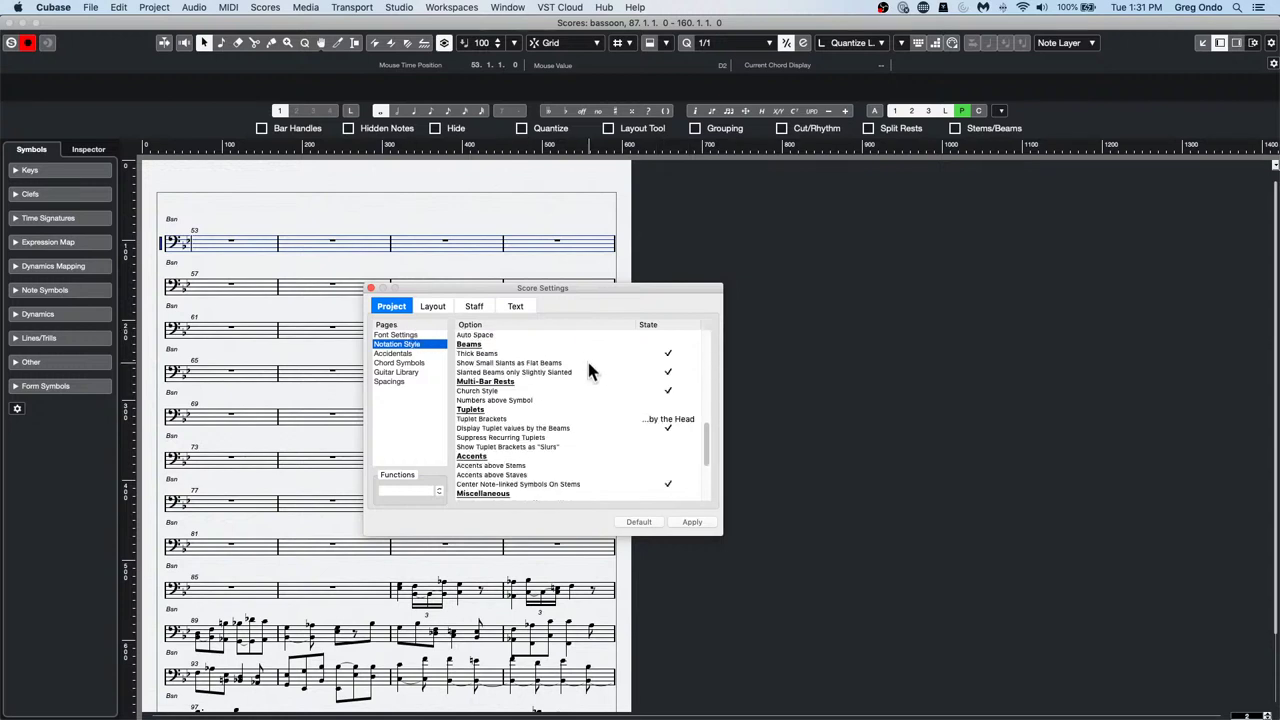
{"action": "scroll", "coordinate": [588, 370], "scroll_direction": "down", "scroll_amount": 5}
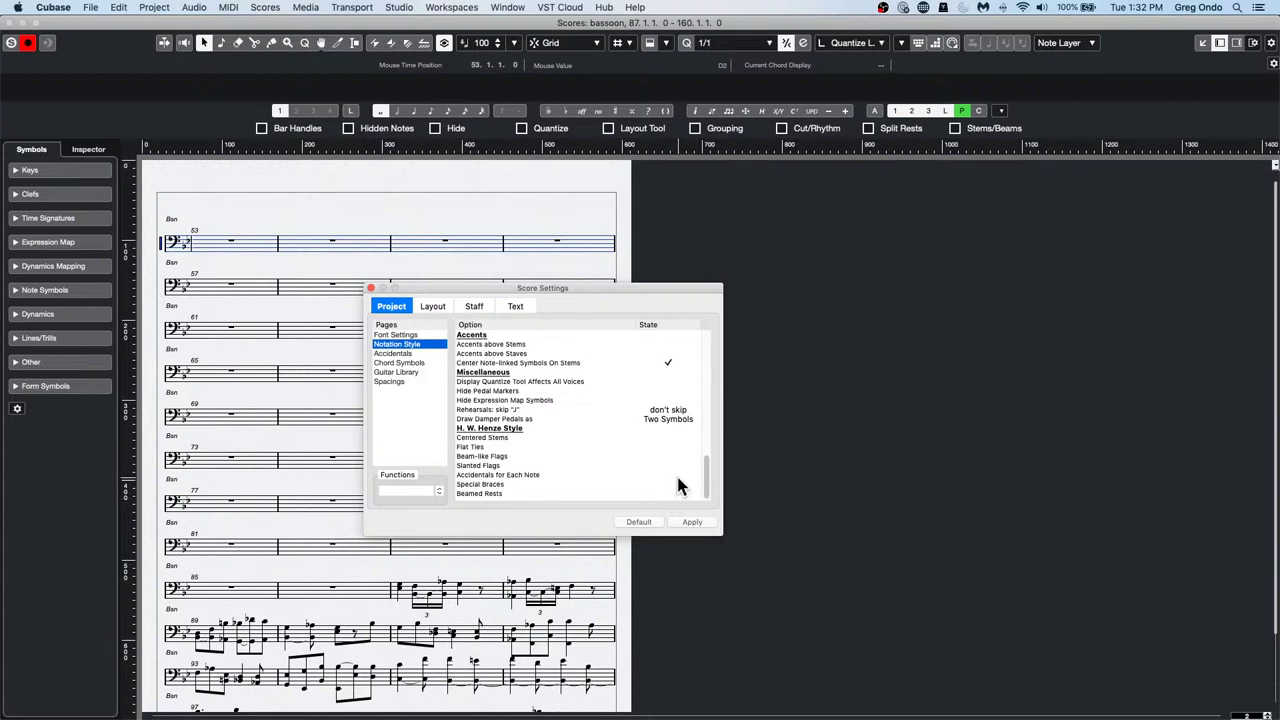
{"action": "scroll", "coordinate": [678, 486], "scroll_direction": "up", "scroll_amount": 1}
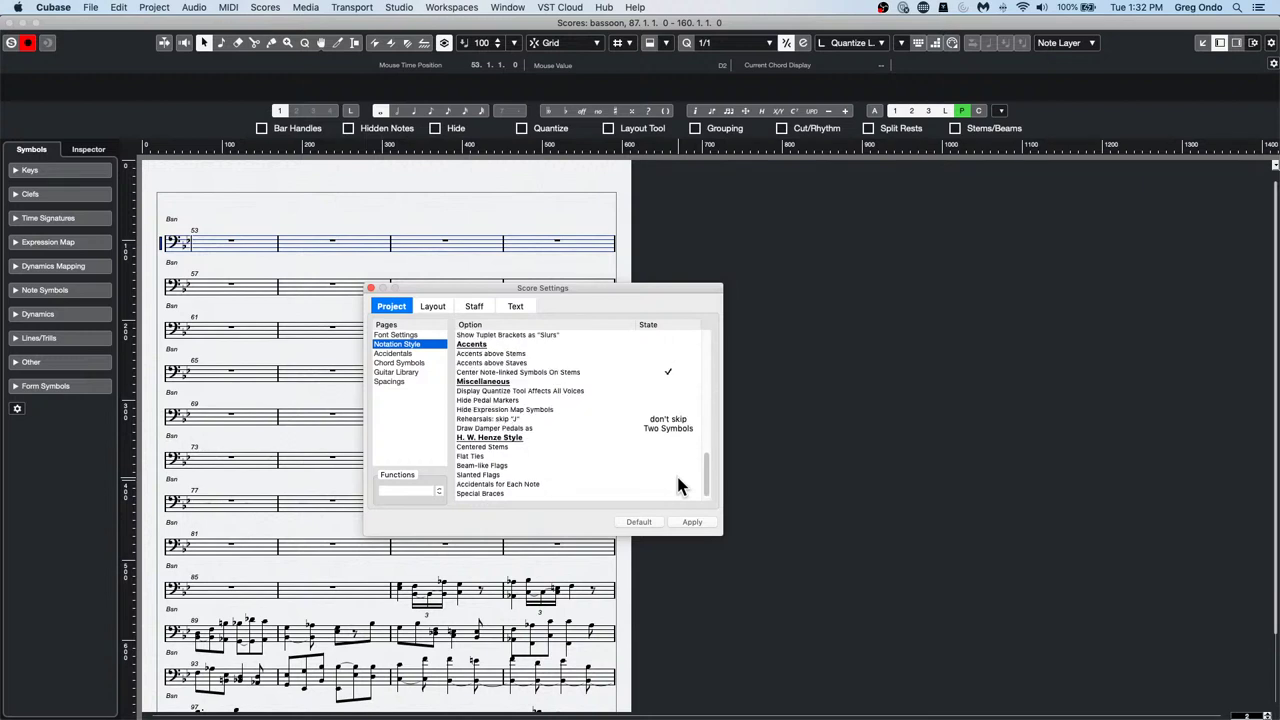
{"action": "scroll", "coordinate": [678, 486], "scroll_direction": "up", "scroll_amount": 2}
{"action": "scroll", "coordinate": [678, 486], "scroll_direction": "up", "scroll_amount": 8}
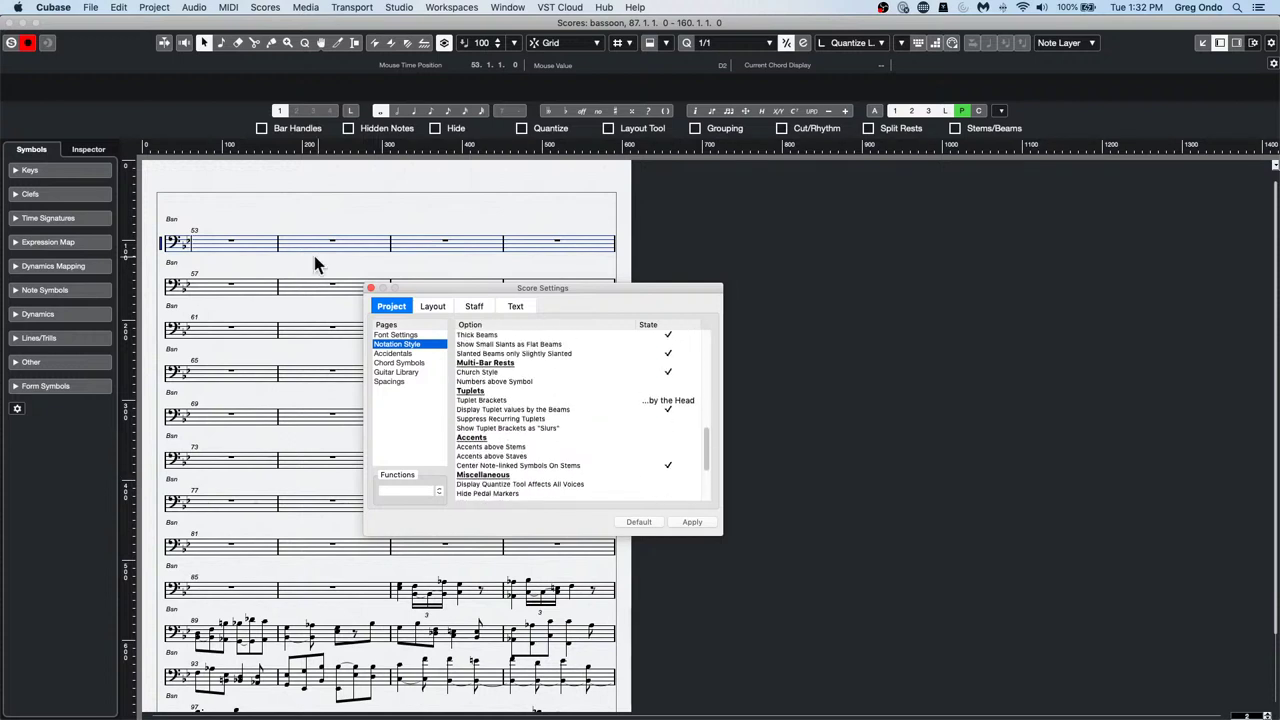
{"action": "left_click", "coordinate": [670, 382]}
{"action": "left_click", "coordinate": [694, 521]}
Set Multi-Bar Rests to 3 in the bassoon layout options, apply it and close Score Settings
{"action": "left_click", "coordinate": [435, 307]}
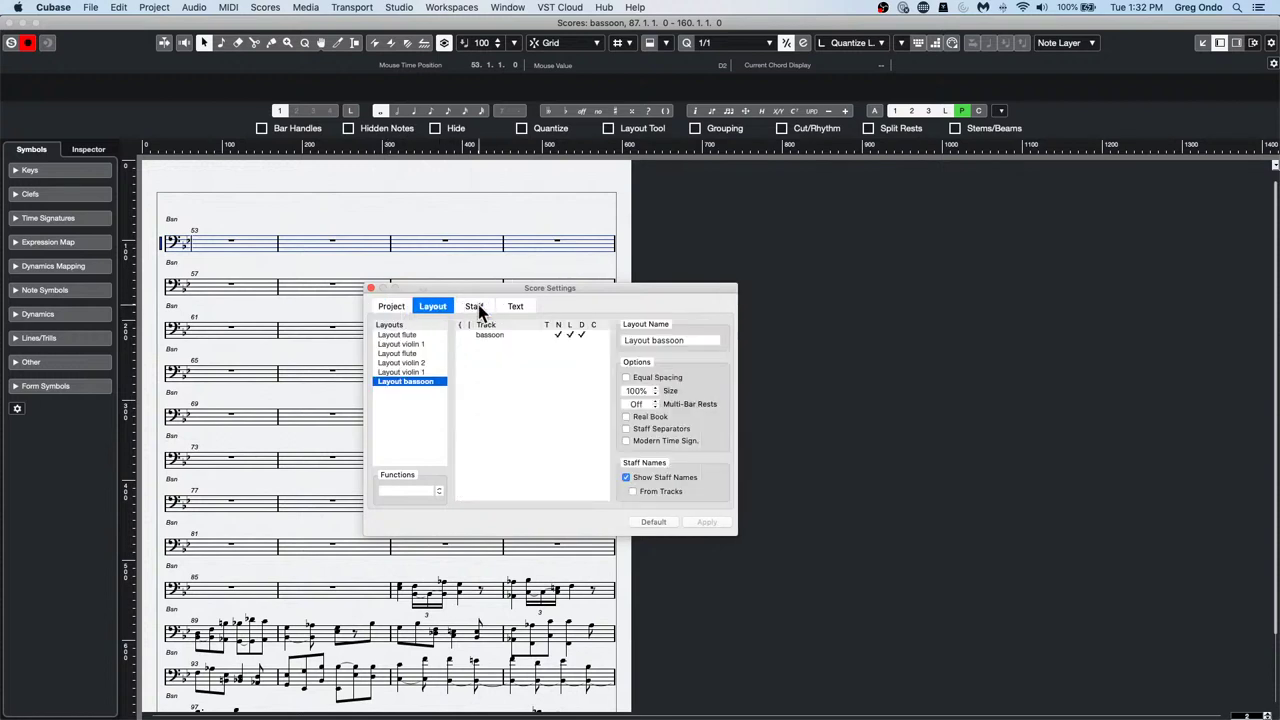
{"action": "left_click", "coordinate": [657, 402]}
{"action": "left_click", "coordinate": [657, 402]}
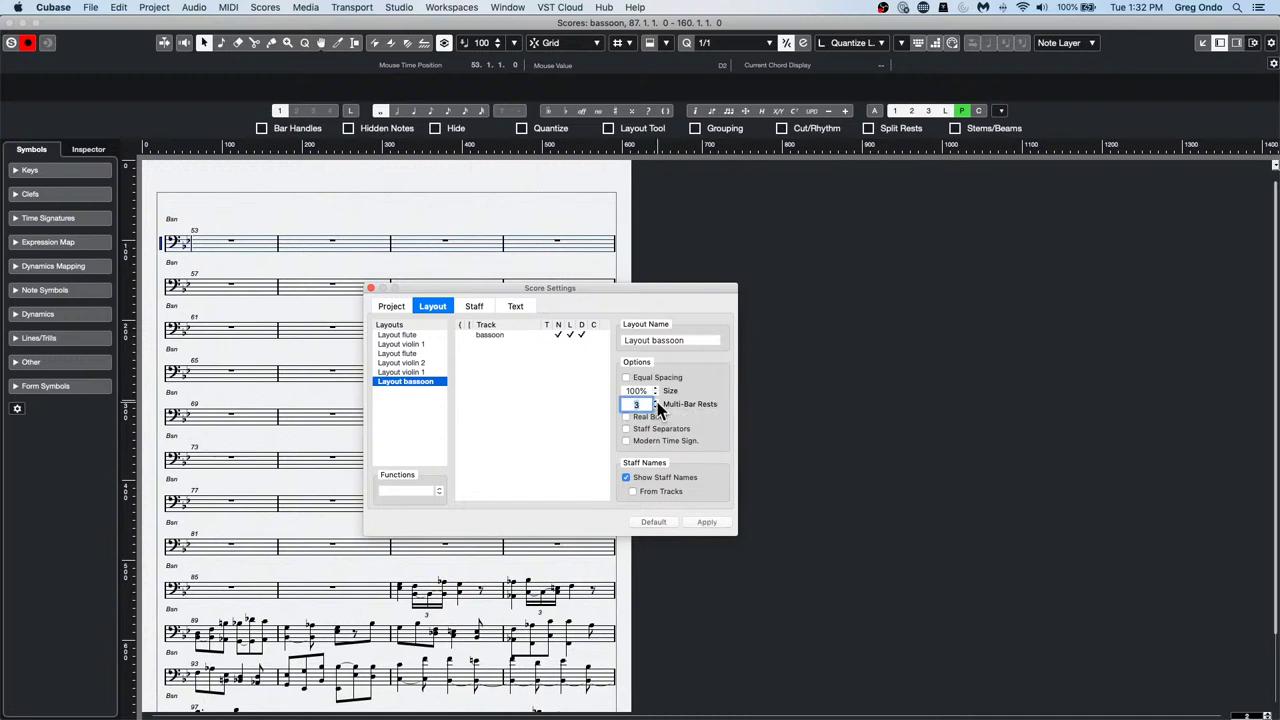
{"action": "left_click", "coordinate": [706, 522]}
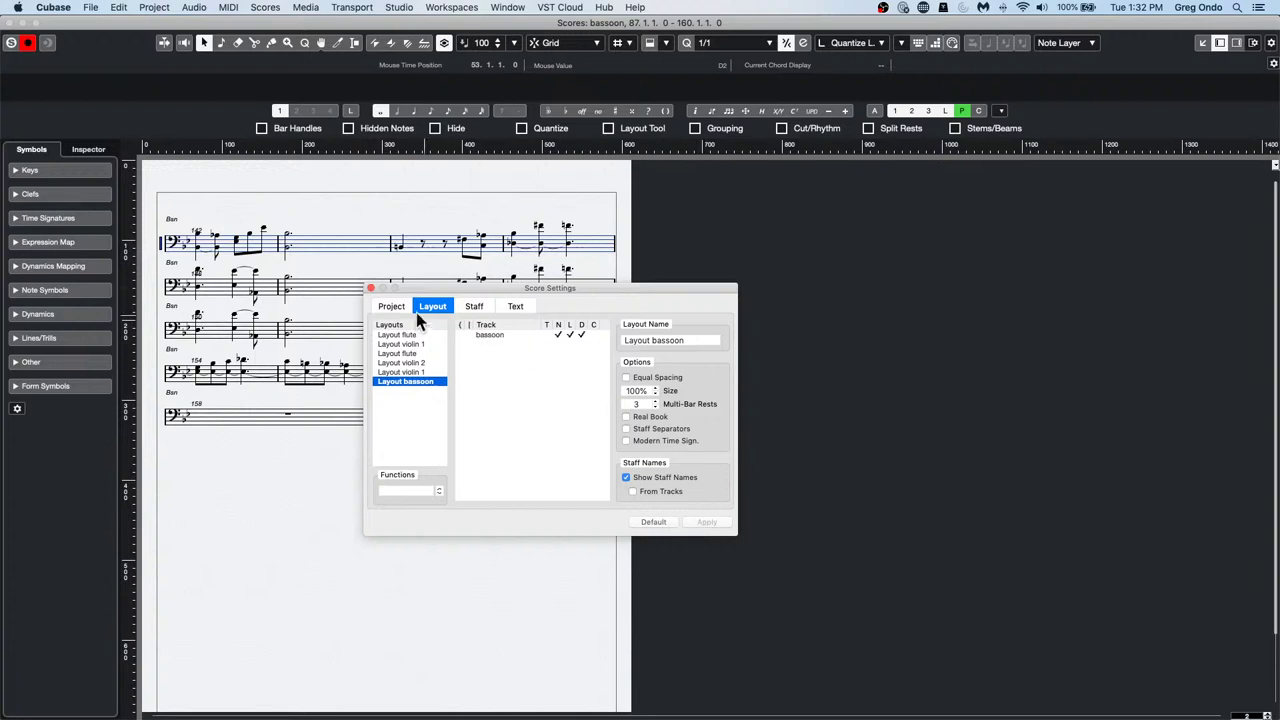
{"action": "left_click", "coordinate": [370, 287]}
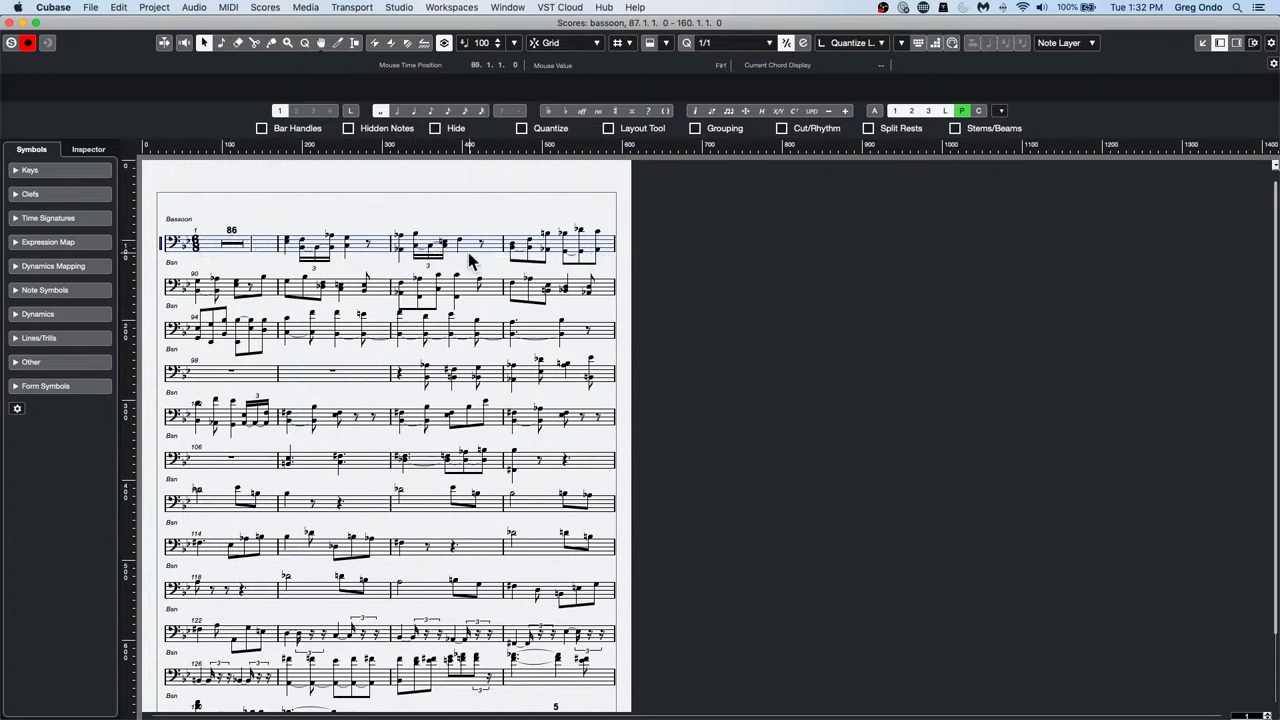
Review the bassoon's staff settings, the project's Multi-Bar Rests notation options and the layout's Multi-Bar Rests value in Score Settings
{"action": "double_click", "coordinate": [160, 250]}
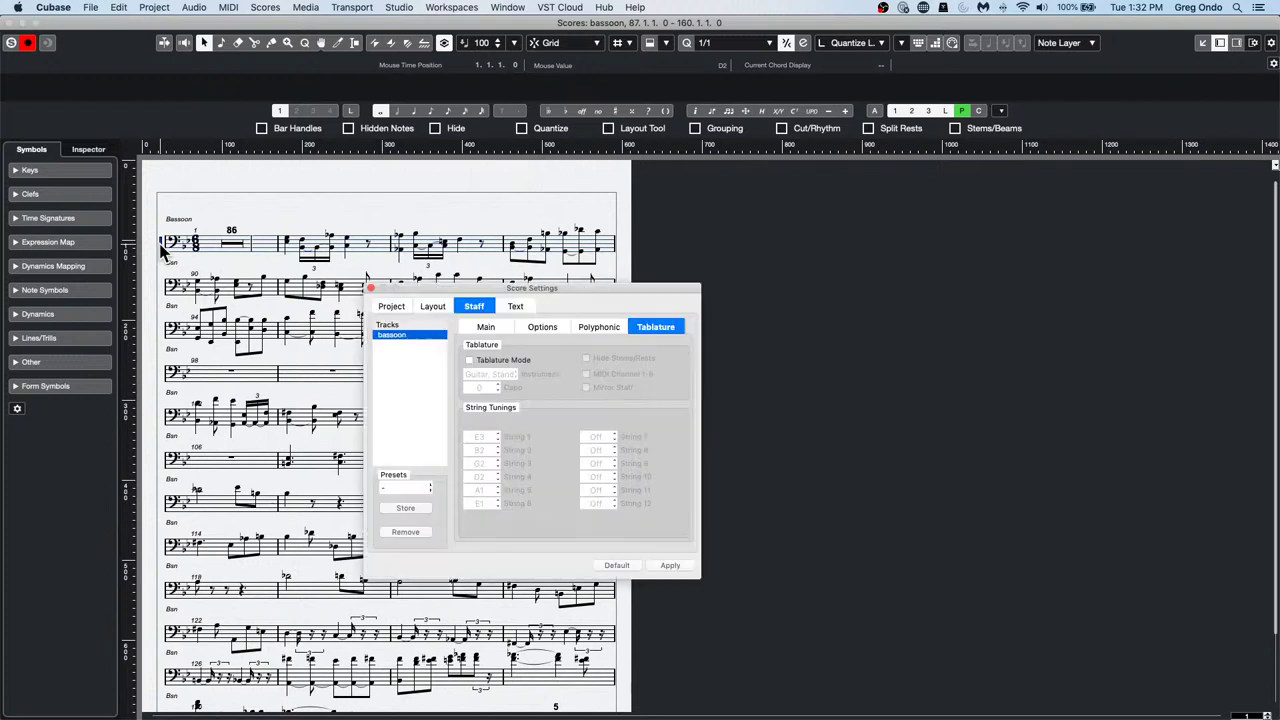
{"action": "left_click", "coordinate": [610, 328]}
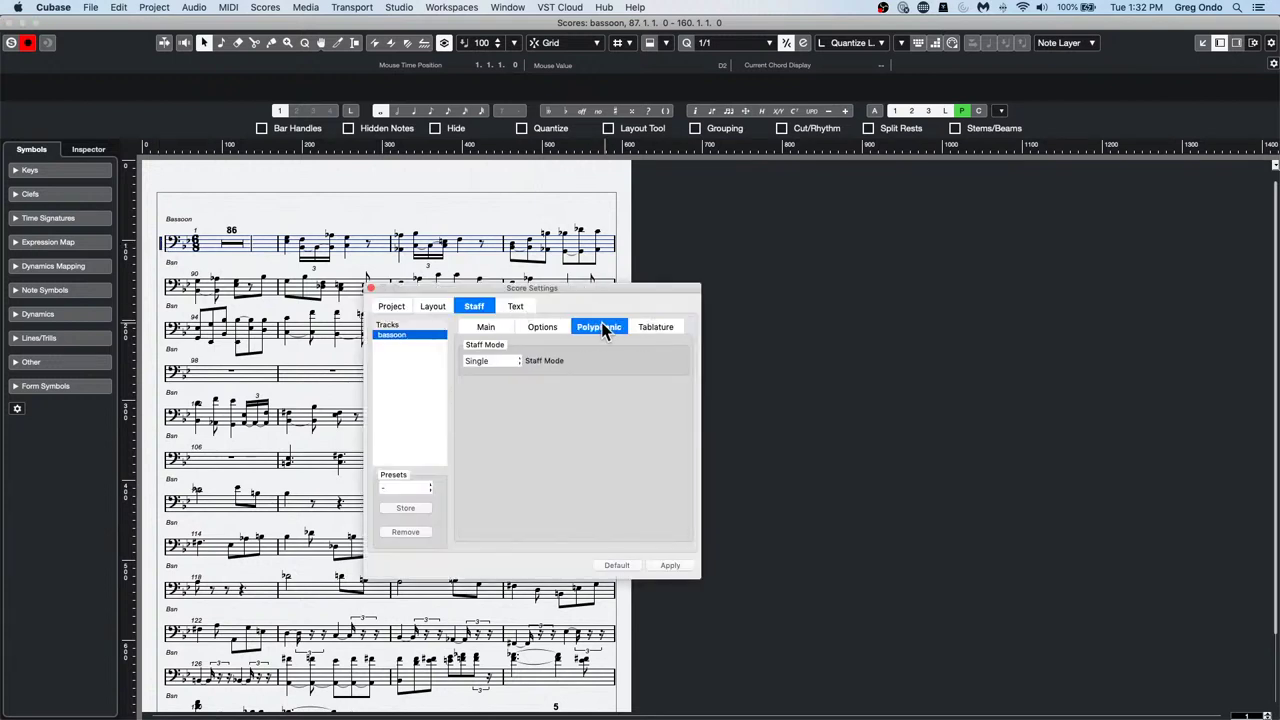
{"action": "left_click", "coordinate": [501, 328]}
{"action": "left_click", "coordinate": [529, 326]}
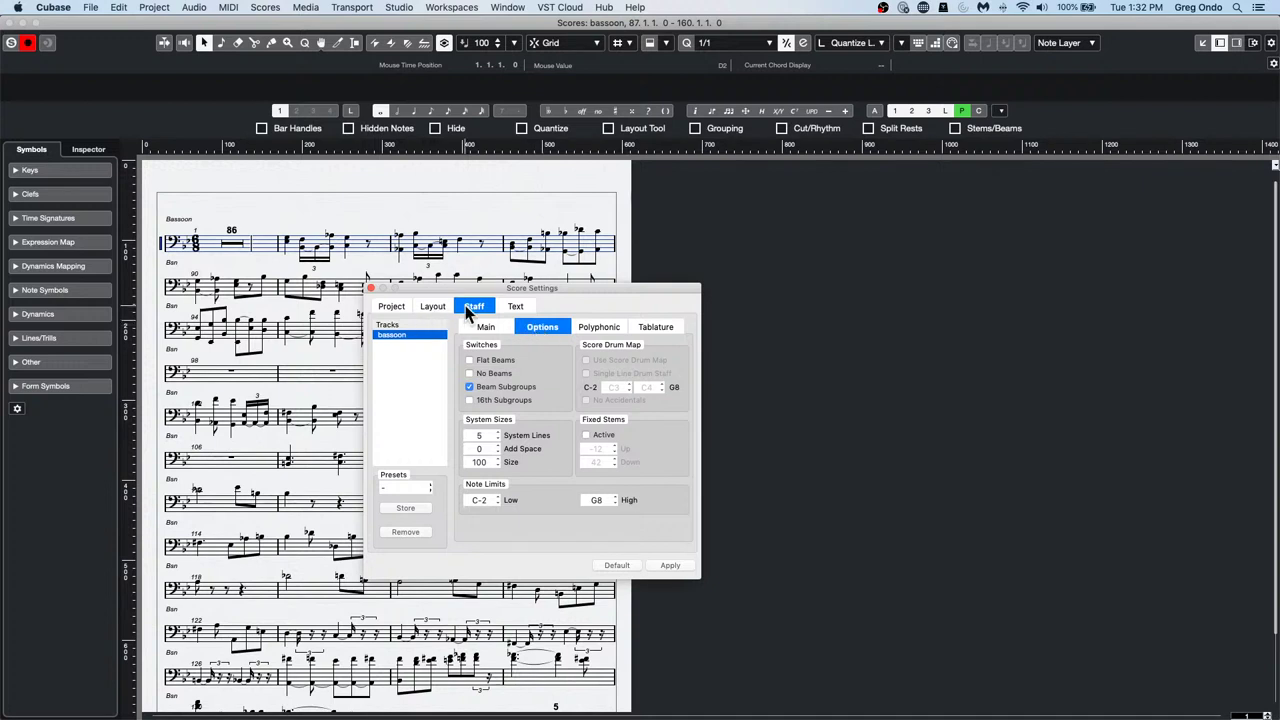
{"action": "left_click", "coordinate": [393, 305]}
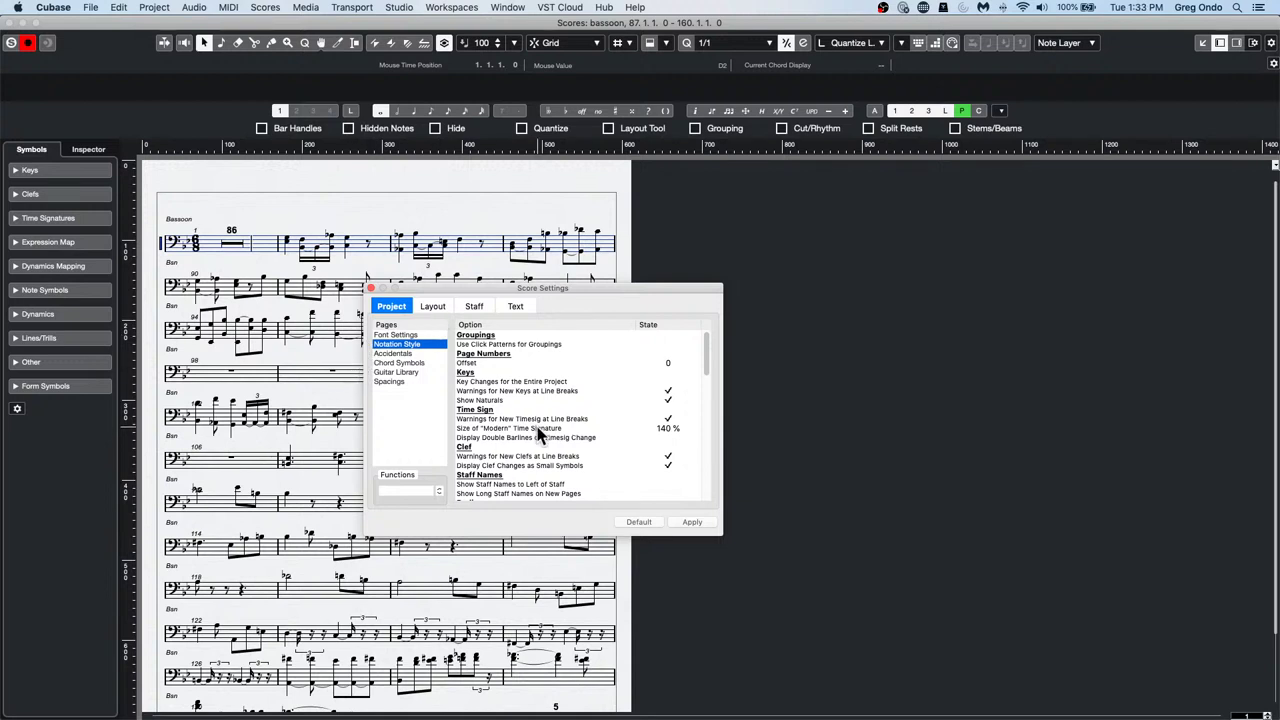
{"action": "scroll", "coordinate": [541, 423], "scroll_direction": "down", "scroll_amount": 10}
{"action": "scroll", "coordinate": [542, 426], "scroll_direction": "up", "scroll_amount": 5}
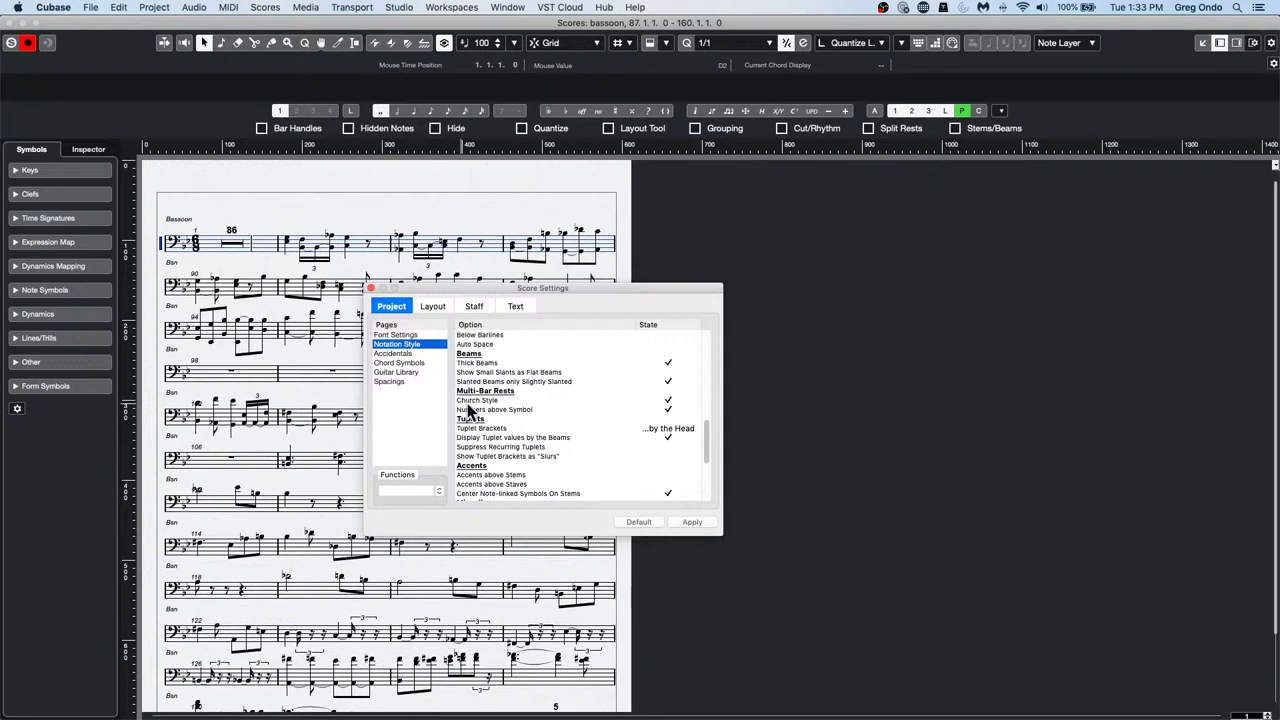
{"action": "left_click", "coordinate": [434, 308]}
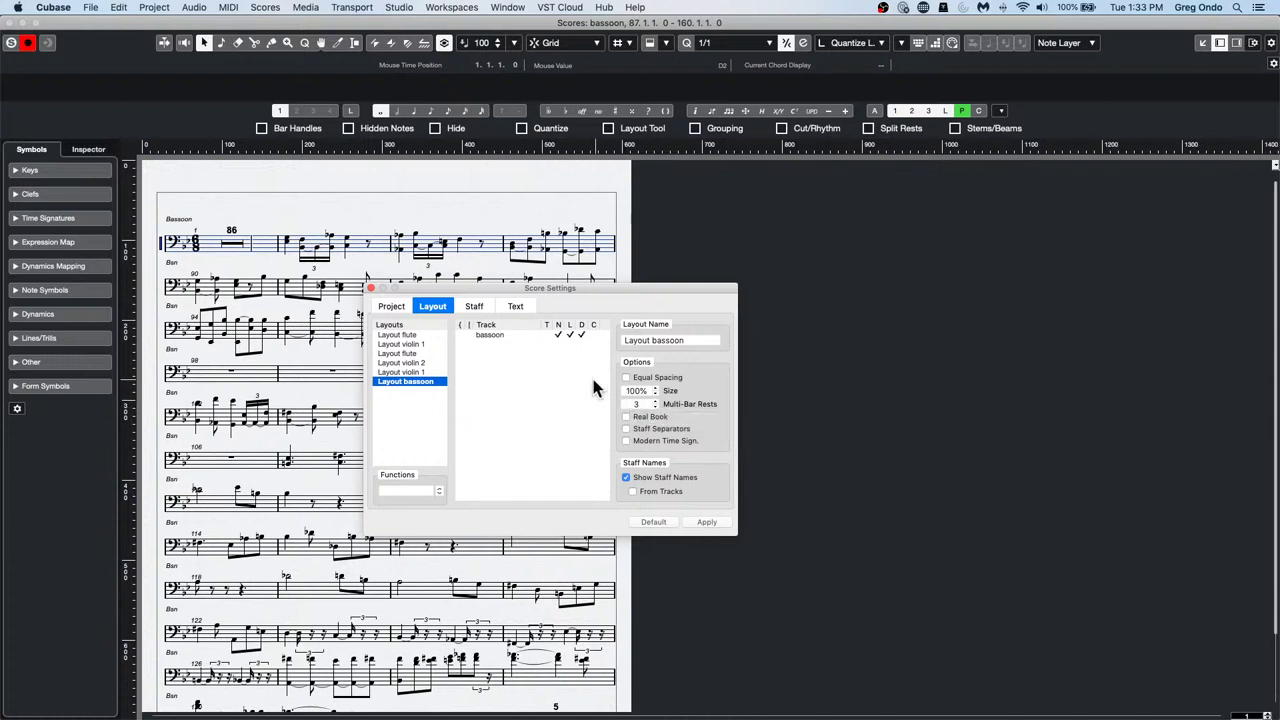
{"action": "left_click", "coordinate": [371, 289]}
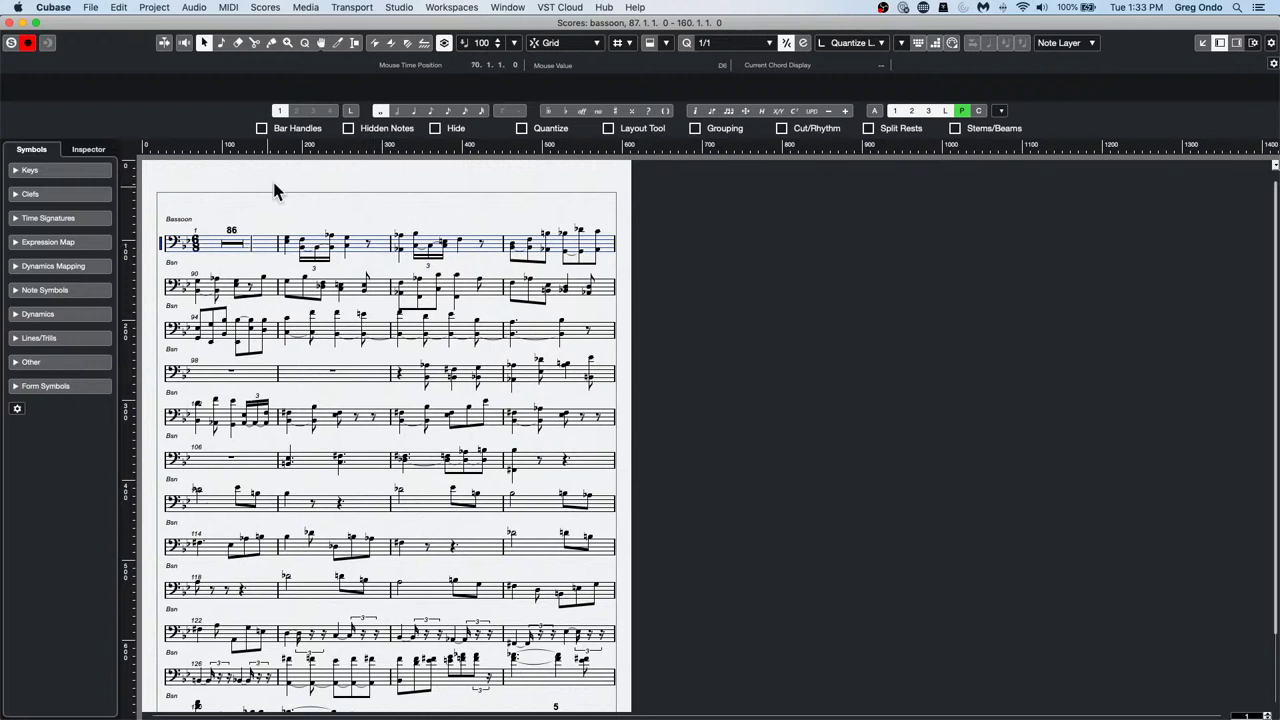
Close the separate bassoon score window and return the project to bar 1 with the violin tracks in view
{"action": "left_click", "coordinate": [10, 22]}
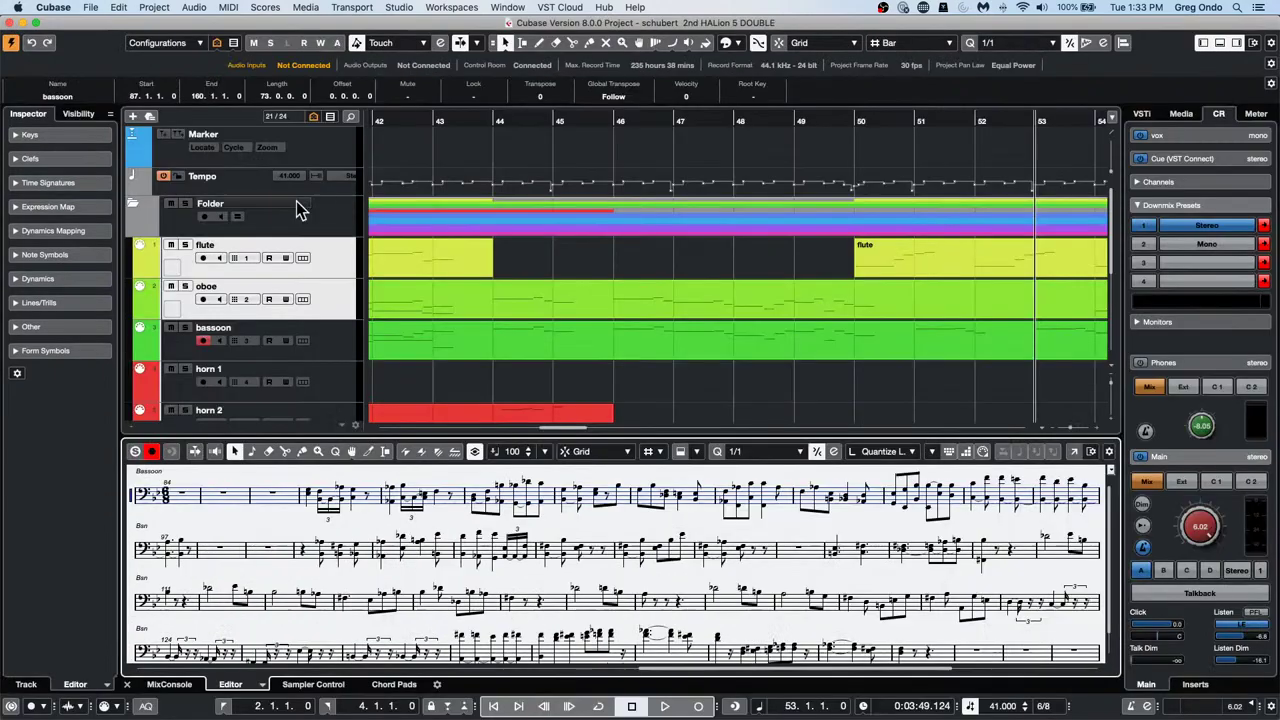
{"action": "left_click_drag", "start_coordinate": [469, 119], "coordinate": [119, 99]}
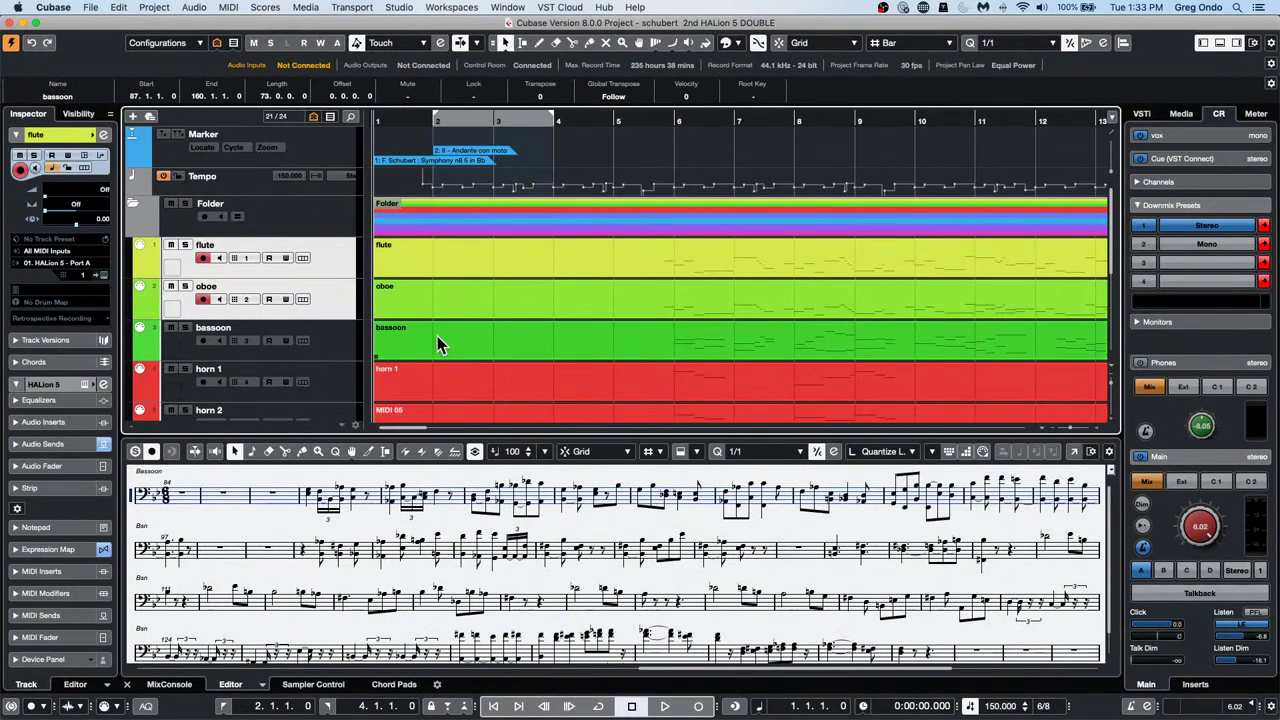
{"action": "scroll", "coordinate": [441, 342], "scroll_direction": "down", "scroll_amount": 1}
{"action": "scroll", "coordinate": [442, 347], "scroll_direction": "down", "scroll_amount": 5}
{"action": "scroll", "coordinate": [443, 346], "scroll_direction": "up", "scroll_amount": 3}
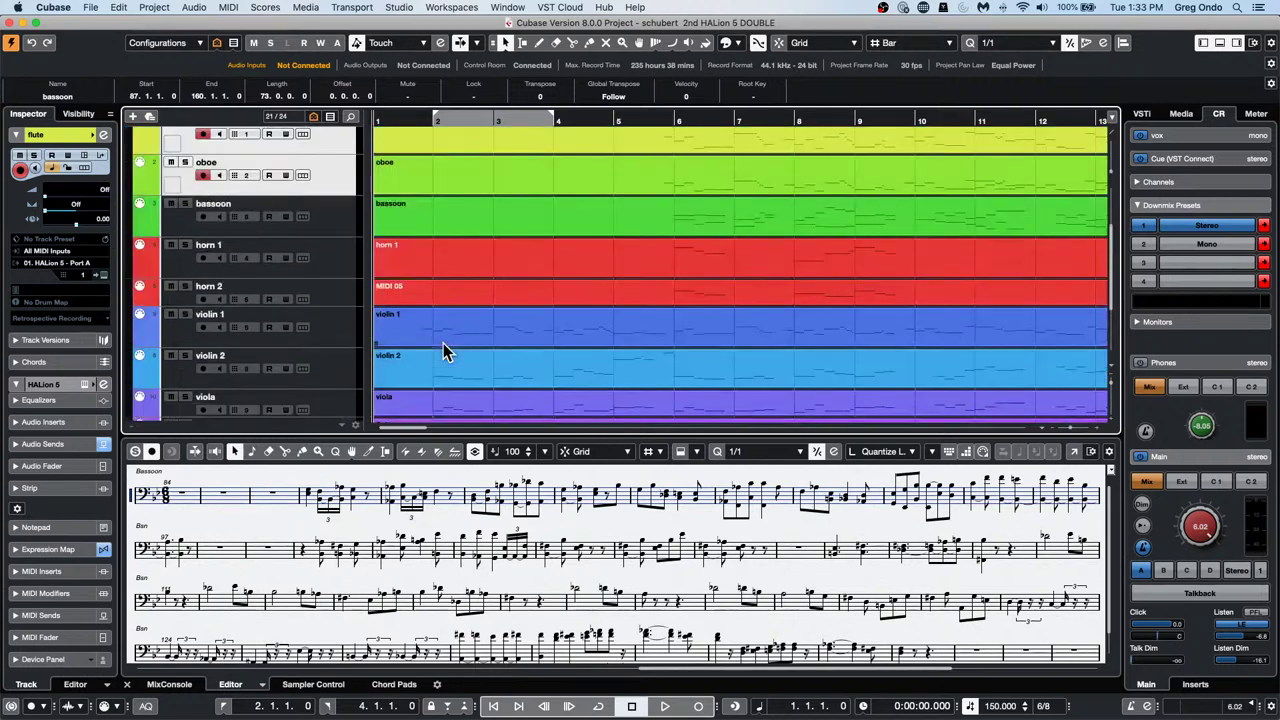
Play the project with violin 1 selected and soloed, lowering the Control Room main level to about -2.76 dB
{"action": "left_click", "coordinate": [352, 330]}
{"action": "key", "text": "space"}
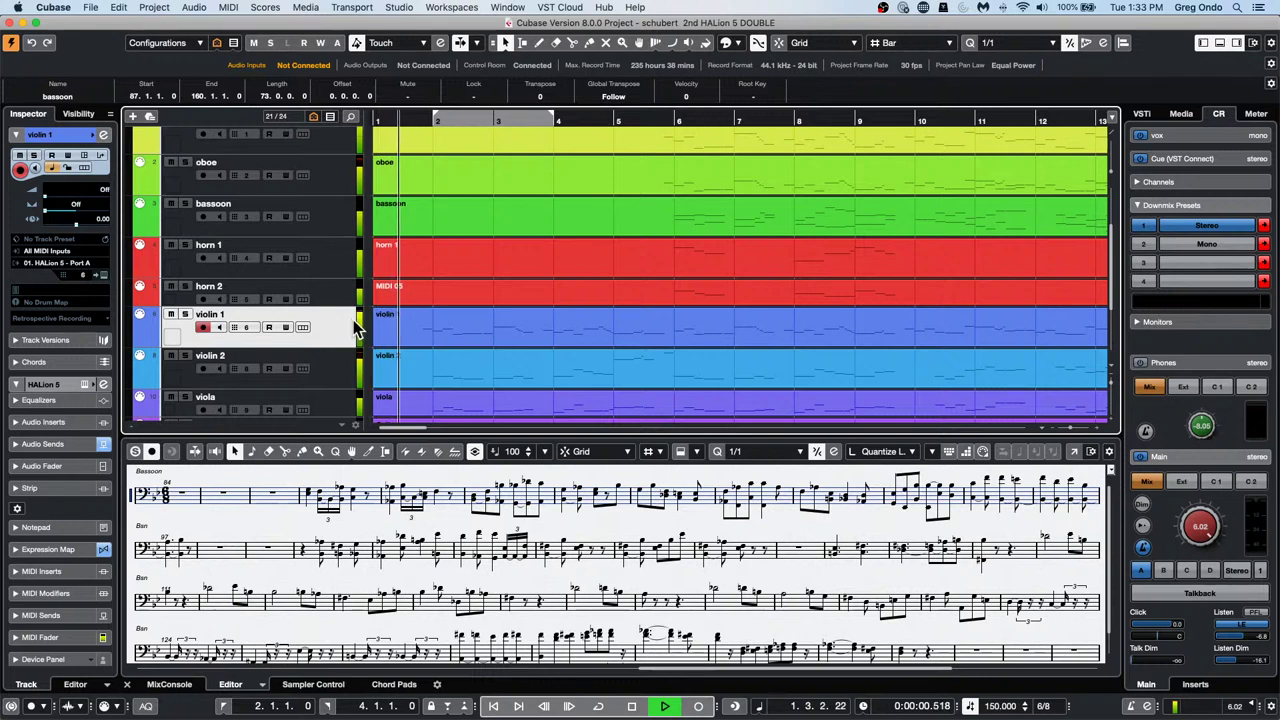
{"action": "left_click_drag", "start_coordinate": [1200, 526], "coordinate": [1202, 582]}
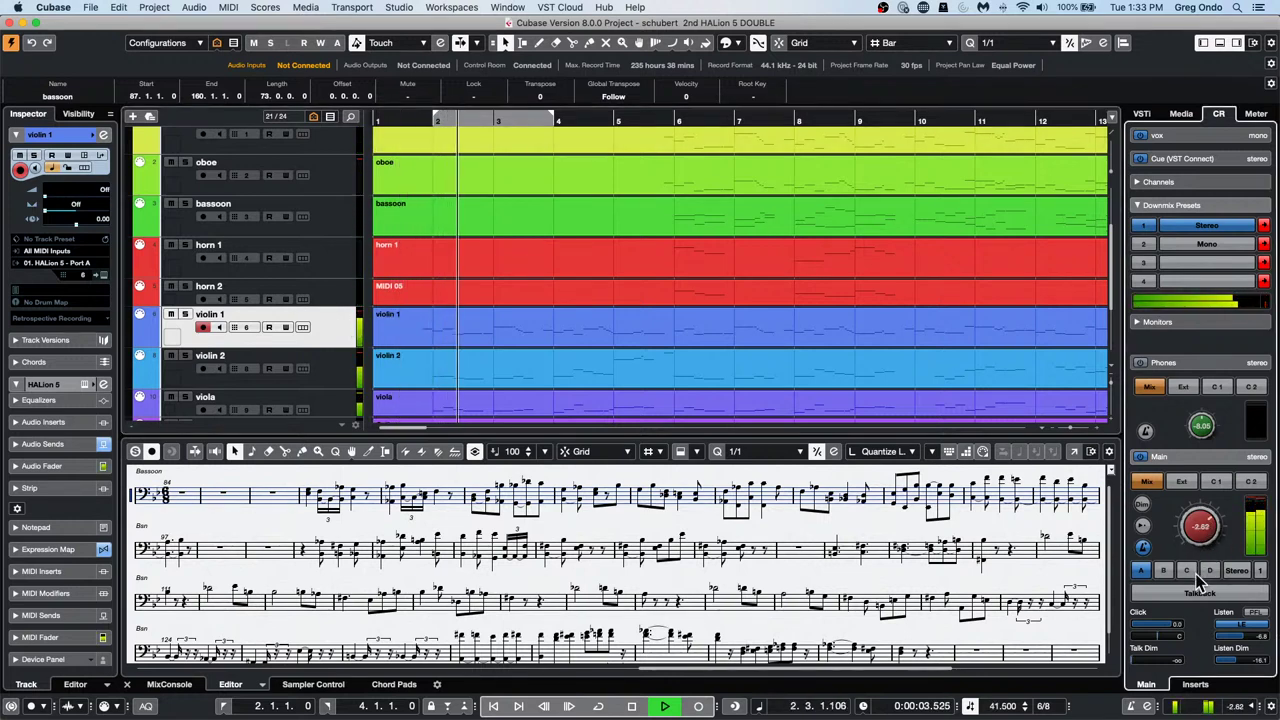
{"action": "left_click", "coordinate": [185, 314]}
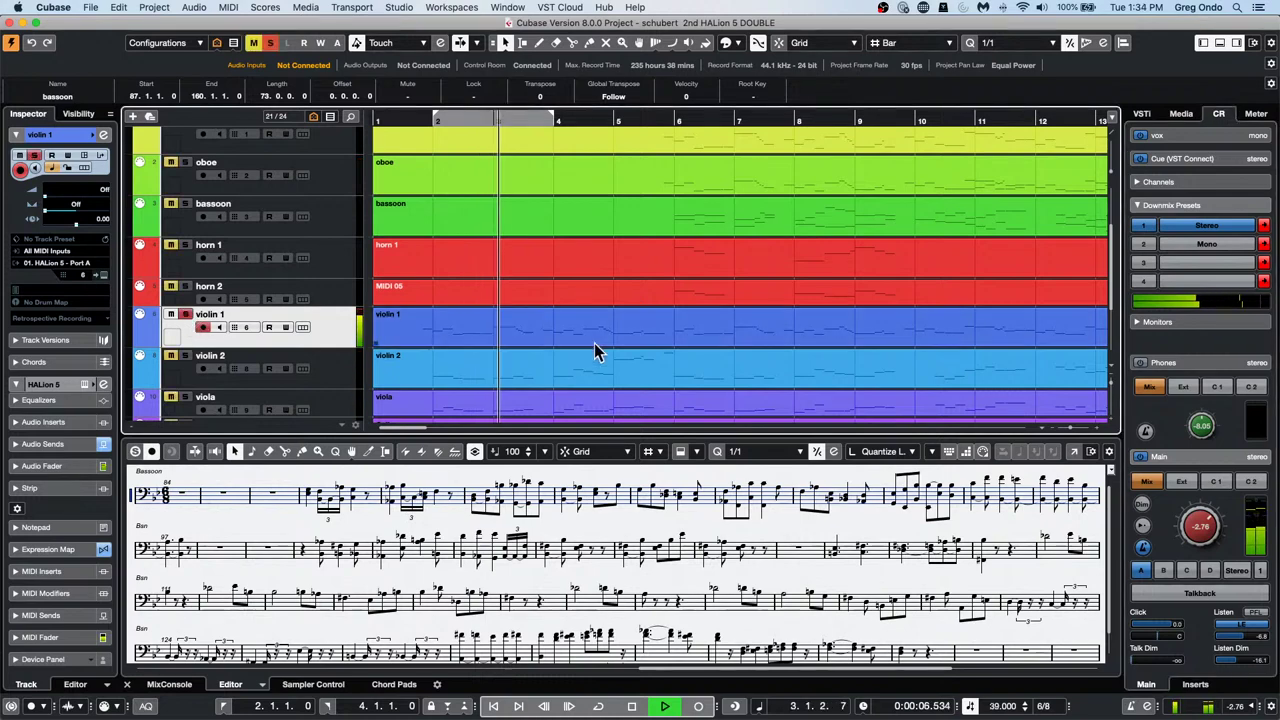
Open the violin 1 part in a separate Key Editor window
{"action": "double_click", "coordinate": [545, 335]}
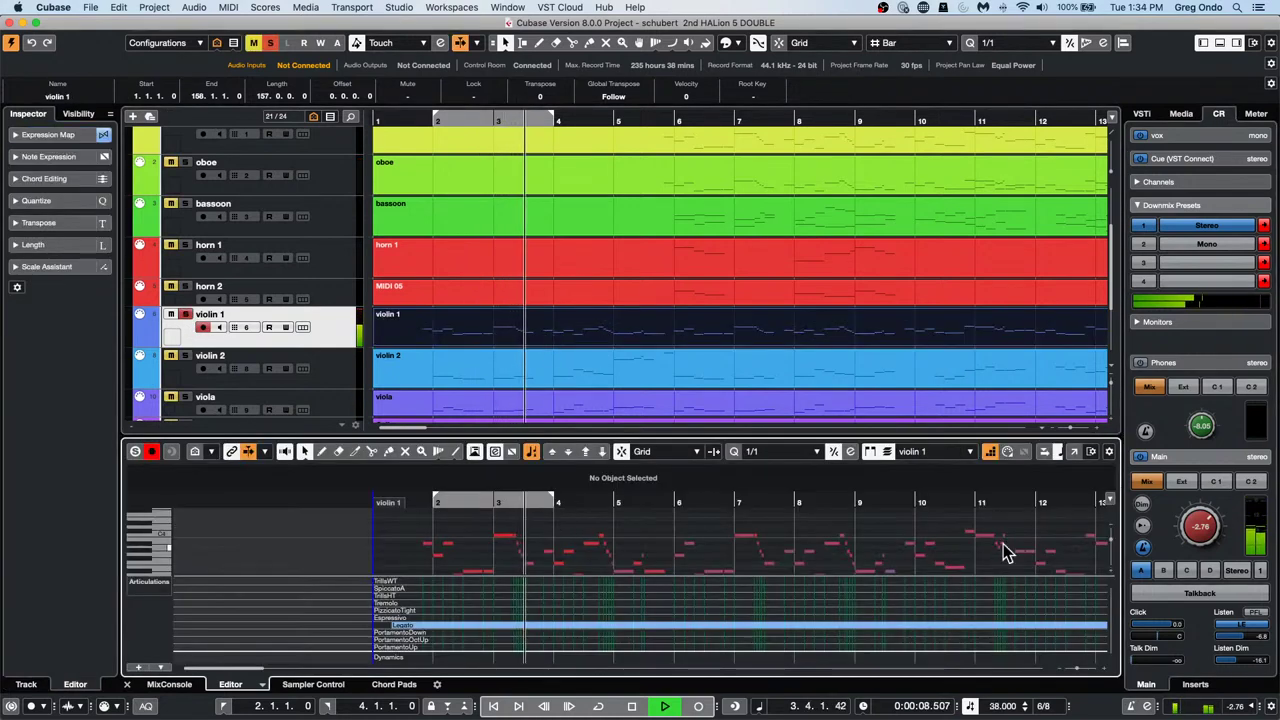
{"action": "left_click", "coordinate": [1074, 451]}
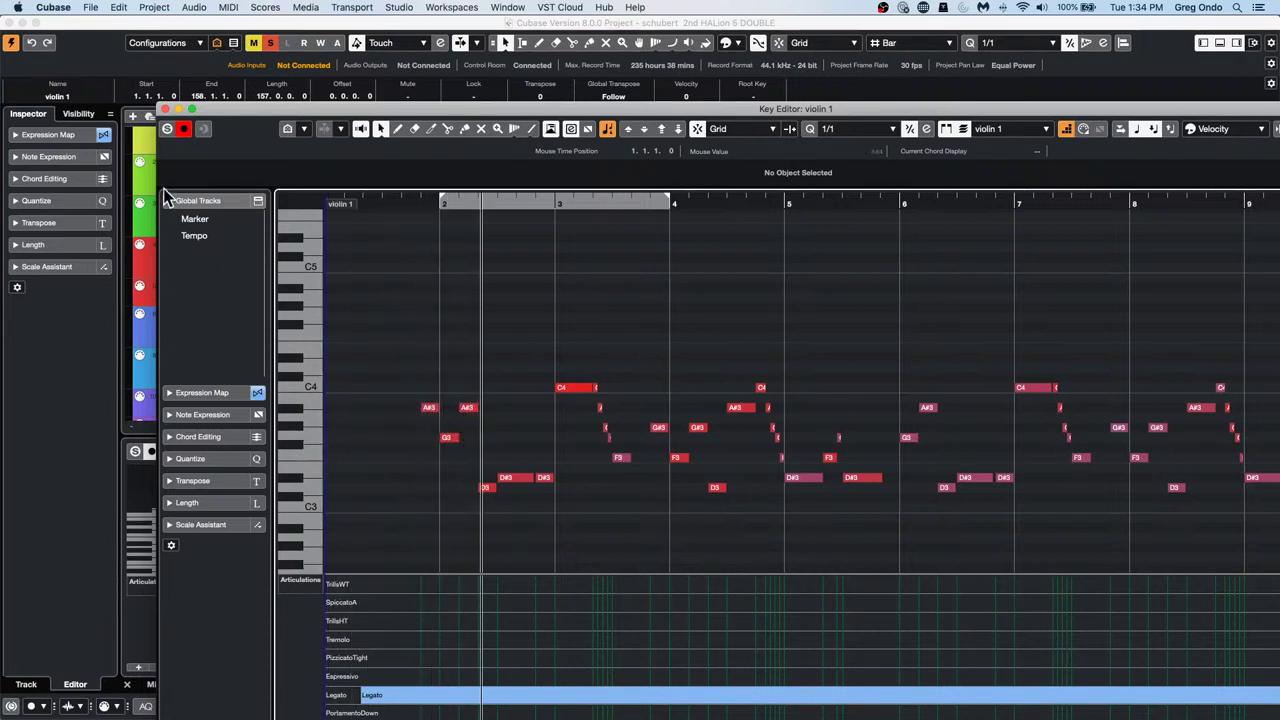
Maximize the violin 1 Key Editor and look through the data types available for the articulation lane
{"action": "left_click", "coordinate": [191, 108]}
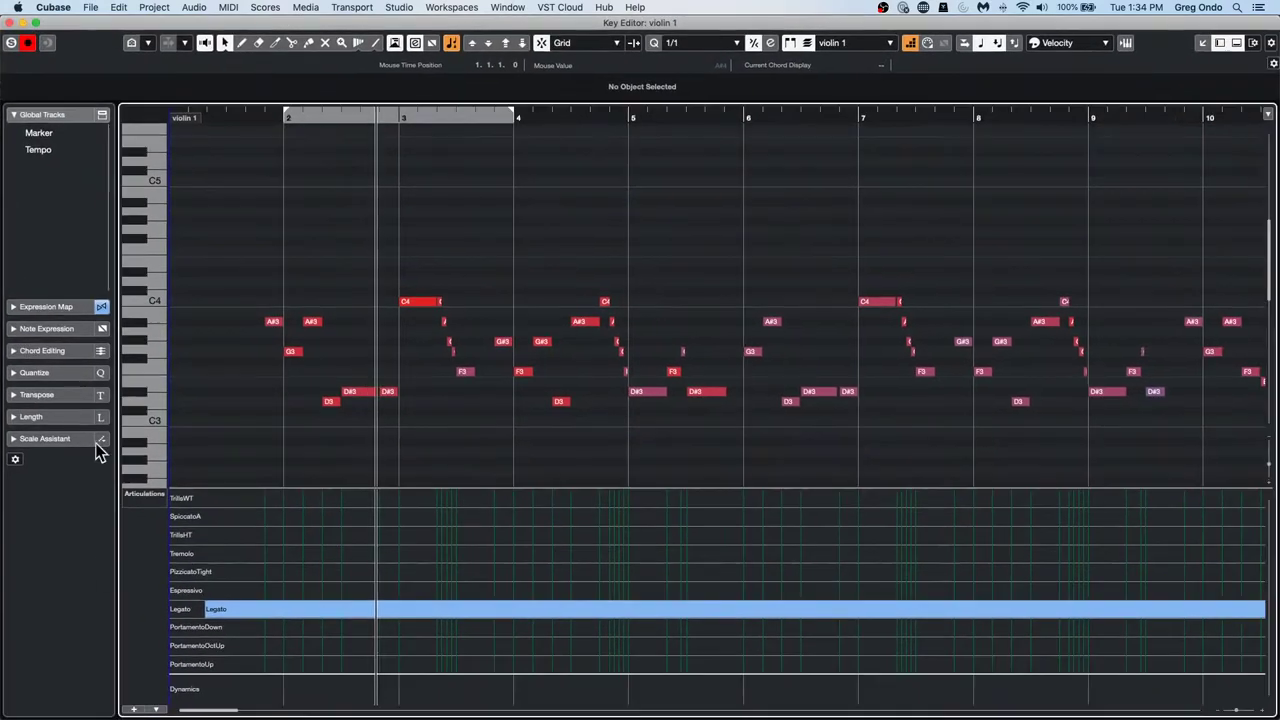
{"action": "left_click", "coordinate": [147, 492]}
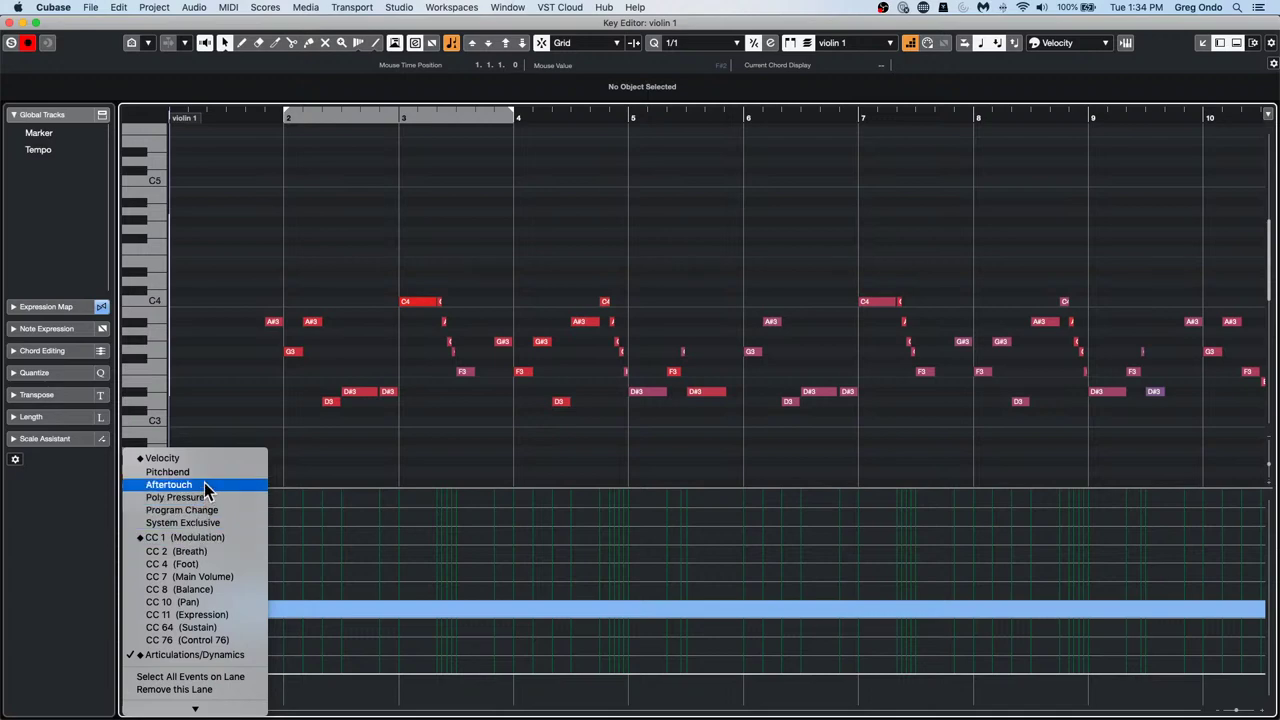
{"action": "left_click", "coordinate": [409, 429]}
Play back the all-Legato violin 1 passage across measures 2 and 3
{"action": "key", "text": "space"}
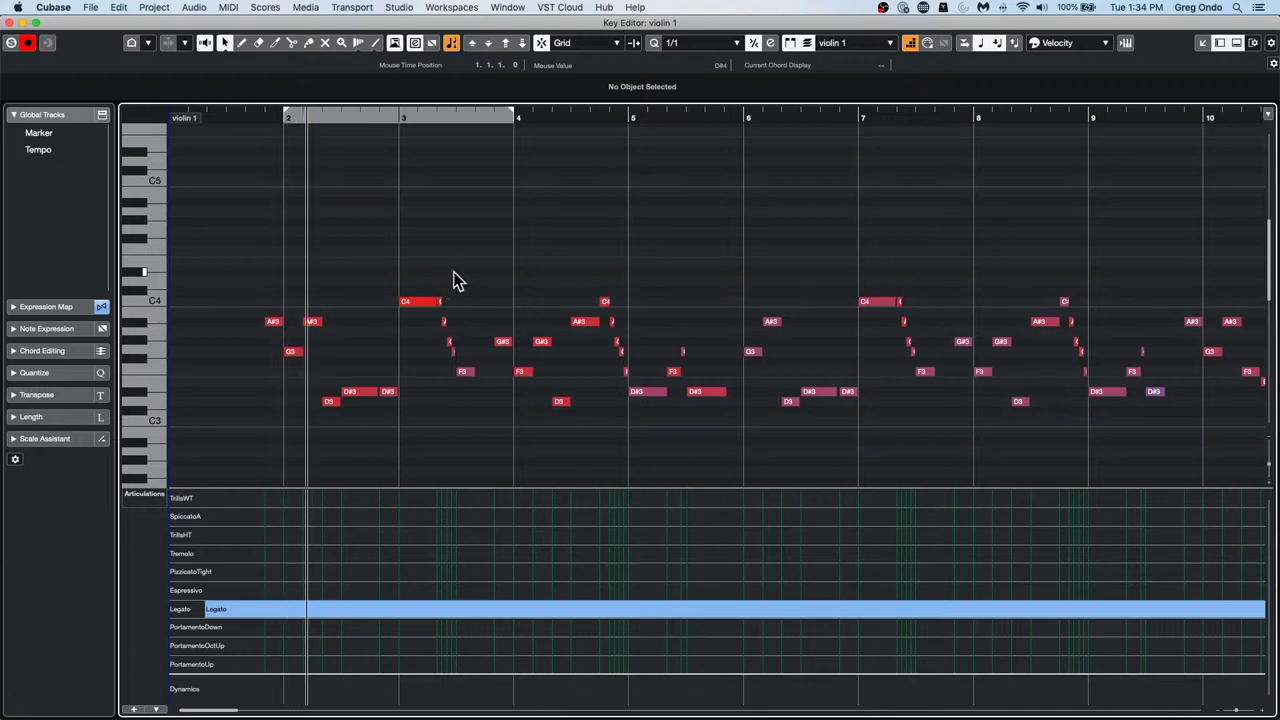
{"action": "key", "text": "h"}
{"action": "key", "text": "h"}
{"action": "key", "text": "h"}
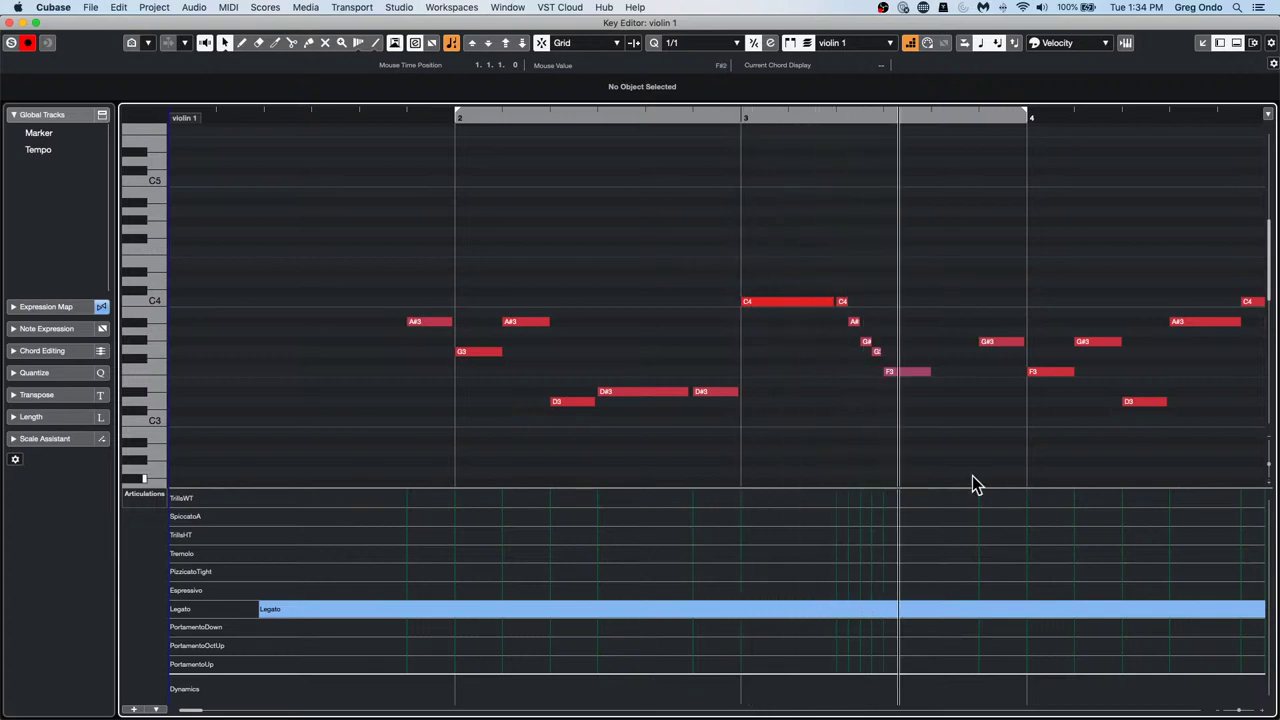
{"action": "key", "text": "space"}
Turn off step input with the short descending run in measure 3 selected, and activate the Draw tool
{"action": "left_click_drag", "start_coordinate": [843, 287], "coordinate": [880, 370]}
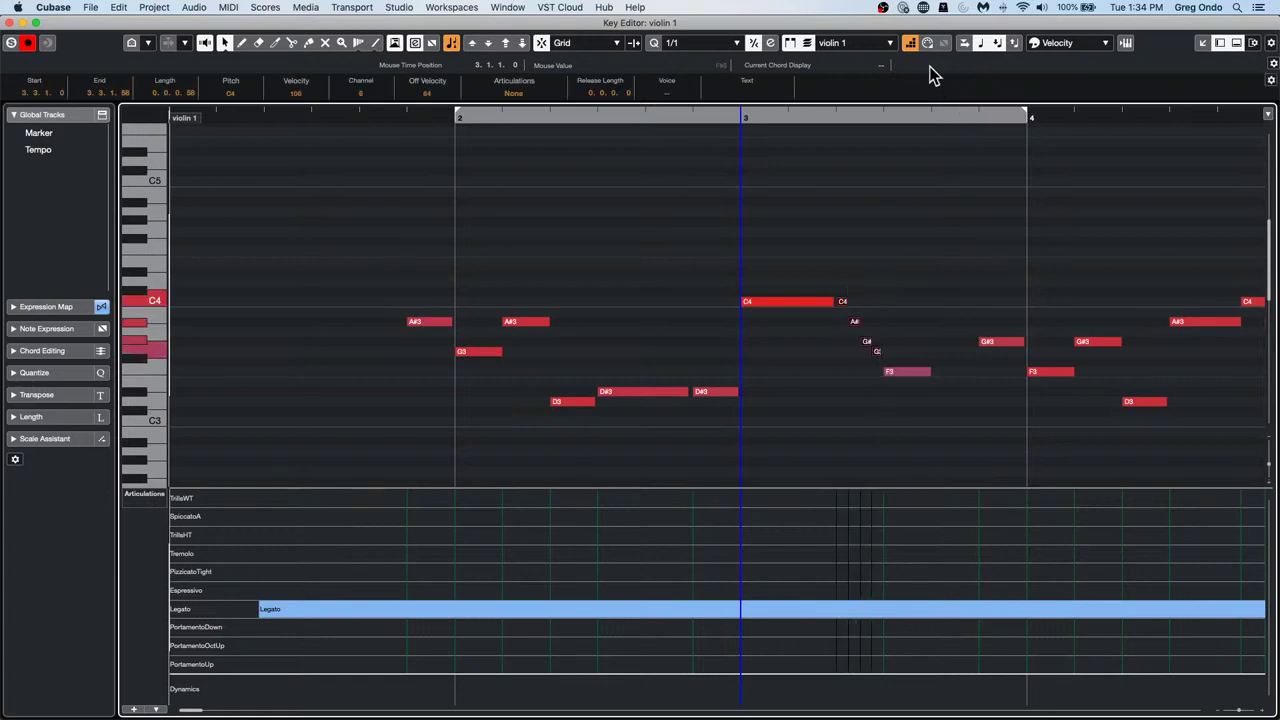
{"action": "left_click", "coordinate": [911, 44]}
{"action": "right_click", "coordinate": [833, 457]}
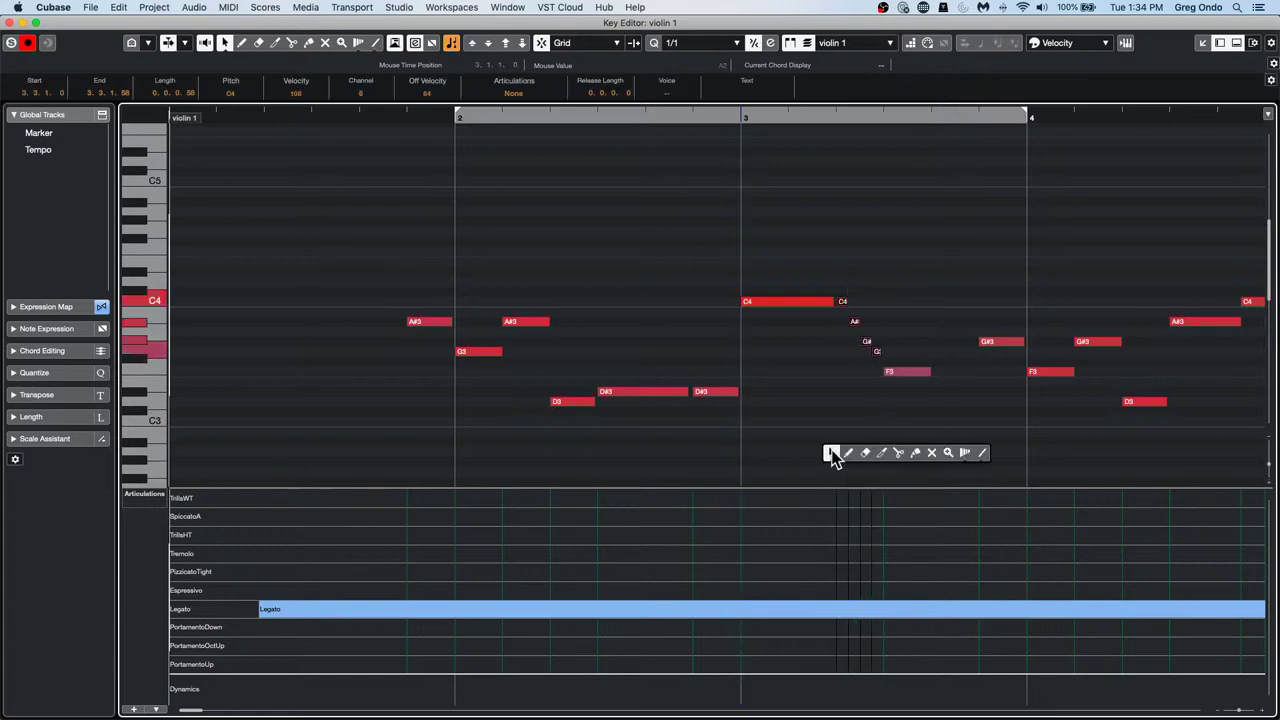
{"action": "left_click", "coordinate": [848, 453]}
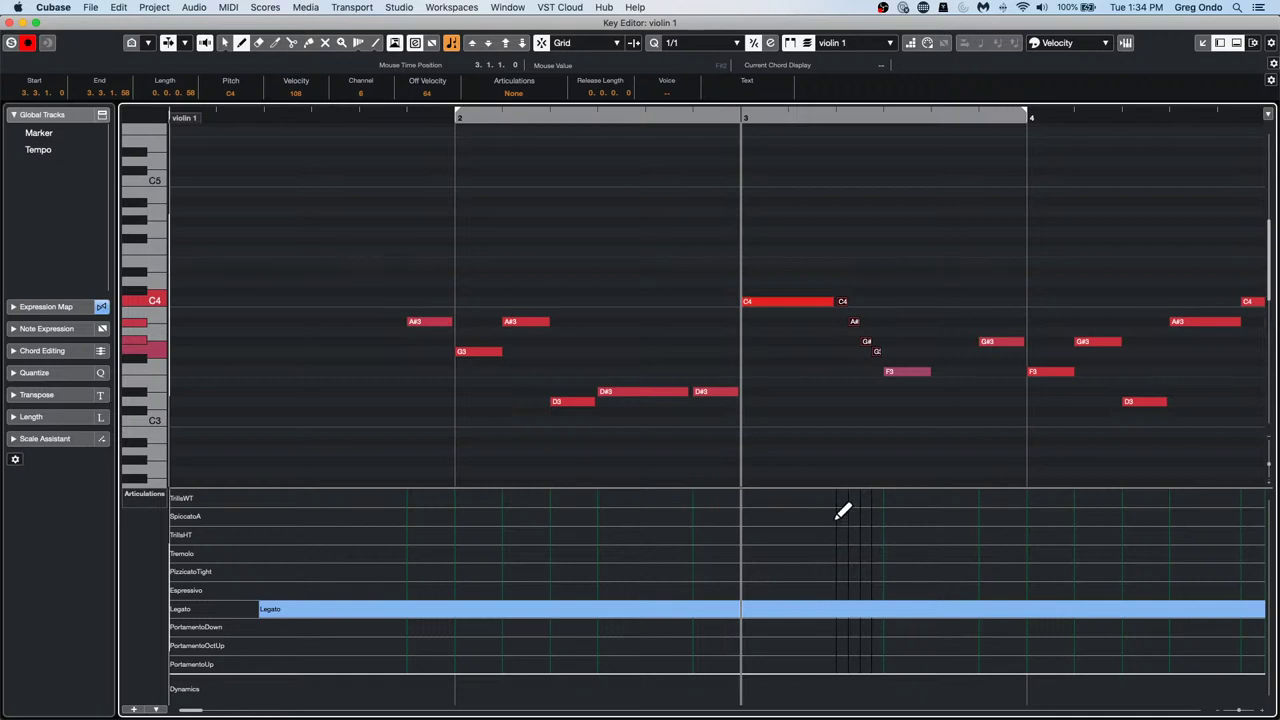
{"action": "left_click", "coordinate": [830, 516]}
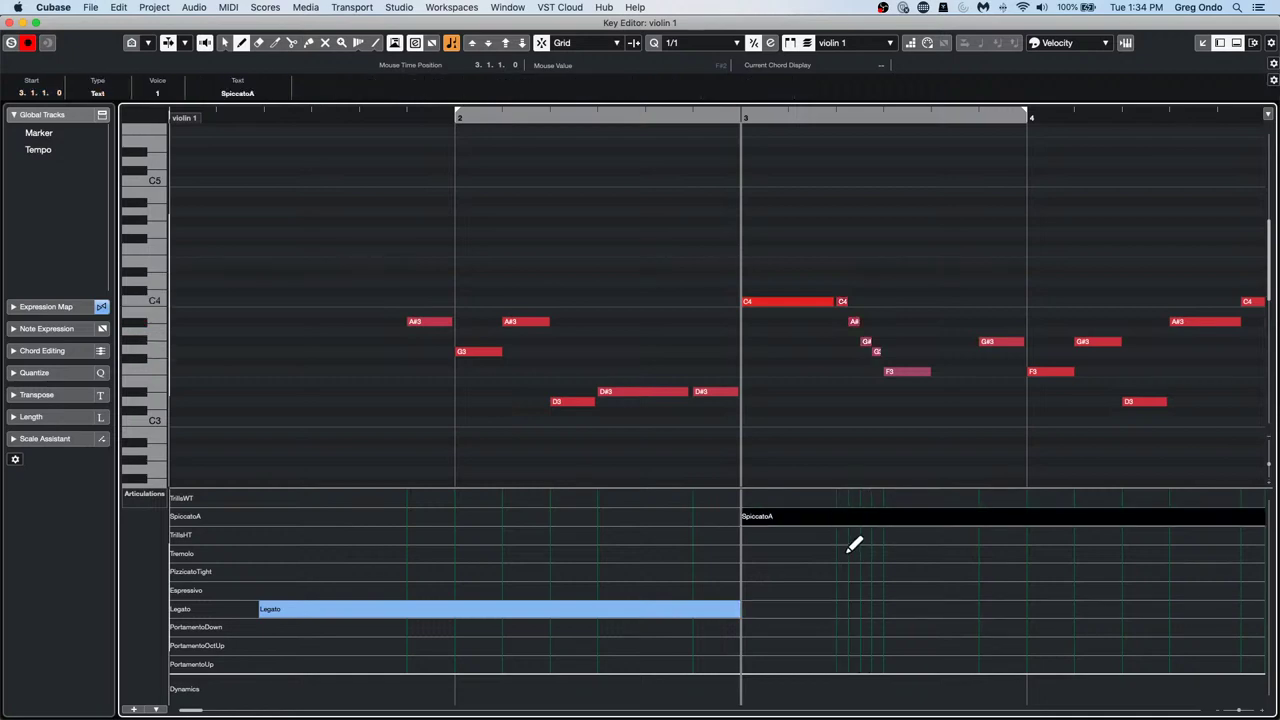
{"action": "key", "text": "KP_Subtract"}
{"action": "key", "text": "super+z"}
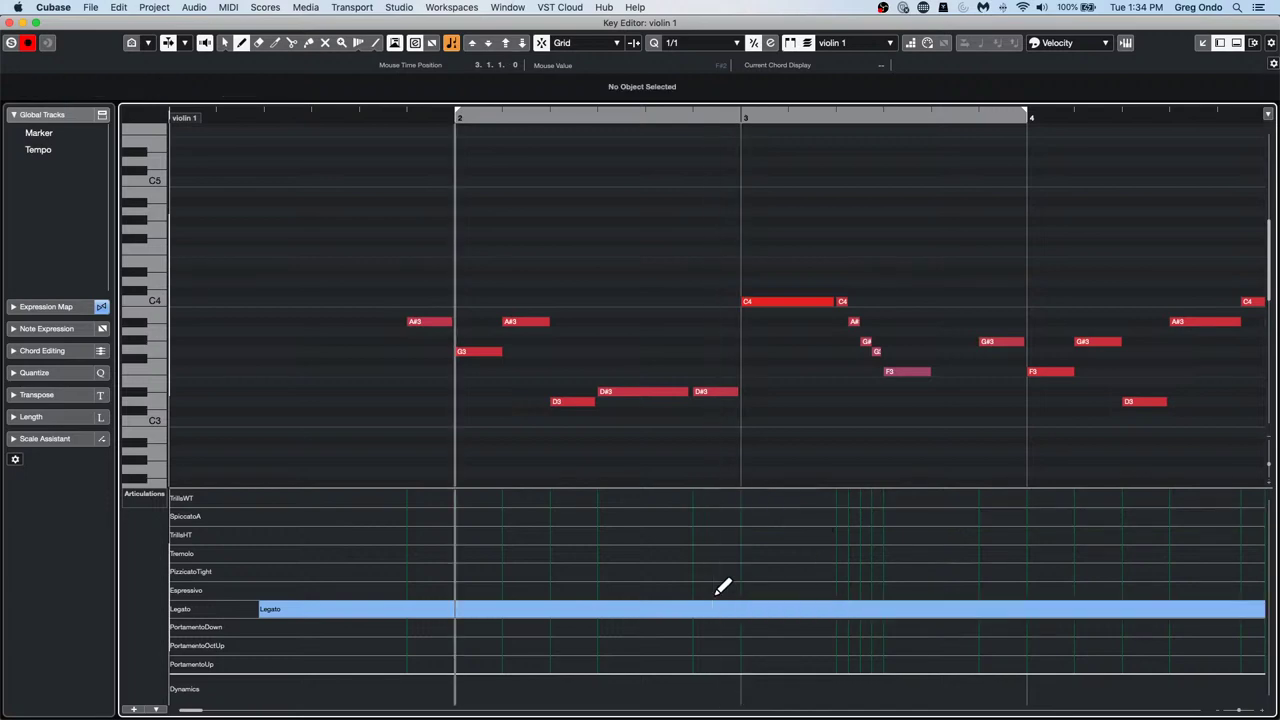
Draw a SpiccatoA articulation just before the short descending run in measure 3 and return to Legato right before the following F3
{"action": "left_click_drag", "start_coordinate": [720, 595], "coordinate": [833, 525]}
{"action": "left_click", "coordinate": [834, 518]}
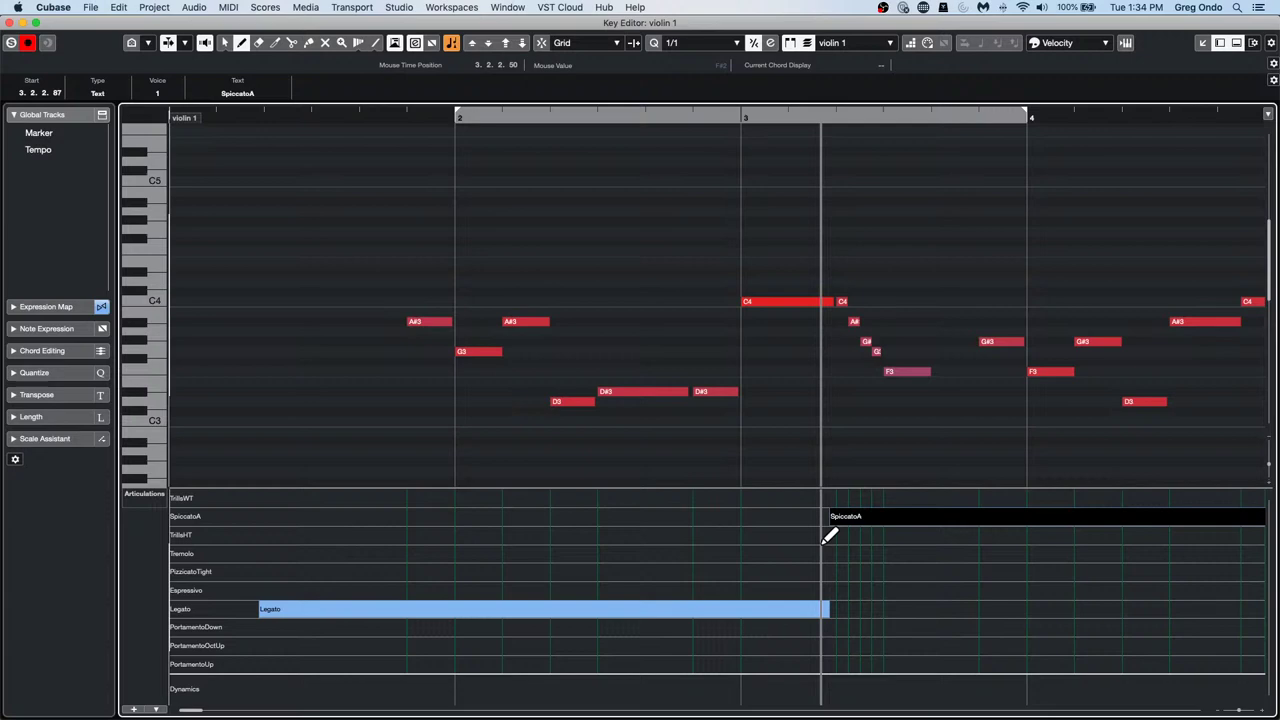
{"action": "left_click", "coordinate": [875, 608]}
Play back from late in measure 2 through measure 4 to hear the SpiccatoA run
{"action": "left_click", "coordinate": [687, 119]}
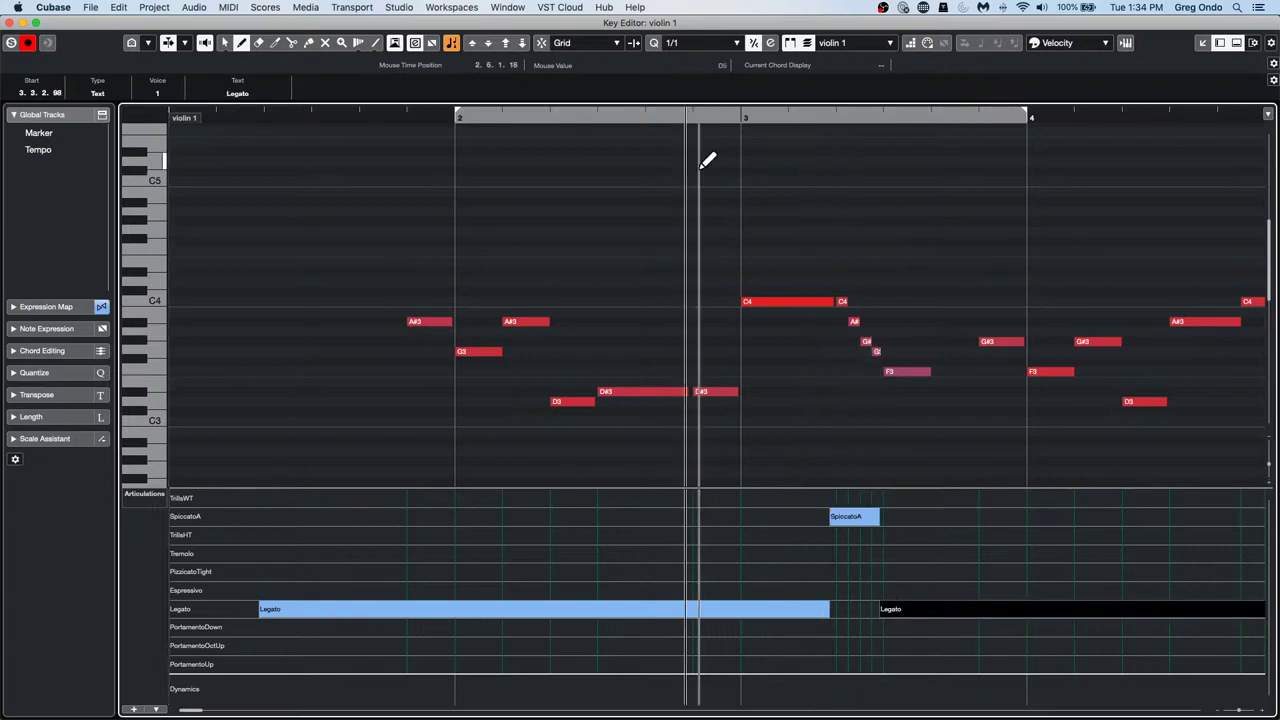
{"action": "key", "text": "space"}
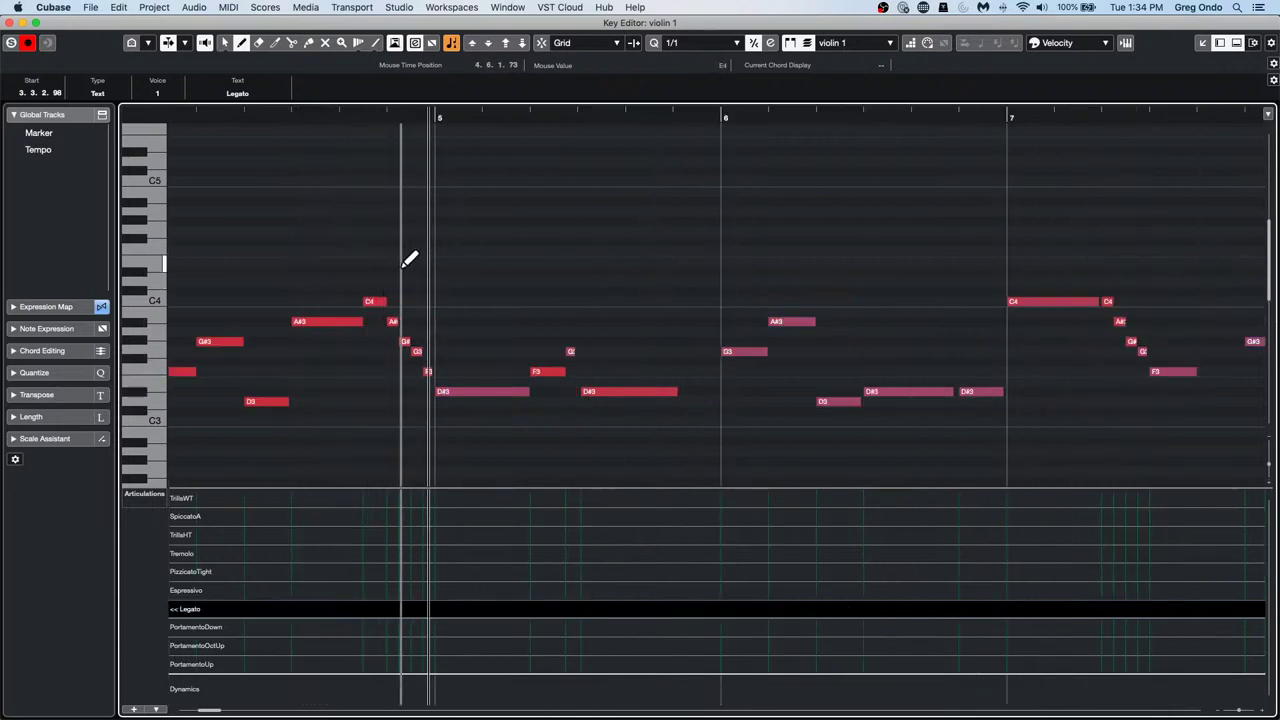
{"action": "key", "text": "space"}
Draw a PizzicatoTight articulation just before the C4 near the end of measure 4 and return to Legato at the run's last F3
{"action": "key", "text": "1"}
{"action": "left_click_drag", "start_coordinate": [714, 118], "coordinate": [720, 87]}
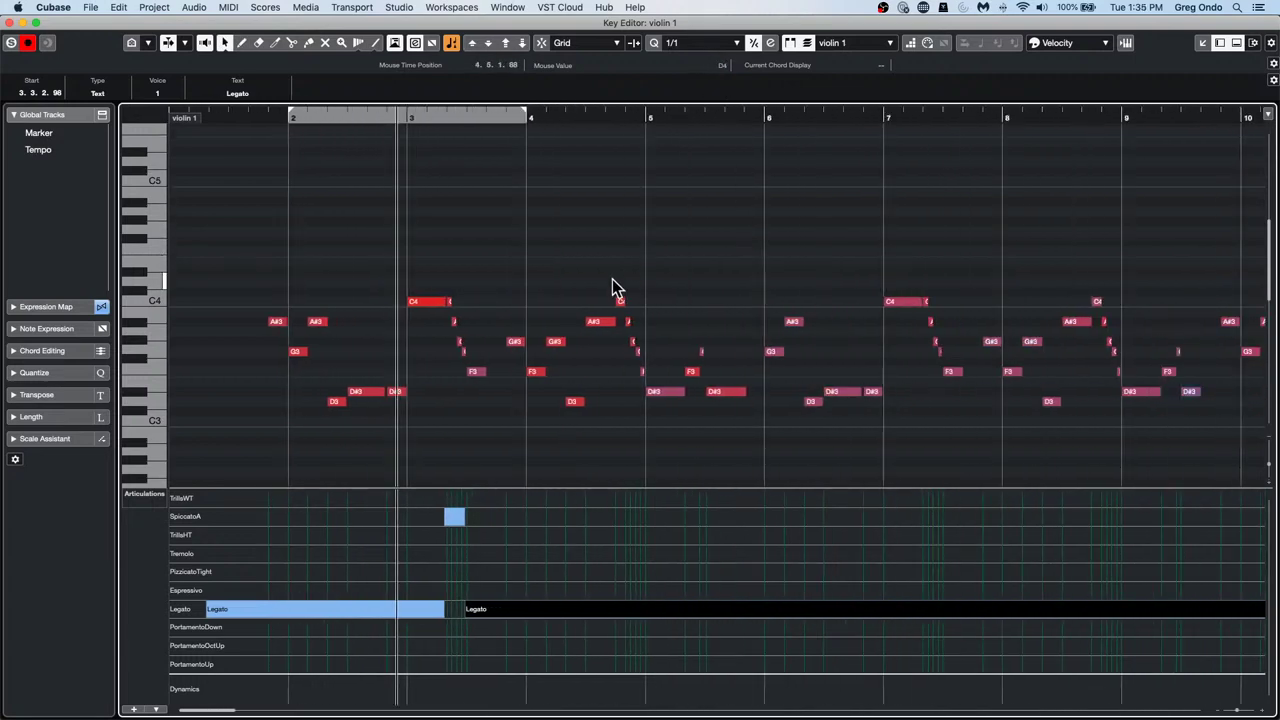
{"action": "left_click_drag", "start_coordinate": [614, 281], "coordinate": [651, 386]}
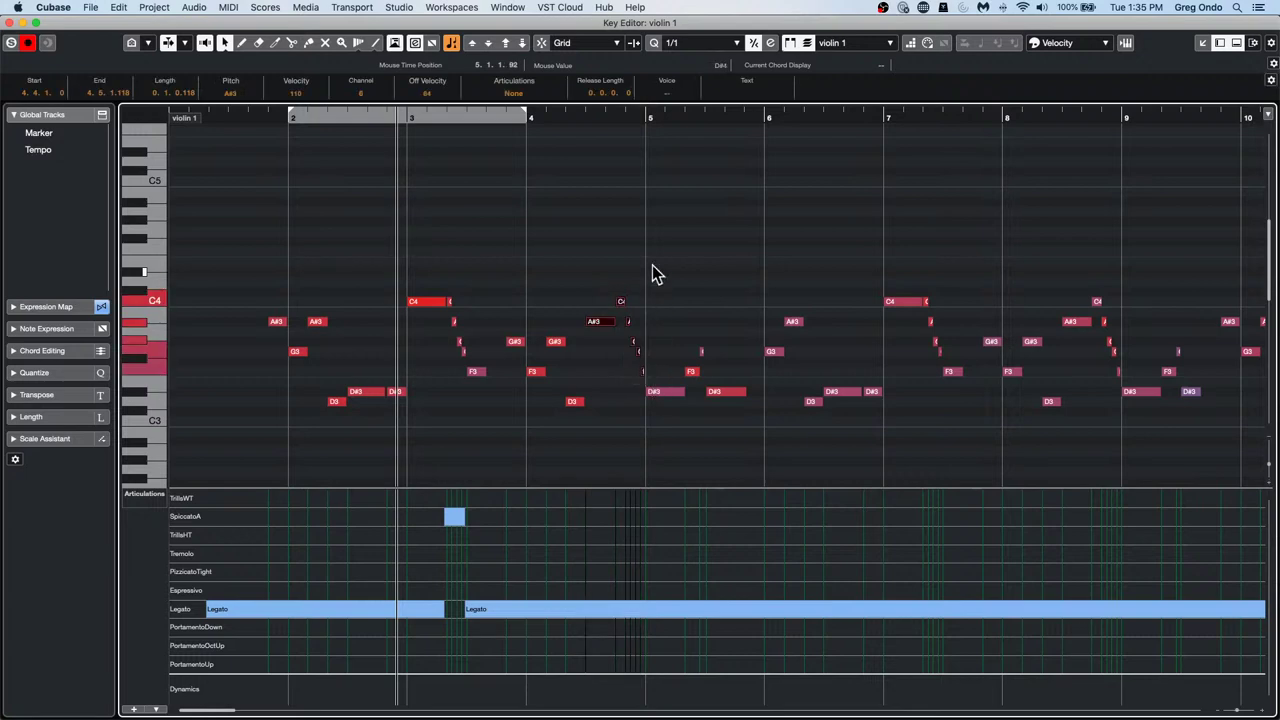
{"action": "left_click_drag", "start_coordinate": [631, 114], "coordinate": [625, 162]}
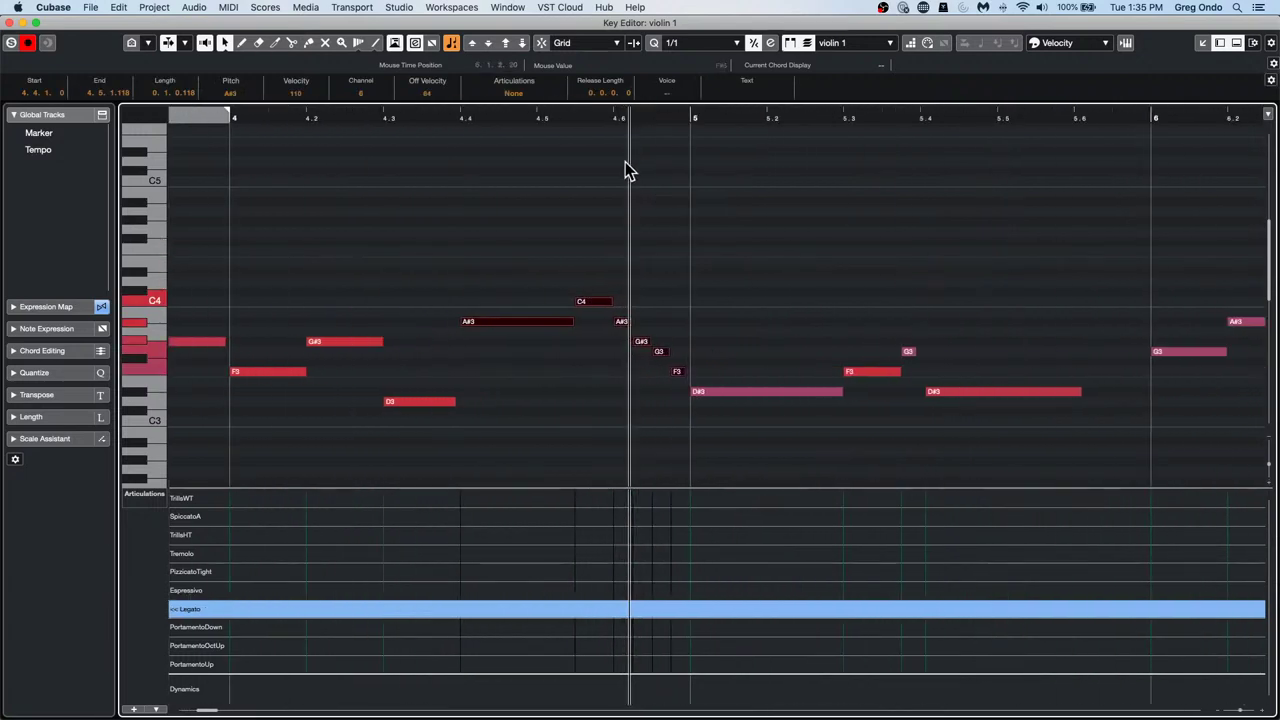
{"action": "left_click", "coordinate": [590, 272]}
{"action": "right_click", "coordinate": [603, 567]}
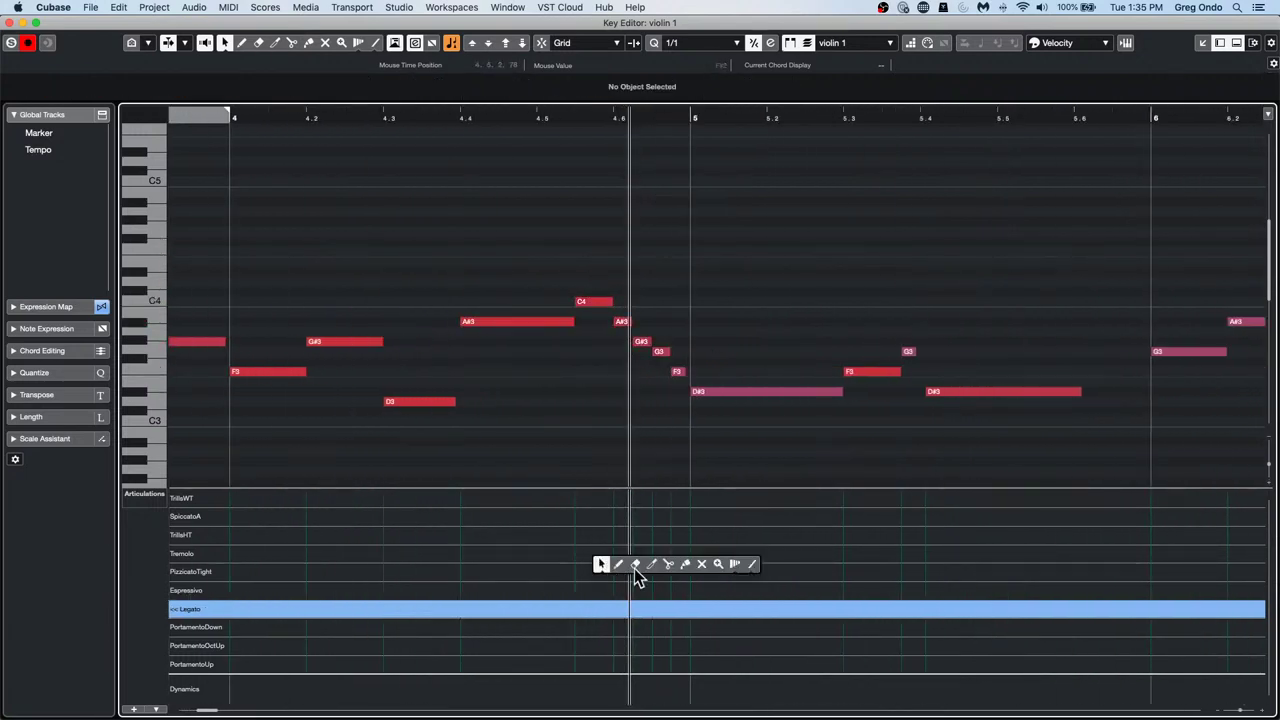
{"action": "left_click", "coordinate": [619, 564]}
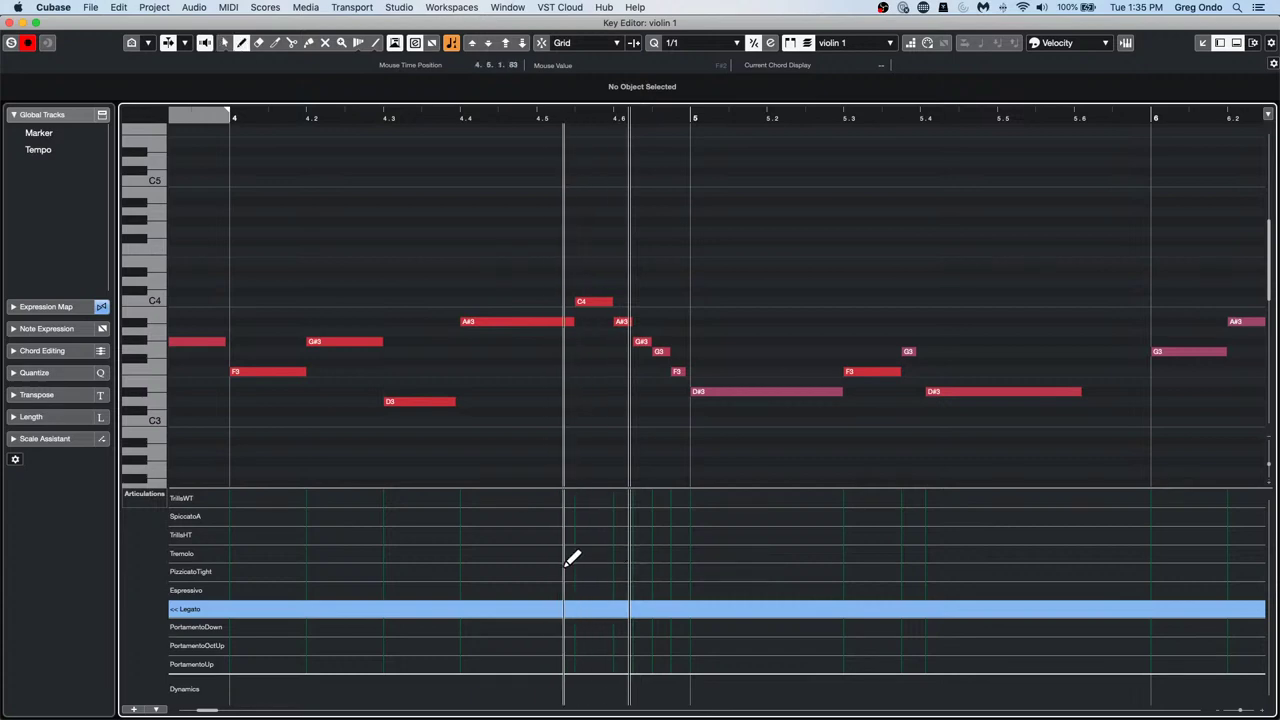
{"action": "left_click_drag", "start_coordinate": [566, 565], "coordinate": [680, 610]}
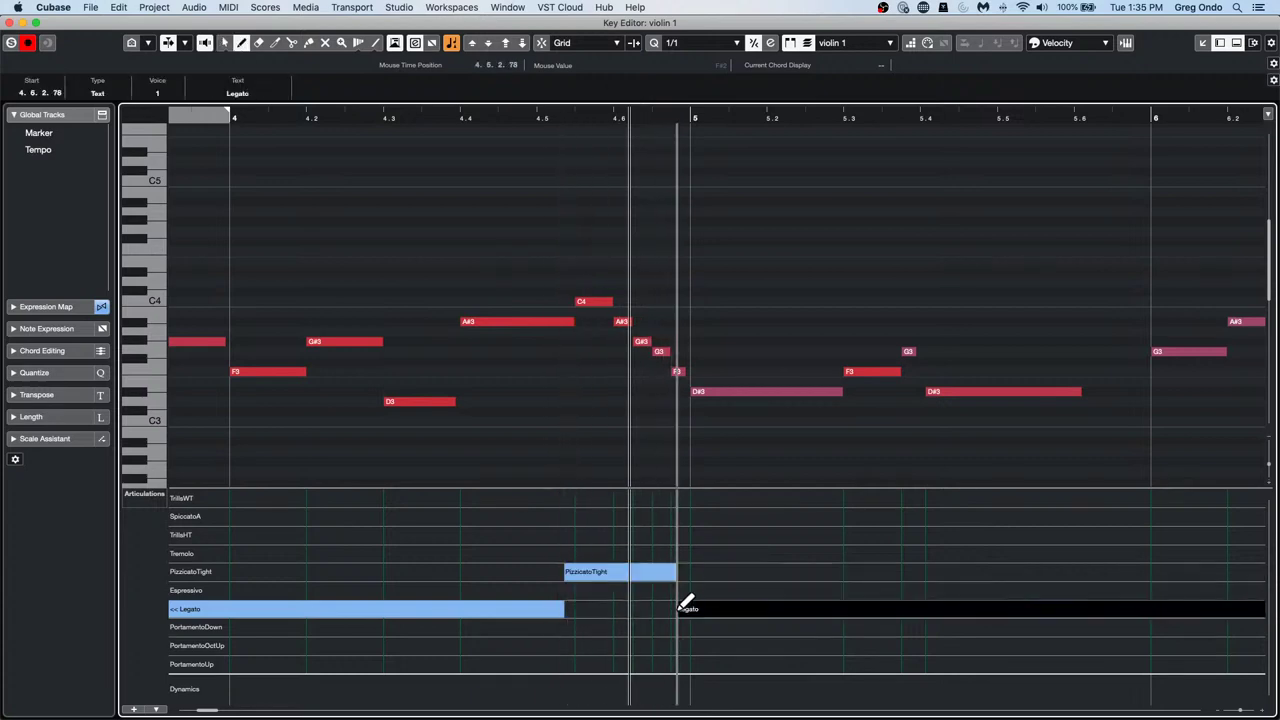
Play back measure 4 around the PizzicatoTight run and close the Key Editor
{"action": "left_click", "coordinate": [458, 117]}
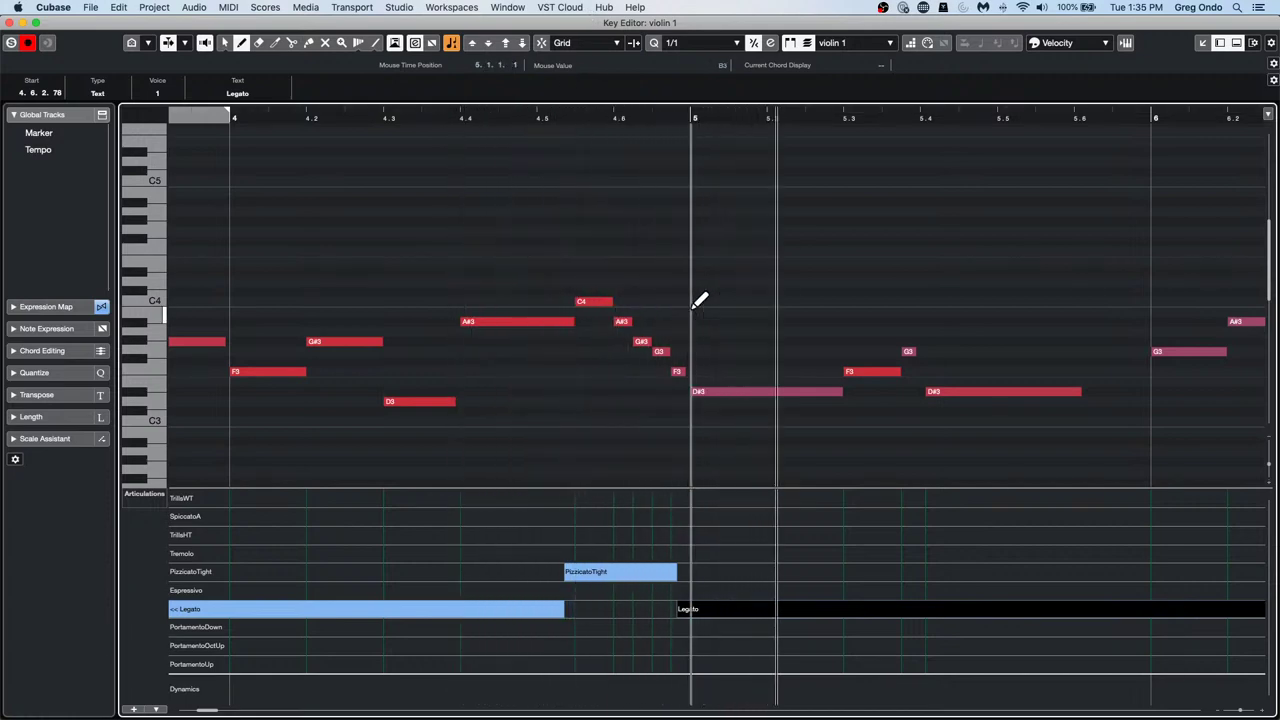
{"action": "key", "text": "space"}
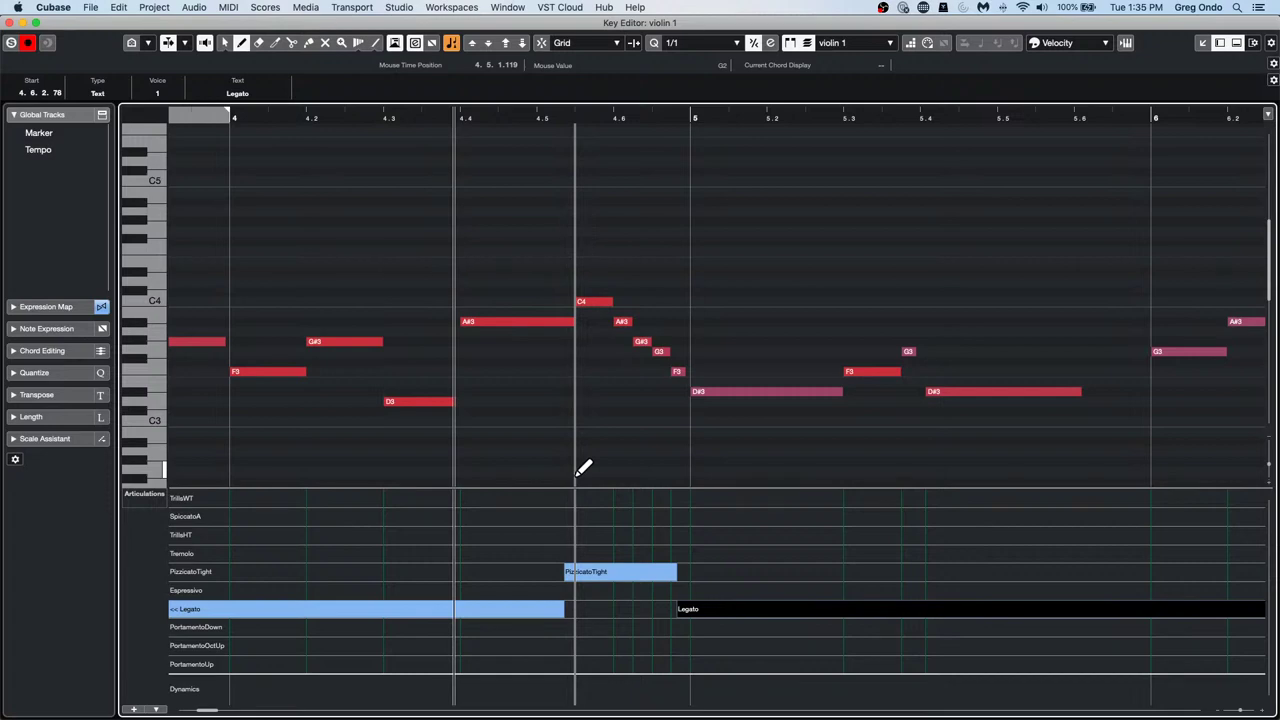
{"action": "left_click", "coordinate": [10, 23]}
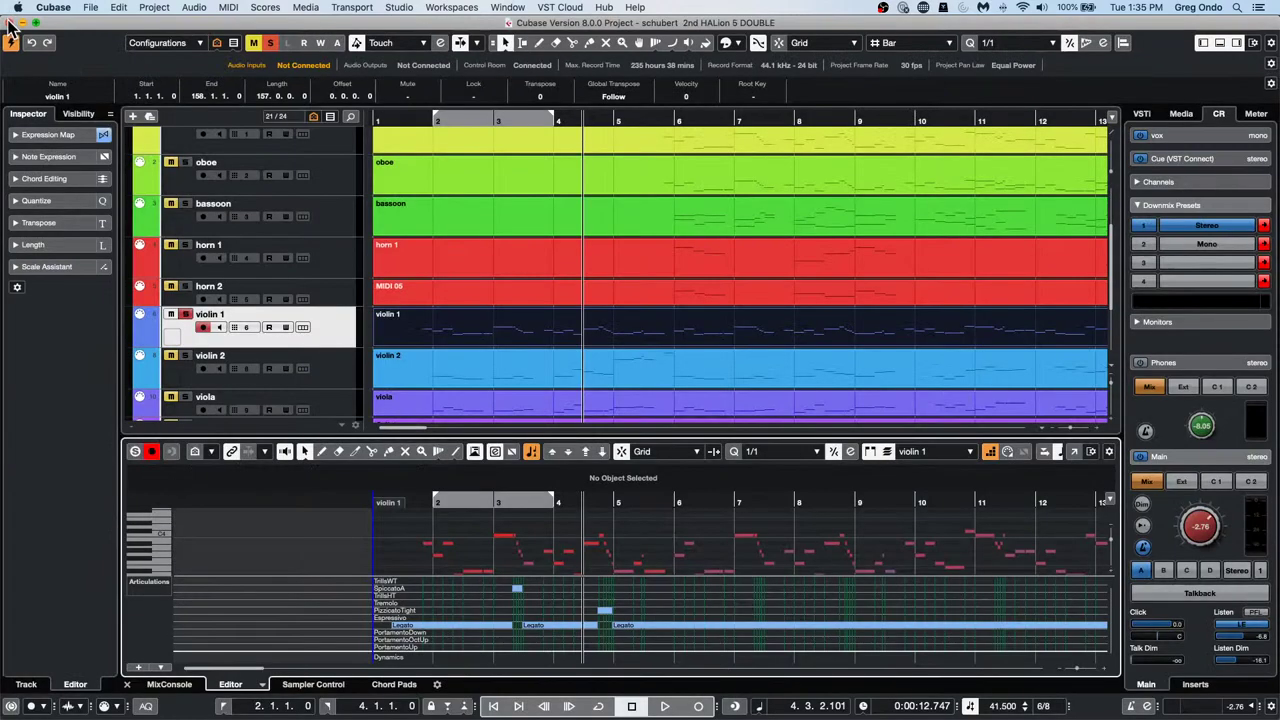
Open the recent project bicycle.cpr
{"action": "left_click", "coordinate": [90, 7]}
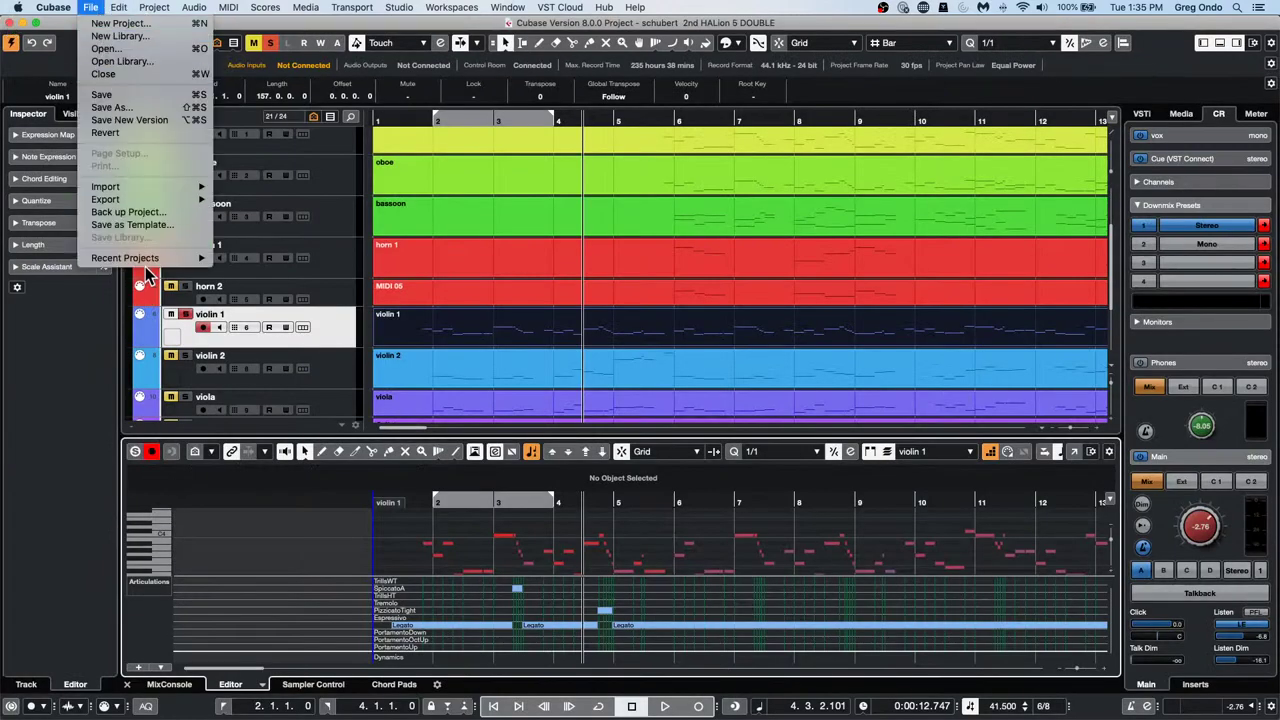
{"action": "mouse_move", "coordinate": [148, 262]}
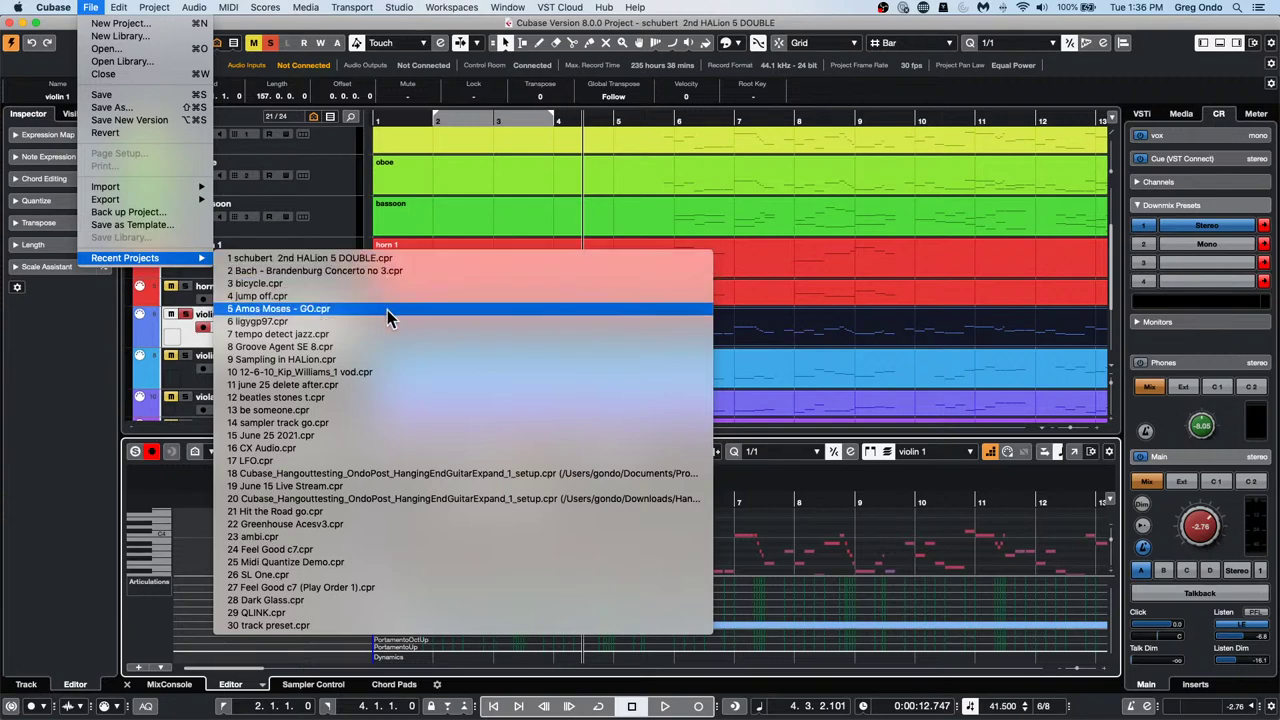
{"action": "left_click", "coordinate": [389, 283]}
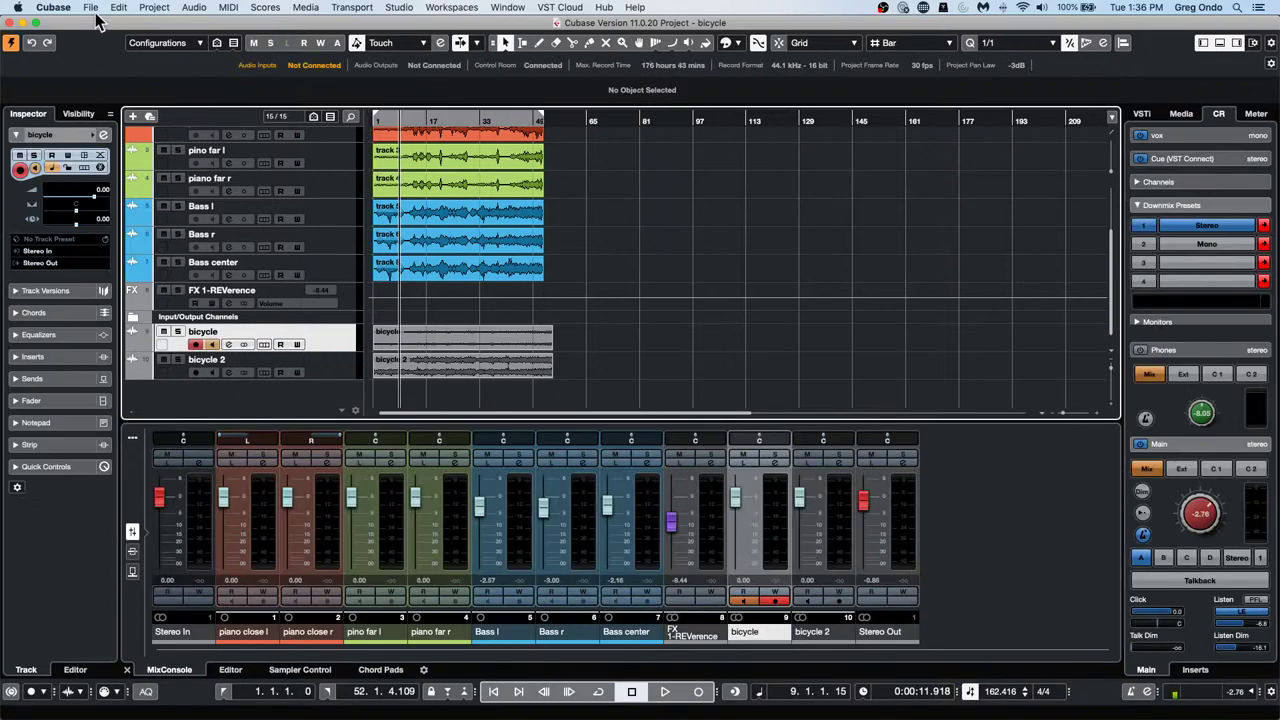
Revert the bicycle project to its previously saved version and delete the newly created files
{"action": "left_click", "coordinate": [91, 8]}
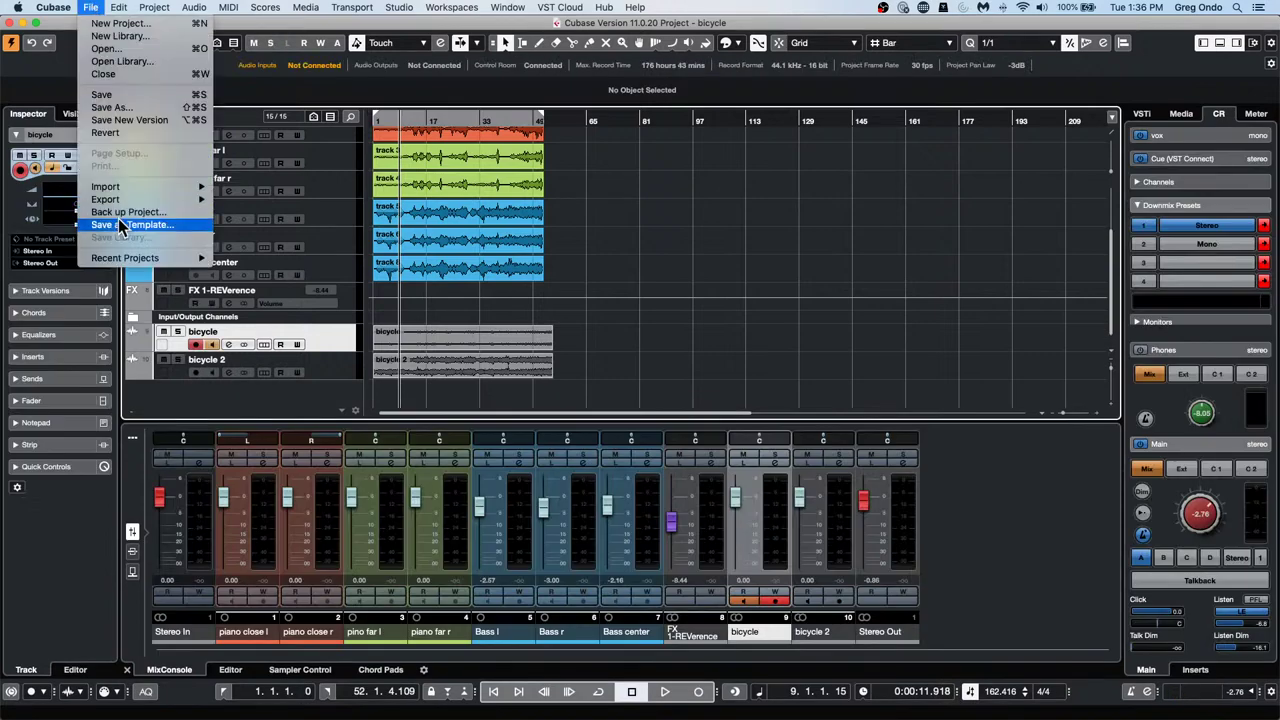
{"action": "left_click", "coordinate": [105, 133]}
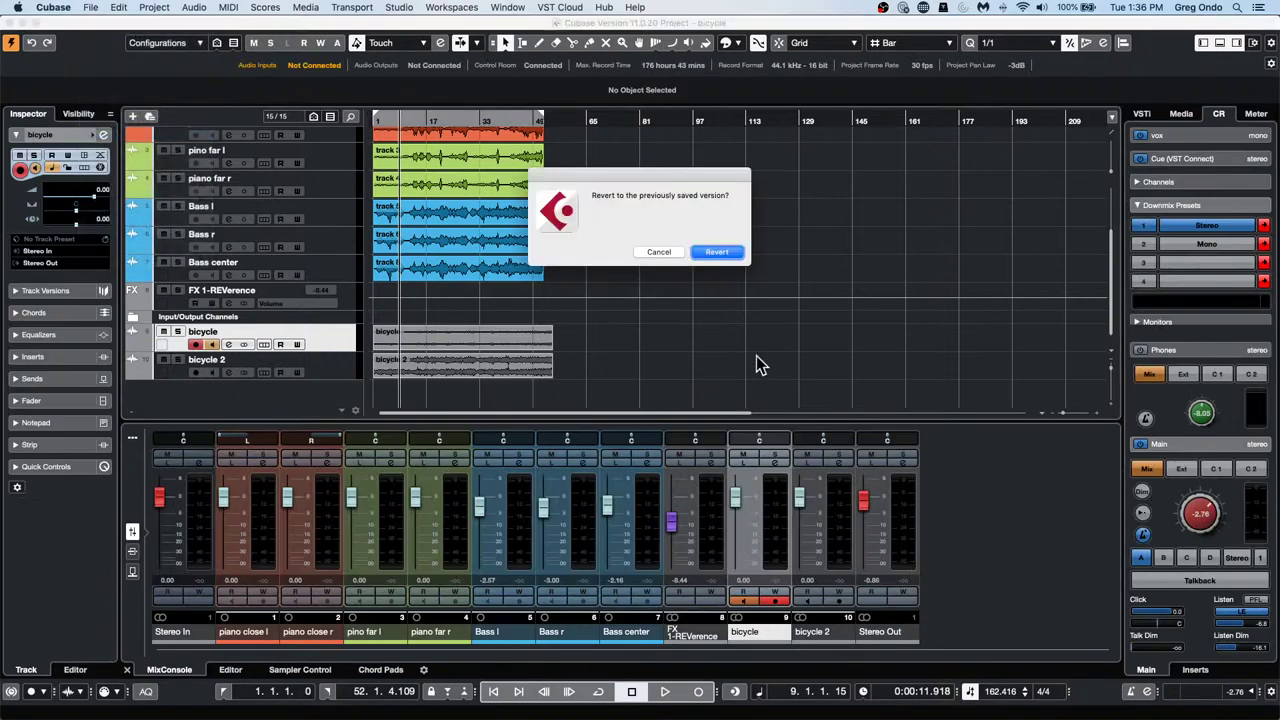
{"action": "key", "text": "Return"}
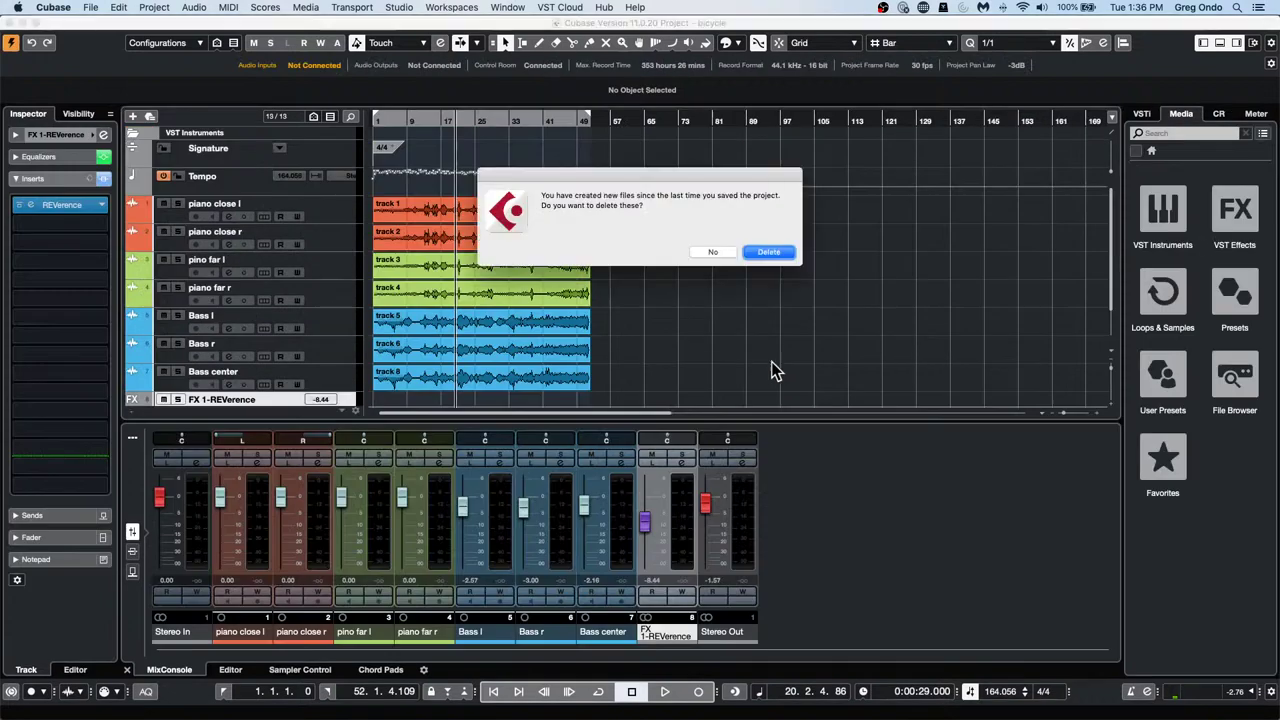
{"action": "left_click", "coordinate": [769, 252]}
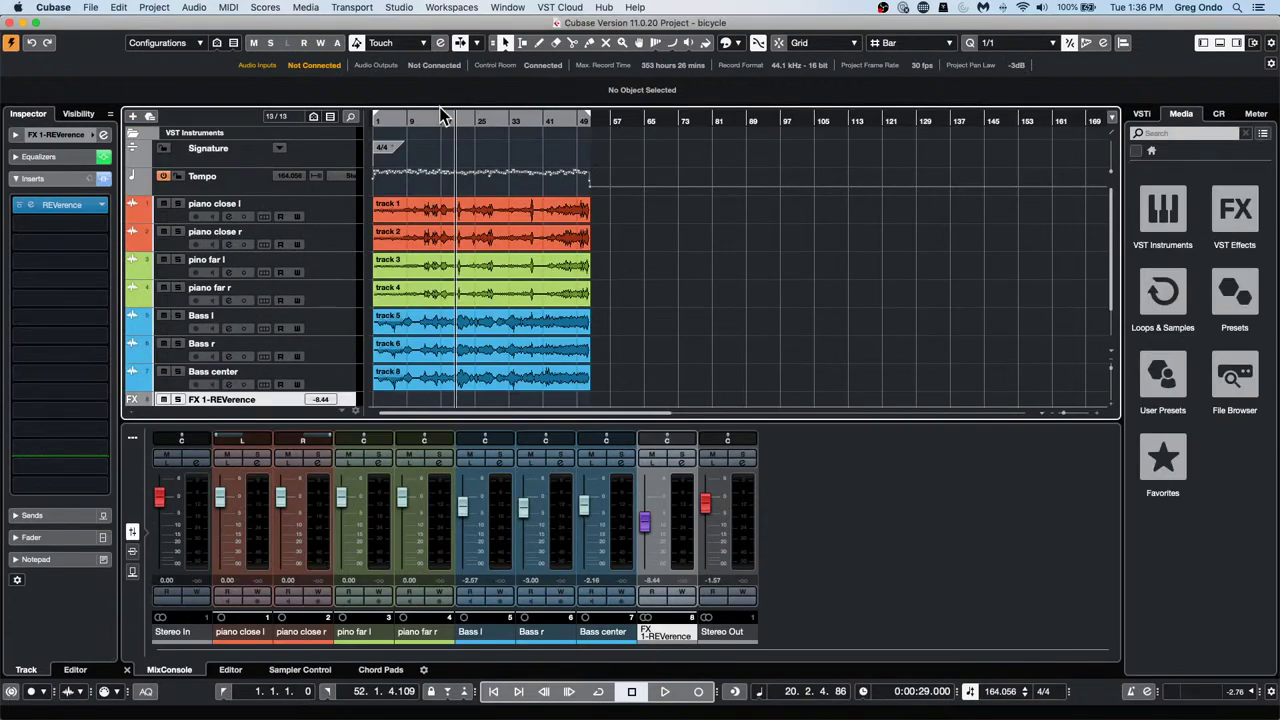
Play the bicycle project from the beginning and show the Control Room to check the output levels
{"action": "left_click_drag", "start_coordinate": [531, 123], "coordinate": [246, 94]}
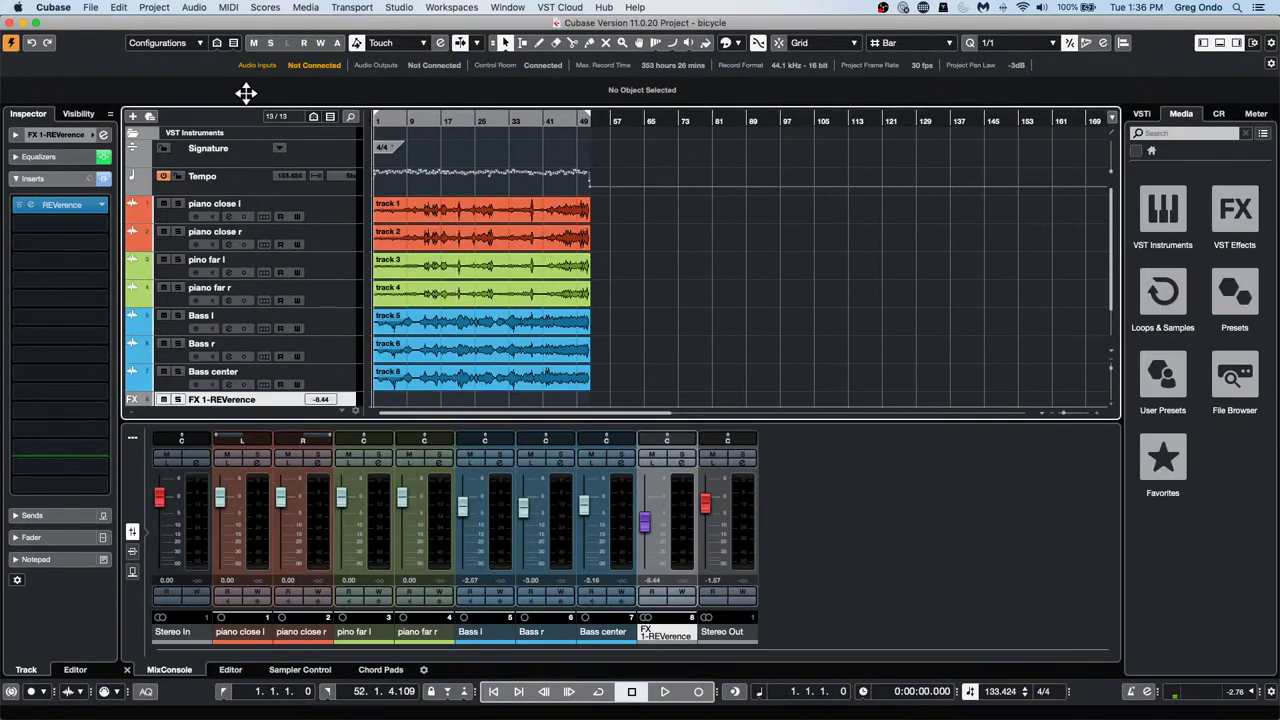
{"action": "key", "text": "space"}
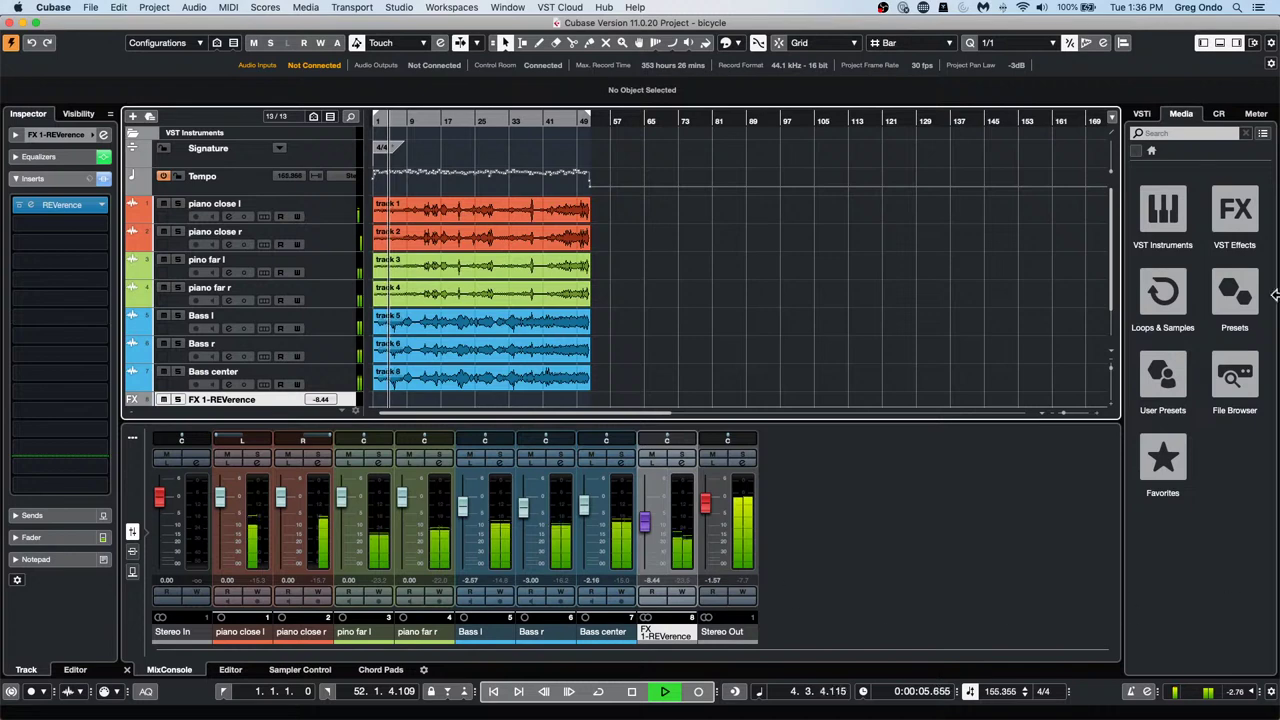
{"action": "left_click", "coordinate": [1220, 117]}
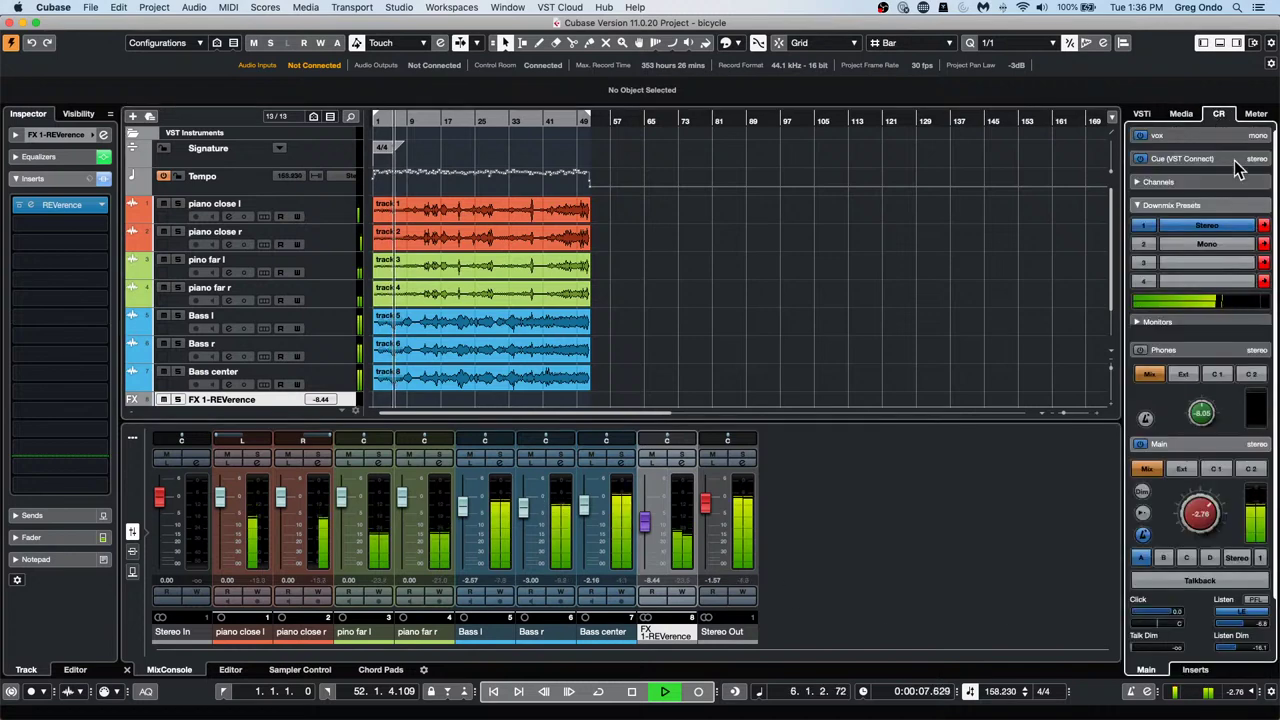
{"action": "key", "text": "space"}
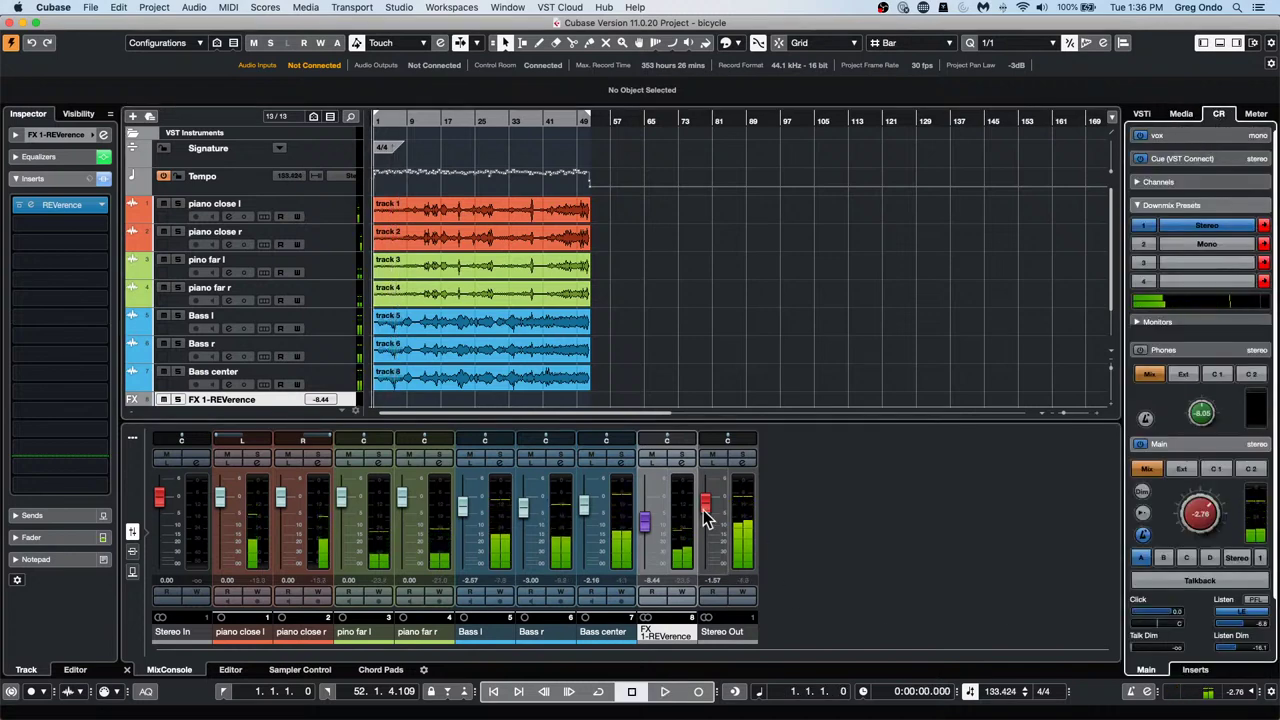
Set the mixer's global meter peak option to Hold Forever and start playback of the project
{"action": "right_click", "coordinate": [686, 506]}
{"action": "mouse_move", "coordinate": [770, 709]}
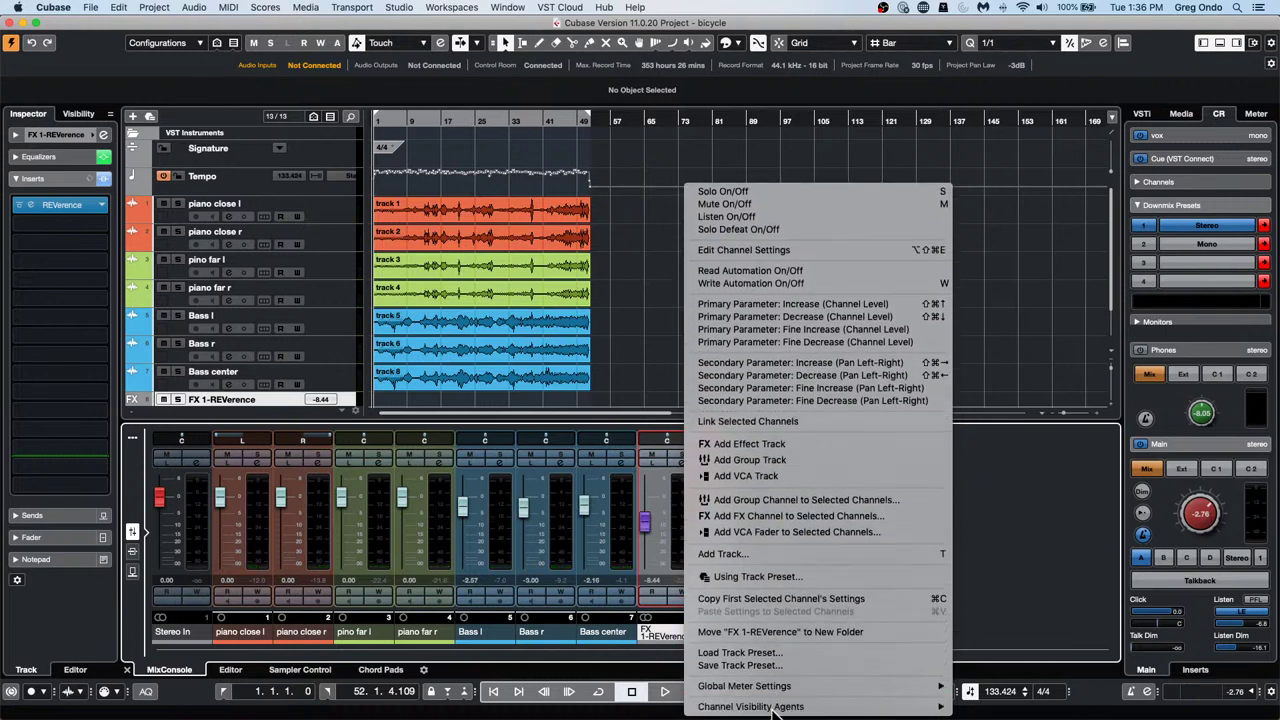
{"action": "mouse_move", "coordinate": [846, 688]}
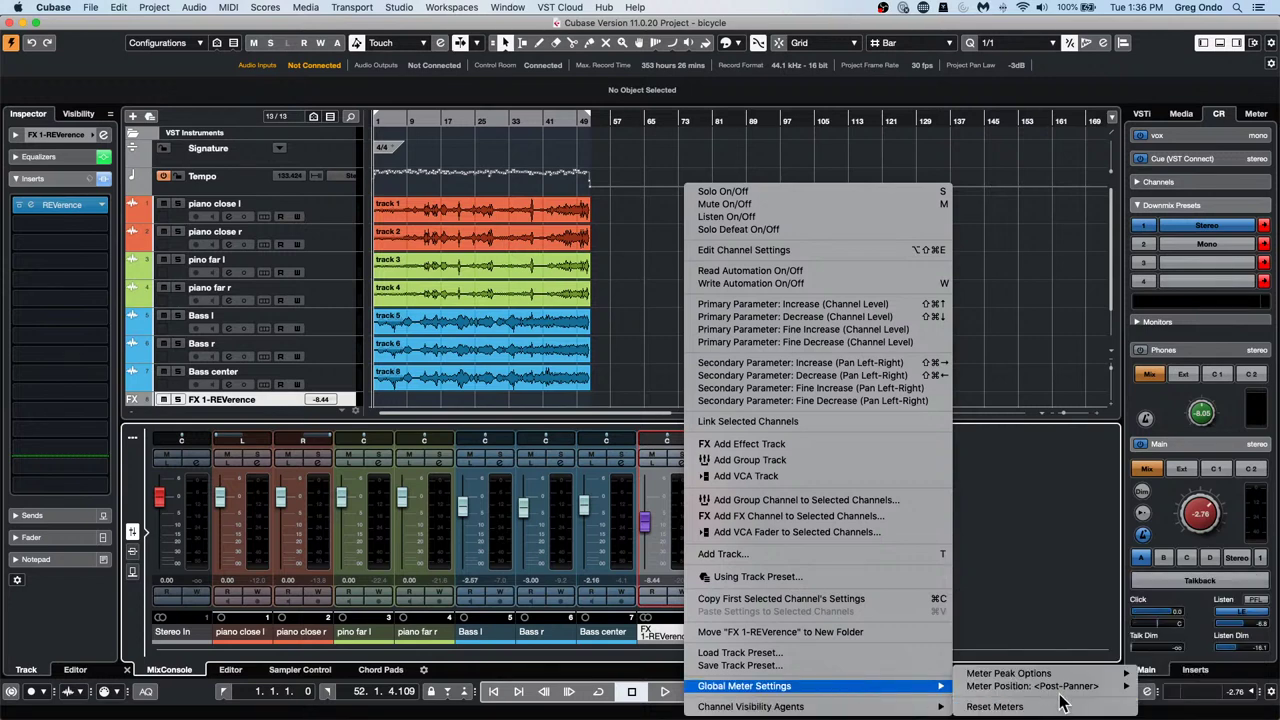
{"action": "mouse_move", "coordinate": [1064, 676]}
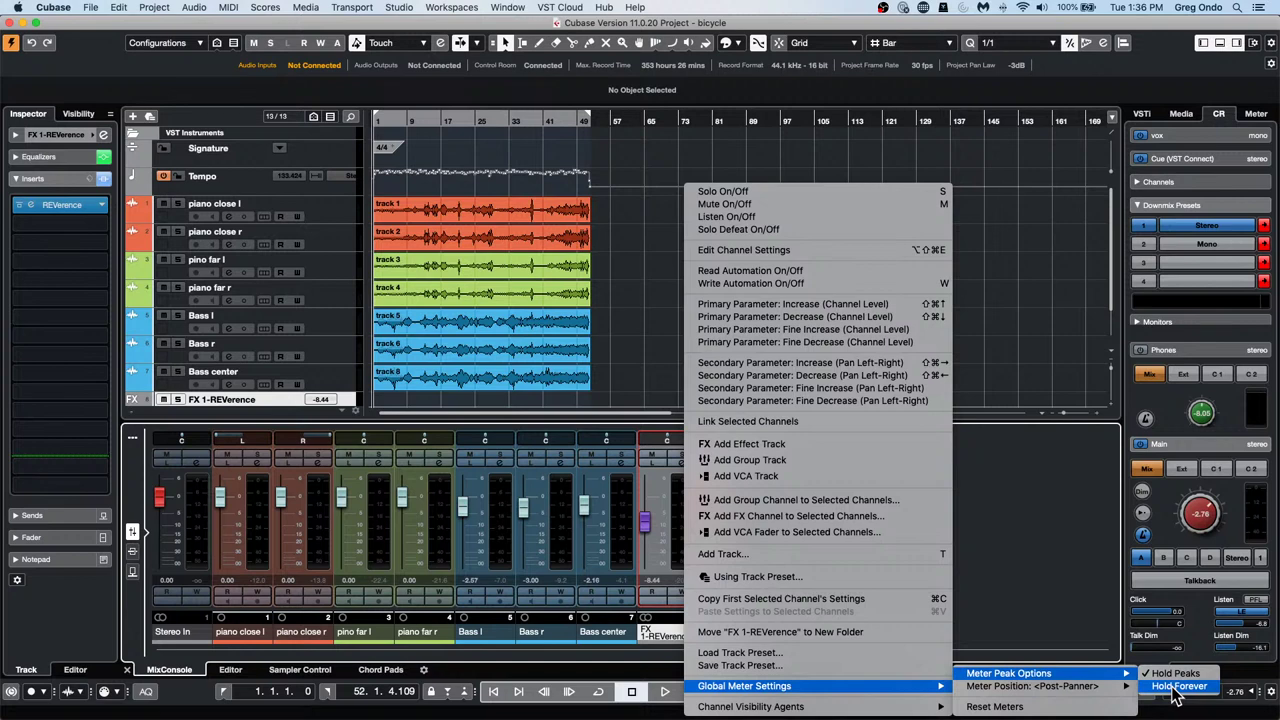
{"action": "left_click", "coordinate": [1174, 688]}
{"action": "key", "text": "space"}
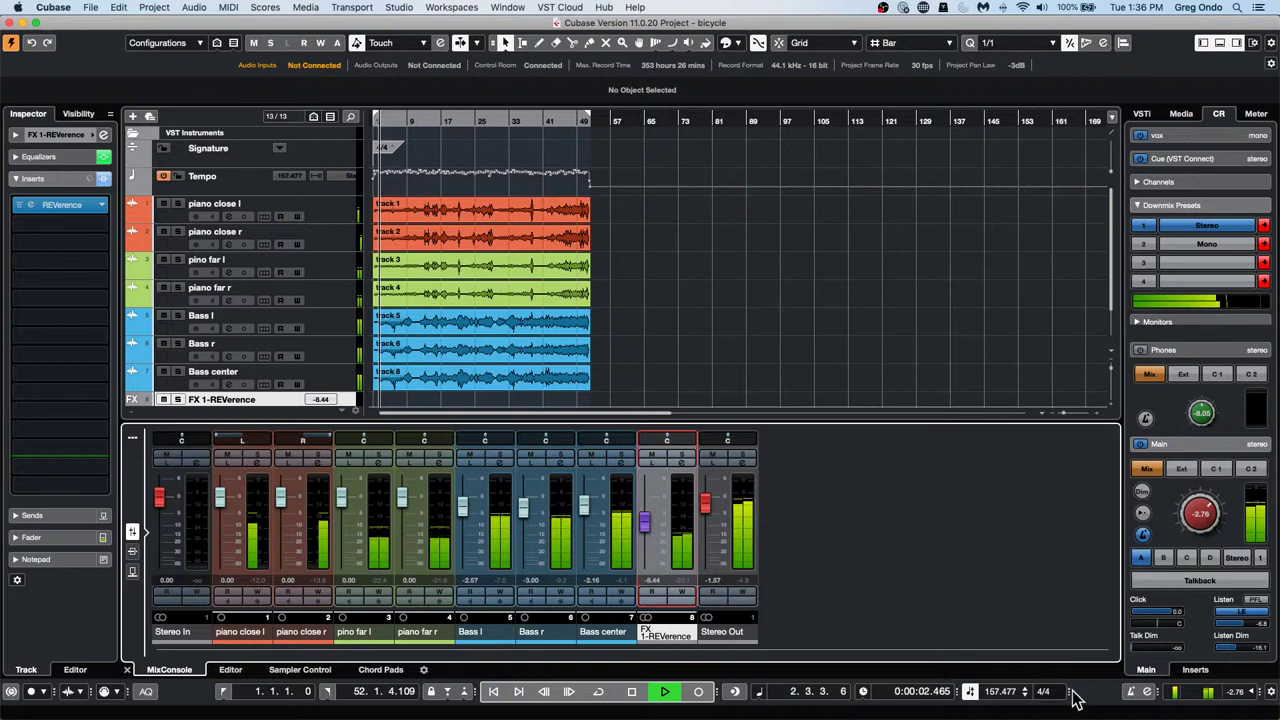
Show the master meter, switch it from the digital scale to EBU Scale during playback, and stop the project
{"action": "left_click", "coordinate": [1181, 113]}
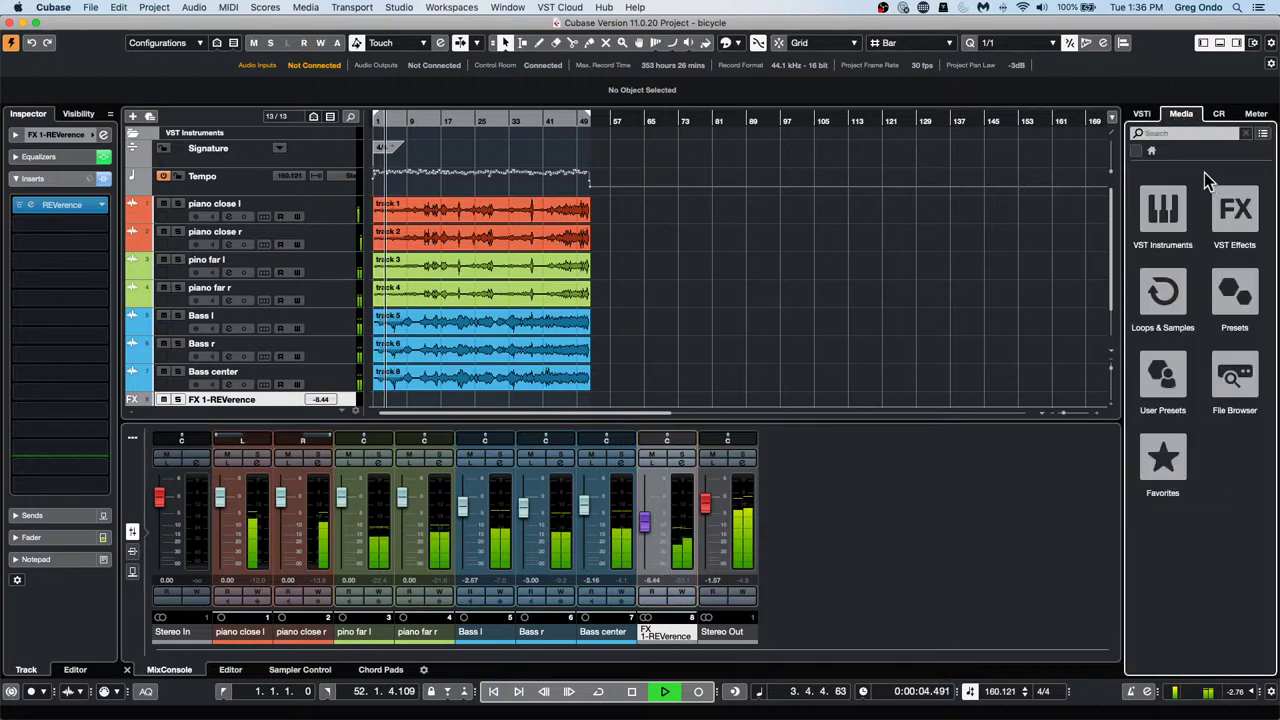
{"action": "left_click", "coordinate": [1219, 113]}
{"action": "left_click", "coordinate": [1255, 113]}
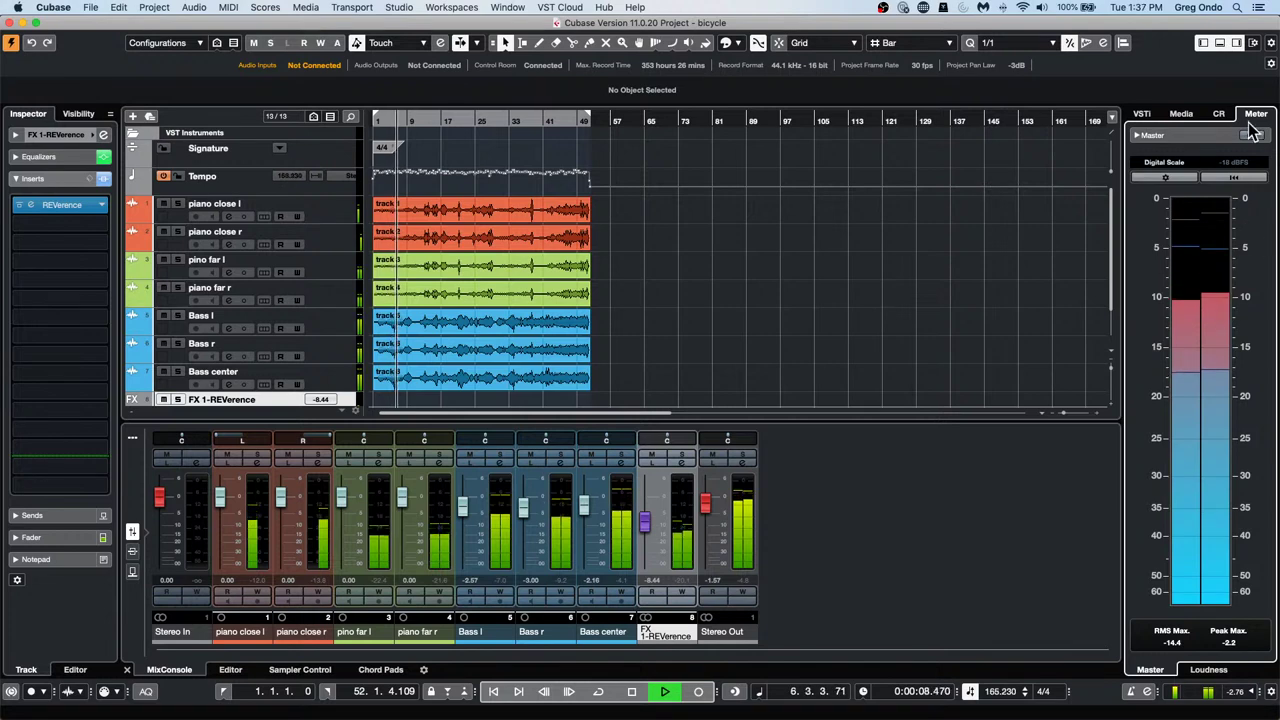
{"action": "left_click", "coordinate": [1168, 161]}
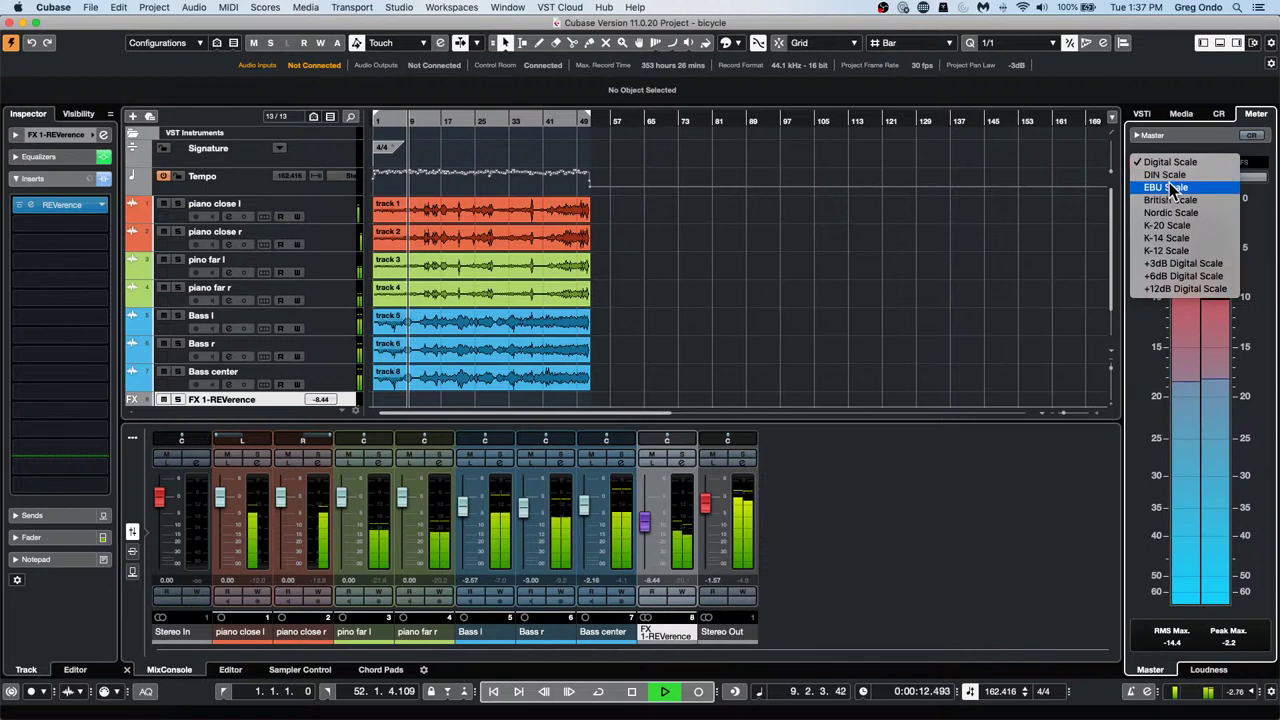
{"action": "left_click", "coordinate": [1172, 188]}
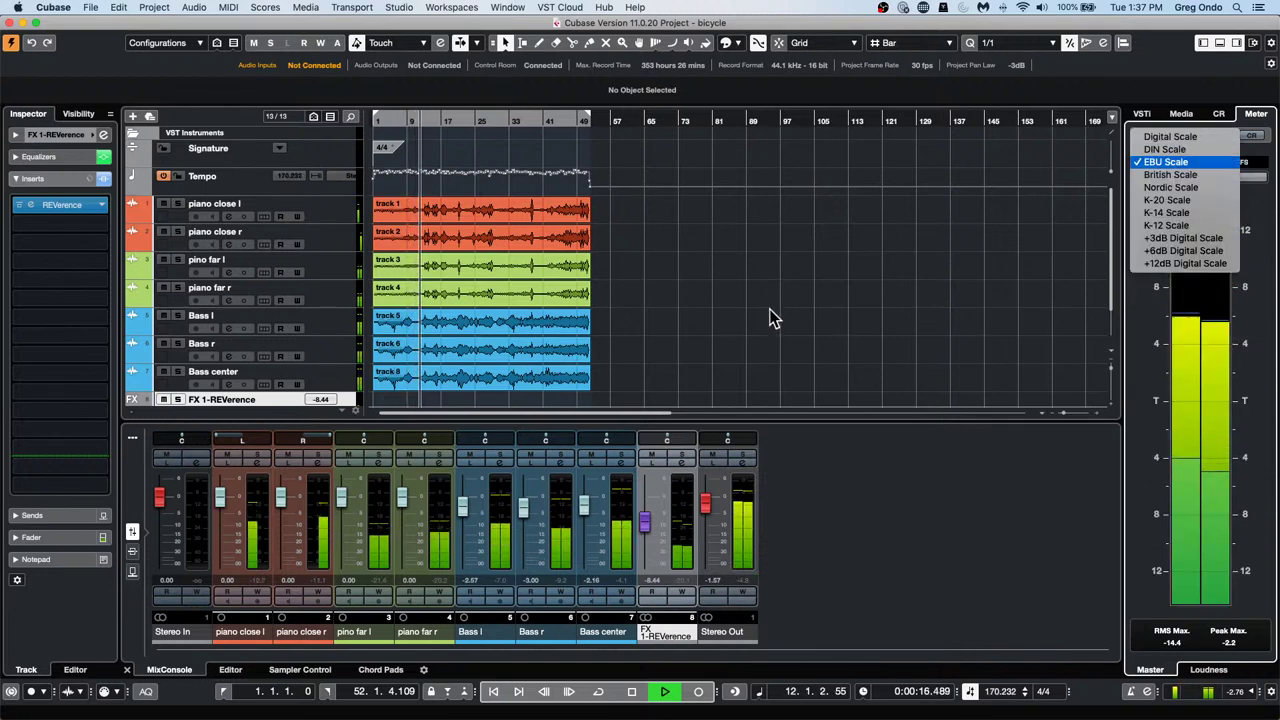
{"action": "left_click", "coordinate": [632, 691]}
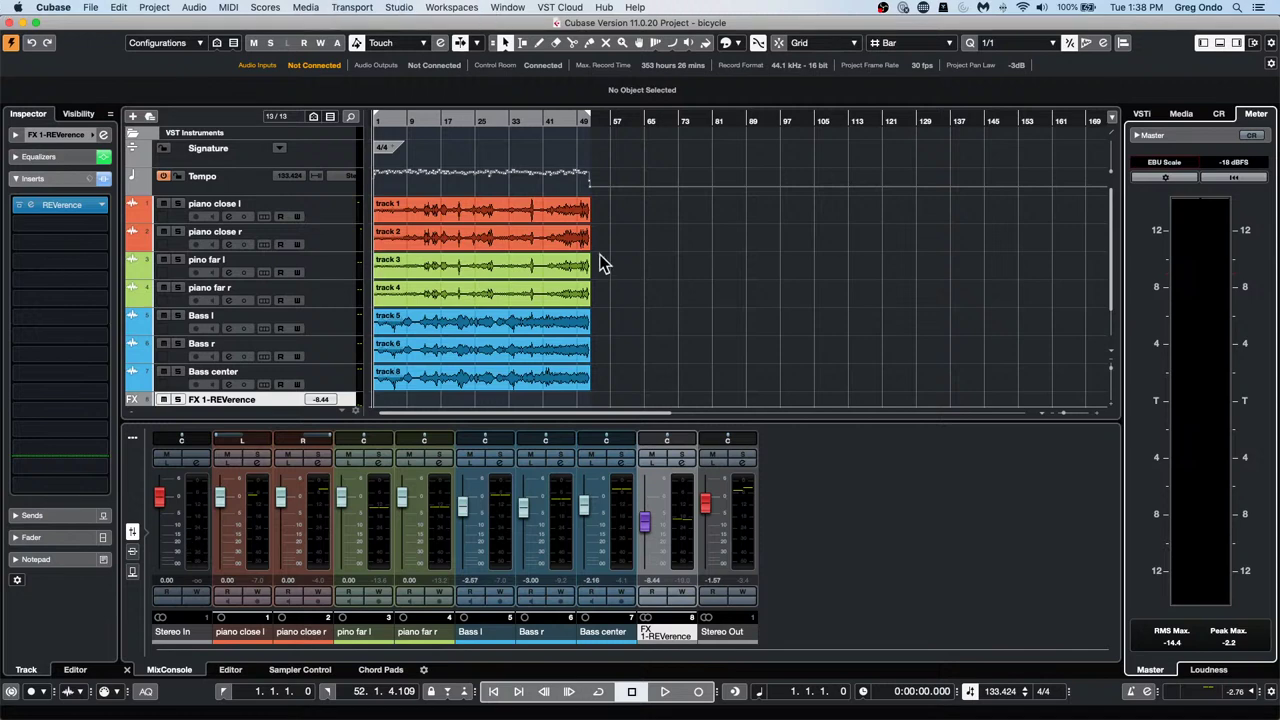
Open the VST Plug-in Manager and look through the VST effects, VST instruments and the instruments' Other category
{"action": "left_click", "coordinate": [460, 9]}
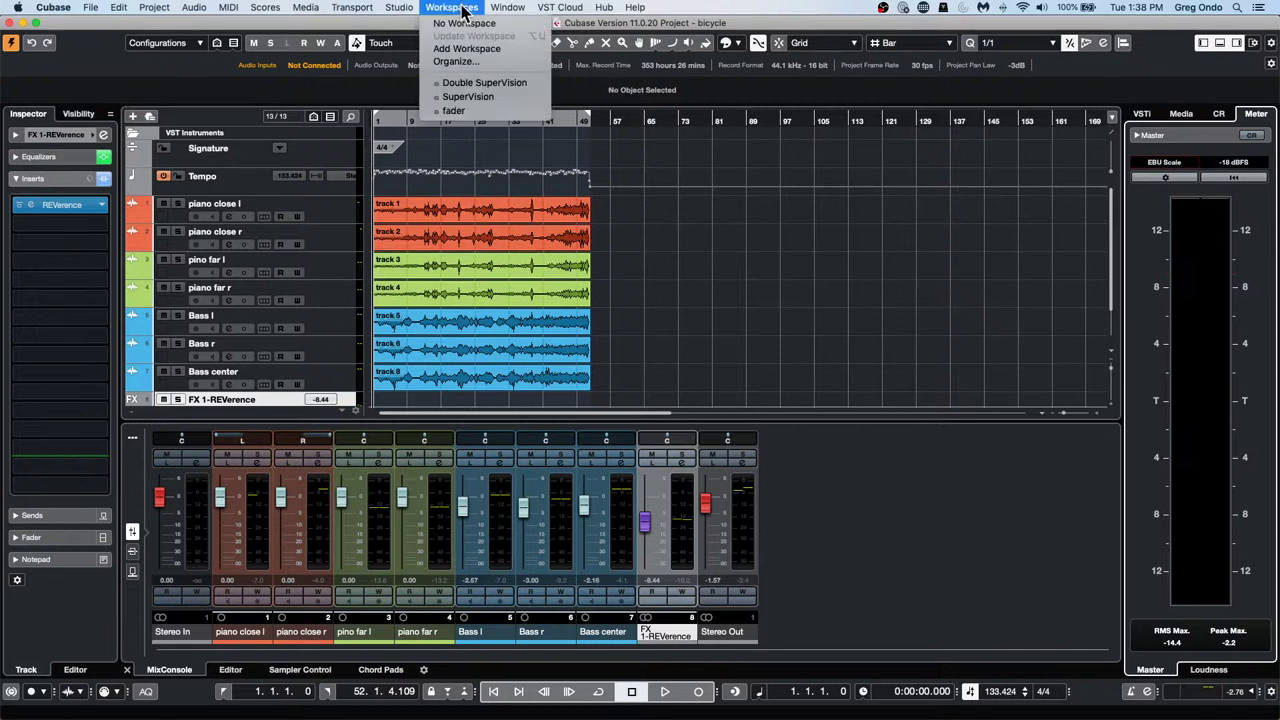
{"action": "mouse_move", "coordinate": [410, 9]}
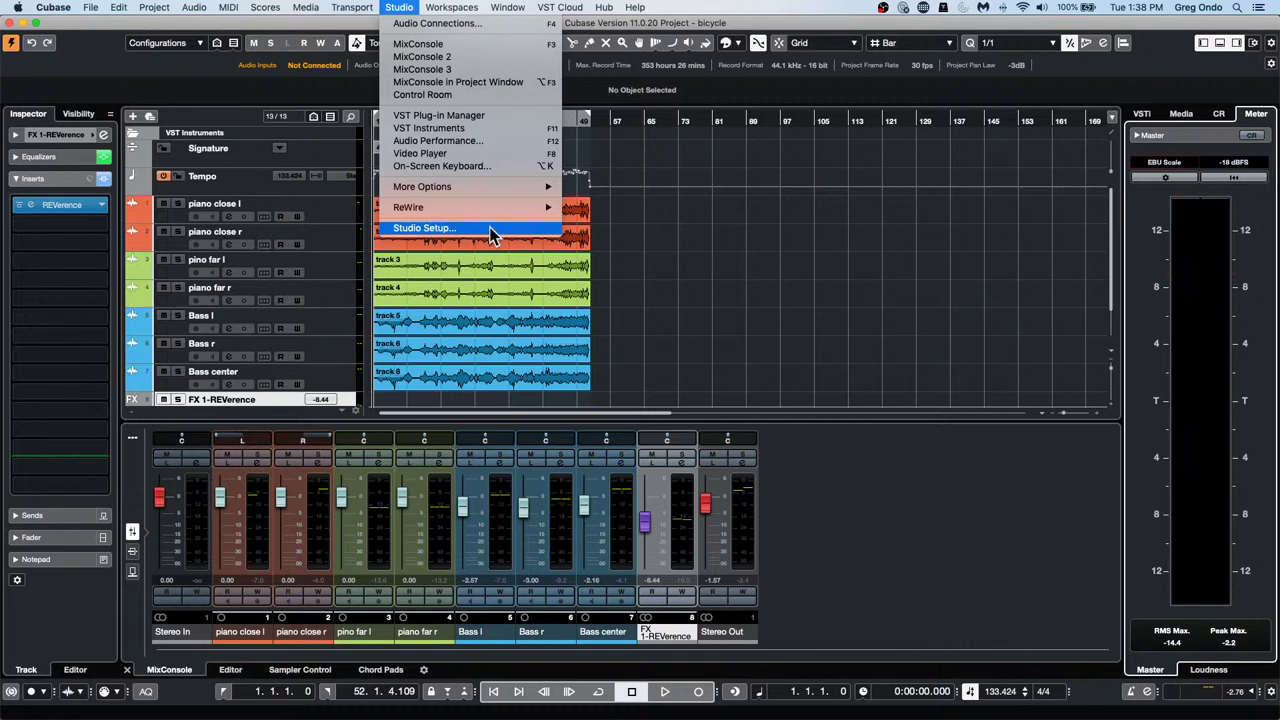
{"action": "left_click", "coordinate": [474, 118]}
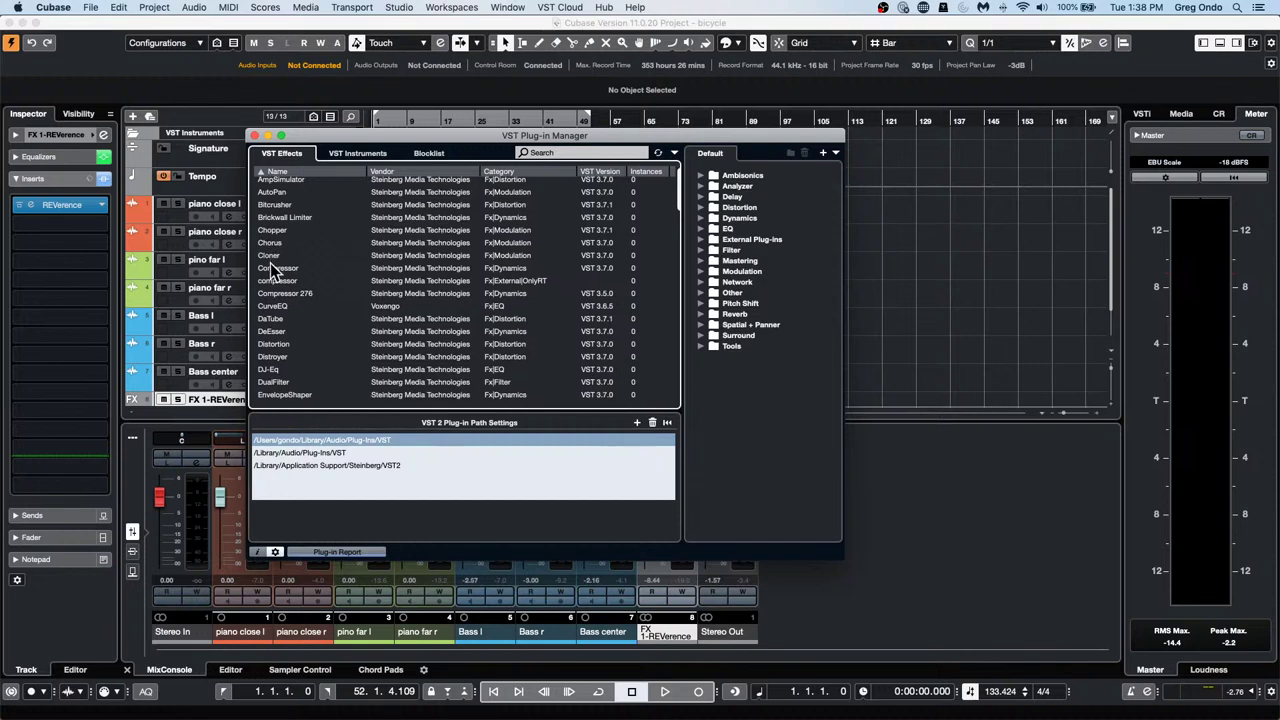
{"action": "scroll", "coordinate": [274, 276], "scroll_direction": "down", "scroll_amount": 15}
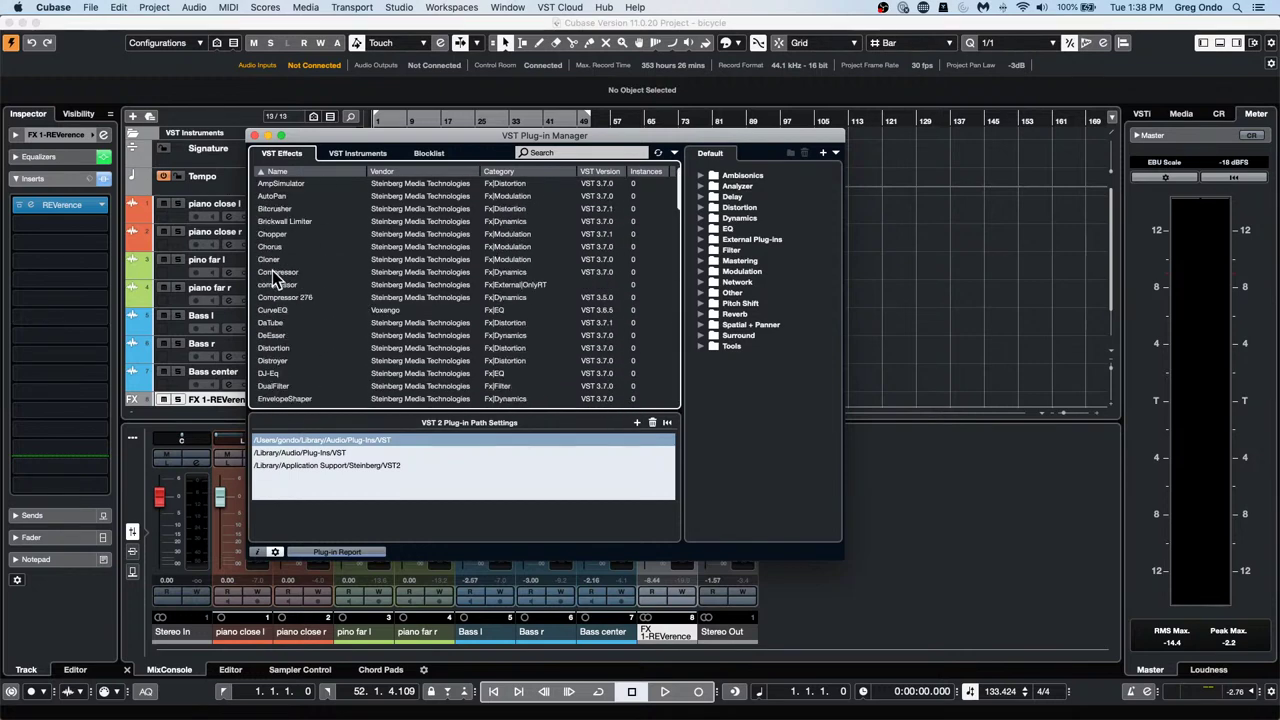
{"action": "scroll", "coordinate": [293, 268], "scroll_direction": "up", "scroll_amount": 15}
{"action": "left_click", "coordinate": [357, 156]}
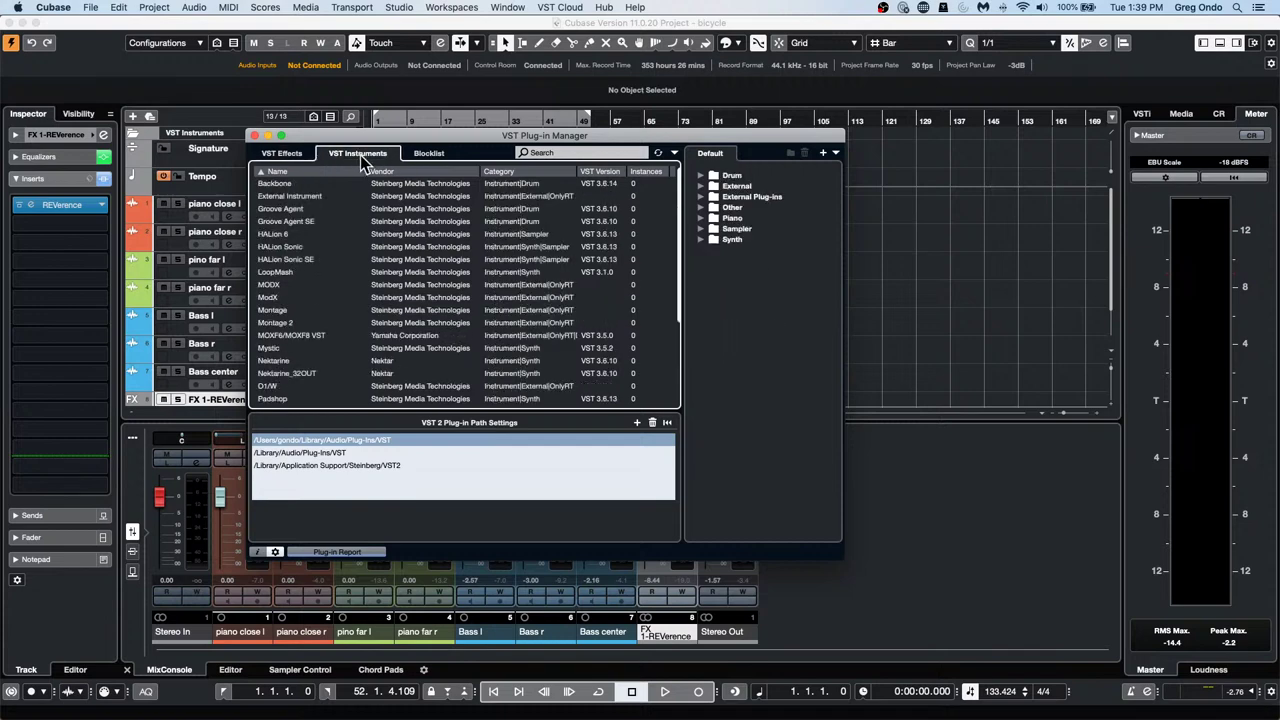
{"action": "left_click", "coordinate": [701, 207]}
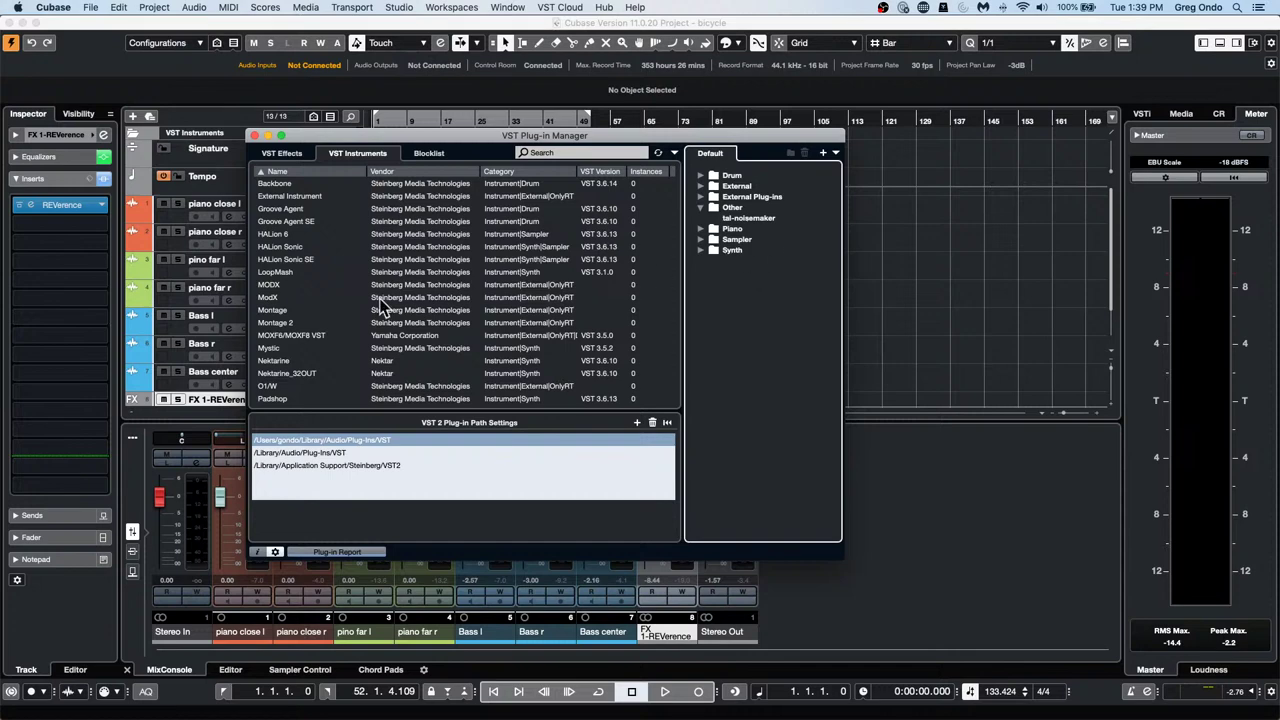
Examine the options for creating, choosing and sorting VST instrument collections without changing the Default collection
{"action": "left_click", "coordinate": [823, 153]}
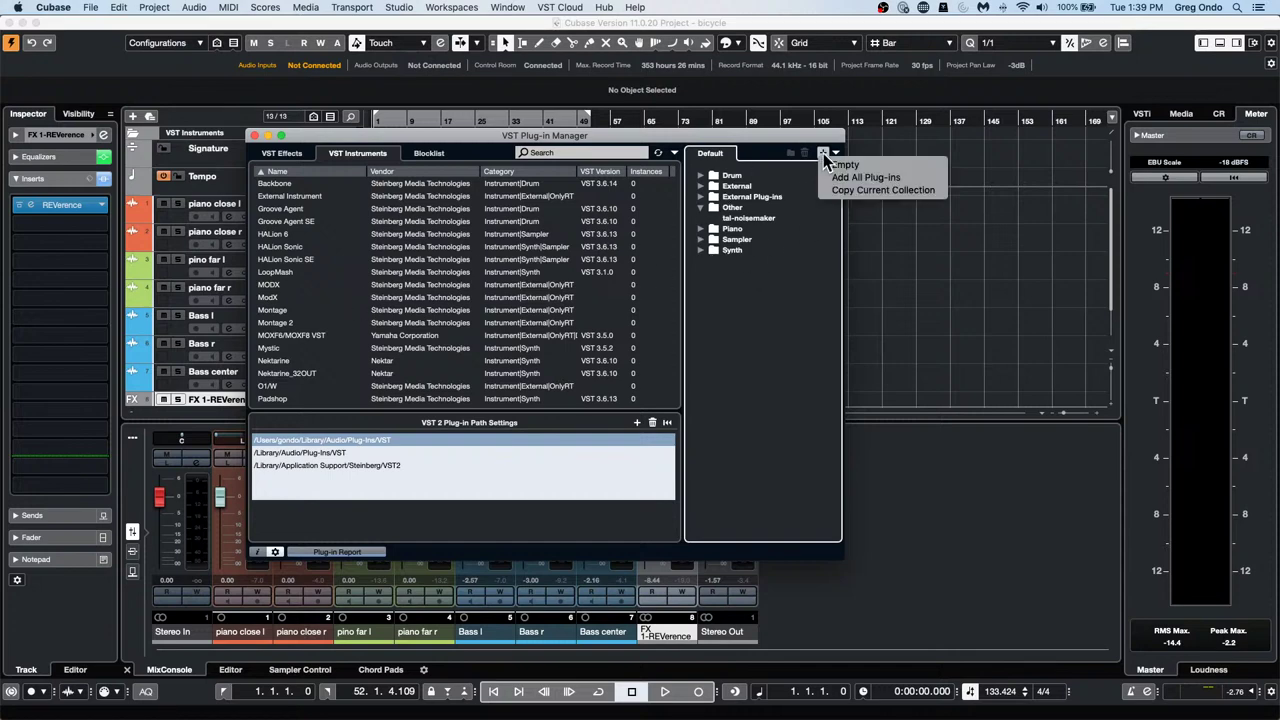
{"action": "left_click", "coordinate": [808, 166]}
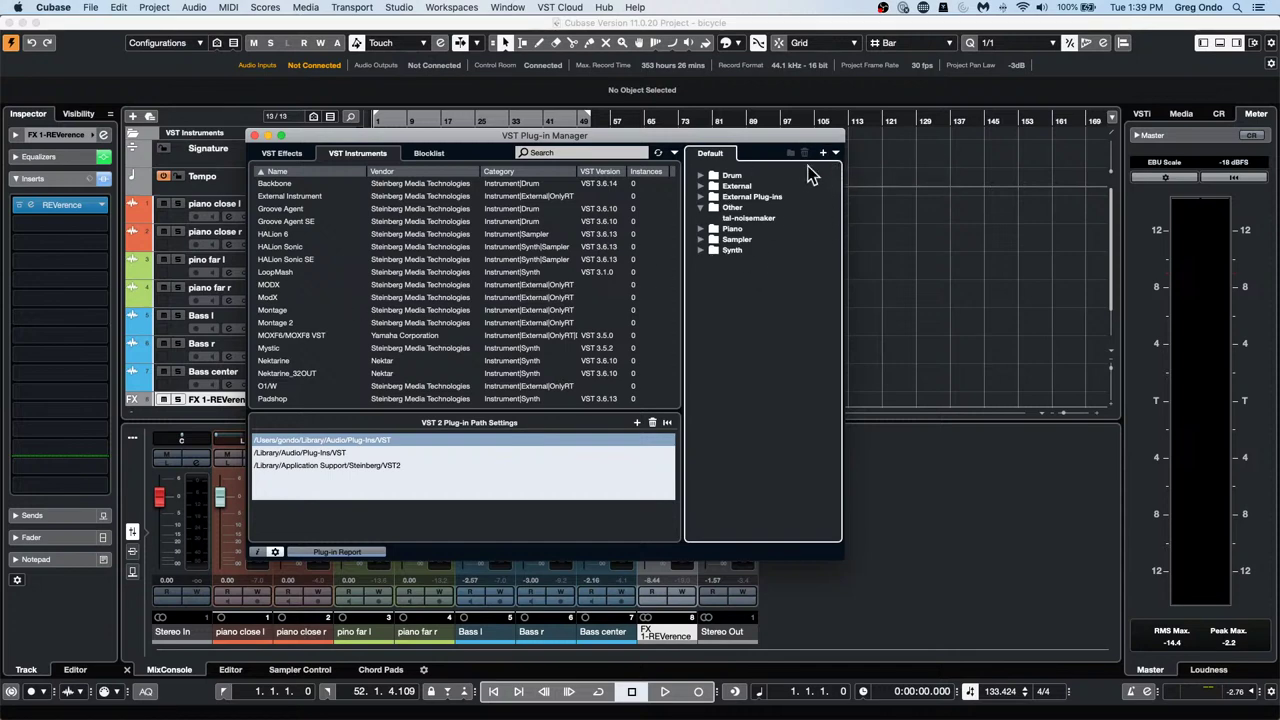
{"action": "left_click", "coordinate": [836, 153]}
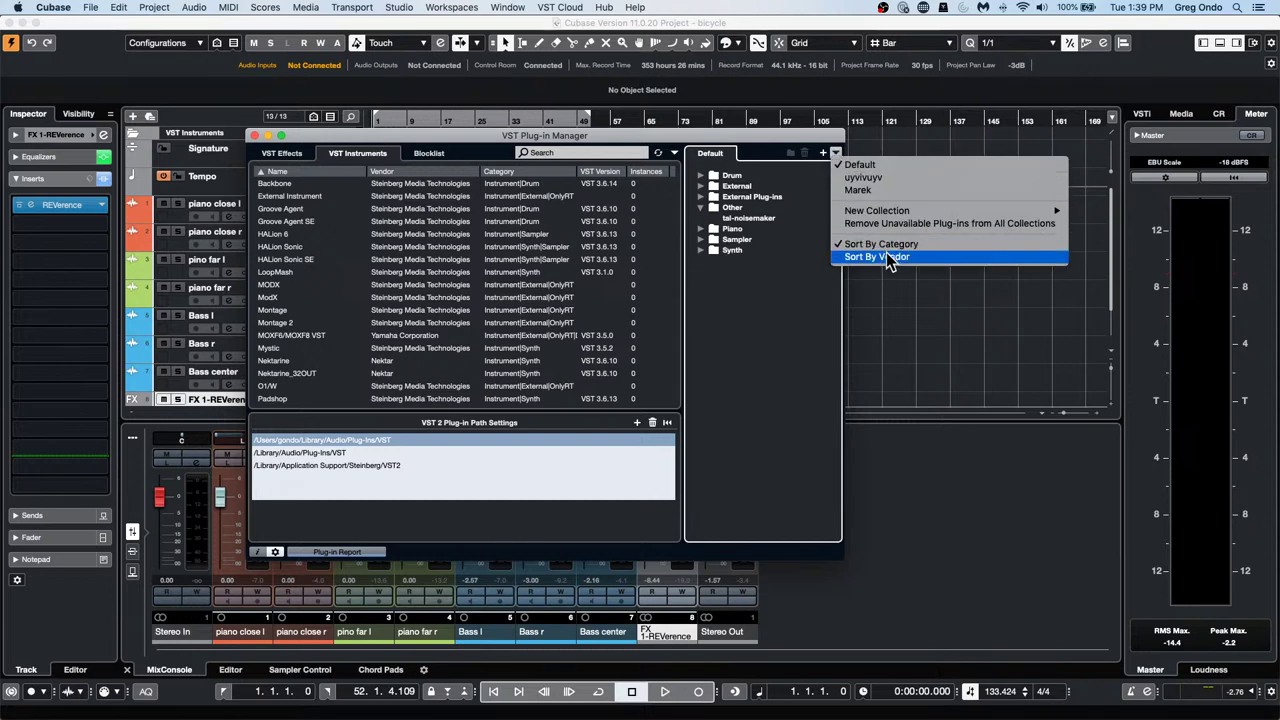
{"action": "key", "text": "Up"}
{"action": "left_click", "coordinate": [730, 325]}
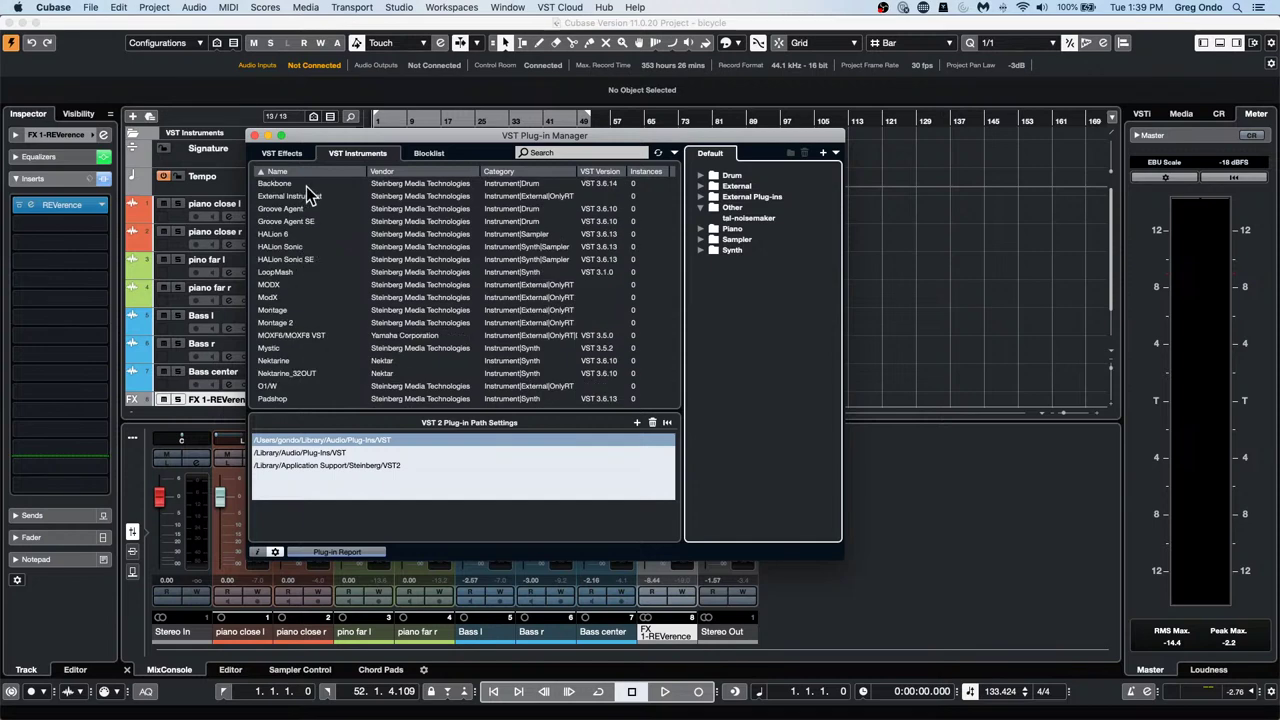
{"action": "left_click", "coordinate": [837, 153]}
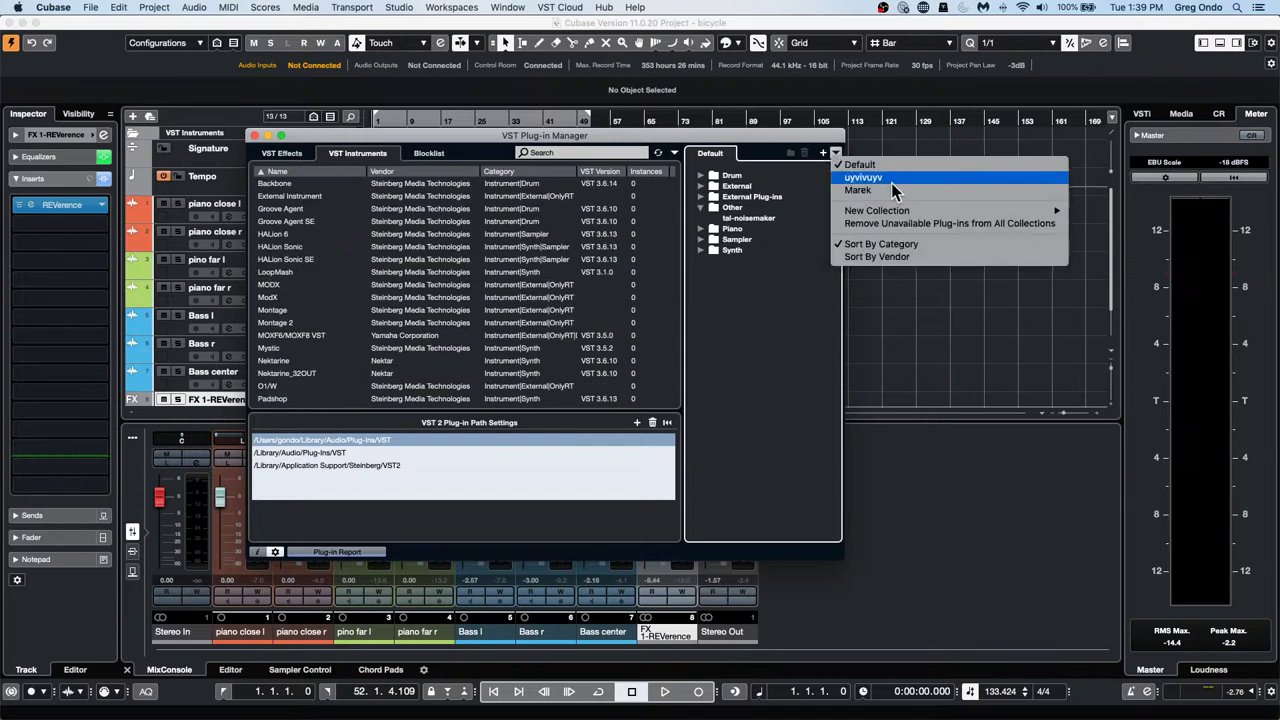
{"action": "left_click", "coordinate": [902, 208]}
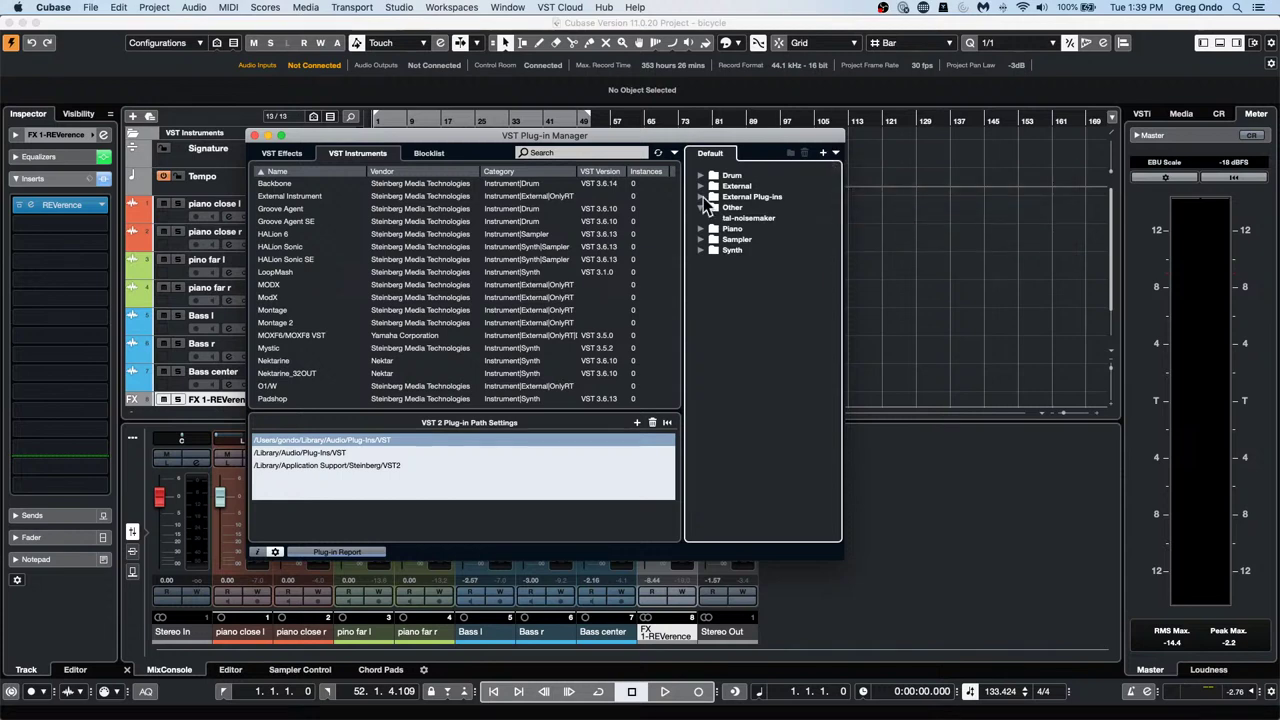
Create a new empty VST instrument collection with an arbitrary name
{"action": "left_click", "coordinate": [836, 153]}
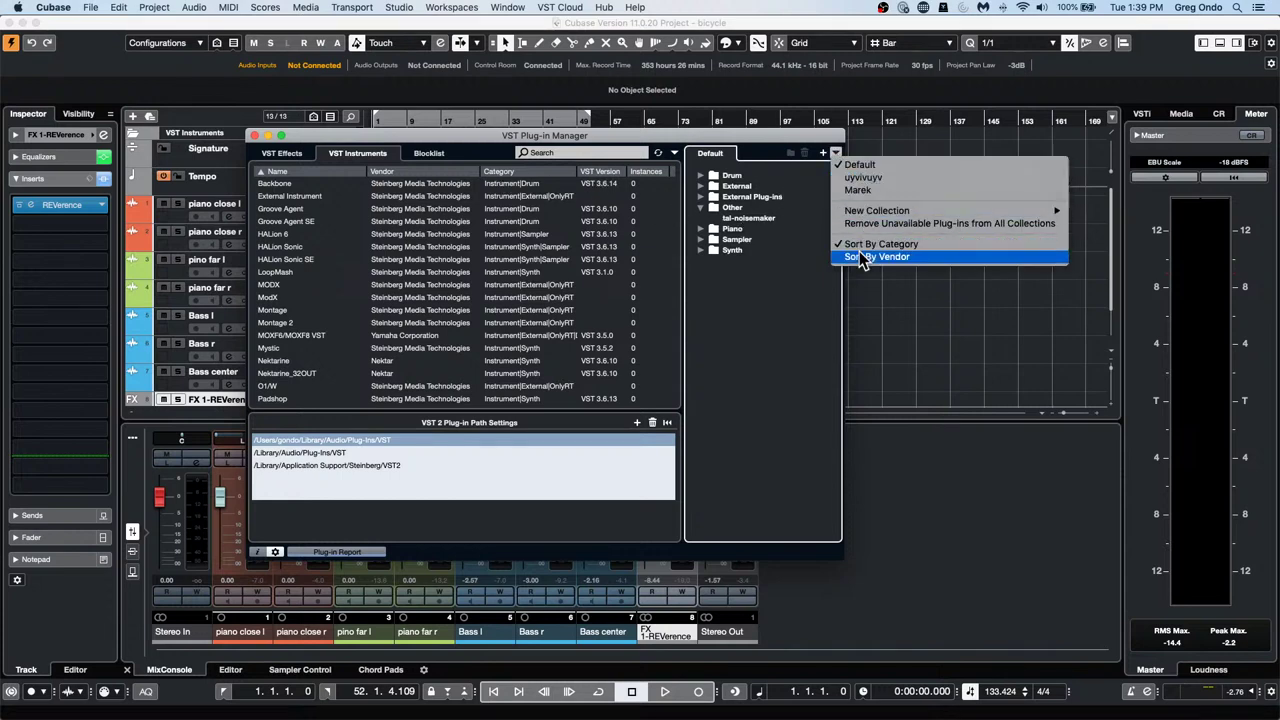
{"action": "mouse_move", "coordinate": [875, 211]}
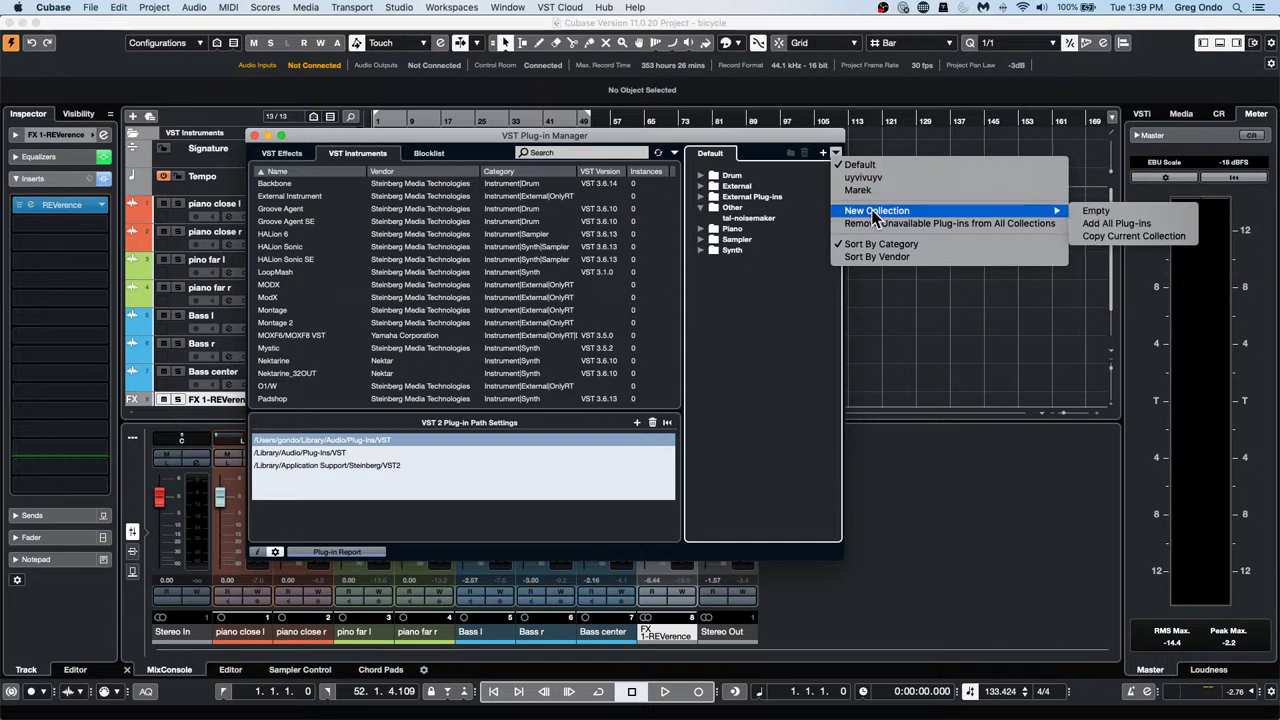
{"action": "left_click", "coordinate": [1100, 210]}
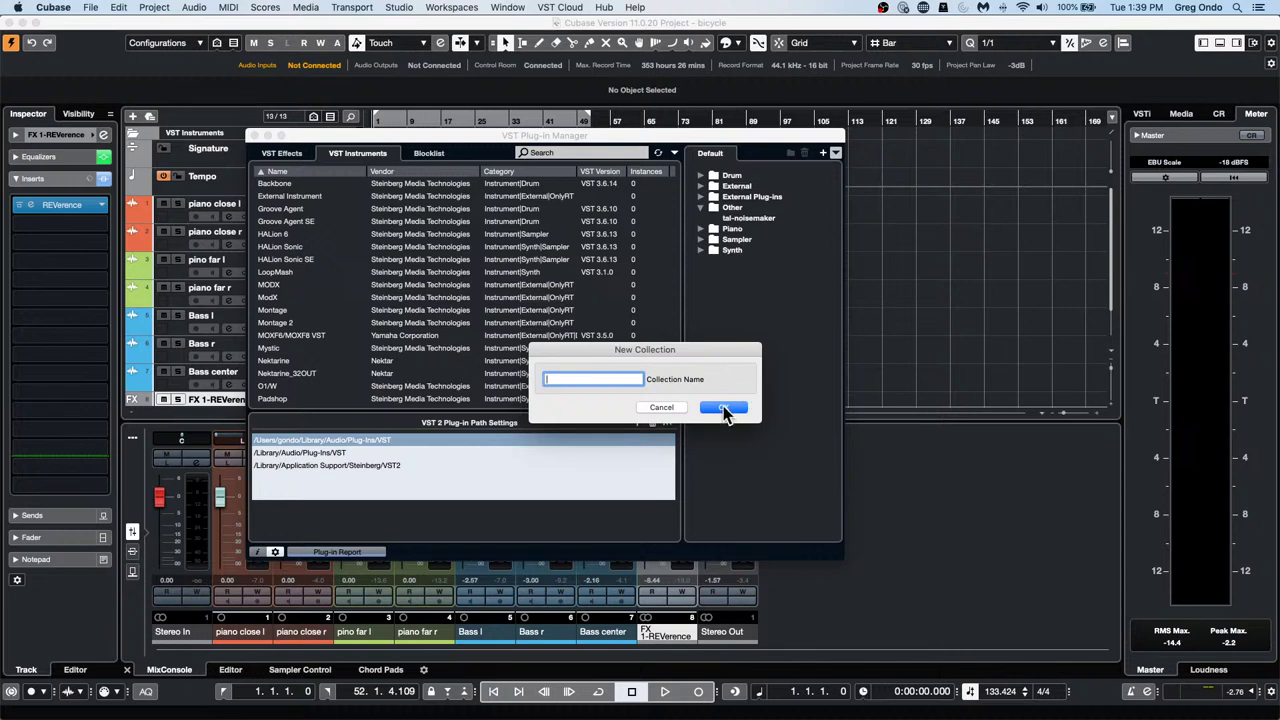
{"action": "type", "text": "pulgpiuh"}
{"action": "key", "text": "Return"}
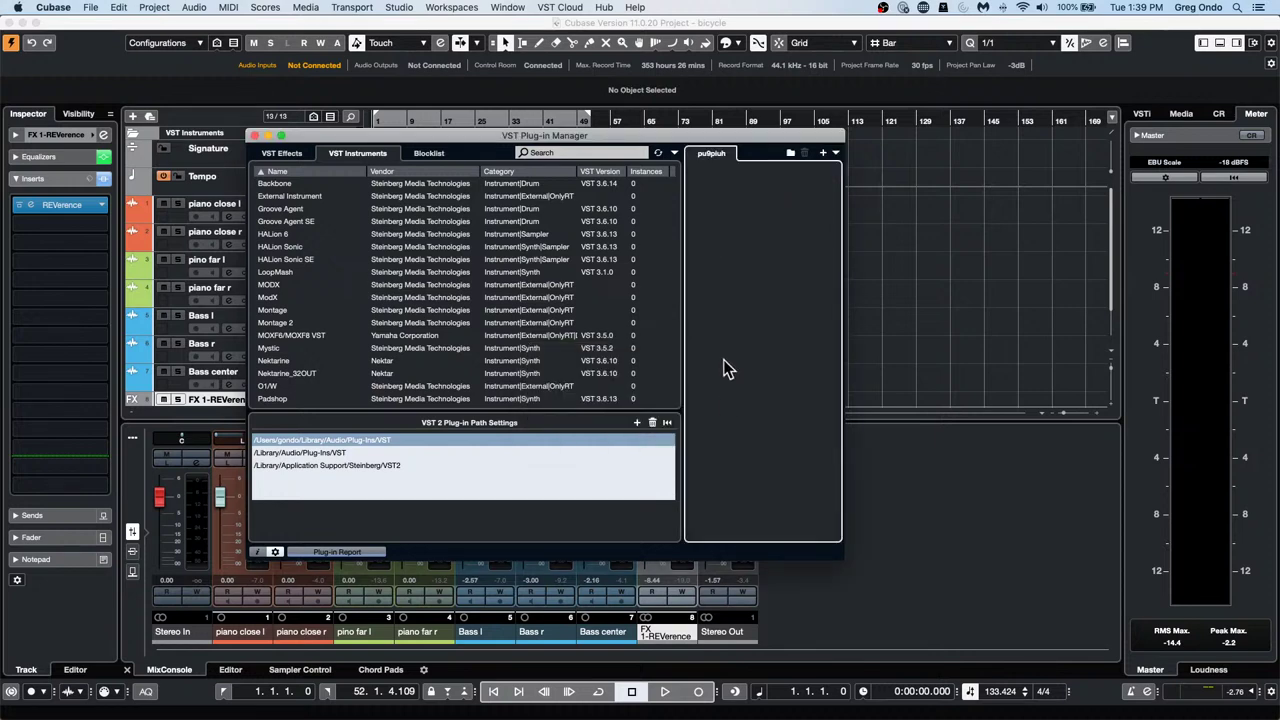
Try to add the VST effects from AmpSimulator through DualFilter to the Default collection
{"action": "left_click", "coordinate": [283, 153]}
{"action": "left_click", "coordinate": [290, 184]}
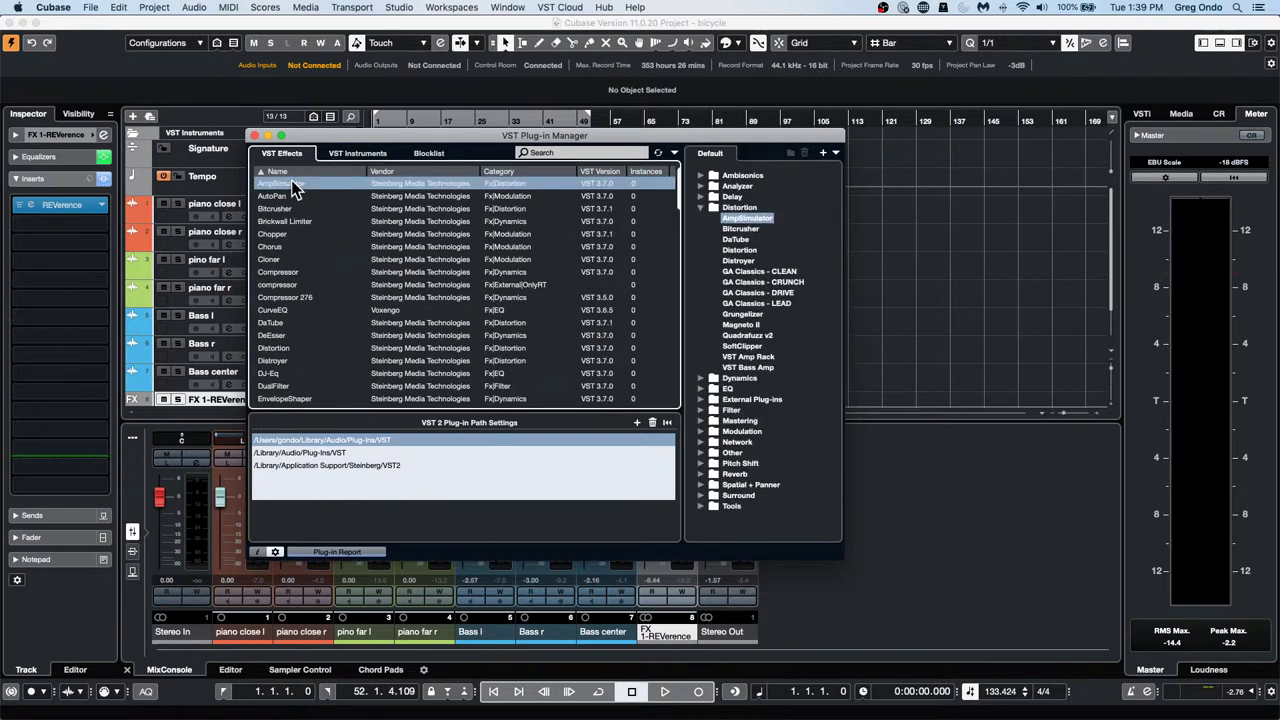
{"action": "left_click", "coordinate": [292, 386], "text": "shift"}
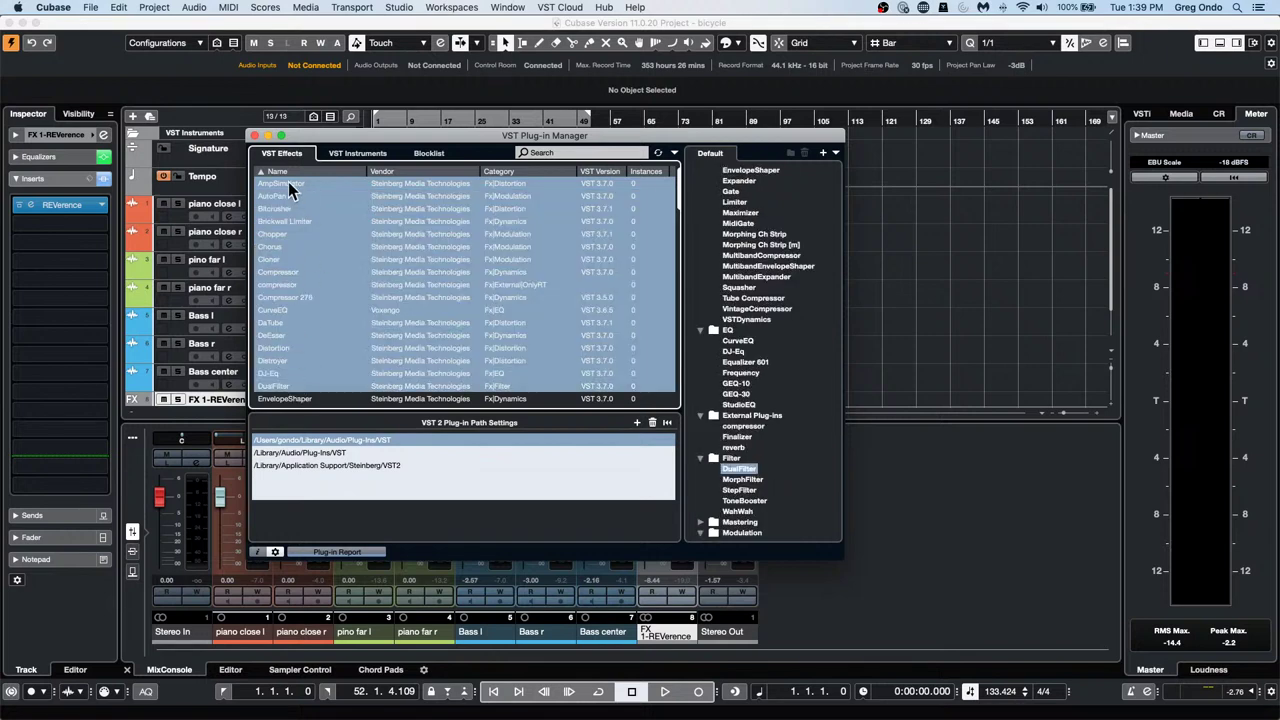
{"action": "left_click_drag", "start_coordinate": [293, 190], "coordinate": [793, 232]}
Create a new empty VST effects collection named jjjj
{"action": "left_click", "coordinate": [835, 152]}
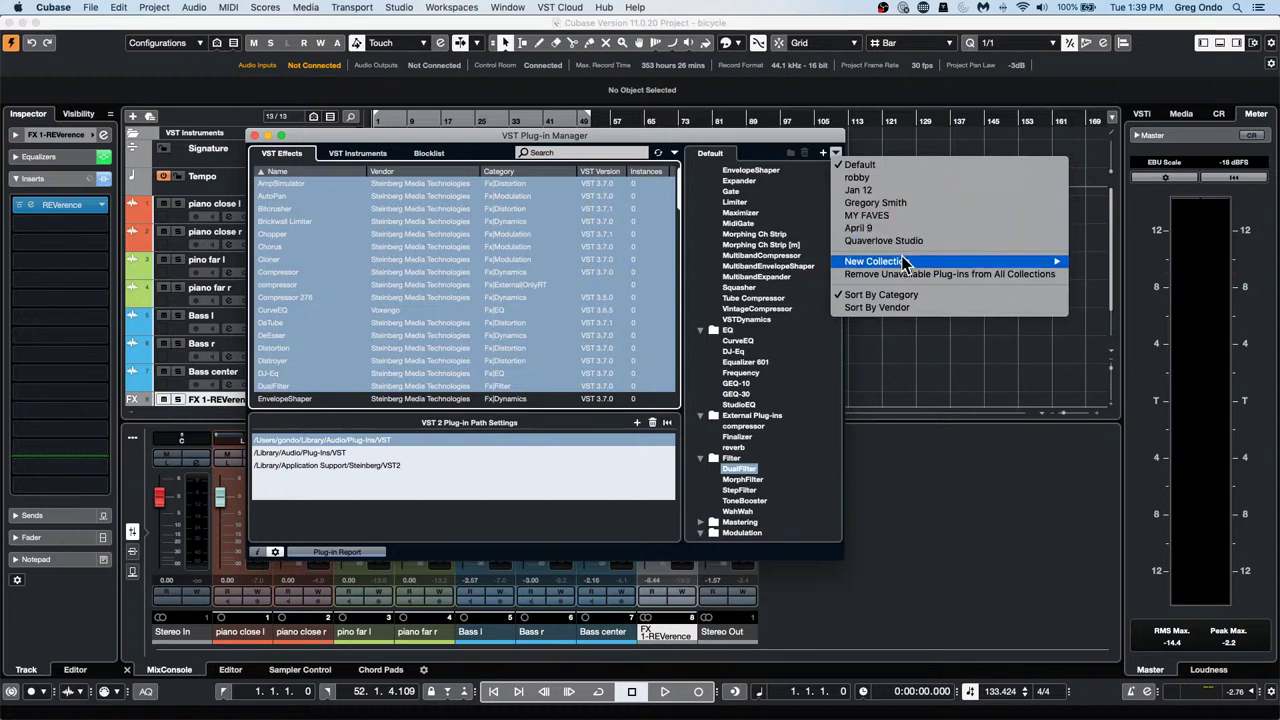
{"action": "mouse_move", "coordinate": [930, 262]}
{"action": "left_click", "coordinate": [1105, 264]}
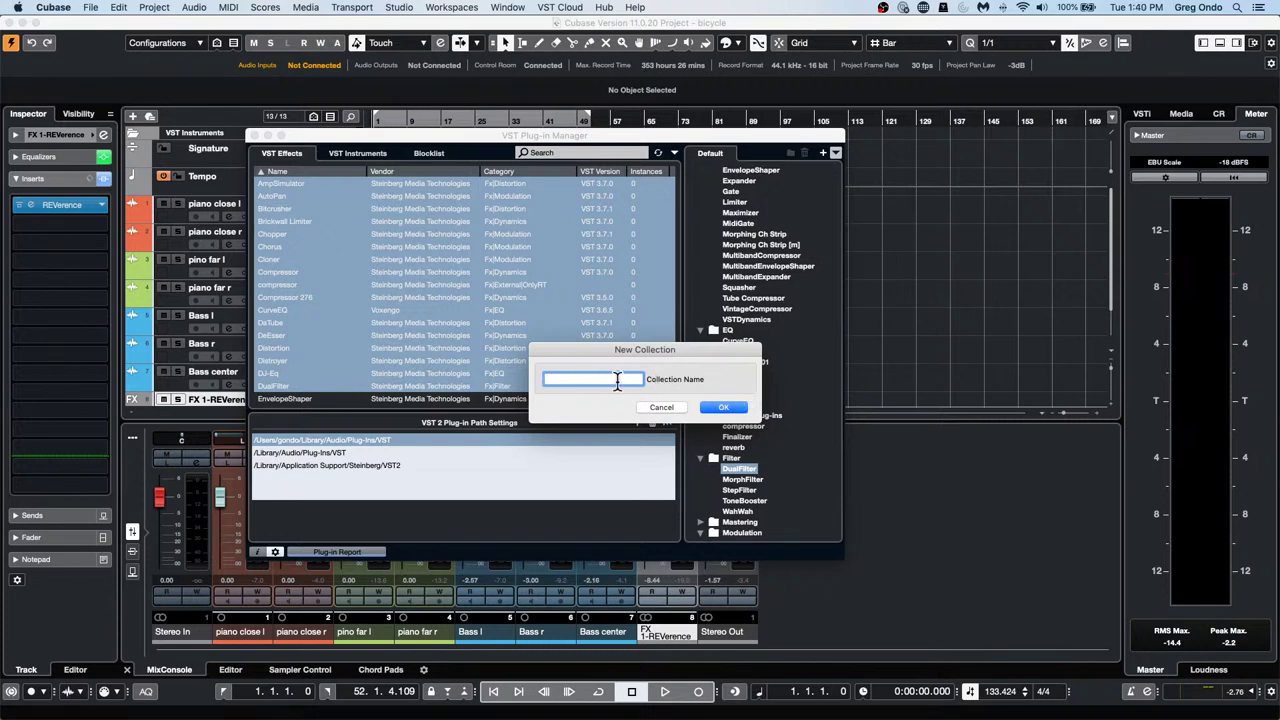
{"action": "type", "text": "jjjj"}
{"action": "left_click", "coordinate": [729, 406]}
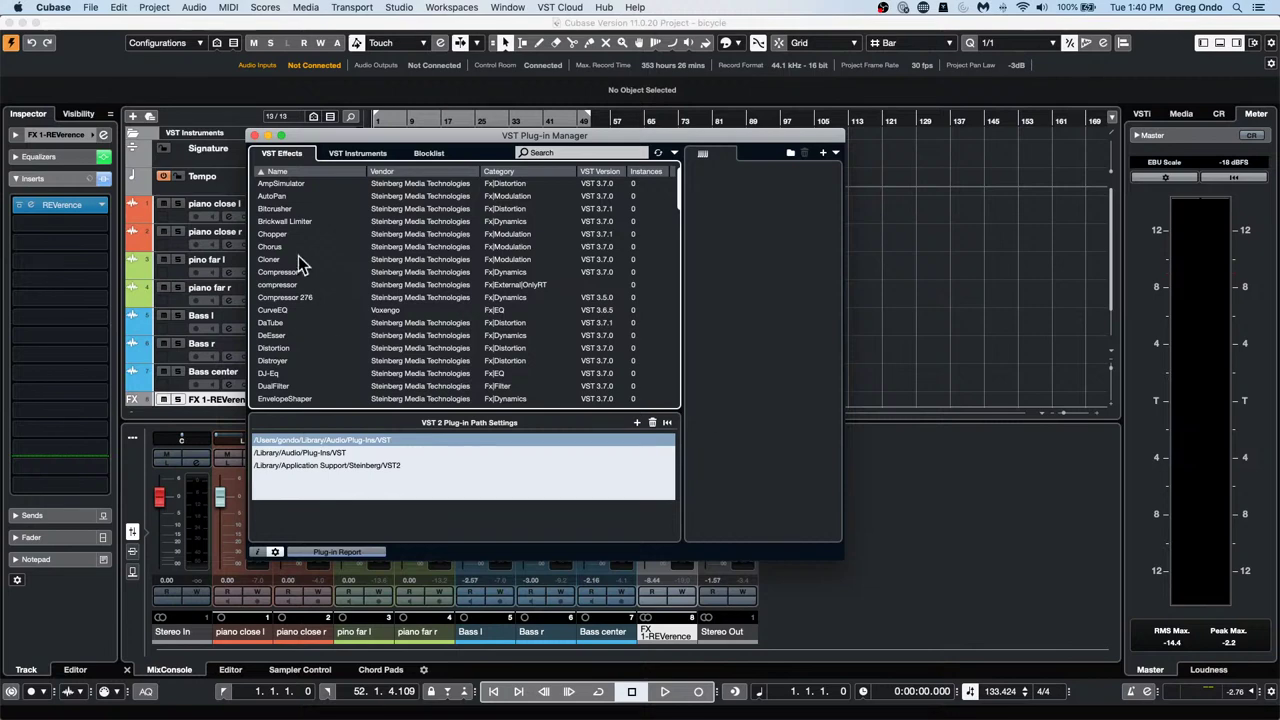
Add the nine effects from AmpSimulator through the external compressor to the new collection and close the VST Plug-in Manager
{"action": "left_click", "coordinate": [281, 186]}
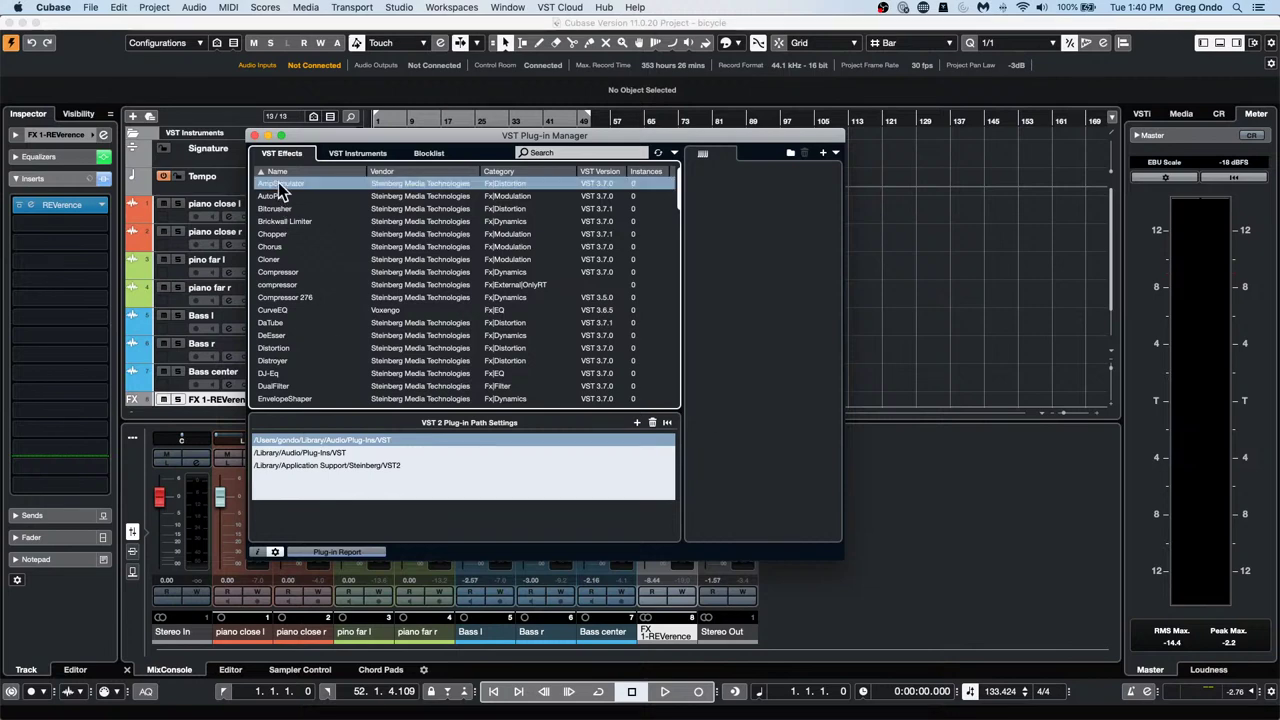
{"action": "left_click", "coordinate": [268, 287], "text": "shift"}
{"action": "left_click_drag", "start_coordinate": [286, 186], "coordinate": [575, 253]}
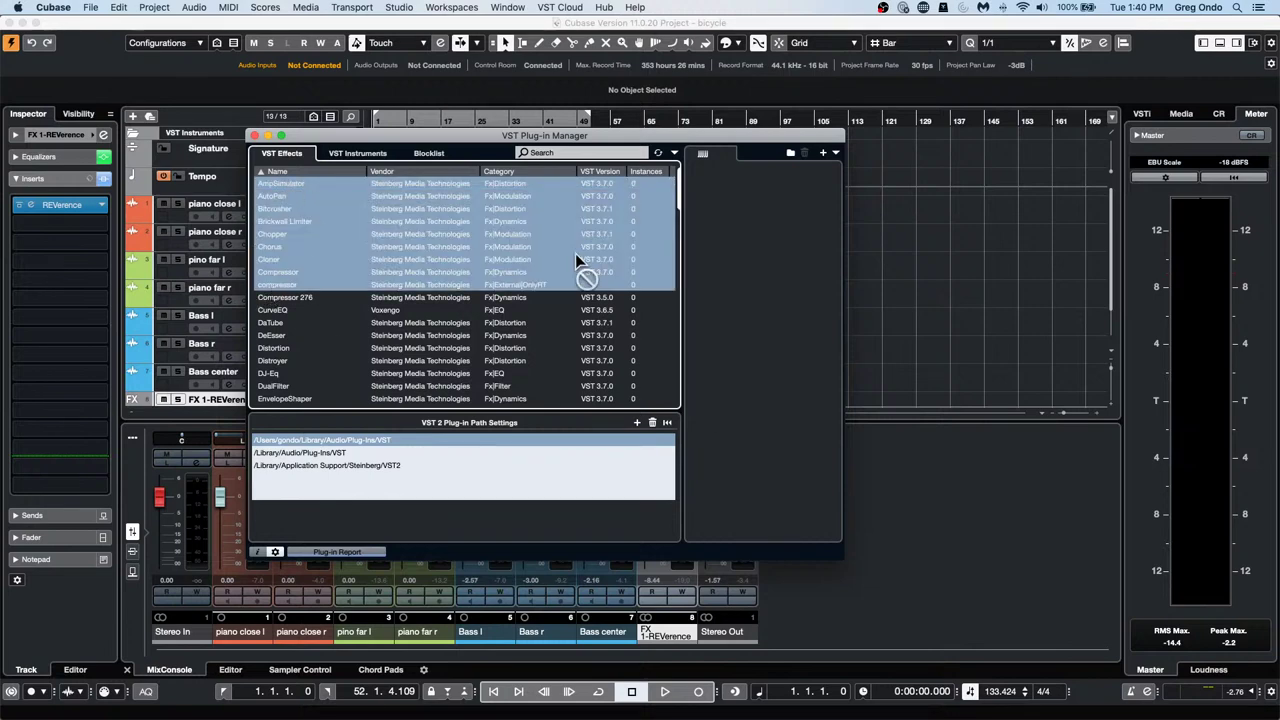
{"action": "left_click_drag", "start_coordinate": [790, 222], "coordinate": [738, 212]}
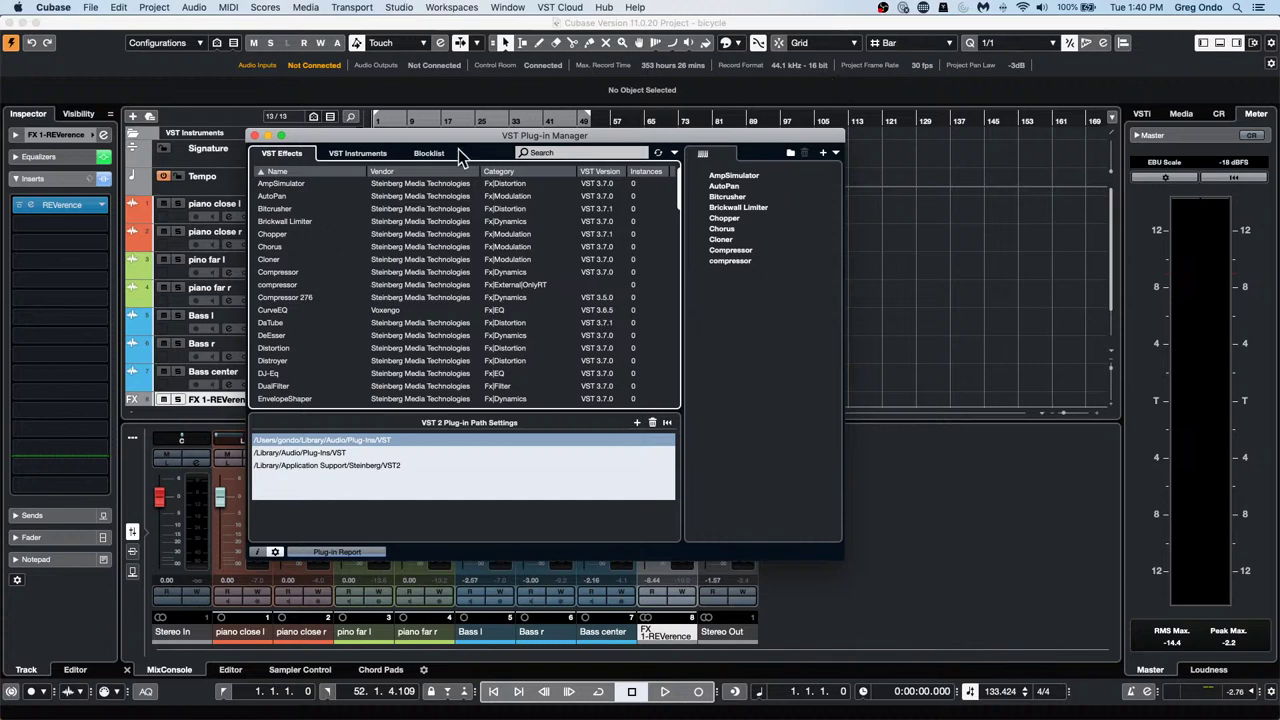
{"action": "left_click", "coordinate": [266, 135]}
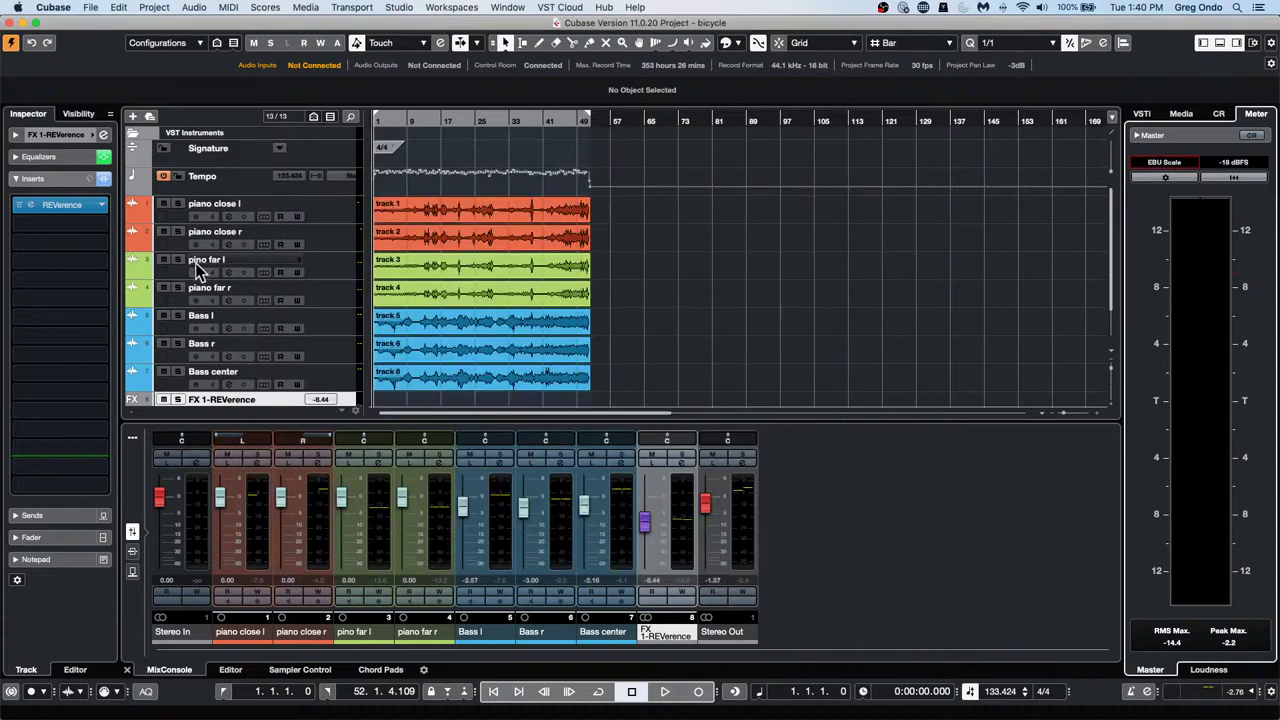
Open the Add Track dialog for an instrument track, check which instruments the current collection offers, and cancel without adding a track
{"action": "right_click", "coordinate": [350, 260]}
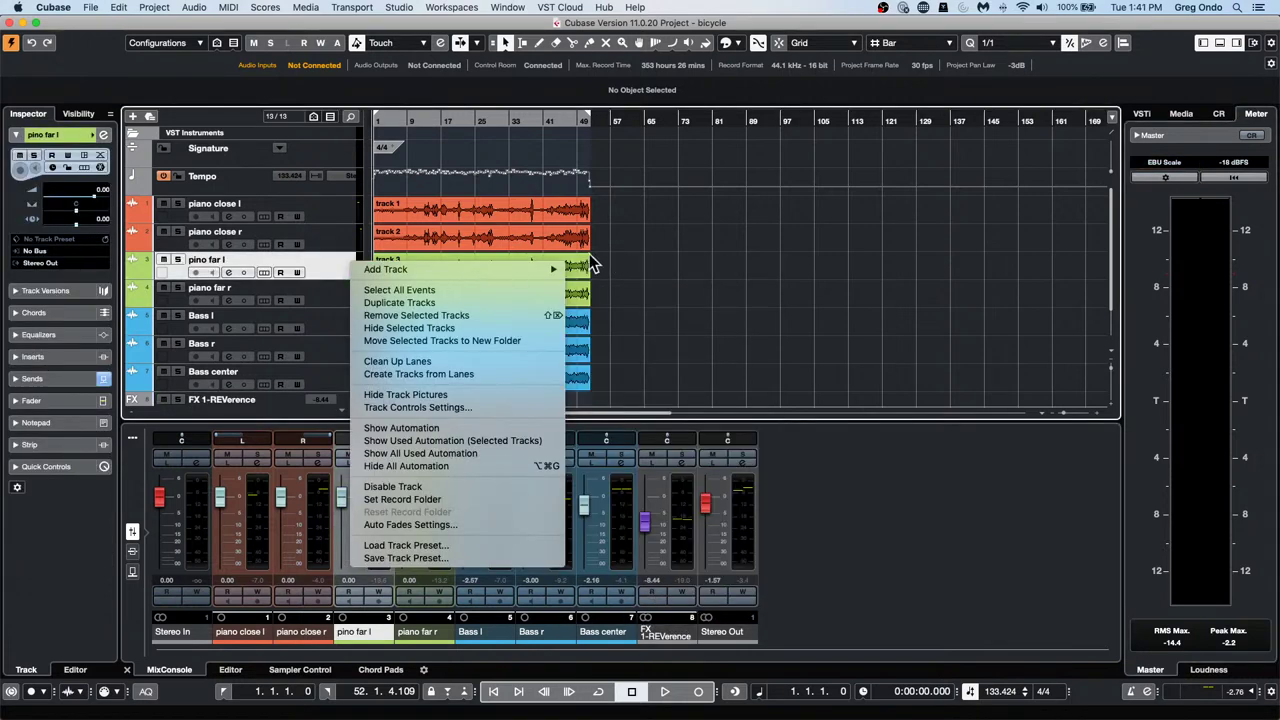
{"action": "mouse_move", "coordinate": [540, 270]}
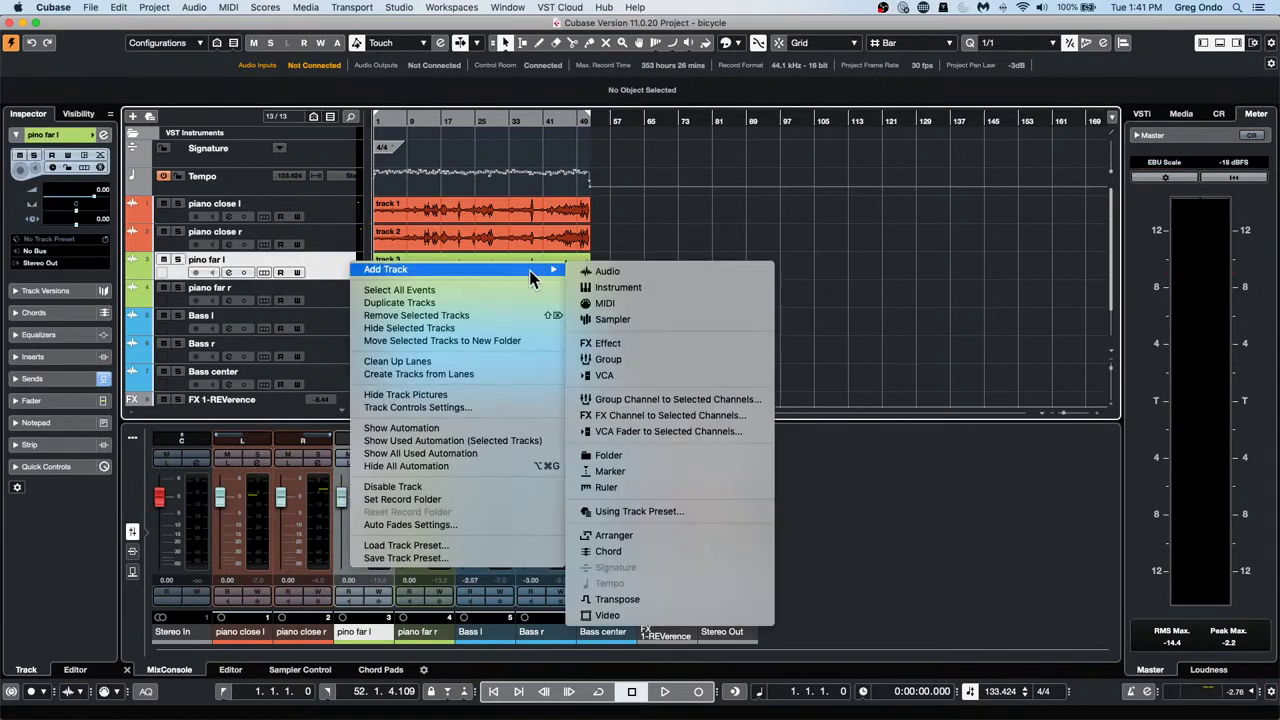
{"action": "left_click", "coordinate": [679, 290]}
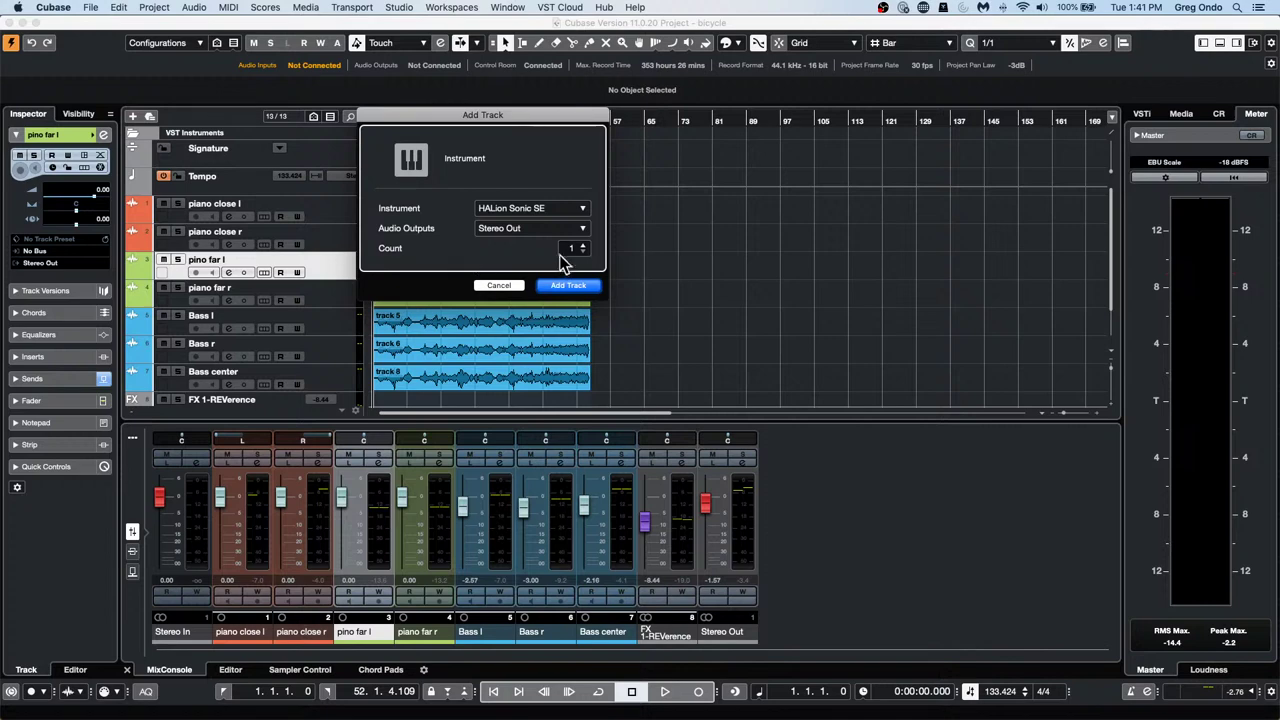
{"action": "left_click", "coordinate": [562, 208]}
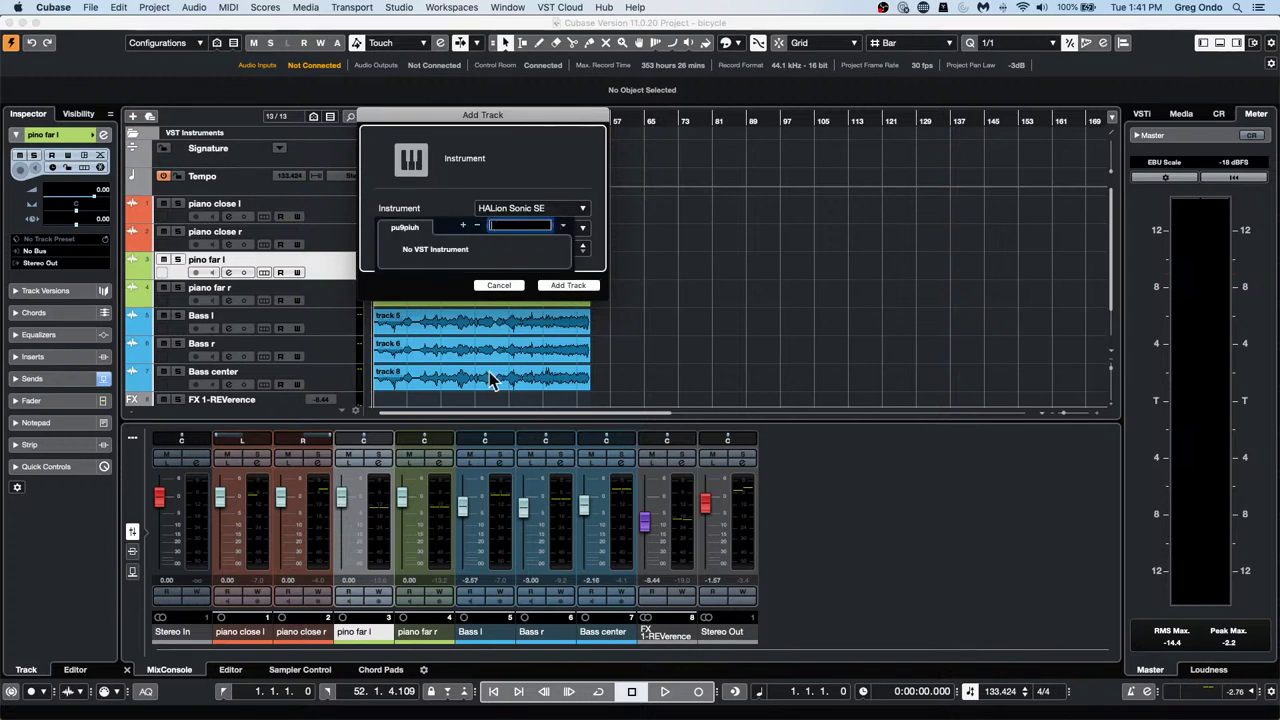
{"action": "left_click", "coordinate": [534, 209]}
{"action": "left_click", "coordinate": [531, 211]}
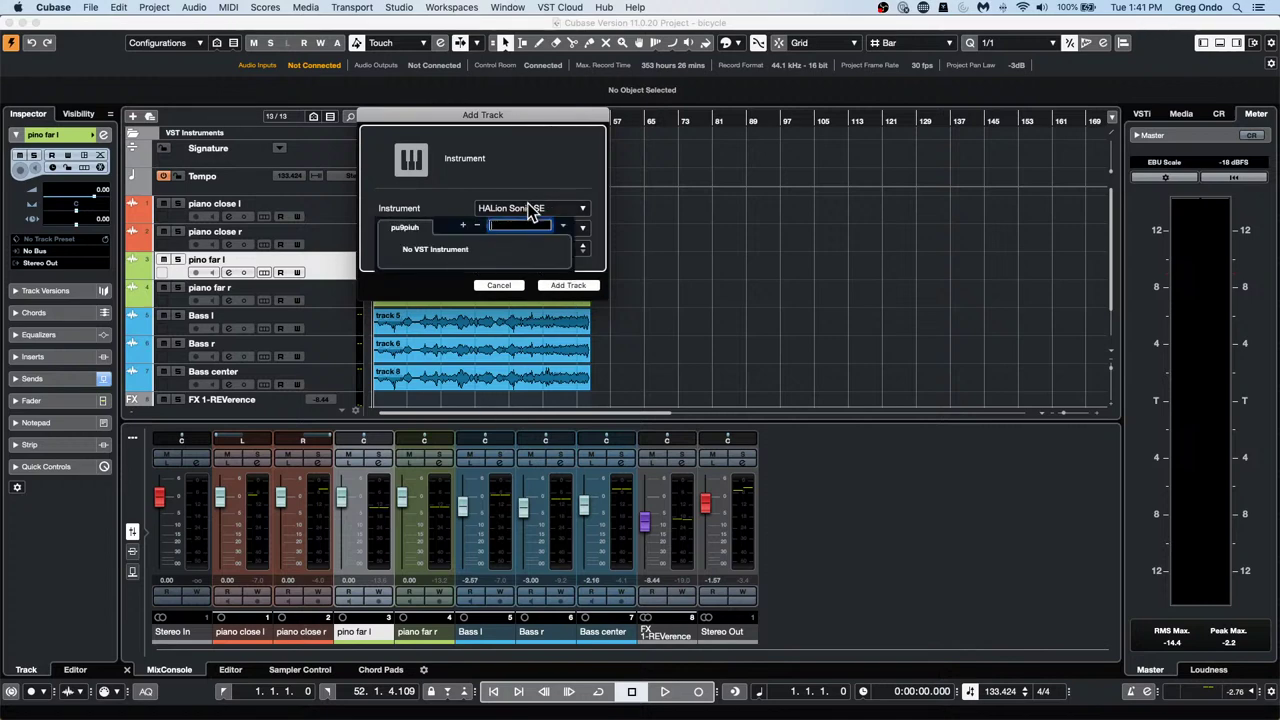
{"action": "left_click", "coordinate": [498, 285]}
{"action": "left_click", "coordinate": [498, 285]}
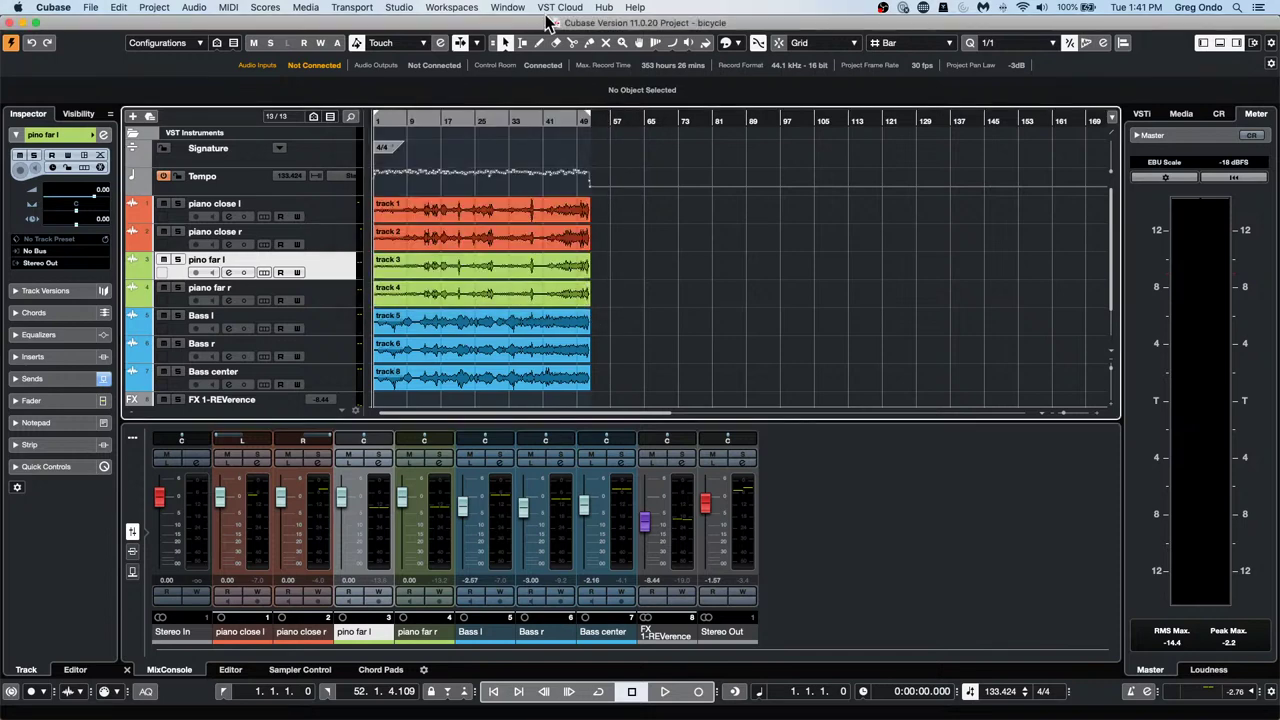
Switch both the VST effects and VST instruments back to the Default collection in the VST Plug-in Manager, and close it
{"action": "left_click", "coordinate": [399, 8]}
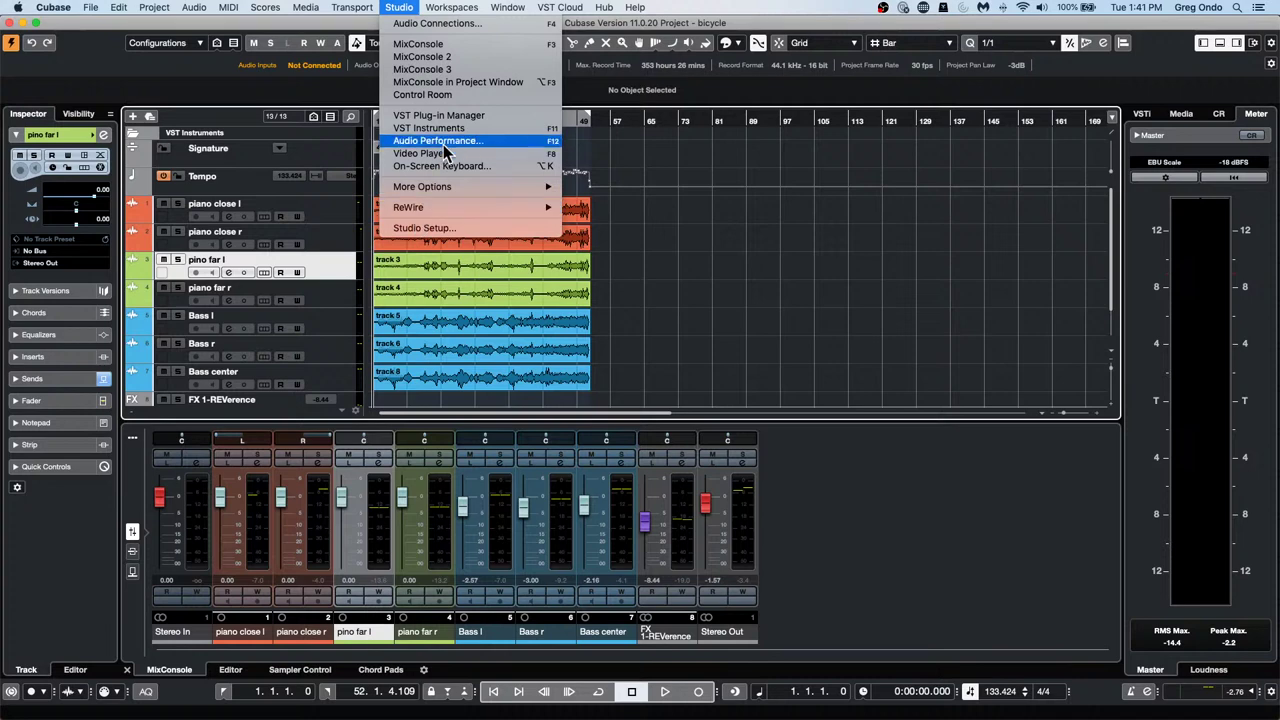
{"action": "left_click", "coordinate": [458, 116]}
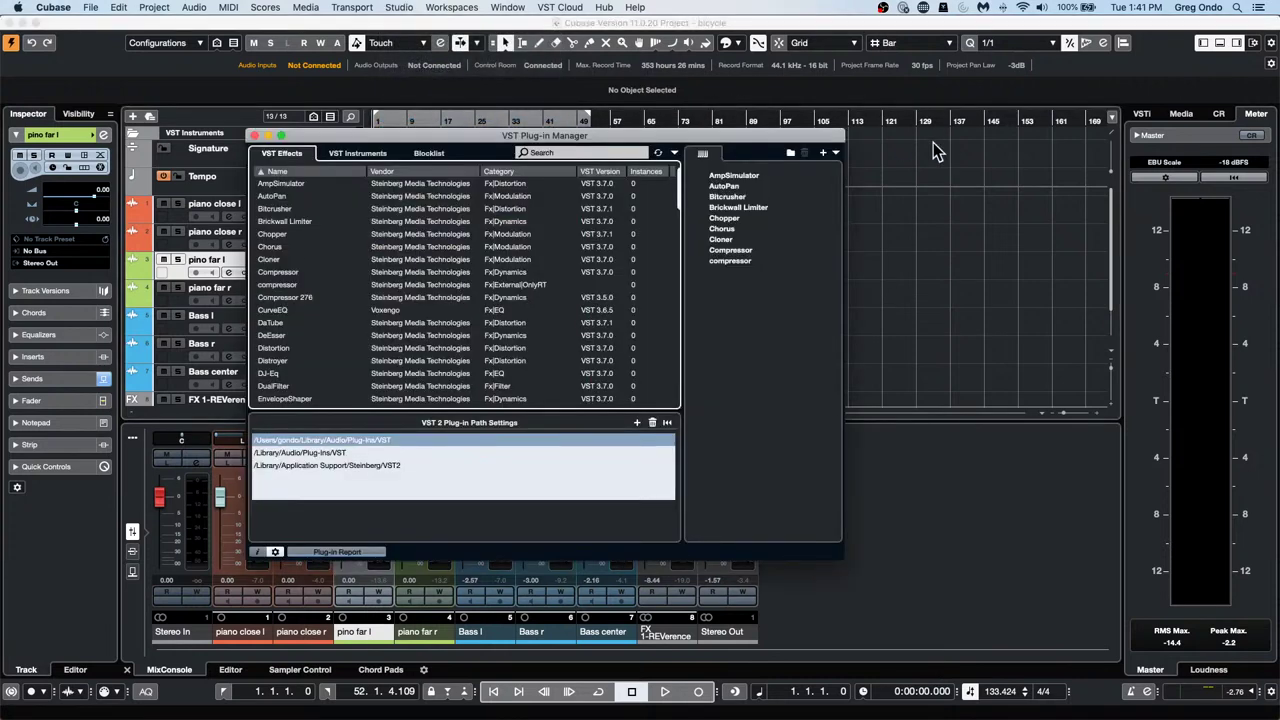
{"action": "left_click", "coordinate": [836, 153]}
{"action": "left_click", "coordinate": [858, 165]}
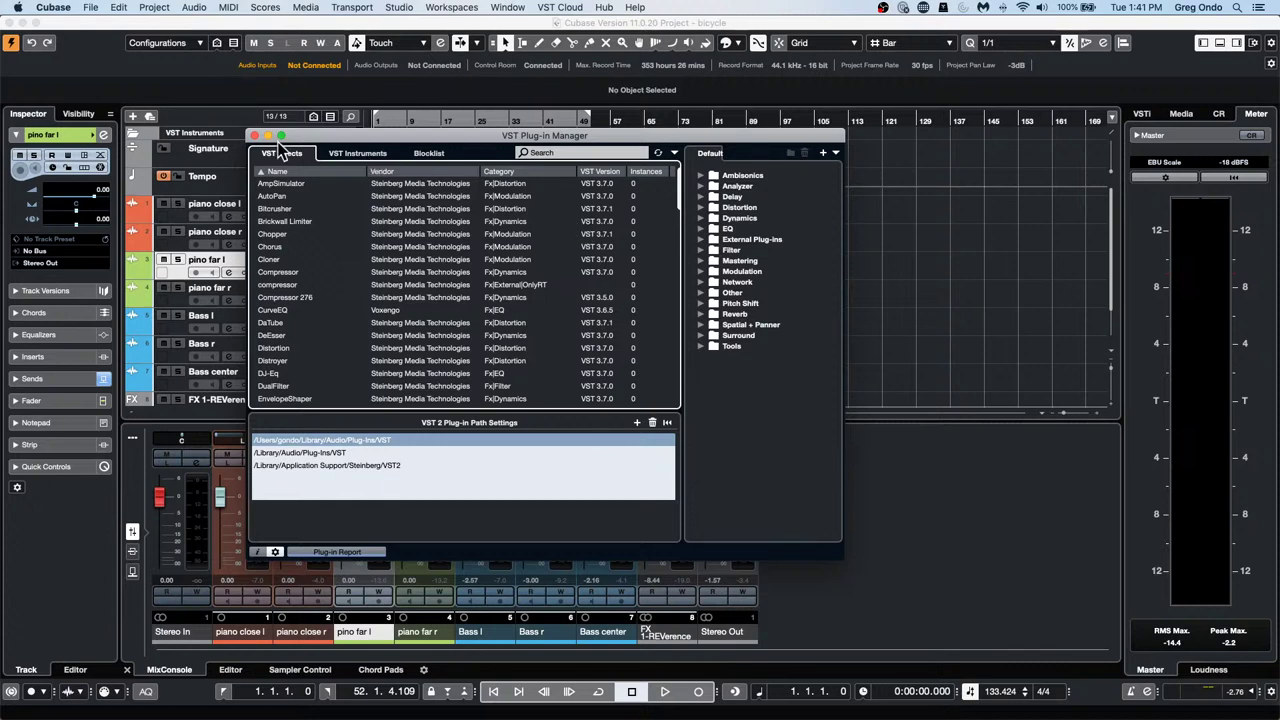
{"action": "left_click", "coordinate": [354, 155]}
{"action": "left_click", "coordinate": [836, 154]}
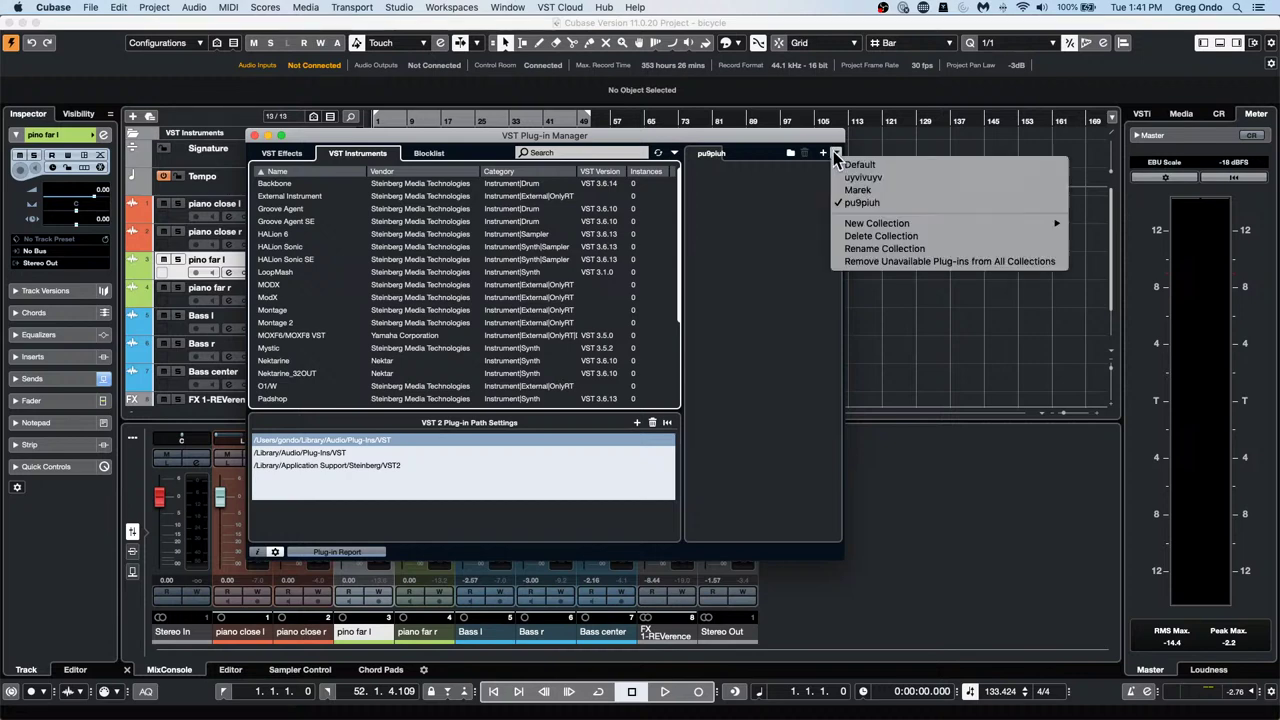
{"action": "left_click", "coordinate": [858, 164]}
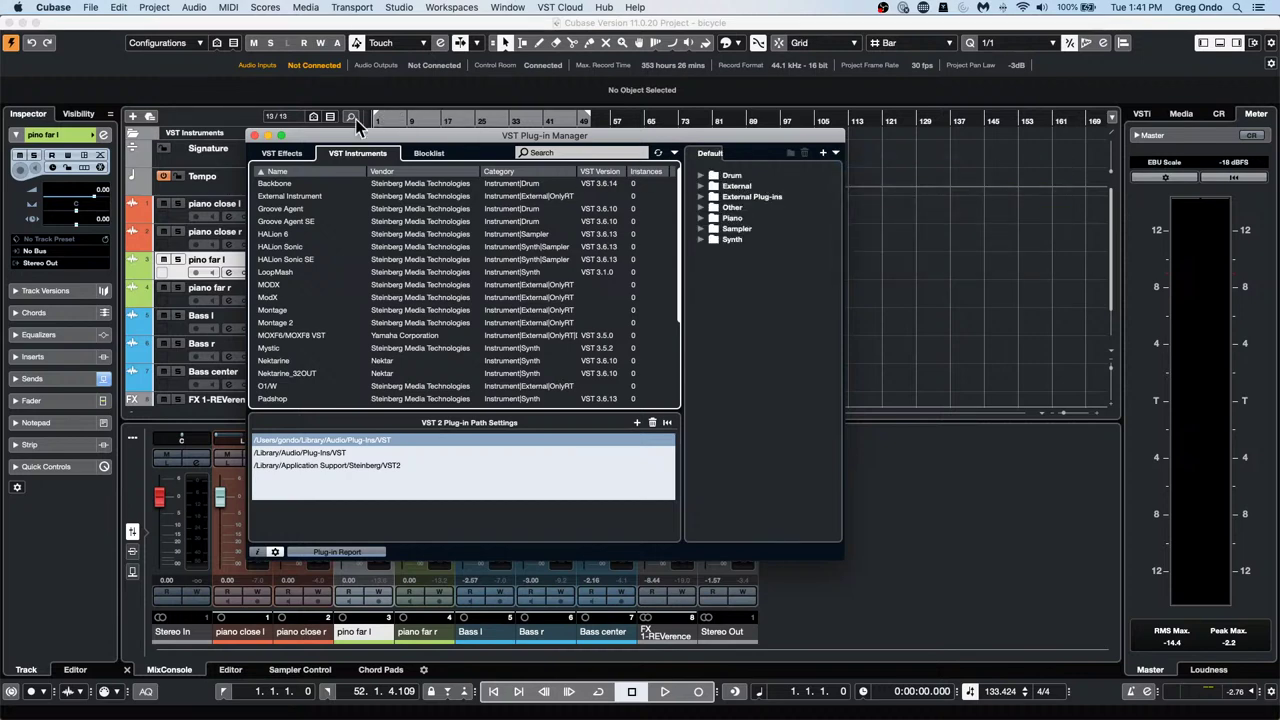
{"action": "left_click", "coordinate": [256, 136]}
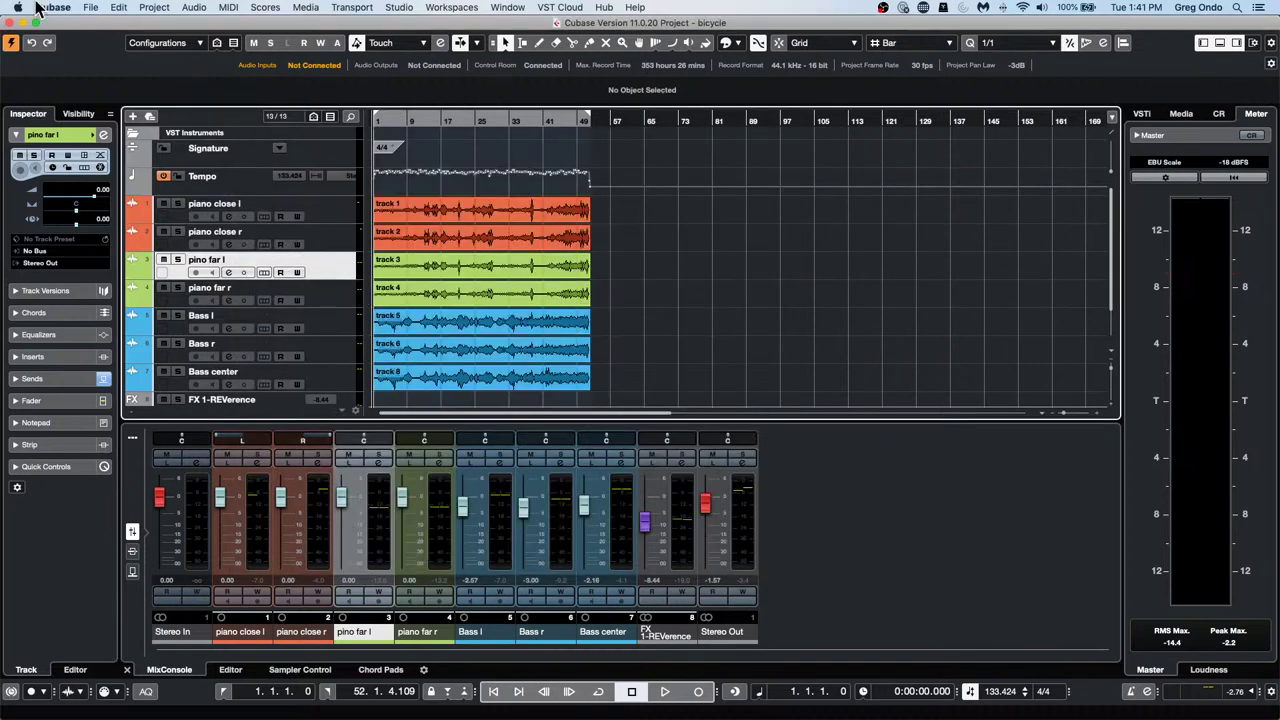
Open the recent project jump off.cpr, select its E.Piano track and activate the project
{"action": "left_click", "coordinate": [88, 8]}
{"action": "mouse_move", "coordinate": [179, 260]}
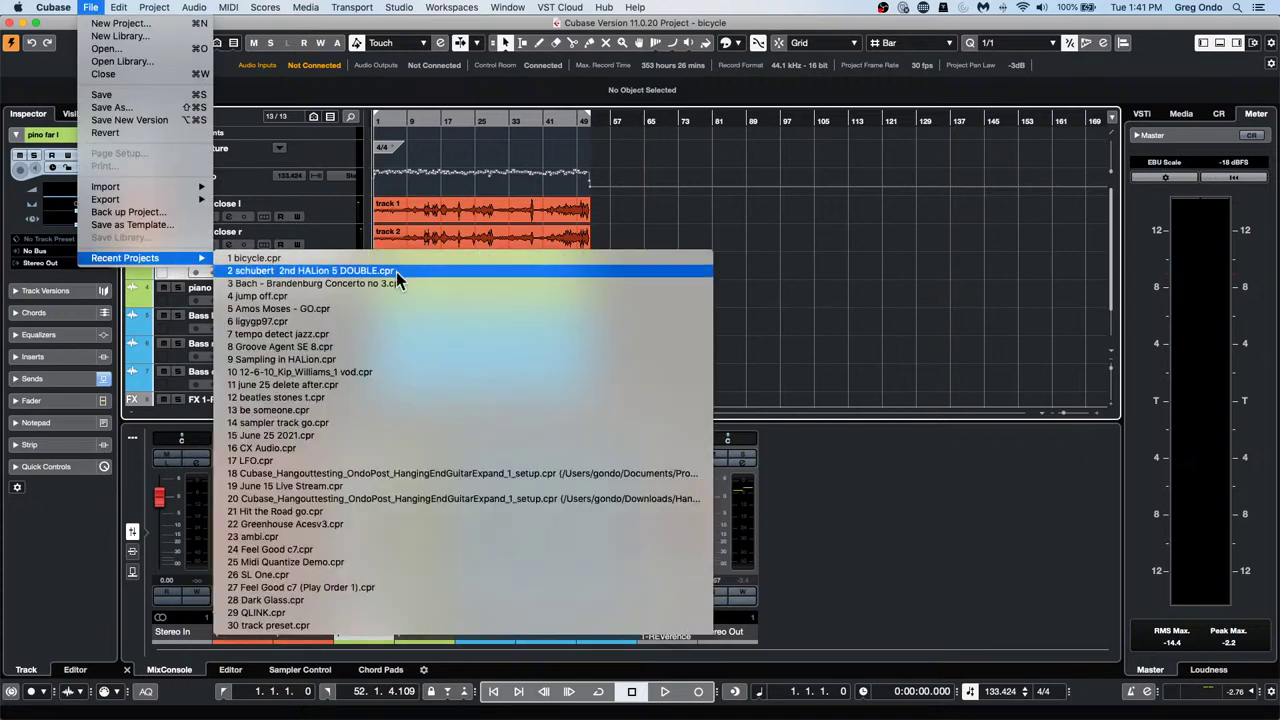
{"action": "left_click", "coordinate": [397, 296]}
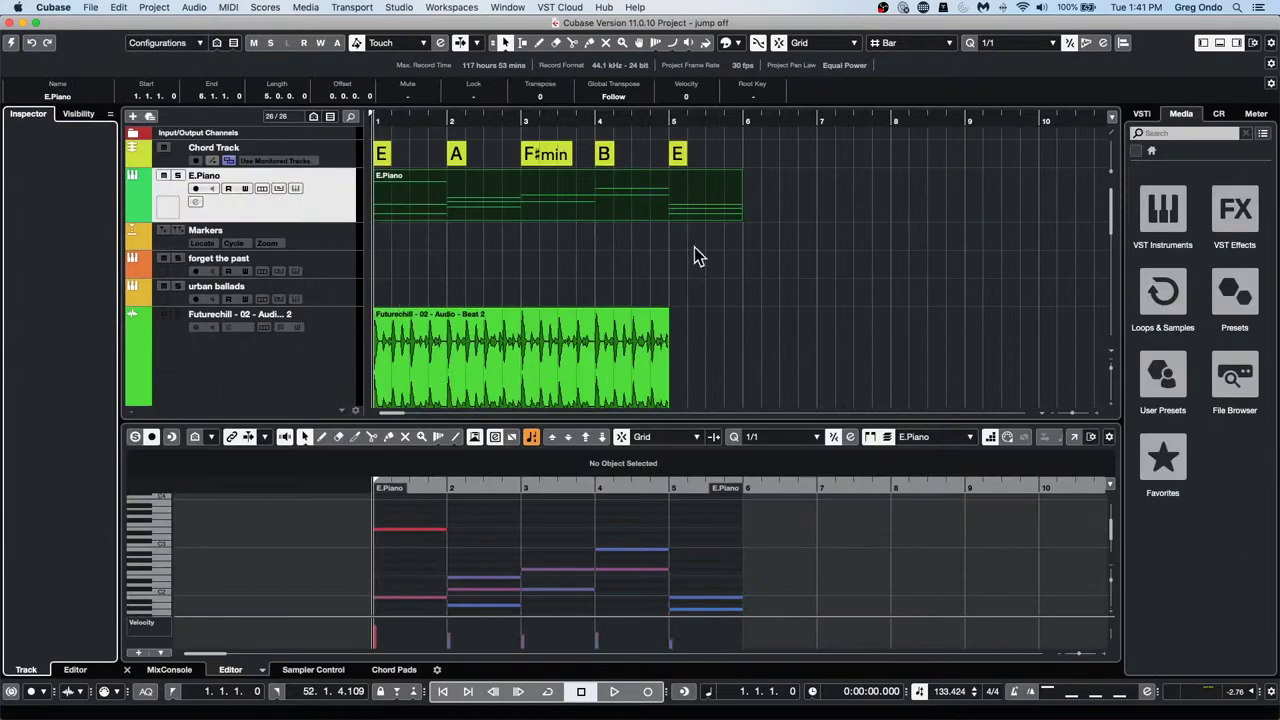
{"action": "left_click", "coordinate": [400, 334]}
{"action": "scroll", "coordinate": [398, 331], "scroll_direction": "down", "scroll_amount": 5}
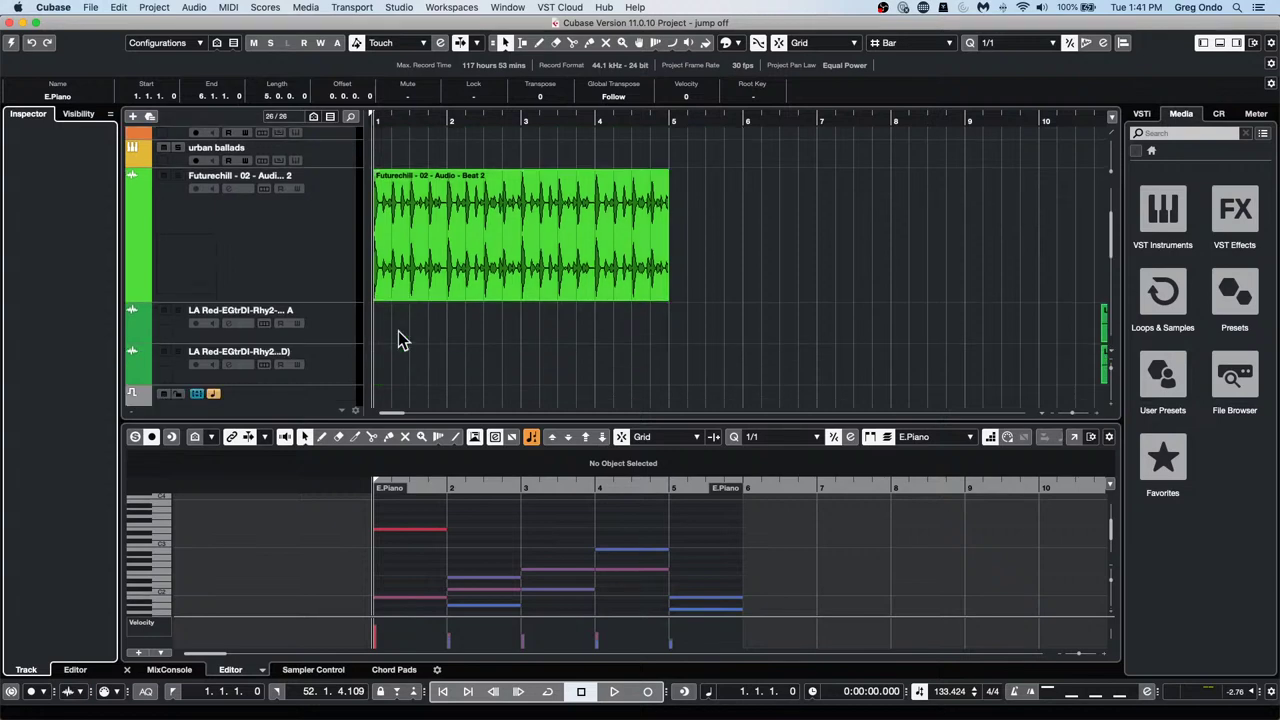
{"action": "scroll", "coordinate": [398, 331], "scroll_direction": "up", "scroll_amount": 5}
{"action": "left_click", "coordinate": [335, 221]}
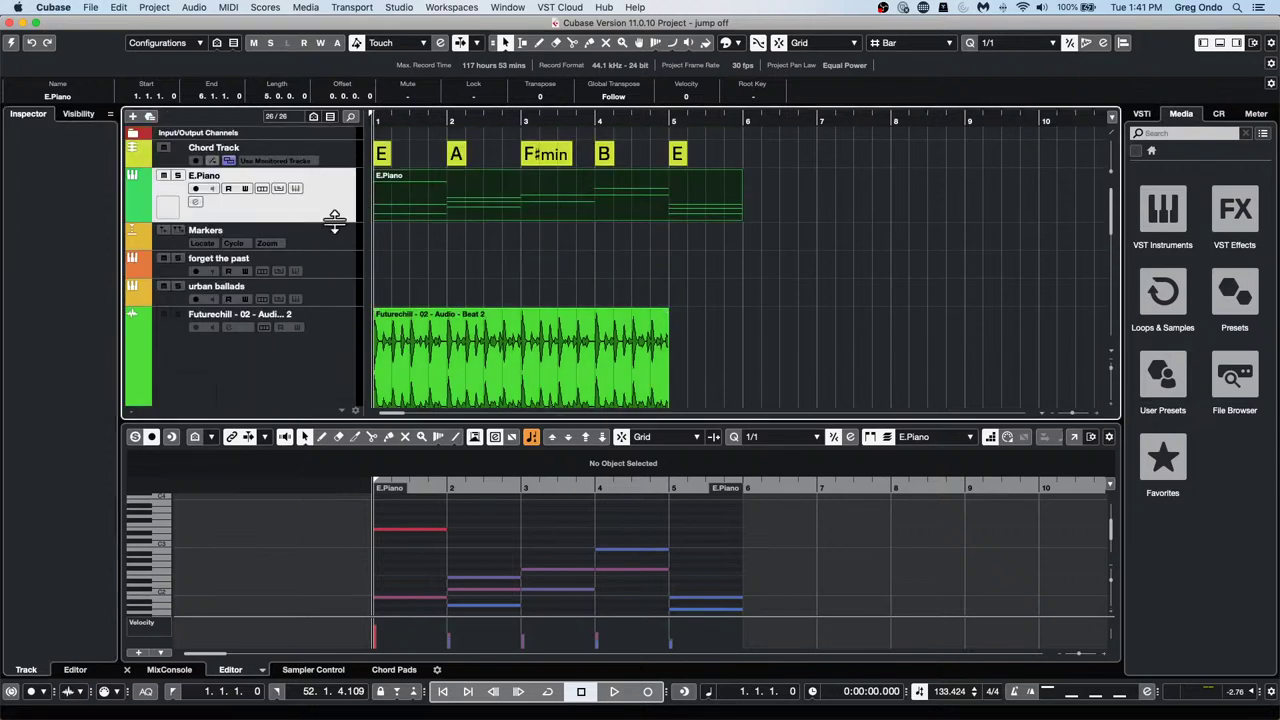
{"action": "left_click", "coordinate": [344, 274]}
{"action": "left_click", "coordinate": [352, 202]}
{"action": "left_click", "coordinate": [13, 43]}
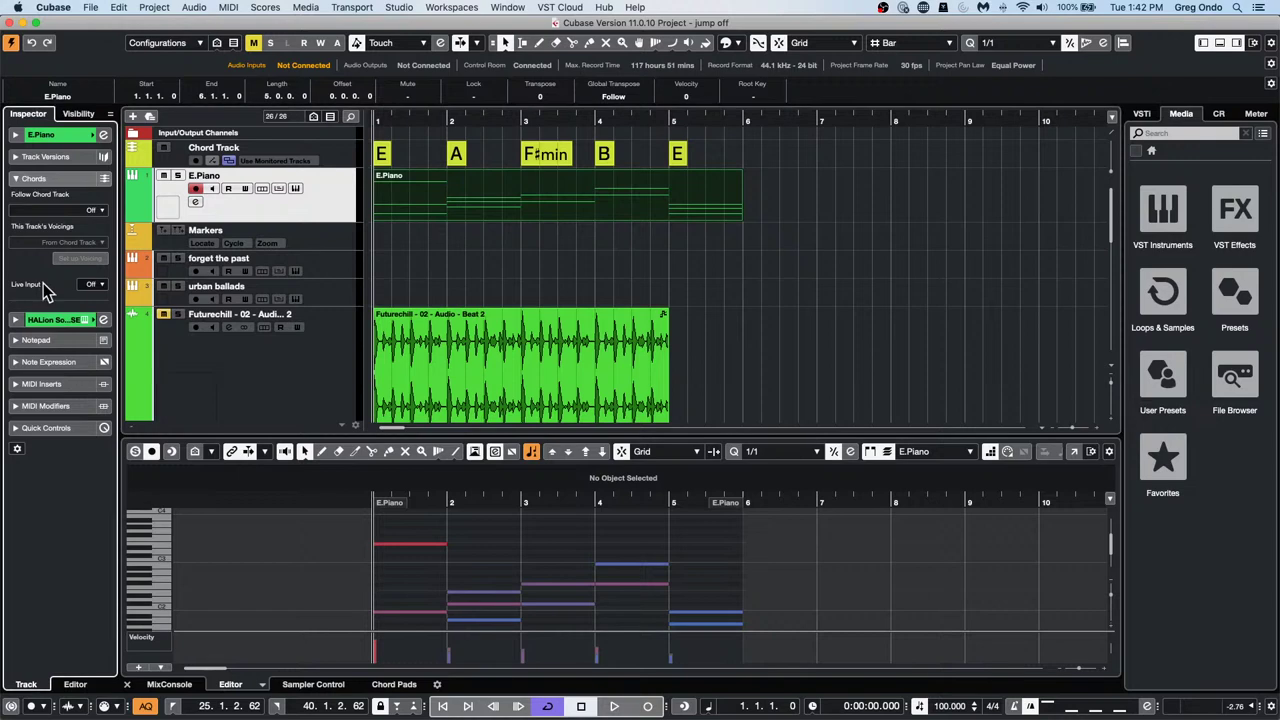
Examine the Follow Chord Track and Live Input options in the E.Piano track's chord settings without changing them
{"action": "double_click", "coordinate": [533, 205]}
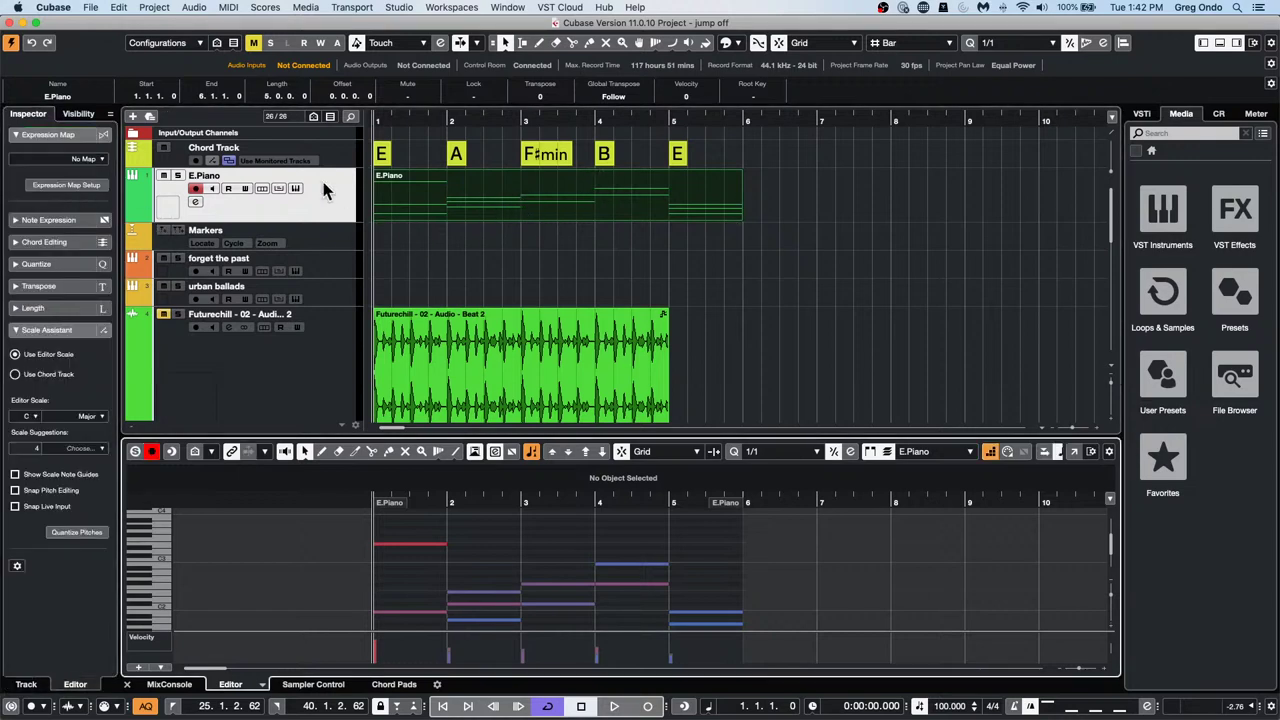
{"action": "left_click", "coordinate": [454, 199]}
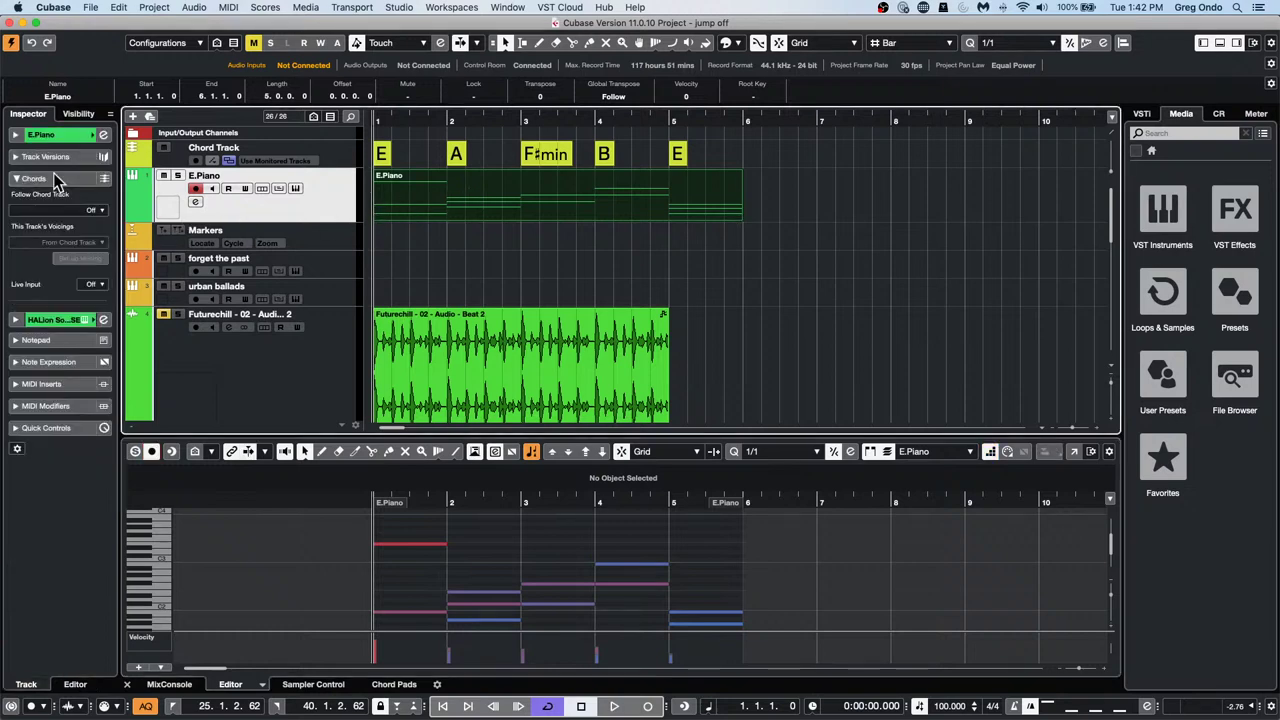
{"action": "left_click", "coordinate": [72, 208]}
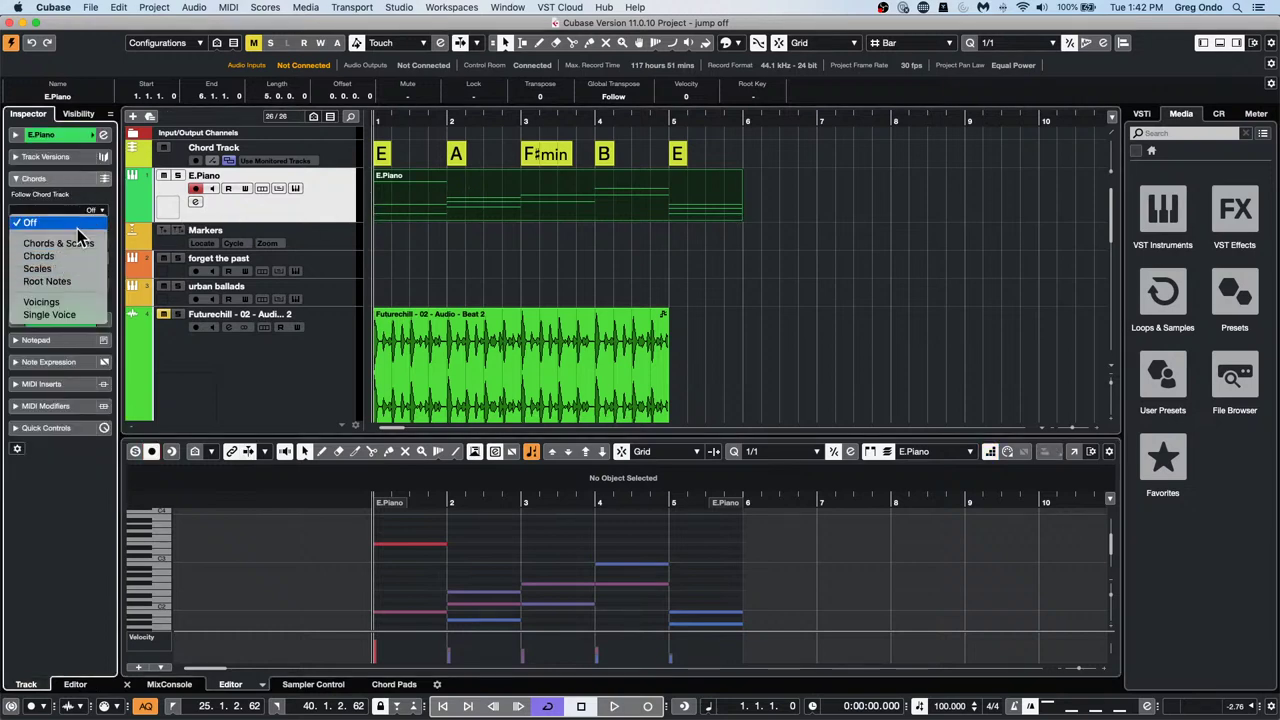
{"action": "left_click", "coordinate": [480, 236]}
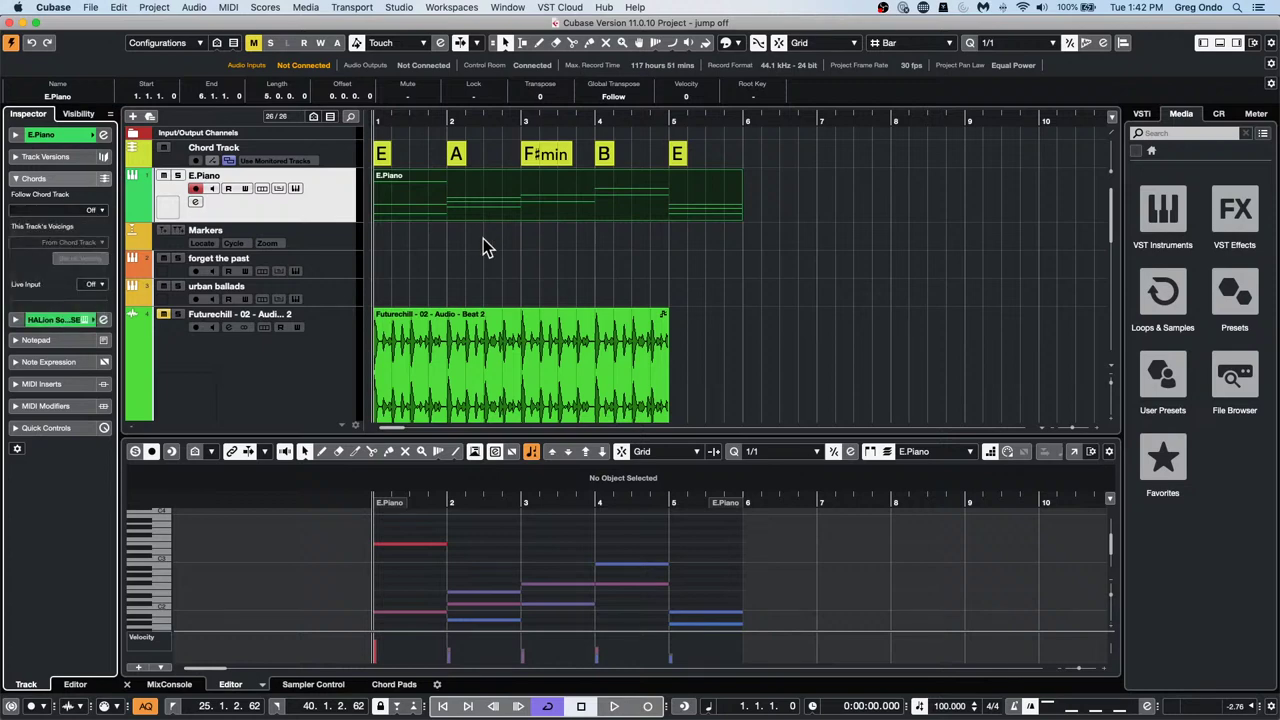
{"action": "left_click", "coordinate": [73, 213]}
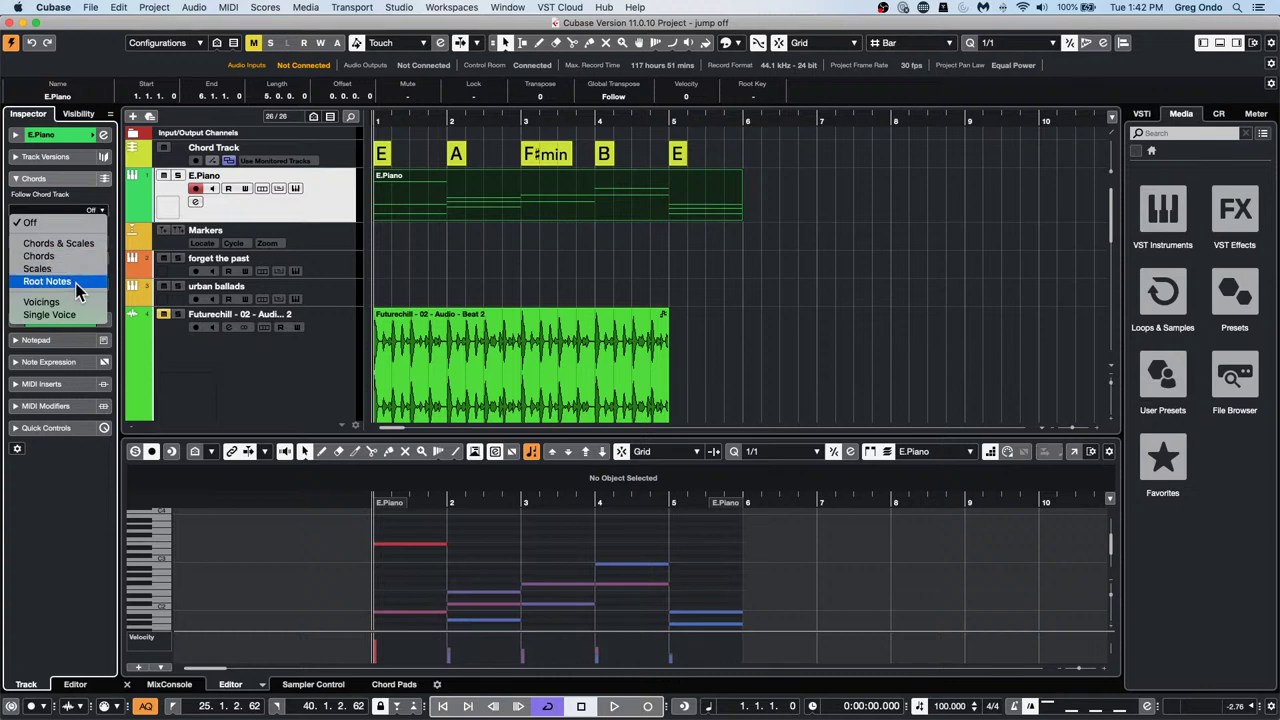
{"action": "left_click", "coordinate": [318, 210]}
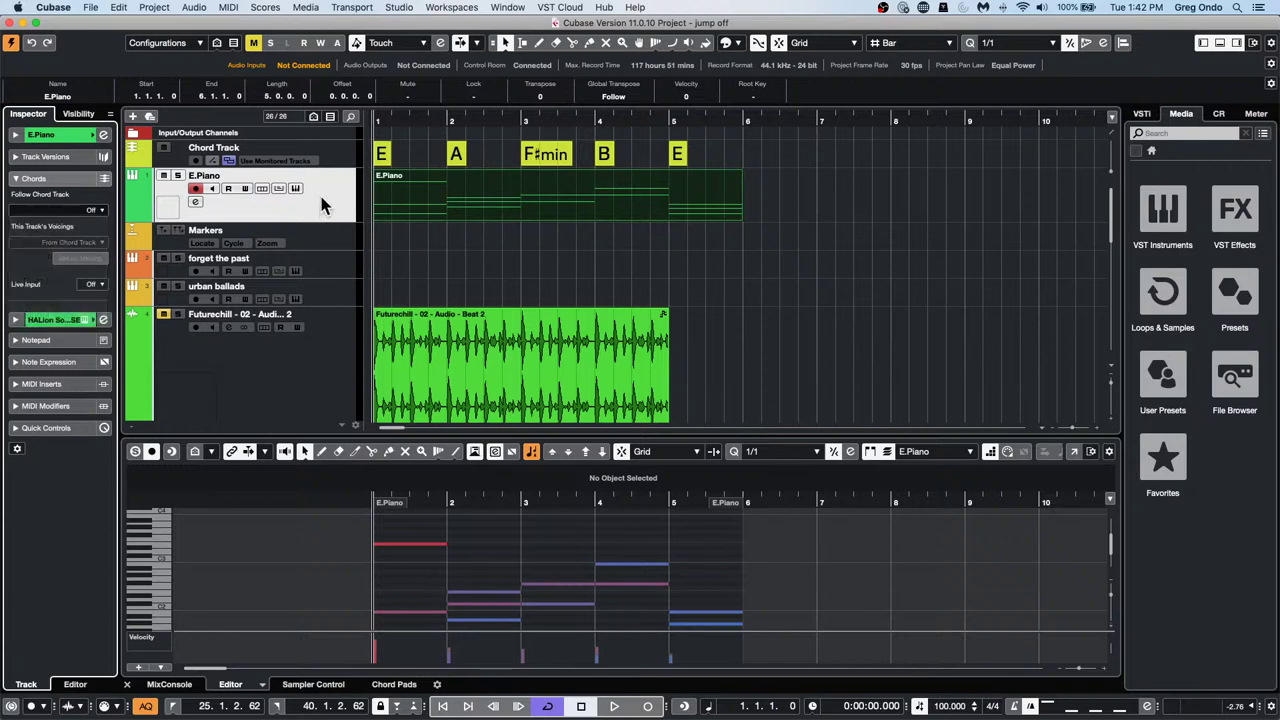
{"action": "left_click", "coordinate": [95, 284]}
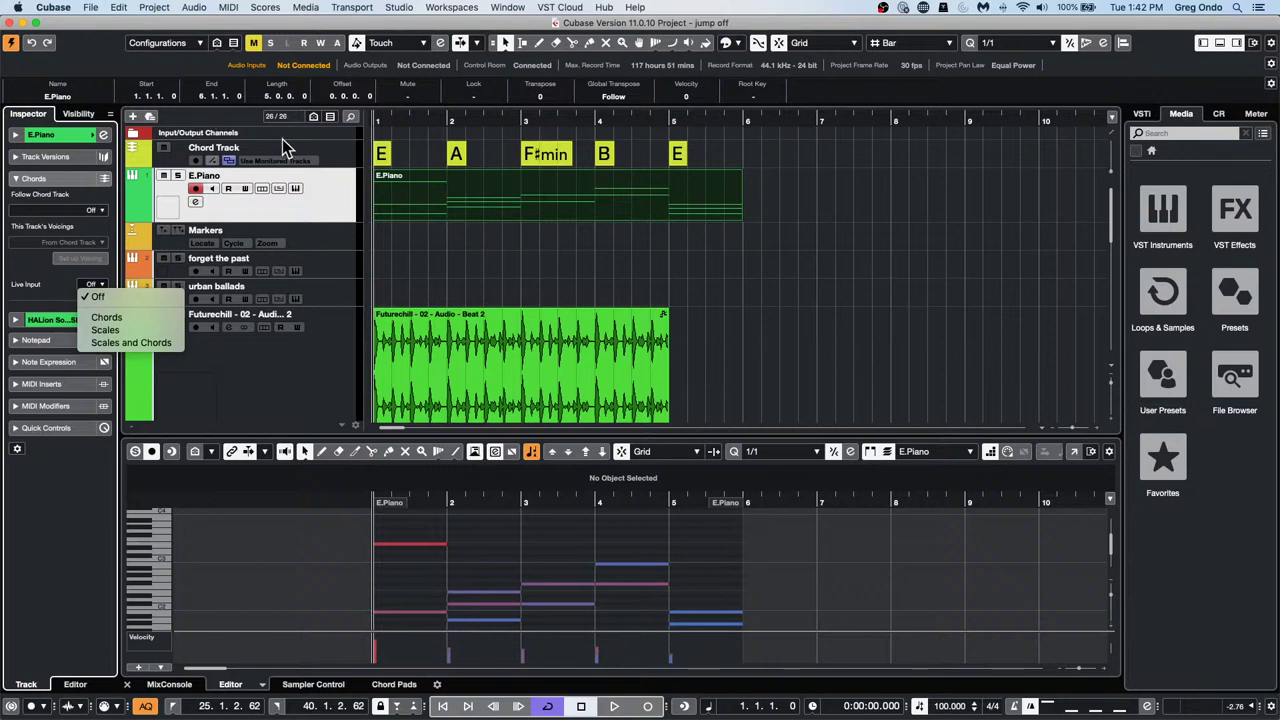
{"action": "left_click", "coordinate": [513, 362]}
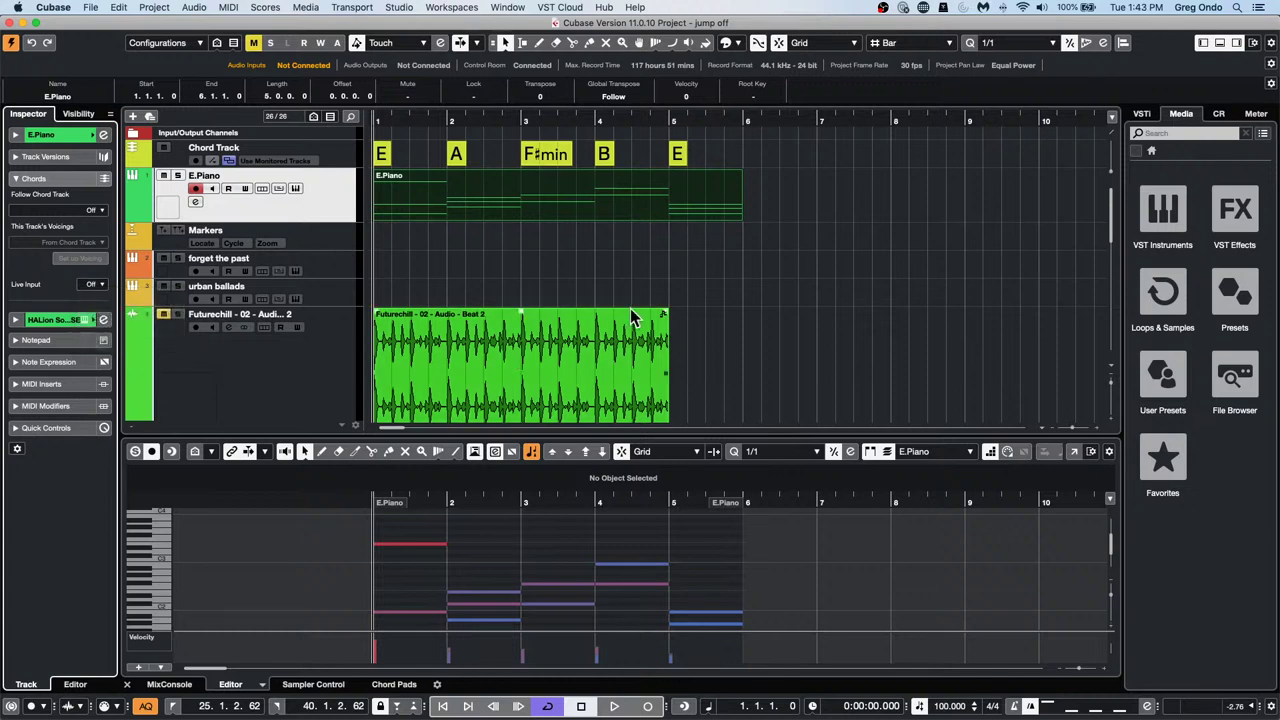
Analyze the tempo of the Futurechill Beat 2 audio event with Tempo Detection, and close the detection panel
{"action": "left_click", "coordinate": [506, 257]}
{"action": "scroll", "coordinate": [506, 257], "scroll_direction": "down", "scroll_amount": 4}
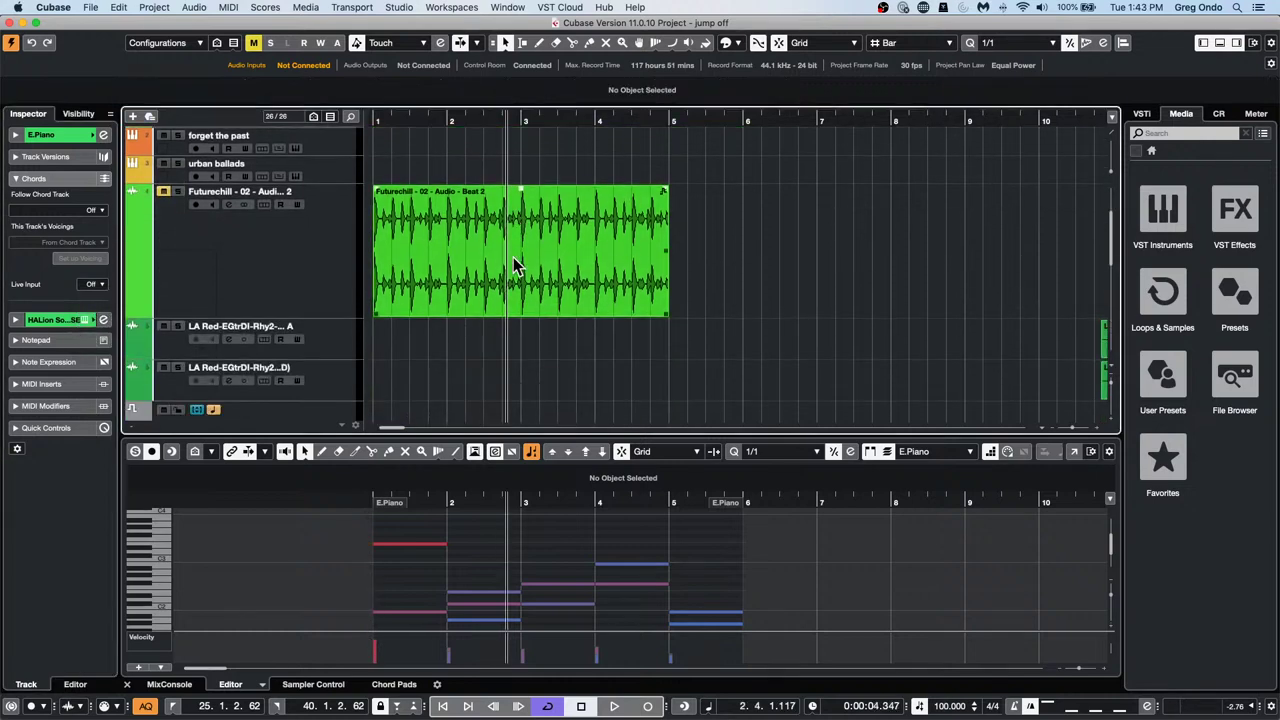
{"action": "left_click", "coordinate": [513, 257]}
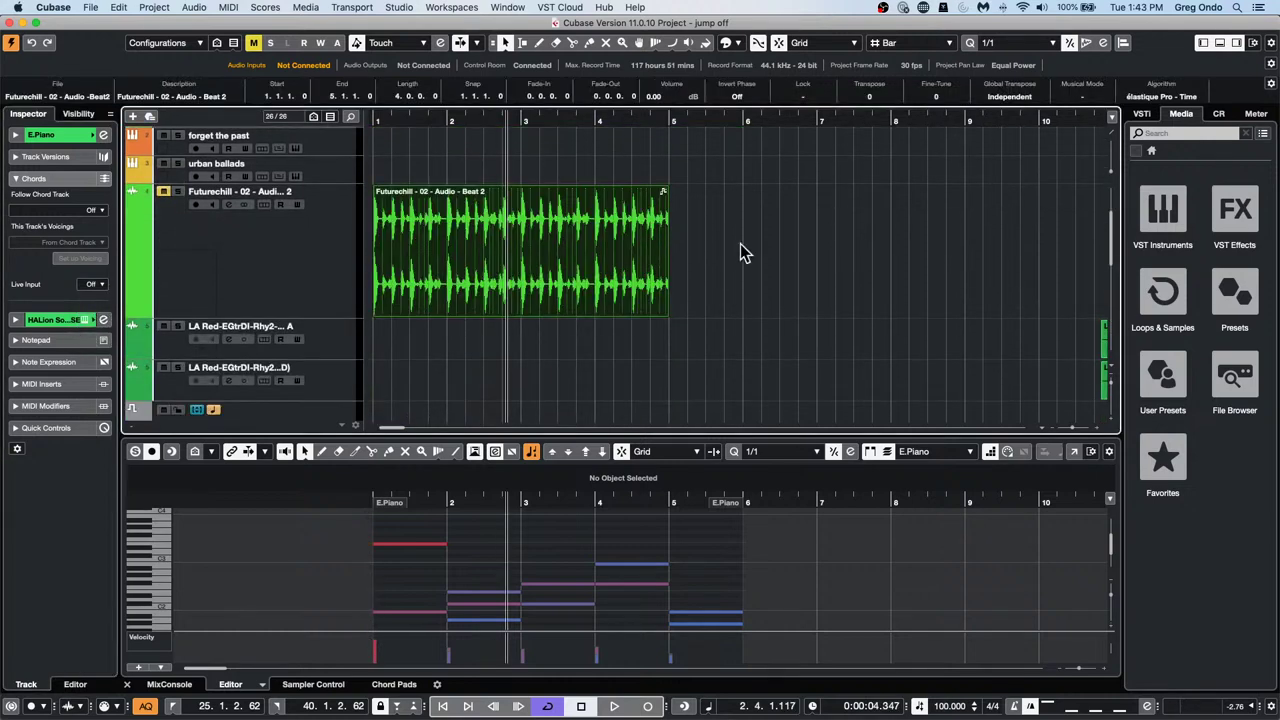
{"action": "left_click", "coordinate": [118, 8]}
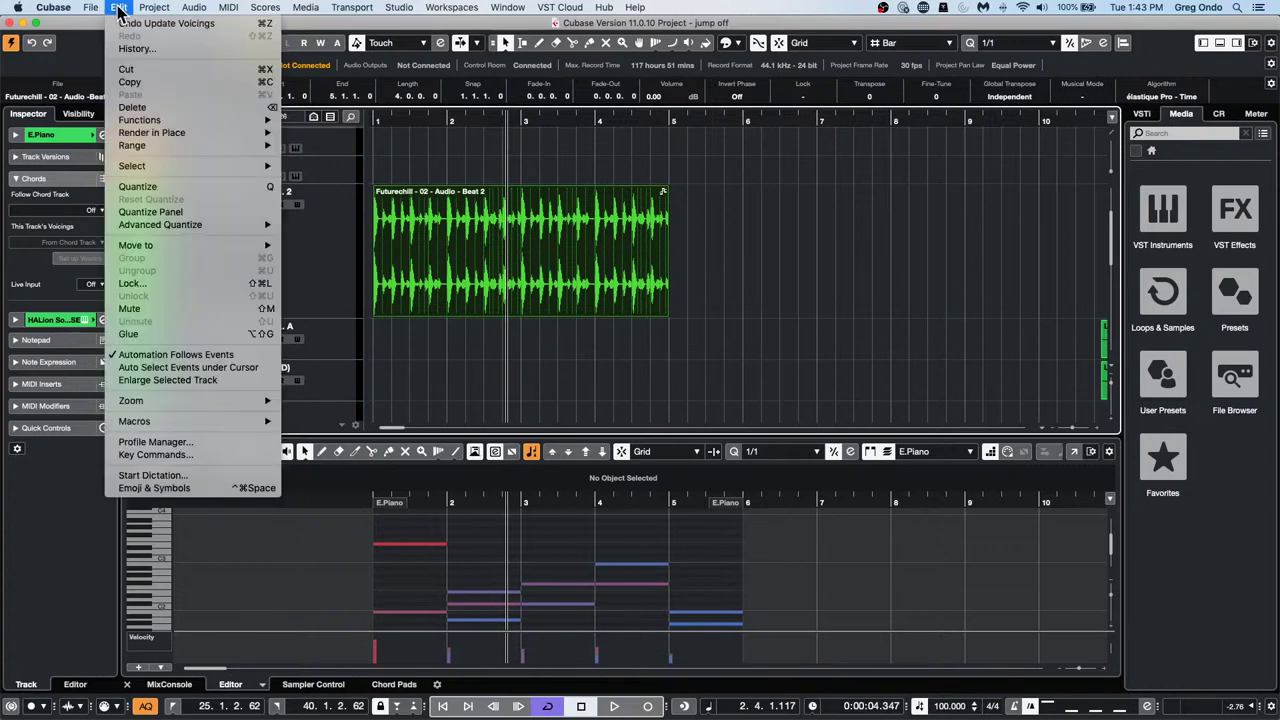
{"action": "mouse_move", "coordinate": [155, 8]}
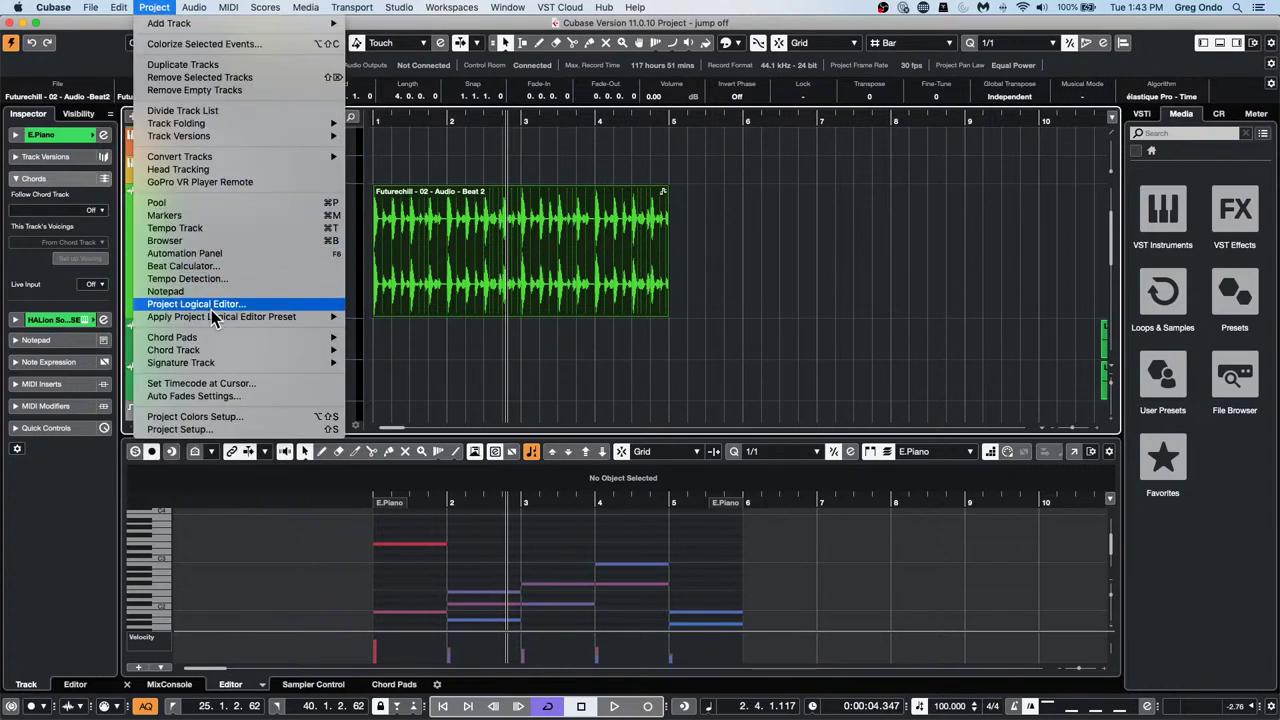
{"action": "left_click", "coordinate": [207, 279]}
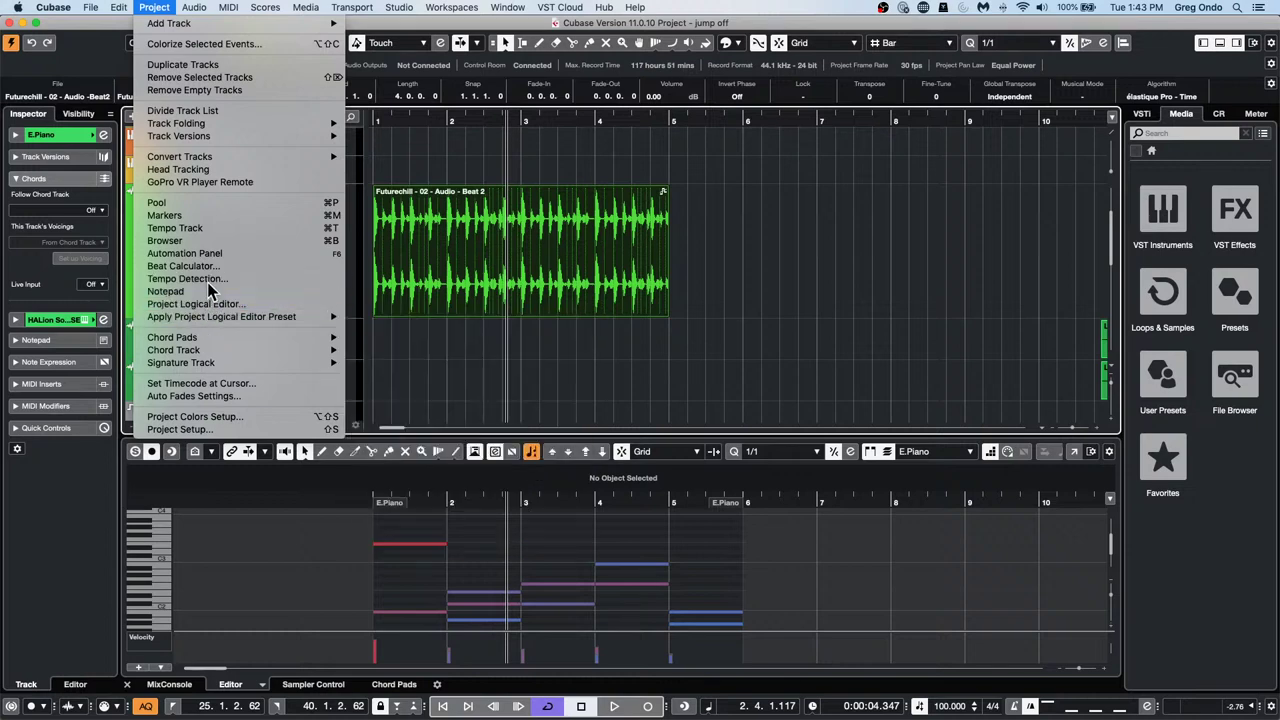
{"action": "left_click", "coordinate": [915, 378]}
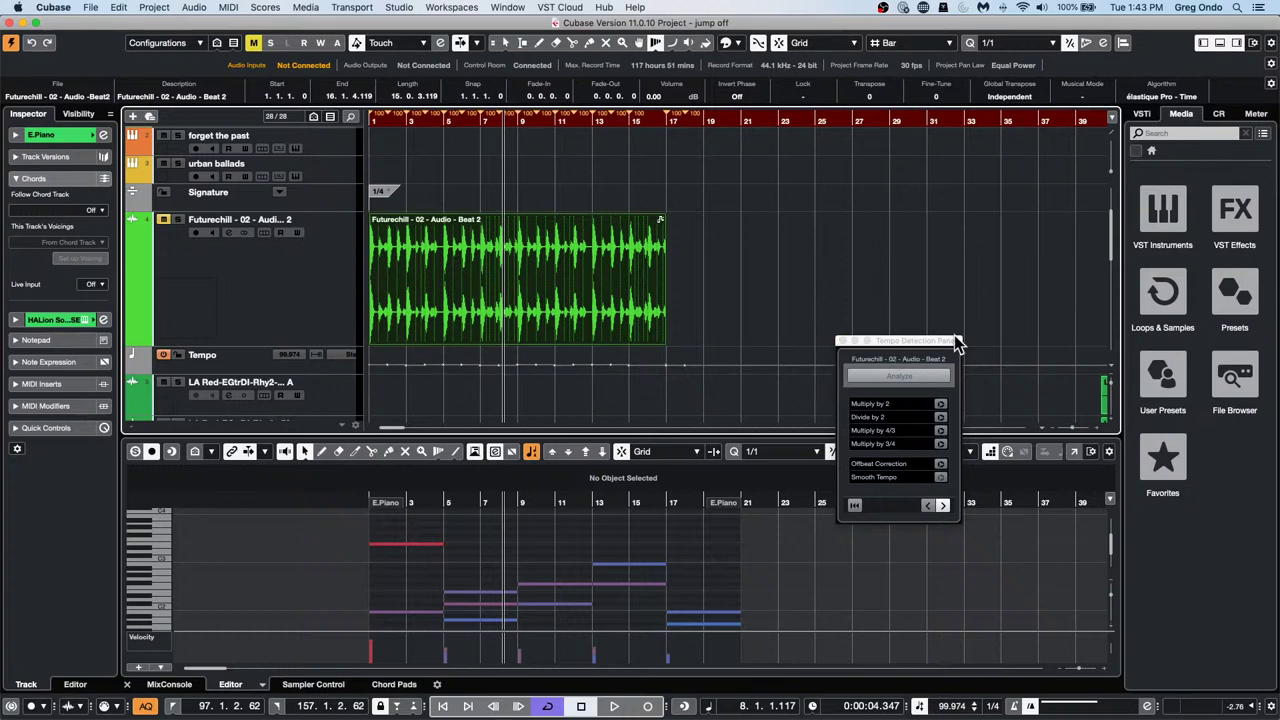
{"action": "left_click", "coordinate": [842, 340]}
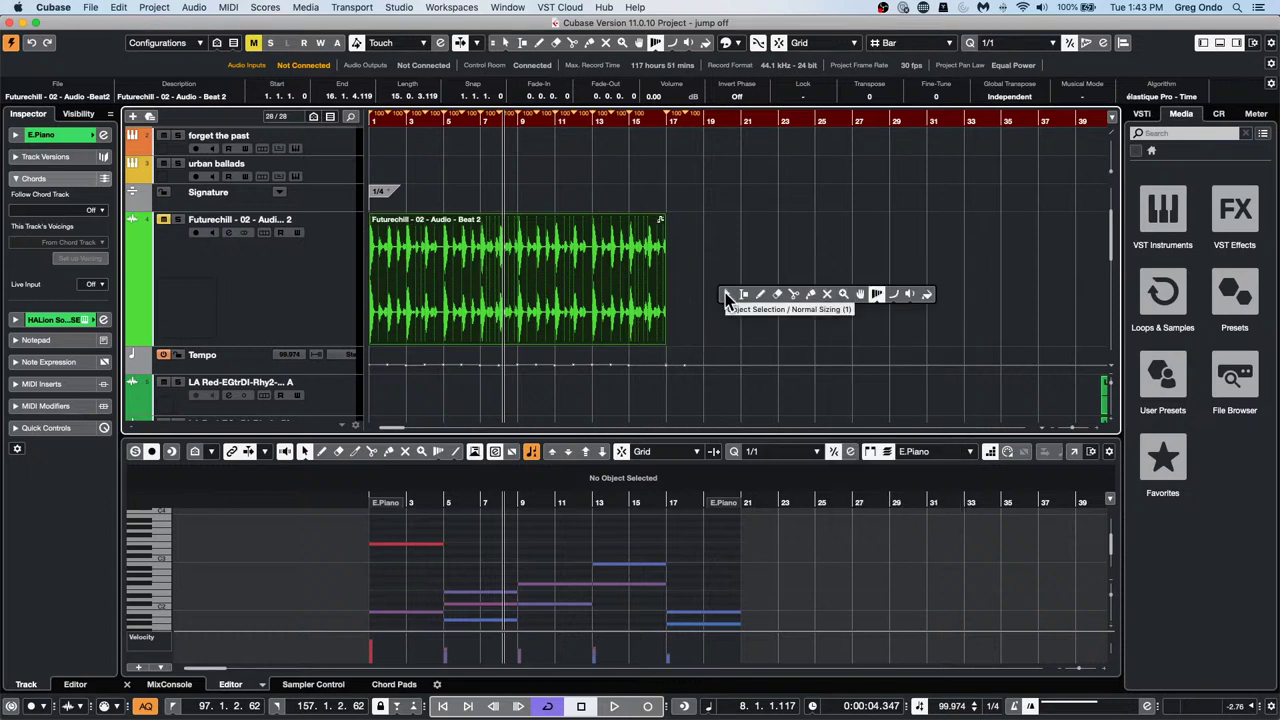
Switch to the Object Selection tool, and reactivate the Time Warp tool to show the tempo events over the Futurechill audio
{"action": "left_click", "coordinate": [727, 297]}
{"action": "left_click", "coordinate": [465, 222]}
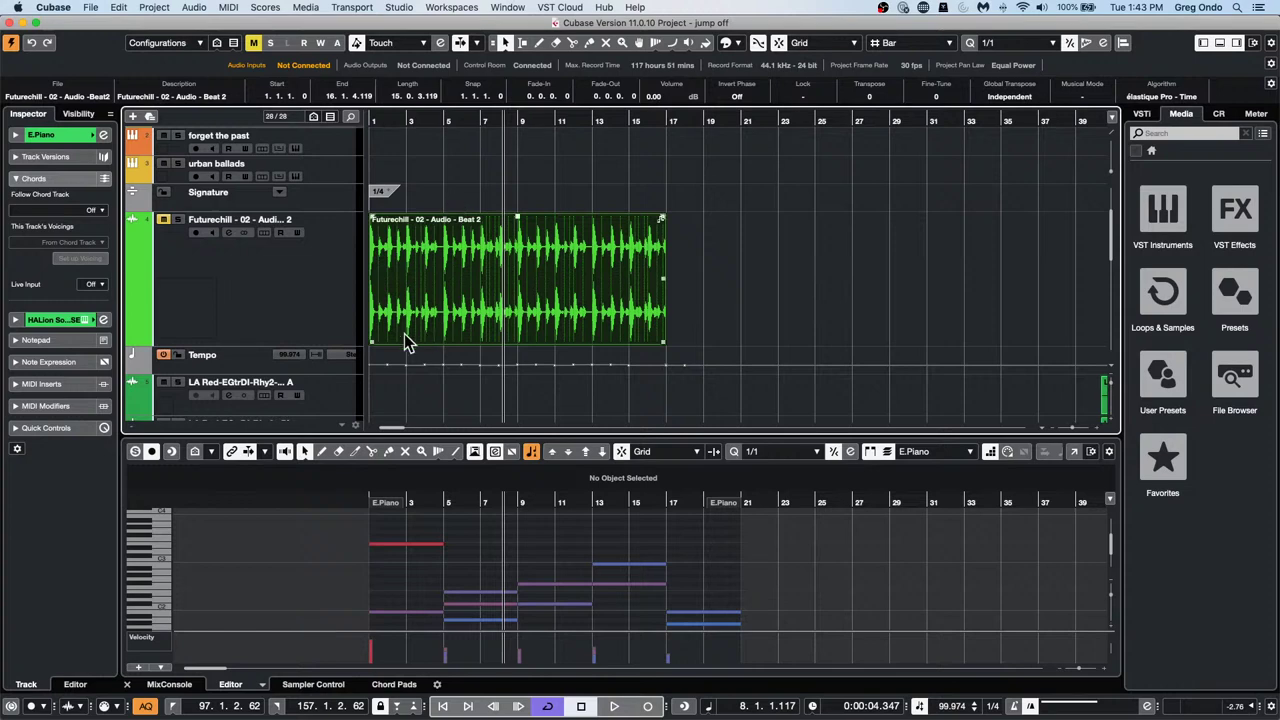
{"action": "right_click", "coordinate": [441, 153]}
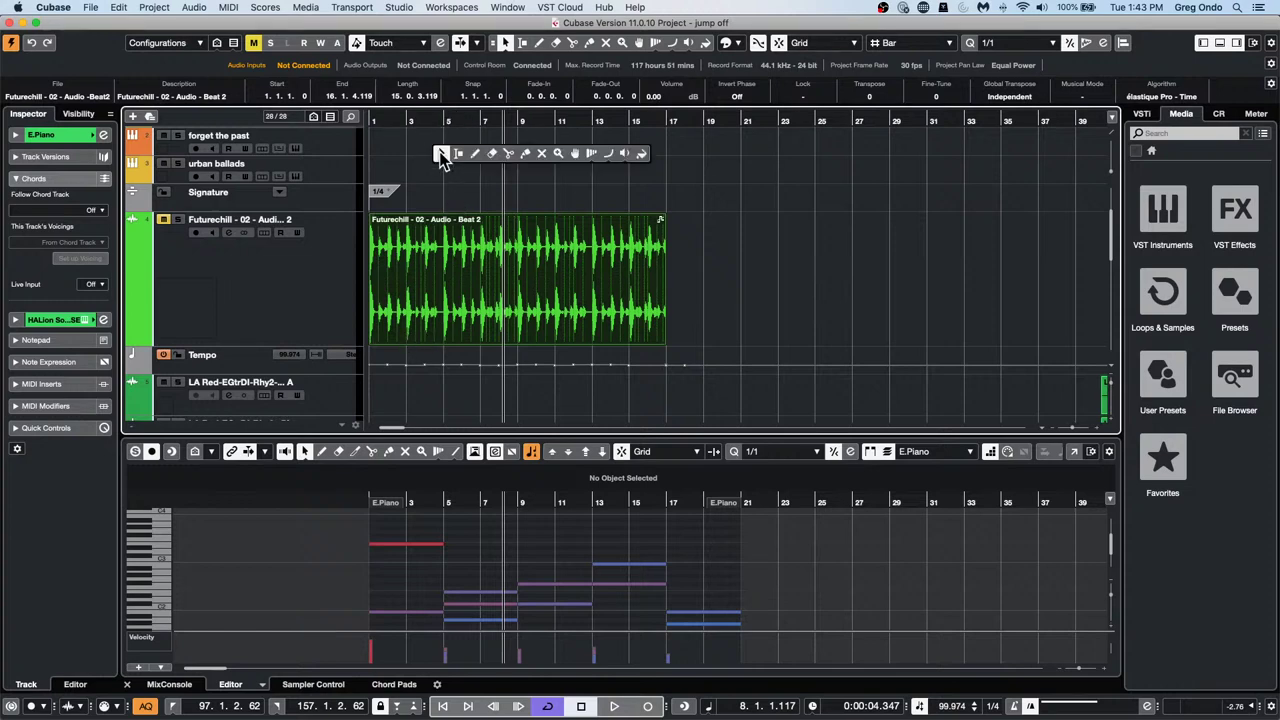
{"action": "left_click", "coordinate": [593, 154]}
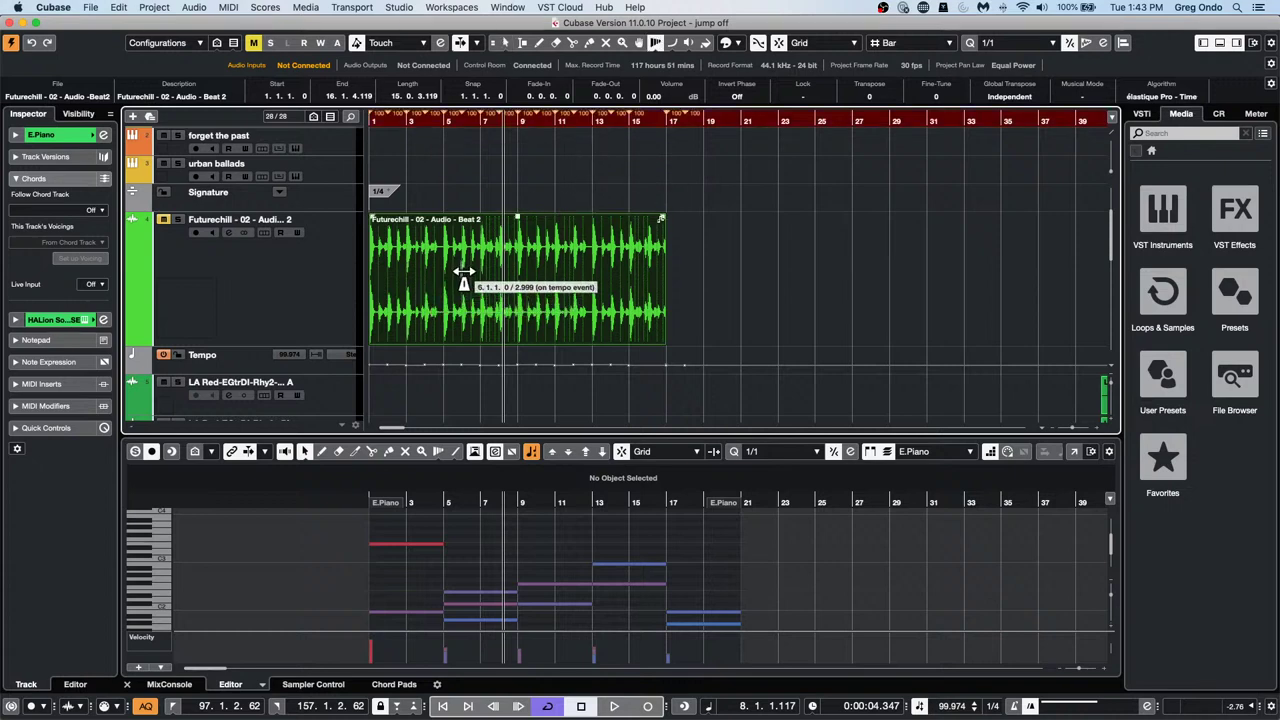
Move the LA Red-EGtrDI-Rhy2 A guitar track up to directly above the urban ballads track
{"action": "scroll", "coordinate": [464, 275], "scroll_direction": "up", "scroll_amount": 3}
{"action": "scroll", "coordinate": [464, 275], "scroll_direction": "down", "scroll_amount": 10}
{"action": "scroll", "coordinate": [464, 275], "scroll_direction": "up", "scroll_amount": 8}
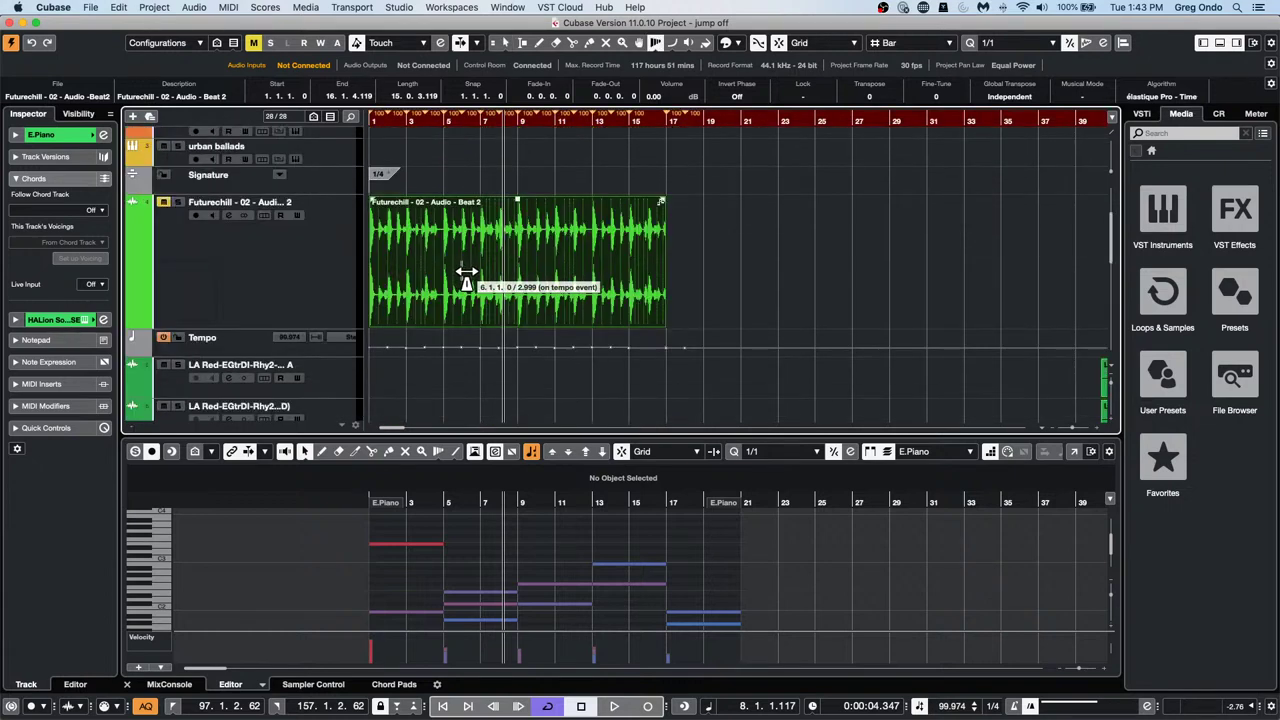
{"action": "left_click_drag", "start_coordinate": [508, 118], "coordinate": [519, 68]}
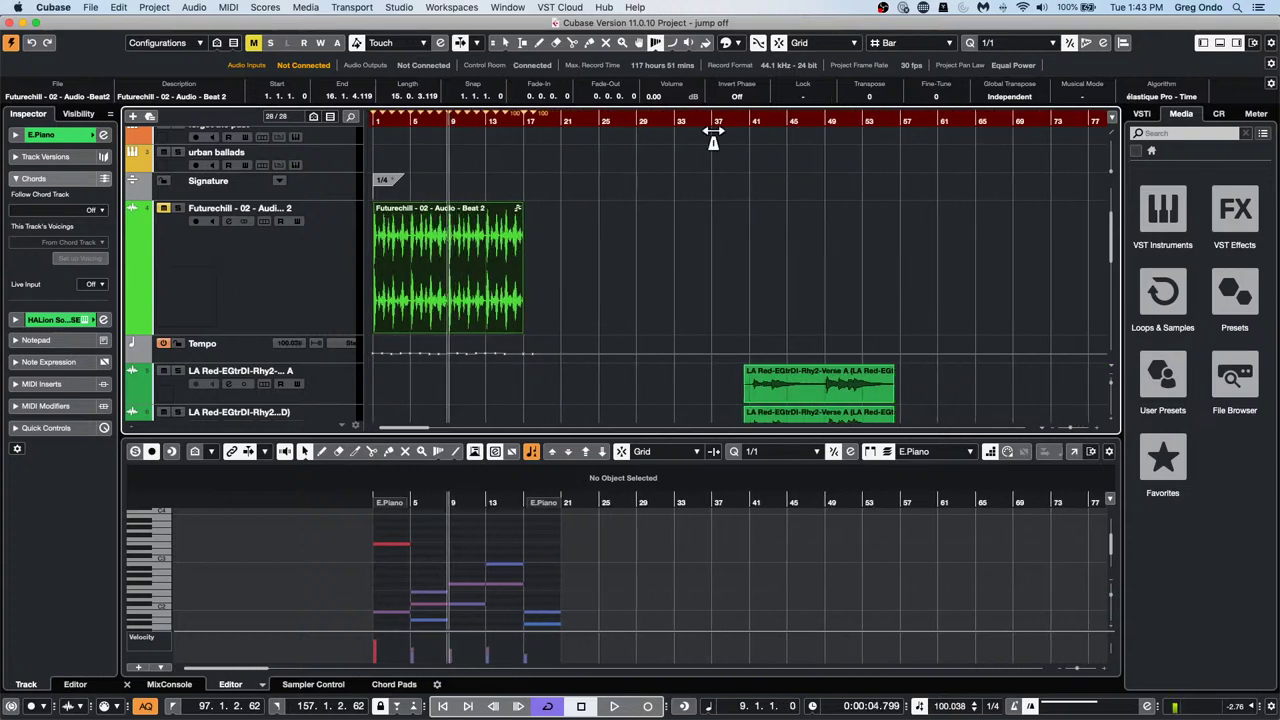
{"action": "left_click", "coordinate": [820, 122]}
{"action": "left_click_drag", "start_coordinate": [820, 145], "coordinate": [834, 191]}
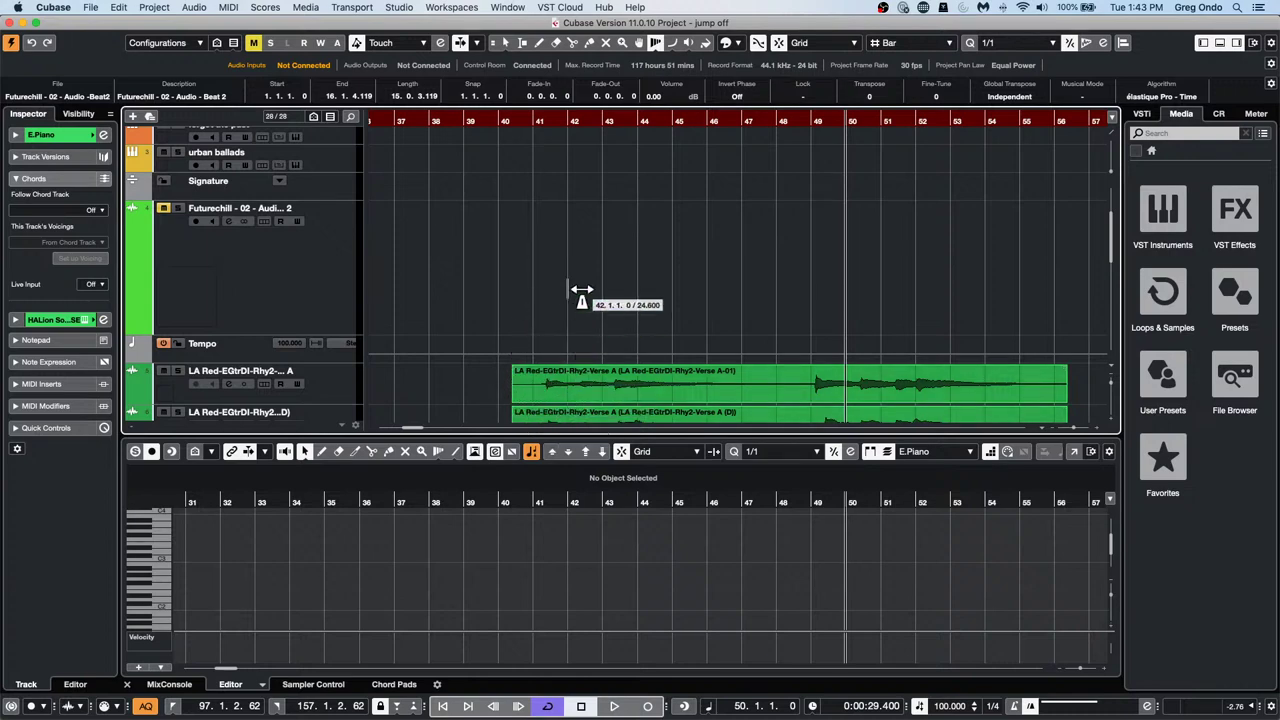
{"action": "left_click", "coordinate": [325, 375]}
{"action": "left_click_drag", "start_coordinate": [325, 373], "coordinate": [321, 152]}
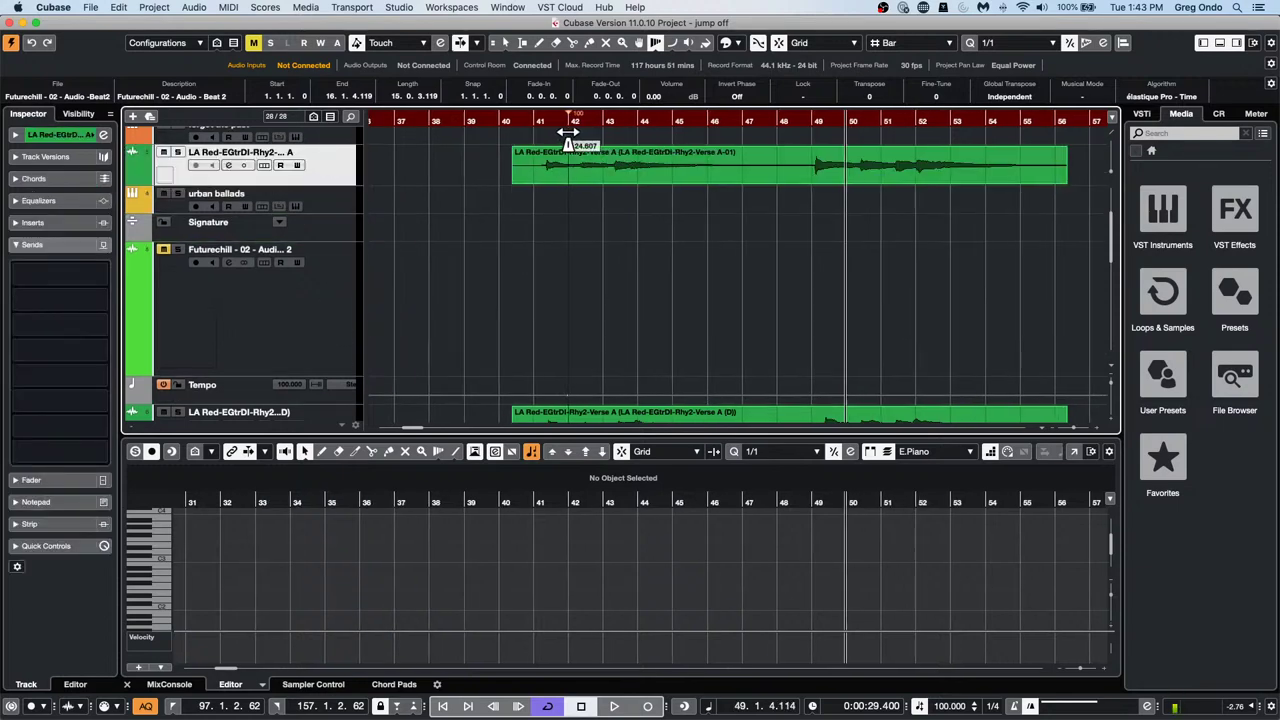
Warp the bar lines from bar 42 to bar 51 to the notes of the LA Red guitar event with Time Warp
{"action": "mouse_move", "coordinate": [567, 131]}
{"action": "left_mouse_down"}
{"action": "mouse_move", "coordinate": [940, 133]}
{"action": "mouse_move", "coordinate": [910, 143]}
{"action": "left_mouse_up"}
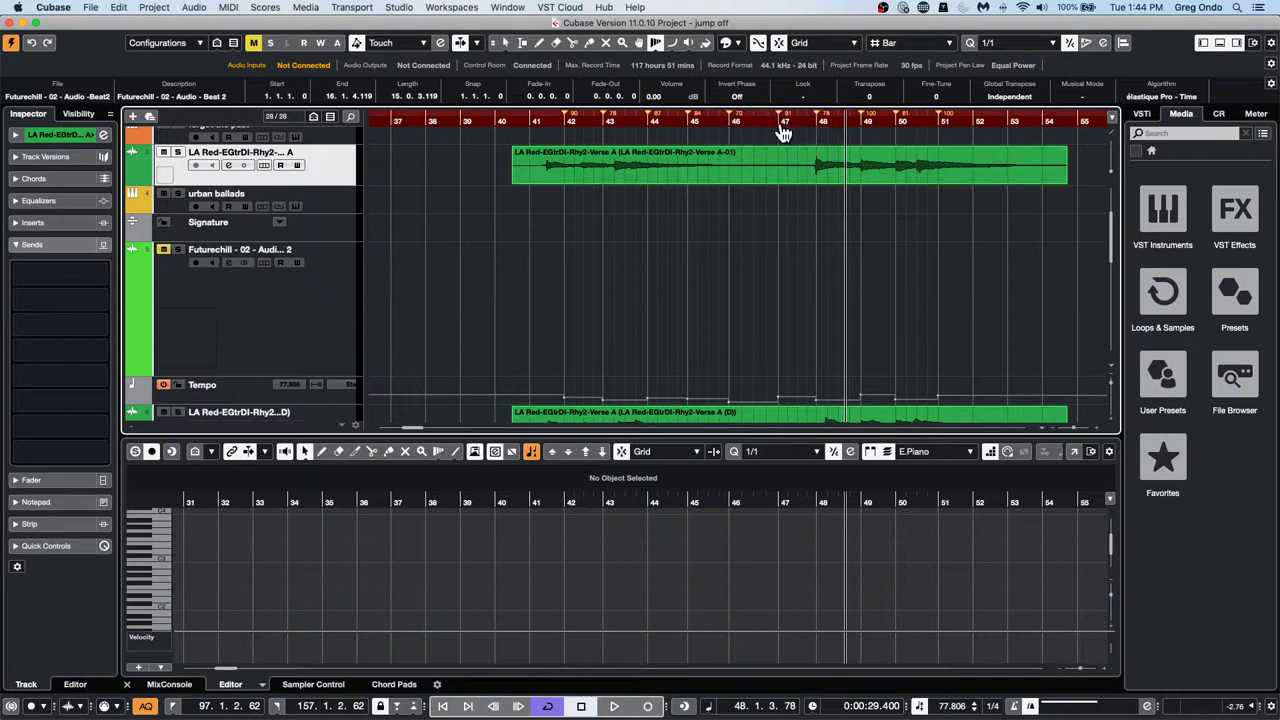
{"action": "left_click_drag", "start_coordinate": [938, 150], "coordinate": [765, 165]}
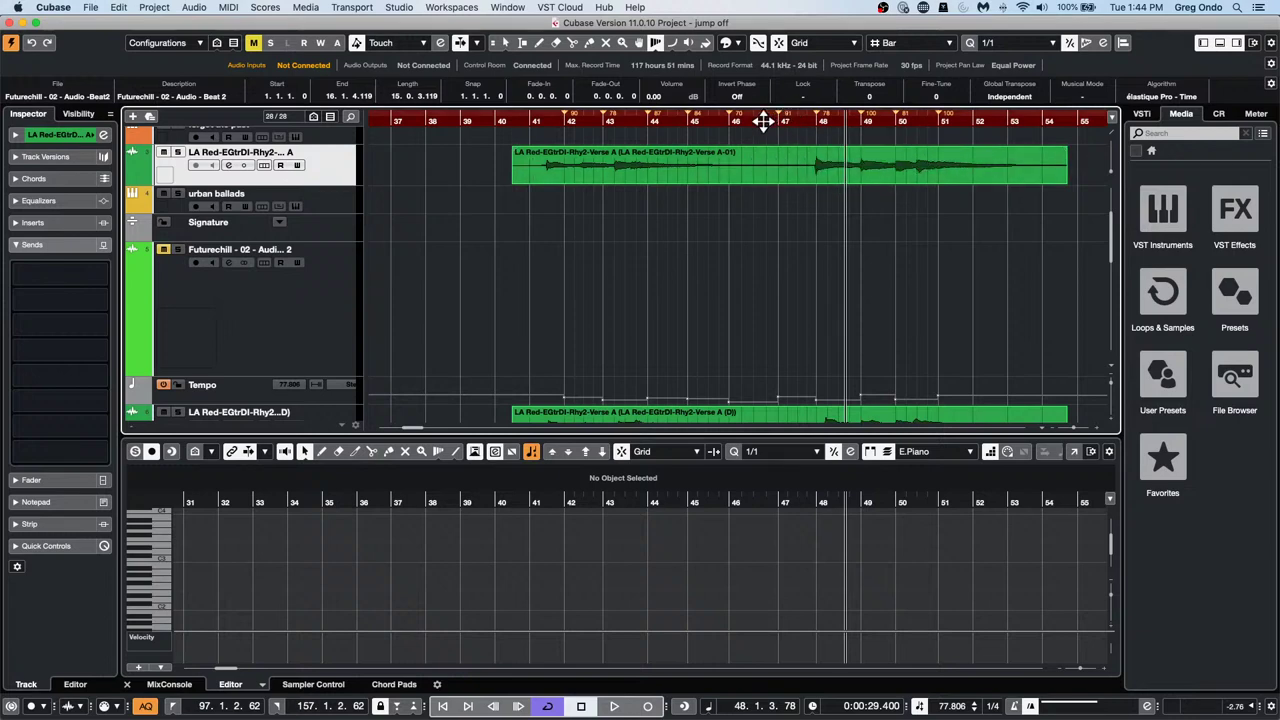
{"action": "right_click", "coordinate": [699, 246]}
{"action": "left_click", "coordinate": [848, 242]}
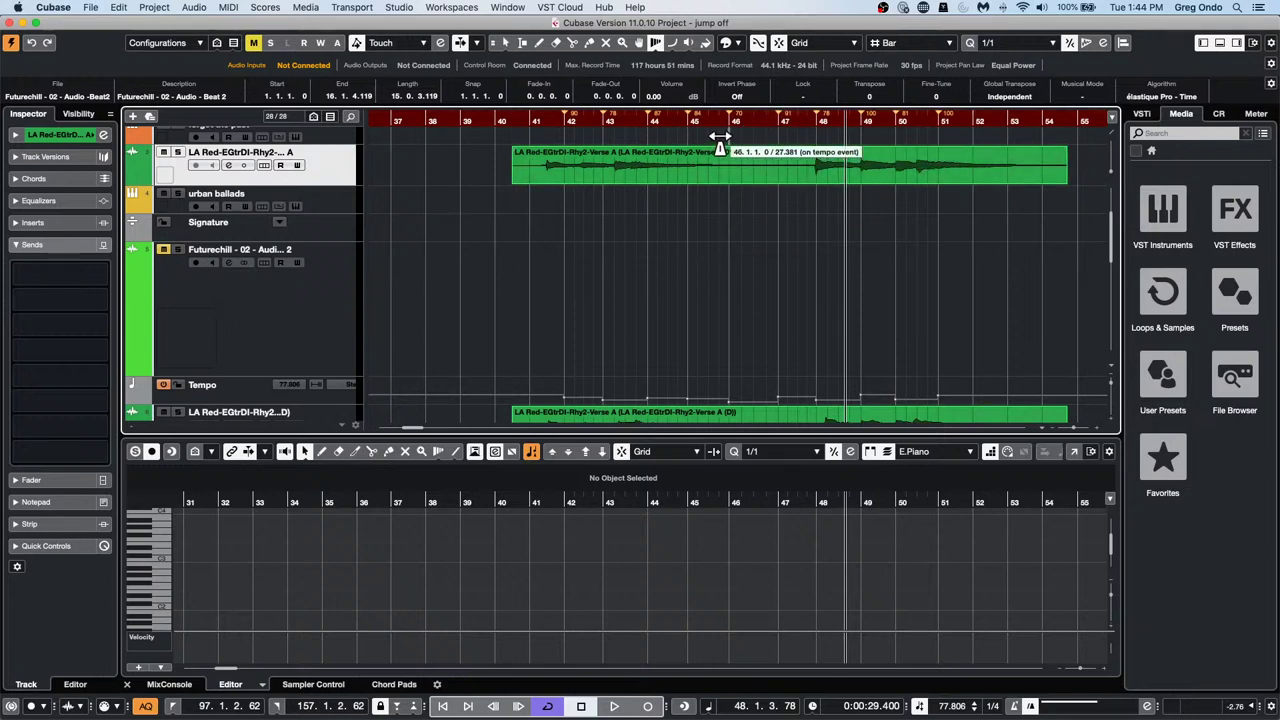
{"action": "mouse_move", "coordinate": [724, 135]}
{"action": "left_mouse_down"}
{"action": "mouse_move", "coordinate": [831, 134]}
{"action": "mouse_move", "coordinate": [815, 138]}
{"action": "left_mouse_up"}
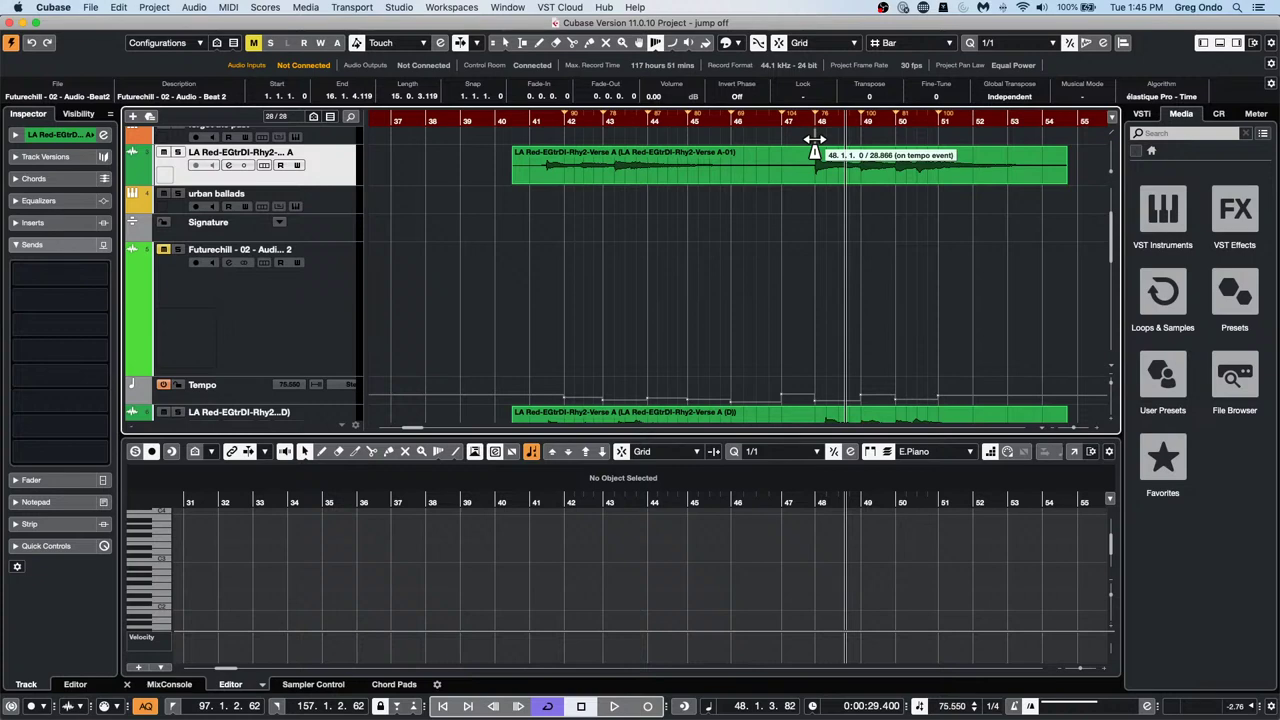
Open the recent project schubert 2nd HALion 5 DOUBLE.cpr
{"action": "left_click", "coordinate": [427, 117]}
{"action": "left_click_drag", "start_coordinate": [427, 117], "coordinate": [434, 63]}
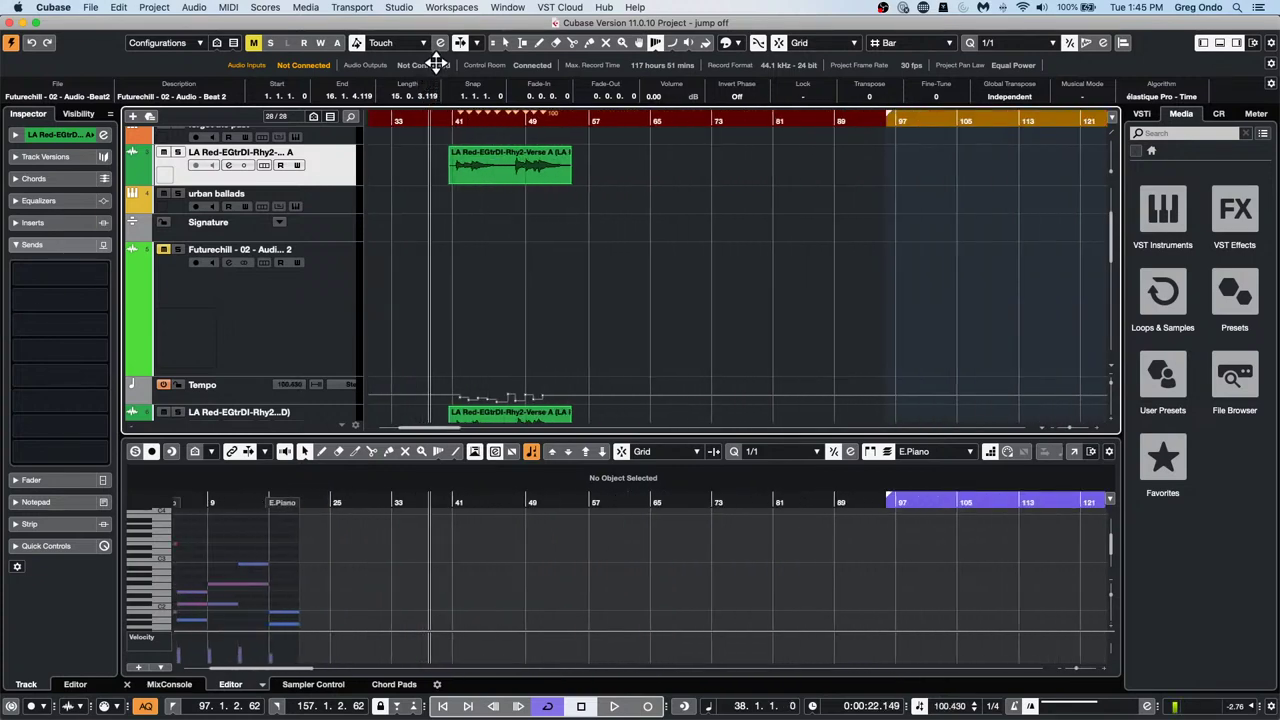
{"action": "scroll", "coordinate": [432, 290], "scroll_direction": "up", "scroll_amount": 5}
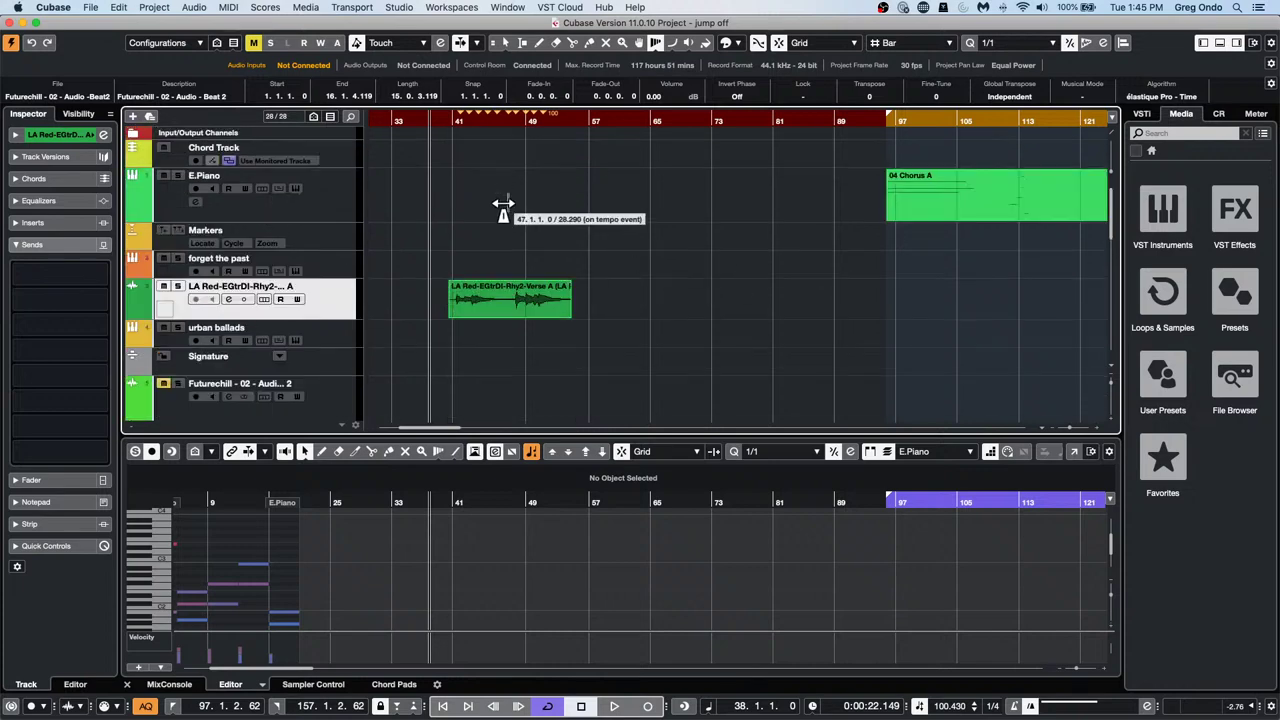
{"action": "left_click_drag", "start_coordinate": [432, 140], "coordinate": [434, 122]}
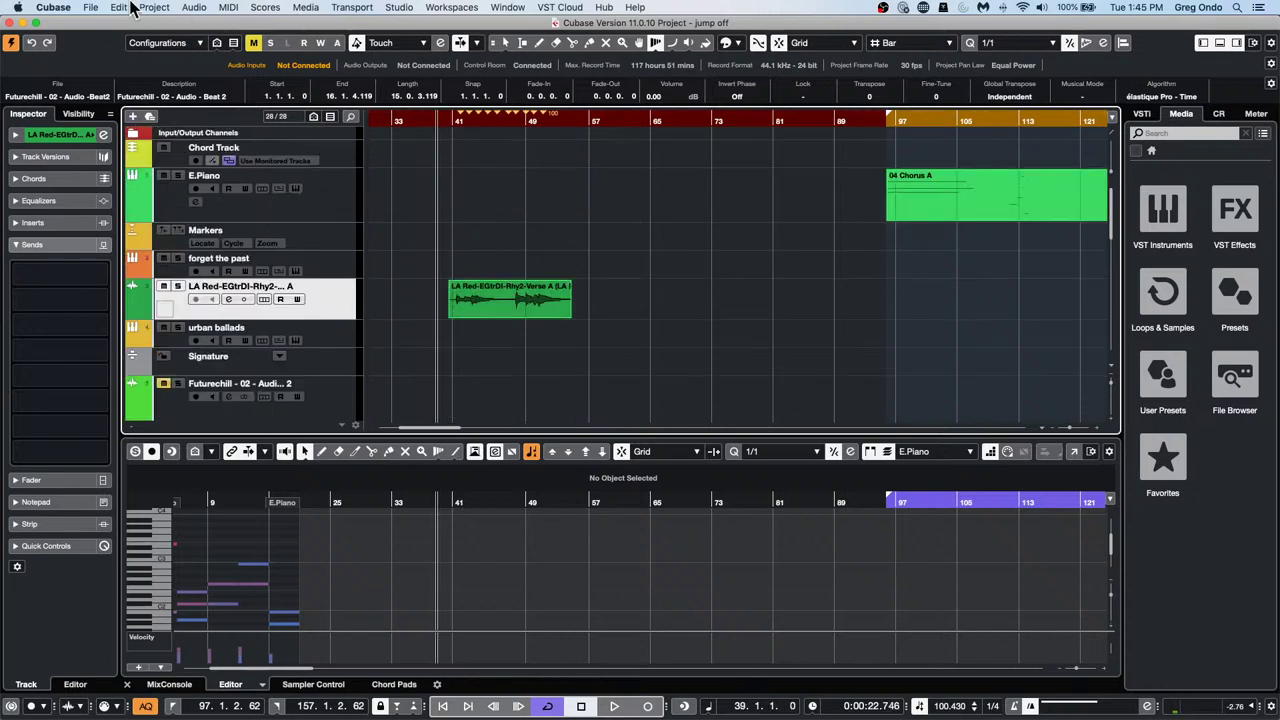
{"action": "left_click", "coordinate": [89, 10]}
{"action": "mouse_move", "coordinate": [150, 258]}
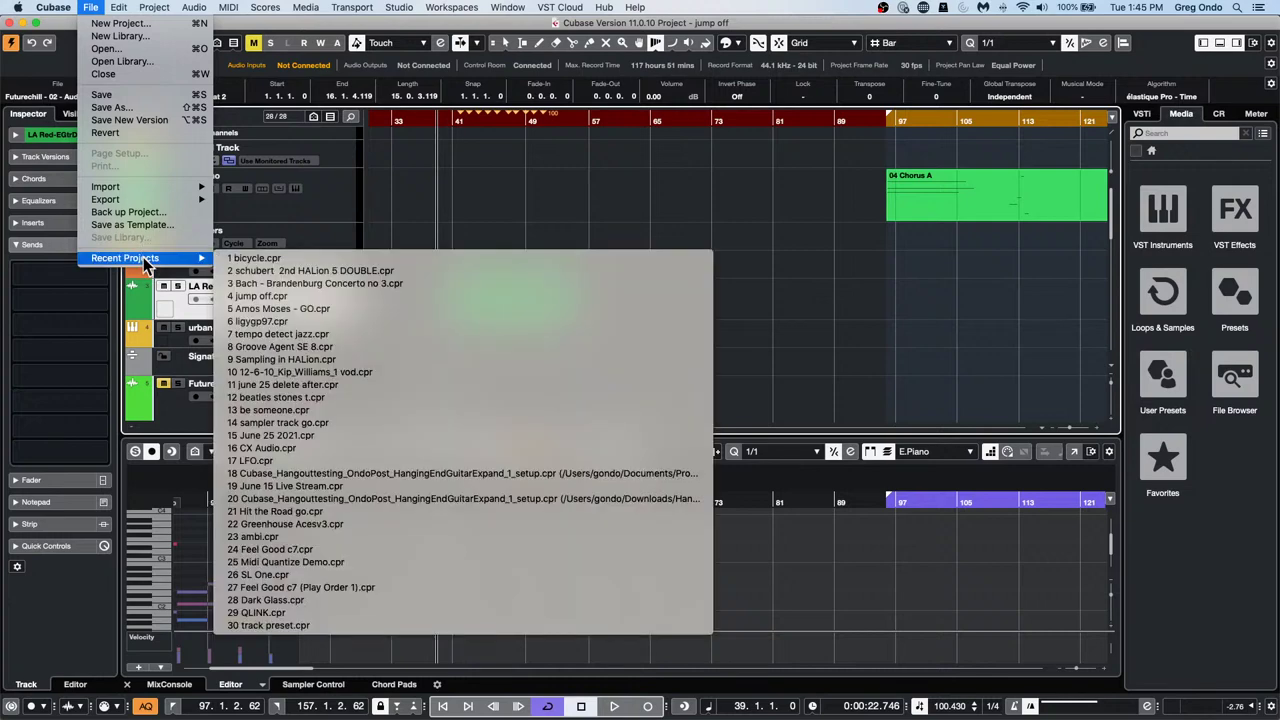
{"action": "left_click", "coordinate": [340, 271]}
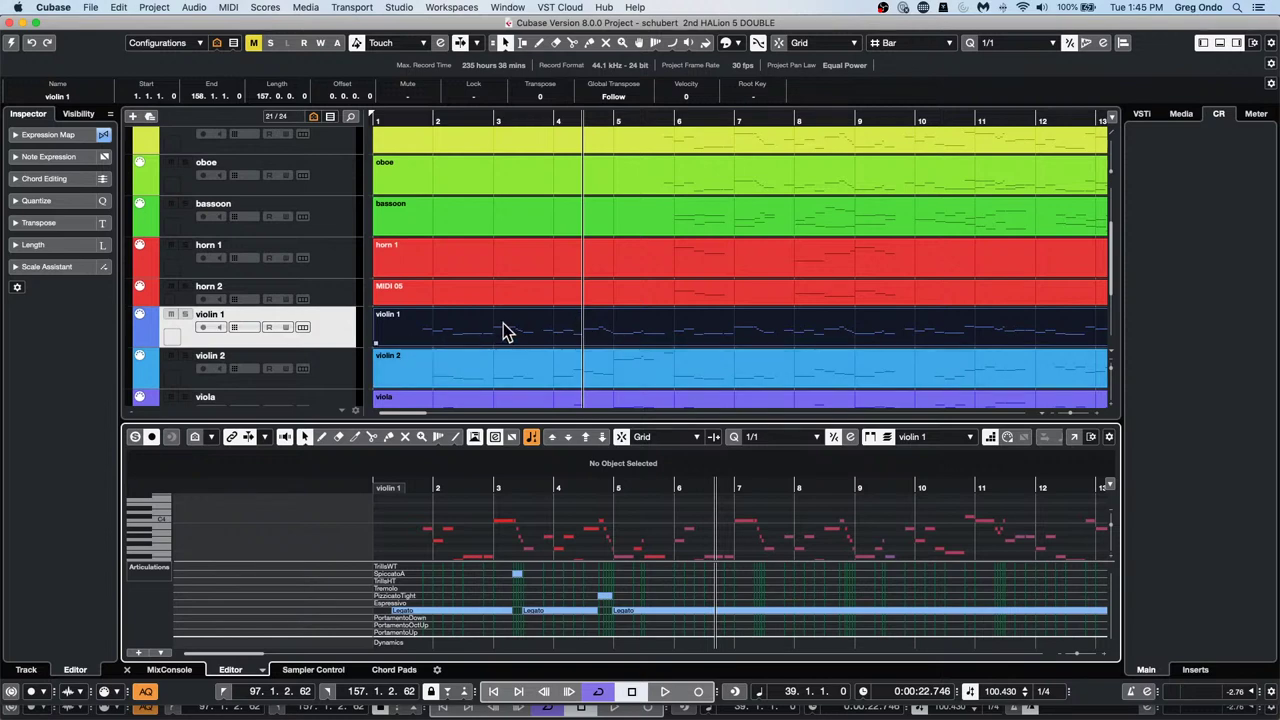
Select the violin 1, violin 2, viola, Cello and bass parts together
{"action": "scroll", "coordinate": [503, 333], "scroll_direction": "down", "scroll_amount": 4}
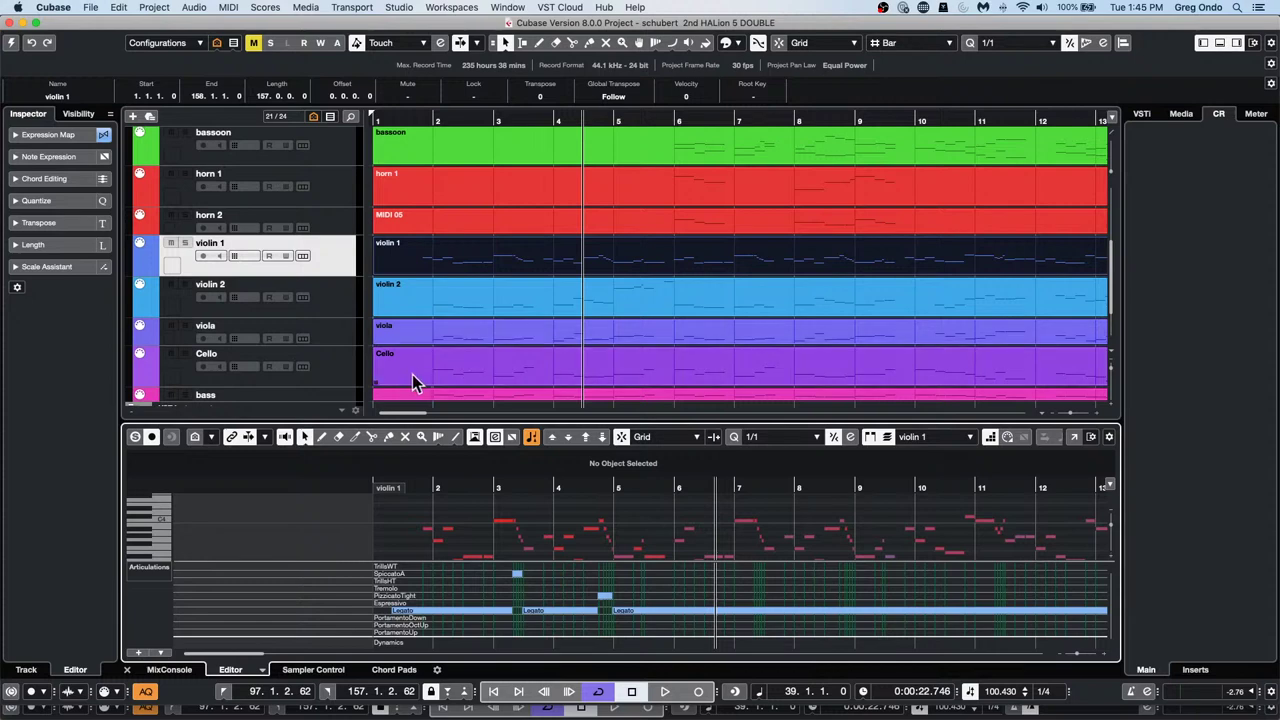
{"action": "scroll", "coordinate": [500, 358], "scroll_direction": "down", "scroll_amount": 2}
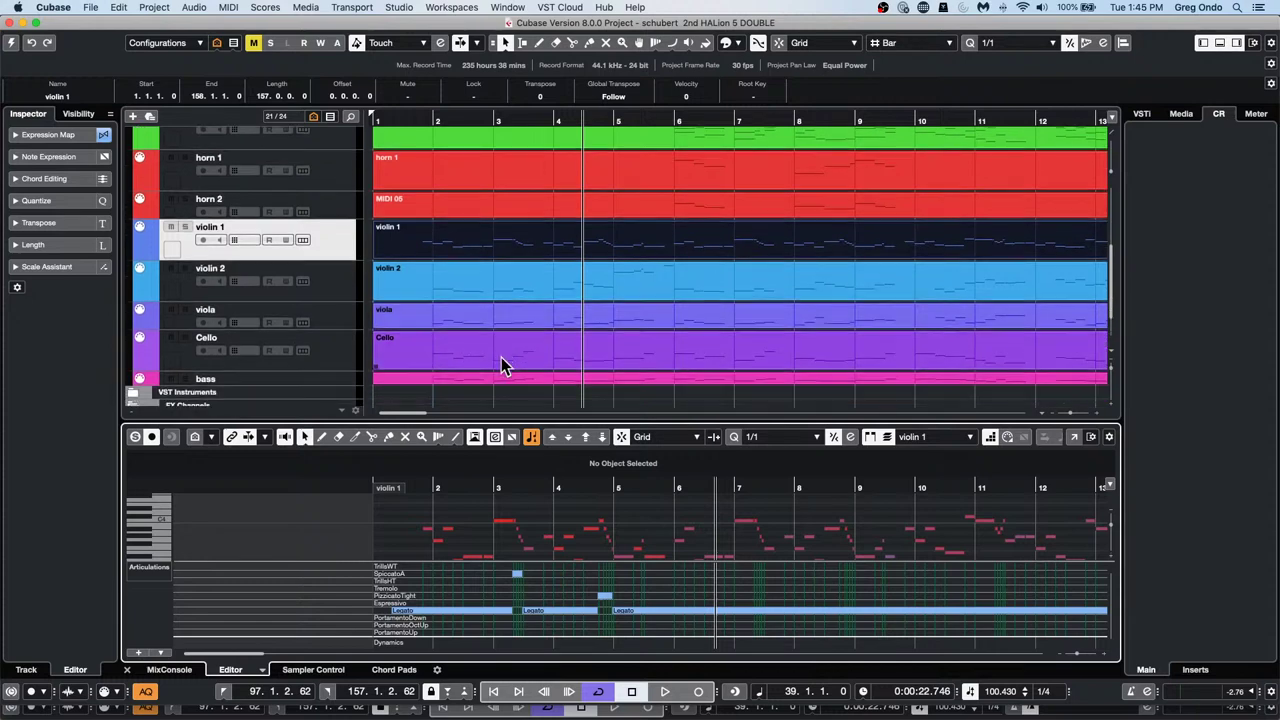
{"action": "left_click_drag", "start_coordinate": [330, 383], "coordinate": [331, 395]}
{"action": "left_click", "coordinate": [484, 384]}
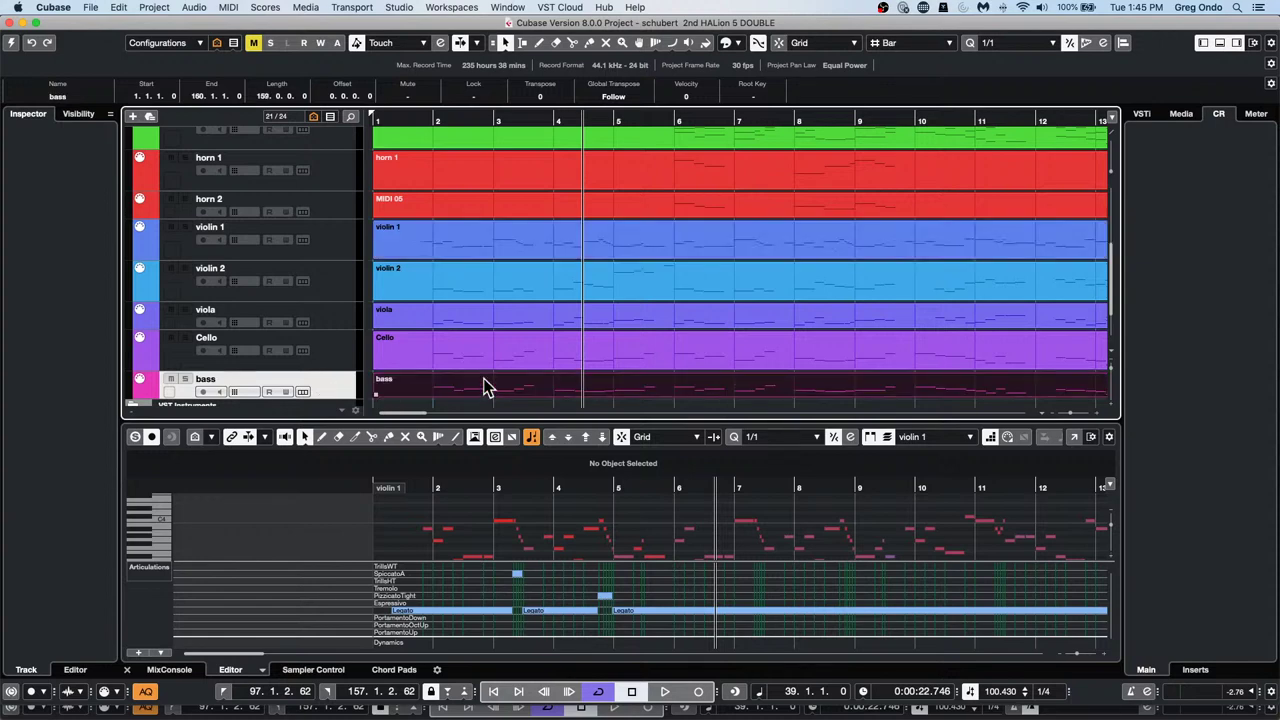
{"action": "left_click", "coordinate": [508, 250]}
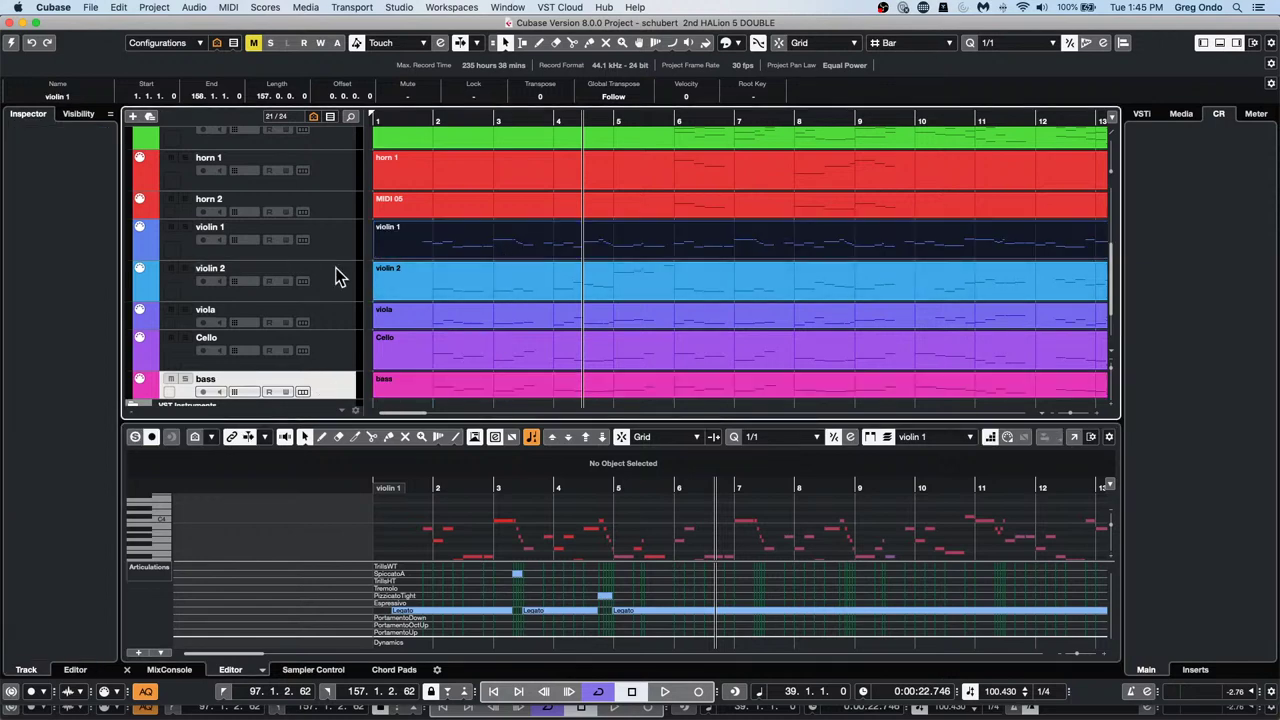
{"action": "left_click", "coordinate": [463, 284], "text": "shift"}
{"action": "left_click", "coordinate": [471, 313], "text": "shift"}
{"action": "left_click", "coordinate": [474, 343], "text": "shift"}
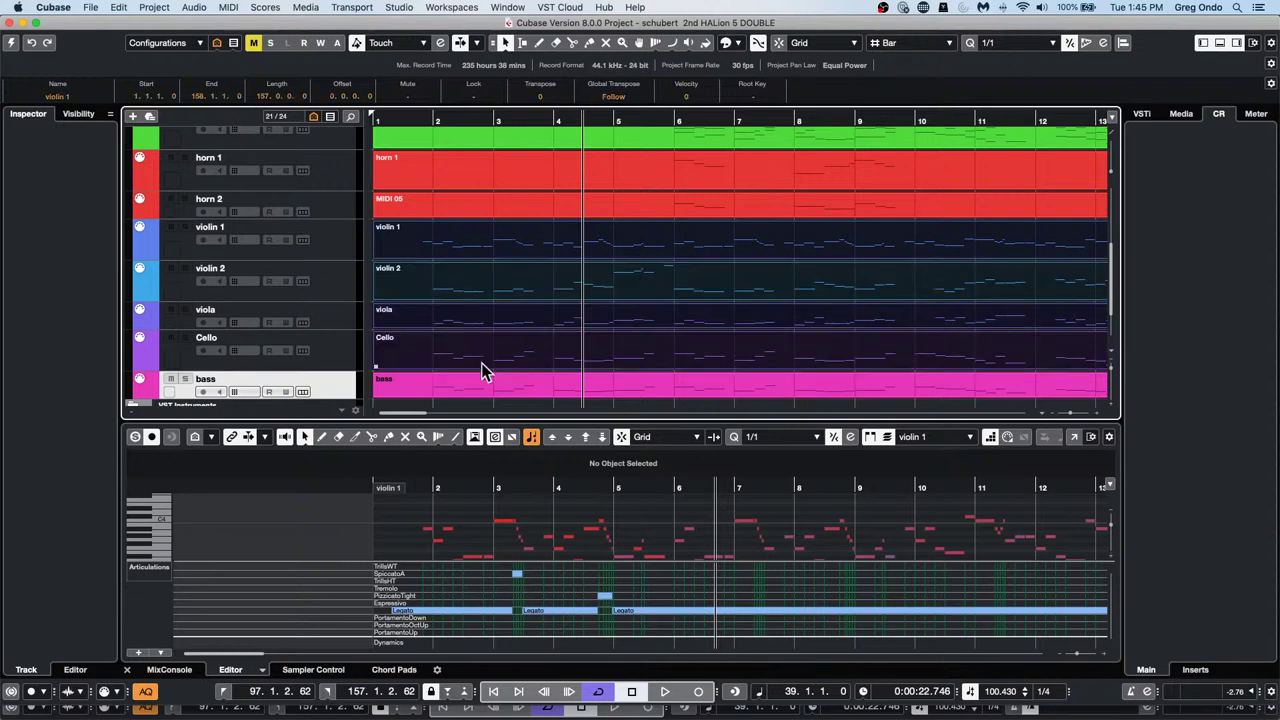
Check the Render in Place commands for the selected string parts, and activate the schubert project
{"action": "left_click", "coordinate": [150, 8]}
{"action": "mouse_move", "coordinate": [131, 10]}
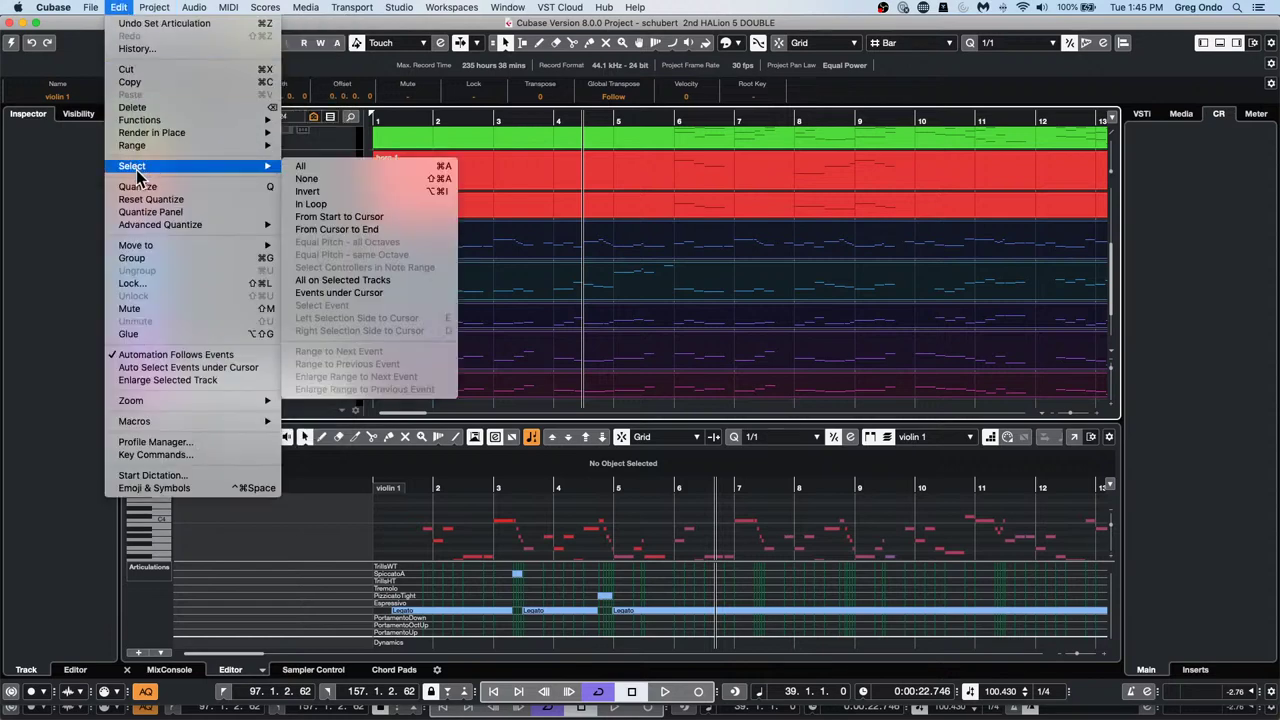
{"action": "mouse_move", "coordinate": [158, 133]}
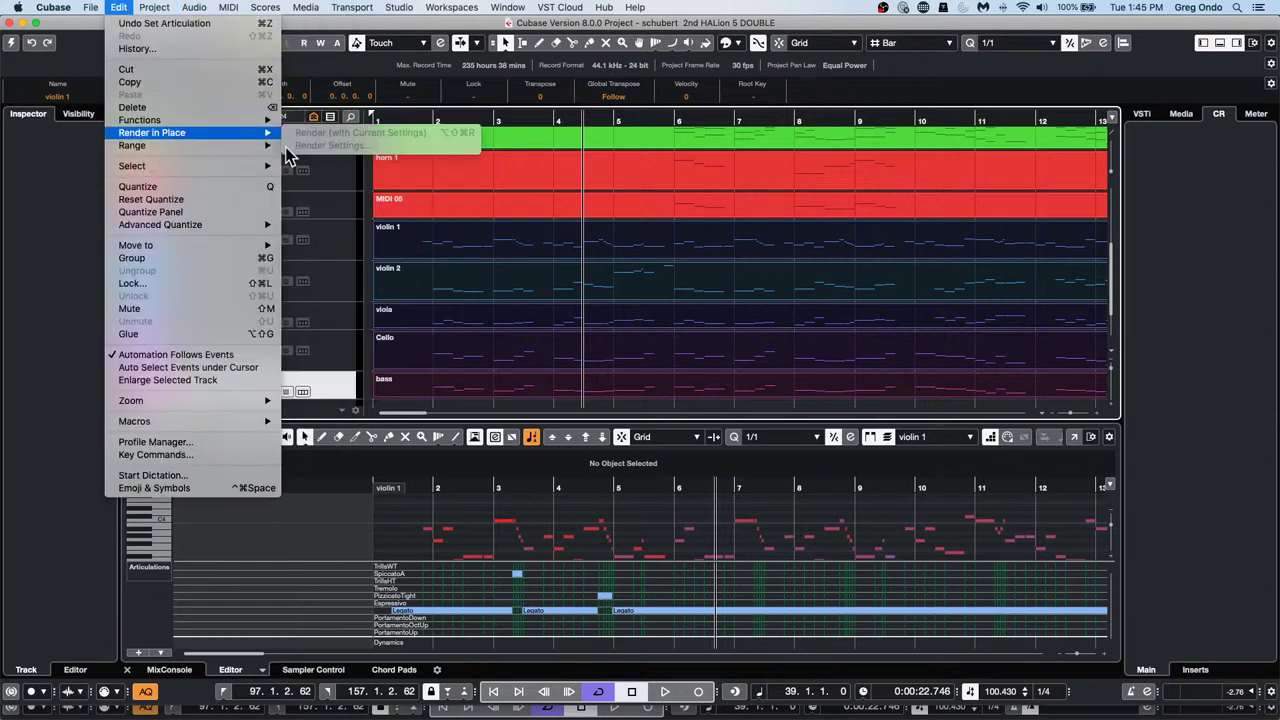
{"action": "left_click", "coordinate": [6, 53]}
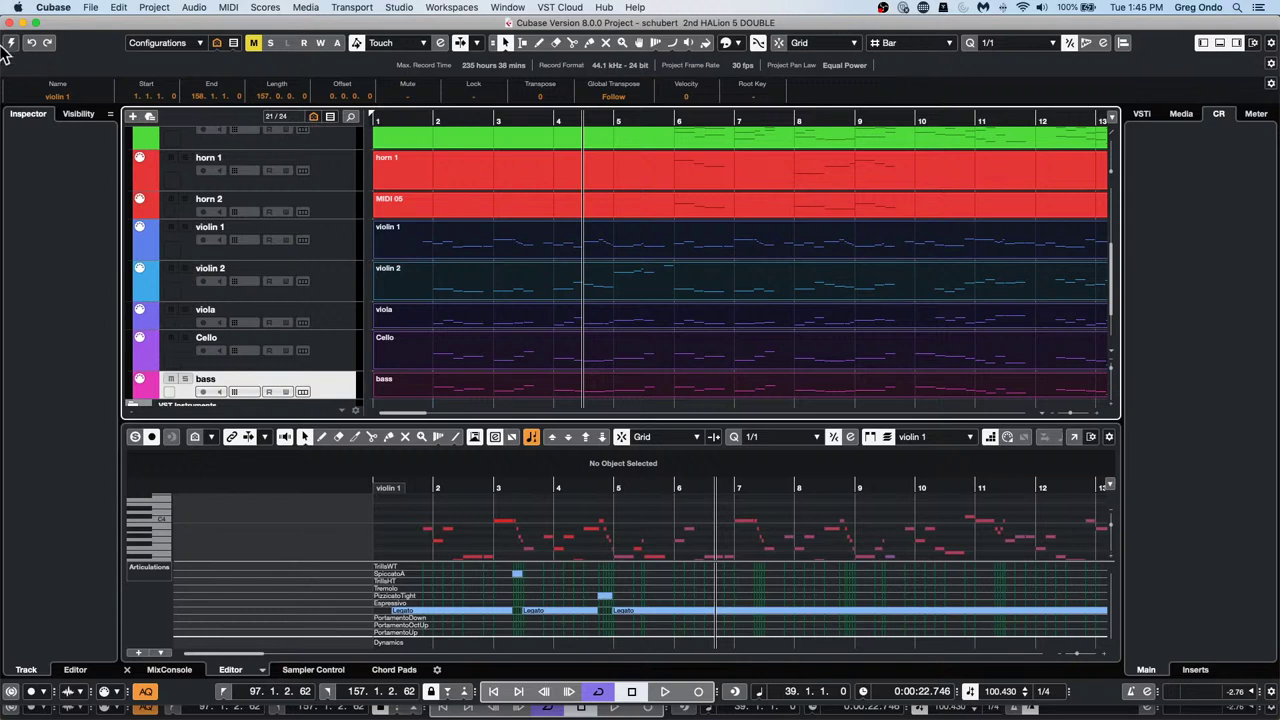
{"action": "left_click", "coordinate": [12, 43]}
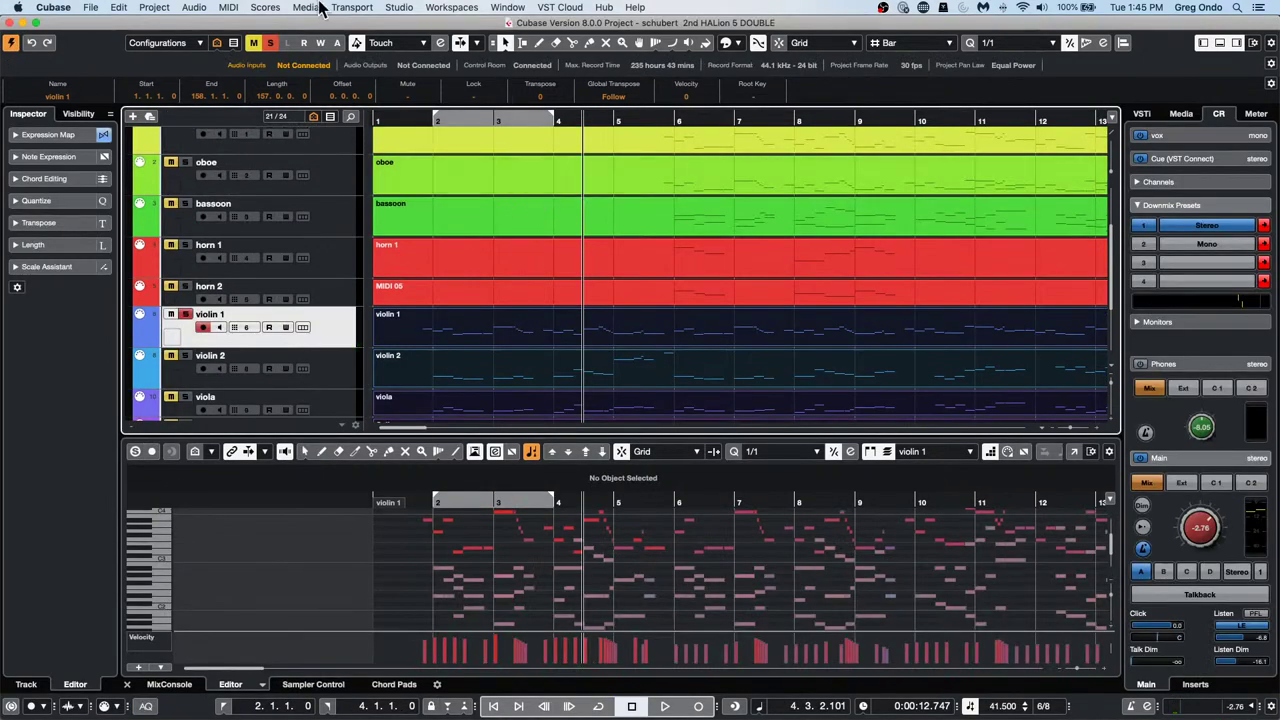
Start rendering the selected string parts in place with the current settings, and abort the rendering
{"action": "left_click", "coordinate": [121, 8]}
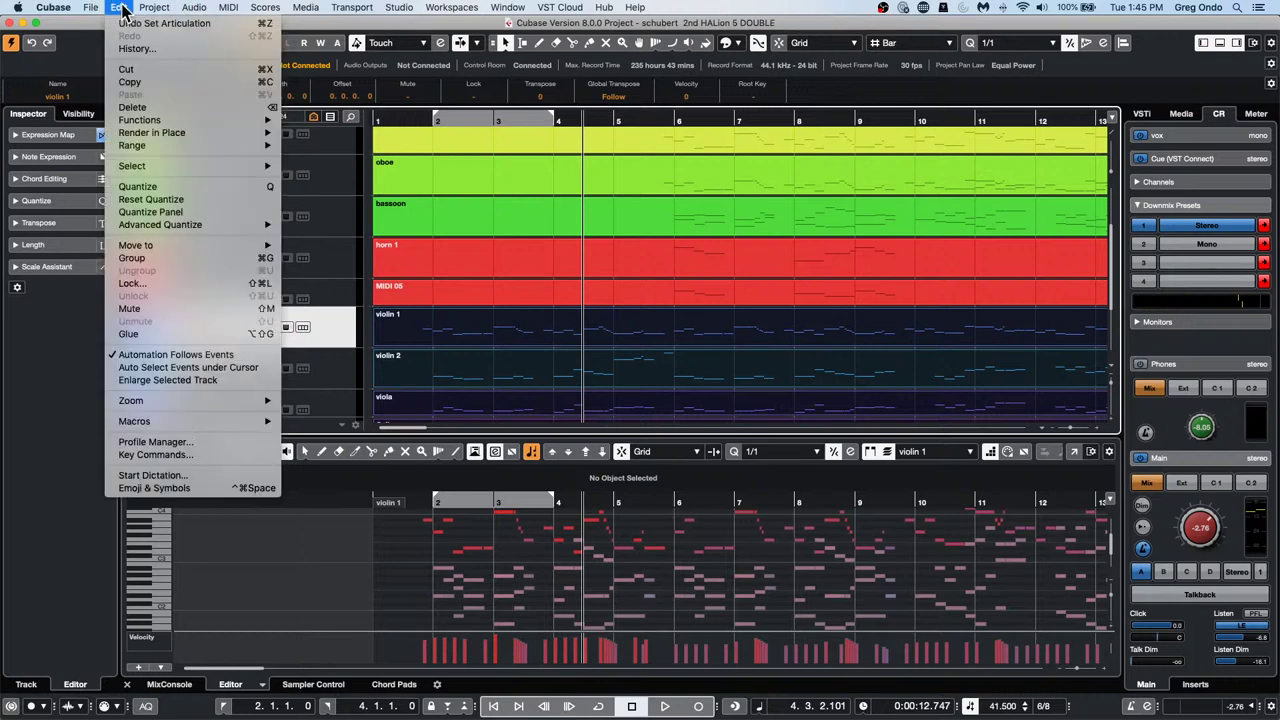
{"action": "mouse_move", "coordinate": [192, 133]}
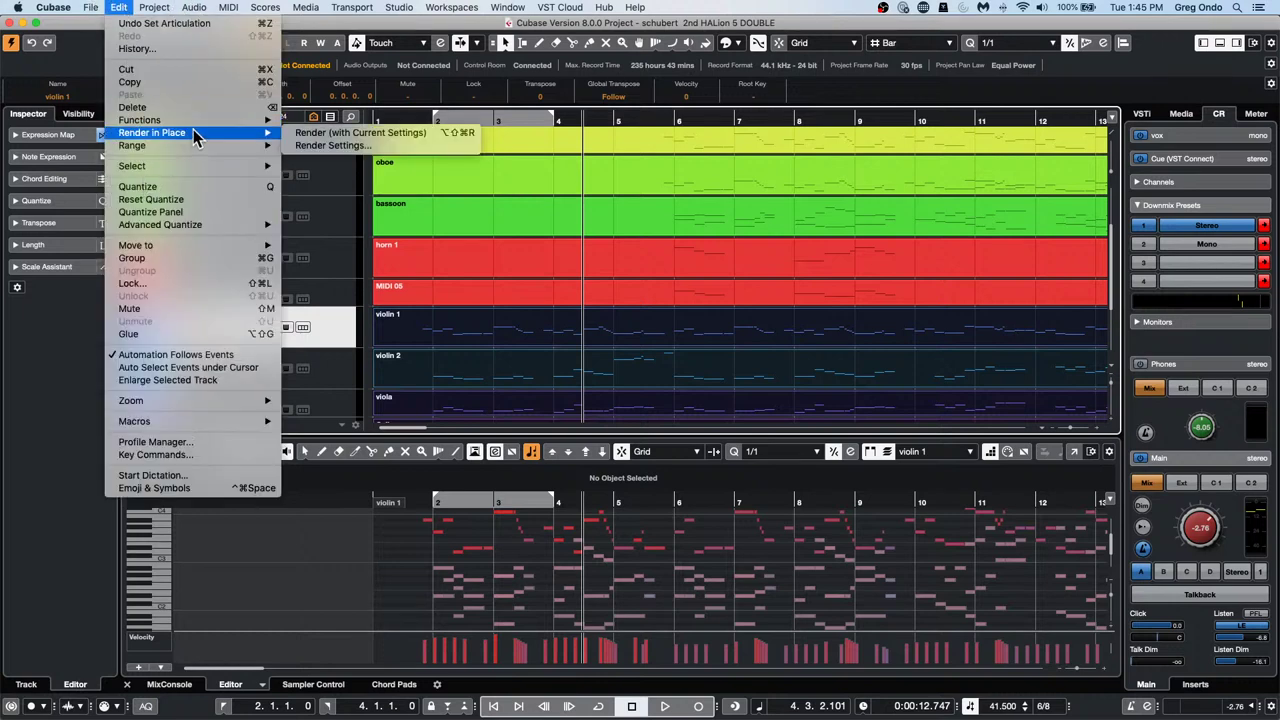
{"action": "left_click", "coordinate": [346, 133]}
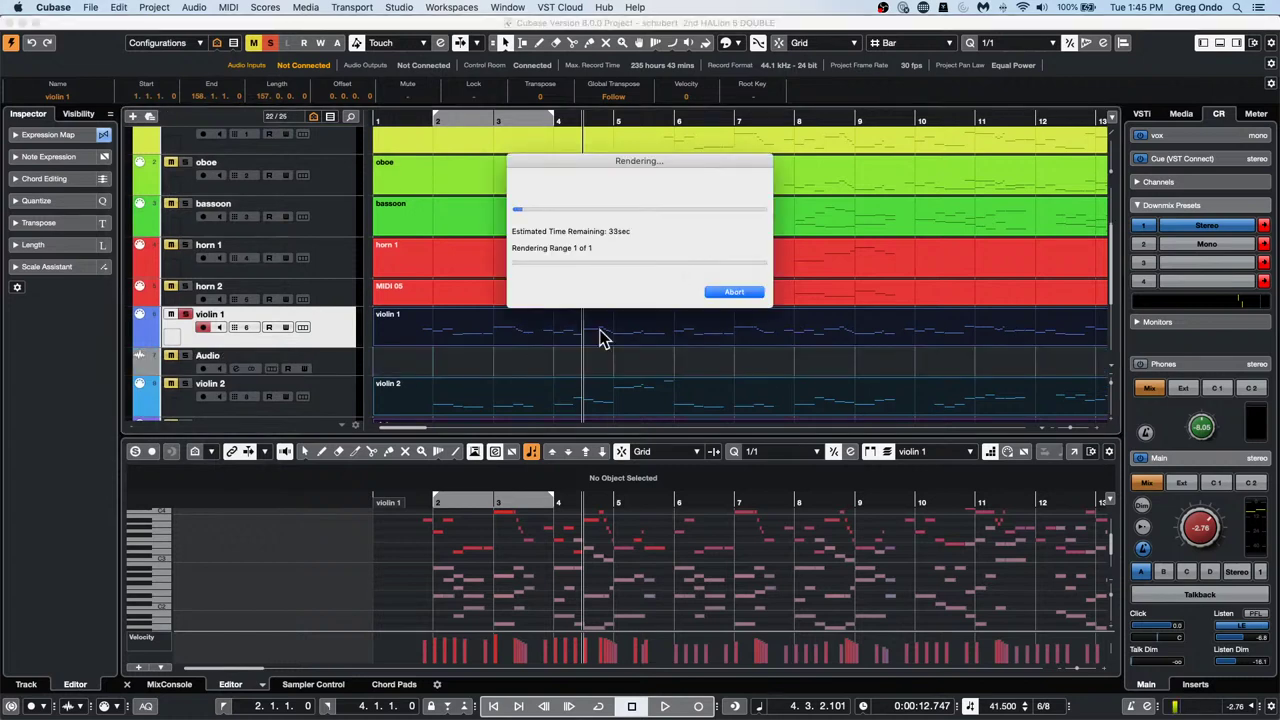
{"action": "left_click", "coordinate": [734, 293]}
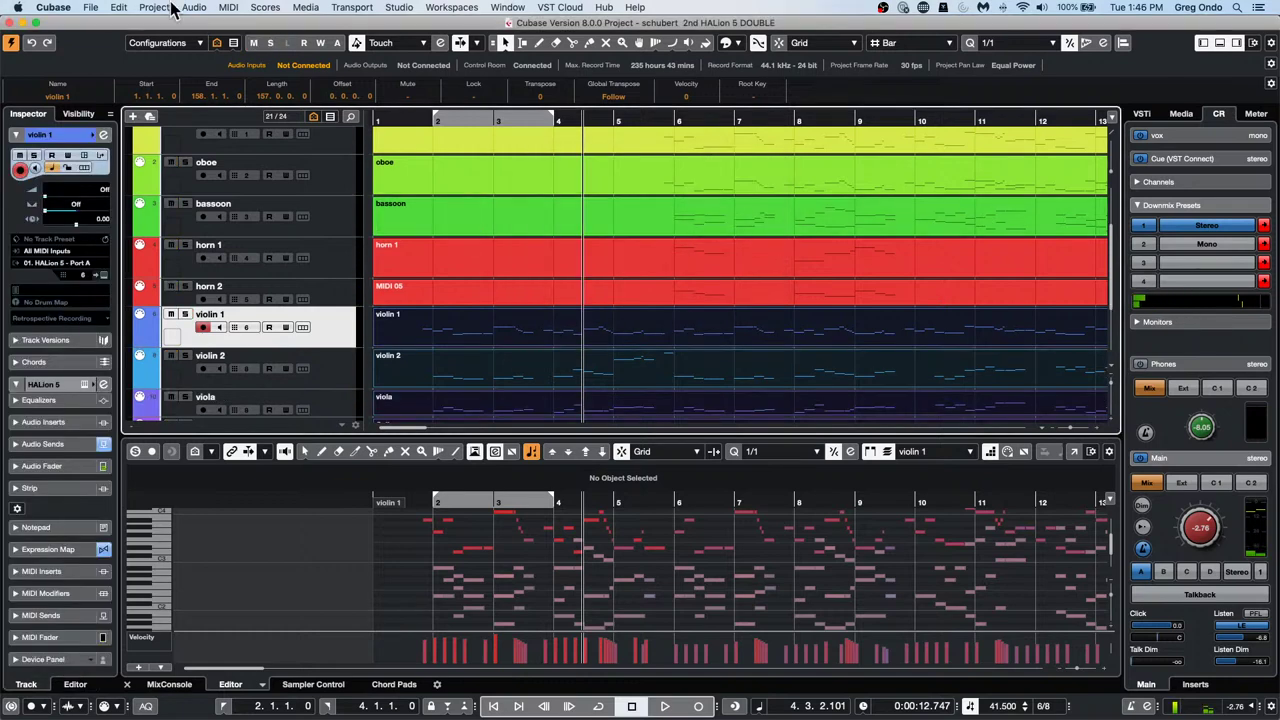
Start rendering the selected string parts with Channel Settings processing and Mix Down to One Audio File, and abort the rendering
{"action": "left_click", "coordinate": [172, 8]}
{"action": "mouse_move", "coordinate": [152, 147]}
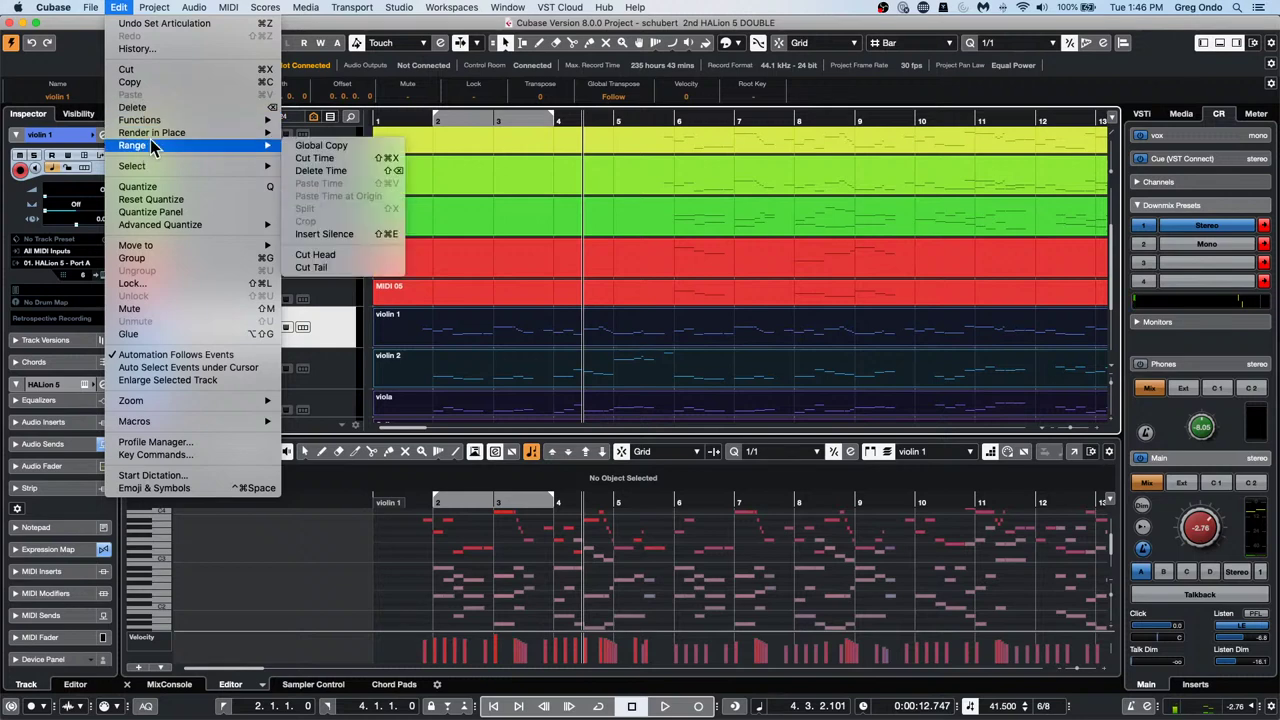
{"action": "left_click", "coordinate": [379, 148]}
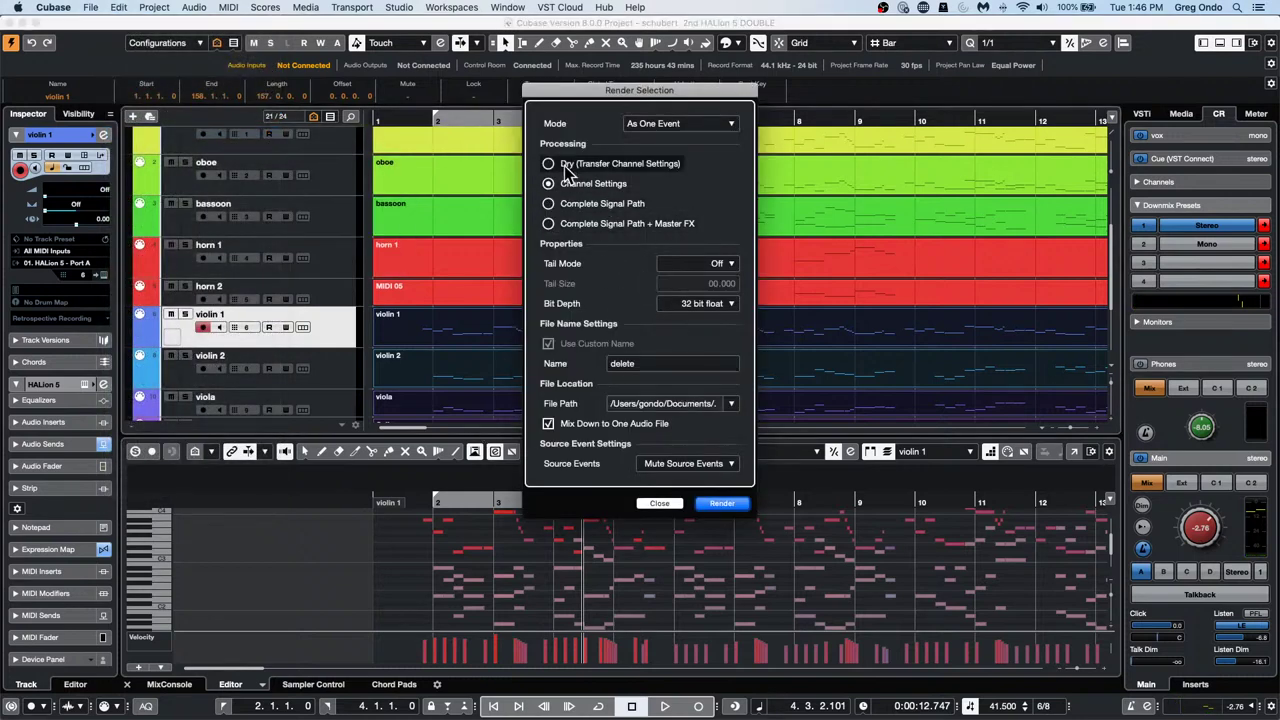
{"action": "left_click", "coordinate": [549, 164]}
{"action": "left_click", "coordinate": [550, 185]}
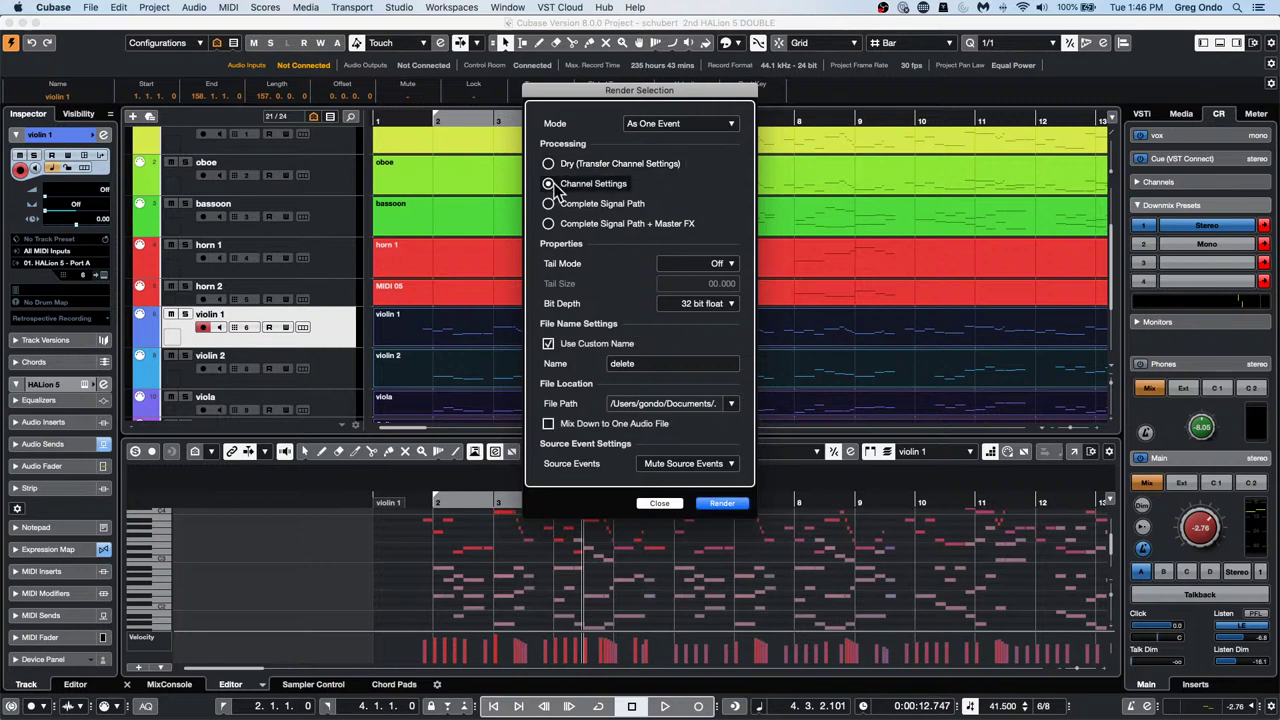
{"action": "left_click", "coordinate": [548, 424]}
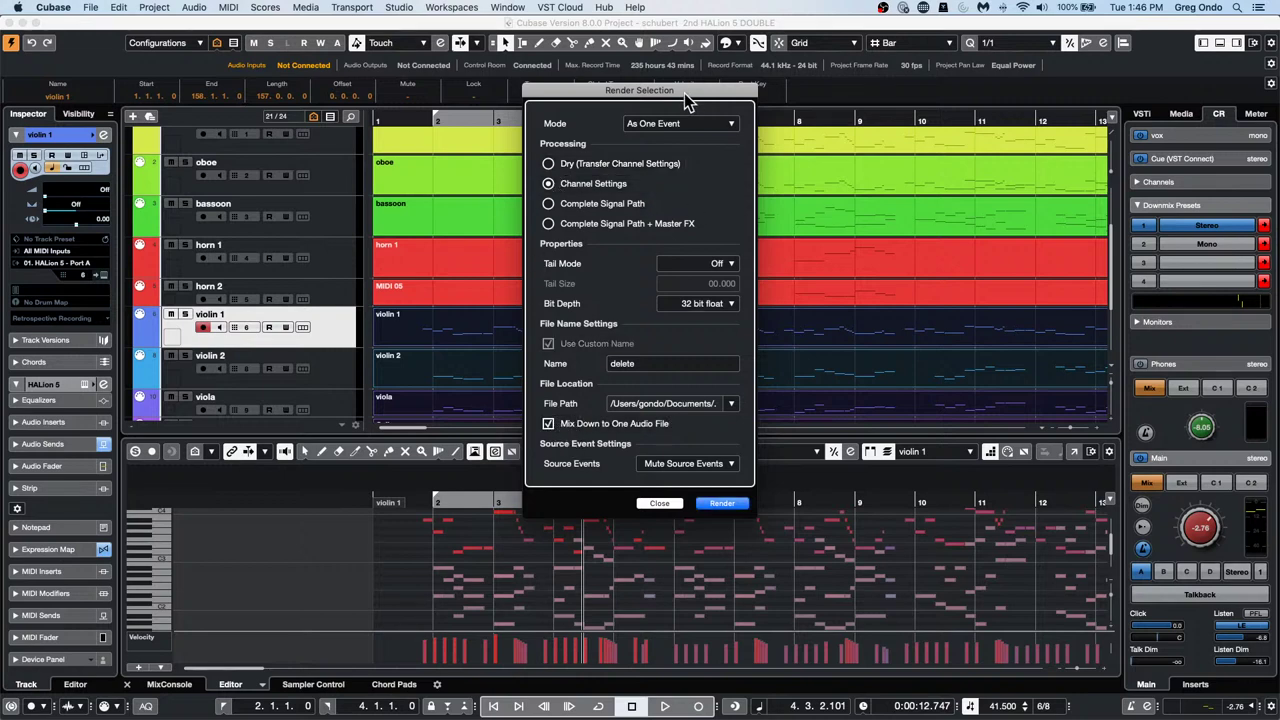
{"action": "left_click_drag", "start_coordinate": [685, 96], "coordinate": [1024, 98]}
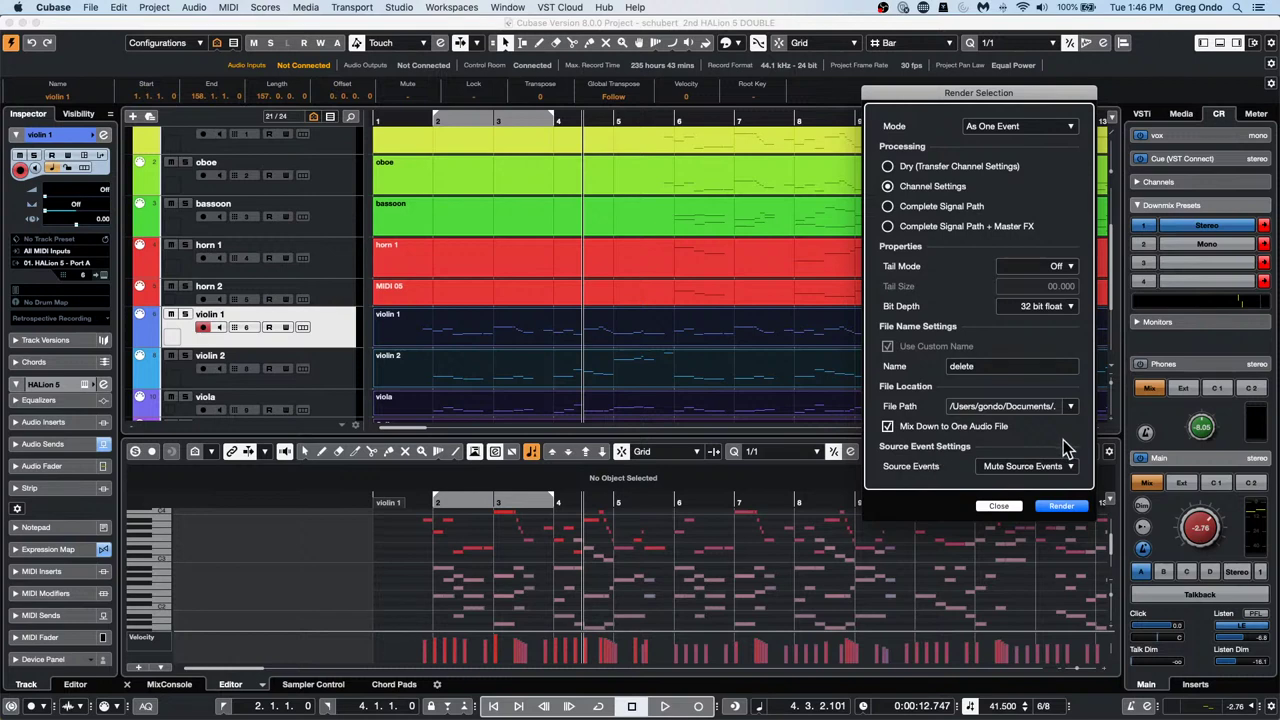
{"action": "left_click", "coordinate": [1068, 507]}
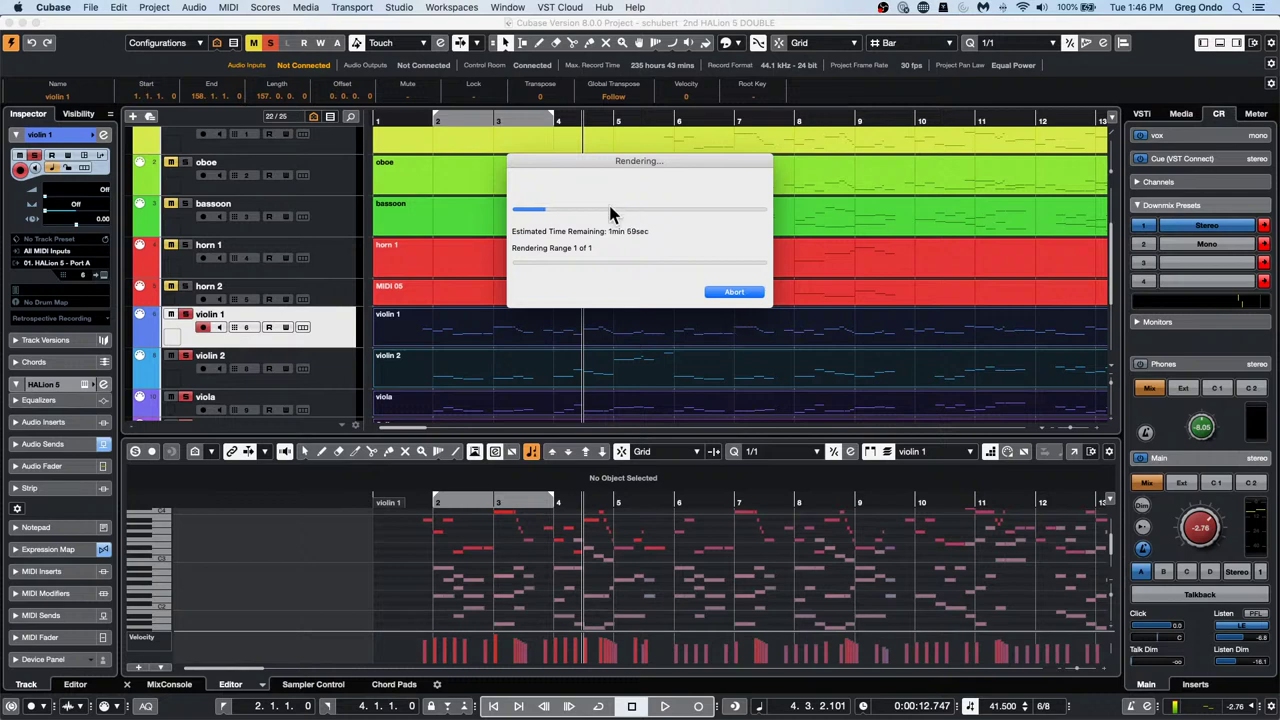
{"action": "left_click", "coordinate": [735, 293]}
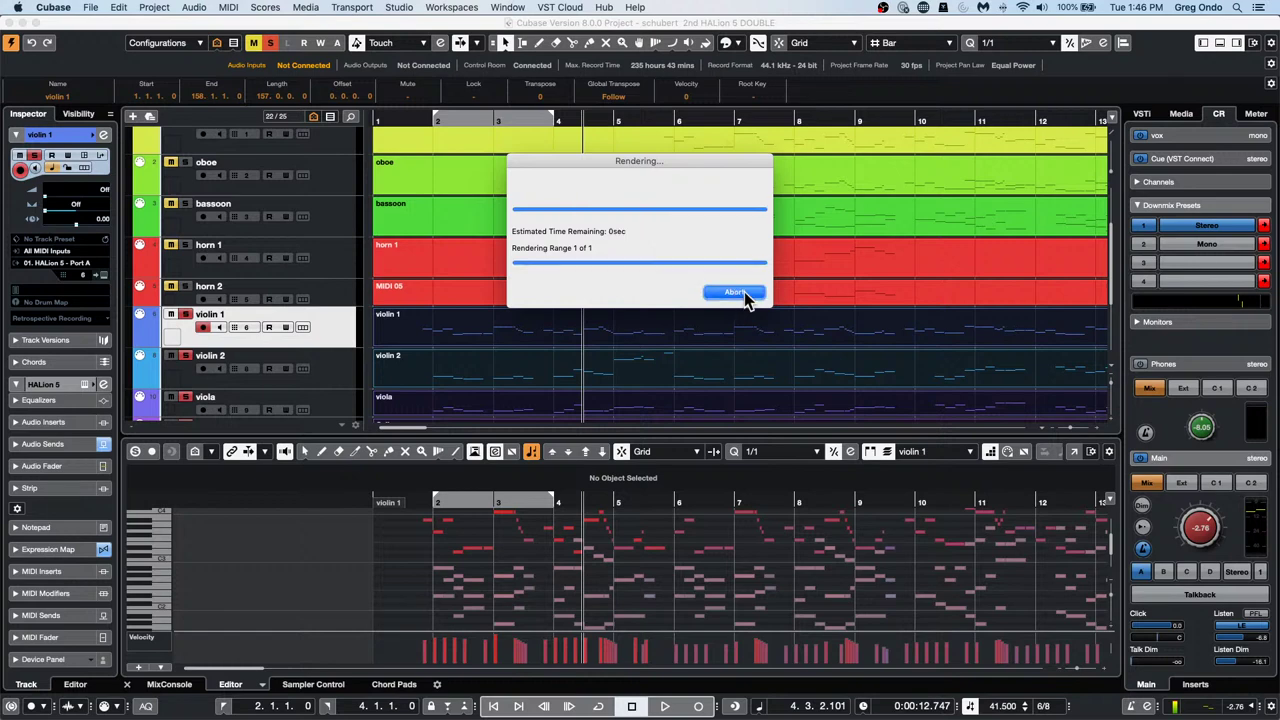
Select a range from about the middle of bar 2 to early bar 4 across the violin 1 to bass tracks with Range Selection
{"action": "right_click", "coordinate": [463, 326]}
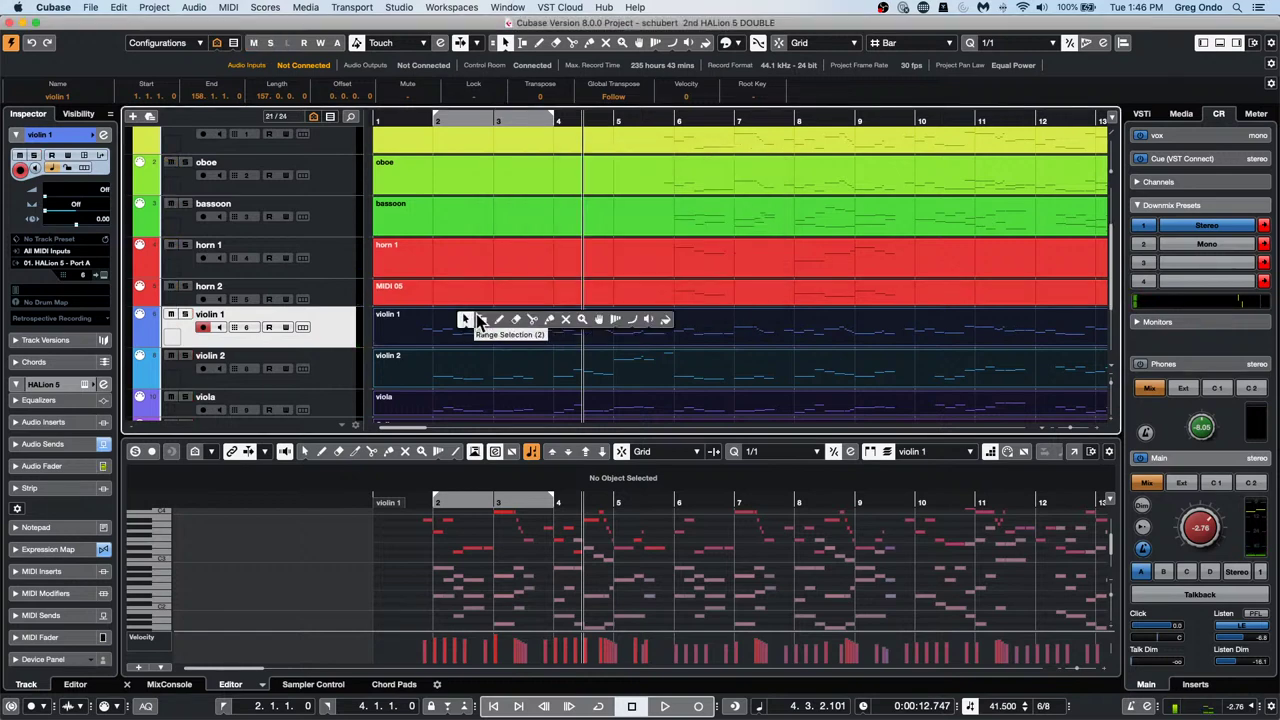
{"action": "left_click", "coordinate": [483, 322]}
{"action": "left_click_drag", "start_coordinate": [461, 315], "coordinate": [566, 349]}
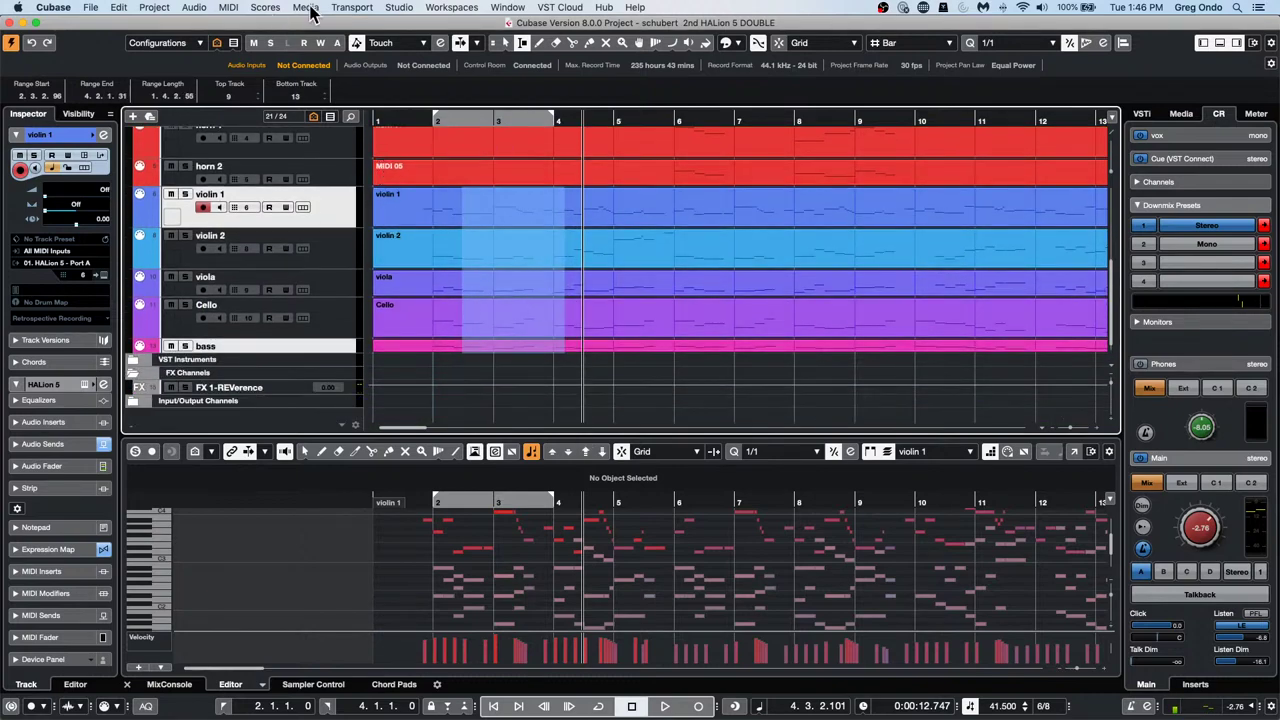
Crop the violin 1 to bass parts to the selected range
{"action": "left_click", "coordinate": [118, 8]}
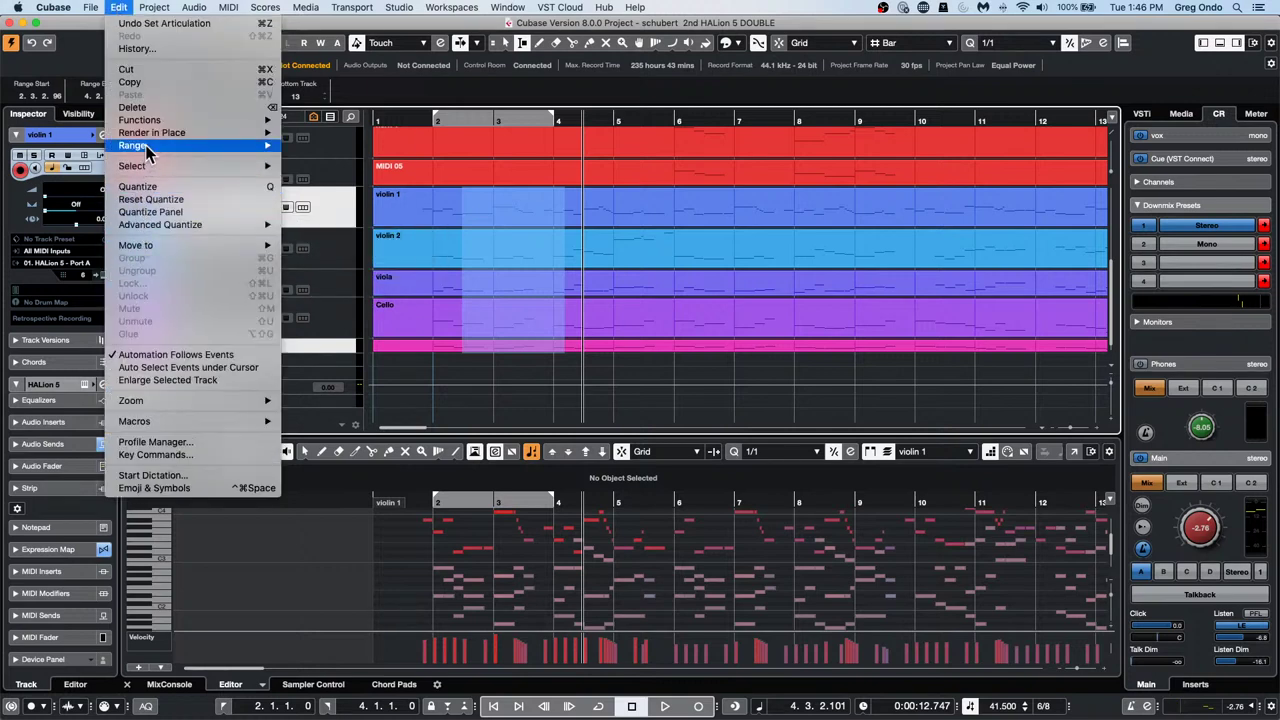
{"action": "mouse_move", "coordinate": [150, 147]}
{"action": "left_click", "coordinate": [349, 233]}
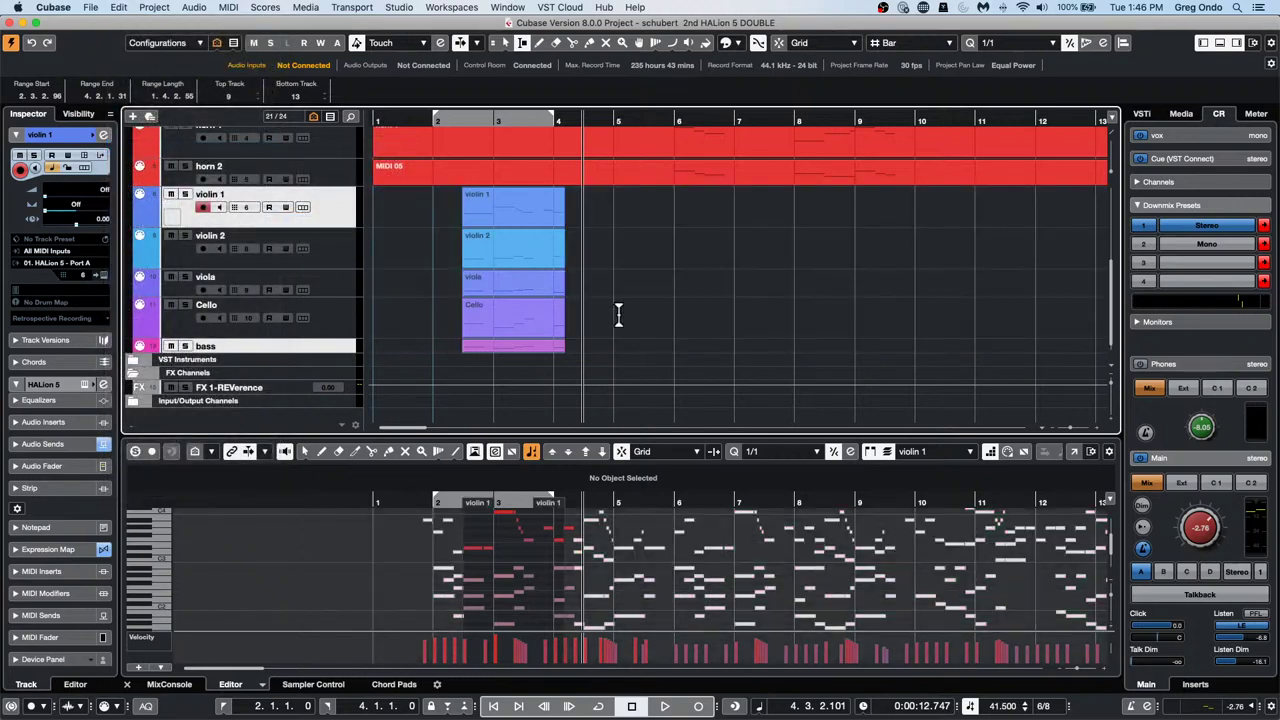
Select the cropped string parts and render them in place as one event with Channel Settings, 32 bit float and Mix Down to One Audio File
{"action": "right_click", "coordinate": [597, 287]}
{"action": "left_click", "coordinate": [597, 290]}
{"action": "left_click_drag", "start_coordinate": [488, 362], "coordinate": [515, 205]}
{"action": "left_click", "coordinate": [160, 10]}
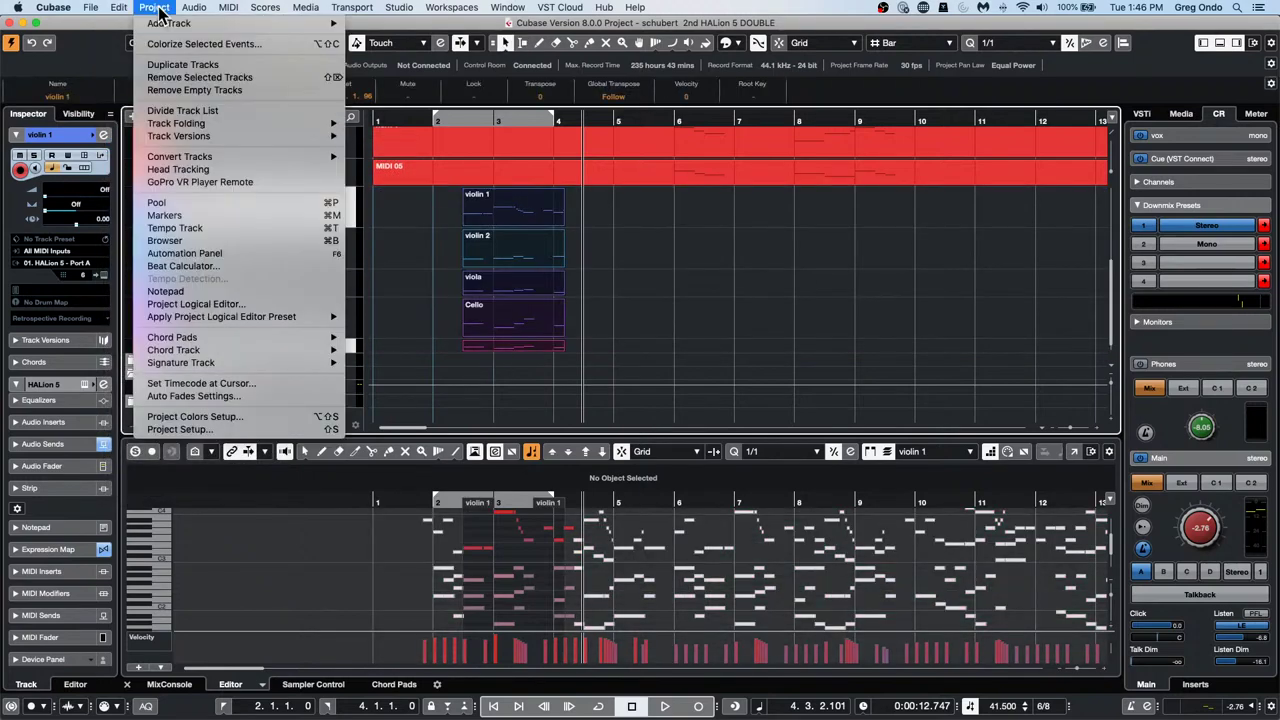
{"action": "mouse_move", "coordinate": [119, 8]}
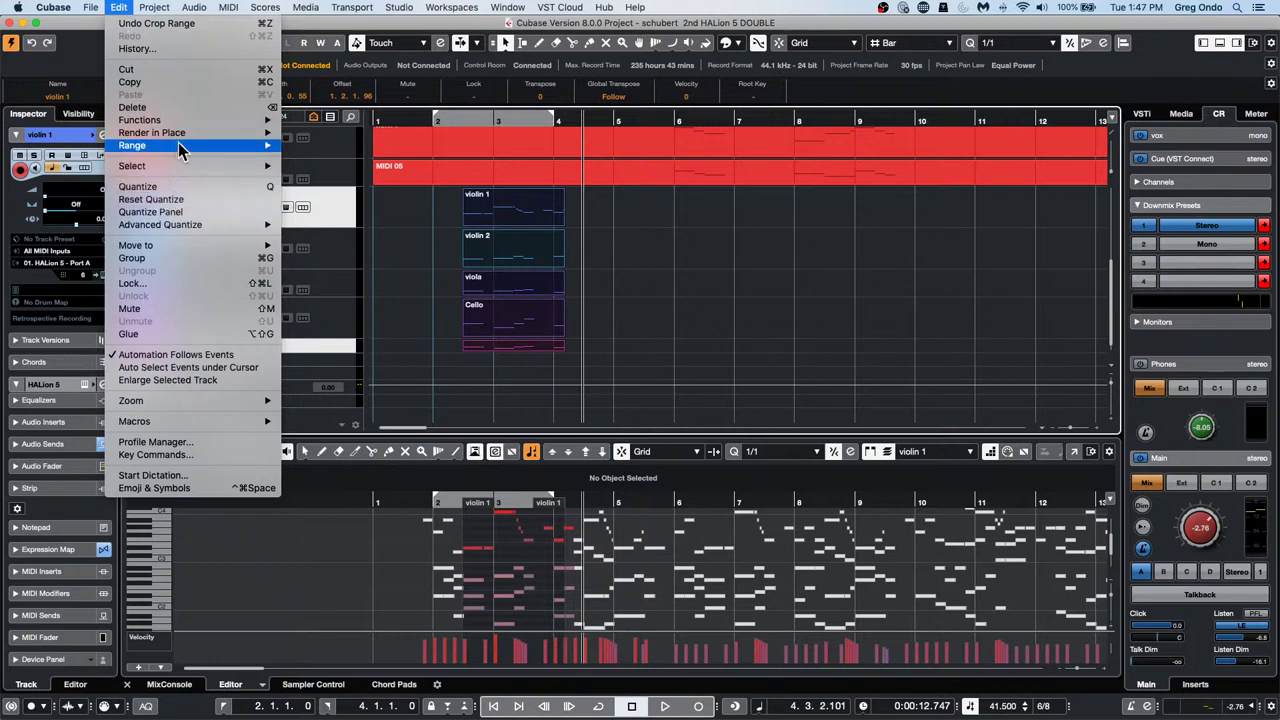
{"action": "mouse_move", "coordinate": [185, 135]}
{"action": "left_click", "coordinate": [378, 147]}
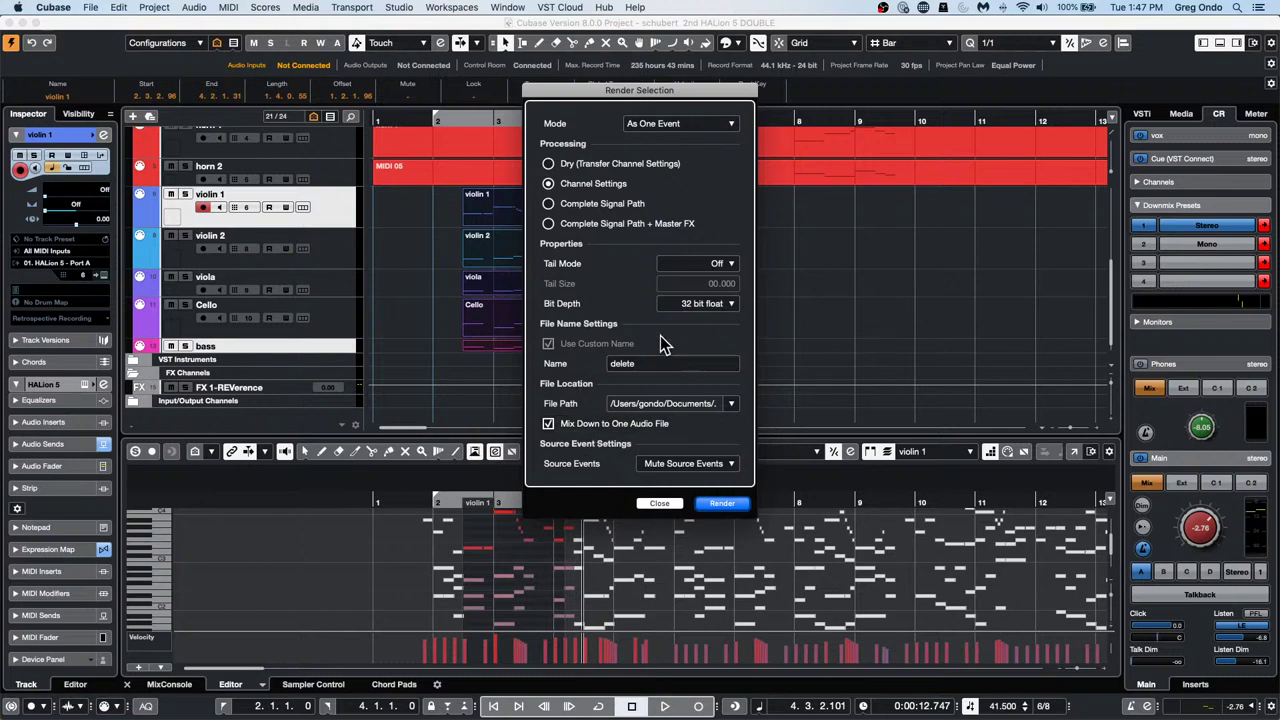
{"action": "left_click", "coordinate": [720, 503]}
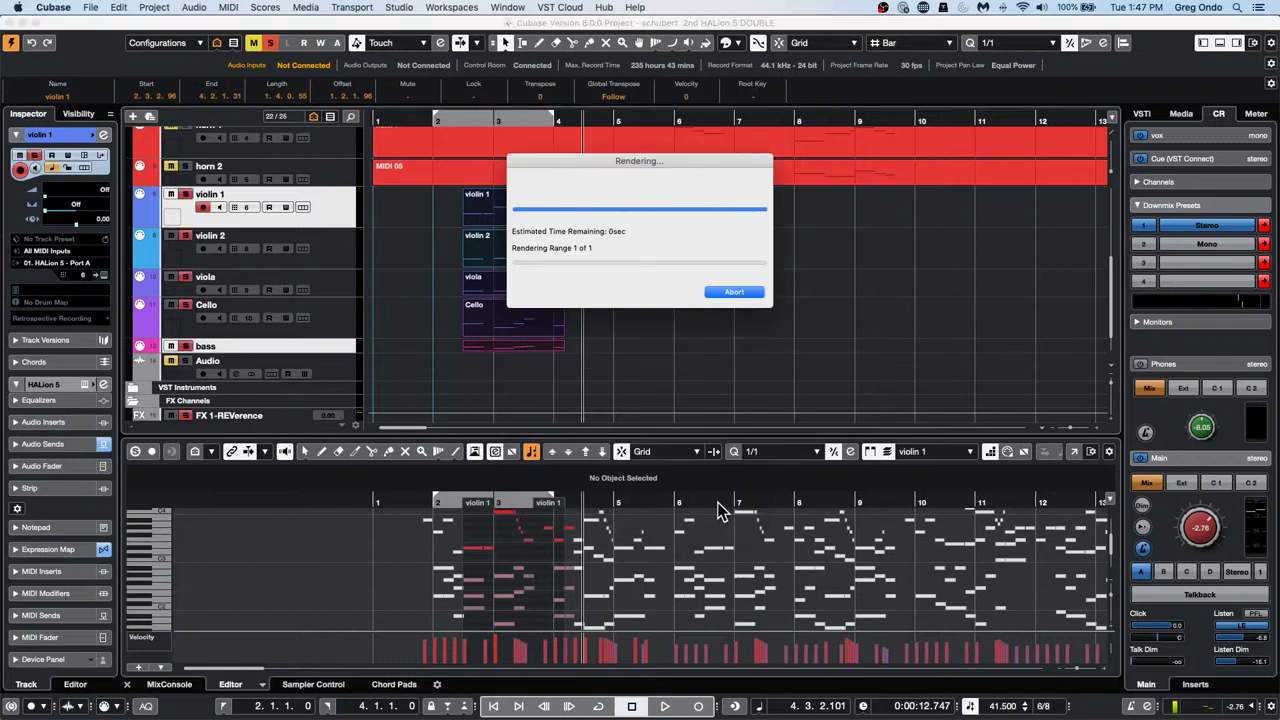
Audition the rendered audio event below the bass track with the Play tool, and return to Object Selection
{"action": "right_click", "coordinate": [514, 379]}
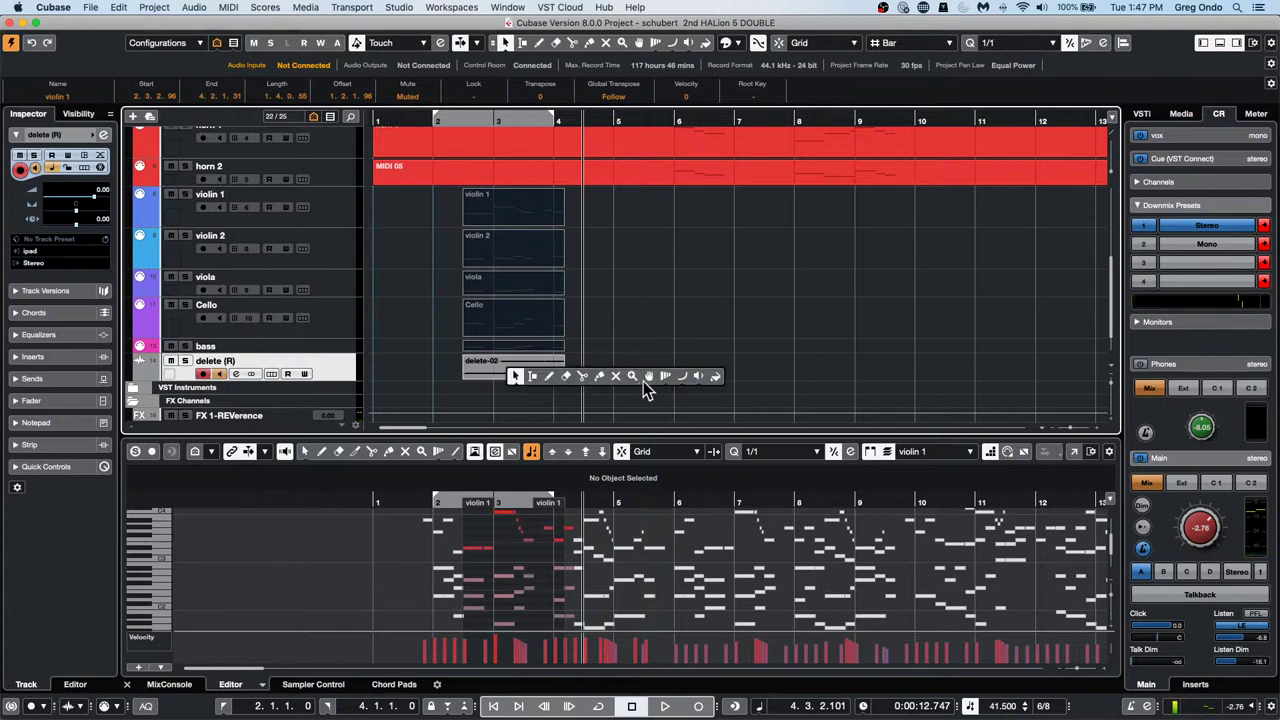
{"action": "left_click", "coordinate": [698, 376]}
{"action": "left_click", "coordinate": [477, 366]}
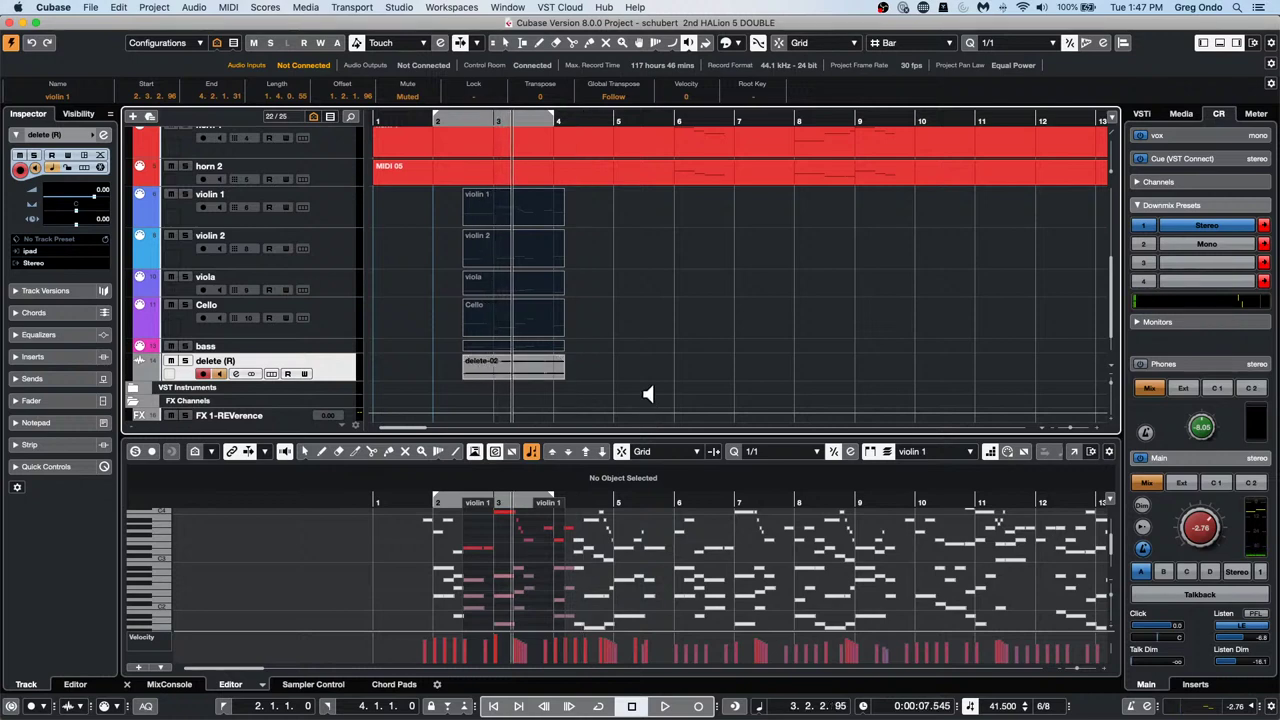
{"action": "key", "text": "1"}
{"action": "left_click", "coordinate": [631, 300]}
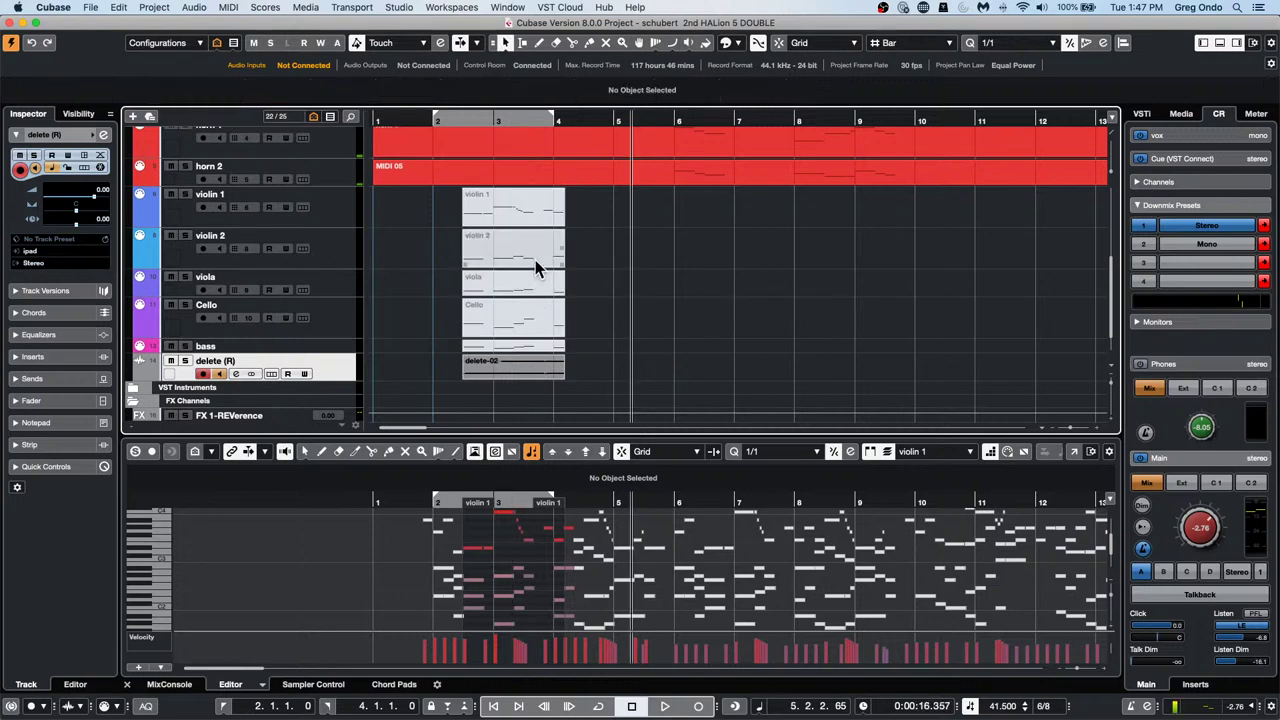
Show the full length of the project and set the ruler's time format to Seconds
{"action": "left_click", "coordinate": [345, 348]}
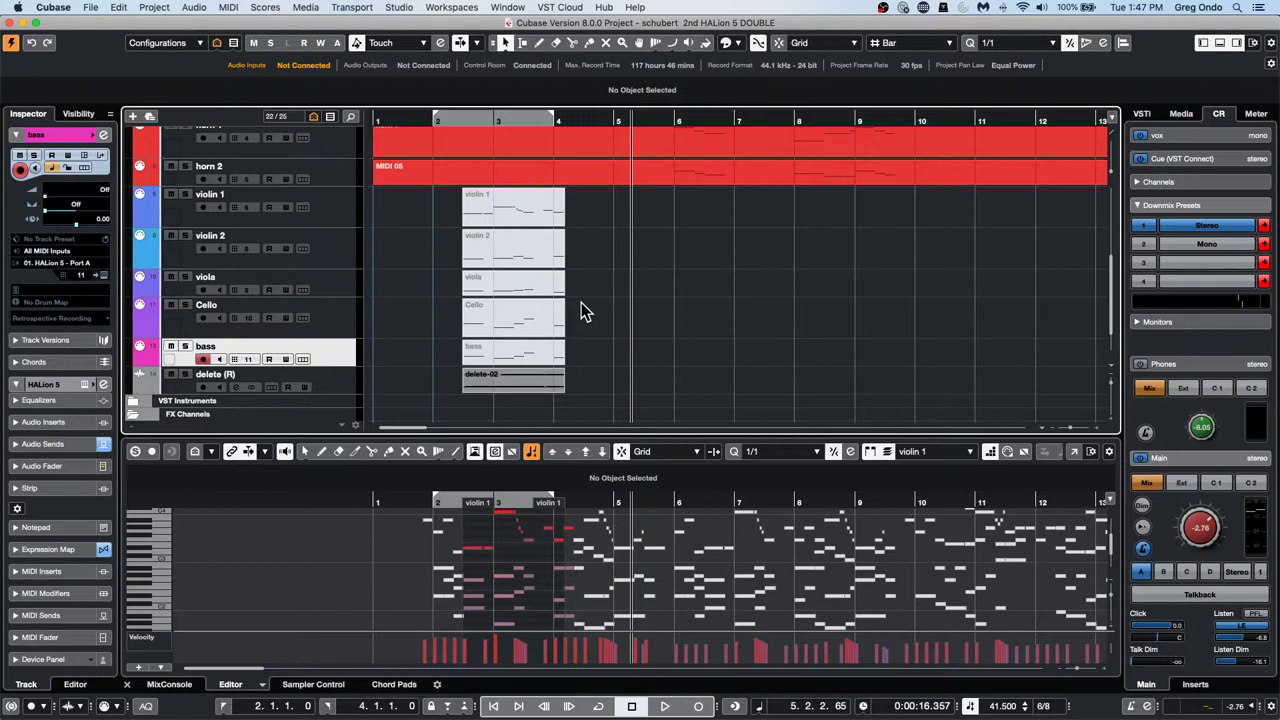
{"action": "scroll", "coordinate": [600, 350], "scroll_direction": "up", "scroll_amount": 5}
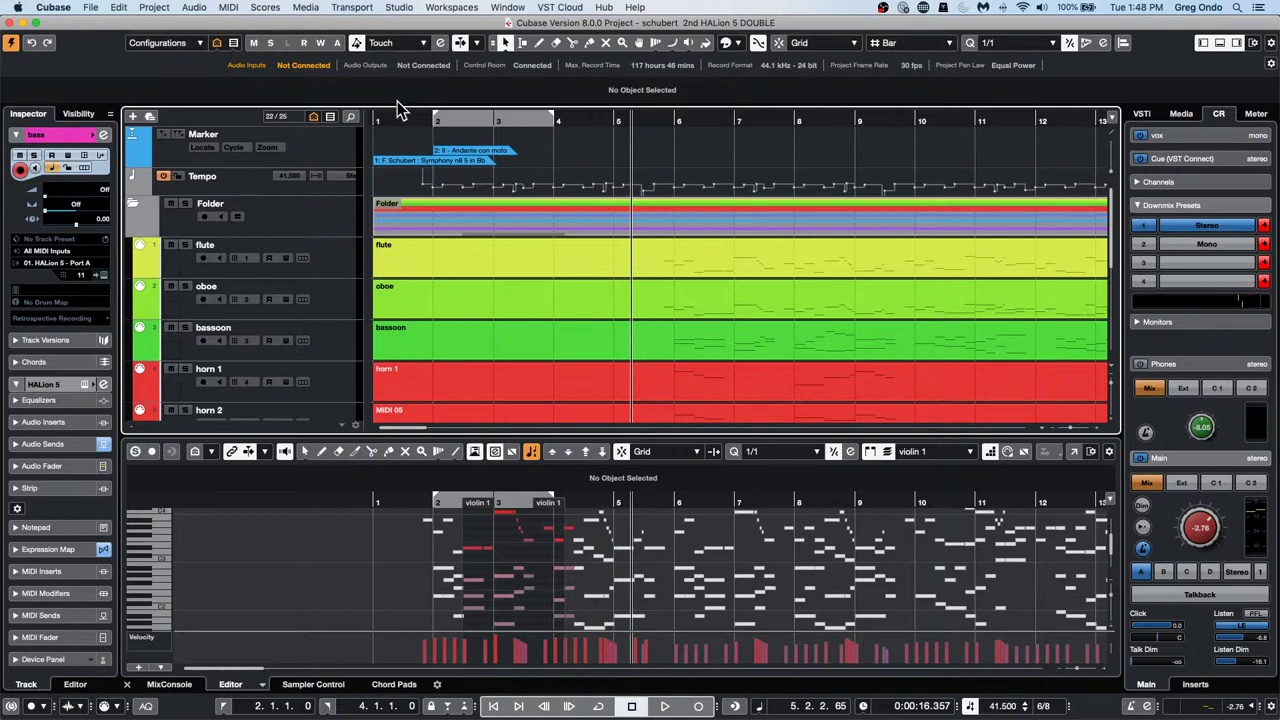
{"action": "left_click_drag", "start_coordinate": [409, 117], "coordinate": [414, 63]}
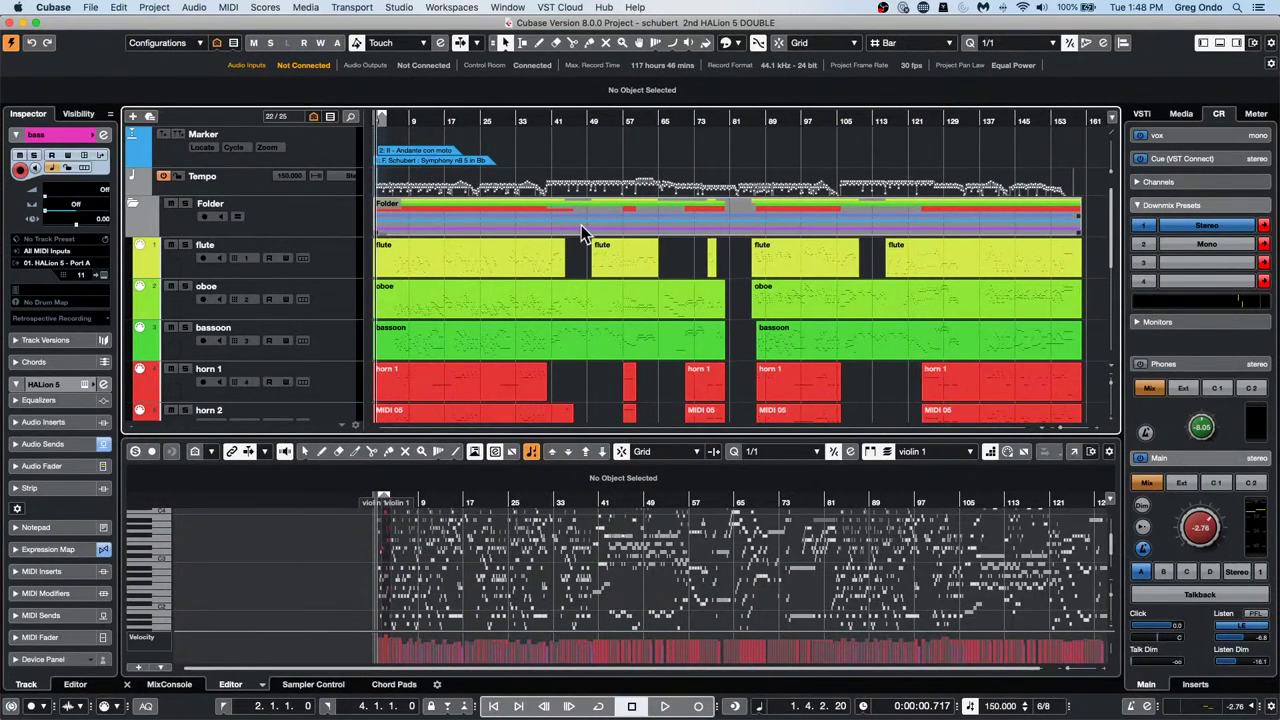
{"action": "right_click", "coordinate": [481, 121]}
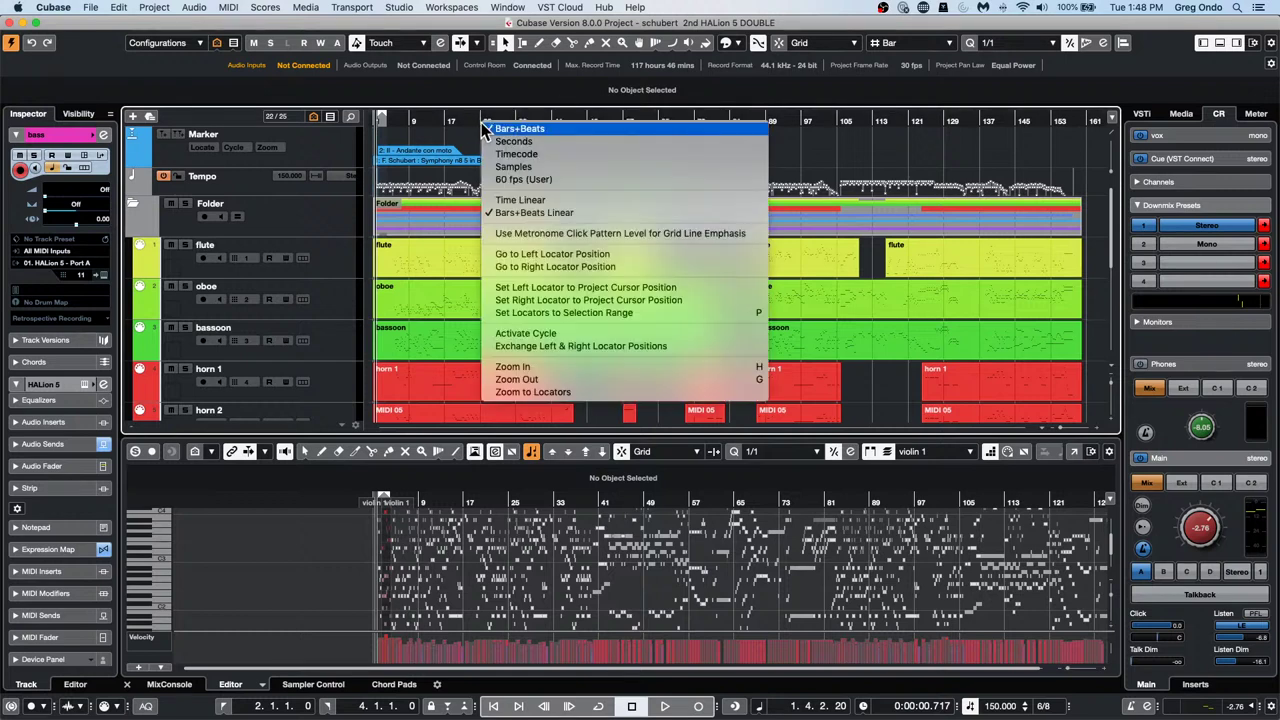
{"action": "left_click", "coordinate": [573, 143]}
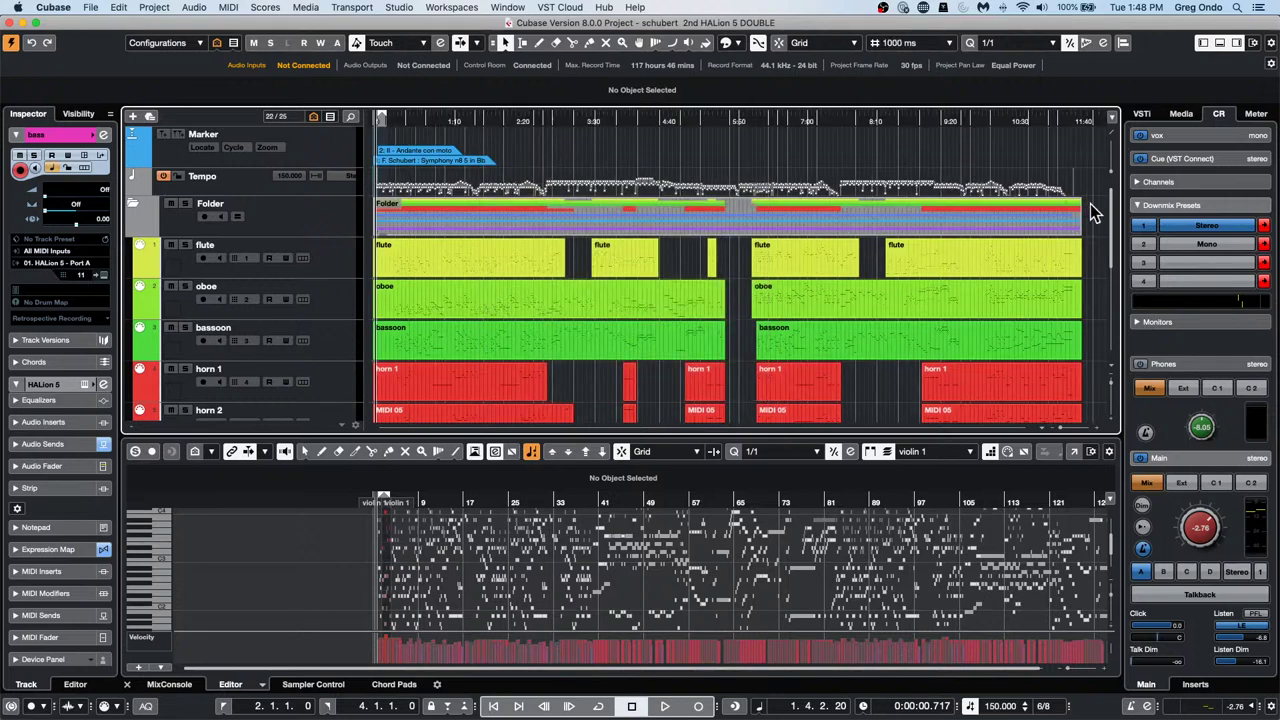
Select all events, duplicate them end to end until the project lasts about 31 minutes, and place the project cursor near the end
{"action": "left_click_drag", "start_coordinate": [1090, 203], "coordinate": [311, 395]}
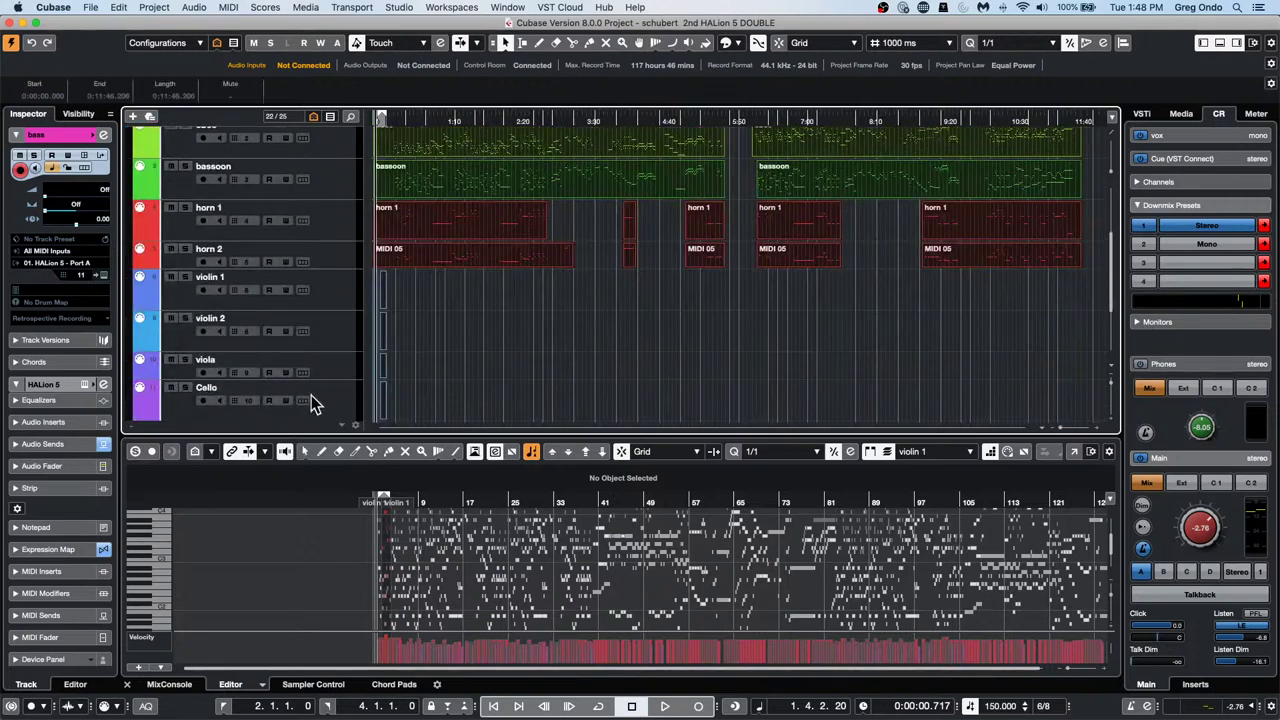
{"action": "key", "text": "super+d"}
{"action": "key", "text": "super+d"}
{"action": "key", "text": "super+d"}
{"action": "key", "text": "super+d"}
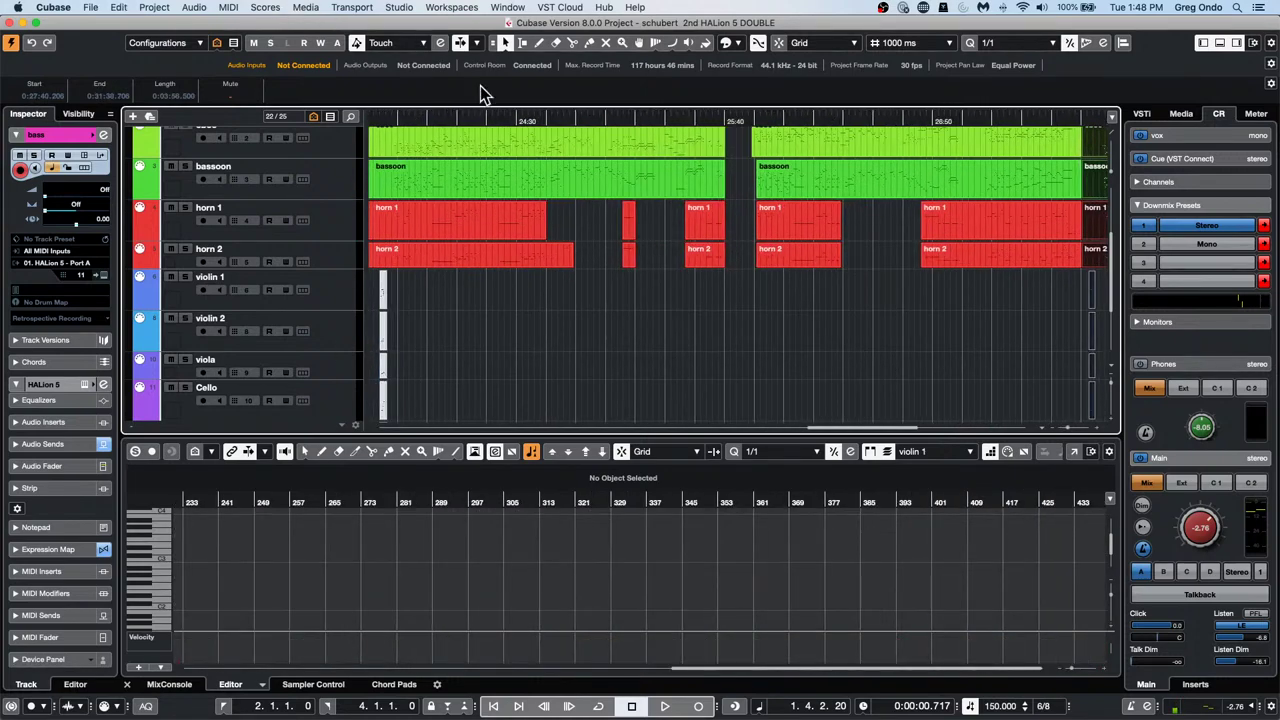
{"action": "left_click", "coordinate": [494, 104]}
{"action": "left_click_drag", "start_coordinate": [494, 102], "coordinate": [491, 77]}
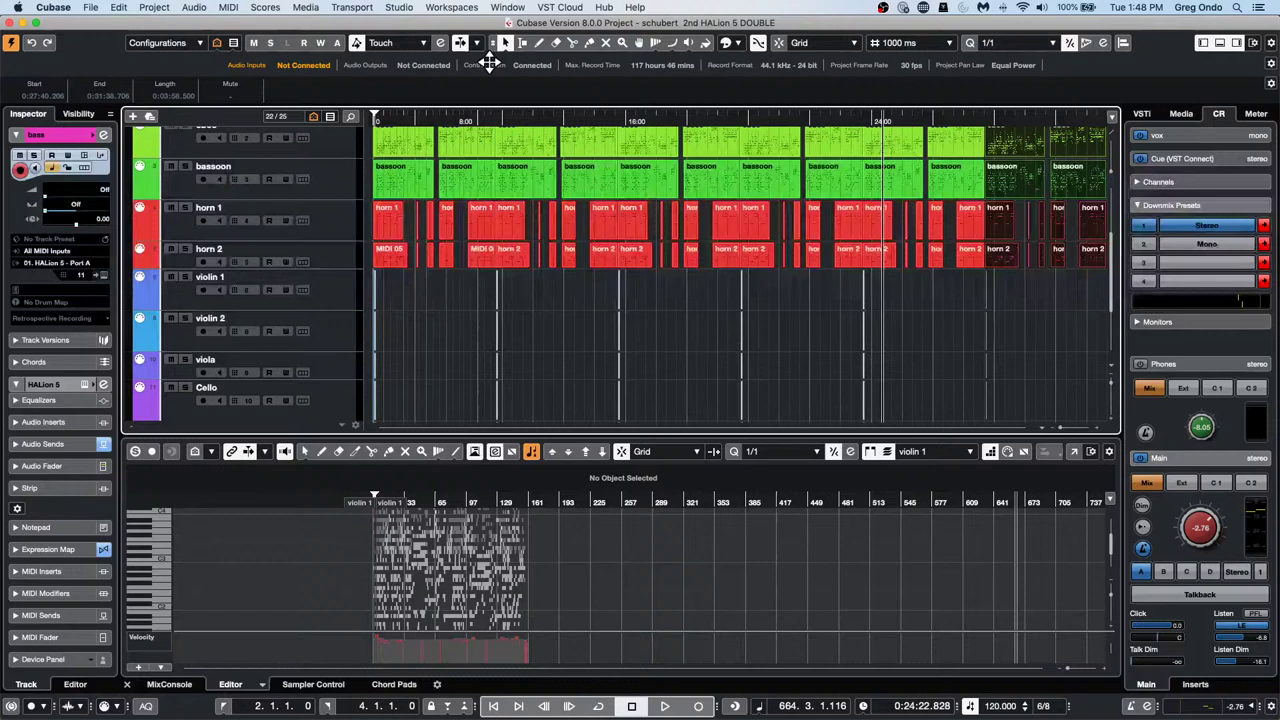
{"action": "left_click", "coordinate": [930, 117]}
{"action": "left_click_drag", "start_coordinate": [931, 118], "coordinate": [1183, 111]}
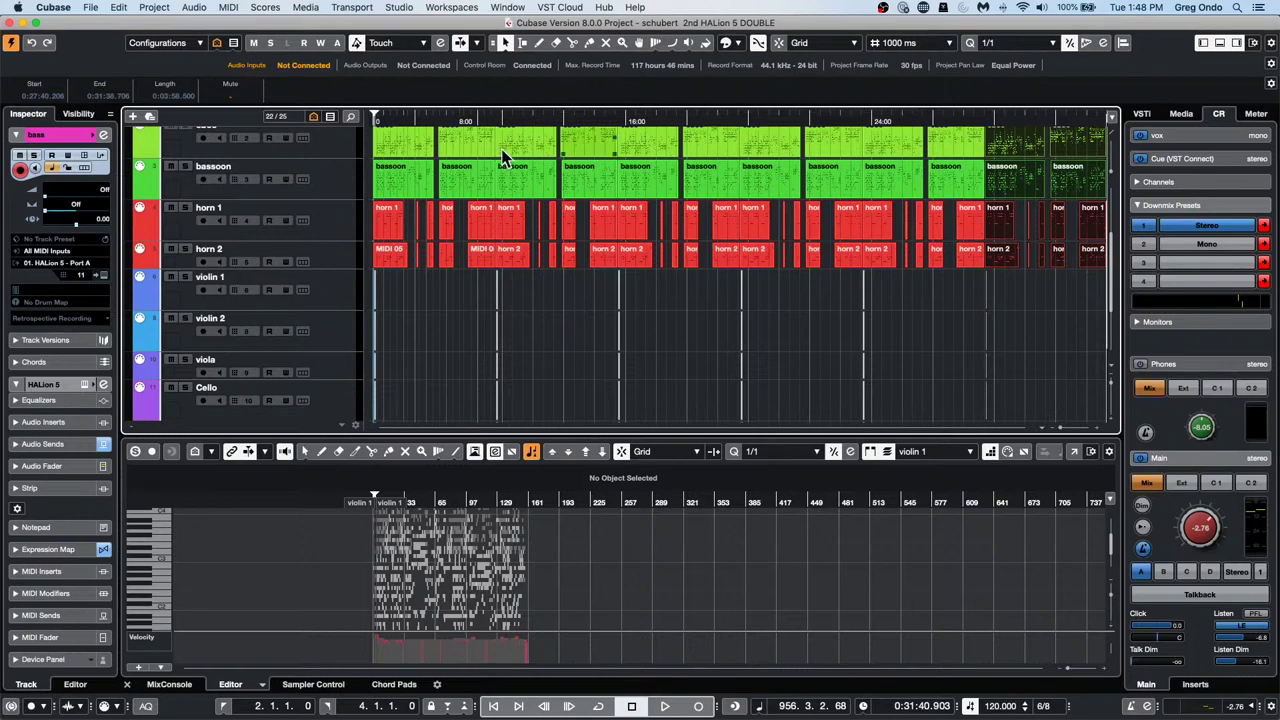
Open the Audio Mixdown export and set the bit depth to 64 bit float and the sample rate to 44.100 kHz
{"action": "left_click", "coordinate": [90, 8]}
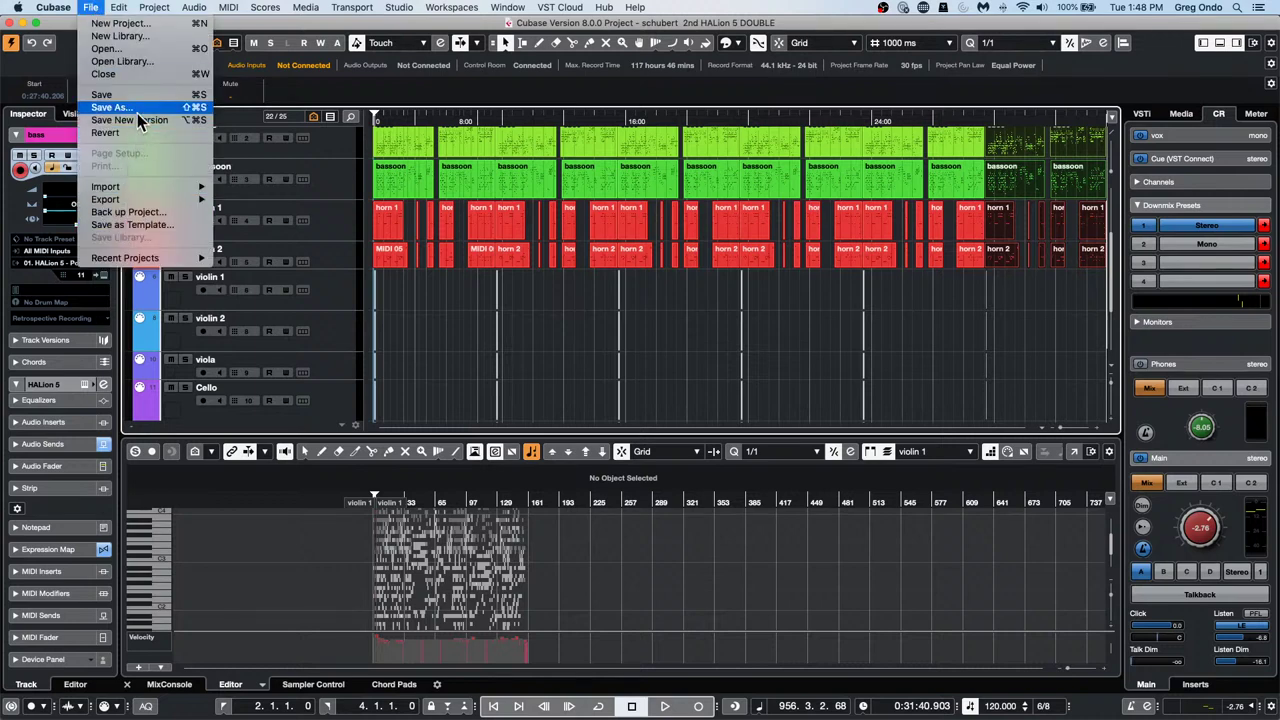
{"action": "mouse_move", "coordinate": [185, 199]}
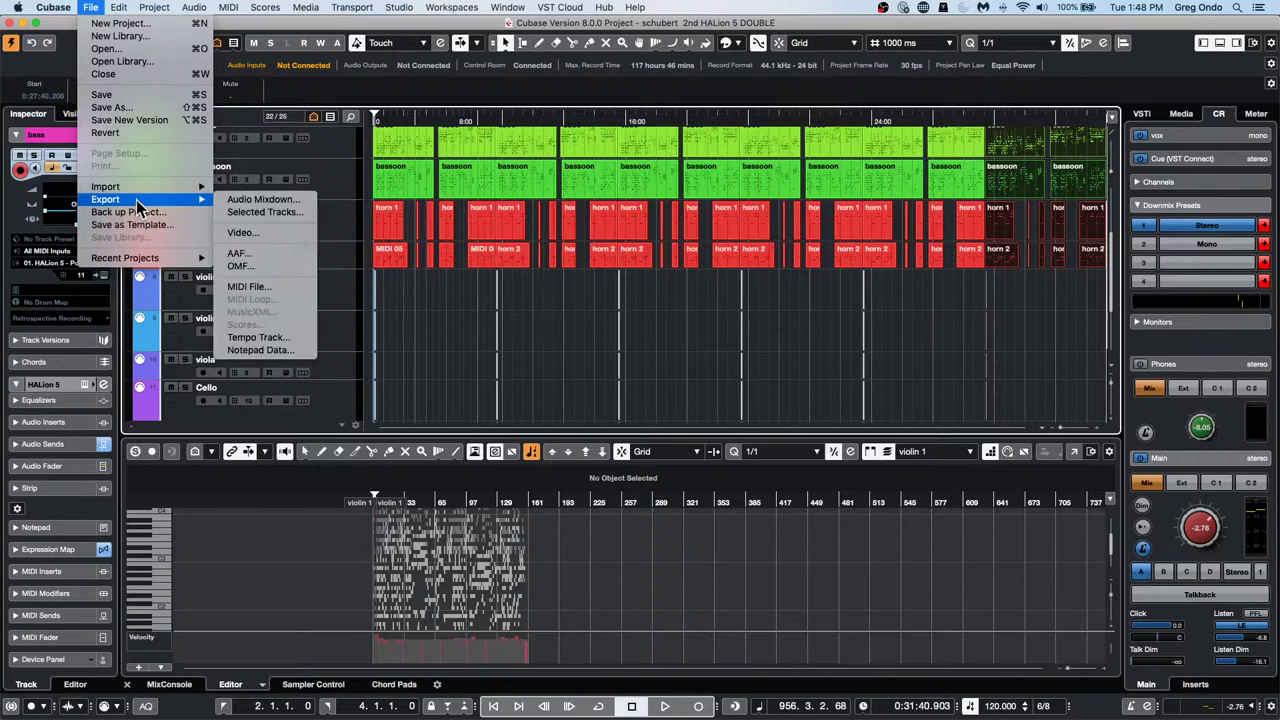
{"action": "left_click", "coordinate": [297, 207]}
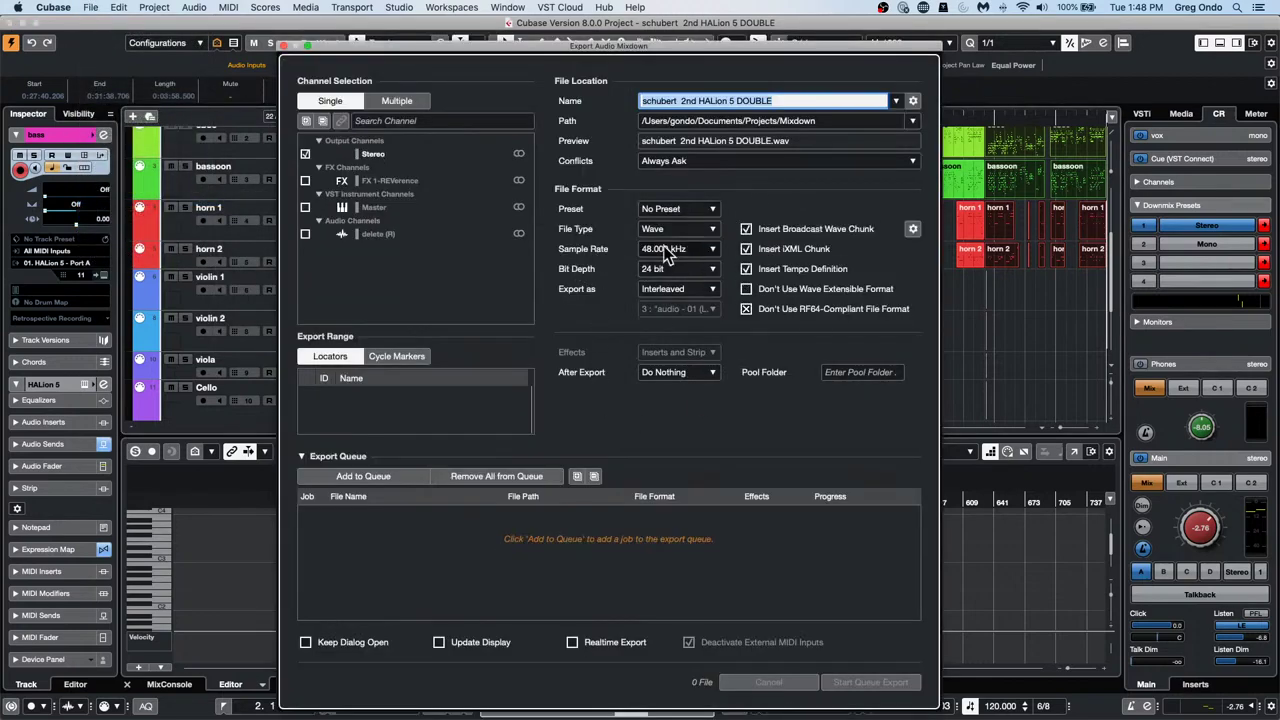
{"action": "left_click", "coordinate": [677, 268]}
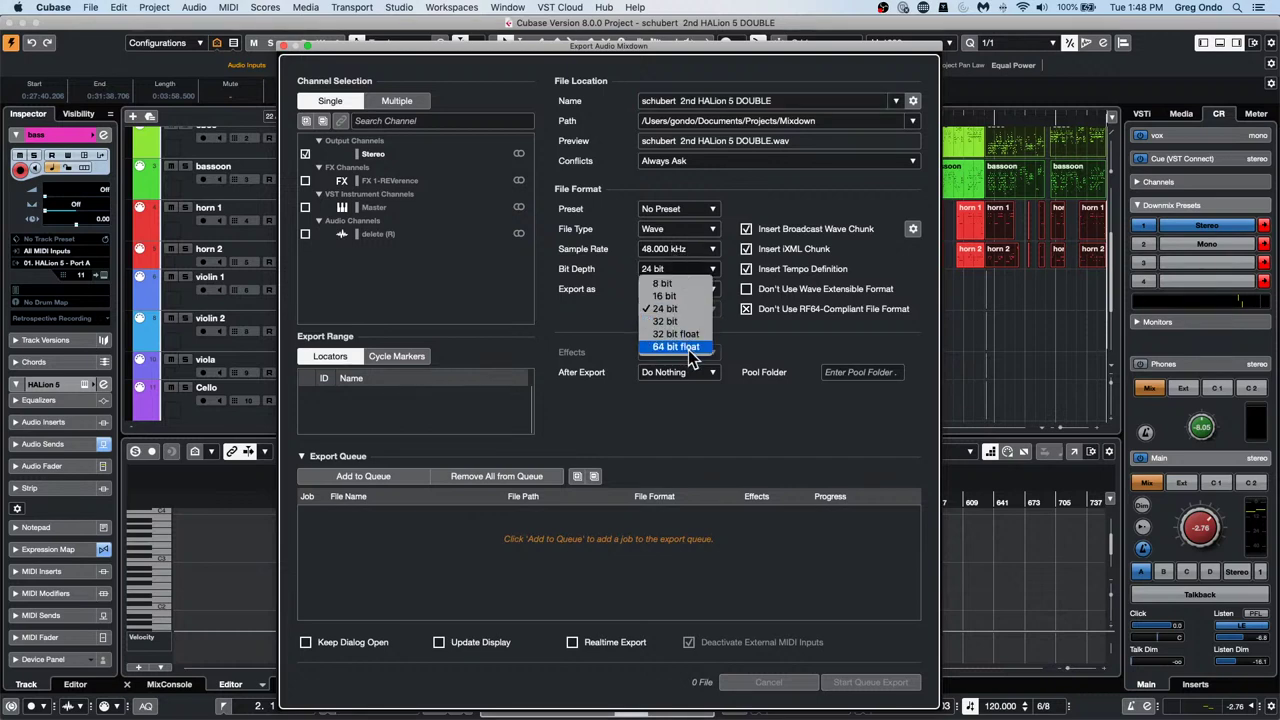
{"action": "left_click", "coordinate": [676, 347]}
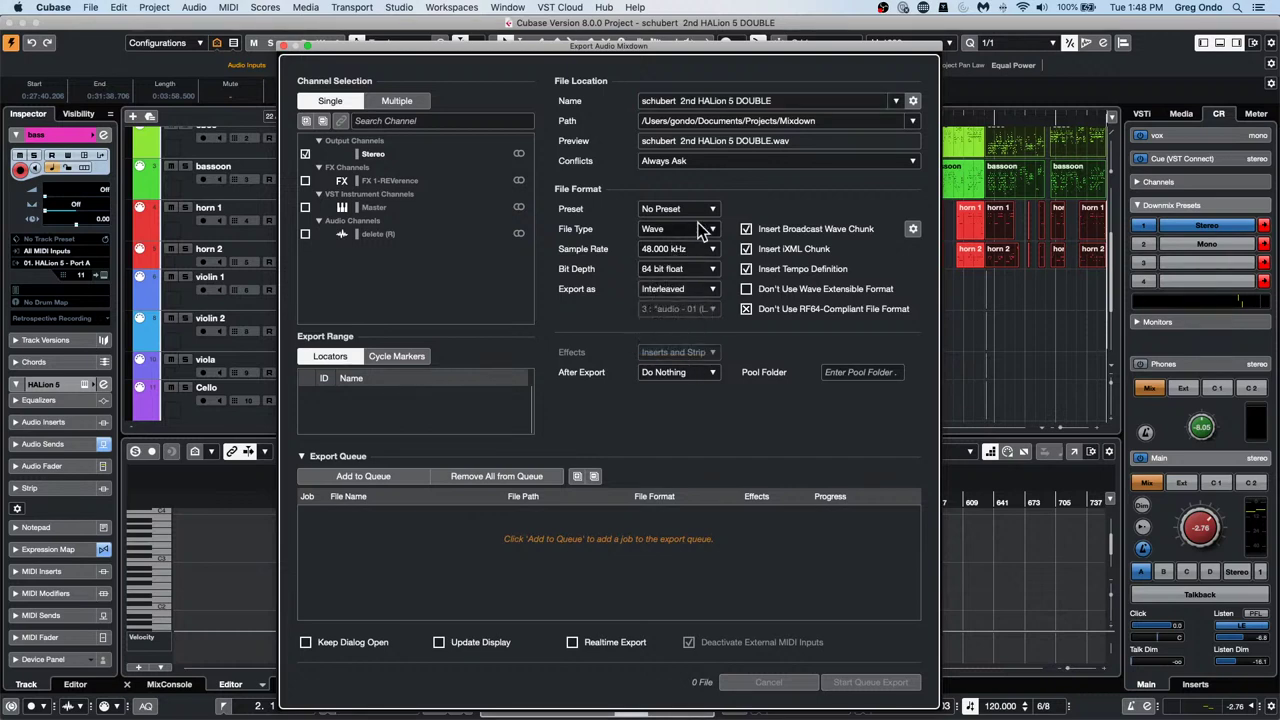
{"action": "left_click", "coordinate": [668, 251]}
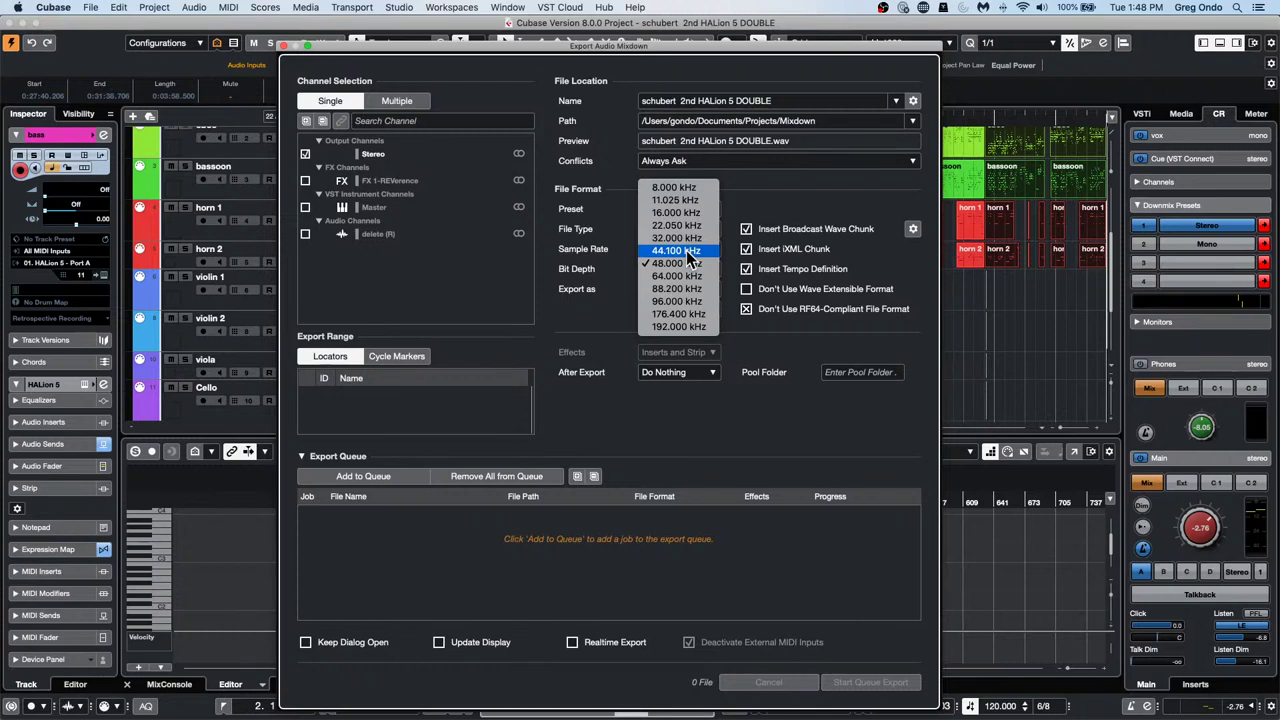
{"action": "left_click", "coordinate": [686, 253]}
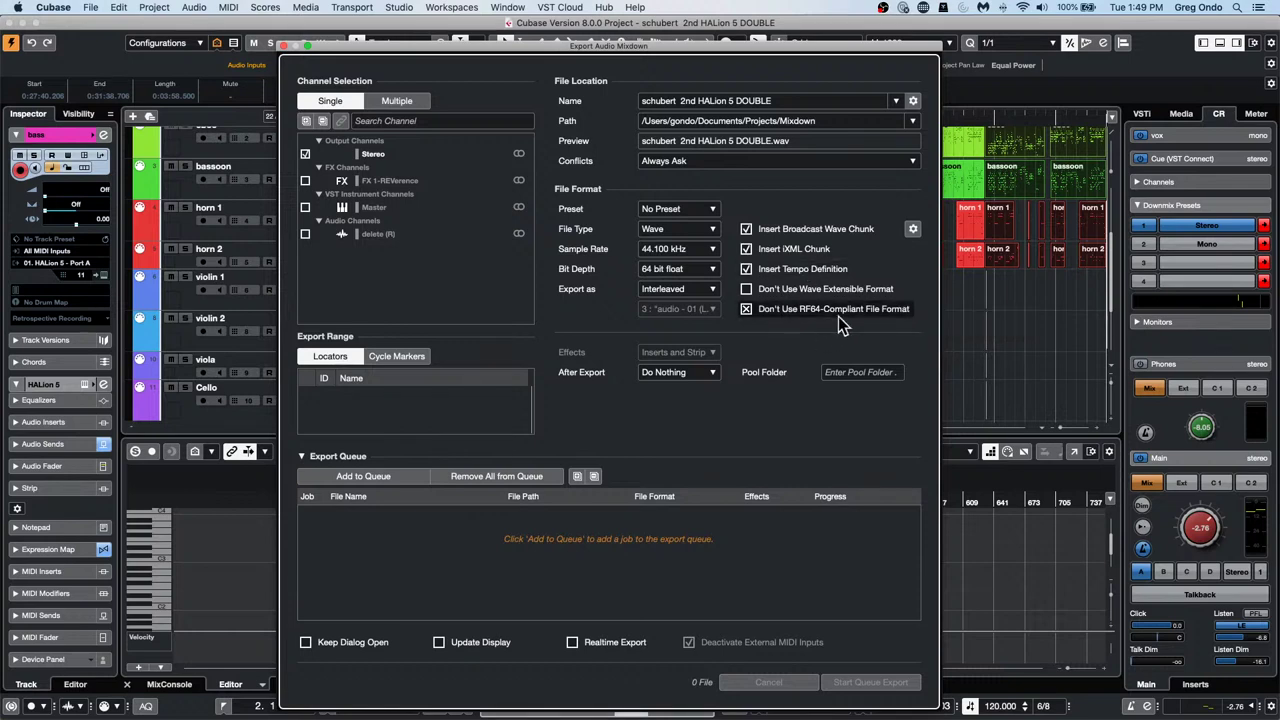
Check the available bit depths and the RF64 option for the mixdown, and close the export settings without exporting
{"action": "left_click", "coordinate": [689, 270]}
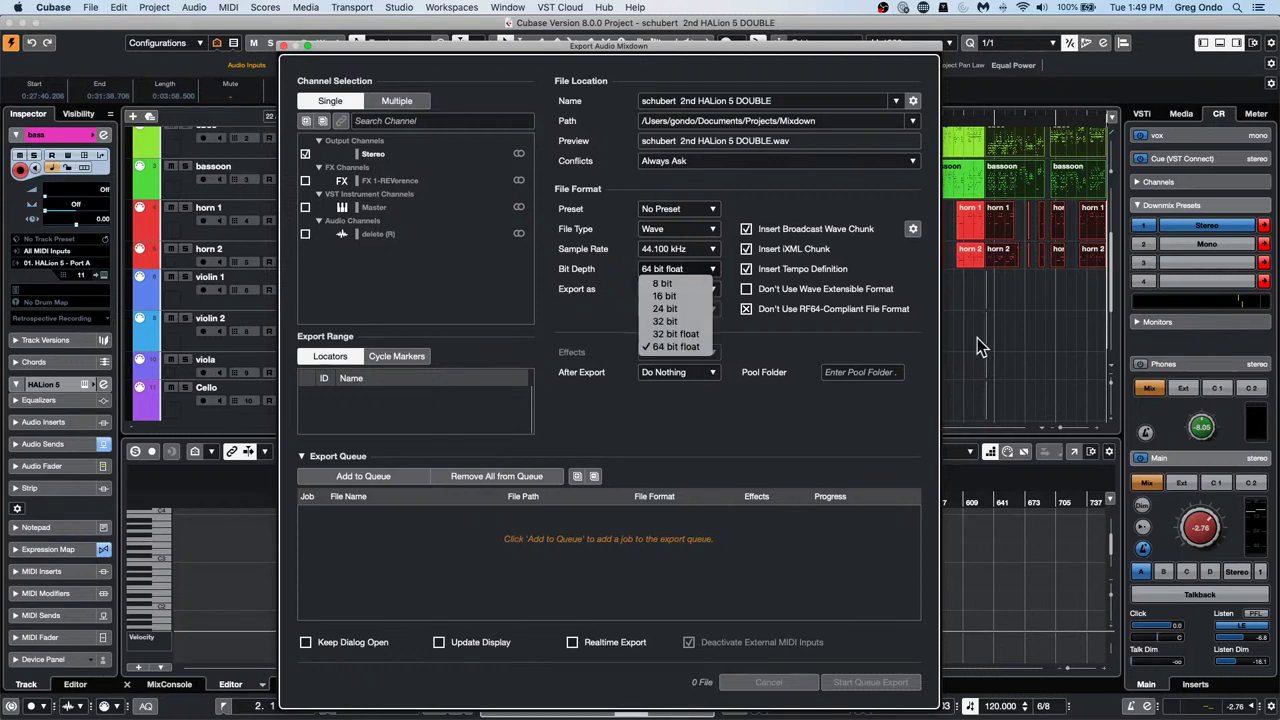
{"action": "left_click", "coordinate": [828, 347]}
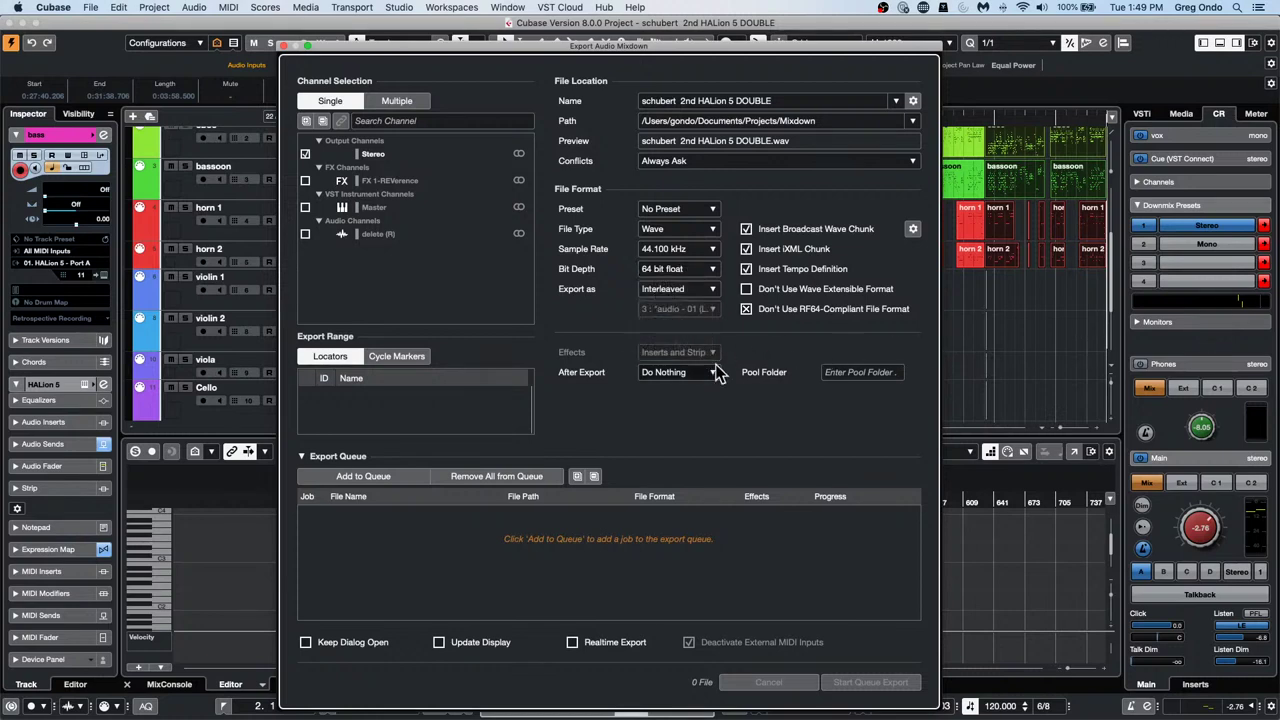
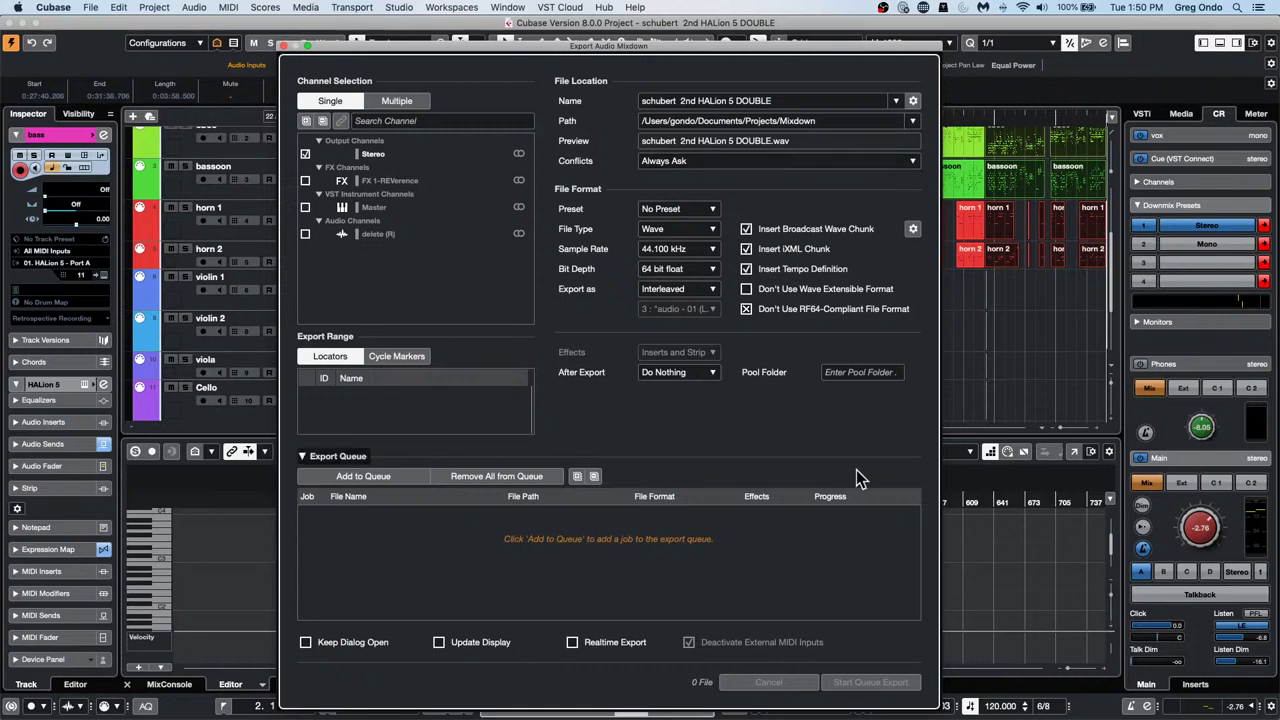
{"action": "left_click", "coordinate": [284, 46]}
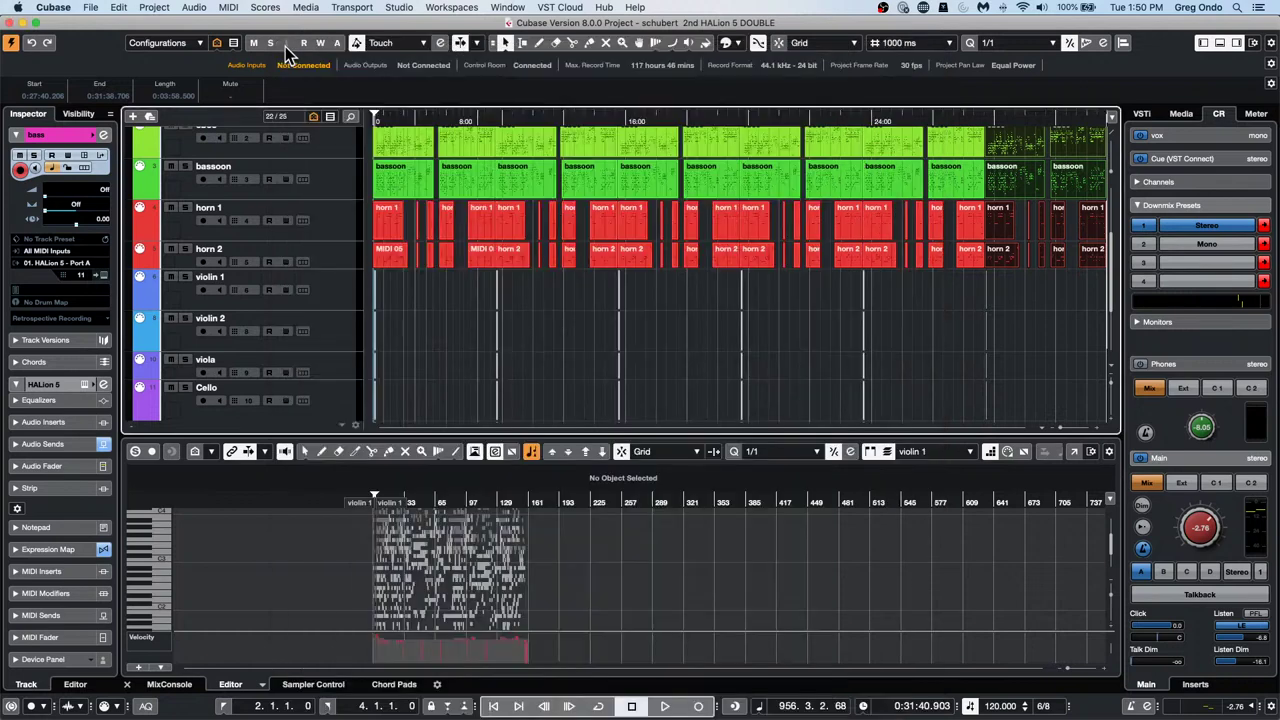
Open the recent project Amos Moses - GO and activate it
{"action": "left_click", "coordinate": [90, 7]}
{"action": "mouse_move", "coordinate": [143, 258]}
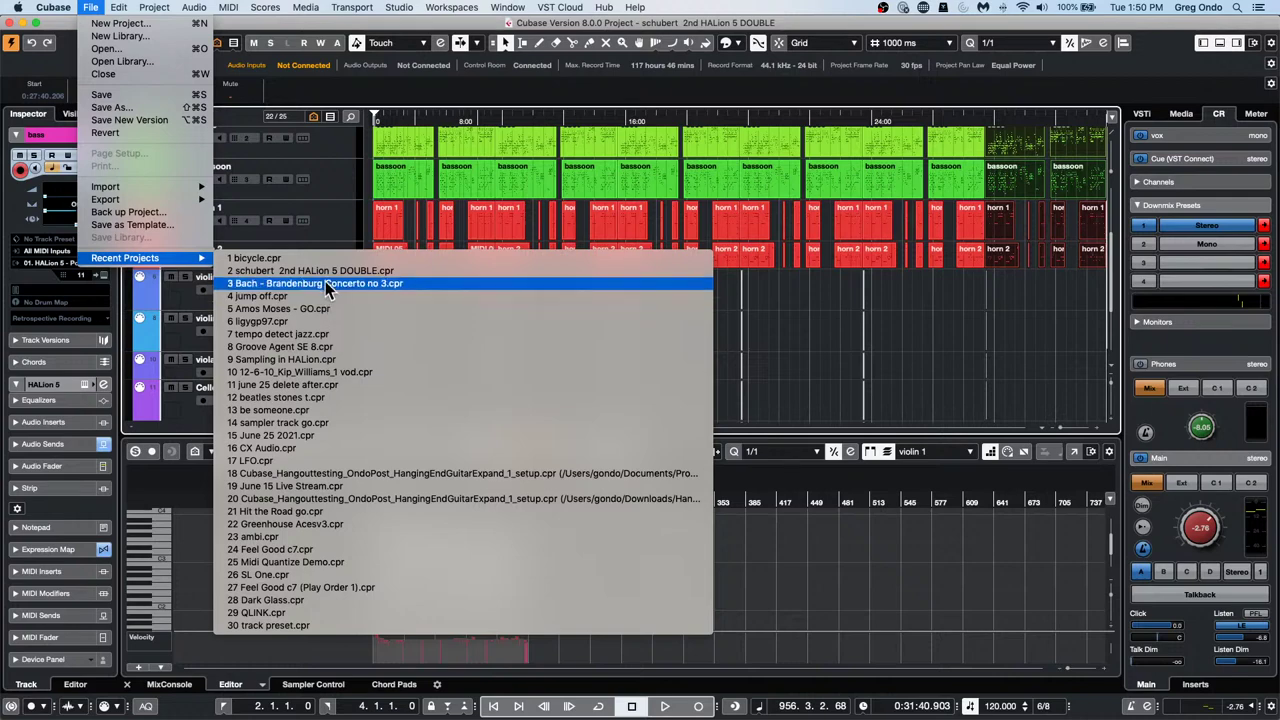
{"action": "left_click", "coordinate": [561, 305]}
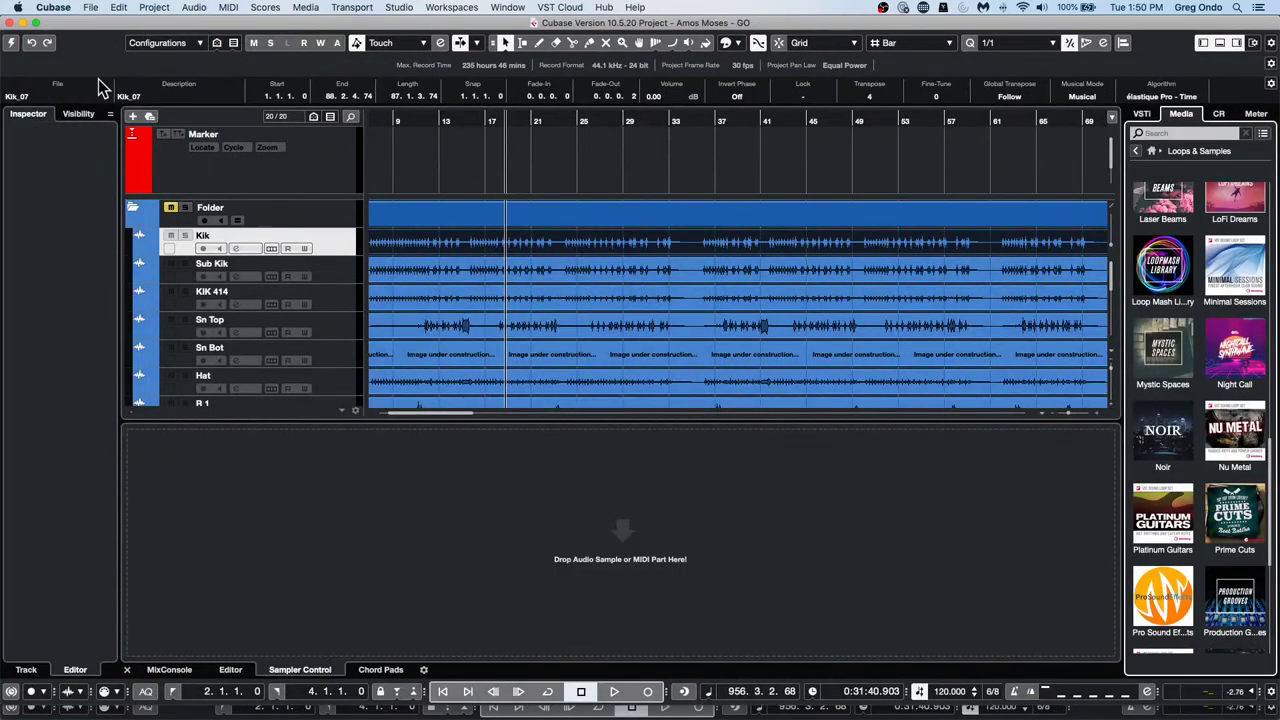
{"action": "left_click", "coordinate": [12, 44]}
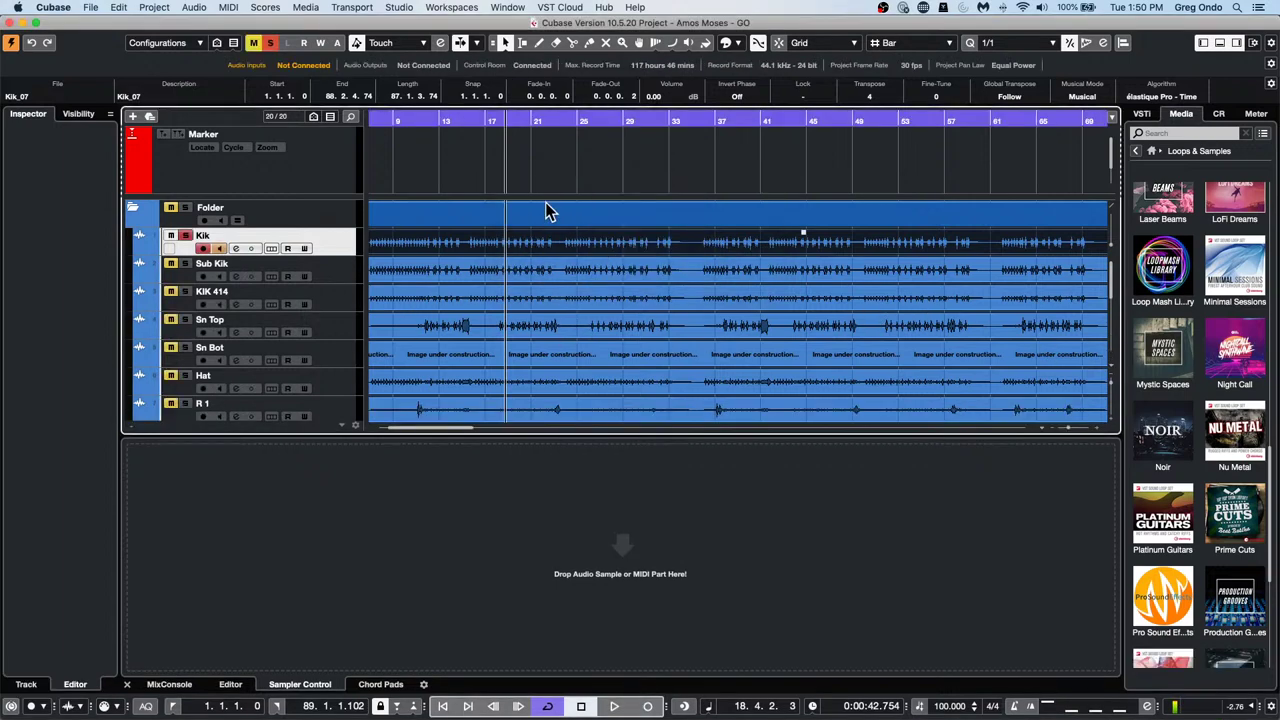
Record a tapped MIDI part on the Maple Kit track from bar 1, clearing all solos and muting the Maple Kit track
{"action": "scroll", "coordinate": [572, 291], "scroll_direction": "down", "scroll_amount": 5}
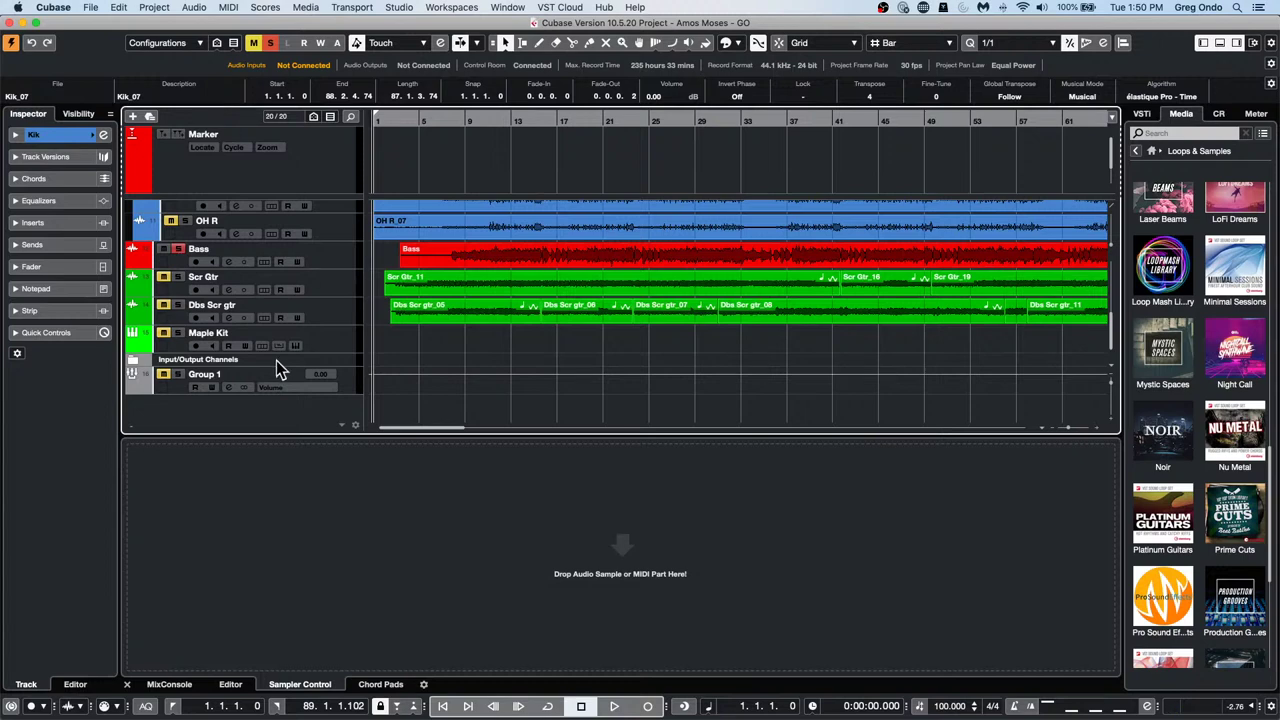
{"action": "left_click", "coordinate": [345, 342]}
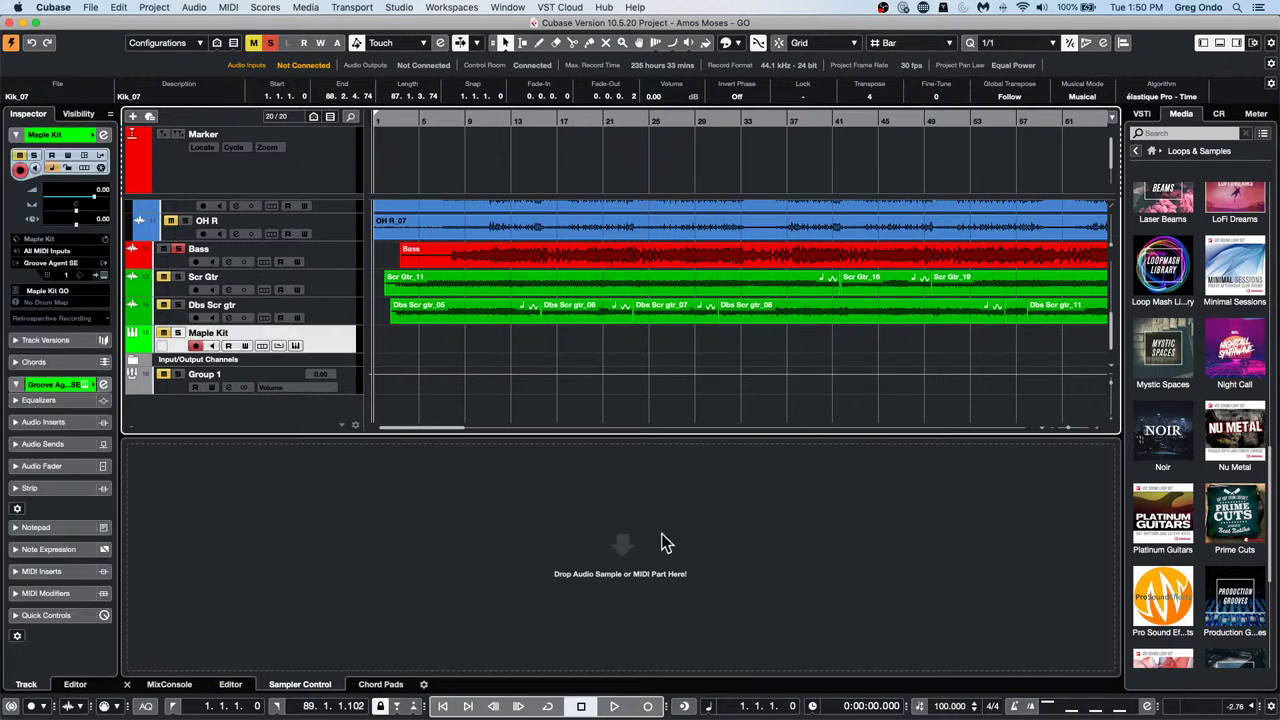
{"action": "left_click", "coordinate": [651, 706]}
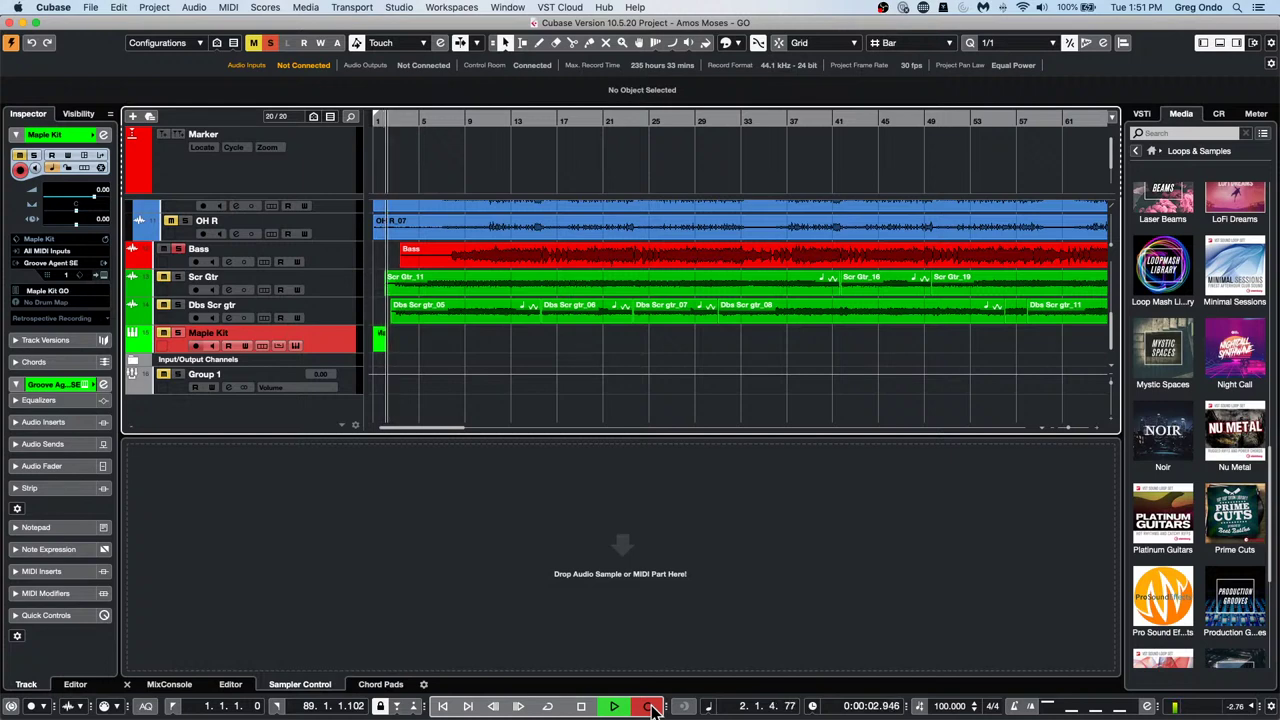
{"action": "left_click", "coordinate": [270, 42]}
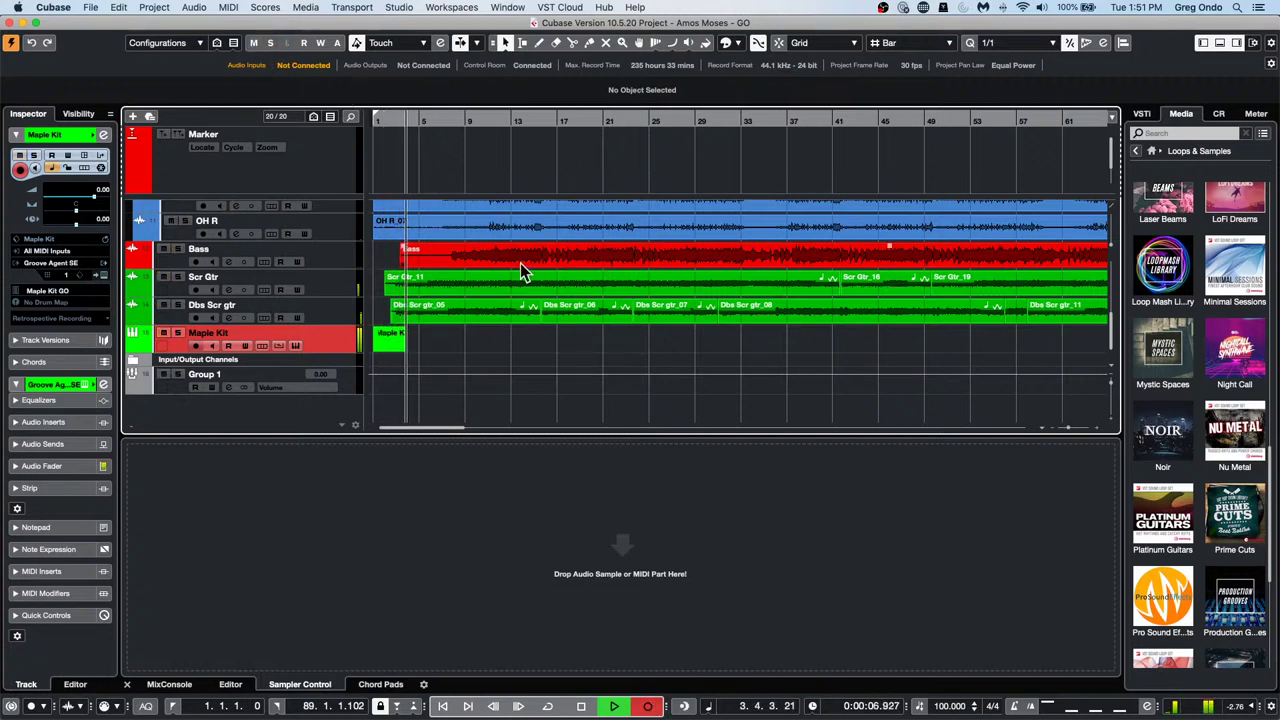
{"action": "left_click", "coordinate": [164, 333]}
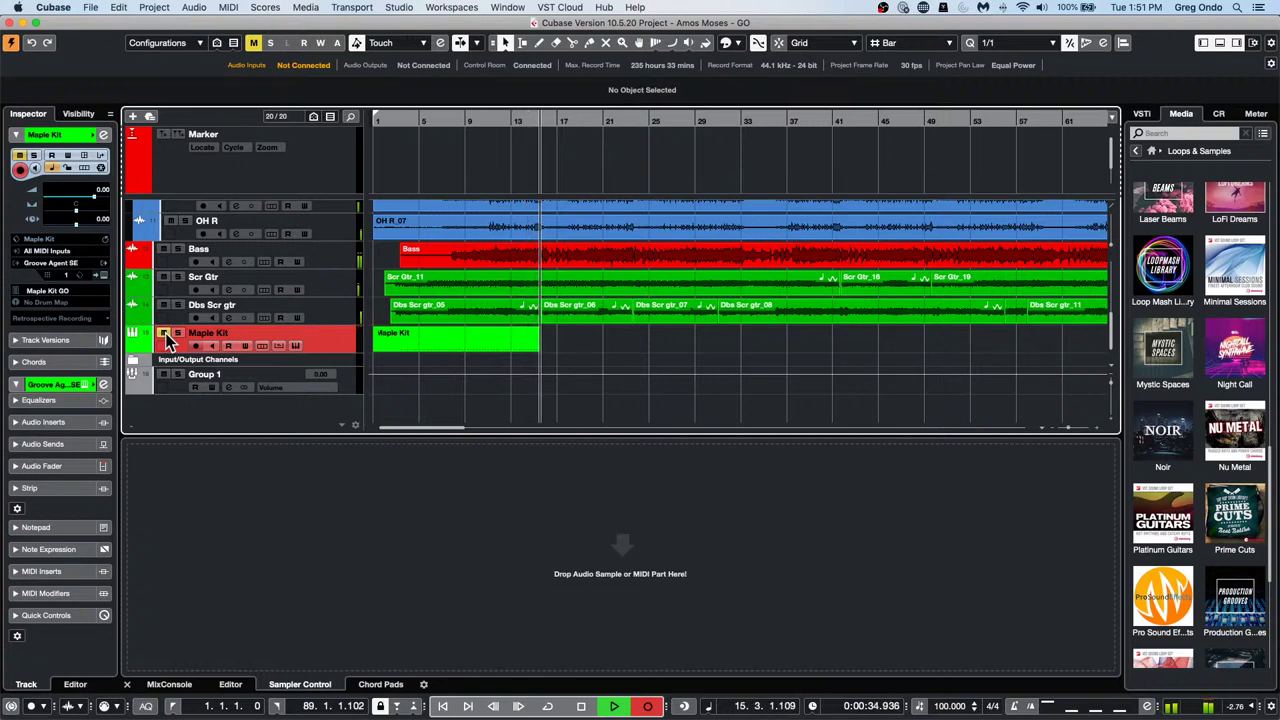
{"action": "key", "text": "space"}
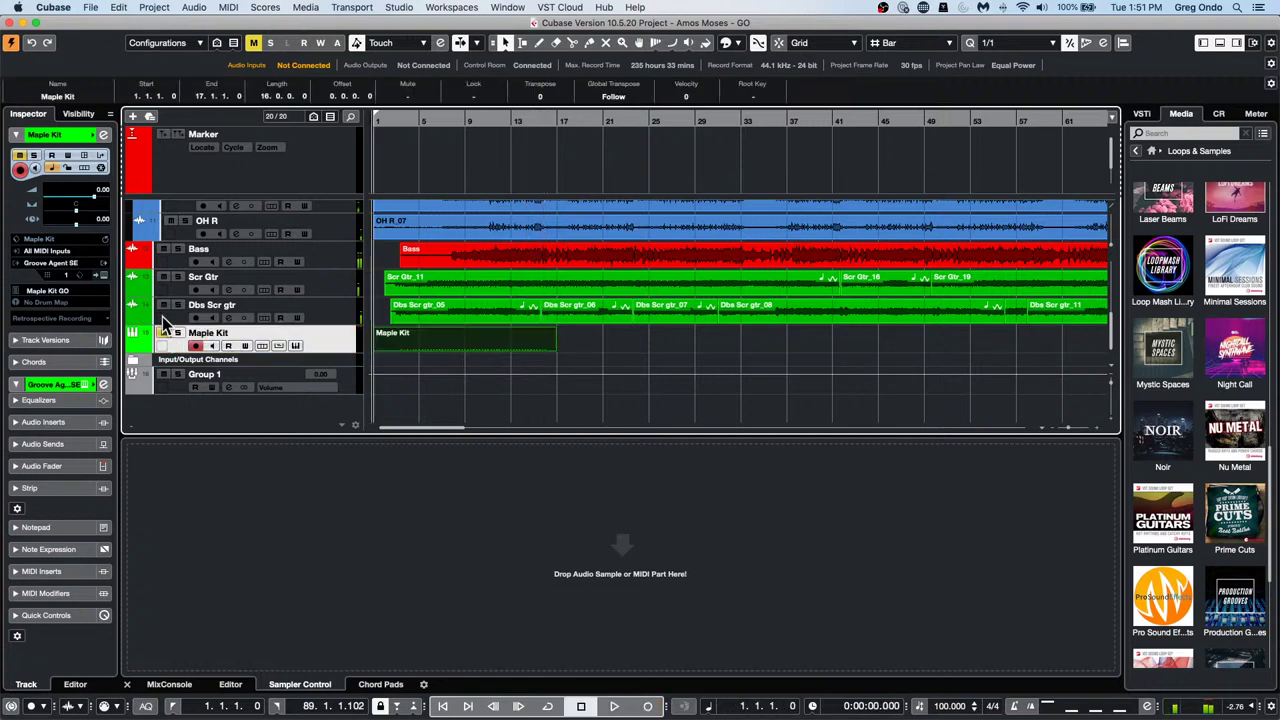
Open the recorded Maple Kit part for editing and apply Merge Tempo from Tapping with 1/4 tapping and Begin at Bar Start enabled
{"action": "double_click", "coordinate": [446, 350]}
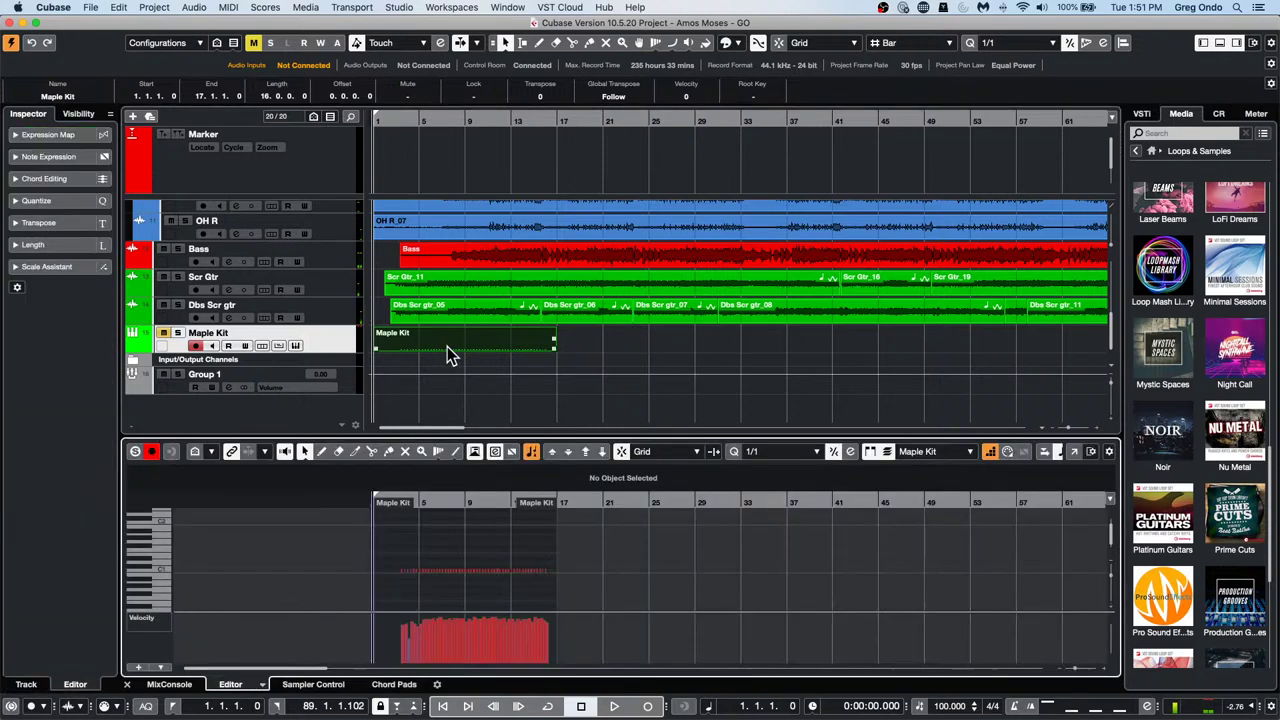
{"action": "left_click_drag", "start_coordinate": [444, 502], "coordinate": [383, 516]}
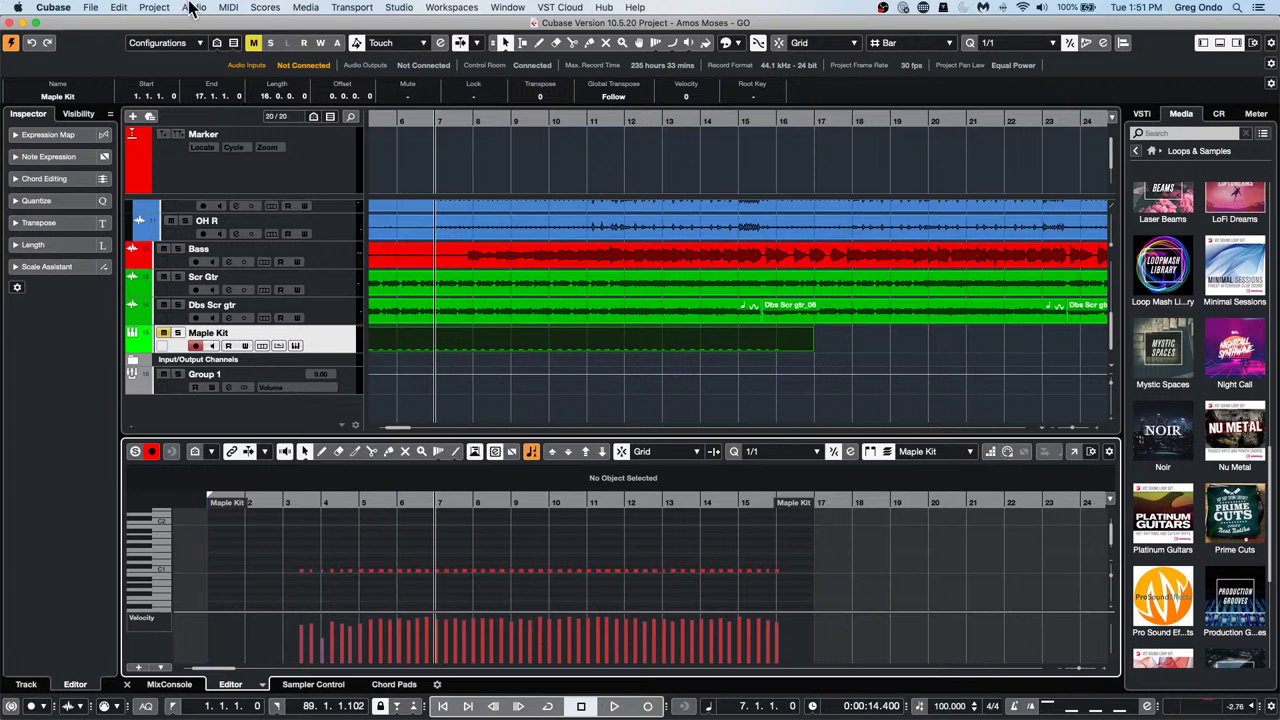
{"action": "left_click", "coordinate": [270, 9]}
{"action": "mouse_move", "coordinate": [152, 9]}
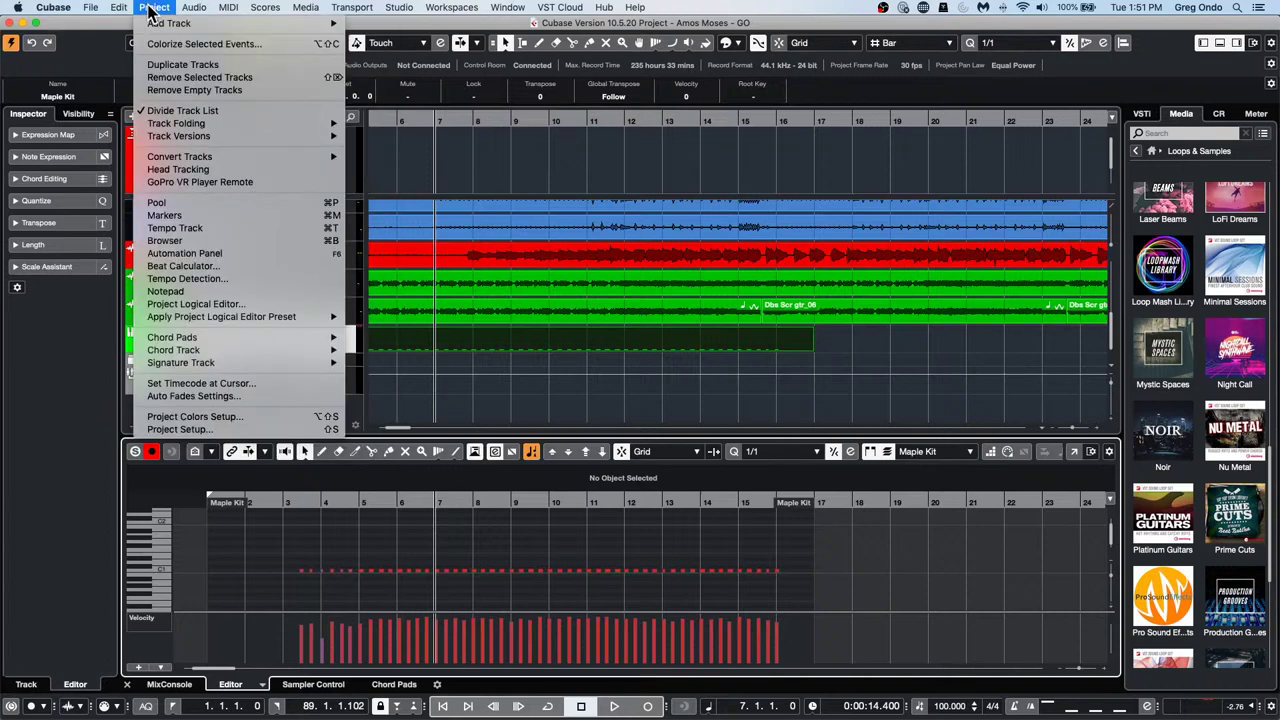
{"action": "mouse_move", "coordinate": [228, 8]}
{"action": "mouse_move", "coordinate": [275, 290]}
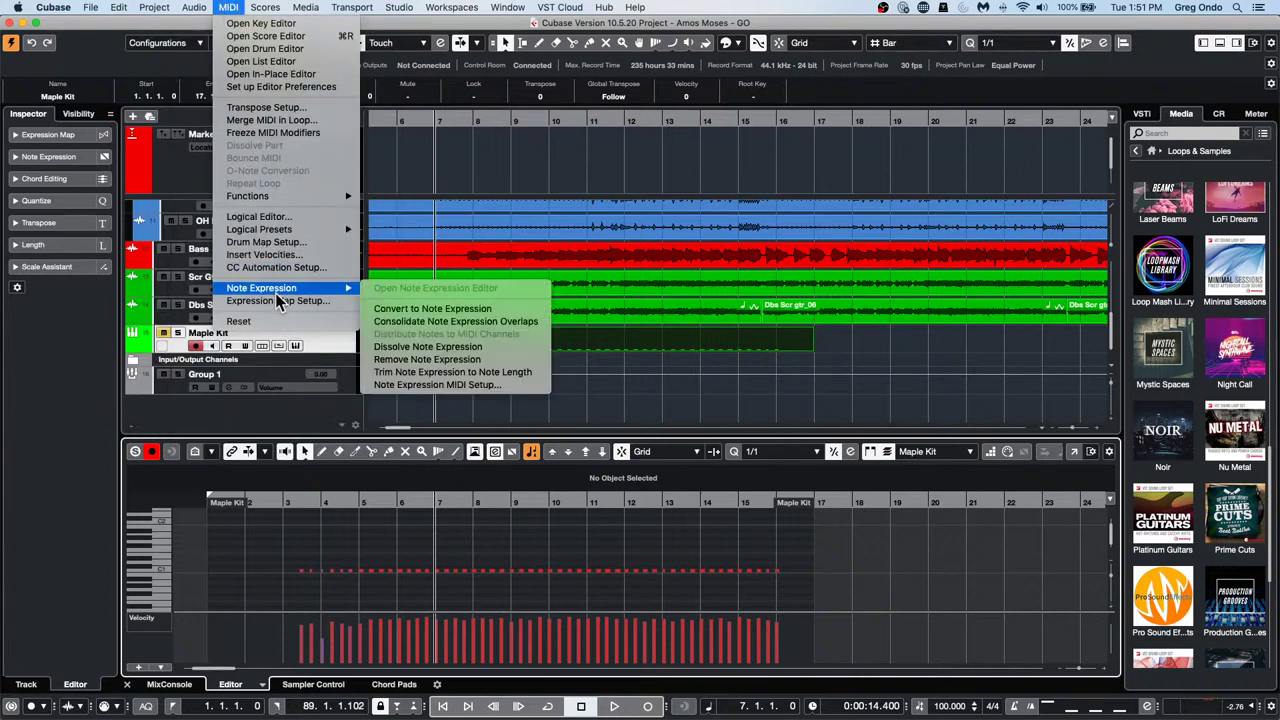
{"action": "mouse_move", "coordinate": [283, 230]}
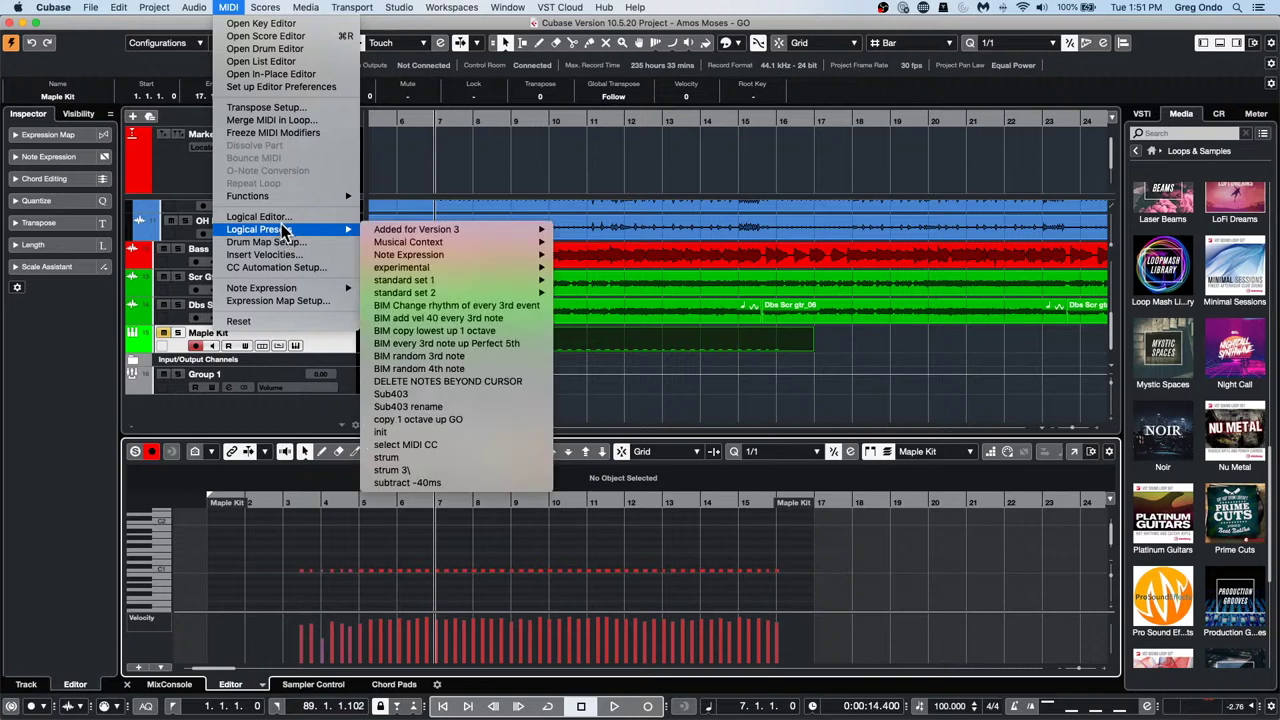
{"action": "mouse_move", "coordinate": [292, 198]}
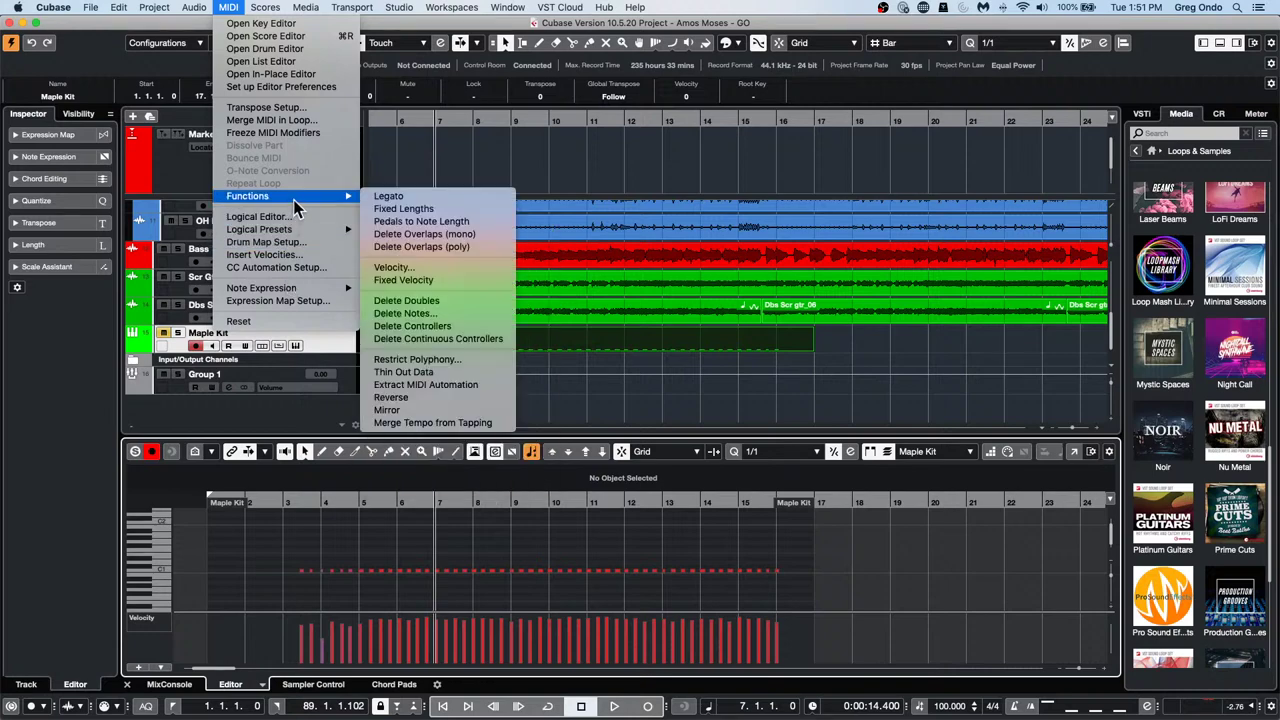
{"action": "left_click", "coordinate": [468, 423]}
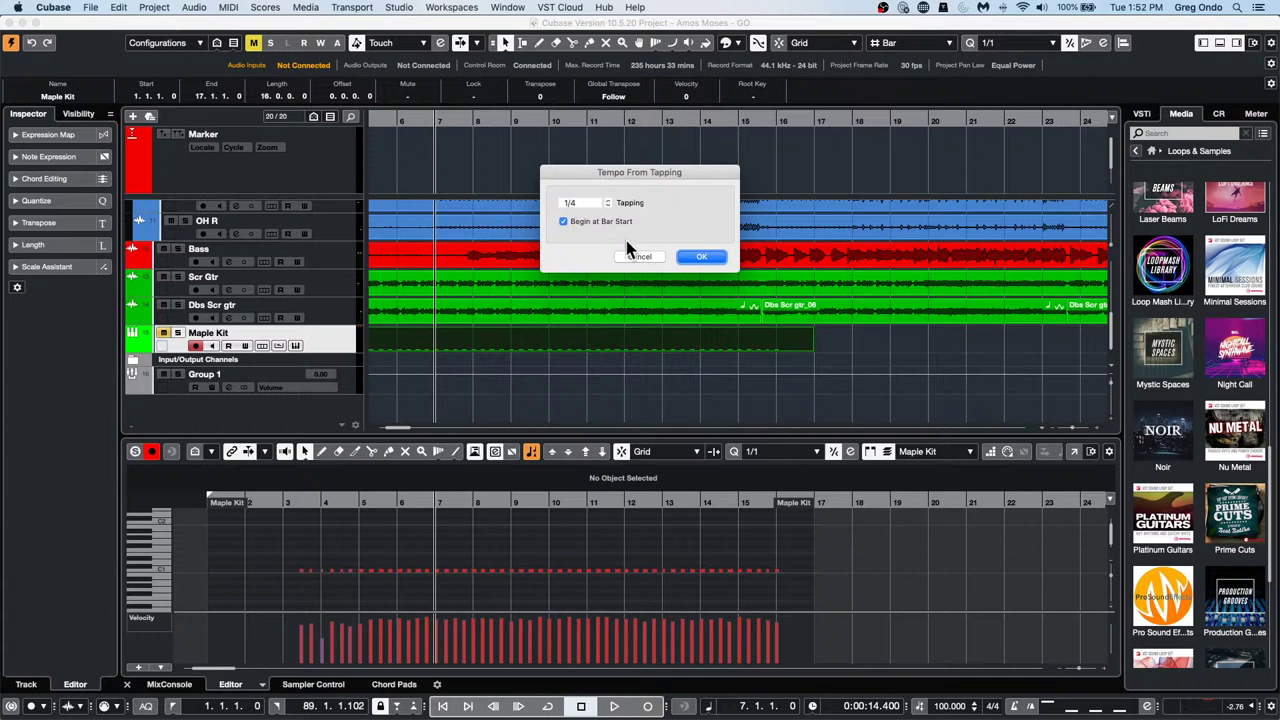
{"action": "left_click", "coordinate": [704, 257]}
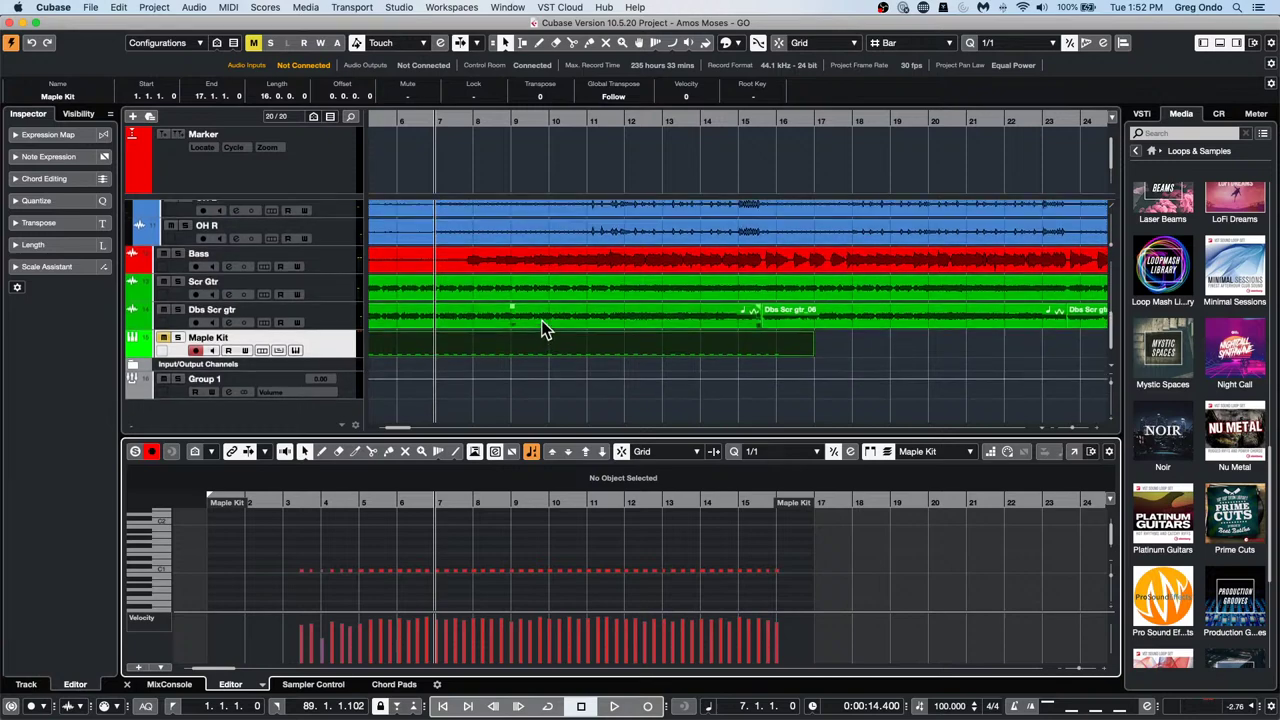
Add a Tempo track below Maple Kit, increase its height, and activate the tempo track
{"action": "right_click", "coordinate": [330, 344]}
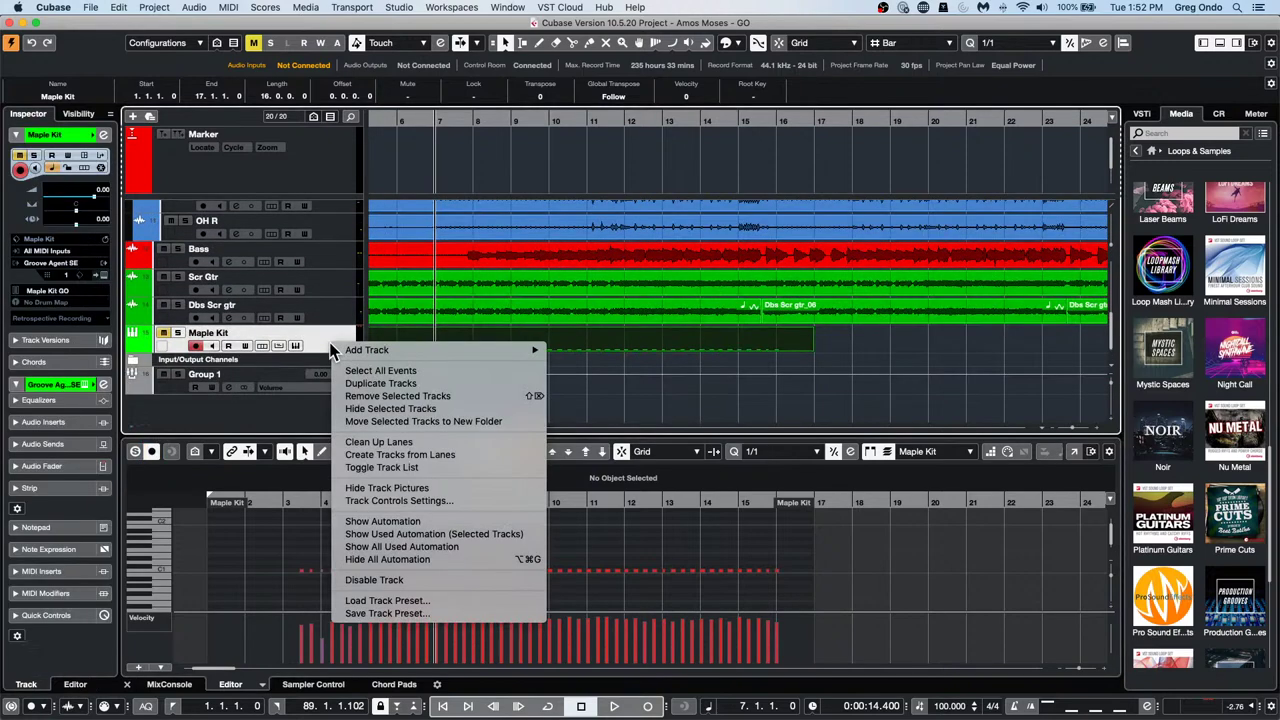
{"action": "mouse_move", "coordinate": [420, 350]}
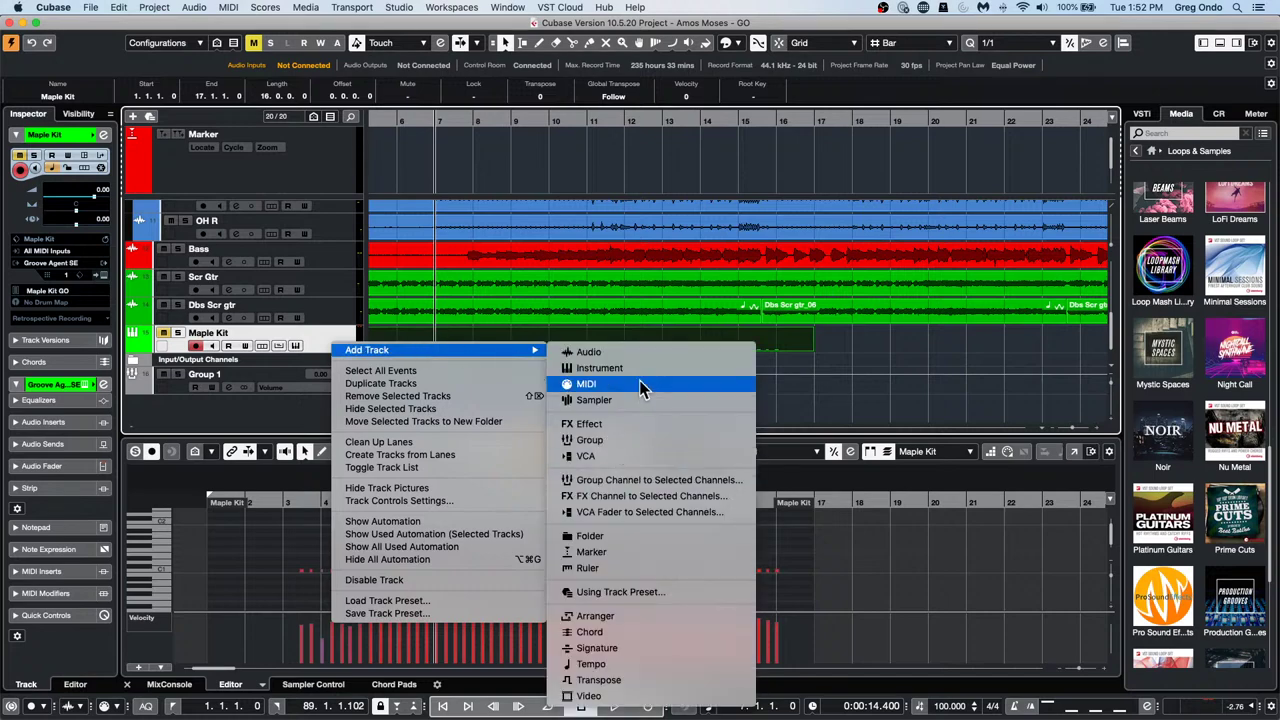
{"action": "left_click", "coordinate": [638, 668]}
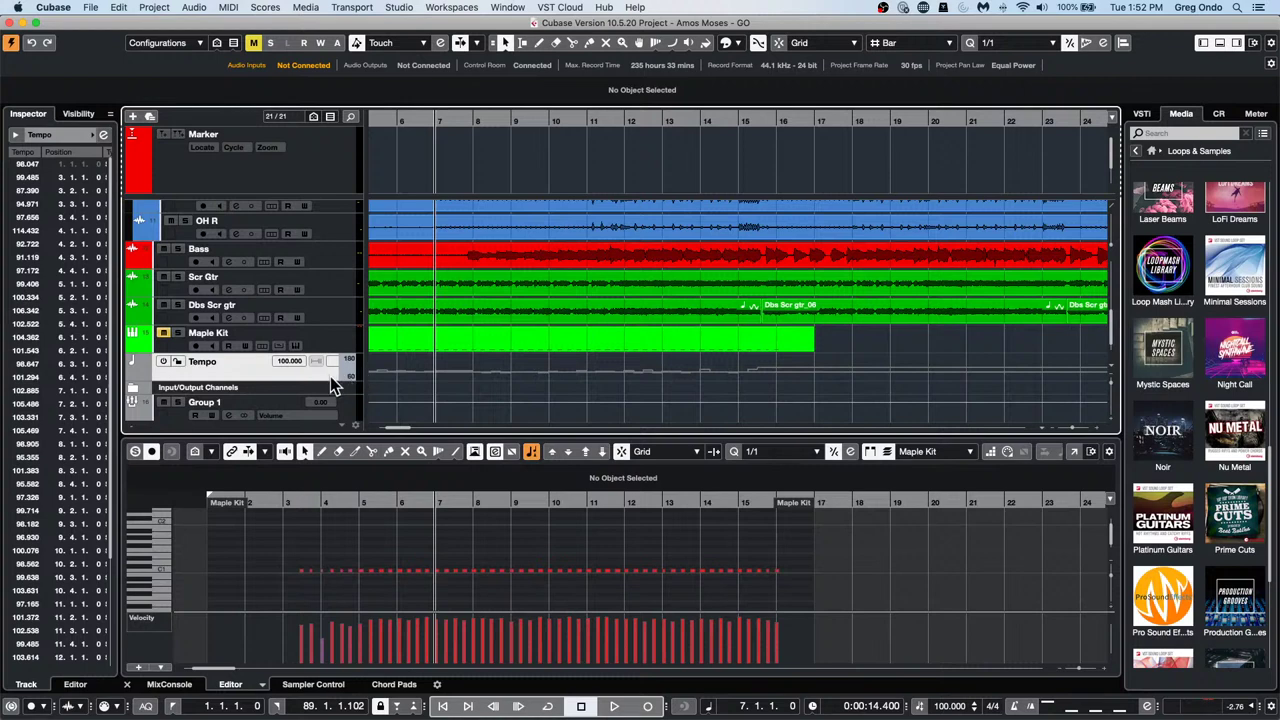
{"action": "scroll", "coordinate": [481, 336], "scroll_direction": "down", "scroll_amount": 1}
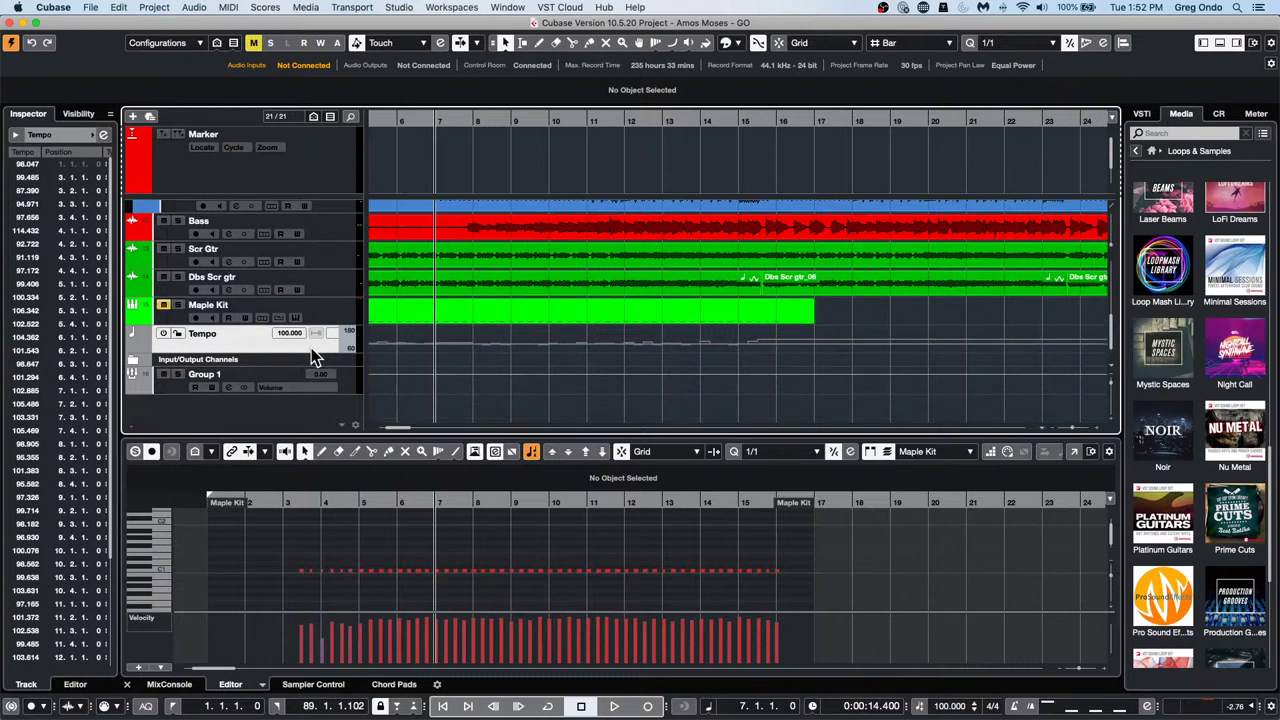
{"action": "left_click_drag", "start_coordinate": [311, 354], "coordinate": [310, 380]}
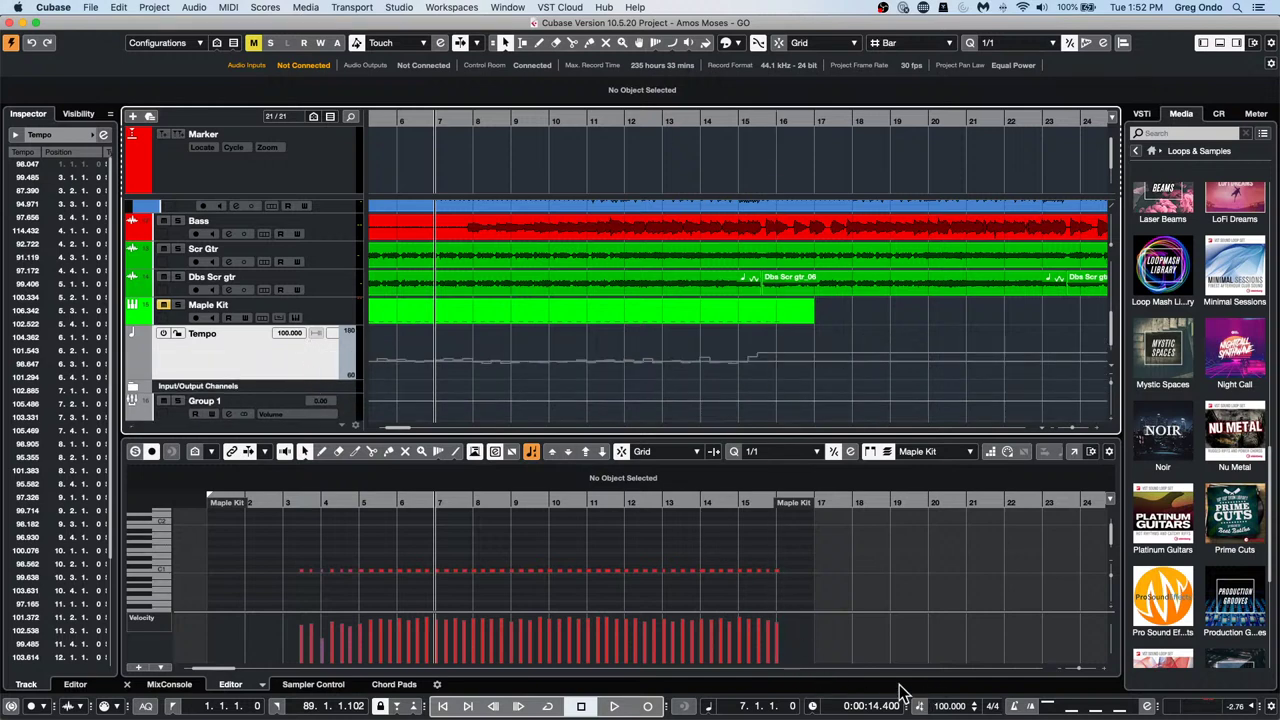
{"action": "left_click", "coordinate": [161, 332]}
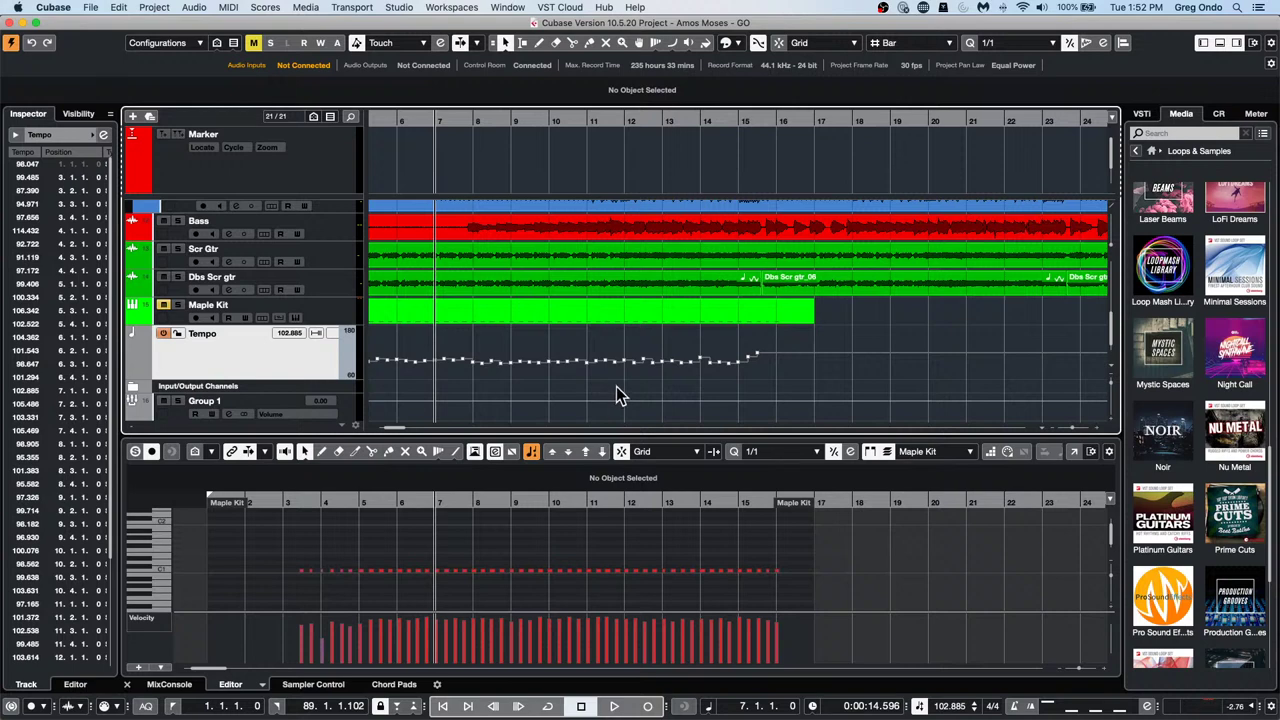
Review where Merge Tempo from Tapping sits among the MIDI functions without applying it
{"action": "left_click", "coordinate": [229, 8]}
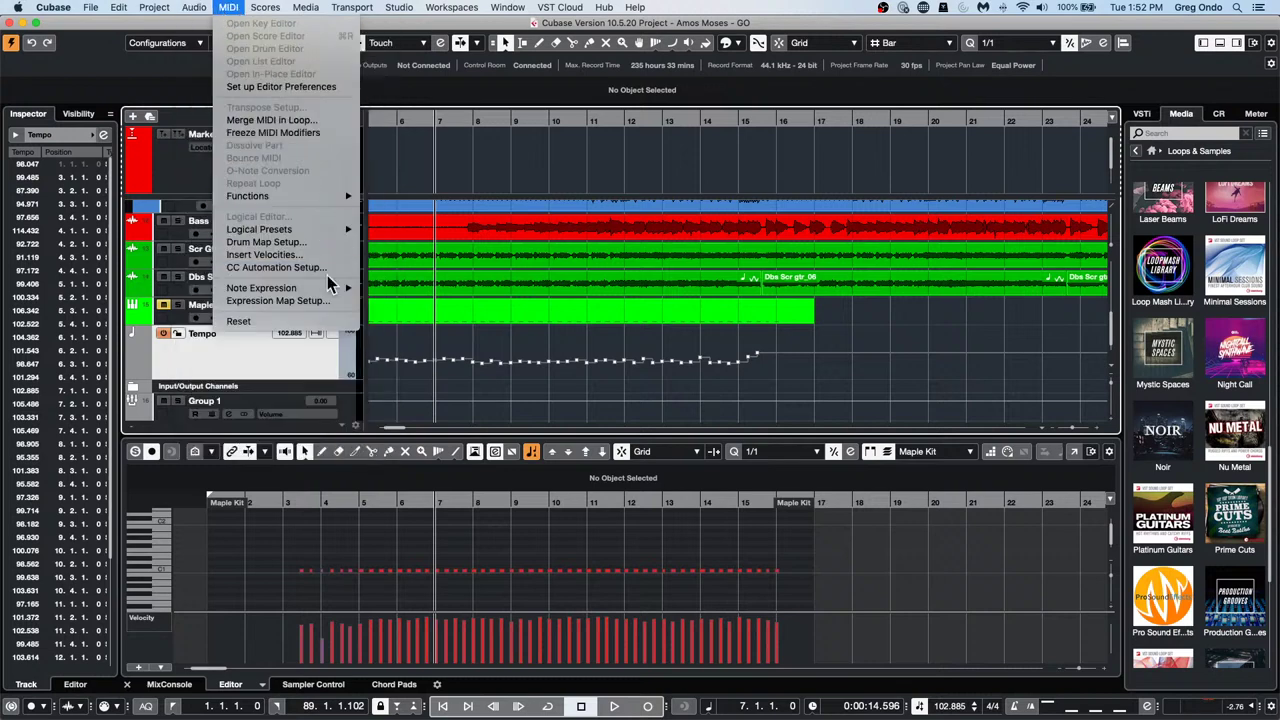
{"action": "mouse_move", "coordinate": [321, 198]}
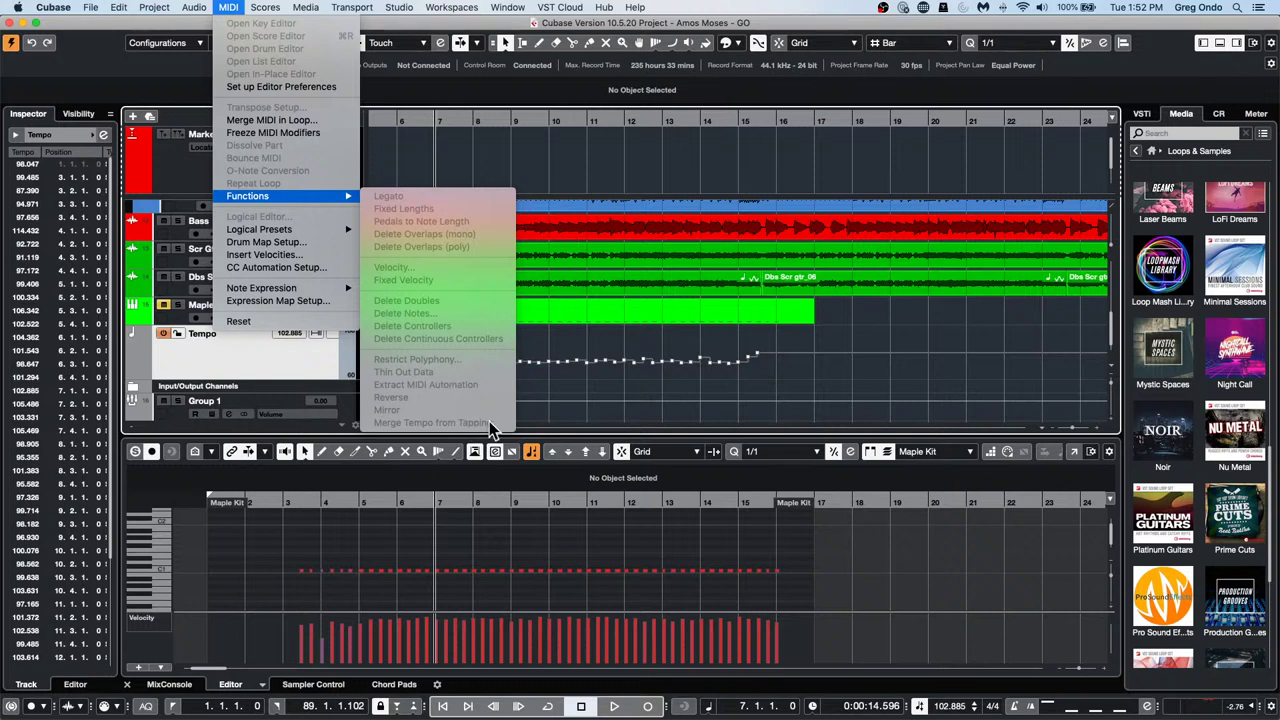
{"action": "left_click", "coordinate": [940, 367]}
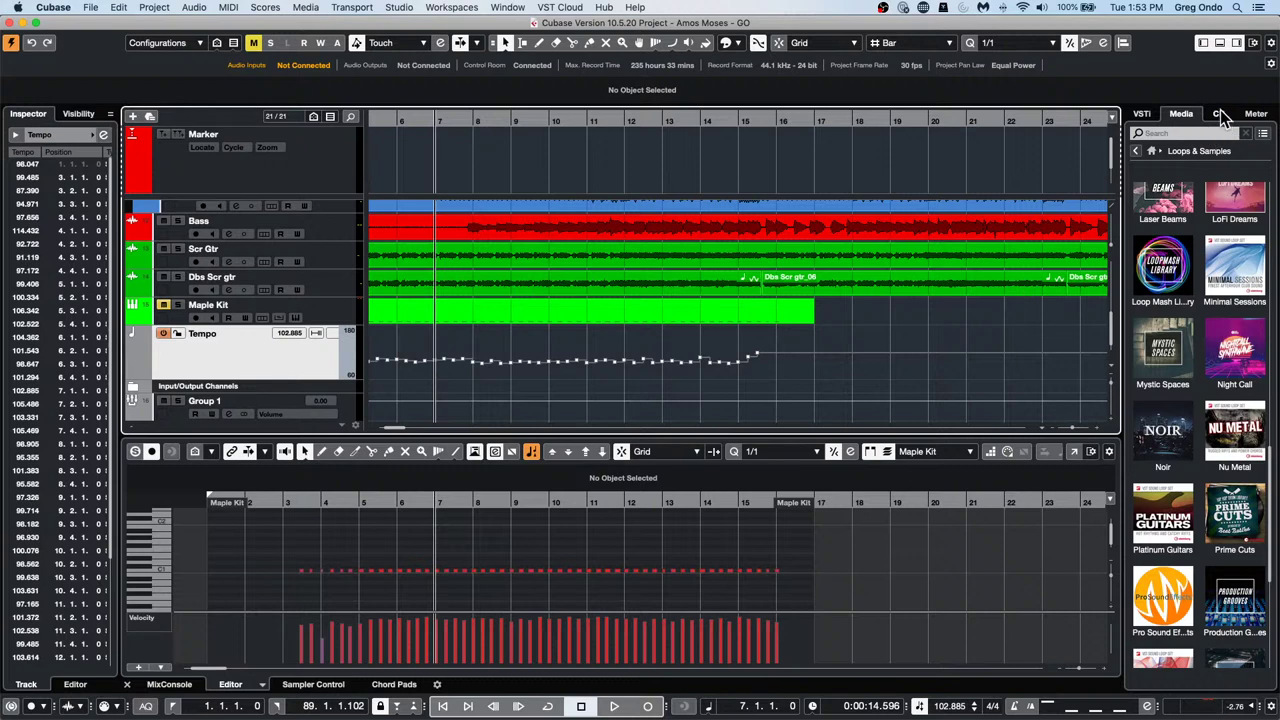
Browse the VST Effects collection in the media browser, expanding the EQ, Network and Pitch Shift categories
{"action": "left_click", "coordinate": [1141, 113]}
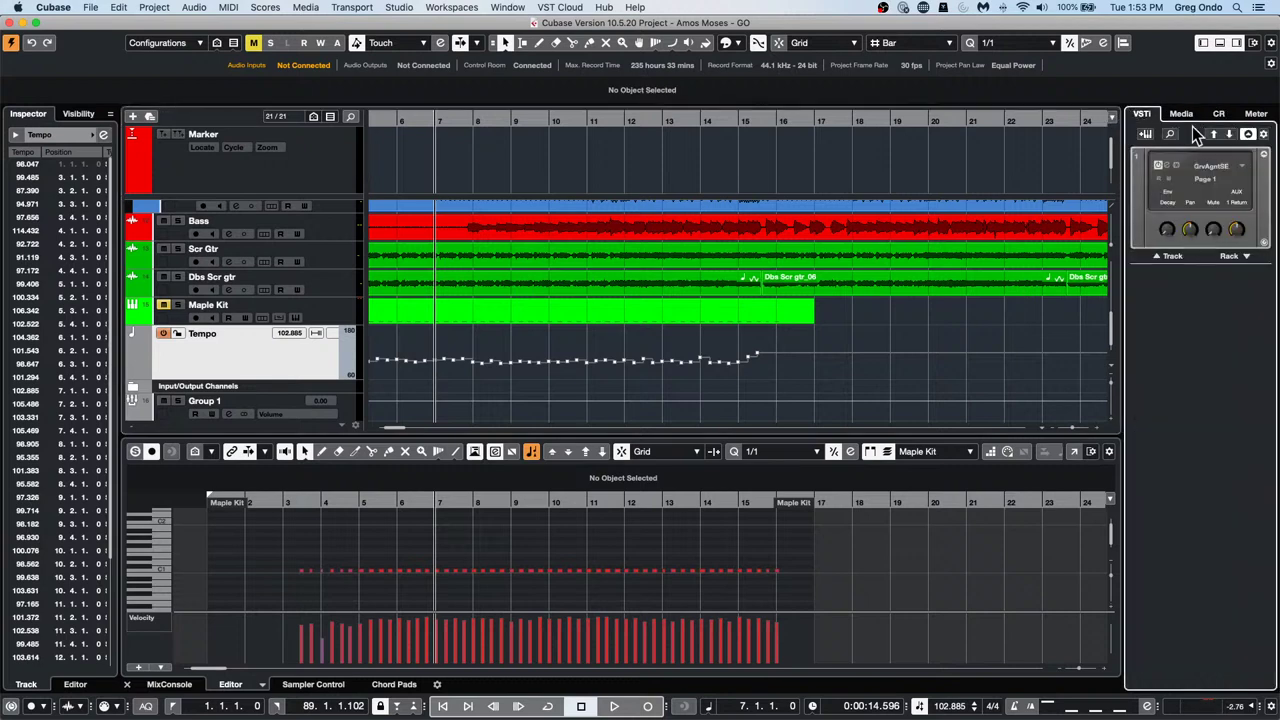
{"action": "left_click", "coordinate": [1181, 114]}
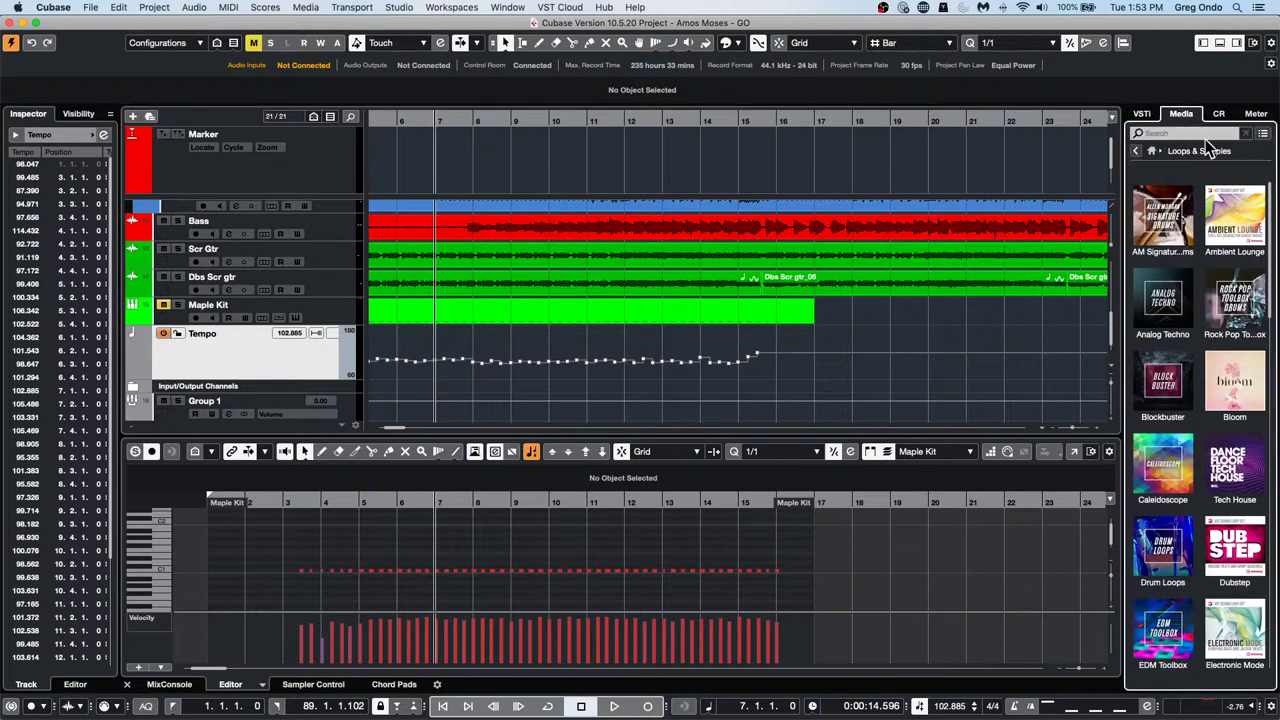
{"action": "left_click", "coordinate": [1151, 152]}
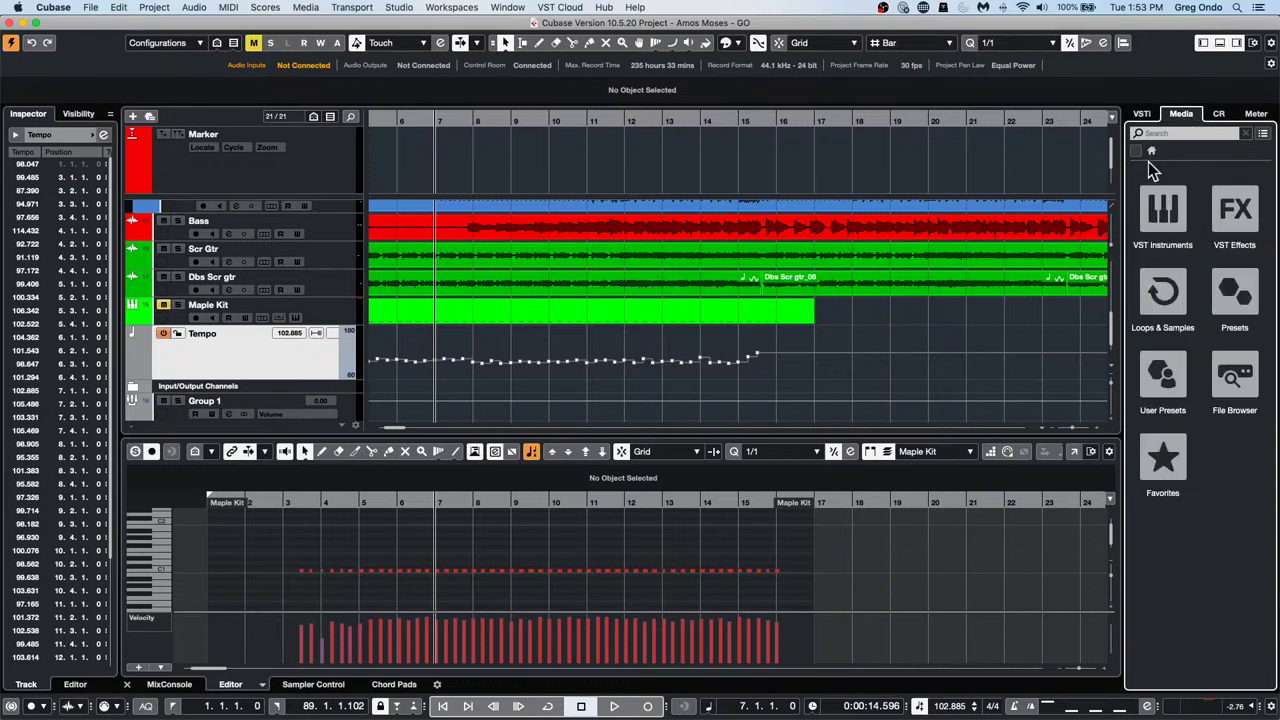
{"action": "left_click", "coordinate": [1248, 224]}
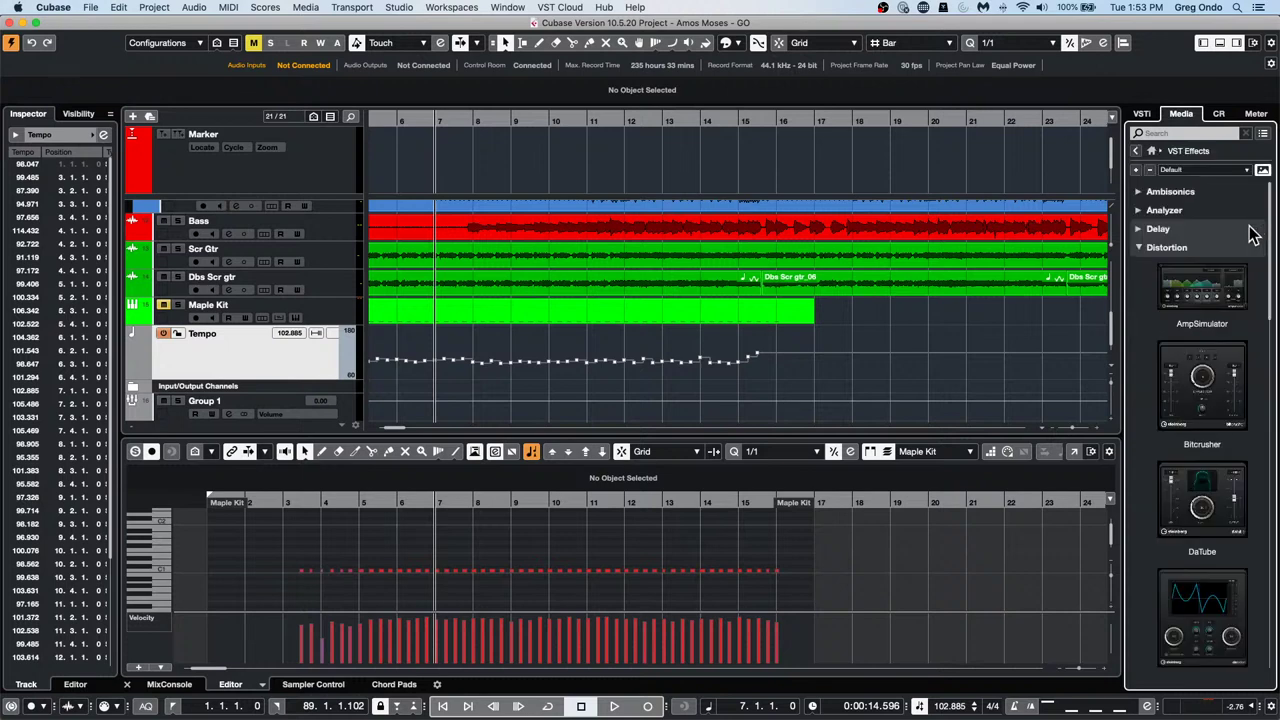
{"action": "scroll", "coordinate": [1179, 498], "scroll_direction": "down", "scroll_amount": 10}
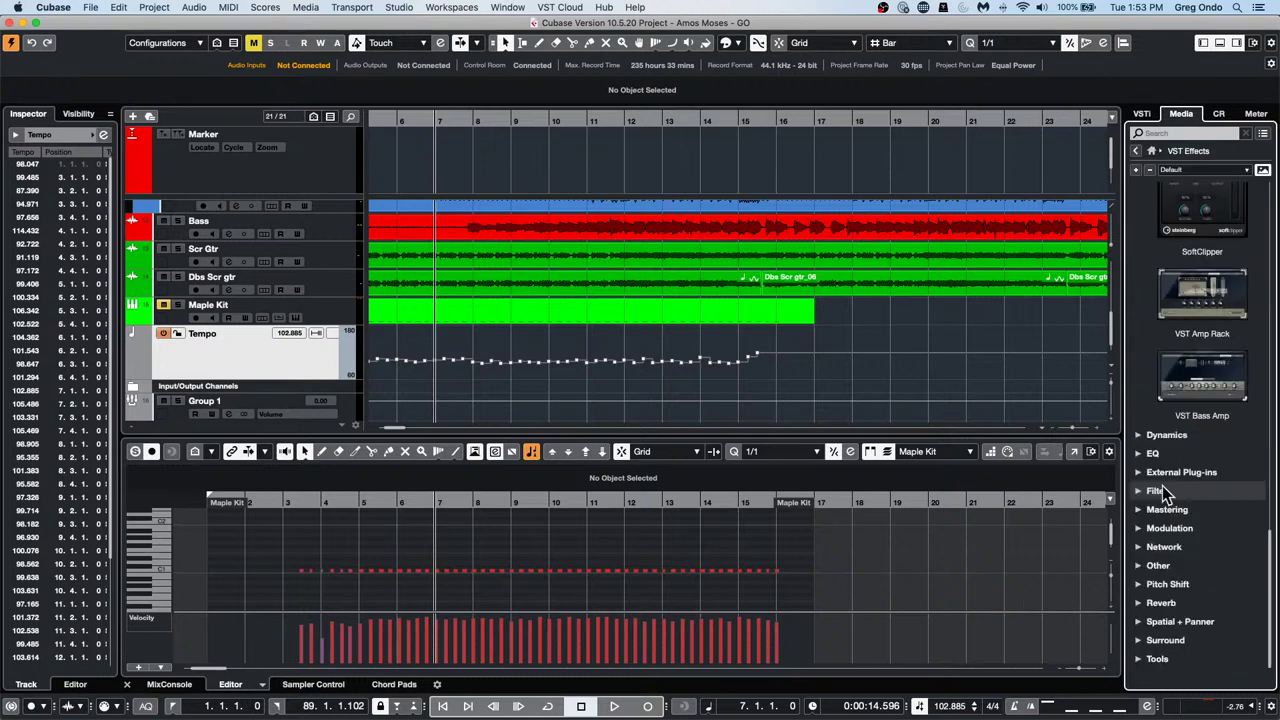
{"action": "left_click", "coordinate": [1140, 453]}
{"action": "scroll", "coordinate": [1177, 484], "scroll_direction": "up", "scroll_amount": 10}
{"action": "scroll", "coordinate": [1178, 482], "scroll_direction": "down", "scroll_amount": 15}
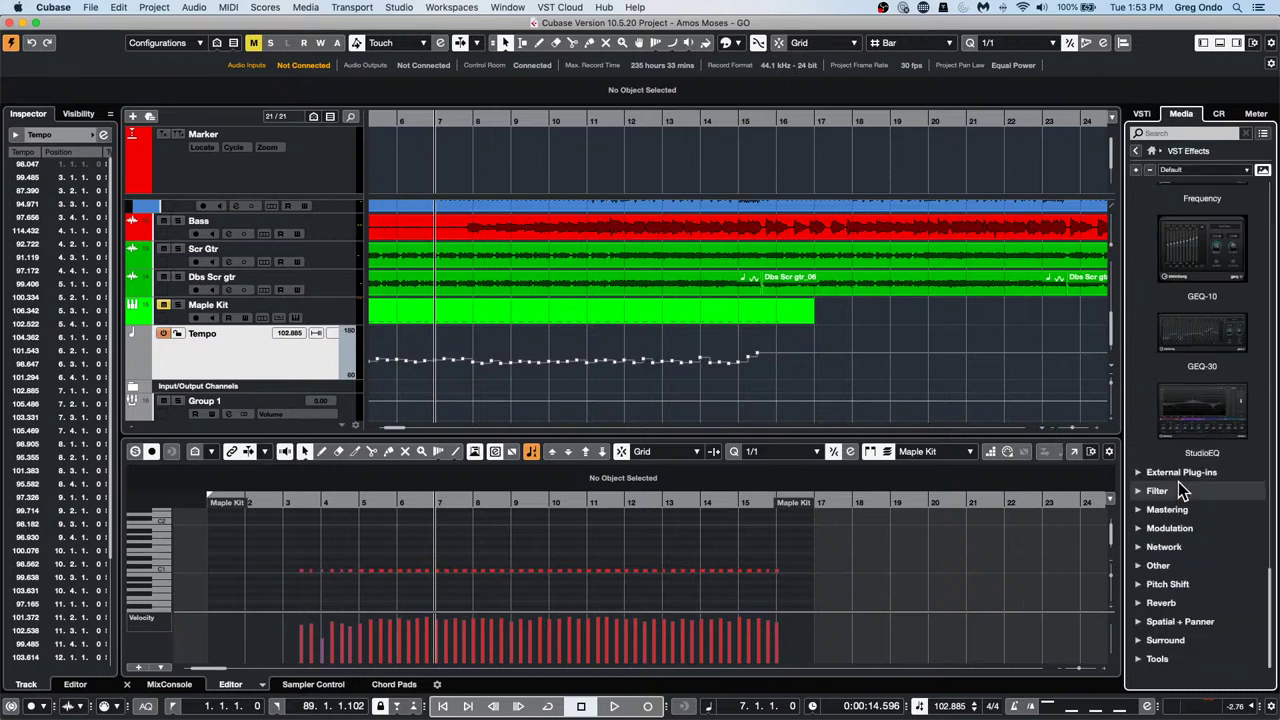
{"action": "left_click", "coordinate": [1147, 548]}
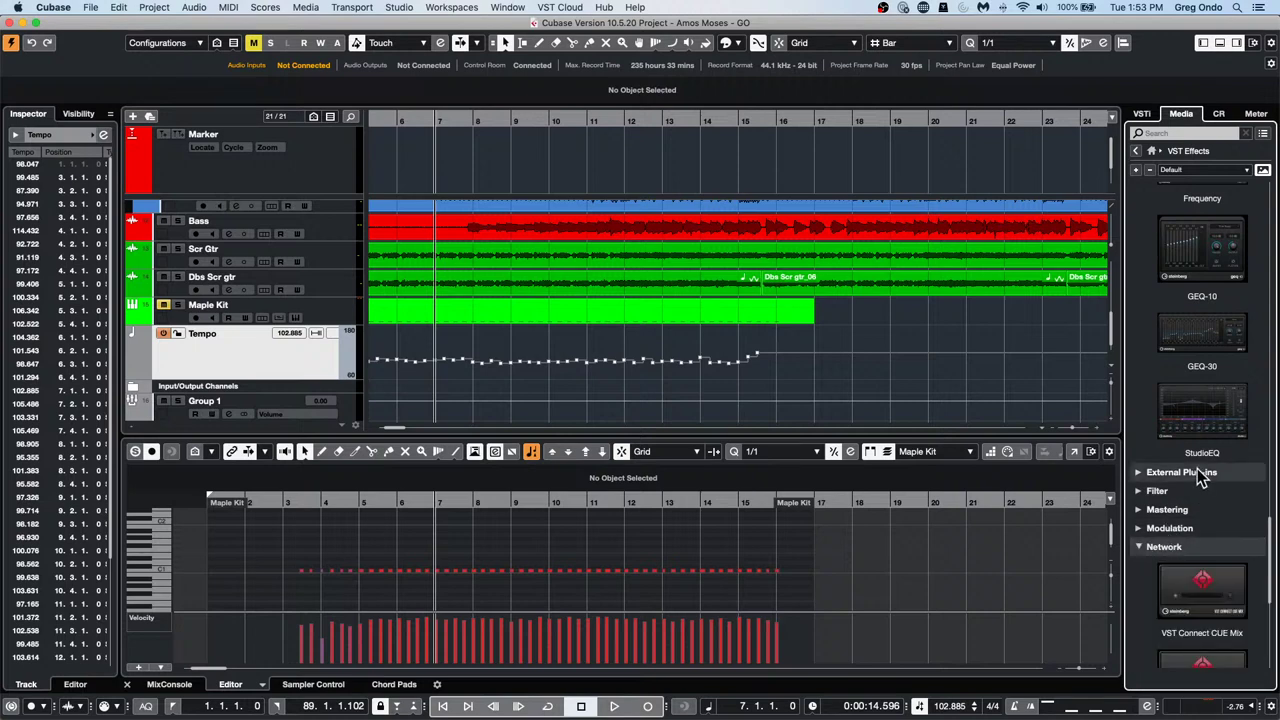
{"action": "scroll", "coordinate": [1195, 468], "scroll_direction": "down", "scroll_amount": 5}
{"action": "left_click", "coordinate": [1140, 584]}
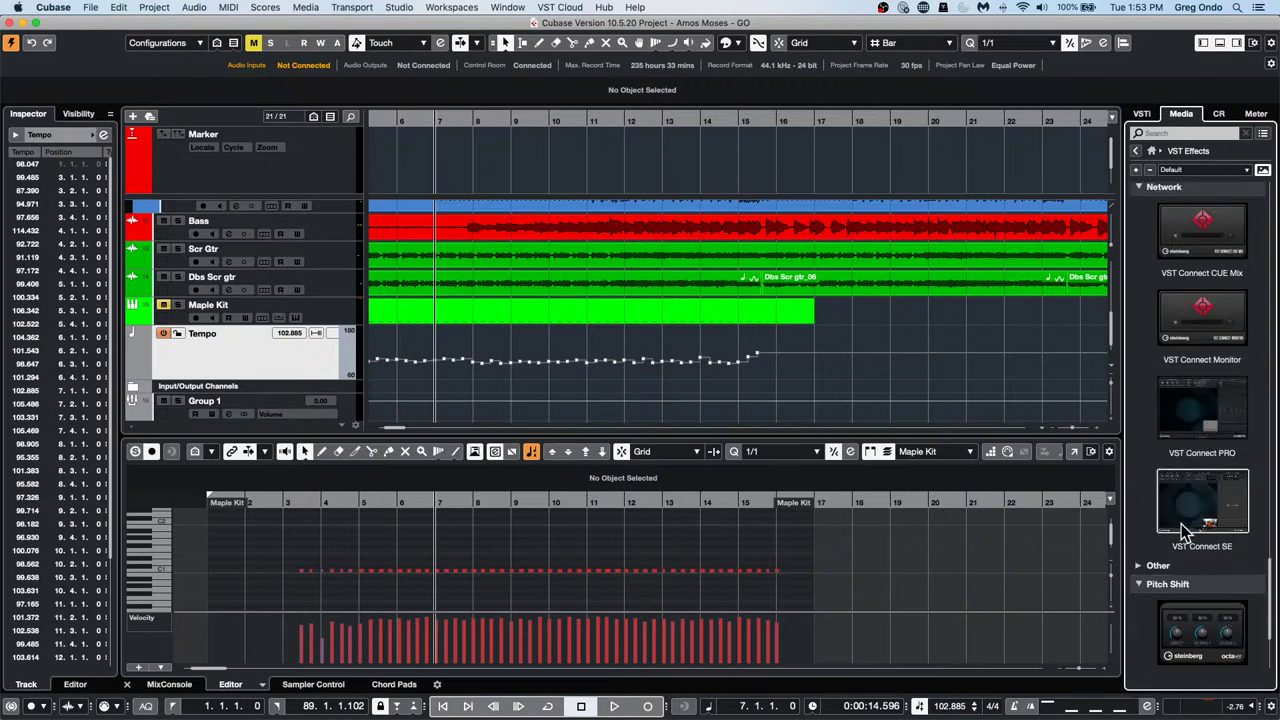
{"action": "scroll", "coordinate": [1181, 524], "scroll_direction": "down", "scroll_amount": 3}
{"action": "scroll", "coordinate": [1183, 522], "scroll_direction": "up", "scroll_amount": 15}
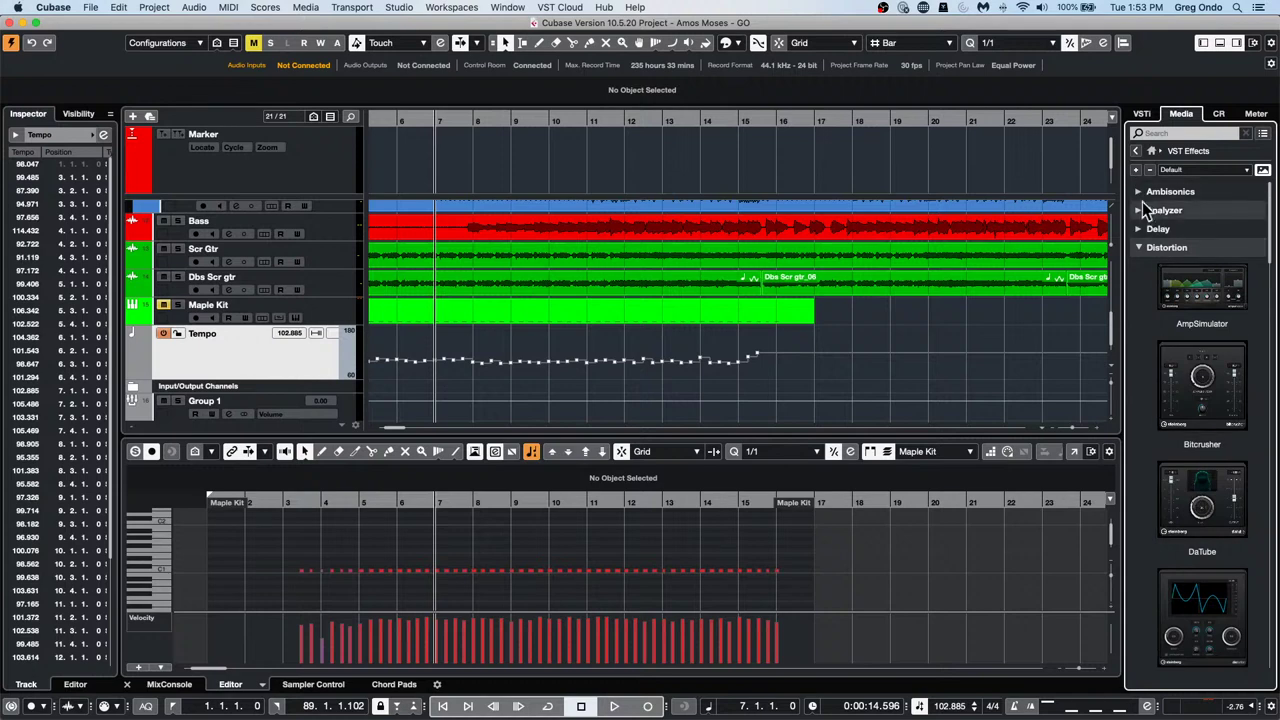
Browse the VST Instruments collection in the media browser through its instrument categories
{"action": "left_click", "coordinate": [1151, 149]}
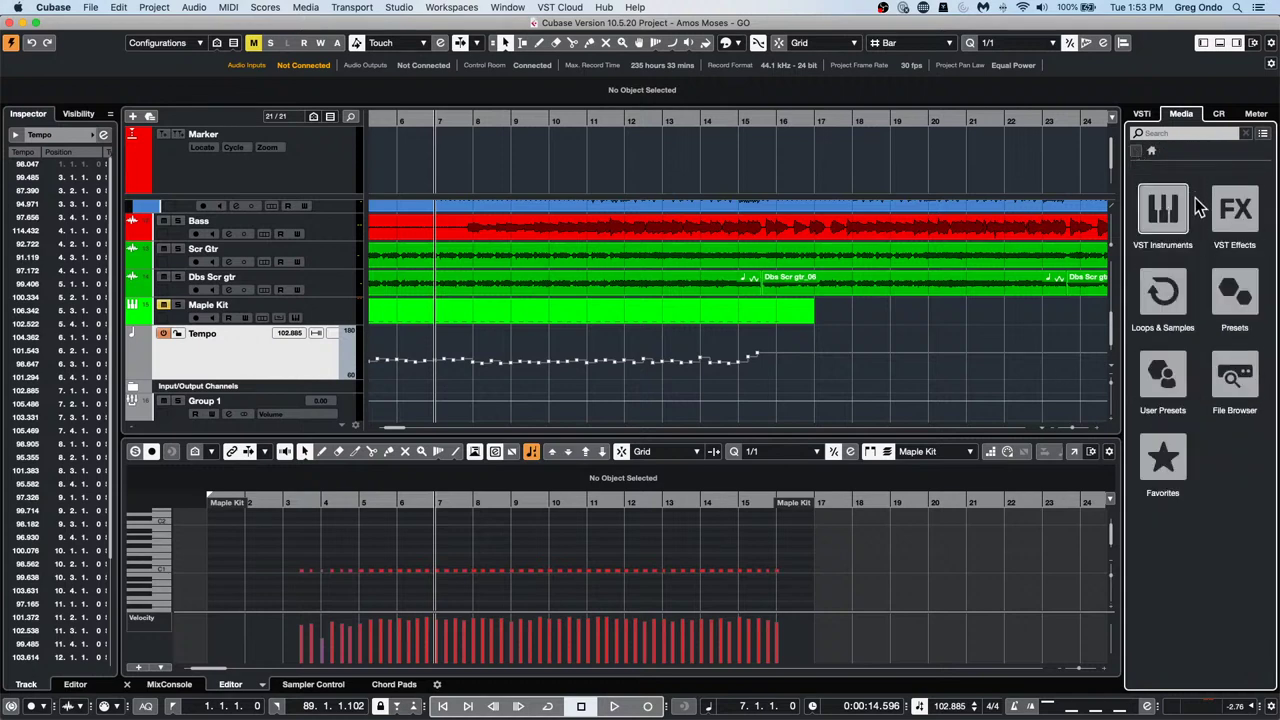
{"action": "left_click", "coordinate": [1162, 220]}
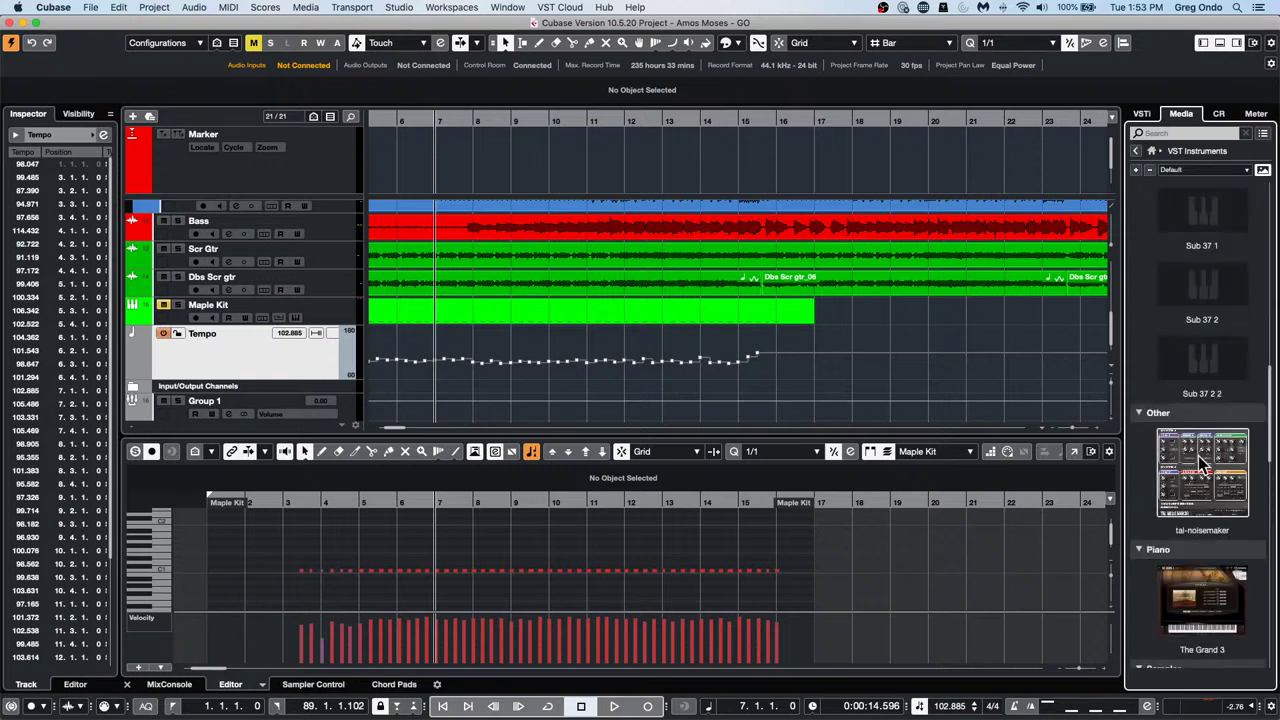
{"action": "scroll", "coordinate": [1204, 535], "scroll_direction": "down", "scroll_amount": 15}
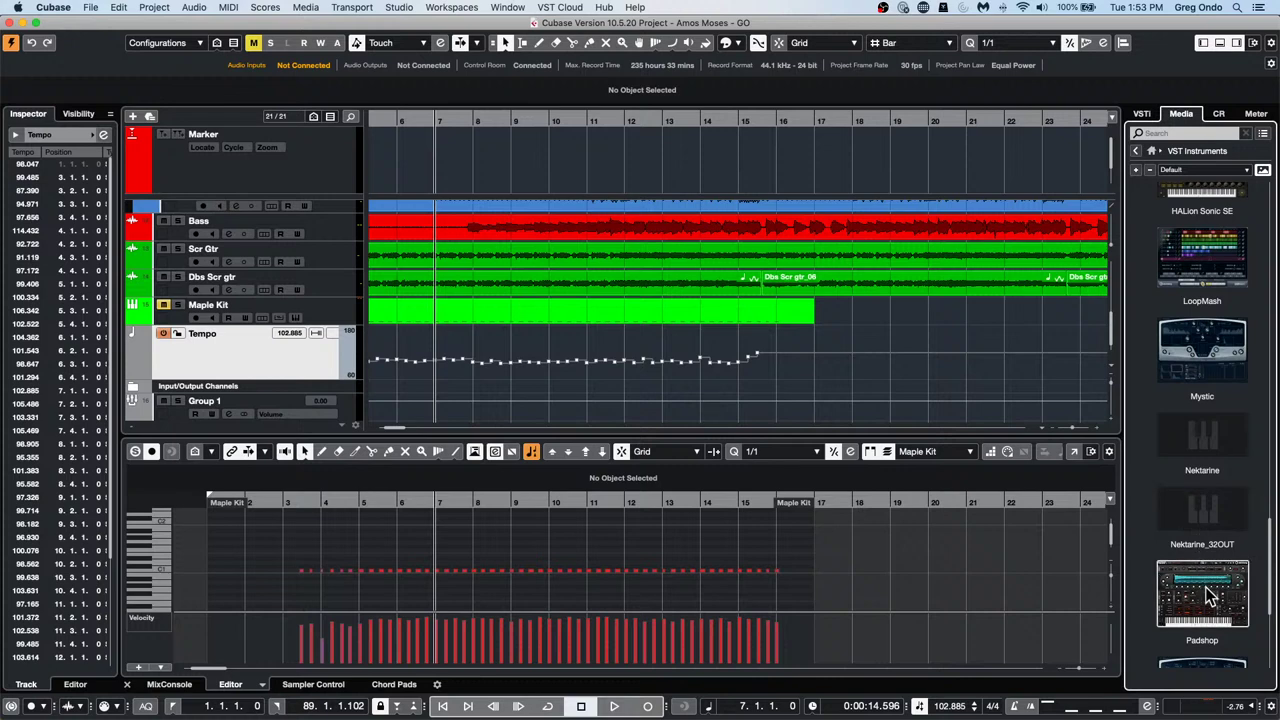
Add a Padshop instrument track from the media browser between Dbs Scr gtr and Maple Kit, then close its instrument window
{"action": "left_click_drag", "start_coordinate": [1200, 590], "coordinate": [308, 301]}
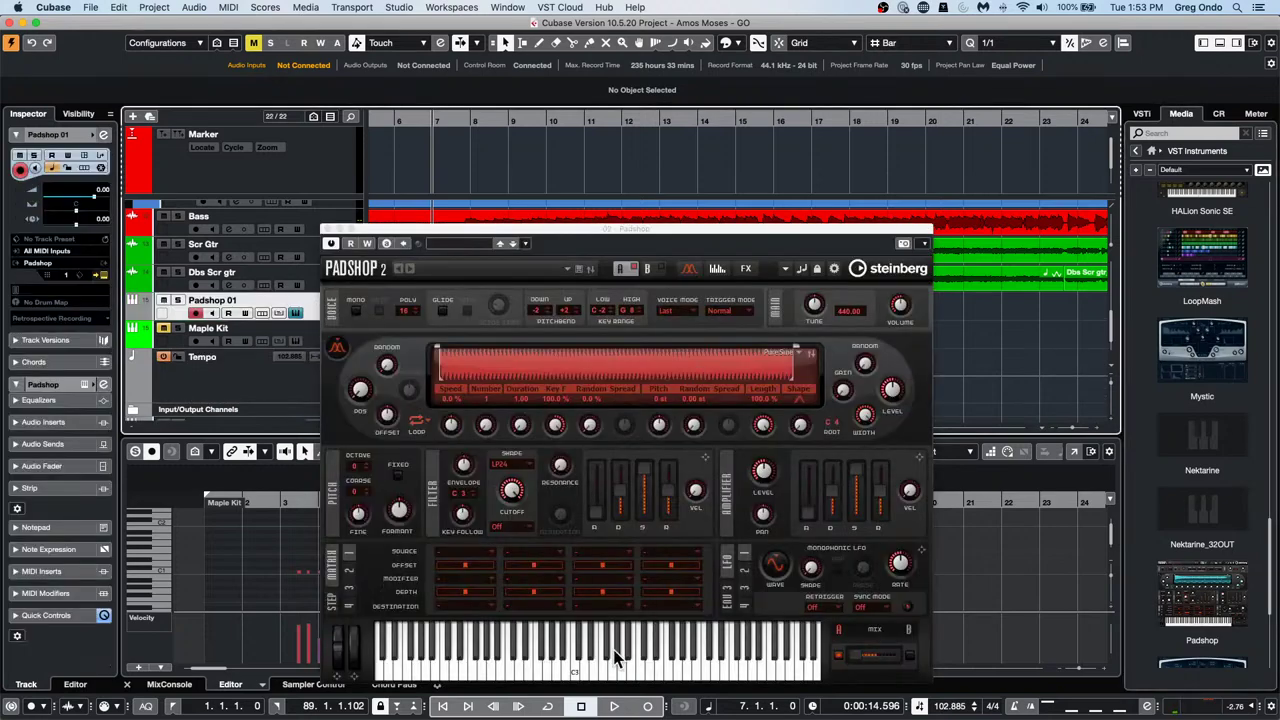
{"action": "left_click", "coordinate": [615, 657]}
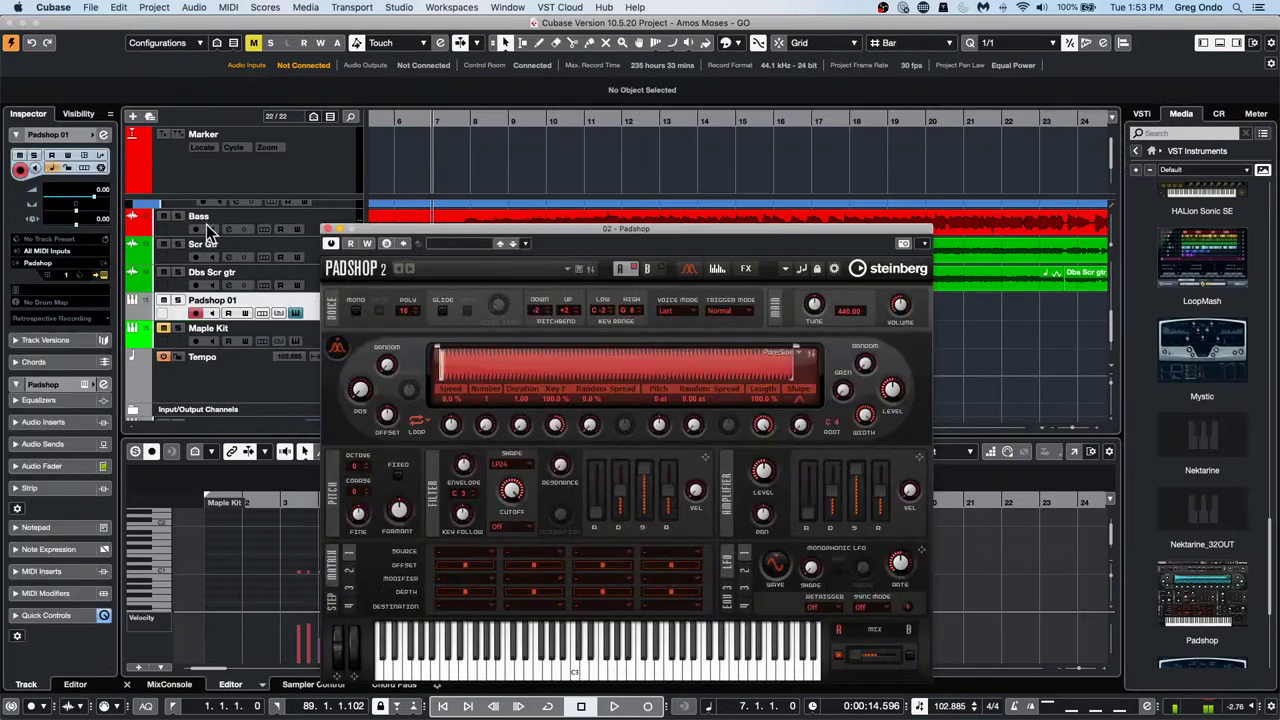
{"action": "left_click", "coordinate": [328, 229]}
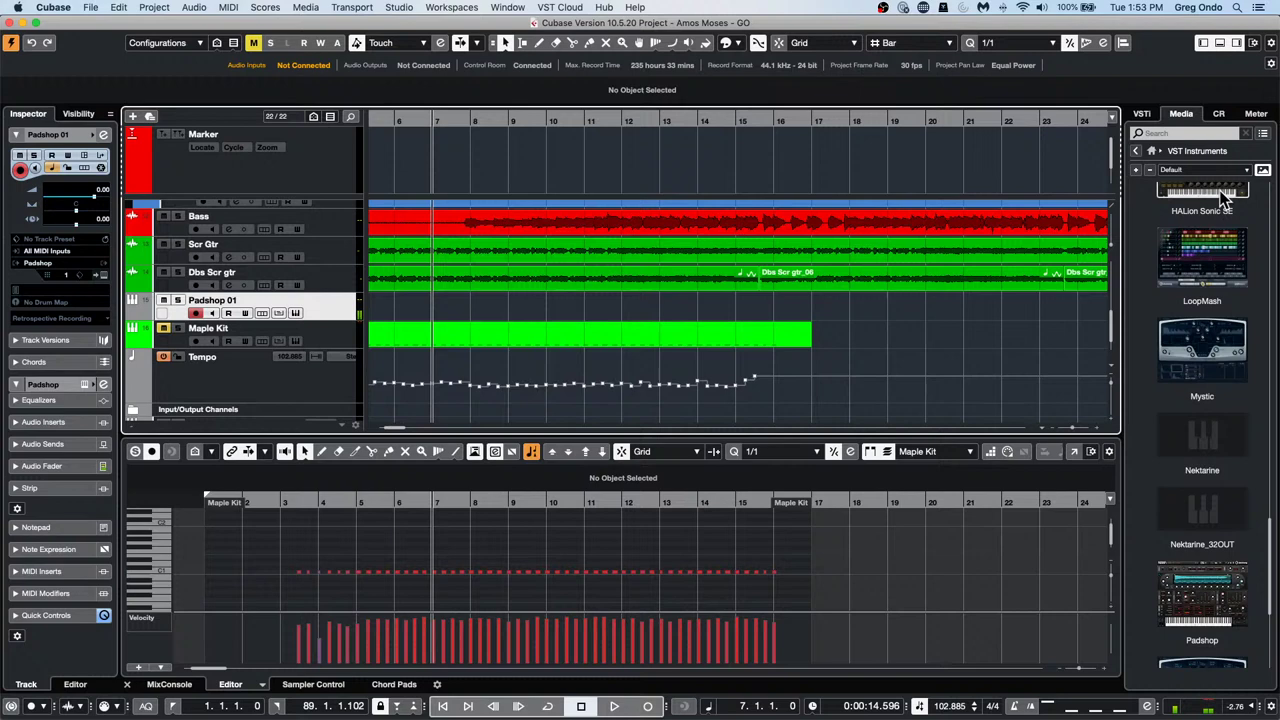
Insert the DaTube distortion effect on Dbs Scr gtr and create an FX track with DaTube above Bass, closing the effect windows
{"action": "left_click", "coordinate": [1155, 151]}
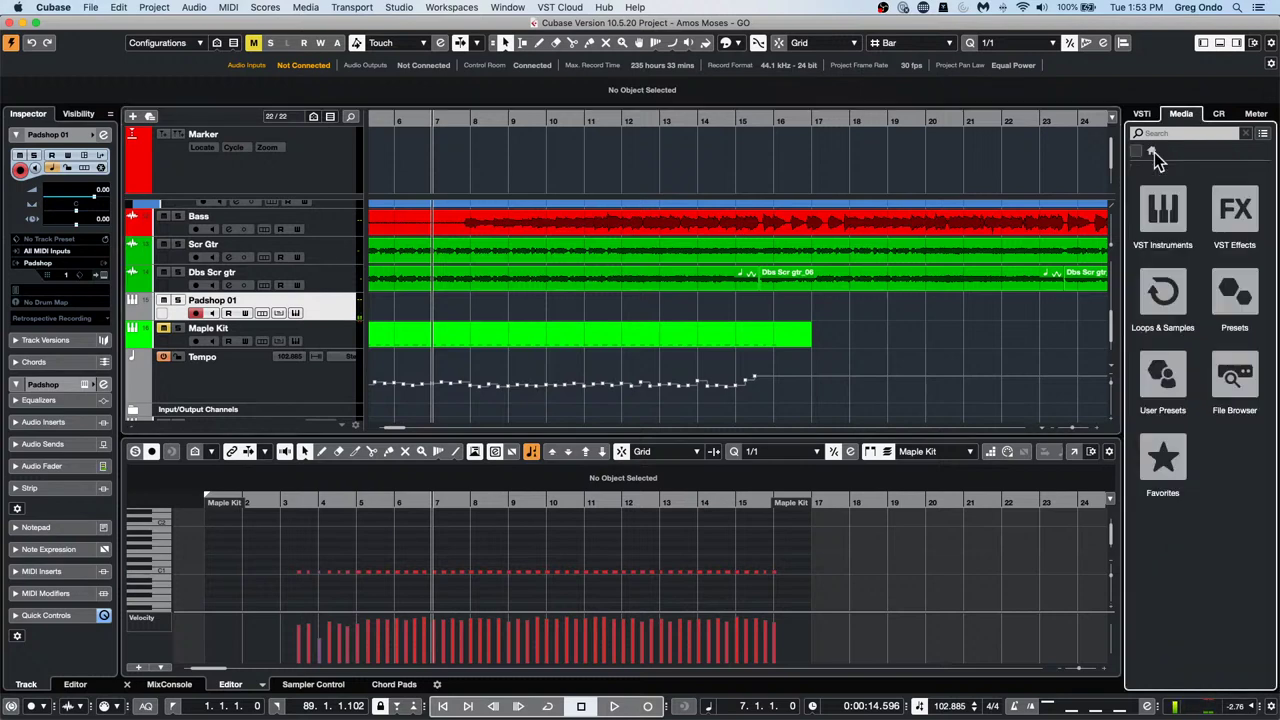
{"action": "left_click", "coordinate": [1234, 220]}
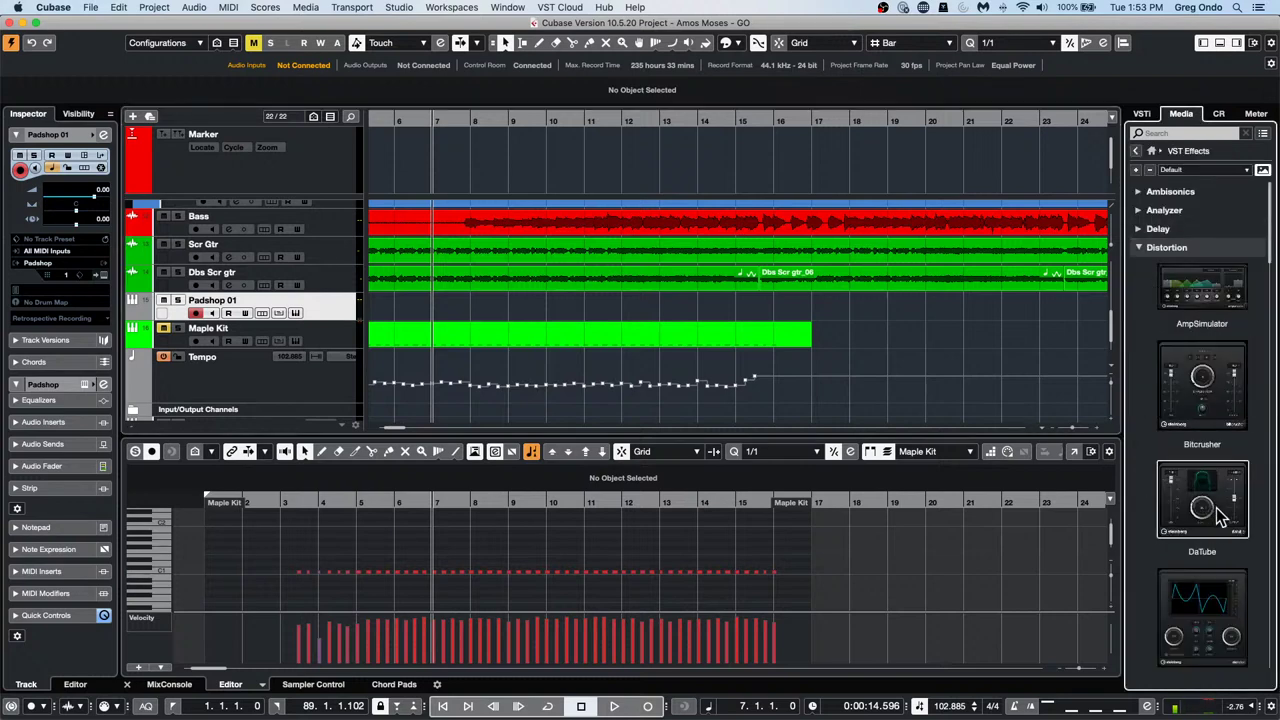
{"action": "left_click_drag", "start_coordinate": [1216, 507], "coordinate": [321, 248]}
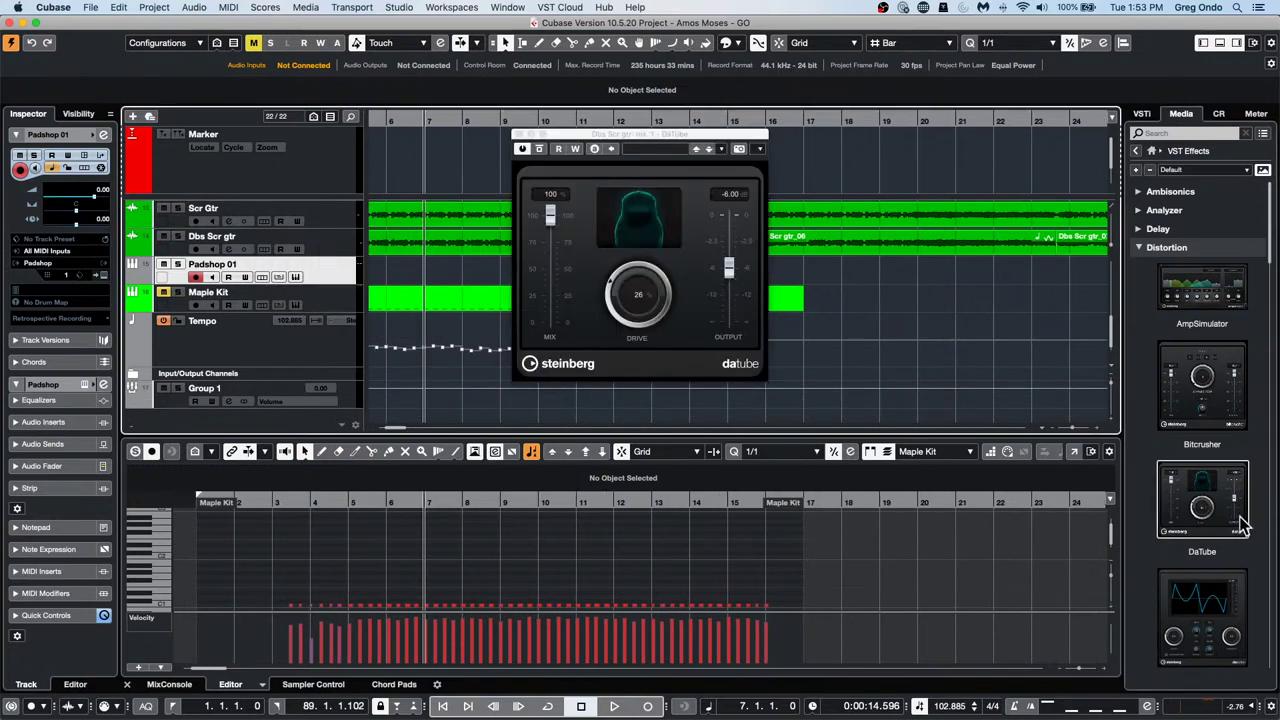
{"action": "left_click_drag", "start_coordinate": [1242, 525], "coordinate": [364, 305]}
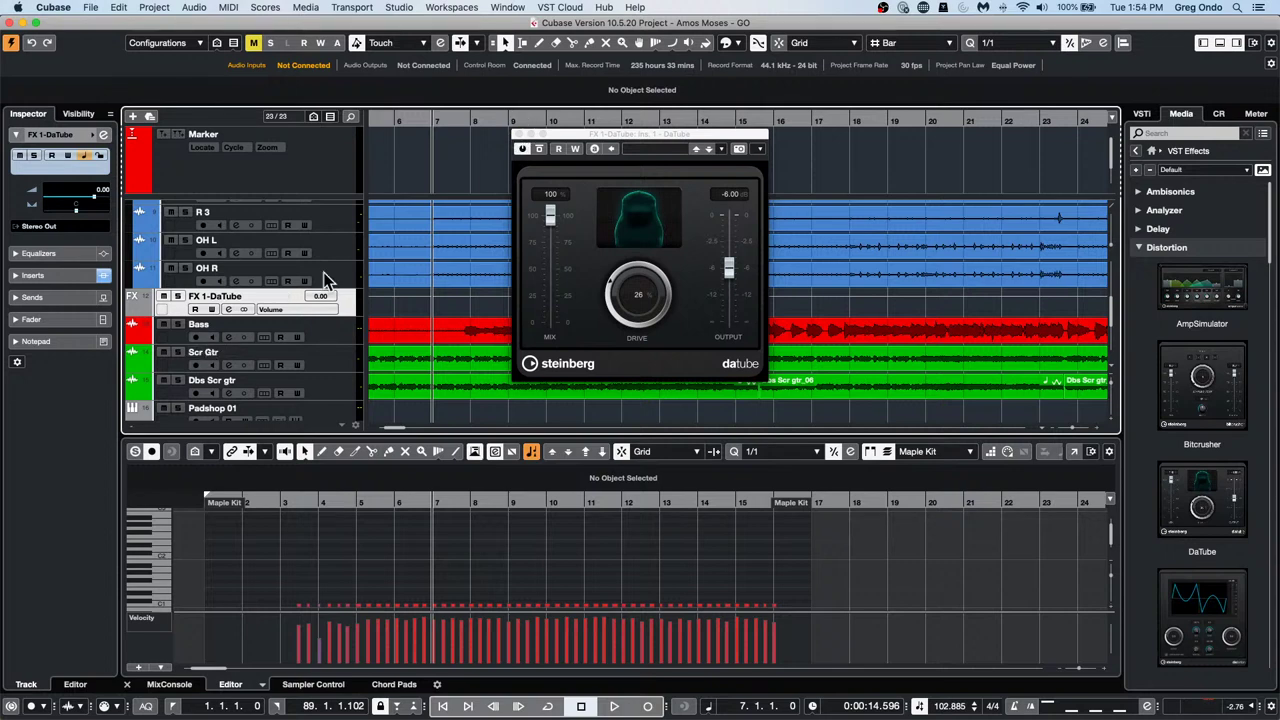
{"action": "left_click", "coordinate": [518, 134]}
{"action": "left_click", "coordinate": [518, 128]}
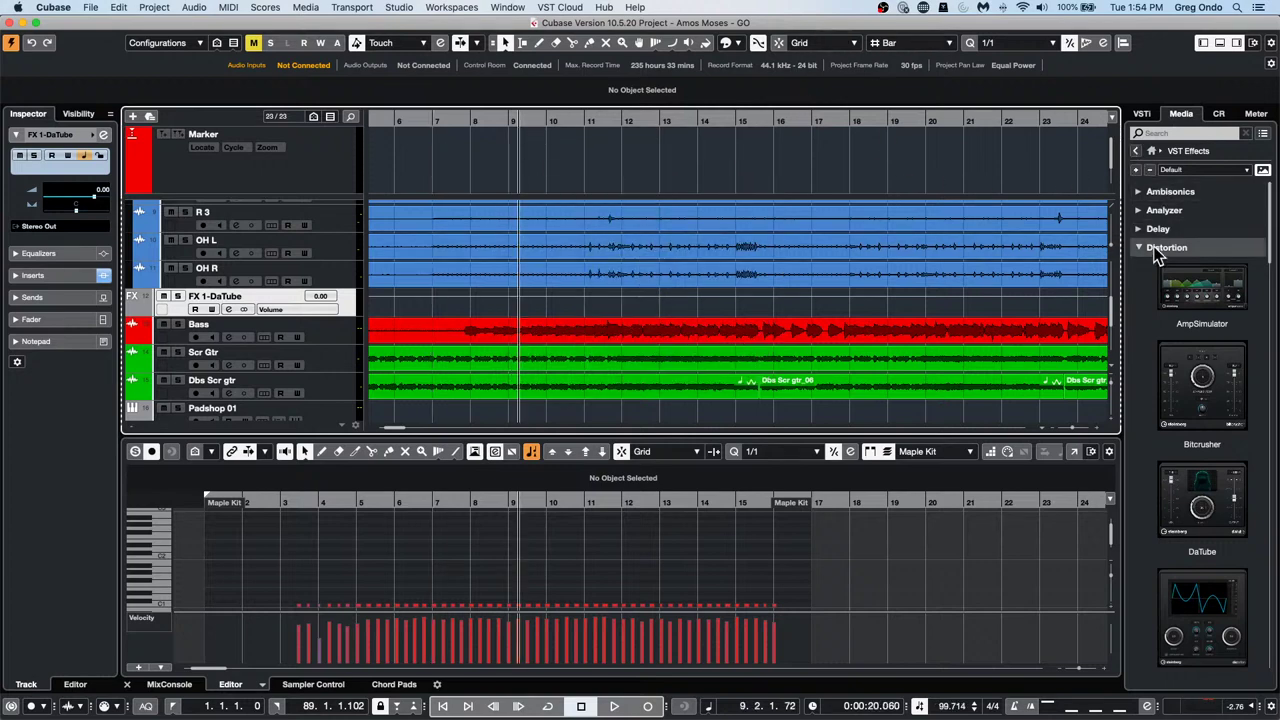
Review the VST Instruments list in the VST Plug-in Manager, then close the manager
{"action": "left_click", "coordinate": [399, 8]}
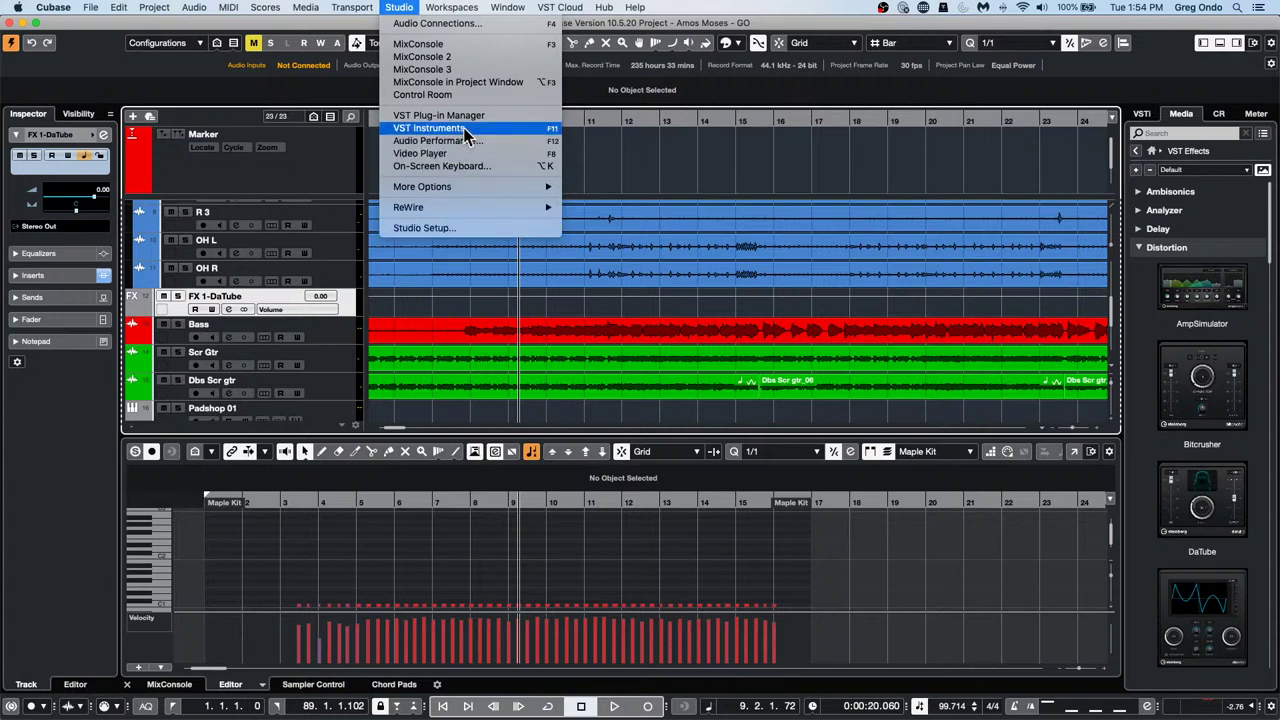
{"action": "left_click", "coordinate": [494, 117]}
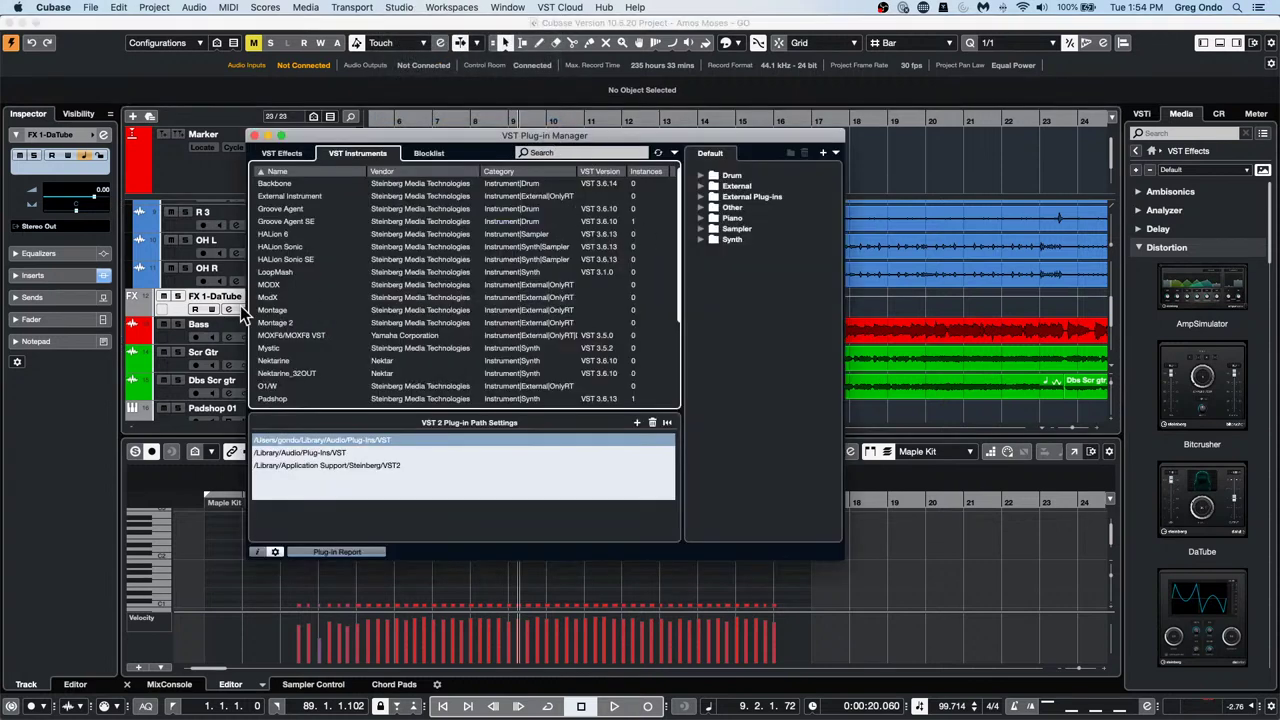
{"action": "left_click", "coordinate": [254, 135]}
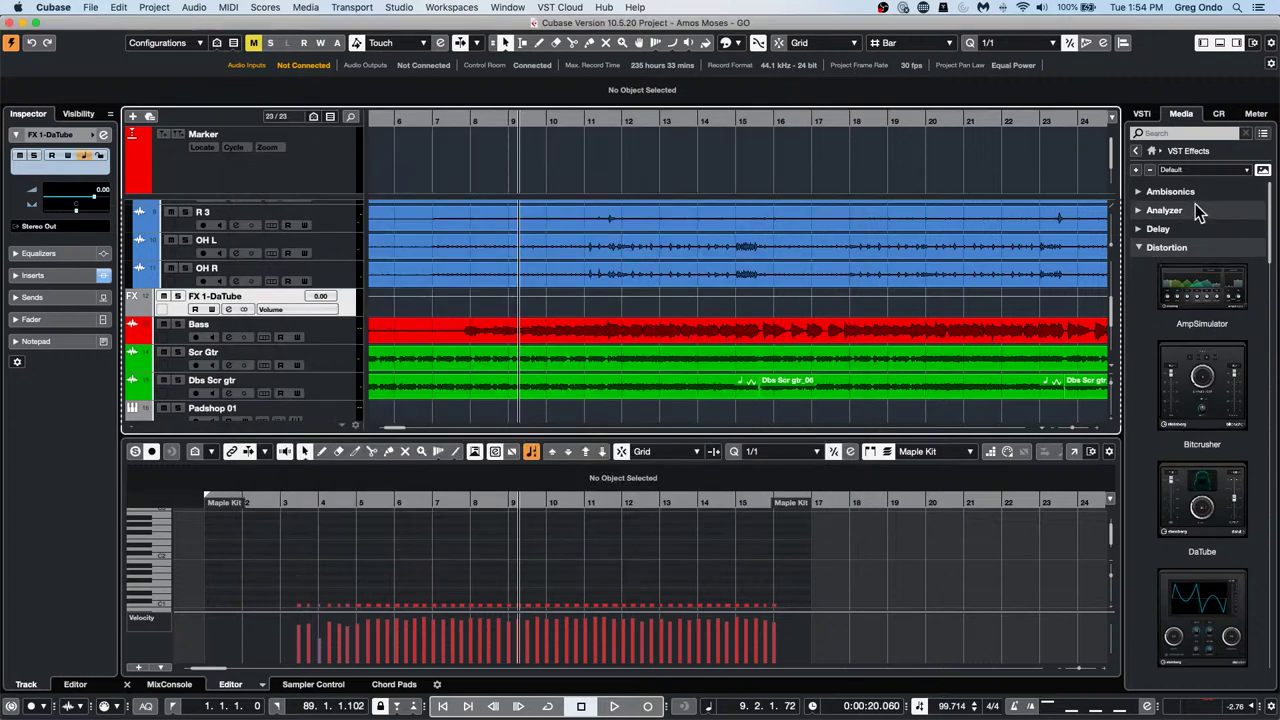
Look through the loaded instruments rack and the VST Effects and VST Instruments collections, then return to the media browser's home page
{"action": "left_click", "coordinate": [1143, 115]}
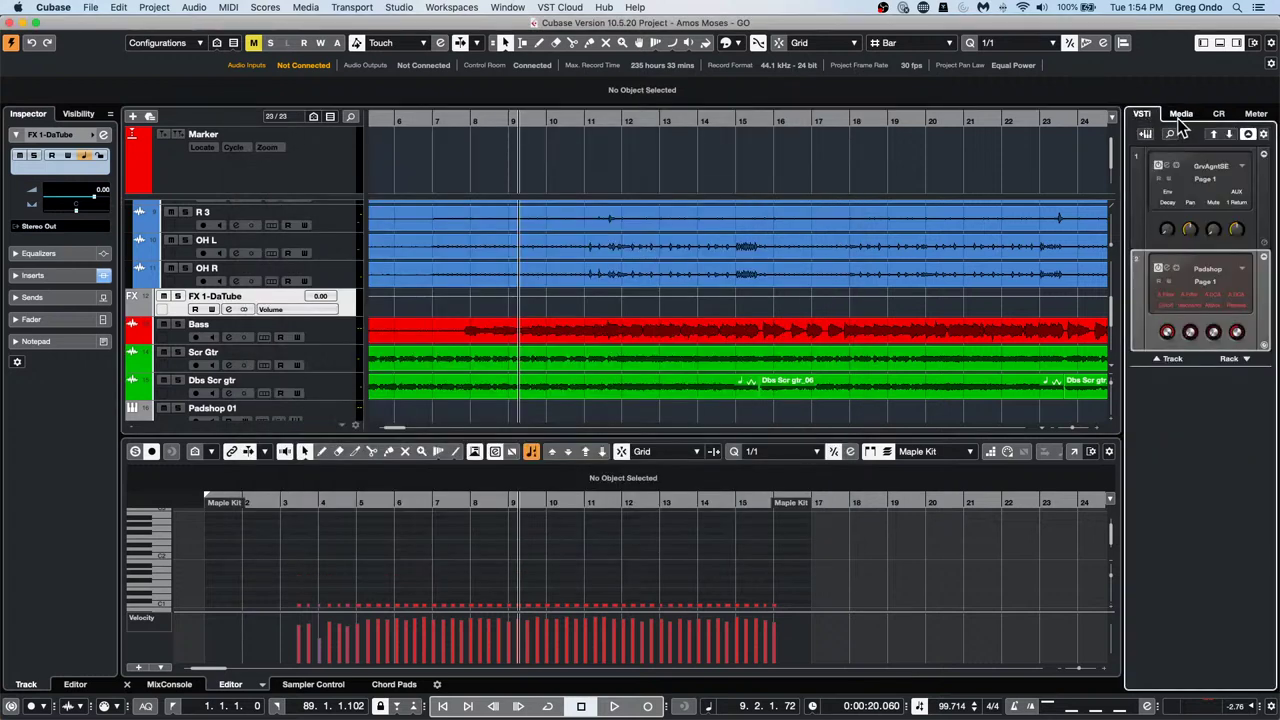
{"action": "left_click", "coordinate": [1180, 114]}
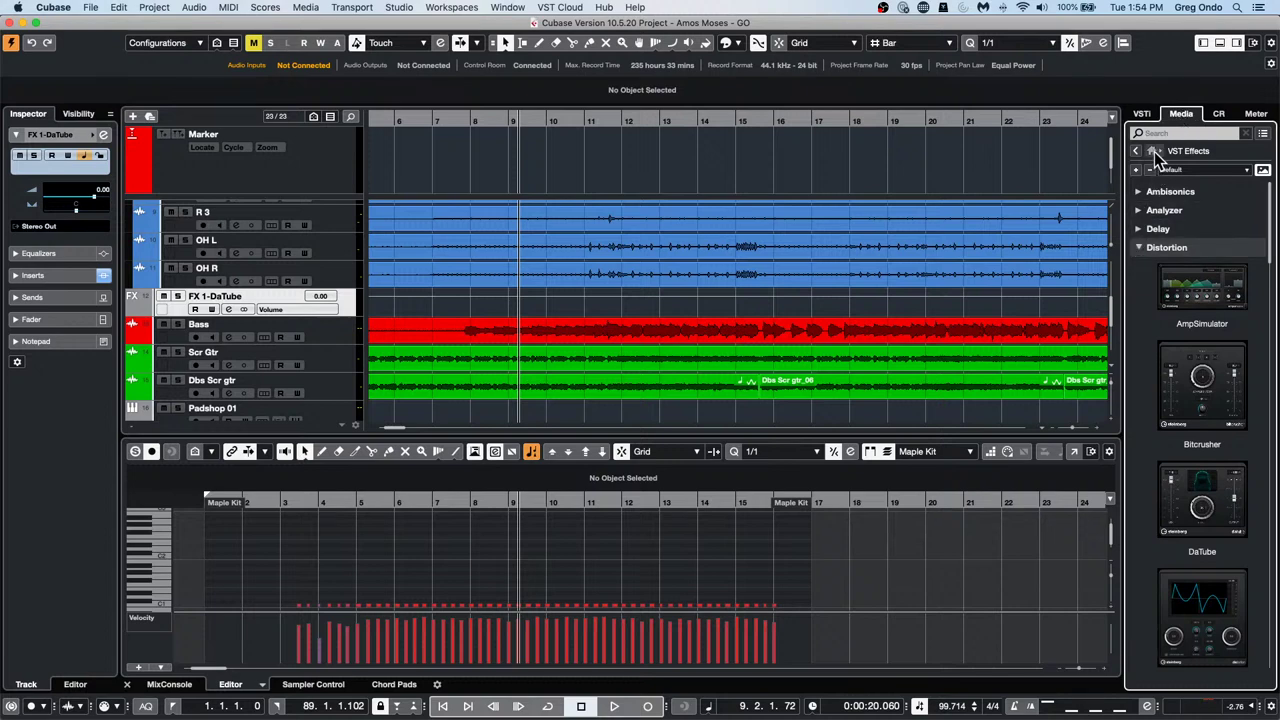
{"action": "left_click", "coordinate": [1153, 152]}
{"action": "left_click", "coordinate": [1240, 218]}
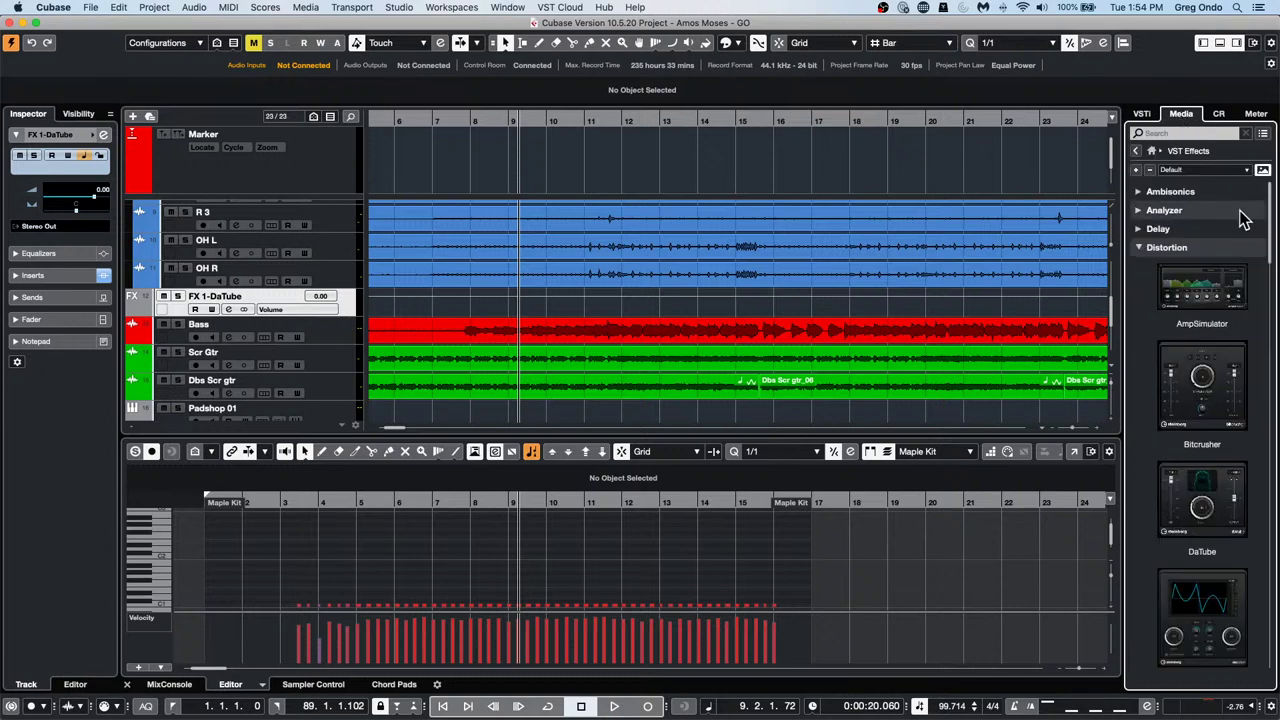
{"action": "left_click", "coordinate": [1151, 151]}
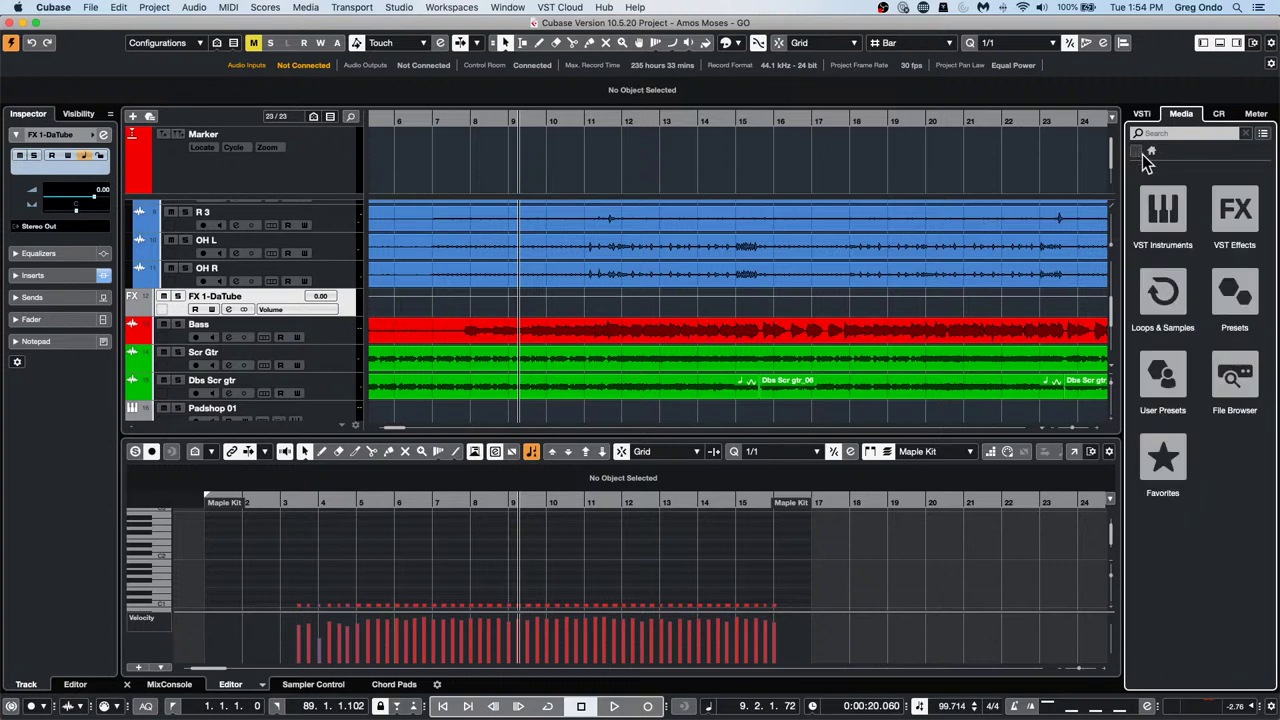
{"action": "left_click", "coordinate": [1175, 207]}
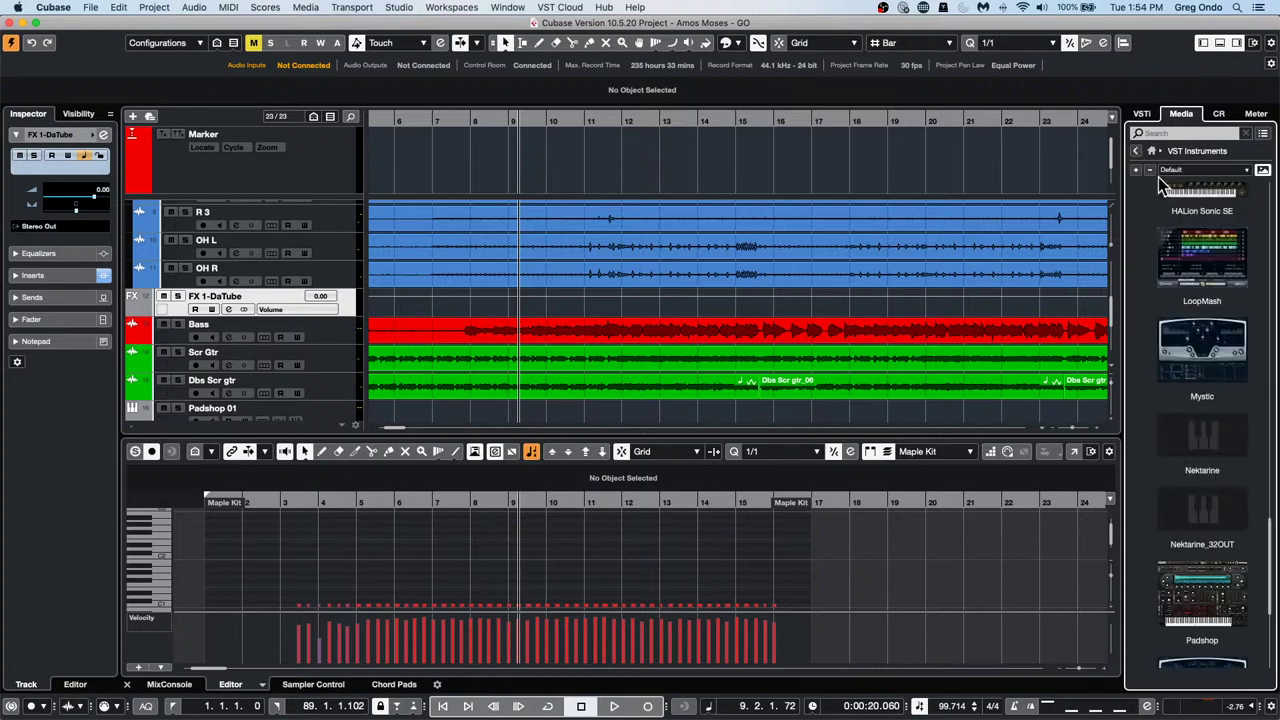
{"action": "left_click", "coordinate": [1138, 153]}
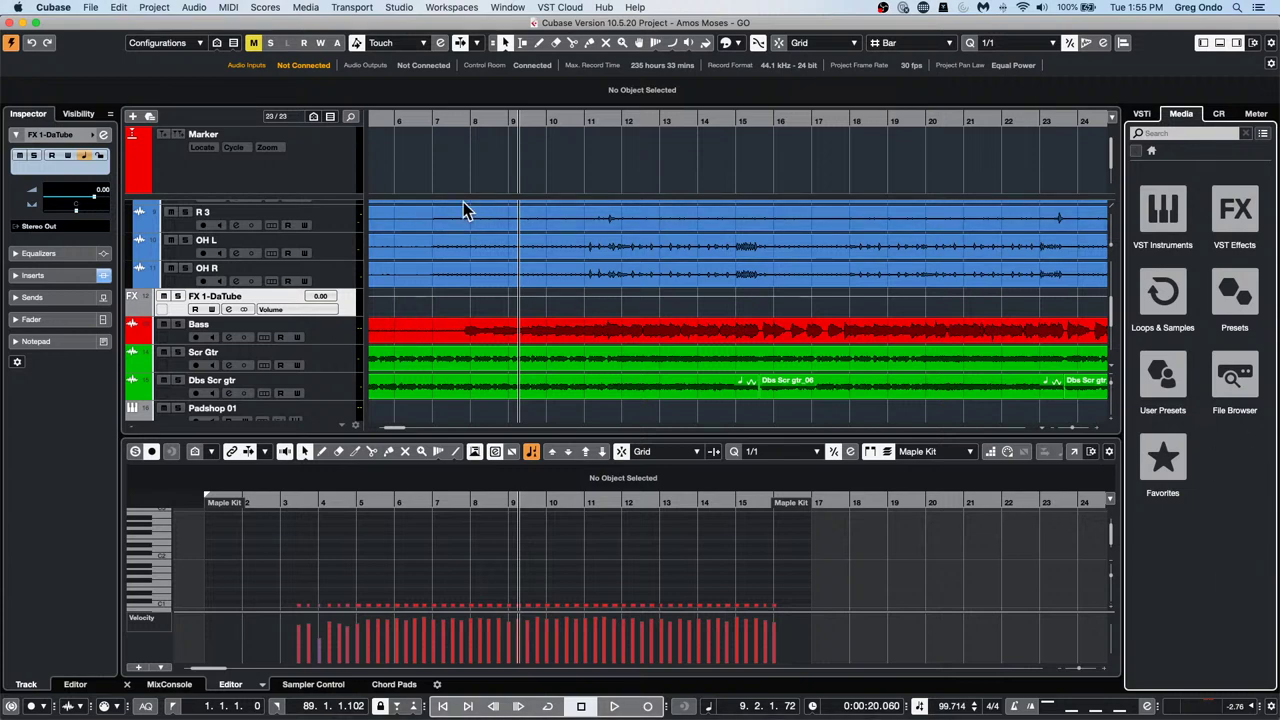
Open the project comping-01.cpr from the comping C6 folder, activate it and dismiss the missing plug-in notice
{"action": "left_click", "coordinate": [92, 8]}
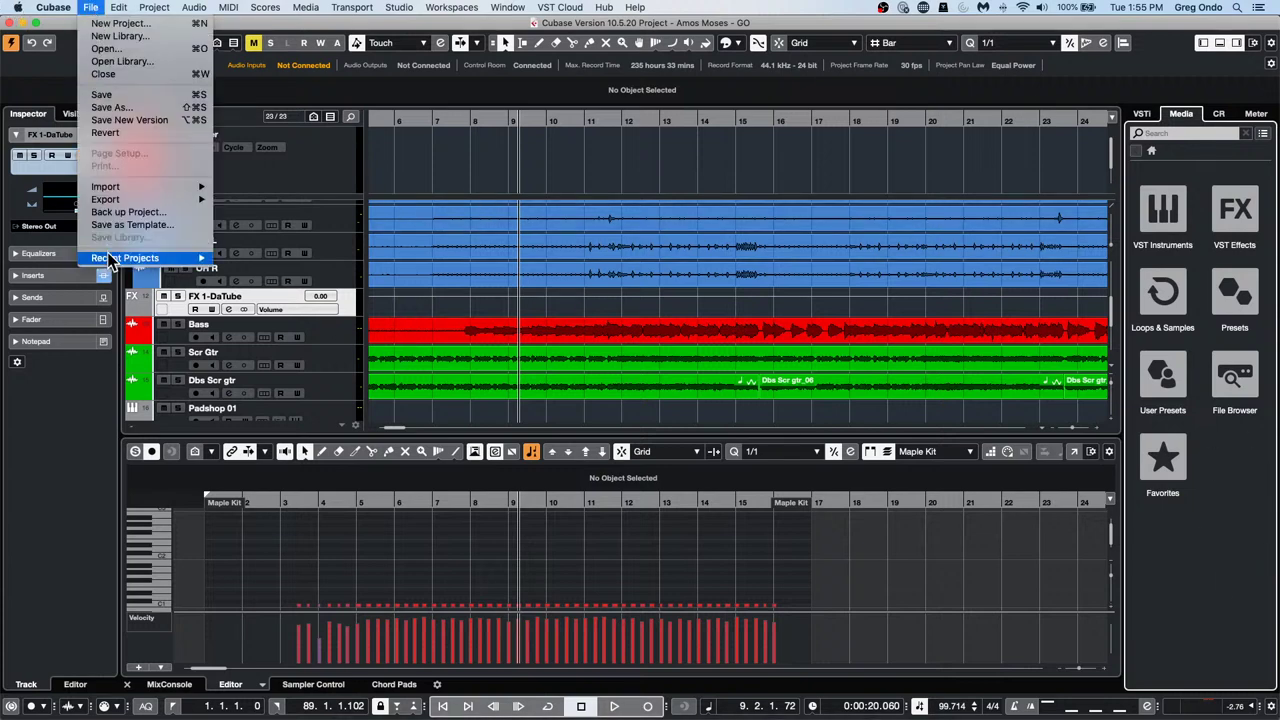
{"action": "mouse_move", "coordinate": [107, 254]}
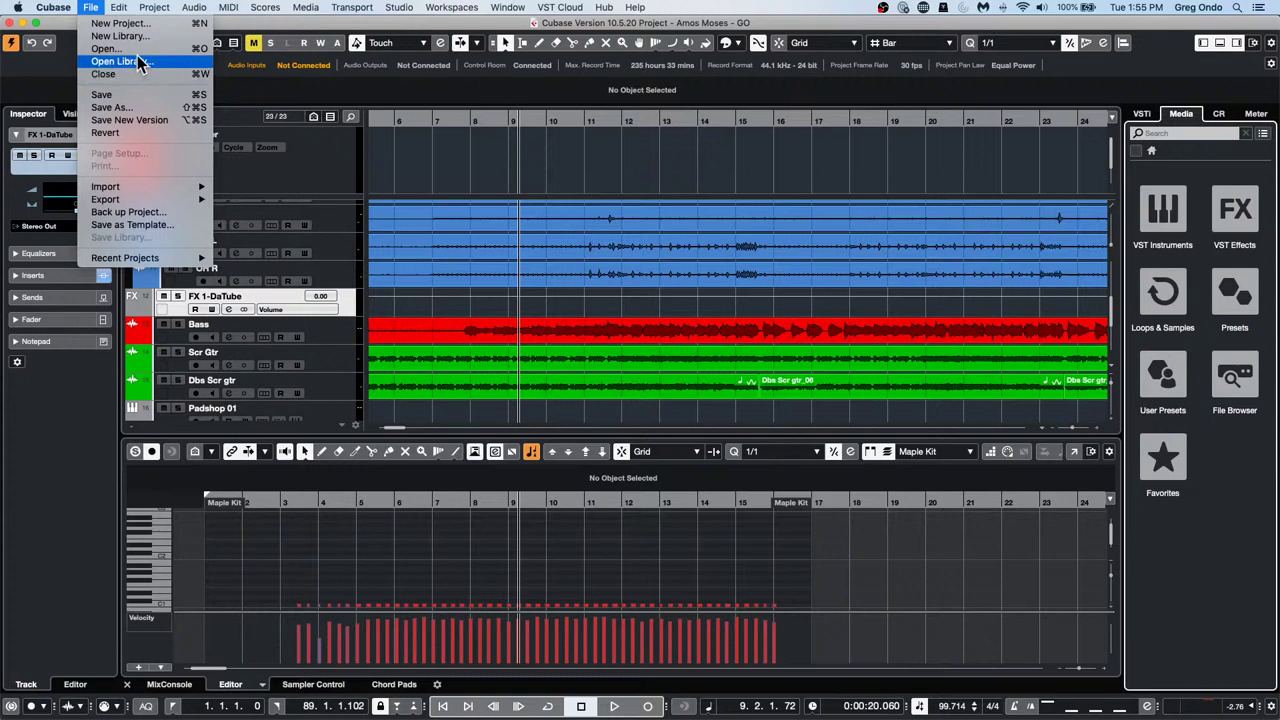
{"action": "left_click", "coordinate": [138, 48]}
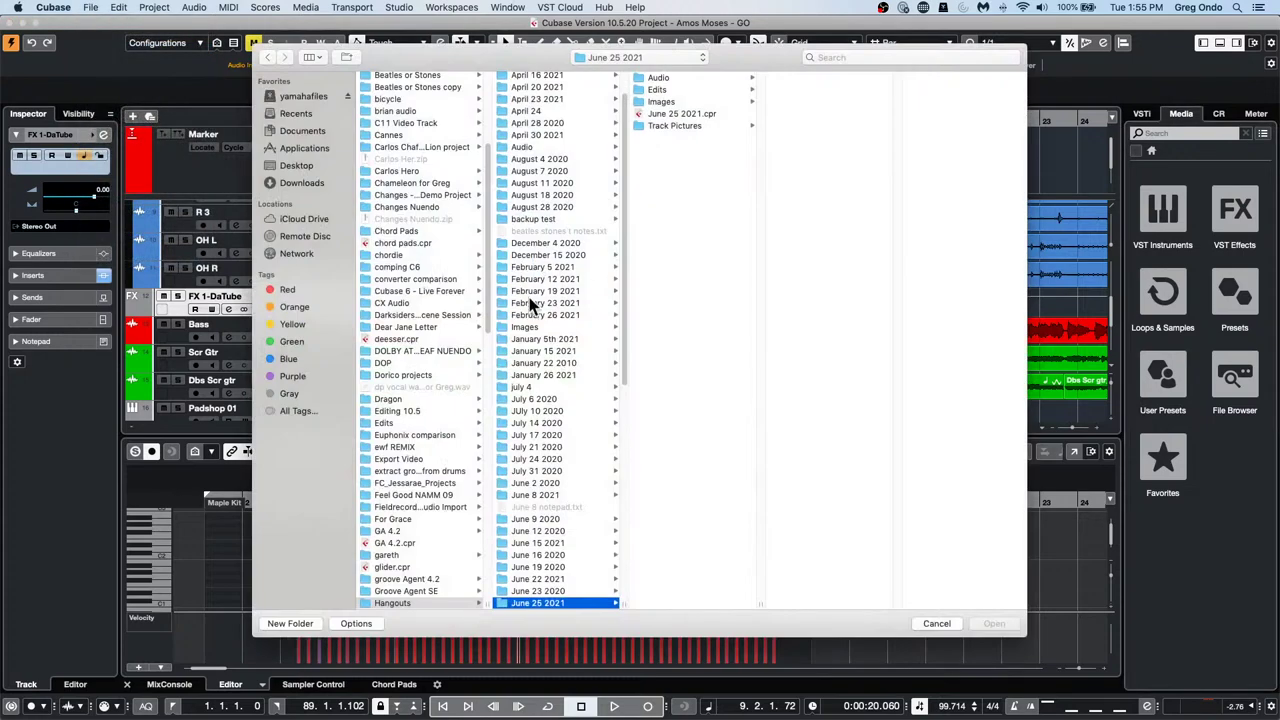
{"action": "left_click", "coordinate": [411, 268]}
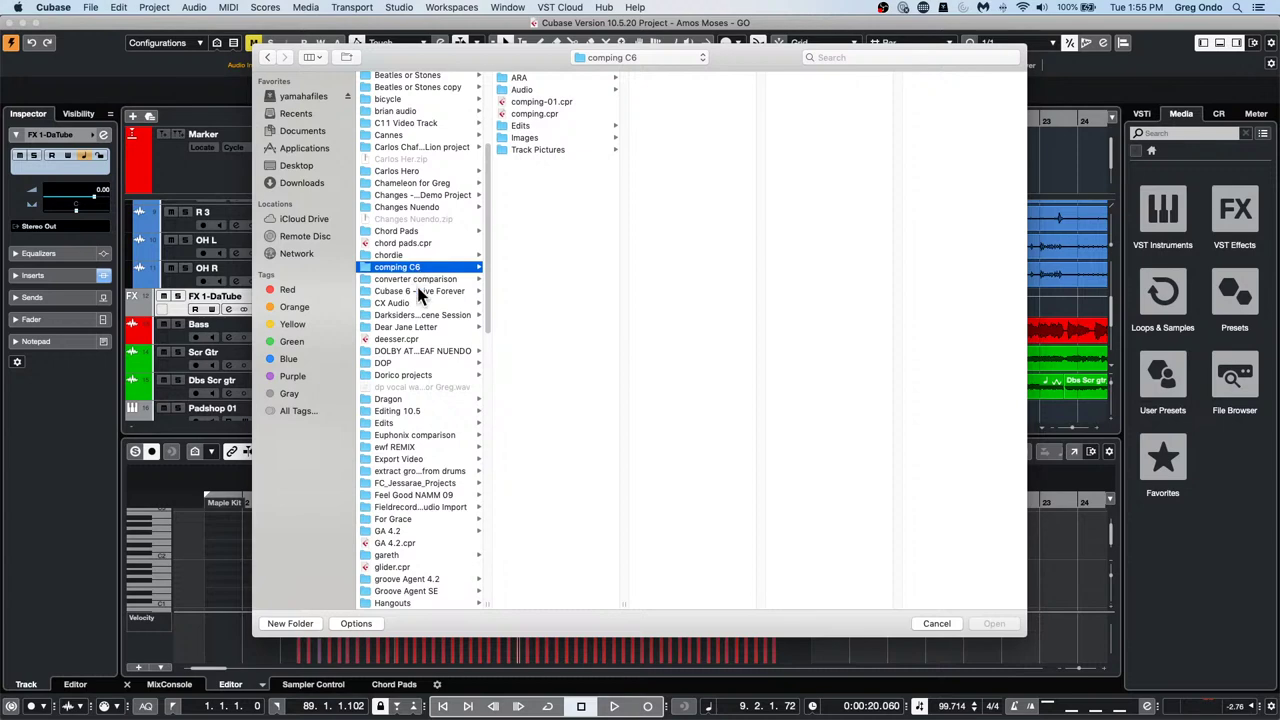
{"action": "left_click", "coordinate": [561, 103]}
{"action": "double_click", "coordinate": [561, 103]}
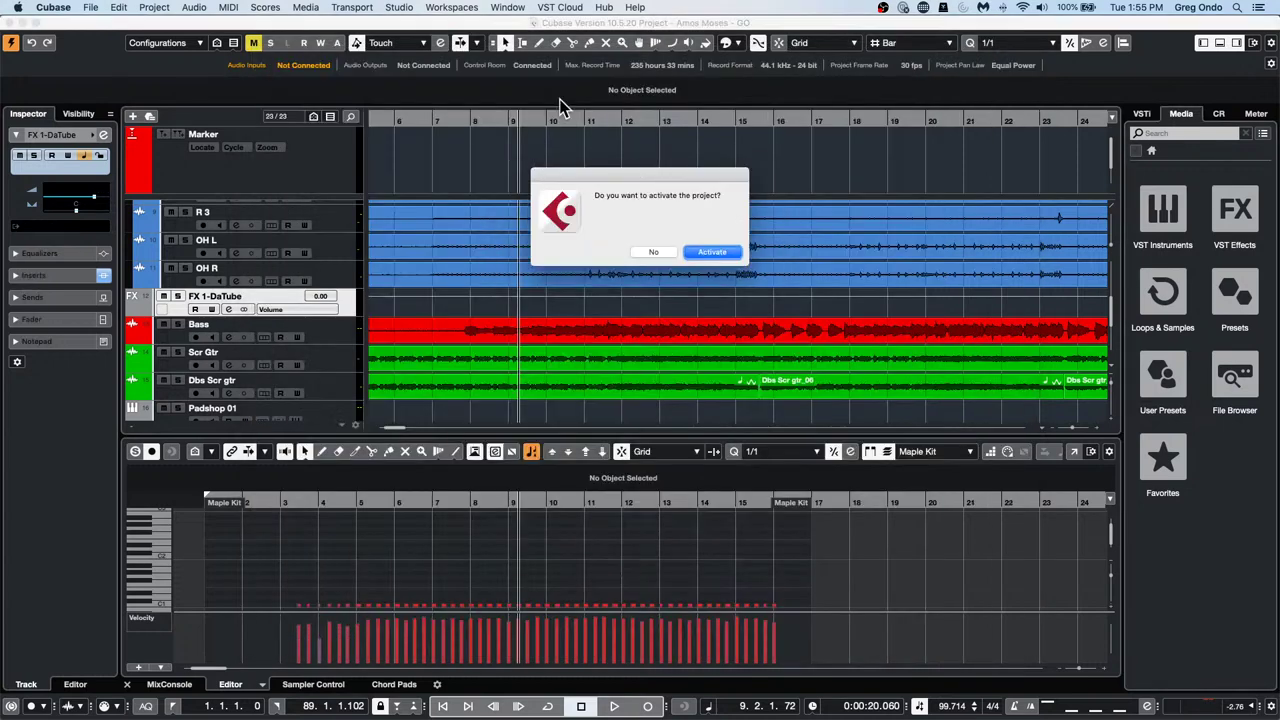
{"action": "left_click", "coordinate": [712, 252]}
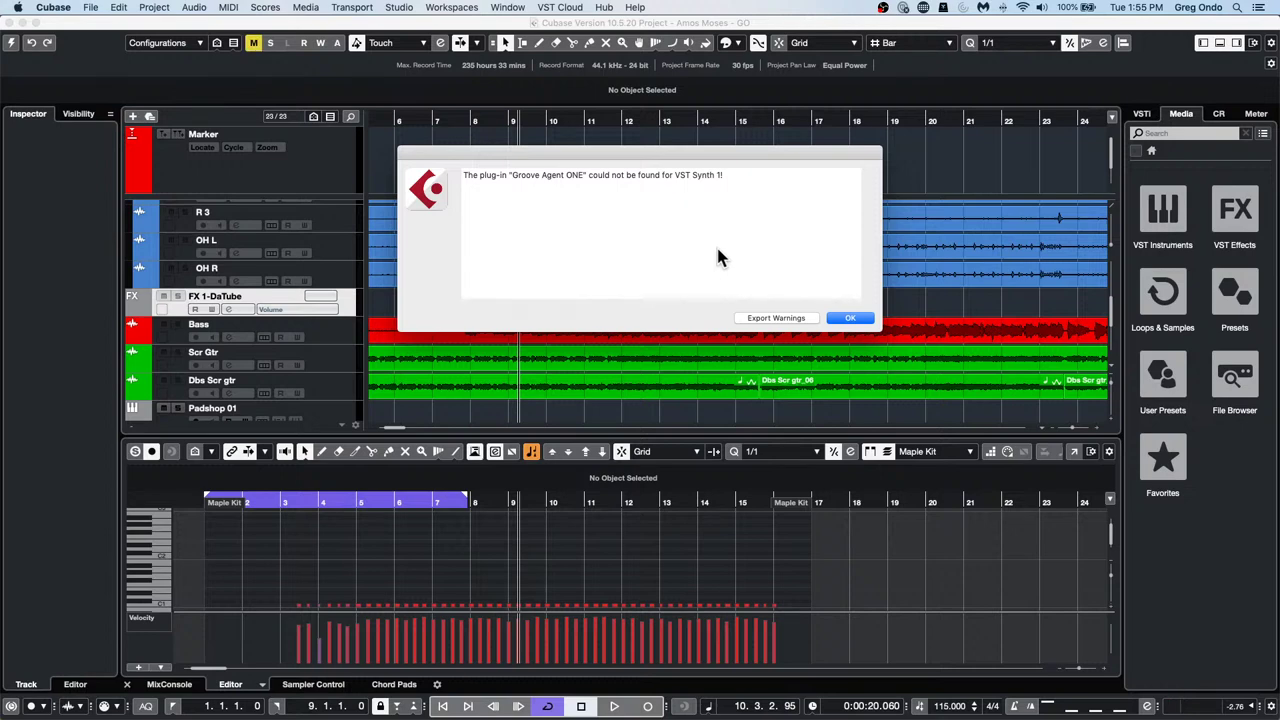
{"action": "left_click", "coordinate": [848, 320]}
{"action": "left_click", "coordinate": [770, 338]}
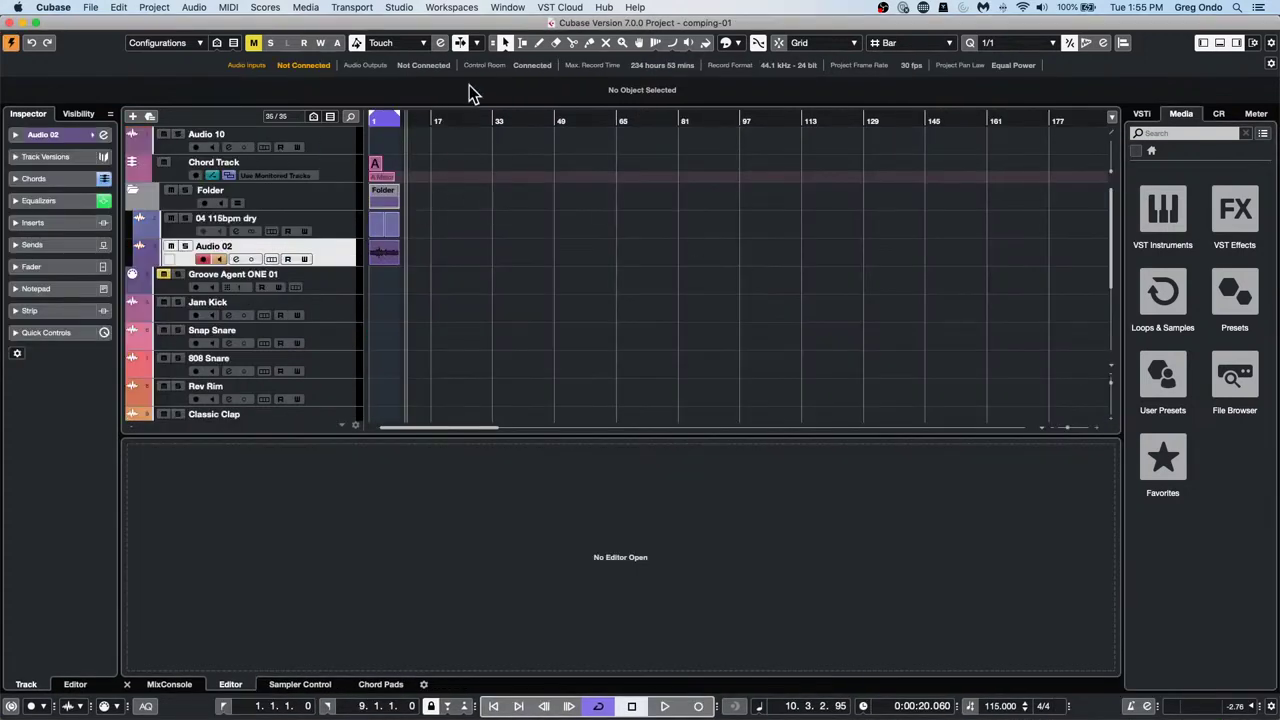
Mute the chord track and set Follow Chord Track to Off for the Audio 02 track
{"action": "left_click_drag", "start_coordinate": [447, 116], "coordinate": [251, 95]}
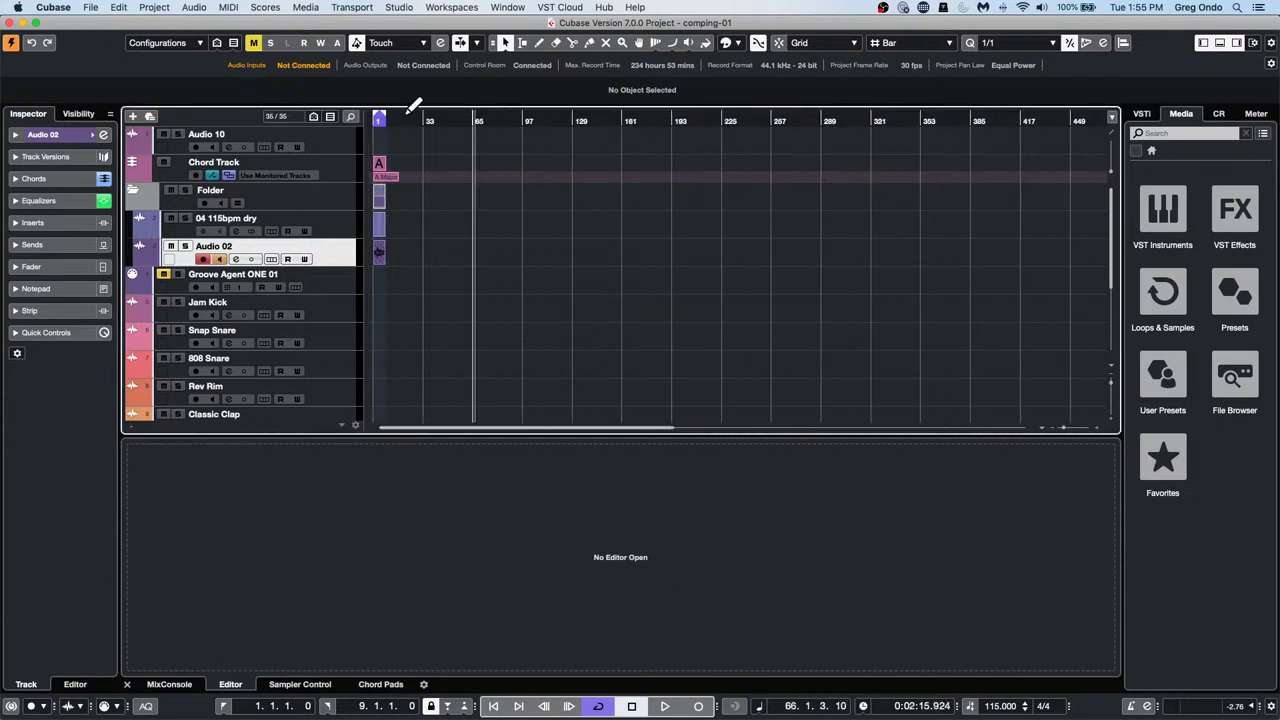
{"action": "left_click_drag", "start_coordinate": [403, 117], "coordinate": [253, 171]}
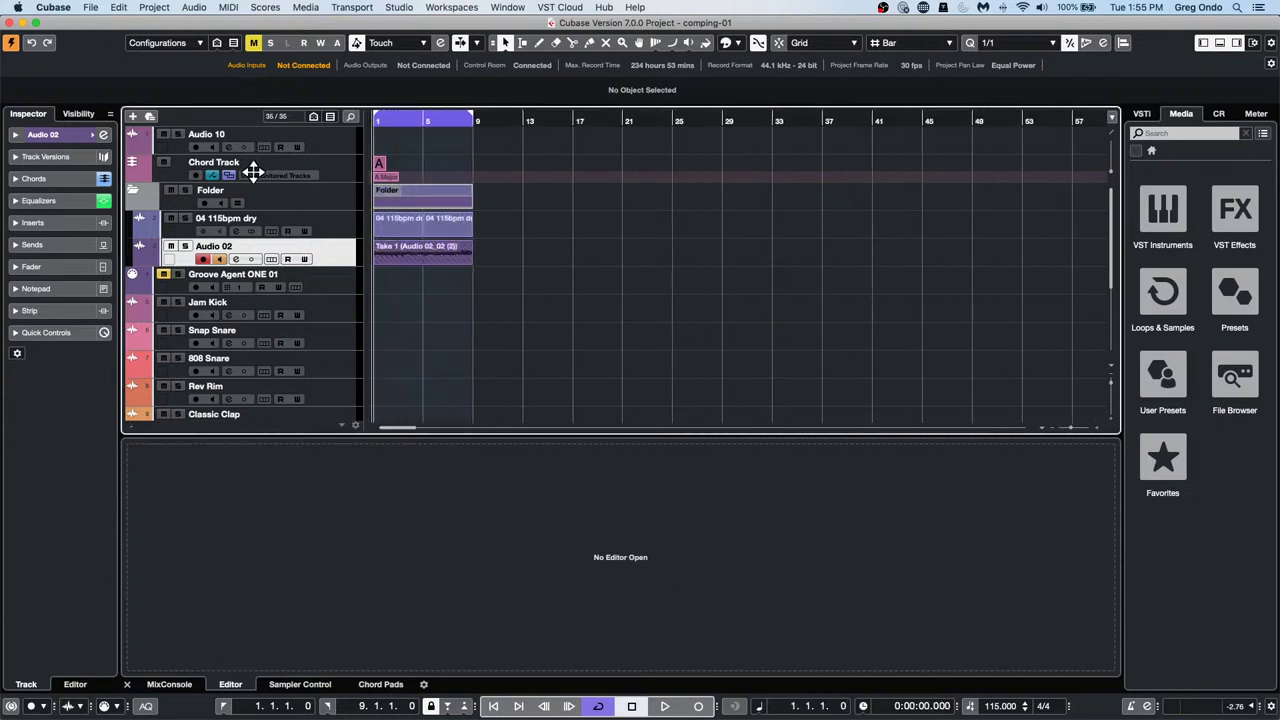
{"action": "left_click", "coordinate": [162, 162]}
{"action": "left_click", "coordinate": [53, 178]}
{"action": "left_click", "coordinate": [83, 210]}
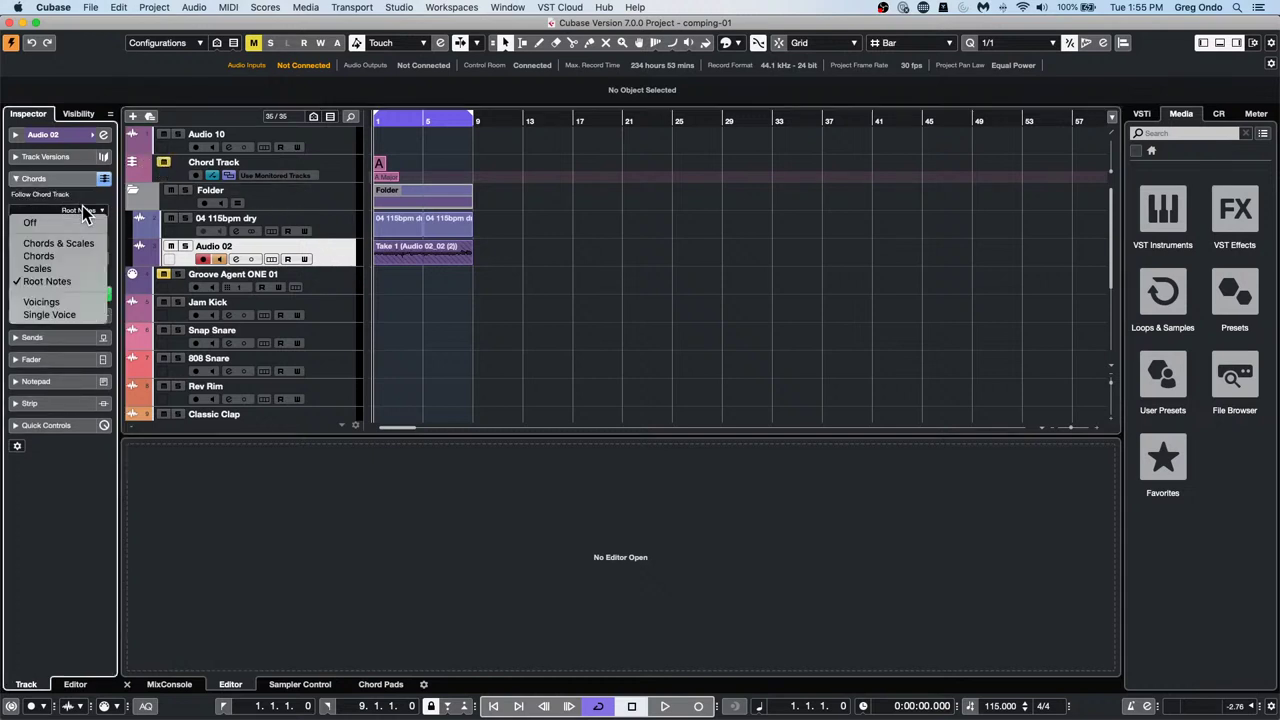
{"action": "left_click", "coordinate": [462, 164]}
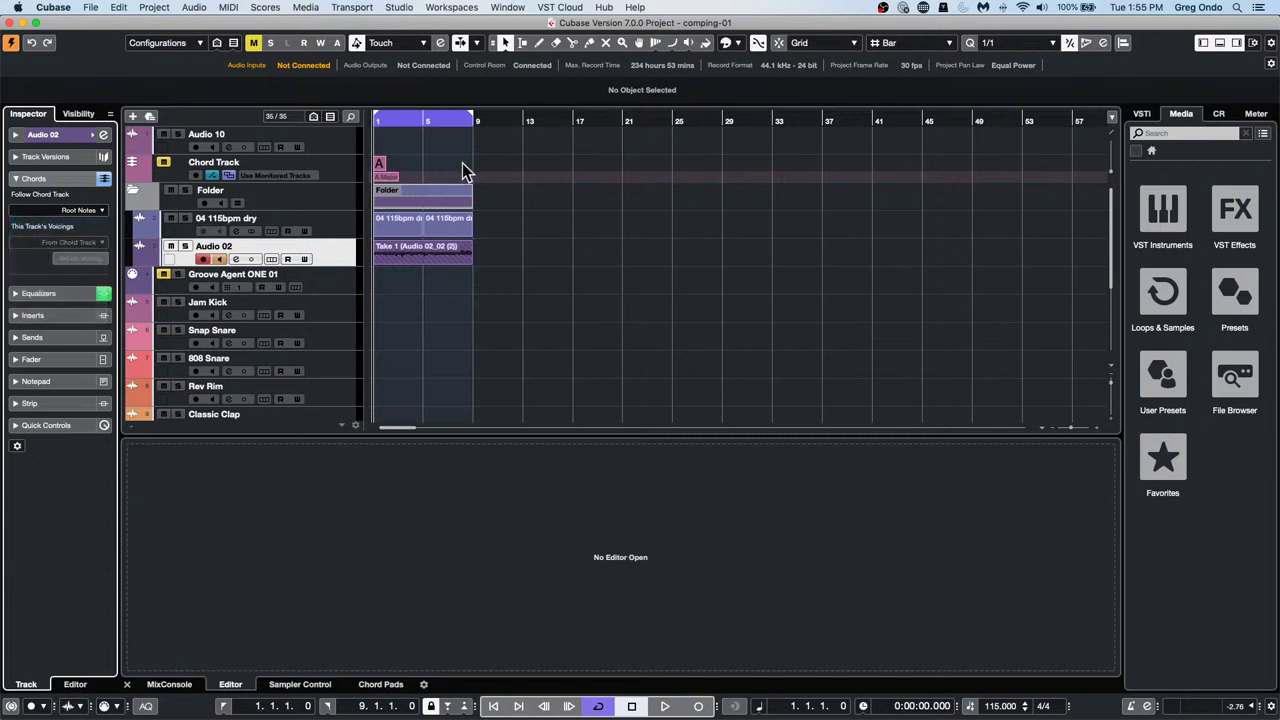
Show the take lanes of the Audio 02 track
{"action": "left_click", "coordinate": [140, 261]}
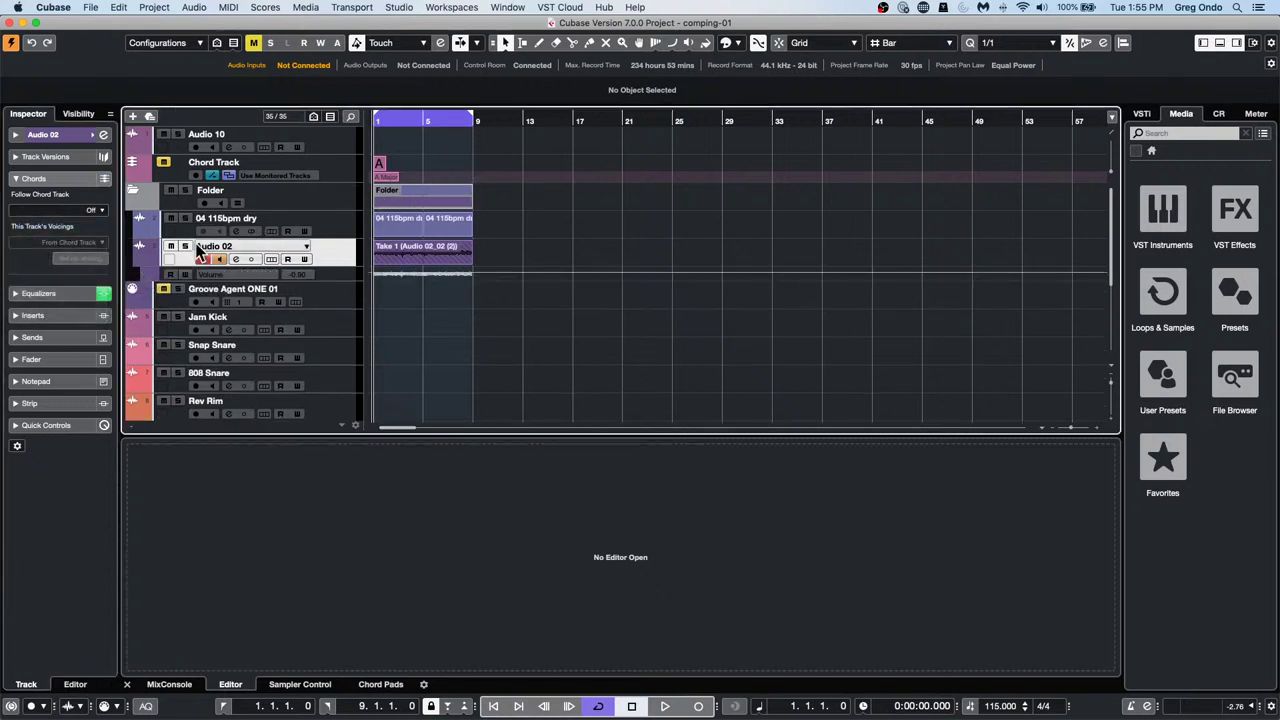
{"action": "left_click", "coordinate": [138, 260]}
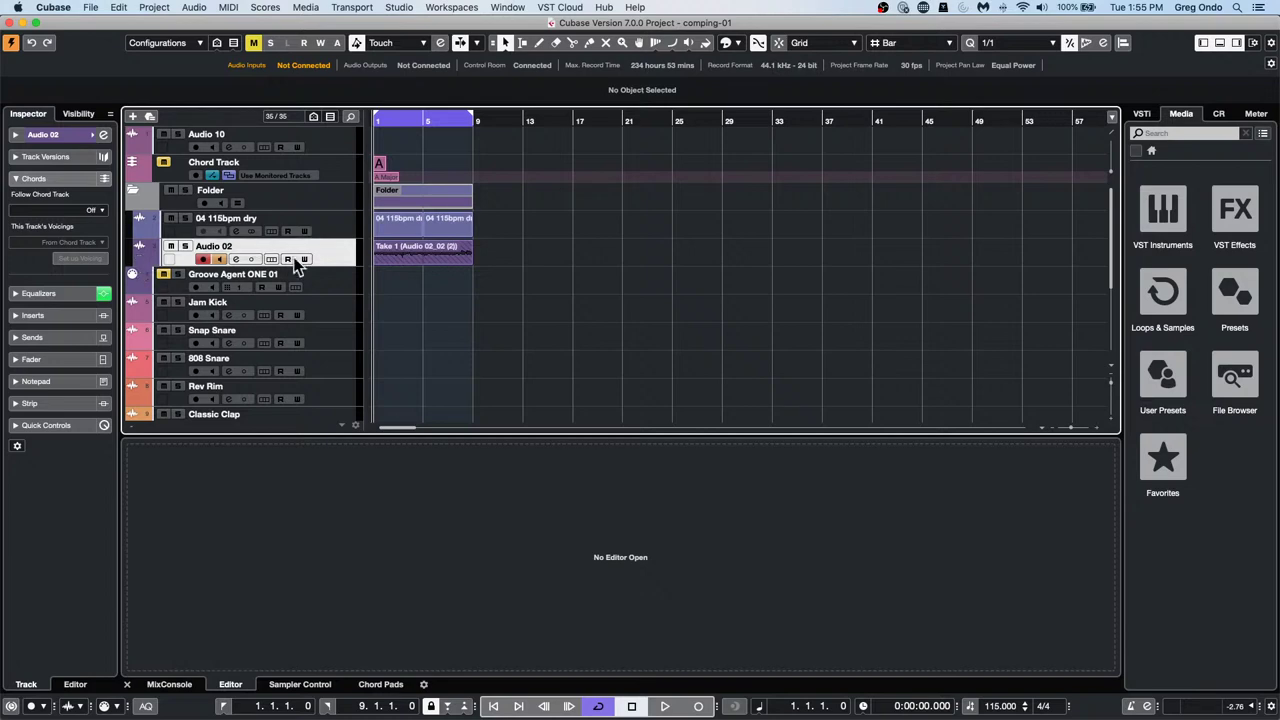
{"action": "left_click", "coordinate": [271, 259]}
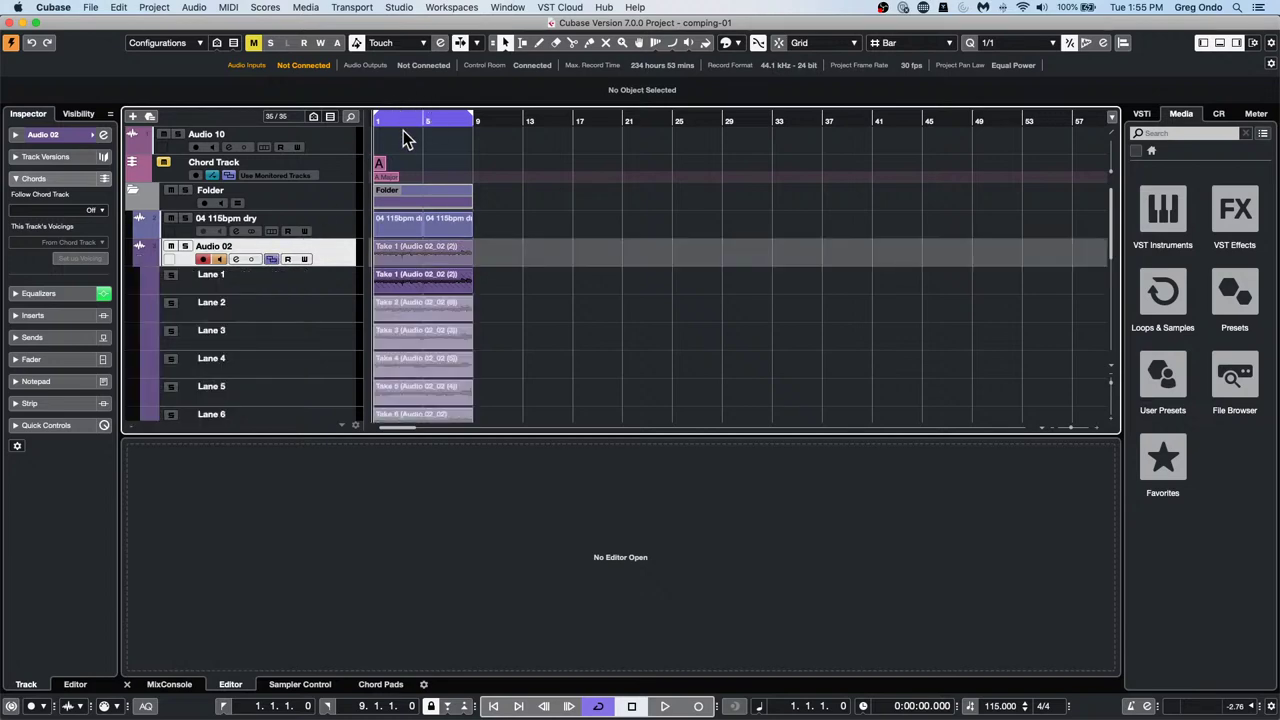
{"action": "left_click_drag", "start_coordinate": [311, 138], "coordinate": [316, 168]}
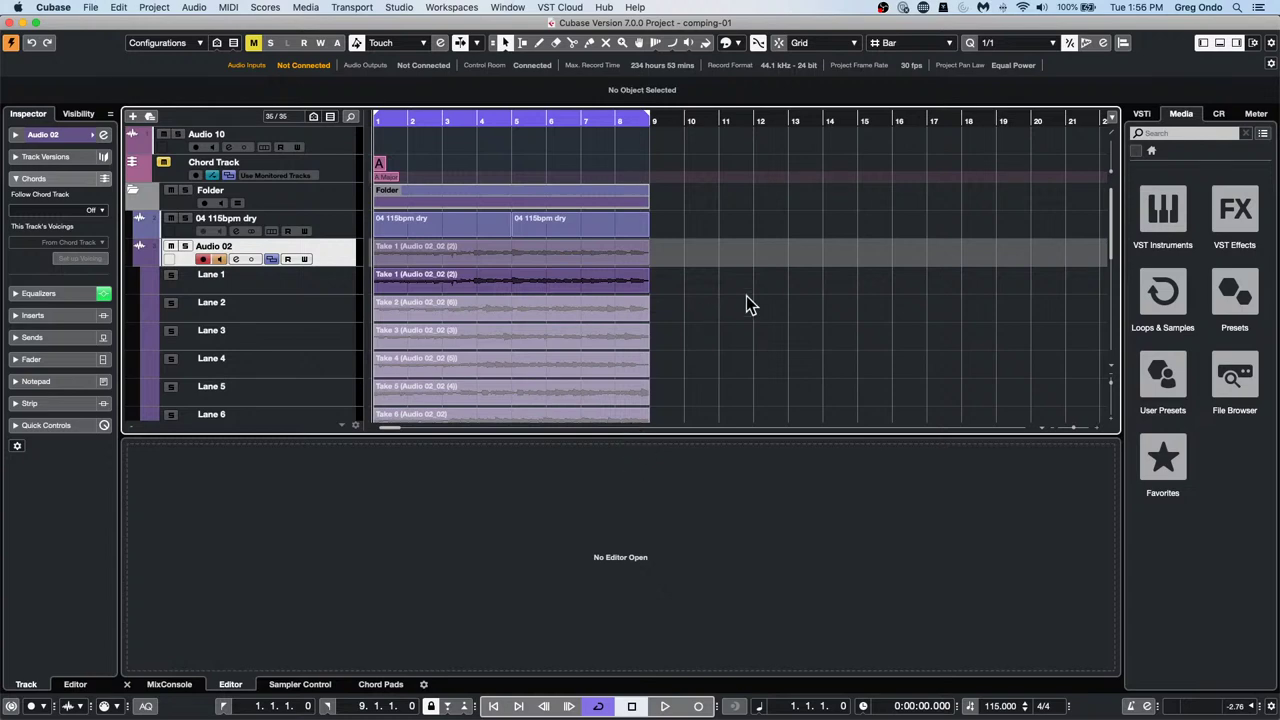
Examine all take lanes of Audio 02 and play back the cycle range from bar 1, then stop
{"action": "scroll", "coordinate": [755, 295], "scroll_direction": "down", "scroll_amount": 5}
{"action": "scroll", "coordinate": [759, 290], "scroll_direction": "up", "scroll_amount": 3}
{"action": "scroll", "coordinate": [759, 288], "scroll_direction": "up", "scroll_amount": 2}
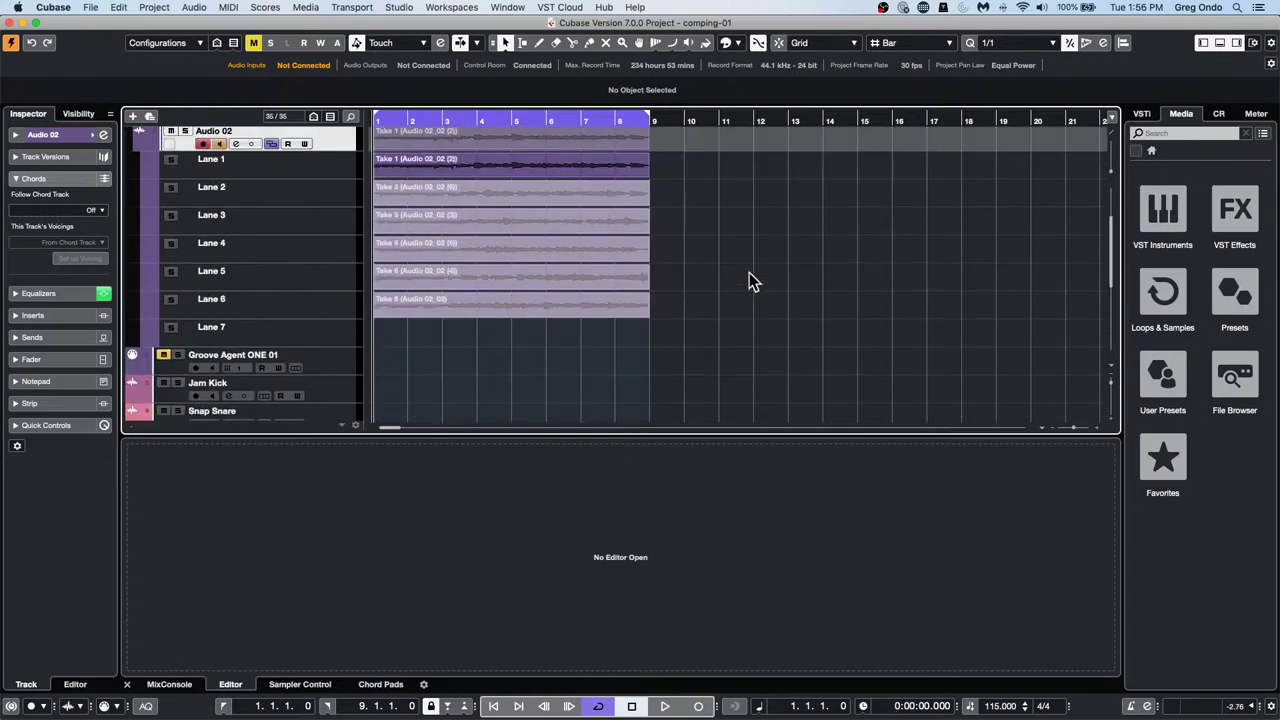
{"action": "key", "text": "space"}
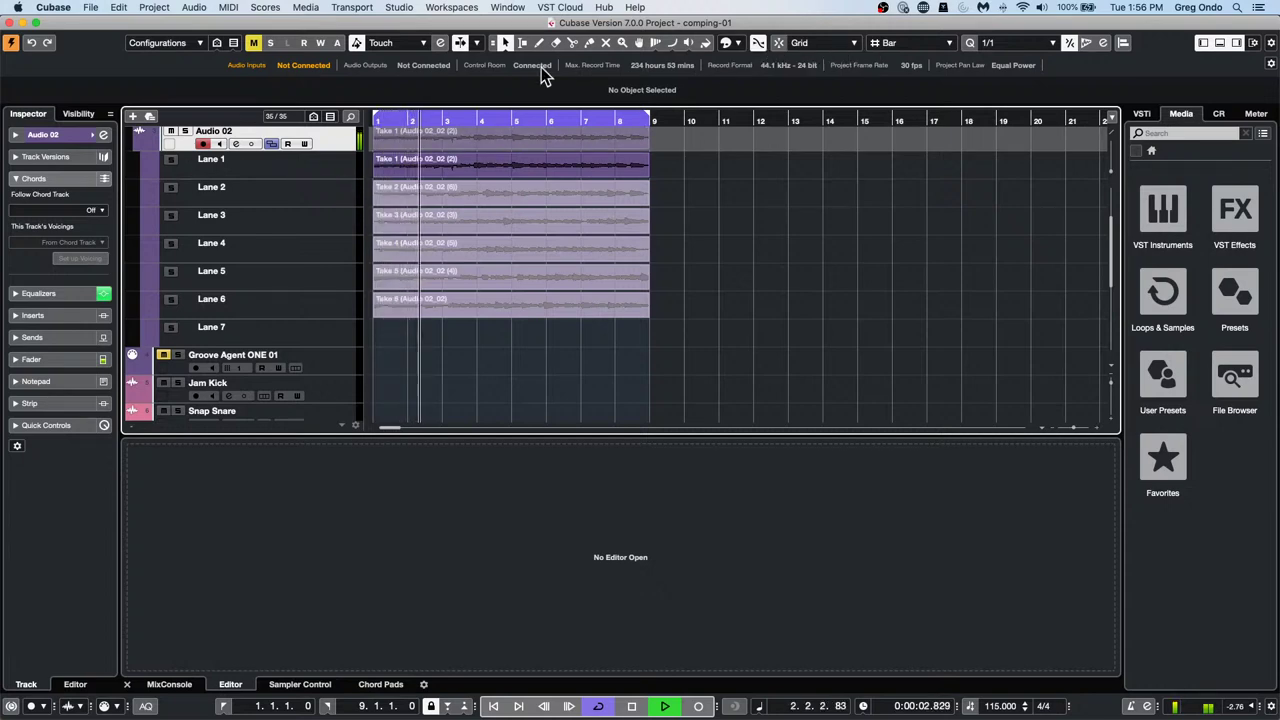
{"action": "key", "text": "space"}
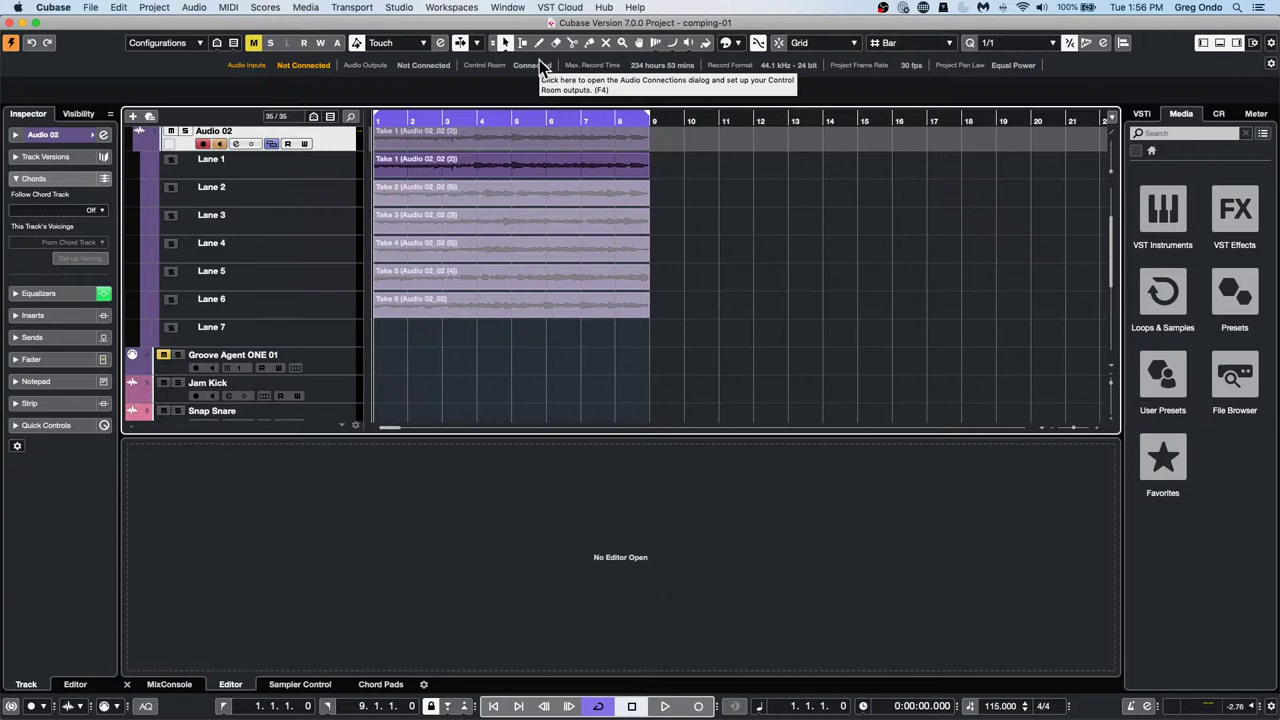
Split the Audio 02 takes into five sections with the Comp tool, choosing Takes 1, 2, 1, 3 and 6 in order
{"action": "right_click", "coordinate": [483, 226]}
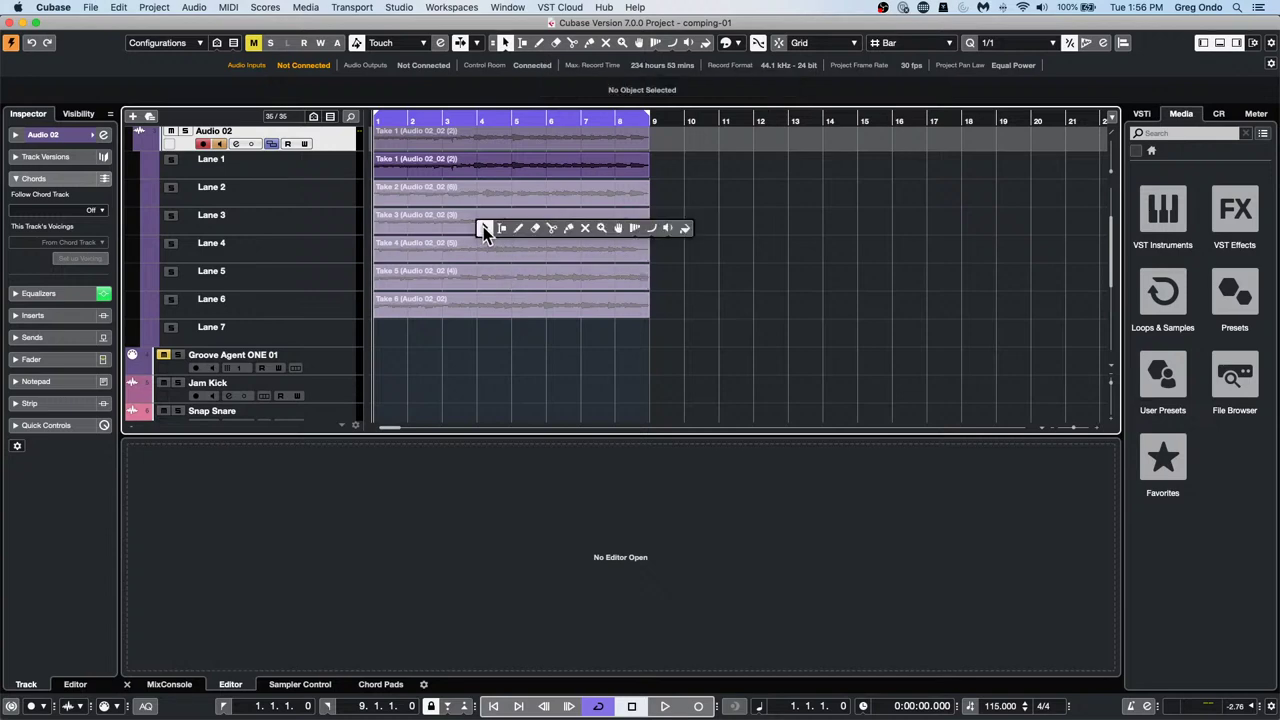
{"action": "left_click", "coordinate": [619, 229]}
{"action": "left_click_drag", "start_coordinate": [429, 201], "coordinate": [574, 225]}
{"action": "left_click", "coordinate": [600, 306]}
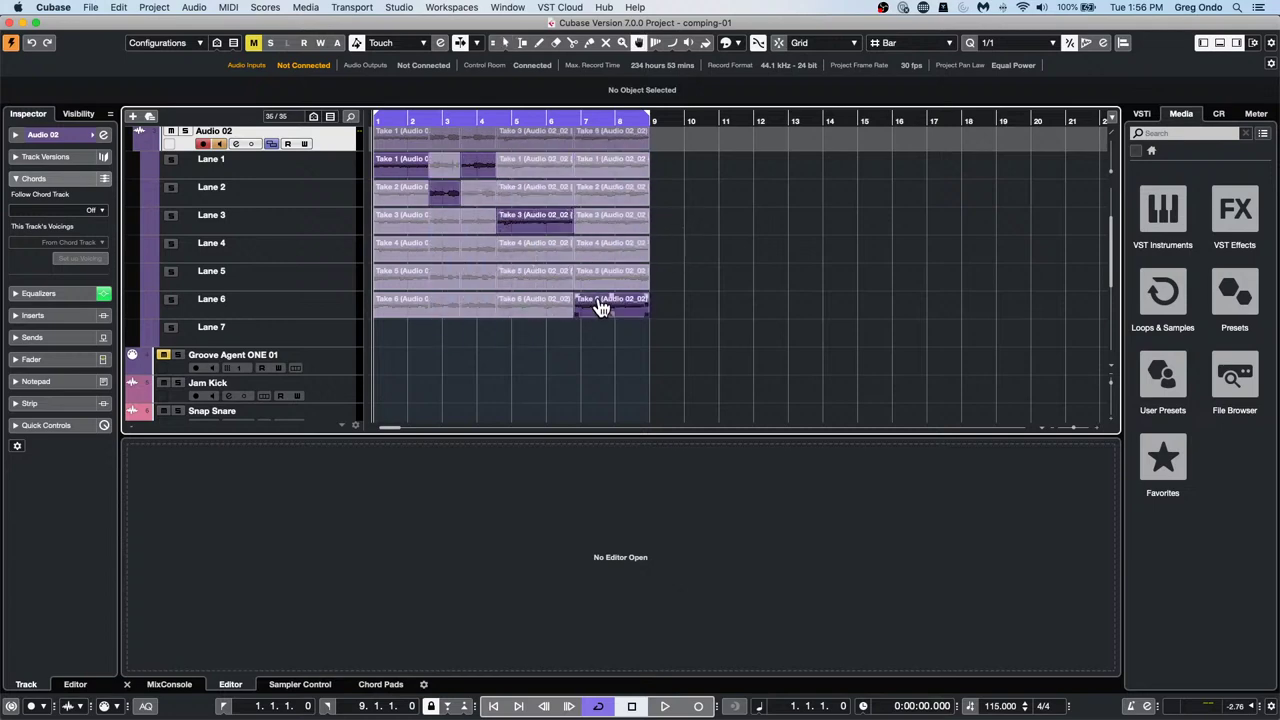
Compare the alternative takes for the last comp section, from about bar 6.4 to bar 9, and settle on Take 4
{"action": "left_click", "coordinate": [615, 272]}
{"action": "left_click", "coordinate": [607, 250]}
{"action": "left_click", "coordinate": [613, 226]}
{"action": "left_click", "coordinate": [612, 260]}
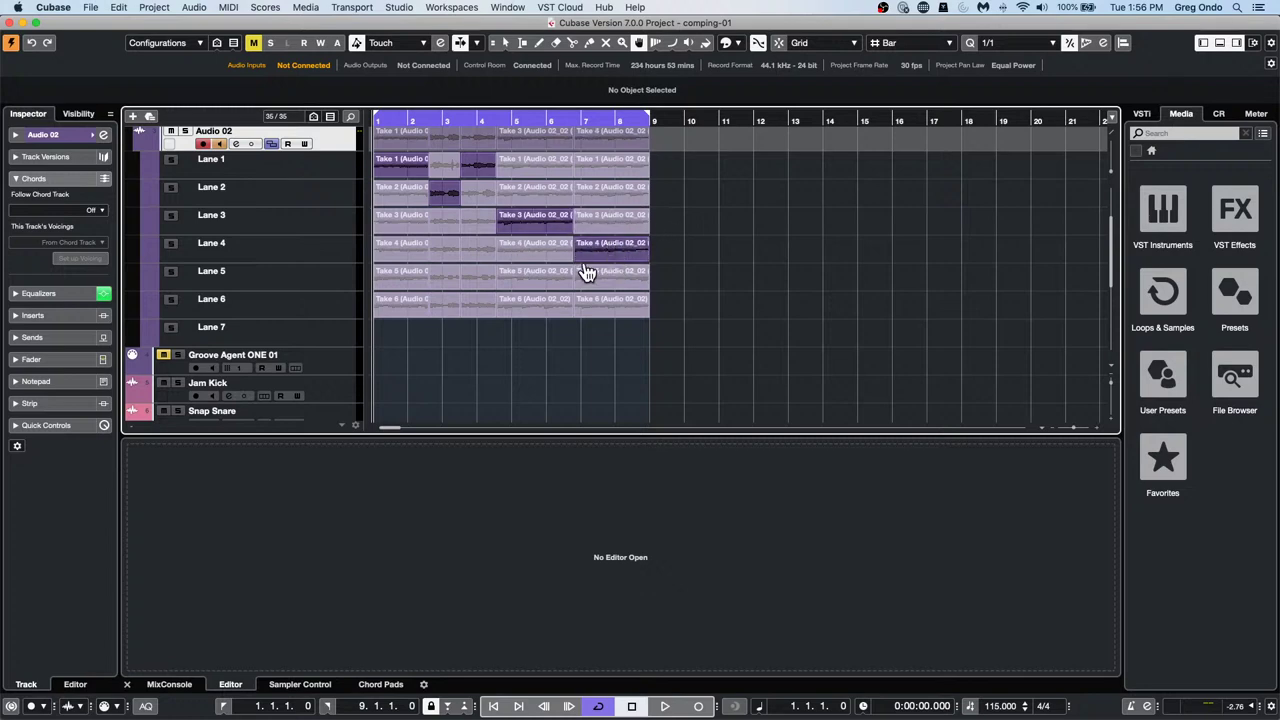
{"action": "left_click", "coordinate": [618, 226]}
{"action": "left_click", "coordinate": [612, 262]}
Mute the last section of the unused takes on Lanes 1, 2, 3, 5 and 6 with the Mute tool
{"action": "right_click", "coordinate": [572, 243]}
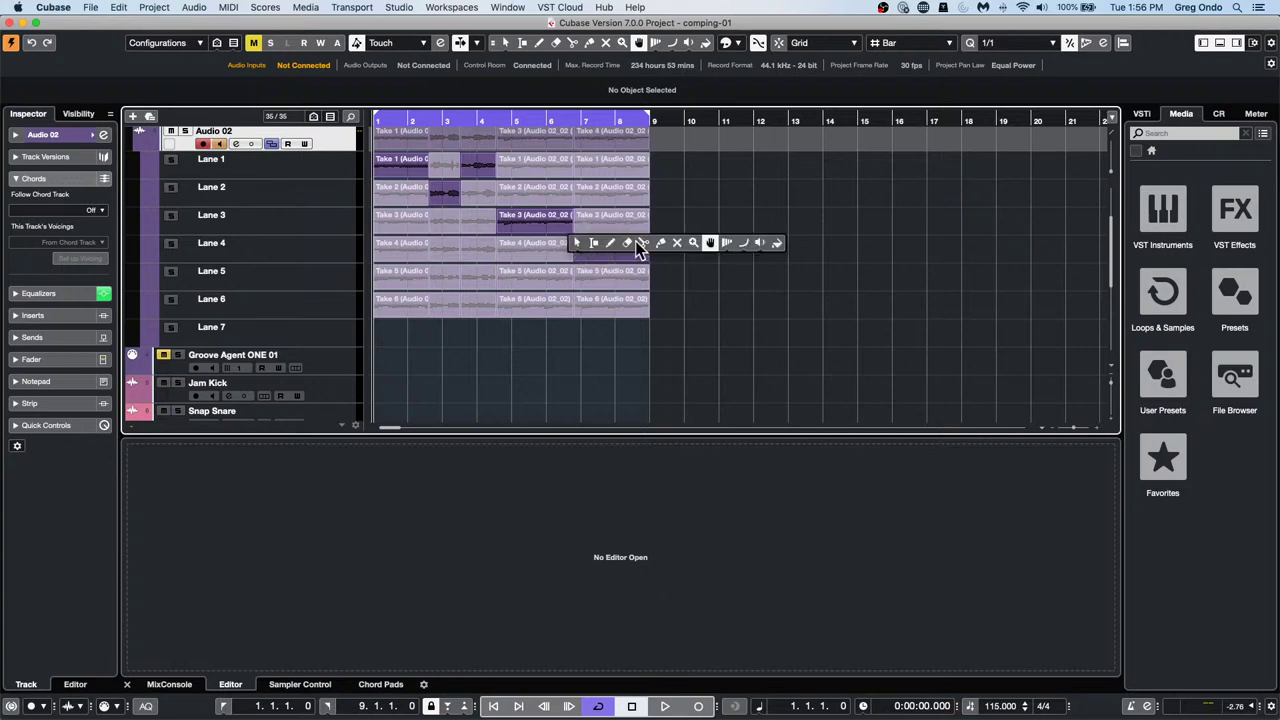
{"action": "left_click", "coordinate": [677, 243]}
{"action": "left_click", "coordinate": [626, 215]}
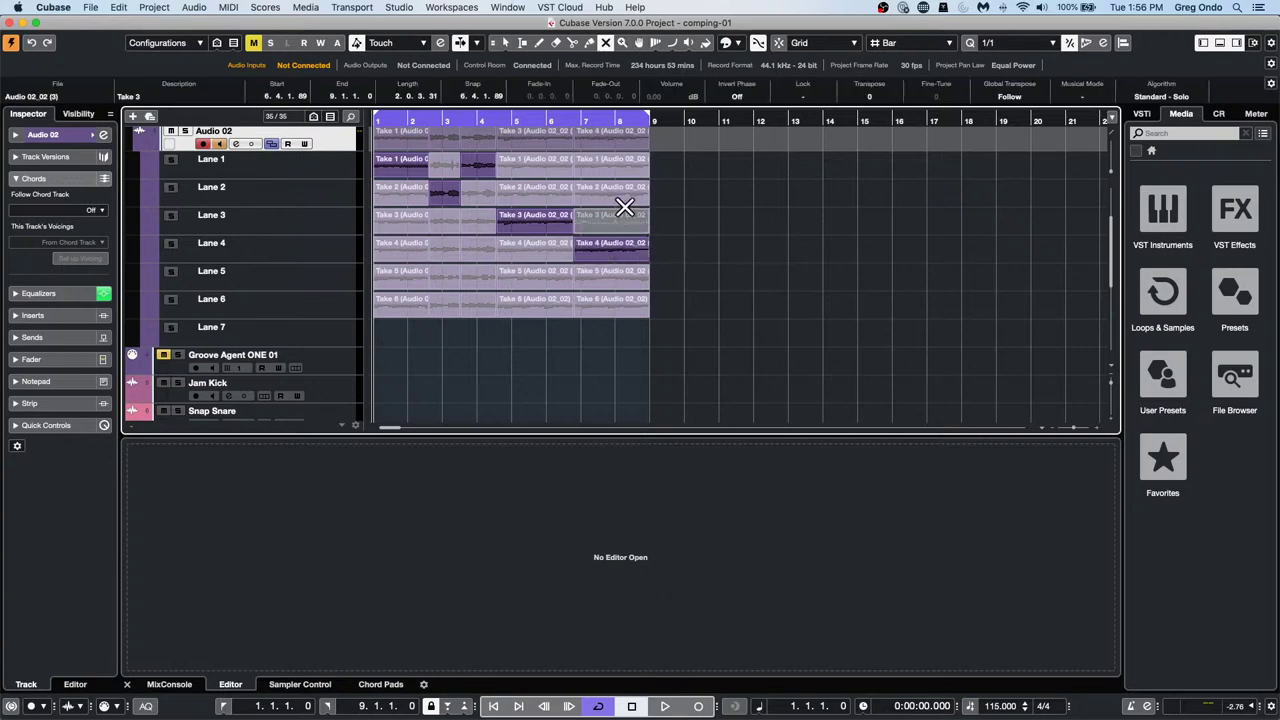
{"action": "left_click", "coordinate": [625, 174]}
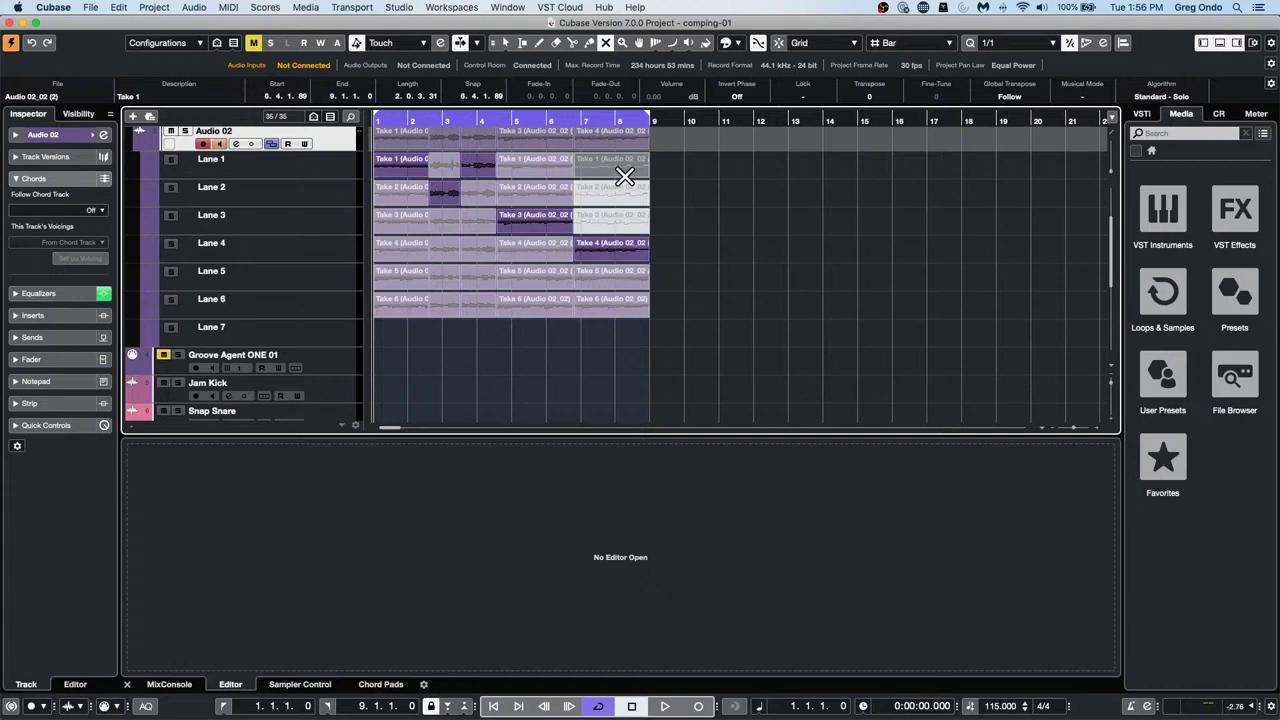
{"action": "left_click", "coordinate": [622, 298]}
{"action": "left_click", "coordinate": [627, 282]}
{"action": "left_click", "coordinate": [700, 270]}
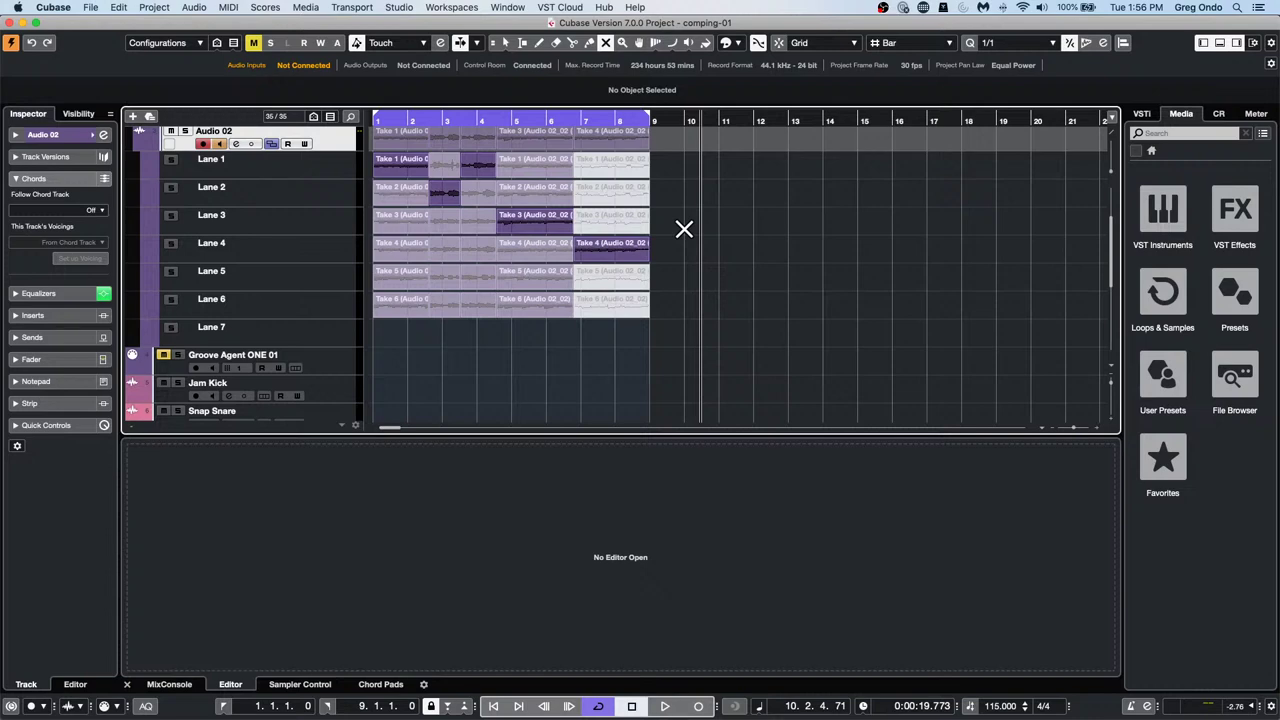
Return to the Object Selection tool and select the first section of Take 1 on Lane 1
{"action": "right_click", "coordinate": [660, 245]}
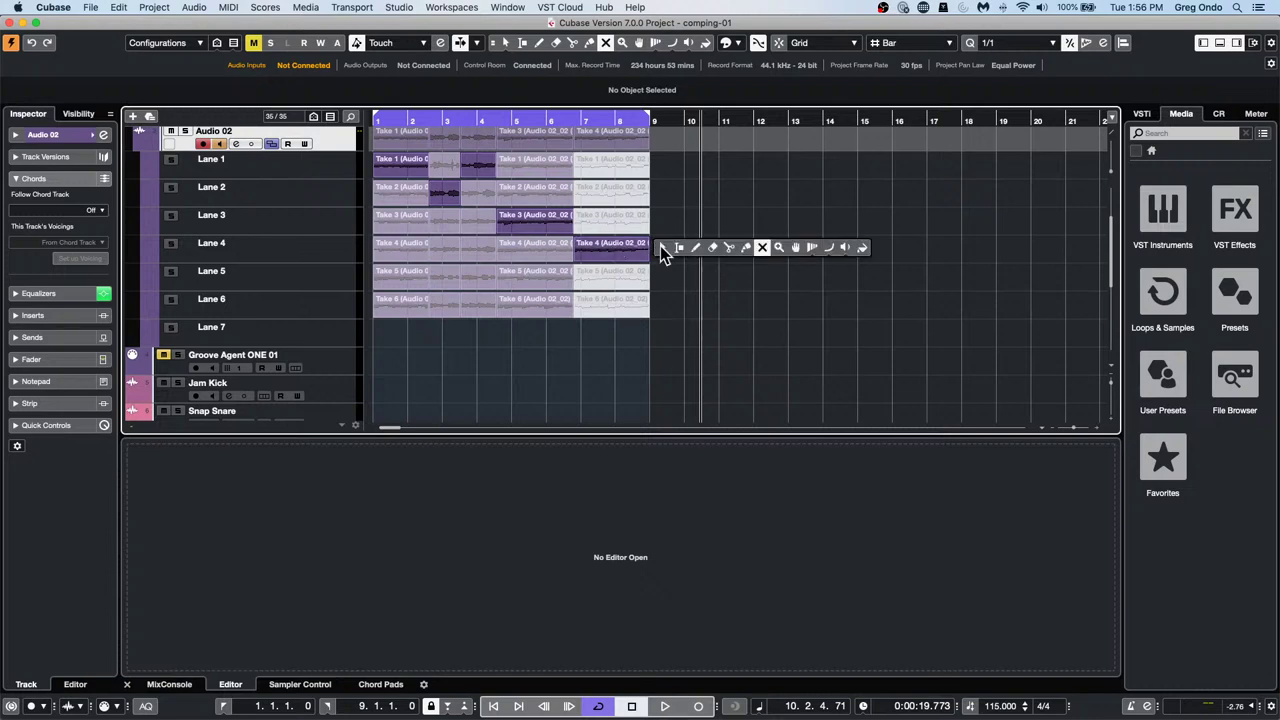
{"action": "left_click", "coordinate": [660, 245]}
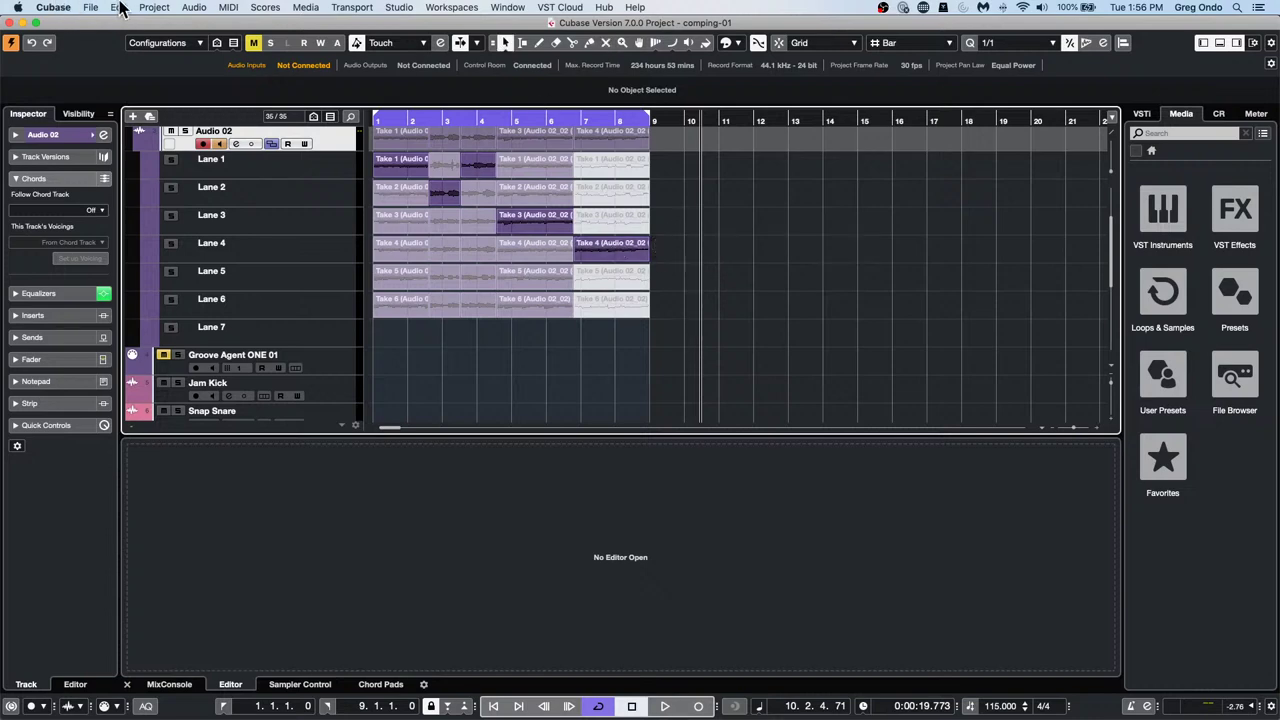
{"action": "left_click", "coordinate": [192, 8]}
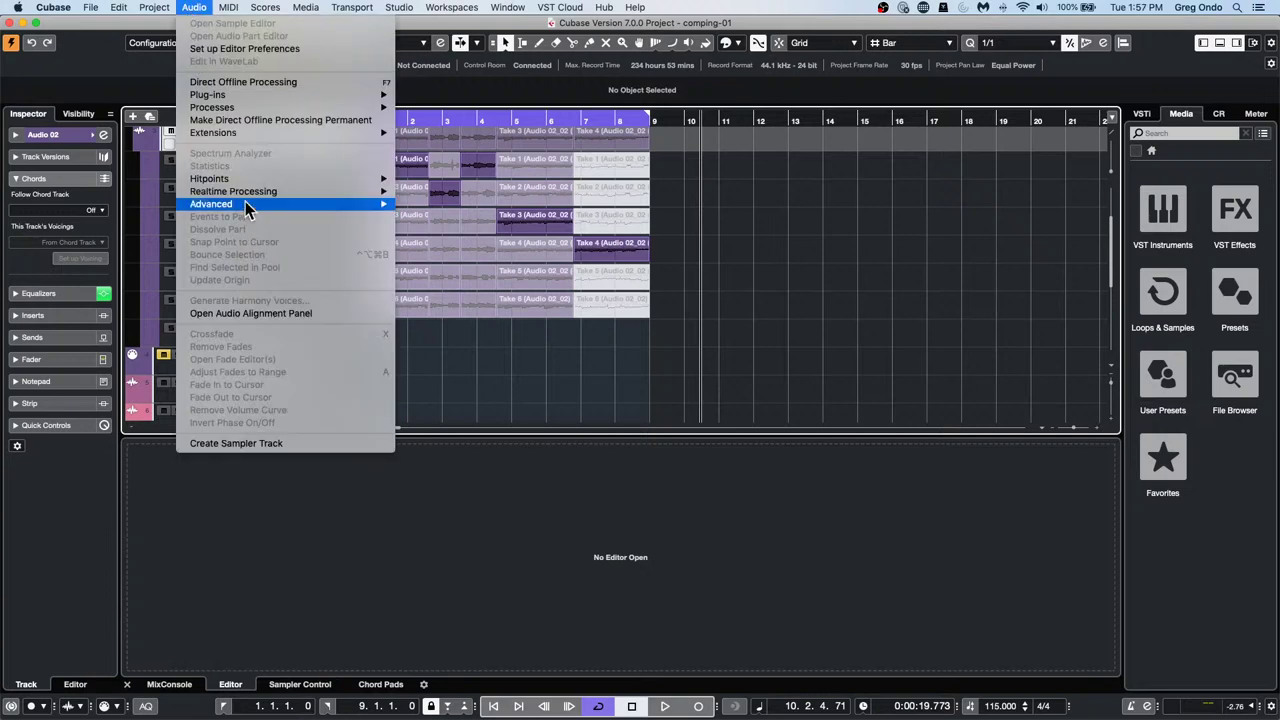
{"action": "mouse_move", "coordinate": [246, 193]}
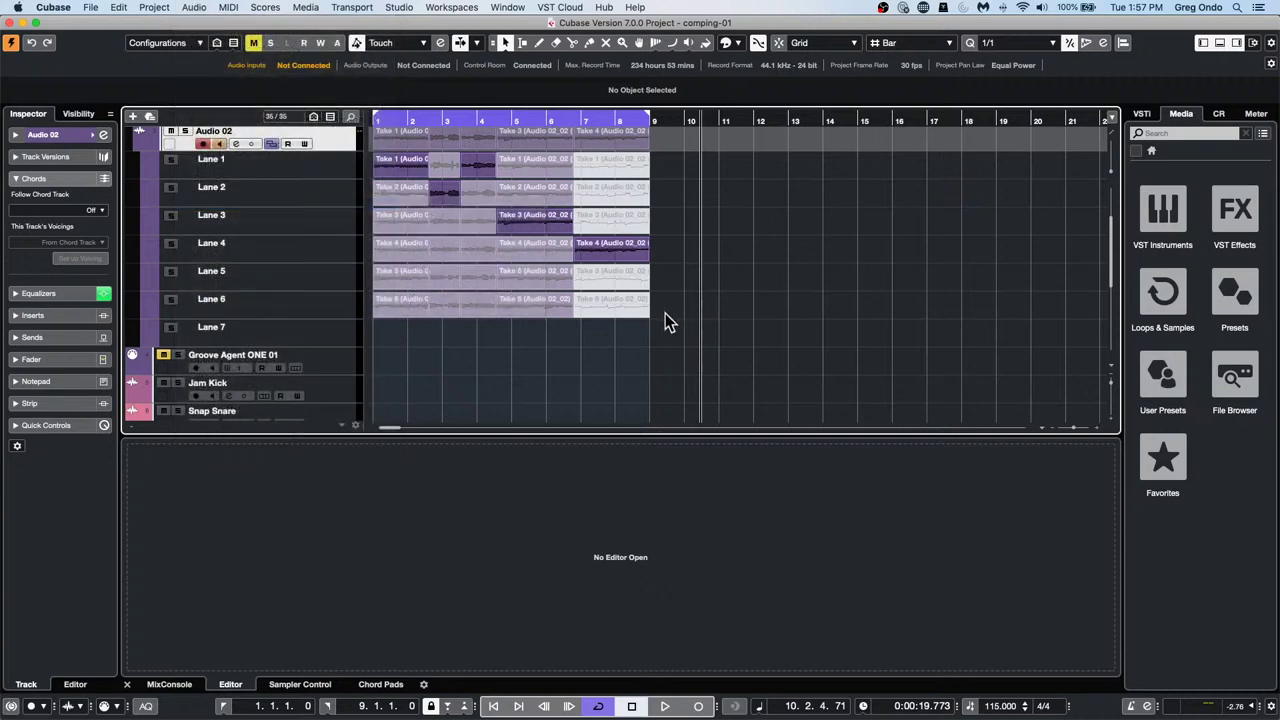
{"action": "left_click", "coordinate": [633, 332]}
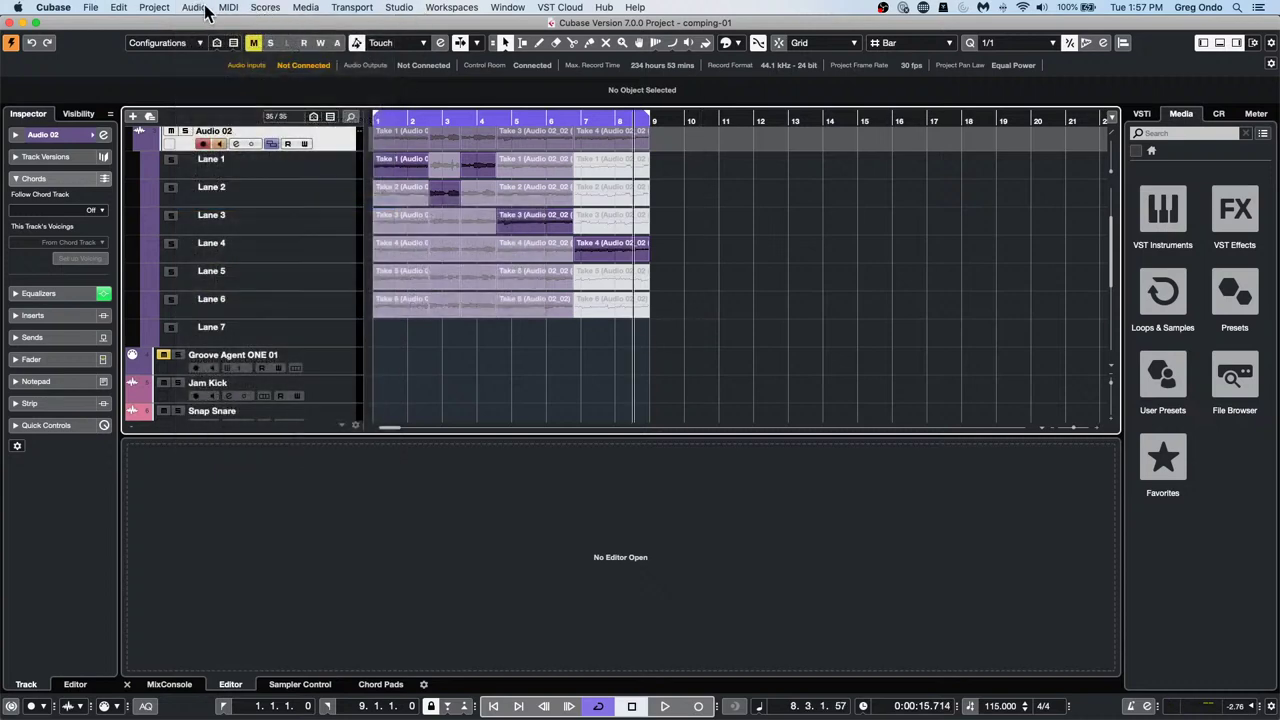
{"action": "left_click", "coordinate": [421, 166]}
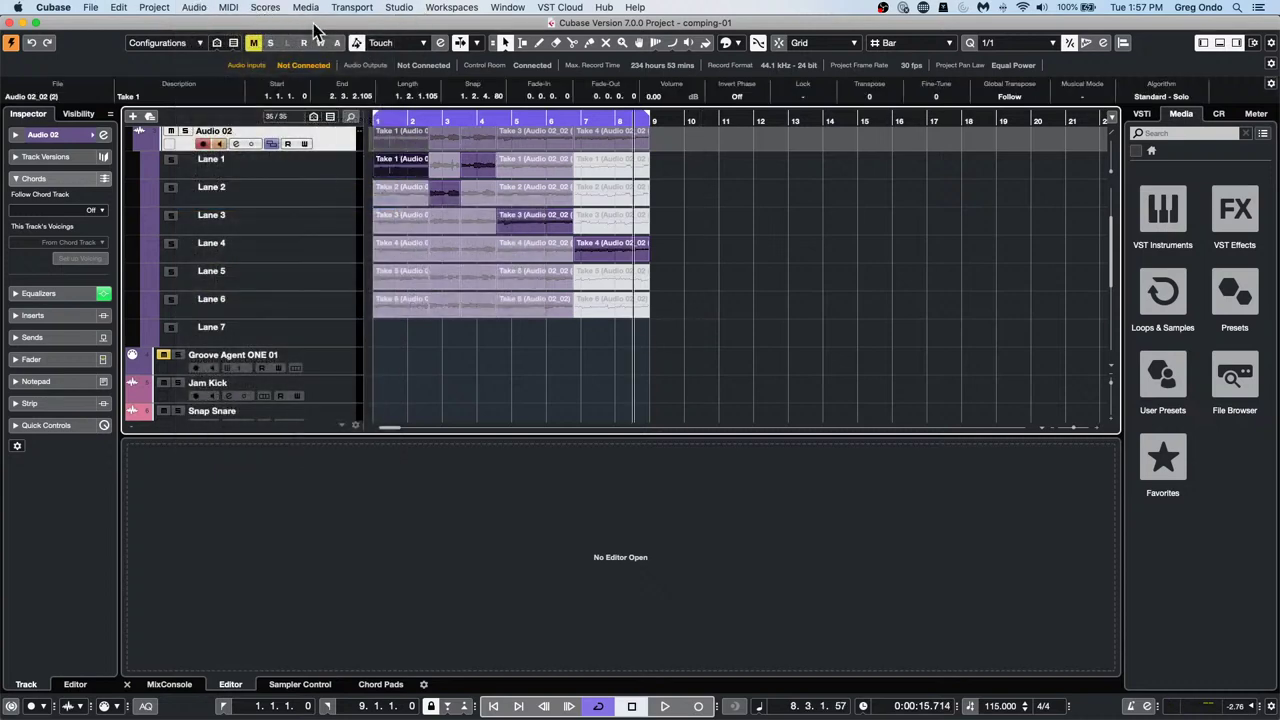
{"action": "left_click", "coordinate": [192, 8]}
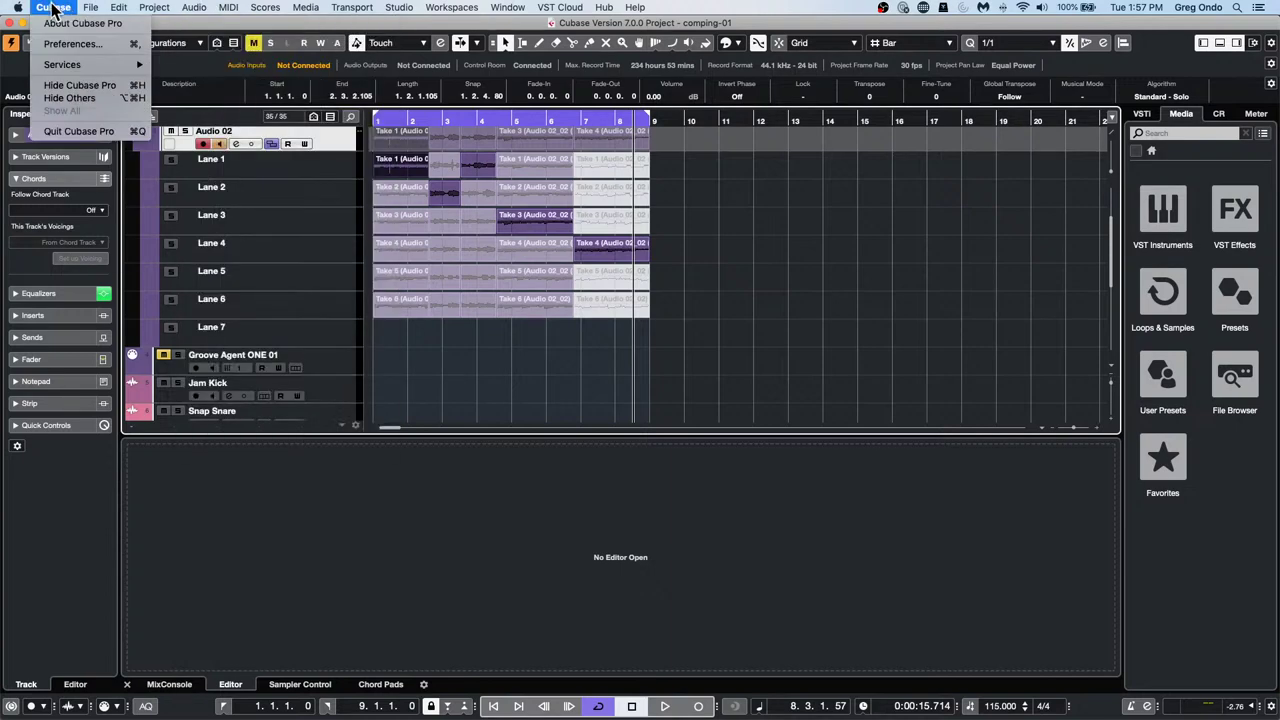
{"action": "mouse_move", "coordinate": [20, 9]}
{"action": "left_click", "coordinate": [60, 44]}
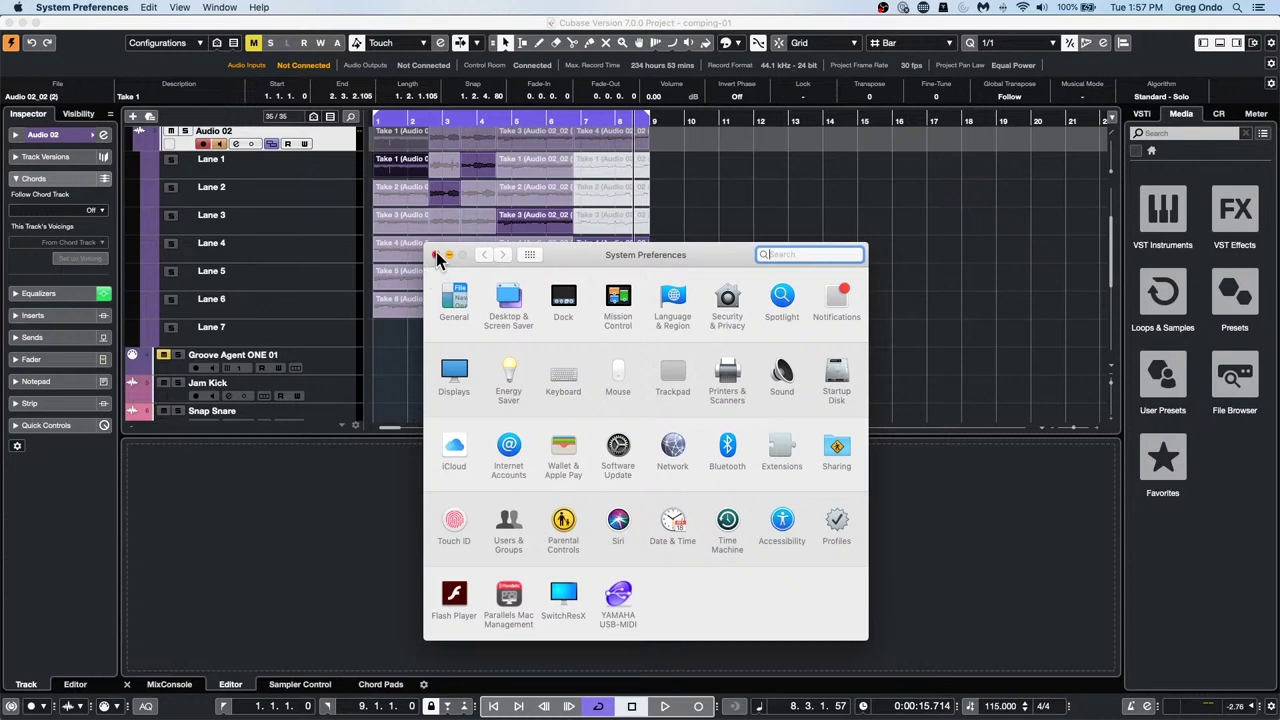
{"action": "left_click", "coordinate": [435, 255]}
Open the Cubase Editing preferences and apply them with Delete Overlaps enabled
{"action": "left_click", "coordinate": [58, 8]}
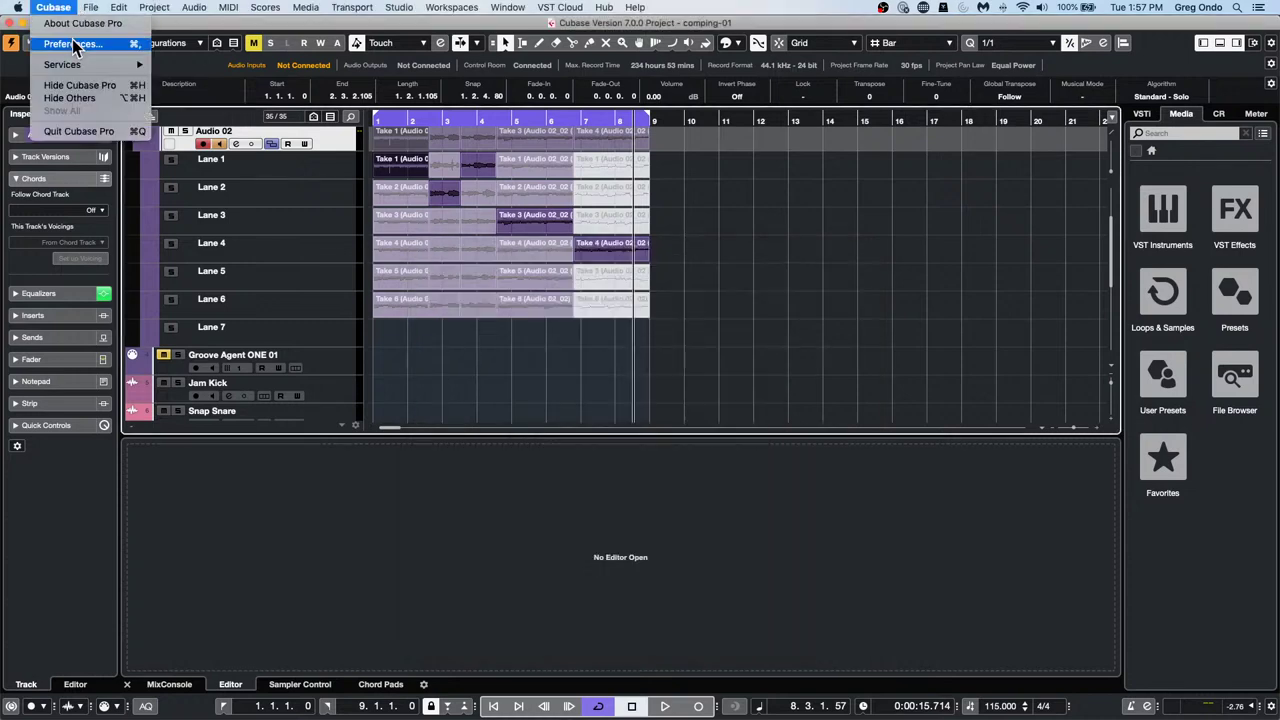
{"action": "left_click", "coordinate": [72, 44]}
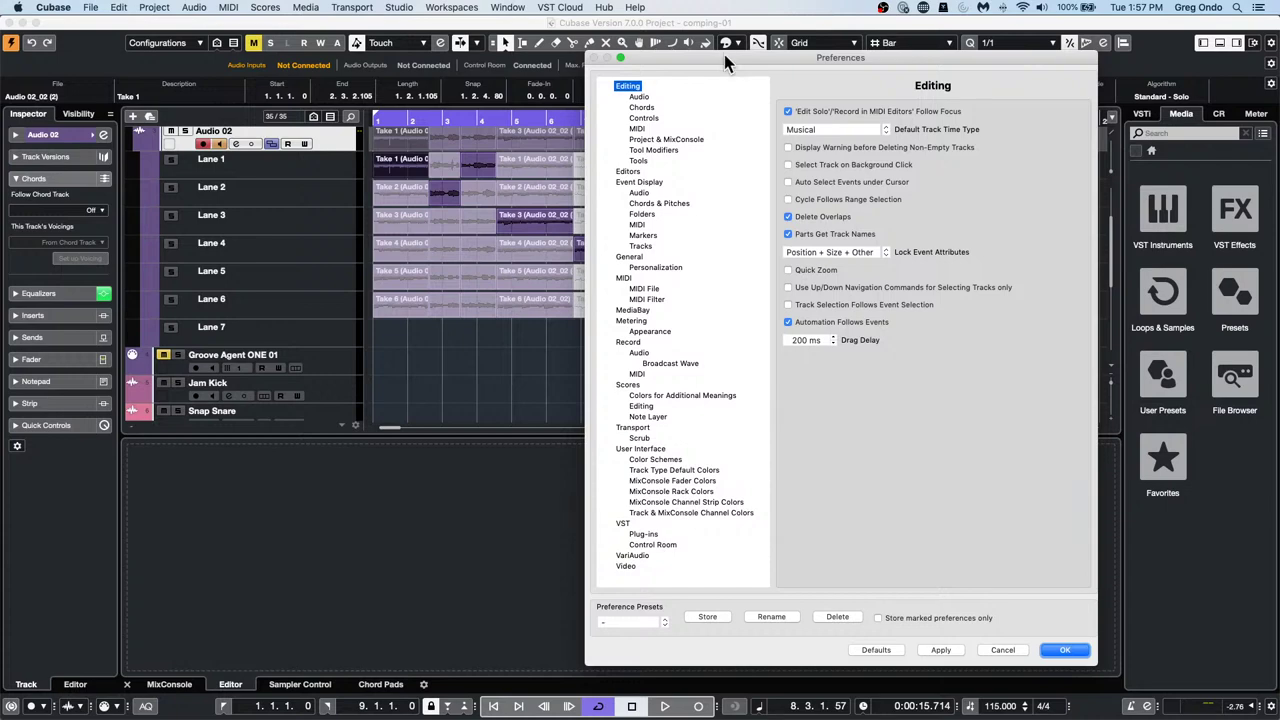
{"action": "left_click_drag", "start_coordinate": [724, 56], "coordinate": [547, 77]}
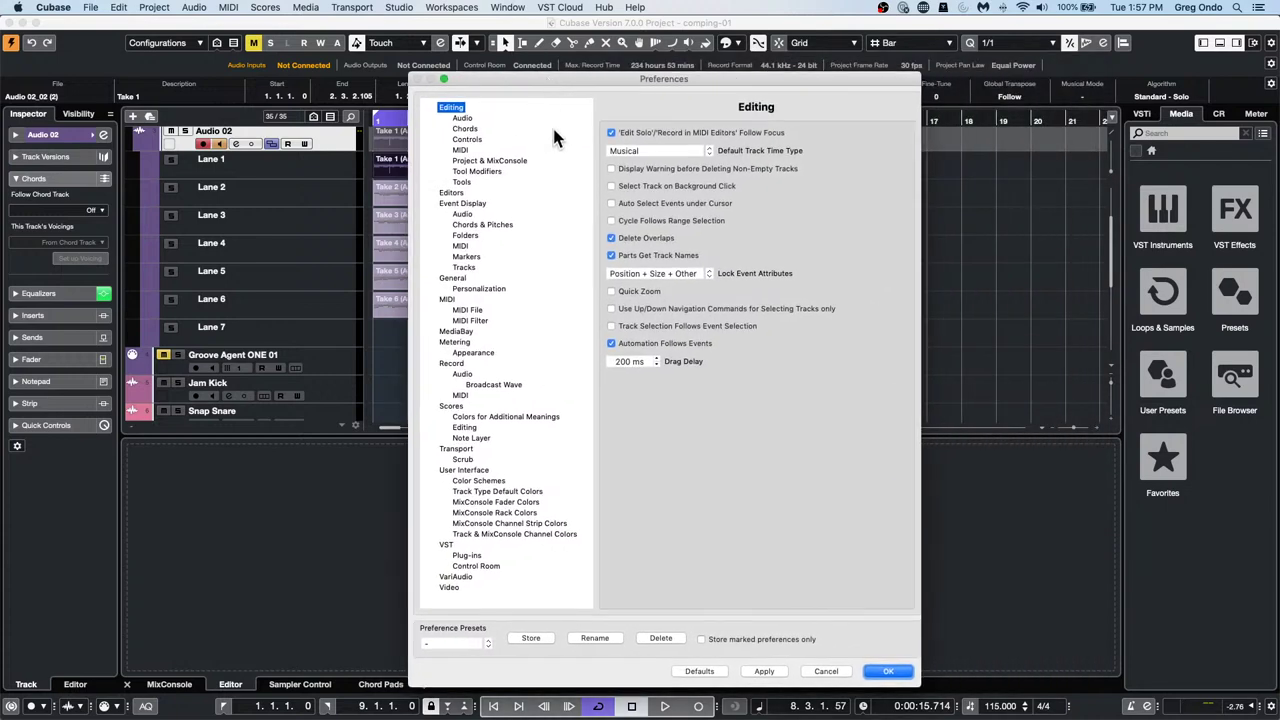
{"action": "left_click", "coordinate": [611, 238]}
{"action": "left_click", "coordinate": [764, 671]}
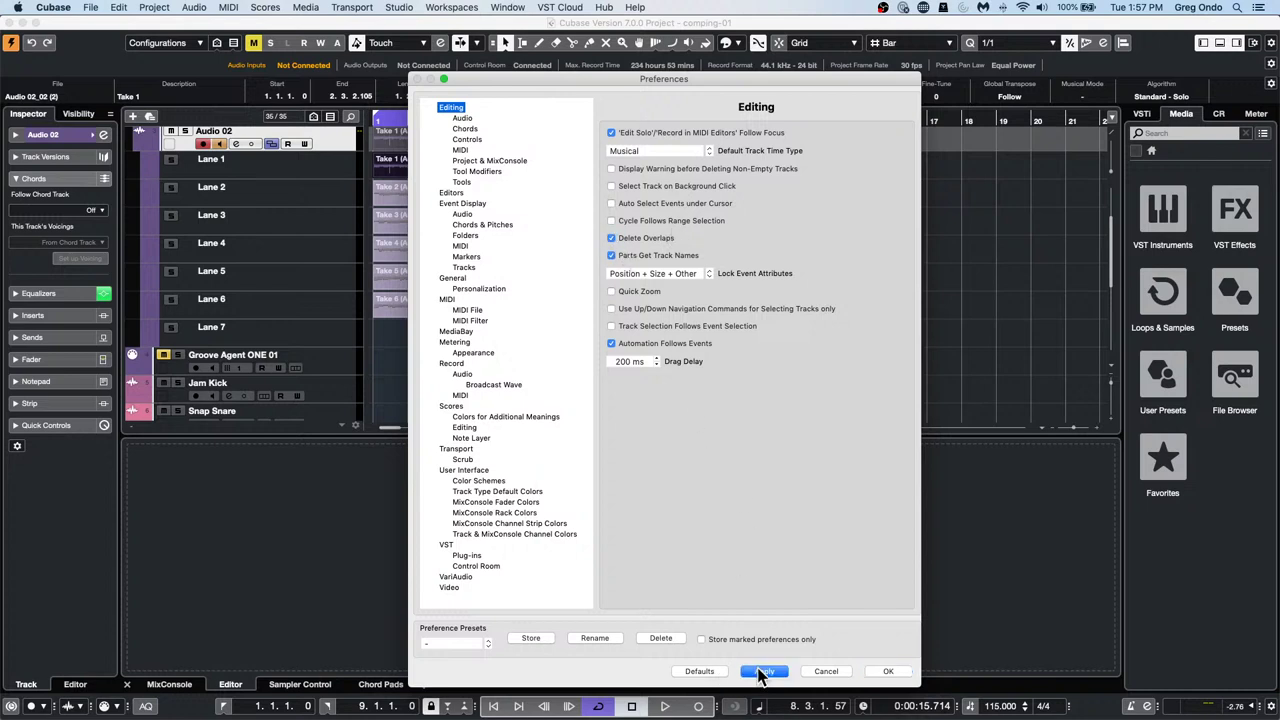
{"action": "left_click", "coordinate": [887, 671]}
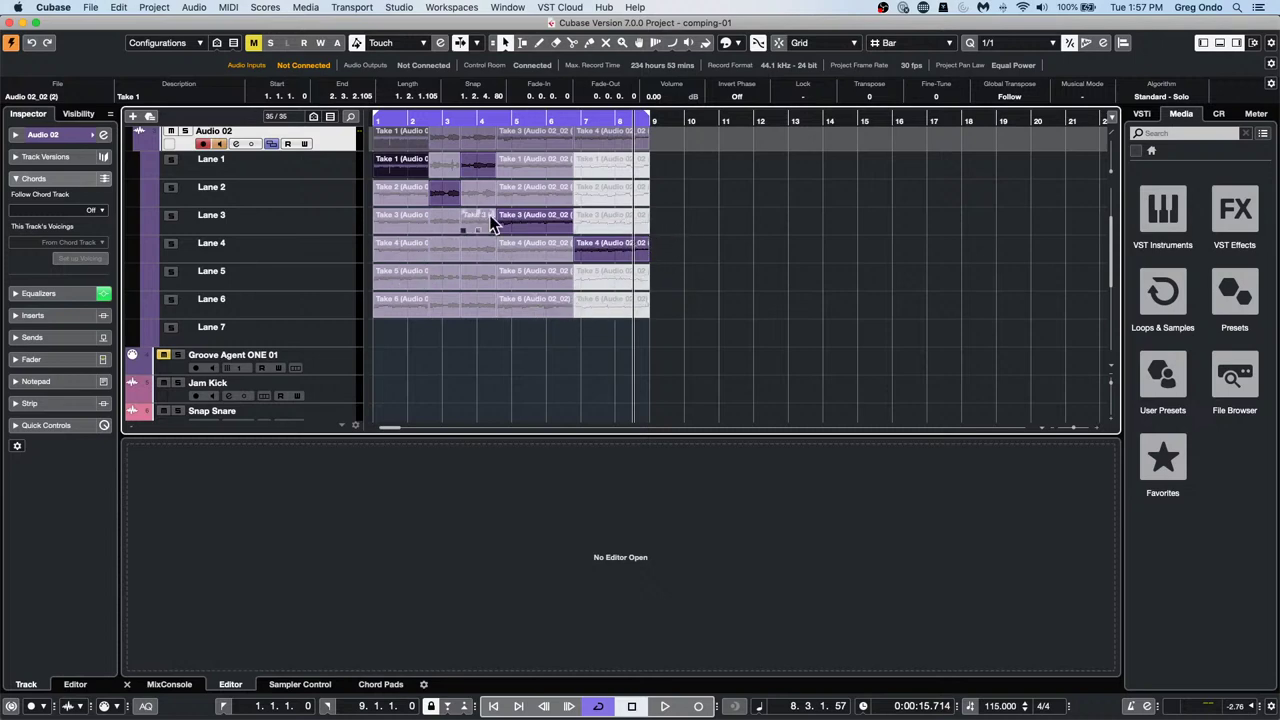
Trim the end of Take 1's section near bar 4 on Lane 1 to 4.1.3.101, and extend it back to 4.2.4.19
{"action": "left_click_drag", "start_coordinate": [491, 173], "coordinate": [478, 172]}
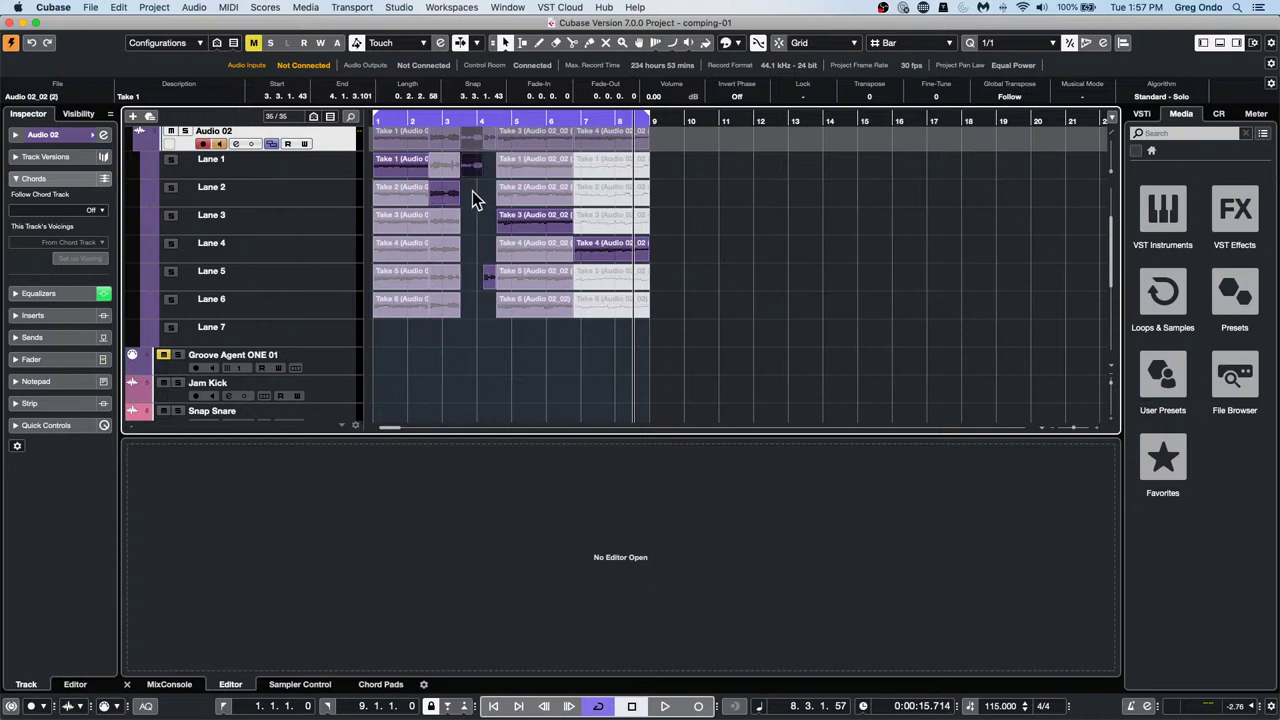
{"action": "left_click_drag", "start_coordinate": [483, 175], "coordinate": [496, 178]}
Turn off Delete Overlaps in the Editing preferences and apply the change
{"action": "left_click", "coordinate": [53, 7]}
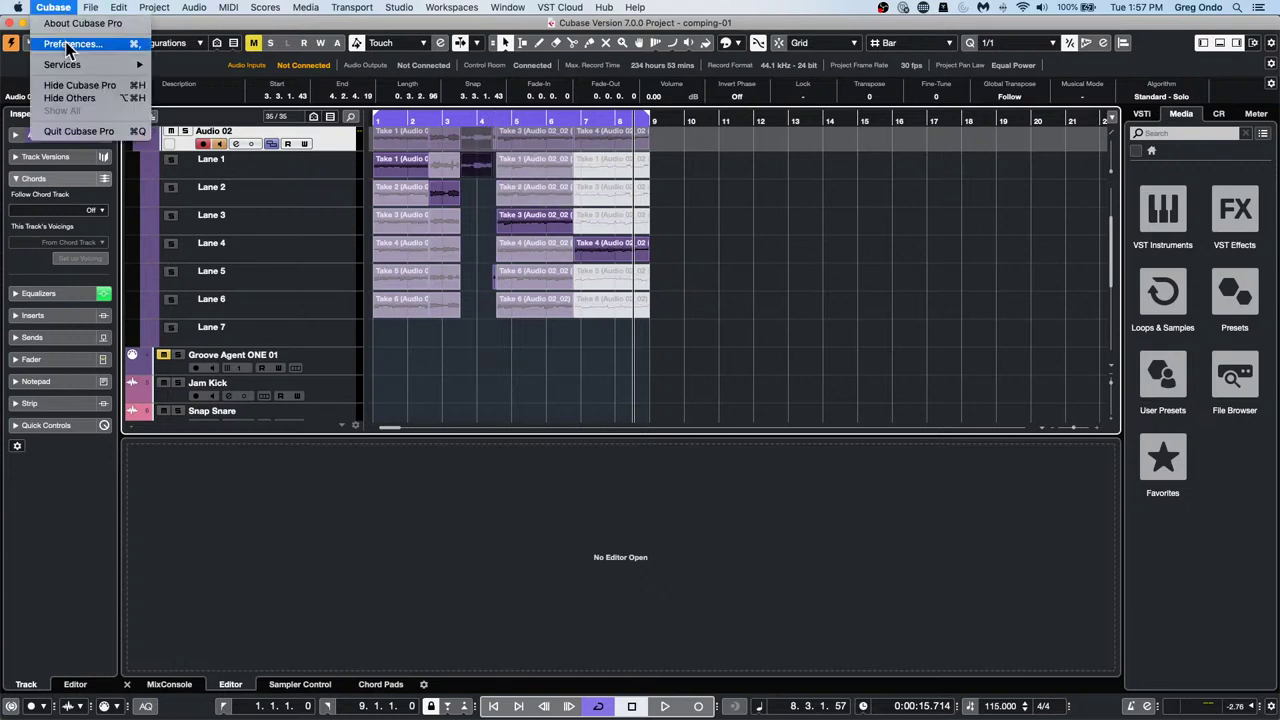
{"action": "left_click", "coordinate": [68, 42]}
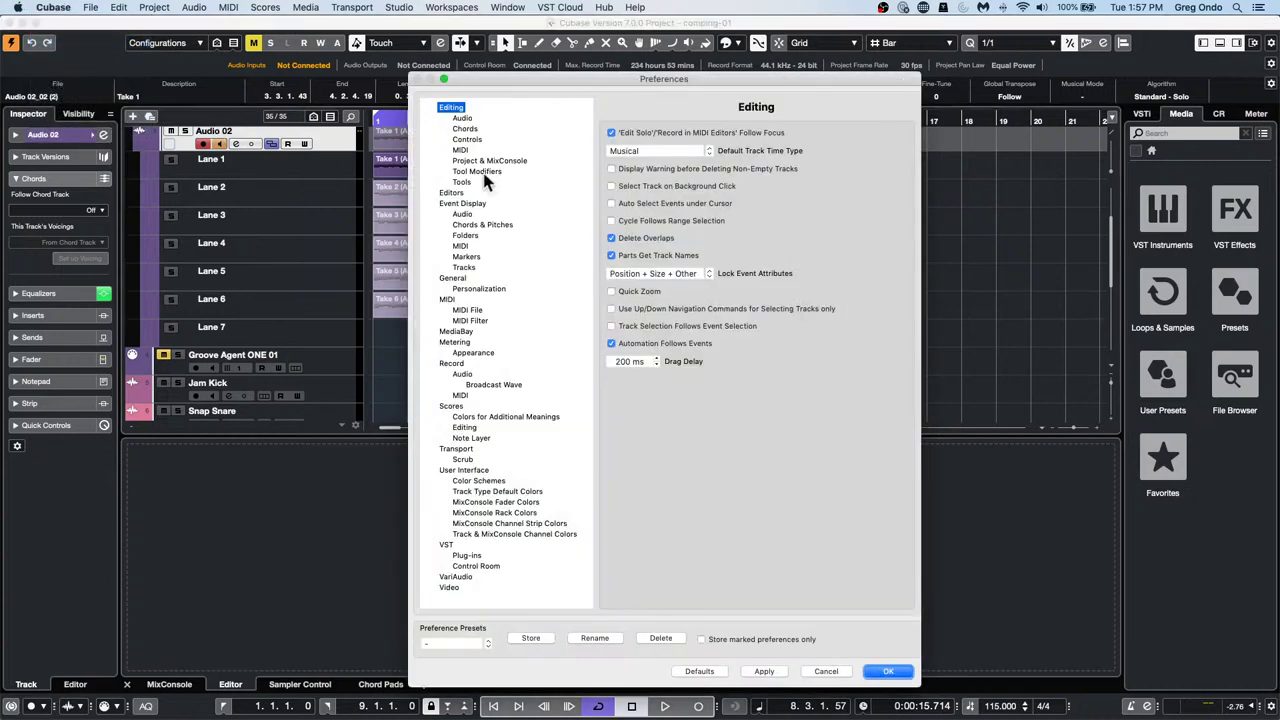
{"action": "left_click", "coordinate": [612, 238]}
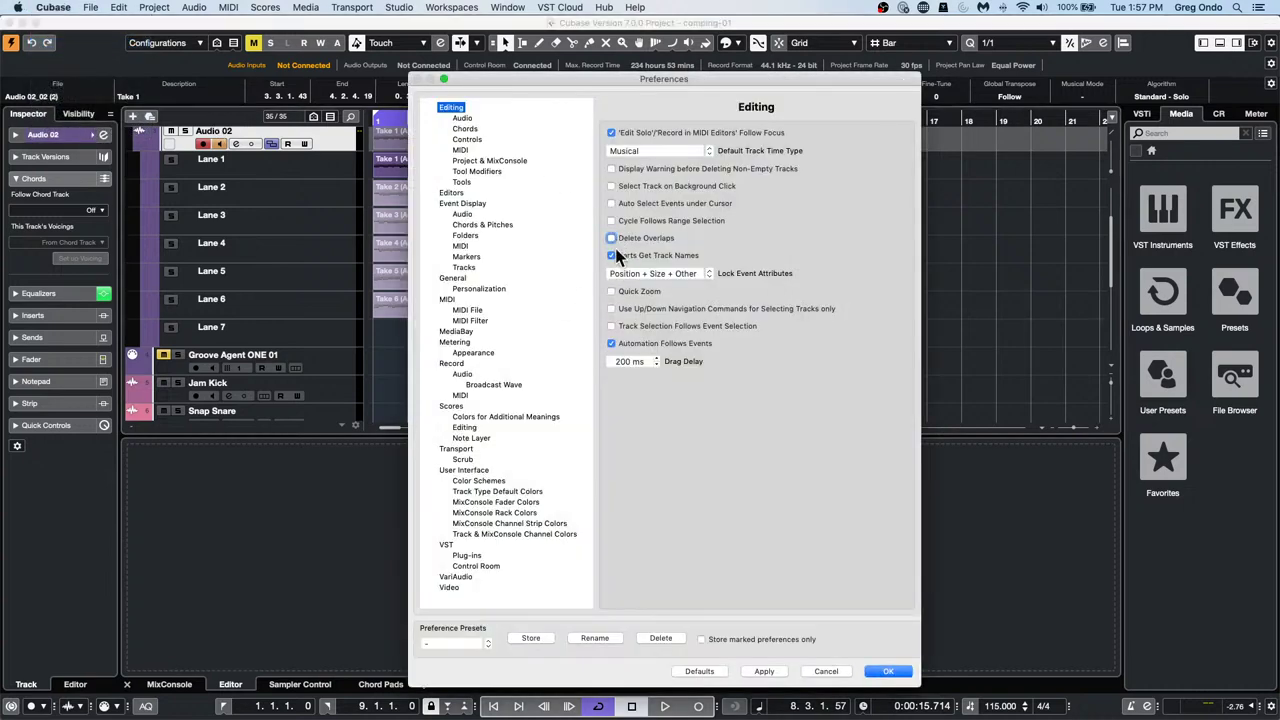
{"action": "left_click", "coordinate": [764, 671]}
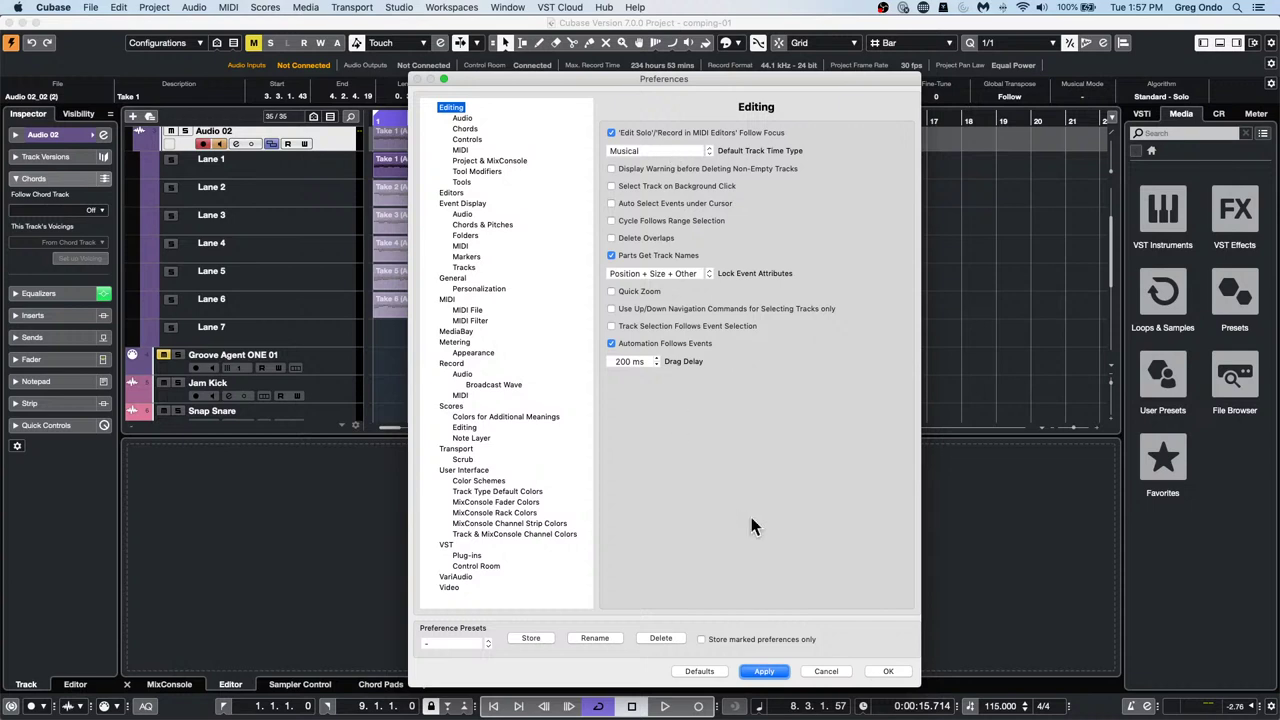
{"action": "left_click", "coordinate": [889, 671]}
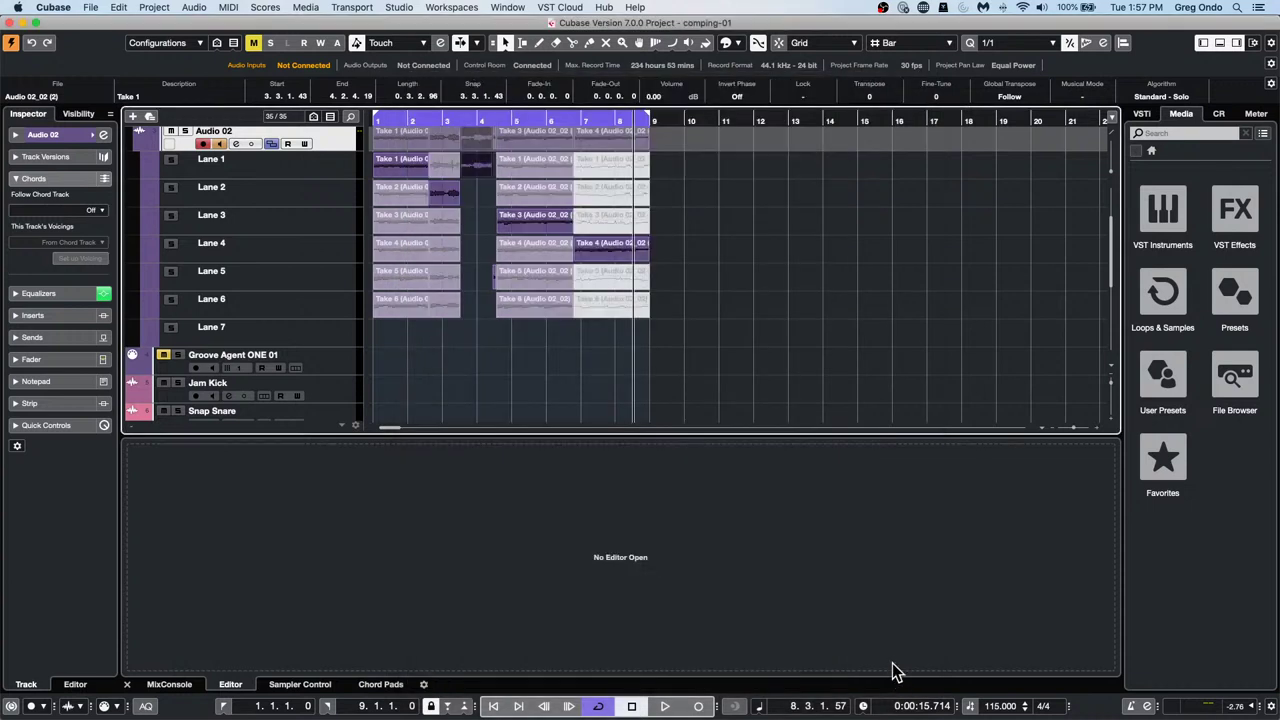
On Lane 6, extend the second section to about bar 4 and trim the following Take 6 section's start to 5.1.3.26
{"action": "left_click", "coordinate": [457, 315]}
{"action": "left_click_drag", "start_coordinate": [457, 315], "coordinate": [518, 315]}
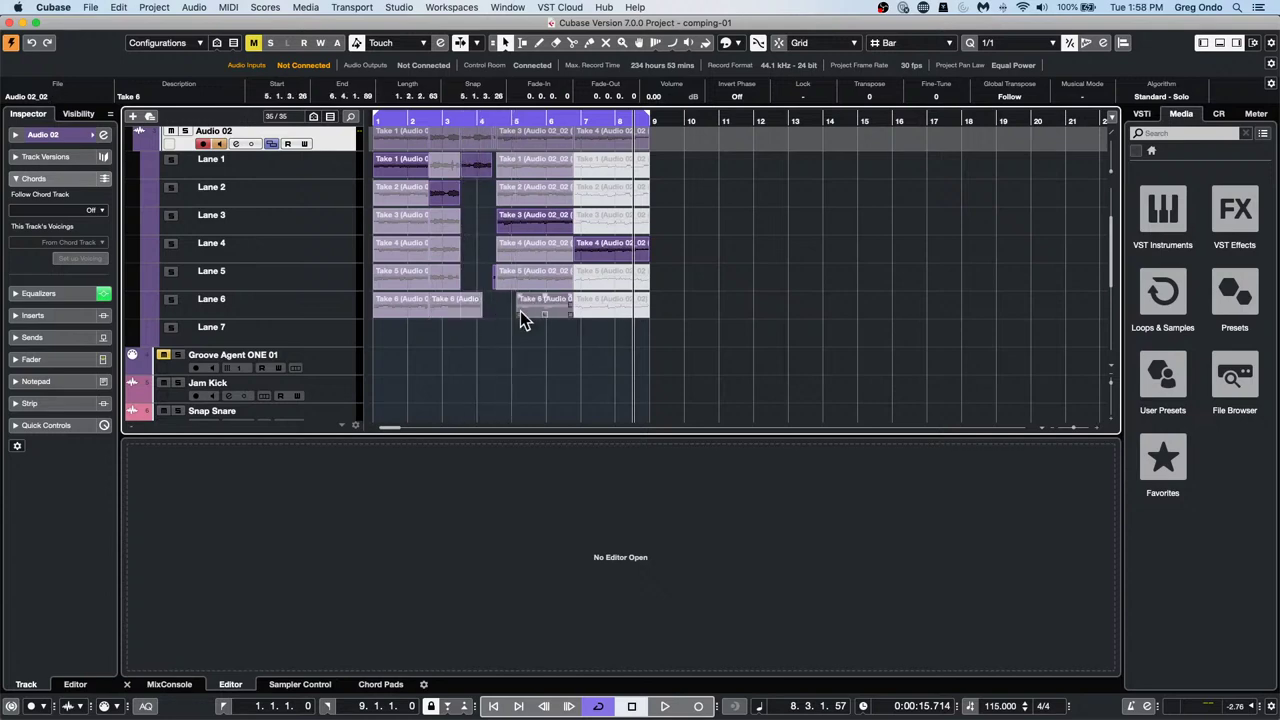
Select the Take 3 section starting at 4.3.2.0 on Lane 3 and run Delete Overlaps on it
{"action": "left_click", "coordinate": [501, 223]}
{"action": "left_click", "coordinate": [505, 225]}
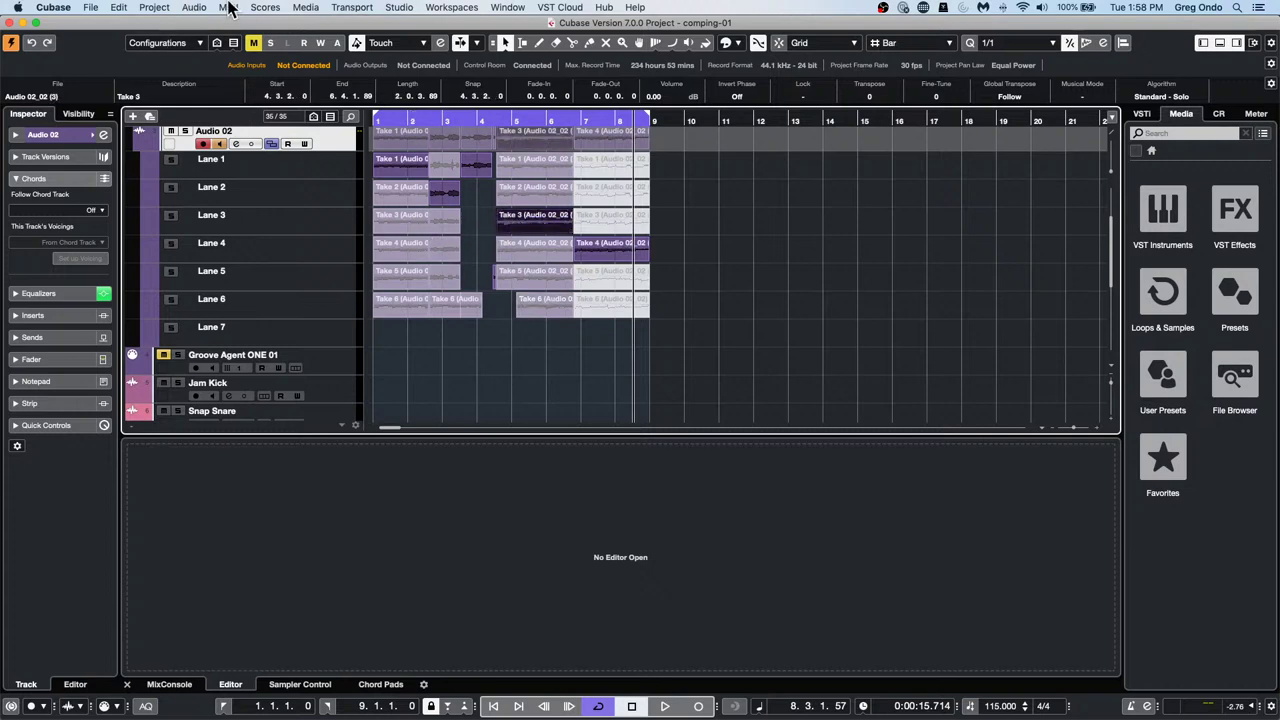
{"action": "left_click", "coordinate": [190, 8]}
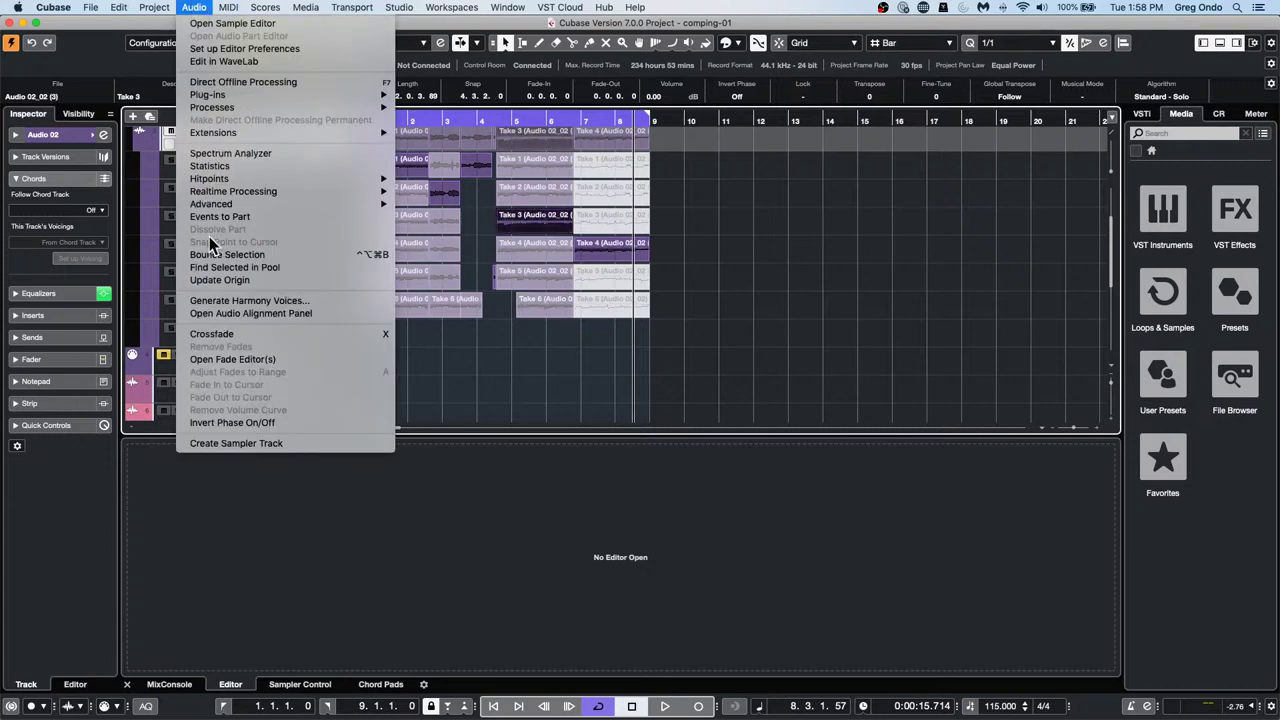
{"action": "mouse_move", "coordinate": [297, 206]}
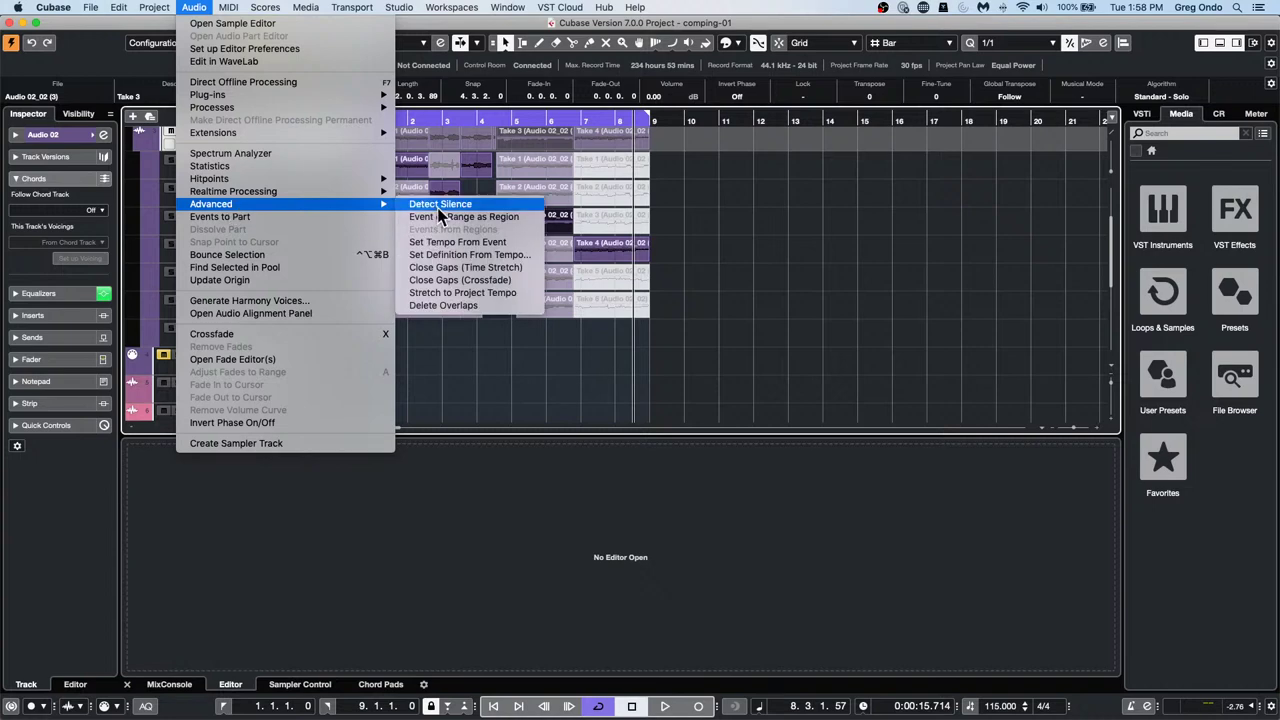
{"action": "left_click", "coordinate": [455, 305]}
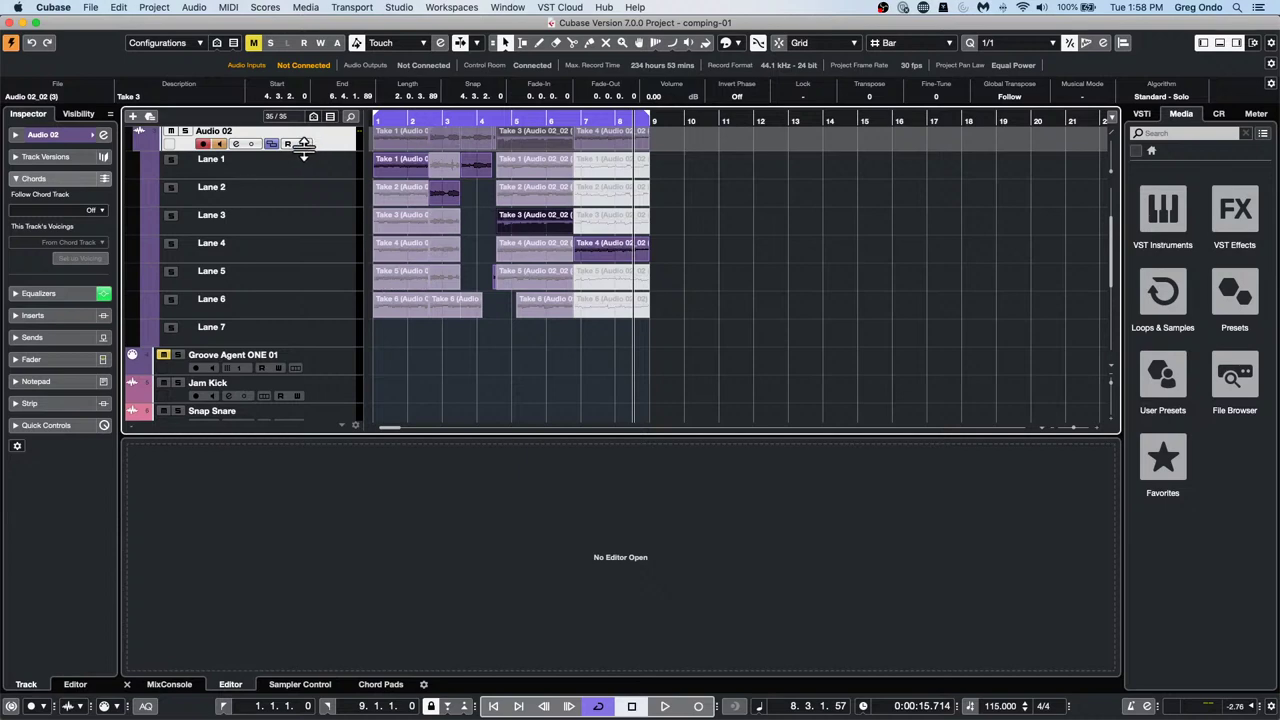
Hide the take lanes of the Audio 02 track and show them again
{"action": "left_click", "coordinate": [270, 145]}
{"action": "left_click", "coordinate": [270, 145]}
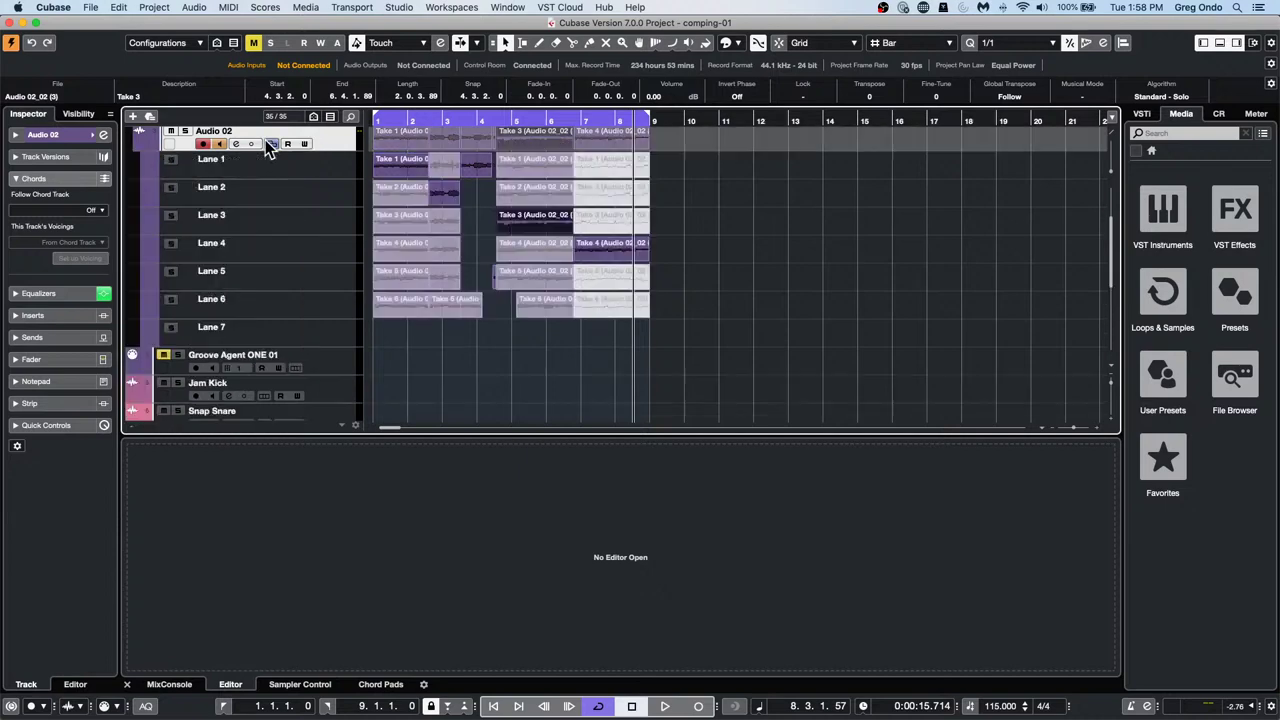
With the Mute tool, mute the takes on Lanes 1 to 6 in the opening section and the section starting near 4.3.2.0
{"action": "right_click", "coordinate": [388, 280]}
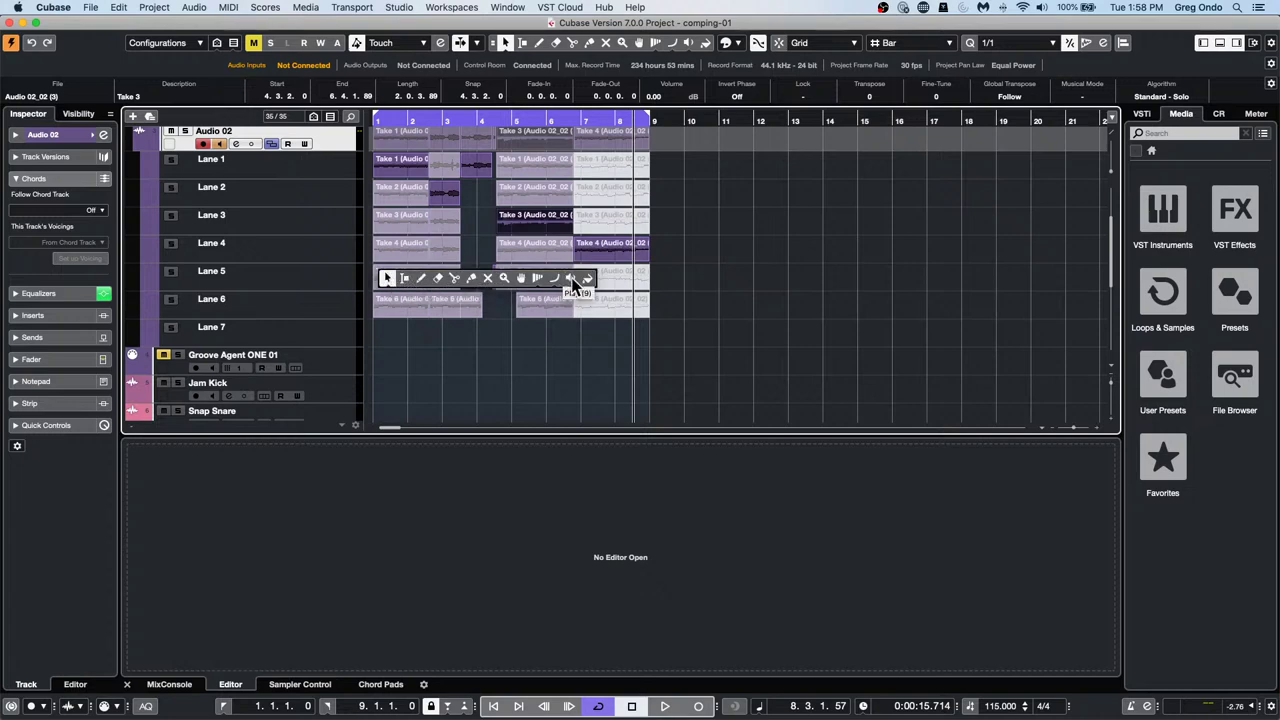
{"action": "left_click", "coordinate": [488, 281]}
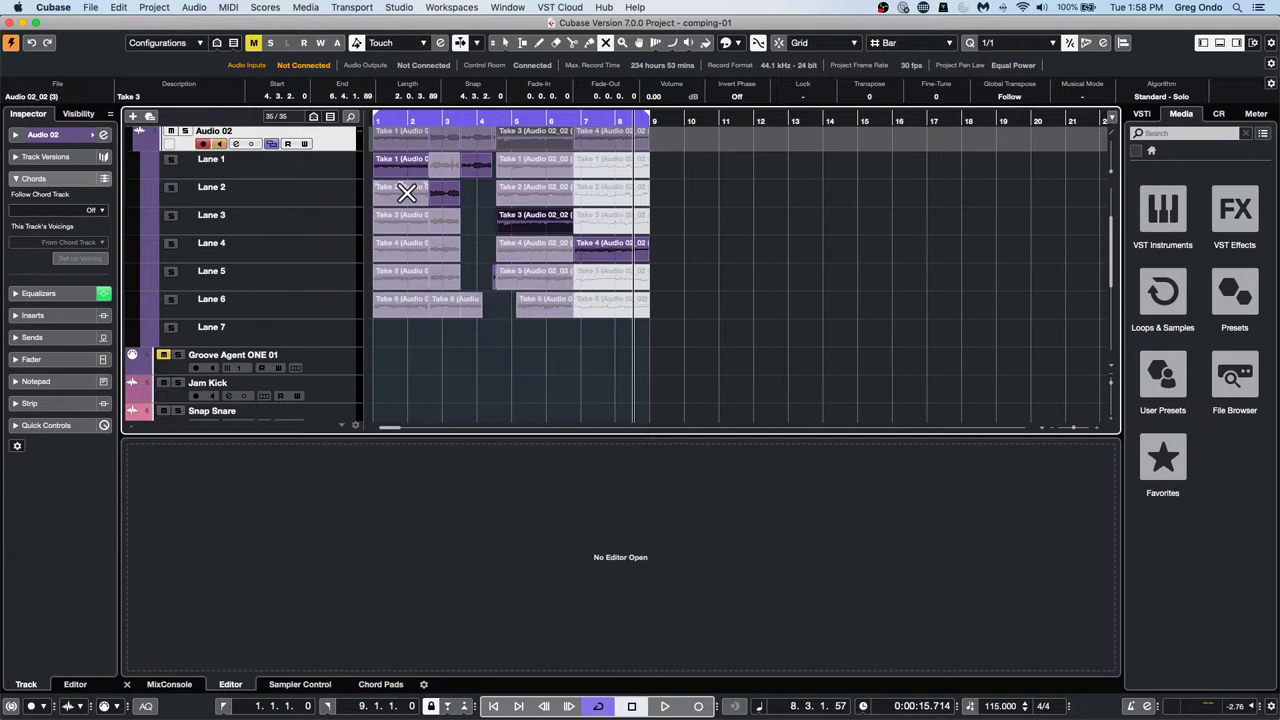
{"action": "left_click", "coordinate": [409, 162]}
{"action": "left_click", "coordinate": [409, 191]}
{"action": "left_click", "coordinate": [397, 220]}
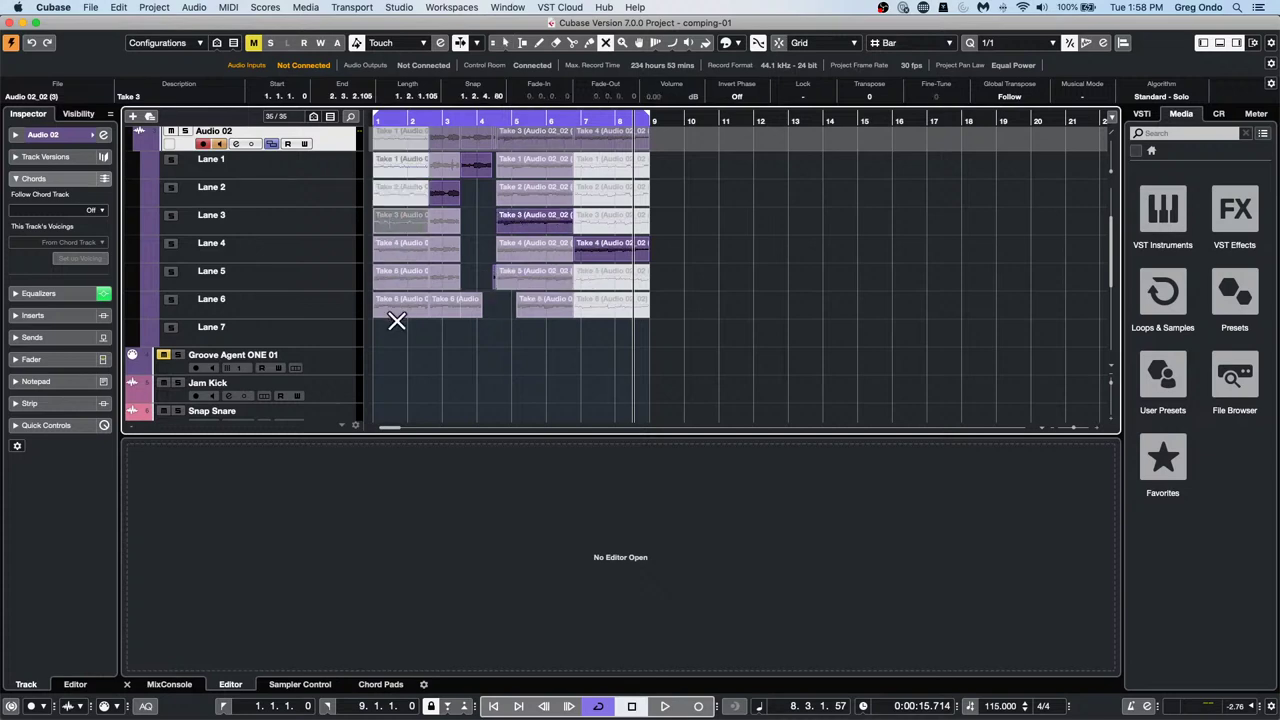
{"action": "left_click_drag", "start_coordinate": [397, 330], "coordinate": [405, 251]}
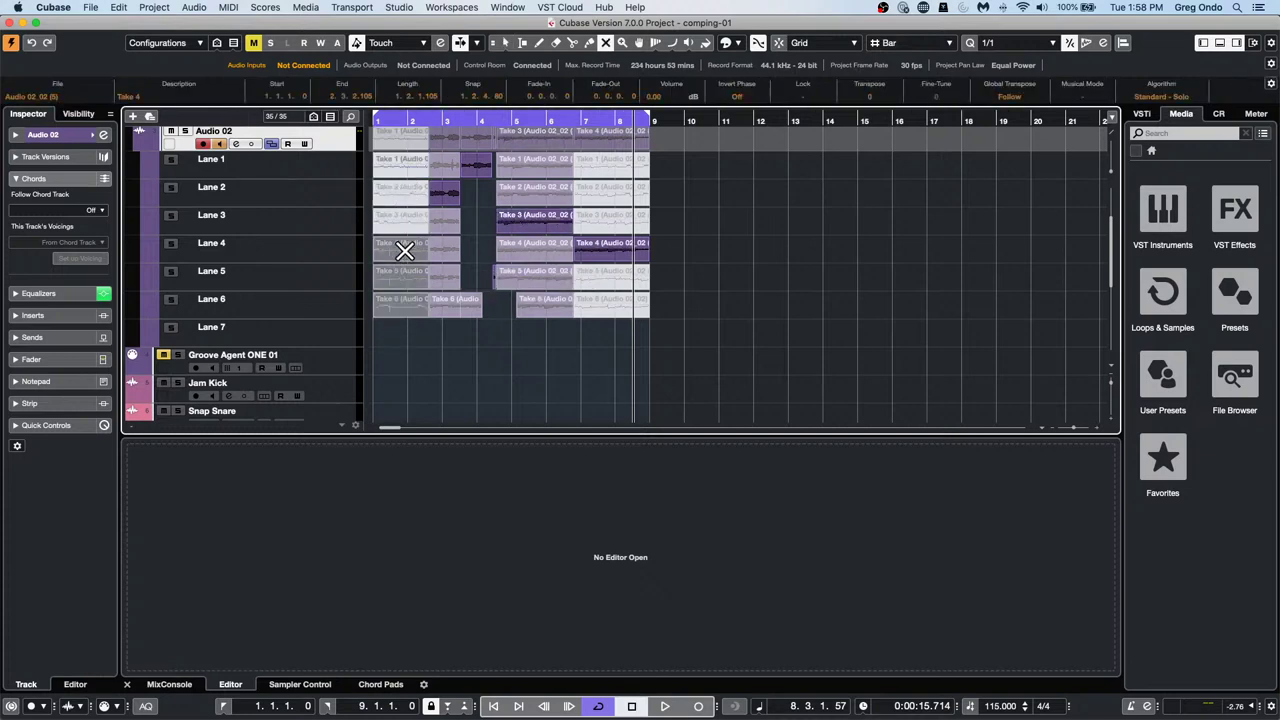
{"action": "left_click", "coordinate": [419, 346]}
{"action": "left_click_drag", "start_coordinate": [549, 328], "coordinate": [545, 260]}
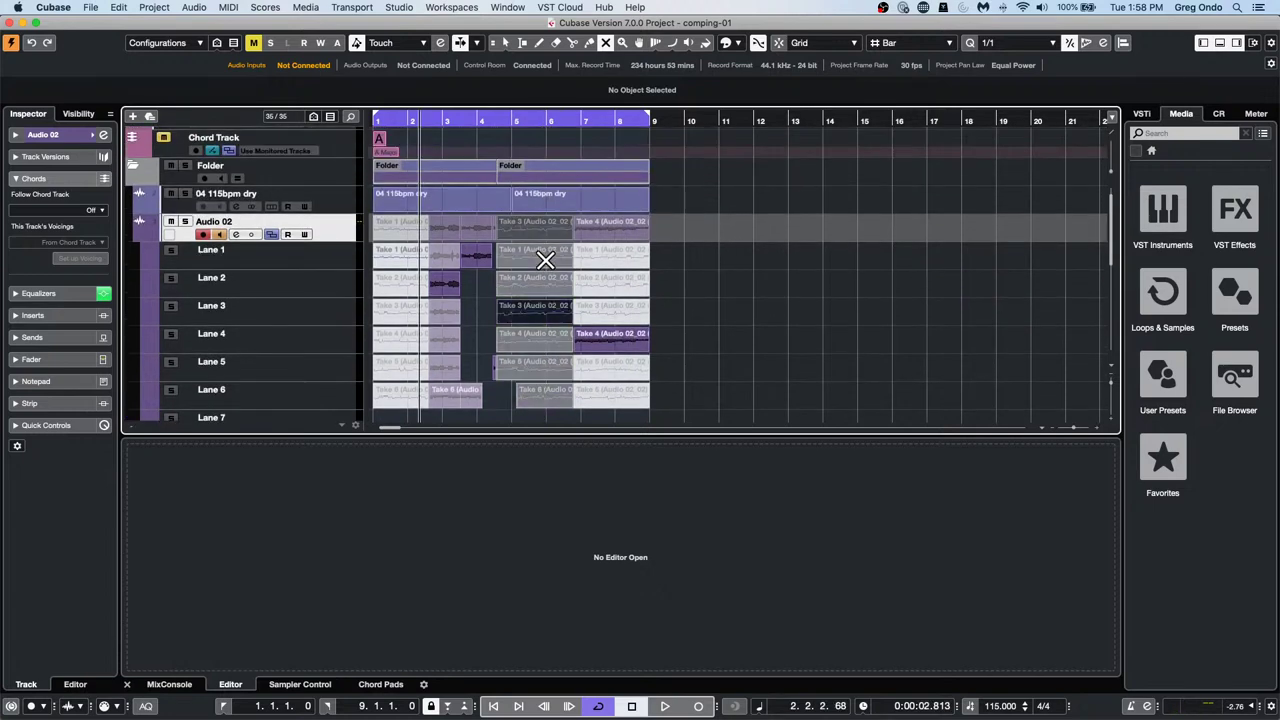
Toggle muting across the last section from 6.4.1.89, mute its remaining takes individually, and unmute the section's takes on Lanes 1 to 6
{"action": "left_click_drag", "start_coordinate": [687, 250], "coordinate": [603, 406]}
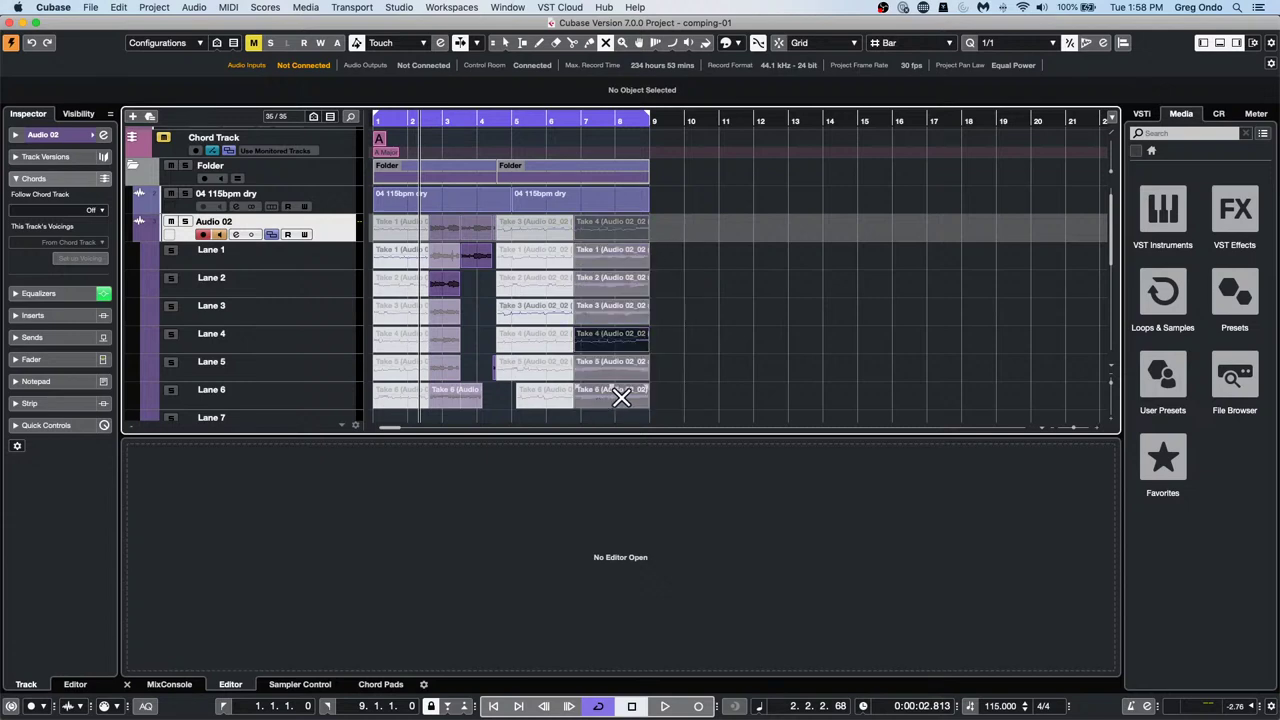
{"action": "left_click", "coordinate": [700, 345]}
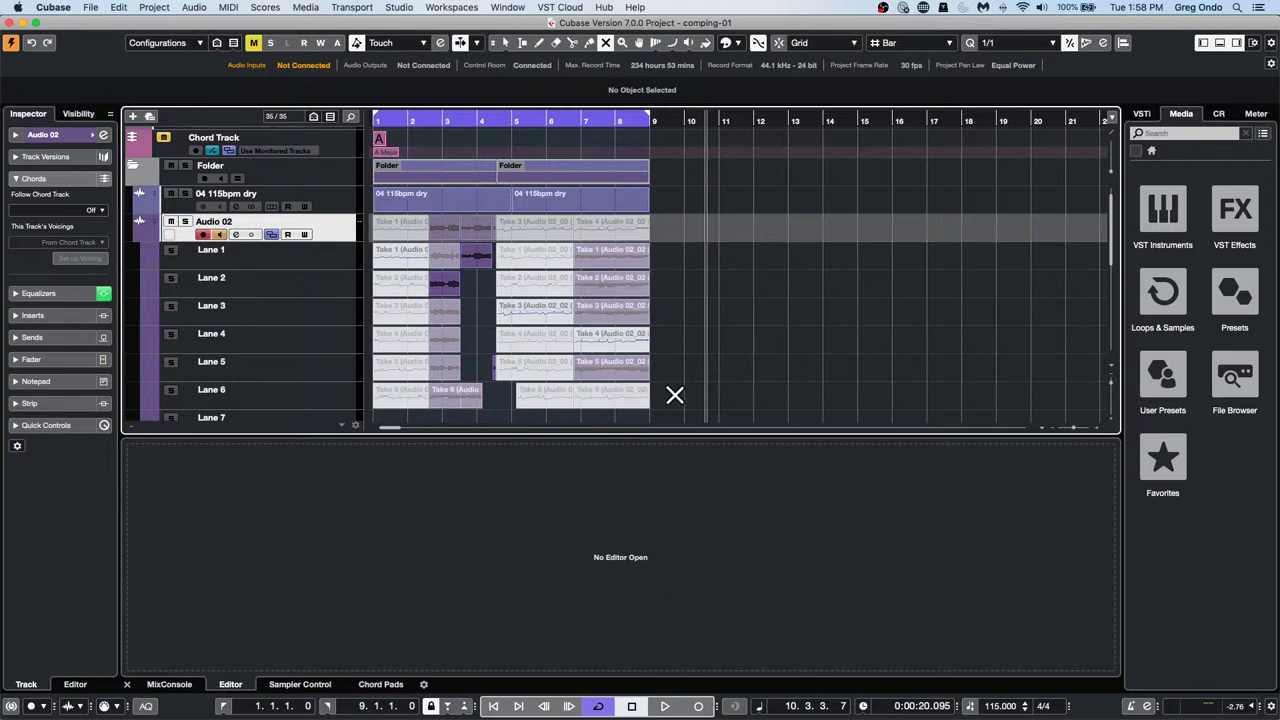
{"action": "left_click", "coordinate": [620, 364]}
{"action": "left_click", "coordinate": [617, 309]}
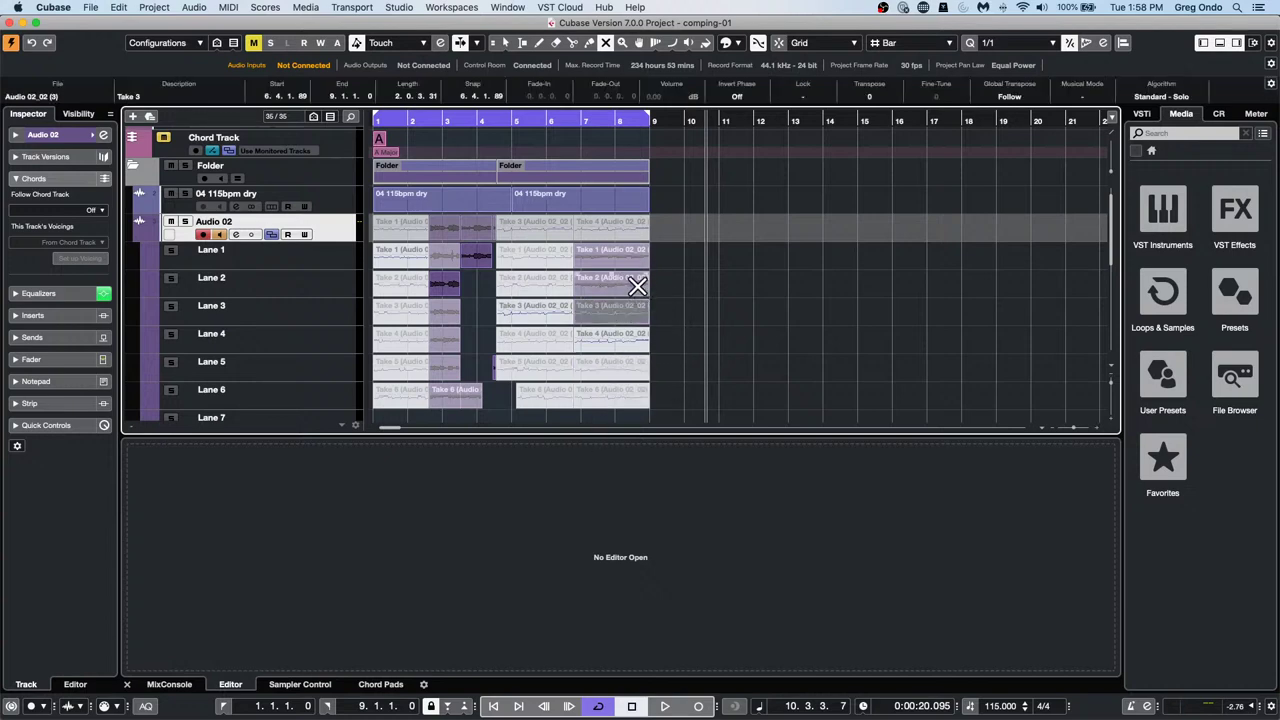
{"action": "left_click", "coordinate": [638, 286]}
{"action": "left_click", "coordinate": [635, 259]}
{"action": "left_click_drag", "start_coordinate": [664, 251], "coordinate": [602, 418]}
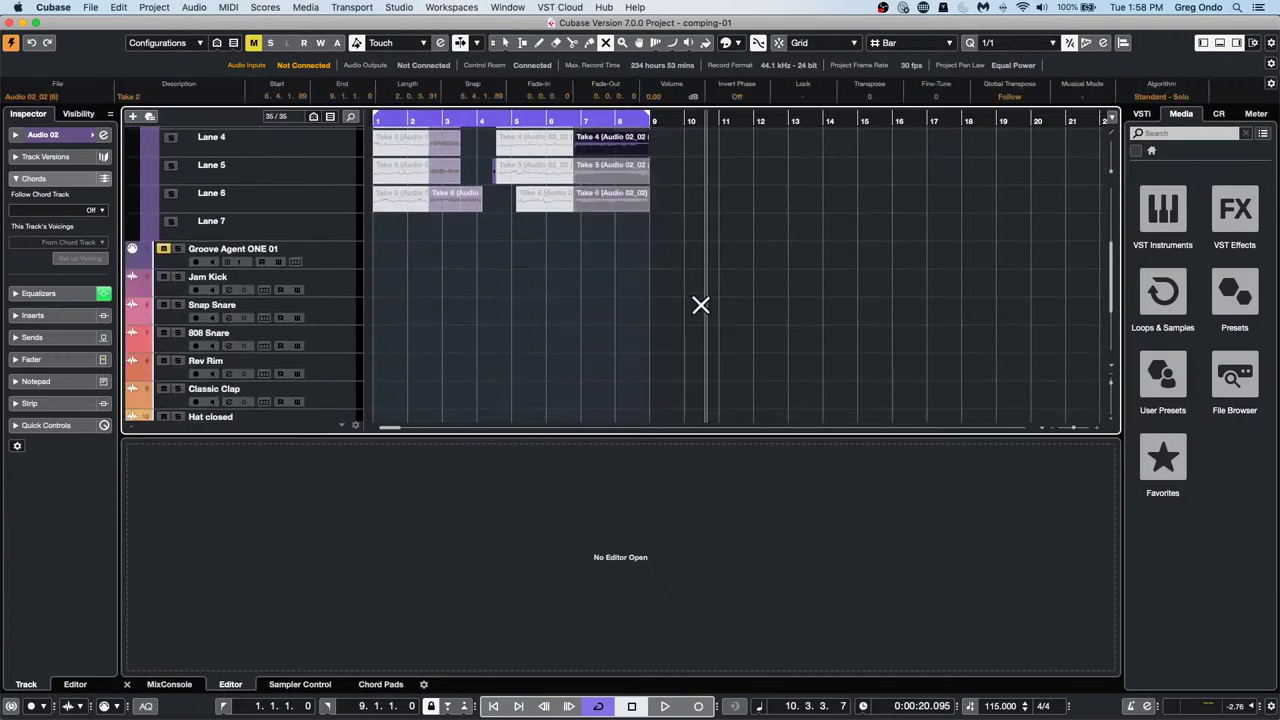
Select the last Take 4 section on Lane 4 with the Object Selection tool and show the MixConsole in the lower zone
{"action": "left_click", "coordinate": [700, 305]}
{"action": "scroll", "coordinate": [574, 283], "scroll_direction": "up", "scroll_amount": 4}
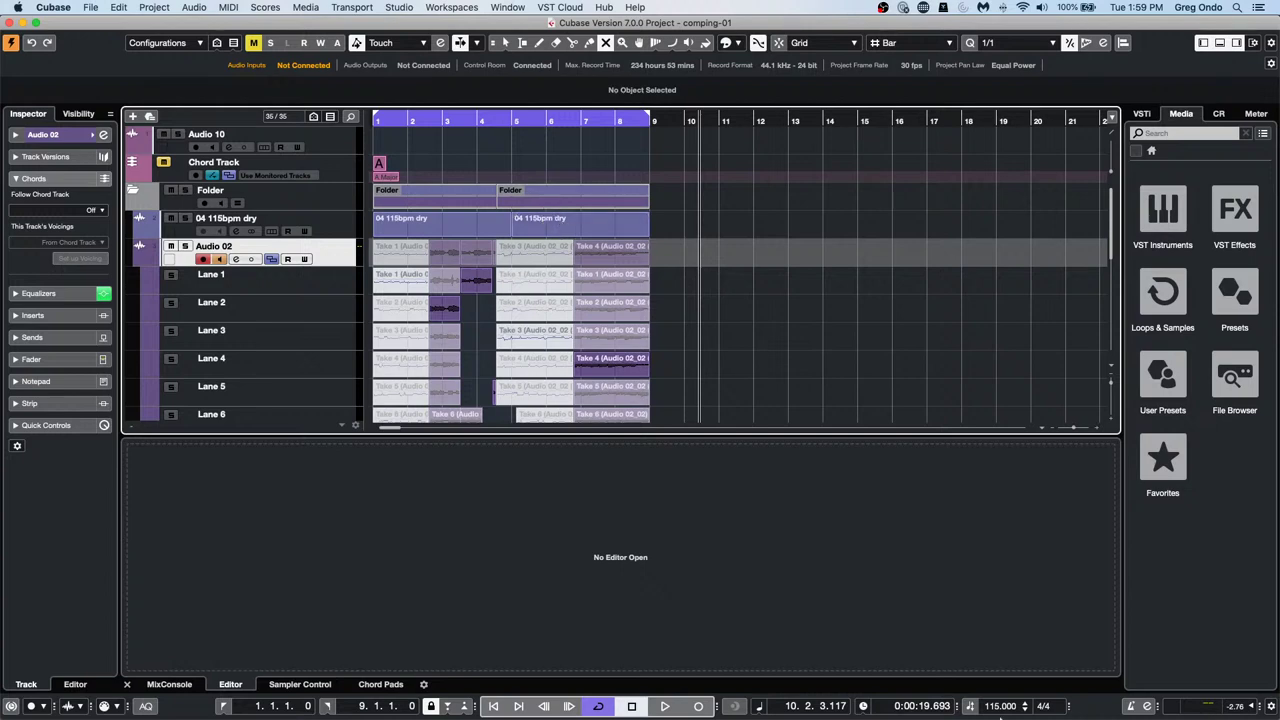
{"action": "key", "text": "1"}
{"action": "left_click", "coordinate": [612, 364]}
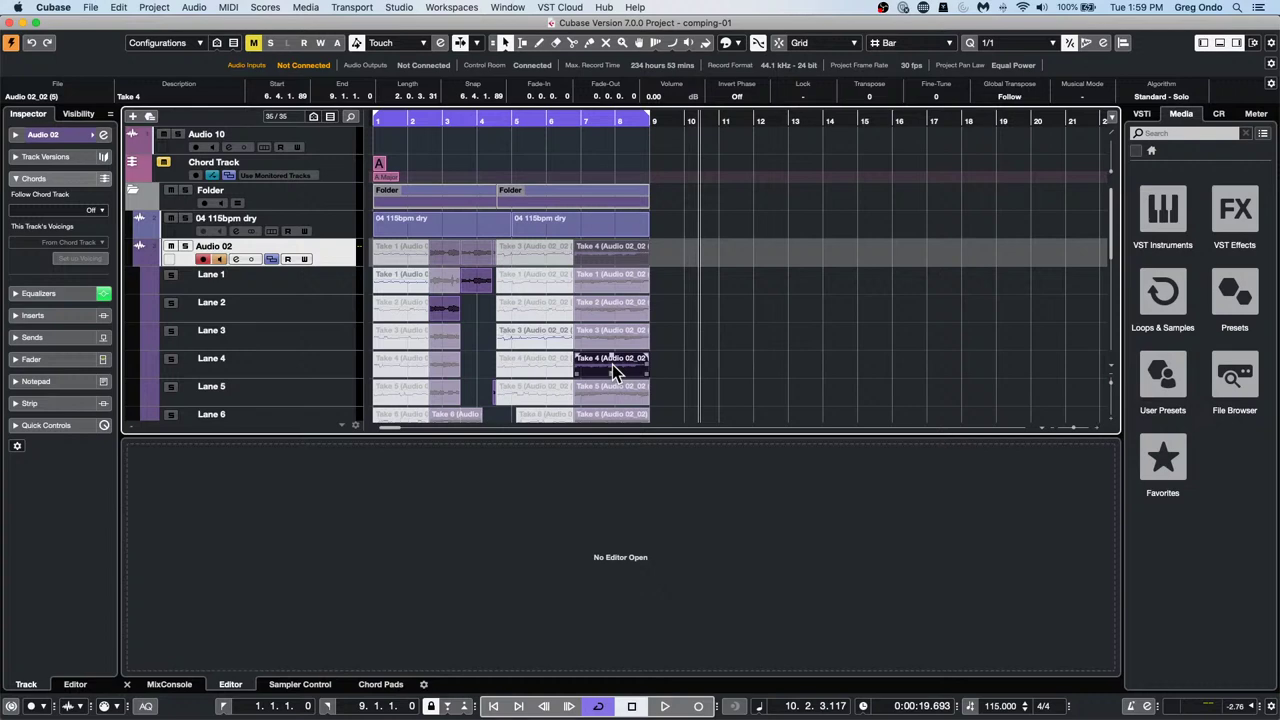
{"action": "left_click", "coordinate": [172, 686]}
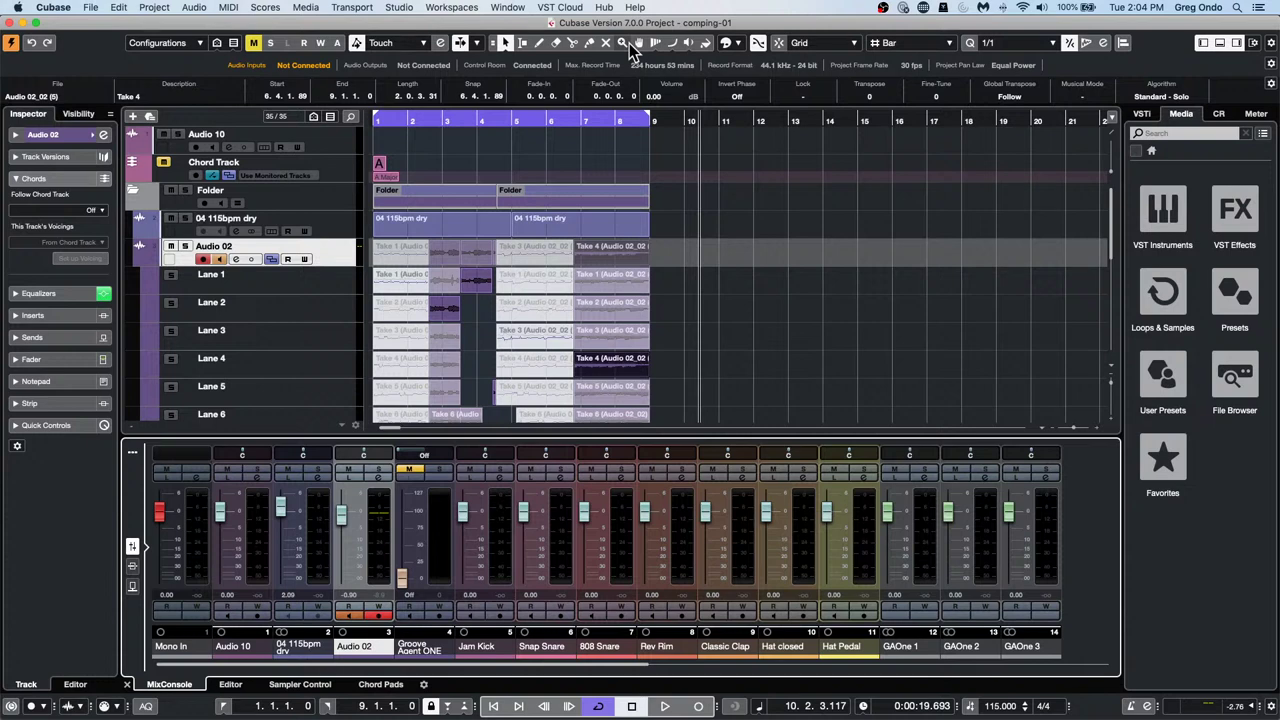
Review the Mackie Control remote device's settings in Studio Setup and close the dialog
{"action": "left_click", "coordinate": [409, 8]}
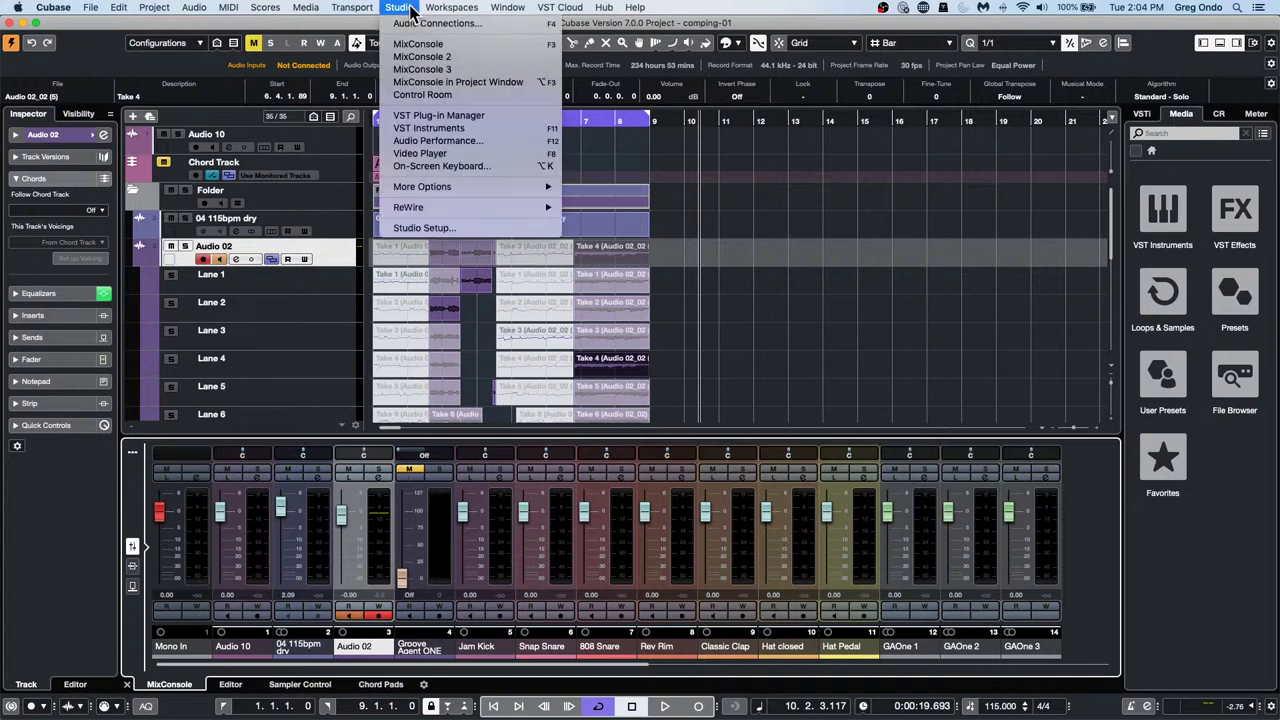
{"action": "left_click", "coordinate": [413, 228]}
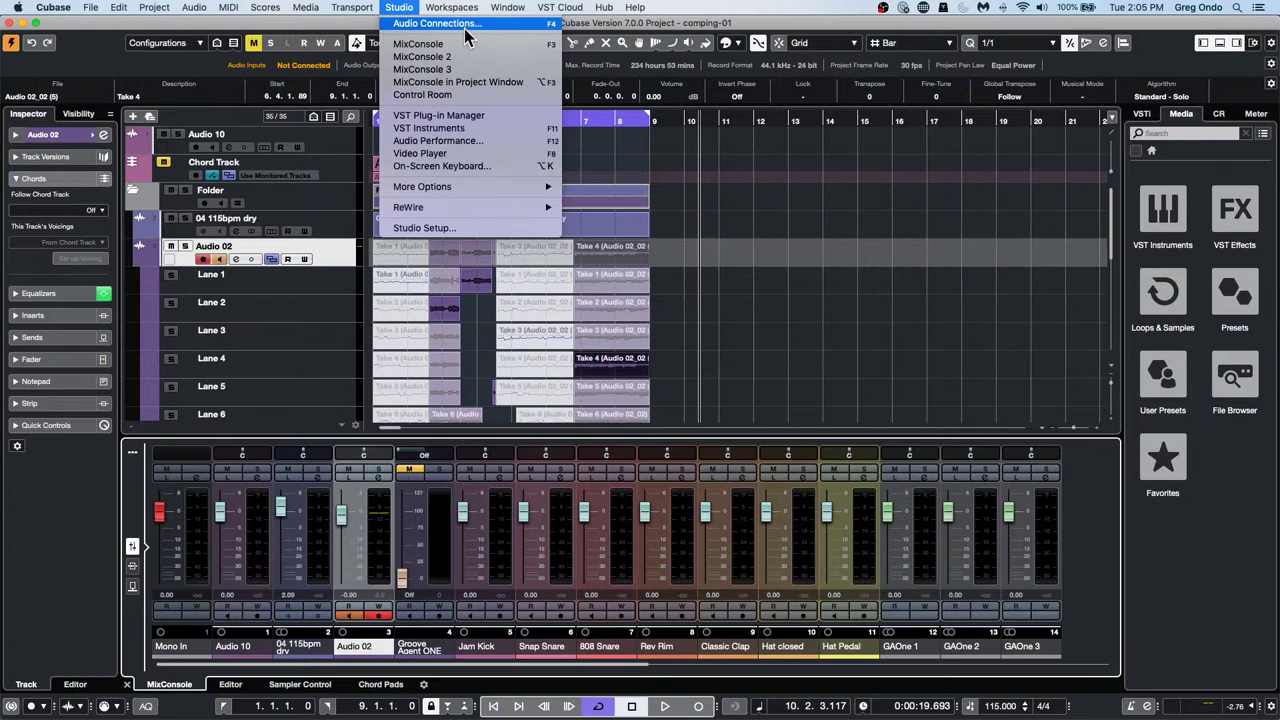
{"action": "left_click", "coordinate": [462, 228]}
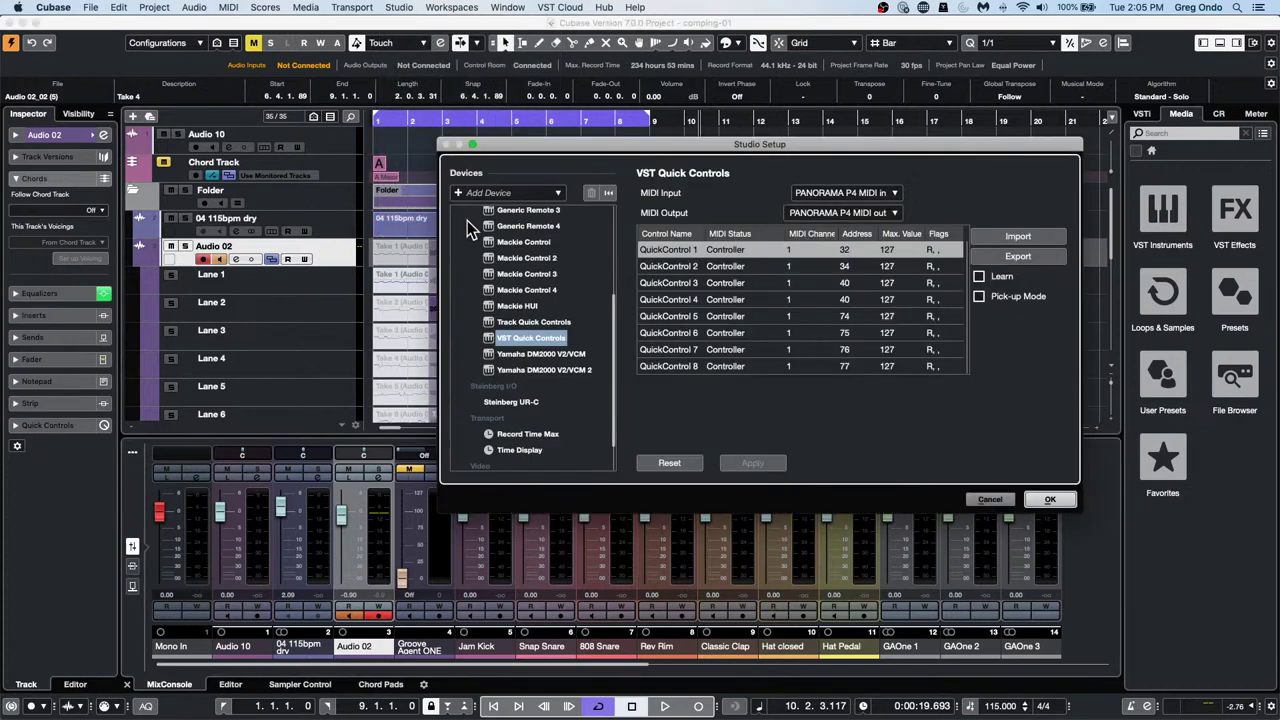
{"action": "left_click_drag", "start_coordinate": [639, 150], "coordinate": [336, 118]}
{"action": "left_click", "coordinate": [220, 207]}
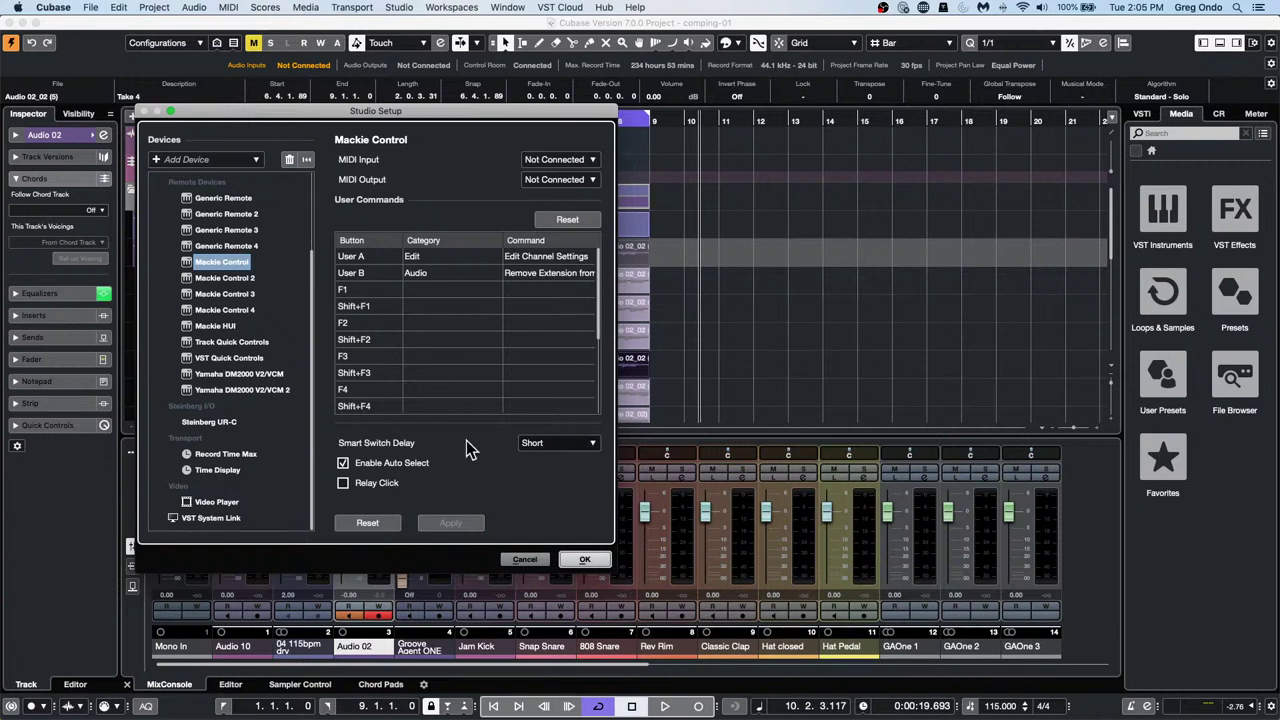
{"action": "left_click", "coordinate": [585, 560]}
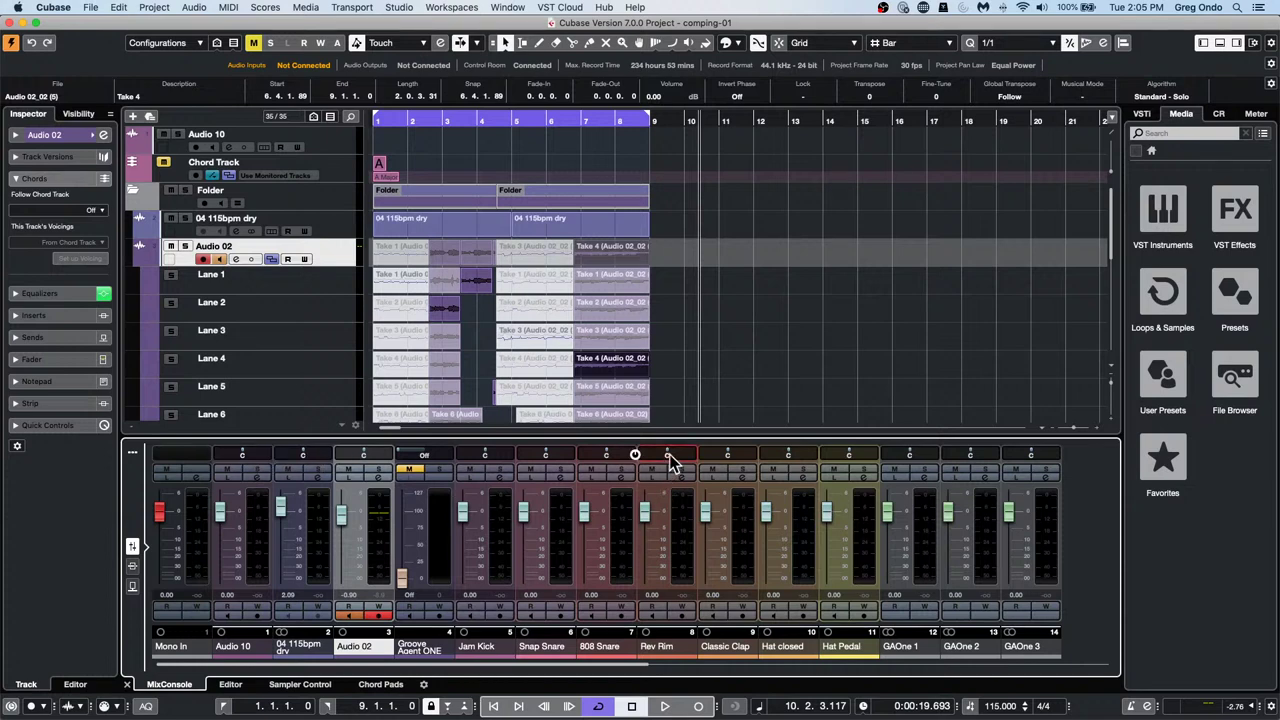
Pan the Rev Rim channel slightly to the left in the mixer
{"action": "left_click_drag", "start_coordinate": [669, 455], "coordinate": [666, 460]}
{"action": "left_click_drag", "start_coordinate": [668, 456], "coordinate": [664, 456]}
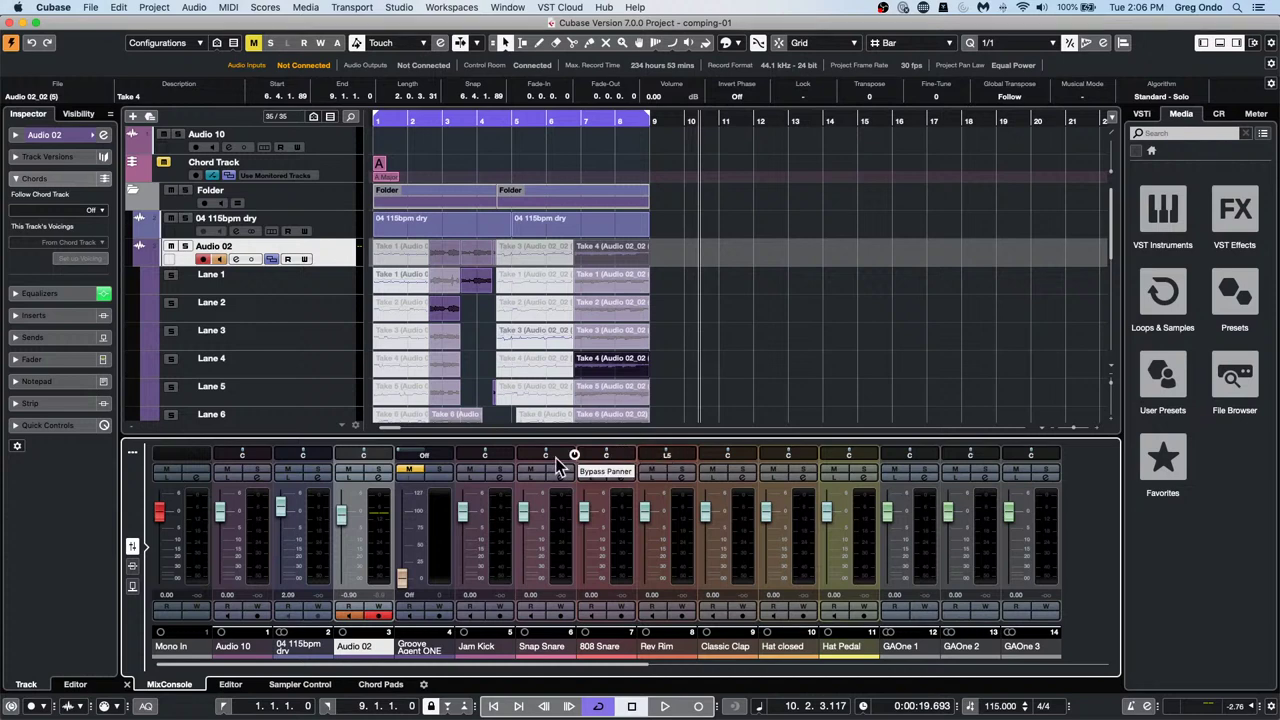
{"action": "left_click", "coordinate": [146, 287]}
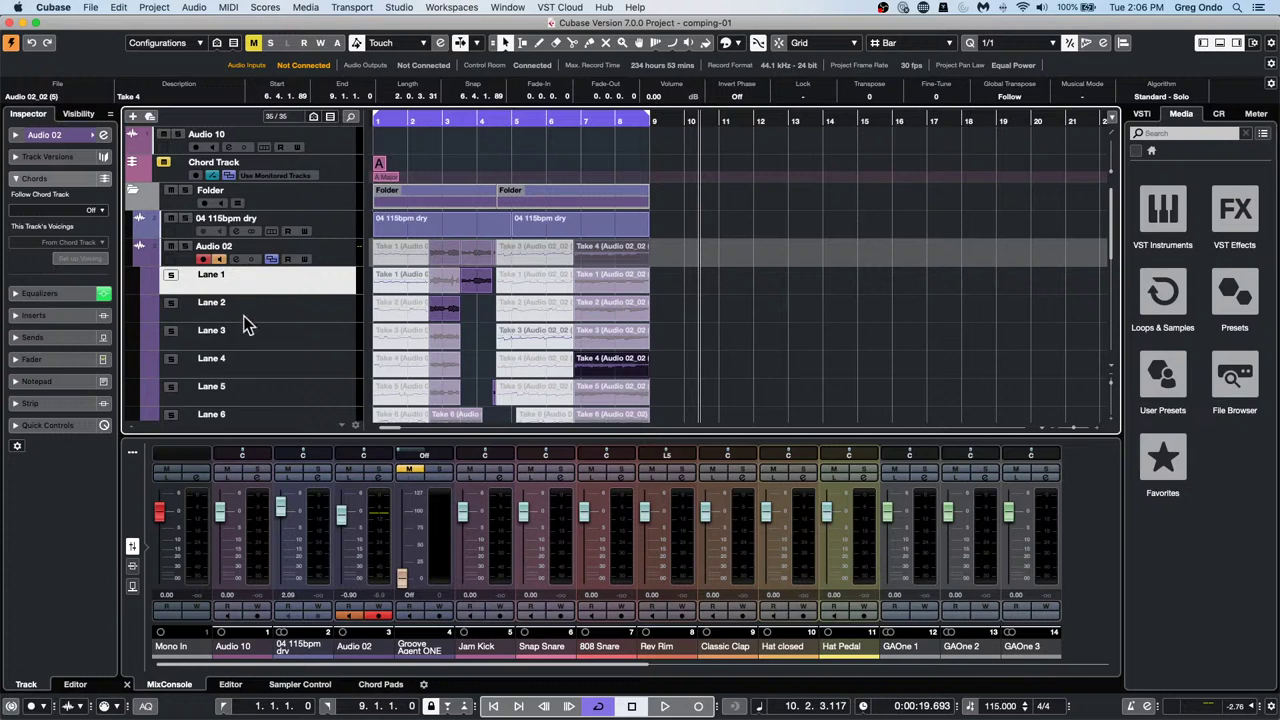
Browse Loops & Samples to the Blockbustr set and add the Cinema - Ambient Guitar Amaj 31 loop at bar 1 on a new track
{"action": "scroll", "coordinate": [295, 312], "scroll_direction": "down", "scroll_amount": 2}
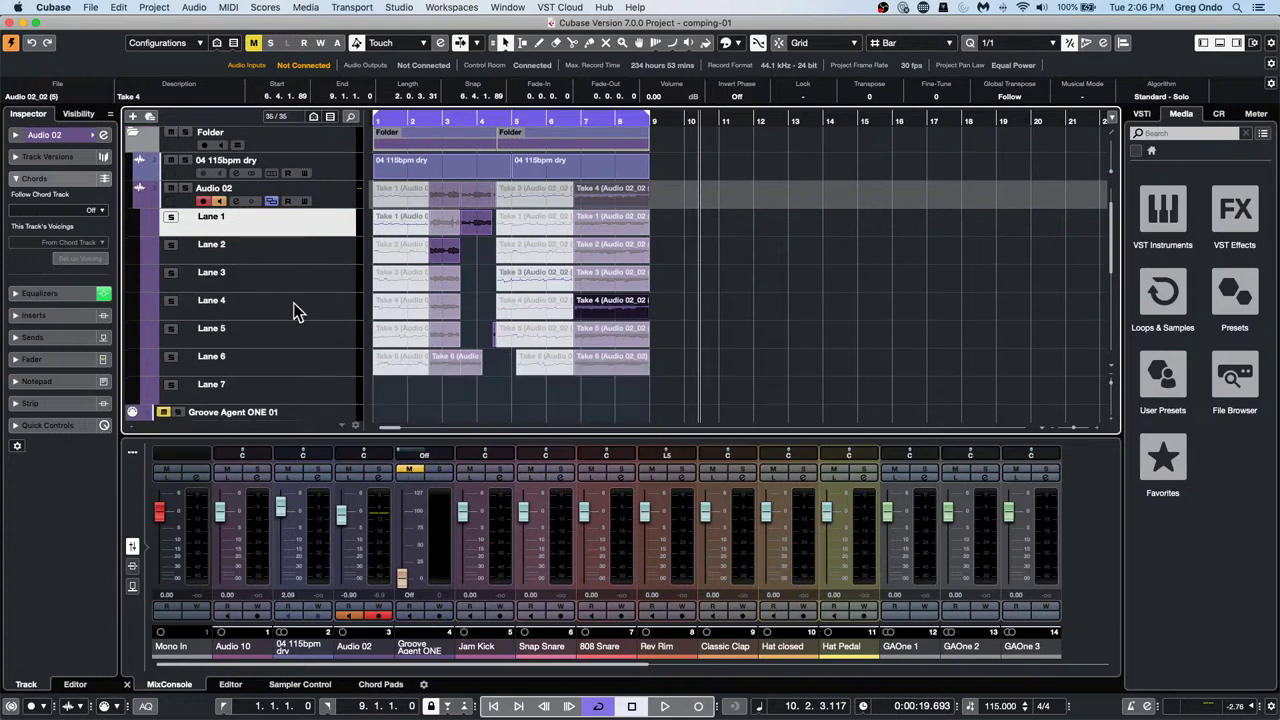
{"action": "scroll", "coordinate": [297, 312], "scroll_direction": "down", "scroll_amount": 6}
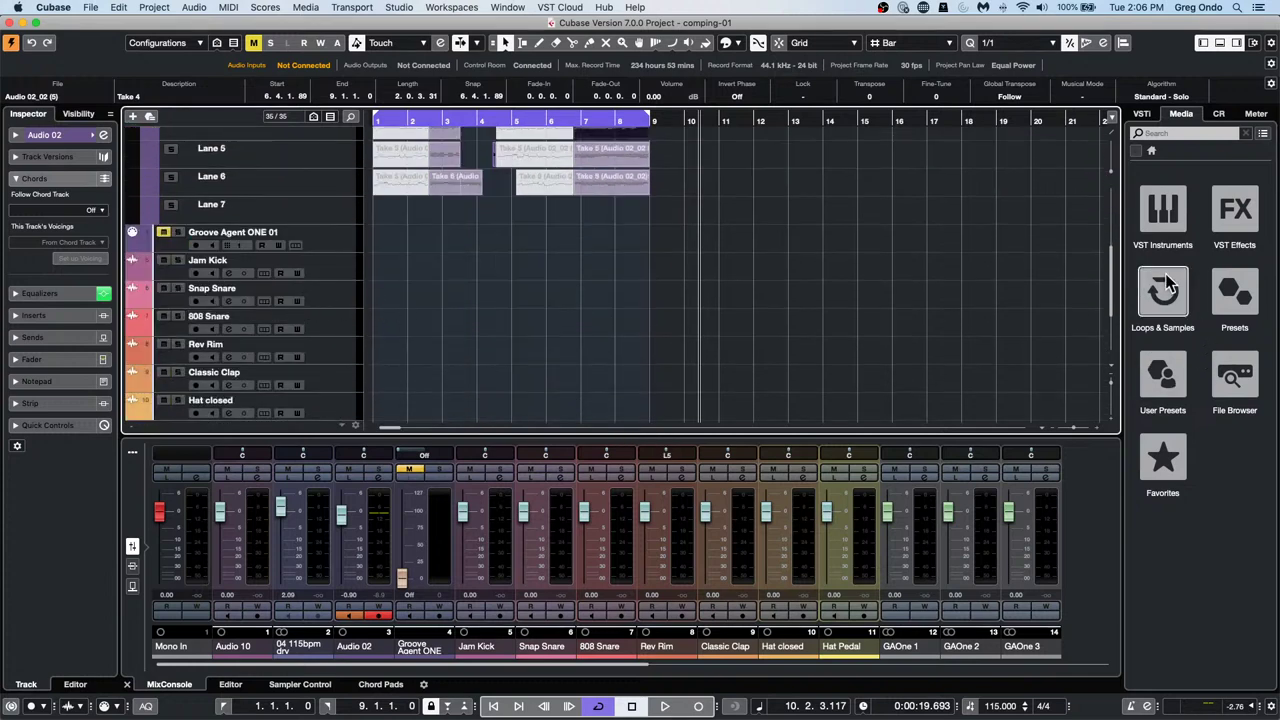
{"action": "left_click", "coordinate": [1167, 284]}
{"action": "left_click", "coordinate": [1167, 376]}
{"action": "left_click", "coordinate": [1166, 441]}
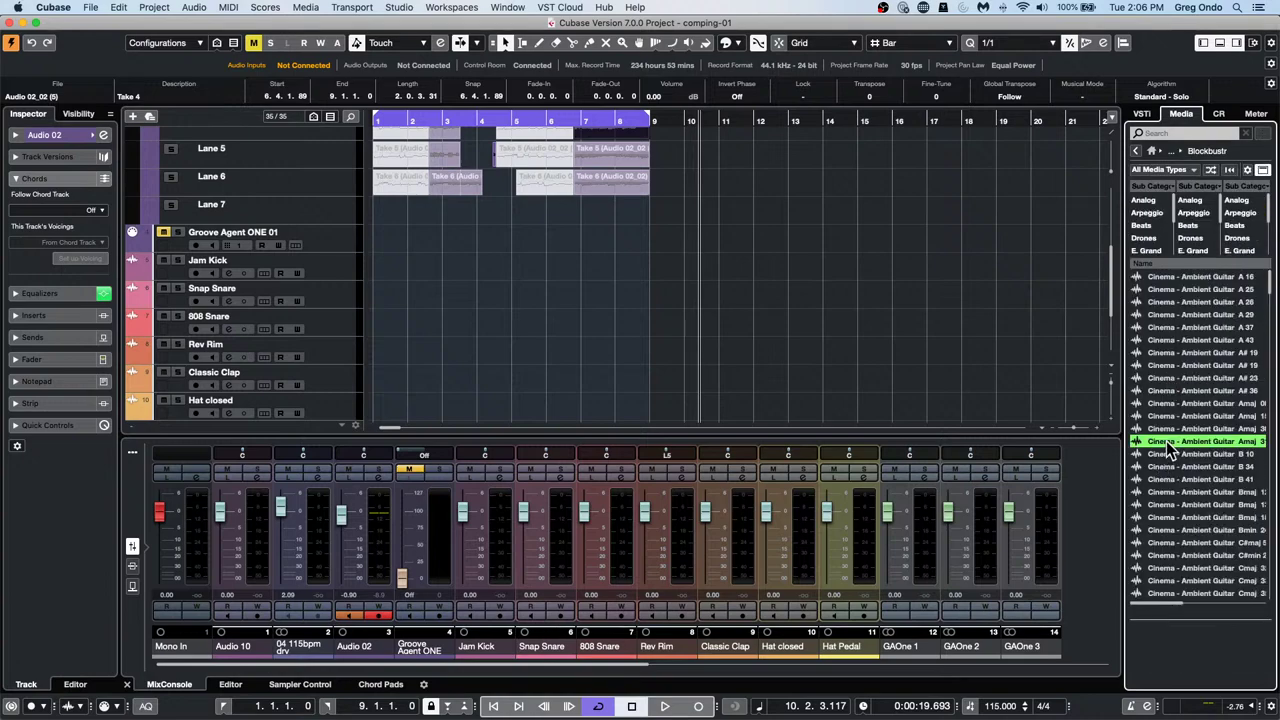
{"action": "left_click", "coordinate": [780, 395]}
{"action": "key", "text": "super+z"}
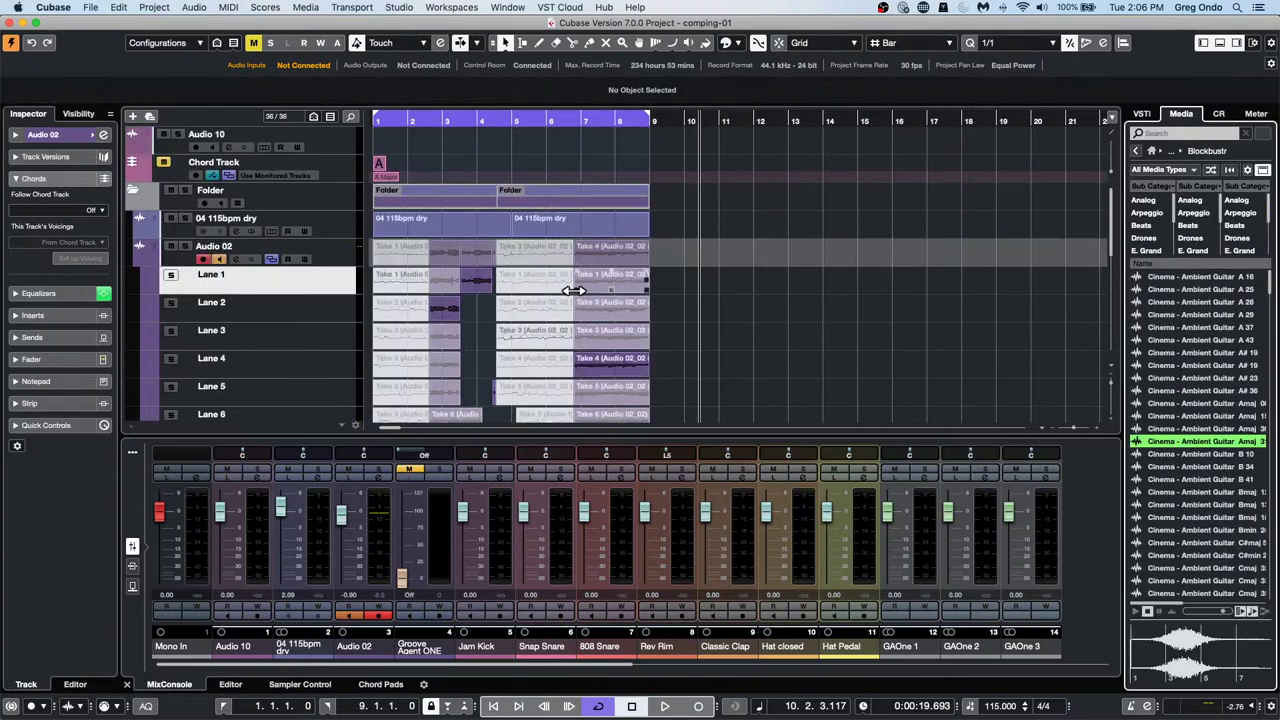
{"action": "left_click", "coordinate": [442, 389]}
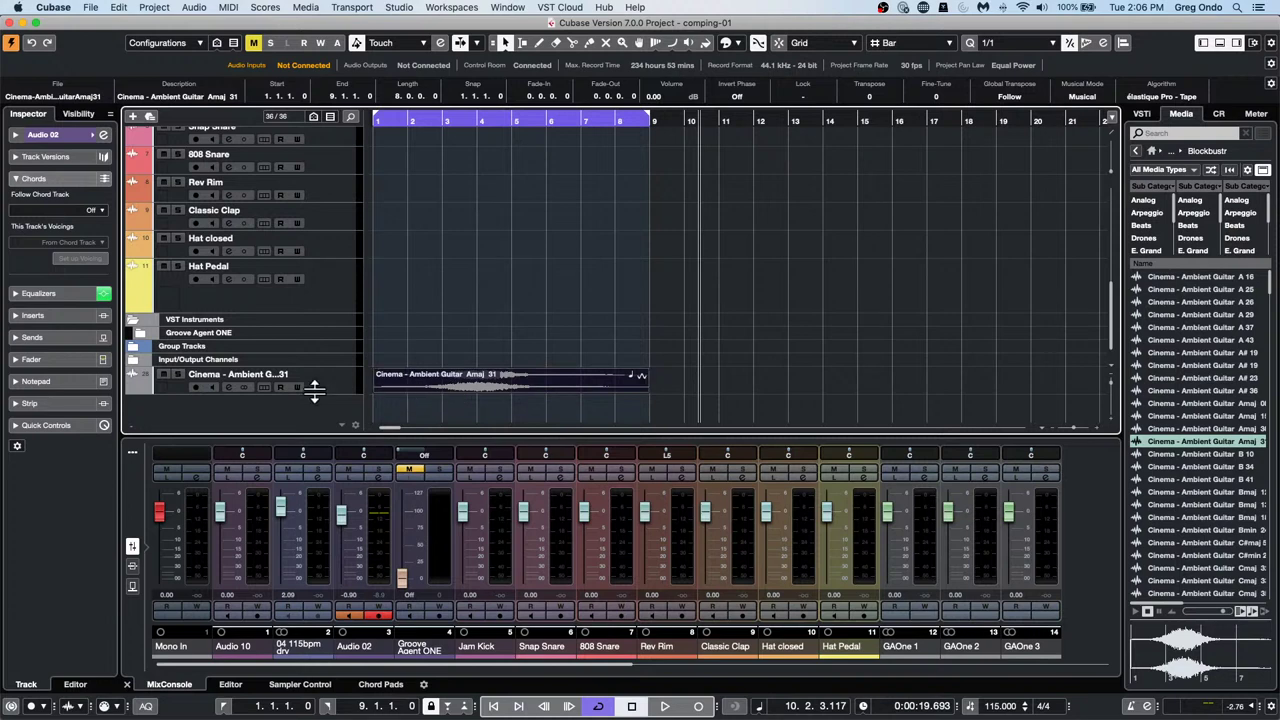
Show the Volume automation lane beneath the Cinema - Ambient Guitar track
{"action": "left_click", "coordinate": [130, 387]}
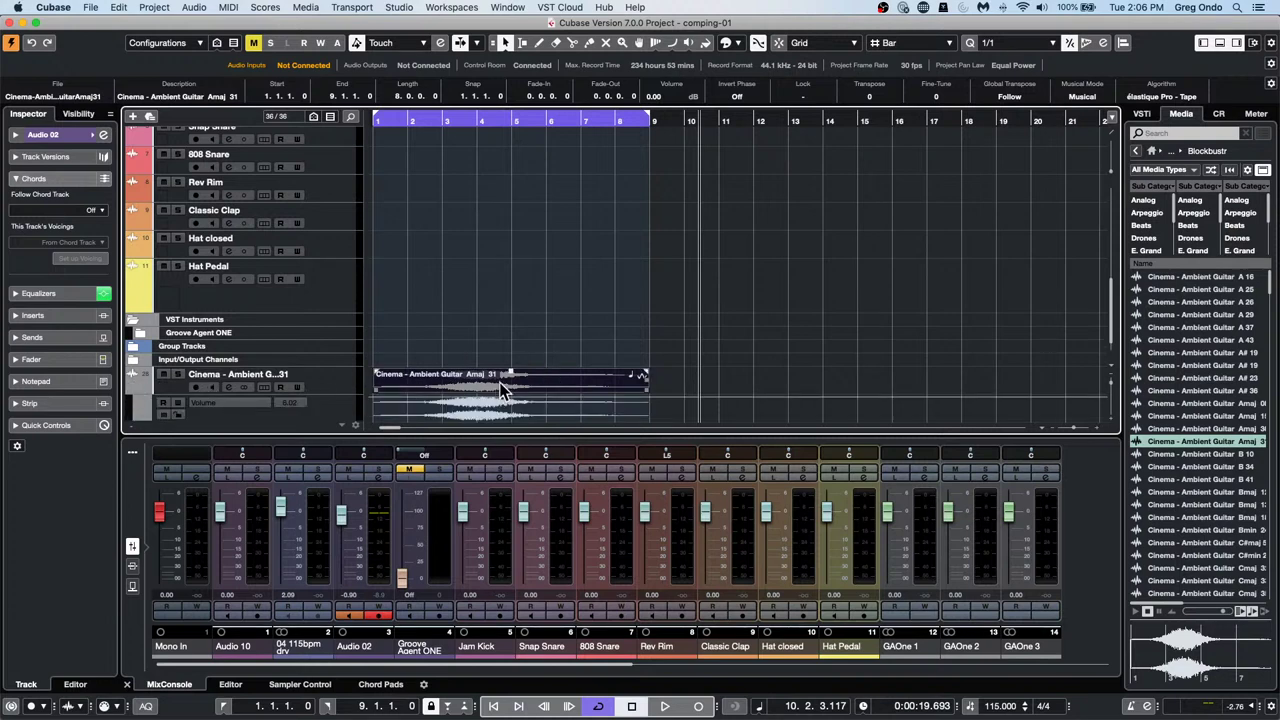
{"action": "scroll", "coordinate": [503, 388], "scroll_direction": "down", "scroll_amount": 1}
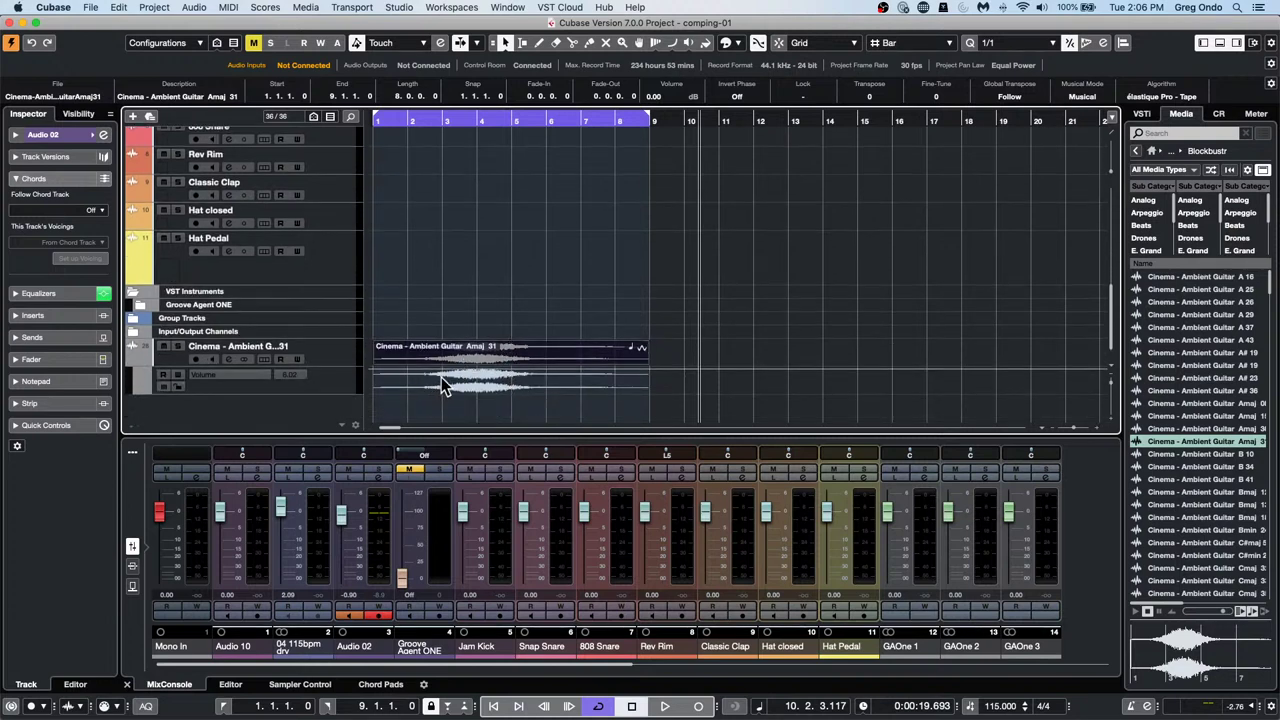
{"action": "left_click", "coordinate": [543, 360]}
Toggle Constrain Delay Compensation on and off, and review the Plug-ins and general VST pages in the preferences
{"action": "left_click", "coordinate": [11, 706]}
{"action": "left_click", "coordinate": [11, 707]}
{"action": "left_click", "coordinate": [62, 8]}
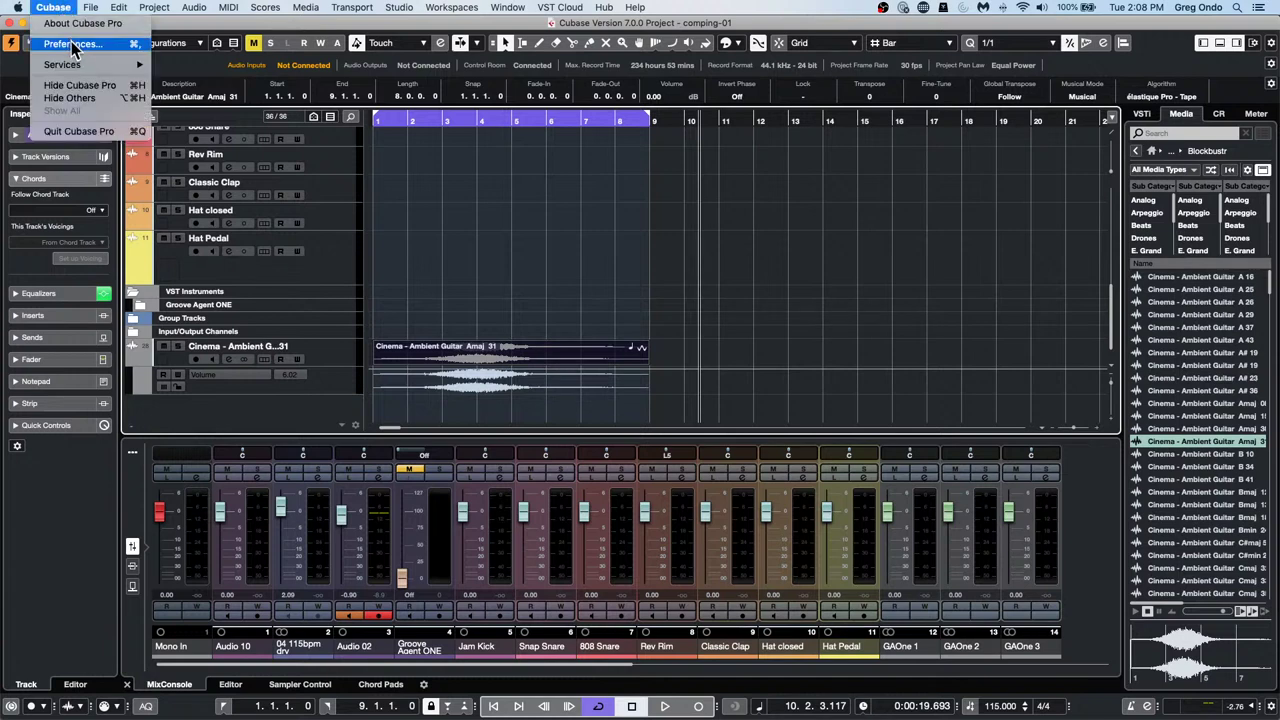
{"action": "left_click", "coordinate": [72, 45]}
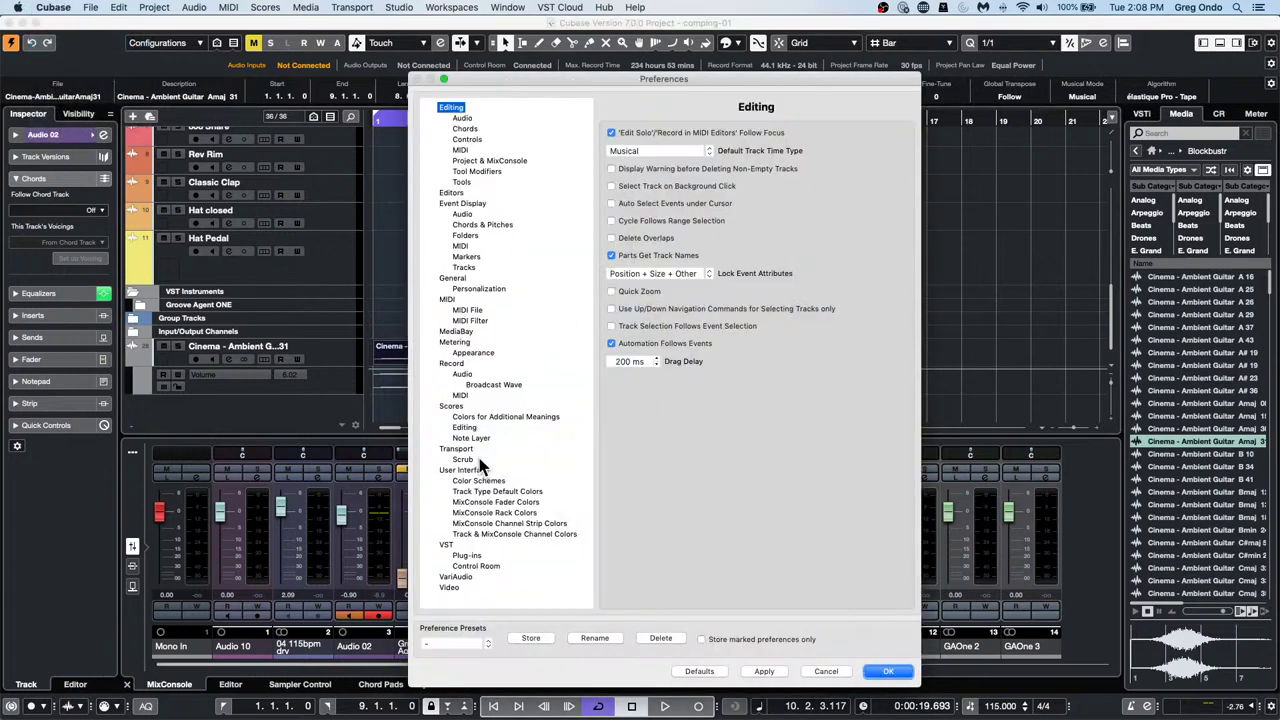
{"action": "left_click", "coordinate": [465, 556]}
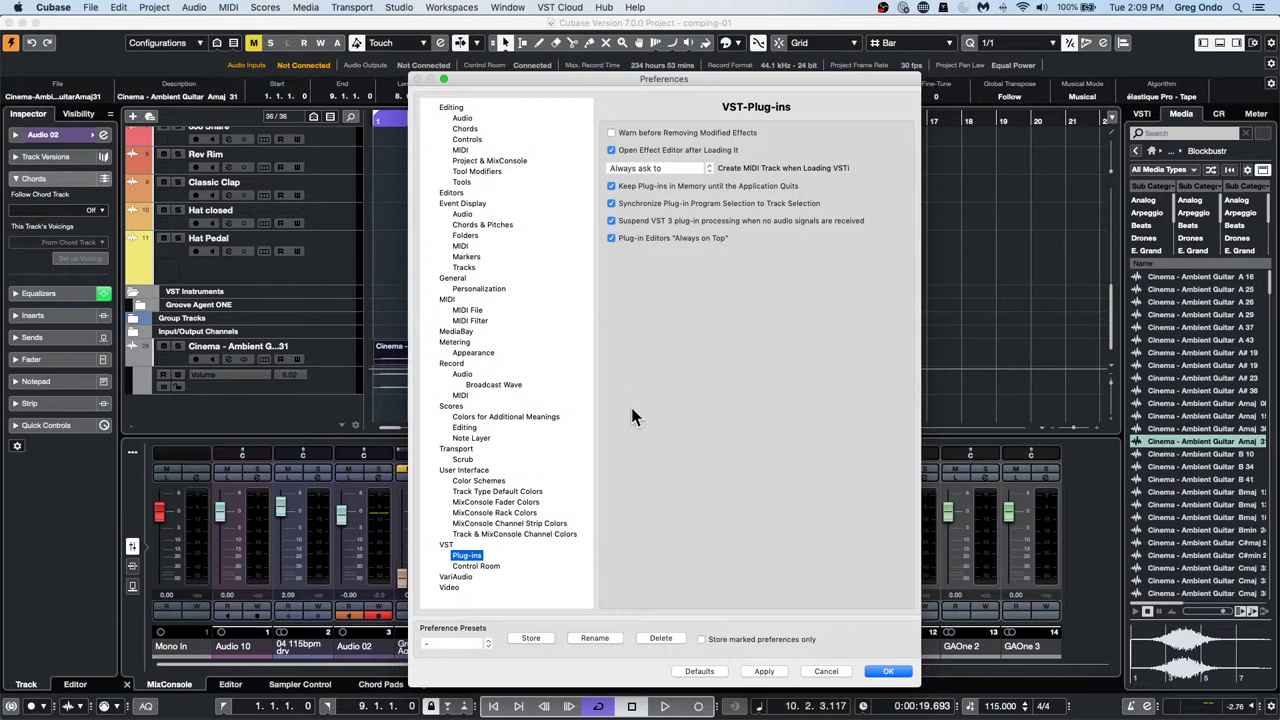
{"action": "left_click", "coordinate": [446, 545]}
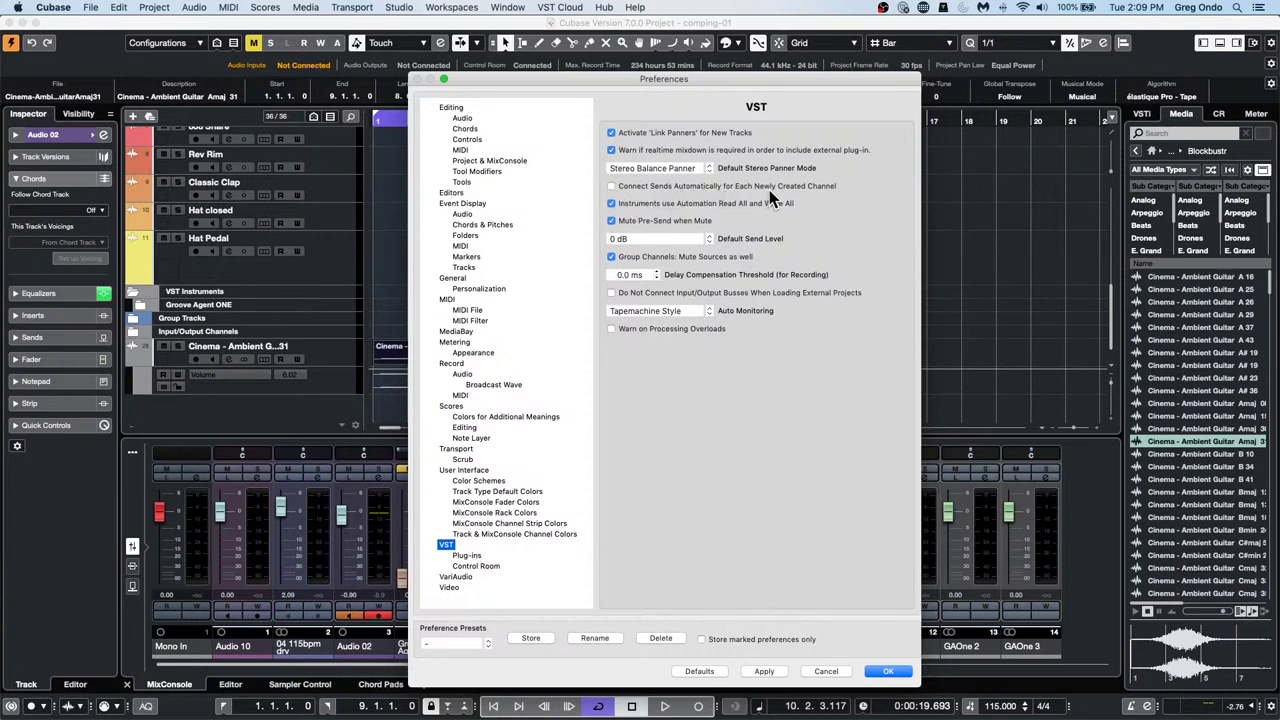
{"action": "left_click", "coordinate": [872, 671]}
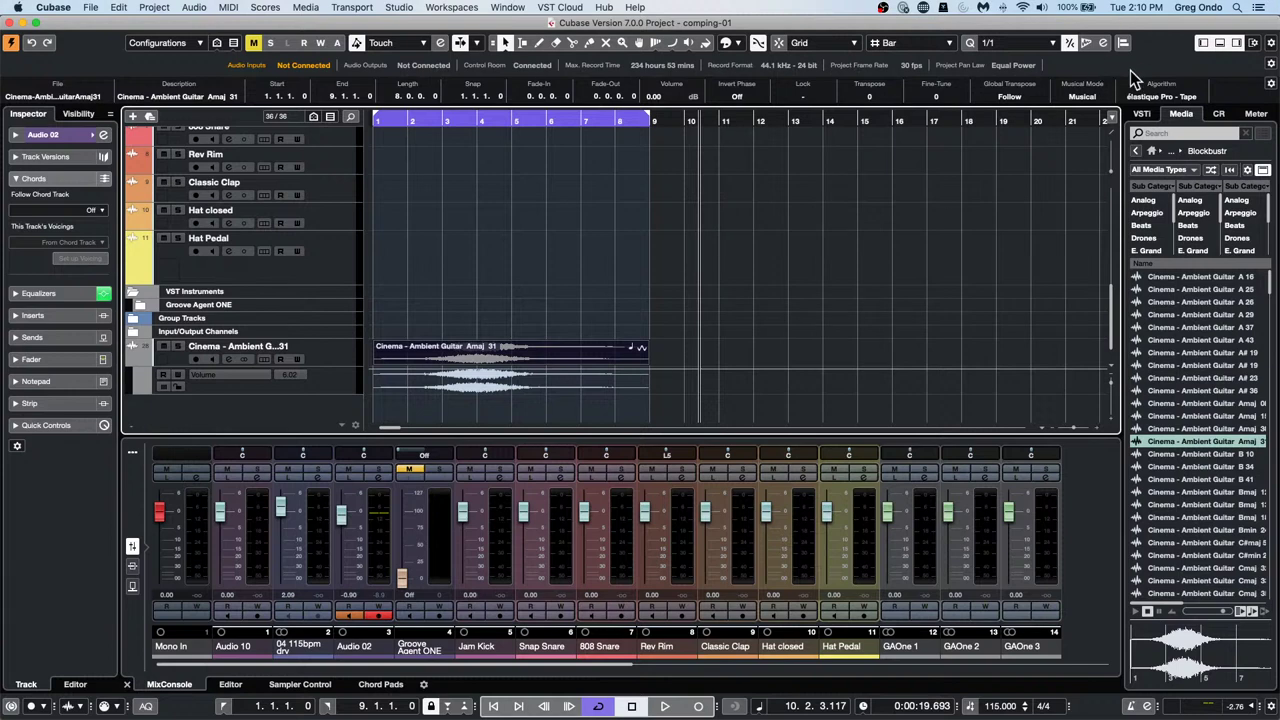
Switch automation Read on and off for all tracks and hide the right zone
{"action": "left_click", "coordinate": [1236, 45]}
{"action": "left_click", "coordinate": [1237, 46]}
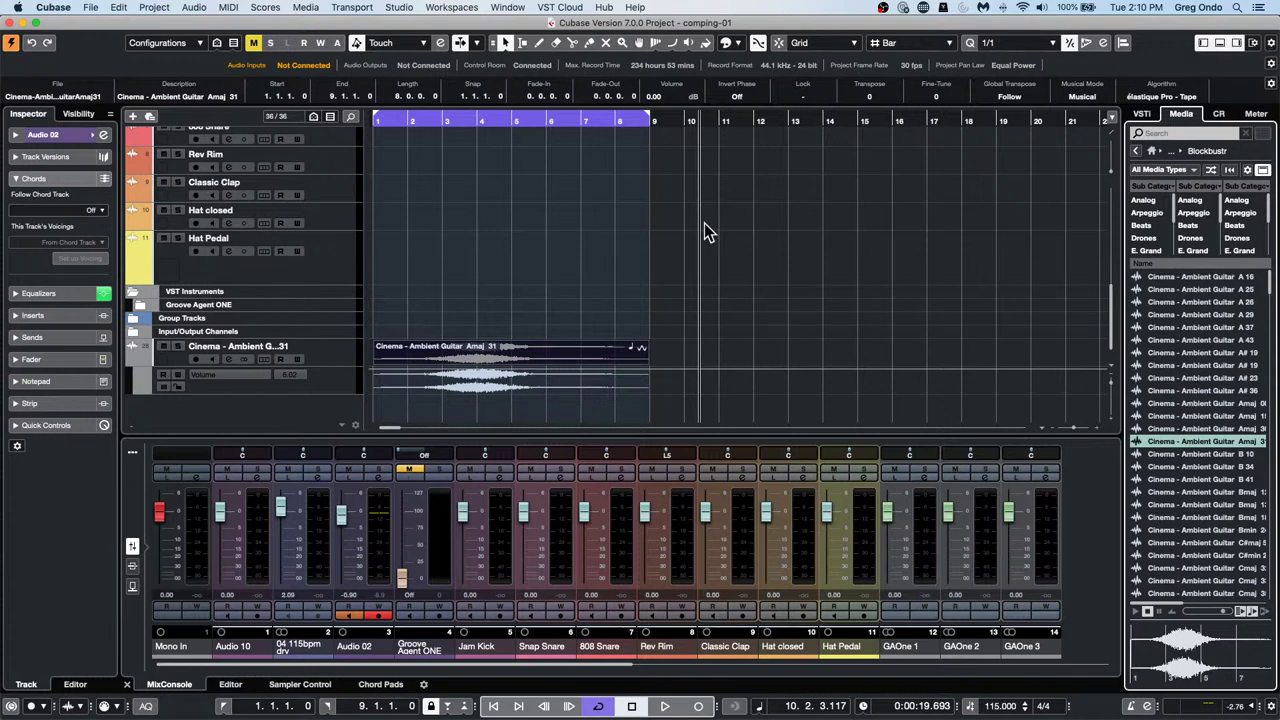
{"action": "key", "text": "alt+r"}
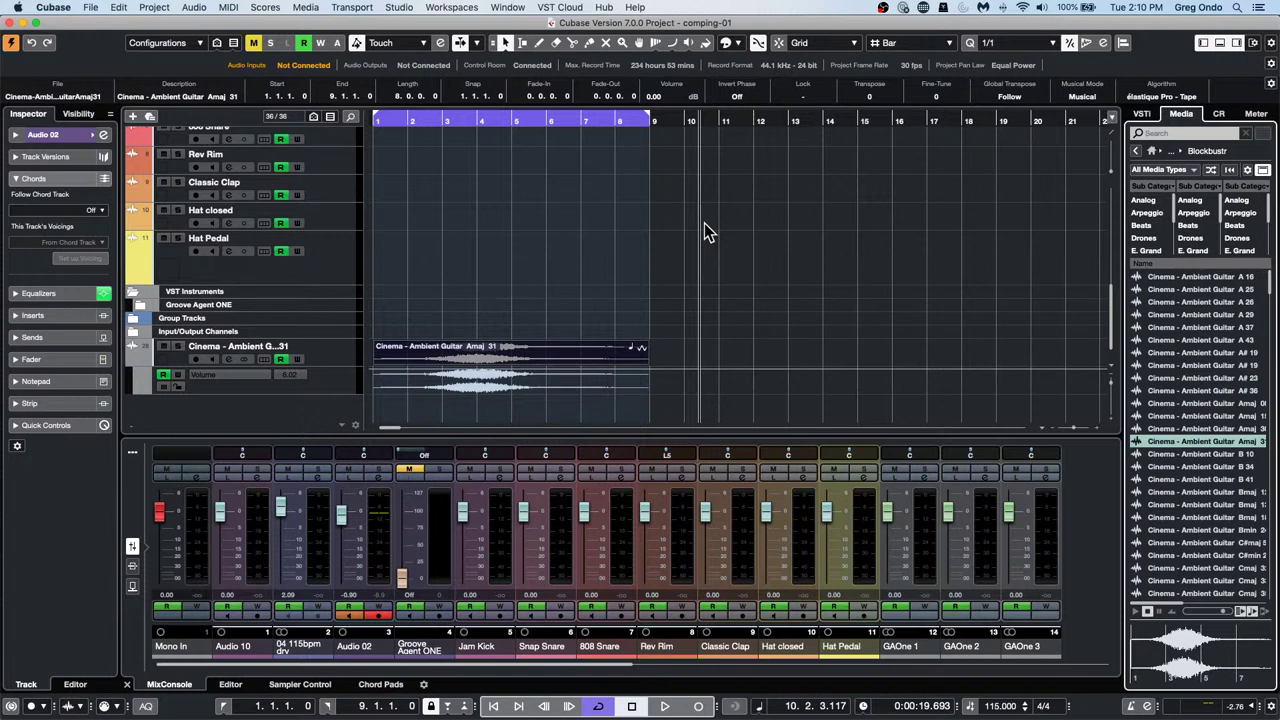
{"action": "key", "text": "alt+r"}
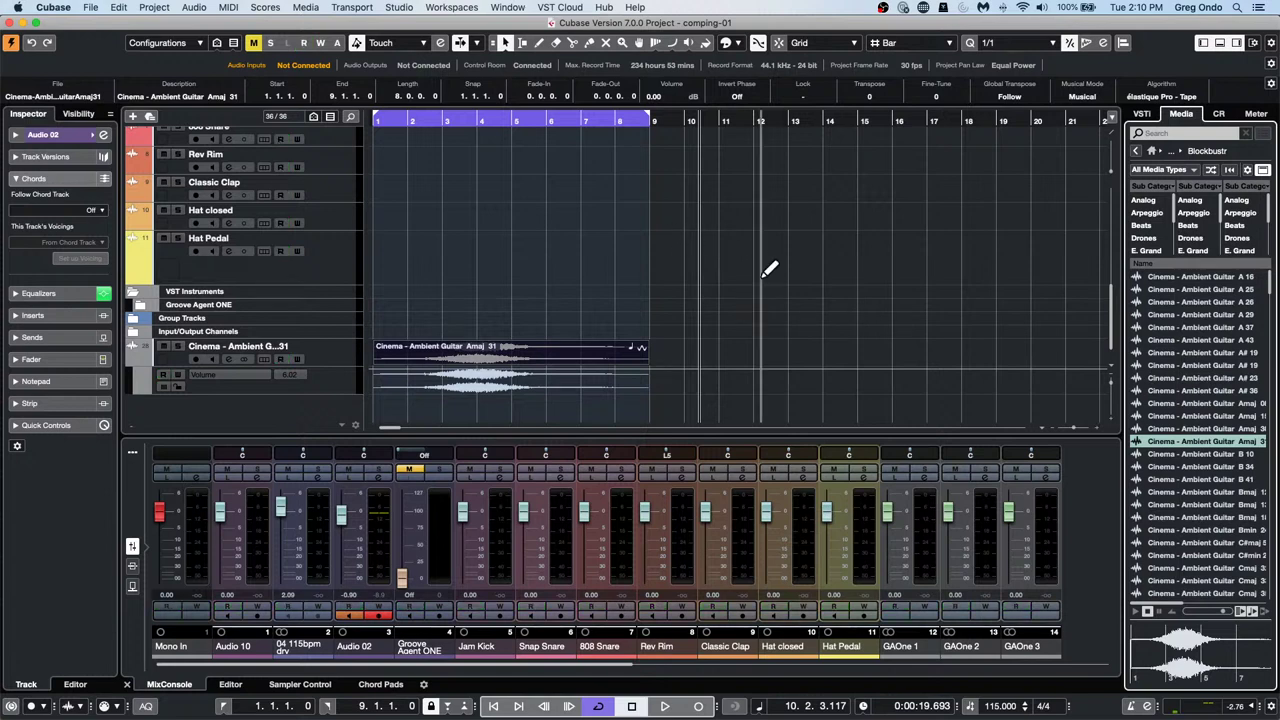
{"action": "left_click", "coordinate": [1237, 44]}
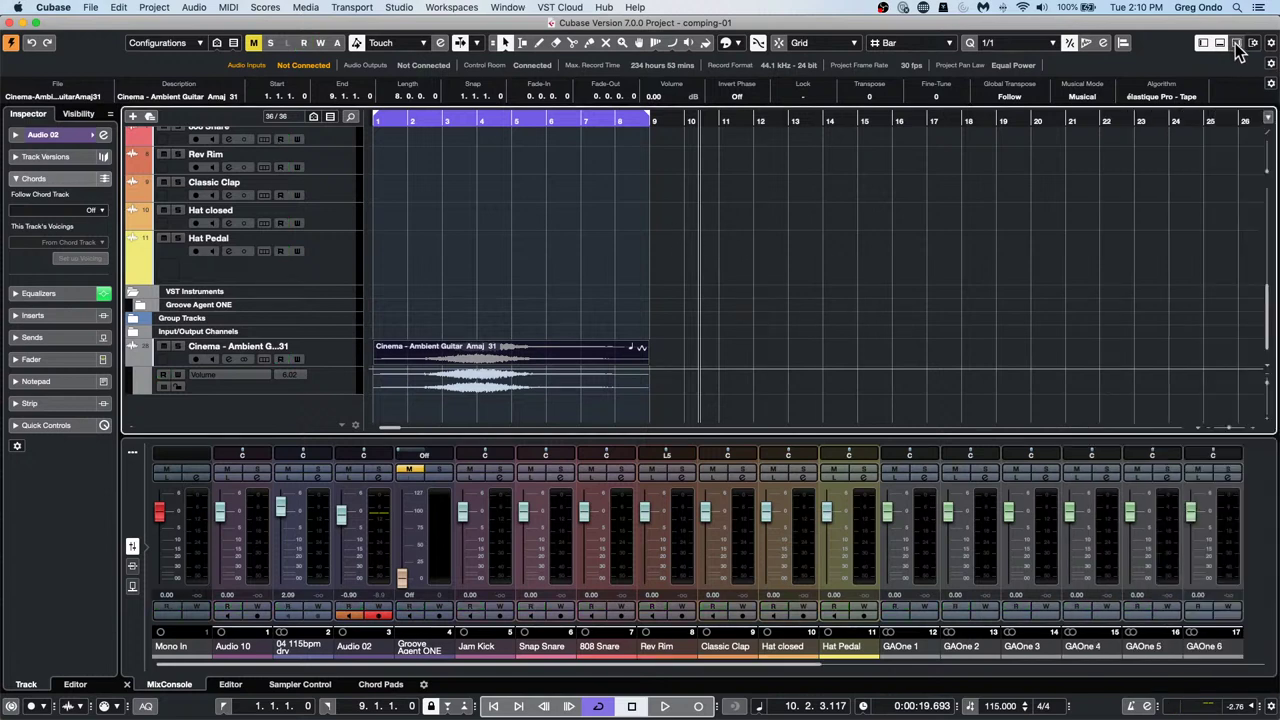
Toggle the project window's left, lower and right zones off and on, leaving all three zones shown
{"action": "left_click", "coordinate": [1237, 44]}
{"action": "left_click", "coordinate": [1205, 42]}
{"action": "left_click", "coordinate": [1206, 42]}
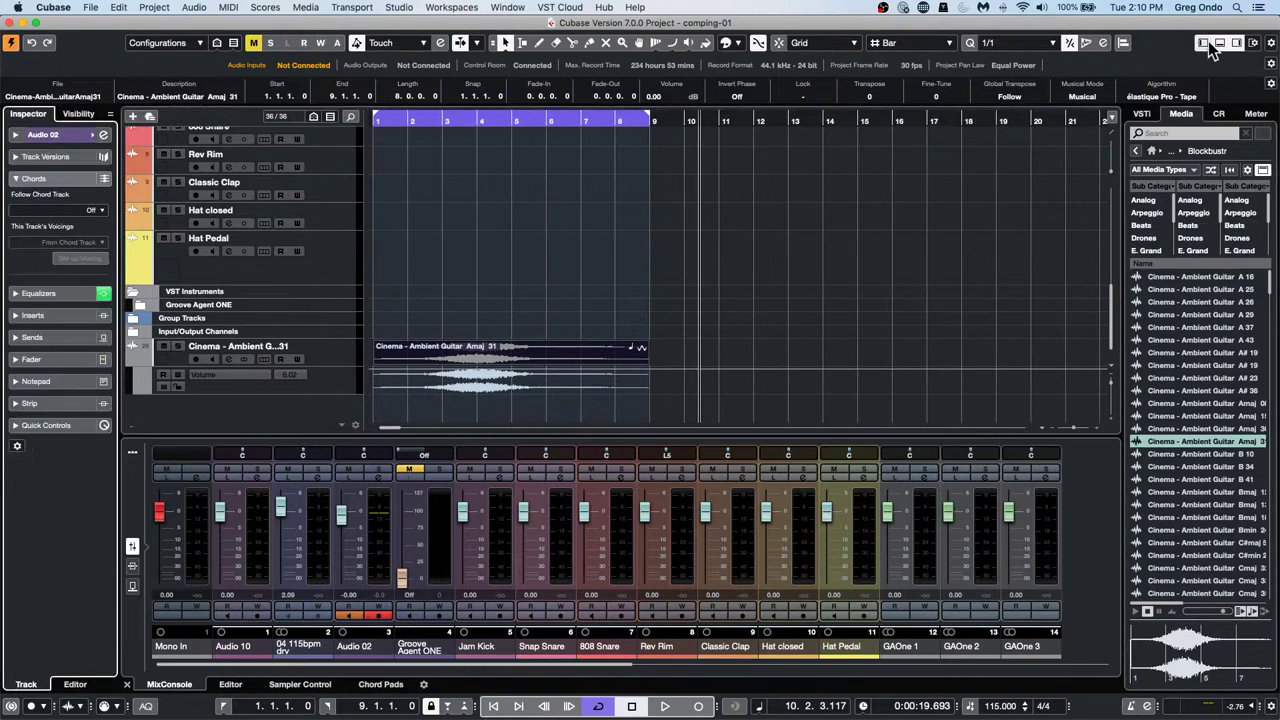
{"action": "left_click", "coordinate": [1219, 43]}
{"action": "left_click", "coordinate": [1219, 43]}
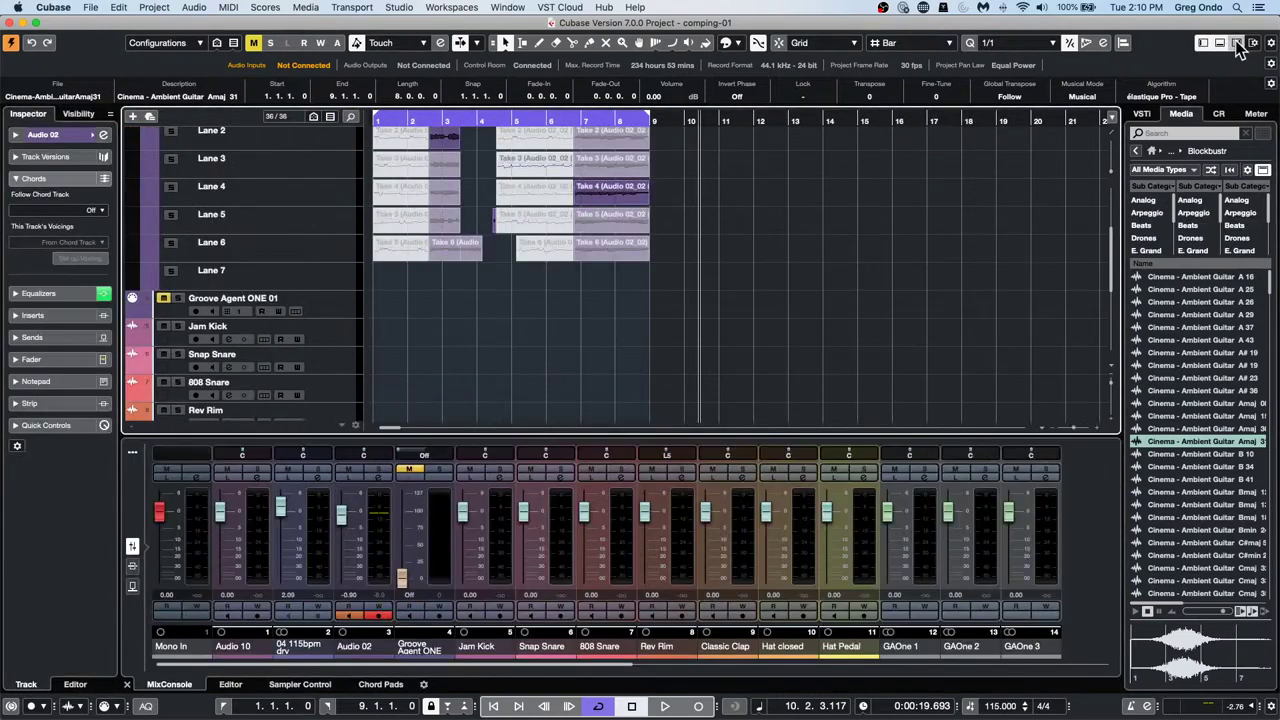
{"action": "left_click", "coordinate": [1237, 43]}
{"action": "left_click", "coordinate": [1237, 44]}
{"action": "left_click", "coordinate": [1237, 44]}
{"action": "left_click", "coordinate": [1237, 44]}
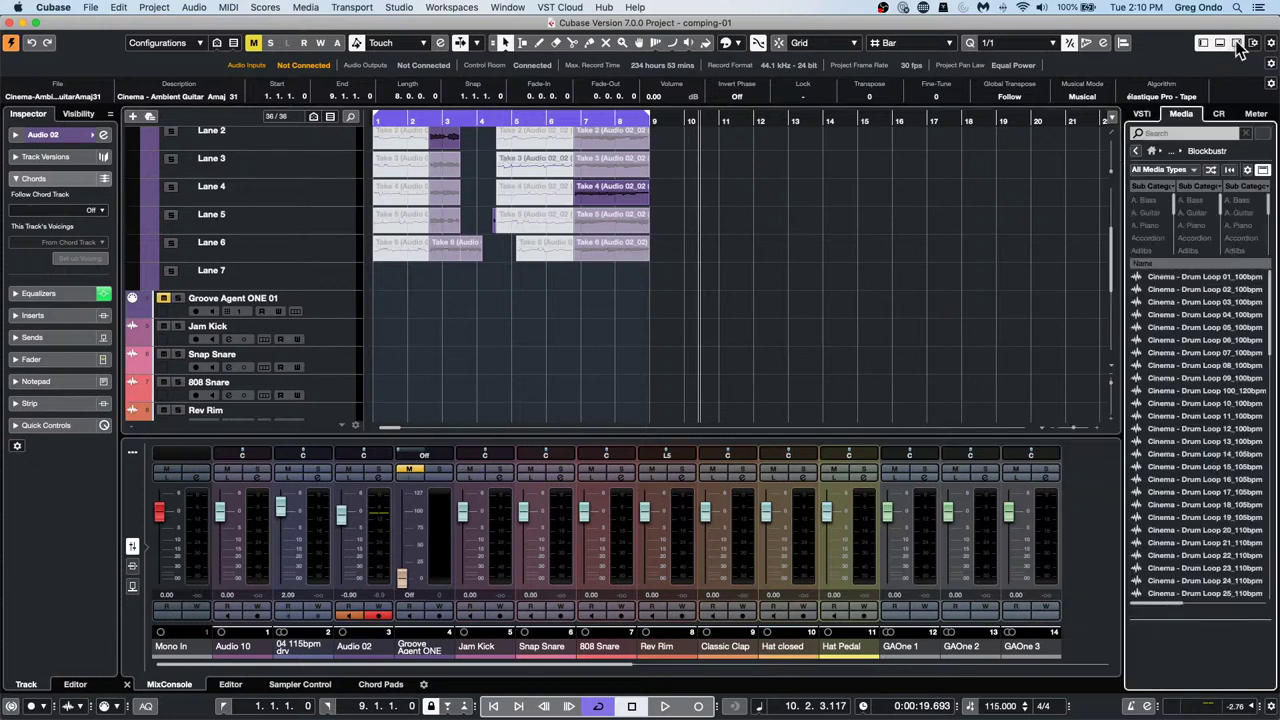
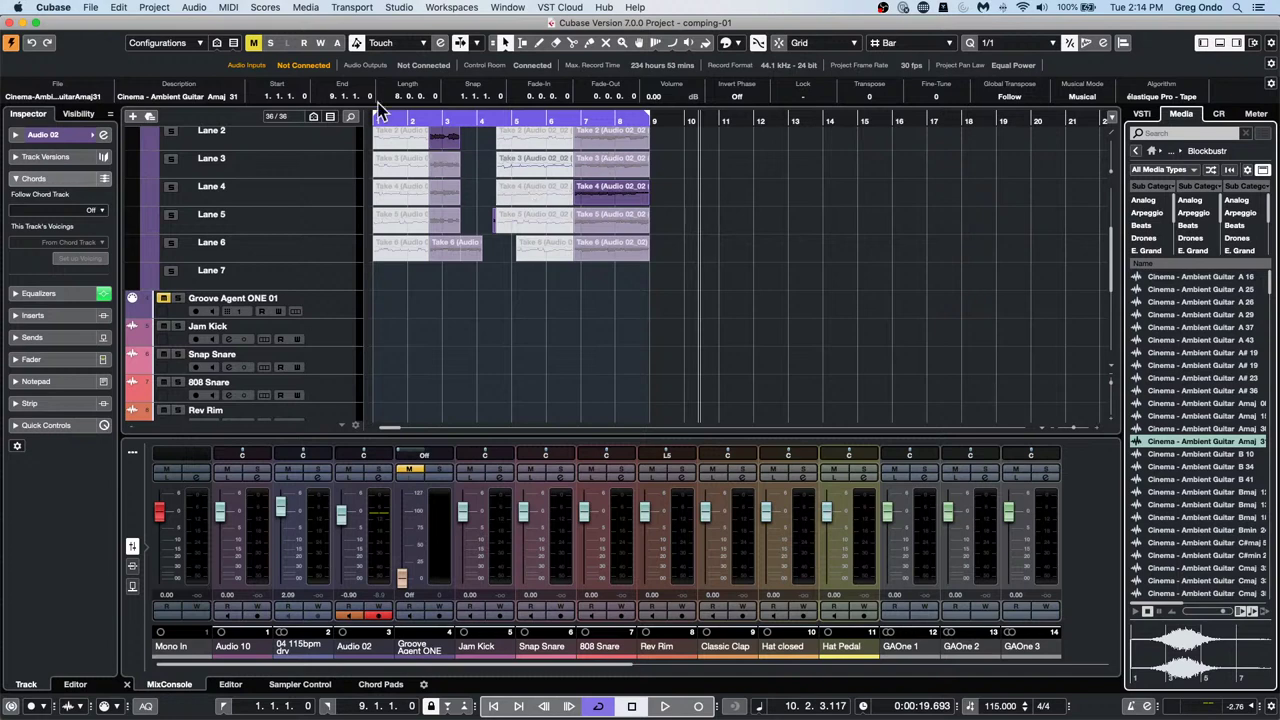
Unmute the Groove Agent ONE 01 track and show its MIDI Modifiers settings
{"action": "left_click", "coordinate": [336, 287]}
{"action": "left_click", "coordinate": [335, 303]}
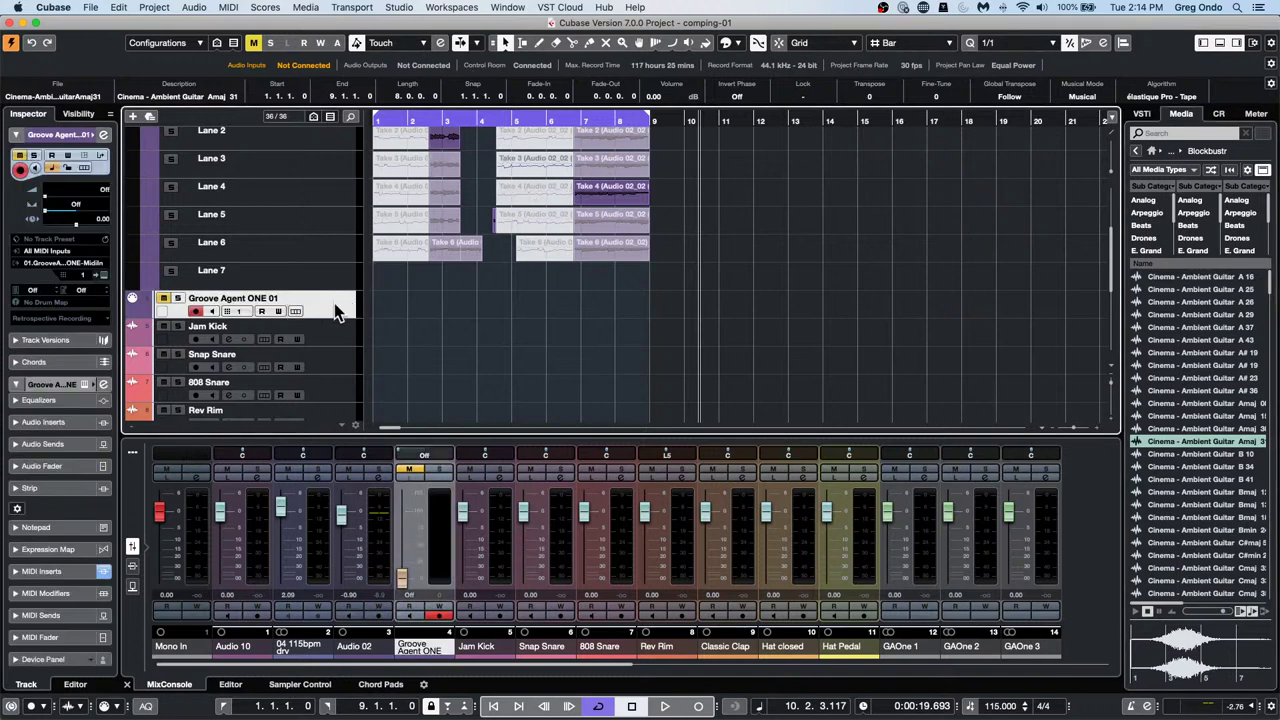
{"action": "left_click", "coordinate": [163, 298]}
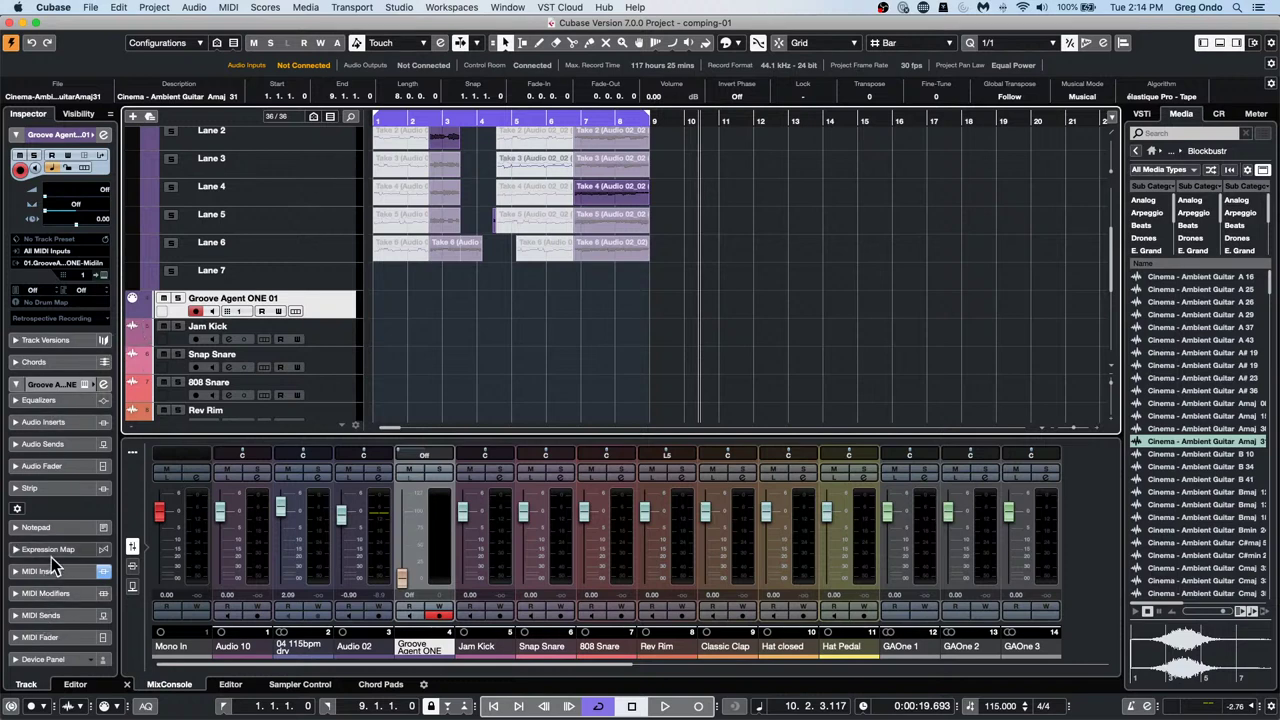
{"action": "left_click", "coordinate": [46, 593]}
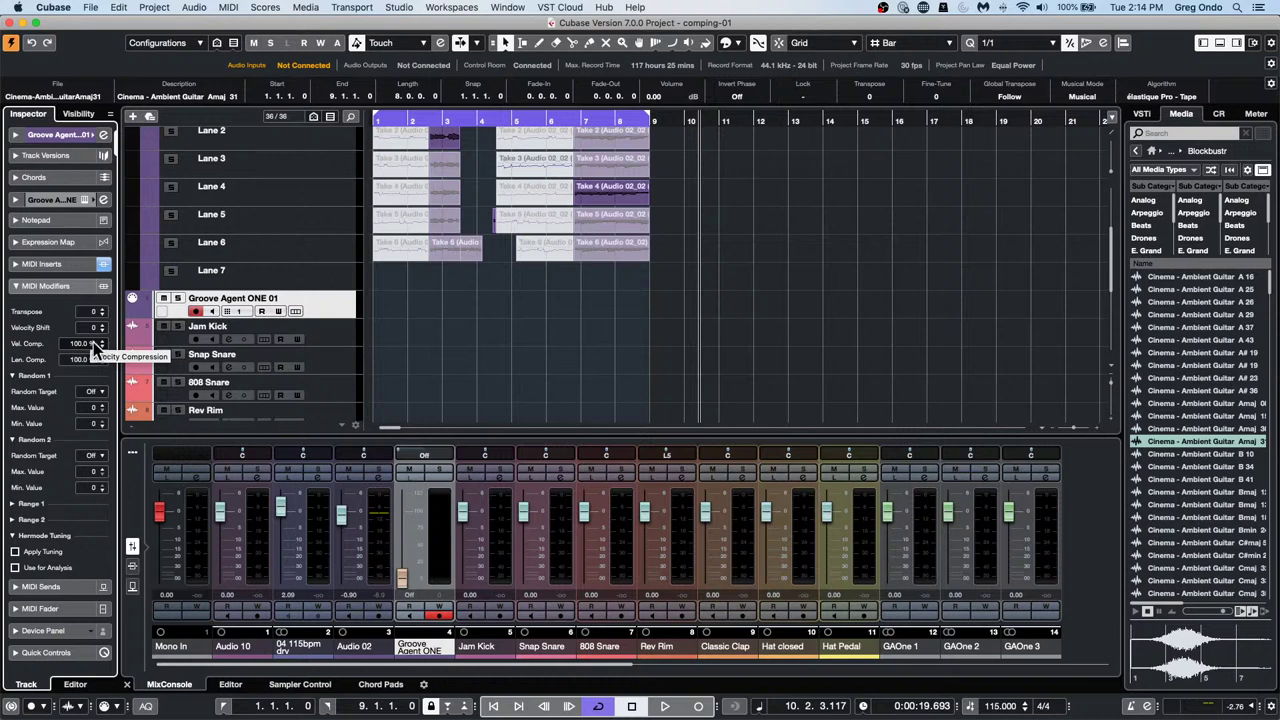
Lower the Groove Agent ONE 01 track's velocity compression to 1 %, and vary it up and down
{"action": "scroll", "coordinate": [96, 344], "scroll_direction": "down", "scroll_amount": 10}
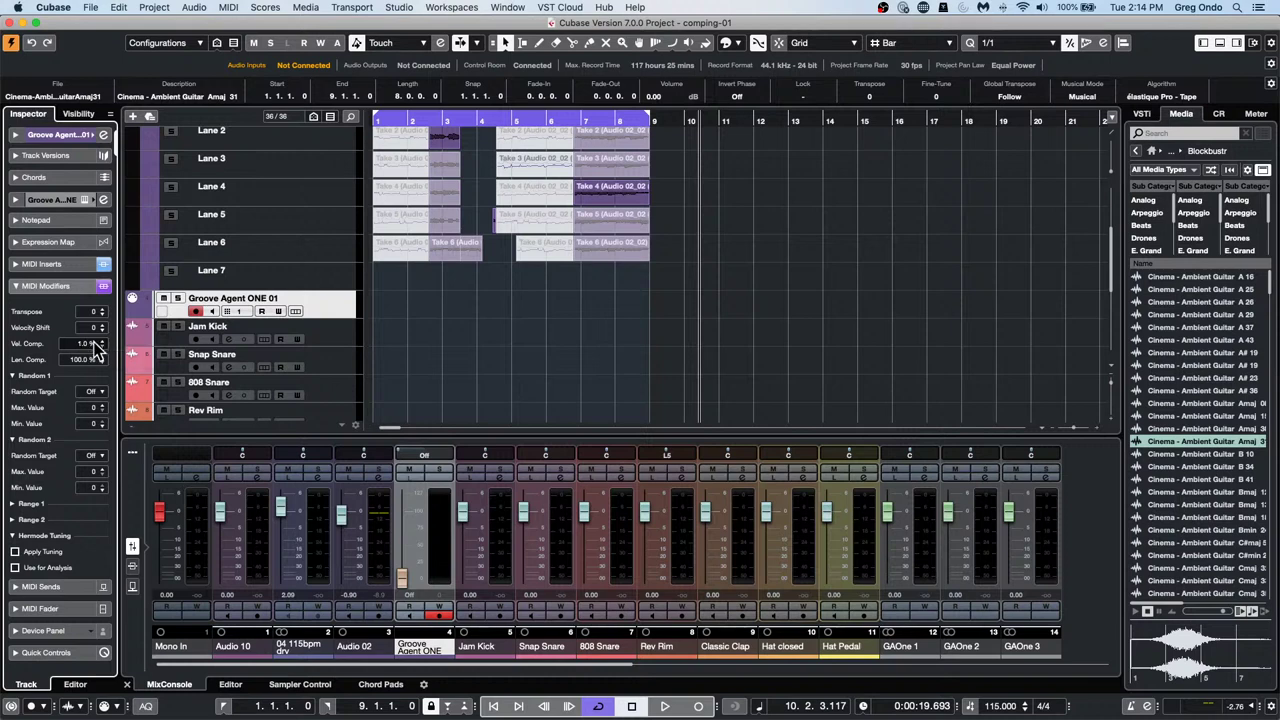
{"action": "scroll", "coordinate": [99, 348], "scroll_direction": "up", "scroll_amount": 20}
{"action": "scroll", "coordinate": [99, 348], "scroll_direction": "up", "scroll_amount": 2}
{"action": "scroll", "coordinate": [99, 348], "scroll_direction": "down", "scroll_amount": 5}
{"action": "scroll", "coordinate": [99, 348], "scroll_direction": "down", "scroll_amount": 5}
{"action": "scroll", "coordinate": [99, 348], "scroll_direction": "up", "scroll_amount": 1}
{"action": "scroll", "coordinate": [99, 348], "scroll_direction": "up", "scroll_amount": 2}
Set the Groove Agent ONE 01 track's velocity compression to 125 %
{"action": "left_click", "coordinate": [91, 343]}
{"action": "type", "text": "12"}
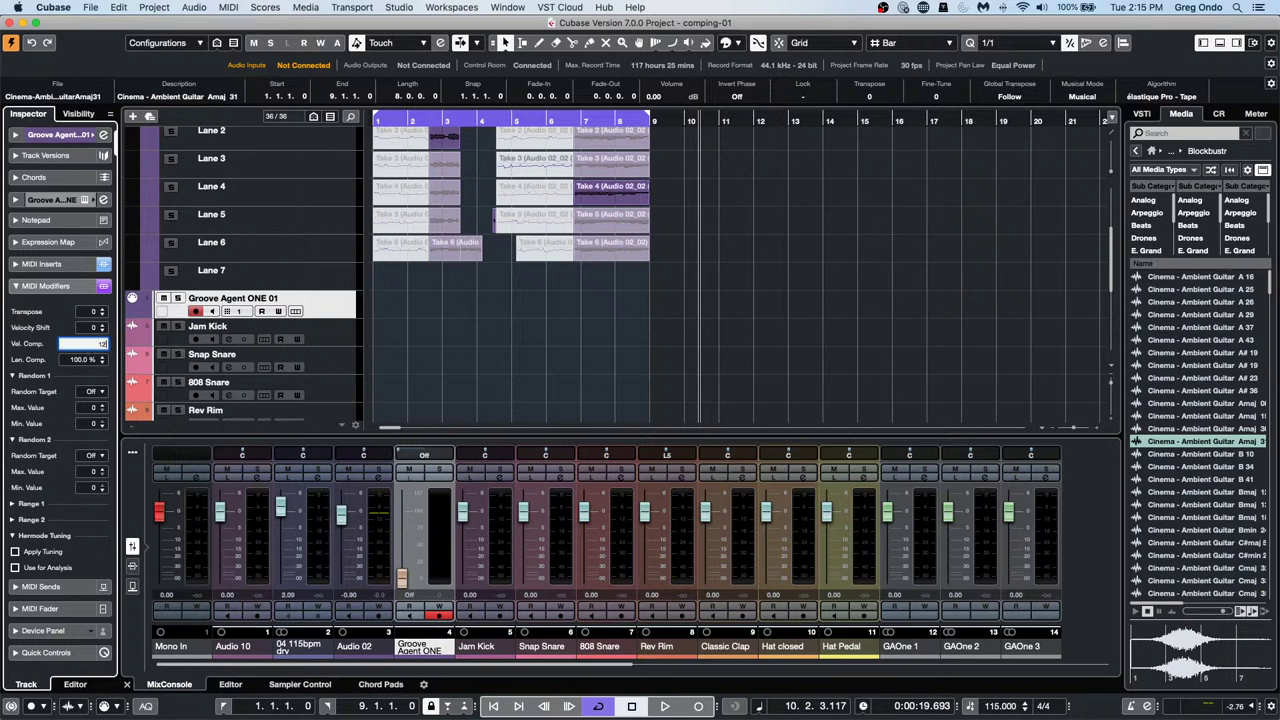
{"action": "type", "text": "5"}
{"action": "key", "text": "Return"}
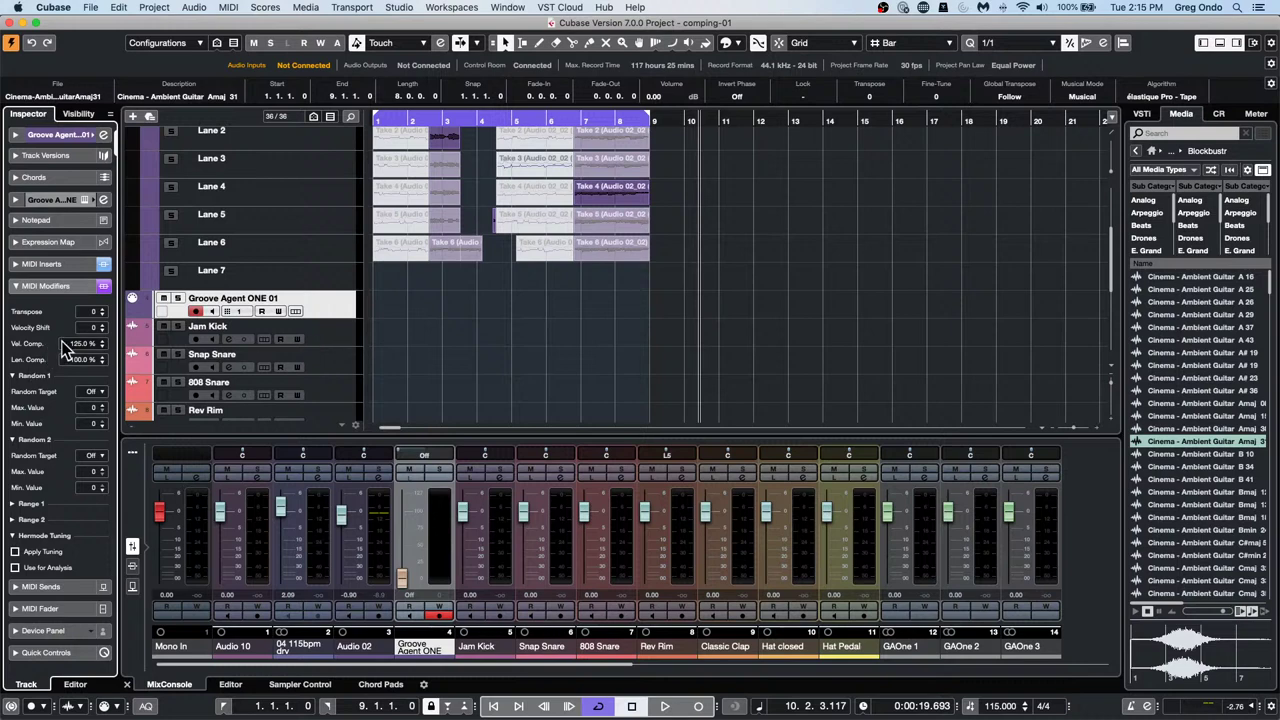
Reduce the track's velocity compression to about 24 %, and raise it to 112 %
{"action": "scroll", "coordinate": [93, 340], "scroll_direction": "down", "scroll_amount": 20}
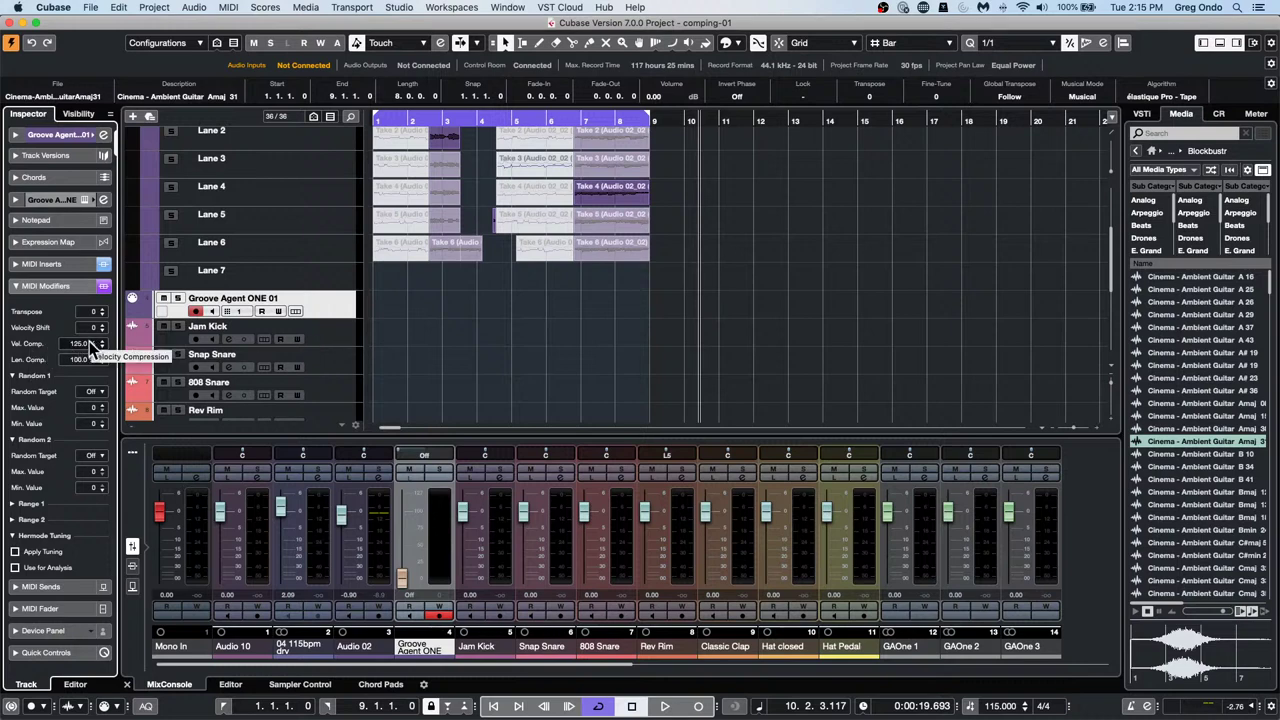
{"action": "scroll", "coordinate": [90, 345], "scroll_direction": "down", "scroll_amount": 20}
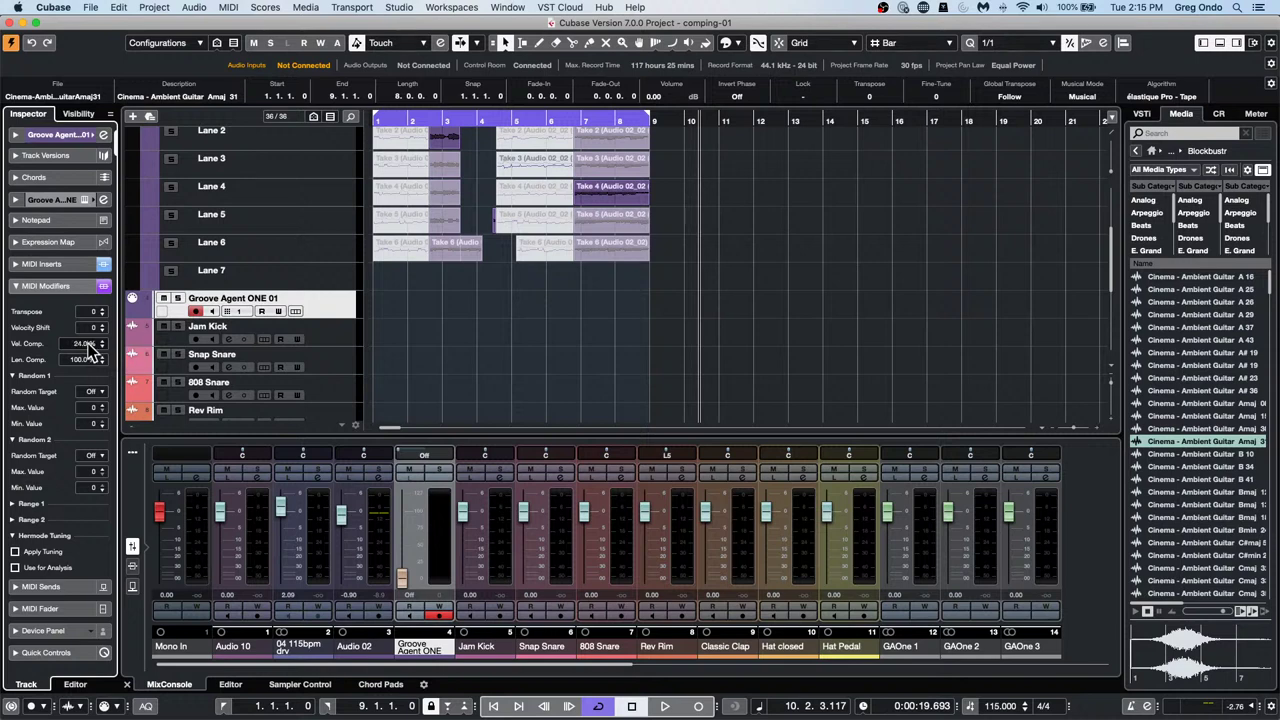
{"action": "scroll", "coordinate": [90, 345], "scroll_direction": "up", "scroll_amount": 20}
{"action": "left_click", "coordinate": [205, 8]}
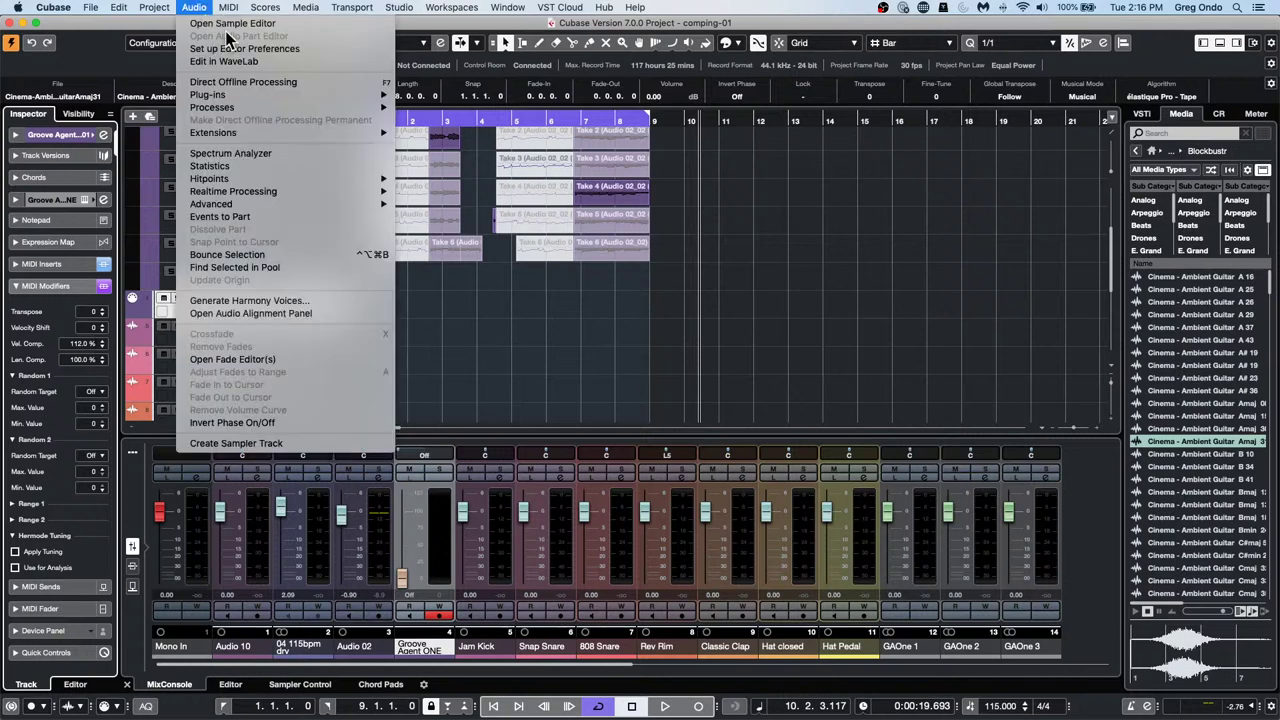
{"action": "left_click", "coordinate": [712, 289]}
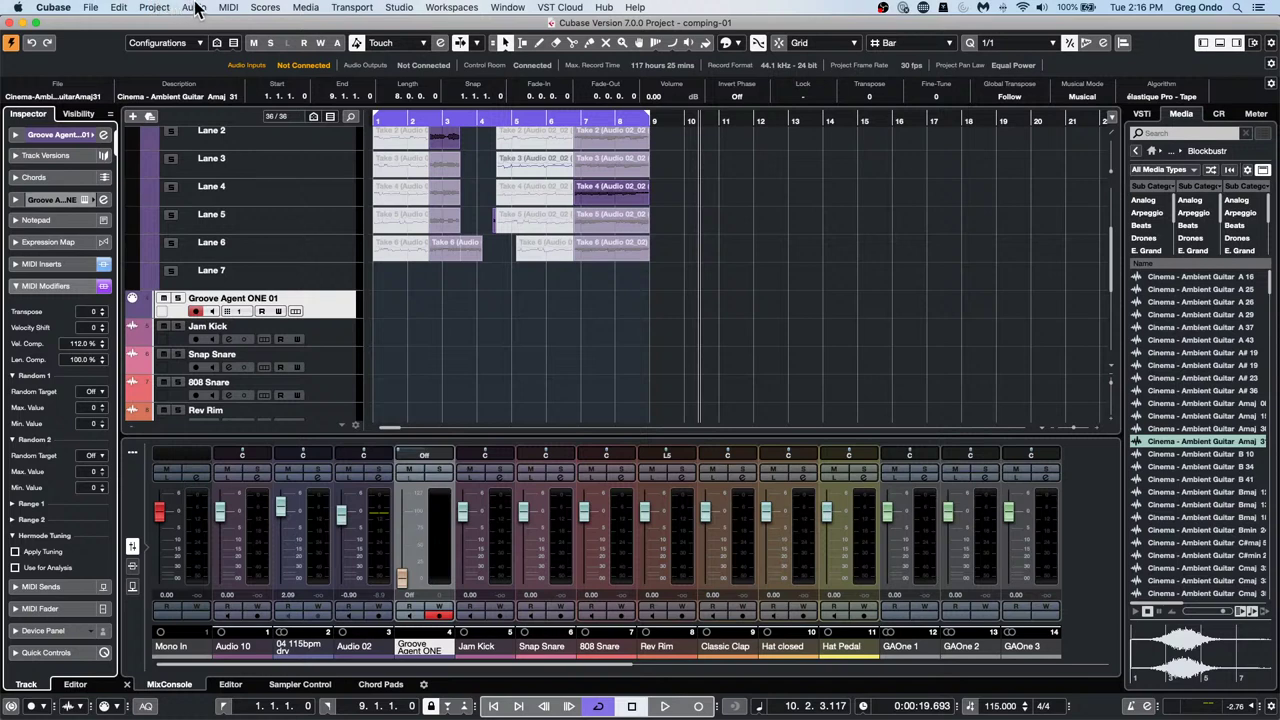
{"action": "left_click", "coordinate": [229, 8]}
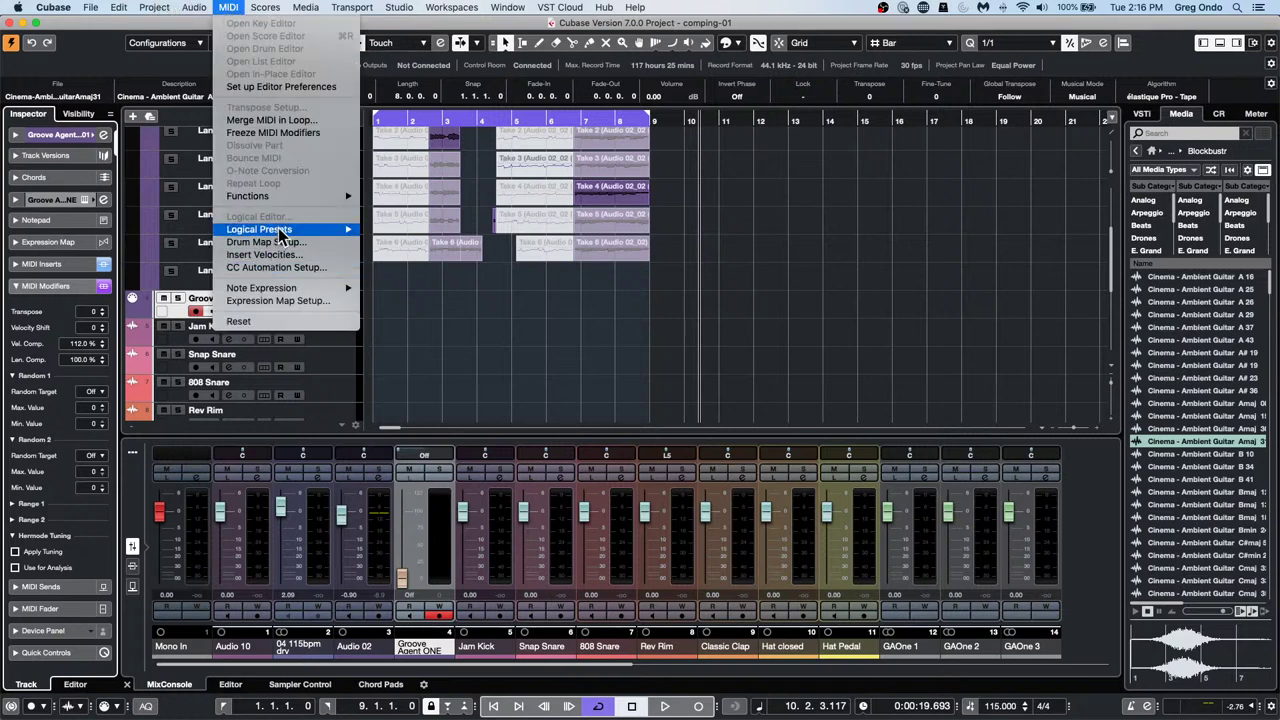
{"action": "mouse_move", "coordinate": [281, 232]}
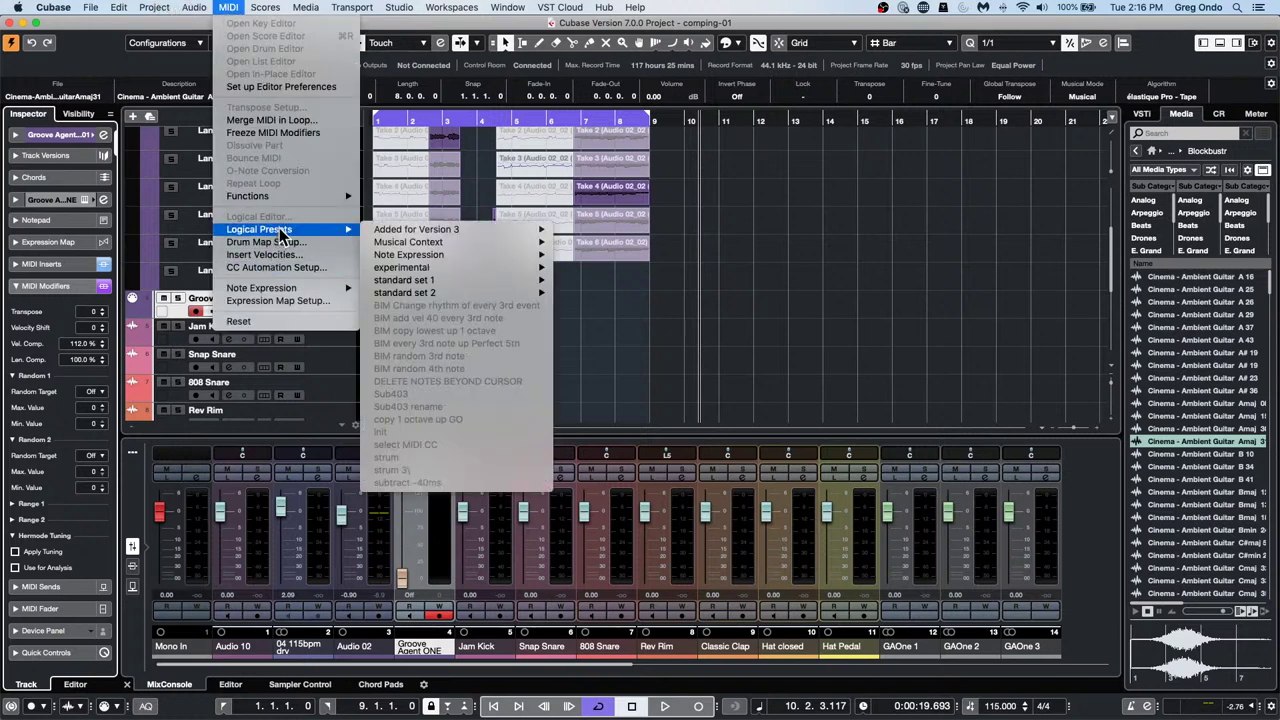
{"action": "left_click", "coordinate": [447, 311]}
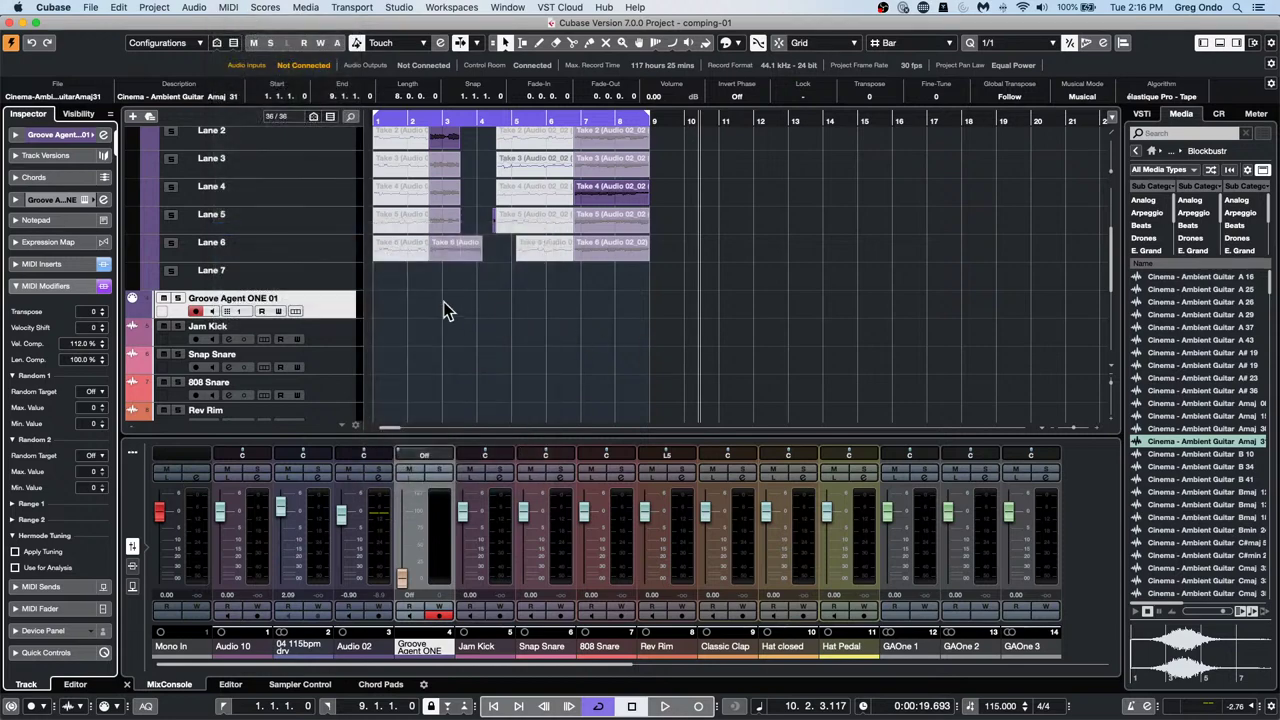
Draw a MIDI part a little over one bar long on the Groove Agent ONE 01 track, starting midway through bar 2
{"action": "right_click", "coordinate": [414, 312]}
{"action": "left_click", "coordinate": [451, 318]}
{"action": "left_click_drag", "start_coordinate": [430, 300], "coordinate": [490, 300]}
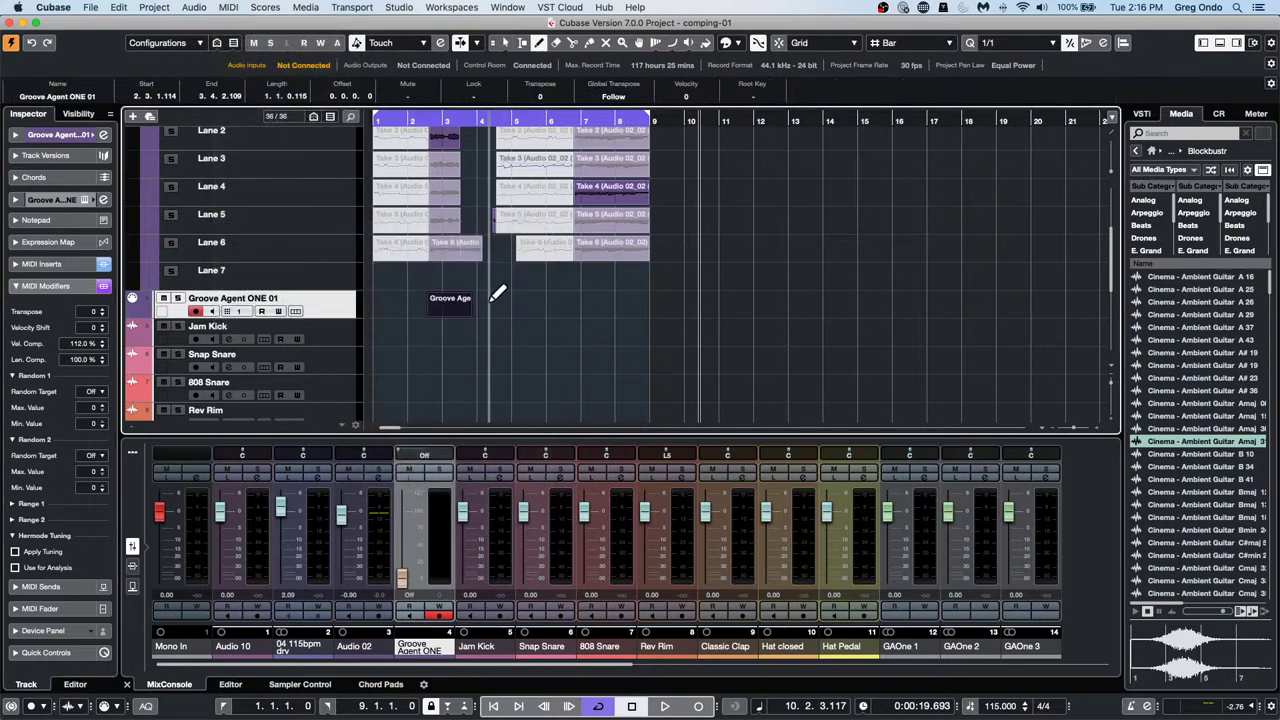
{"action": "key", "text": "1"}
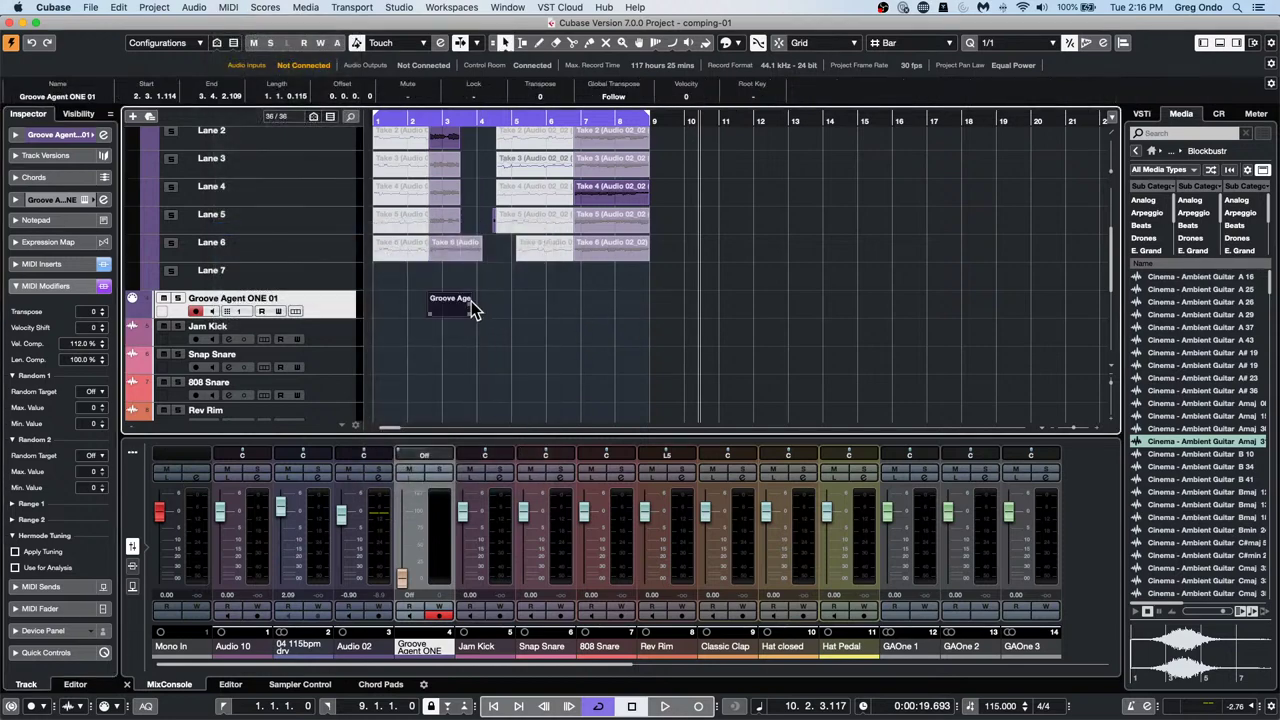
{"action": "left_click", "coordinate": [237, 7]}
{"action": "mouse_move", "coordinate": [265, 230]}
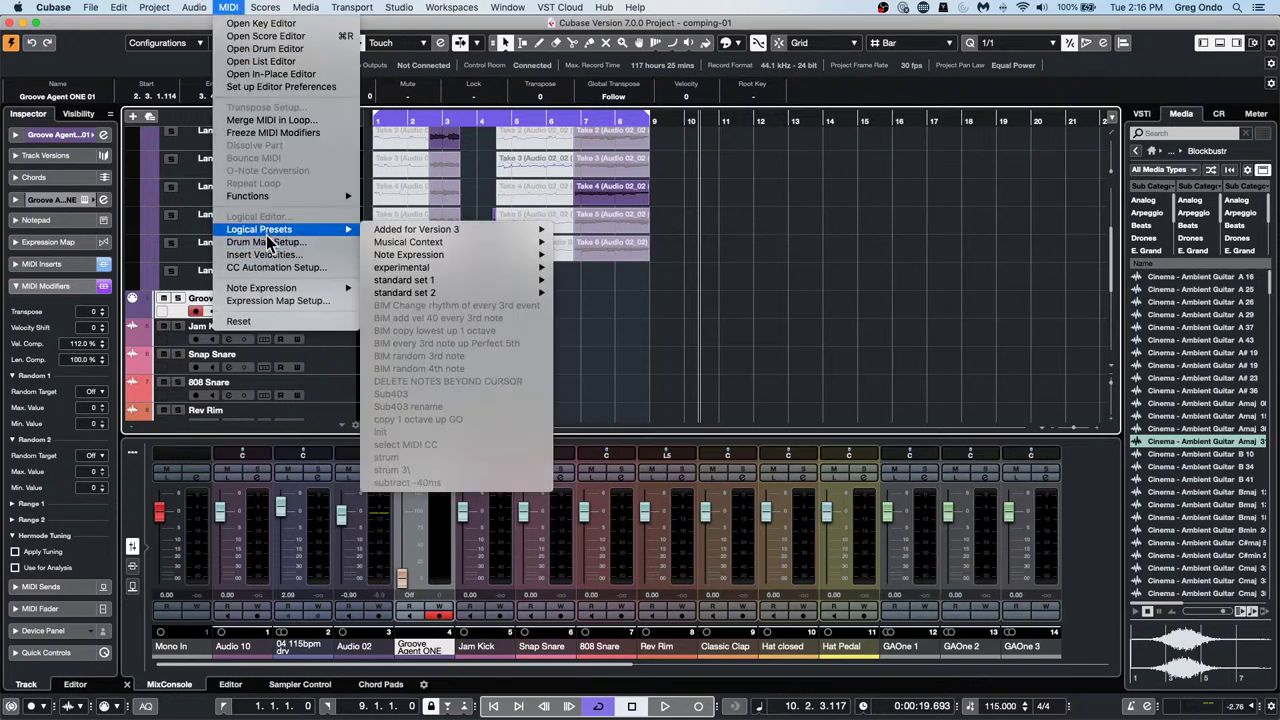
{"action": "left_click", "coordinate": [500, 318]}
Open the new MIDI part for editing and draw a one-bar D#3 note at bar 3 and a three-bar C3 note at bar 2
{"action": "double_click", "coordinate": [449, 308]}
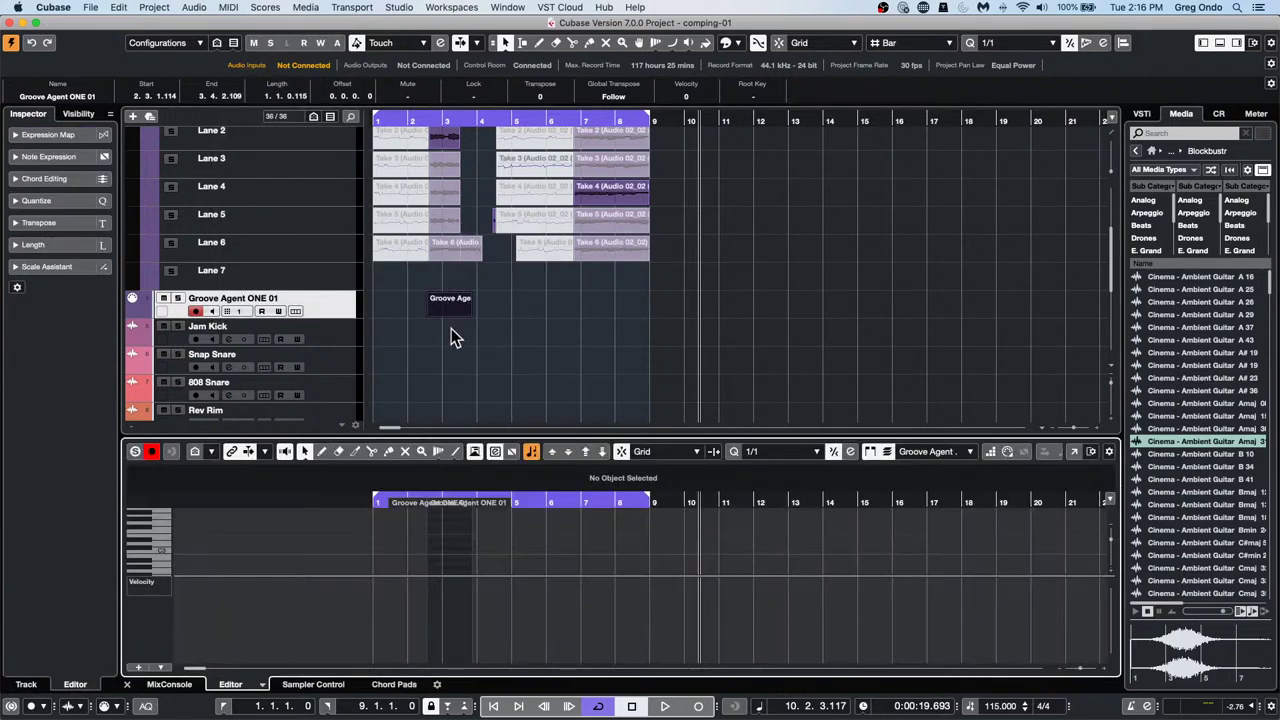
{"action": "right_click", "coordinate": [446, 540]}
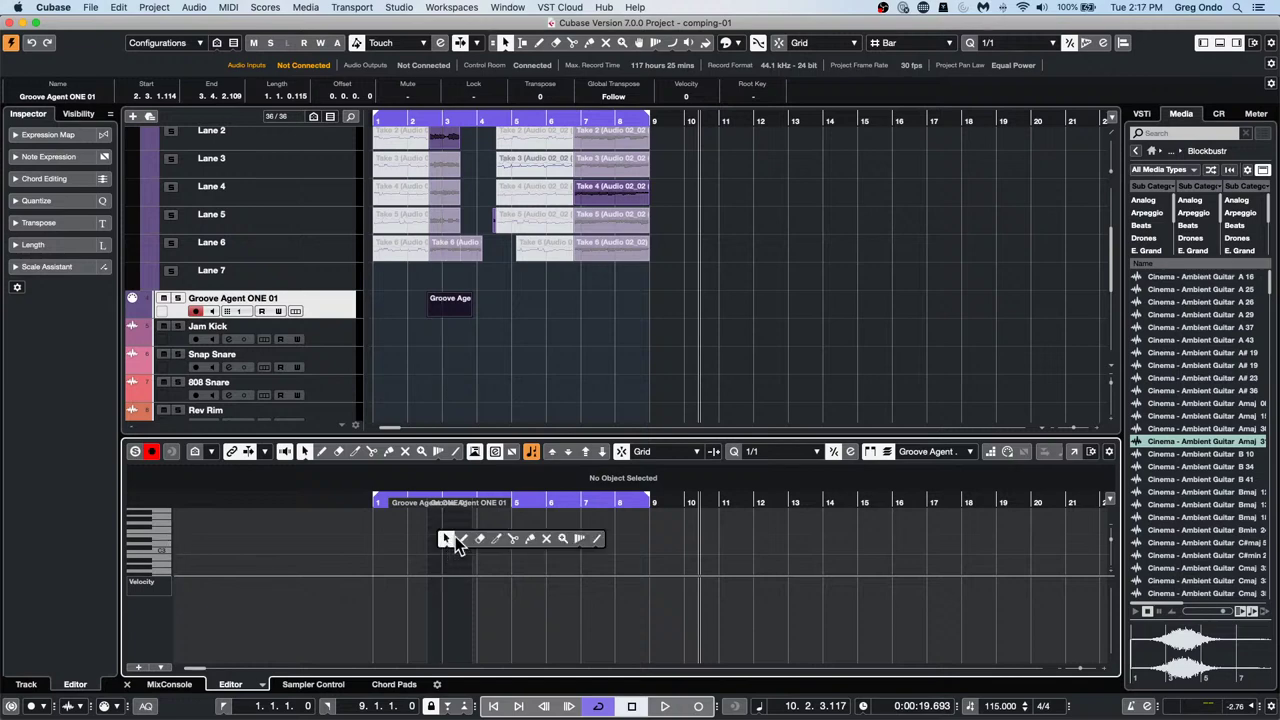
{"action": "left_click", "coordinate": [462, 537]}
{"action": "left_click", "coordinate": [447, 540]}
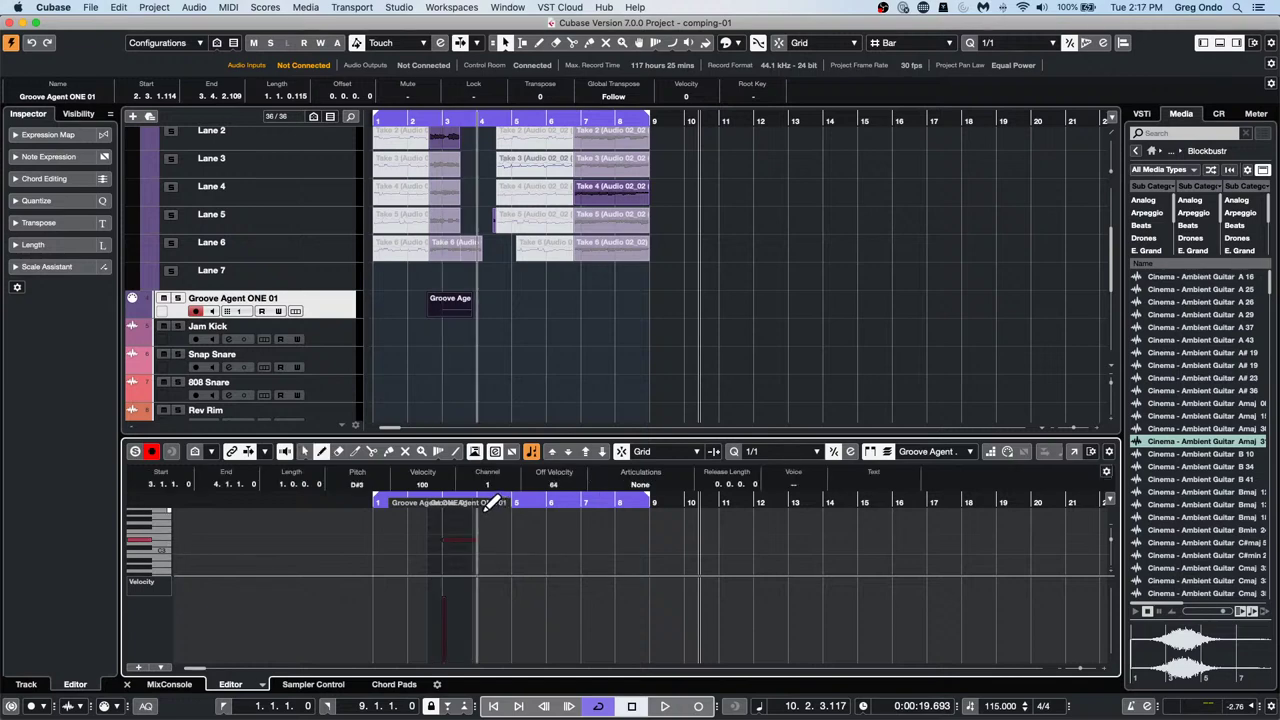
{"action": "left_click_drag", "start_coordinate": [434, 551], "coordinate": [511, 551]}
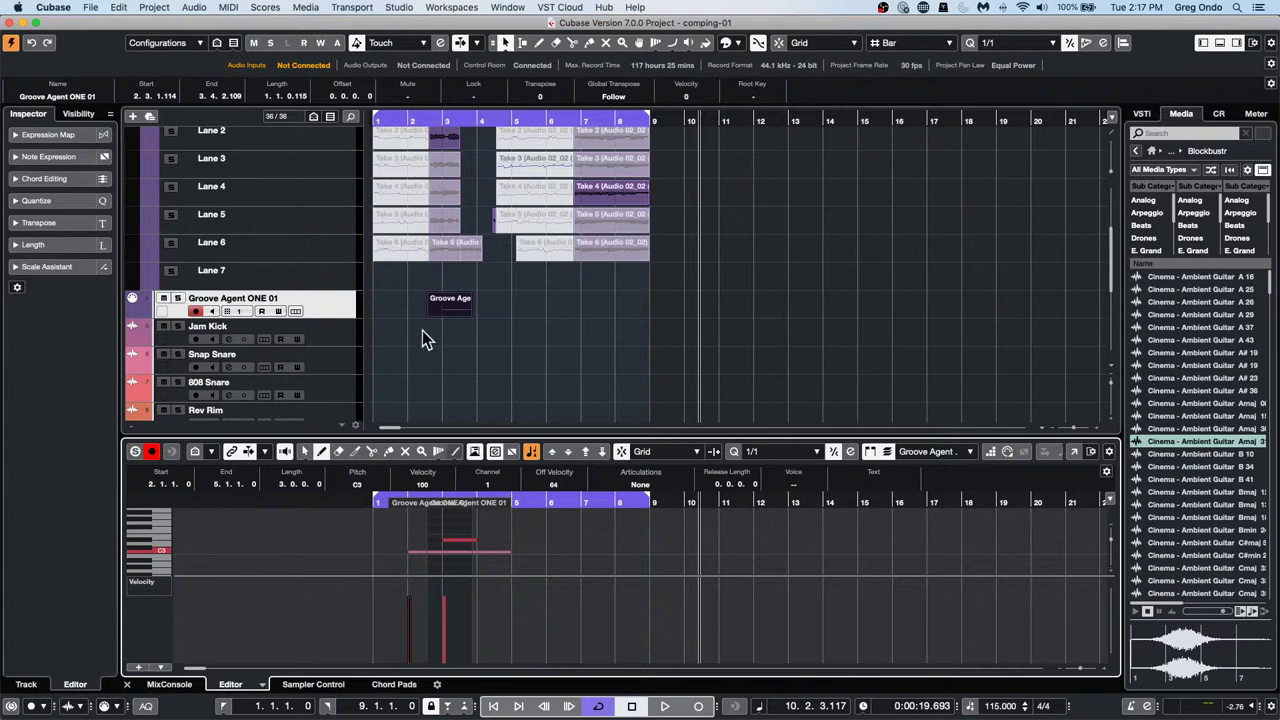
Open the Logical Editor and set its filter line to Value 2, condition Less, with 20 as parameter 1
{"action": "left_click", "coordinate": [229, 8]}
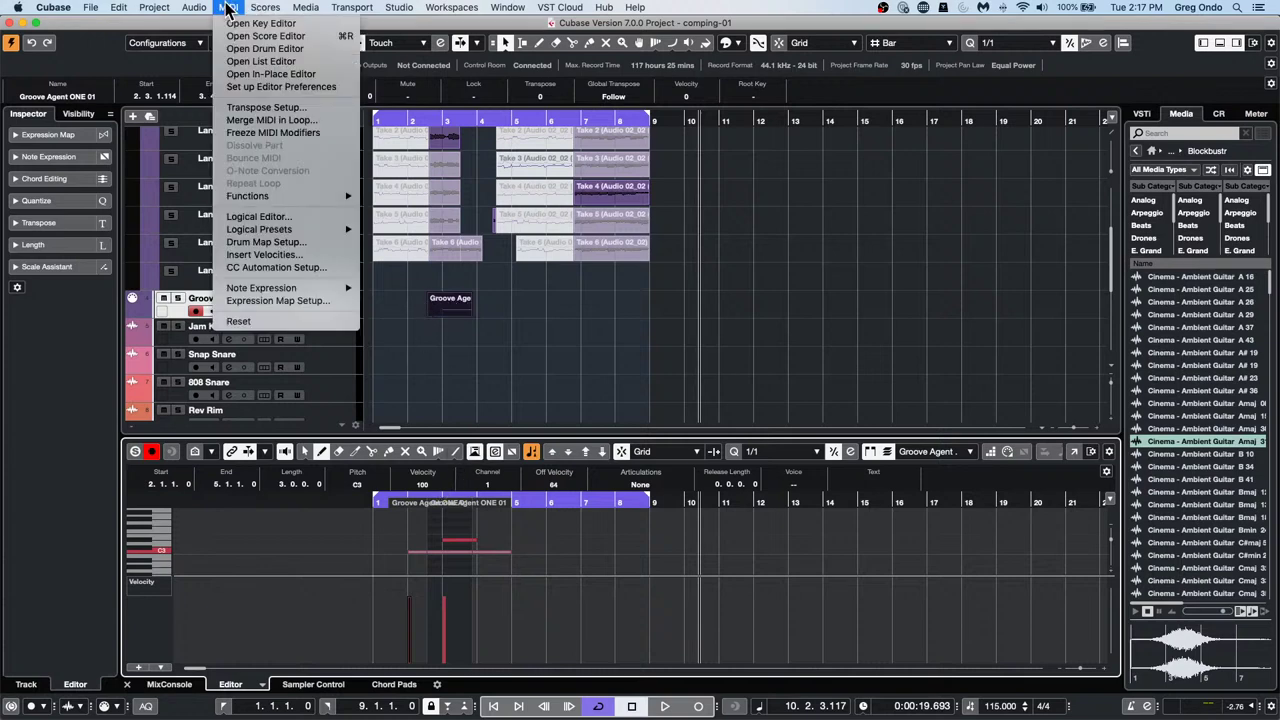
{"action": "left_click", "coordinate": [256, 217]}
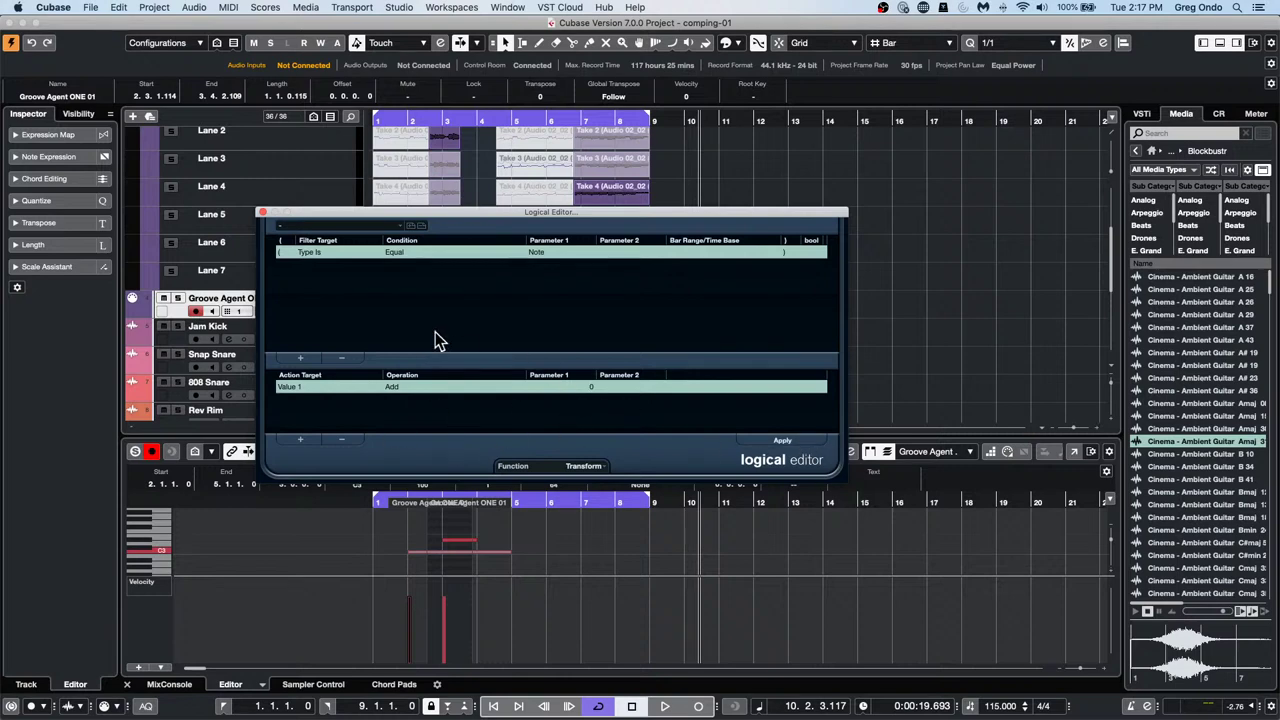
{"action": "left_click", "coordinate": [319, 251]}
{"action": "left_click", "coordinate": [372, 302]}
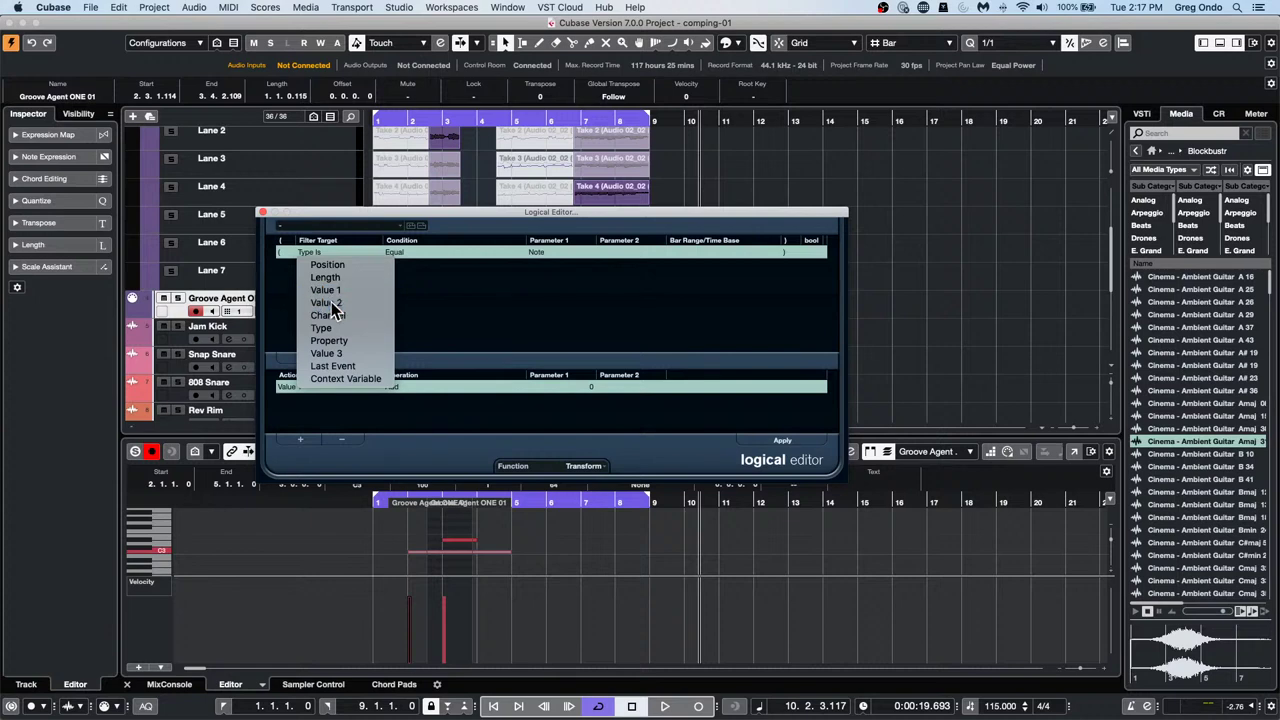
{"action": "left_click", "coordinate": [390, 252]}
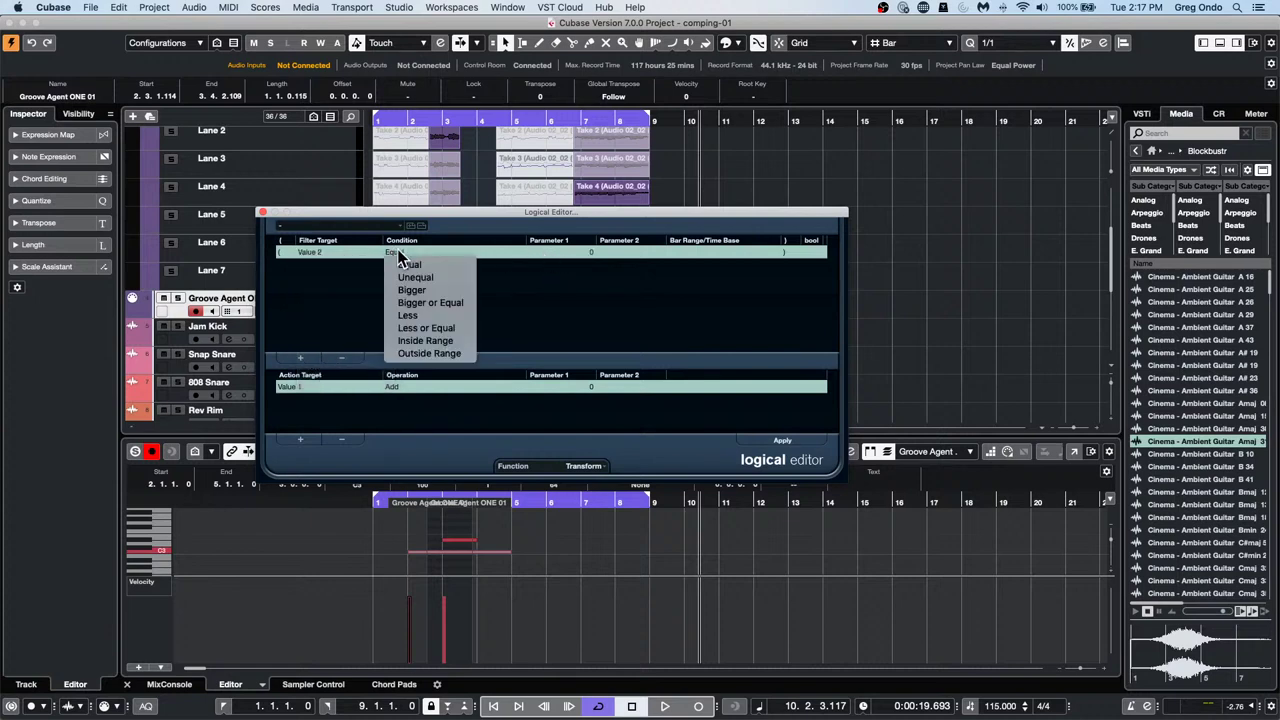
{"action": "left_click", "coordinate": [457, 316]}
{"action": "left_click", "coordinate": [585, 251]}
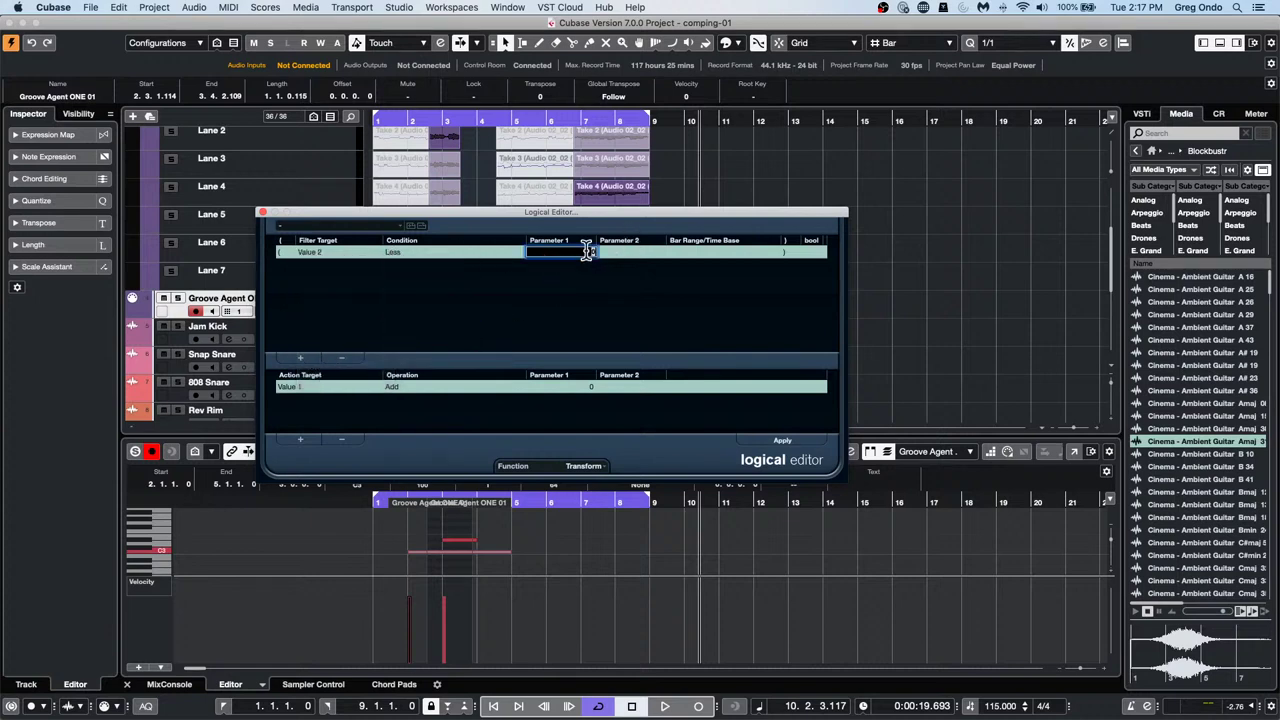
{"action": "type", "text": "20"}
{"action": "key", "text": "Return"}
Open the action target choices for the Logical Editor's action line
{"action": "left_click", "coordinate": [320, 387]}
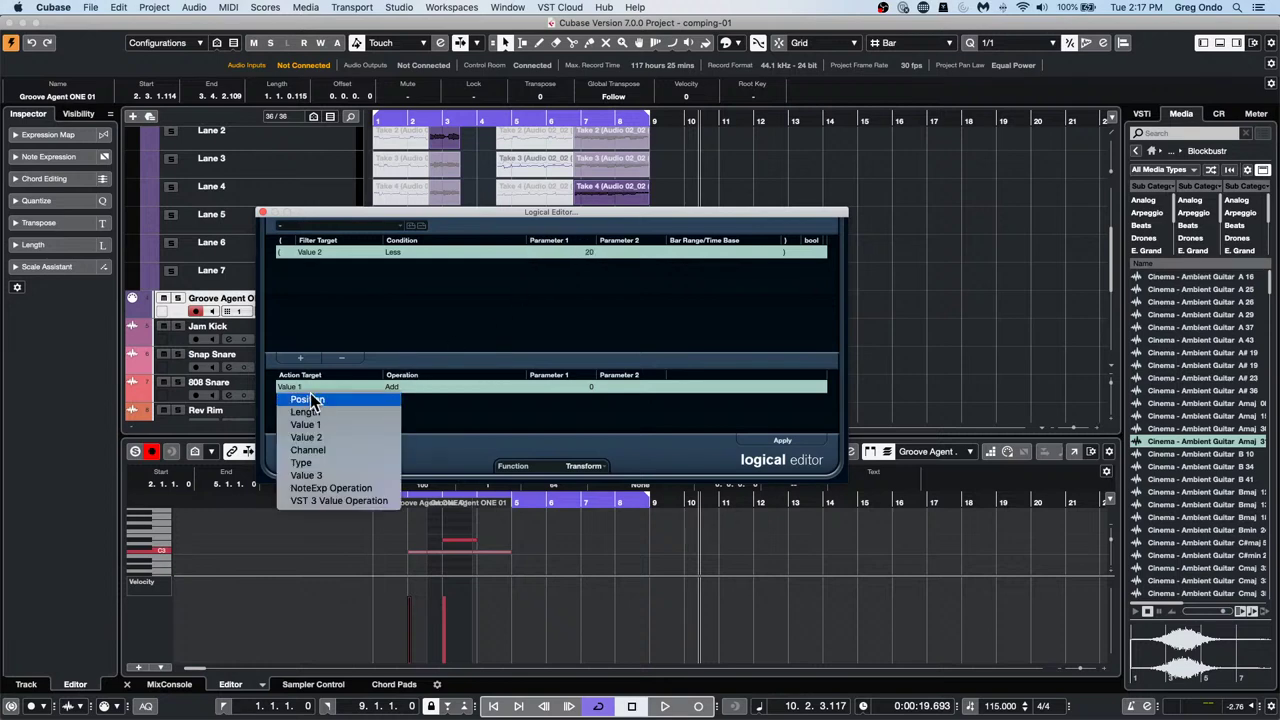
Set the Logical Editor action to multiply Value 2 by 2, then close the Logical Editor
{"action": "left_click", "coordinate": [362, 437]}
{"action": "left_click", "coordinate": [405, 390]}
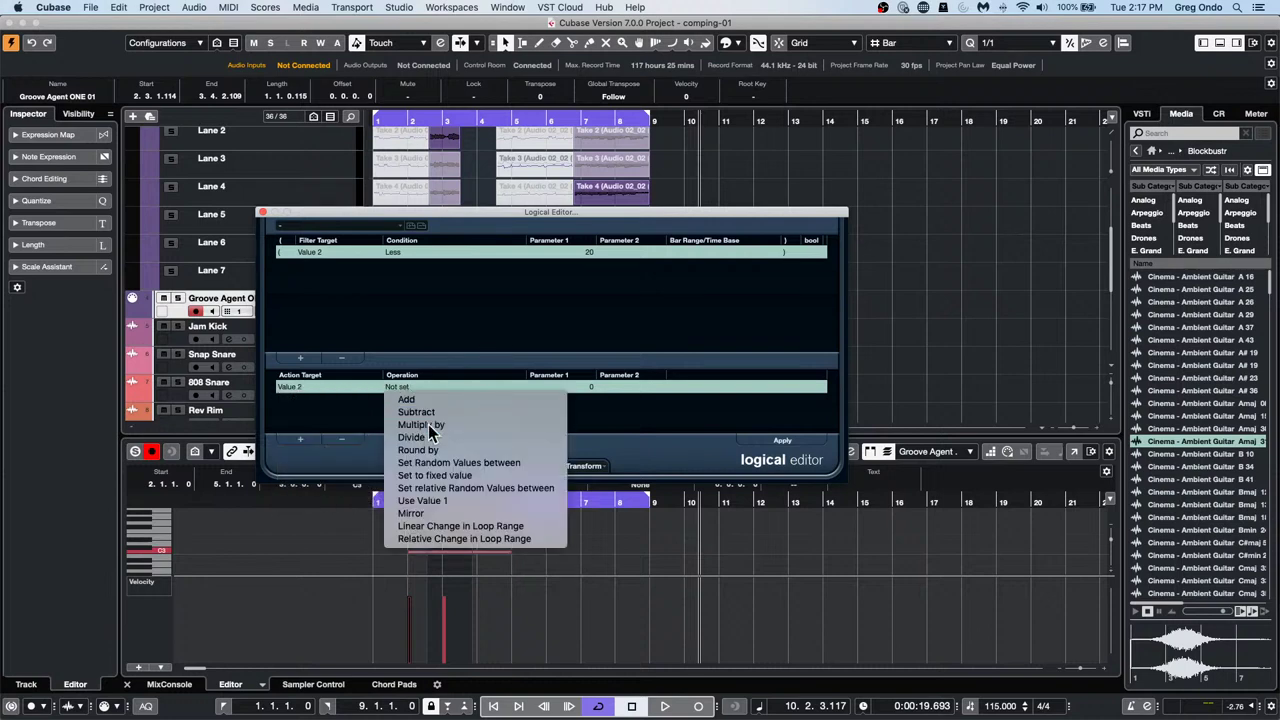
{"action": "left_click", "coordinate": [428, 424]}
{"action": "left_click", "coordinate": [576, 387]}
{"action": "type", "text": "2"}
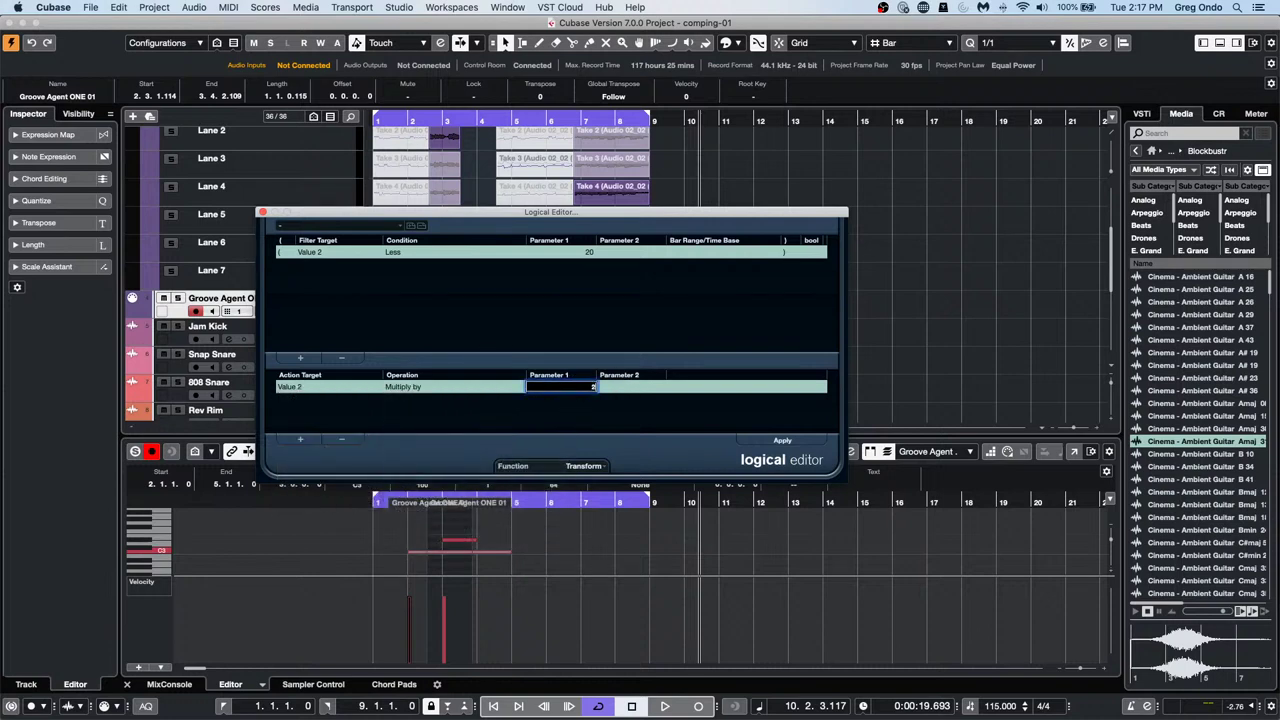
{"action": "key", "text": "Return"}
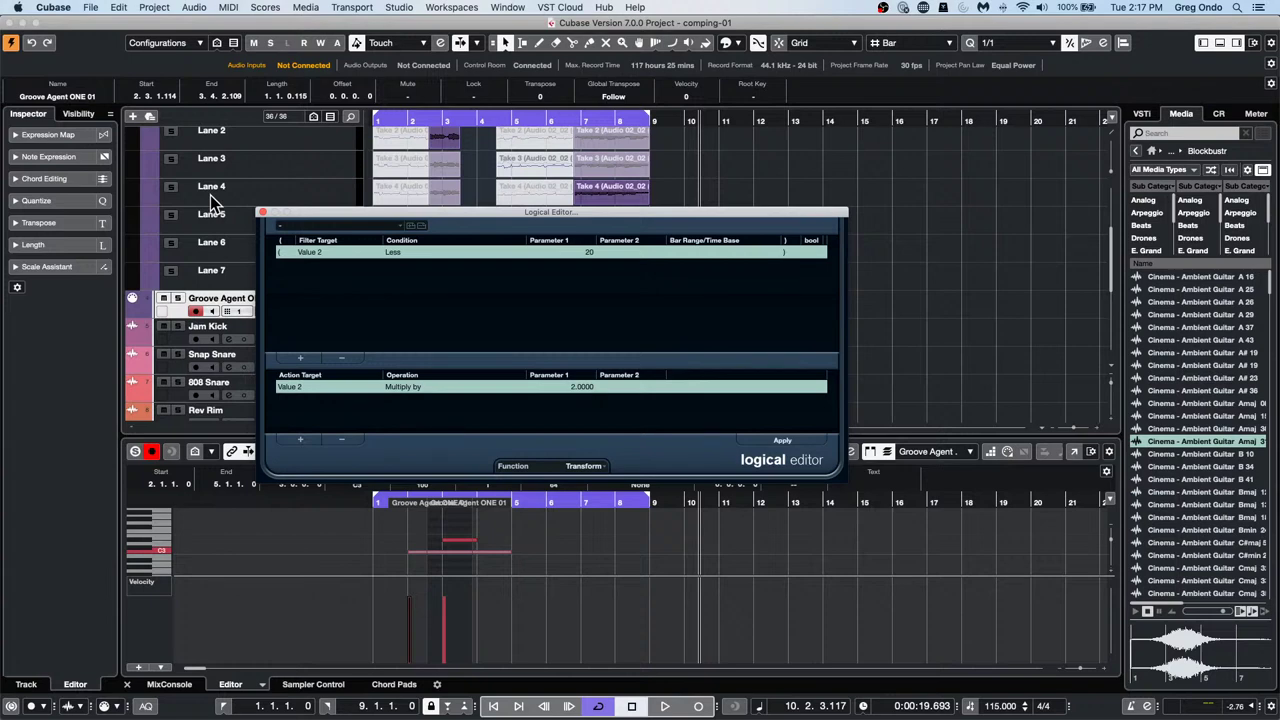
{"action": "left_click", "coordinate": [261, 213]}
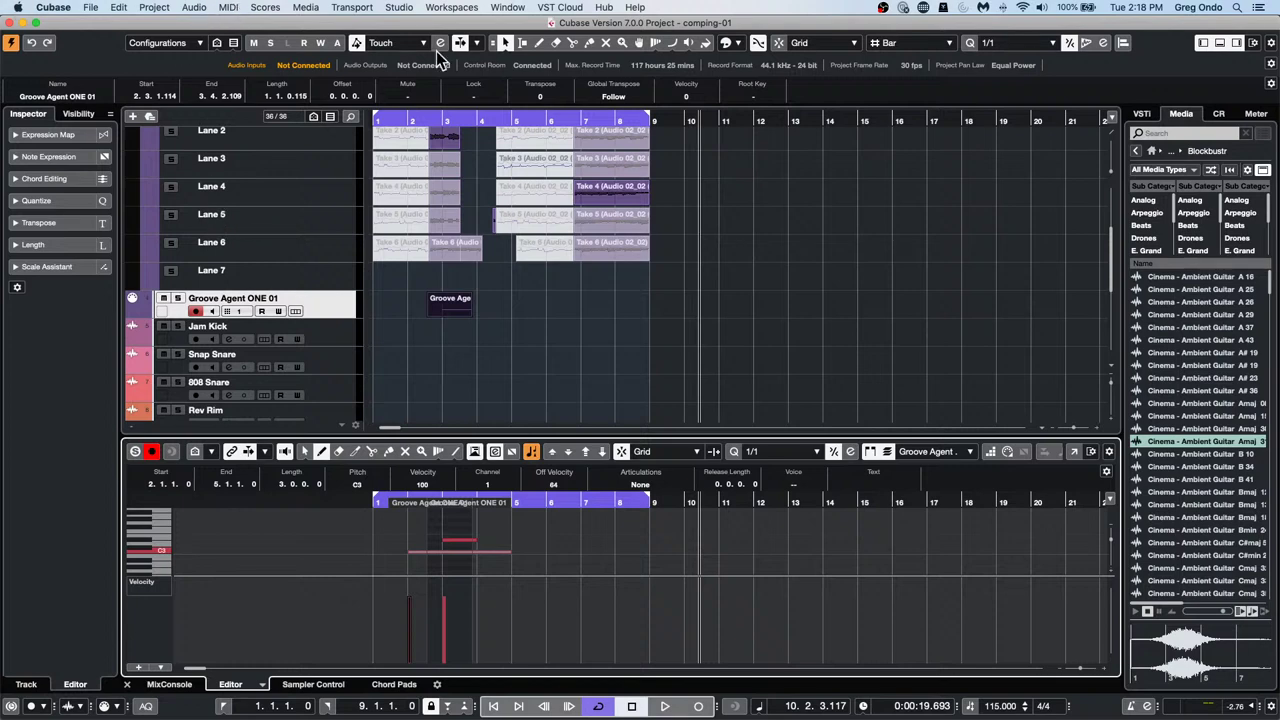
Review the Steinberg UR24C and Audio System settings and the available ASIO drivers in Studio Setup, leaving without changes
{"action": "left_click", "coordinate": [399, 8]}
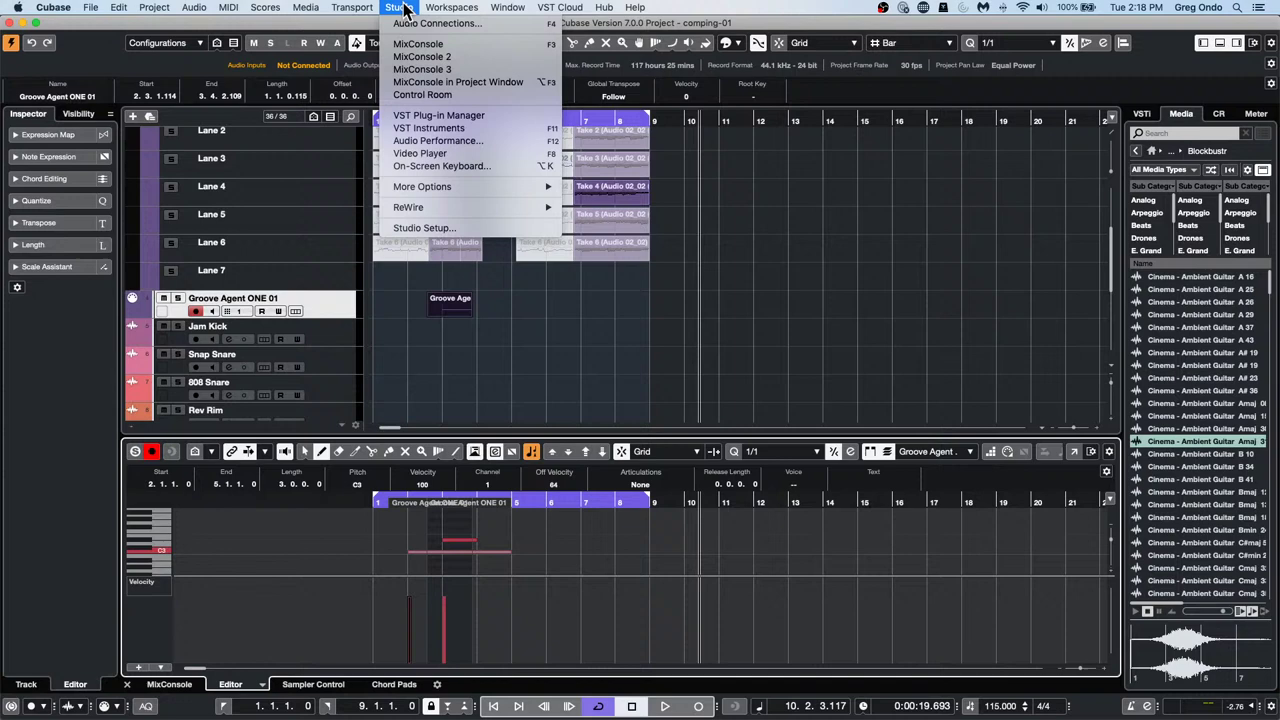
{"action": "left_click", "coordinate": [423, 228]}
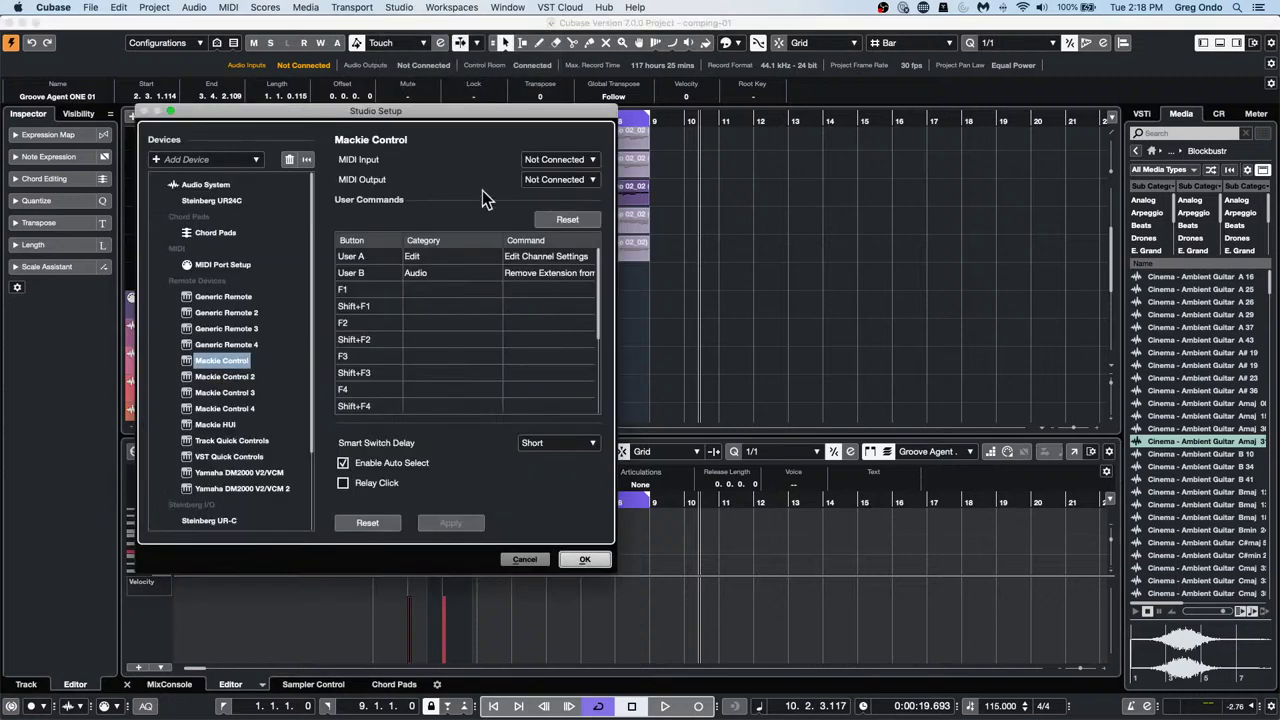
{"action": "left_click", "coordinate": [221, 201]}
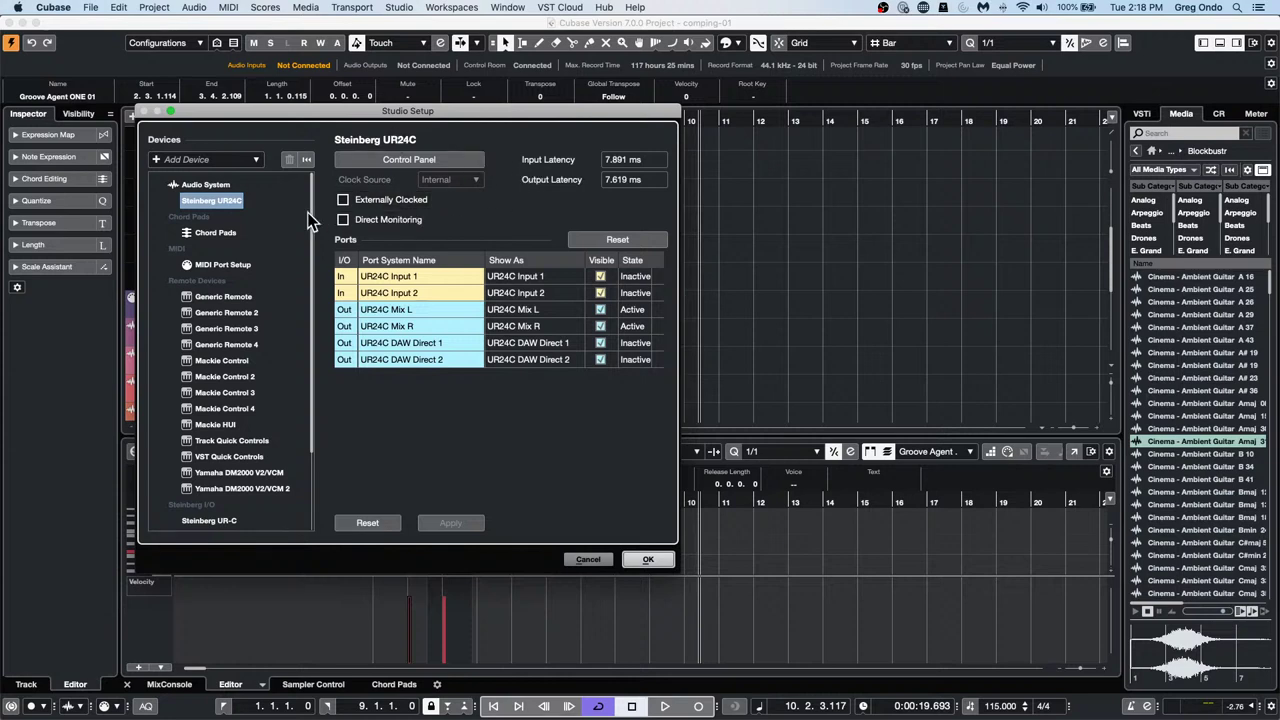
{"action": "left_click", "coordinate": [228, 186]}
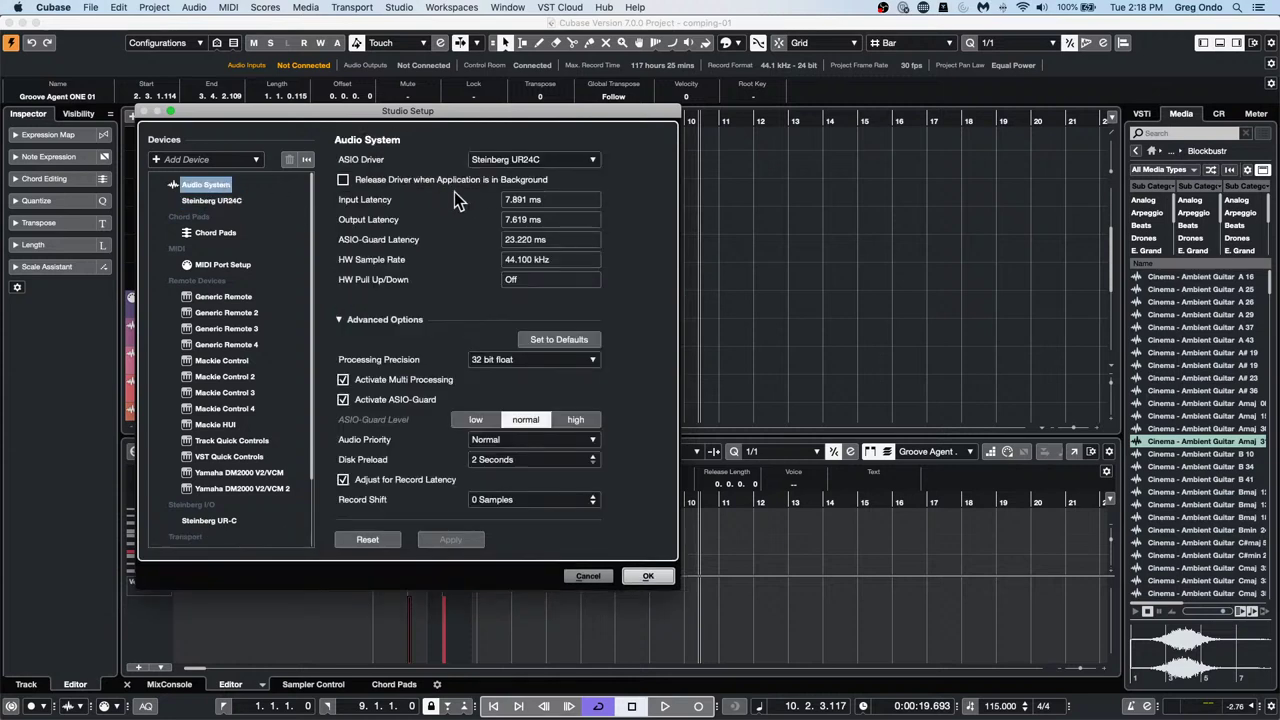
{"action": "left_click", "coordinate": [516, 160]}
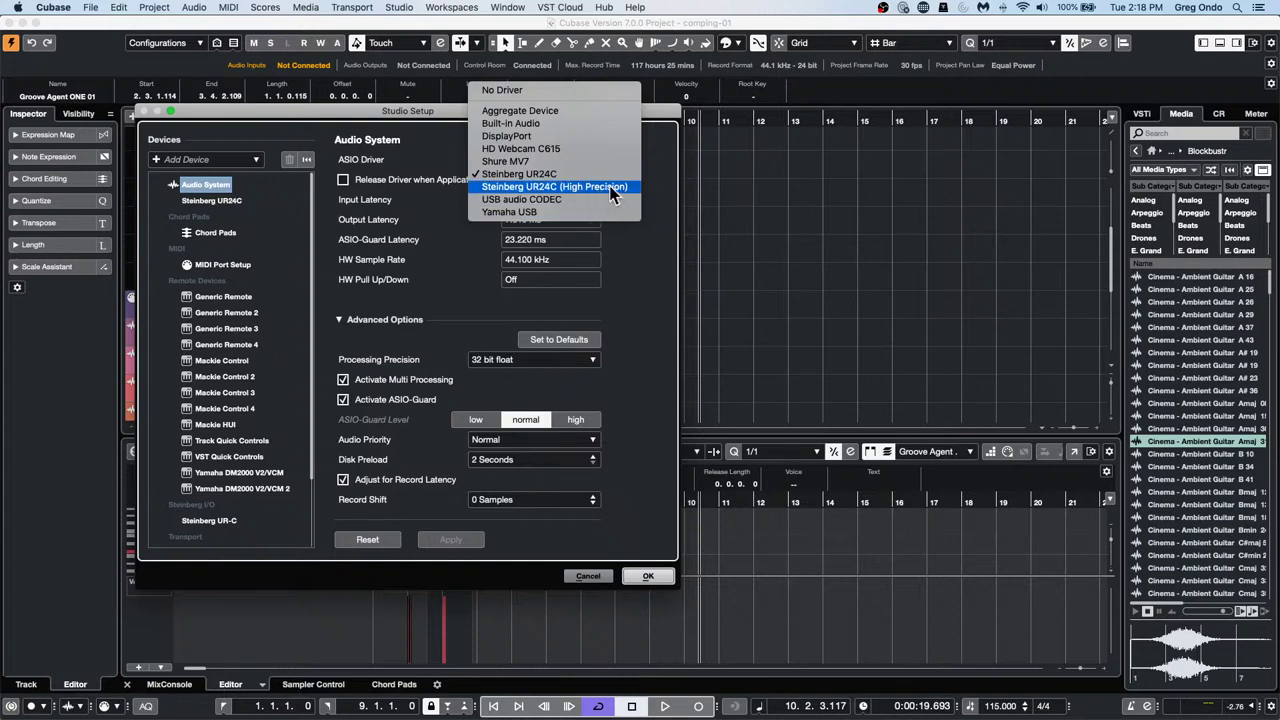
{"action": "left_click", "coordinate": [594, 581]}
{"action": "left_click", "coordinate": [590, 578]}
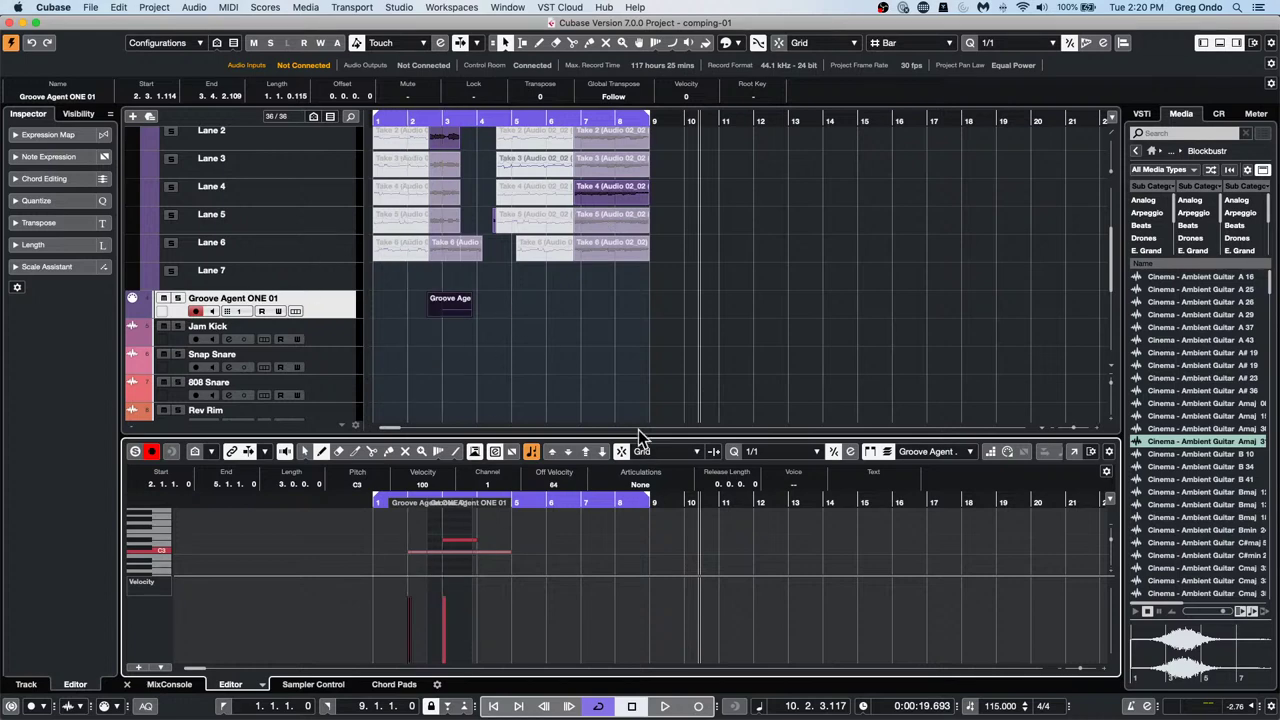
Erase the MIDI part on the Groove Agent ONE 01 track and return to the Object Selection tool
{"action": "right_click", "coordinate": [441, 334]}
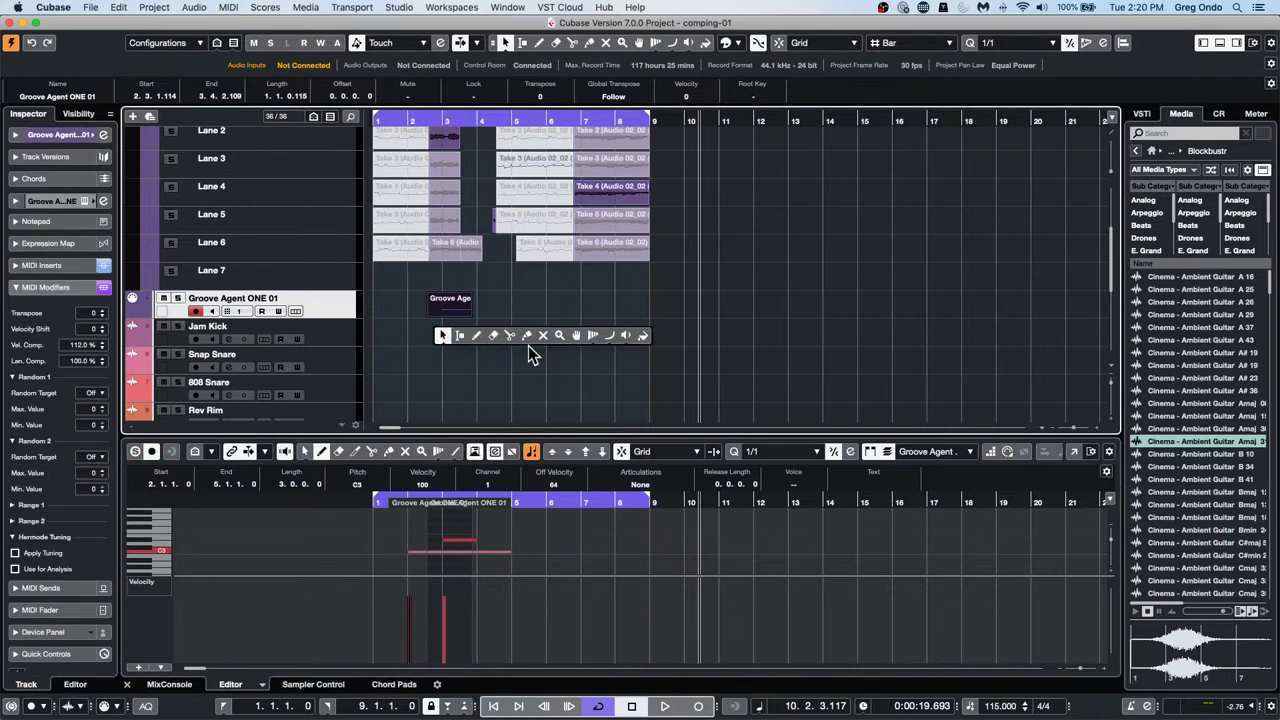
{"action": "left_click", "coordinate": [494, 338]}
{"action": "left_click", "coordinate": [450, 300]}
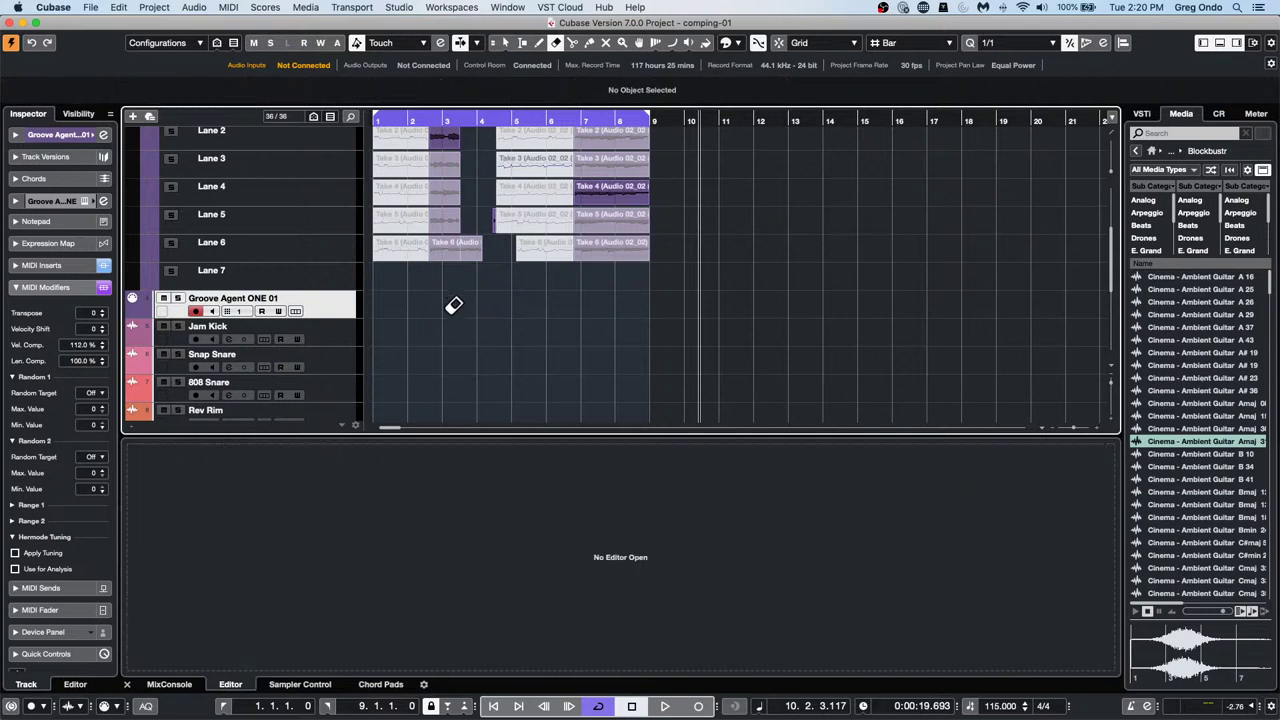
{"action": "right_click", "coordinate": [451, 315]}
{"action": "left_click", "coordinate": [460, 318]}
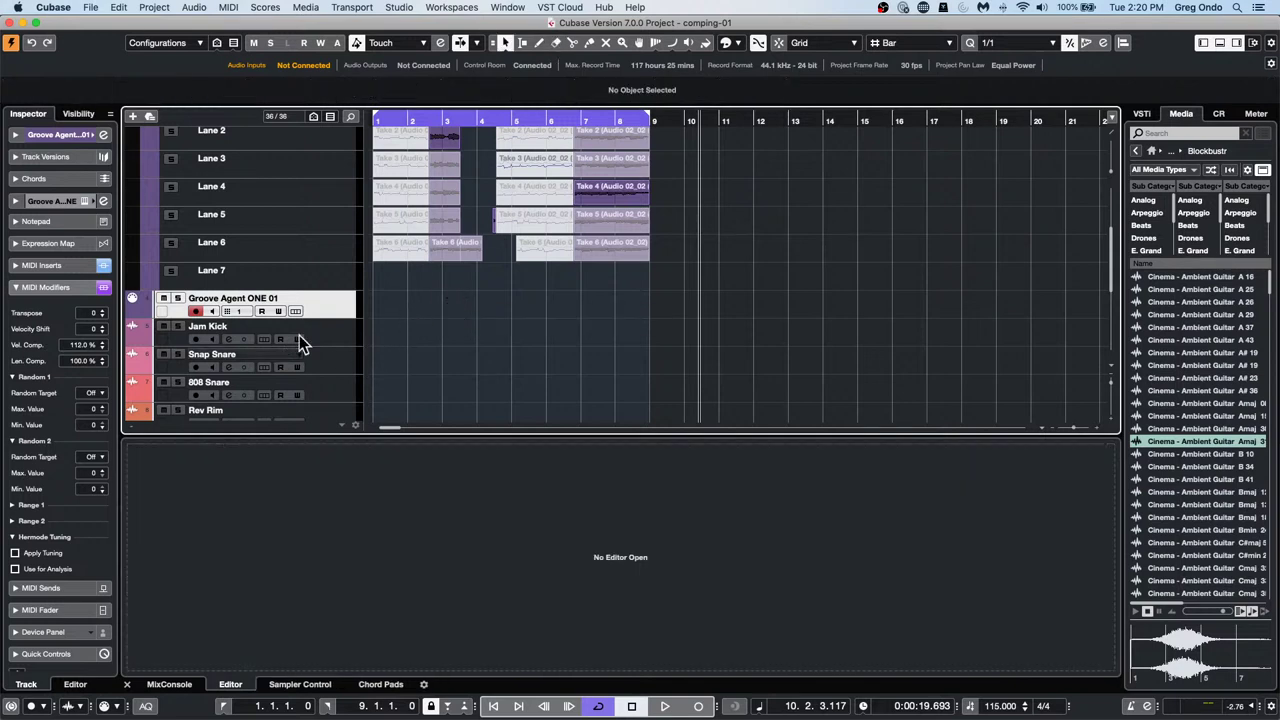
Open the recent project jump off.cpr
{"action": "left_click", "coordinate": [90, 7]}
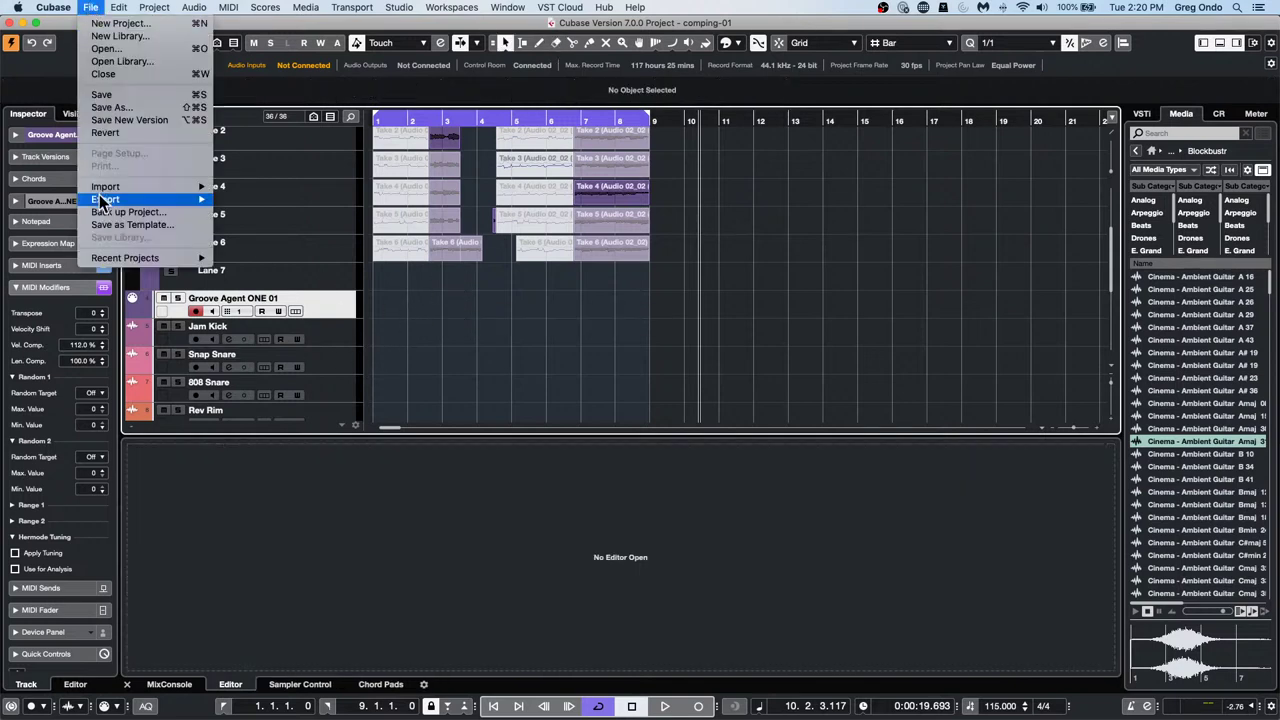
{"action": "mouse_move", "coordinate": [100, 262]}
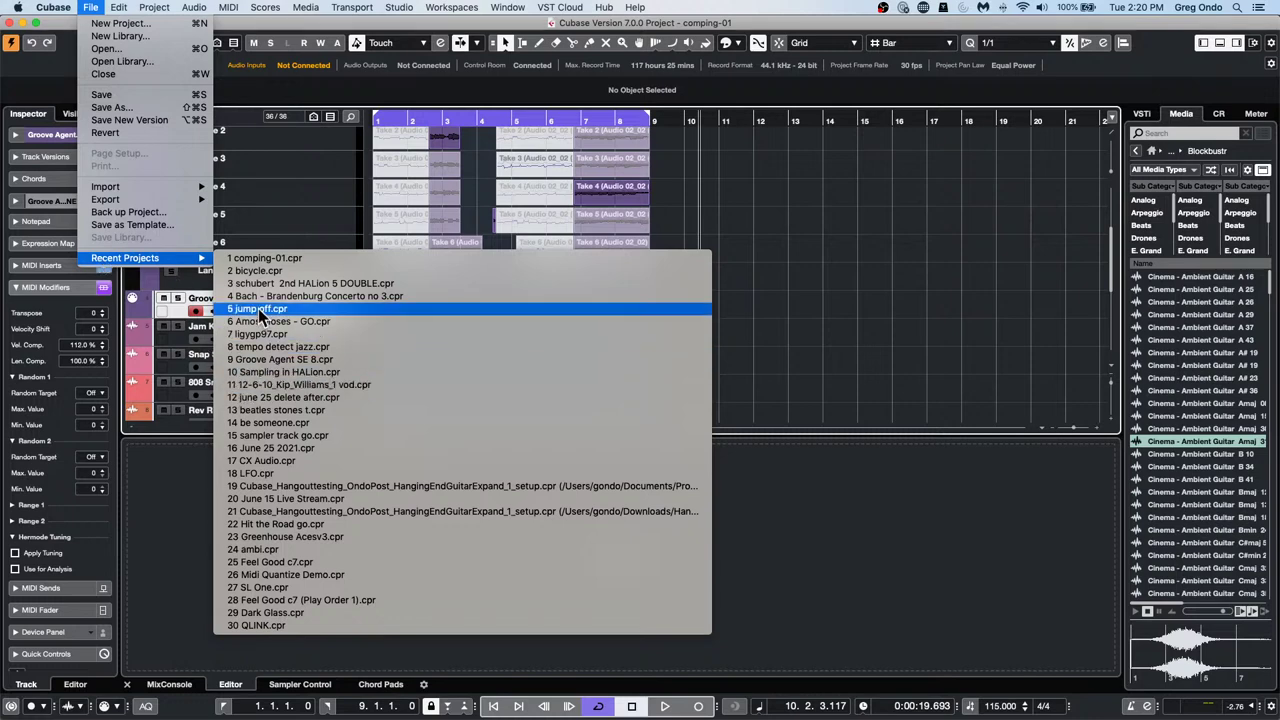
{"action": "left_click", "coordinate": [295, 313]}
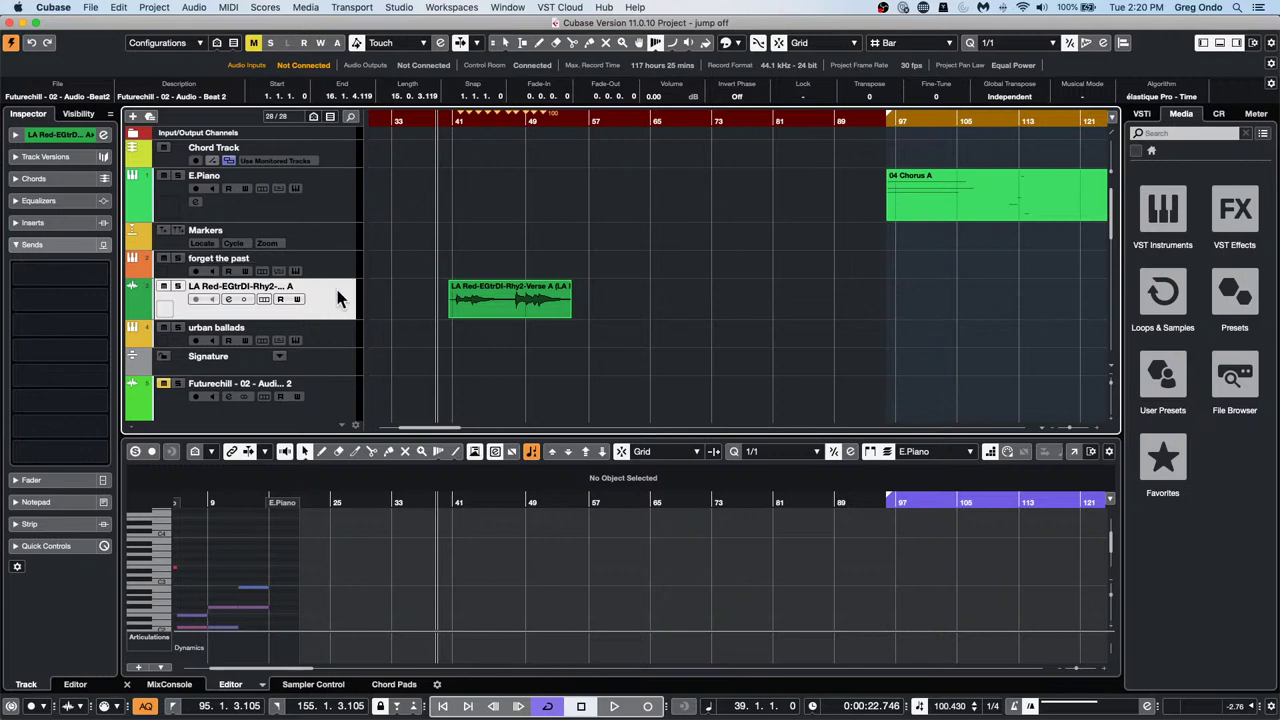
Draw a MIDI part on the urban ballads track from bar 32 to bar 52 and return to the selection tool
{"action": "left_click", "coordinate": [322, 322]}
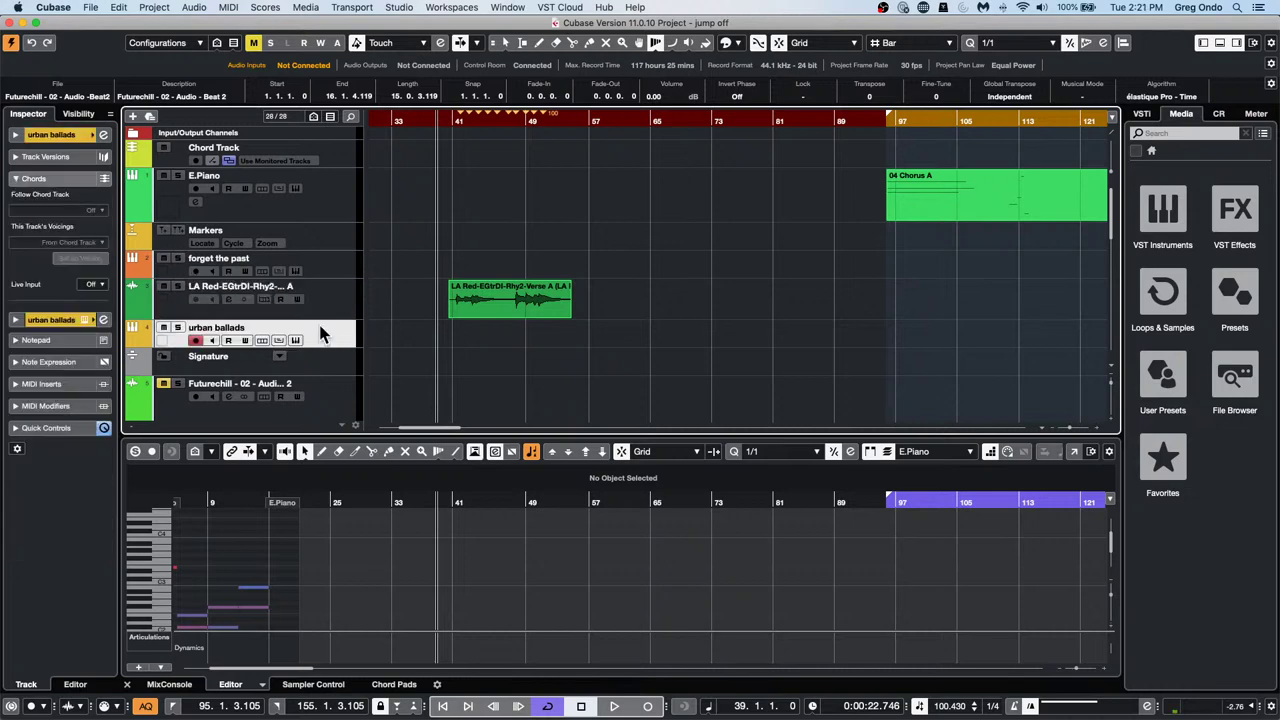
{"action": "right_click", "coordinate": [399, 330]}
{"action": "left_click", "coordinate": [436, 337]}
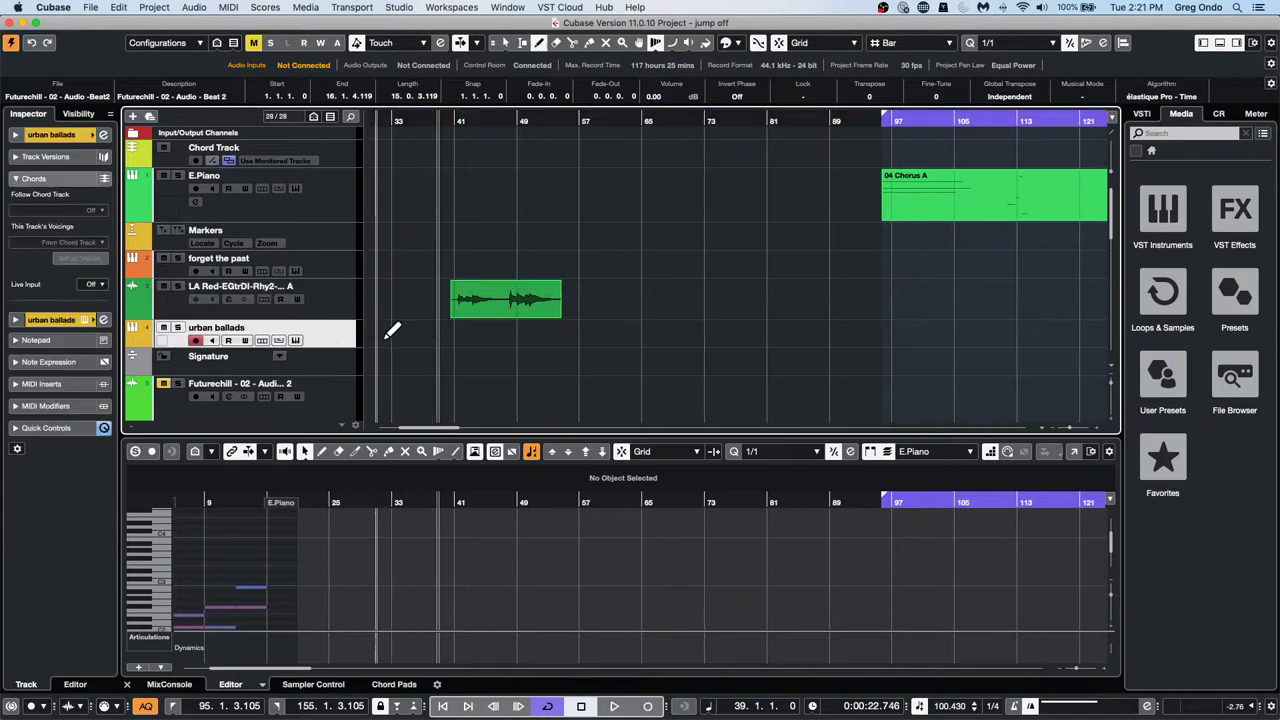
{"action": "left_click_drag", "start_coordinate": [390, 330], "coordinate": [545, 335]}
{"action": "right_click", "coordinate": [447, 341]}
{"action": "left_click", "coordinate": [447, 341]}
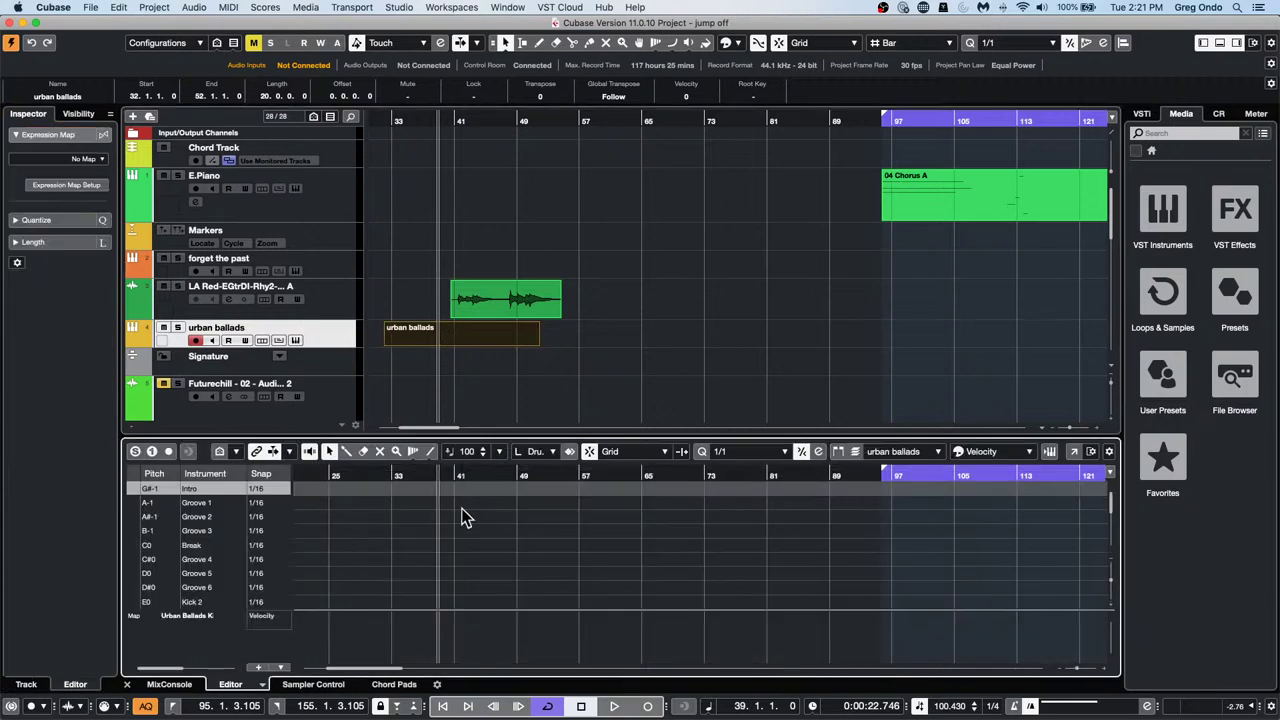
Lower the Drum Editor's insert velocity to 99 and review the five levels in the MIDI Insert Velocities setup
{"action": "left_click", "coordinate": [483, 455]}
{"action": "left_click", "coordinate": [499, 451]}
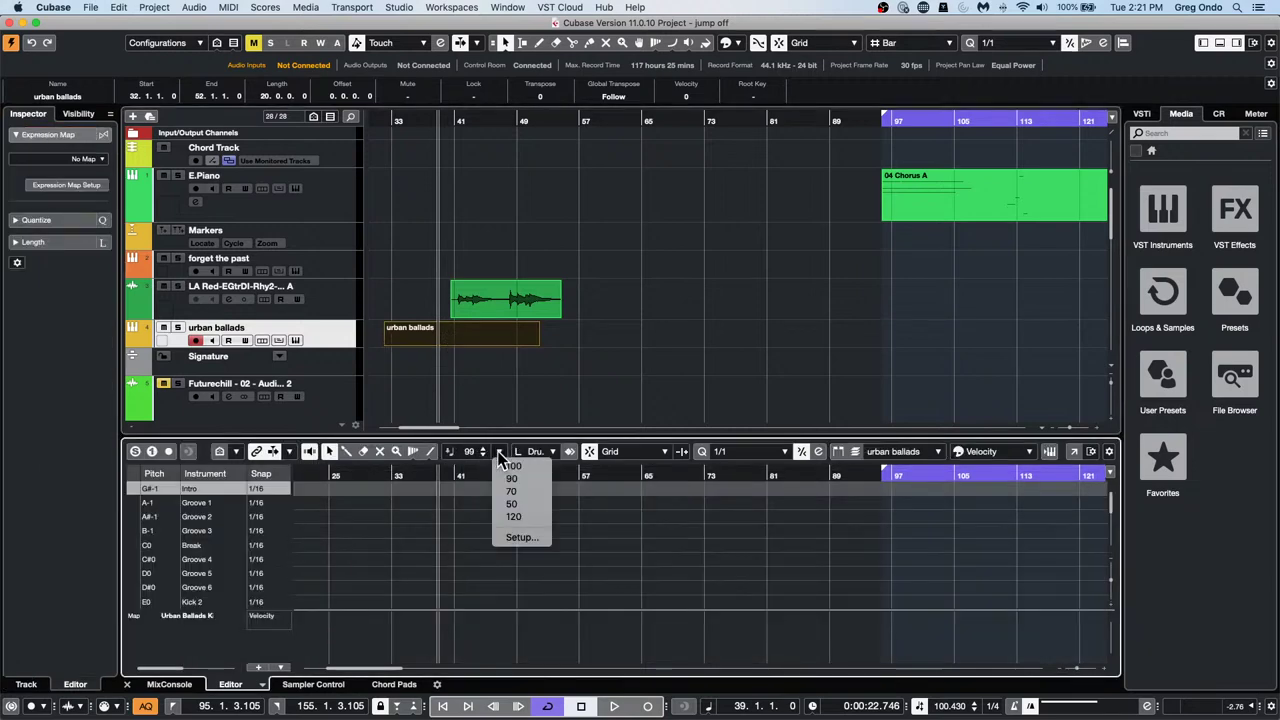
{"action": "left_click", "coordinate": [521, 538]}
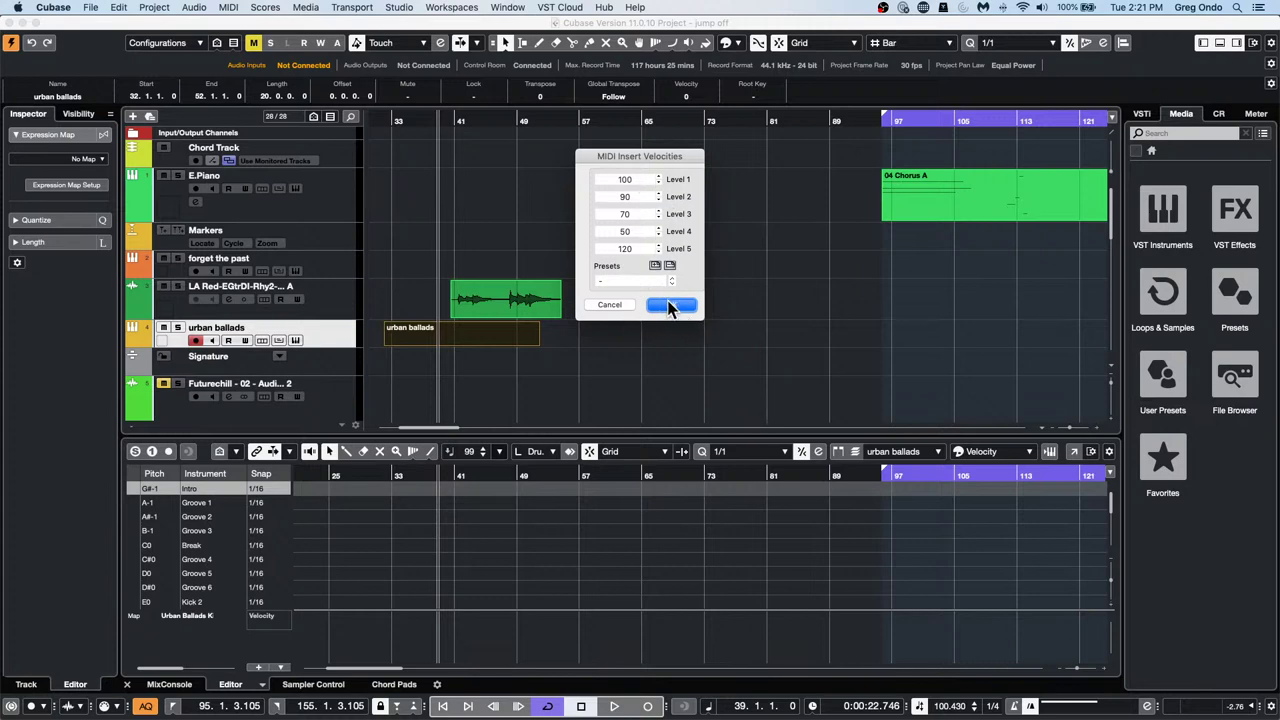
{"action": "left_click", "coordinate": [673, 307]}
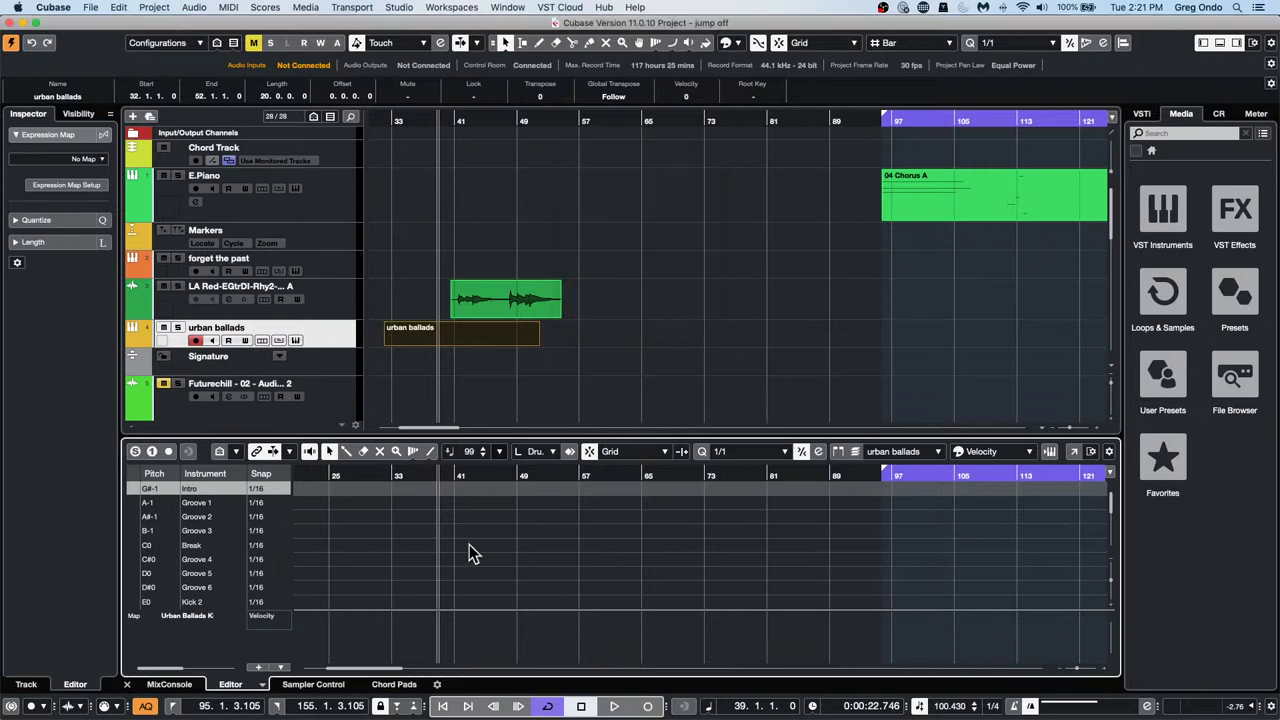
Insert a Kick 1 (C1) hit at bar 33 in the Drum Editor with the Drumstick tool
{"action": "right_click", "coordinate": [423, 540]}
{"action": "left_click", "coordinate": [424, 540]}
{"action": "scroll", "coordinate": [404, 541], "scroll_direction": "down", "scroll_amount": 1}
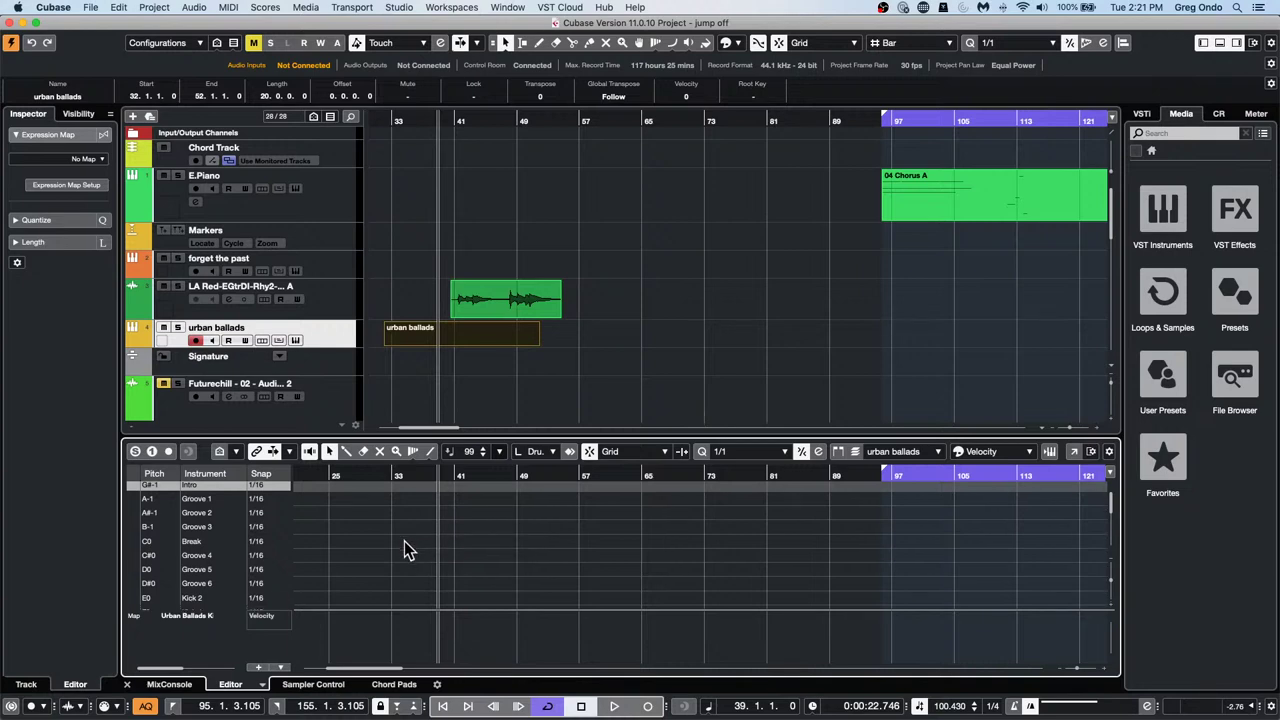
{"action": "scroll", "coordinate": [404, 541], "scroll_direction": "down", "scroll_amount": 2}
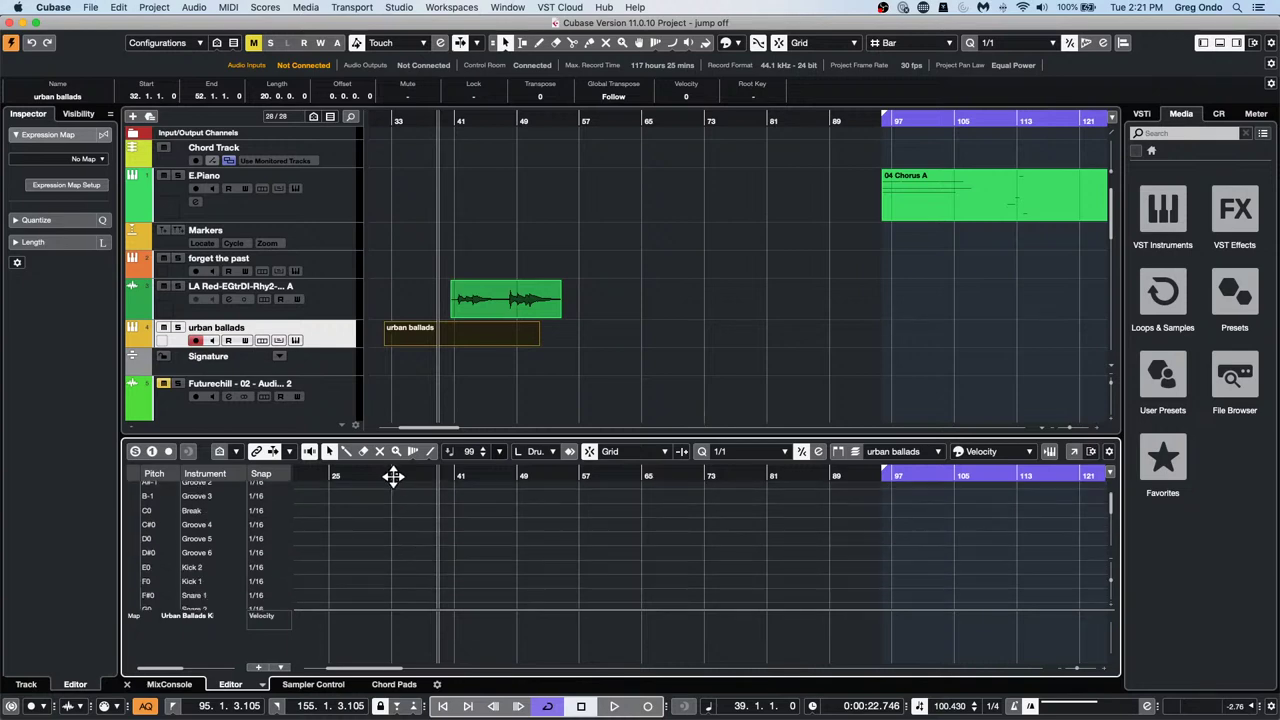
{"action": "left_click_drag", "start_coordinate": [393, 476], "coordinate": [394, 520]}
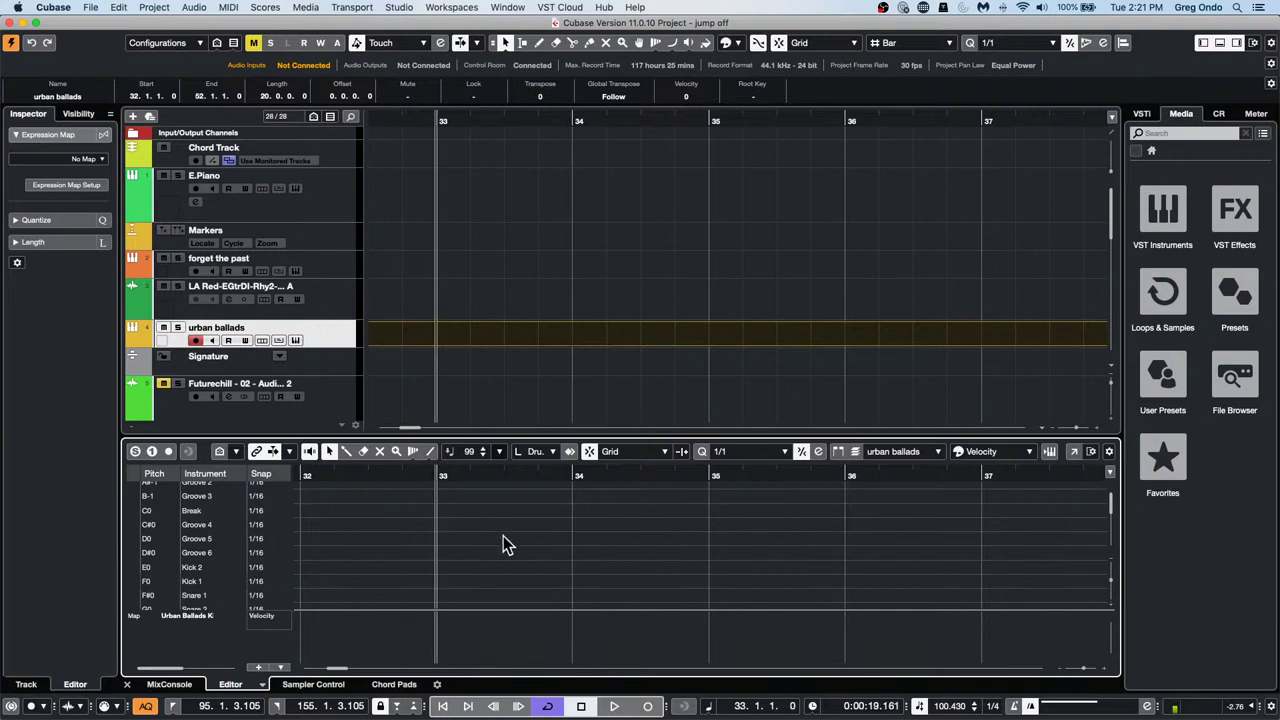
{"action": "scroll", "coordinate": [529, 564], "scroll_direction": "down", "scroll_amount": 3}
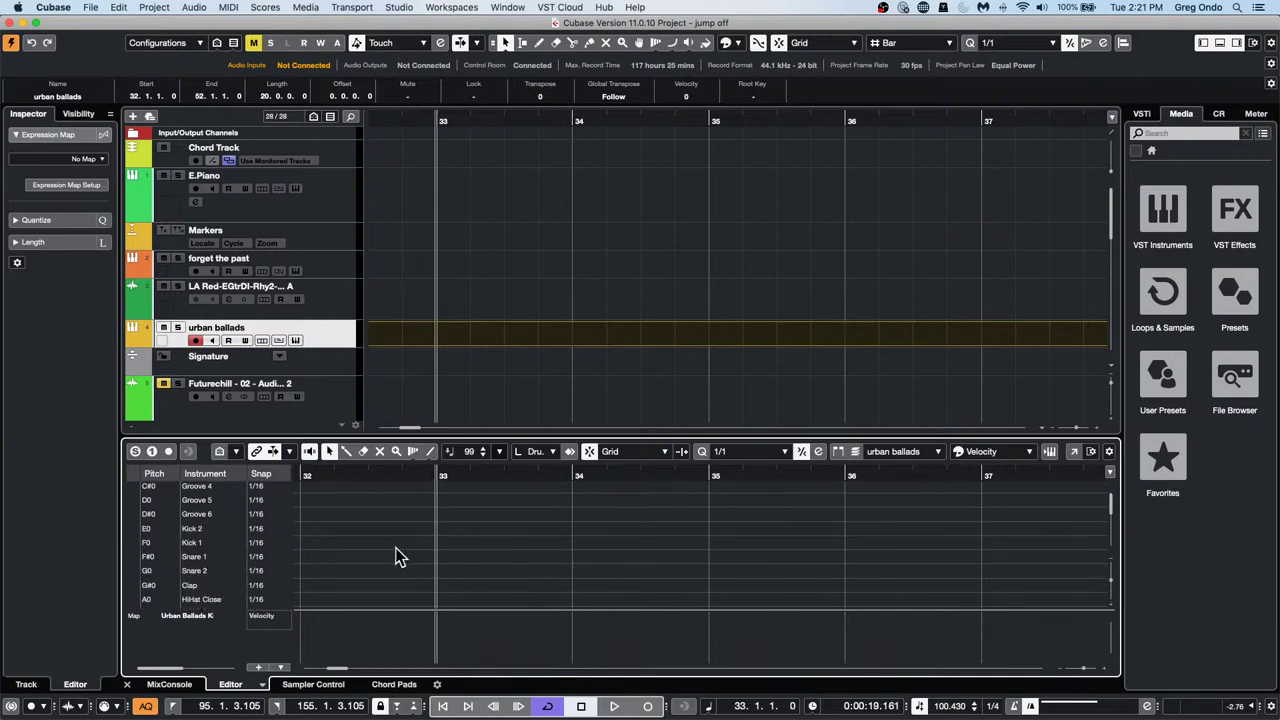
{"action": "scroll", "coordinate": [527, 535], "scroll_direction": "down", "scroll_amount": 5}
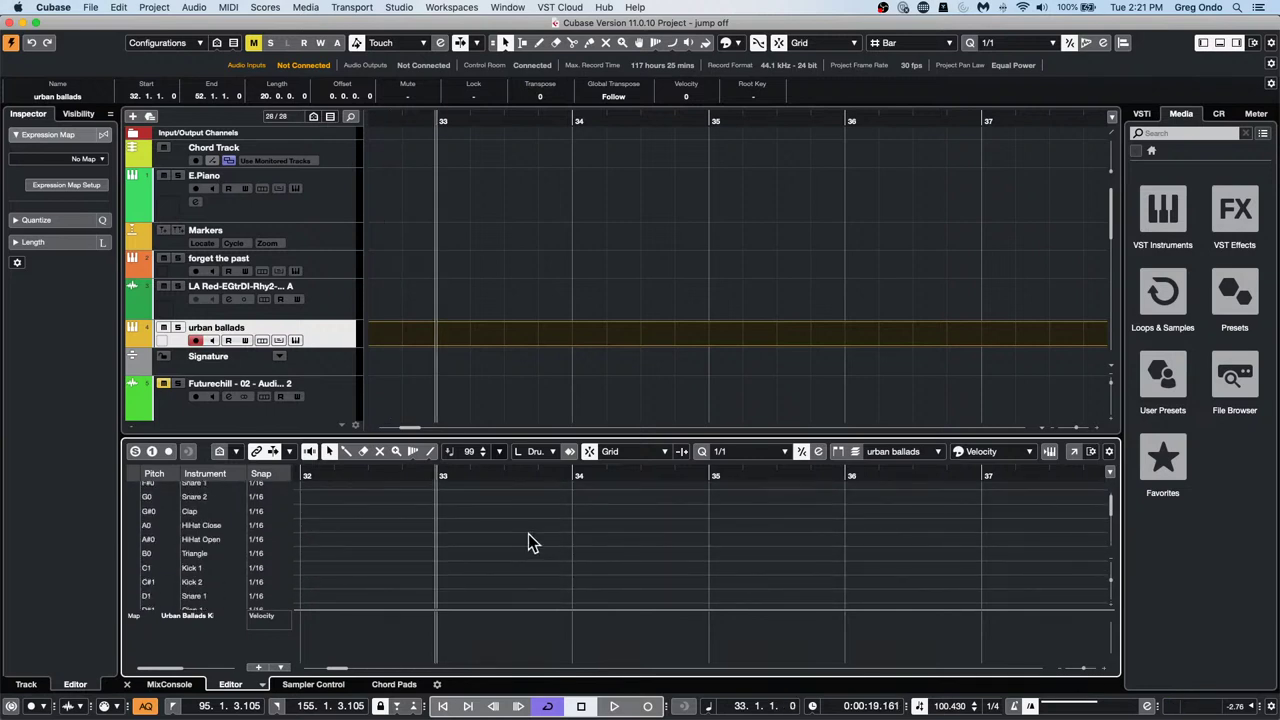
{"action": "right_click", "coordinate": [450, 566]}
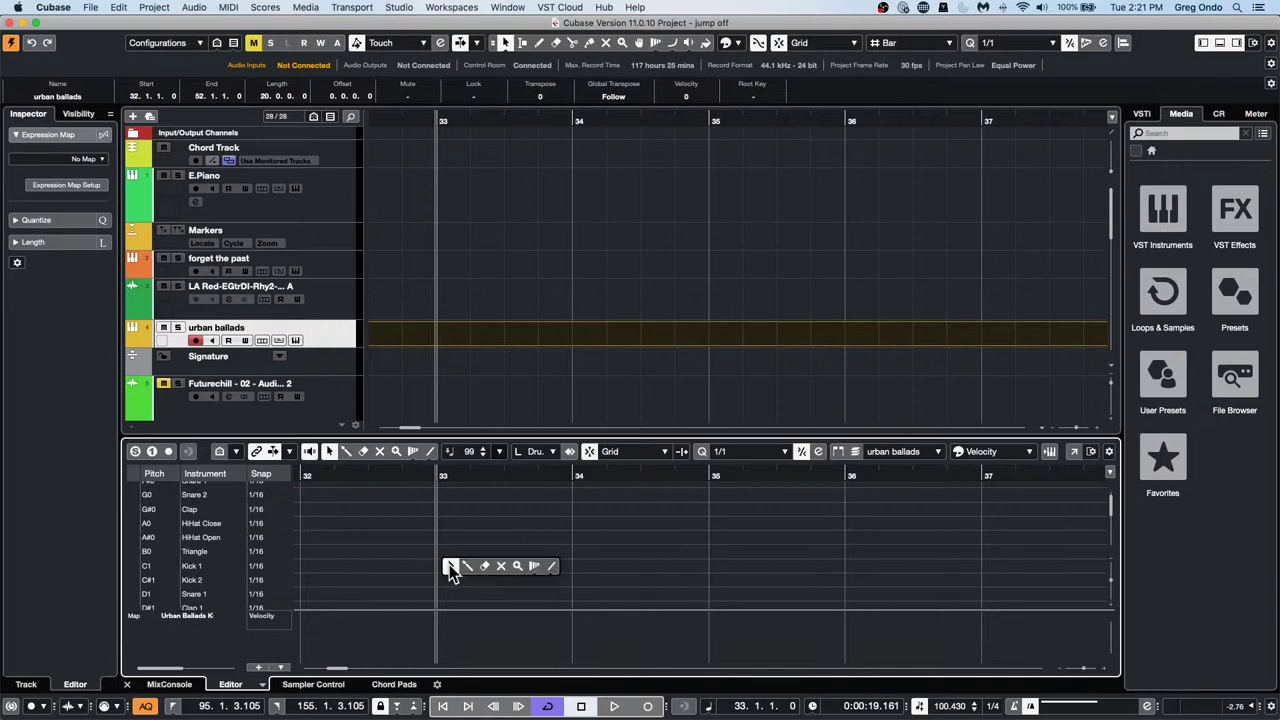
{"action": "left_click", "coordinate": [467, 566]}
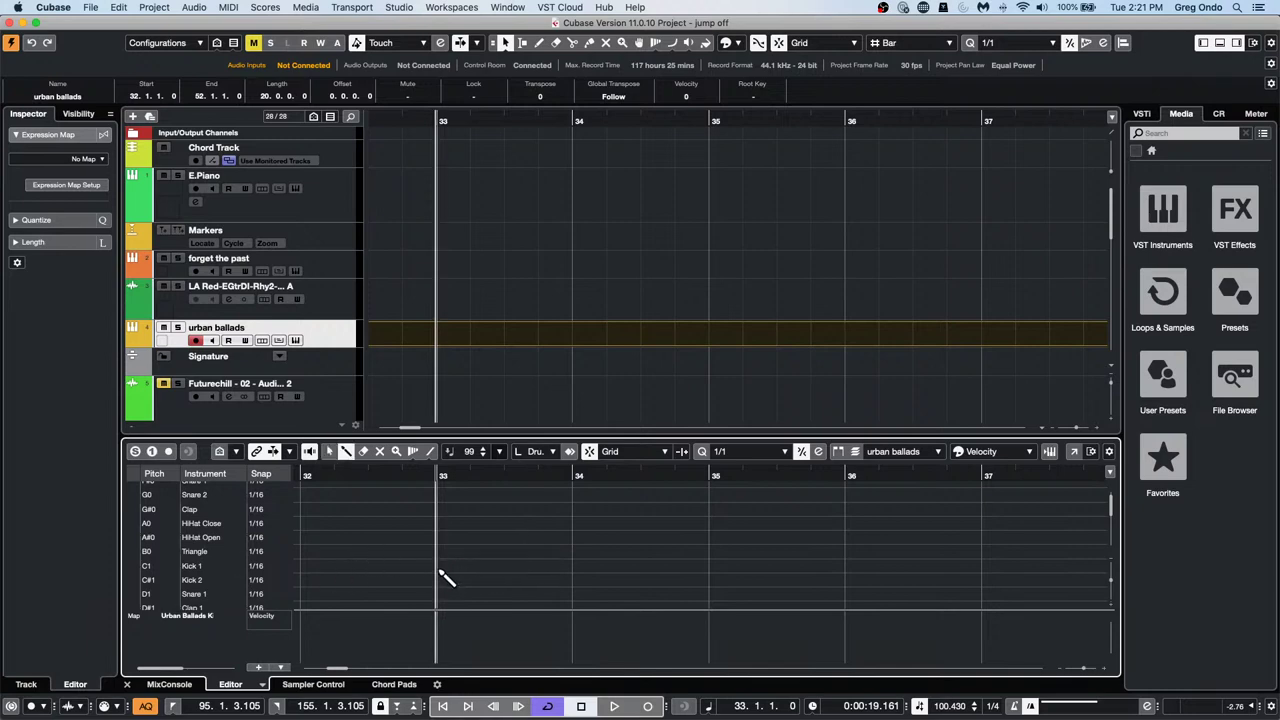
{"action": "left_click", "coordinate": [437, 566]}
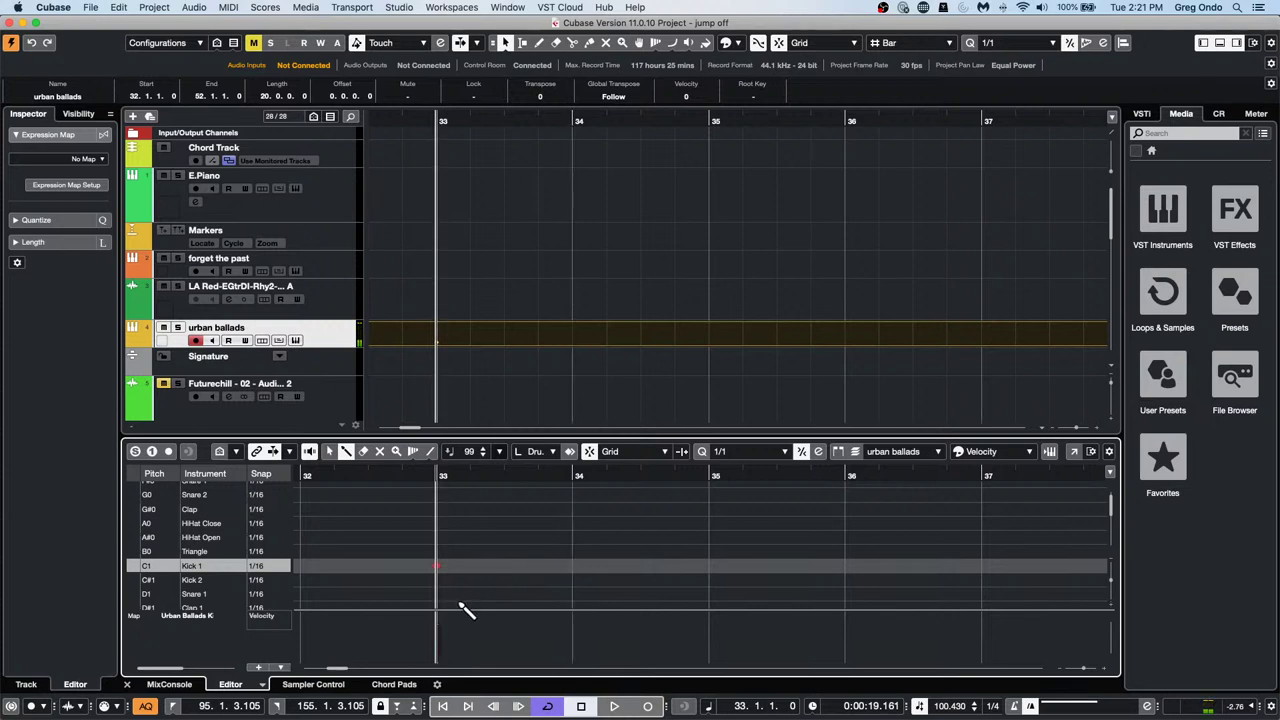
Set the quantize value to 1/4 and insert a Clap 1 hit at bar 33
{"action": "left_click_drag", "start_coordinate": [460, 476], "coordinate": [466, 500]}
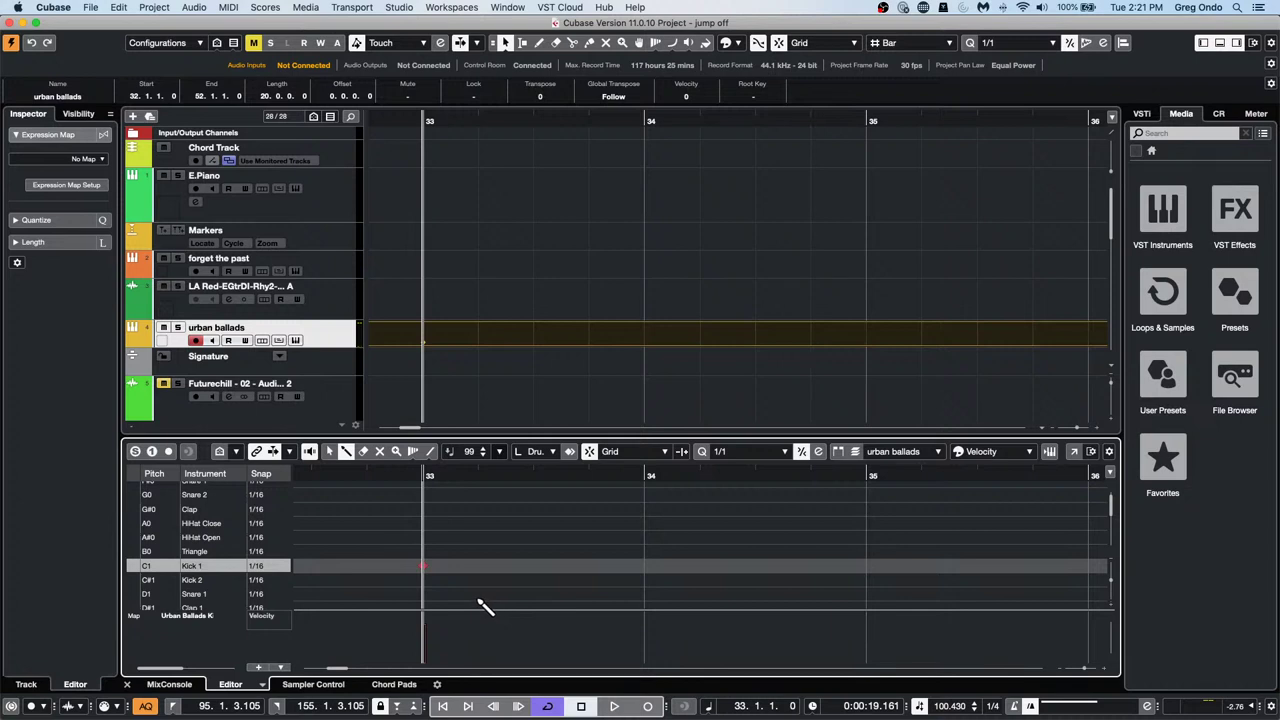
{"action": "left_click", "coordinate": [757, 466]}
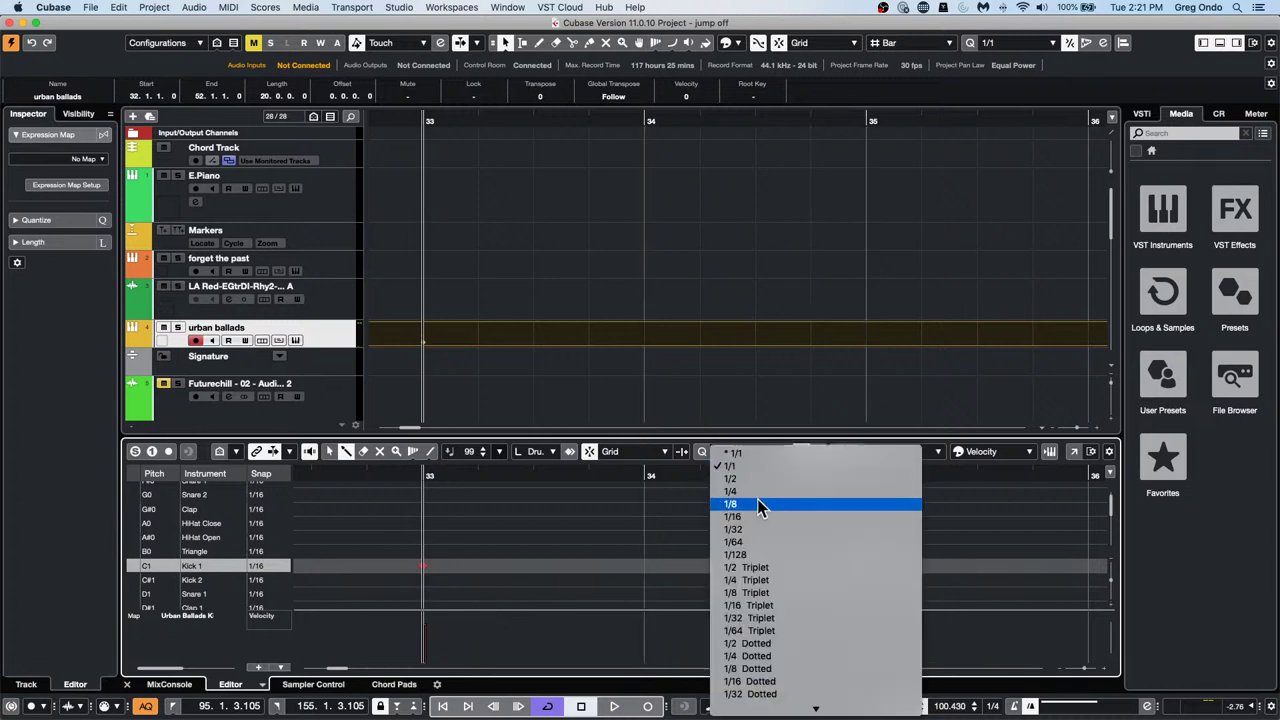
{"action": "left_click", "coordinate": [760, 490]}
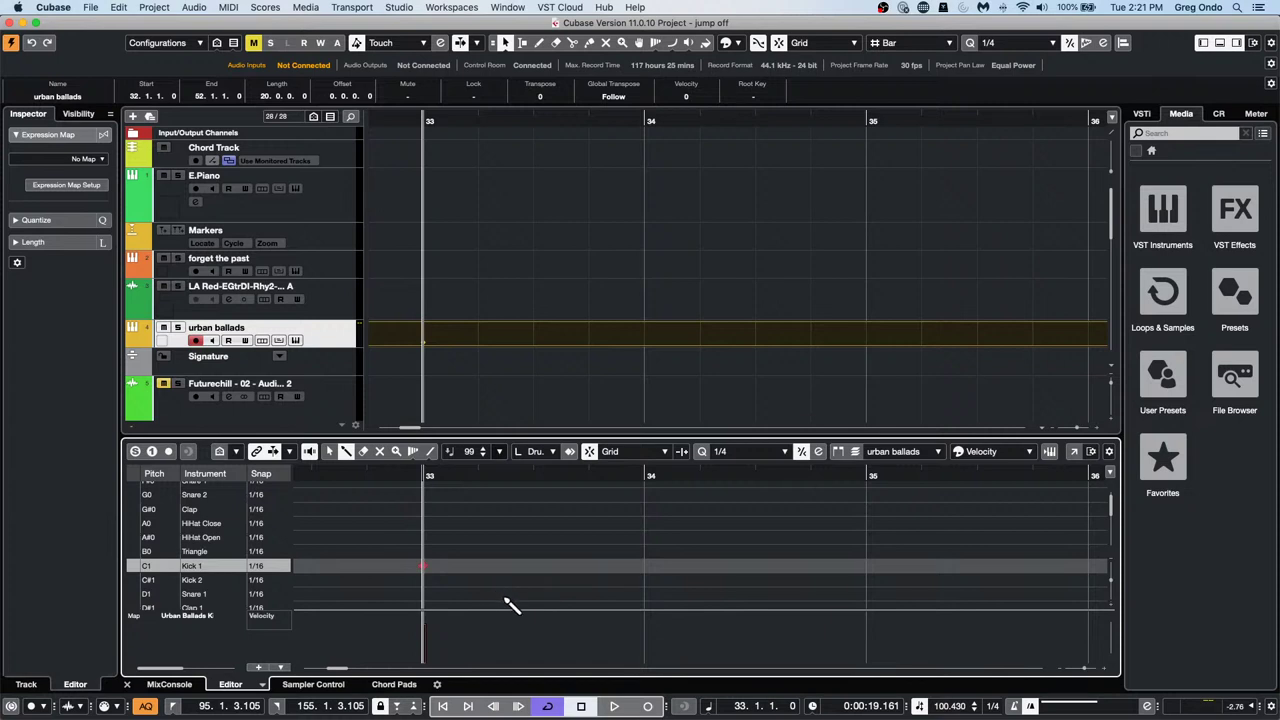
{"action": "left_click", "coordinate": [503, 607]}
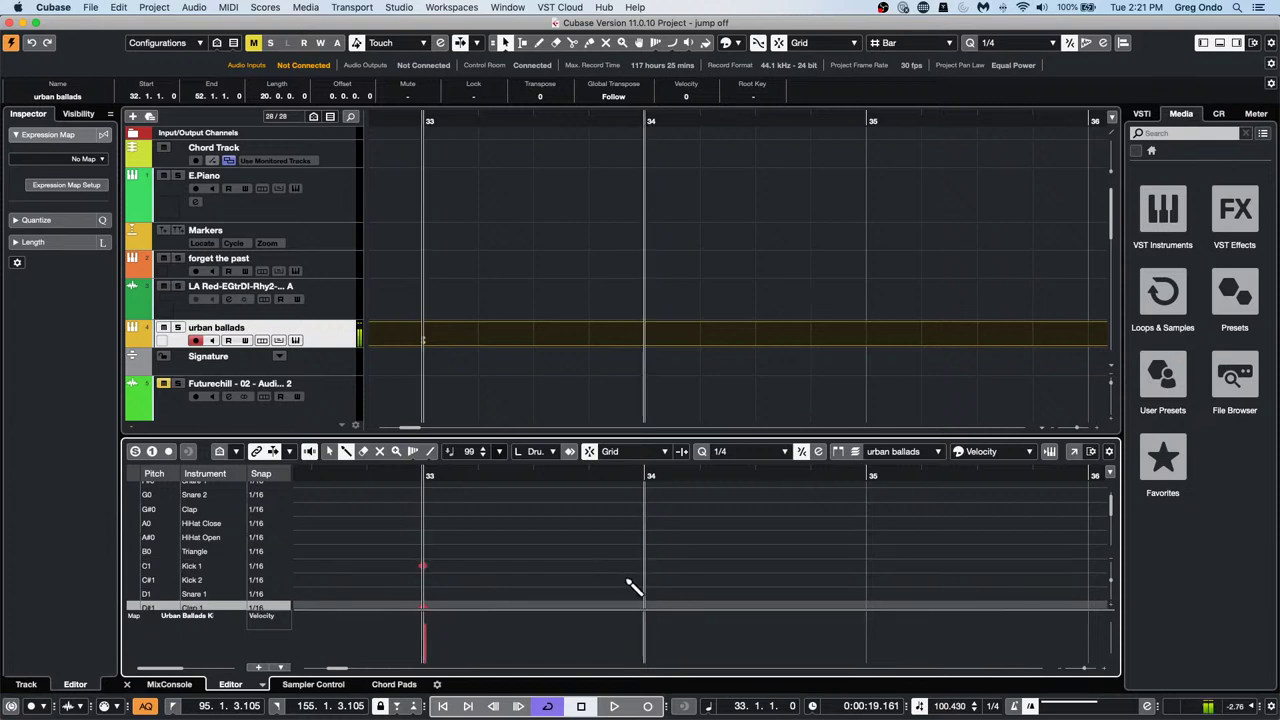
Set the Drum Editor's insert velocity to the preset 50 and insert a Snare 1 hit at bar 34
{"action": "left_click", "coordinate": [547, 452]}
{"action": "left_click", "coordinate": [490, 455]}
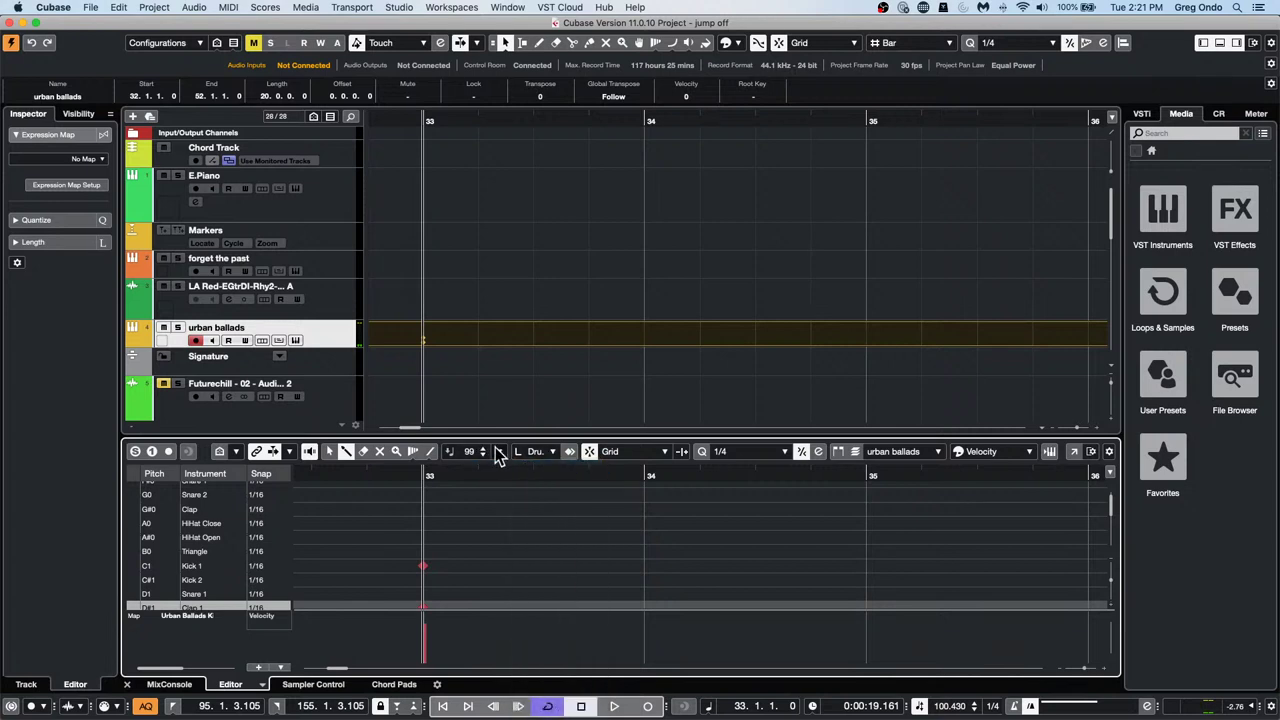
{"action": "left_click", "coordinate": [498, 452]}
{"action": "left_click", "coordinate": [516, 504]}
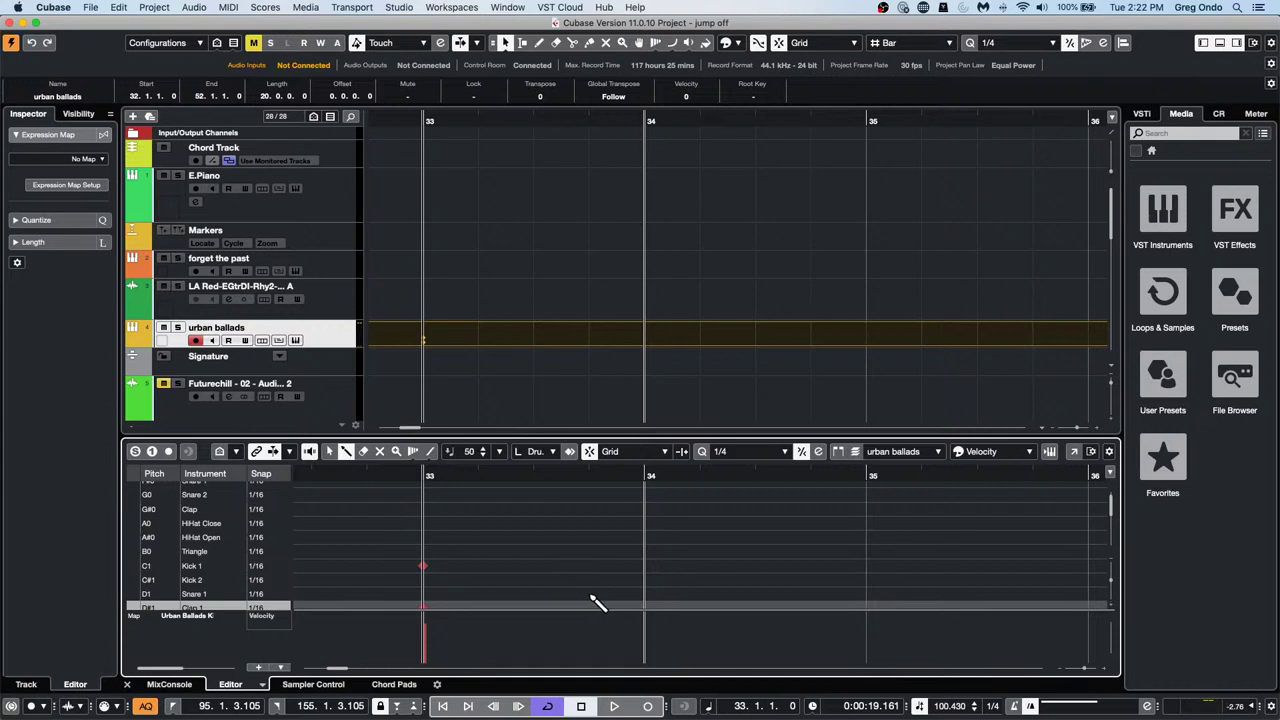
{"action": "left_click", "coordinate": [605, 599]}
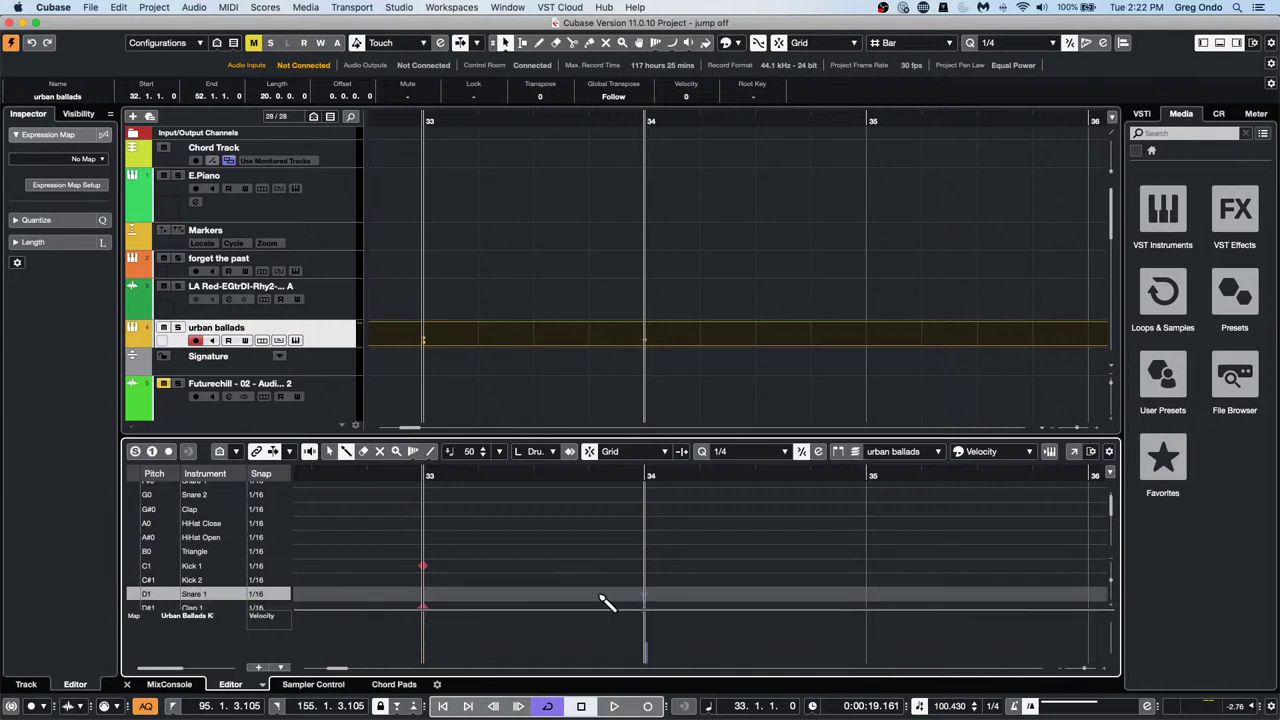
Set the insert velocity to the preset 70 and insert a Snare 1 hit at bar 33
{"action": "left_click", "coordinate": [550, 453]}
{"action": "left_click", "coordinate": [685, 522]}
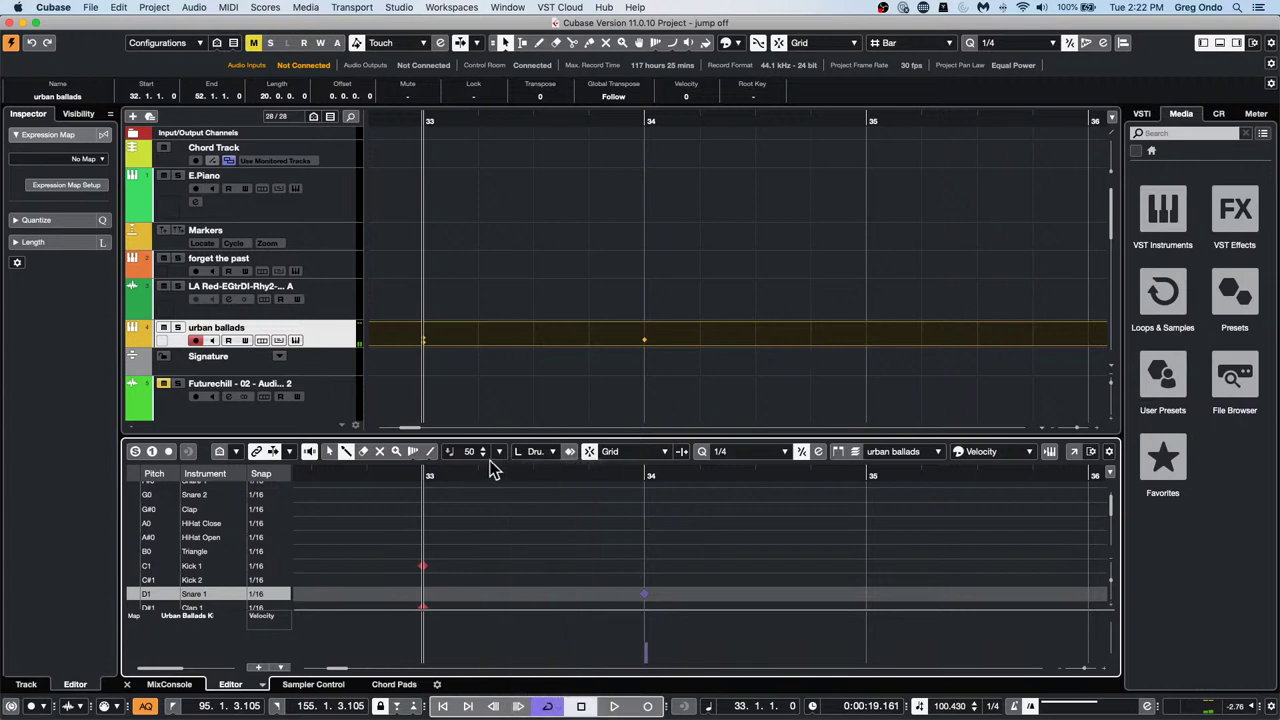
{"action": "left_click", "coordinate": [482, 449]}
{"action": "left_click", "coordinate": [496, 452]}
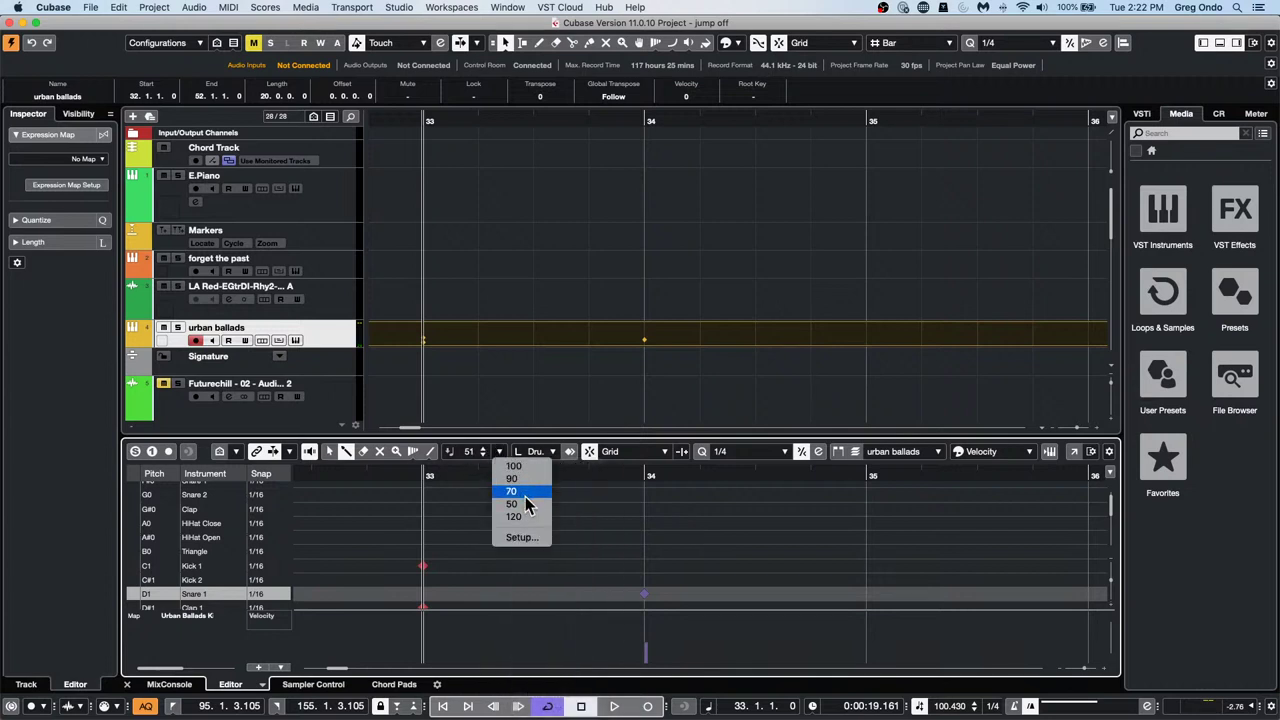
{"action": "left_click", "coordinate": [515, 491]}
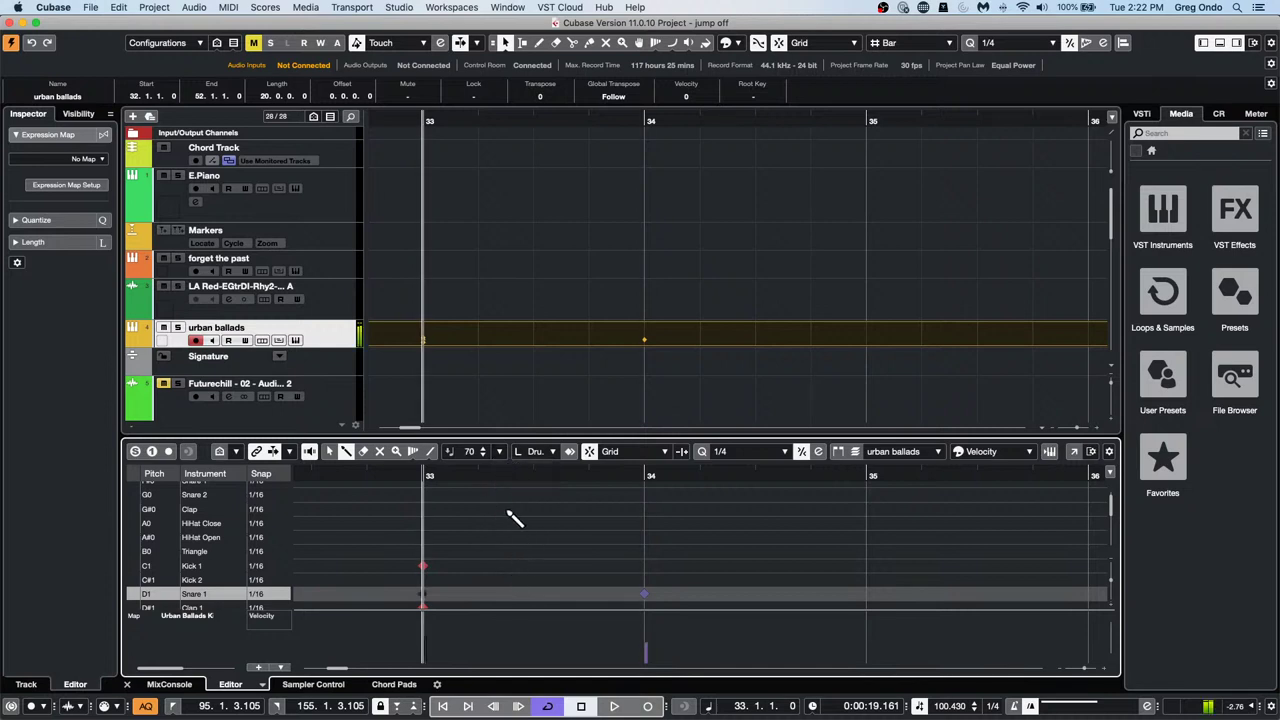
Insert HHat Closed (F#1) hits at bars 33 and 34 in the Drum Editor
{"action": "scroll", "coordinate": [535, 505], "scroll_direction": "down", "scroll_amount": 3}
{"action": "scroll", "coordinate": [535, 505], "scroll_direction": "up", "scroll_amount": 1}
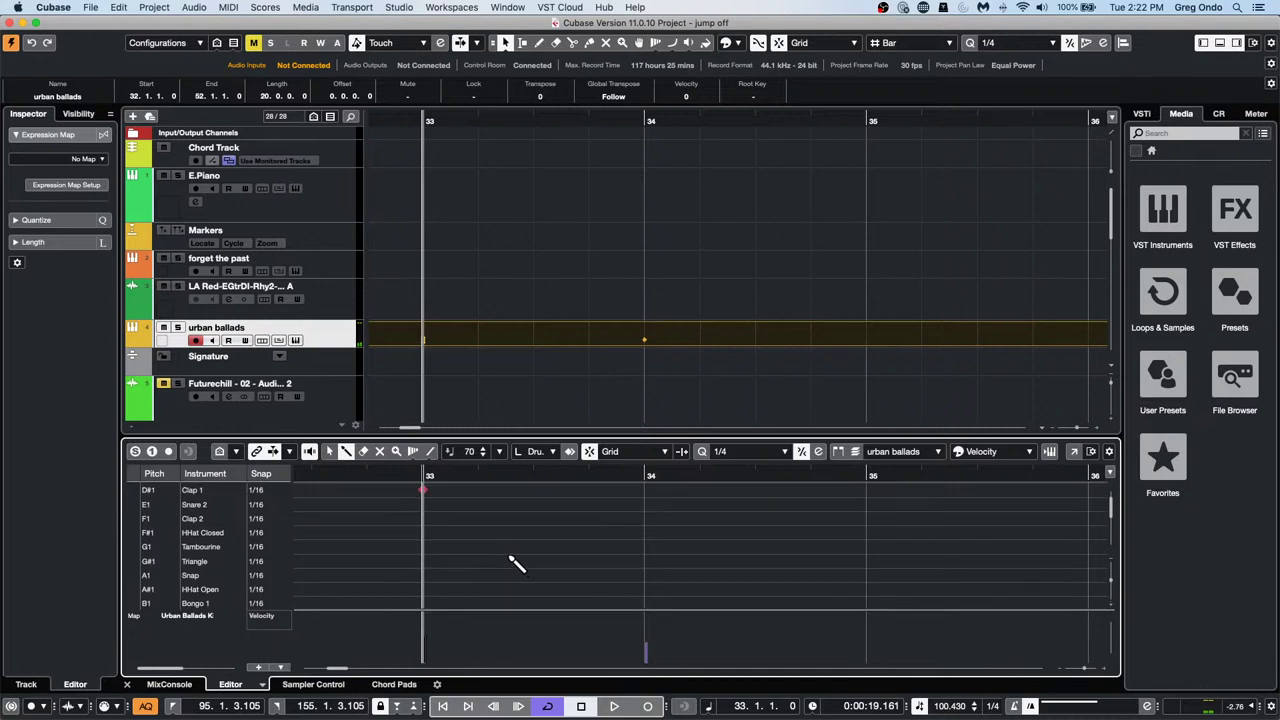
{"action": "scroll", "coordinate": [515, 563], "scroll_direction": "up", "scroll_amount": 1}
{"action": "scroll", "coordinate": [515, 563], "scroll_direction": "up", "scroll_amount": 2}
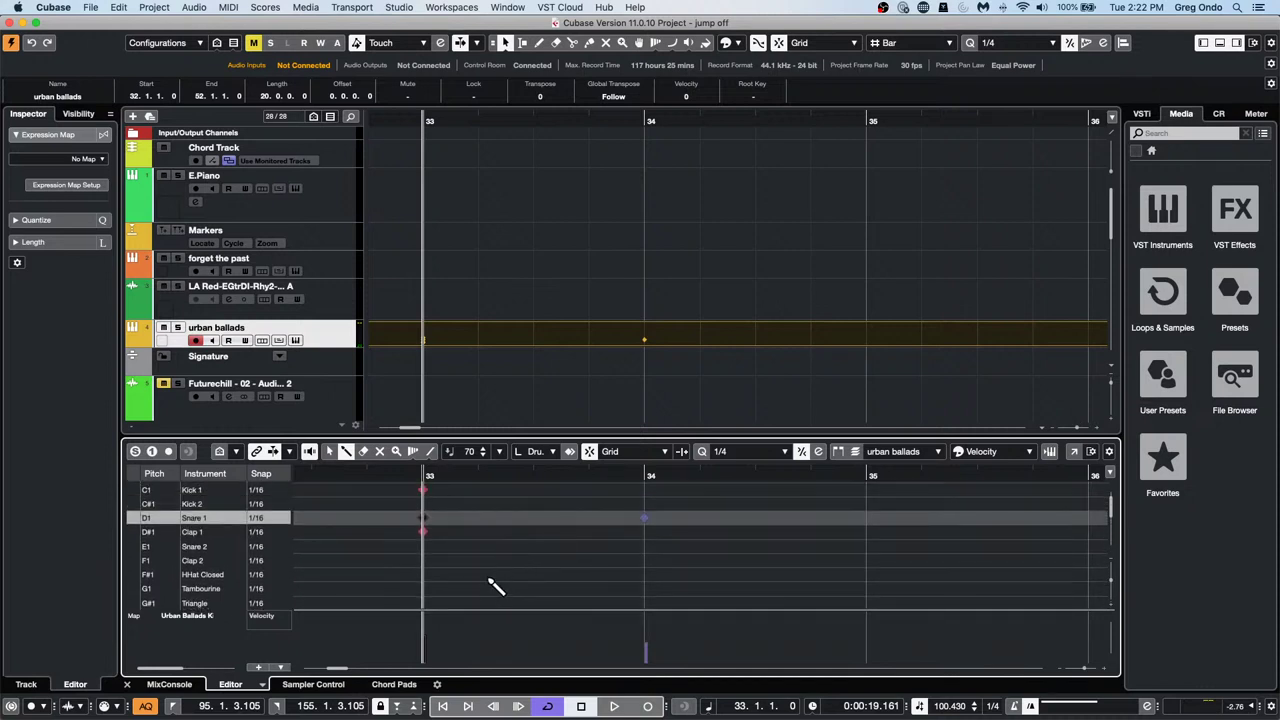
{"action": "left_click", "coordinate": [427, 576]}
{"action": "left_click", "coordinate": [645, 575]}
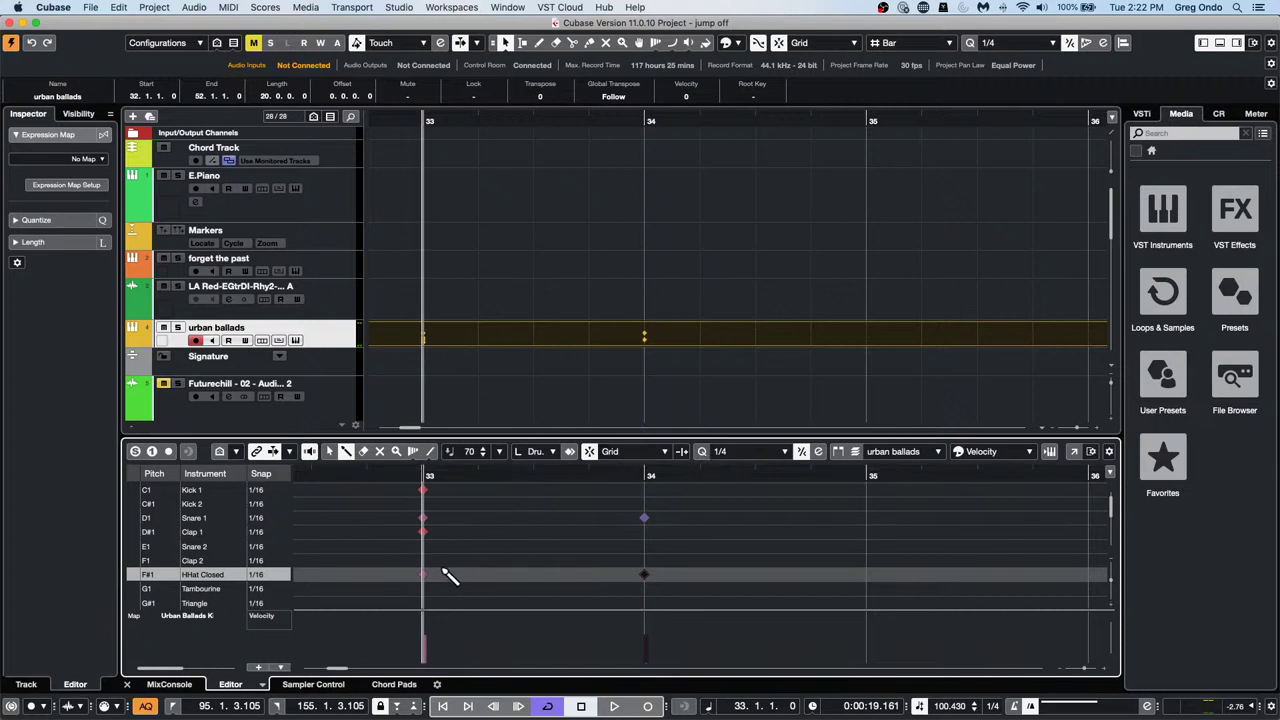
Paint HHat Closed hits on every bar from 35 to 44 and return to the selection tool
{"action": "left_click", "coordinate": [552, 475]}
{"action": "left_click_drag", "start_coordinate": [552, 451], "coordinate": [552, 427]}
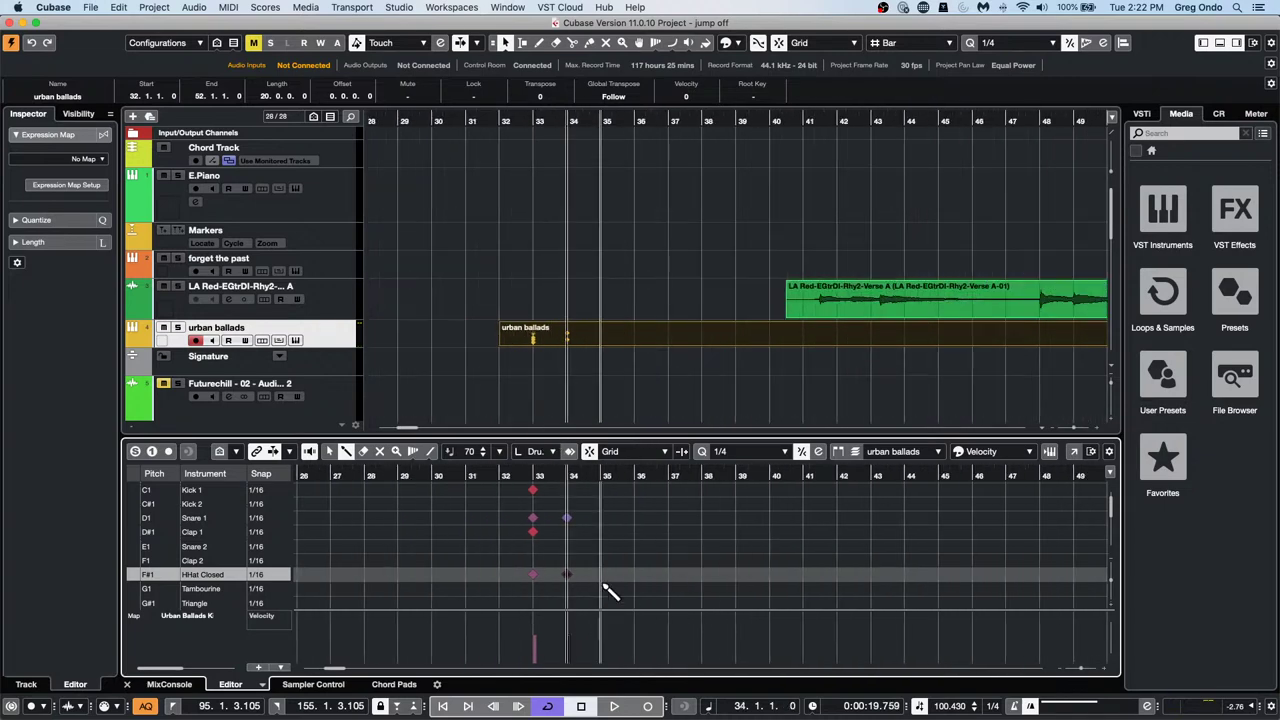
{"action": "left_click_drag", "start_coordinate": [597, 580], "coordinate": [903, 580]}
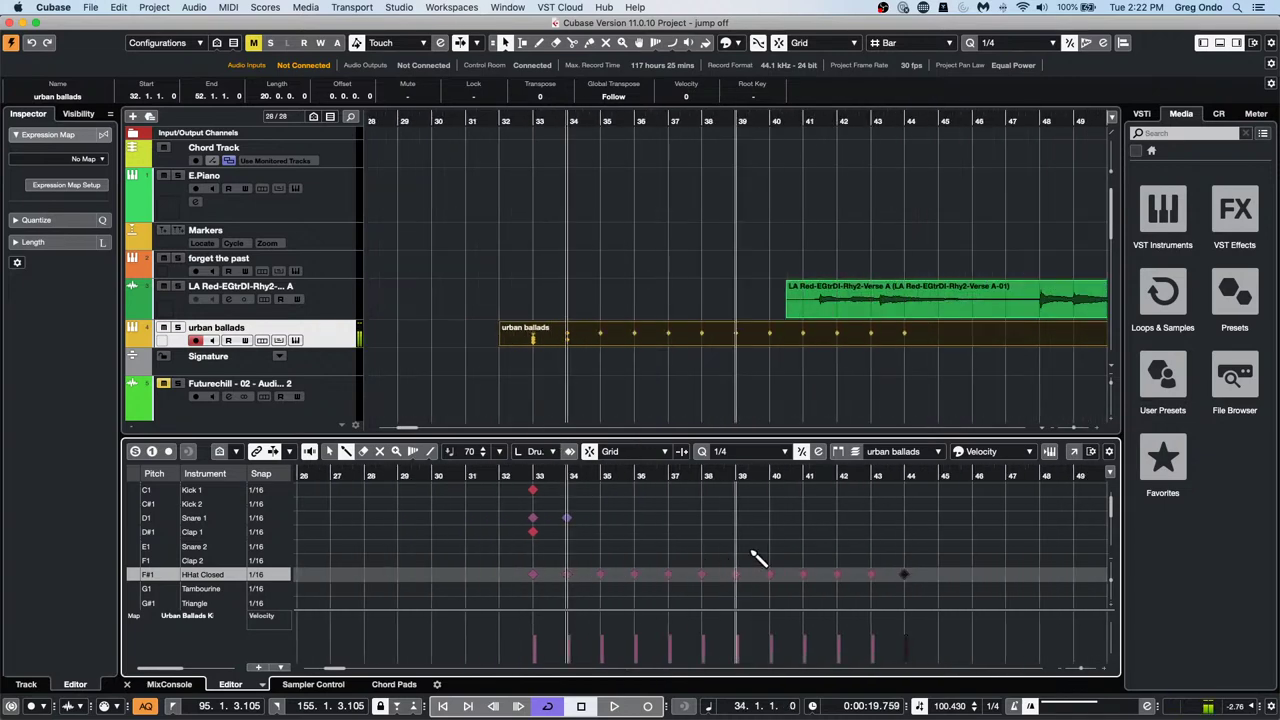
{"action": "right_click", "coordinate": [713, 553]}
{"action": "left_click", "coordinate": [713, 552]}
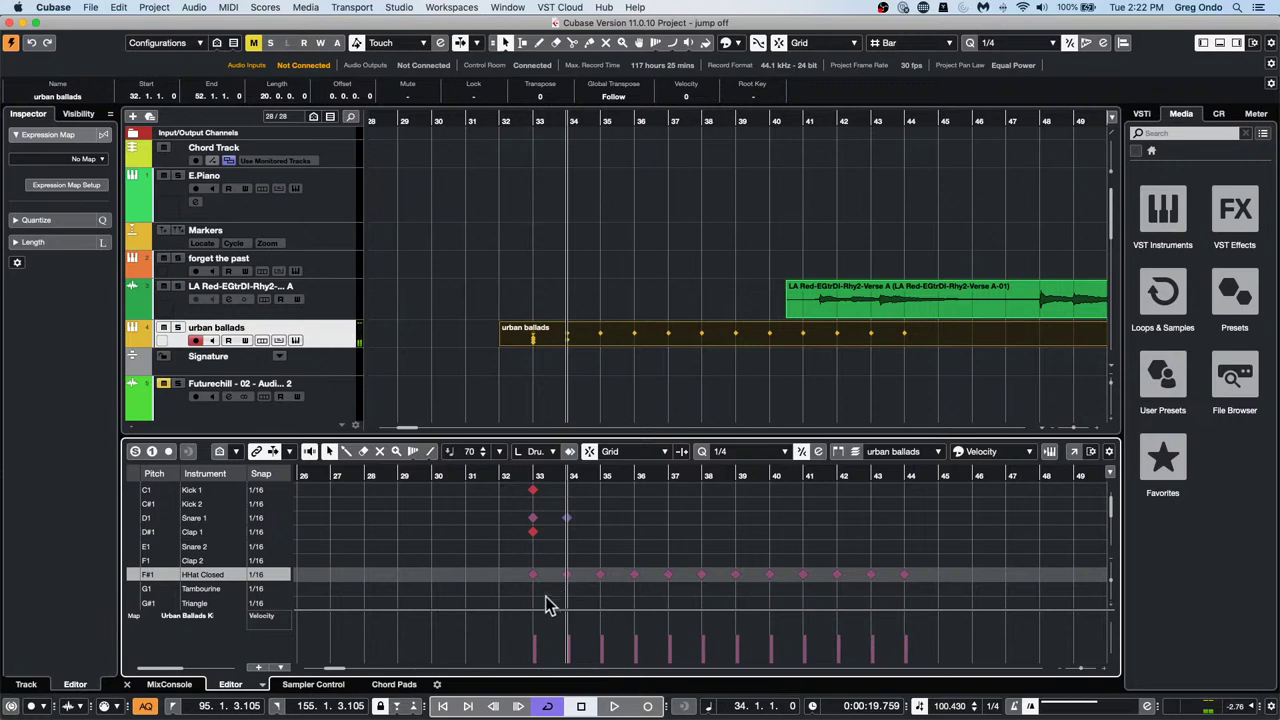
Select all HHat Closed hits from bar 33 to bar 44 and open the Logical Editor
{"action": "left_click_drag", "start_coordinate": [518, 598], "coordinate": [889, 580]}
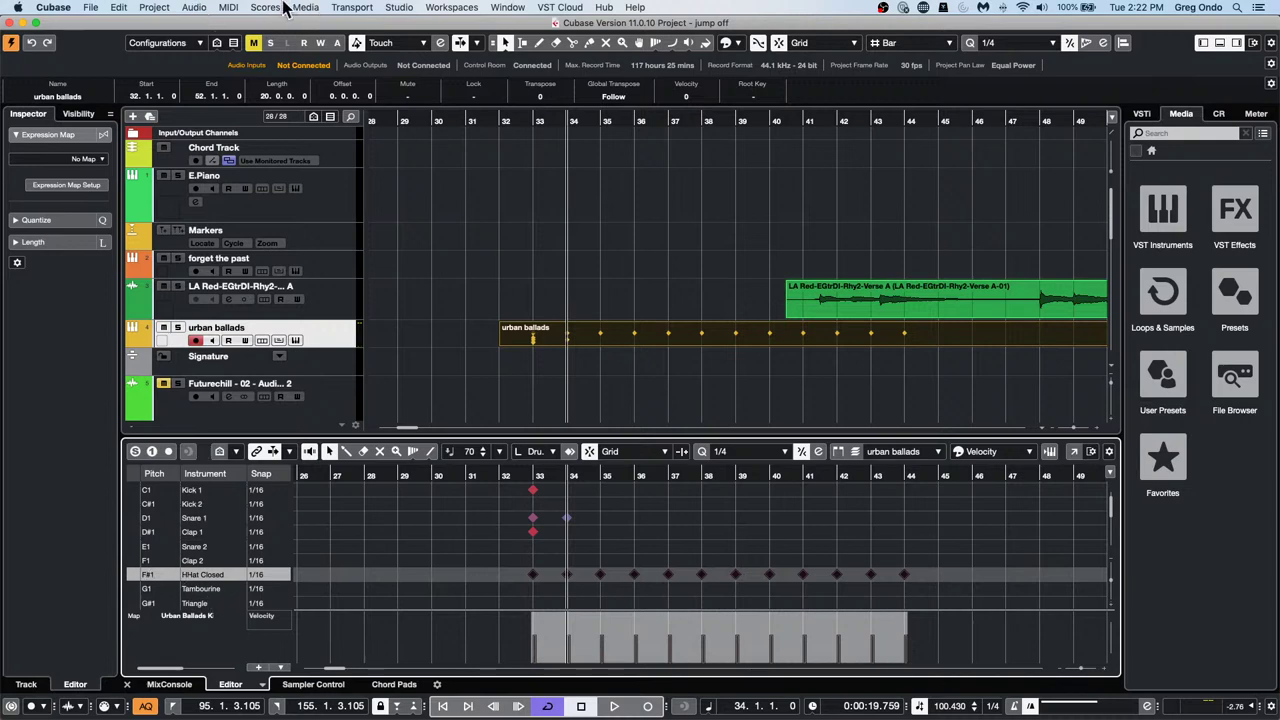
{"action": "left_click", "coordinate": [196, 8]}
{"action": "mouse_move", "coordinate": [228, 8]}
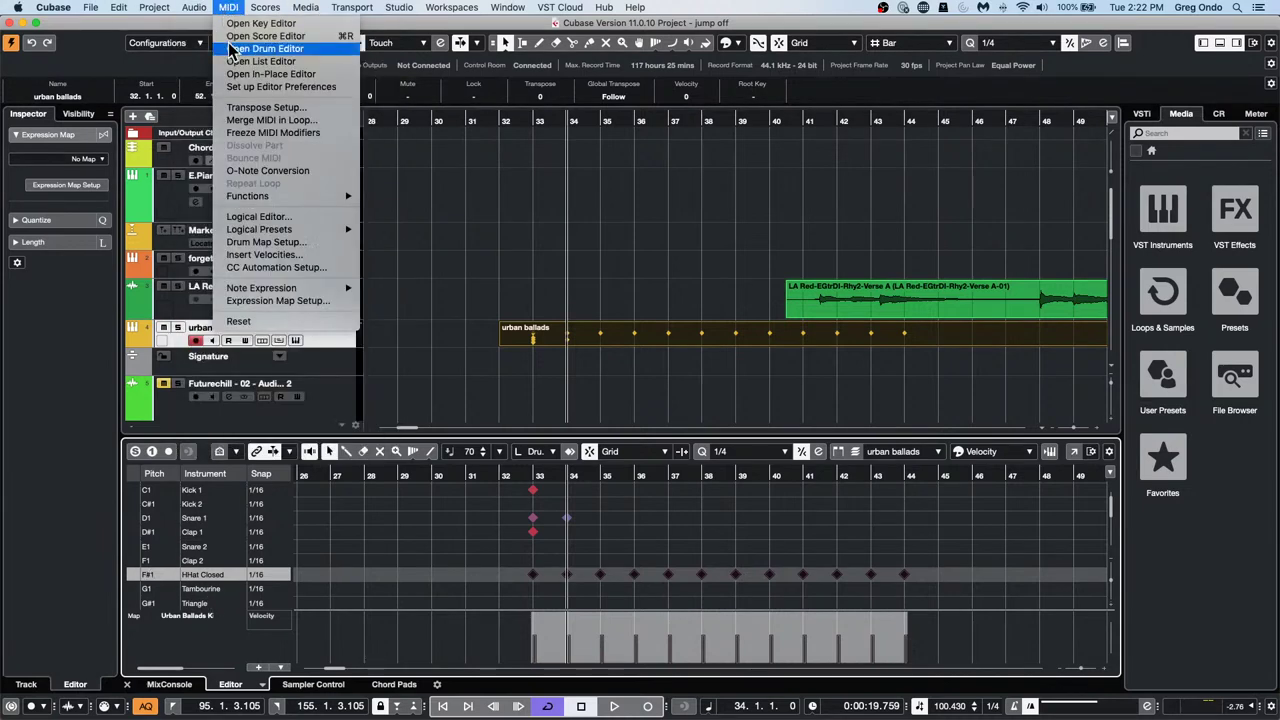
{"action": "left_click", "coordinate": [277, 220]}
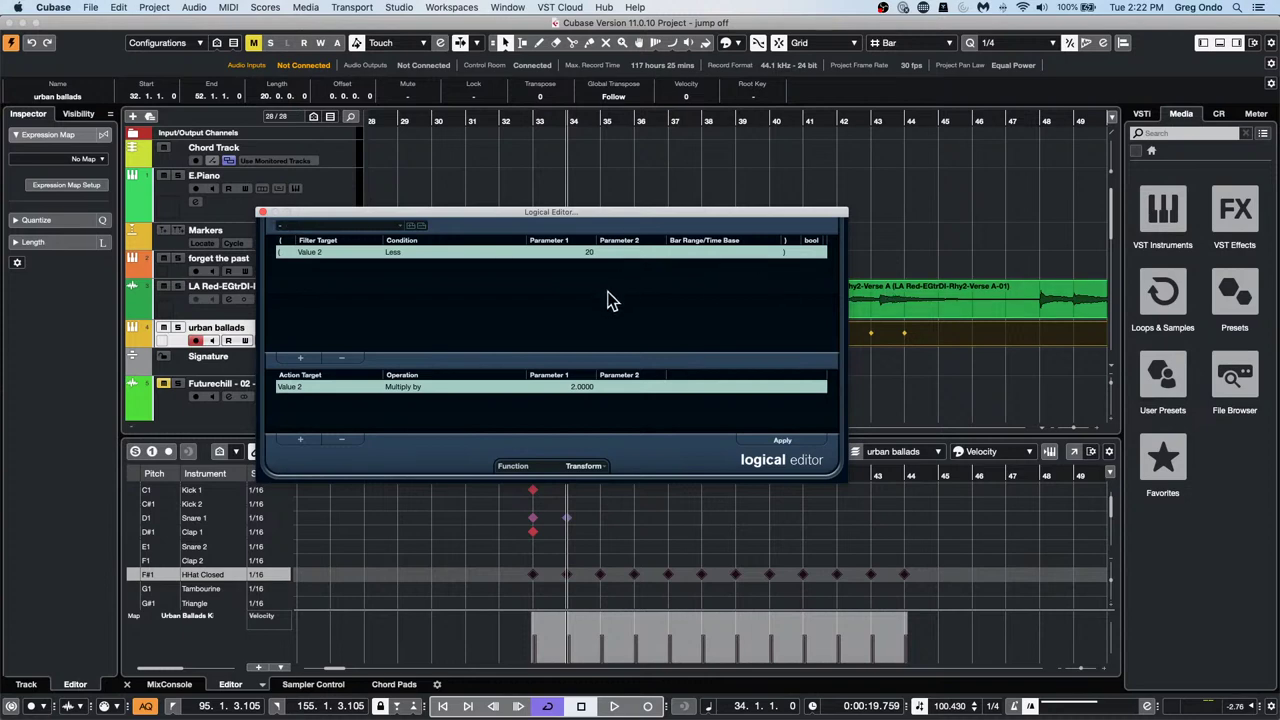
Replace the Transform filter condition with Value 1 Equal F#1 in the Logical Editor
{"action": "left_click", "coordinate": [585, 467]}
{"action": "left_click", "coordinate": [588, 468]}
{"action": "left_click", "coordinate": [341, 358]}
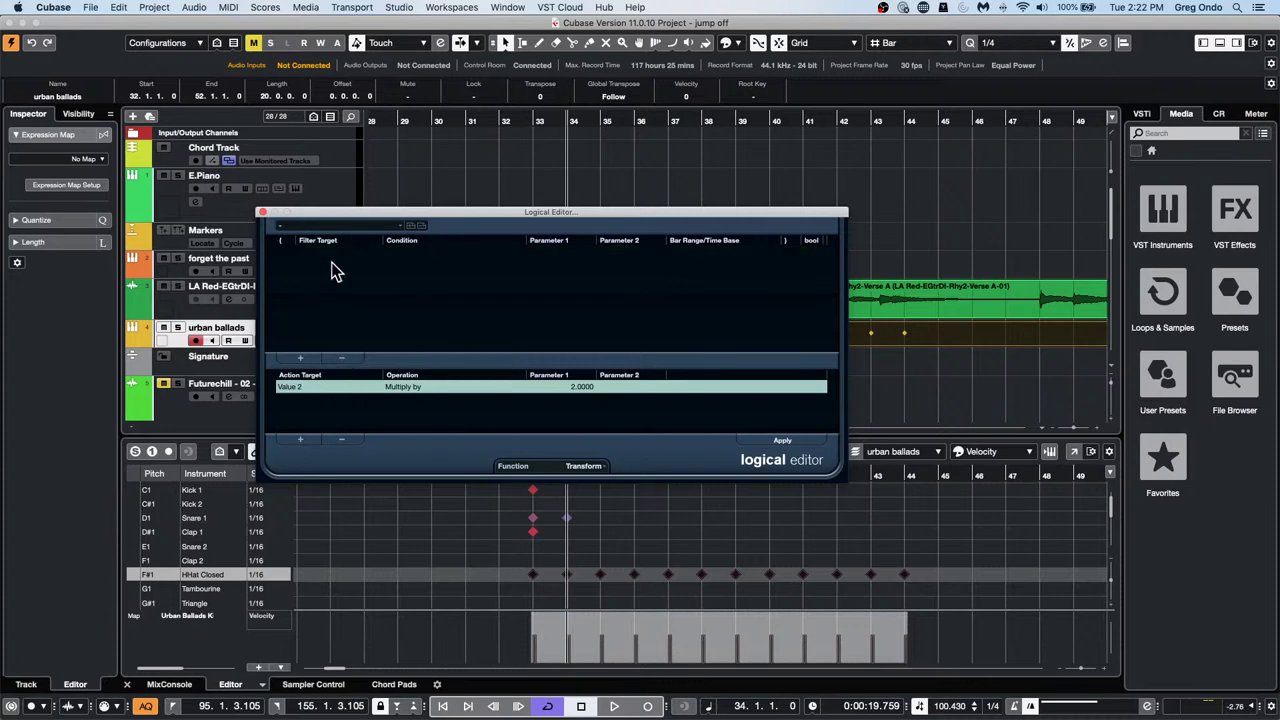
{"action": "left_click", "coordinate": [298, 358]}
{"action": "left_click", "coordinate": [309, 252]}
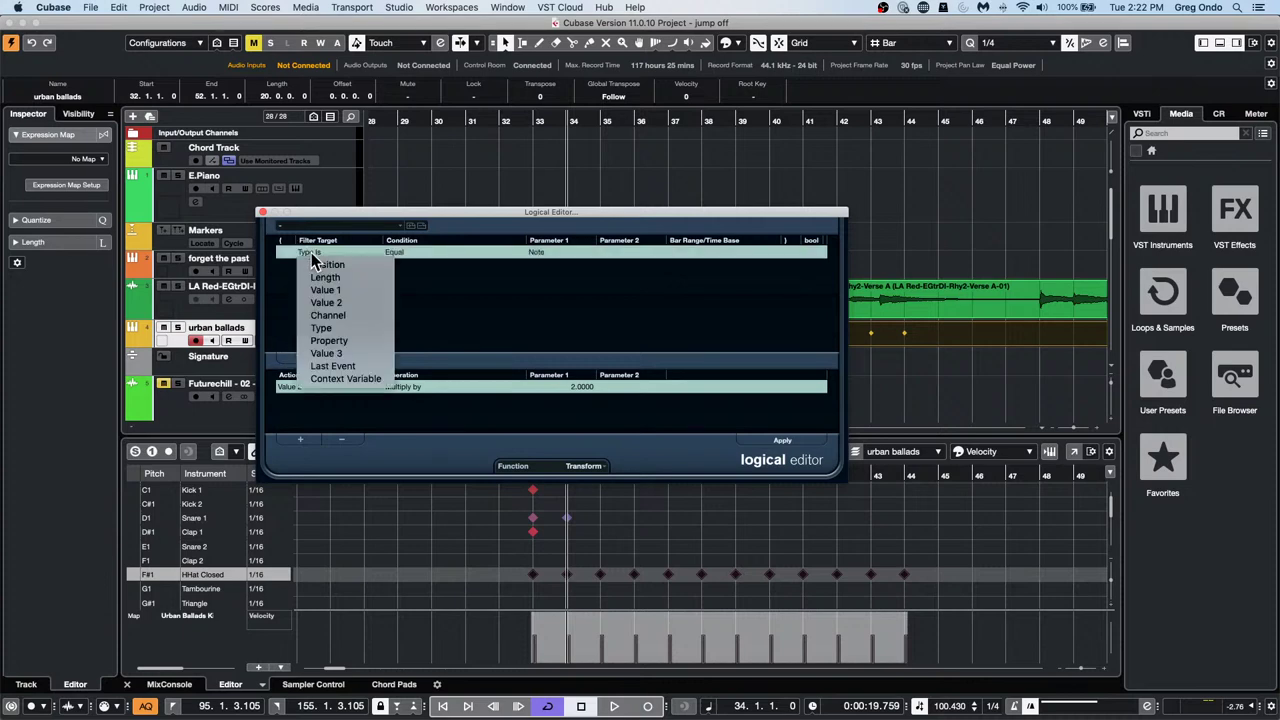
{"action": "left_click", "coordinate": [326, 290]}
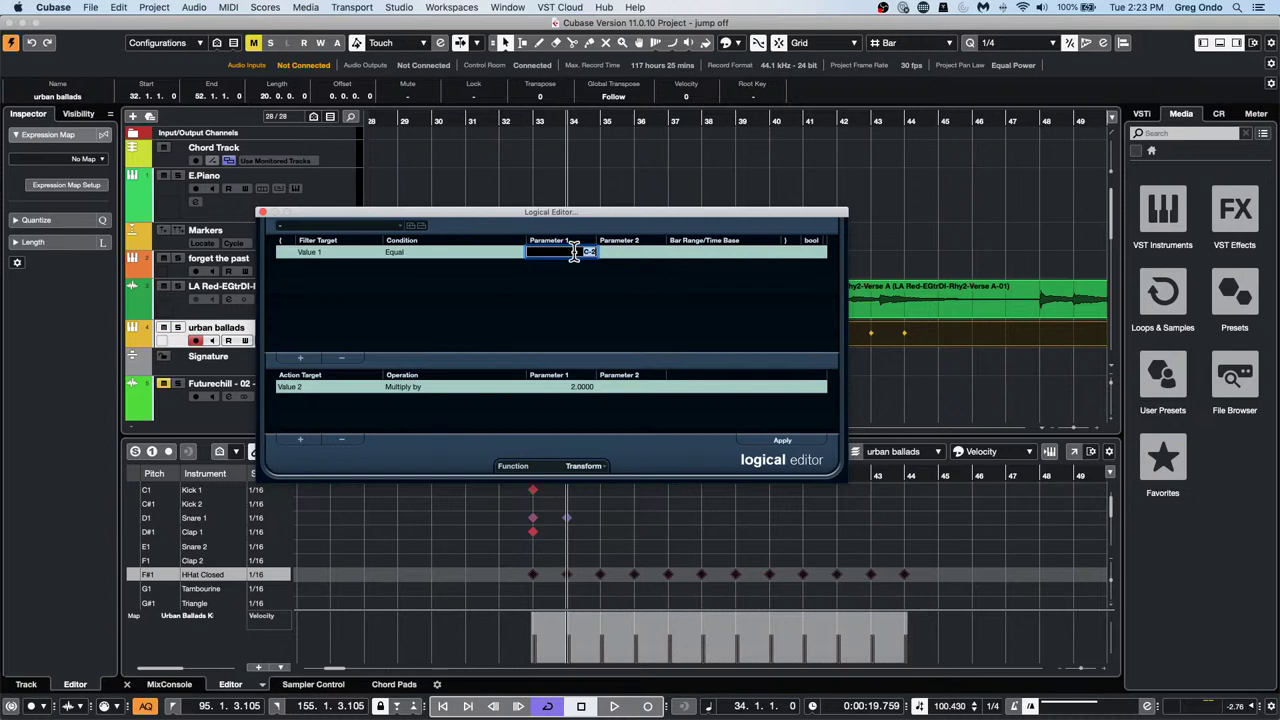
{"action": "key", "text": "Return"}
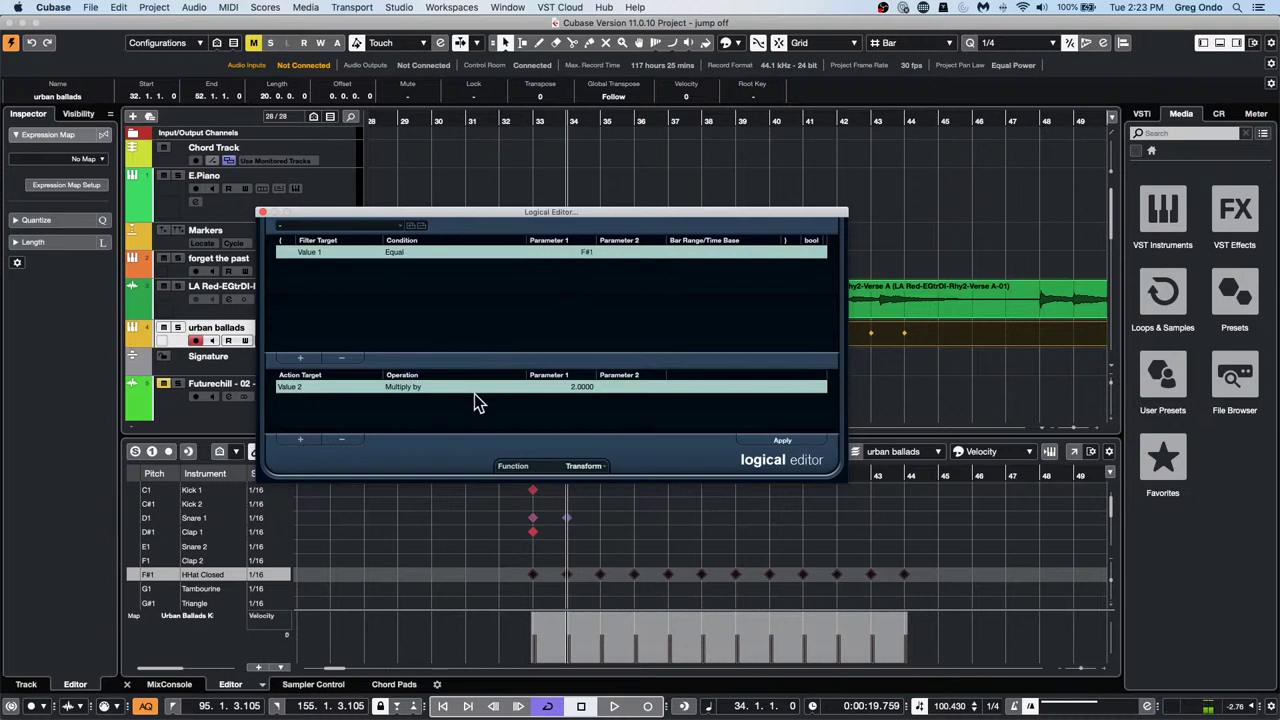
Set the action on Value 2 to Set Random Values between, with an upper limit of 100
{"action": "left_click", "coordinate": [272, 388]}
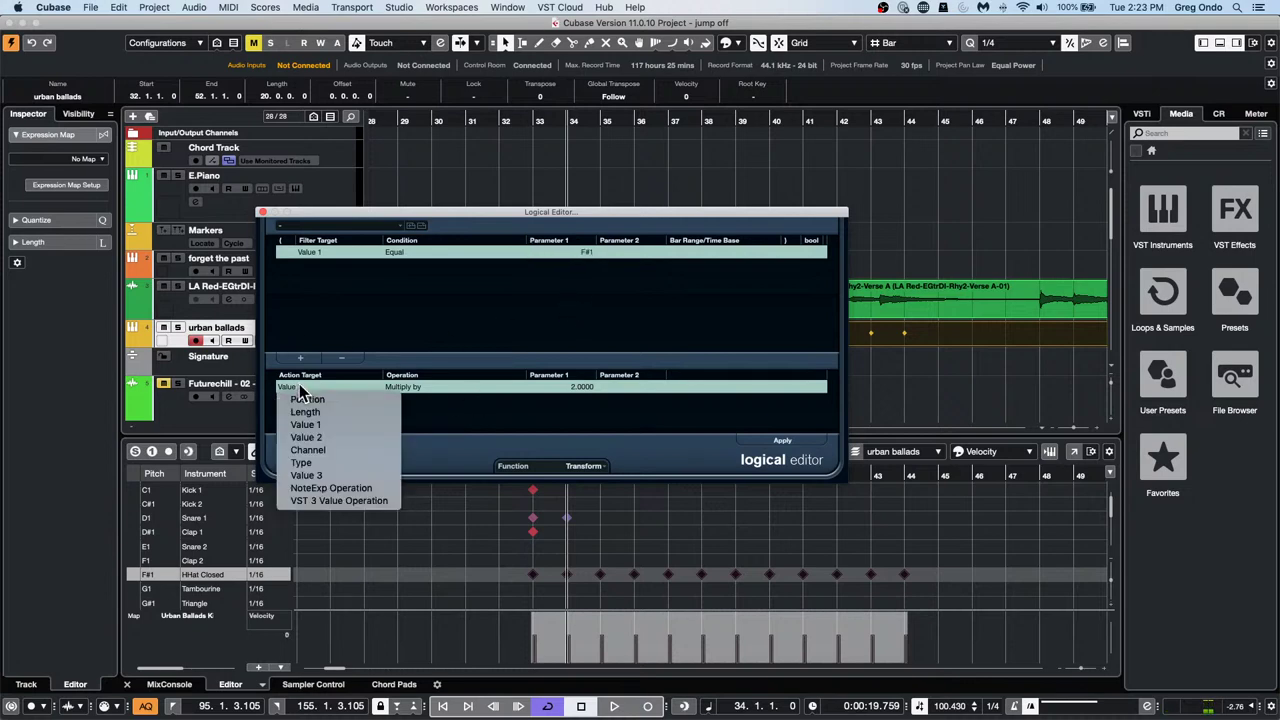
{"action": "left_click", "coordinate": [322, 438]}
{"action": "left_click", "coordinate": [405, 386]}
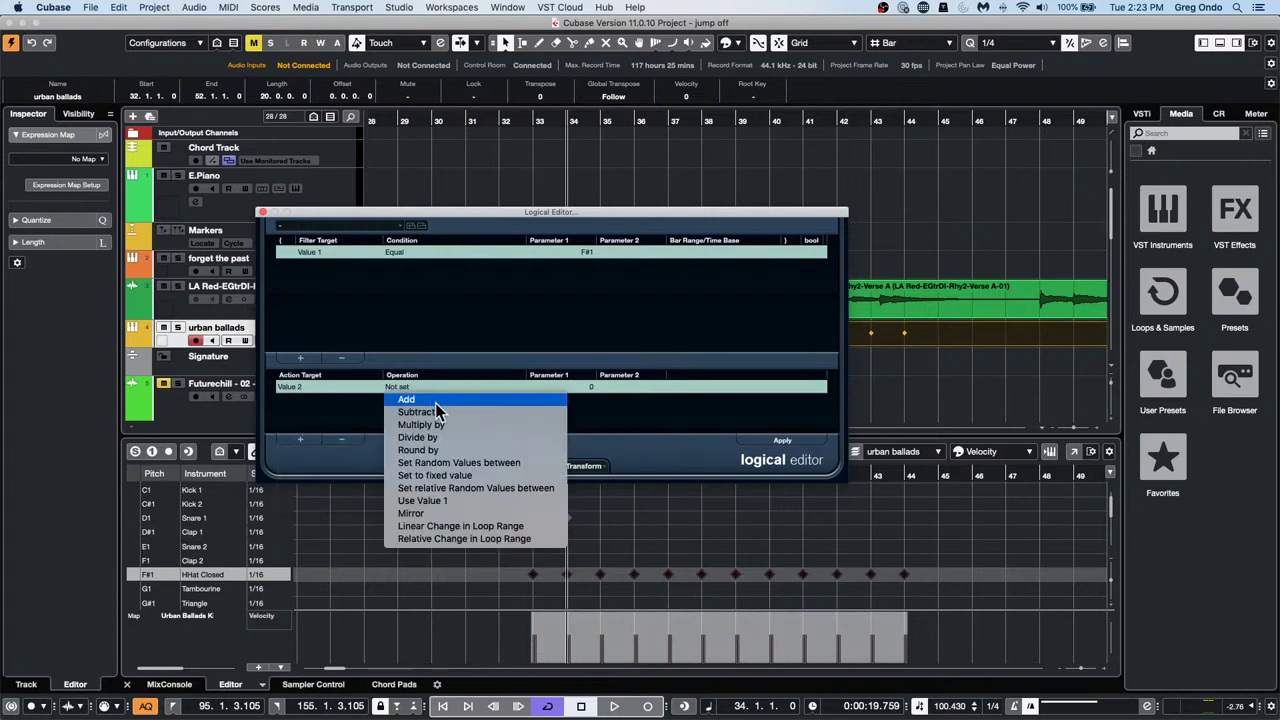
{"action": "left_click", "coordinate": [543, 462]}
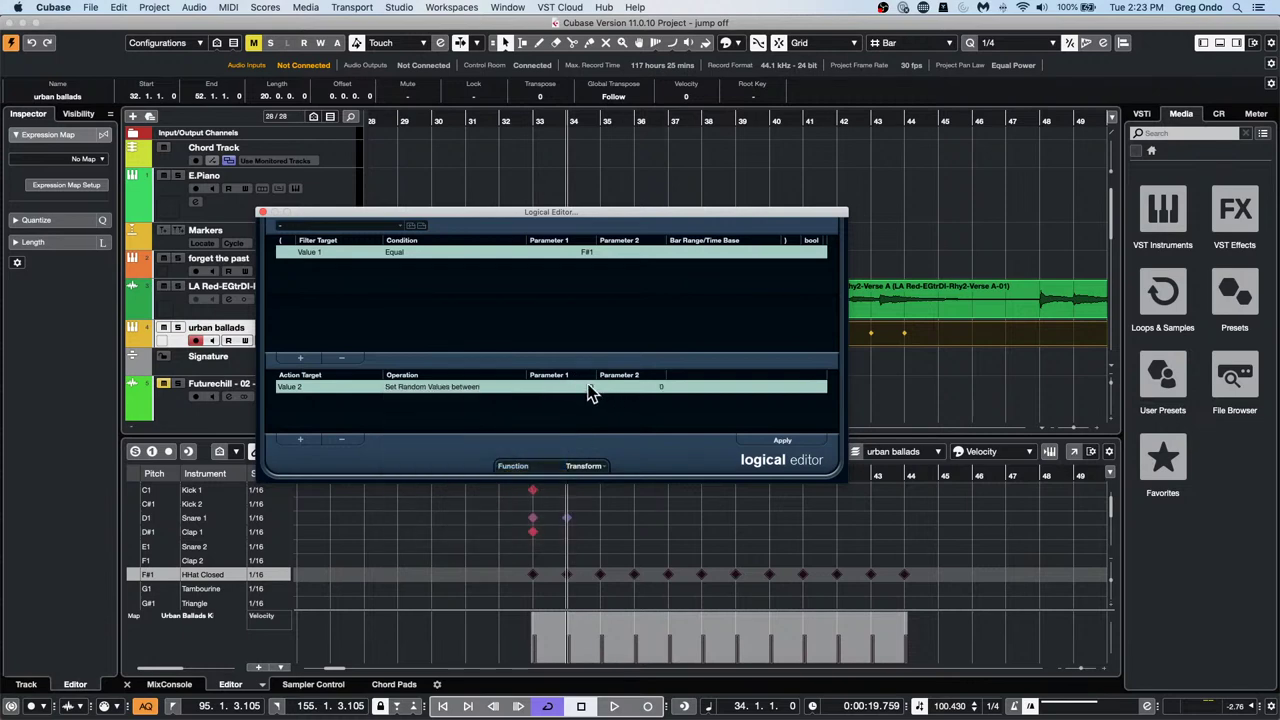
{"action": "left_click", "coordinate": [590, 390]}
{"action": "left_click", "coordinate": [652, 387]}
{"action": "type", "text": "100"}
{"action": "key", "text": "Return"}
Apply the random velocity rule to the hi-hat hits repeatedly and close the Logical Editor
{"action": "left_click", "coordinate": [783, 439]}
{"action": "left_click", "coordinate": [783, 439]}
{"action": "left_click", "coordinate": [783, 439]}
{"action": "left_click", "coordinate": [783, 439]}
{"action": "left_click", "coordinate": [783, 439]}
{"action": "left_click", "coordinate": [783, 439]}
{"action": "left_click", "coordinate": [783, 439]}
{"action": "left_click", "coordinate": [783, 439]}
{"action": "left_click", "coordinate": [783, 439]}
{"action": "left_click", "coordinate": [783, 439]}
{"action": "left_click", "coordinate": [779, 440]}
{"action": "left_click", "coordinate": [779, 440]}
{"action": "left_click", "coordinate": [779, 440]}
{"action": "left_click", "coordinate": [780, 441]}
{"action": "left_click", "coordinate": [781, 442]}
{"action": "left_click", "coordinate": [781, 441]}
{"action": "left_click", "coordinate": [781, 441]}
{"action": "left_click", "coordinate": [781, 441]}
{"action": "left_click", "coordinate": [781, 441]}
{"action": "left_click", "coordinate": [263, 212]}
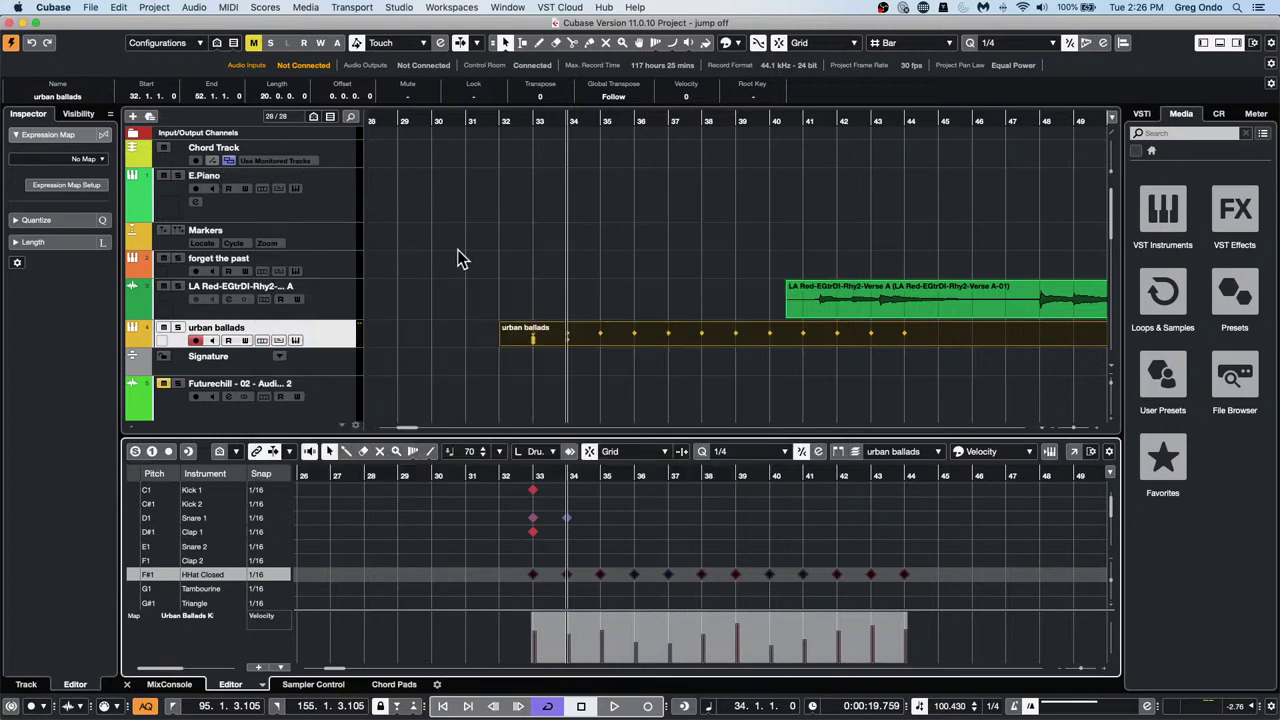
Lower the urban ballads volume fader to about -1.8 dB in its channel settings and close the window
{"action": "scroll", "coordinate": [237, 289], "scroll_direction": "down", "scroll_amount": 1}
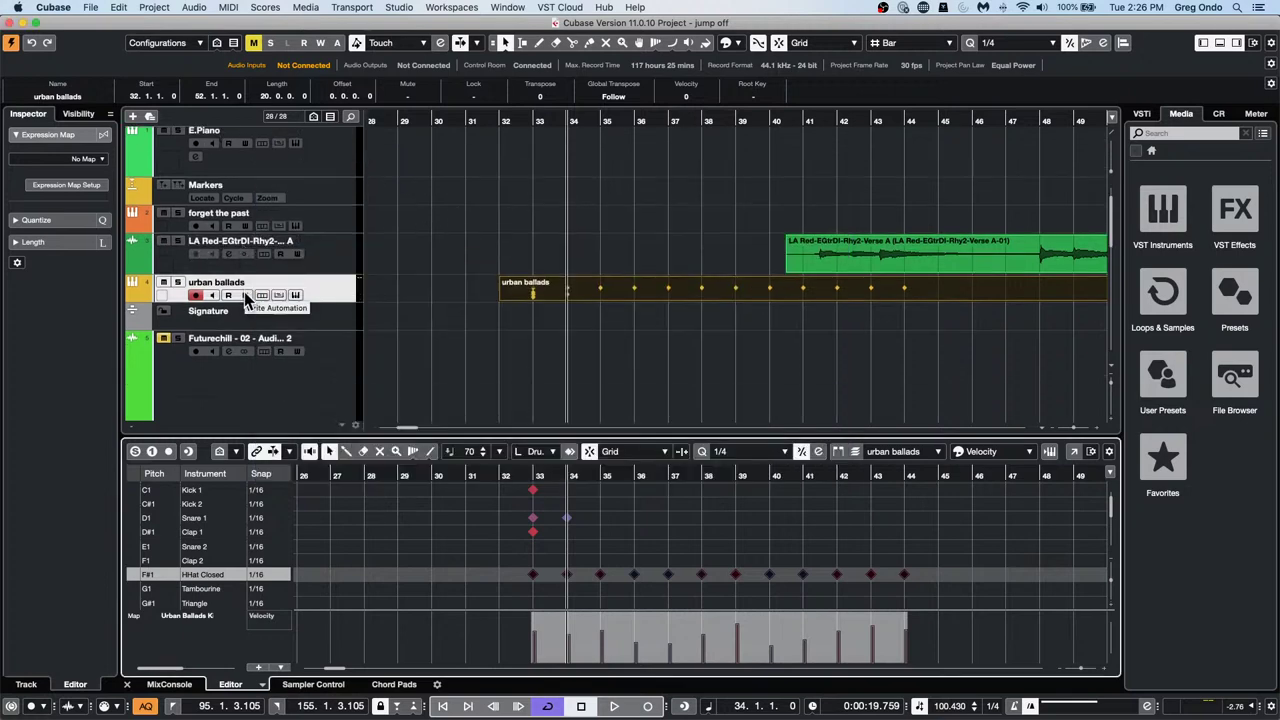
{"action": "left_click", "coordinate": [306, 297]}
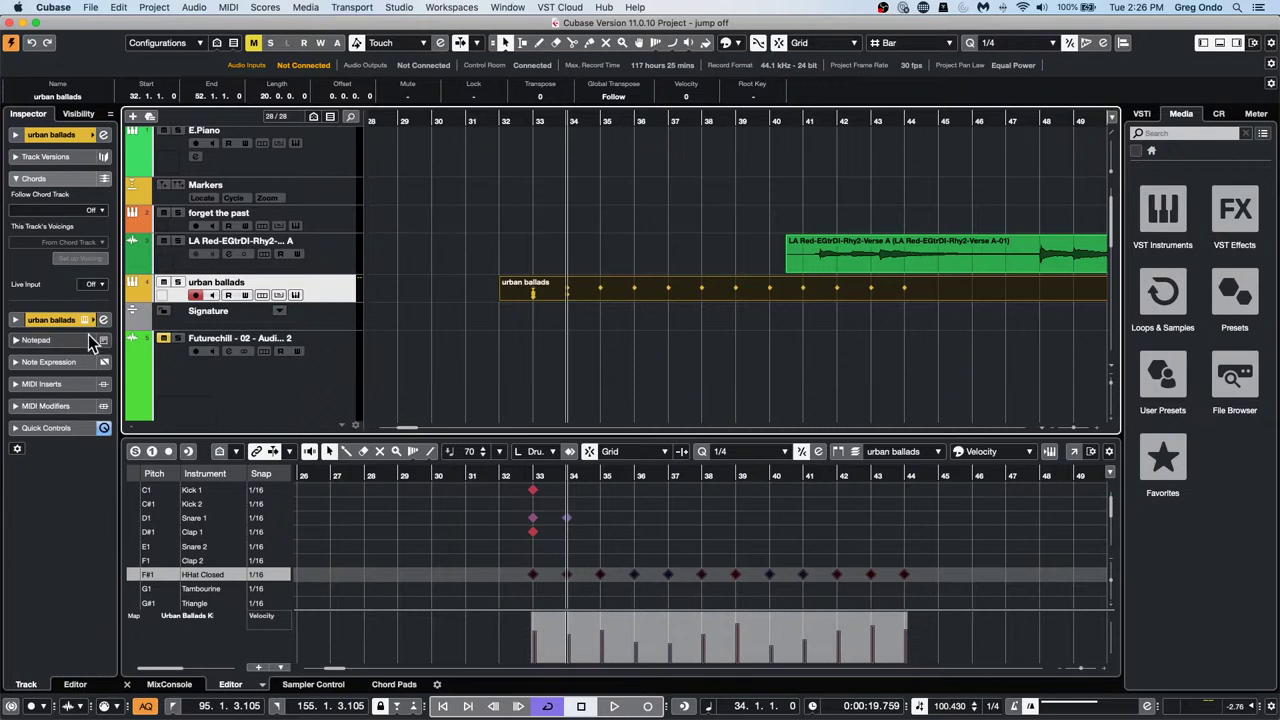
{"action": "left_click", "coordinate": [103, 135]}
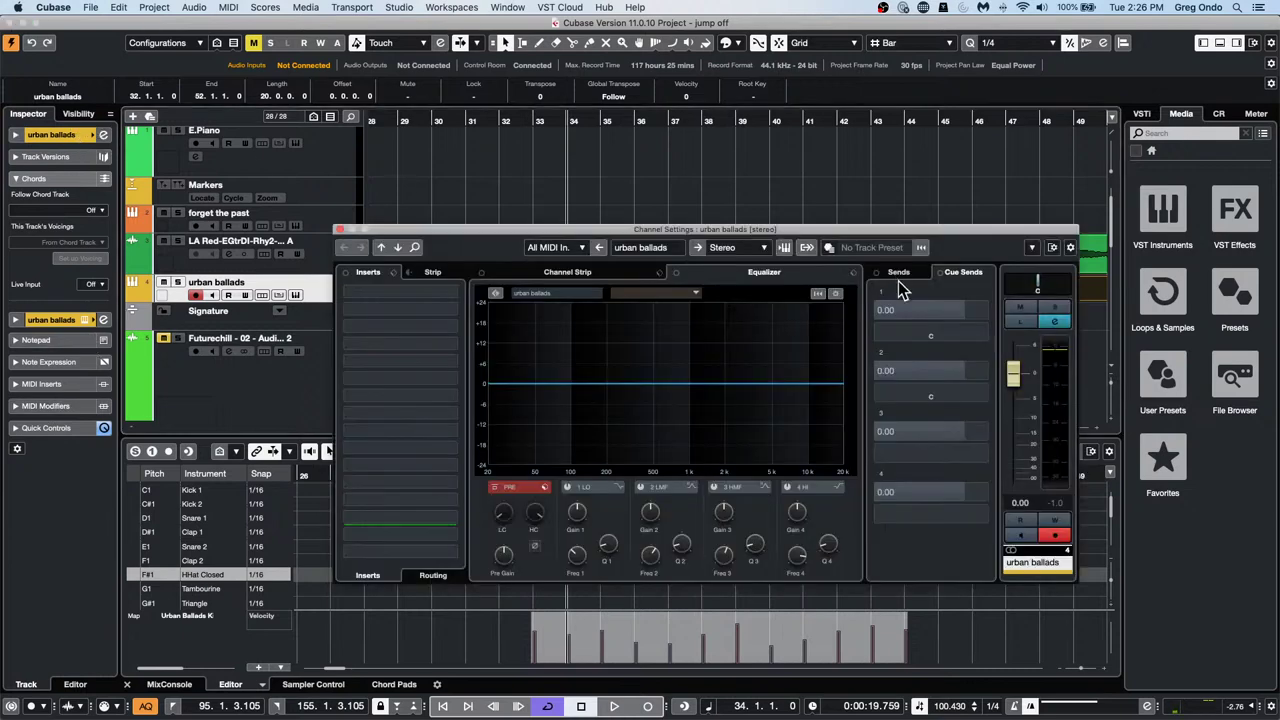
{"action": "mouse_move", "coordinate": [1028, 368]}
{"action": "left_mouse_down"}
{"action": "mouse_move", "coordinate": [1022, 402]}
{"action": "mouse_move", "coordinate": [1020, 380]}
{"action": "left_mouse_up"}
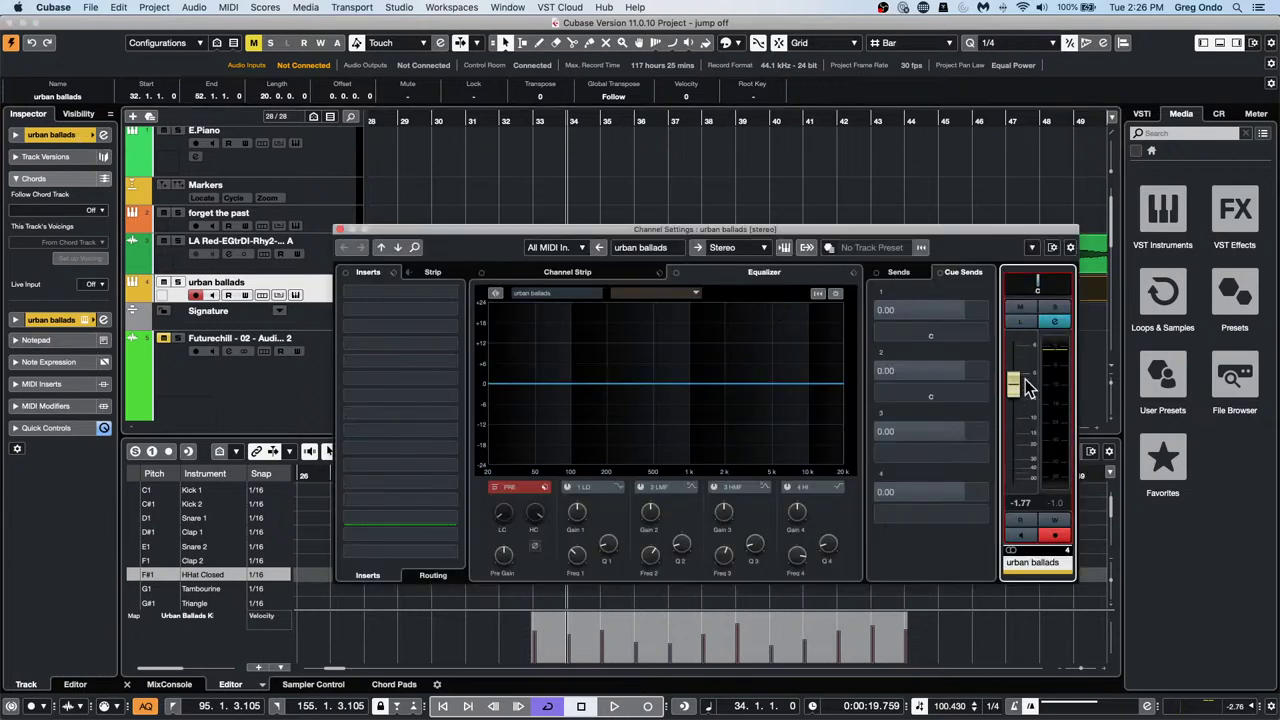
{"action": "left_click", "coordinate": [341, 230]}
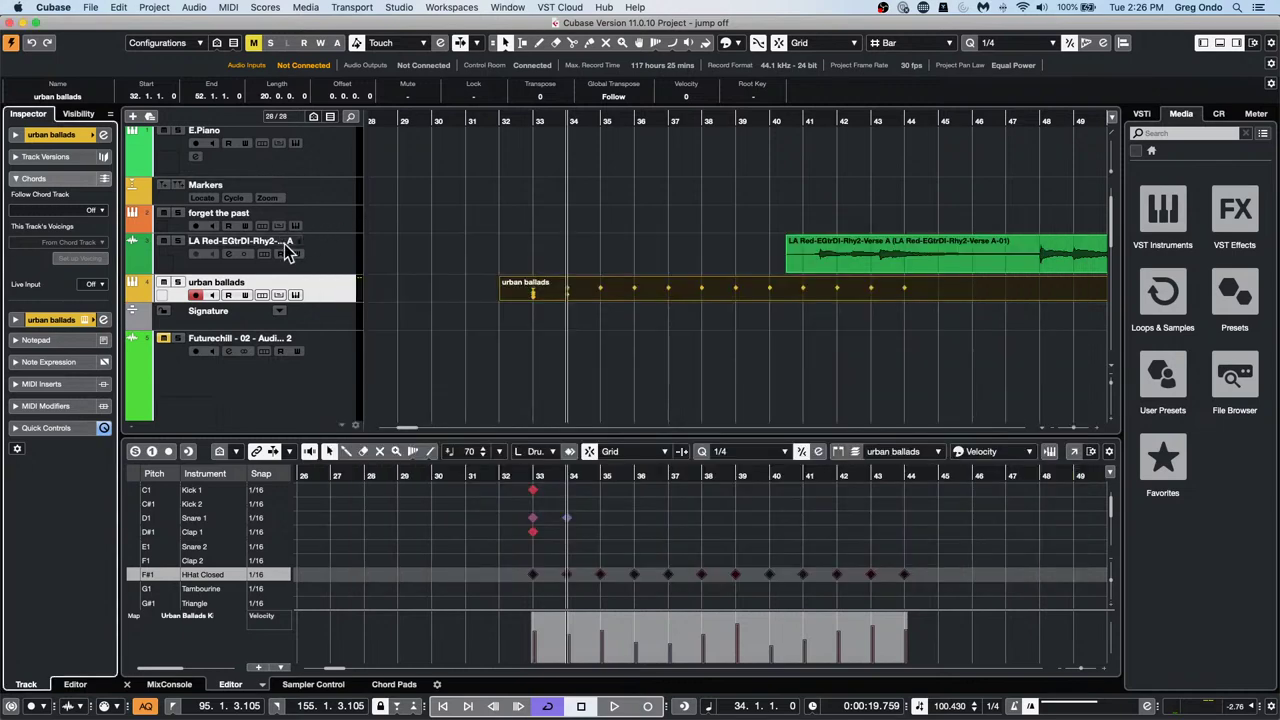
Add a MIDI track directly below the LA Red-EGtrDI-Rhy2 audio track
{"action": "right_click", "coordinate": [315, 254]}
{"action": "left_click", "coordinate": [315, 258]}
{"action": "right_click", "coordinate": [340, 262]}
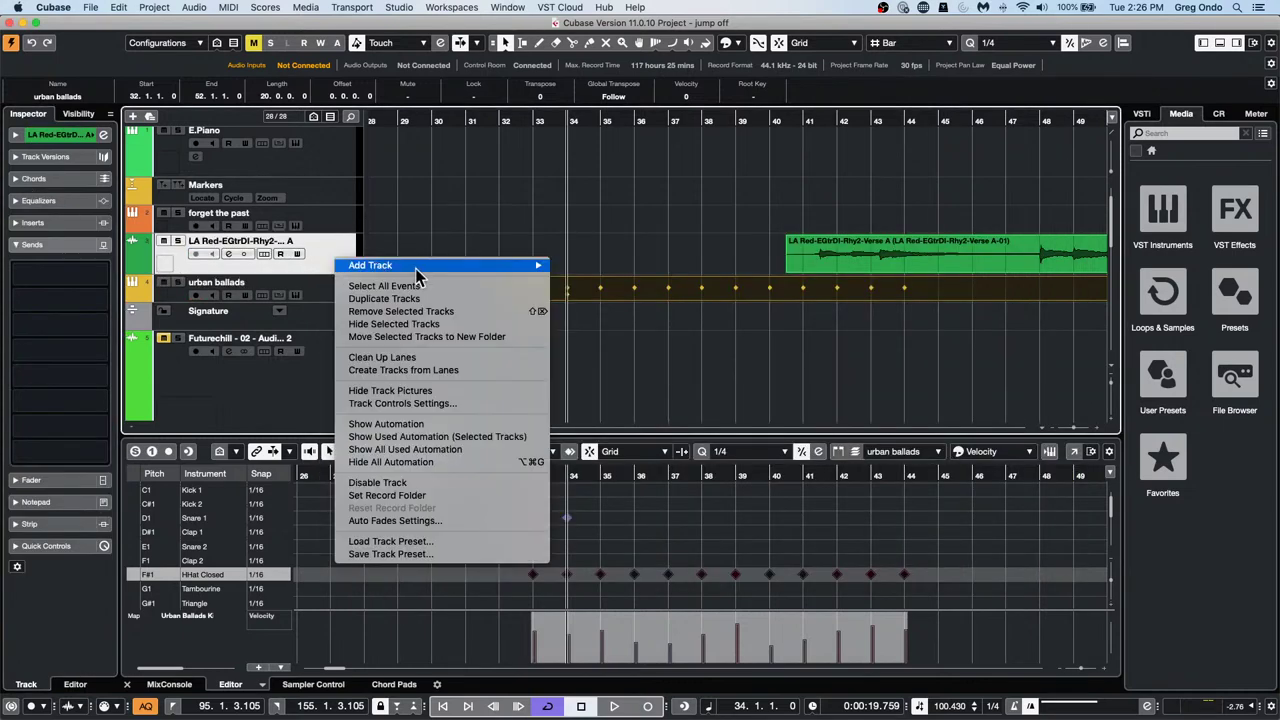
{"action": "mouse_move", "coordinate": [415, 268]}
{"action": "left_click", "coordinate": [670, 297]}
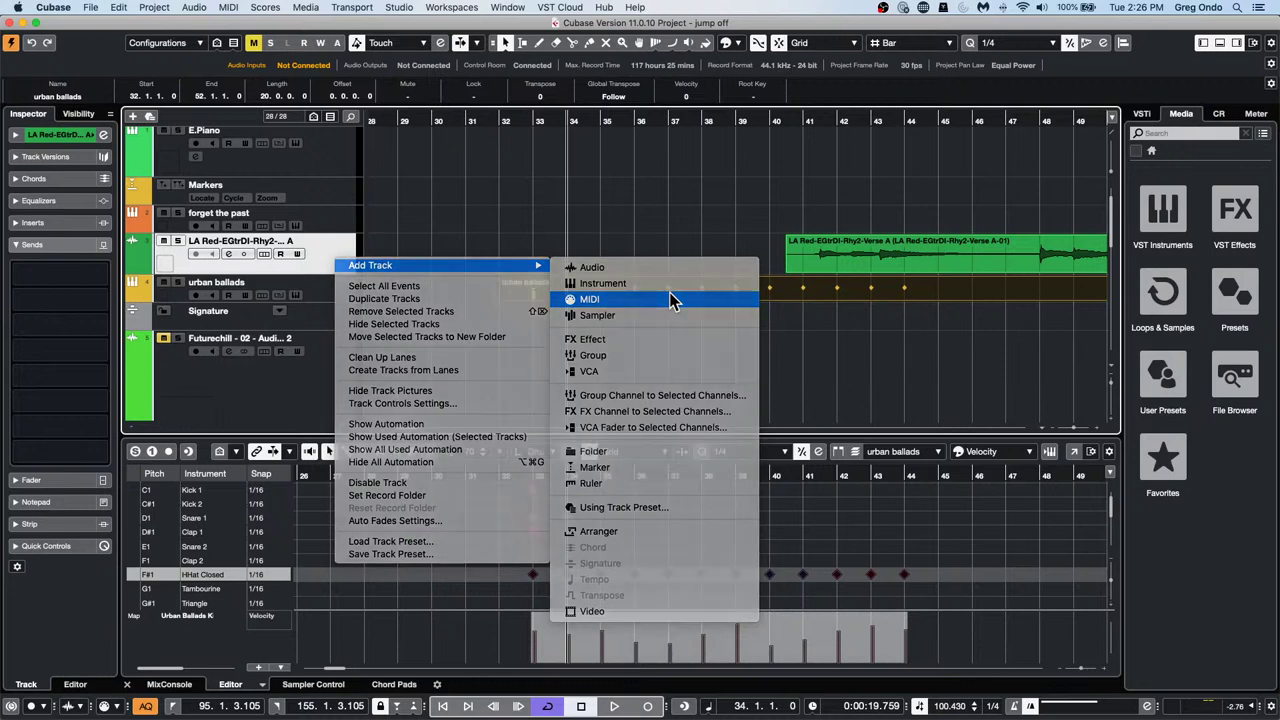
{"action": "left_click", "coordinate": [566, 267]}
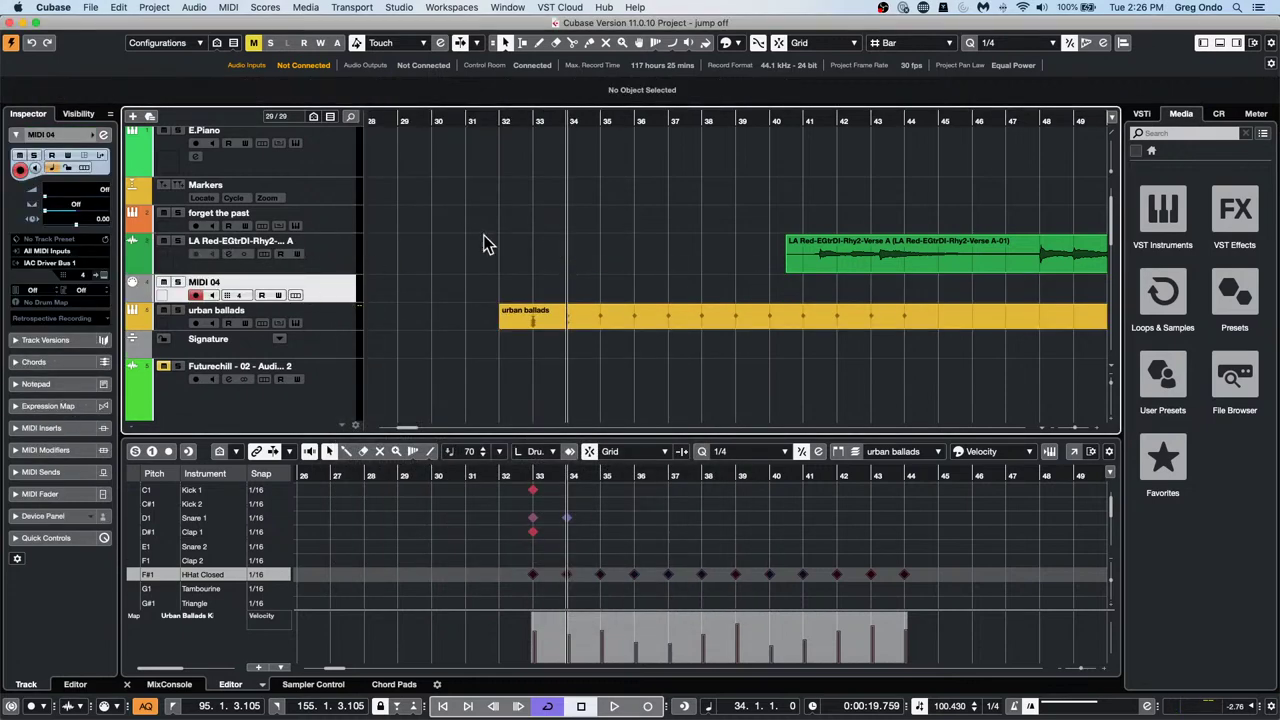
Show the rack of loaded VST instruments and look through its entries
{"action": "right_click", "coordinate": [338, 300]}
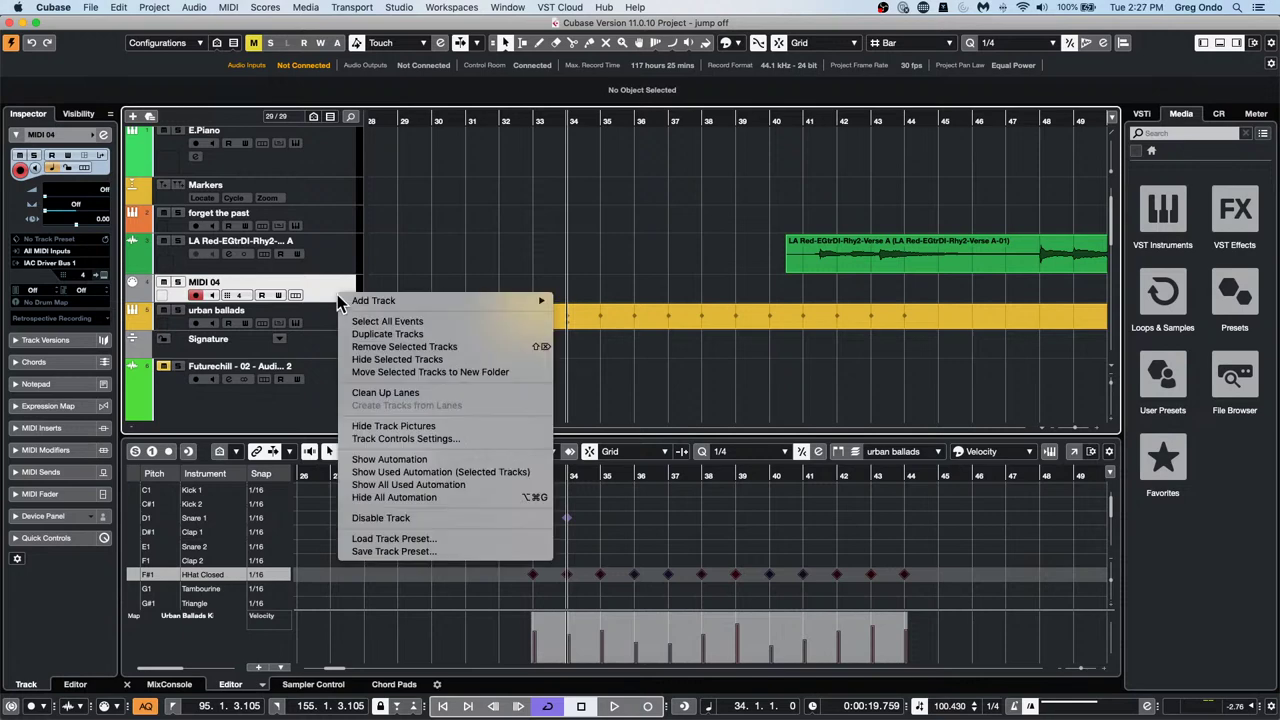
{"action": "right_click", "coordinate": [557, 174]}
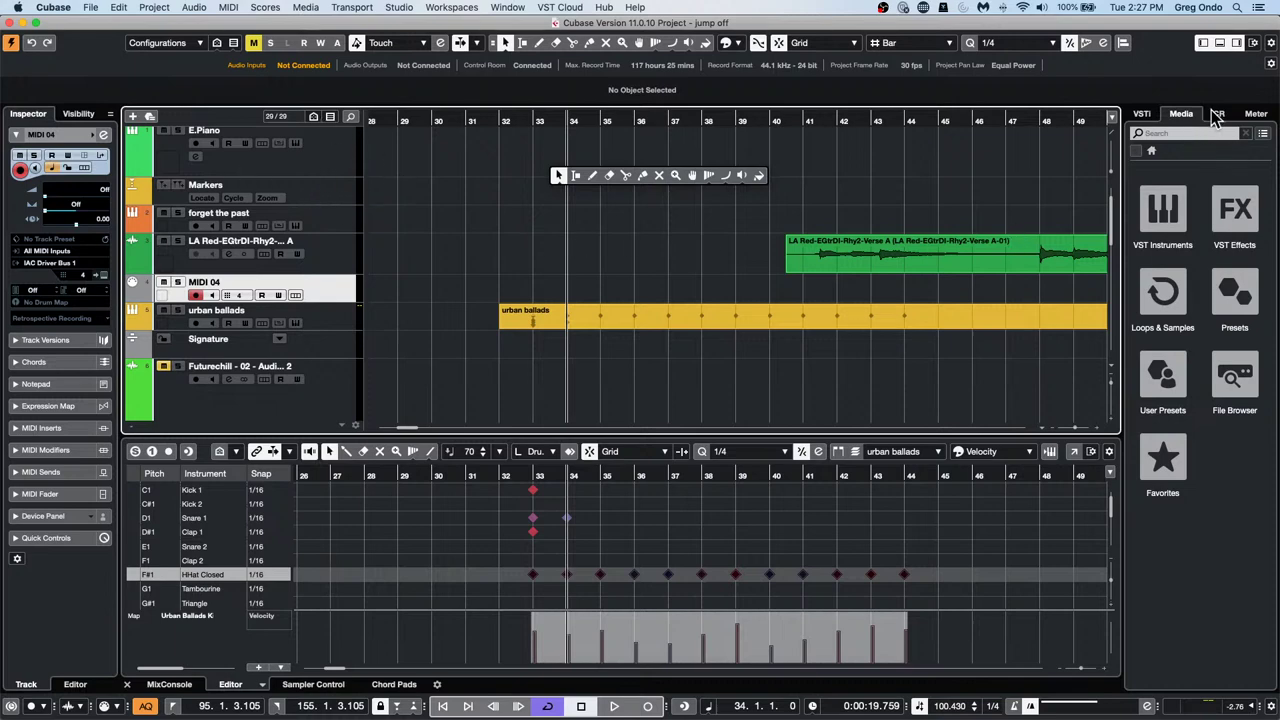
{"action": "left_click", "coordinate": [1142, 114]}
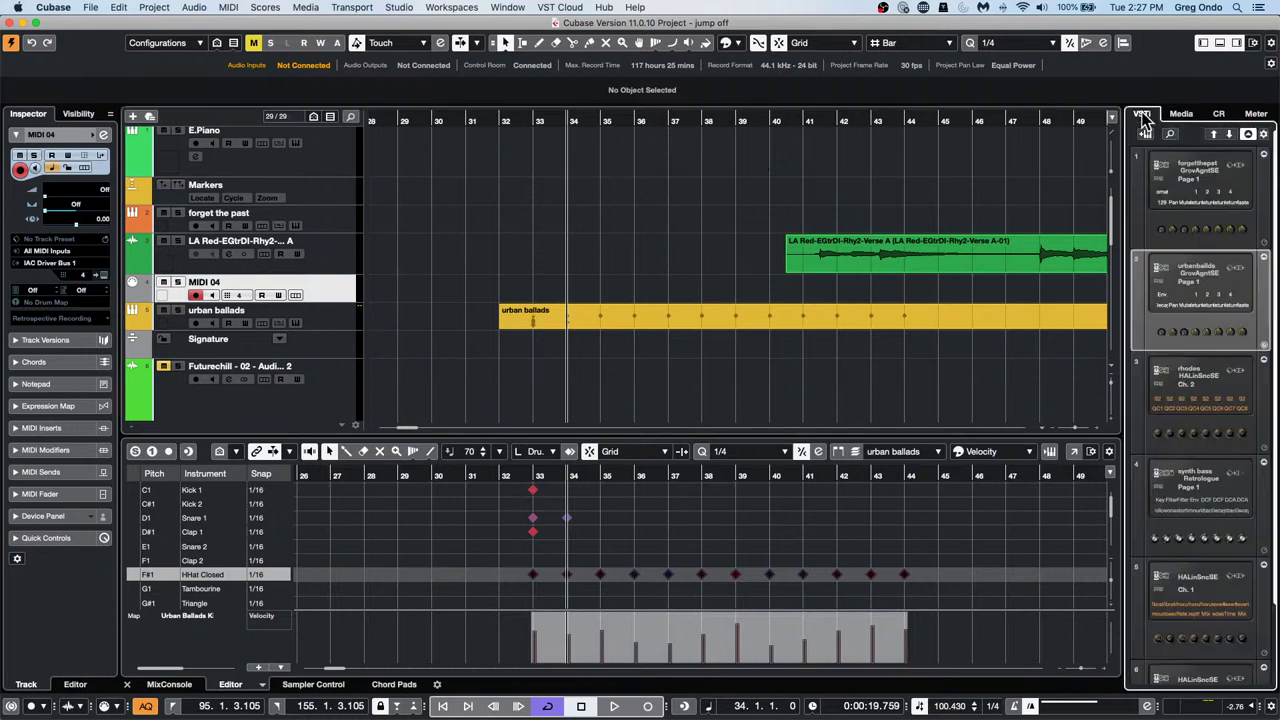
{"action": "scroll", "coordinate": [1180, 405], "scroll_direction": "down", "scroll_amount": 1}
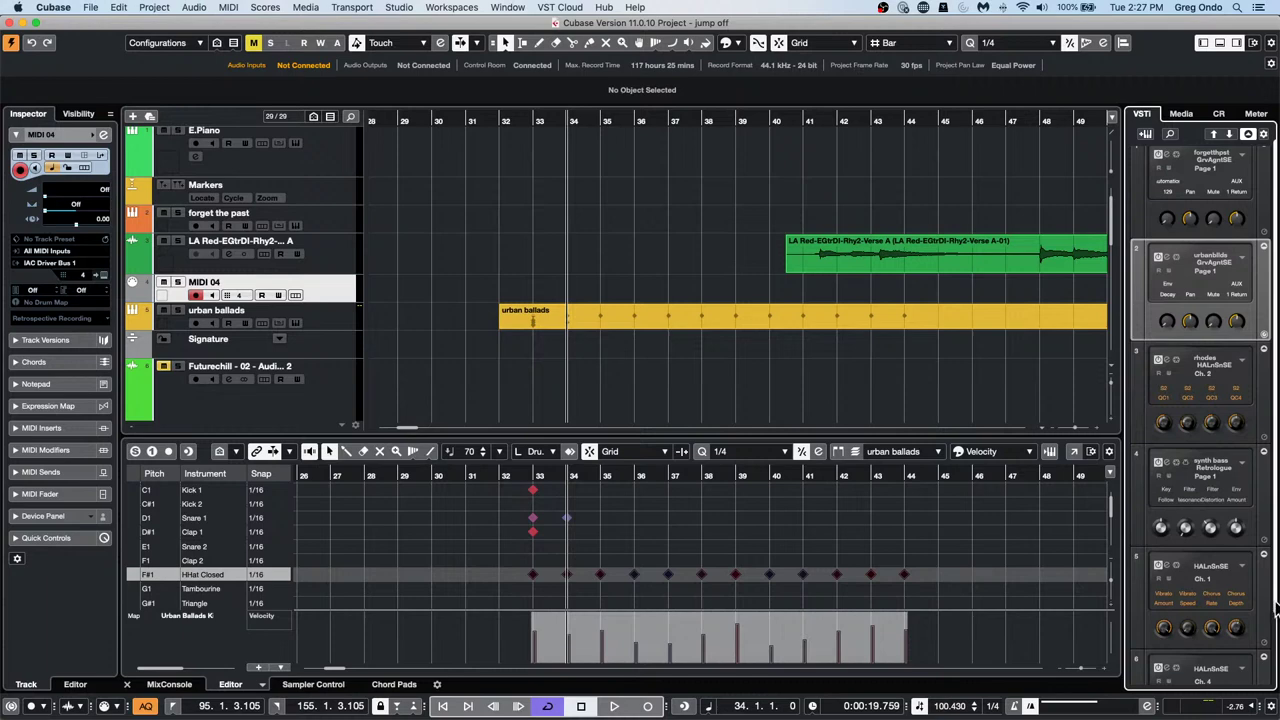
Load Retrologue as a rack instrument, create a MIDI track assigned to it, and close the synth's window
{"action": "scroll", "coordinate": [1276, 612], "scroll_direction": "down", "scroll_amount": 3}
{"action": "scroll", "coordinate": [1276, 640], "scroll_direction": "down", "scroll_amount": 5}
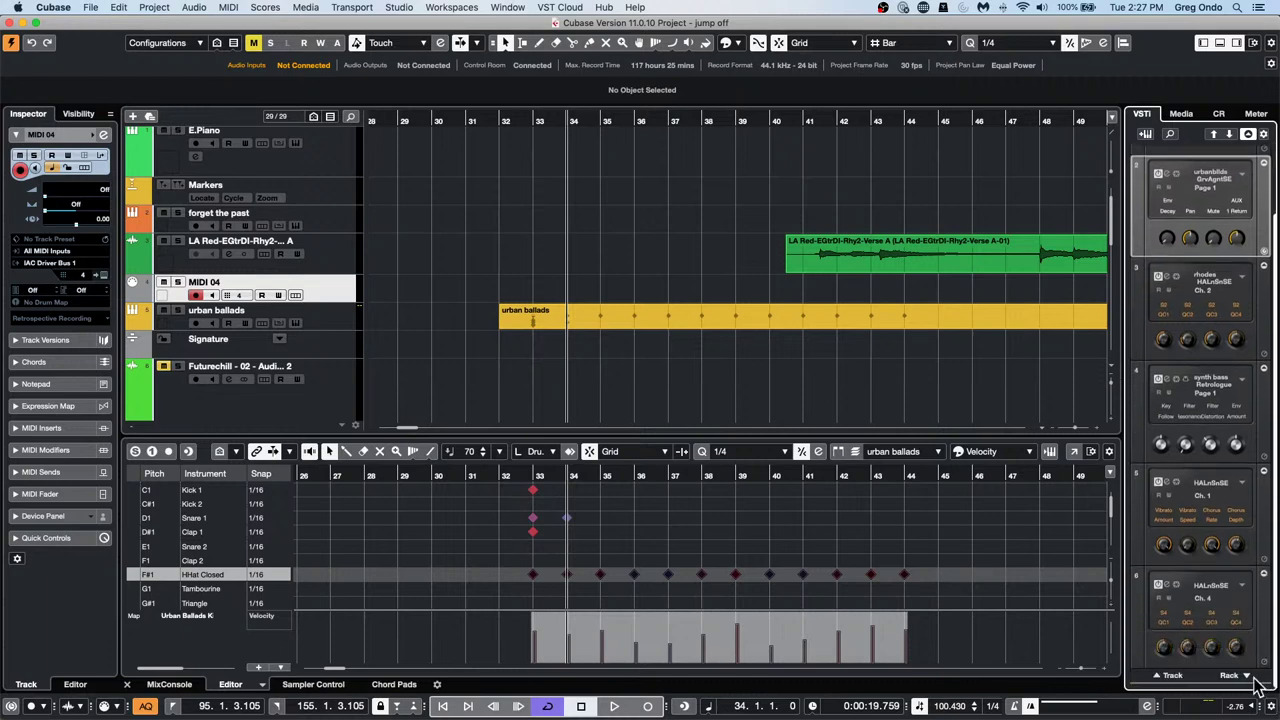
{"action": "left_click", "coordinate": [1250, 680]}
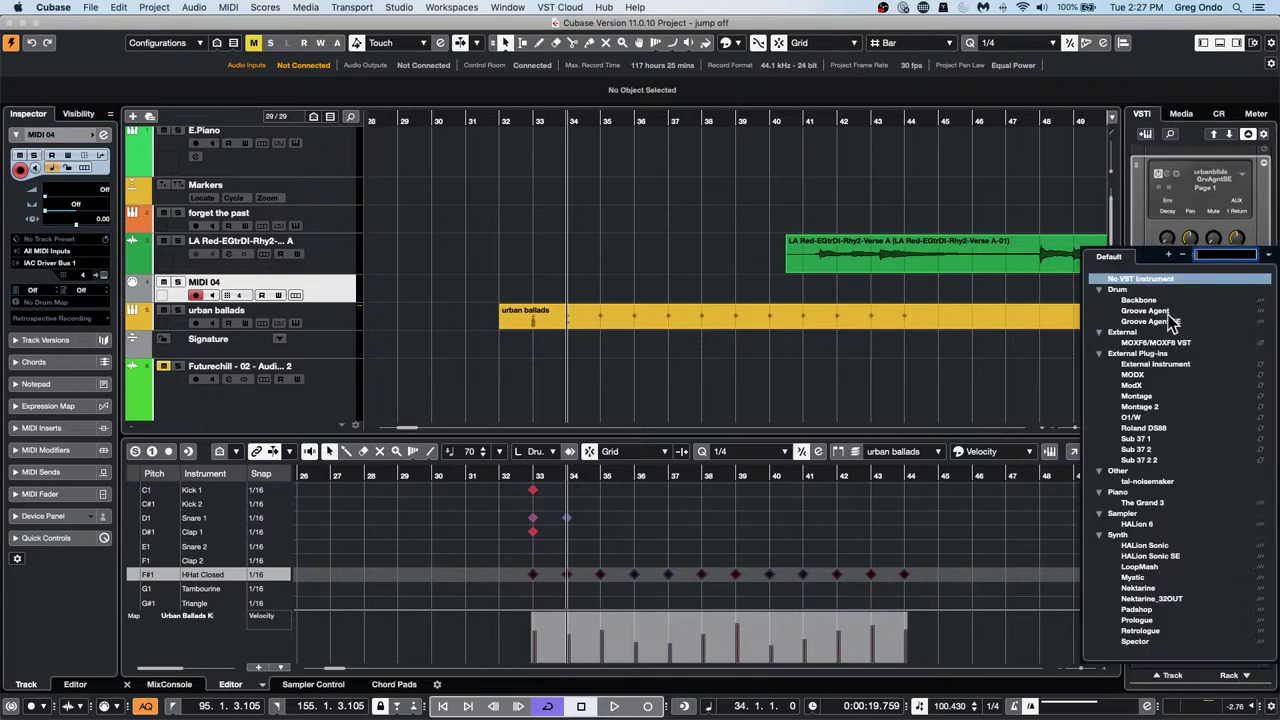
{"action": "left_click", "coordinate": [1148, 630]}
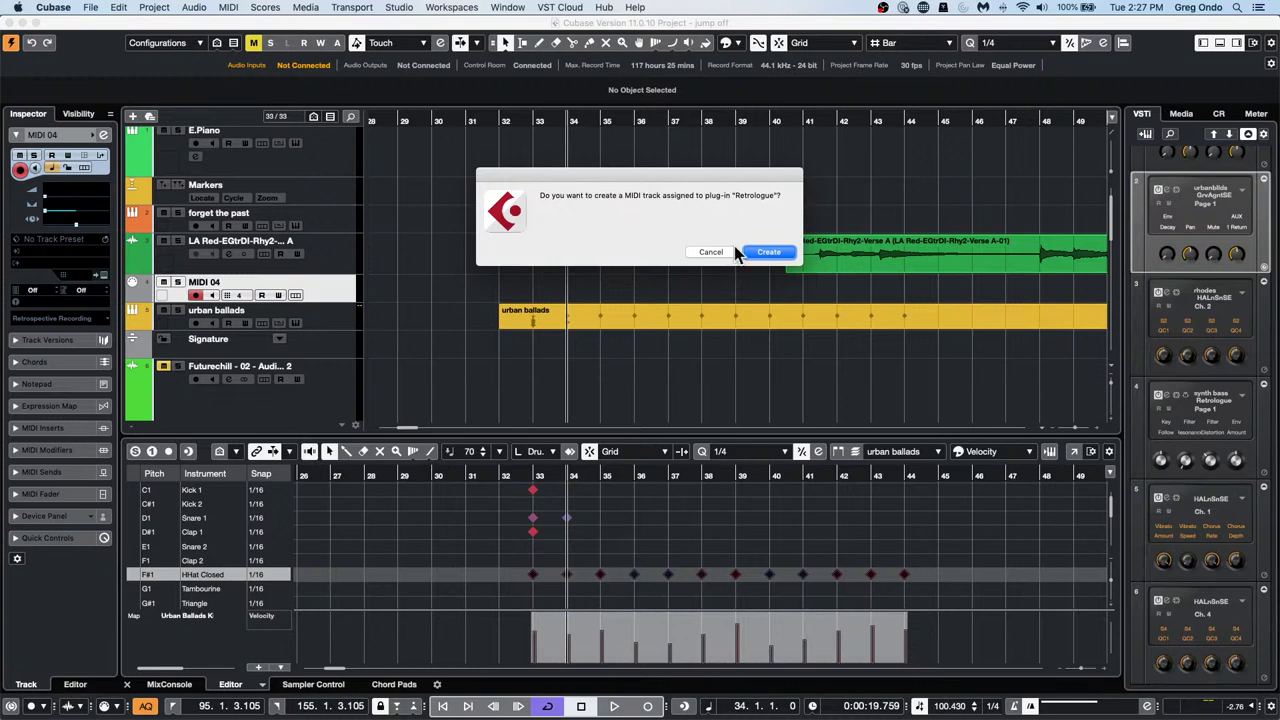
{"action": "left_click", "coordinate": [766, 252]}
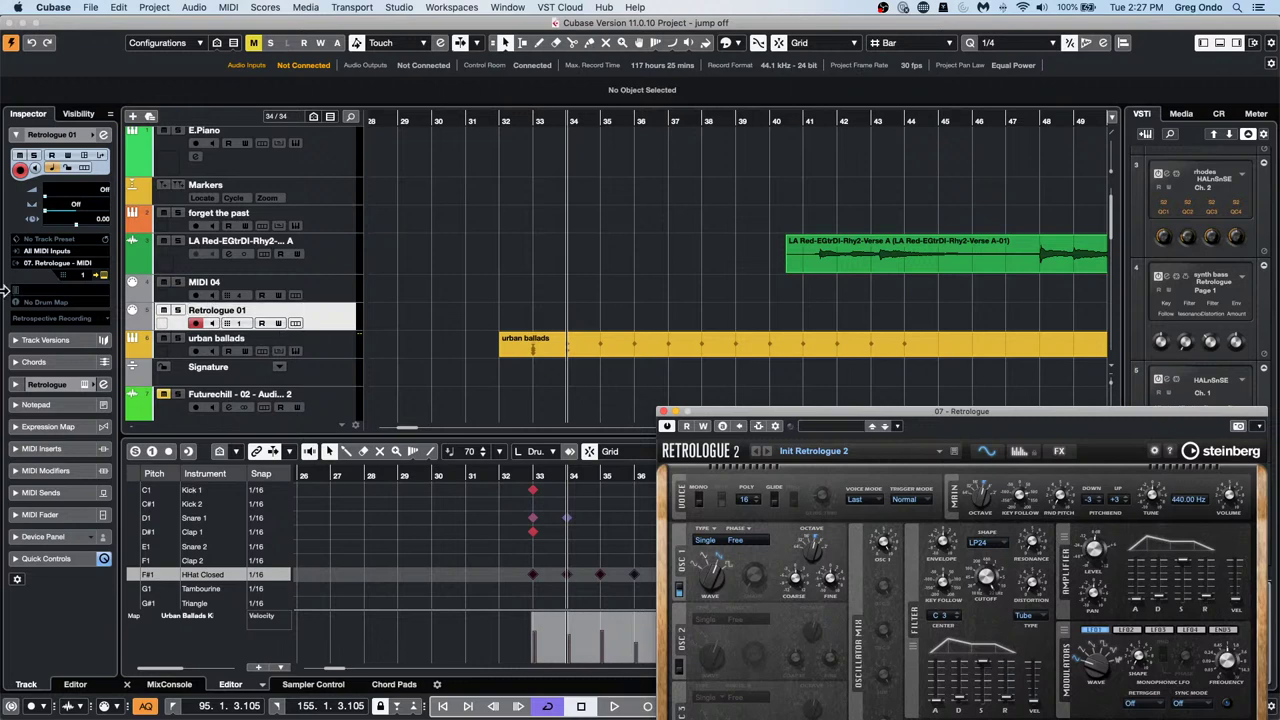
{"action": "left_click", "coordinate": [661, 412]}
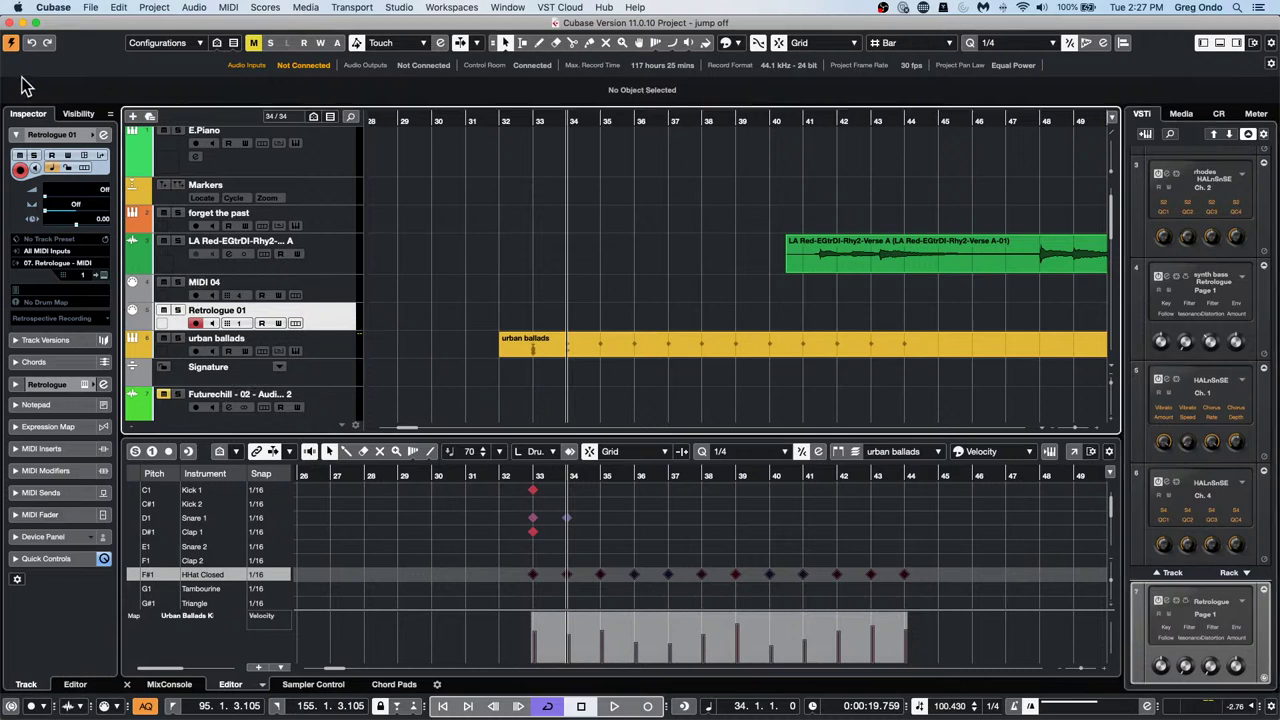
View the channel settings of the Retrologue 01 MIDI track, close them and collapse the track's main Inspector section
{"action": "left_click", "coordinate": [103, 134]}
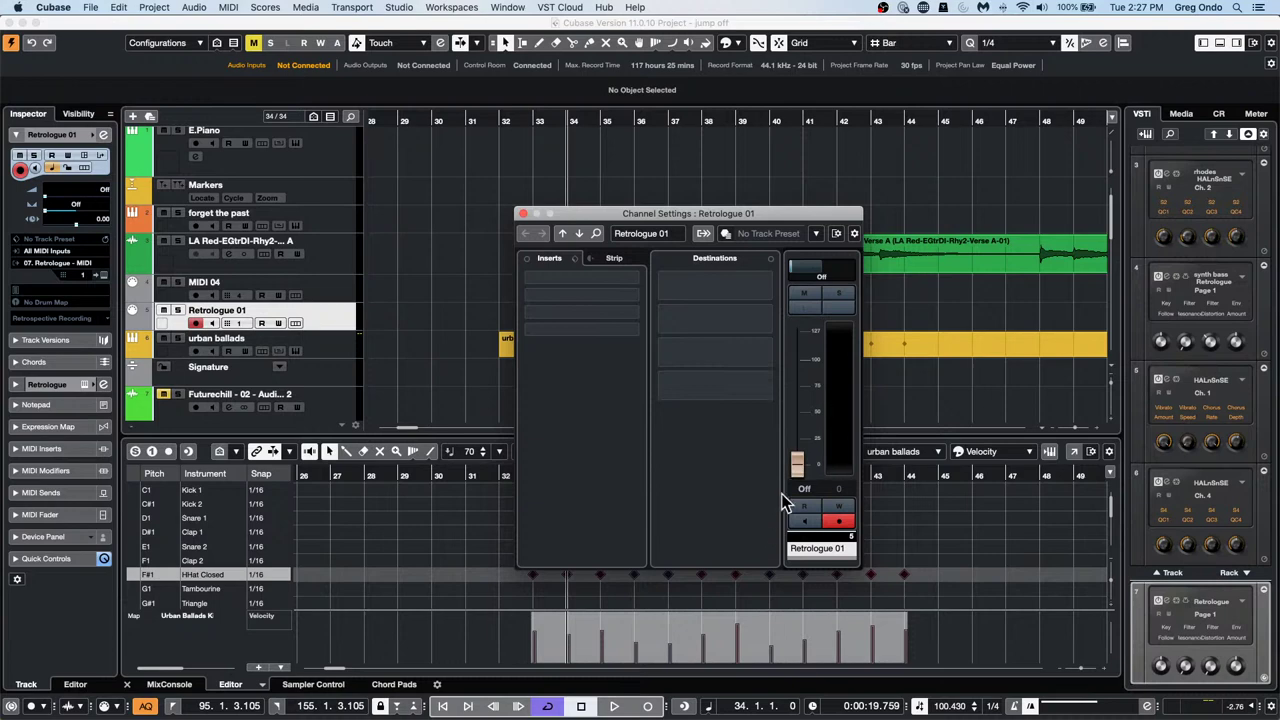
{"action": "left_click", "coordinate": [522, 214]}
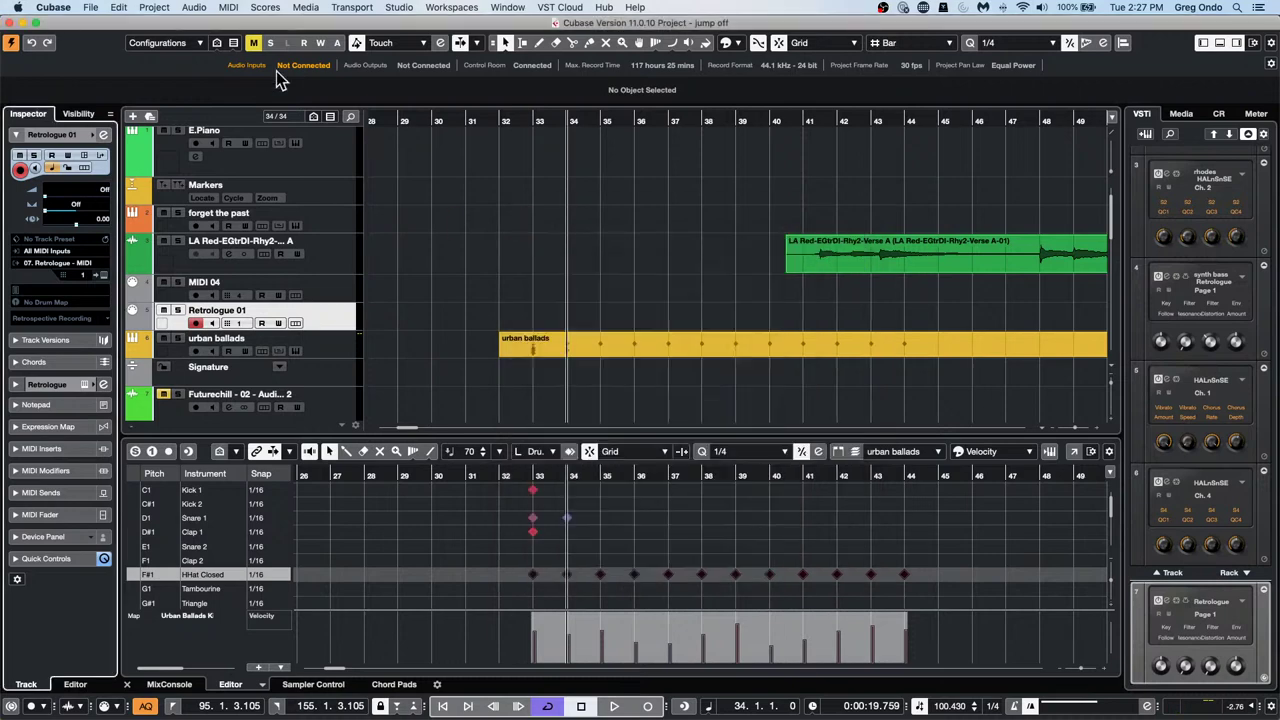
{"action": "left_click", "coordinate": [78, 134]}
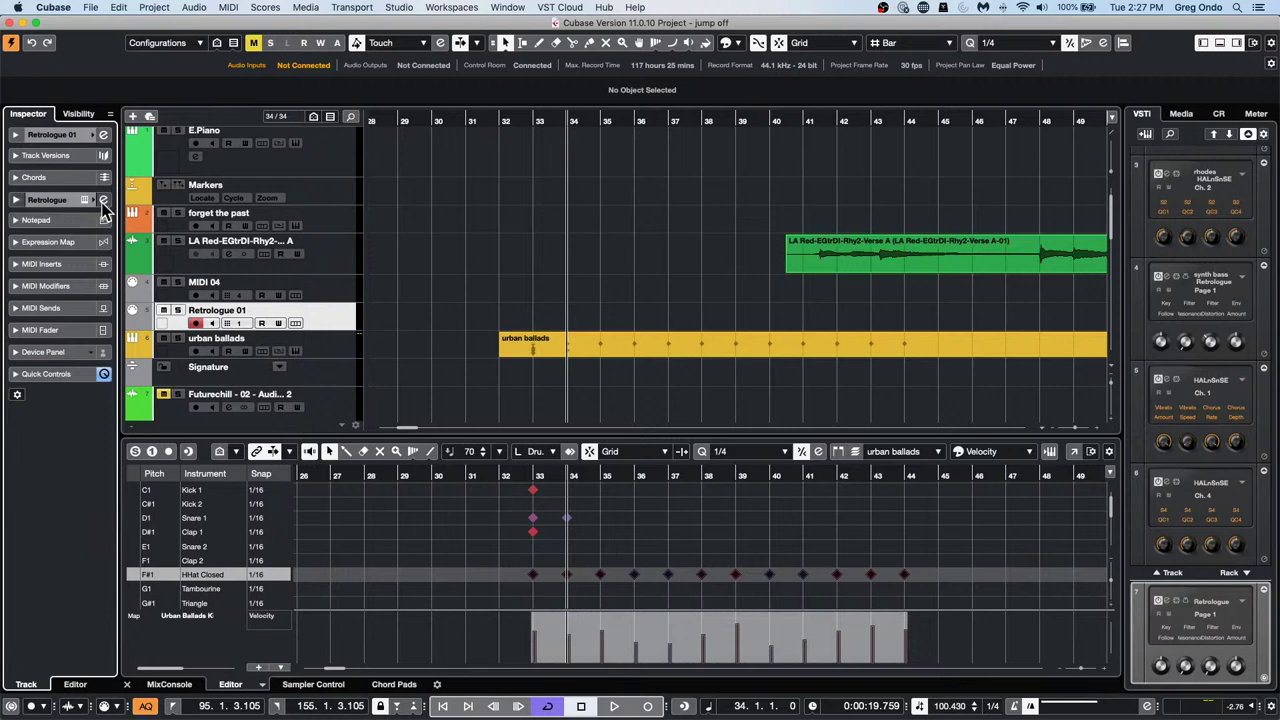
Set the volume fader to about -0.82 dB in the Retrologue instrument's channel settings and close the window
{"action": "left_click", "coordinate": [61, 201]}
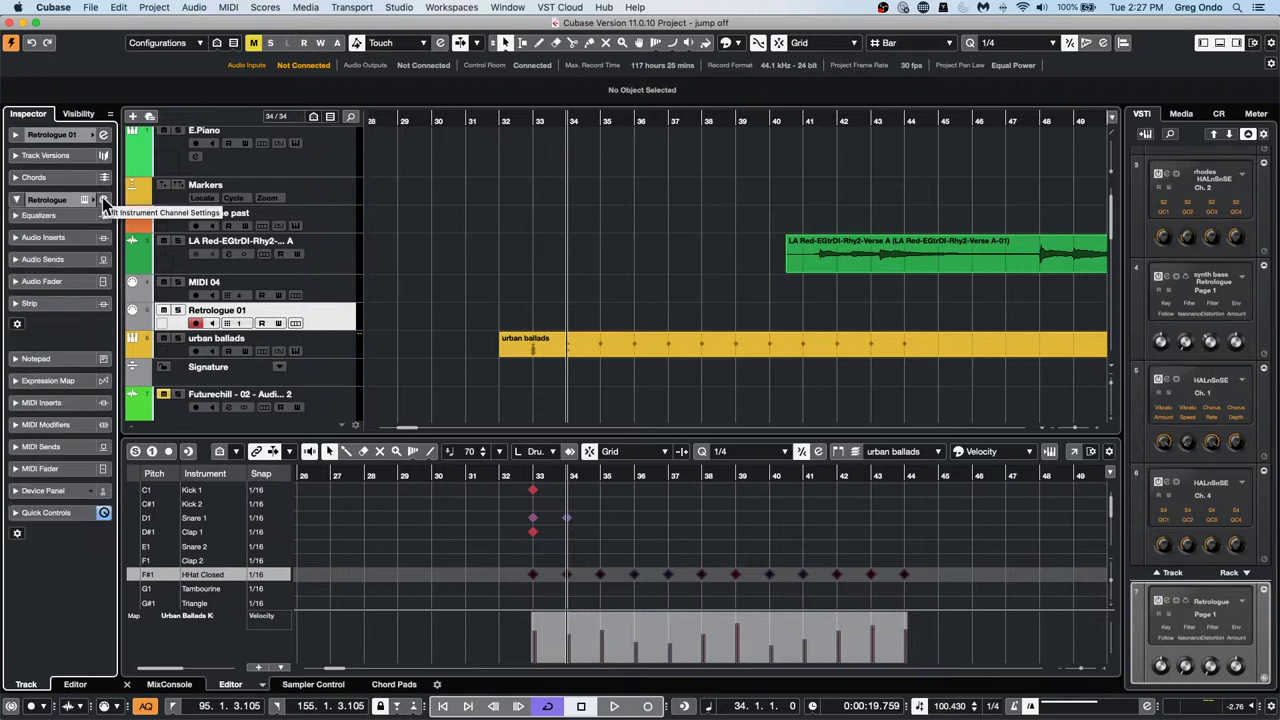
{"action": "left_click", "coordinate": [104, 201]}
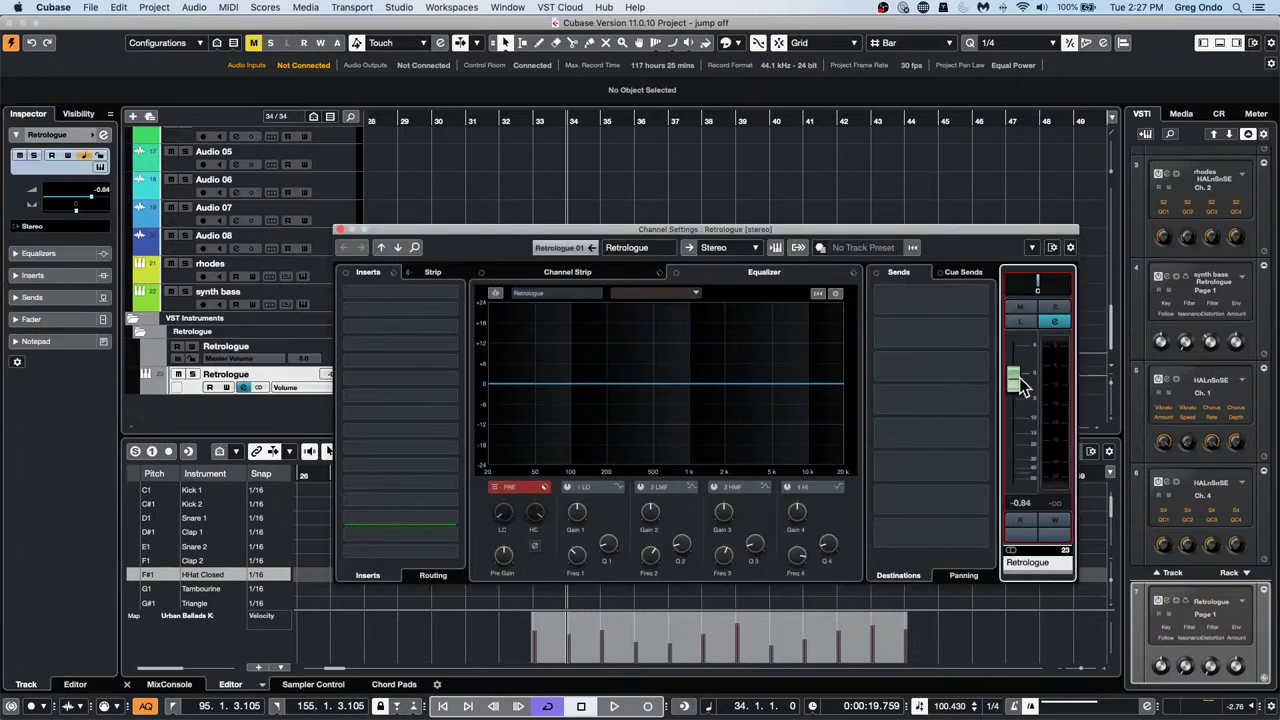
{"action": "mouse_move", "coordinate": [1022, 388]}
{"action": "left_mouse_down"}
{"action": "mouse_move", "coordinate": [1031, 368]}
{"action": "mouse_move", "coordinate": [1030, 390]}
{"action": "left_mouse_up"}
{"action": "left_click", "coordinate": [340, 231]}
Export the E.Piano, forget the past and urban ballads tracks to the Desktop with referenced media files, naming the archive with the person's first name
{"action": "scroll", "coordinate": [339, 250], "scroll_direction": "up", "scroll_amount": 10}
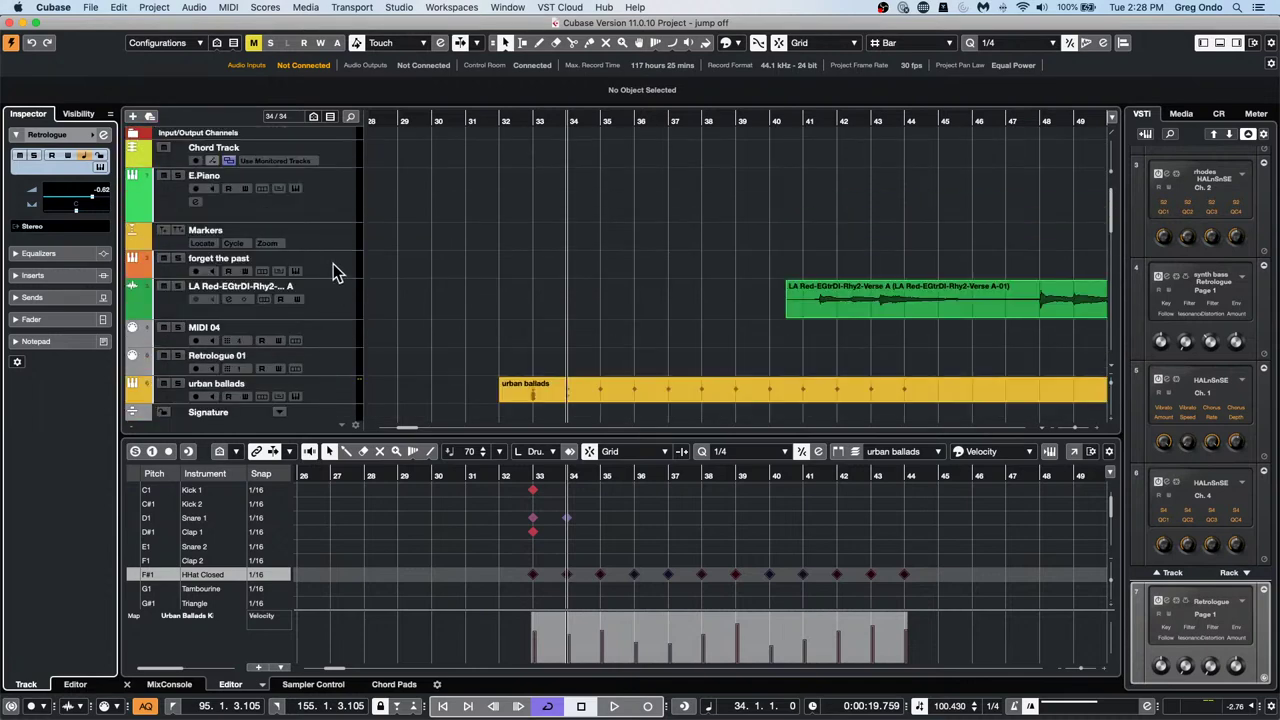
{"action": "left_click", "coordinate": [333, 264]}
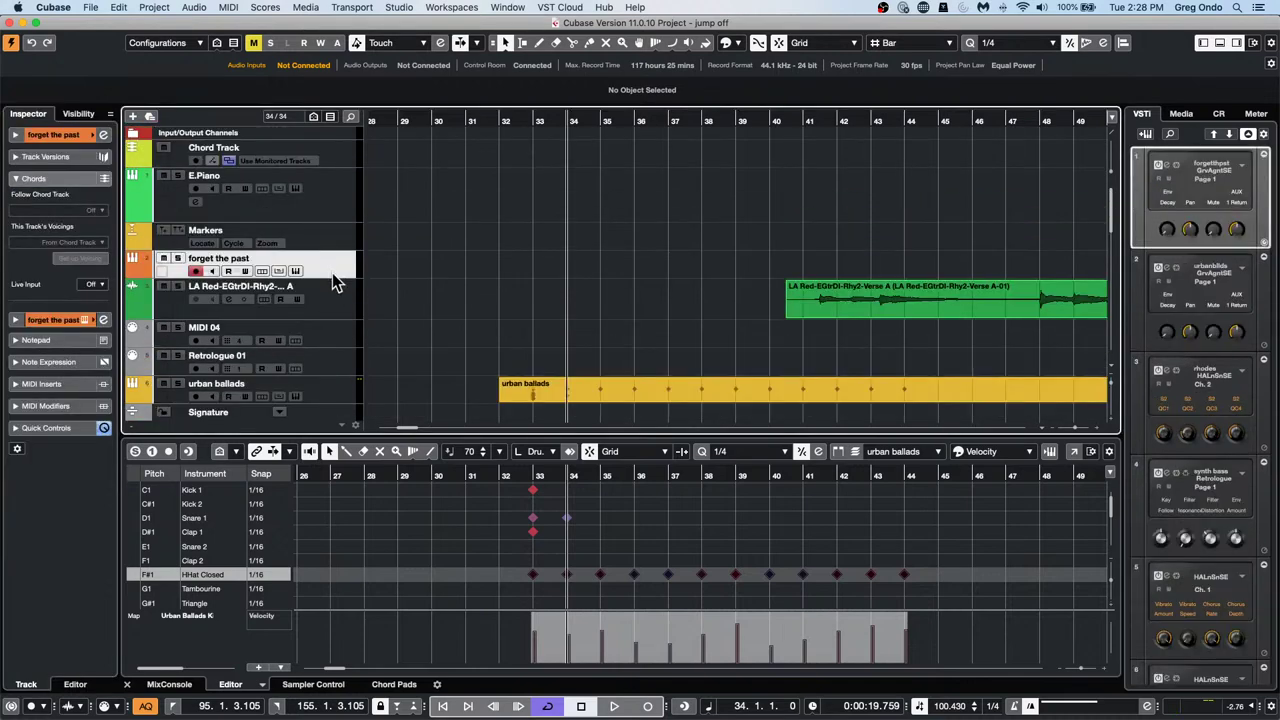
{"action": "left_click", "coordinate": [333, 398], "text": "super"}
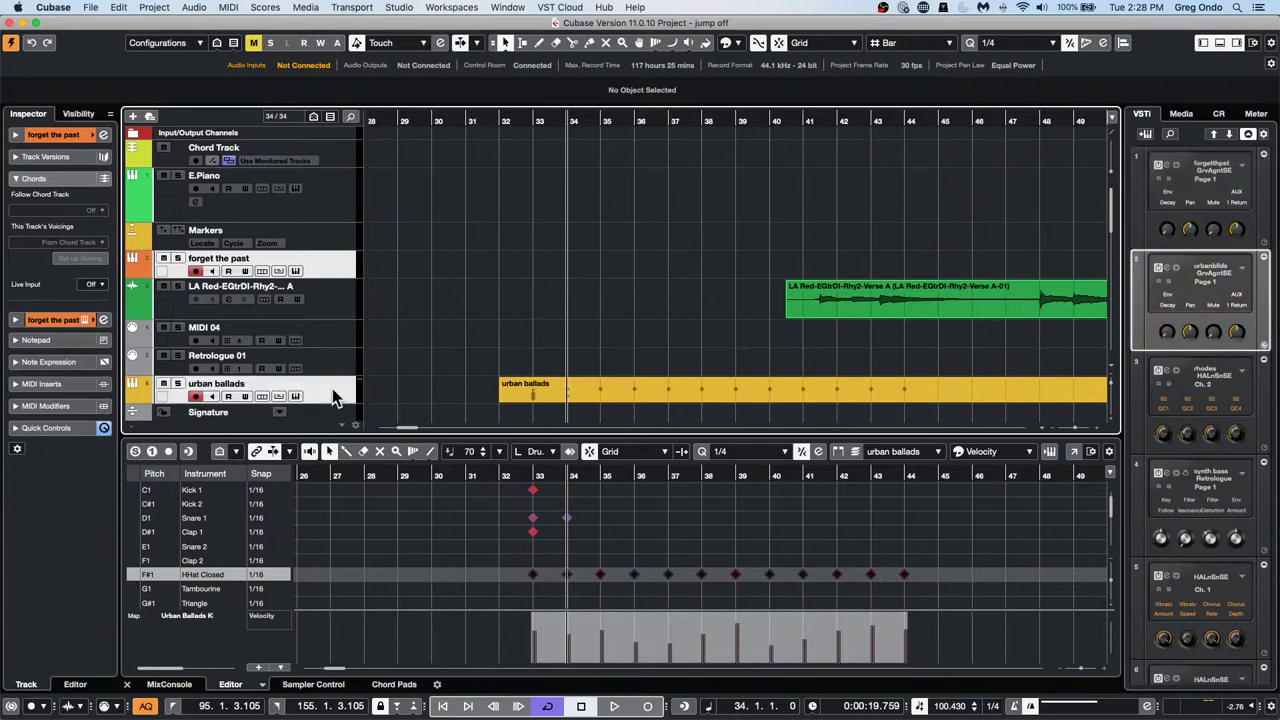
{"action": "left_click", "coordinate": [342, 212], "text": "super"}
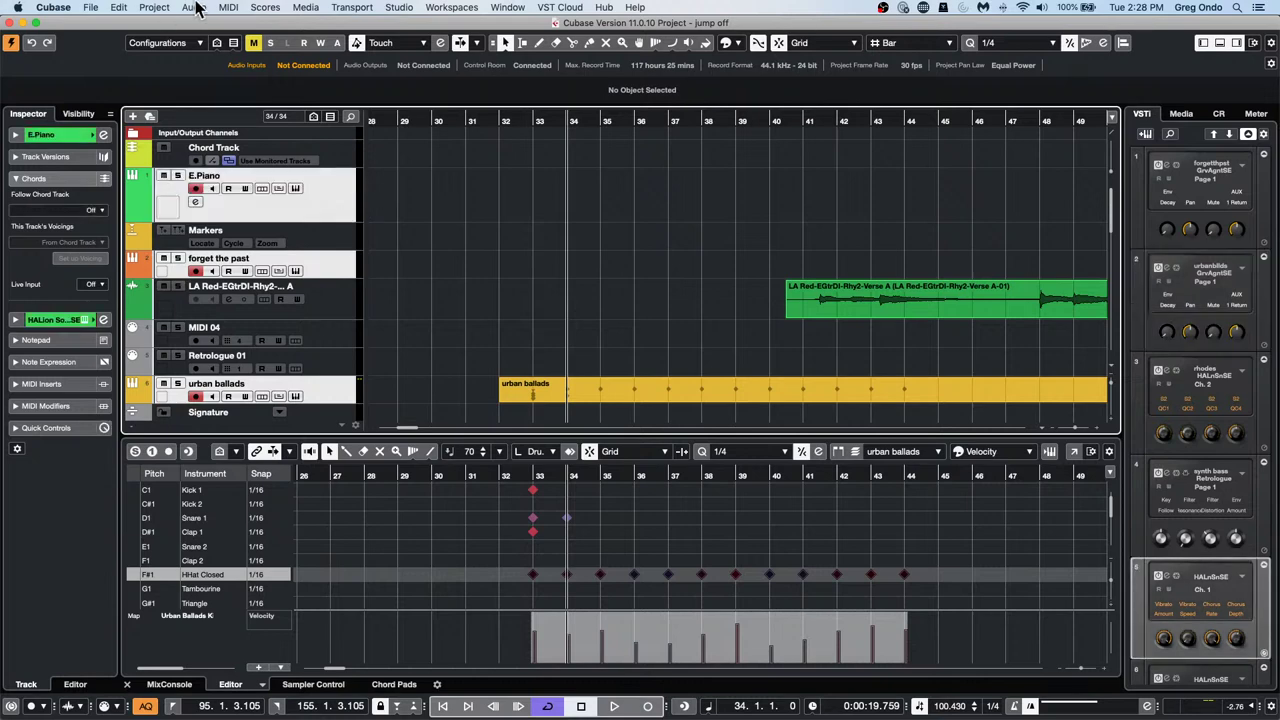
{"action": "left_click", "coordinate": [90, 8]}
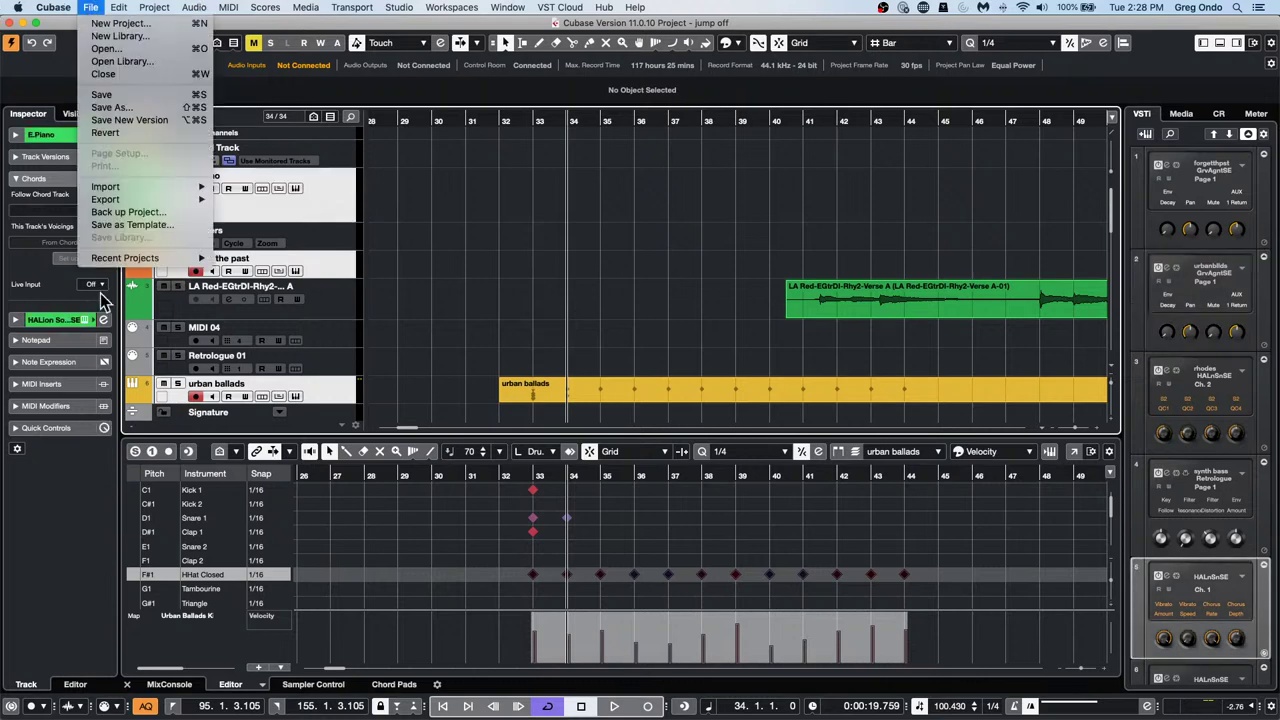
{"action": "mouse_move", "coordinate": [152, 200]}
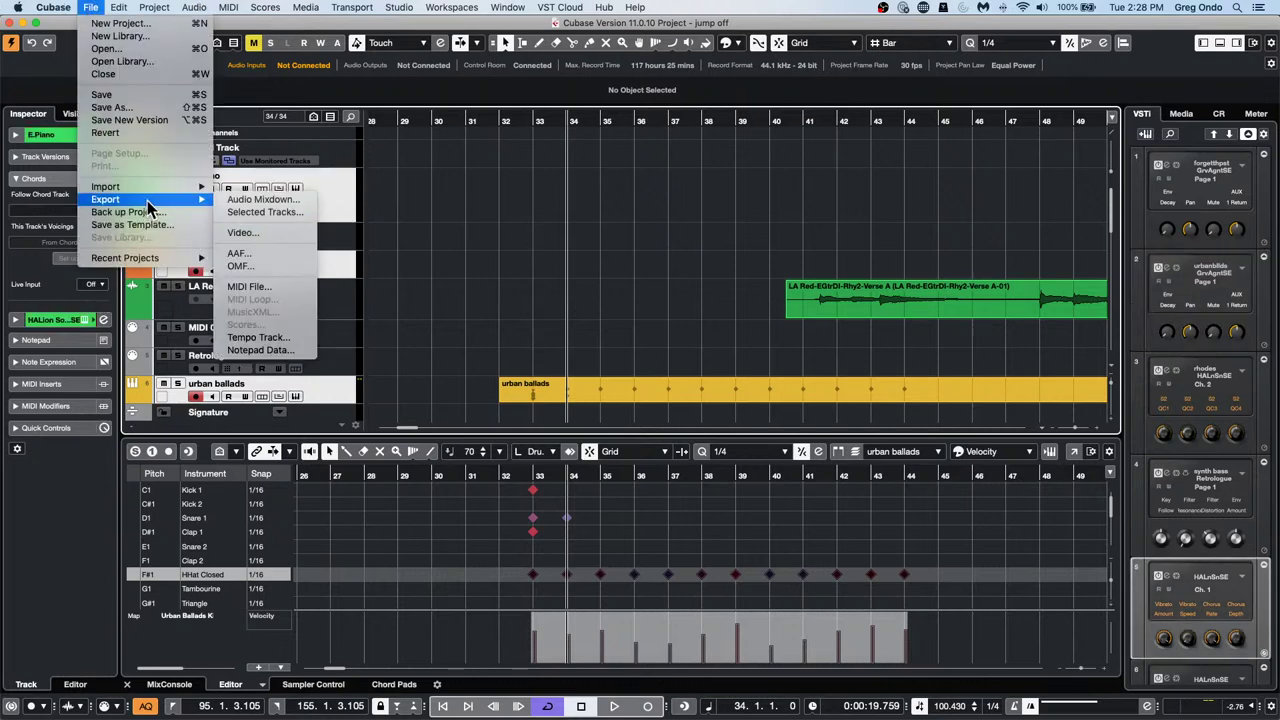
{"action": "left_click", "coordinate": [265, 212]}
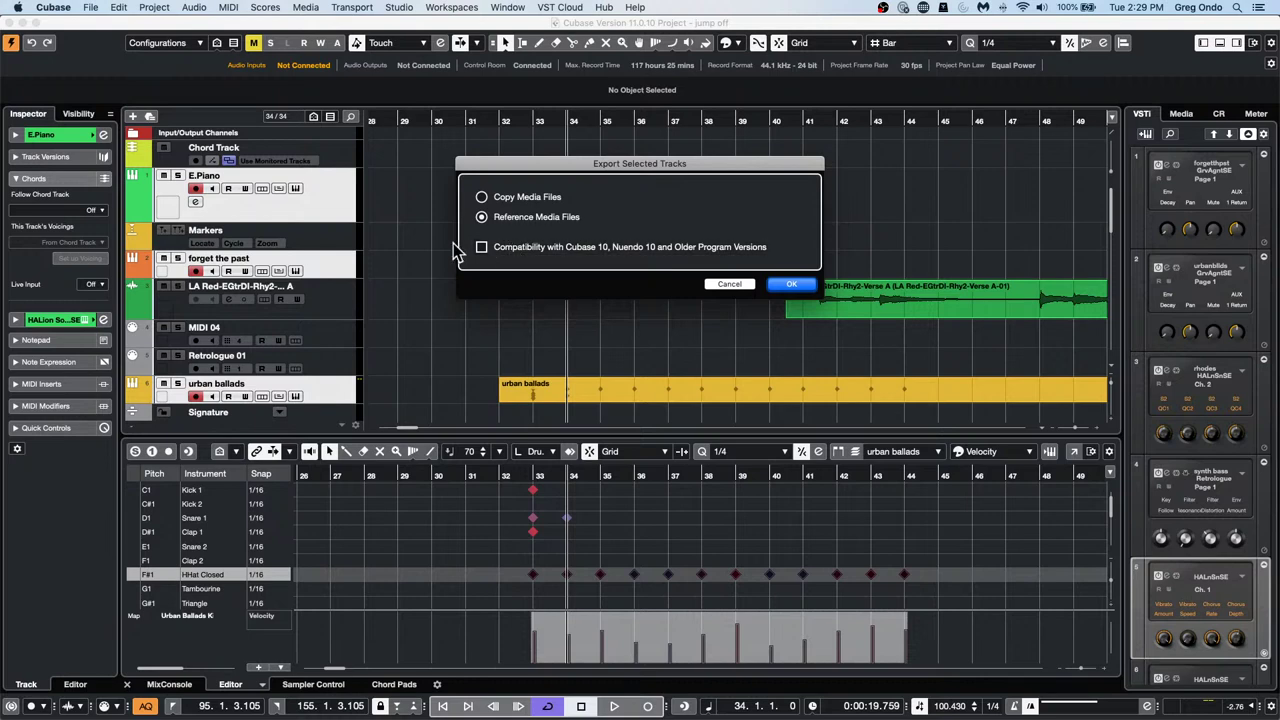
{"action": "left_click", "coordinate": [795, 287]}
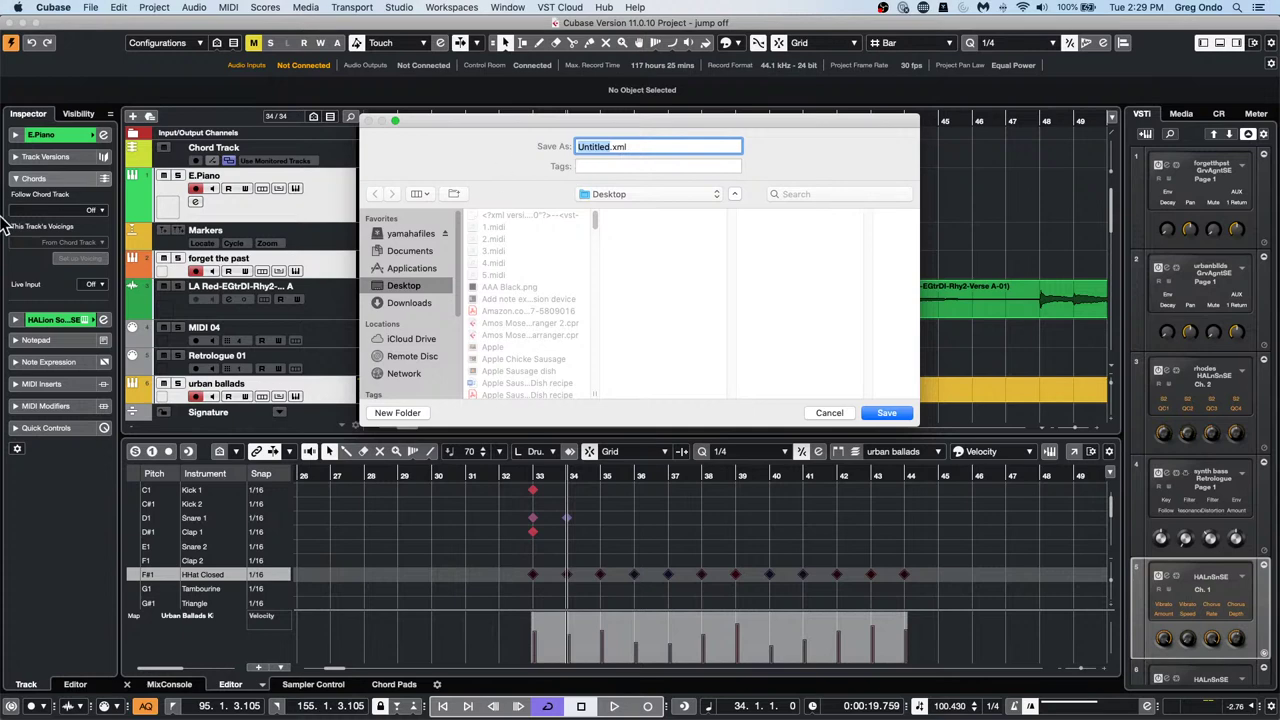
{"action": "type", "text": "gregor"}
{"action": "left_click", "coordinate": [887, 412]}
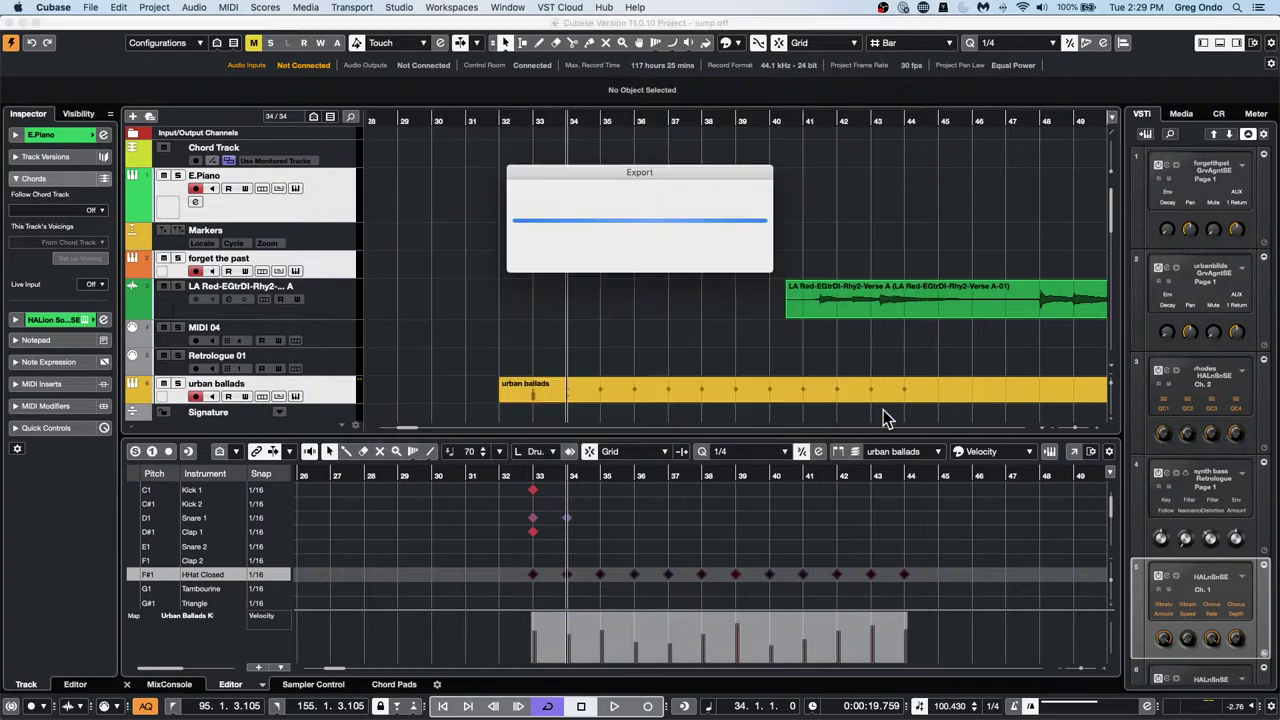
Create a new empty project in the June 15 2021 folder
{"action": "left_click", "coordinate": [88, 8]}
{"action": "left_click", "coordinate": [96, 25]}
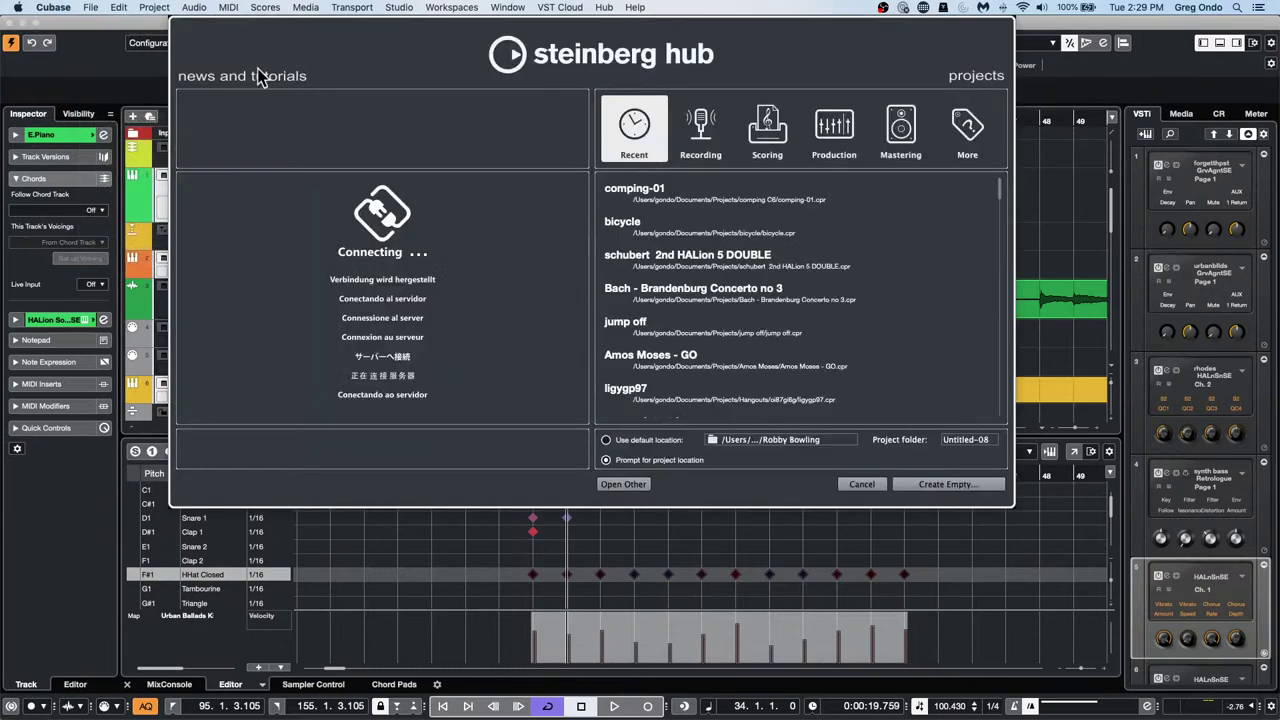
{"action": "left_click", "coordinate": [945, 484]}
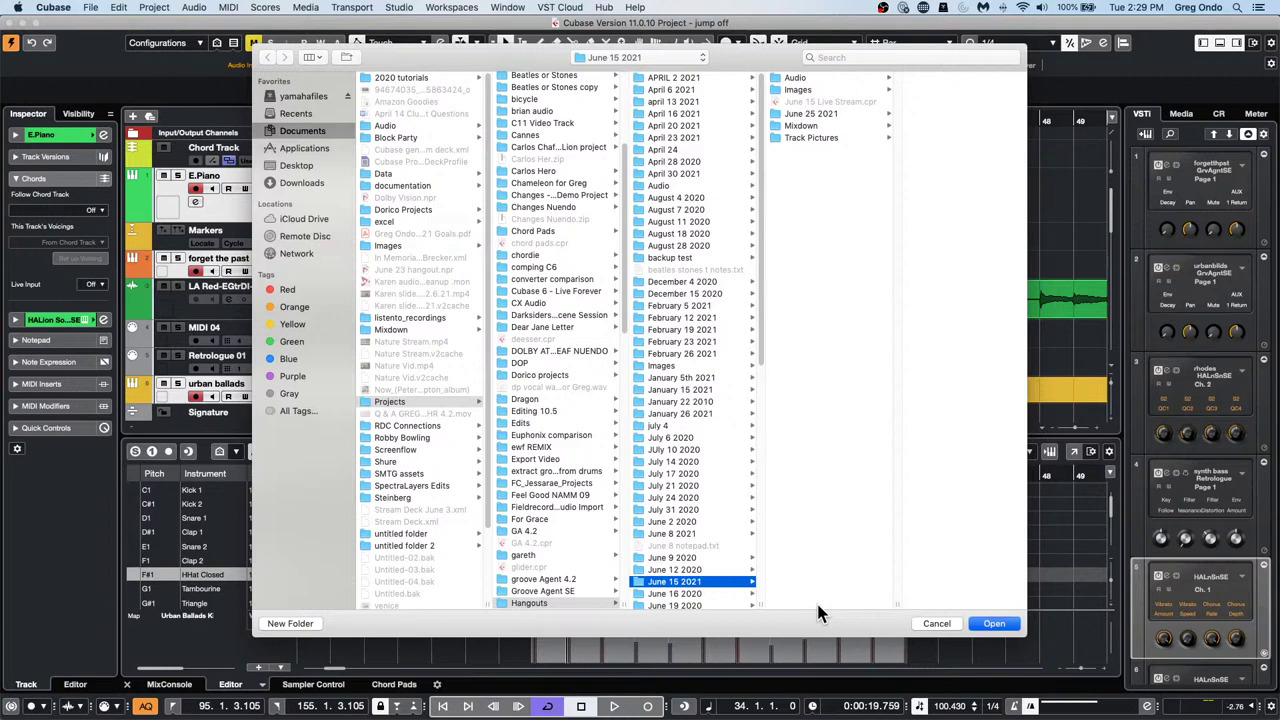
{"action": "left_click", "coordinate": [994, 623]}
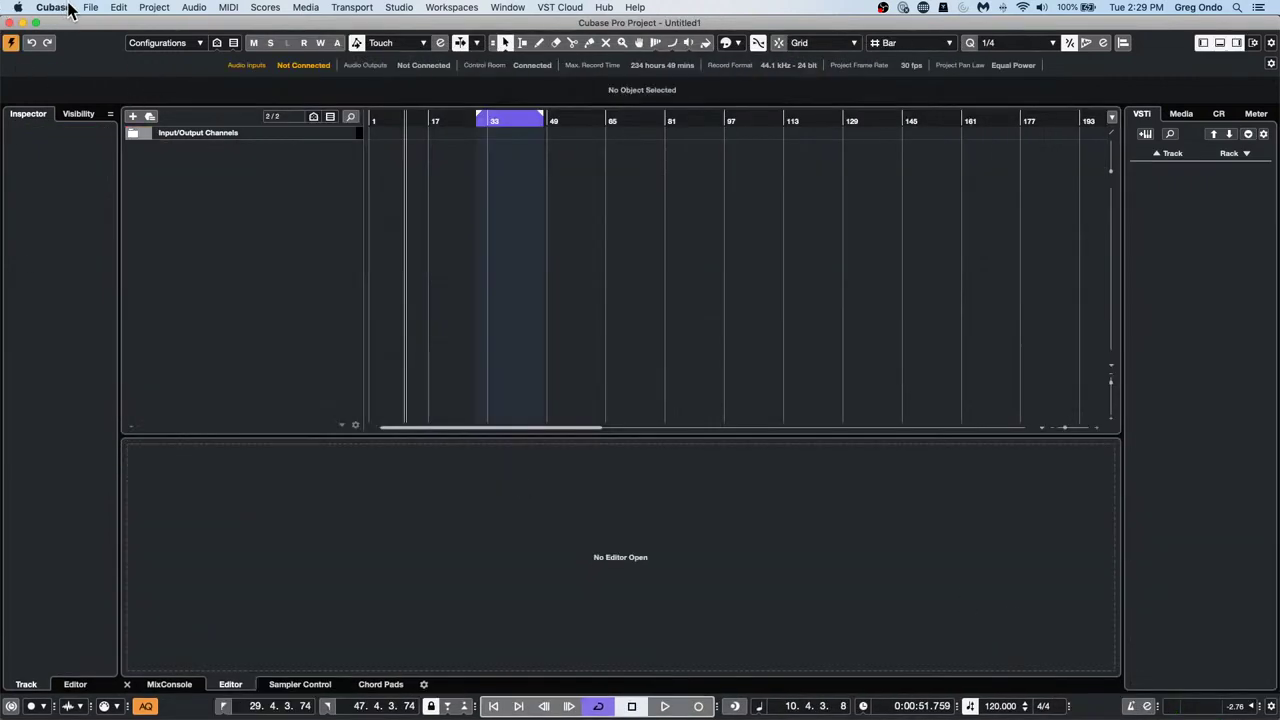
Import all tracks from the exported track archive on the Desktop into the empty project
{"action": "left_click", "coordinate": [92, 8]}
{"action": "mouse_move", "coordinate": [117, 186]}
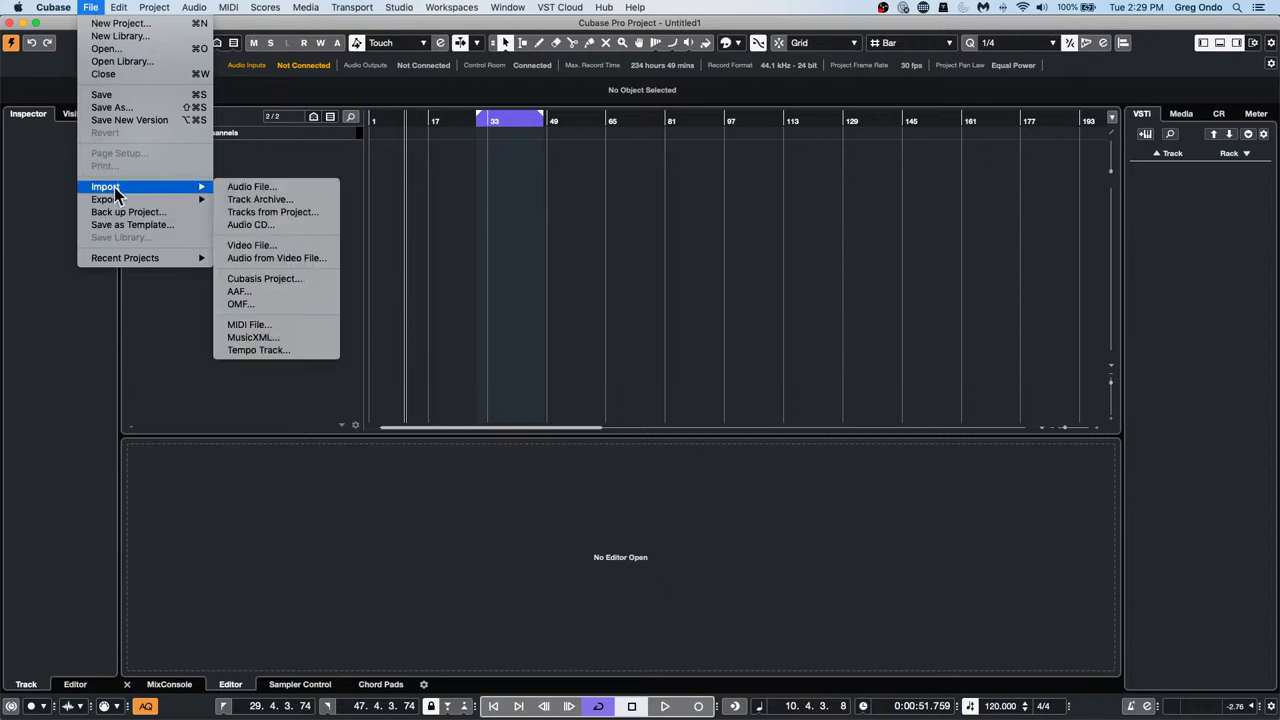
{"action": "left_click", "coordinate": [298, 200]}
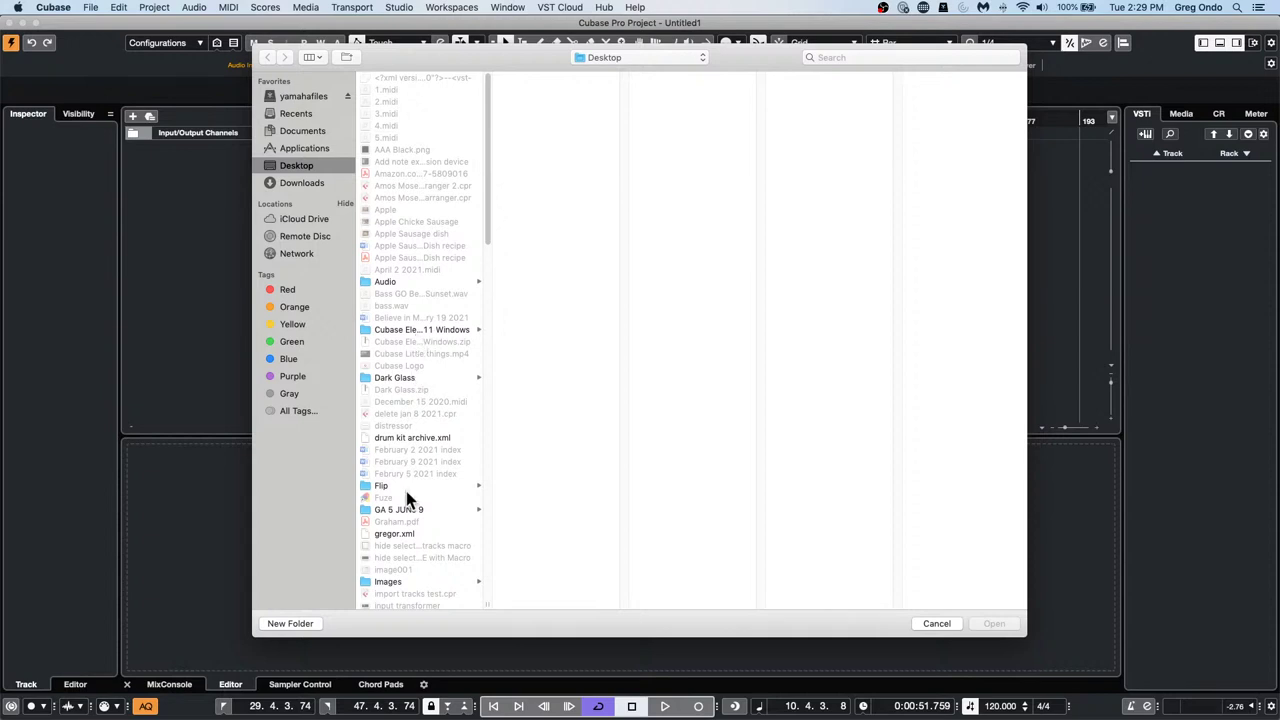
{"action": "double_click", "coordinate": [407, 534]}
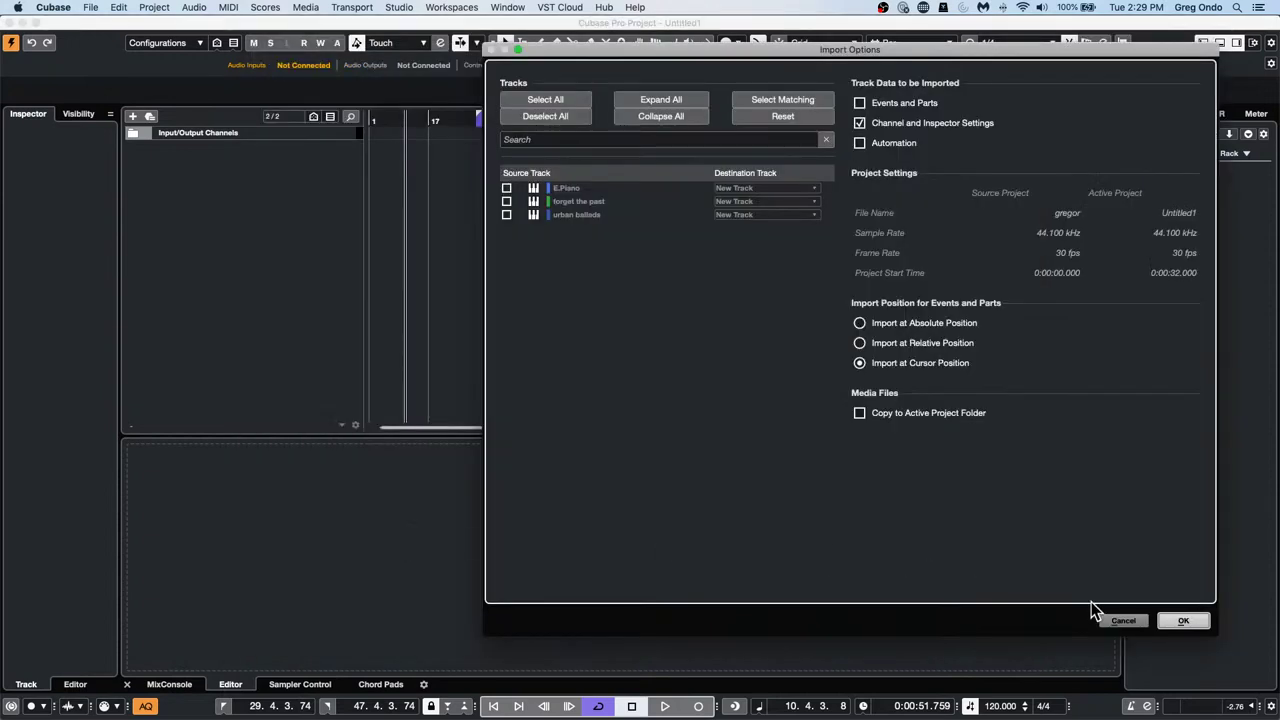
{"action": "left_click", "coordinate": [544, 100]}
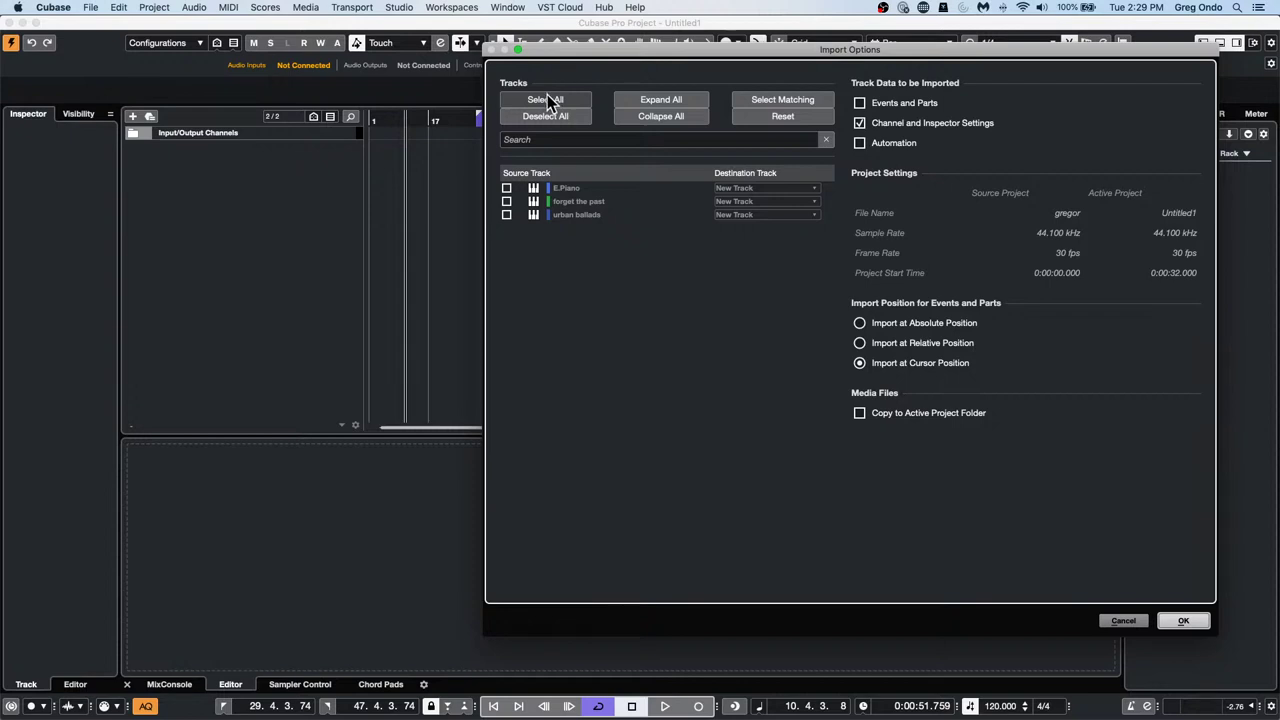
{"action": "left_click", "coordinate": [1180, 620]}
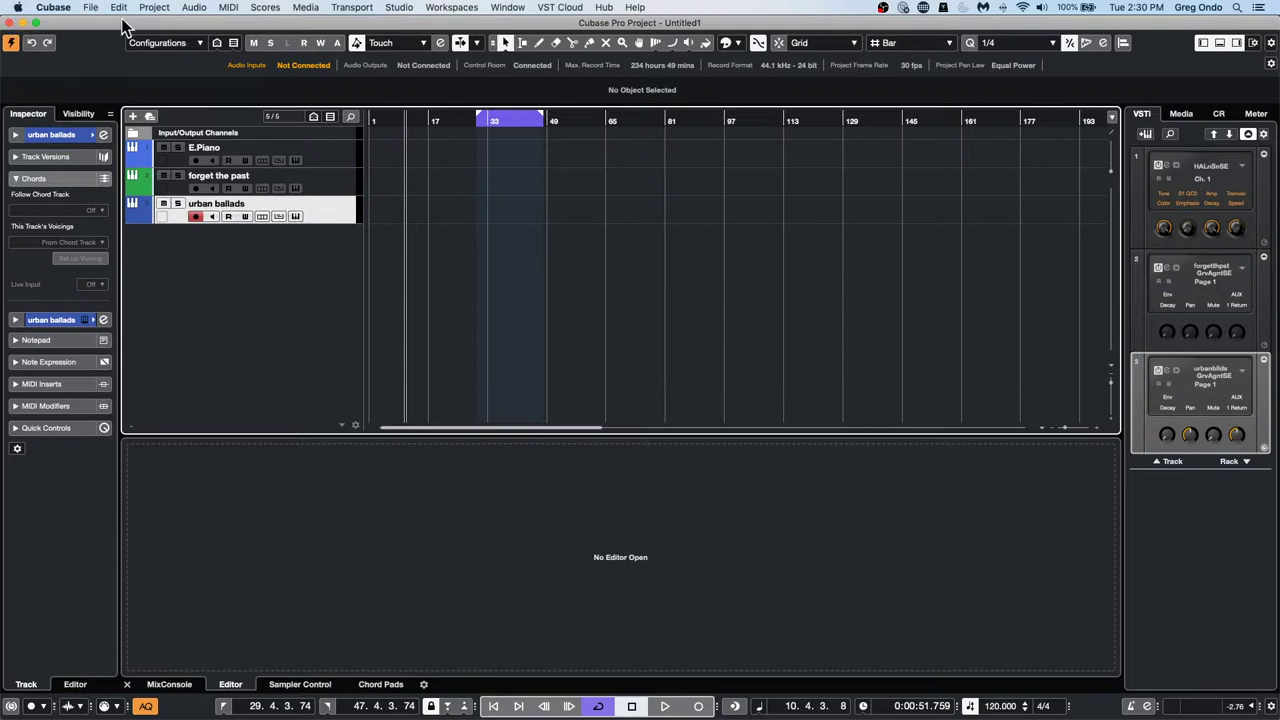
Move the E.Piano, forget the past and urban ballads tracks into a new folder and rename it with the person's first name
{"action": "right_click", "coordinate": [250, 266]}
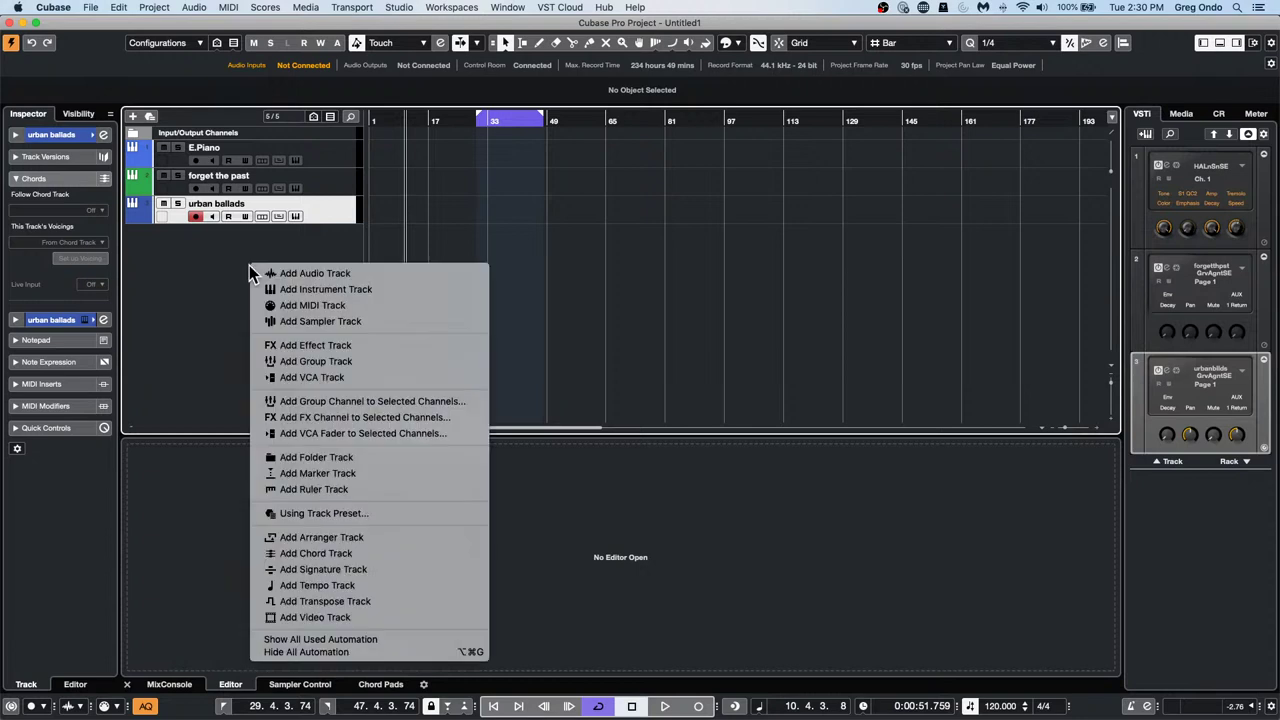
{"action": "left_click", "coordinate": [326, 156]}
{"action": "left_click", "coordinate": [326, 160]}
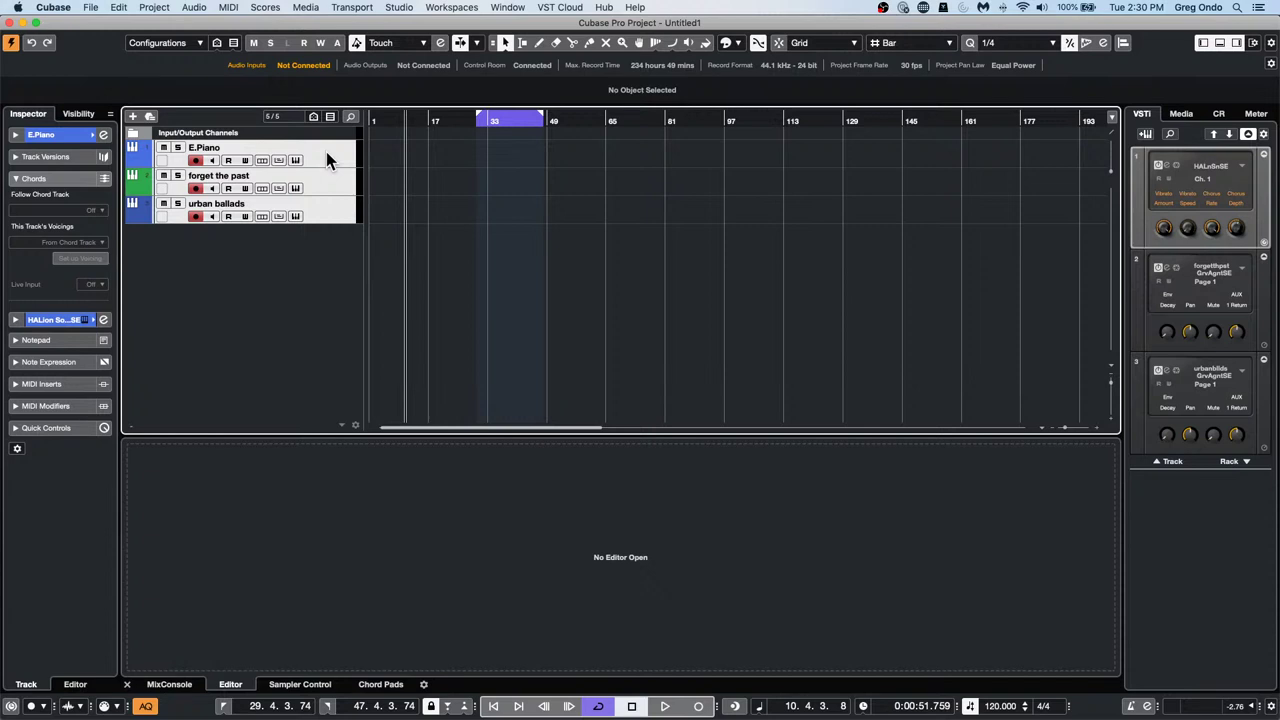
{"action": "right_click", "coordinate": [326, 152]}
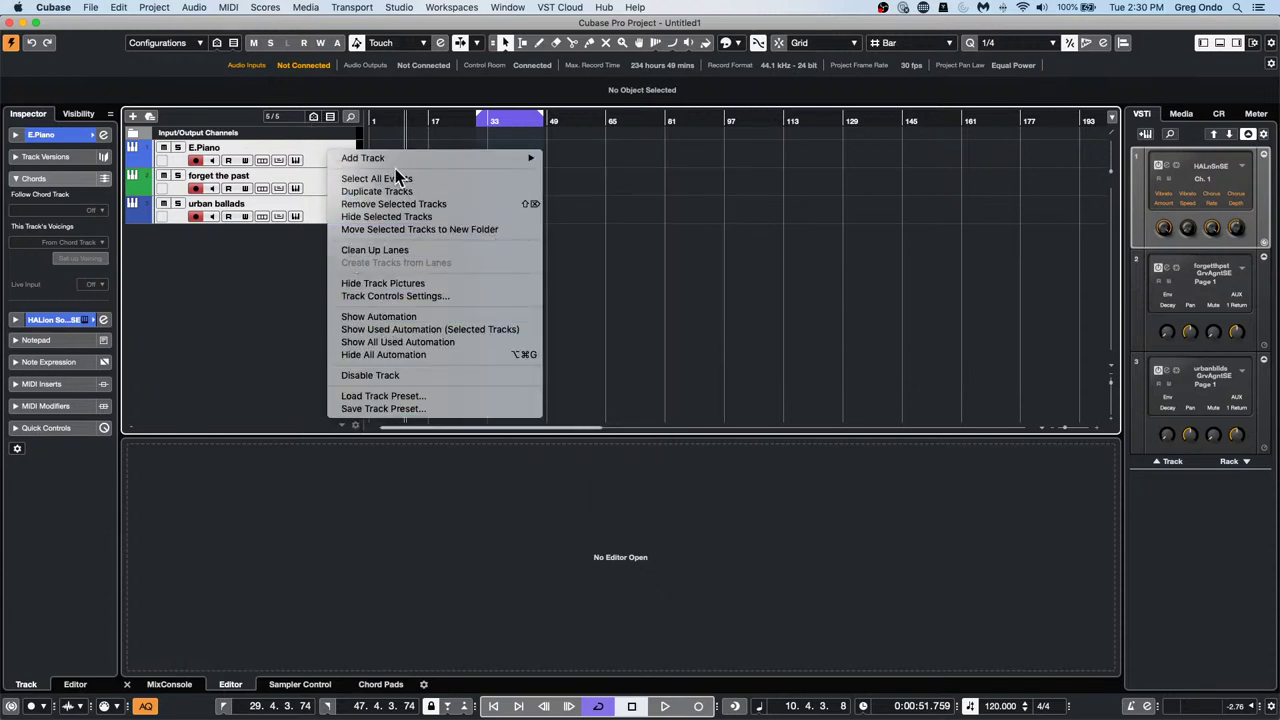
{"action": "left_click", "coordinate": [415, 233]}
{"action": "double_click", "coordinate": [228, 150]}
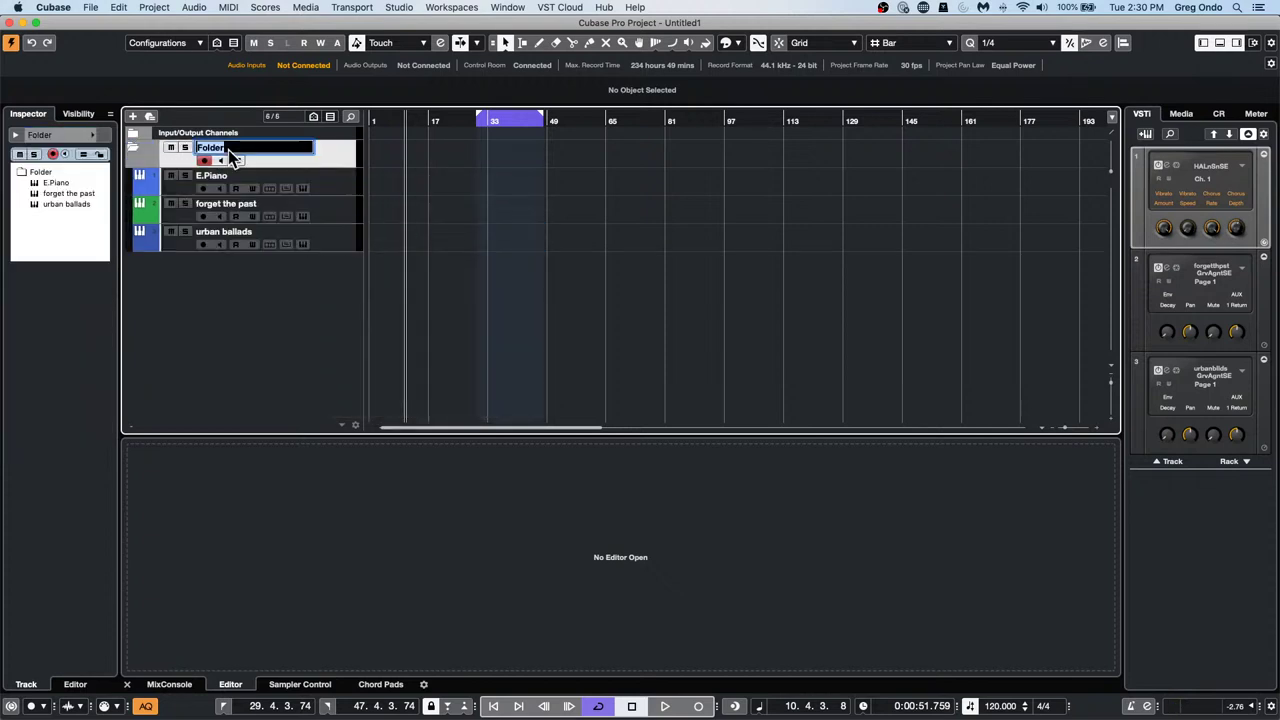
{"action": "key", "text": "BackSpace"}
{"action": "key", "text": "Return"}
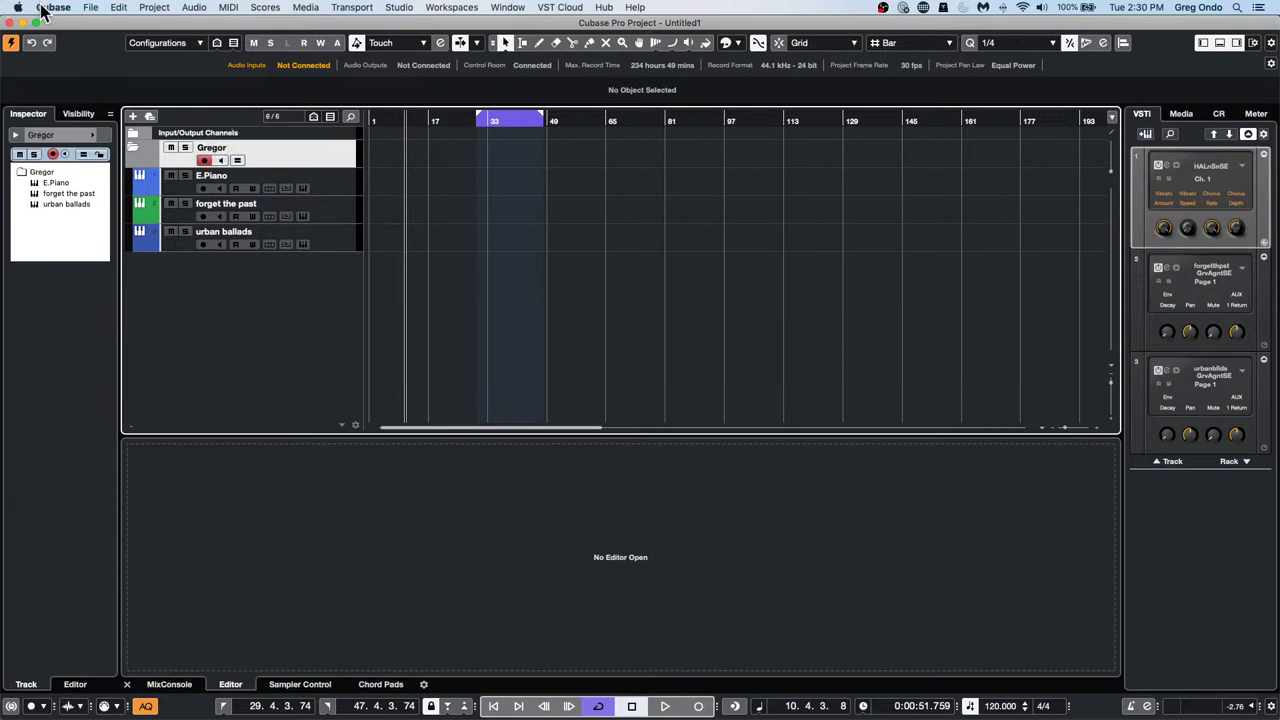
Save the project in the June 15 2021 folder, naming it with the person's first name
{"action": "left_click", "coordinate": [90, 8]}
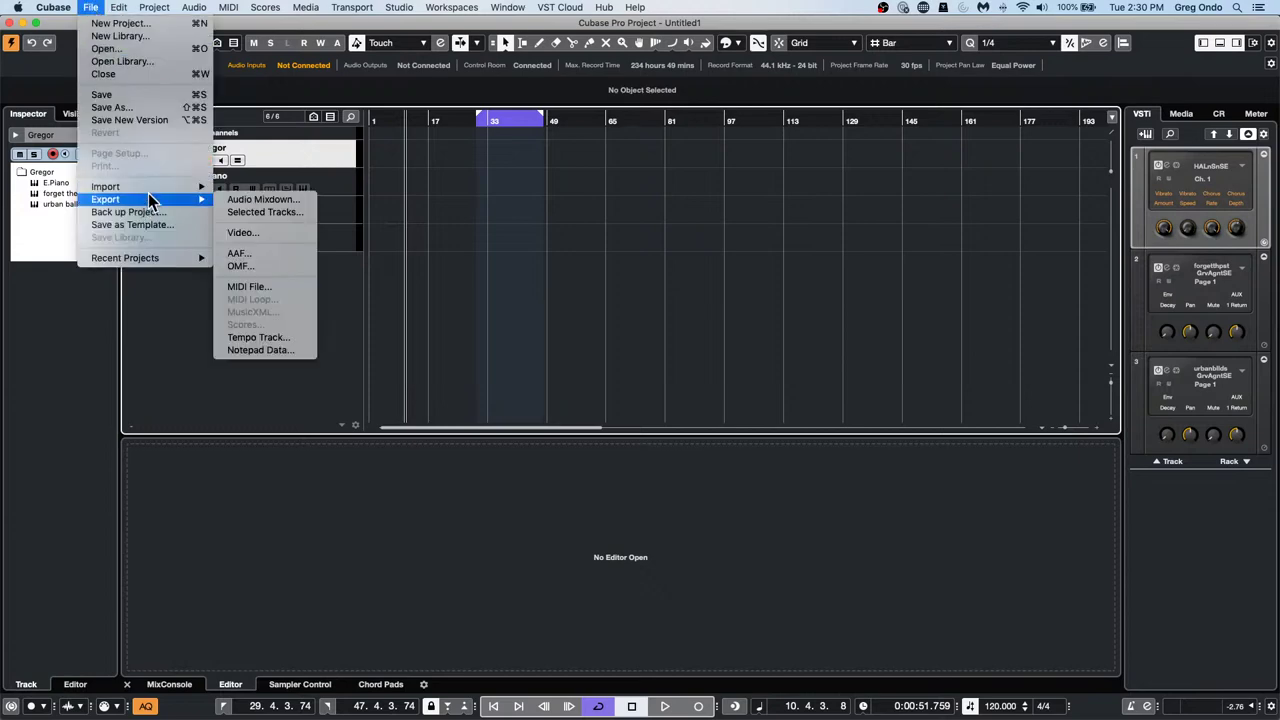
{"action": "left_click", "coordinate": [145, 107]}
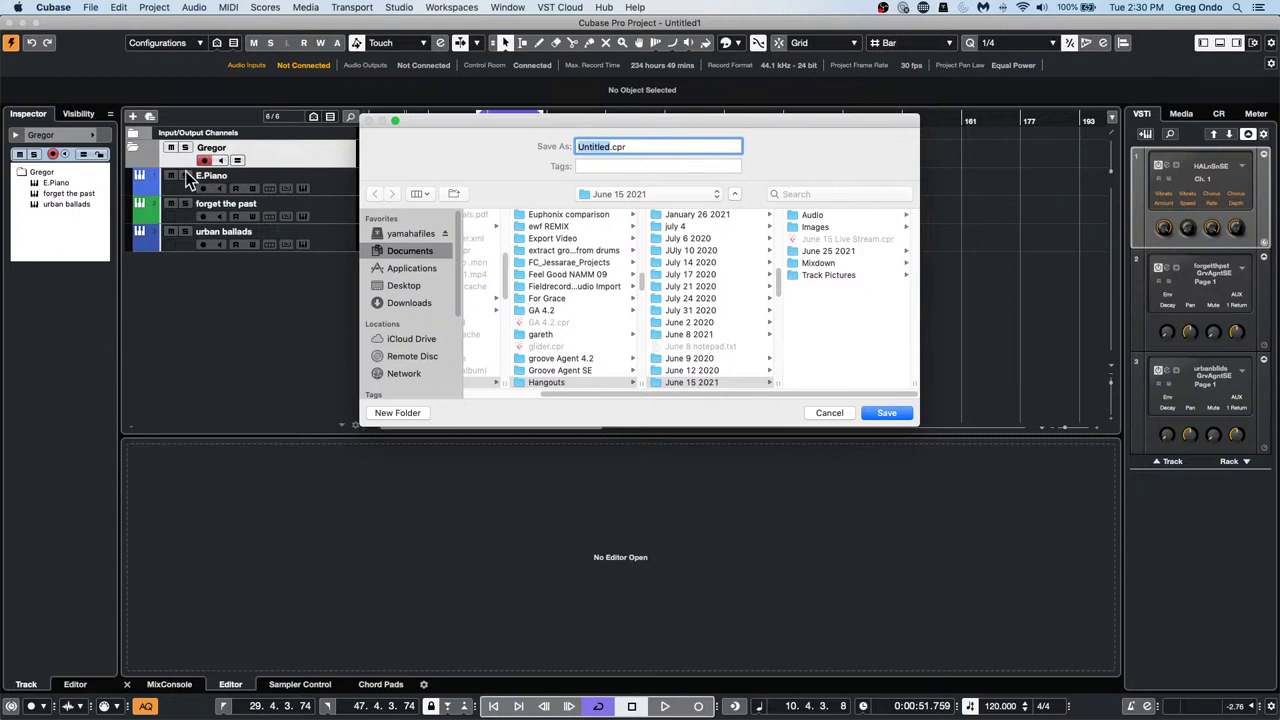
{"action": "type", "text": "Gregor"}
{"action": "key", "text": "Return"}
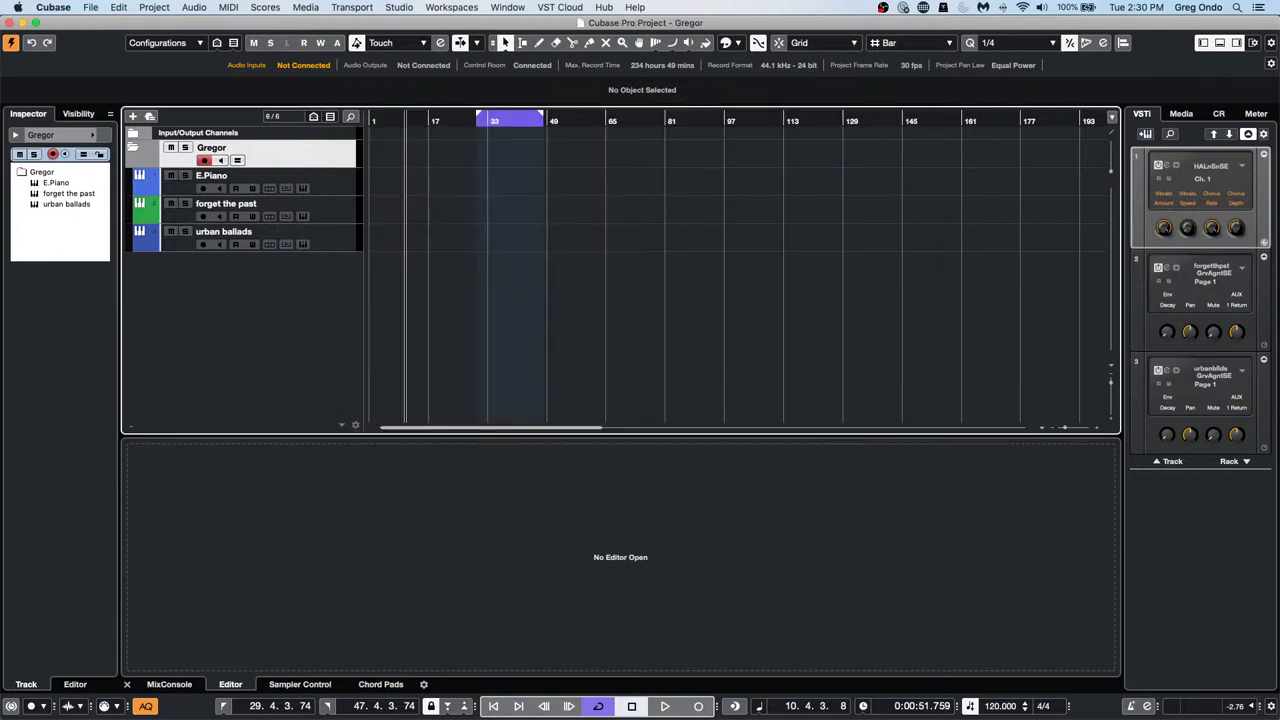
{"action": "left_click", "coordinate": [90, 8]}
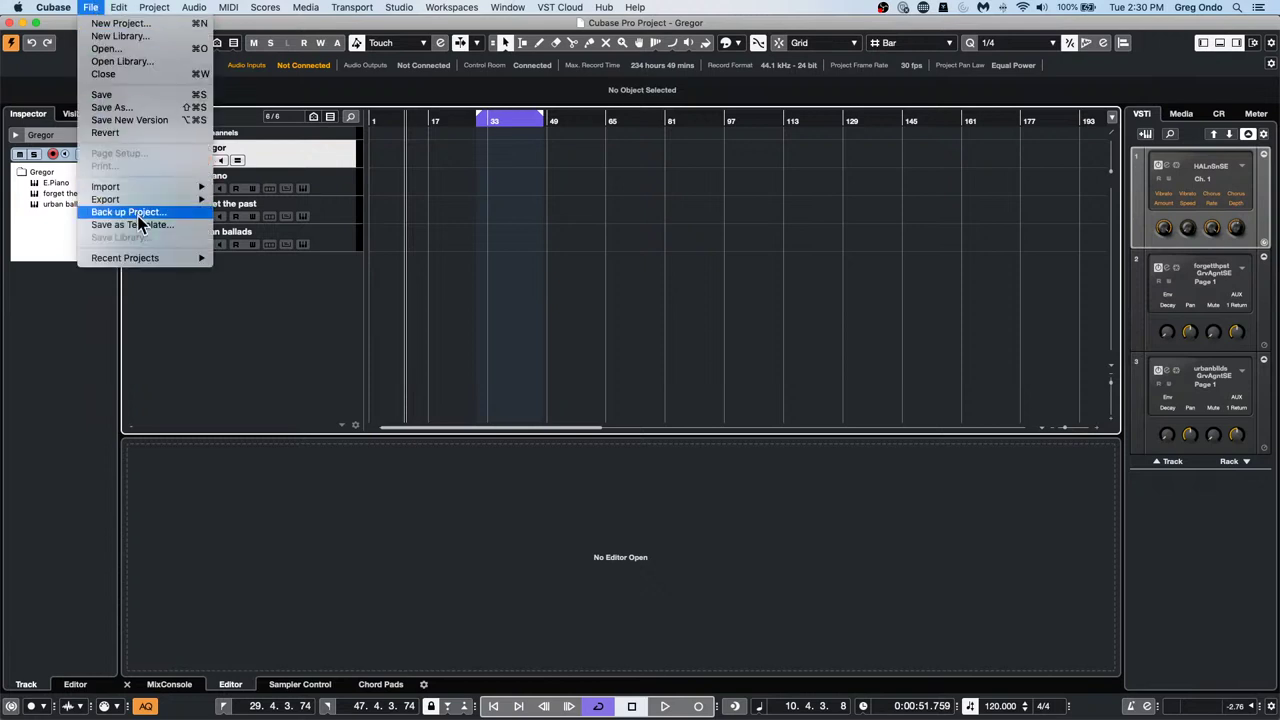
{"action": "left_click", "coordinate": [150, 107]}
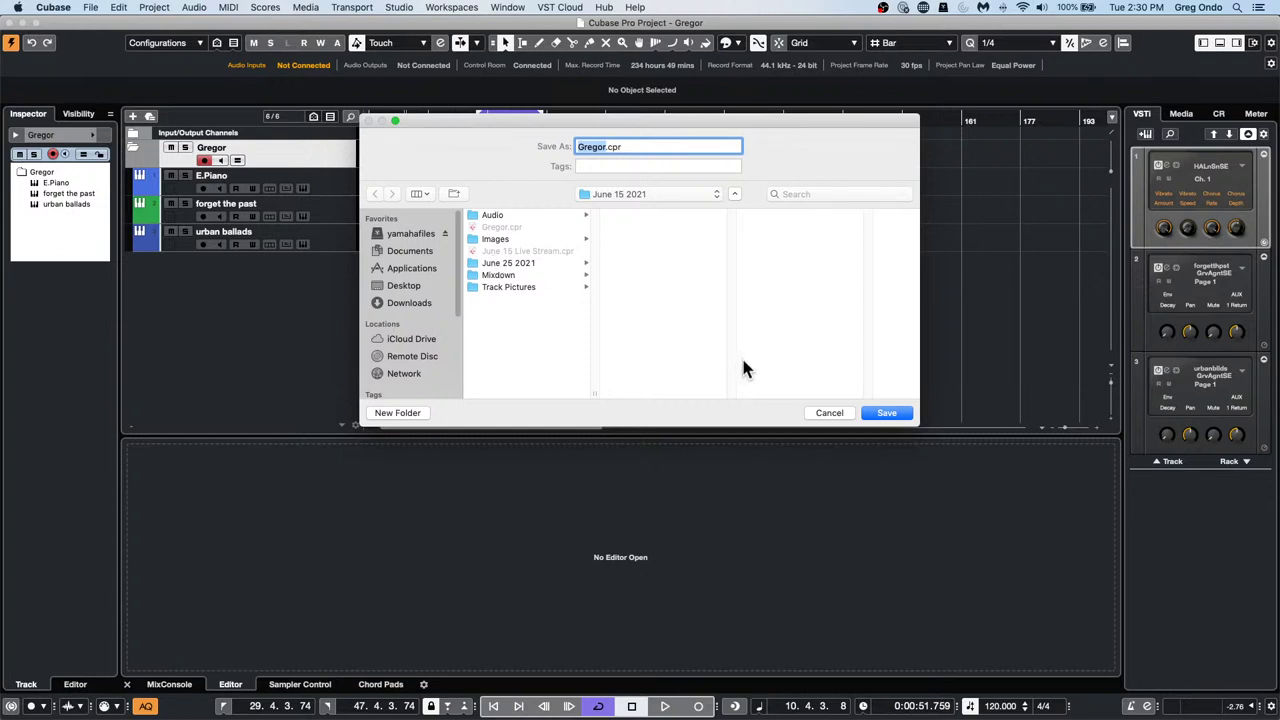
{"action": "left_click", "coordinate": [846, 411]}
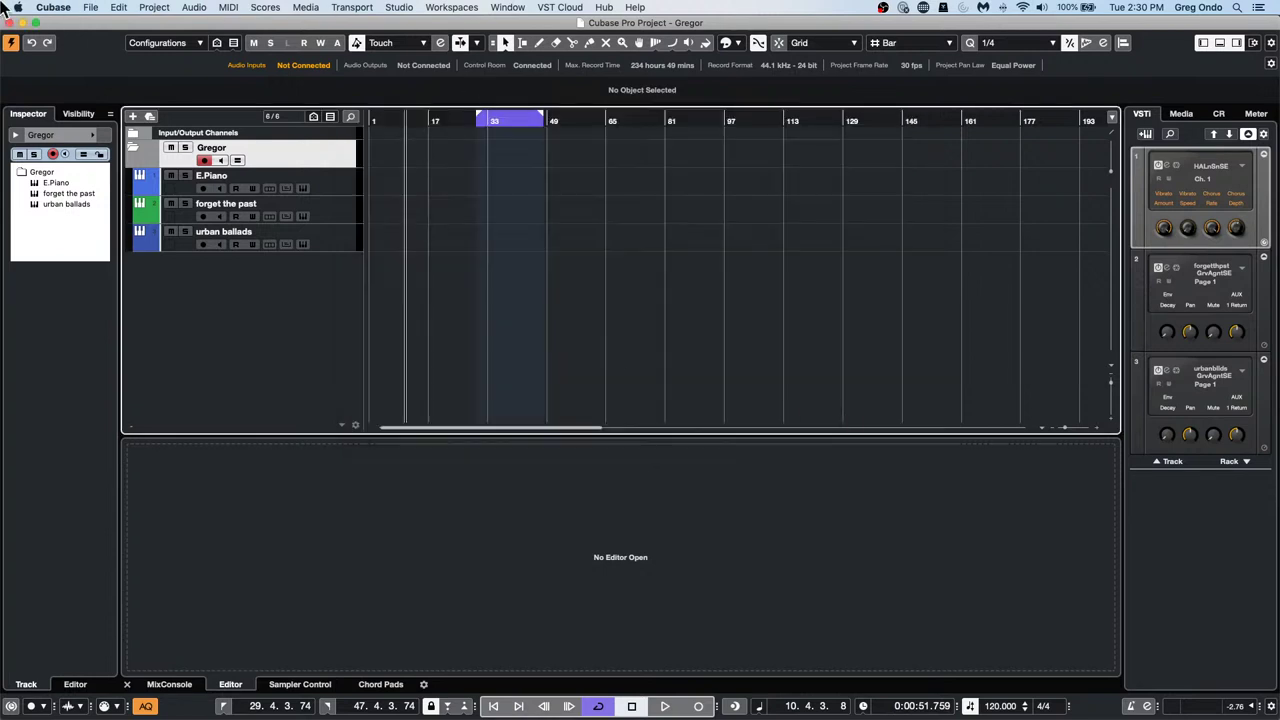
Import the folder and its three instrument tracks as new tracks from the project saved in Hangouts > June 15 2021
{"action": "left_click", "coordinate": [90, 9]}
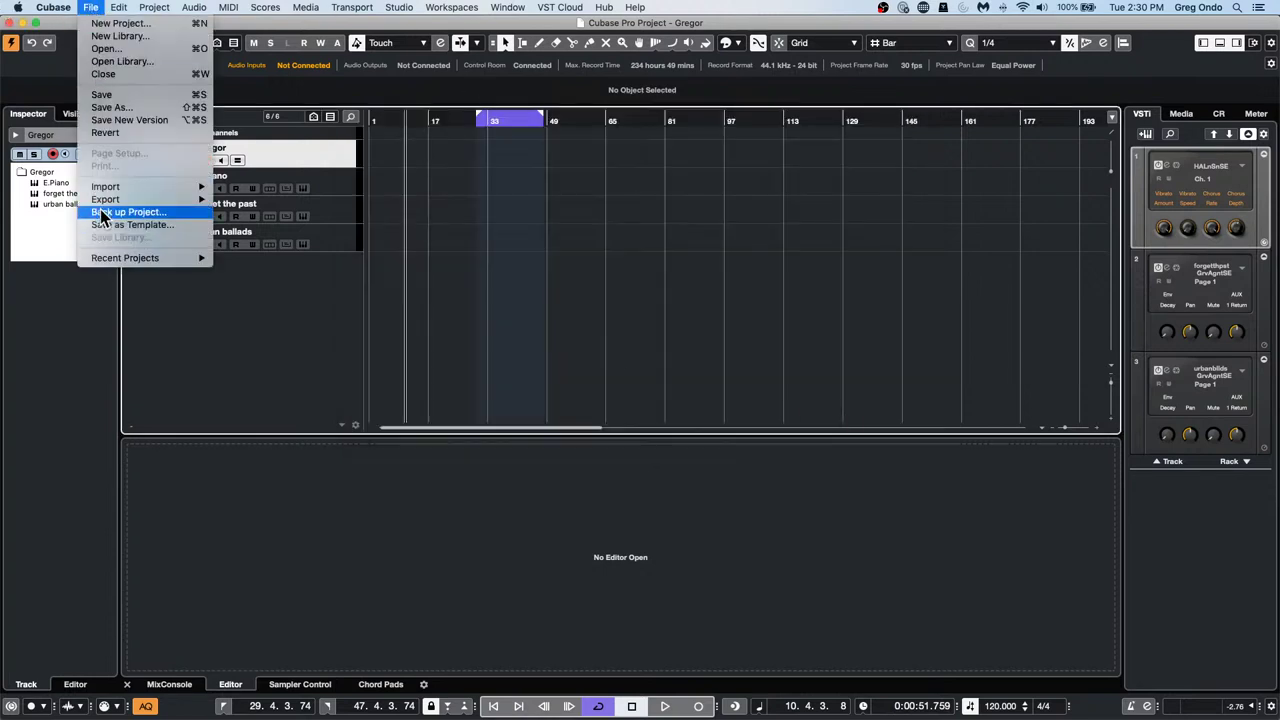
{"action": "mouse_move", "coordinate": [114, 186]}
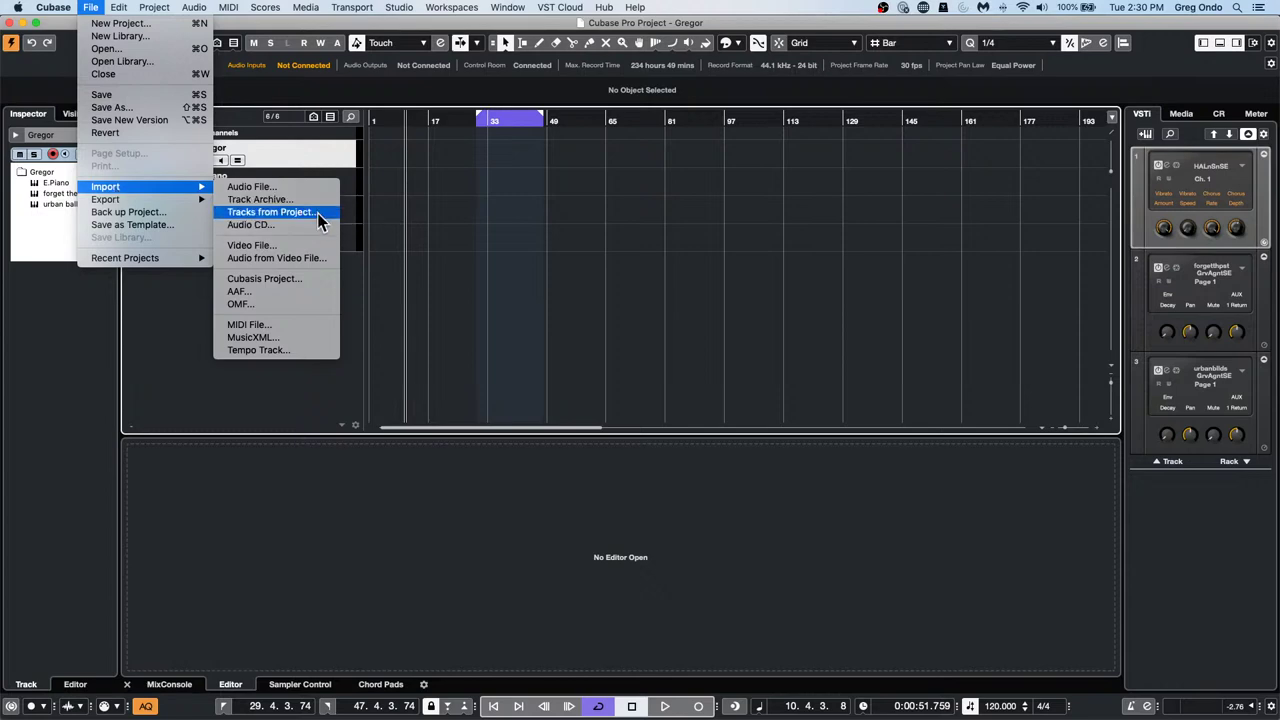
{"action": "left_click", "coordinate": [322, 212]}
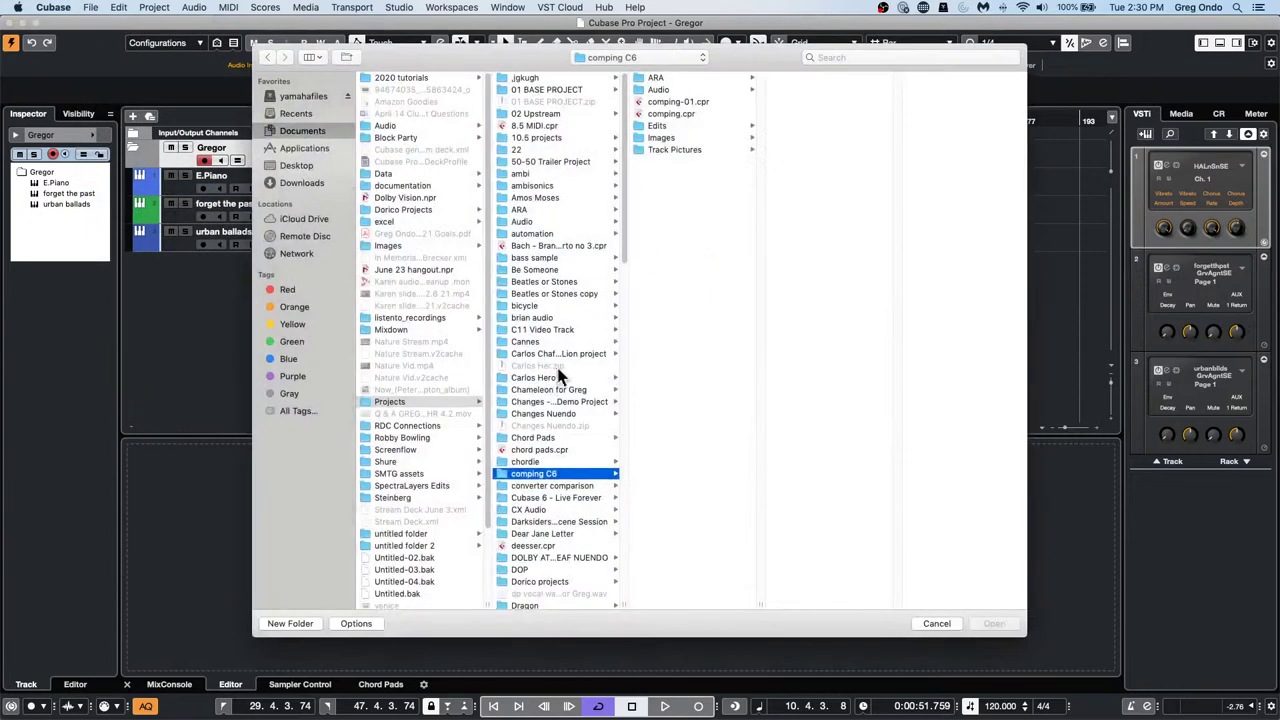
{"action": "scroll", "coordinate": [565, 442], "scroll_direction": "down", "scroll_amount": 8}
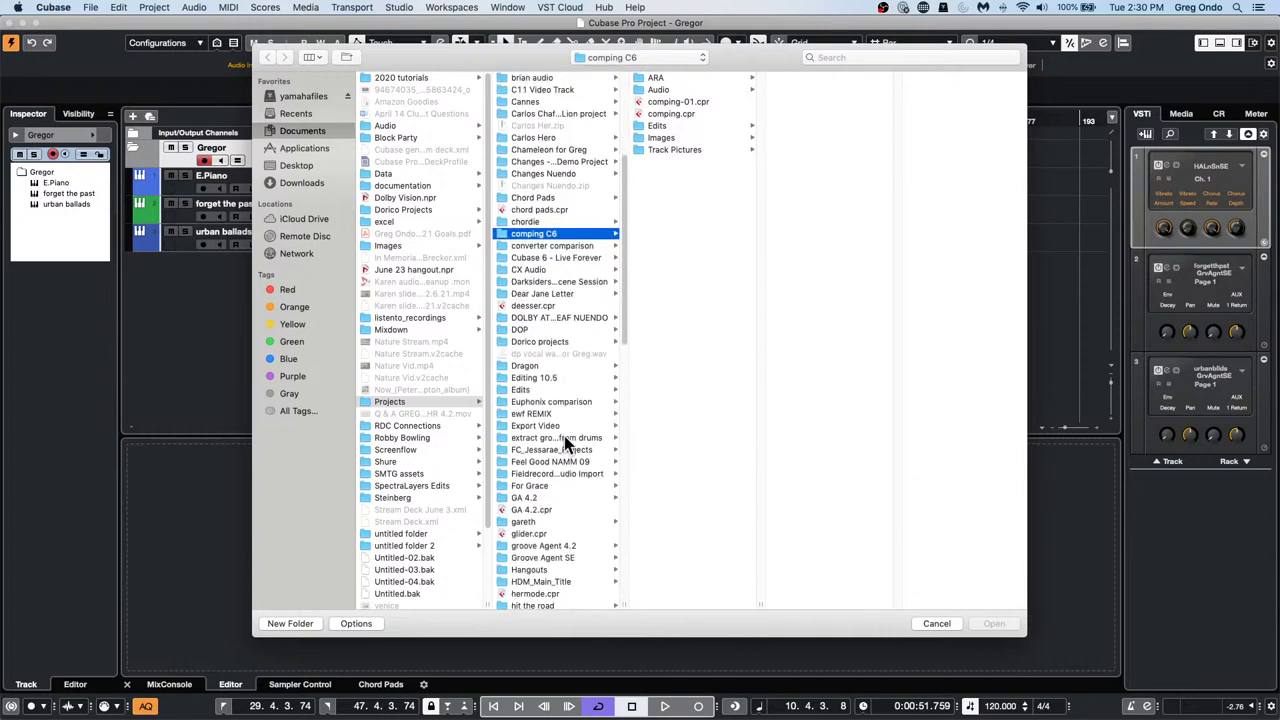
{"action": "left_click", "coordinate": [550, 569]}
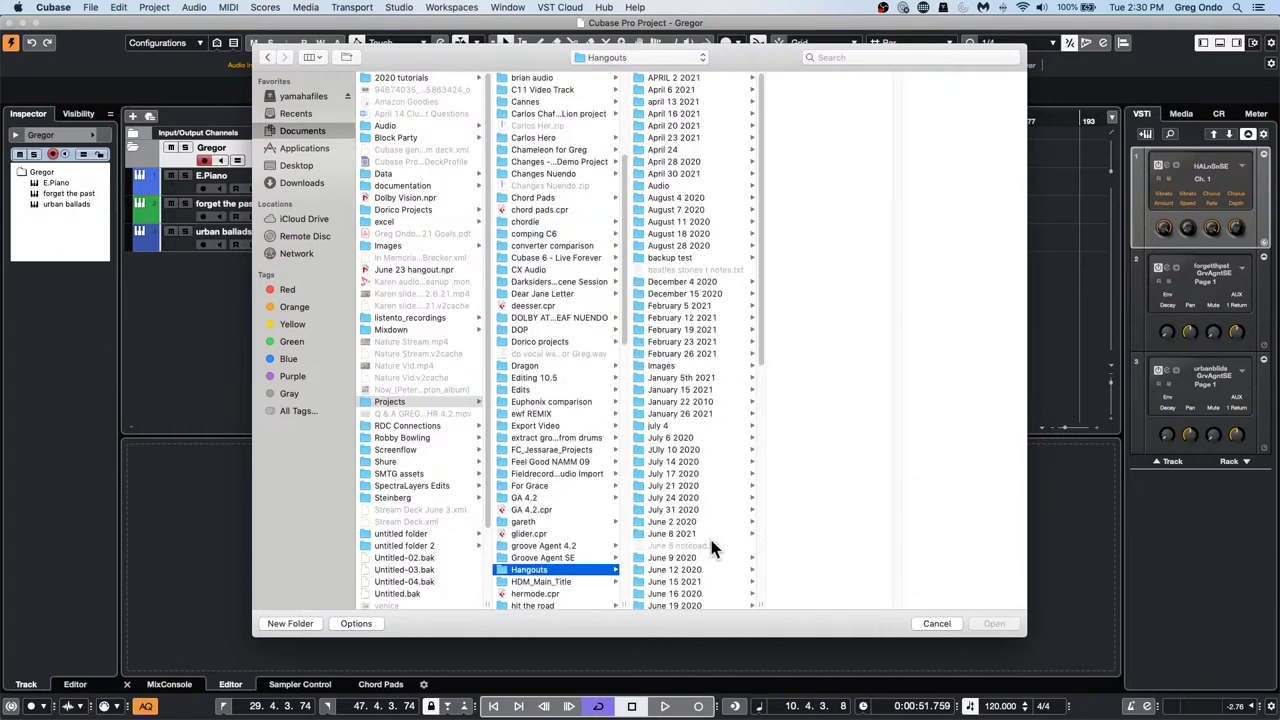
{"action": "left_click", "coordinate": [695, 582]}
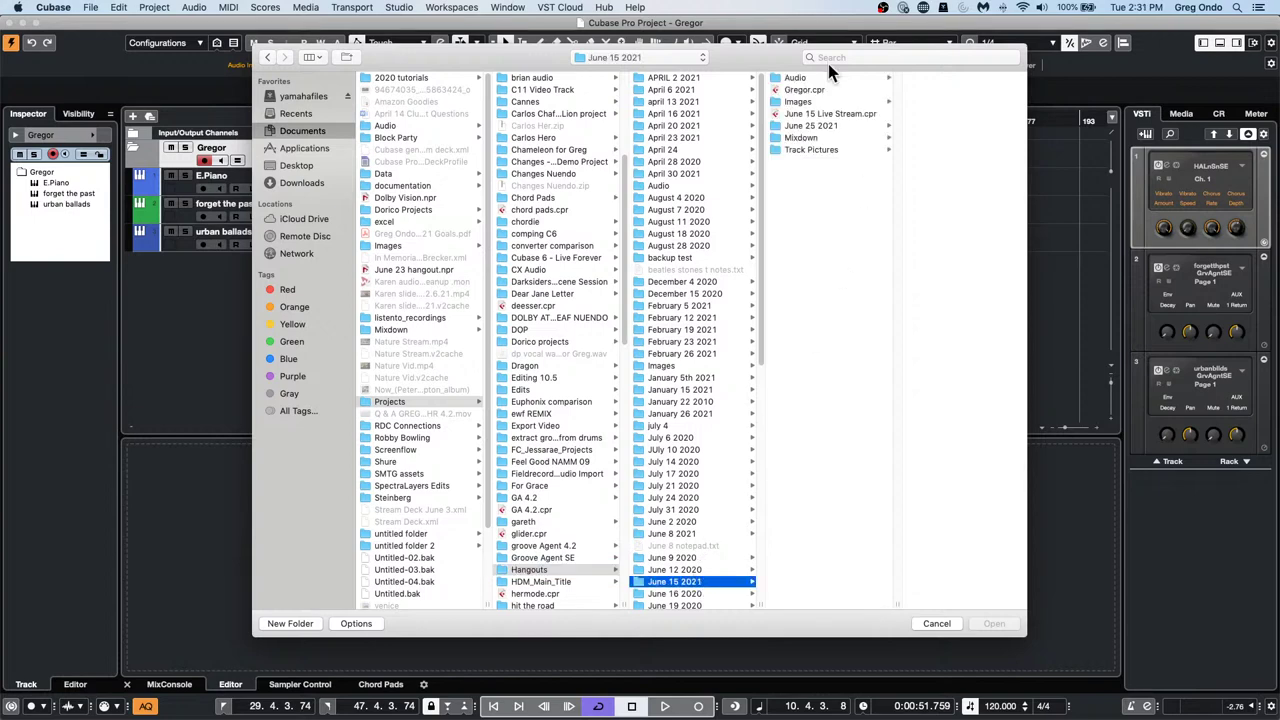
{"action": "left_click", "coordinate": [808, 89]}
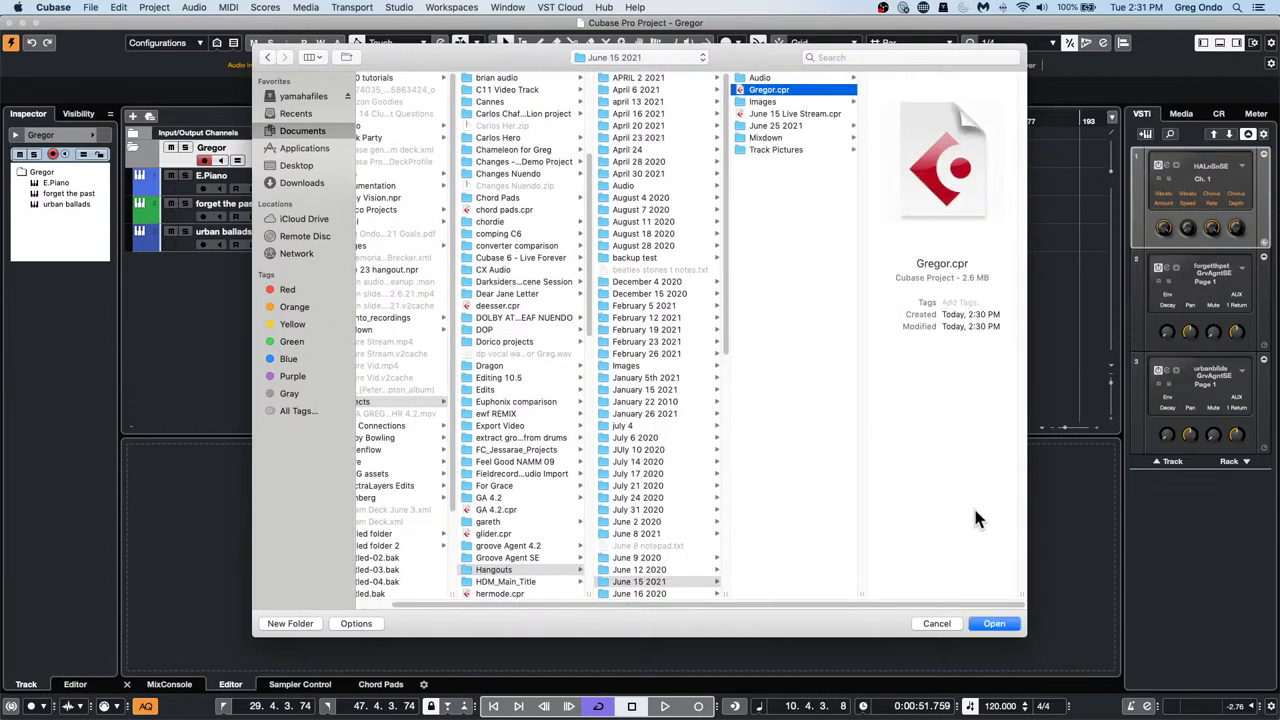
{"action": "left_click", "coordinate": [990, 622]}
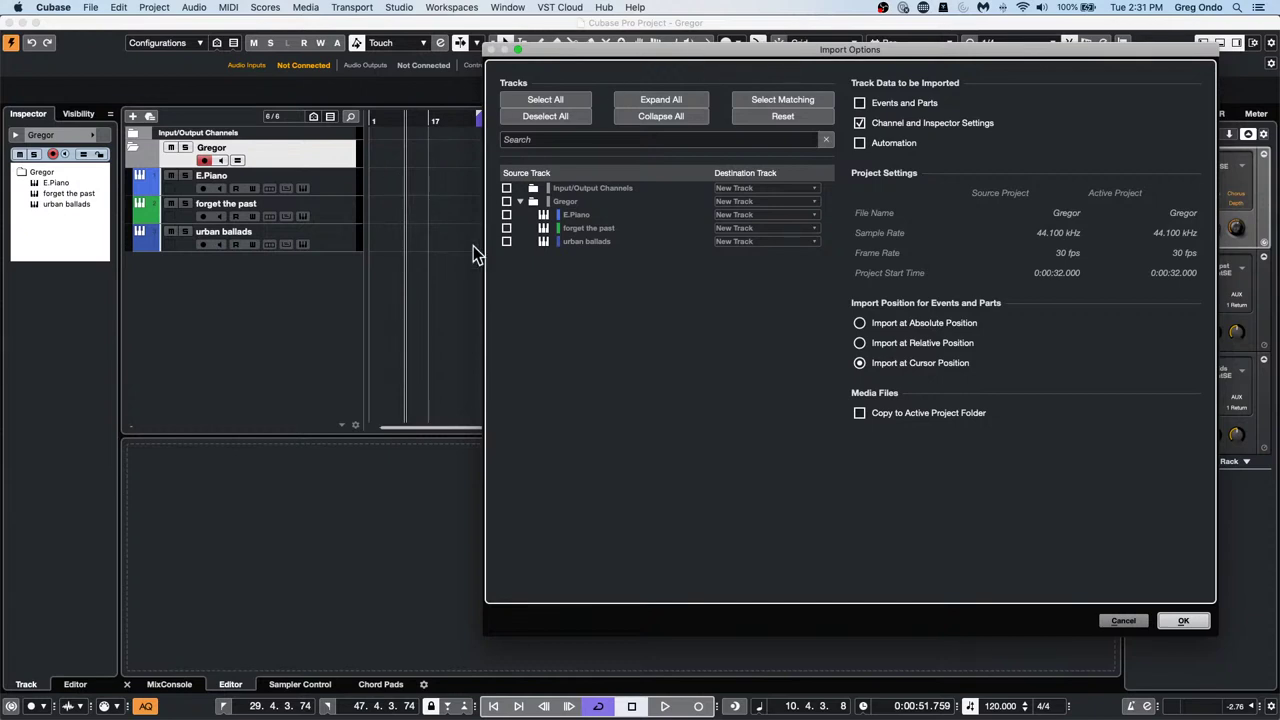
{"action": "left_click", "coordinate": [506, 201]}
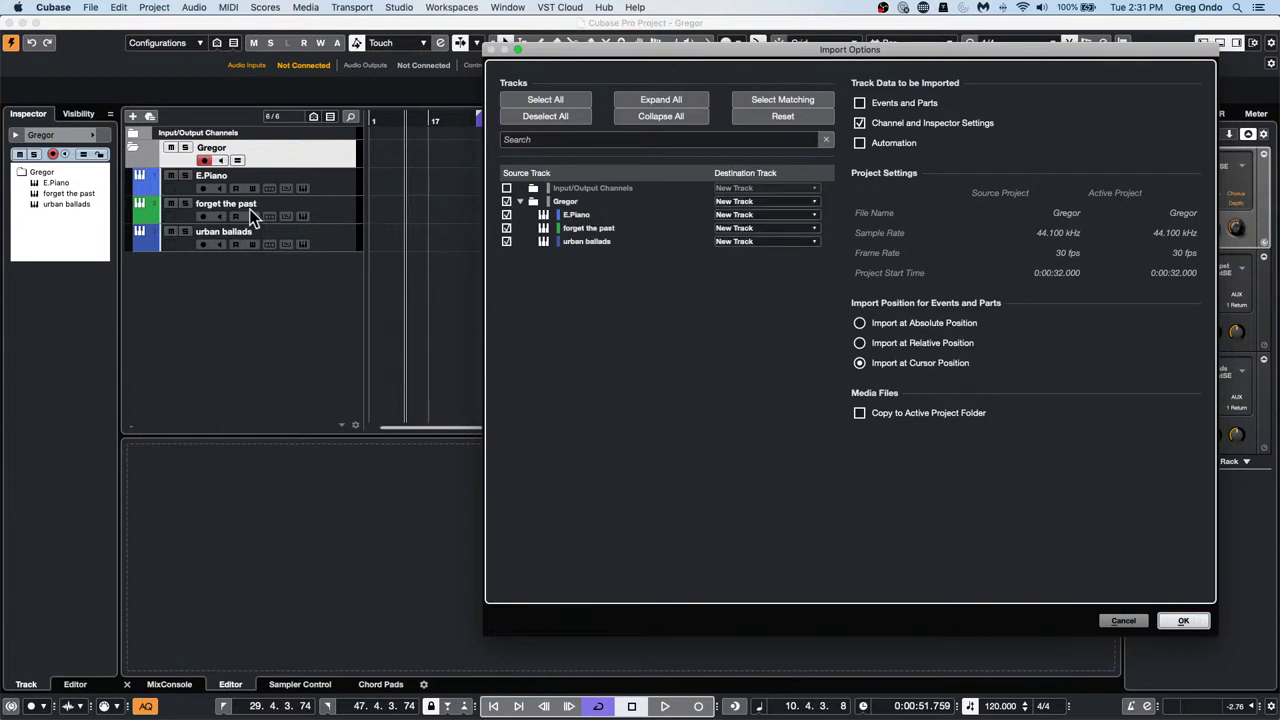
{"action": "key", "text": "Return"}
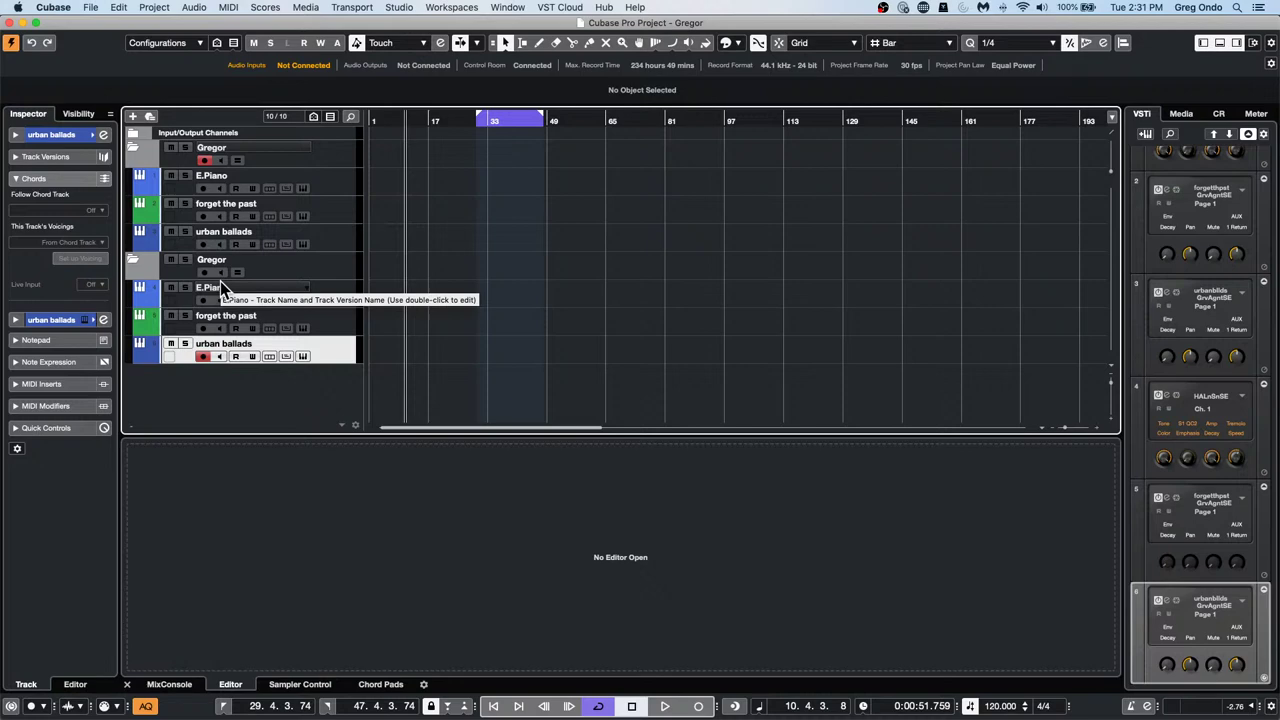
Save the upper folder's E.Piano, forget the past and urban ballads tracks together as a track preset named with the person's first name
{"action": "left_click", "coordinate": [325, 185]}
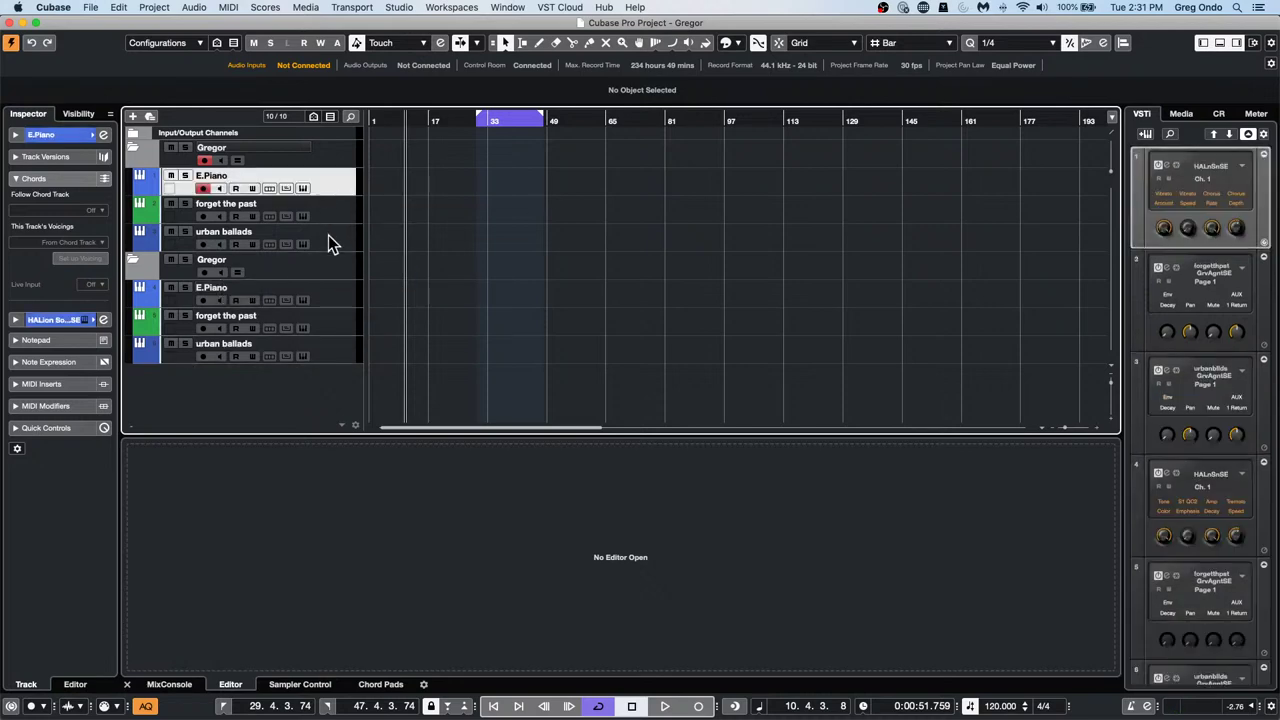
{"action": "left_click", "coordinate": [329, 235], "text": "shift"}
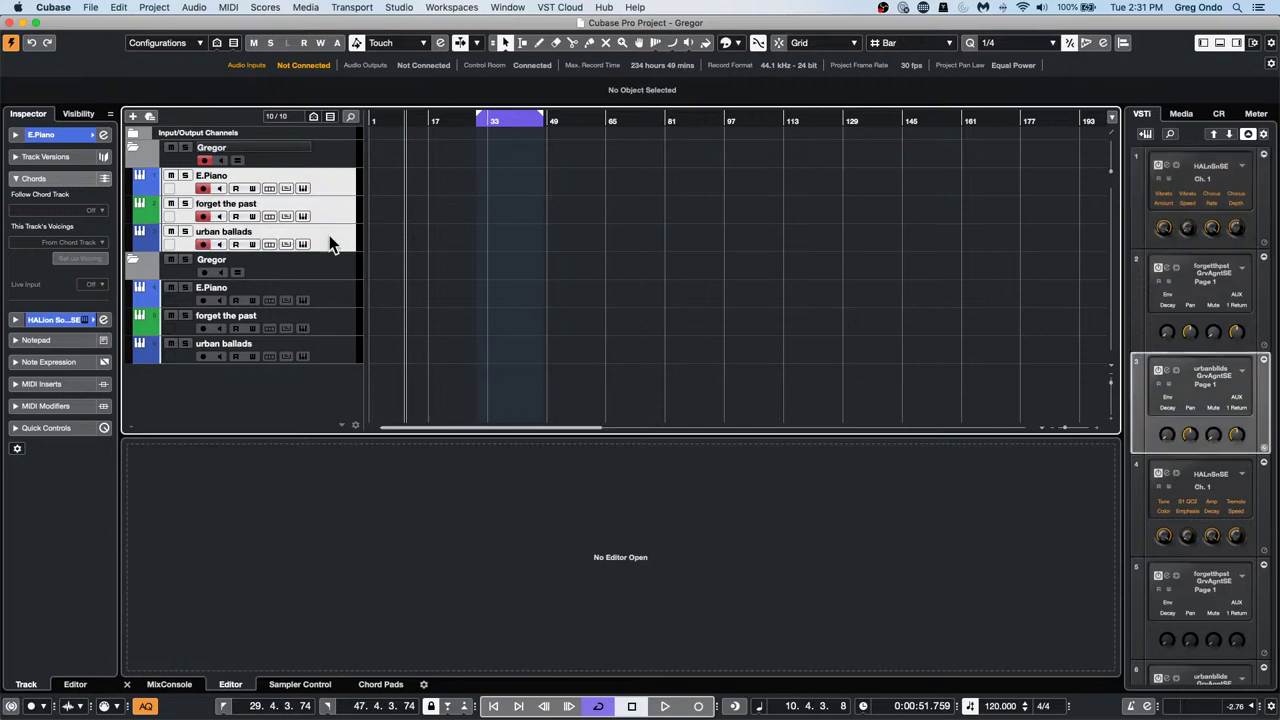
{"action": "right_click", "coordinate": [335, 177]}
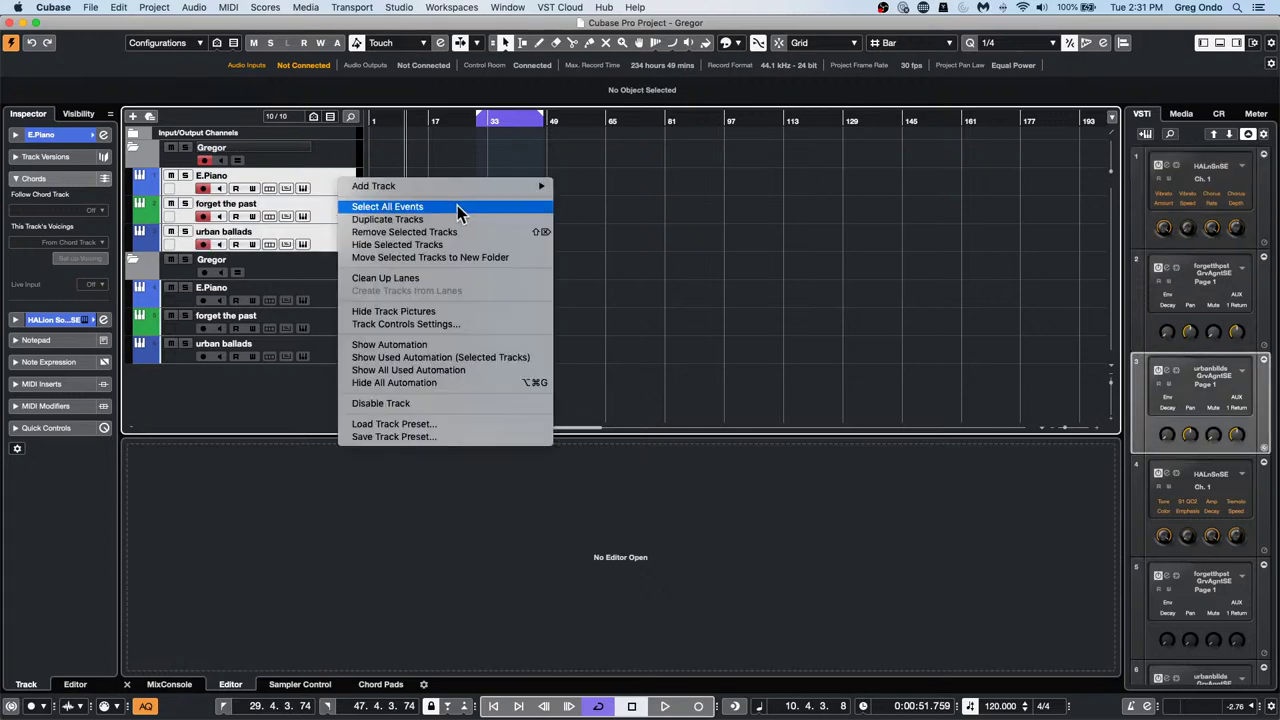
{"action": "left_click", "coordinate": [419, 437]}
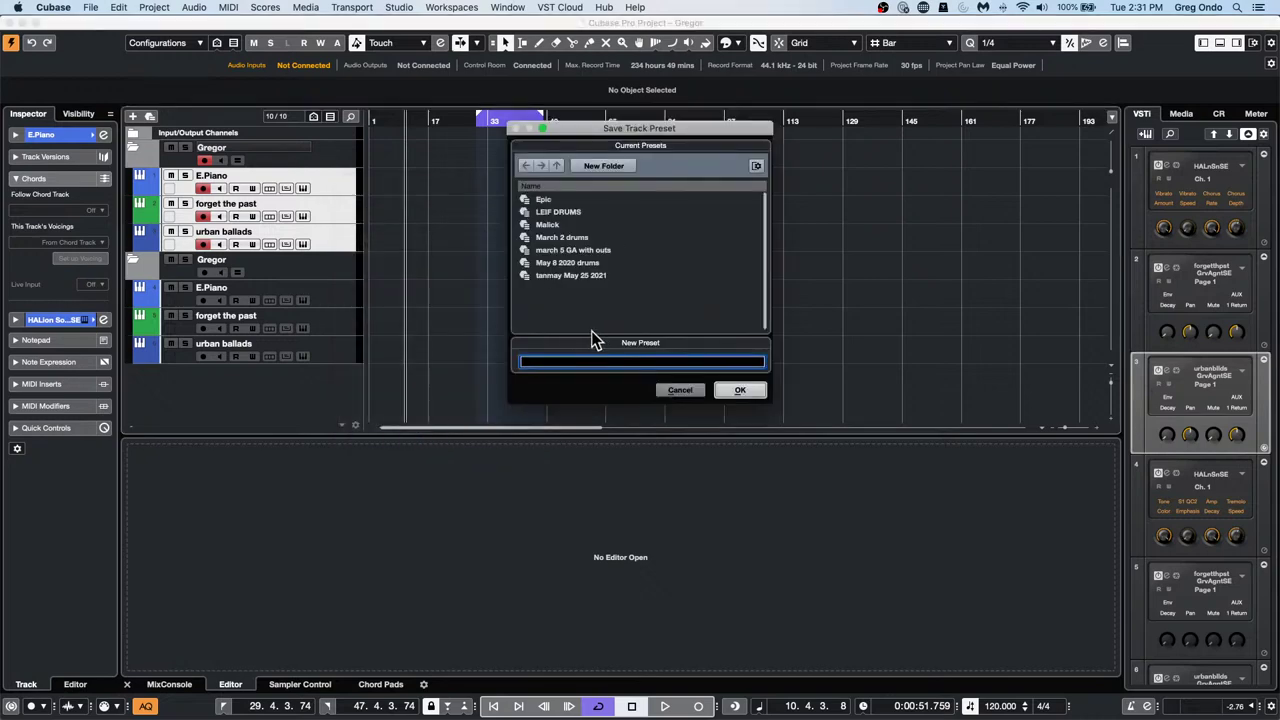
{"action": "type", "text": "gregor"}
{"action": "key", "text": "Return"}
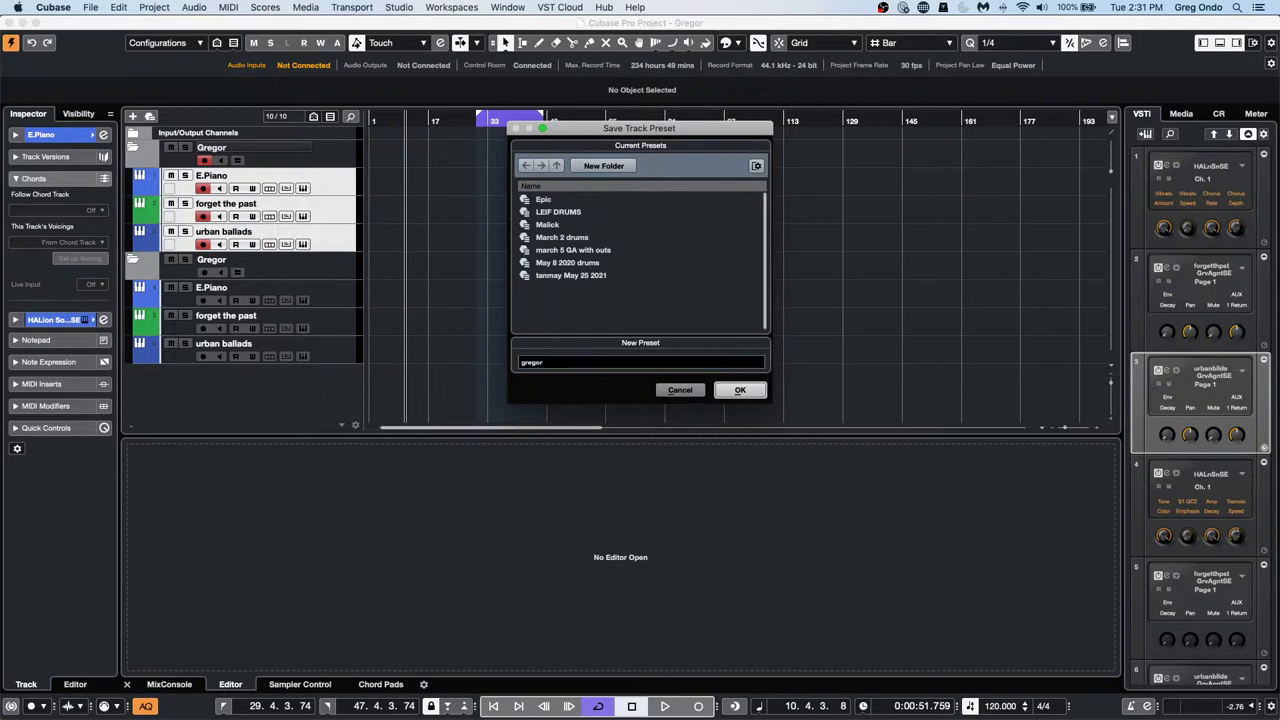
{"action": "left_click", "coordinate": [741, 389]}
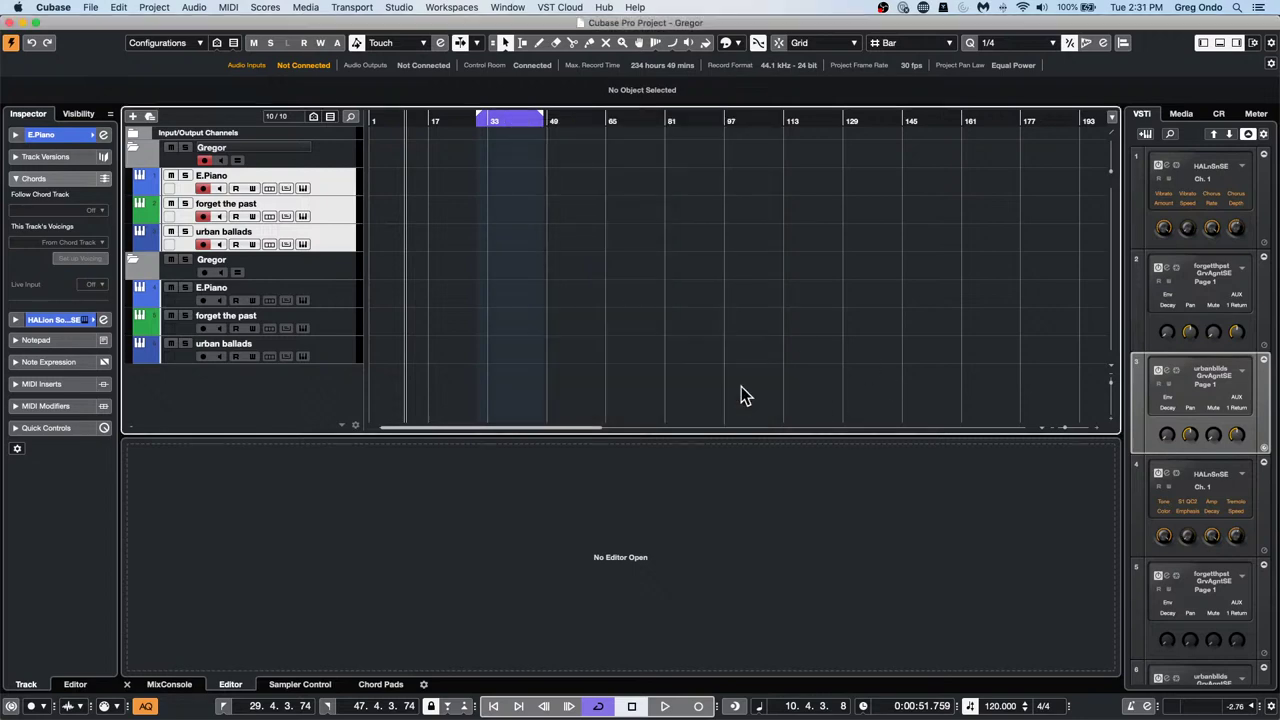
Browse the presets offered for adding a track from a track preset, clearing the search and filtering to instrument track presets
{"action": "right_click", "coordinate": [308, 388]}
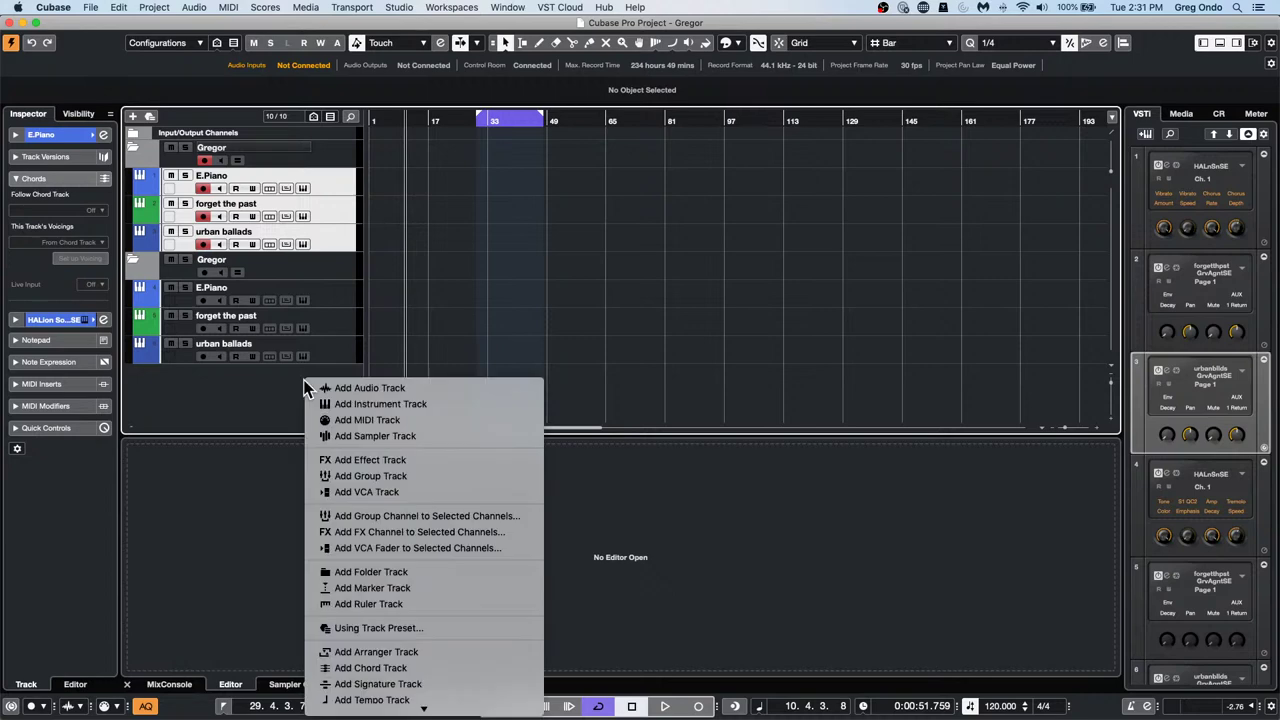
{"action": "scroll", "coordinate": [370, 690], "scroll_direction": "down", "scroll_amount": 2}
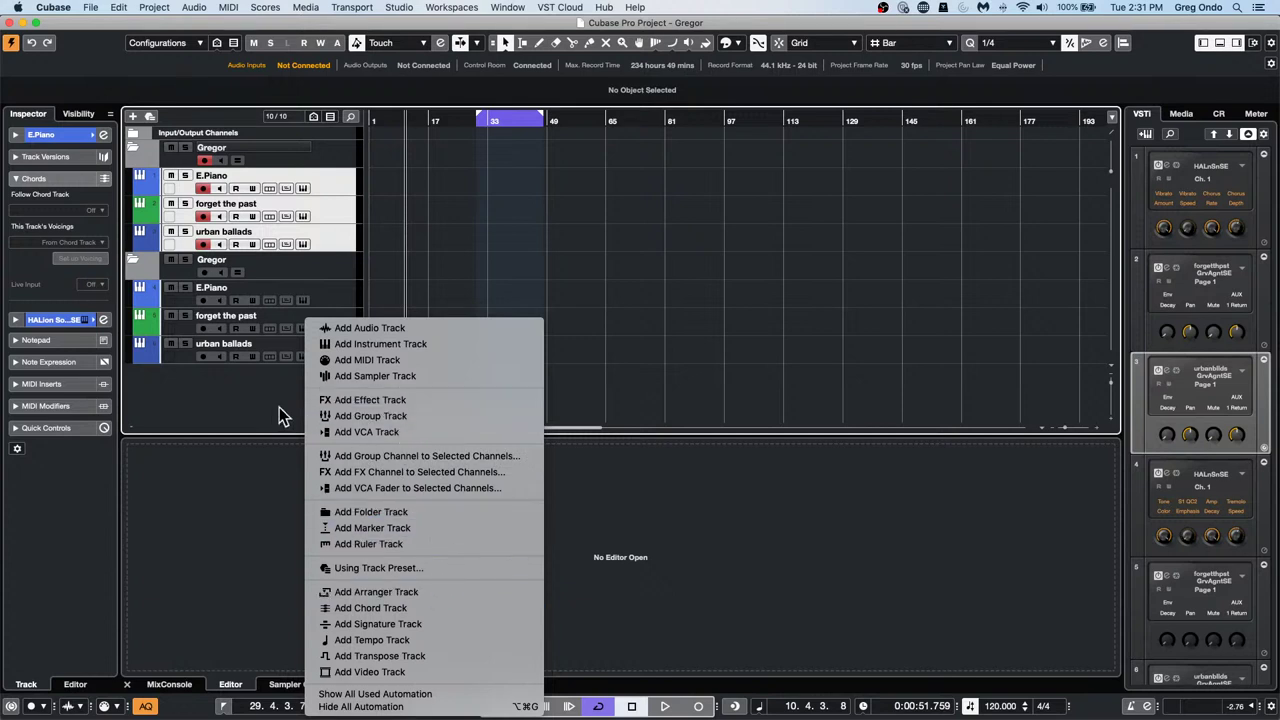
{"action": "left_click", "coordinate": [397, 569]}
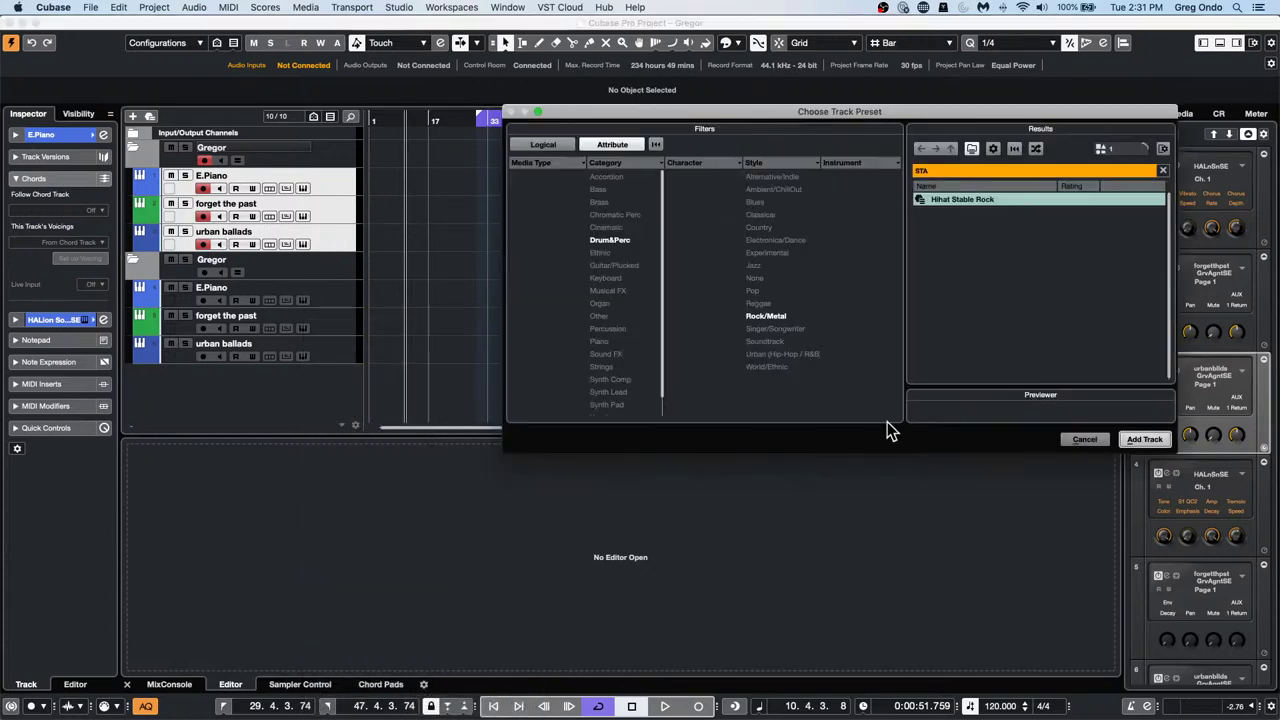
{"action": "left_click", "coordinate": [949, 170]}
{"action": "key", "text": "BackSpace"}
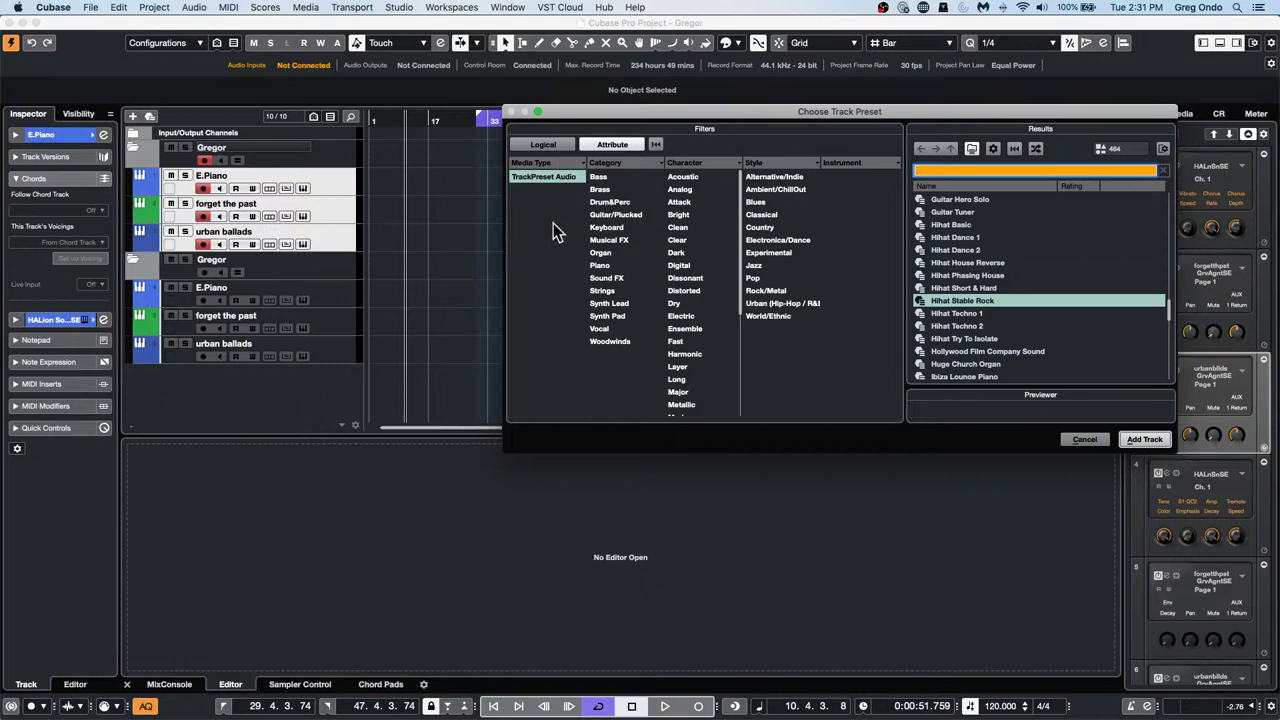
{"action": "left_click", "coordinate": [563, 178]}
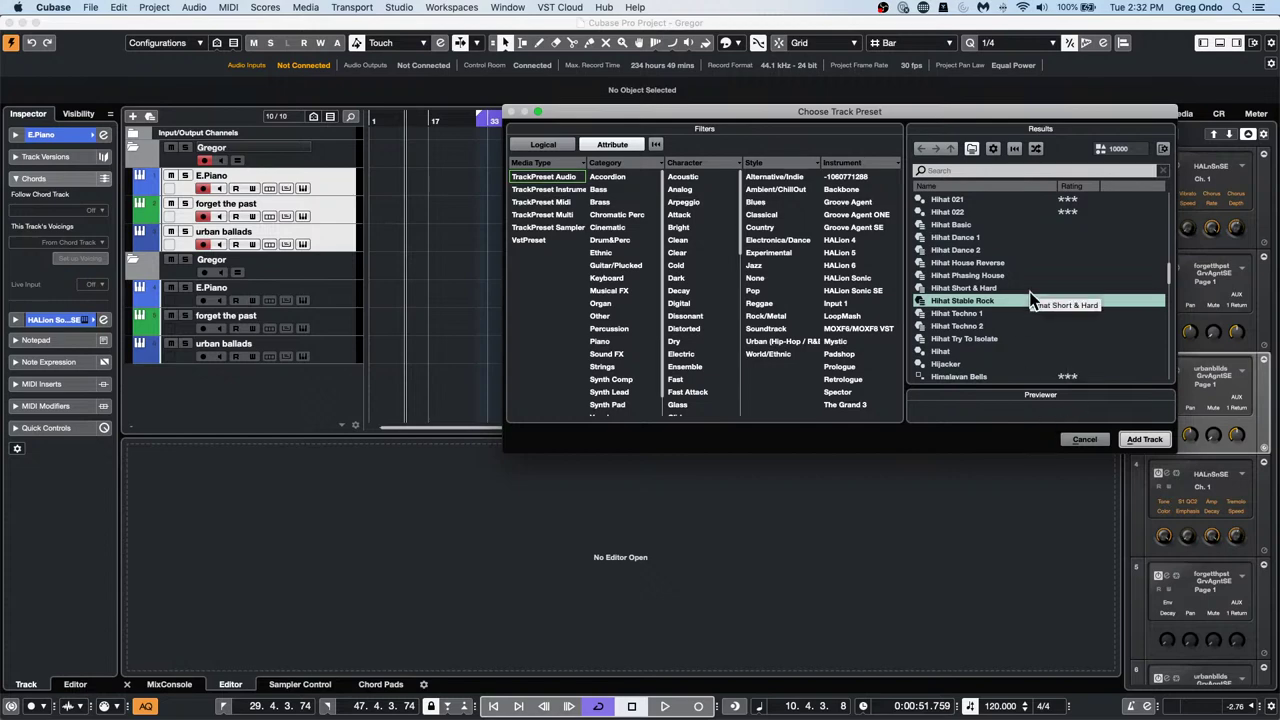
{"action": "scroll", "coordinate": [1030, 296], "scroll_direction": "up", "scroll_amount": 10}
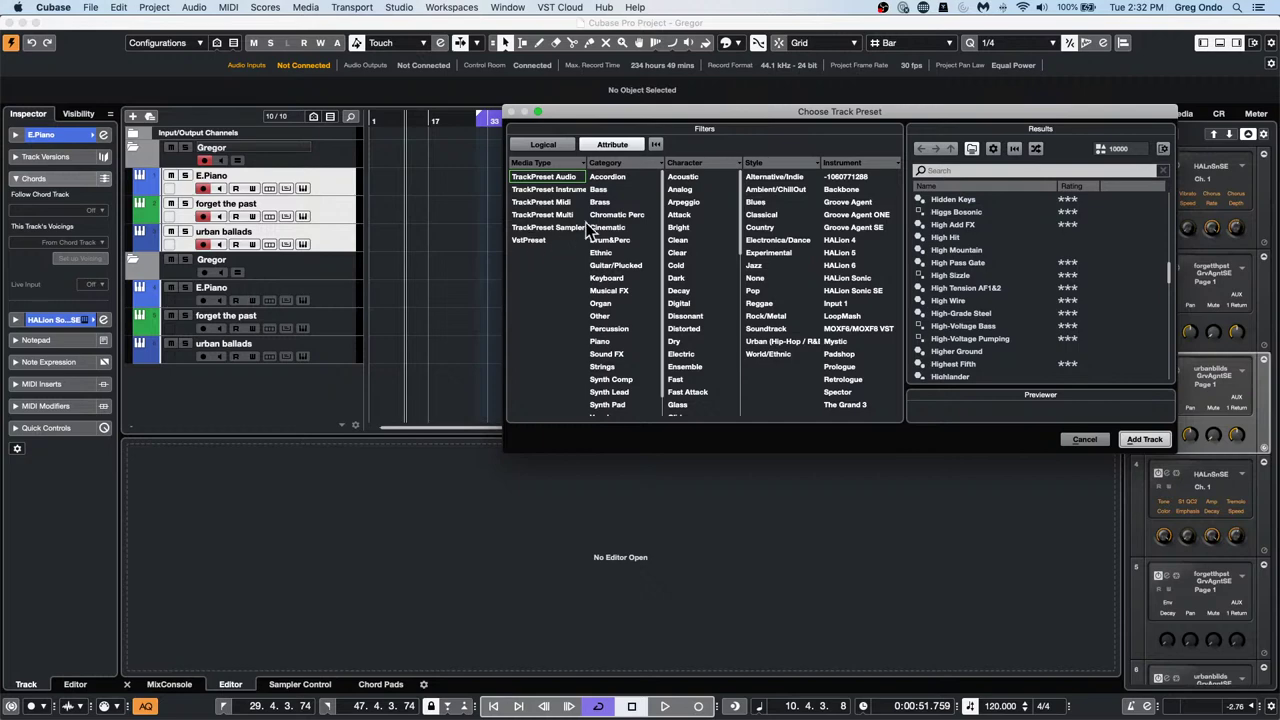
{"action": "left_click", "coordinate": [560, 189]}
{"action": "scroll", "coordinate": [1035, 312], "scroll_direction": "down", "scroll_amount": 5}
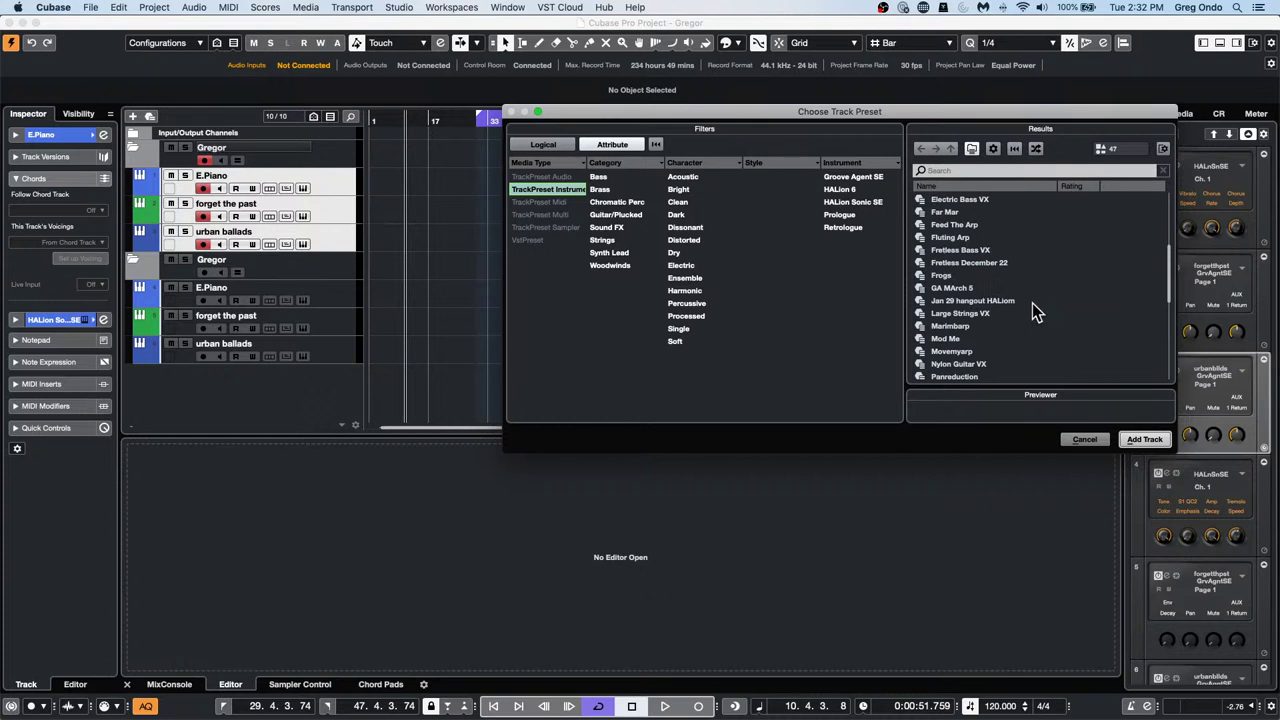
{"action": "scroll", "coordinate": [1032, 303], "scroll_direction": "down", "scroll_amount": 3}
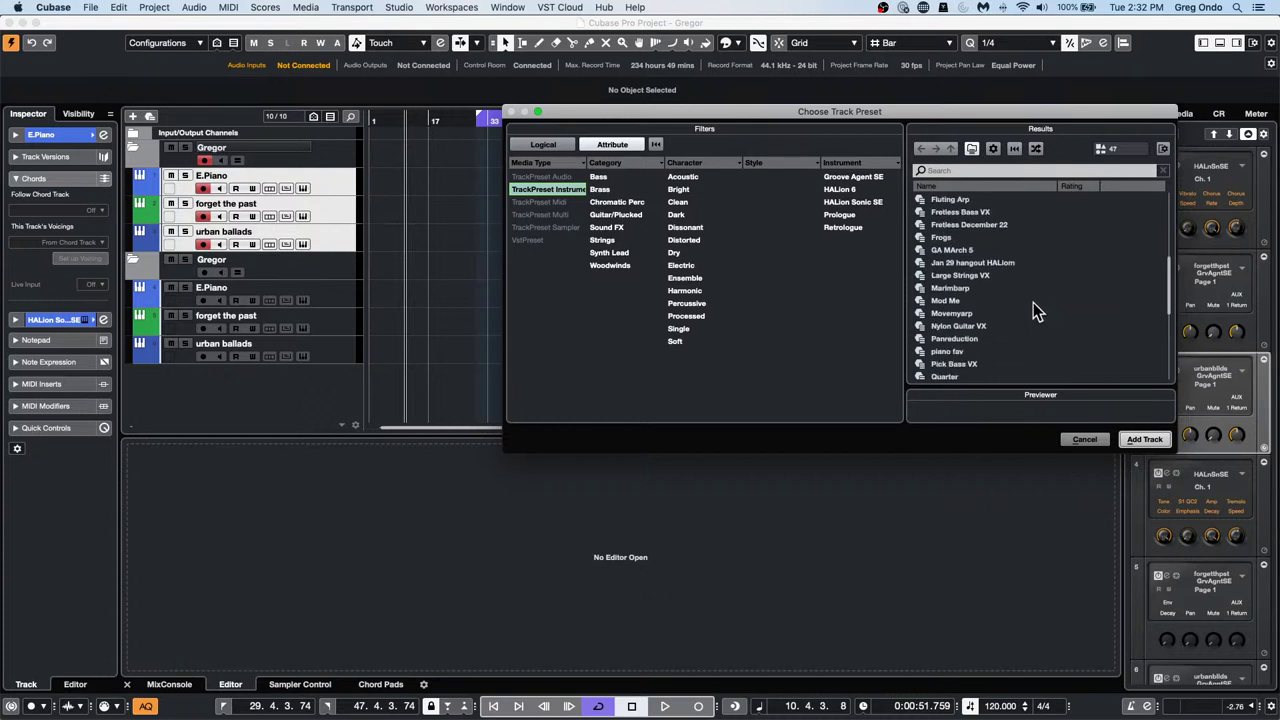
{"action": "left_click", "coordinate": [1092, 440]}
Show the user track presets for VST instruments in the media browser and clear the search text
{"action": "left_click", "coordinate": [1180, 114]}
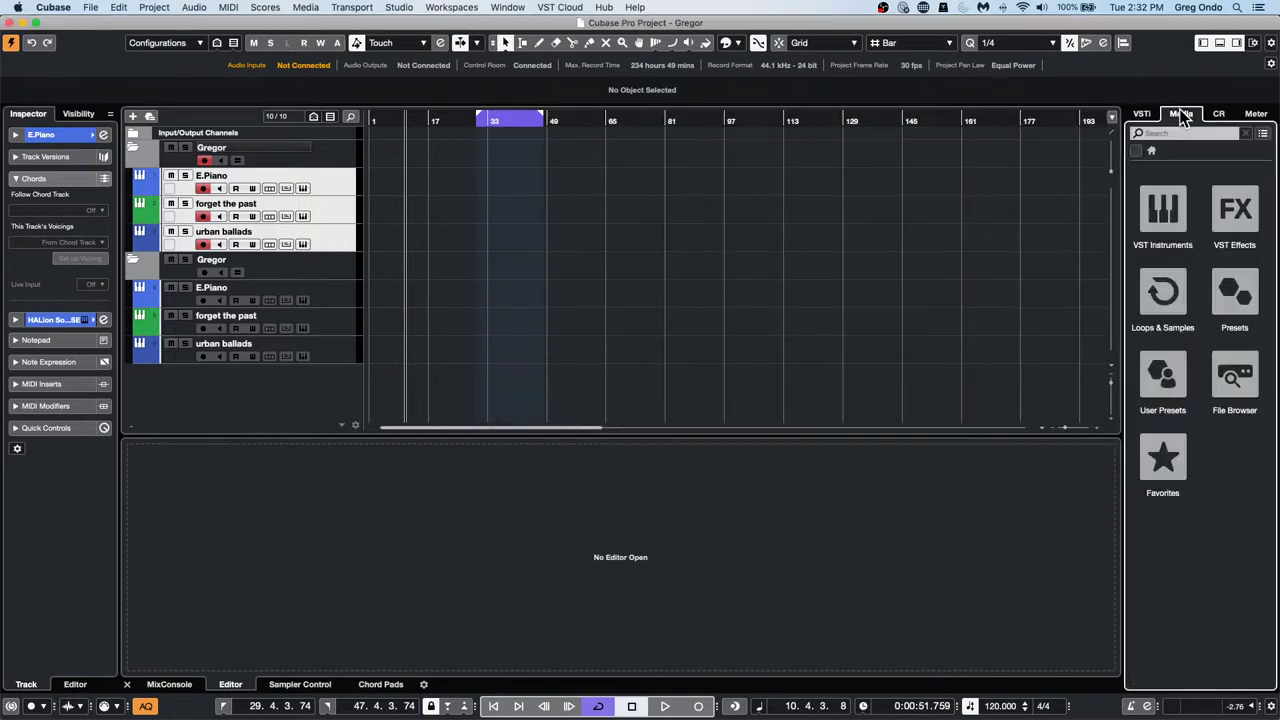
{"action": "left_click", "coordinate": [1174, 377]}
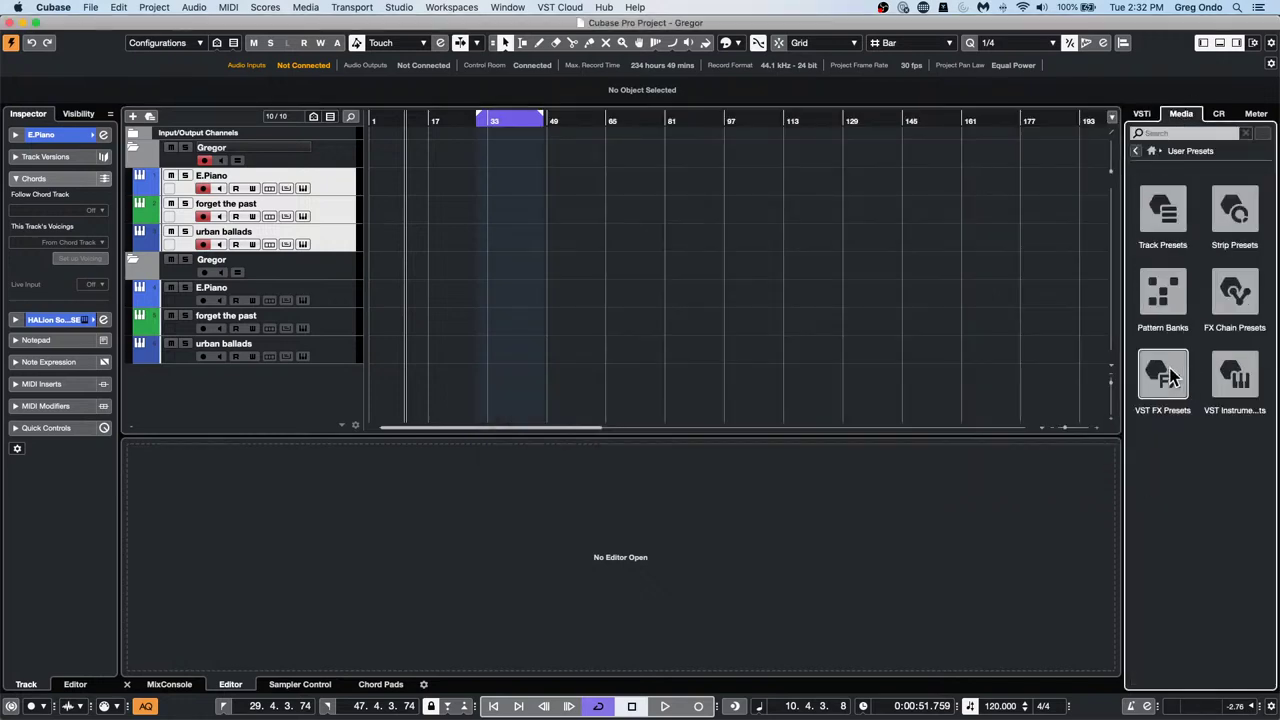
{"action": "left_click", "coordinate": [1165, 212]}
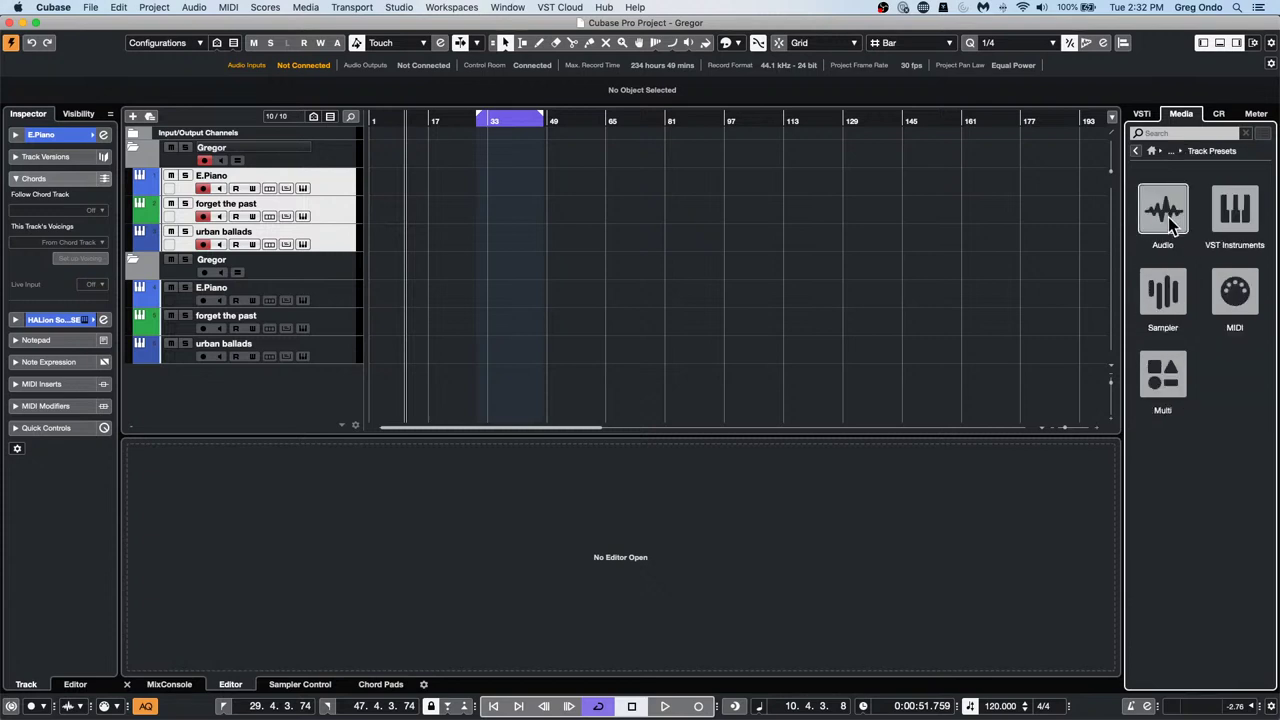
{"action": "left_click", "coordinate": [1244, 210]}
{"action": "left_click", "coordinate": [1210, 272]}
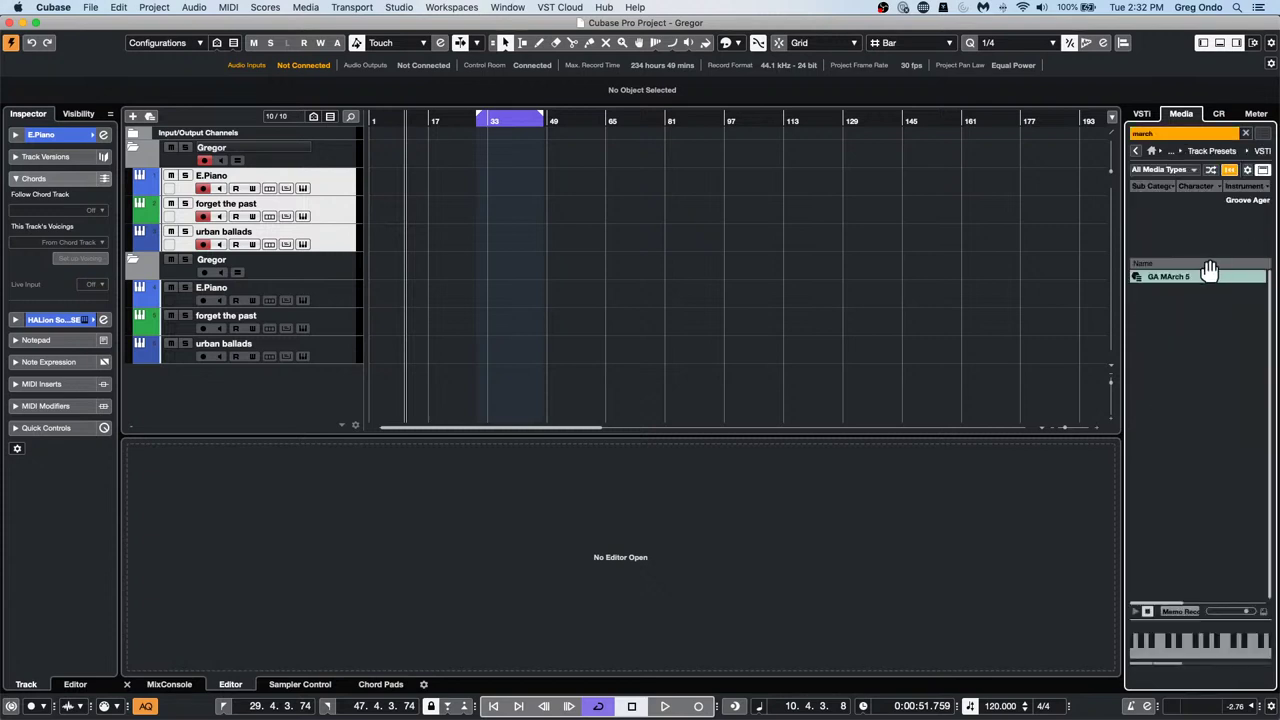
{"action": "double_click", "coordinate": [1181, 133]}
{"action": "key", "text": "BackSpace"}
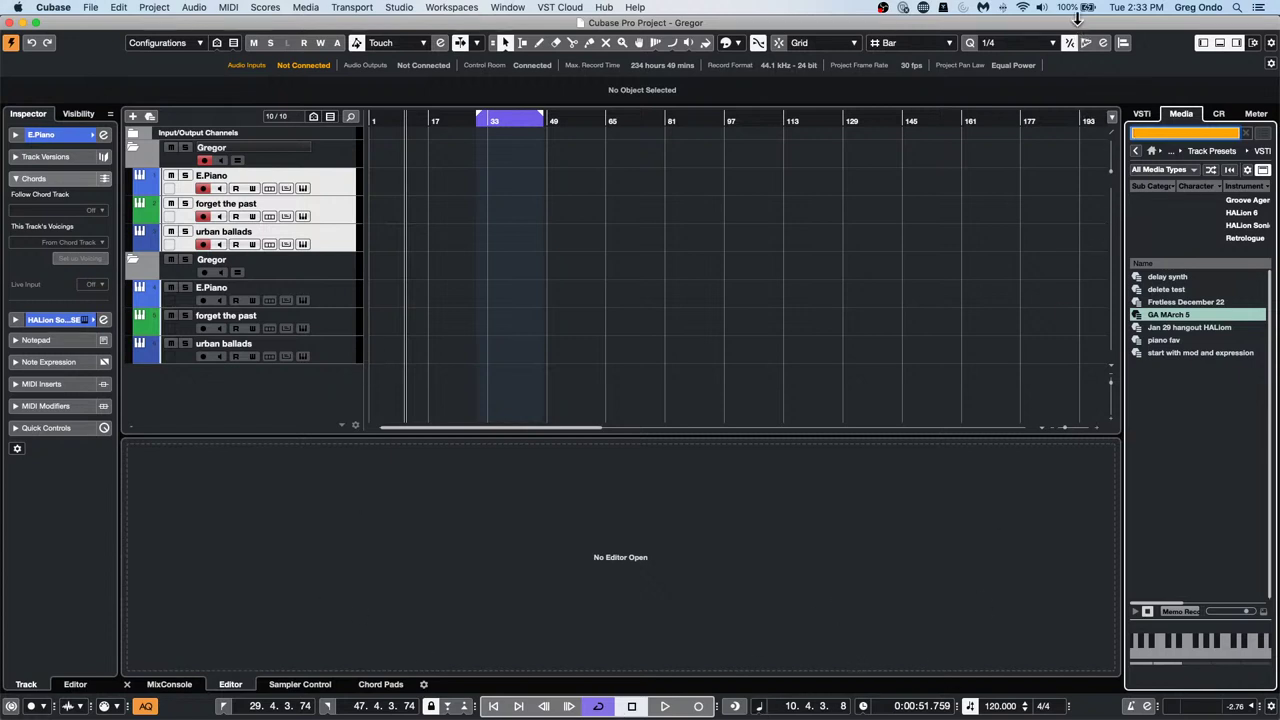
Reposition the project window and show the floating Transport panel
{"action": "left_click_drag", "start_coordinate": [1077, 18], "coordinate": [1075, 38]}
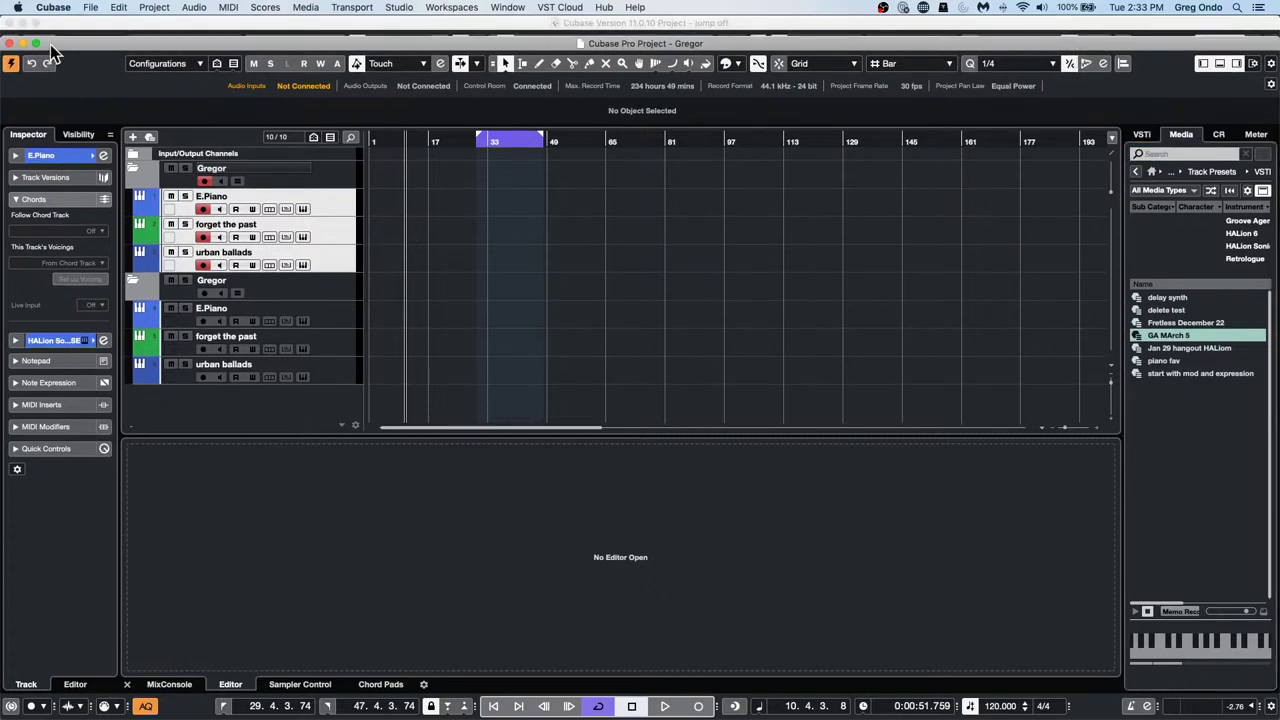
{"action": "left_click_drag", "start_coordinate": [62, 45], "coordinate": [70, 9]}
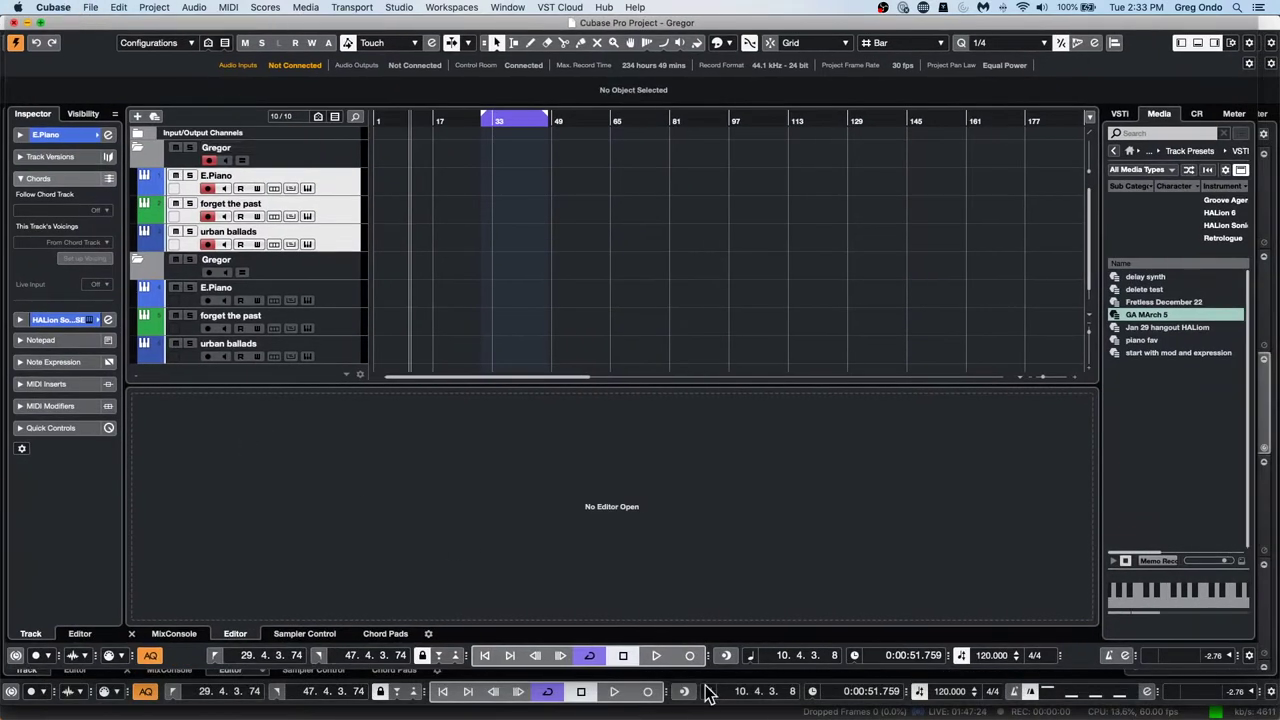
{"action": "key", "text": "F2"}
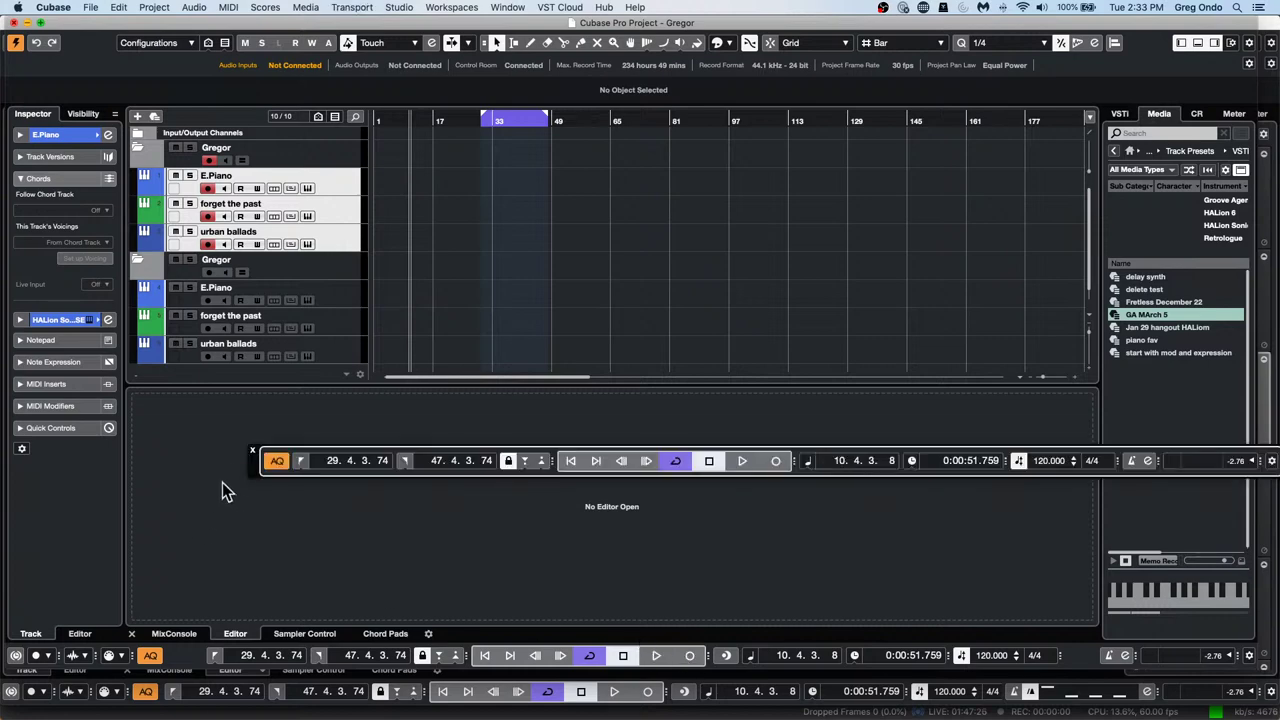
Move the floating Transport panel down below the project window's built-in transport bar
{"action": "left_click_drag", "start_coordinate": [250, 465], "coordinate": [20, 700]}
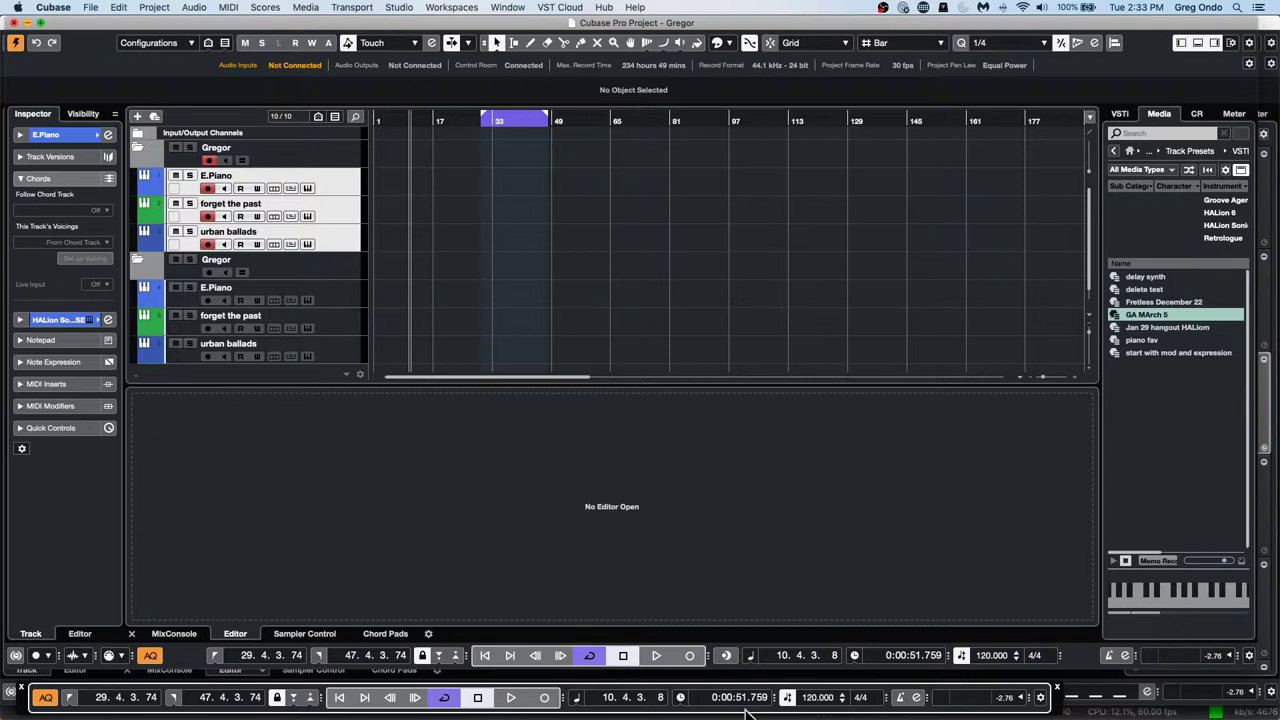
{"action": "mouse_move", "coordinate": [19, 700]}
{"action": "left_mouse_down"}
{"action": "mouse_move", "coordinate": [82, 634]}
{"action": "mouse_move", "coordinate": [30, 690]}
{"action": "left_mouse_up"}
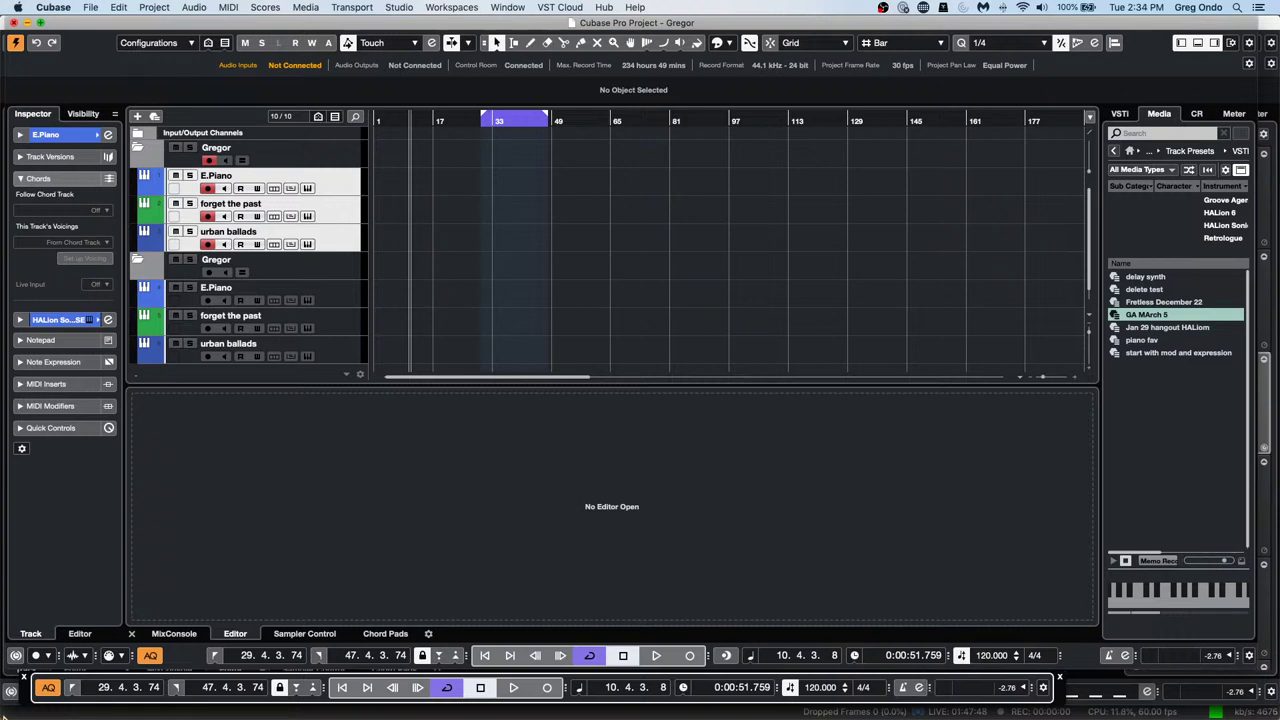
{"action": "key", "text": "F1"}
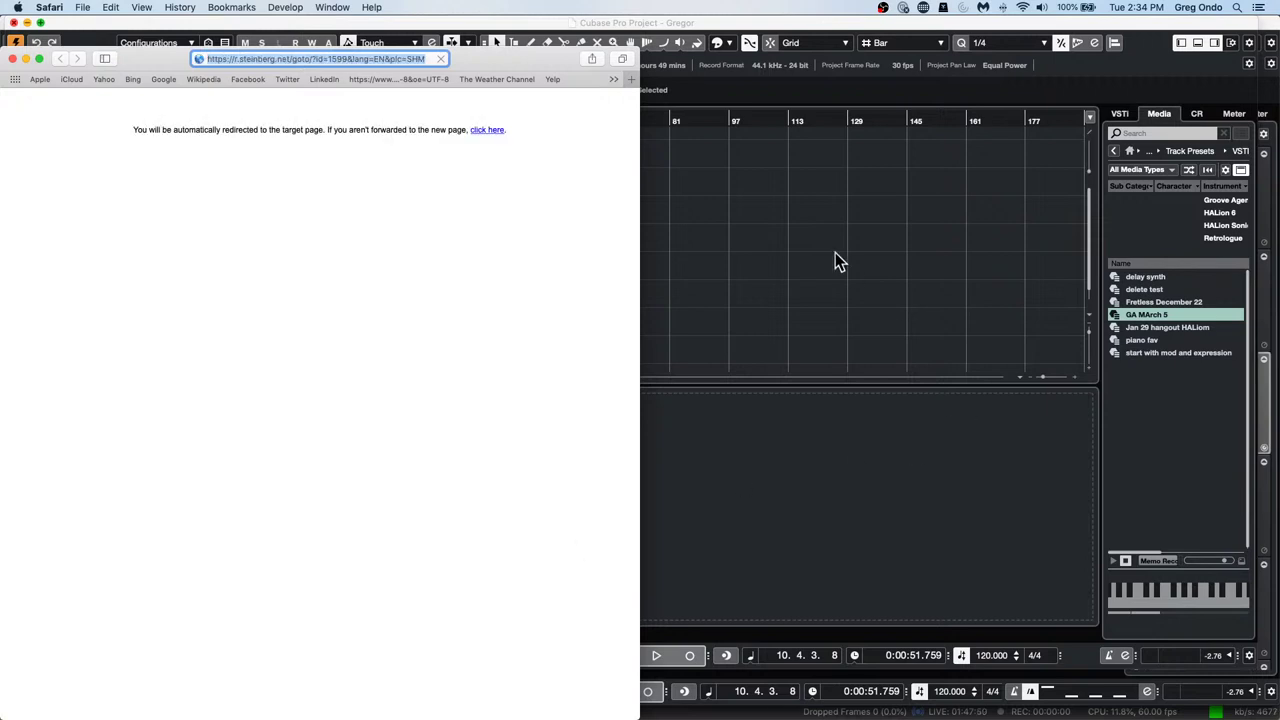
{"action": "left_click", "coordinate": [821, 254]}
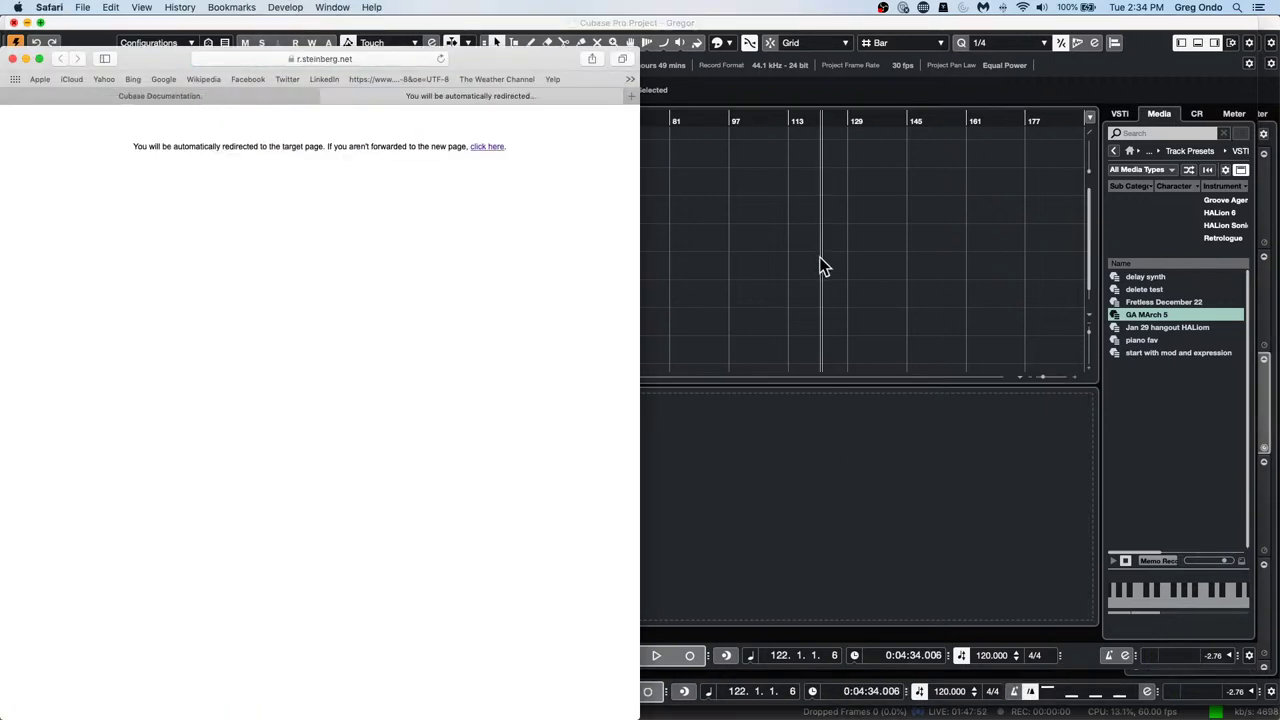
{"action": "left_click", "coordinate": [13, 58]}
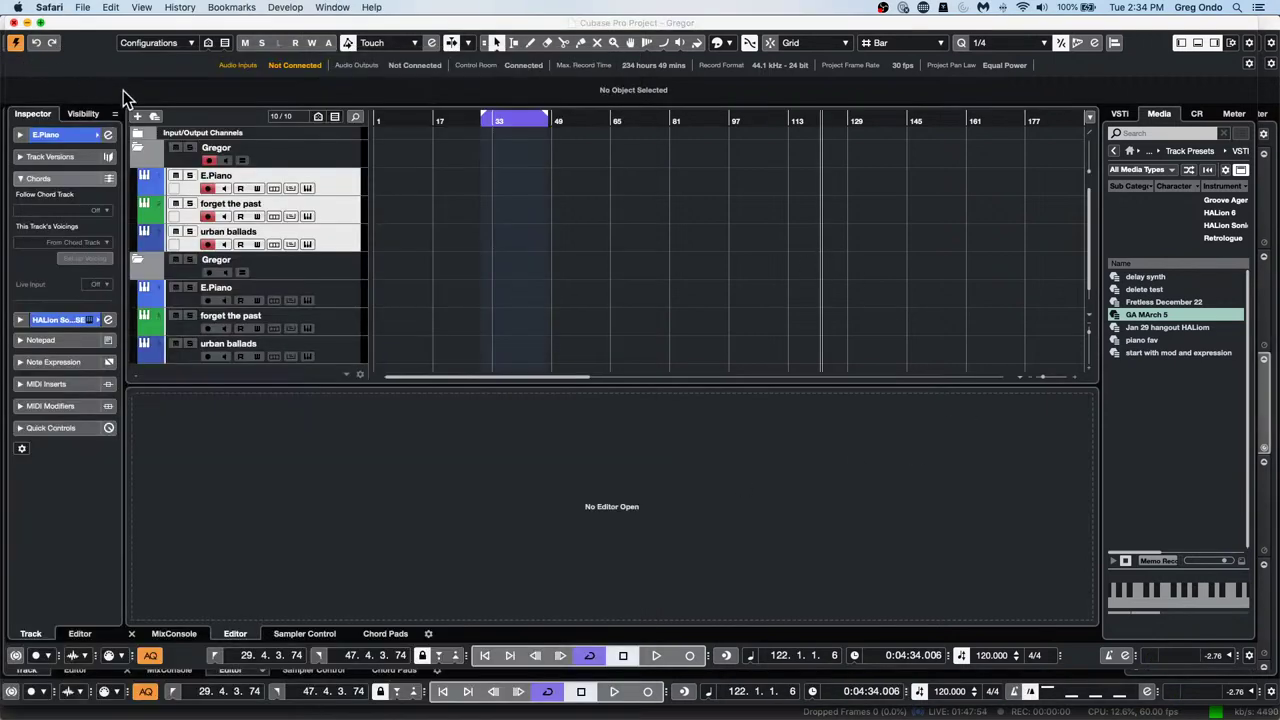
Return to the project window and enlarge it to fill the screen
{"action": "left_click", "coordinate": [631, 306]}
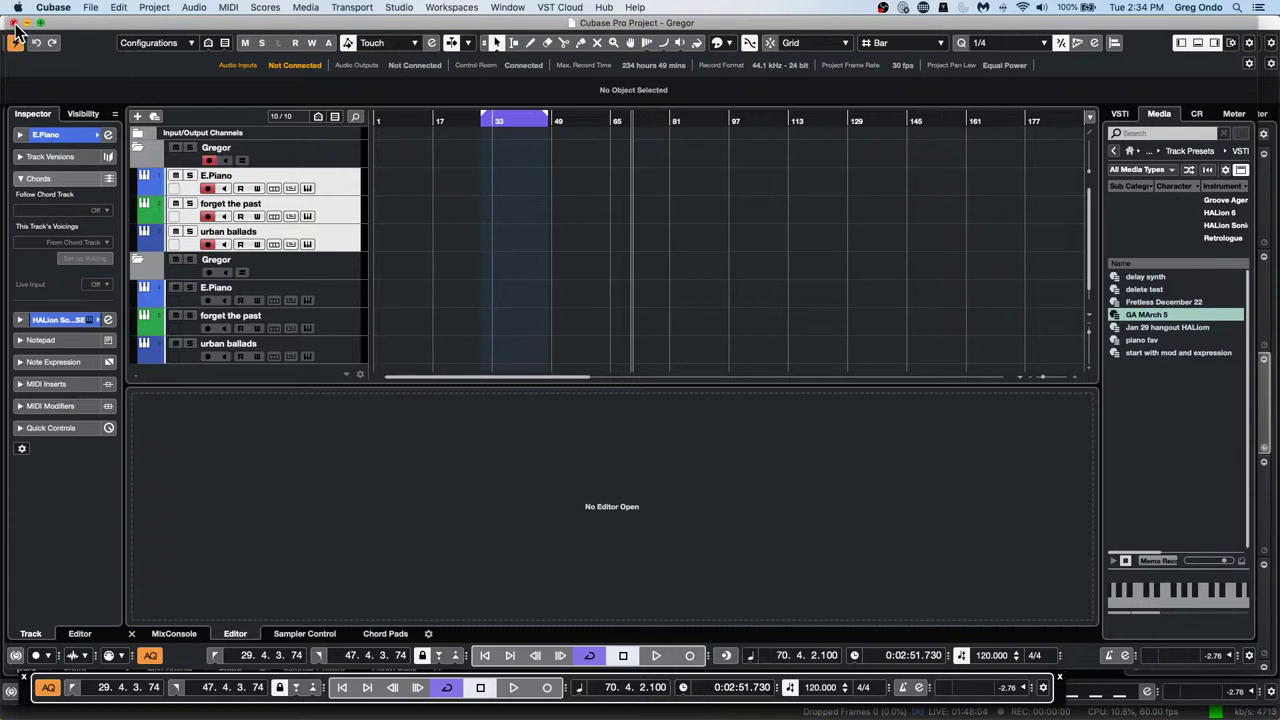
{"action": "left_click", "coordinate": [710, 270]}
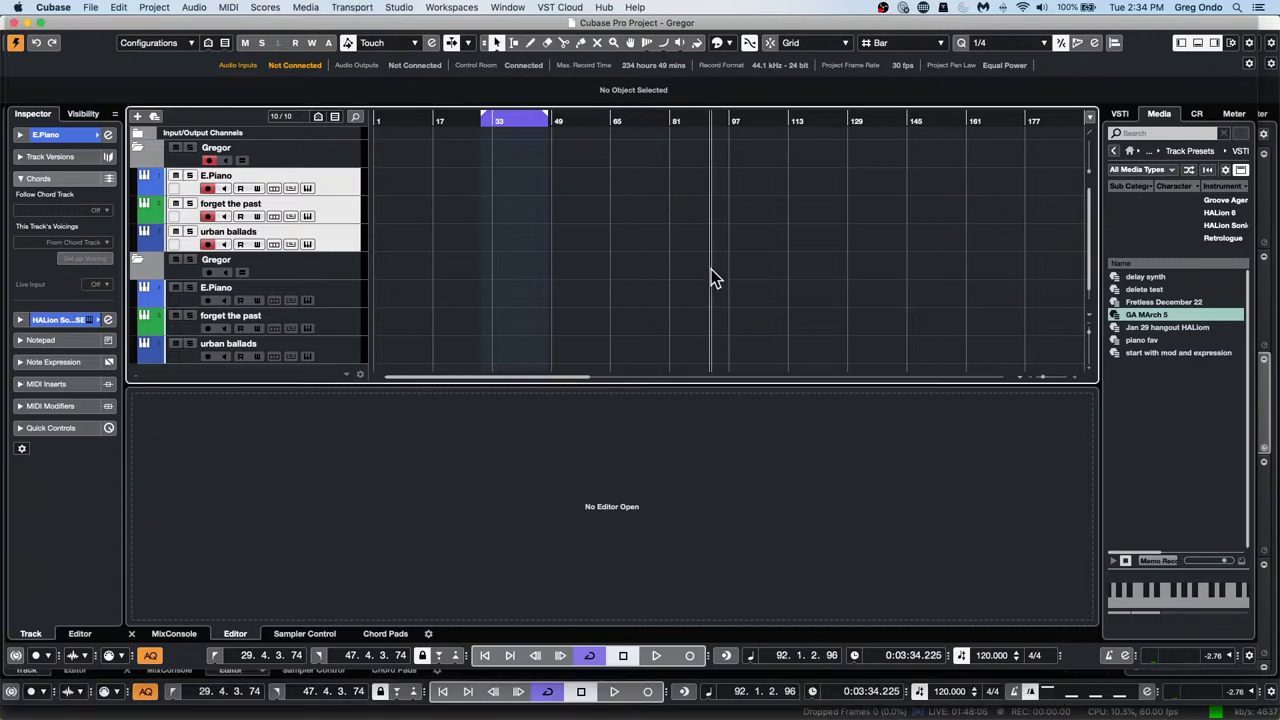
{"action": "left_click", "coordinate": [36, 23]}
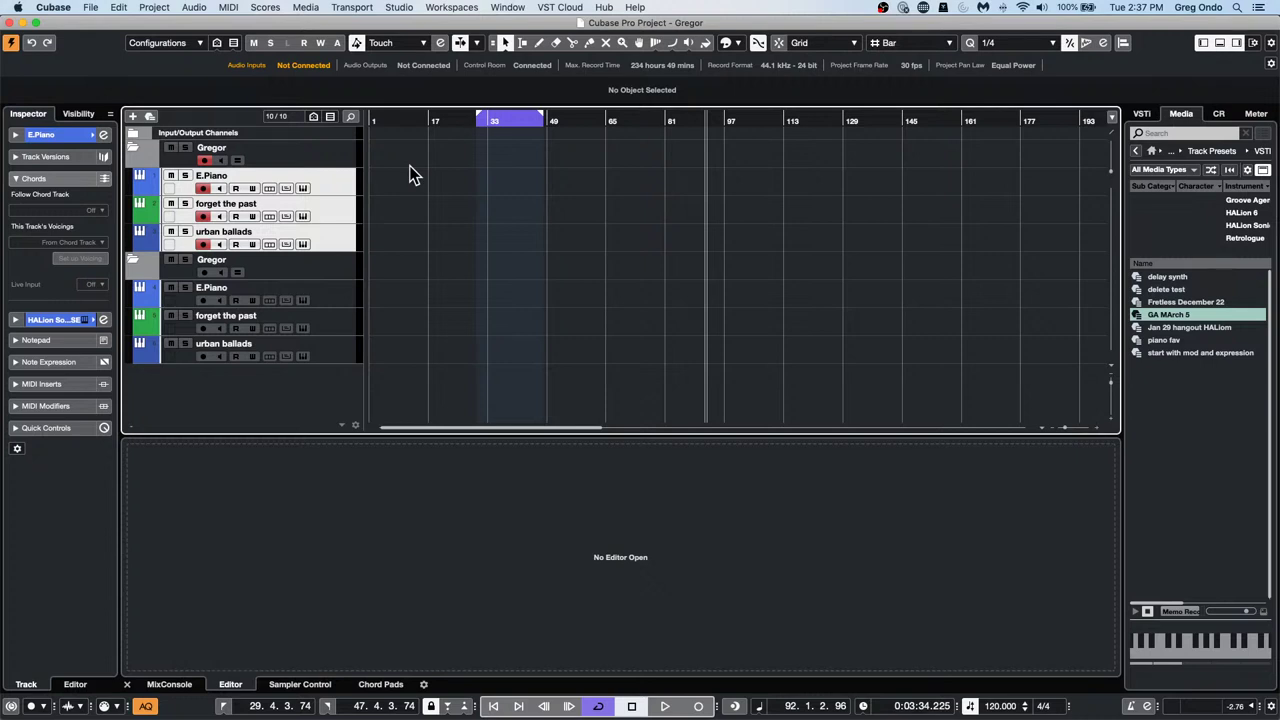
Examine how to export the default profile in the Profile Manager, cancel the export and close the manager
{"action": "left_click", "coordinate": [119, 8]}
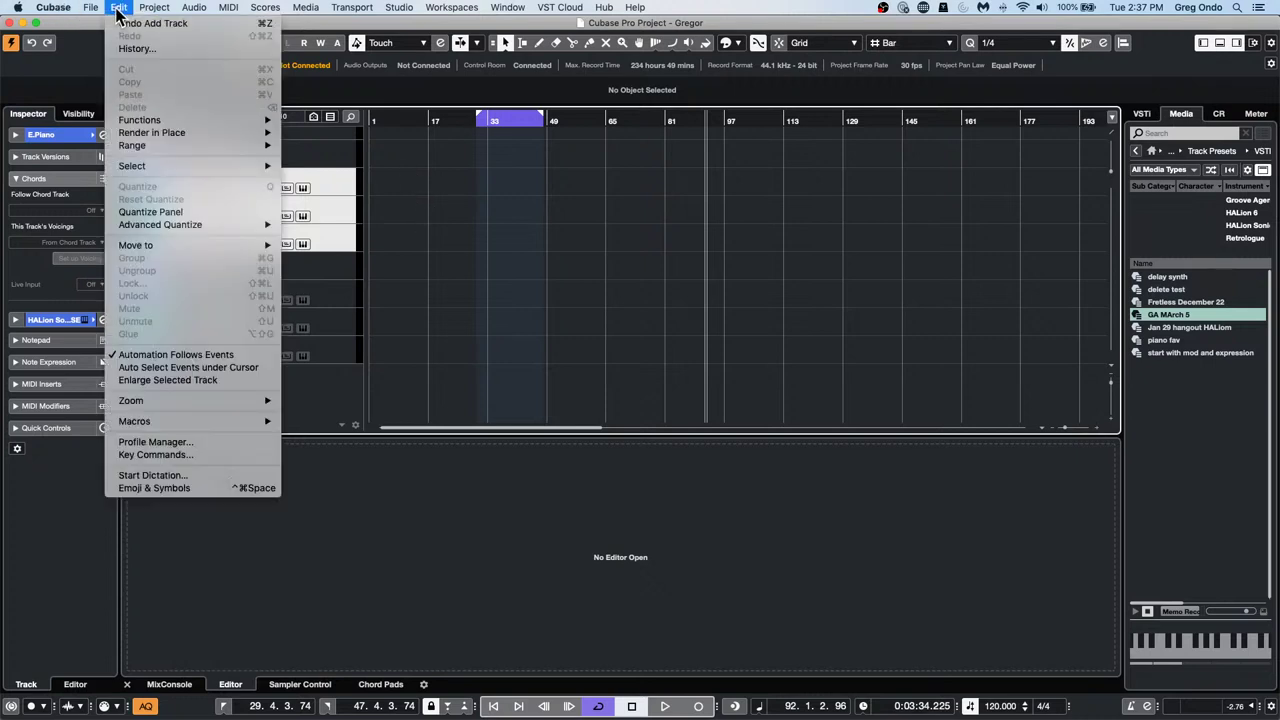
{"action": "left_click", "coordinate": [166, 443]}
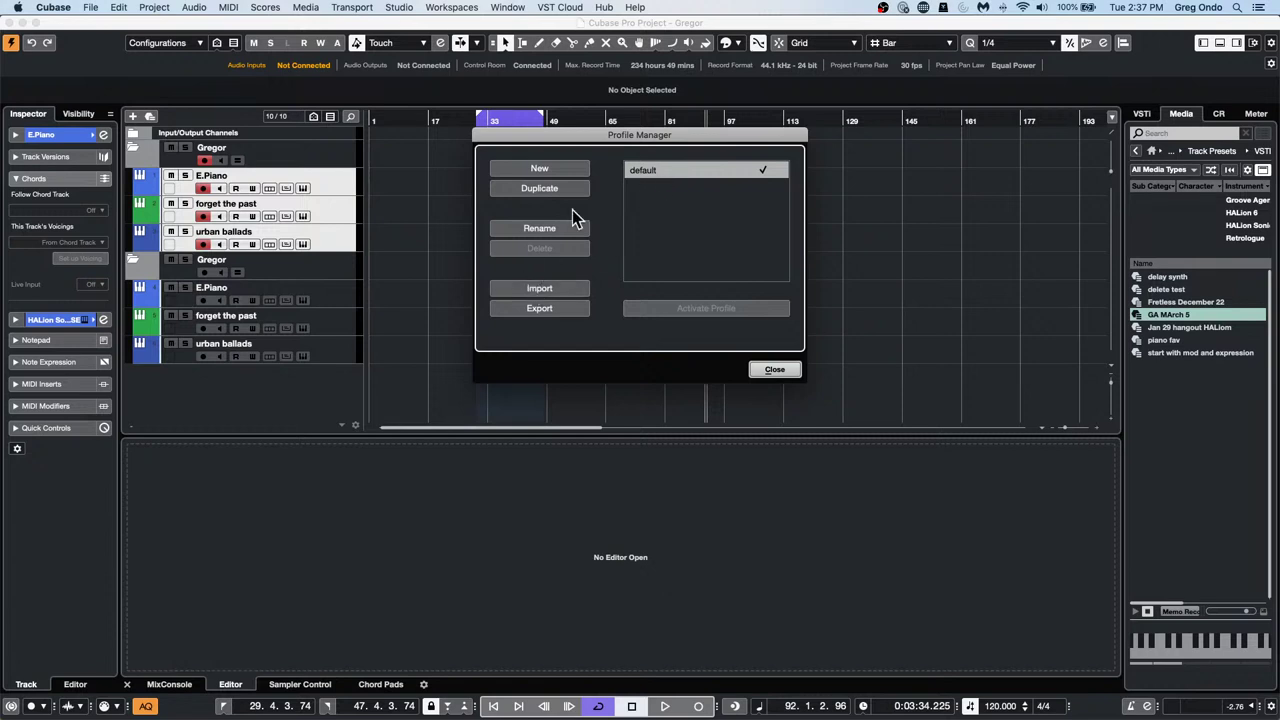
{"action": "left_click", "coordinate": [540, 309]}
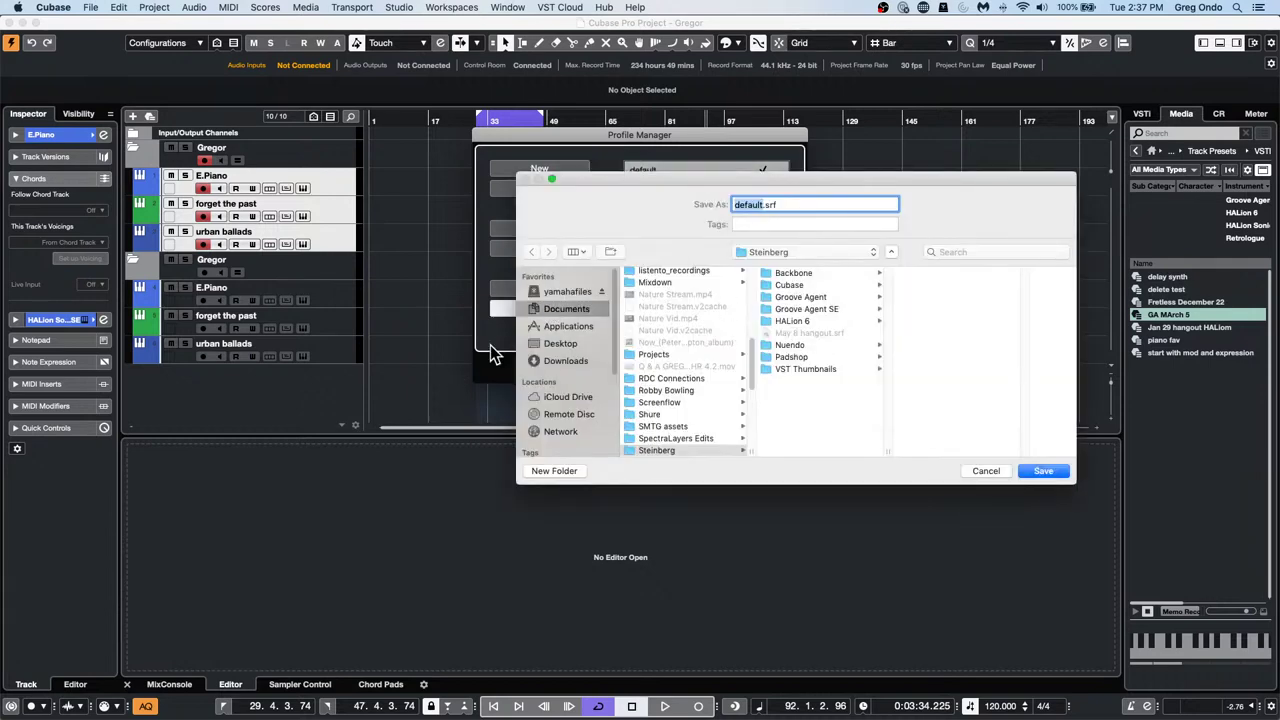
{"action": "left_click", "coordinate": [991, 467]}
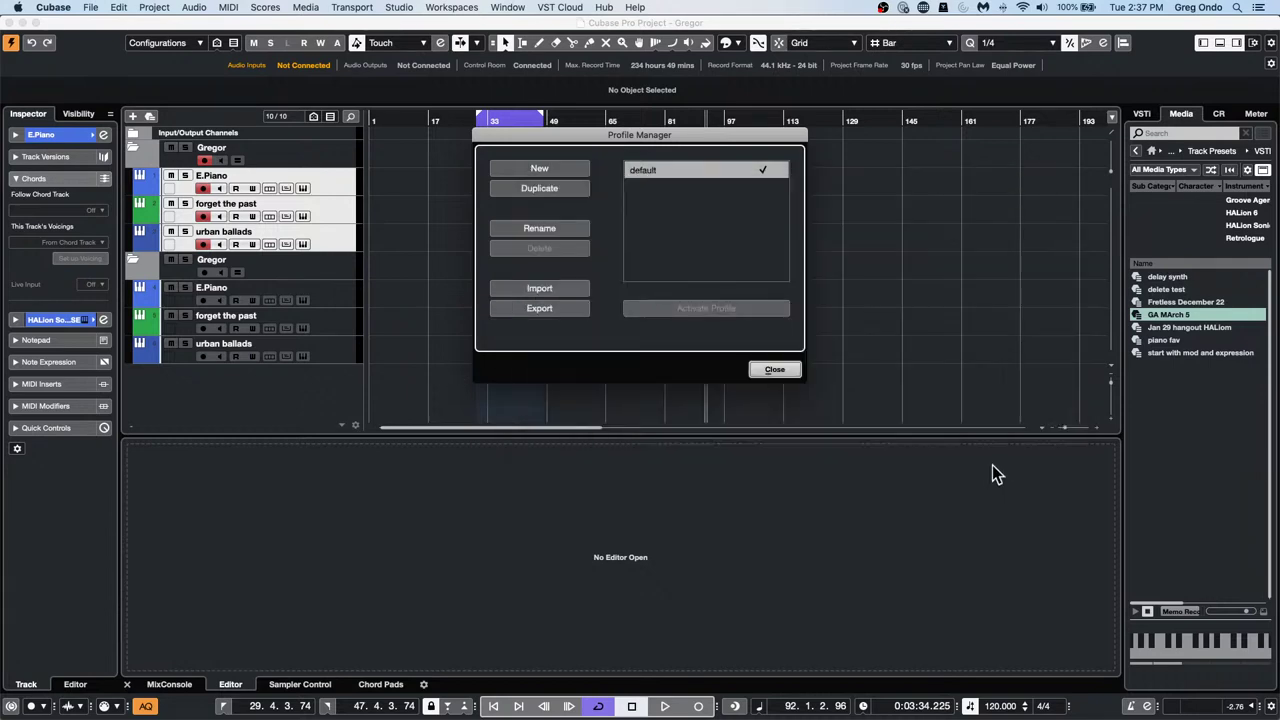
{"action": "left_click", "coordinate": [776, 370]}
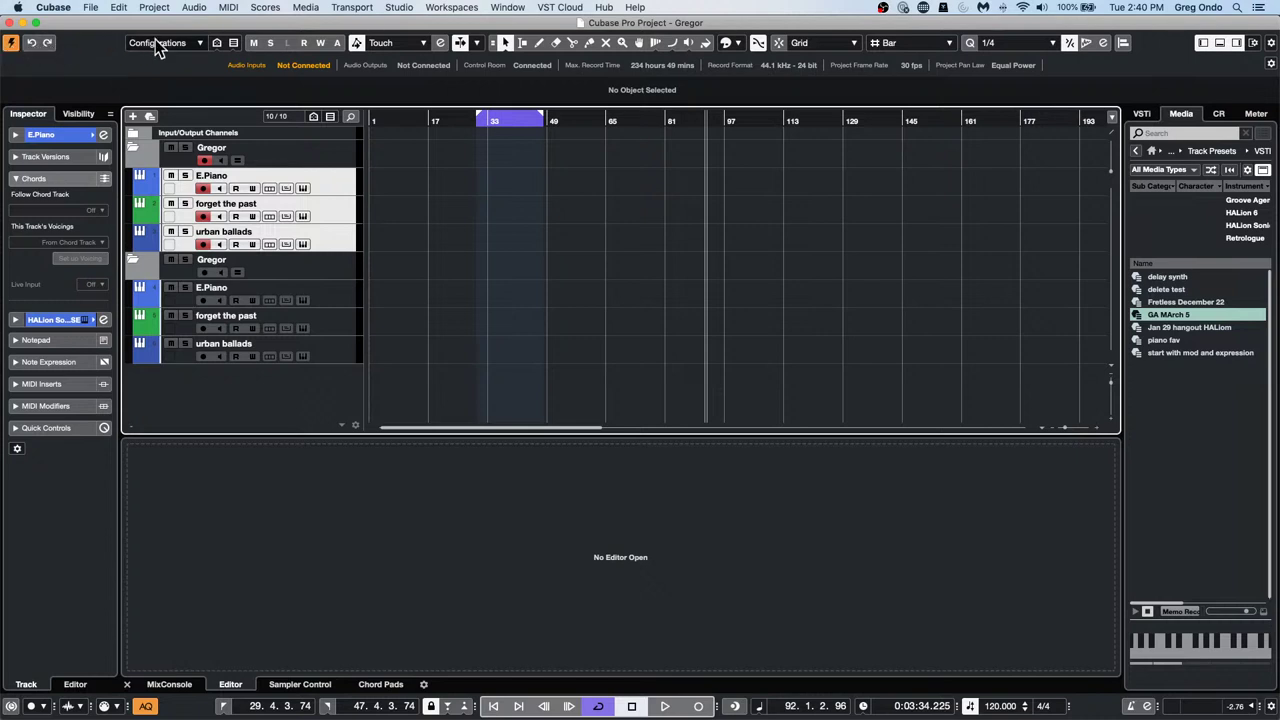
Examine the visibility configuration options and the track visibility agents of the project window
{"action": "left_click", "coordinate": [197, 43]}
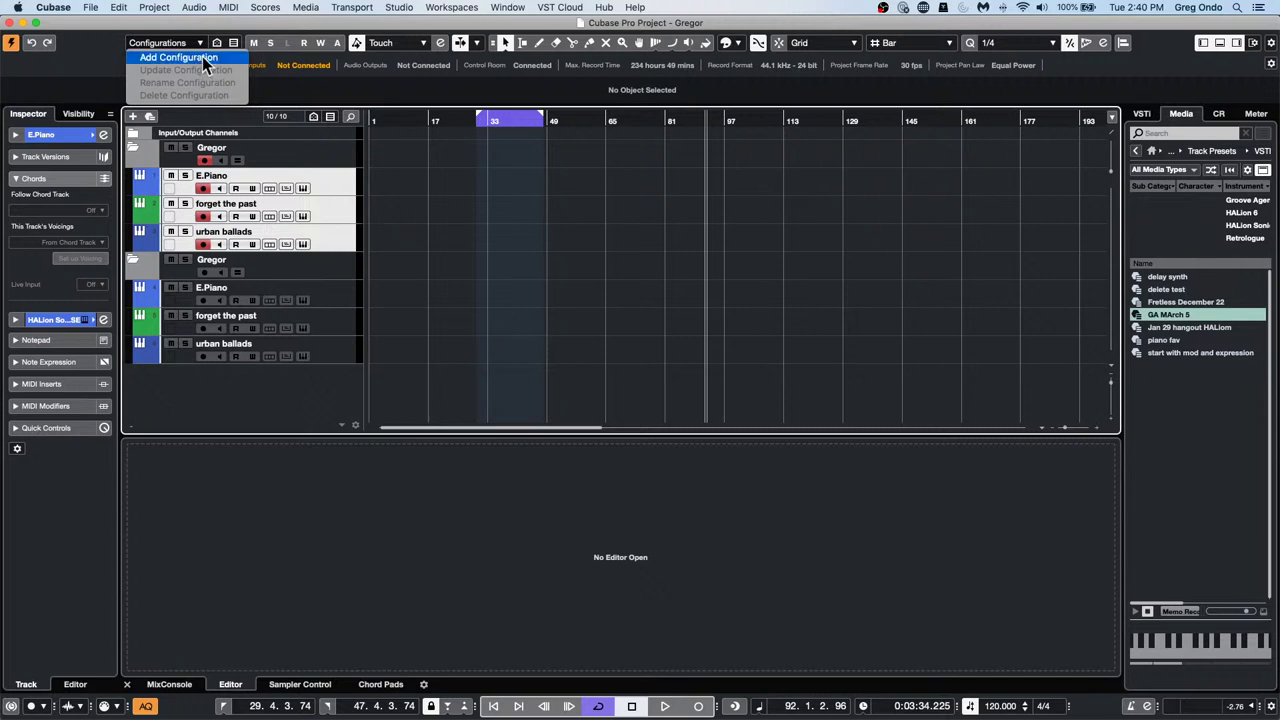
{"action": "left_click", "coordinate": [191, 40]}
{"action": "left_click", "coordinate": [217, 42]}
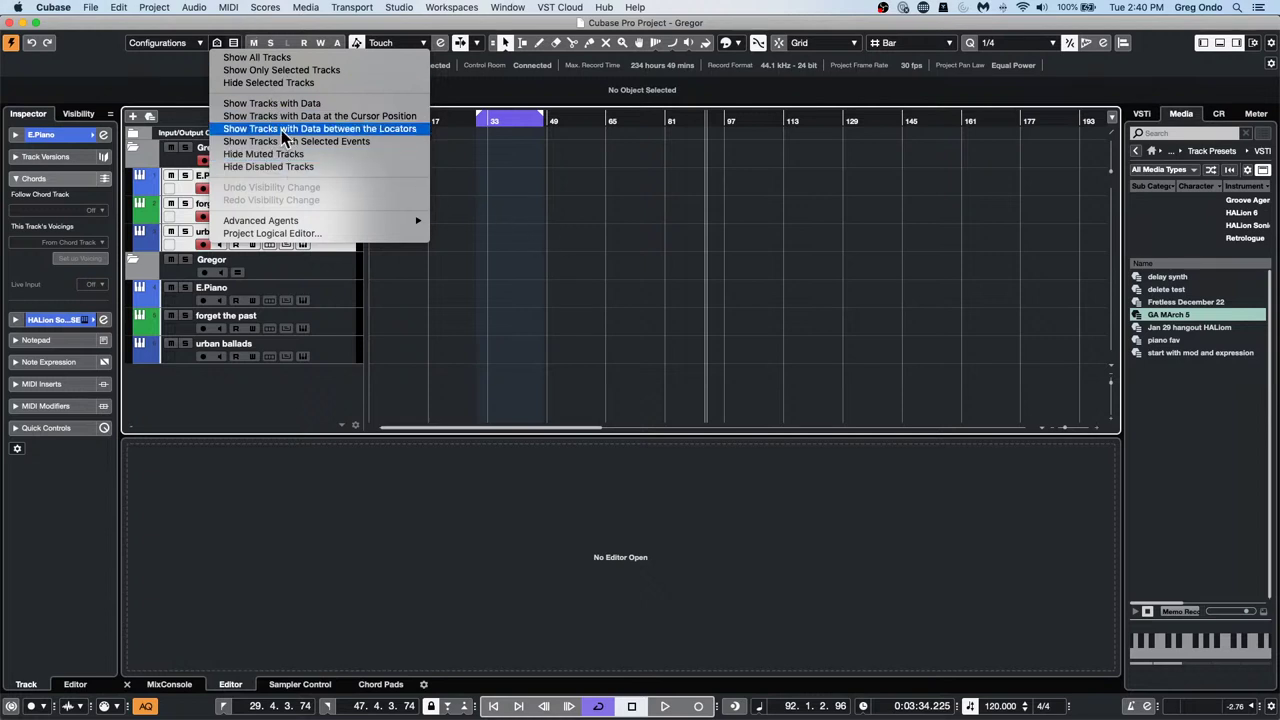
{"action": "left_click", "coordinate": [462, 154]}
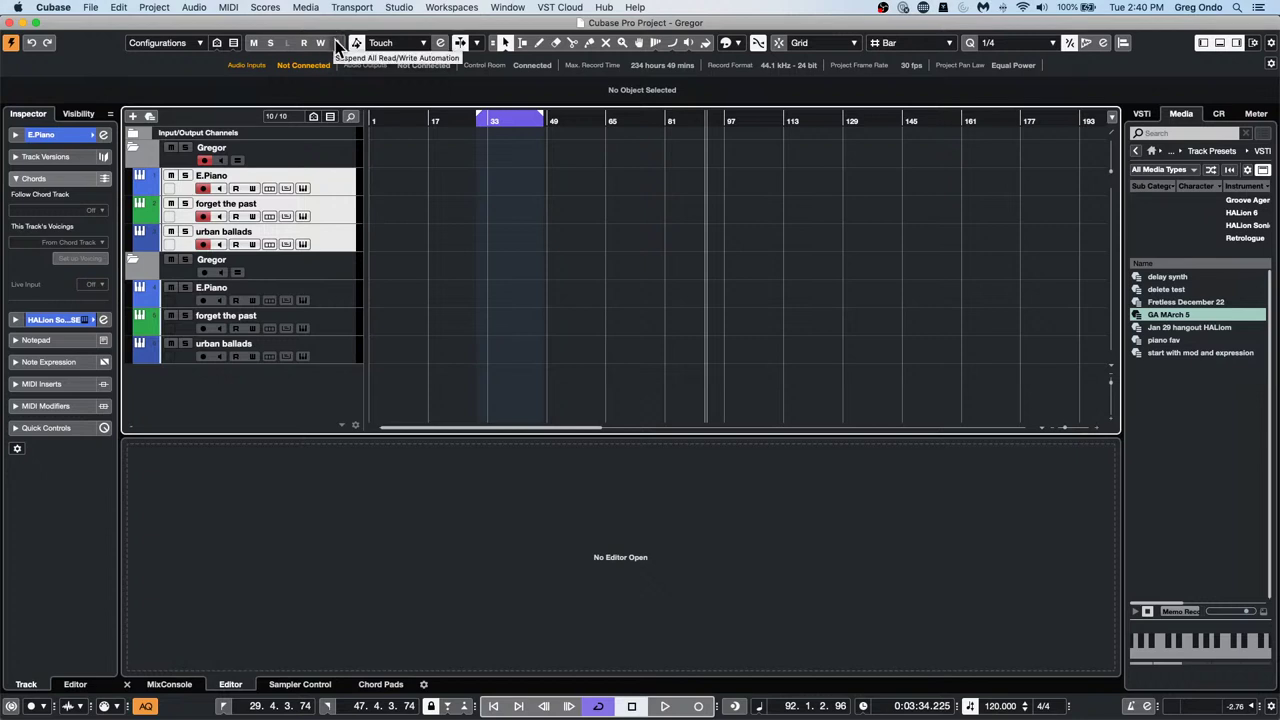
Examine the available automation modes and the operations offered in the Automation Panel, then close it
{"action": "left_click", "coordinate": [393, 41]}
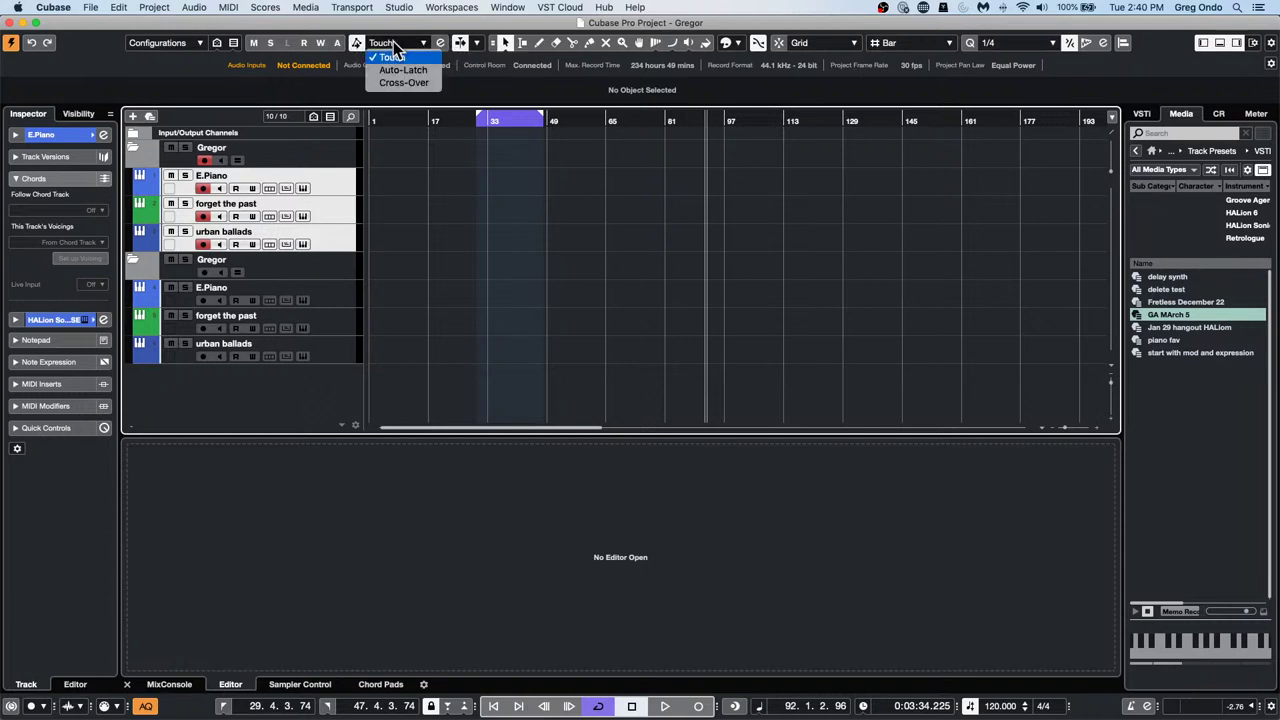
{"action": "left_click", "coordinate": [402, 139]}
{"action": "left_click", "coordinate": [440, 42]}
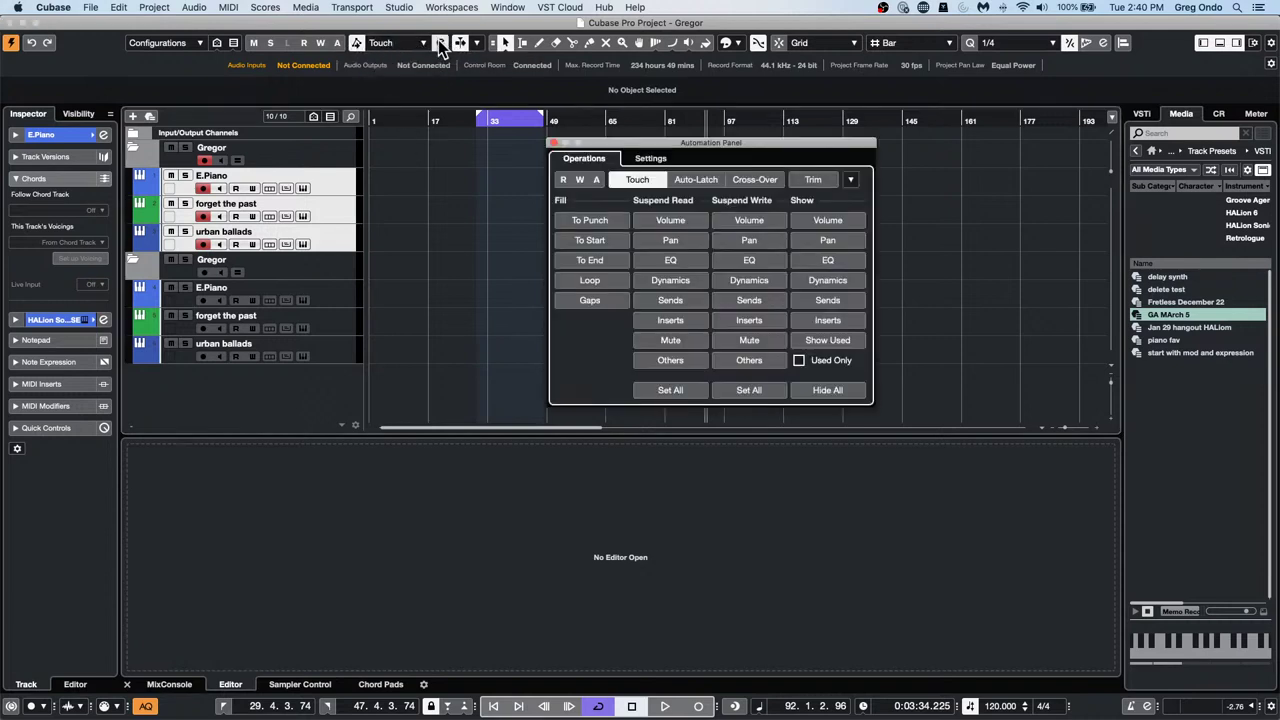
{"action": "left_click", "coordinate": [553, 143]}
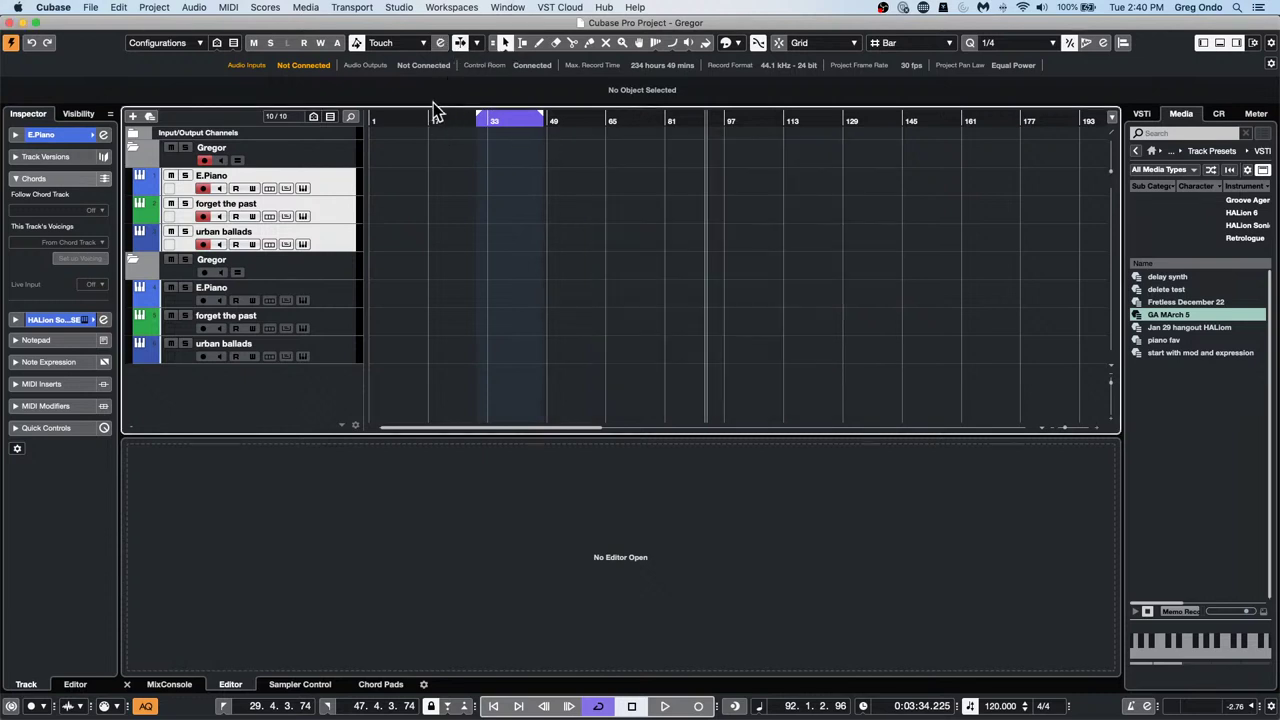
Open the recent project bicycle
{"action": "left_click_drag", "start_coordinate": [432, 118], "coordinate": [273, 103]}
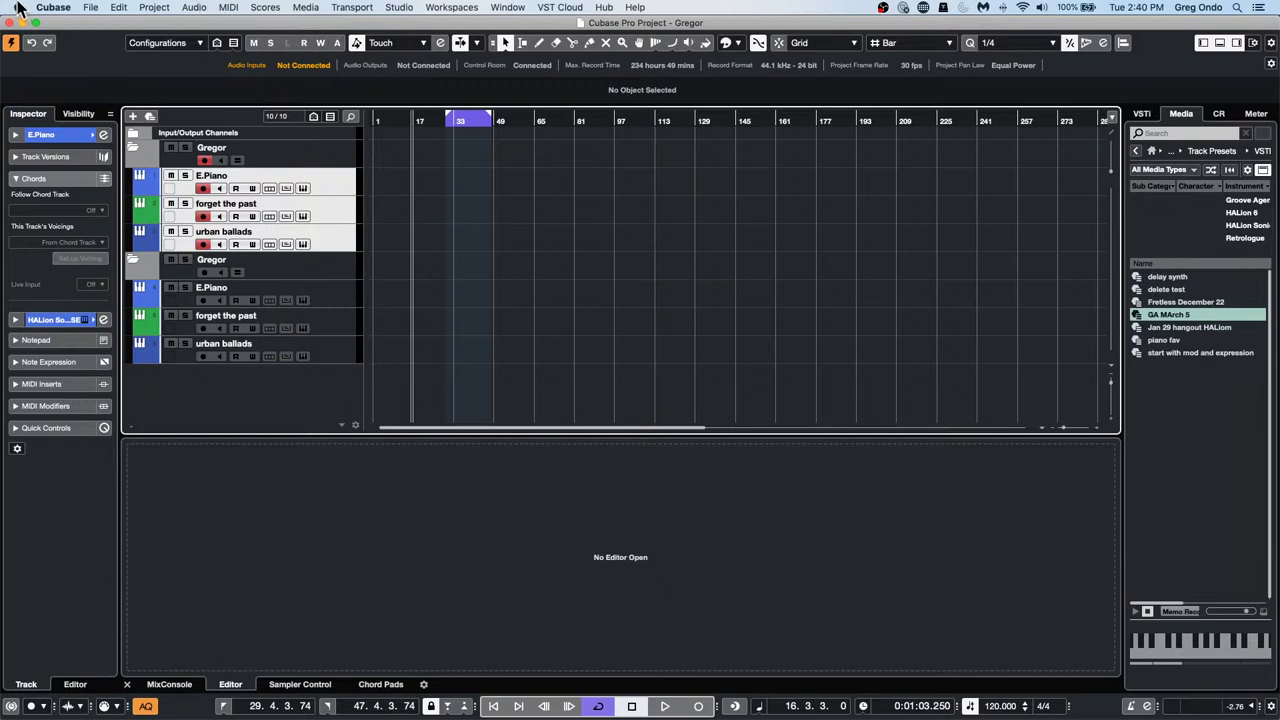
{"action": "left_click", "coordinate": [92, 8]}
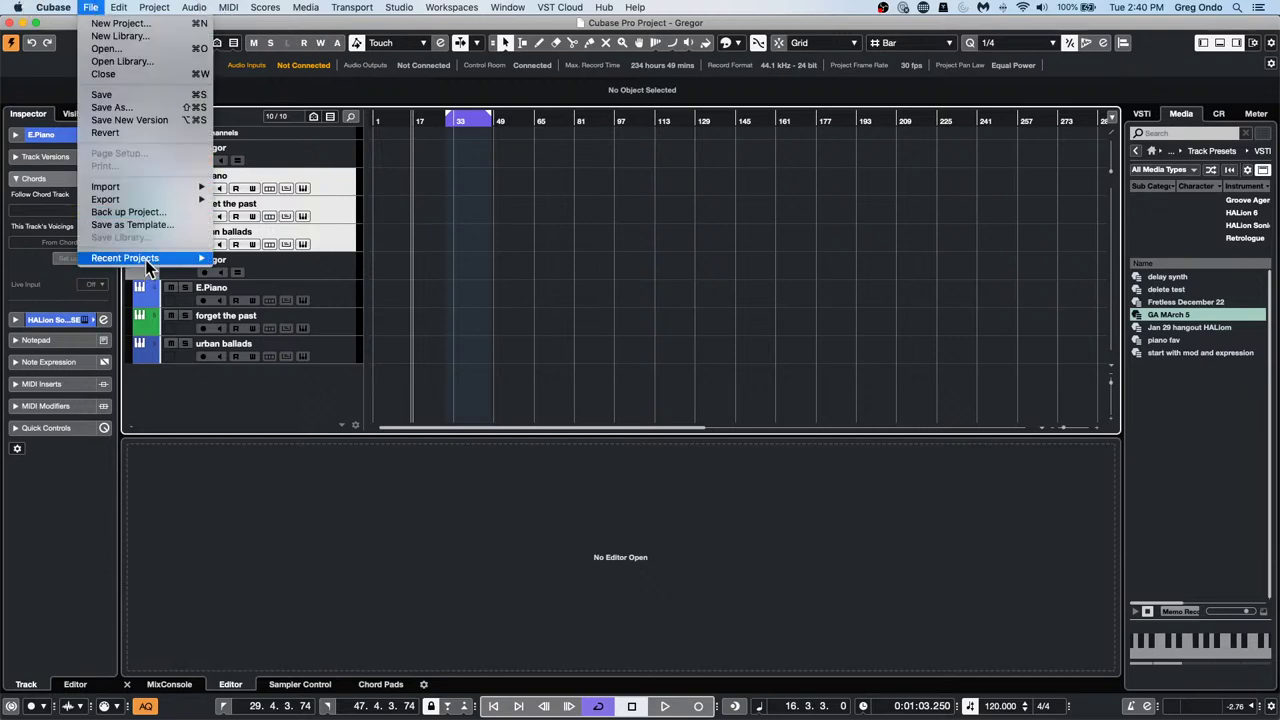
{"action": "mouse_move", "coordinate": [145, 260]}
{"action": "left_click", "coordinate": [365, 284]}
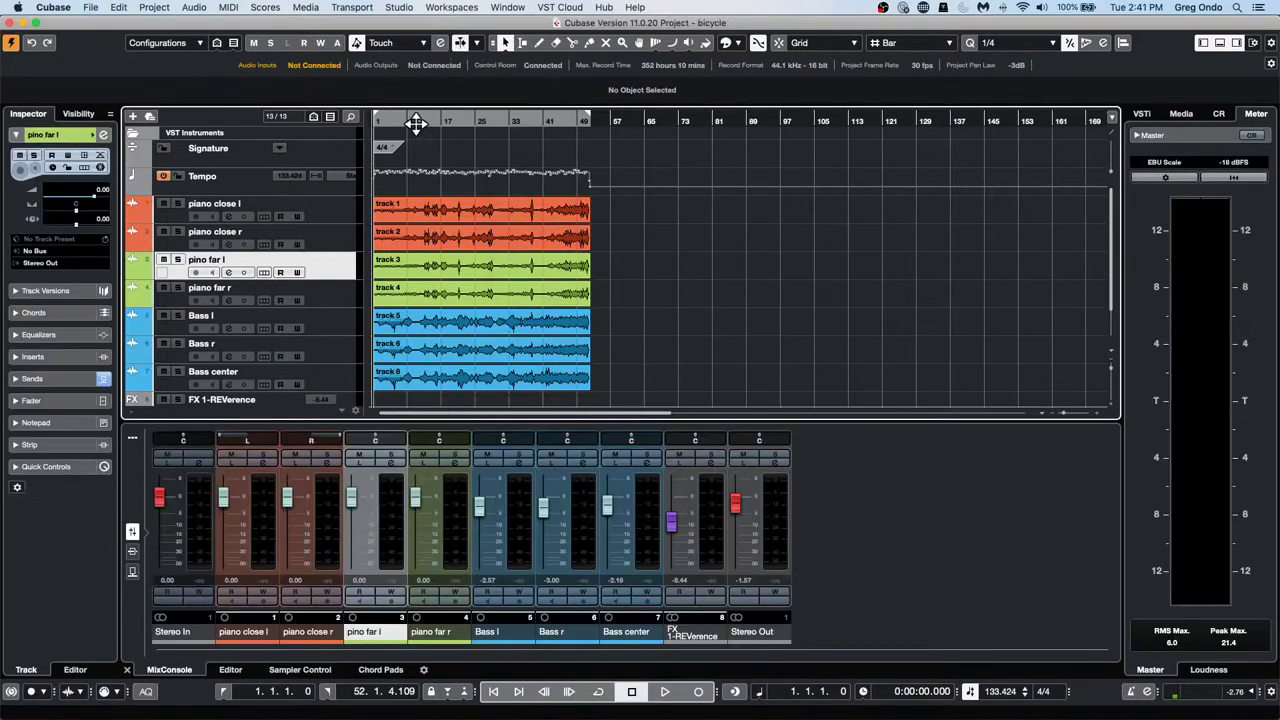
Play the bicycle project zoomed in from its start and set auto-scroll to Stationary Cursor
{"action": "left_click_drag", "start_coordinate": [377, 123], "coordinate": [360, 215]}
{"action": "key", "text": "space"}
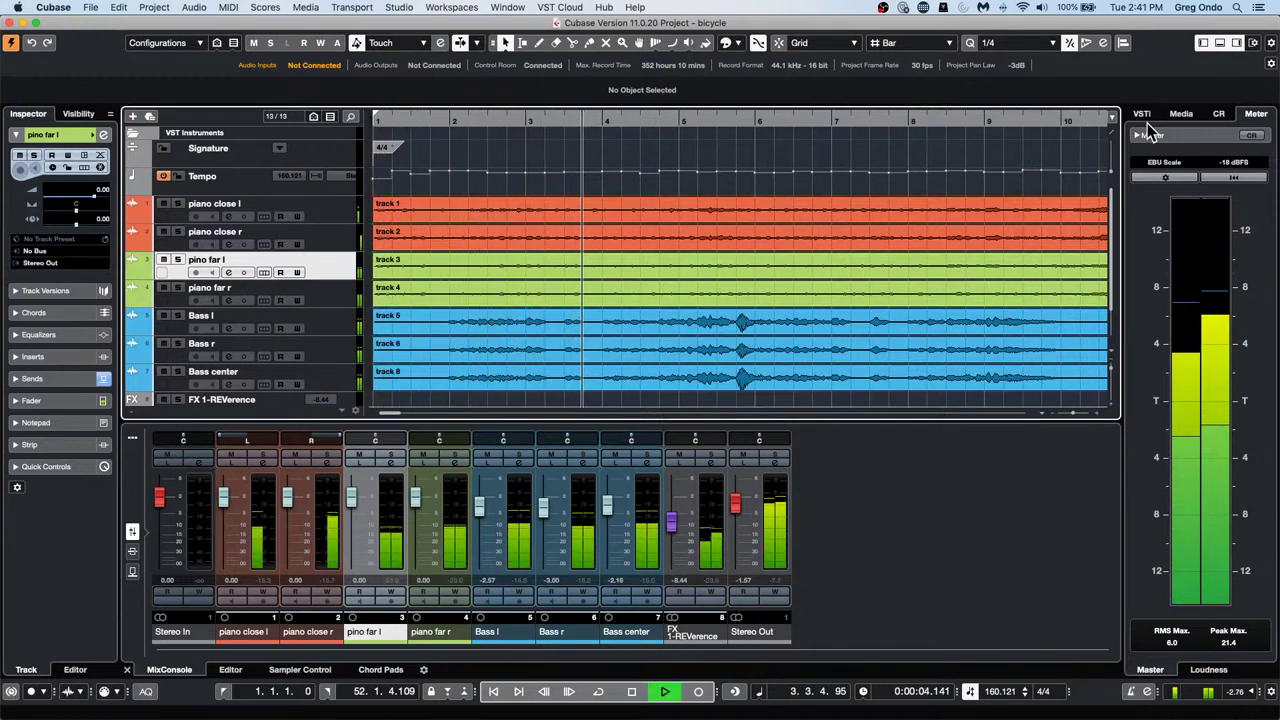
{"action": "left_click", "coordinate": [479, 44]}
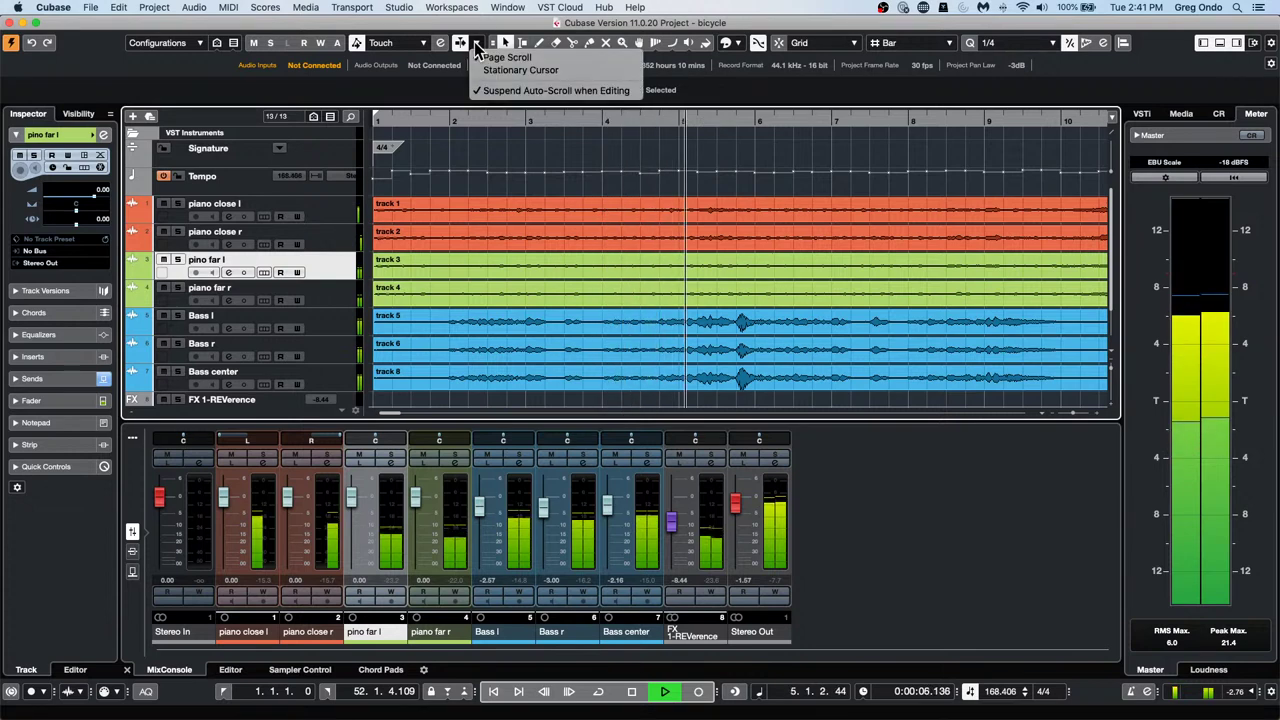
{"action": "left_click", "coordinate": [493, 66]}
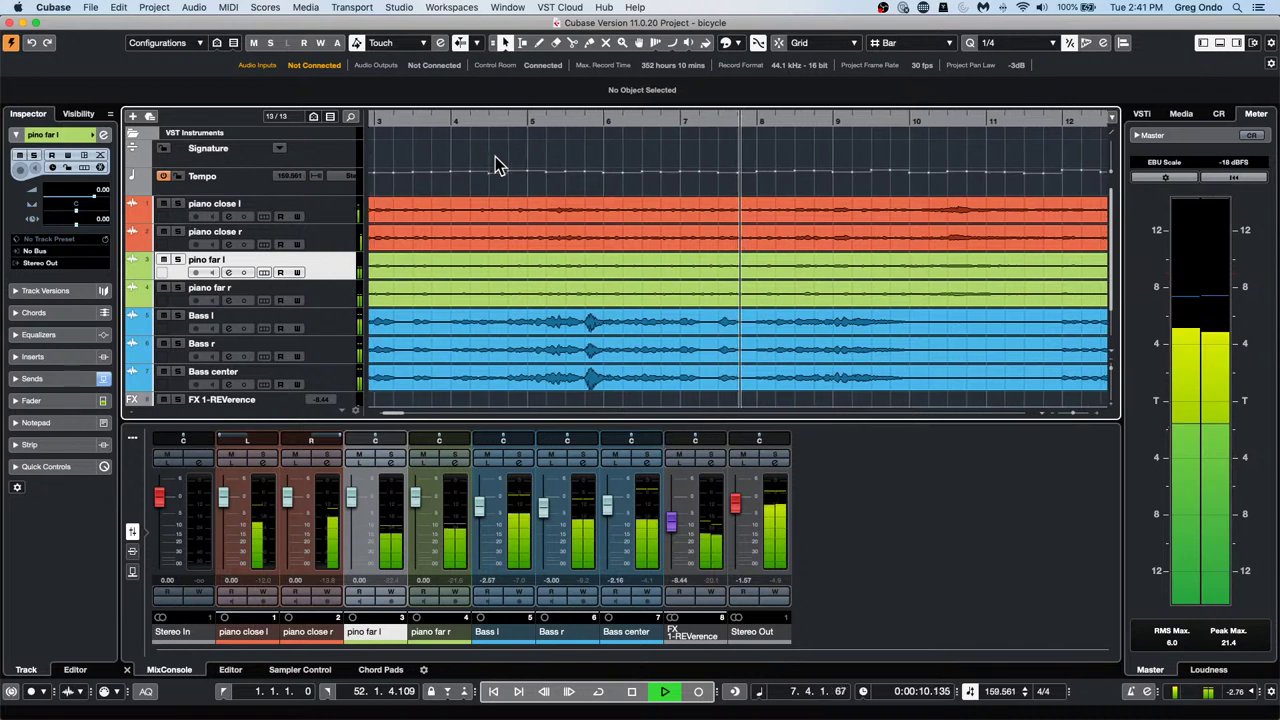
Set auto-scroll to Page Scroll and stop playback
{"action": "left_click", "coordinate": [424, 43]}
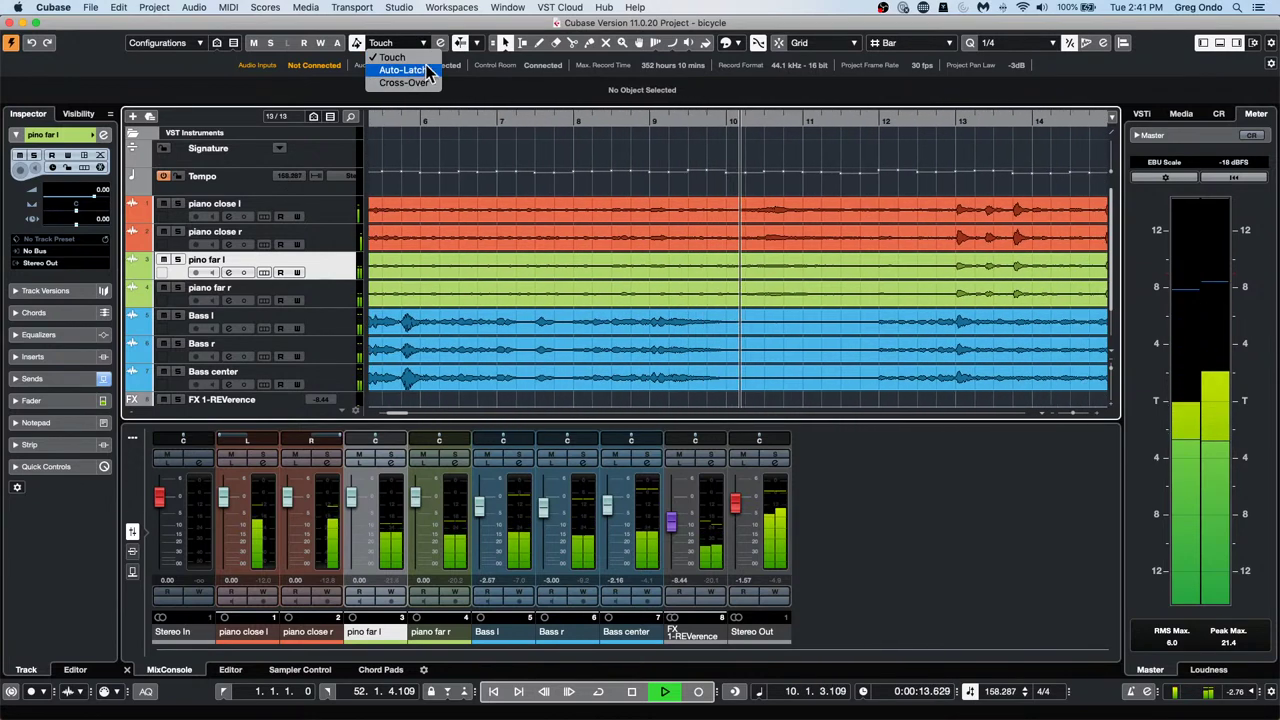
{"action": "left_click", "coordinate": [479, 44]}
{"action": "left_click", "coordinate": [479, 44]}
{"action": "left_click", "coordinate": [487, 58]}
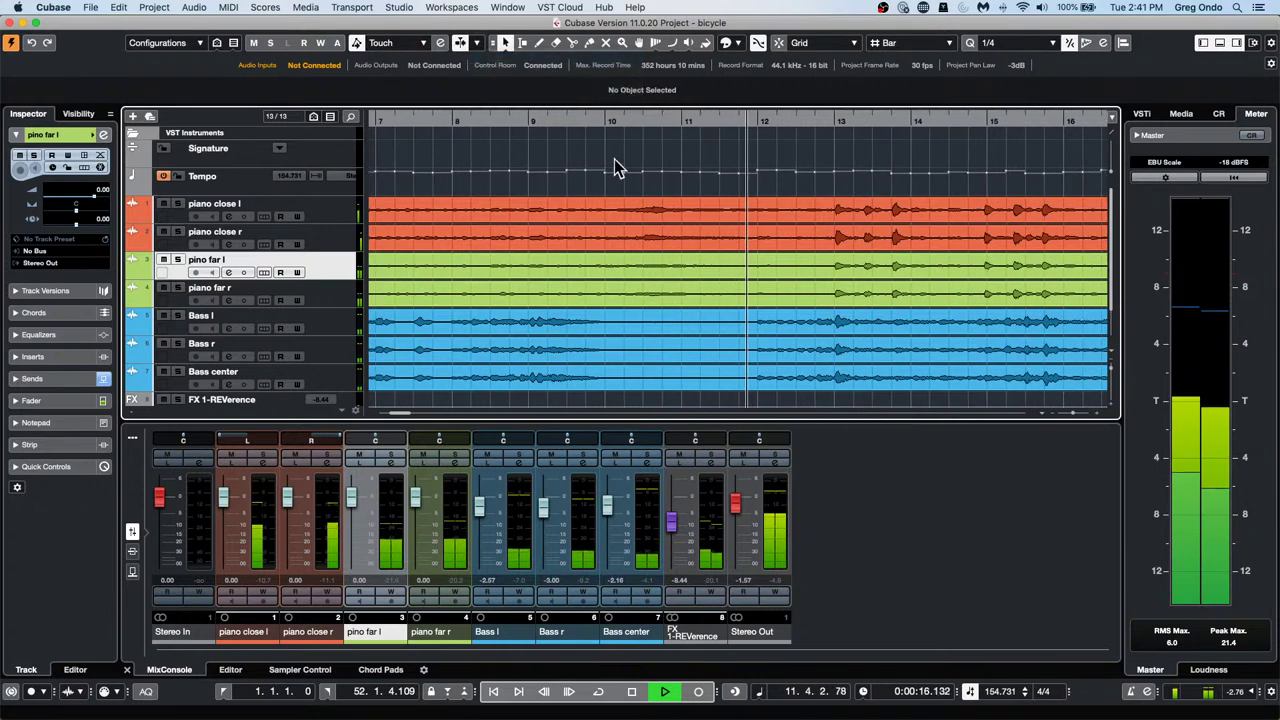
{"action": "key", "text": "space"}
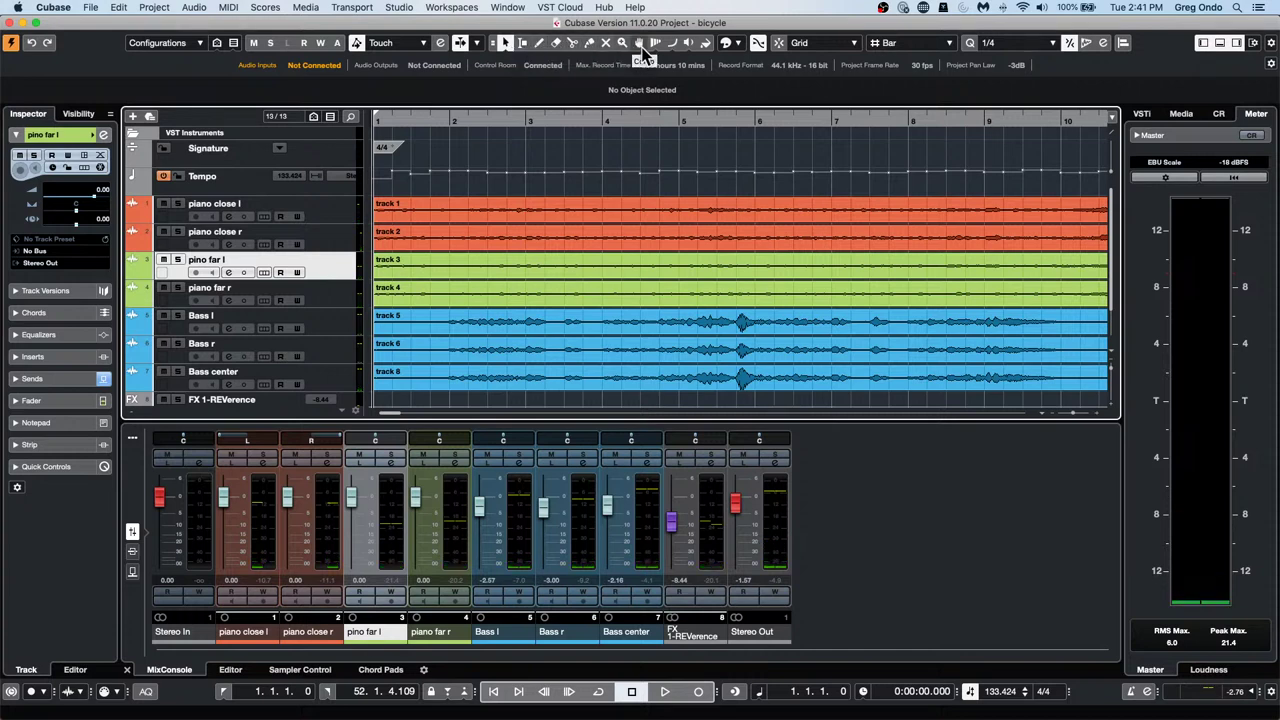
Examine the zero crossings of the bass waveforms around bar 5 and the snap type and grid type options
{"action": "left_click", "coordinate": [778, 45]}
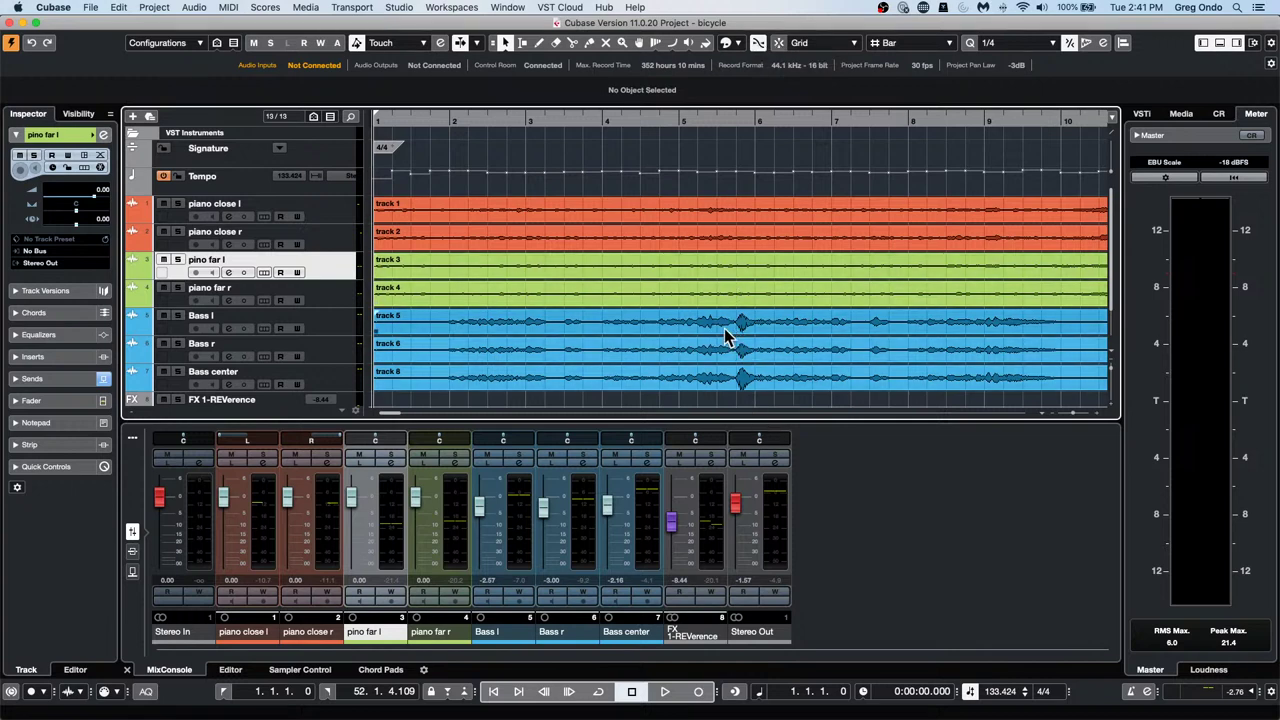
{"action": "left_click_drag", "start_coordinate": [740, 126], "coordinate": [752, 323]}
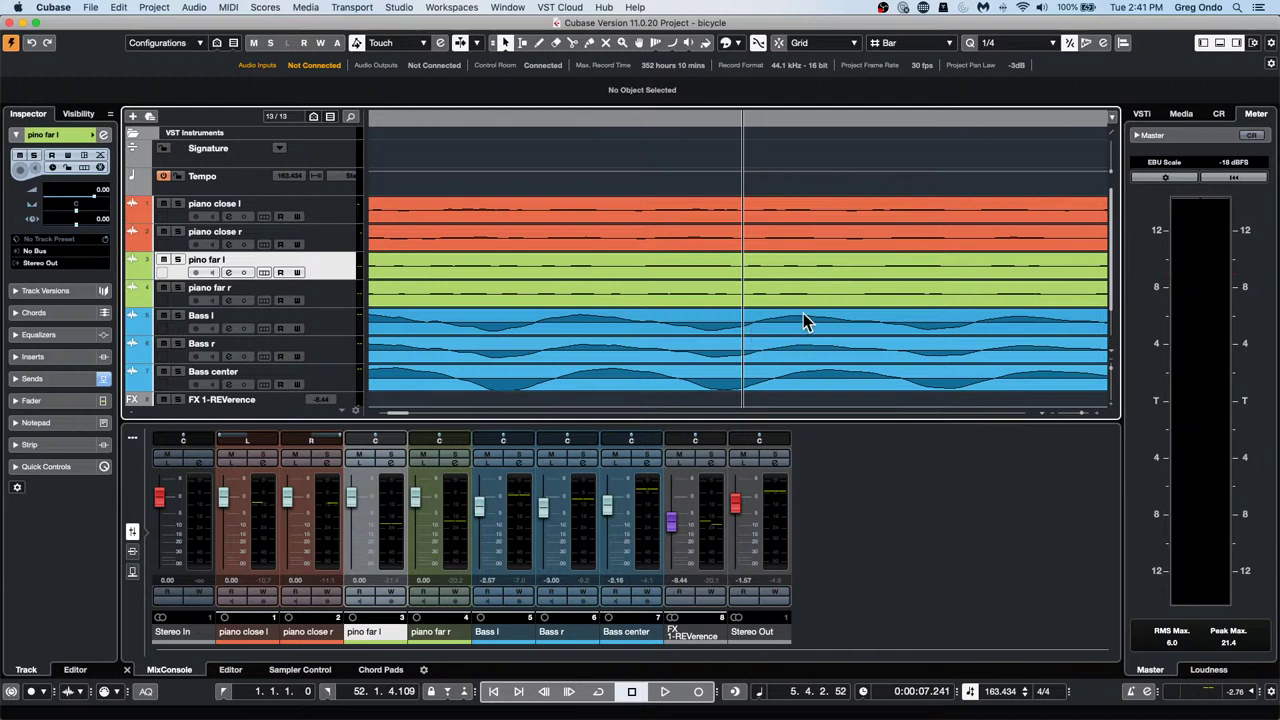
{"action": "left_click", "coordinate": [858, 48]}
{"action": "left_click", "coordinate": [920, 50]}
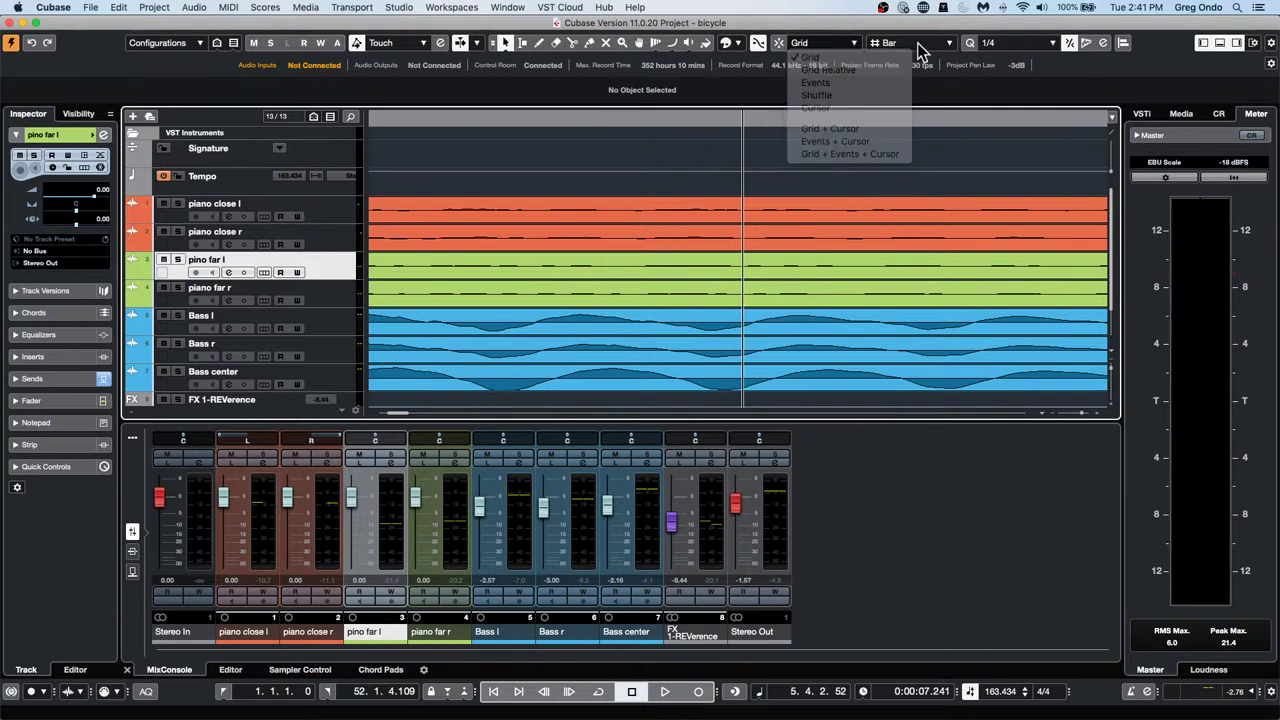
{"action": "left_click", "coordinate": [917, 44]}
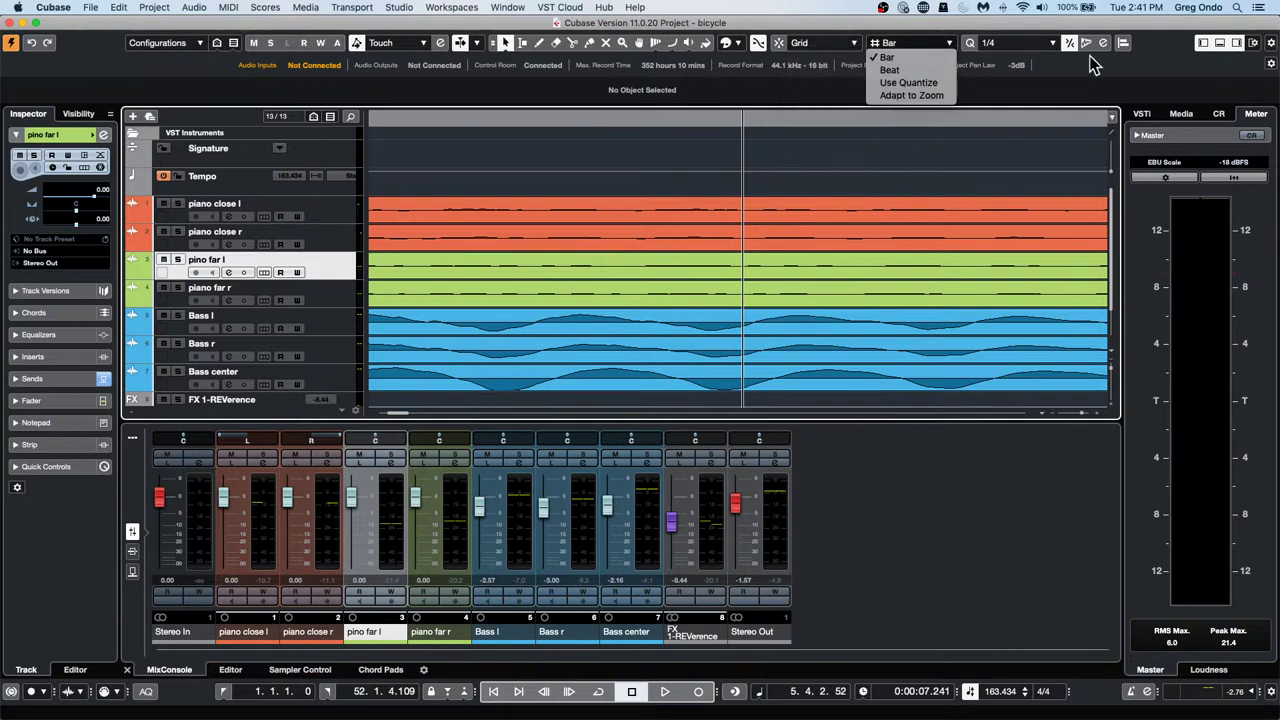
{"action": "left_click", "coordinate": [1040, 48]}
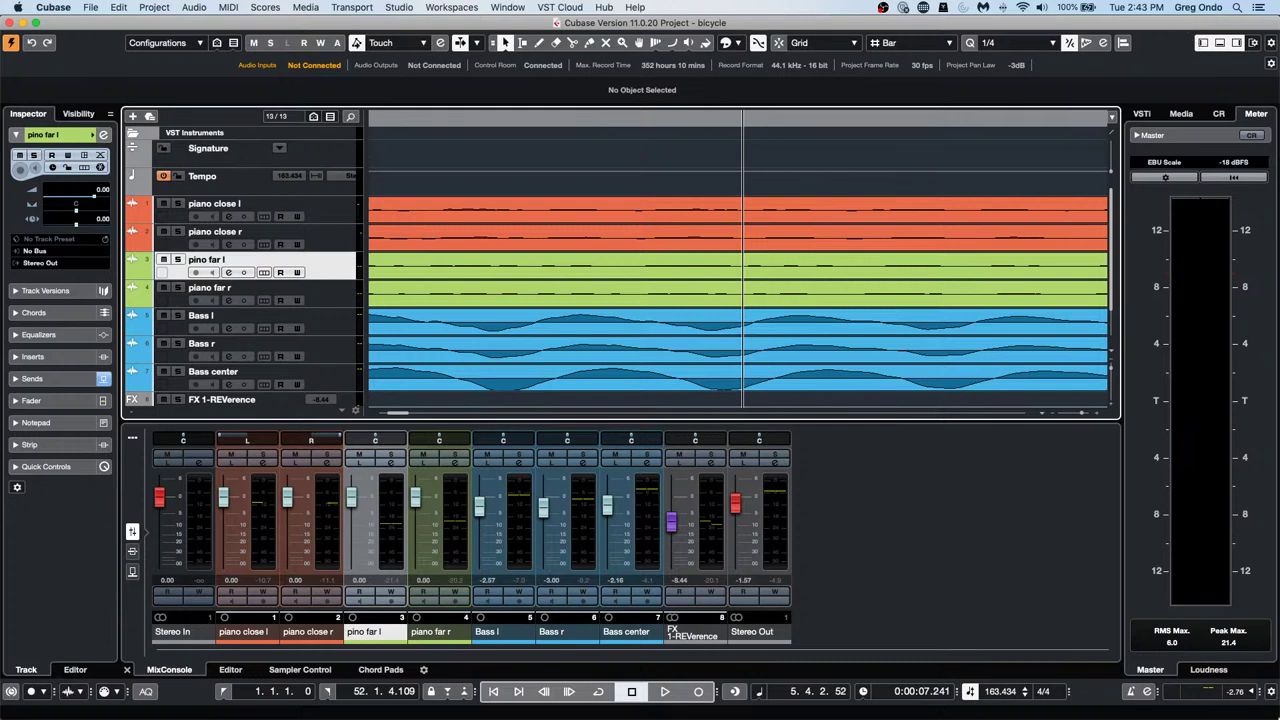
{"action": "mouse_move", "coordinate": [651, 707]}
{"action": "left_click", "coordinate": [396, 8]}
{"action": "mouse_move", "coordinate": [481, 9]}
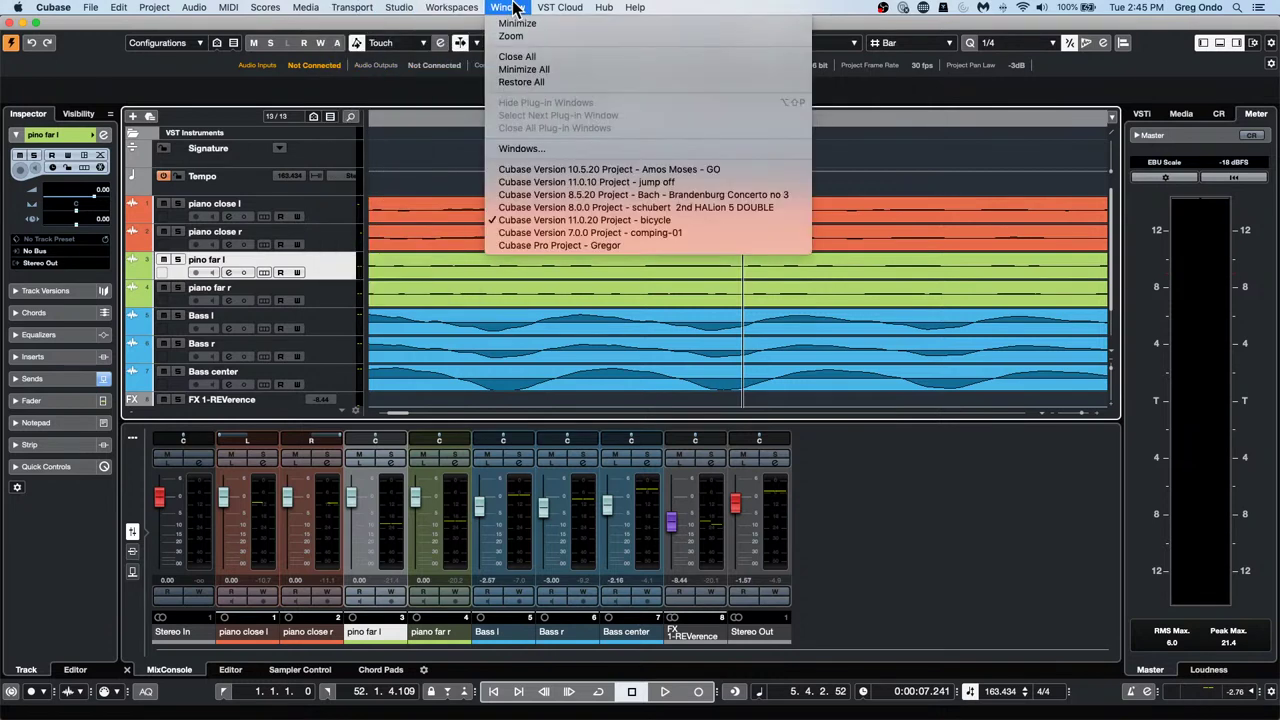
{"action": "mouse_move", "coordinate": [405, 8]}
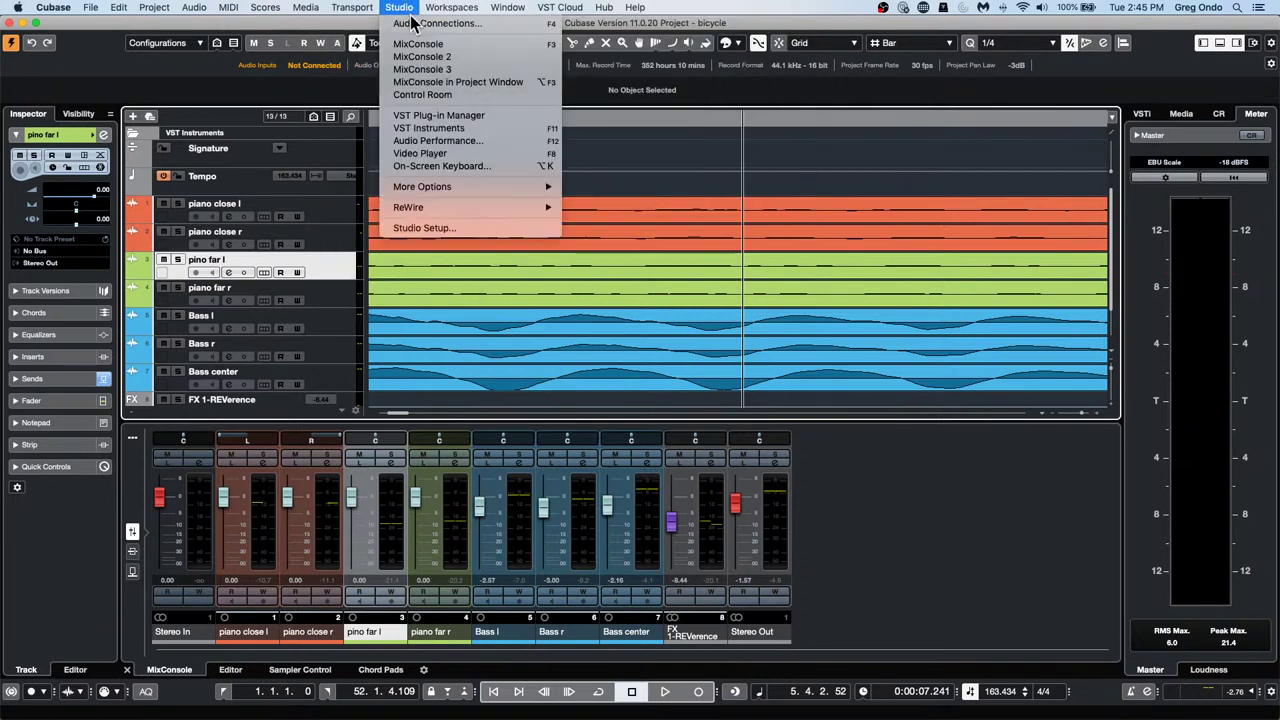
Add a single mono output bus in the Audio Connections outputs
{"action": "left_click", "coordinate": [413, 24]}
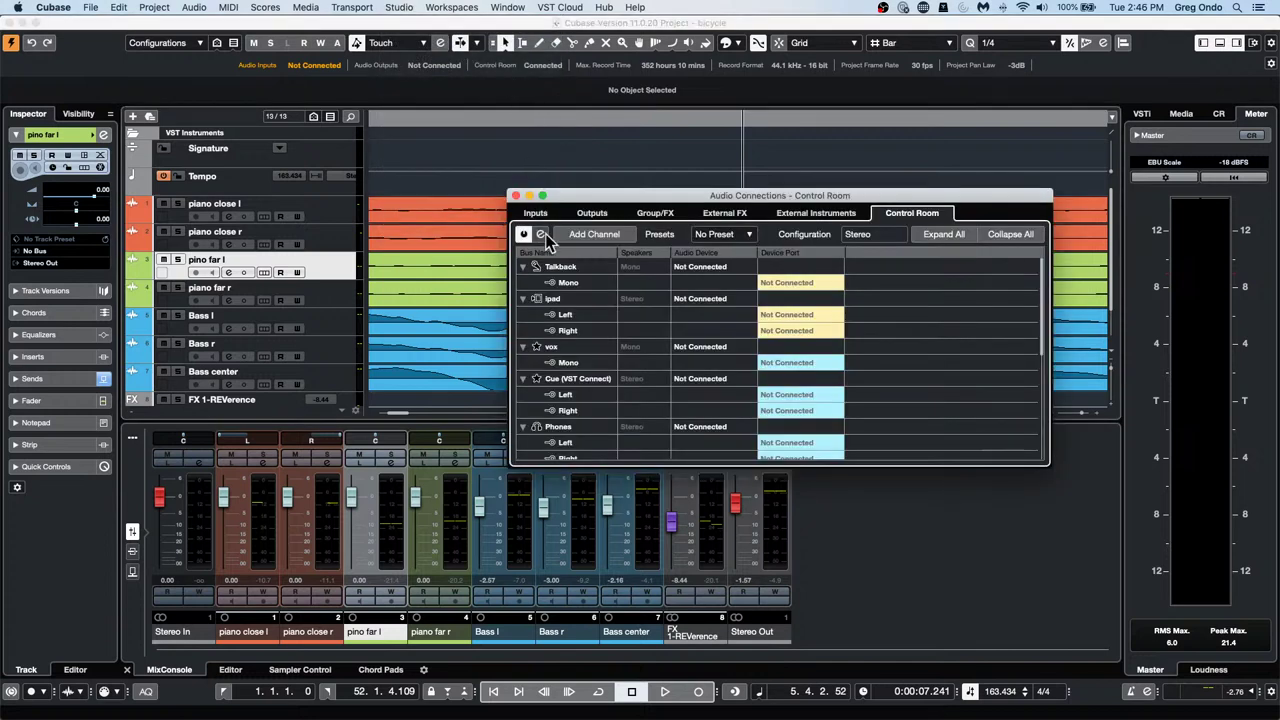
{"action": "left_click", "coordinate": [591, 213]}
{"action": "right_click", "coordinate": [573, 284]}
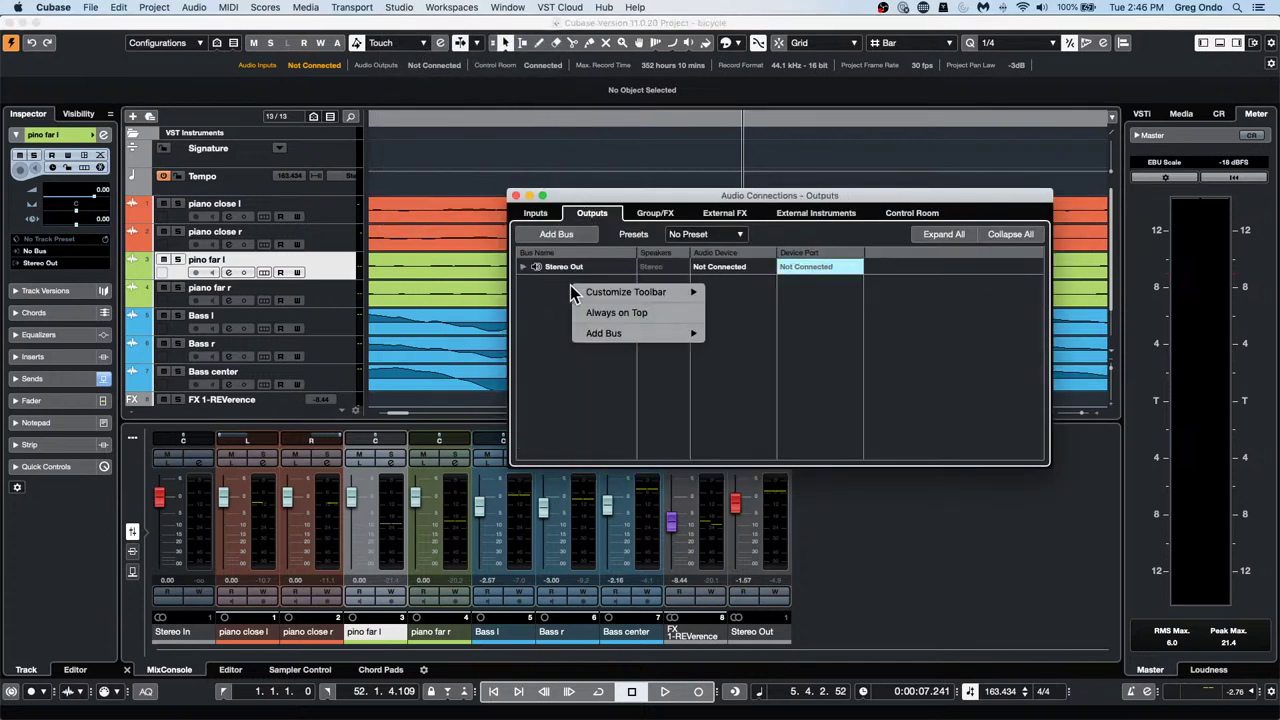
{"action": "mouse_move", "coordinate": [613, 340]}
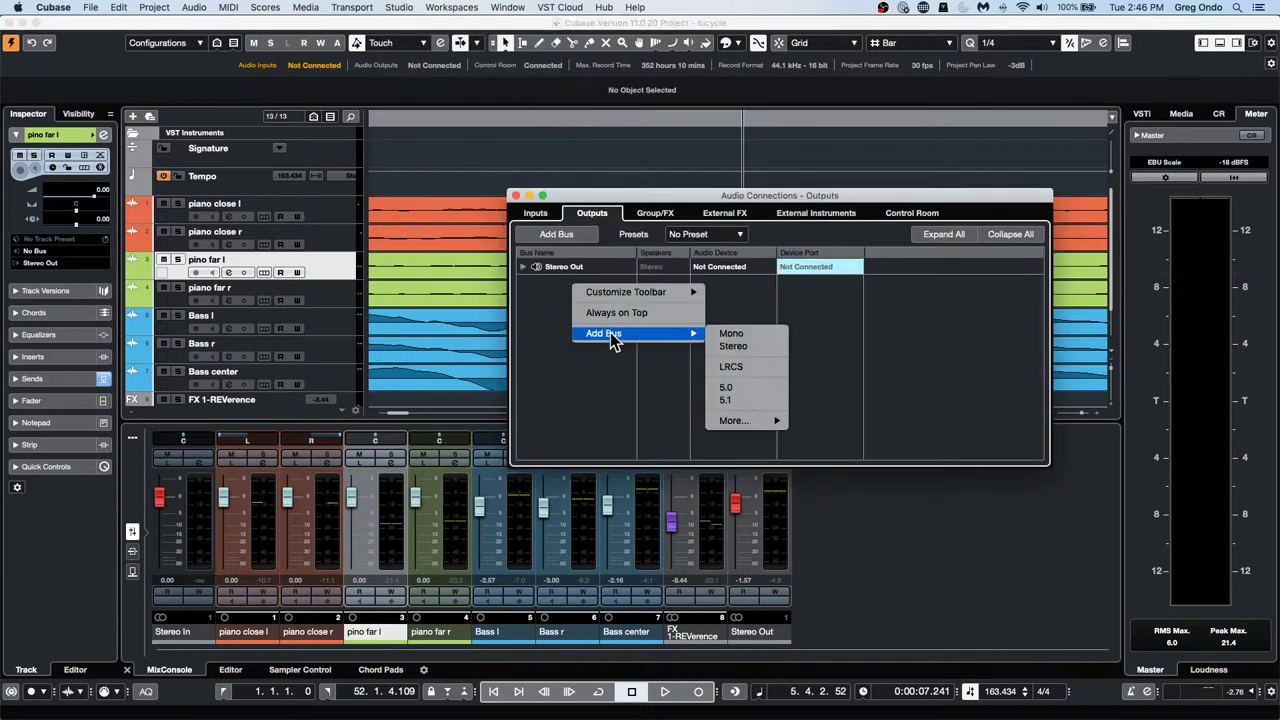
{"action": "left_click", "coordinate": [752, 336]}
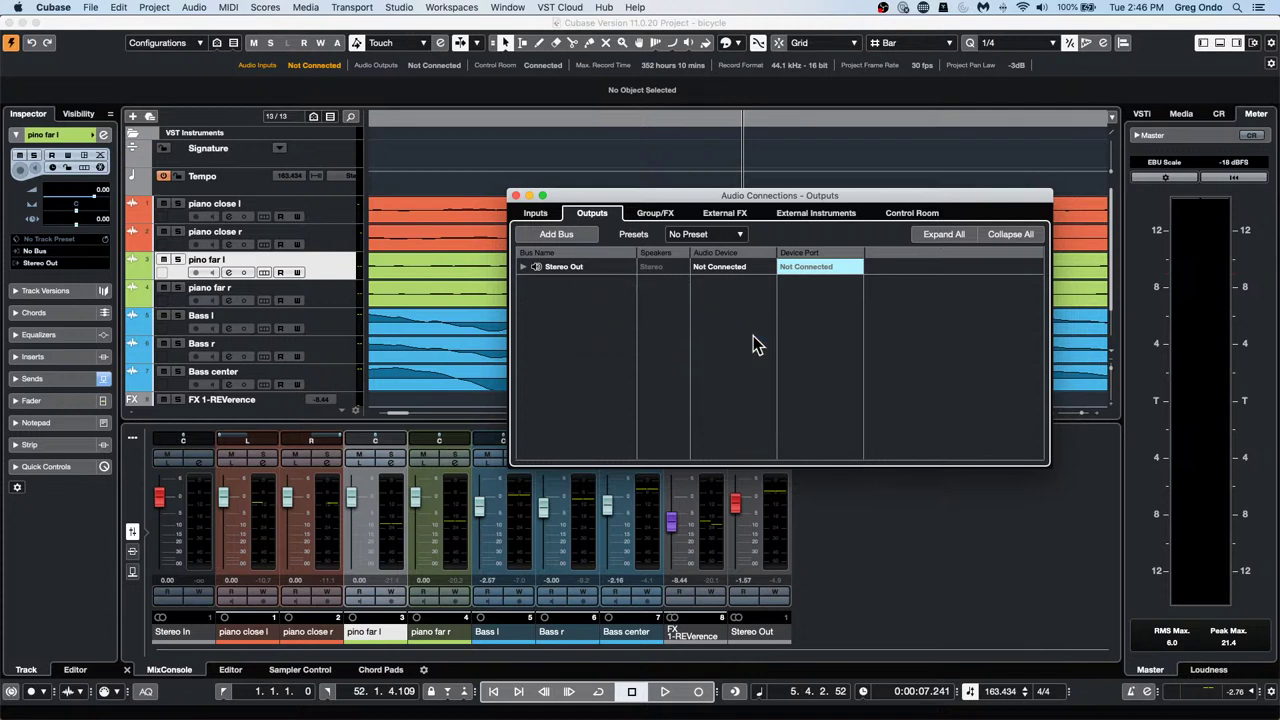
Add 32 further mono output buses in one batch and close the Audio Connections
{"action": "left_click", "coordinate": [576, 238]}
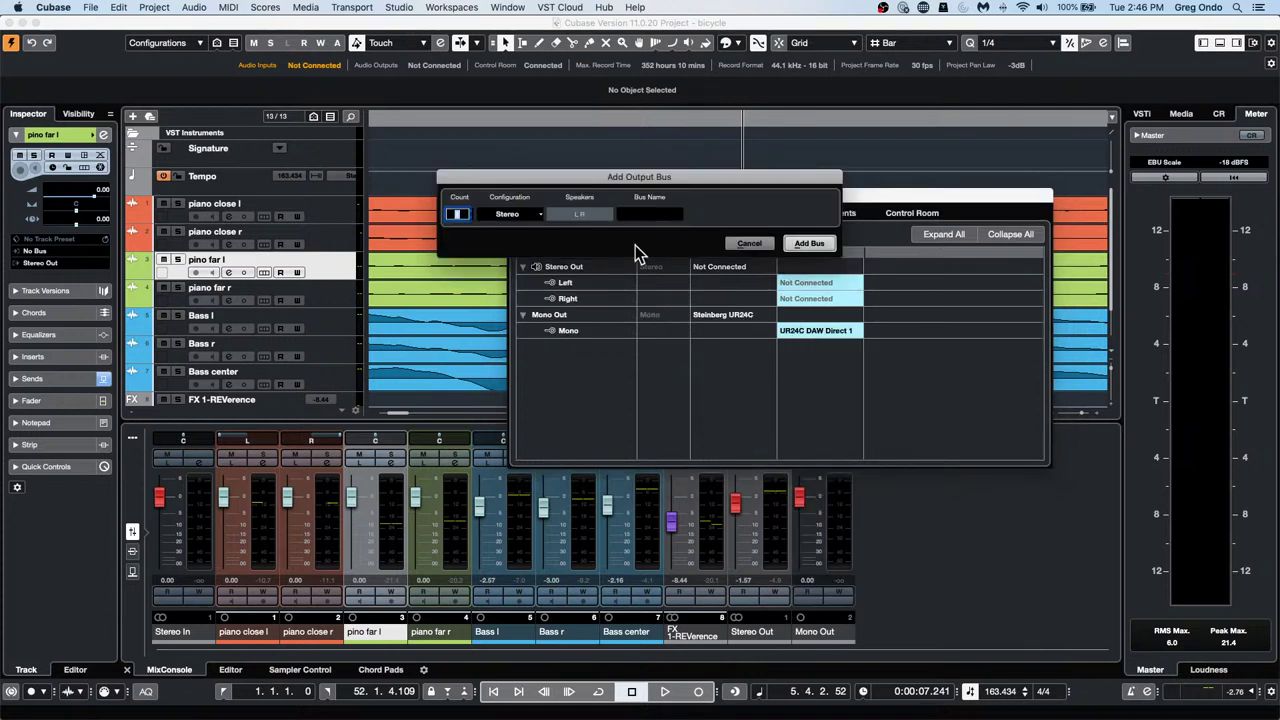
{"action": "left_click", "coordinate": [543, 218]}
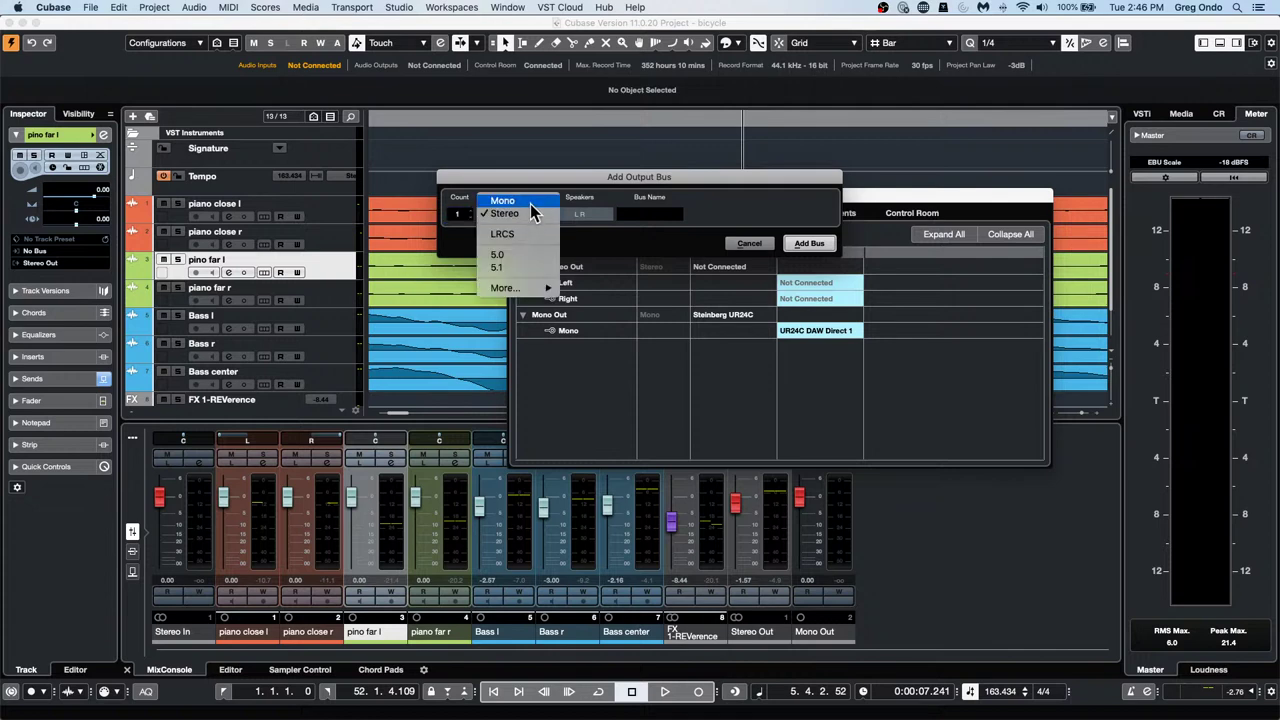
{"action": "left_click", "coordinate": [534, 200]}
{"action": "left_click", "coordinate": [455, 216]}
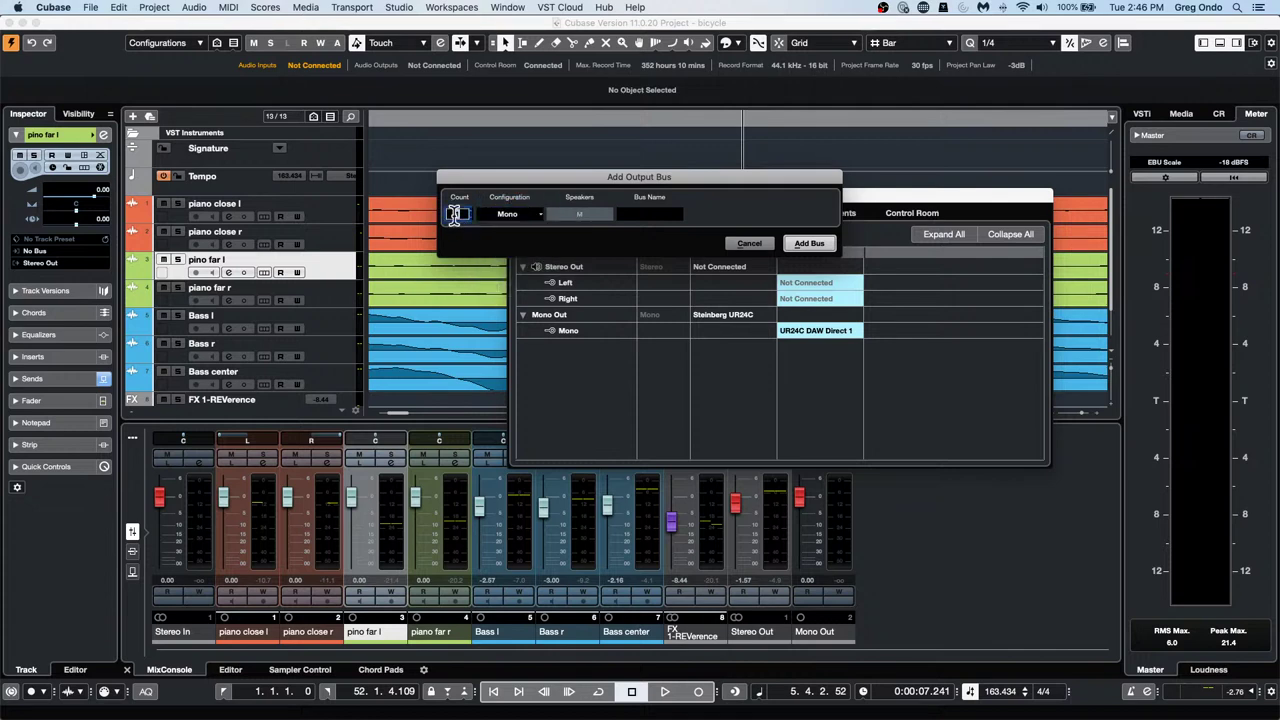
{"action": "type", "text": "32"}
{"action": "key", "text": "Return"}
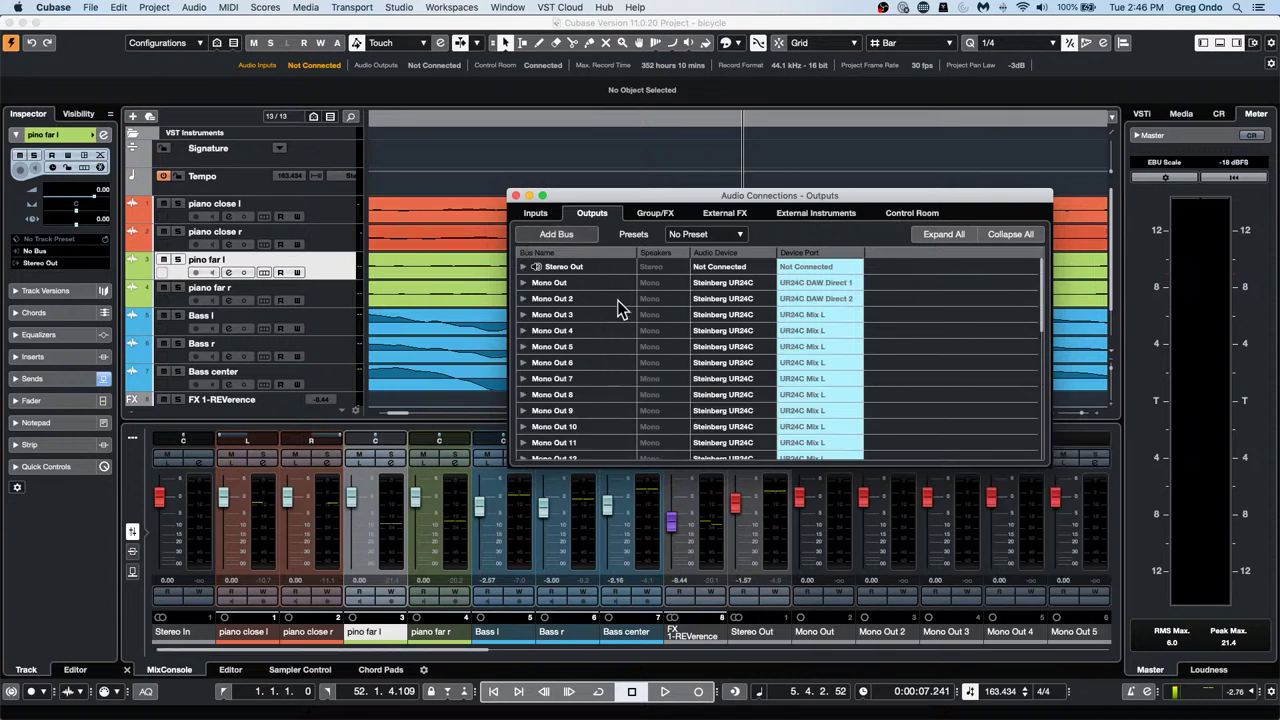
{"action": "left_click", "coordinate": [515, 195]}
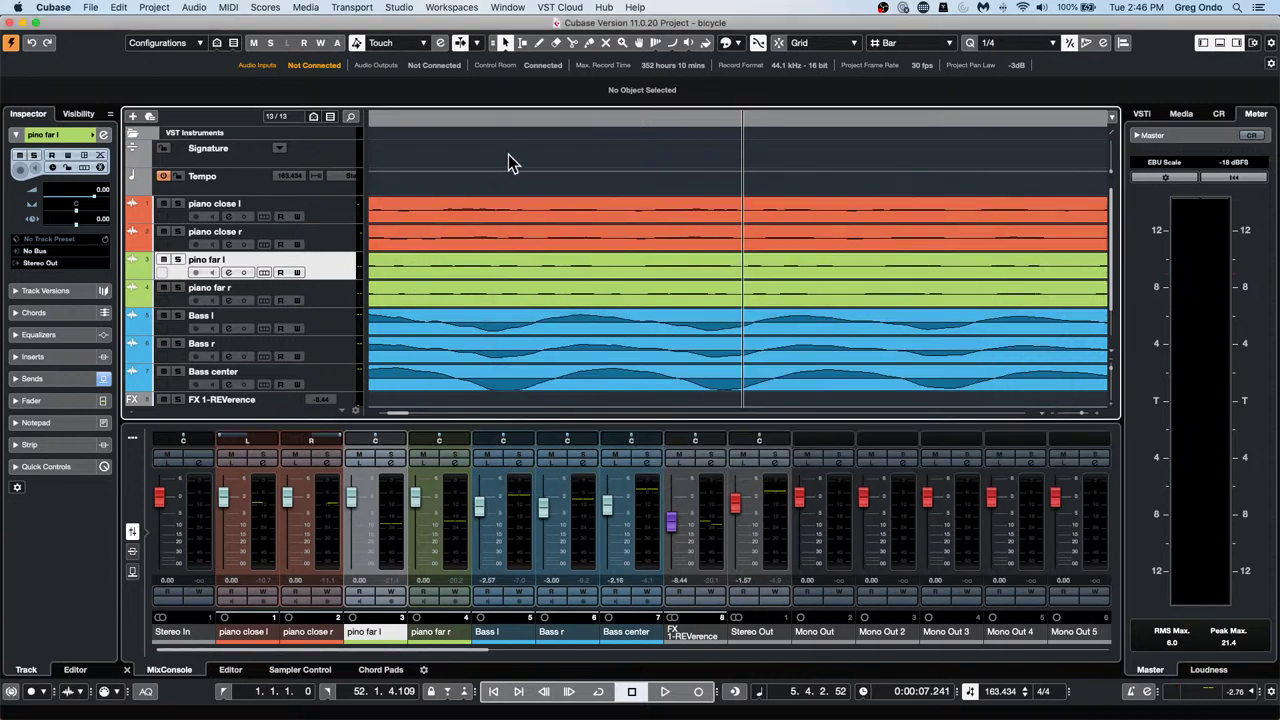
Insert the Atmo 10_AM sample from the Caleidoscope loops and samples on a new audio track below the existing tracks, starting at bar 1
{"action": "left_click", "coordinate": [509, 118]}
{"action": "mouse_move", "coordinate": [509, 118]}
{"action": "left_mouse_down"}
{"action": "mouse_move", "coordinate": [537, 46]}
{"action": "mouse_move", "coordinate": [512, 8]}
{"action": "mouse_move", "coordinate": [530, 6]}
{"action": "left_mouse_up"}
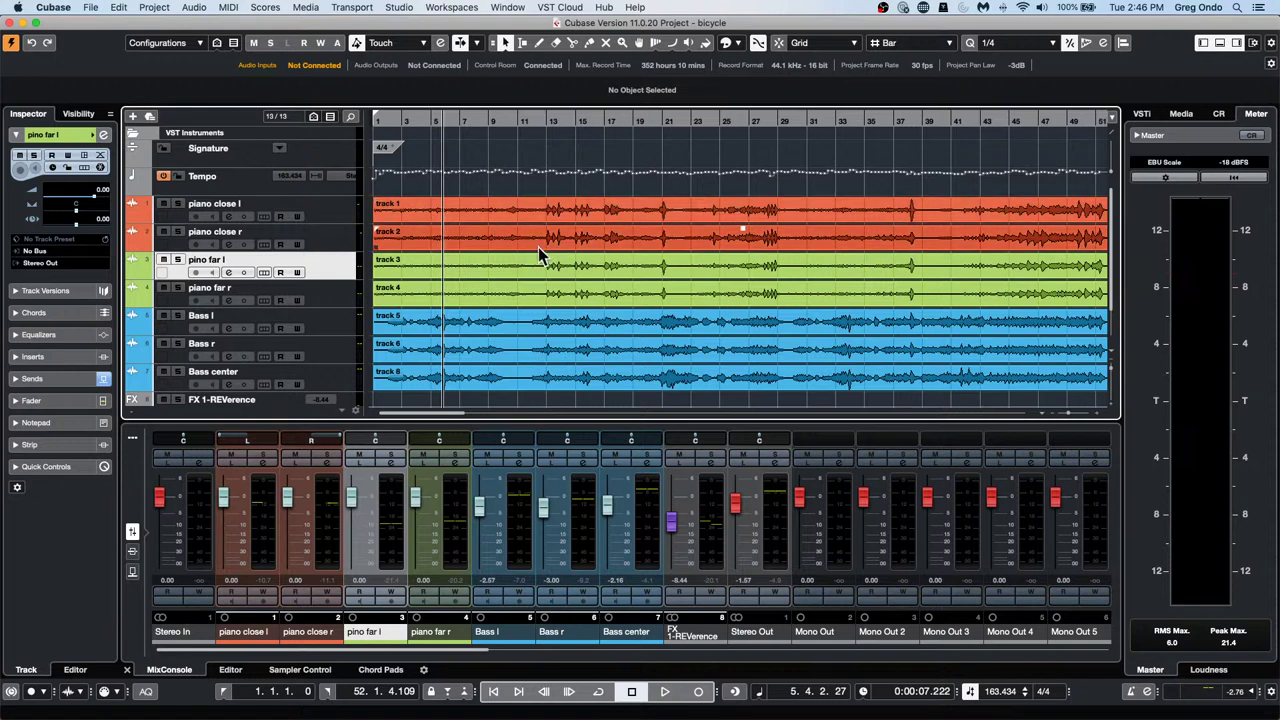
{"action": "scroll", "coordinate": [890, 245], "scroll_direction": "down", "scroll_amount": 2}
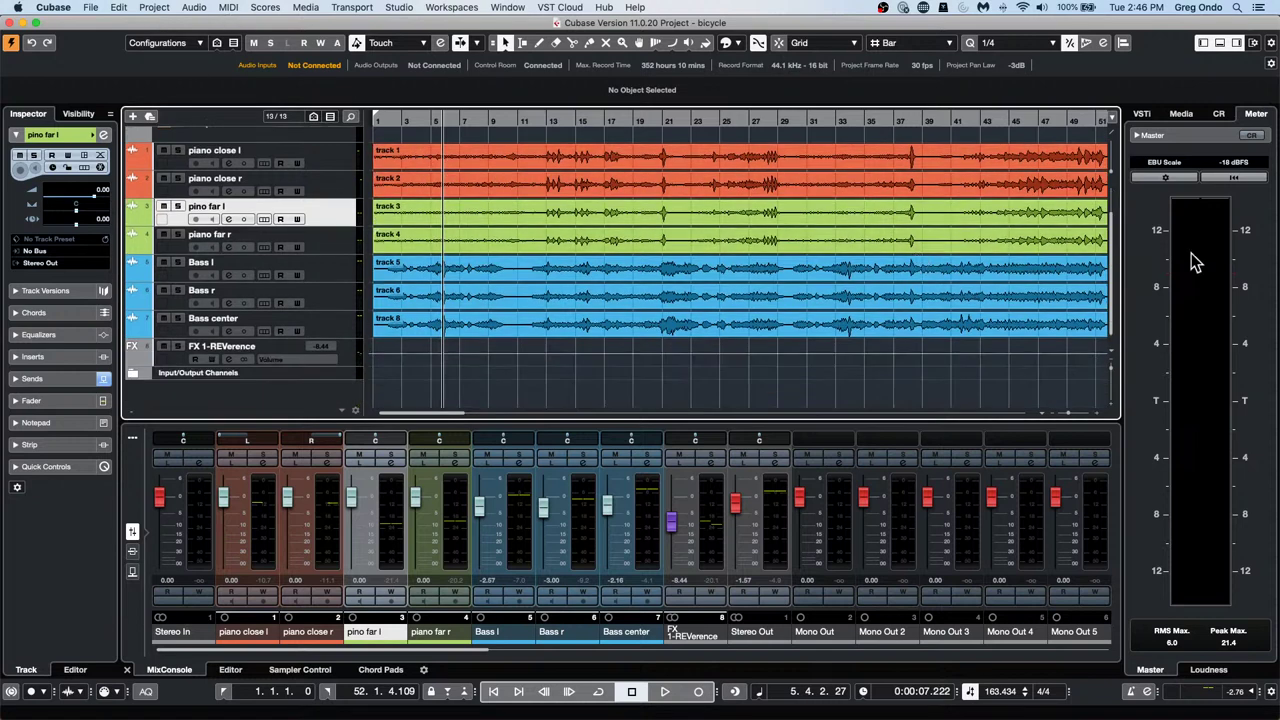
{"action": "left_click", "coordinate": [1182, 114]}
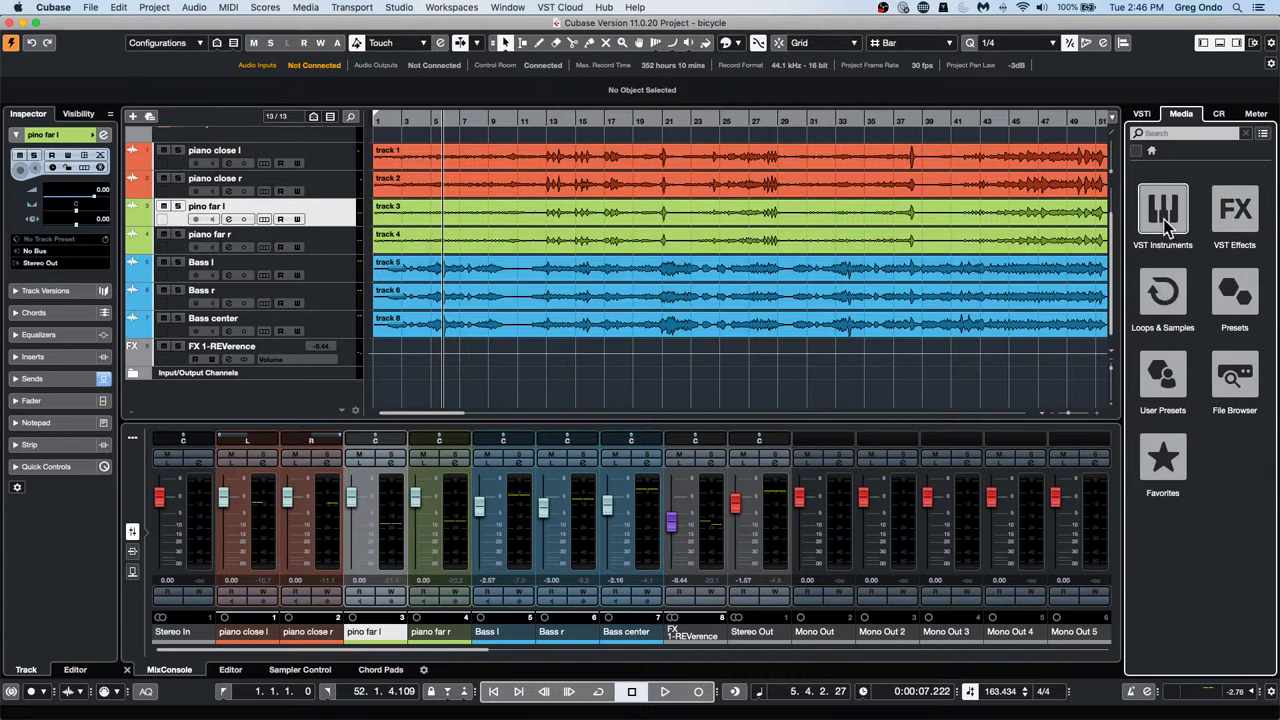
{"action": "left_click", "coordinate": [1162, 298]}
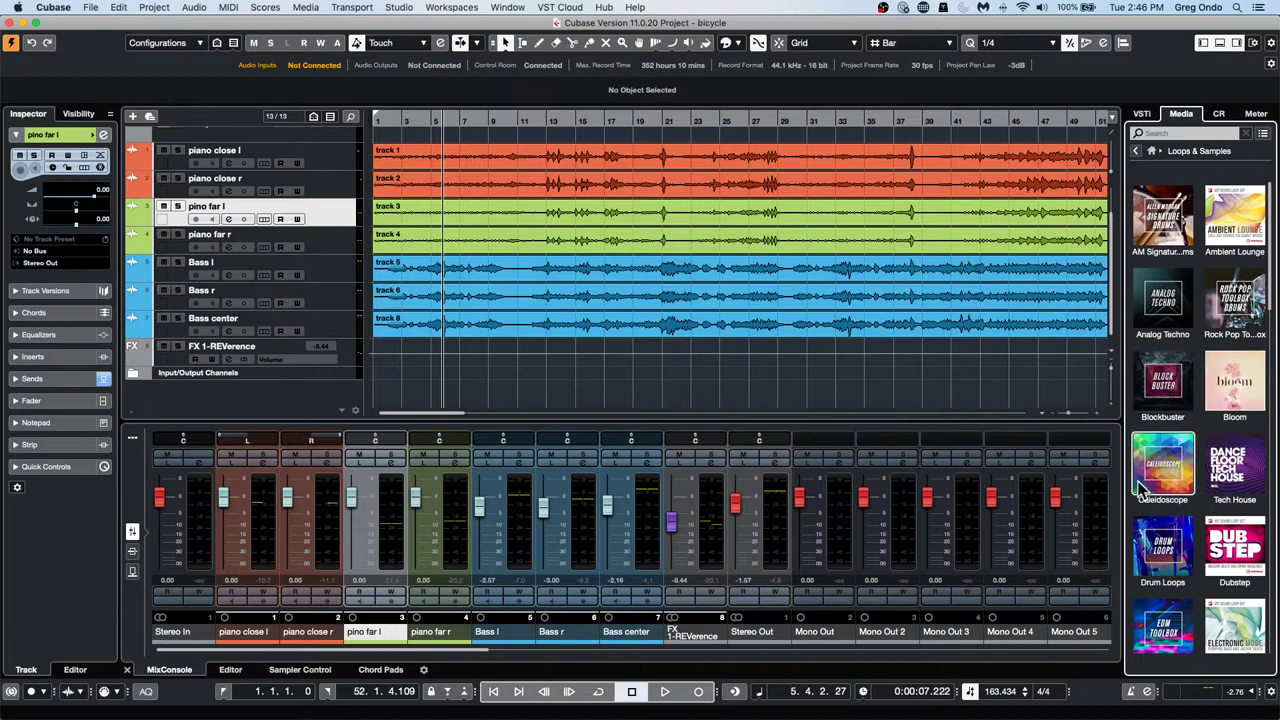
{"action": "left_click", "coordinate": [1150, 488]}
{"action": "left_click_drag", "start_coordinate": [1176, 418], "coordinate": [731, 350]}
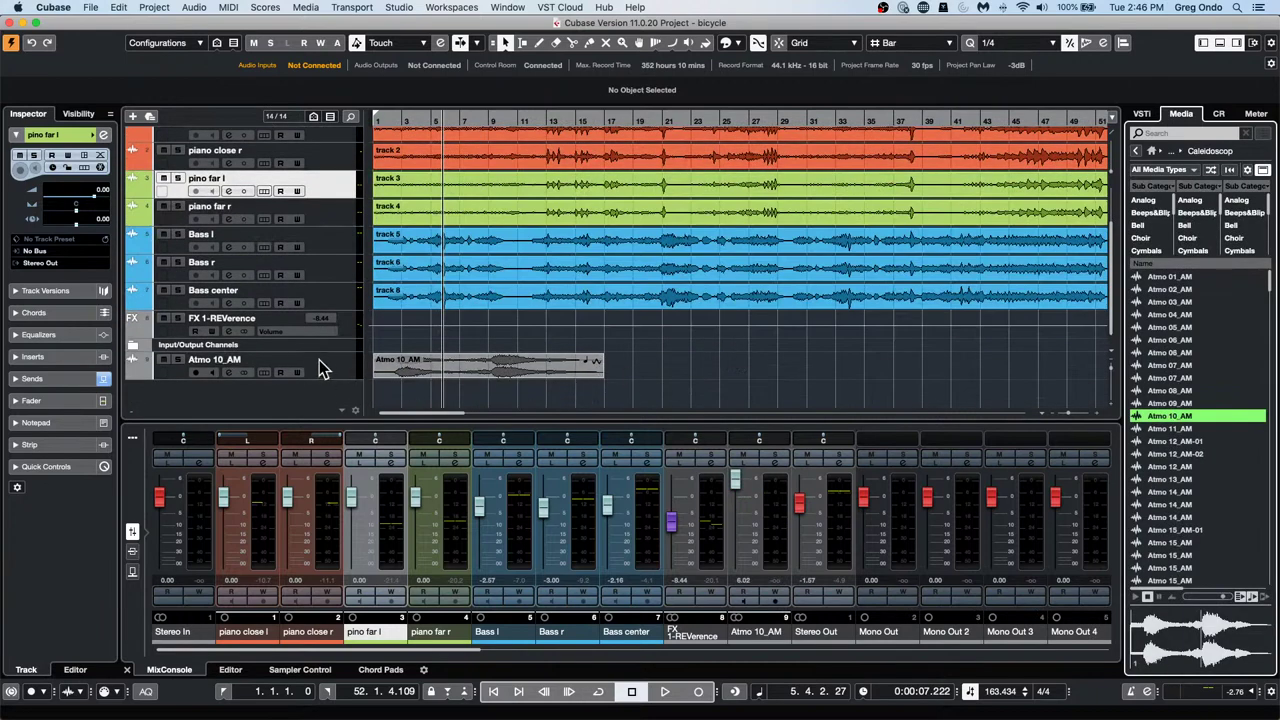
Convert the selected Atmo 10_AM track from multi-channel to mono, keeping the source tracks and using the "audio_L.wav" file name format
{"action": "left_click", "coordinate": [349, 373]}
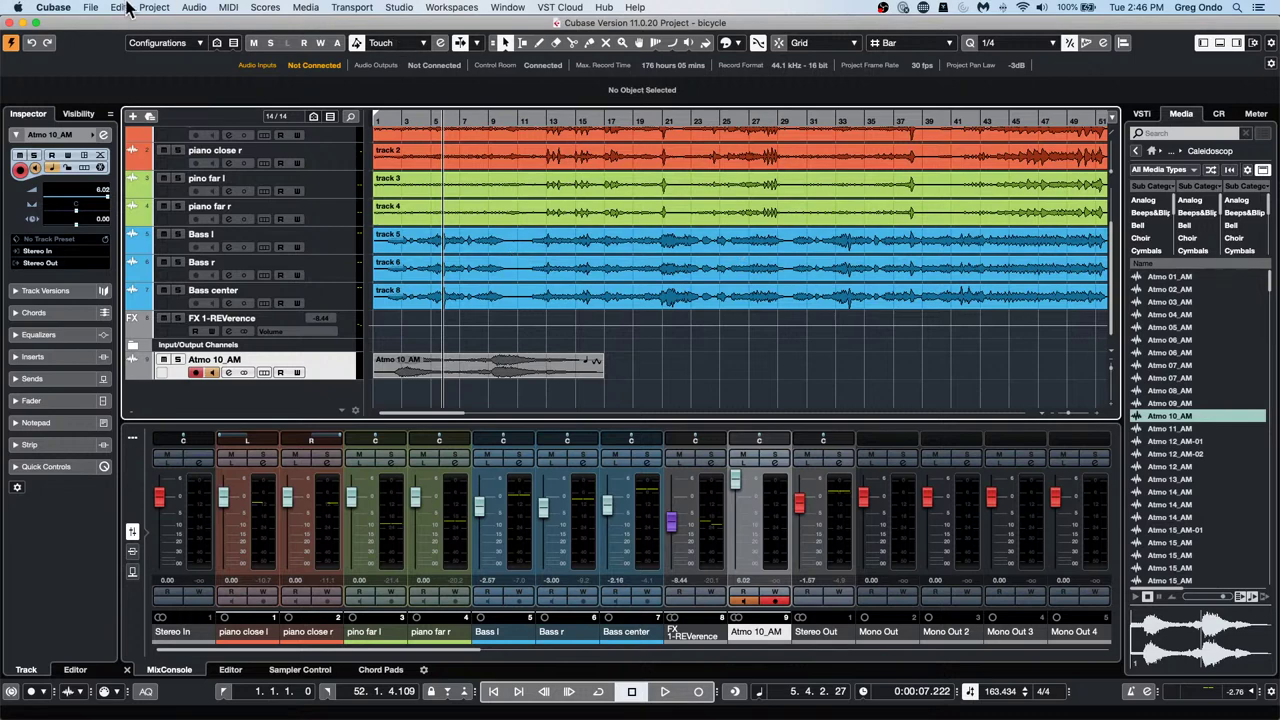
{"action": "left_click", "coordinate": [677, 366]}
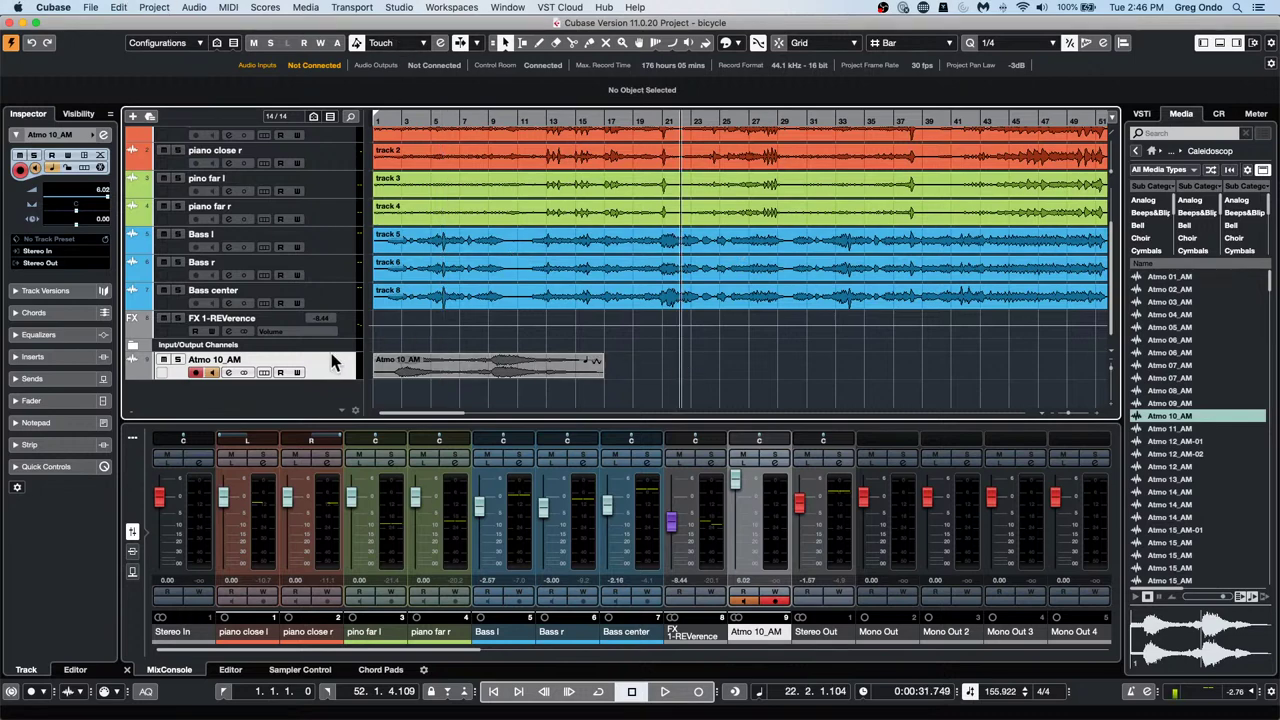
{"action": "left_click", "coordinate": [145, 8]}
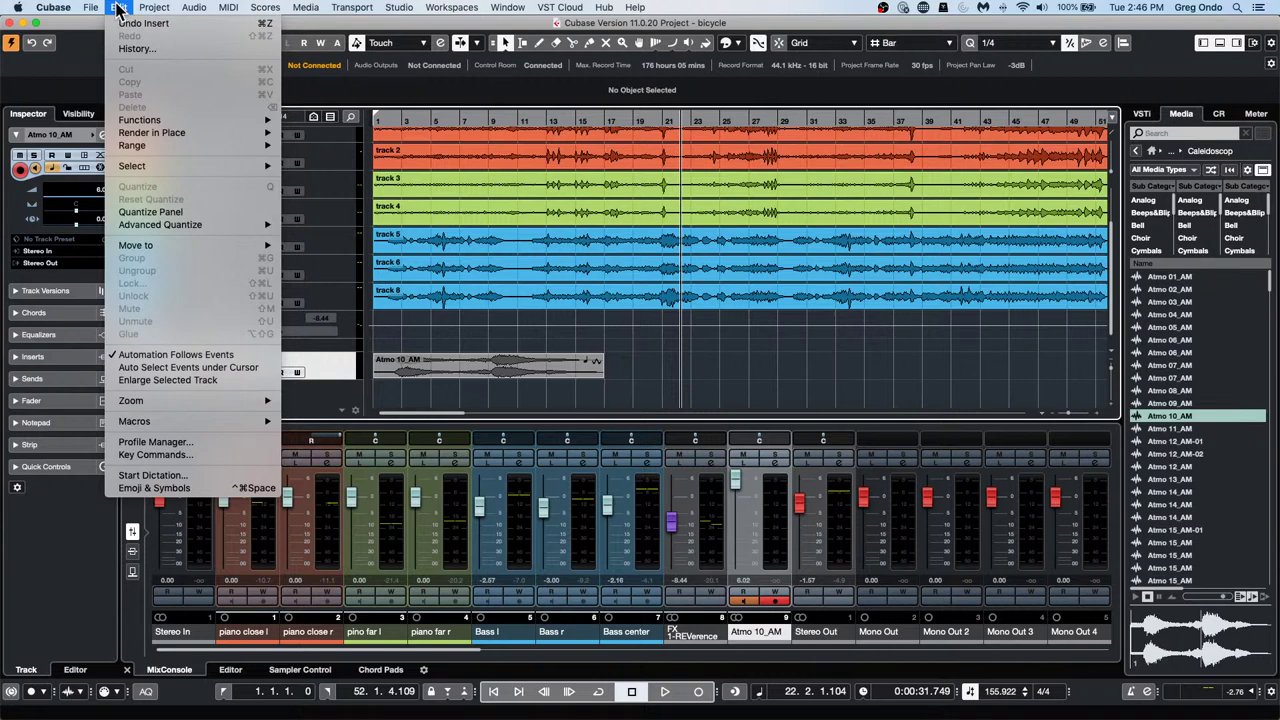
{"action": "mouse_move", "coordinate": [168, 7]}
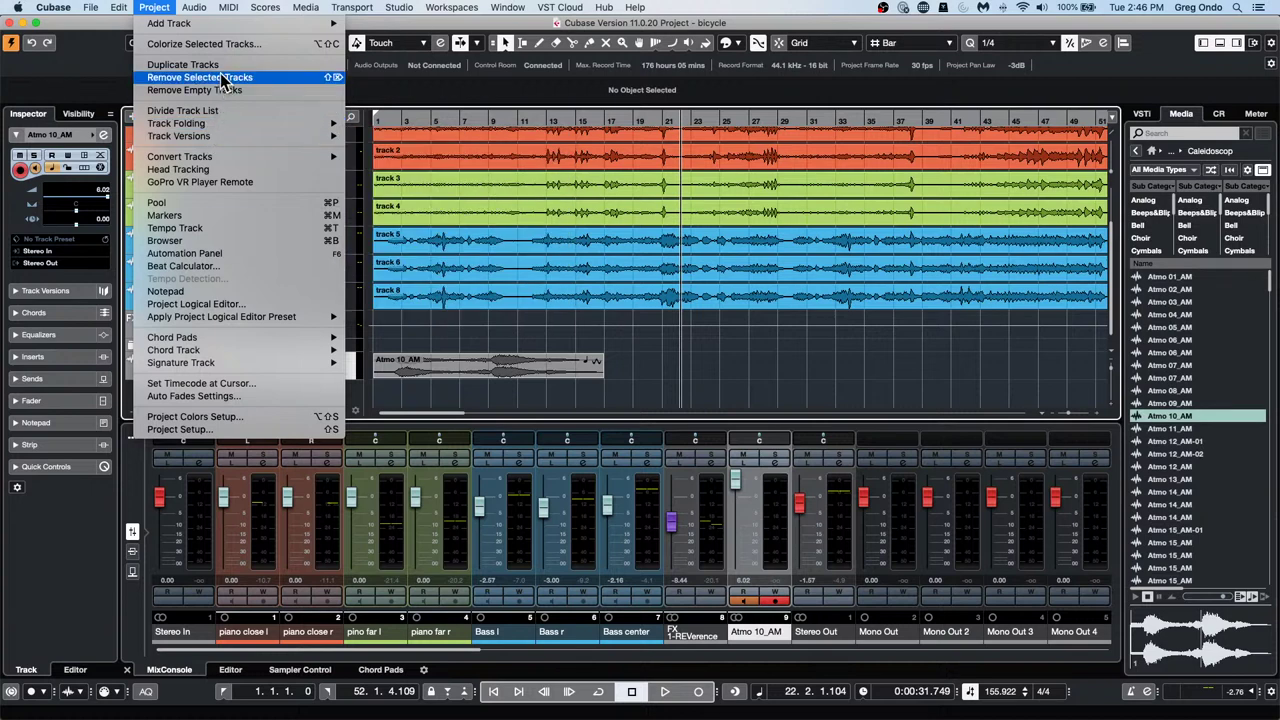
{"action": "mouse_move", "coordinate": [224, 157]}
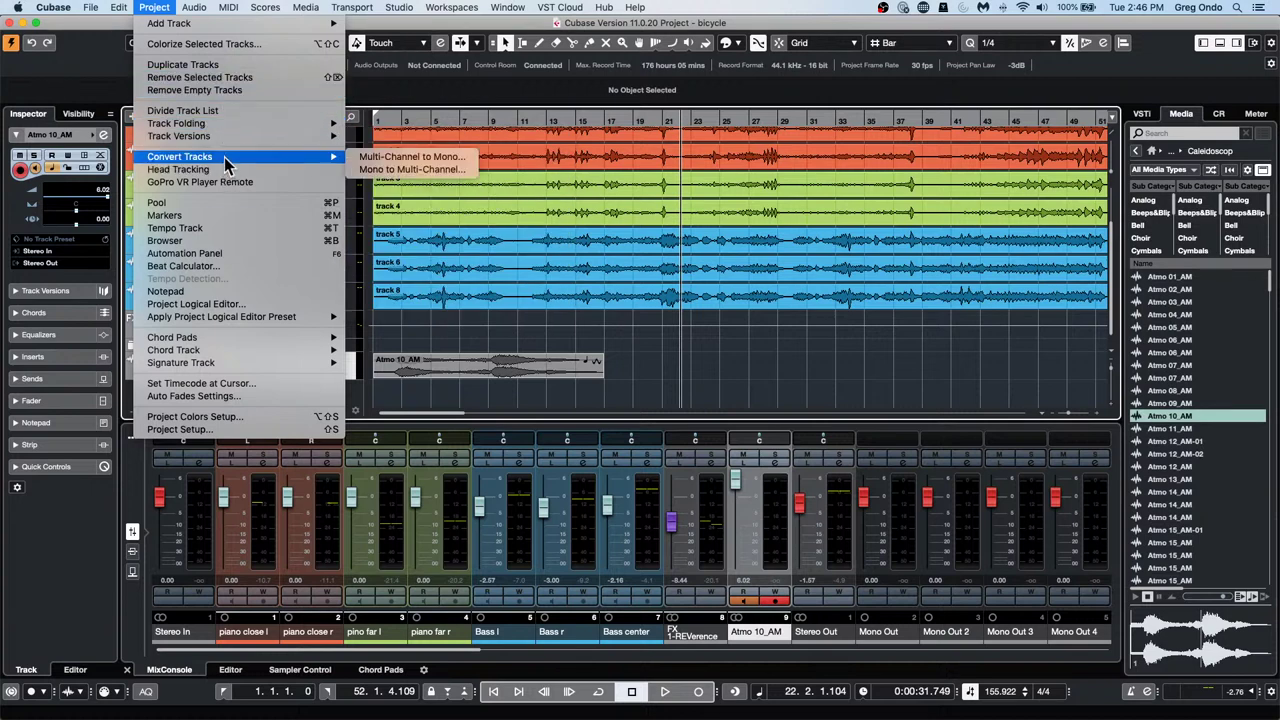
{"action": "left_click", "coordinate": [455, 158]}
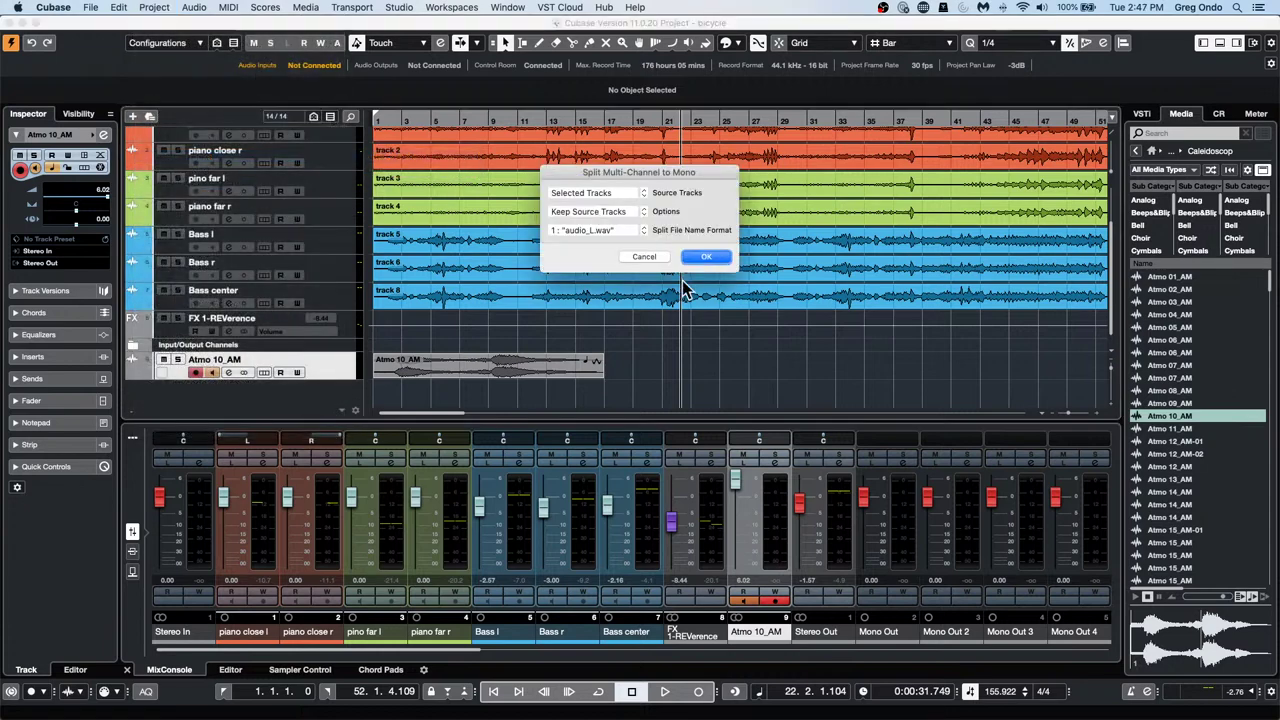
{"action": "left_click", "coordinate": [722, 259]}
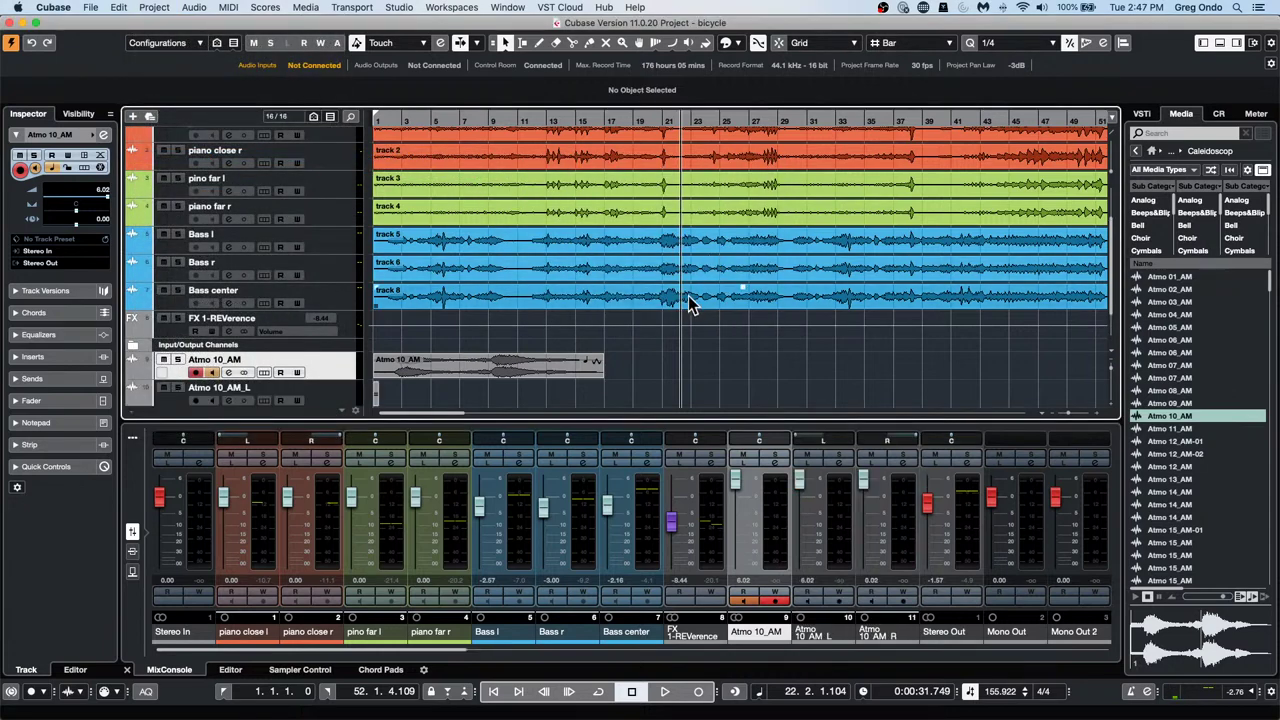
Return the cursor to the project start, and undo the mono conversion and the insertion of the Atmo 10_AM sample
{"action": "scroll", "coordinate": [689, 301], "scroll_direction": "down", "scroll_amount": 2}
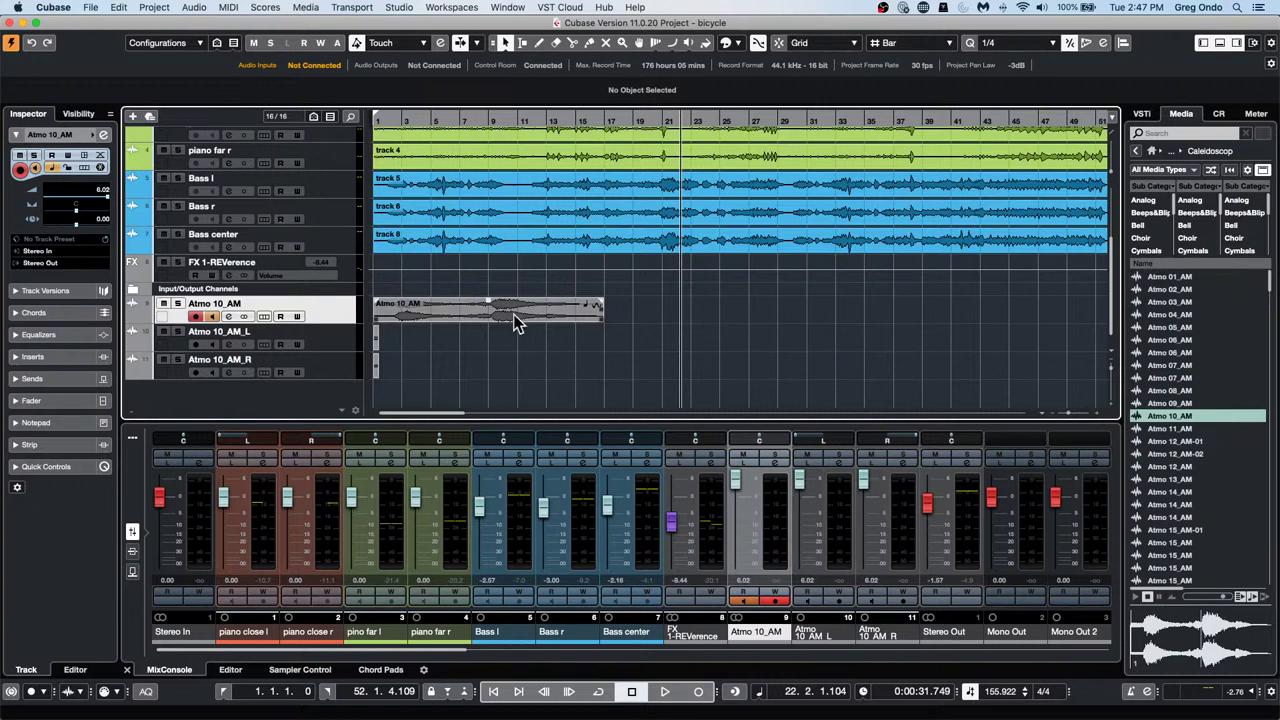
{"action": "left_click_drag", "start_coordinate": [404, 117], "coordinate": [239, 119]}
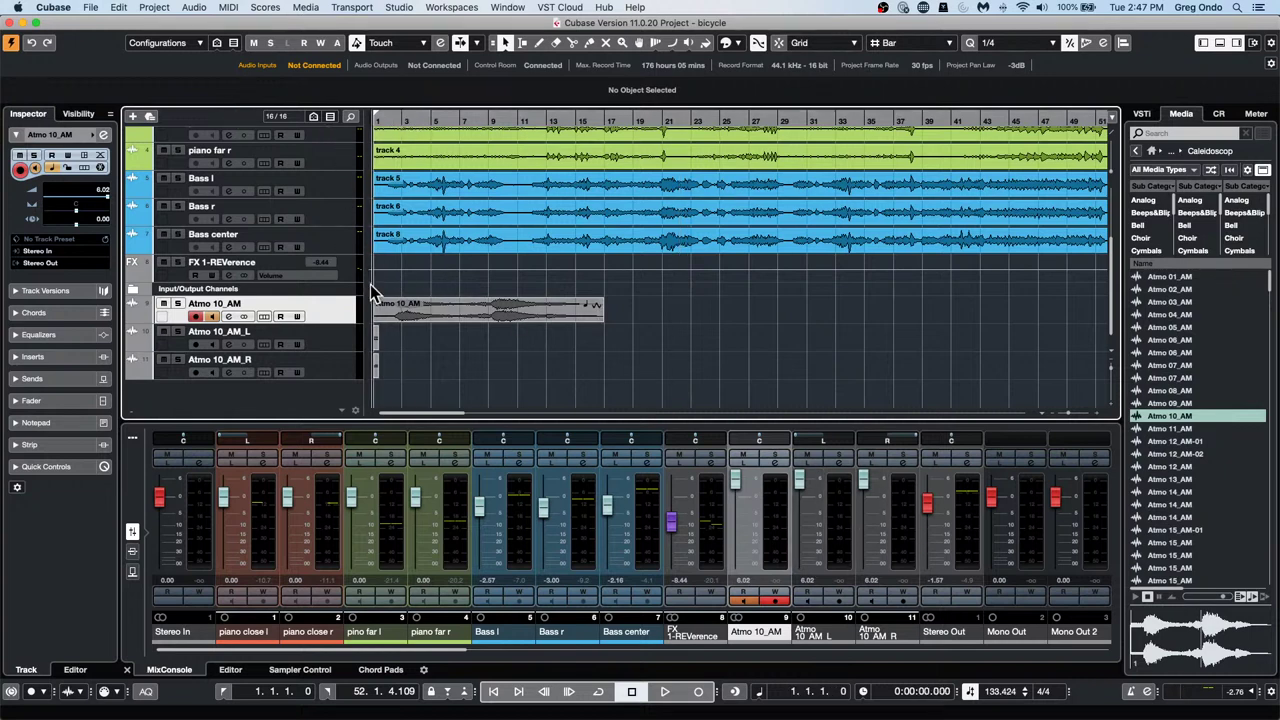
{"action": "key", "text": "super+z"}
{"action": "key", "text": "super+z"}
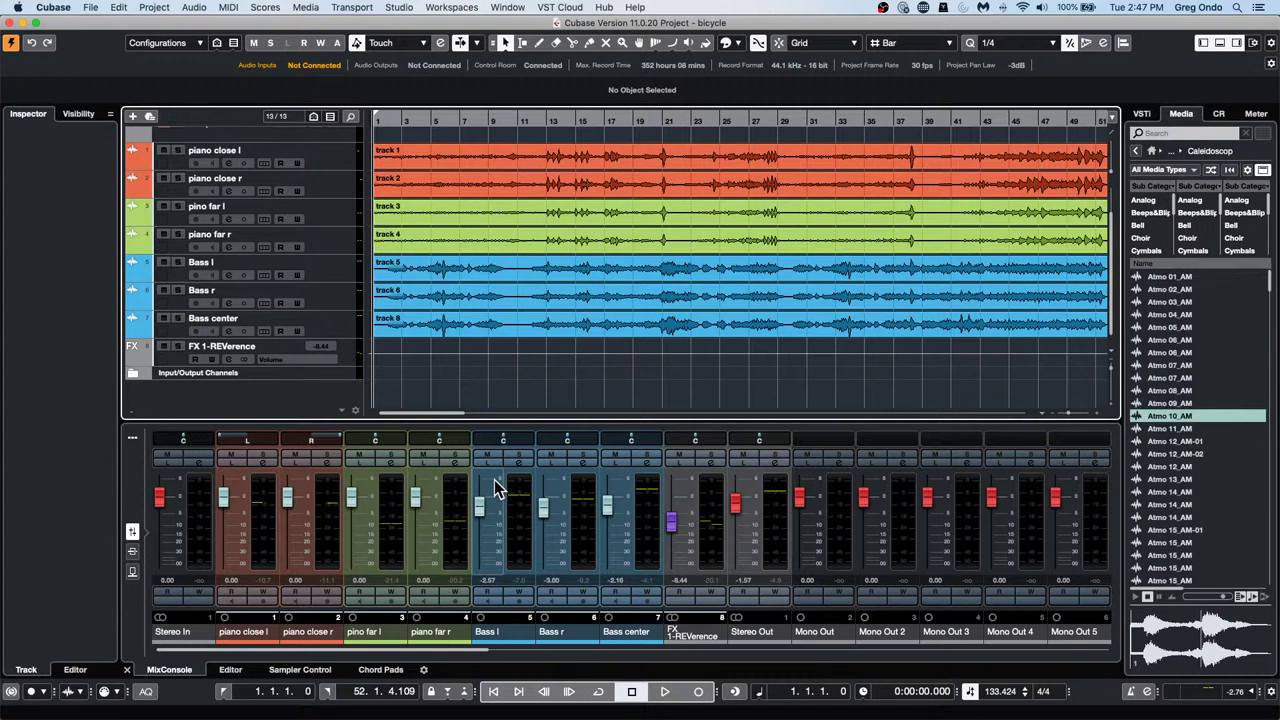
Show the inserts in the lower-zone MixConsole and load the ModMachine delay in the first insert slot of piano close l
{"action": "left_click", "coordinate": [338, 200]}
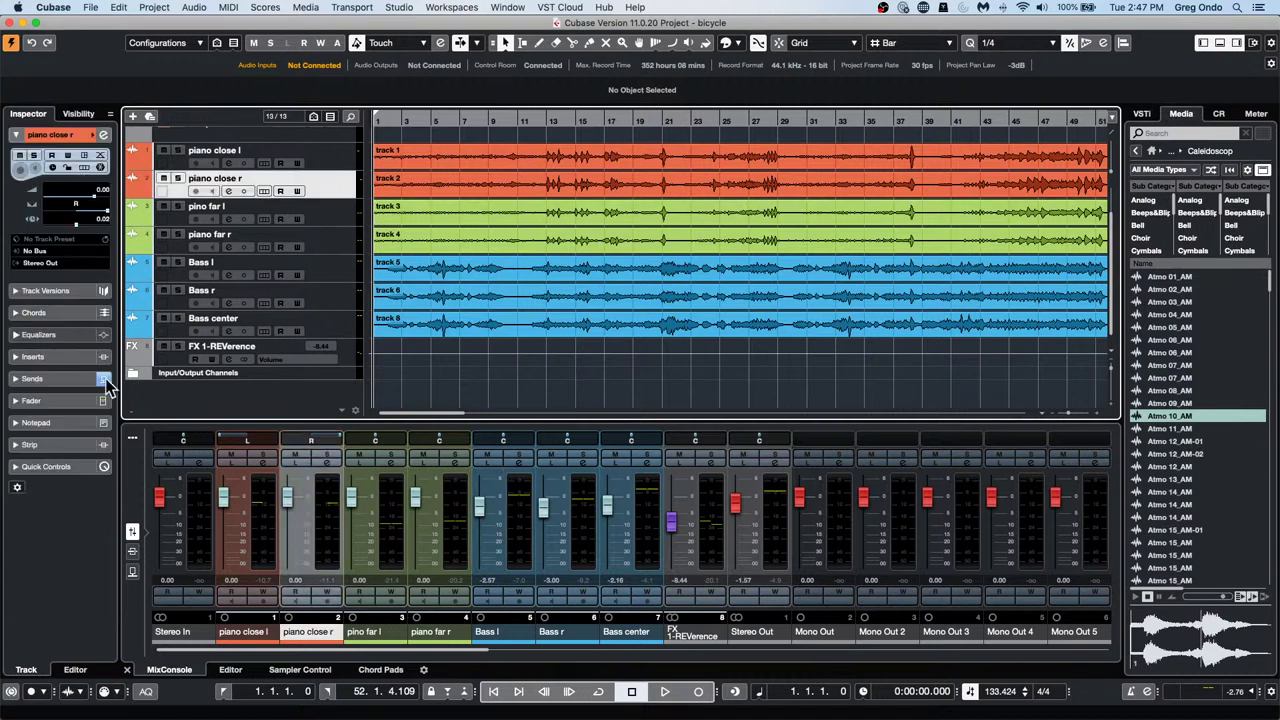
{"action": "left_click", "coordinate": [135, 553]}
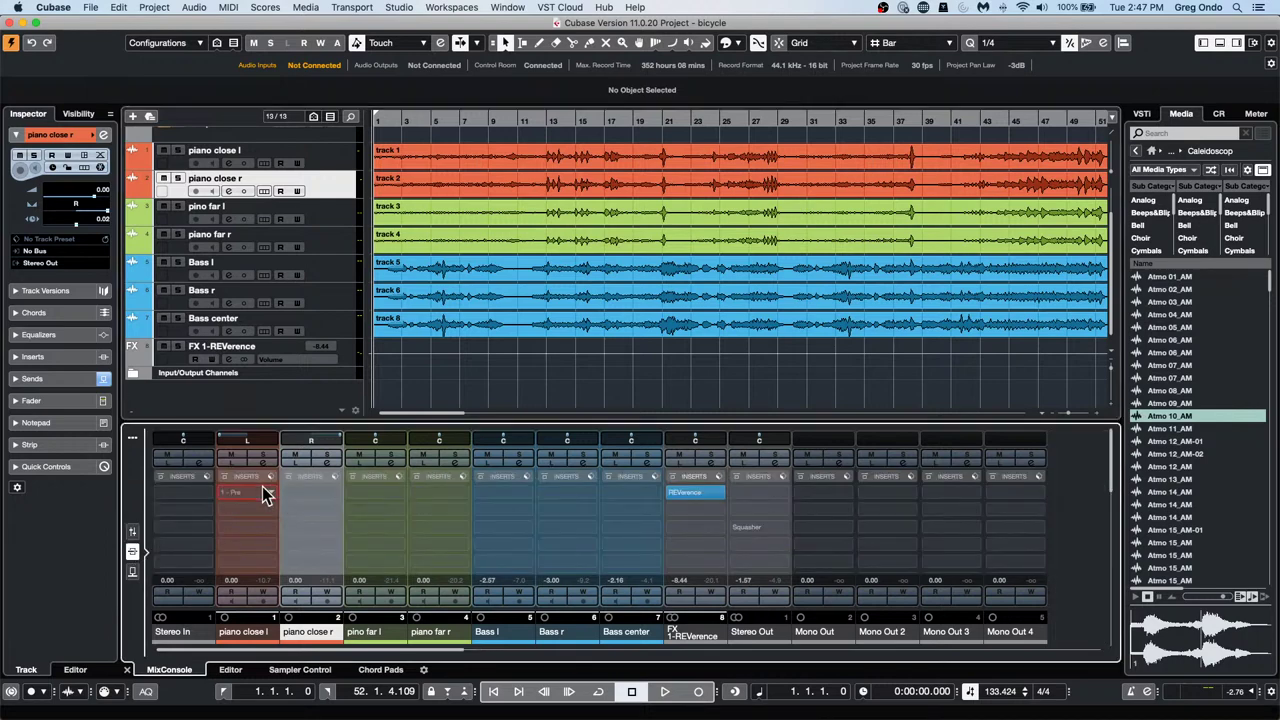
{"action": "left_click", "coordinate": [263, 491]}
{"action": "left_click", "coordinate": [237, 551]}
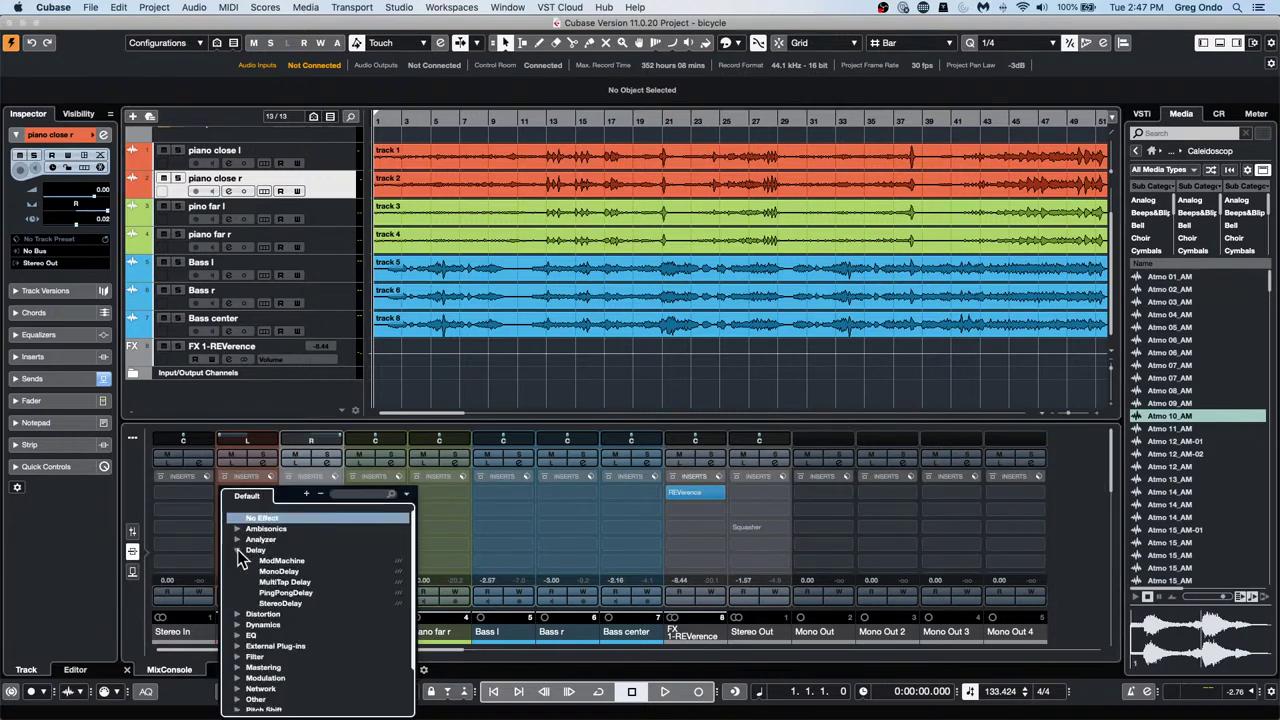
{"action": "left_click", "coordinate": [280, 561]}
Load the Bitcrusher distortion effect in the second insert slot of piano close r
{"action": "left_click", "coordinate": [318, 495]}
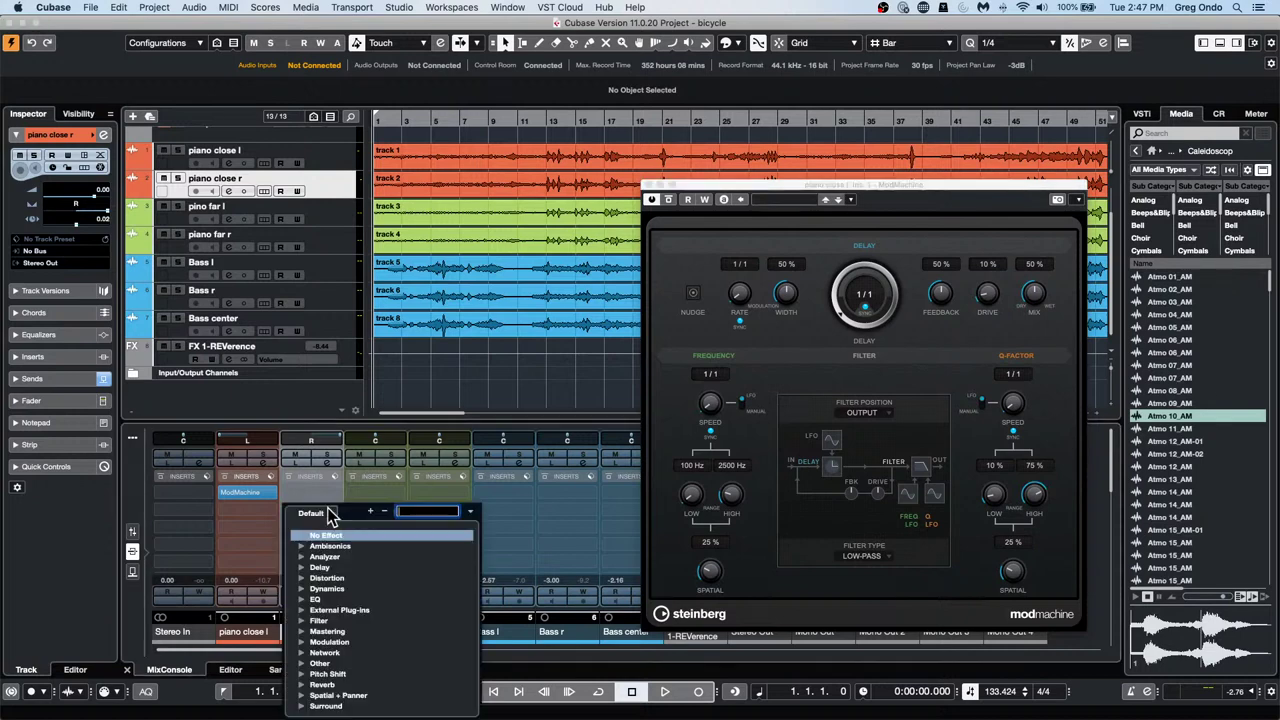
{"action": "left_click", "coordinate": [303, 578]}
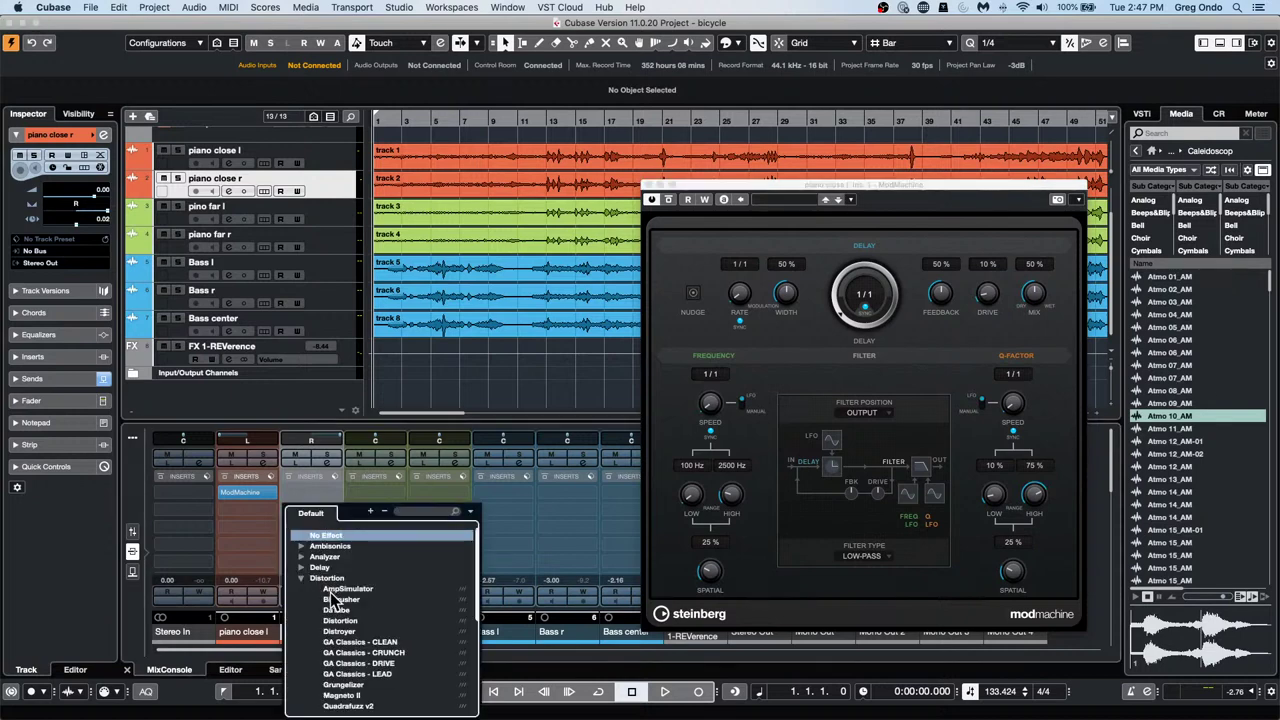
{"action": "left_click", "coordinate": [338, 599]}
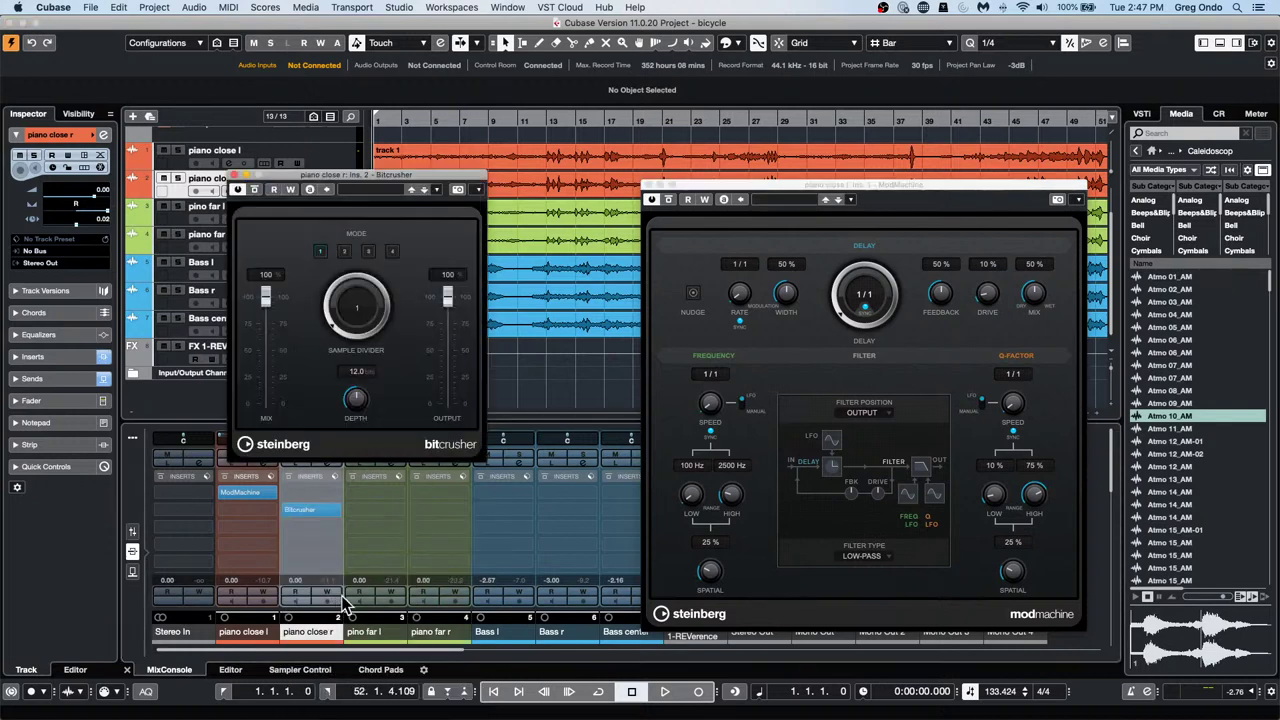
Load the DualFilter effect in the second insert slot of pino far l
{"action": "left_click", "coordinate": [400, 512]}
{"action": "left_click", "coordinate": [367, 653]}
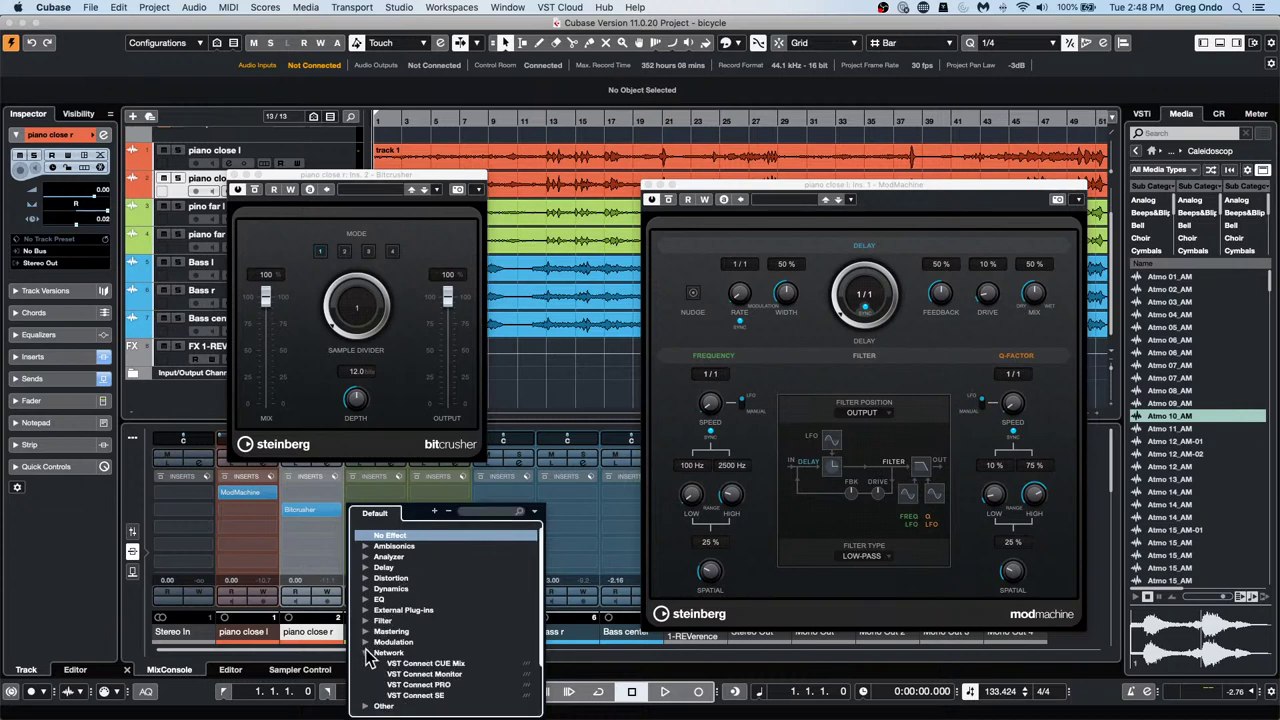
{"action": "left_click", "coordinate": [366, 621]}
{"action": "left_click", "coordinate": [400, 632]}
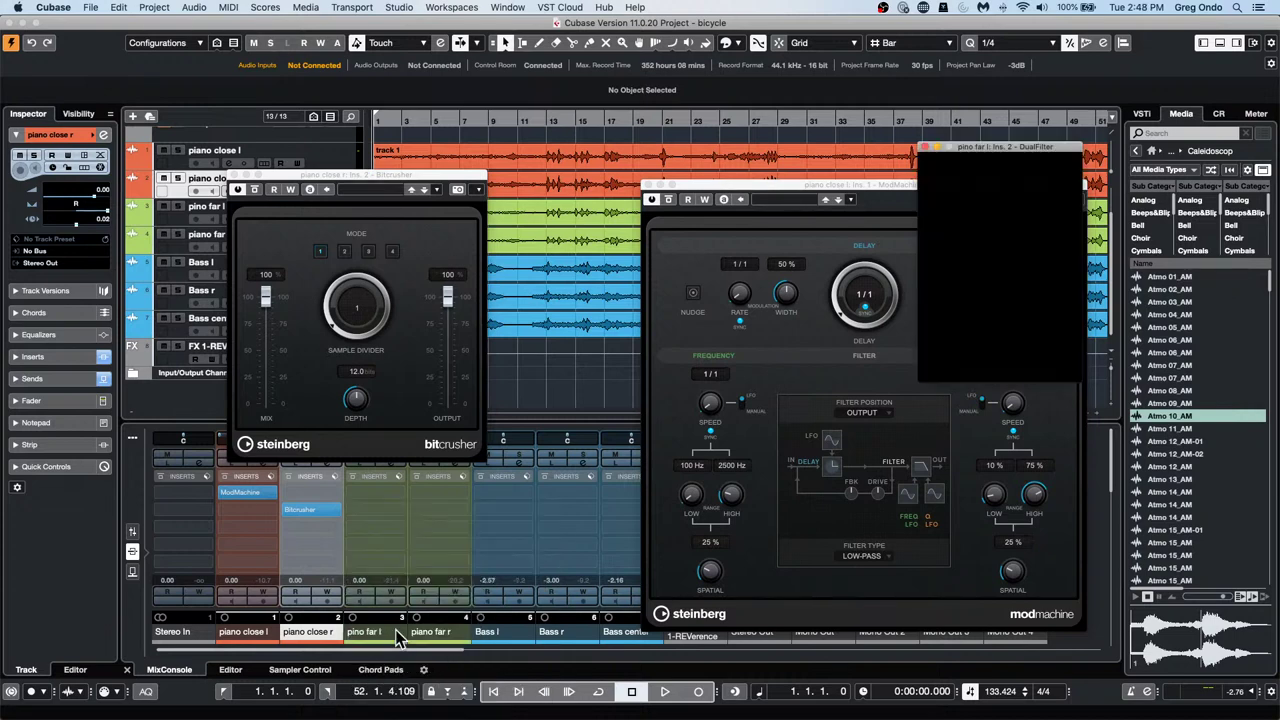
Move the Bitcrusher window aside and close all open plug-in windows at once
{"action": "left_click_drag", "start_coordinate": [318, 180], "coordinate": [253, 166]}
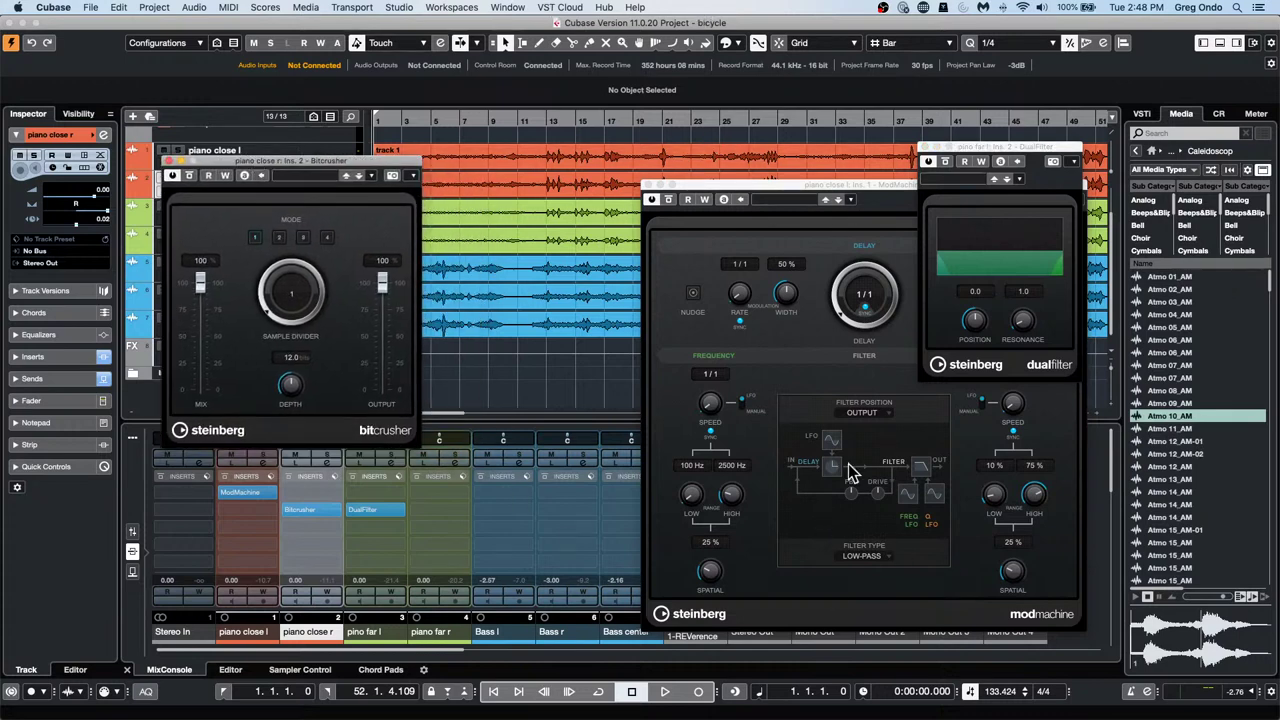
{"action": "left_click", "coordinate": [508, 8]}
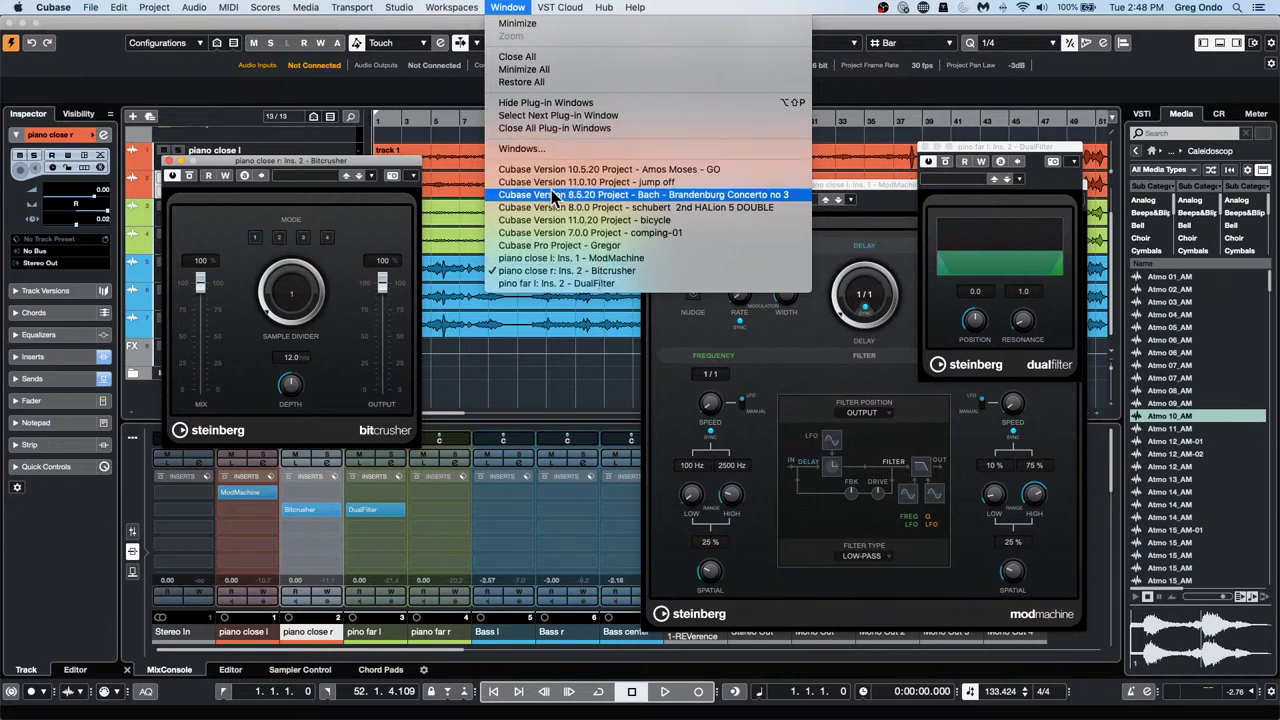
{"action": "left_click", "coordinate": [568, 128]}
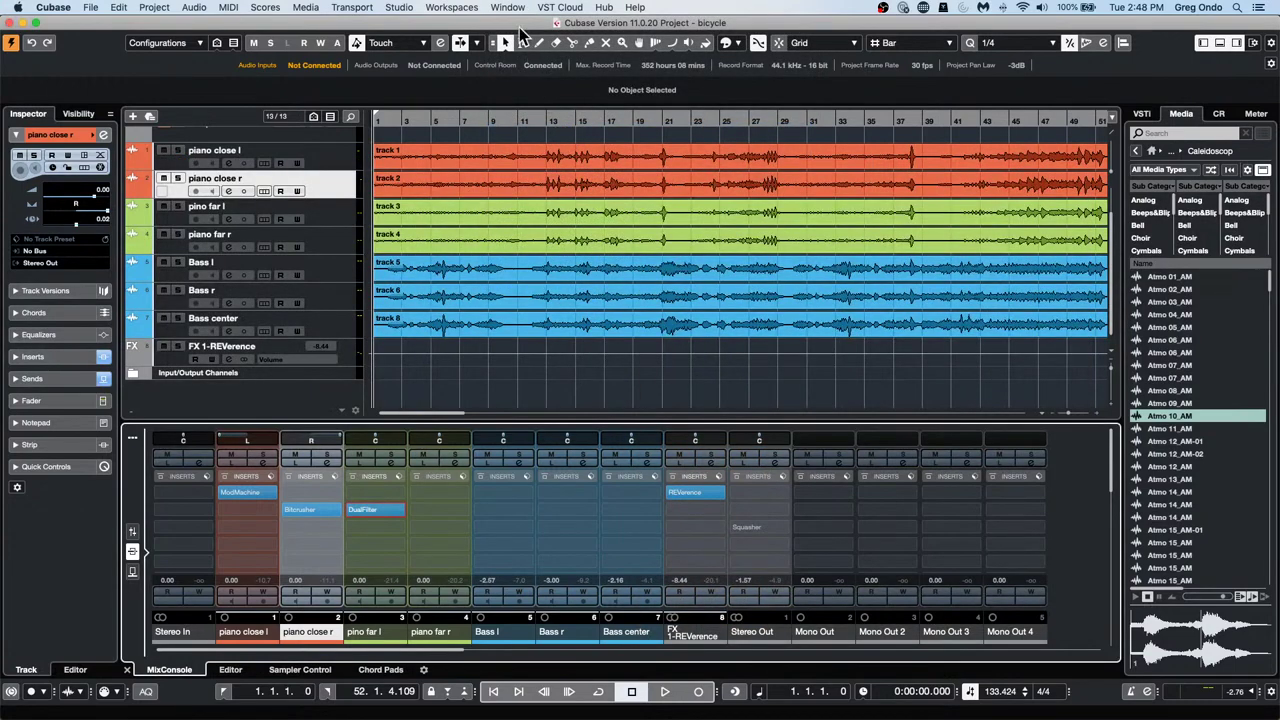
Review the window commands for hiding, cycling through and closing plug-in windows
{"action": "left_click", "coordinate": [513, 7]}
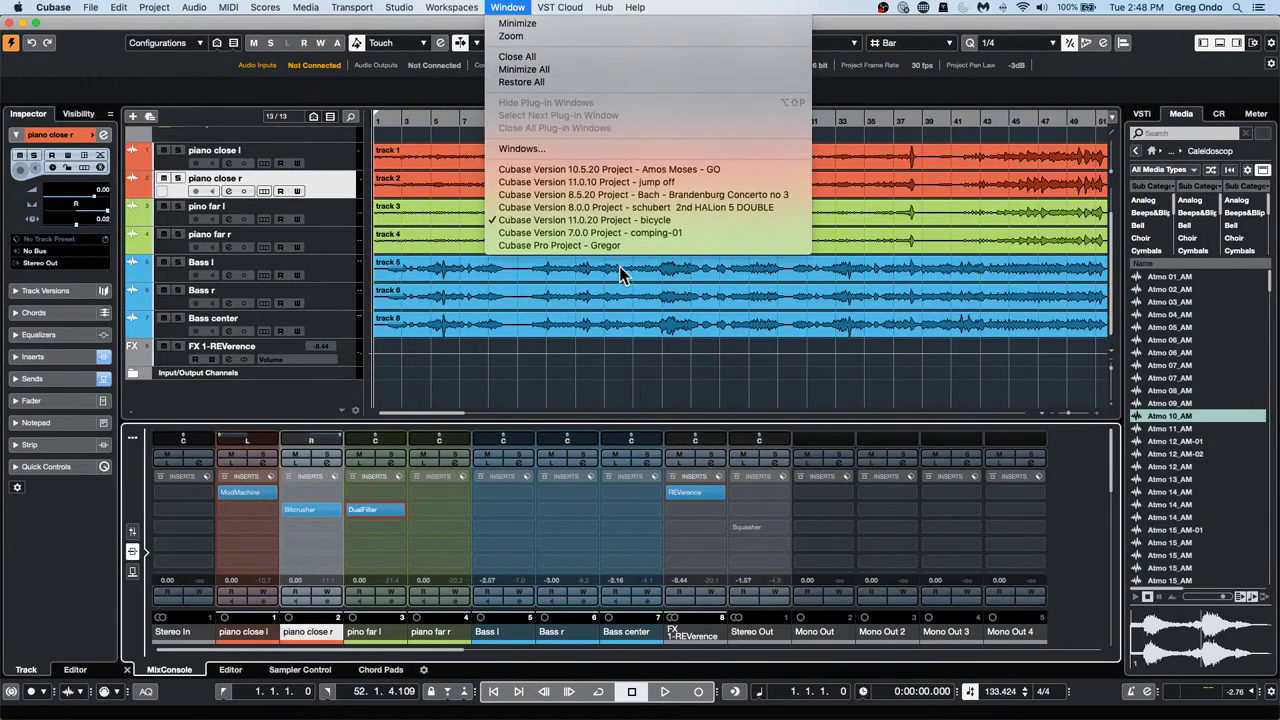
{"action": "left_click", "coordinate": [619, 318]}
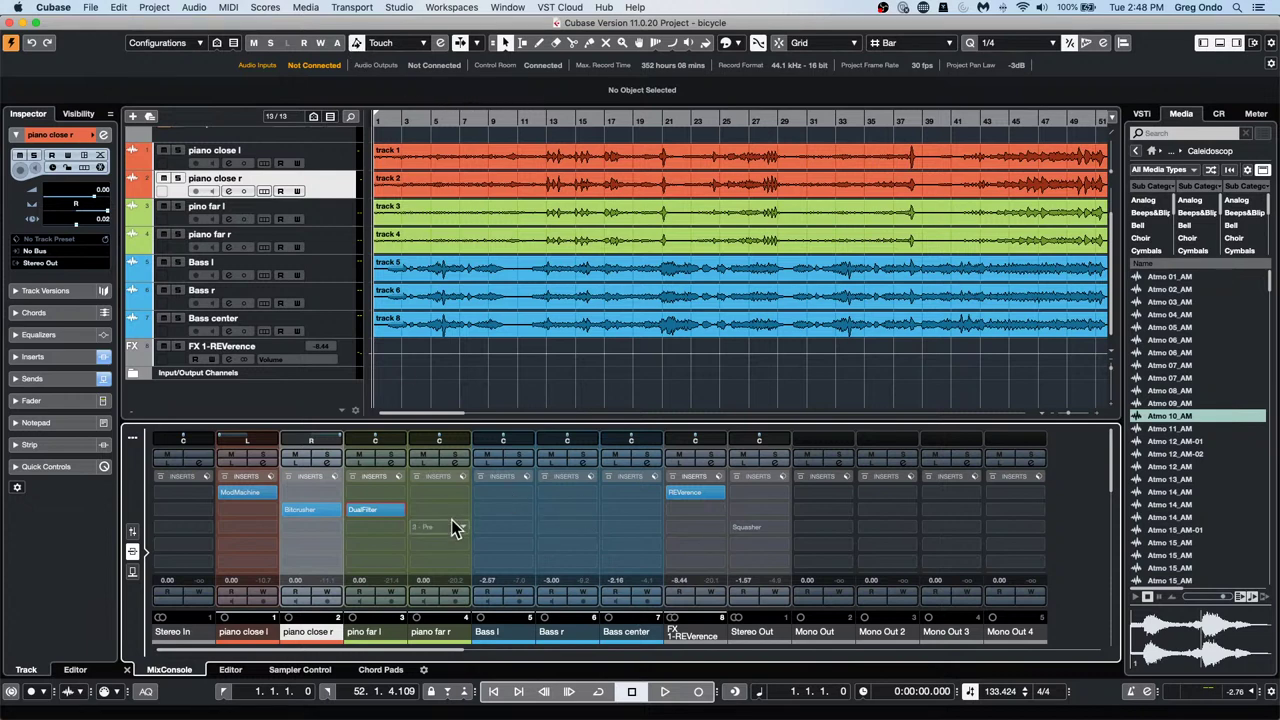
Switch to the recent project jump off.cpr
{"action": "left_click", "coordinate": [382, 670]}
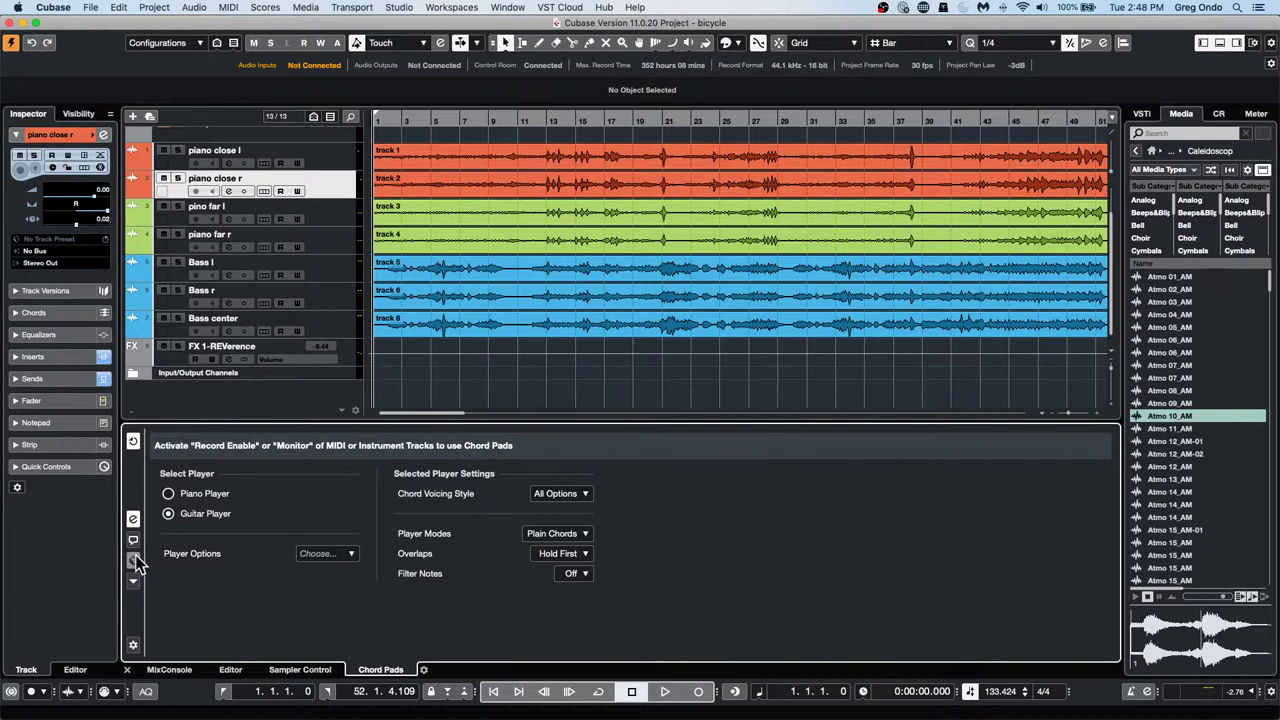
{"action": "left_click", "coordinate": [90, 7]}
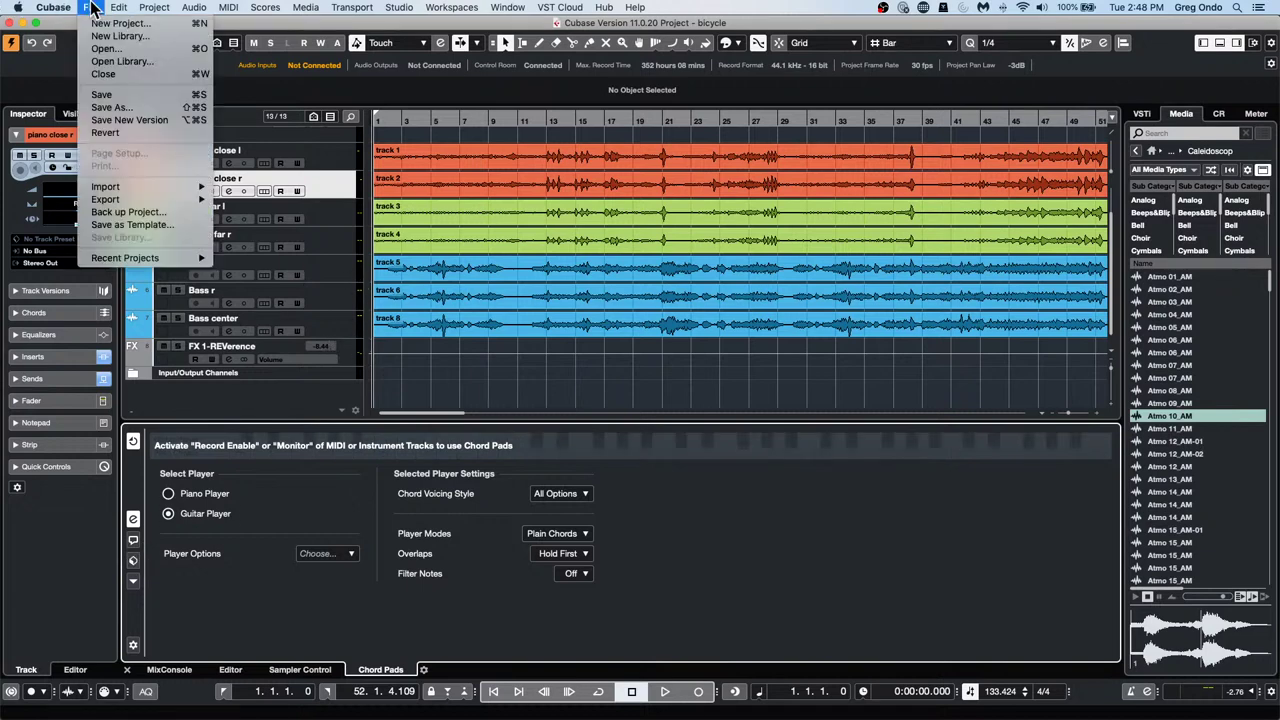
{"action": "mouse_move", "coordinate": [107, 258]}
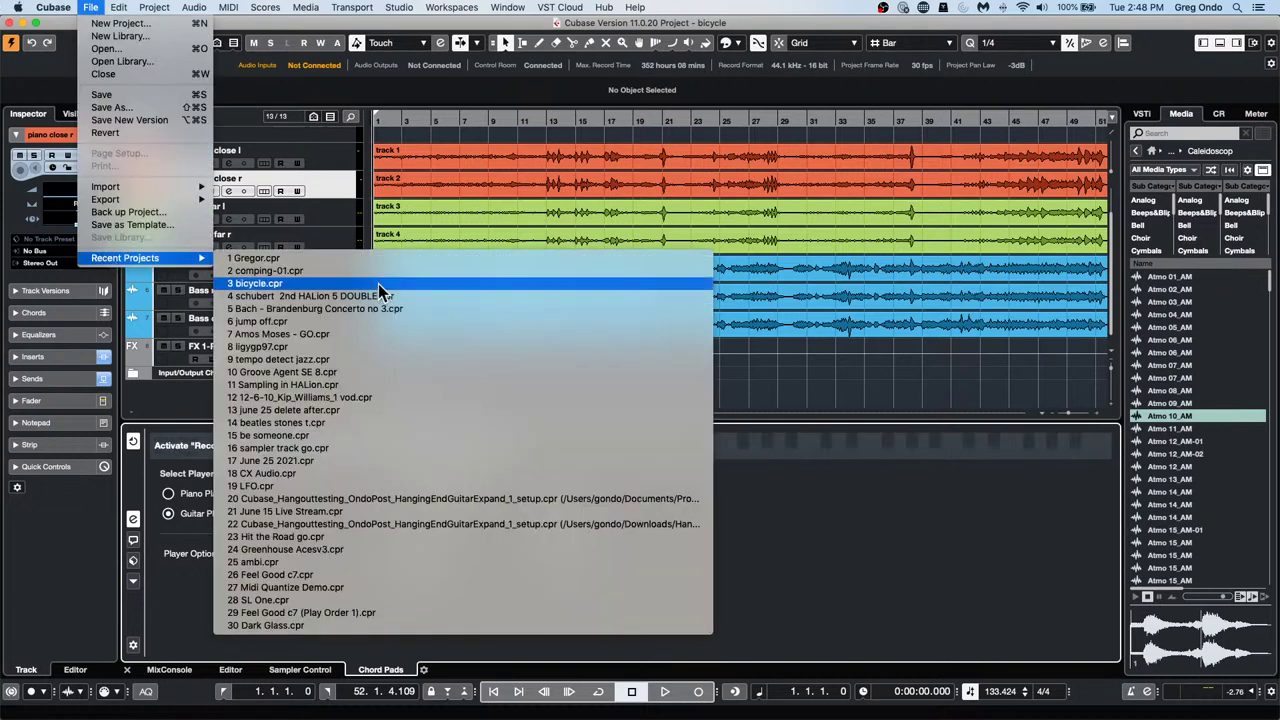
{"action": "left_click", "coordinate": [365, 322]}
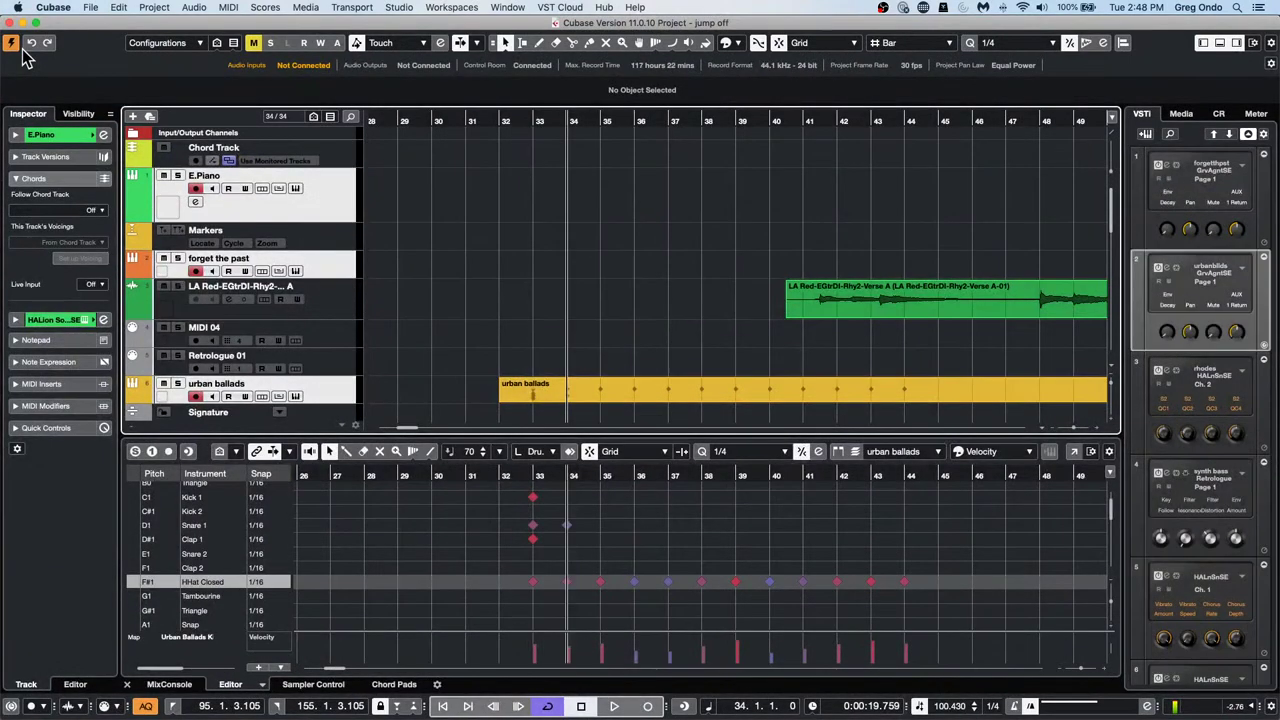
Erase the existing MIDI part at the start of the E.Piano track and keep only that track selected
{"action": "left_click", "coordinate": [329, 206]}
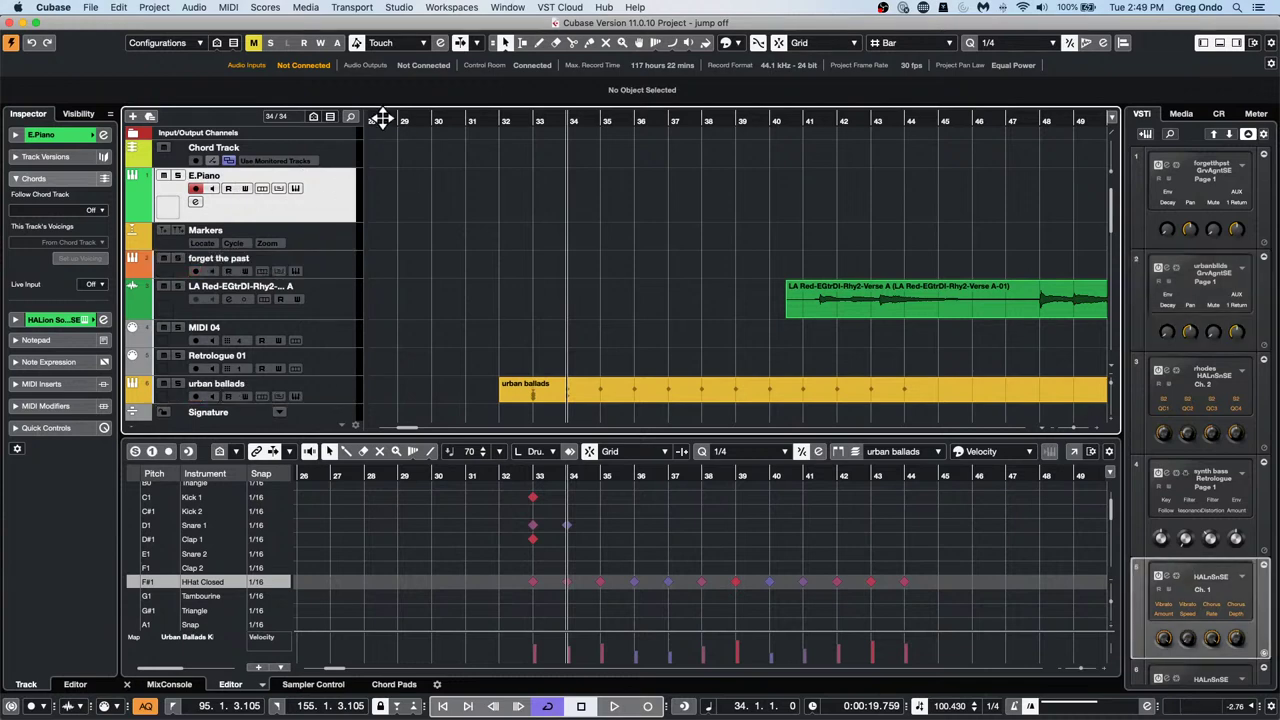
{"action": "left_click_drag", "start_coordinate": [384, 122], "coordinate": [230, 123]}
{"action": "right_click", "coordinate": [444, 193]}
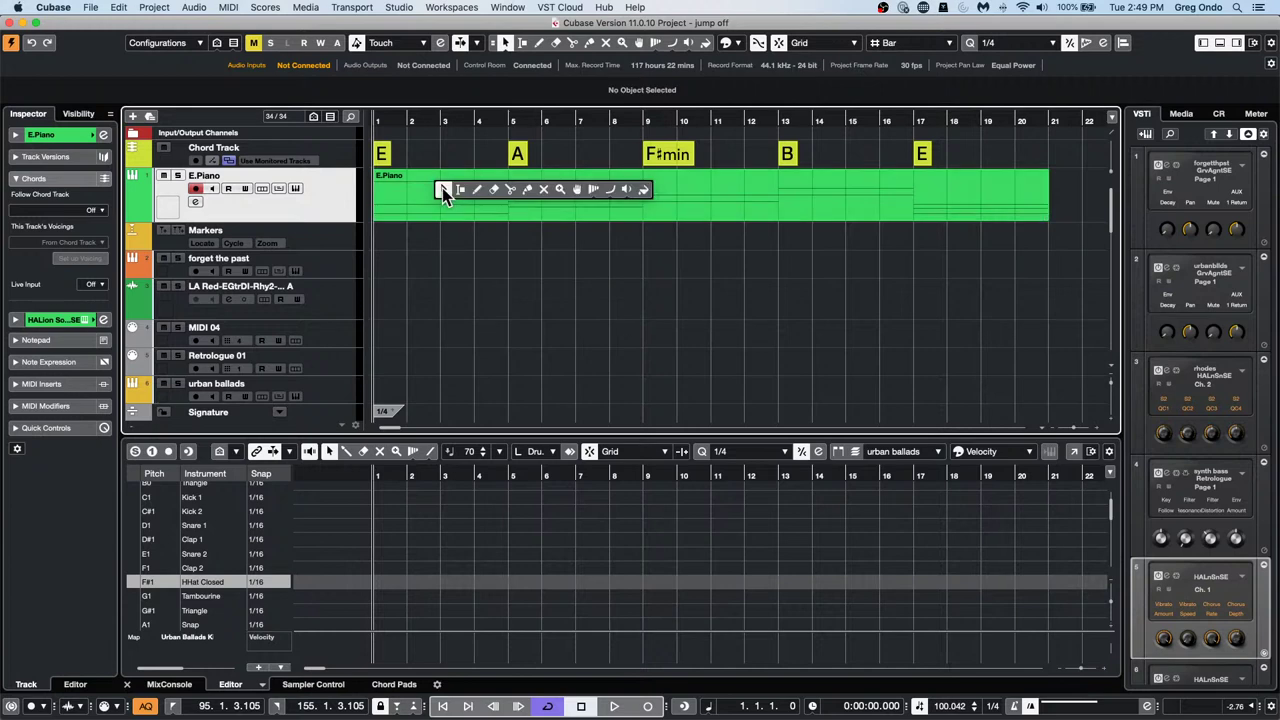
{"action": "left_click", "coordinate": [507, 191]}
{"action": "left_click", "coordinate": [494, 181]}
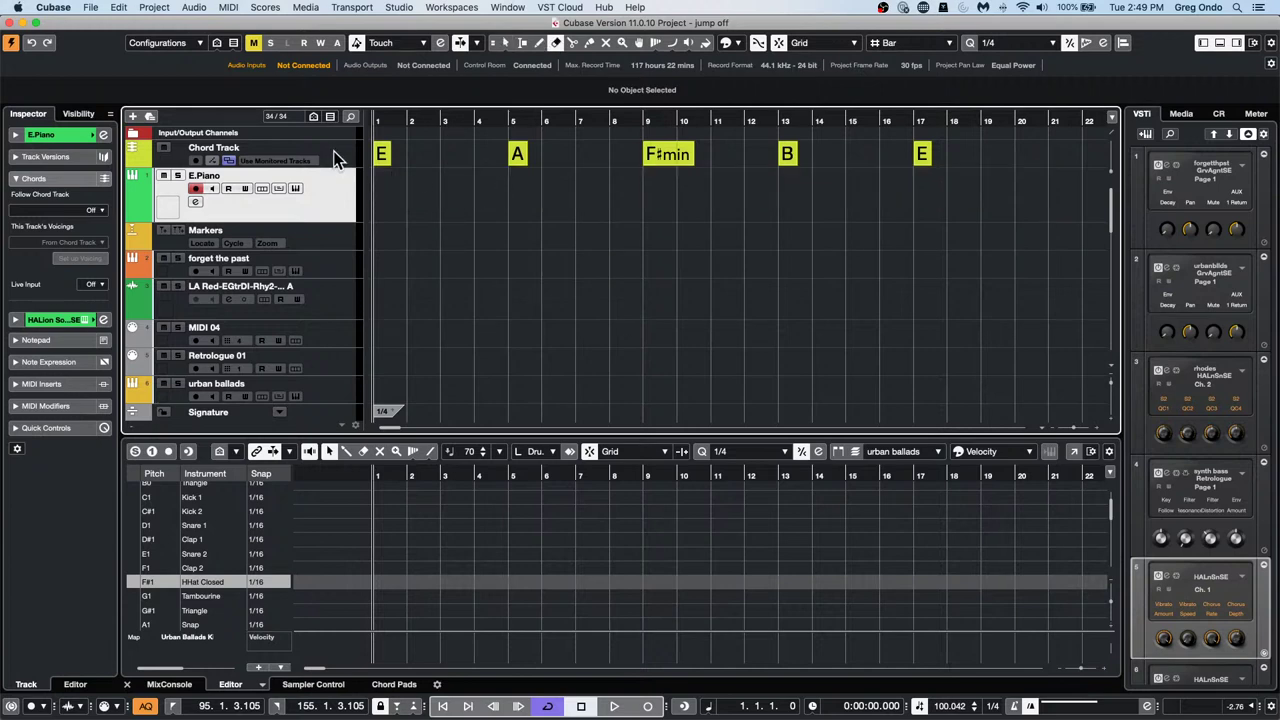
{"action": "left_click", "coordinate": [335, 155]}
{"action": "left_click", "coordinate": [337, 199]}
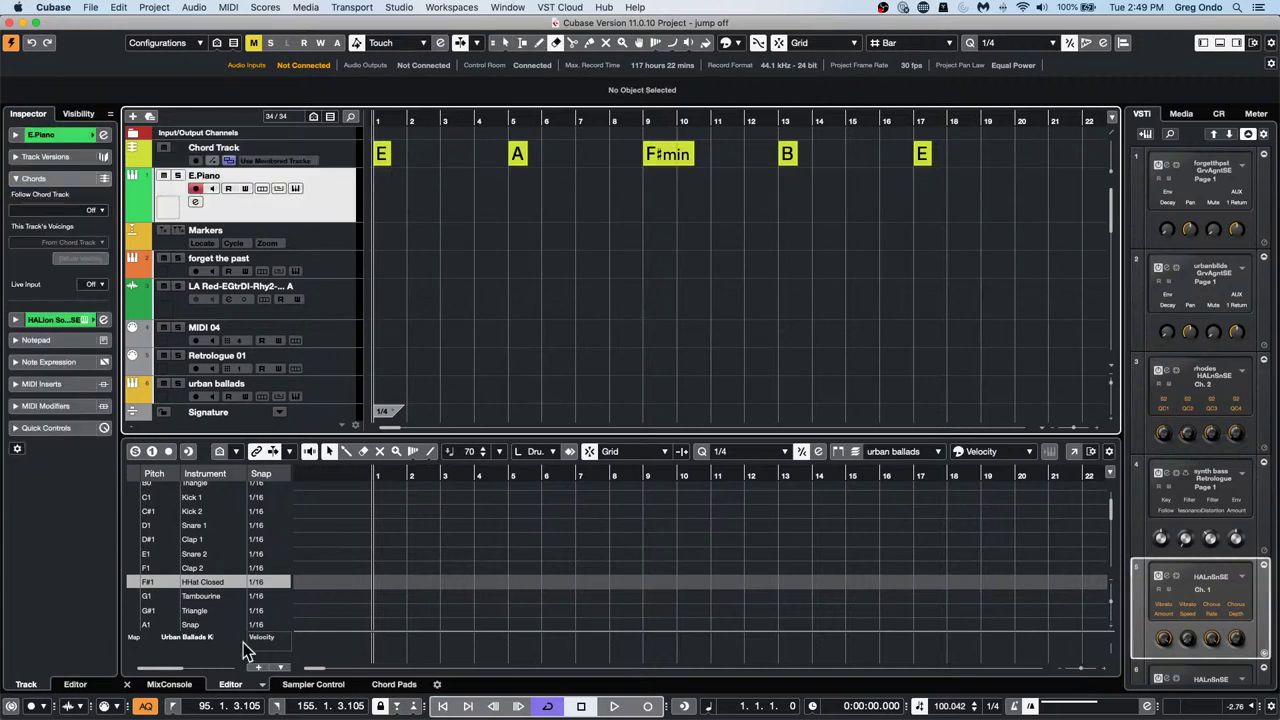
Show the playable chord pads for the E.Piano track and audition pads such as C, Dmin, F, G7, Emin, A7 and B7
{"action": "left_click", "coordinate": [393, 686]}
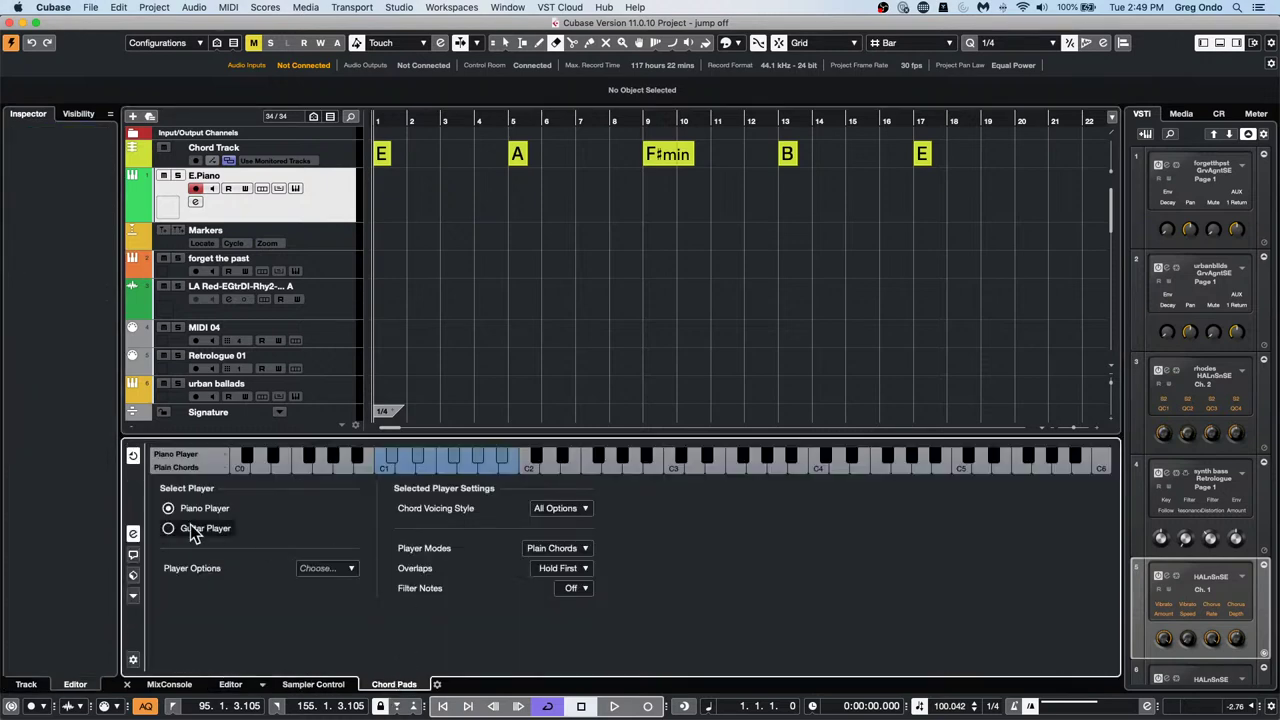
{"action": "left_click", "coordinate": [133, 533]}
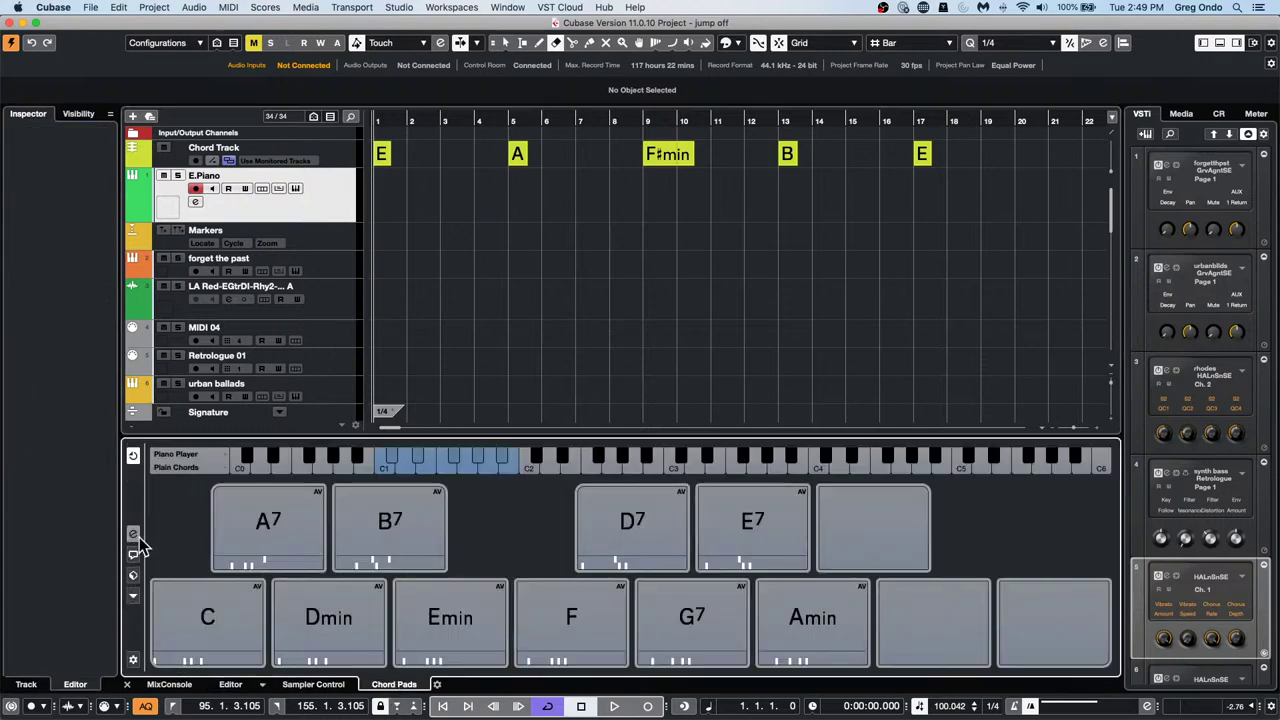
{"action": "left_click", "coordinate": [201, 612]}
{"action": "left_click", "coordinate": [345, 614]}
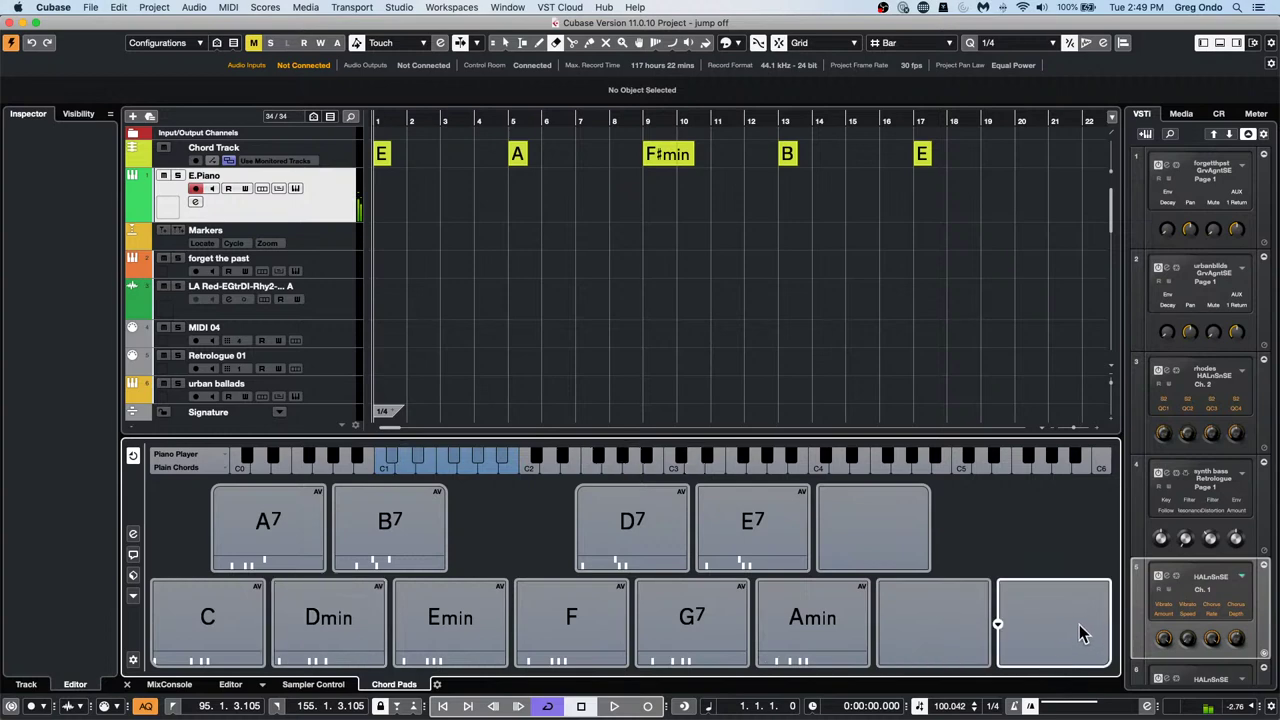
{"action": "left_click", "coordinate": [591, 621]}
{"action": "left_click", "coordinate": [712, 617]}
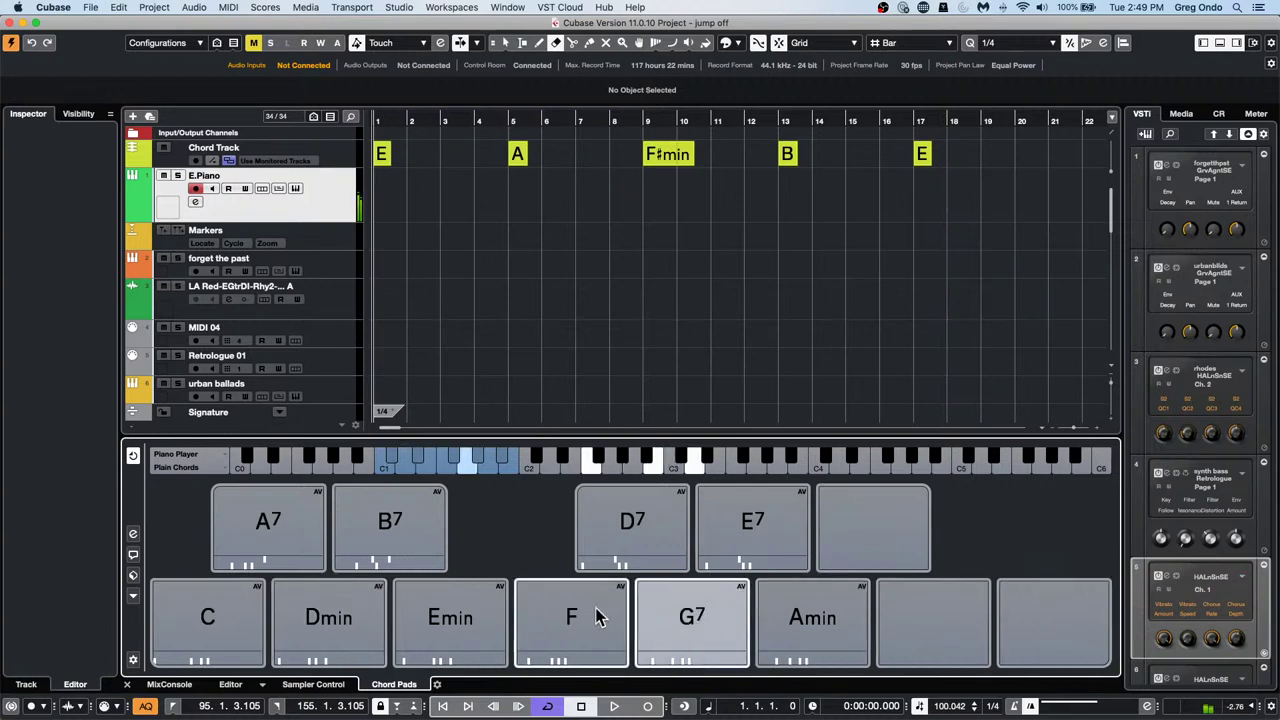
{"action": "left_click", "coordinate": [596, 617]}
{"action": "left_click", "coordinate": [452, 622]}
{"action": "left_click", "coordinate": [300, 612]}
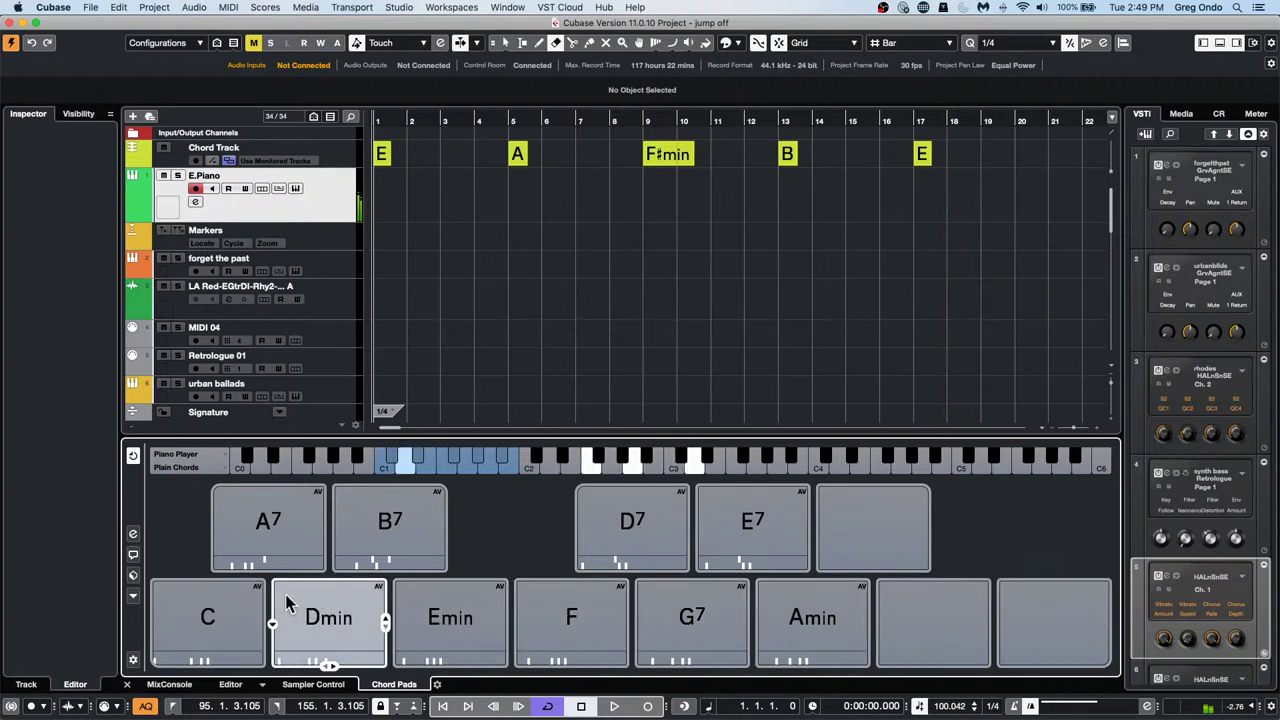
{"action": "left_click", "coordinate": [224, 620]}
{"action": "left_click", "coordinate": [260, 546]}
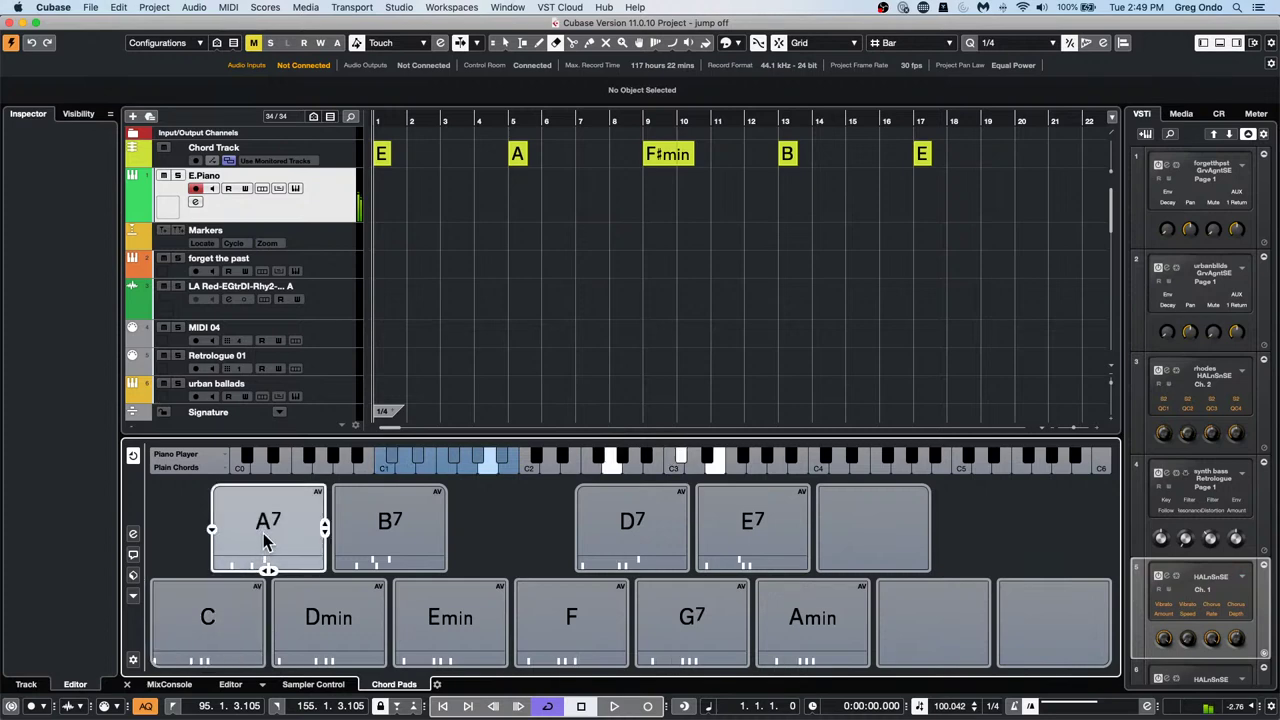
{"action": "left_click", "coordinate": [428, 523]}
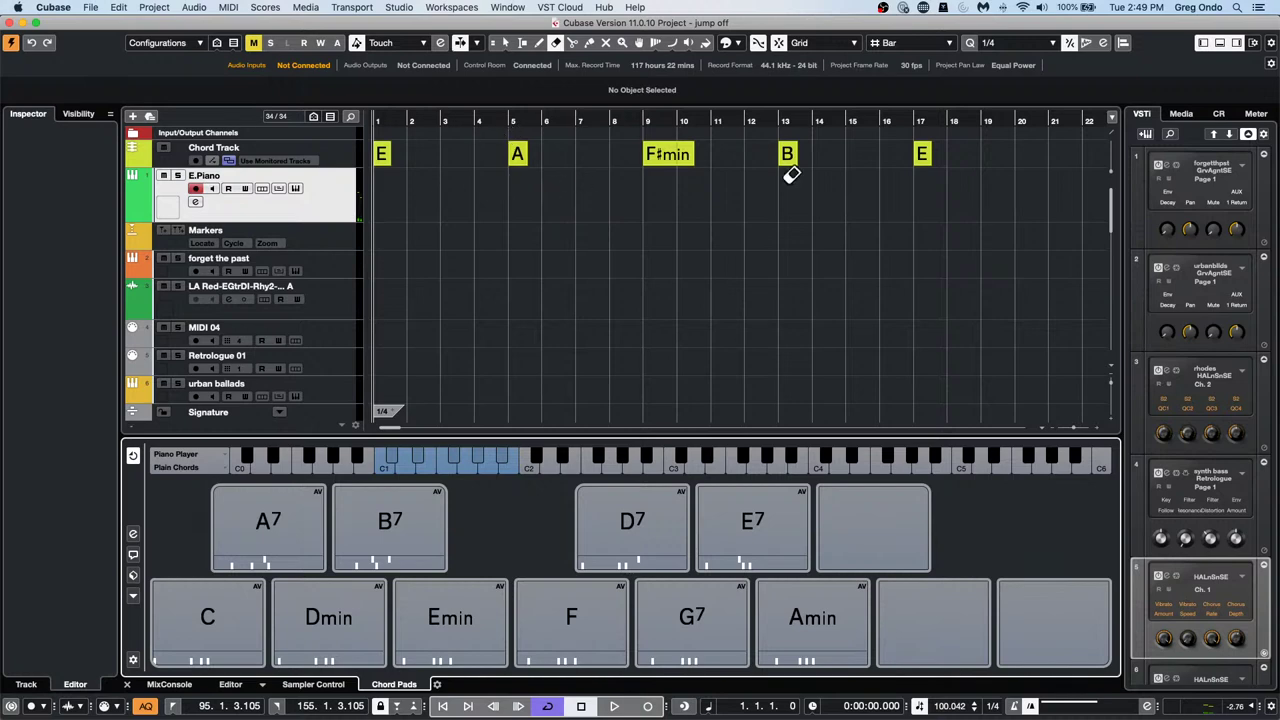
Set the E.Piano track's MIDI input to Chord Pads
{"action": "left_click", "coordinate": [738, 110]}
{"action": "left_click_drag", "start_coordinate": [738, 110], "coordinate": [737, 68]}
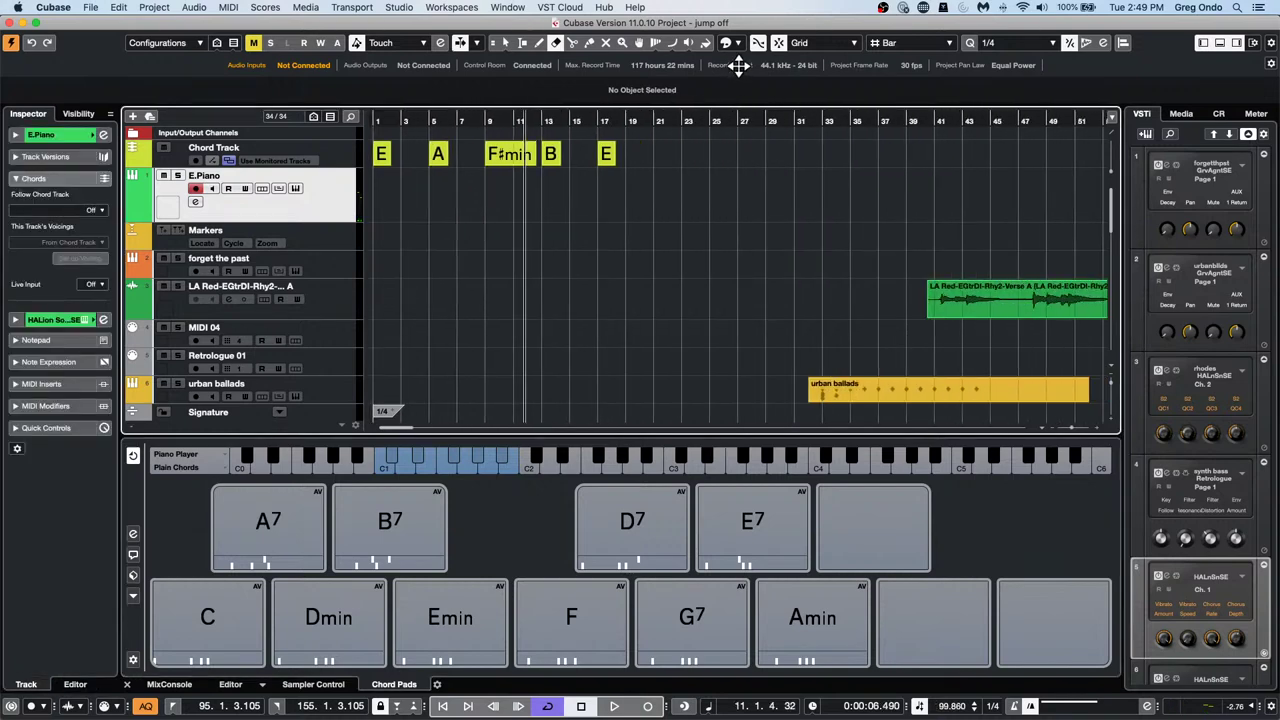
{"action": "left_click", "coordinate": [78, 134]}
{"action": "left_click", "coordinate": [64, 252]}
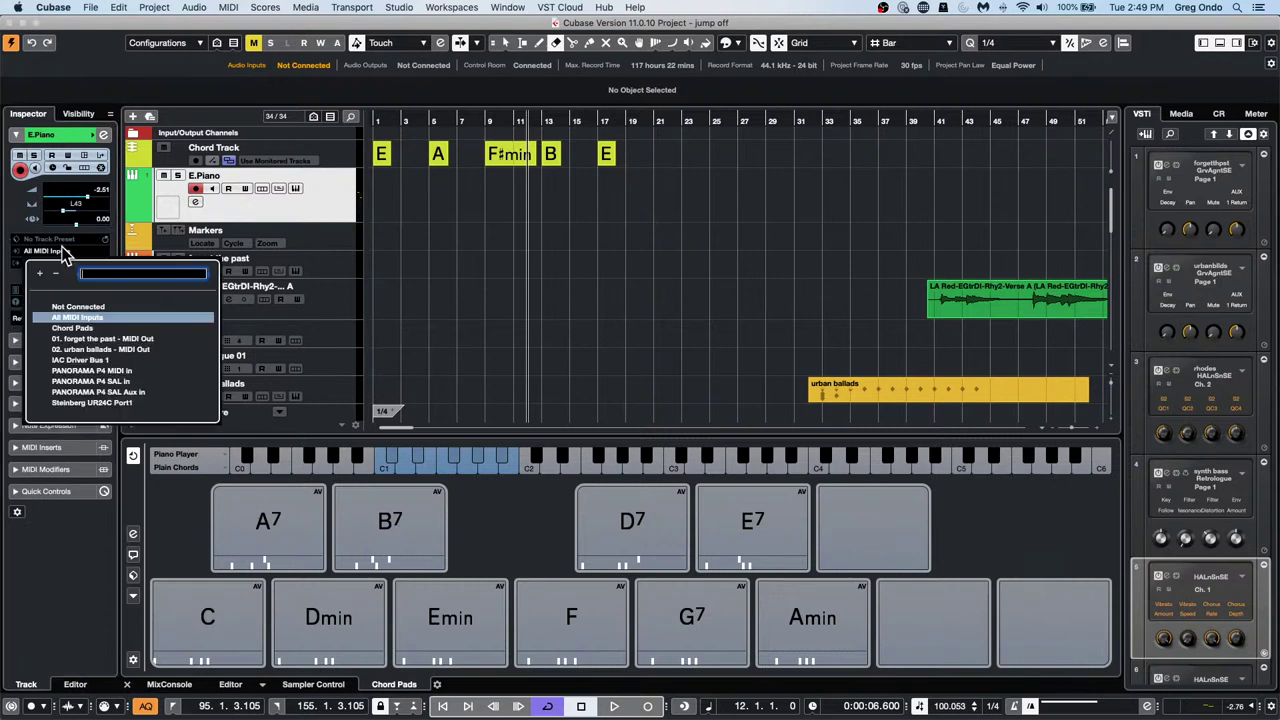
{"action": "left_click", "coordinate": [86, 329]}
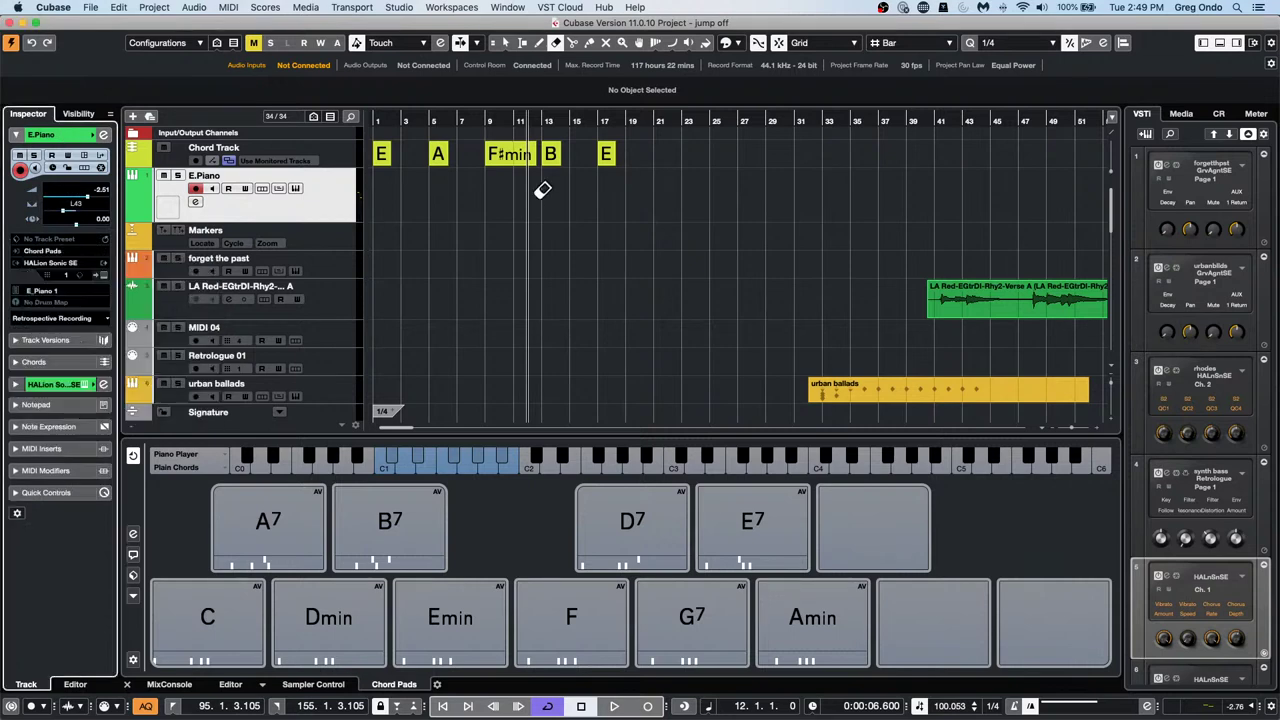
Play the project from bar 21 while triggering the F and Emin chord pads
{"action": "left_click", "coordinate": [638, 122]}
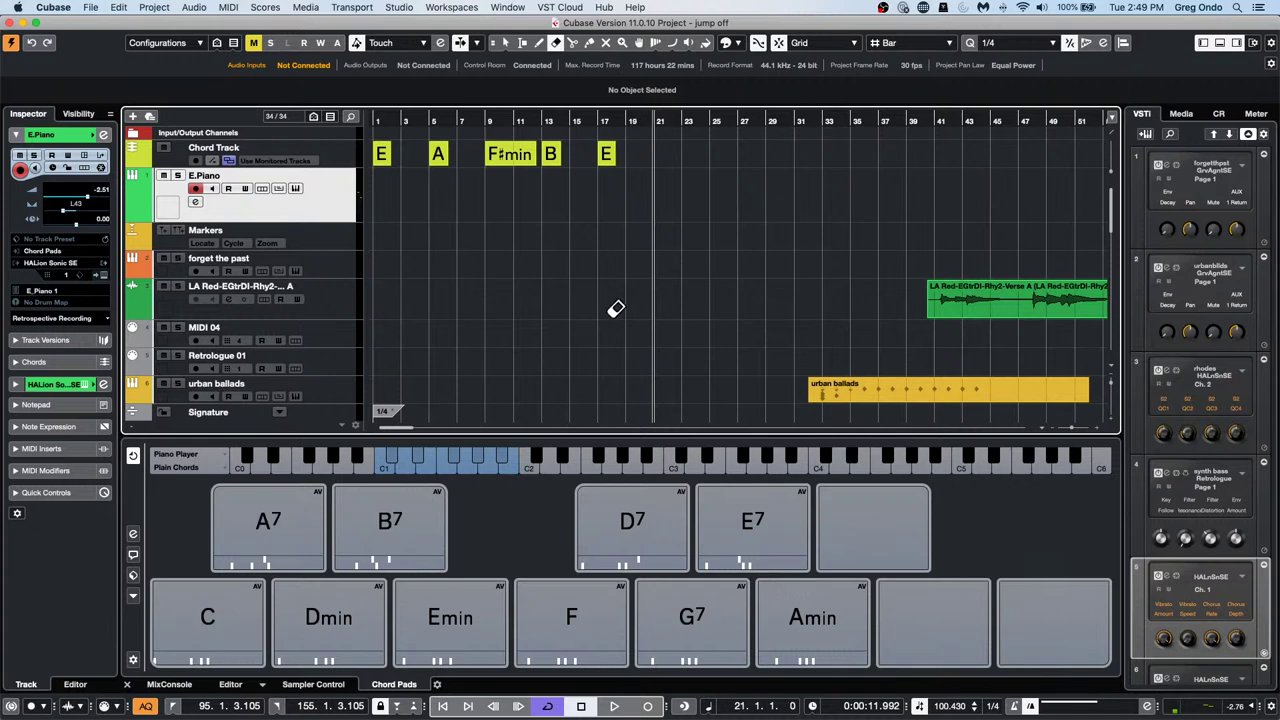
{"action": "left_click", "coordinate": [614, 706]}
{"action": "left_click", "coordinate": [598, 628]}
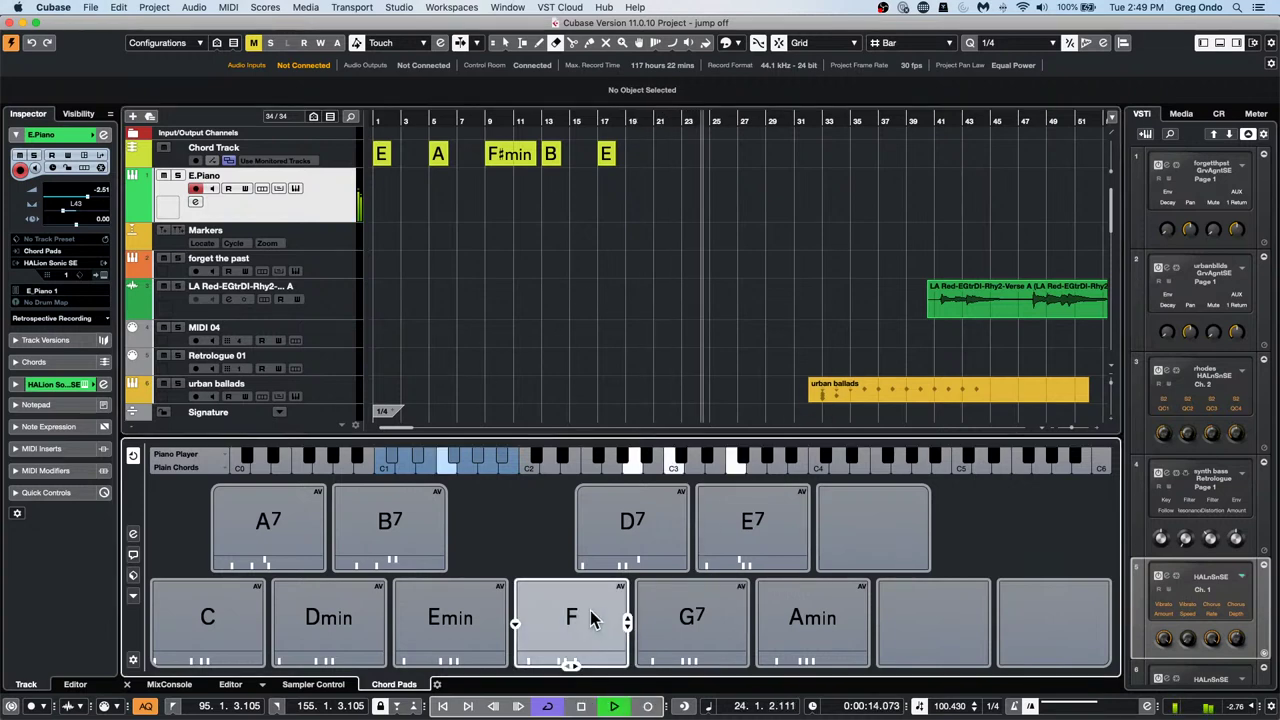
{"action": "left_click", "coordinate": [450, 620]}
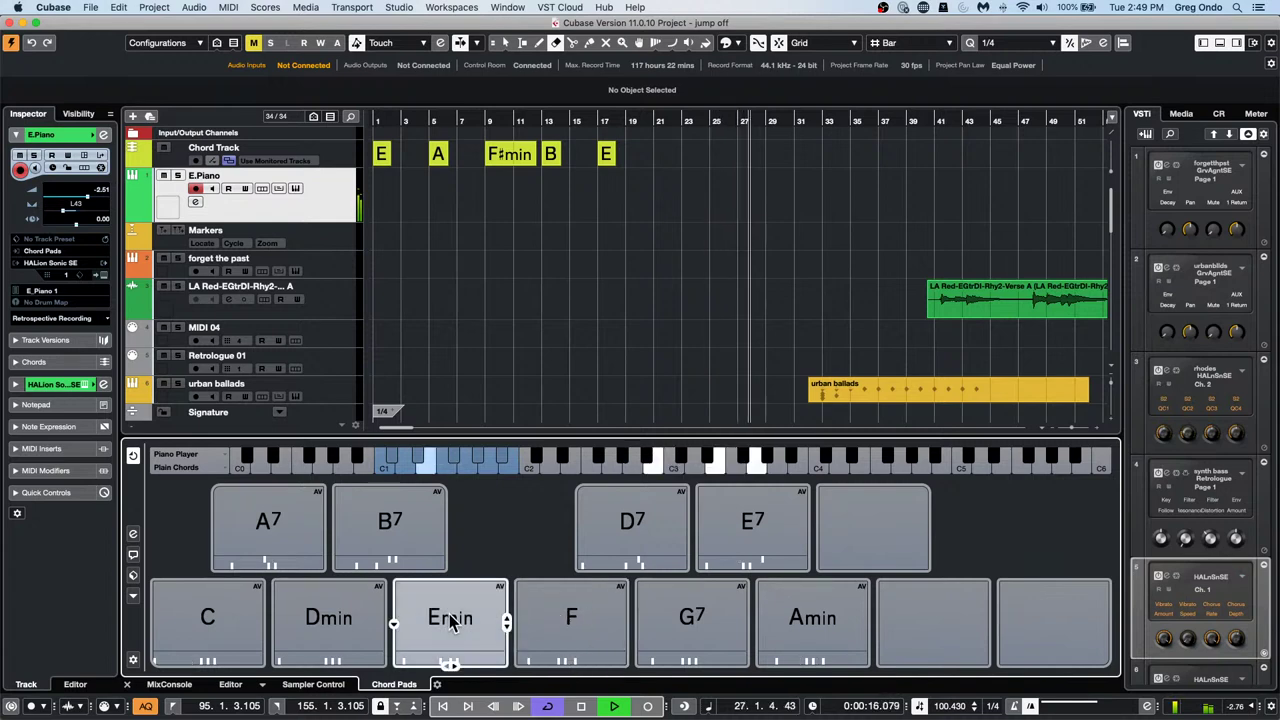
{"action": "left_click", "coordinate": [560, 618]}
Record the Emin, G7, F, Dmin, B7, A7 and C chord pads onto the E.Piano track, soloing it during the take
{"action": "left_click", "coordinate": [648, 706]}
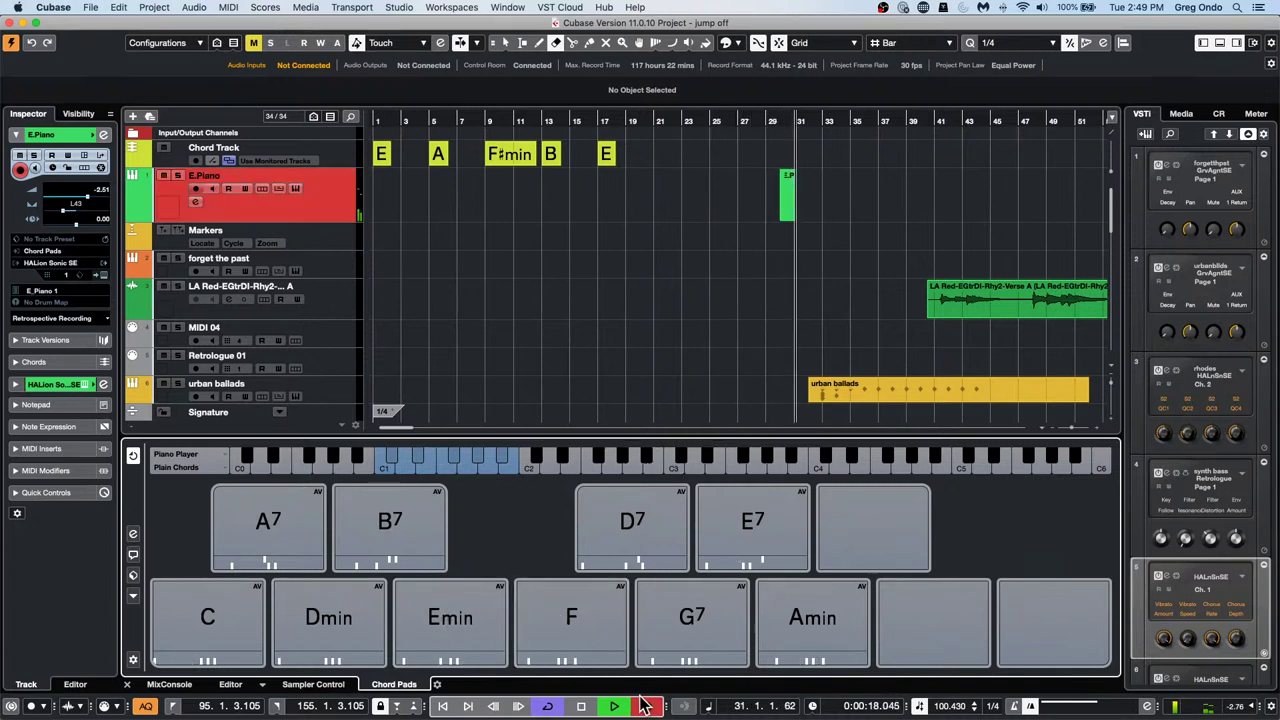
{"action": "left_click", "coordinate": [445, 620]}
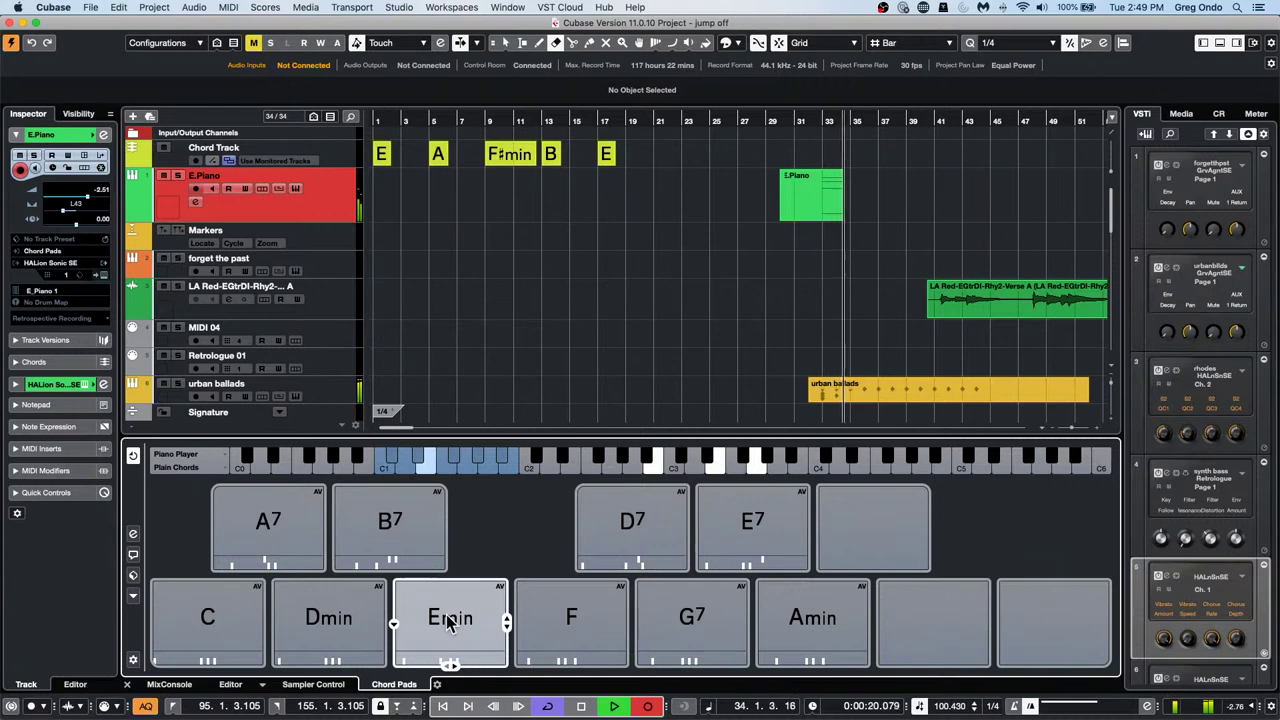
{"action": "left_click", "coordinate": [178, 175]}
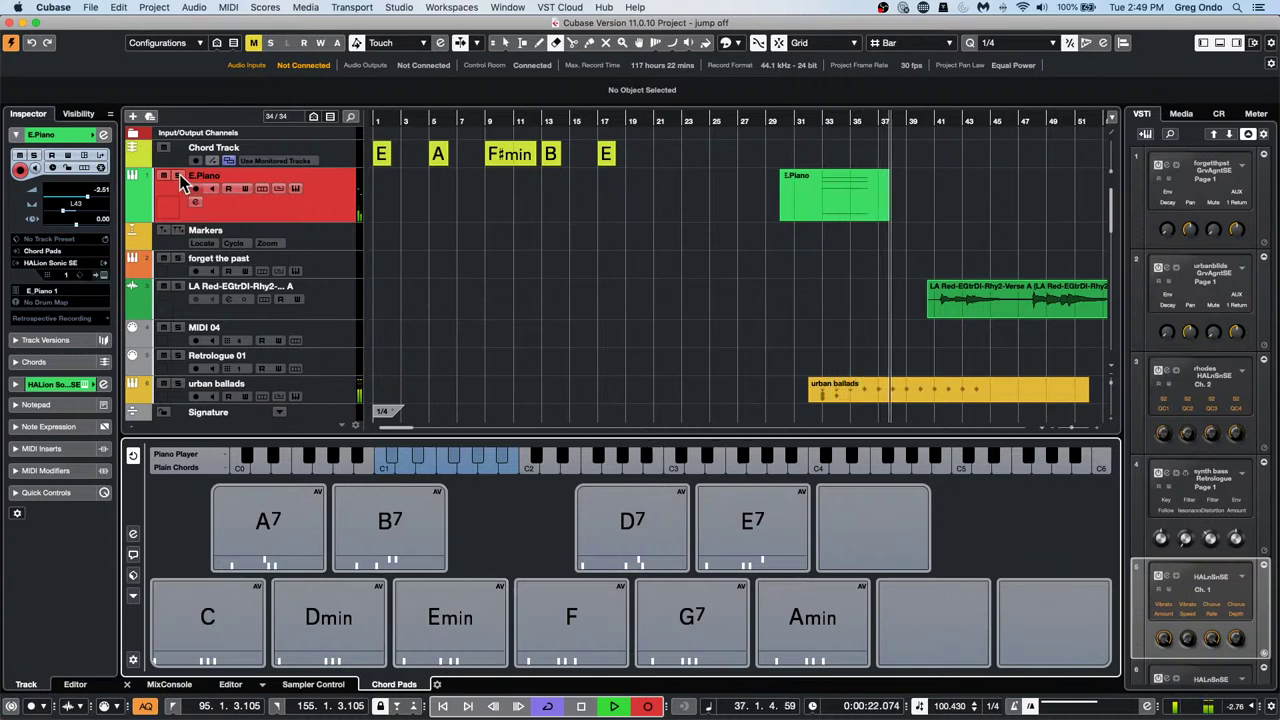
{"action": "left_click", "coordinate": [697, 620]}
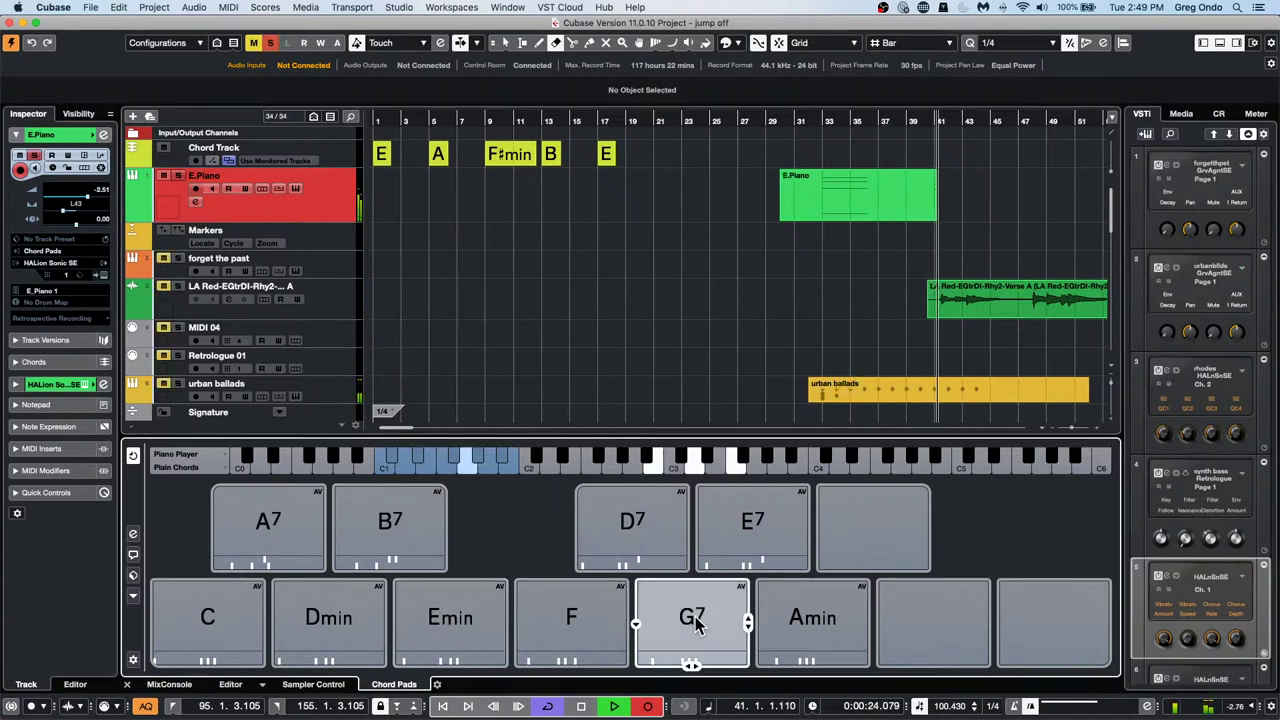
{"action": "left_click", "coordinate": [578, 600]}
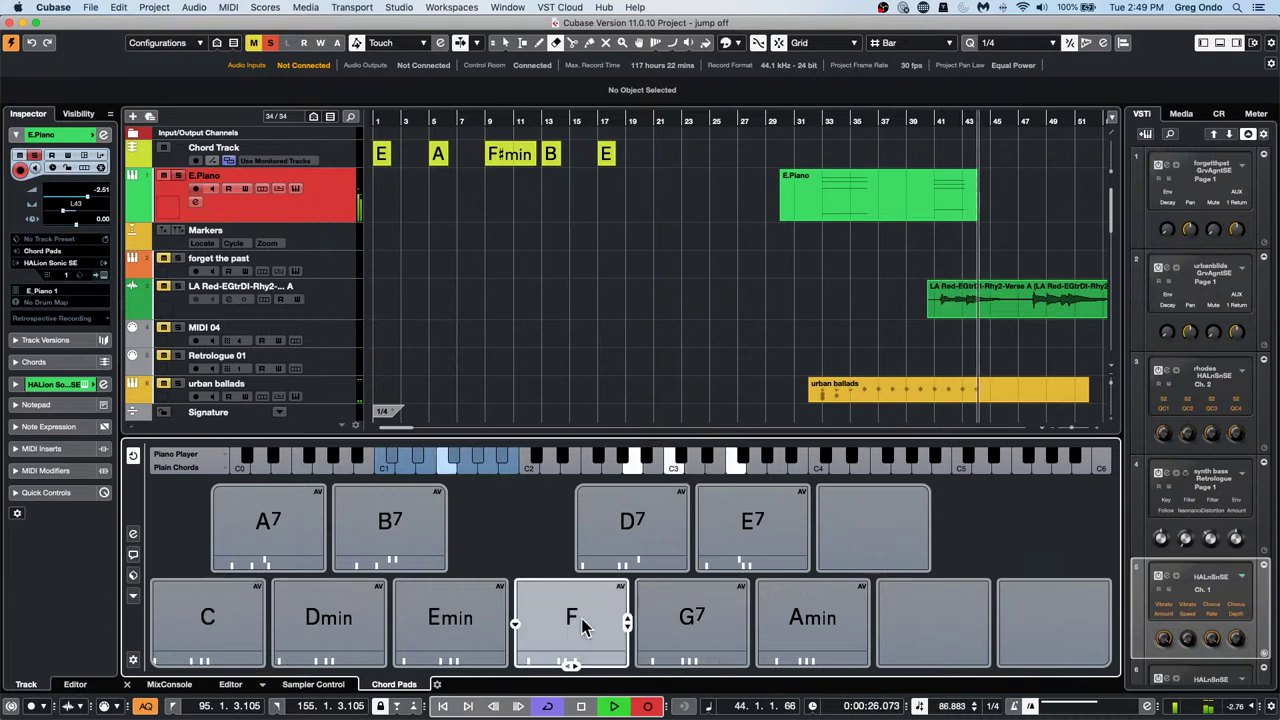
{"action": "left_click", "coordinate": [325, 620]}
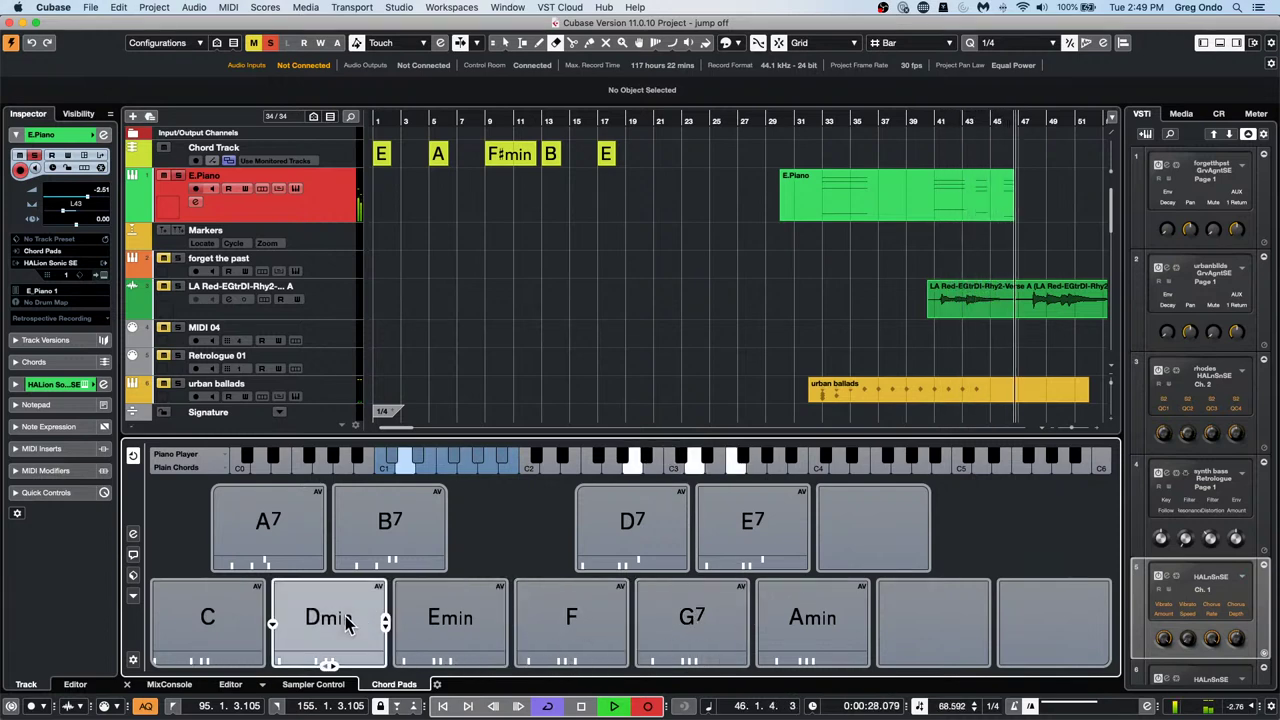
{"action": "left_click", "coordinate": [366, 548]}
{"action": "left_click", "coordinate": [272, 524]}
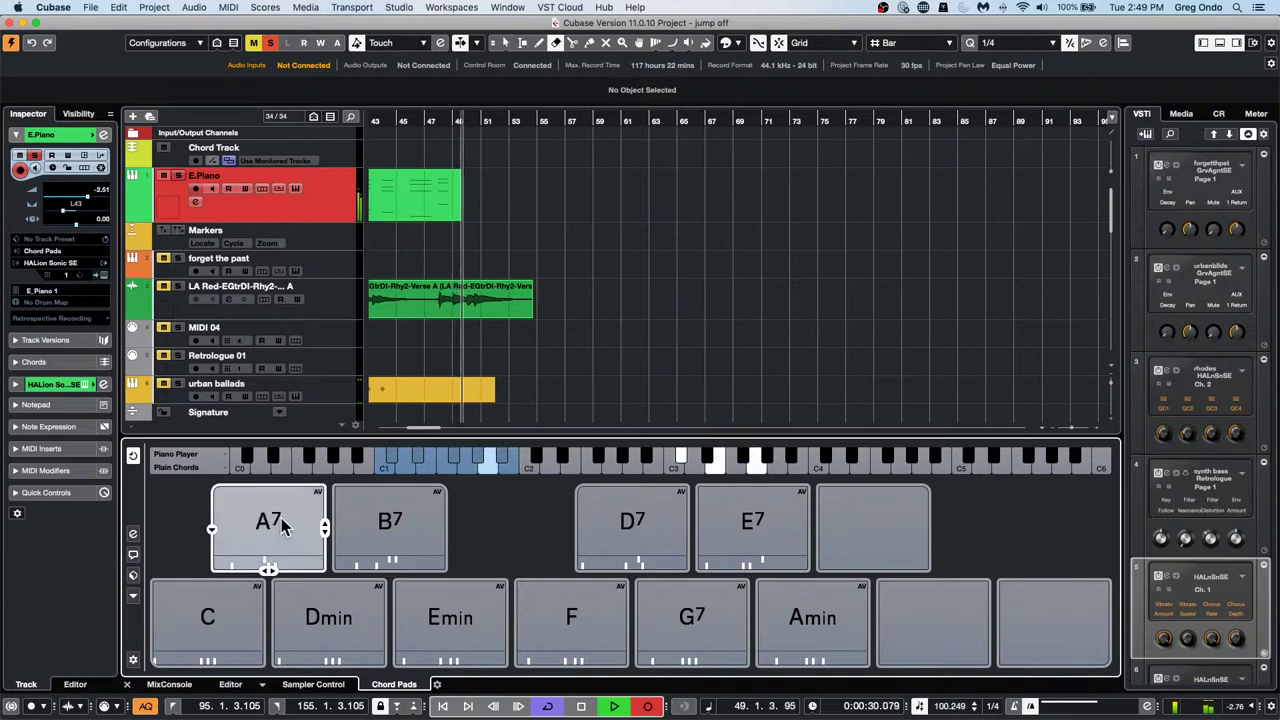
{"action": "left_click", "coordinate": [257, 613]}
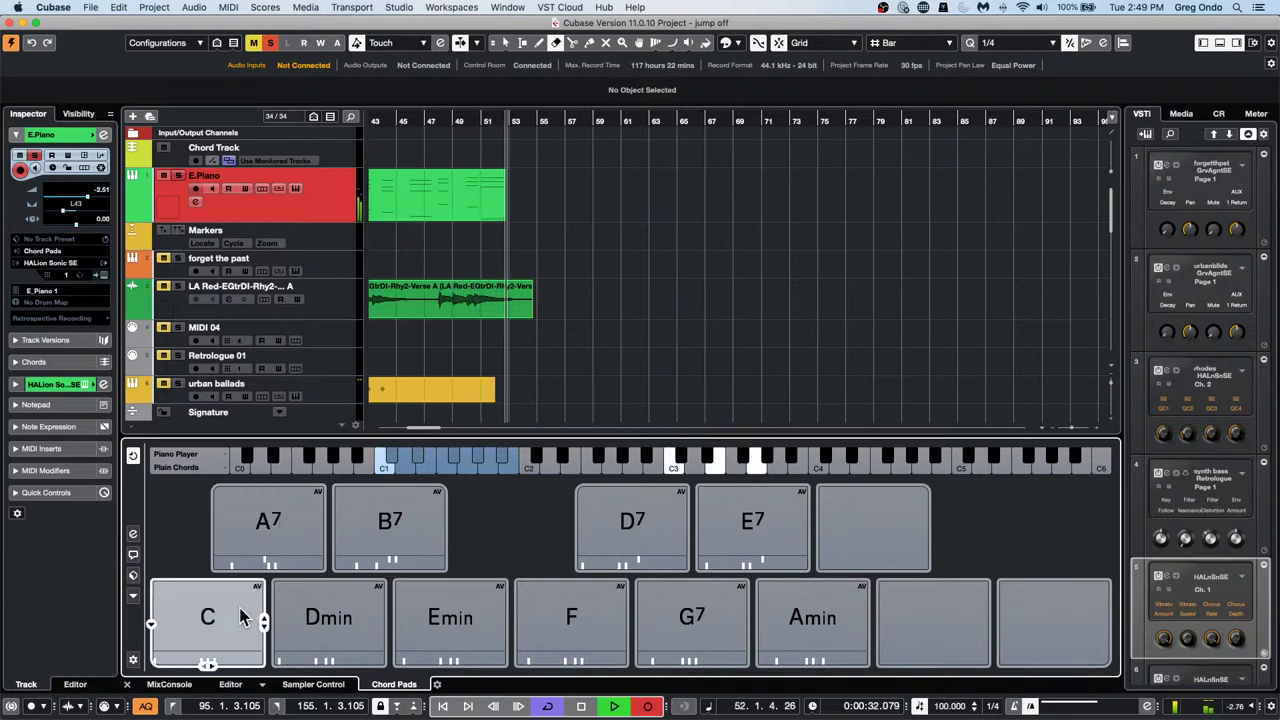
{"action": "key", "text": "space"}
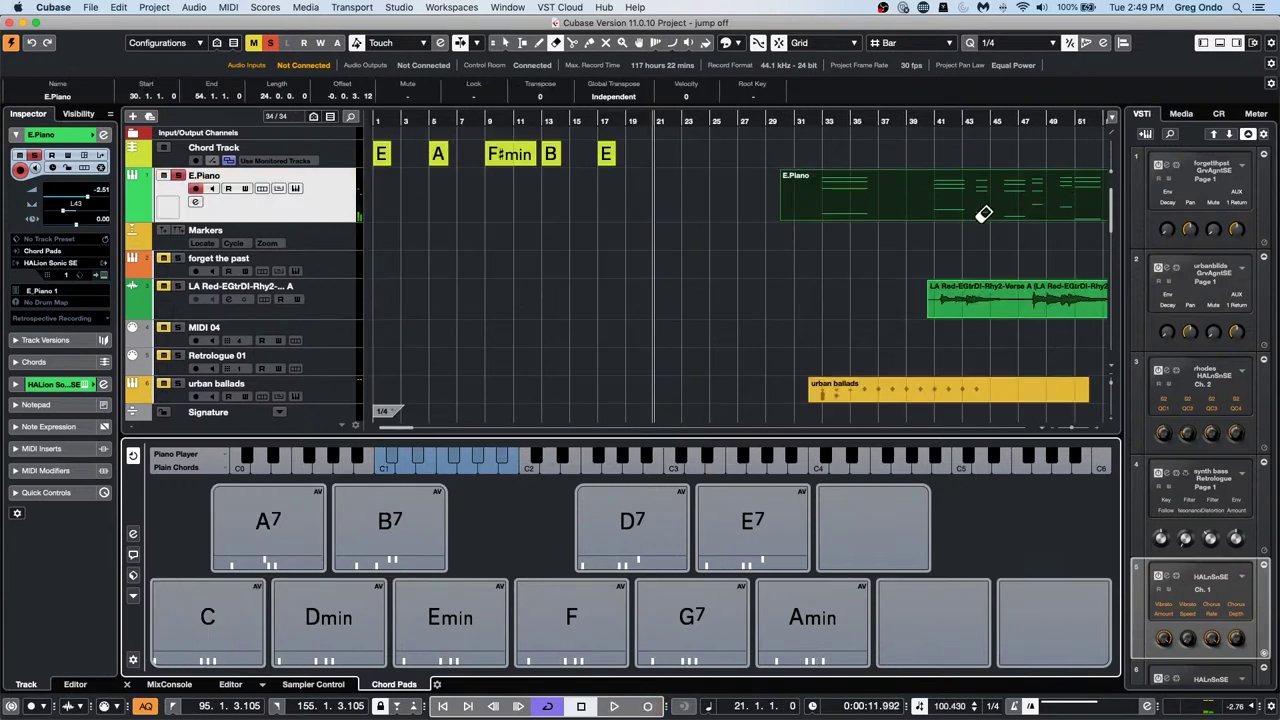
Open the recorded E.Piano part in the Key Editor with the selection tool active and place the project cursor at bar 33
{"action": "key", "text": "1"}
{"action": "double_click", "coordinate": [985, 213]}
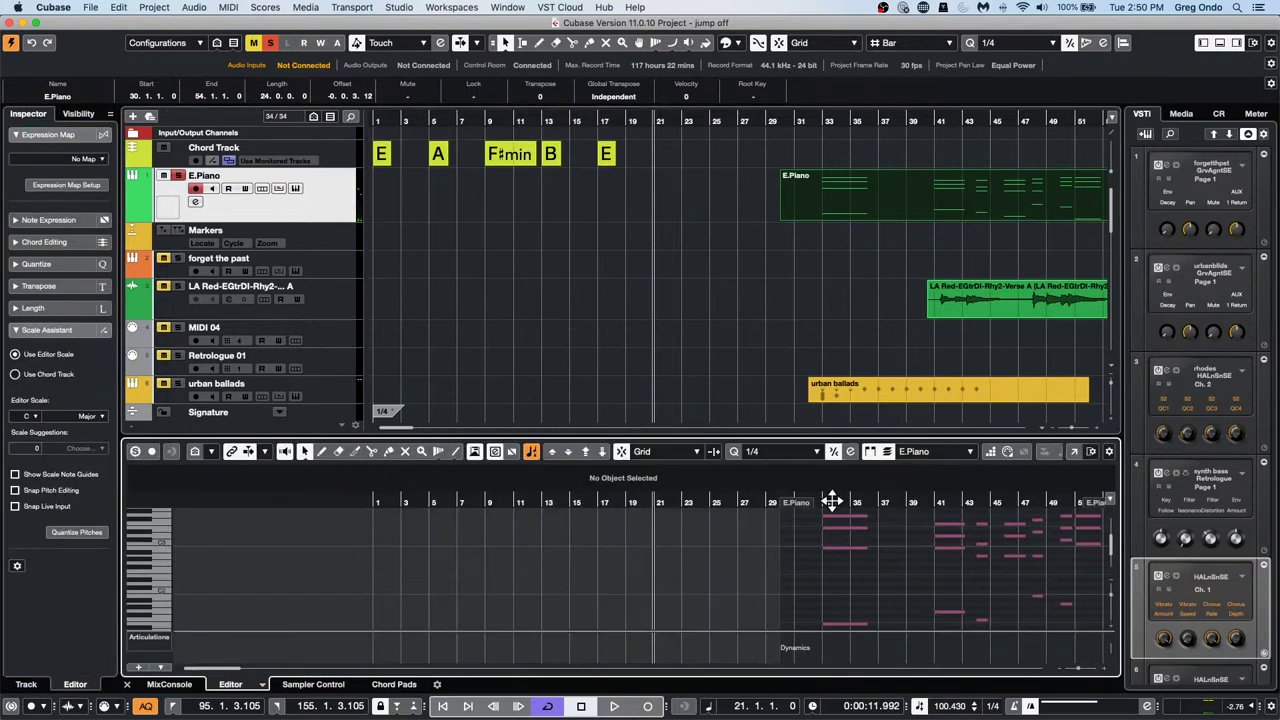
{"action": "mouse_move", "coordinate": [830, 501]}
{"action": "left_mouse_down"}
{"action": "mouse_move", "coordinate": [824, 486]}
{"action": "mouse_move", "coordinate": [825, 501]}
{"action": "left_mouse_up"}
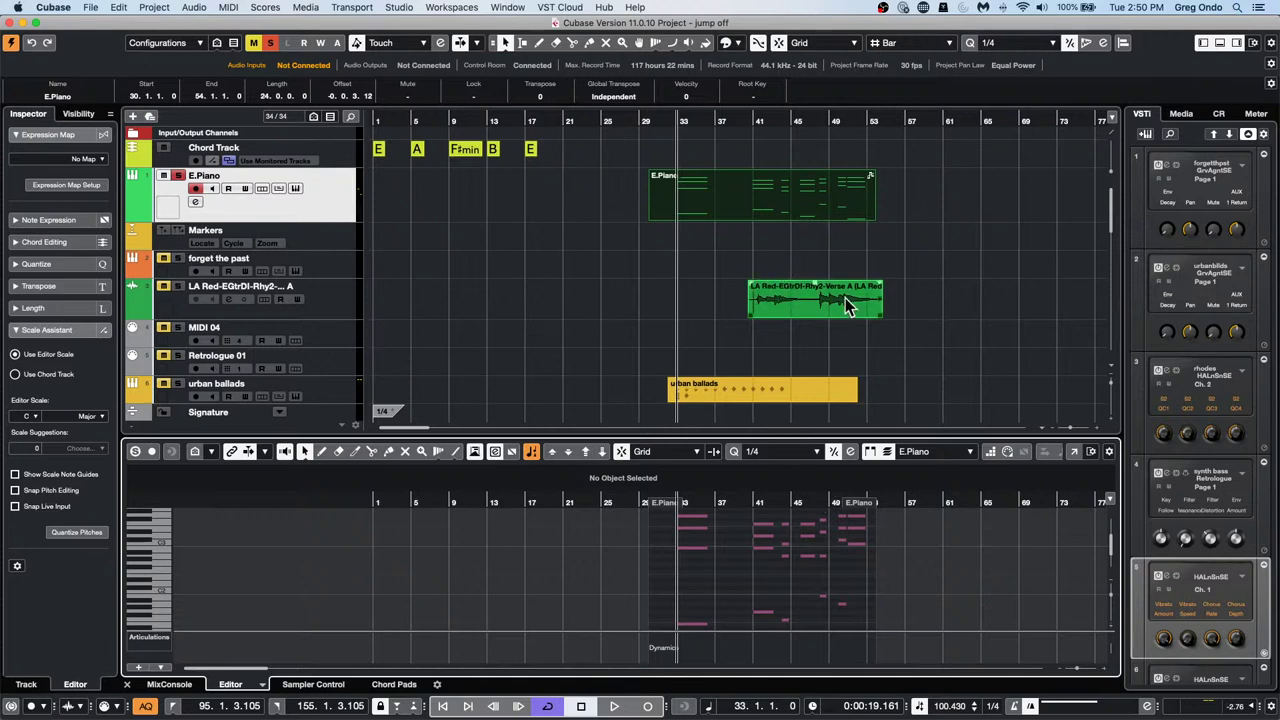
Move the LA Red-EGtrDI-Rhy2-Verse A audio event earlier to start at about bar 19
{"action": "left_click_drag", "start_coordinate": [810, 305], "coordinate": [610, 303]}
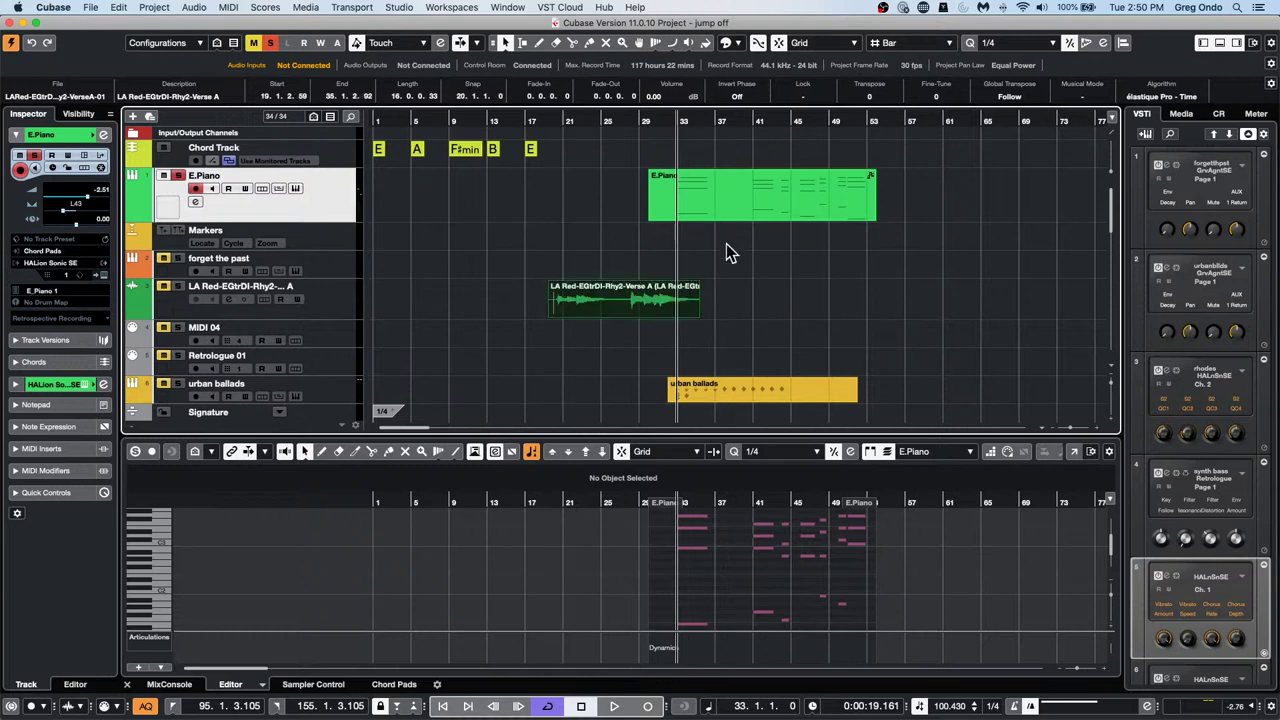
Split the LA Red-EGtrDI-Rhy2-Verse A audio event at bars 25, 28 and 33, and return to the selection tool
{"action": "right_click", "coordinate": [620, 310]}
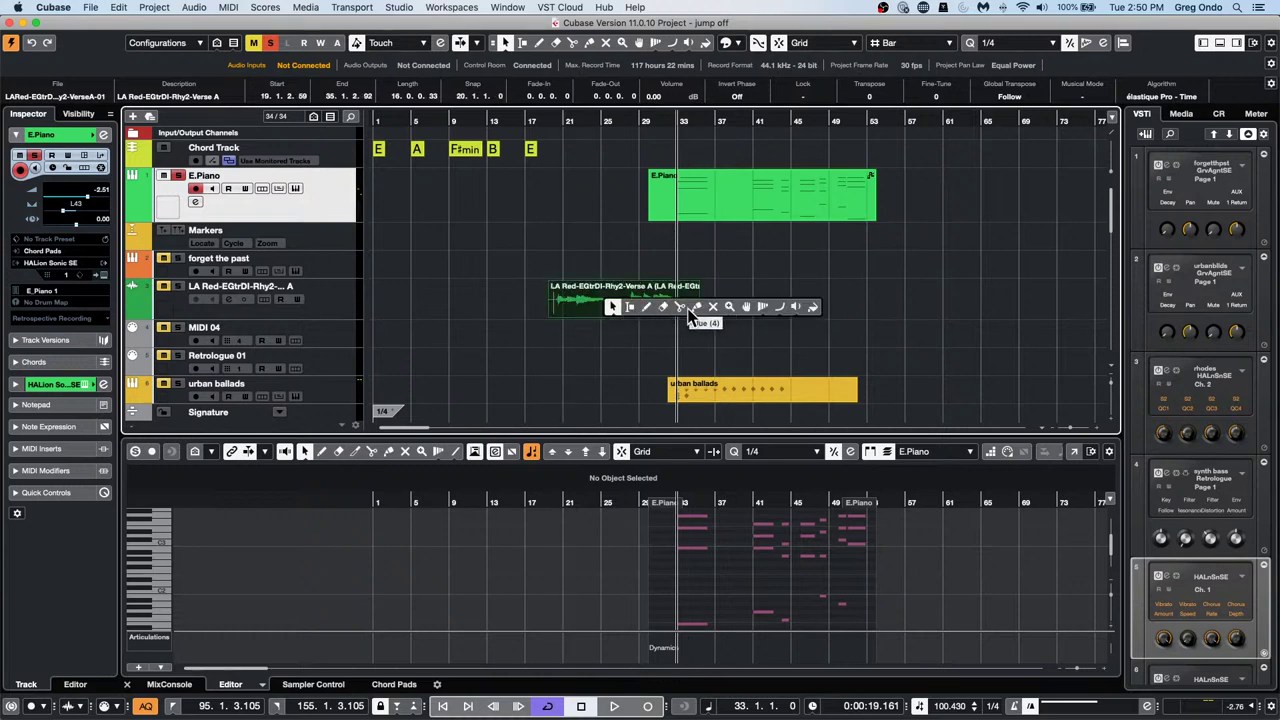
{"action": "left_click", "coordinate": [680, 307]}
{"action": "left_click", "coordinate": [606, 306]}
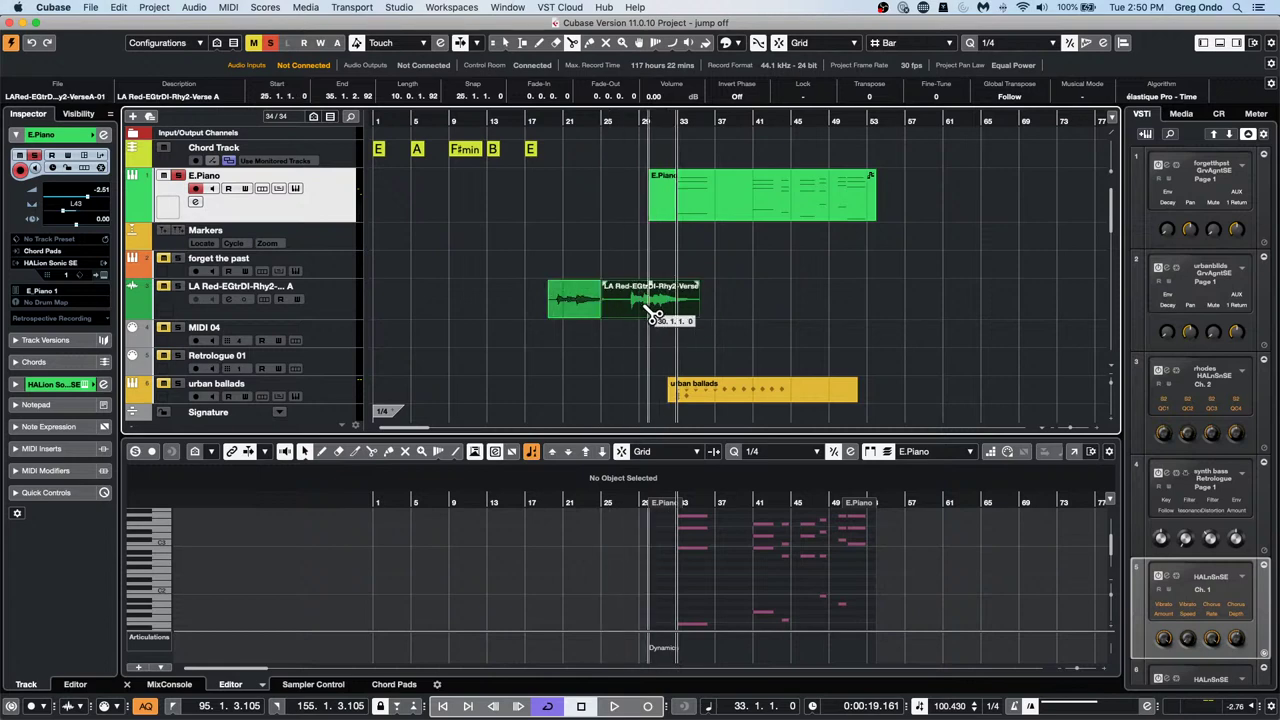
{"action": "left_click", "coordinate": [630, 307]}
{"action": "left_click", "coordinate": [677, 307]}
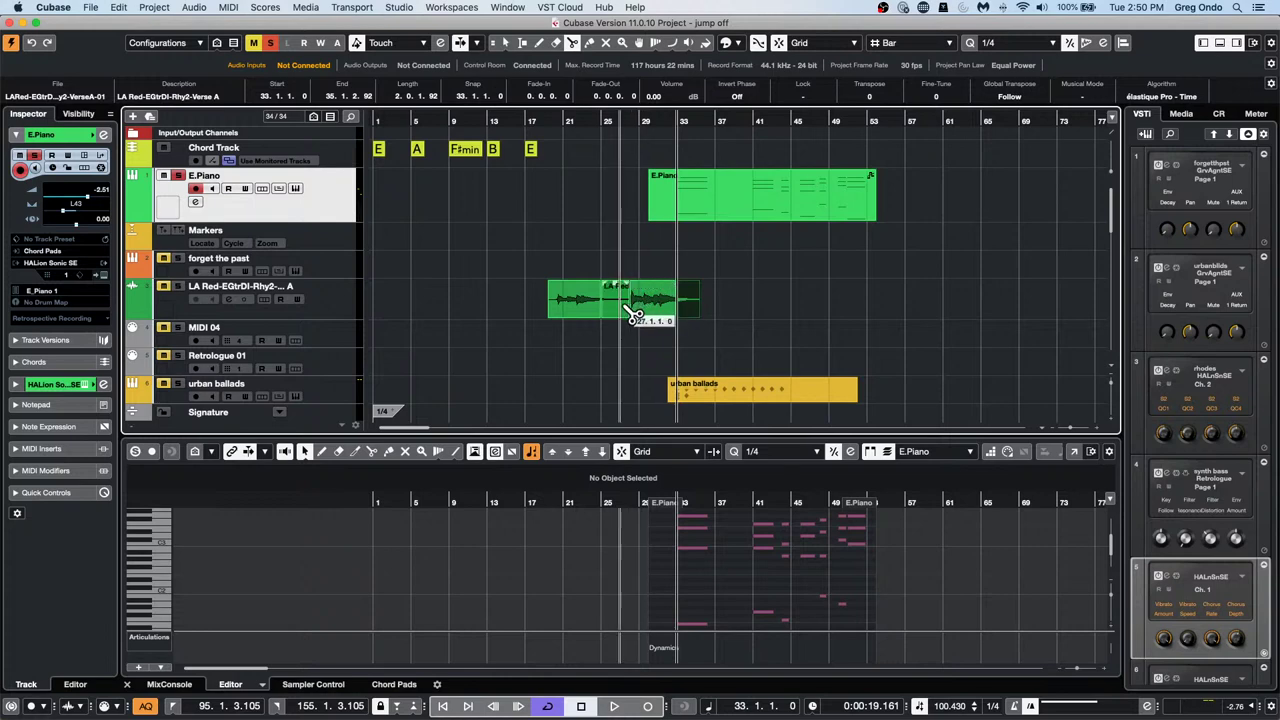
{"action": "key", "text": "1"}
{"action": "left_click", "coordinate": [754, 305]}
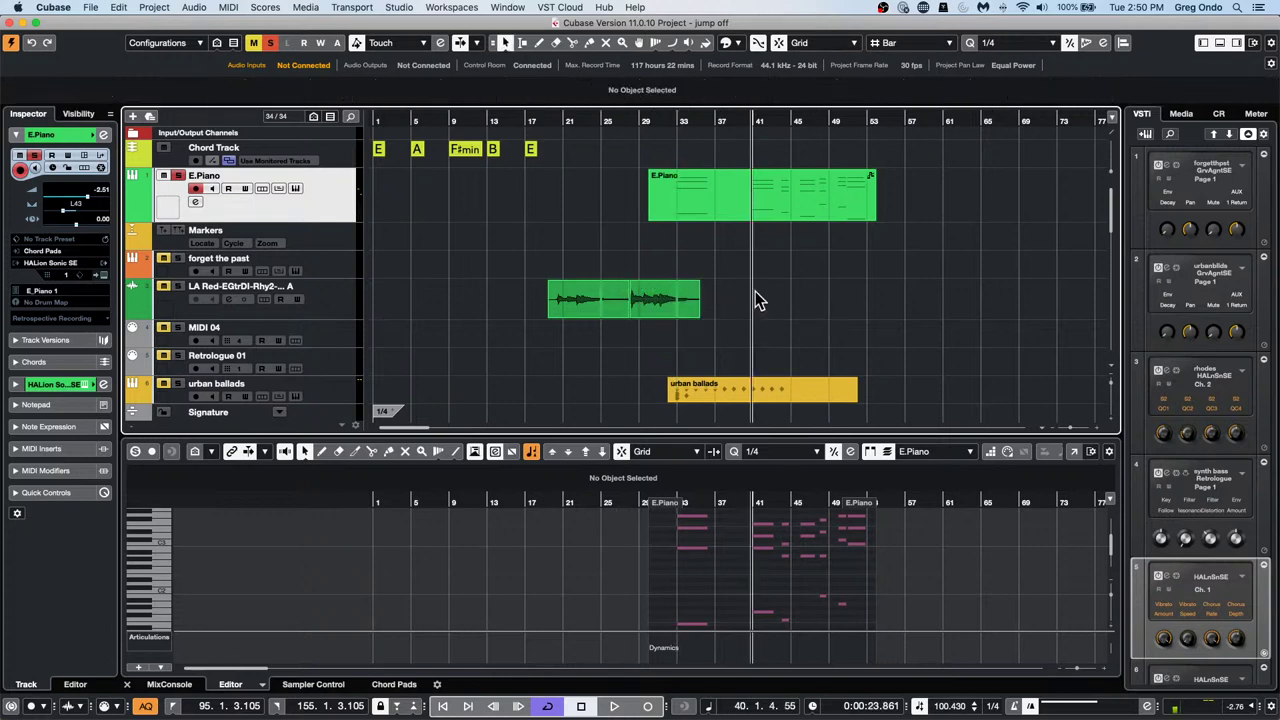
{"action": "left_click_drag", "start_coordinate": [759, 297], "coordinate": [875, 321]}
Overlap the last audio slice onto its neighbour at bar 32, check the available audio commands, and move the slice back to bar 33
{"action": "mouse_move", "coordinate": [697, 305]}
{"action": "left_mouse_down"}
{"action": "mouse_move", "coordinate": [708, 302]}
{"action": "mouse_move", "coordinate": [690, 309]}
{"action": "left_mouse_up"}
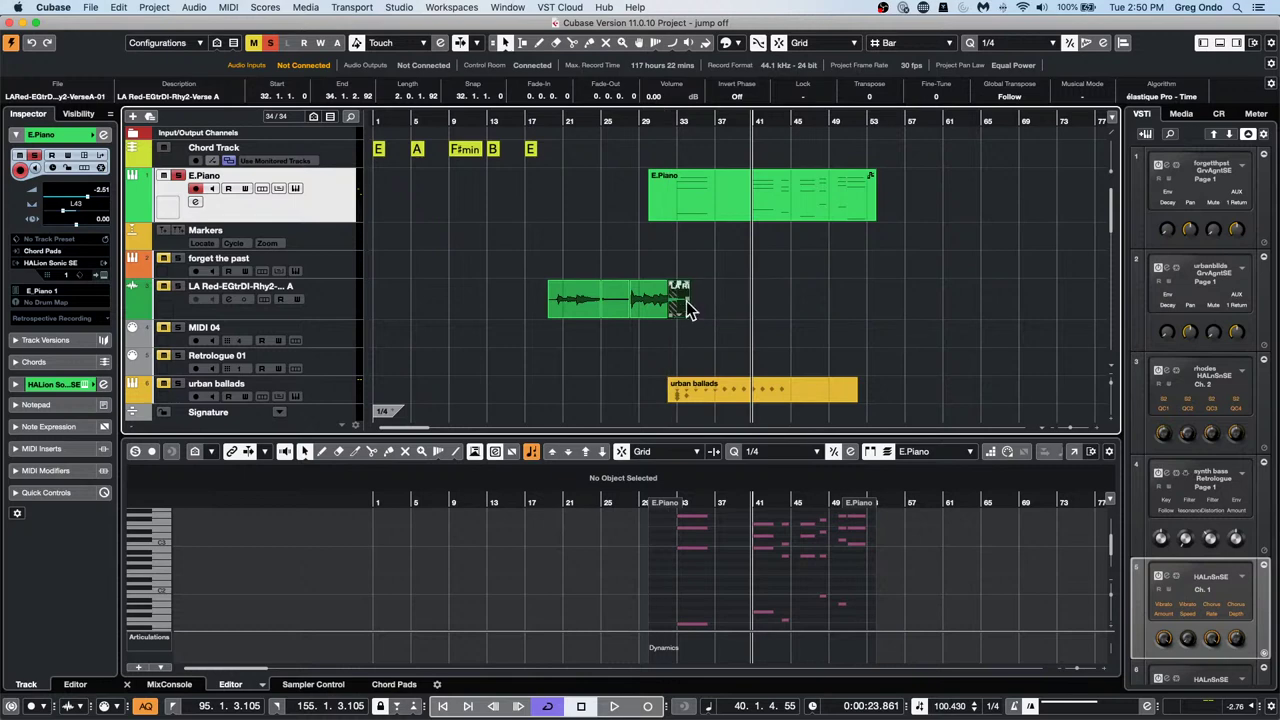
{"action": "left_click", "coordinate": [194, 7]}
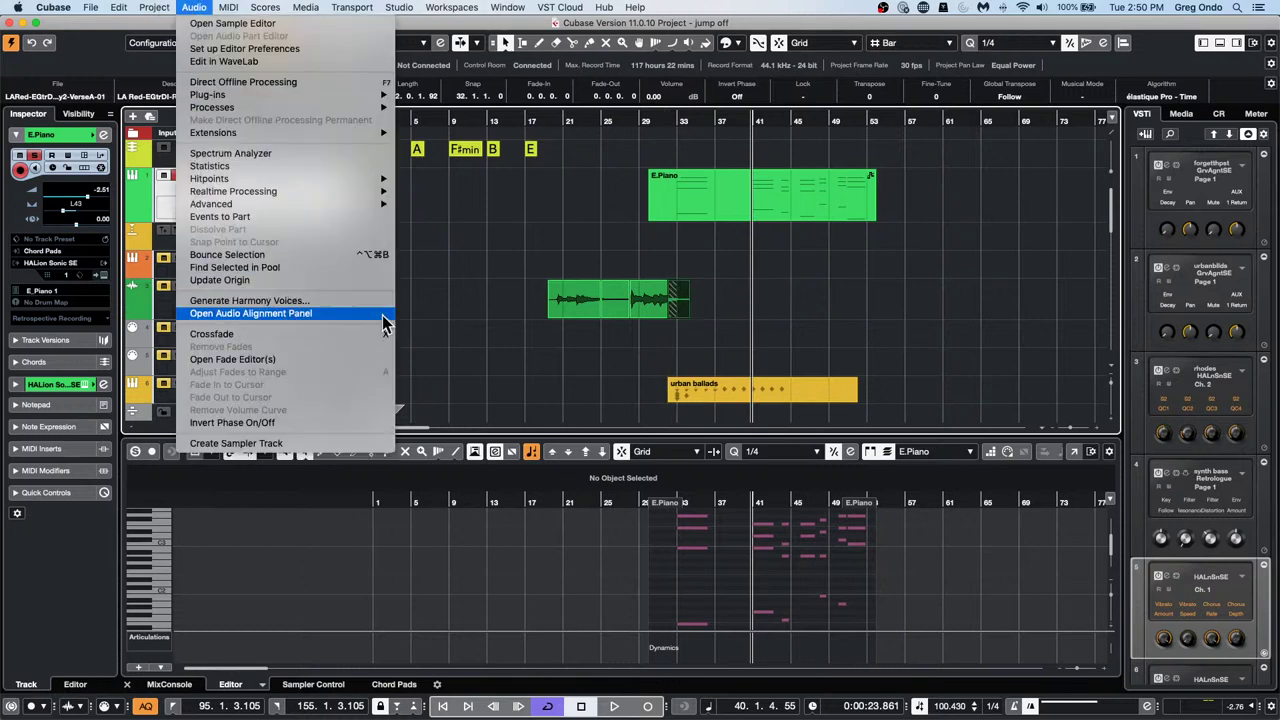
{"action": "left_click", "coordinate": [490, 335]}
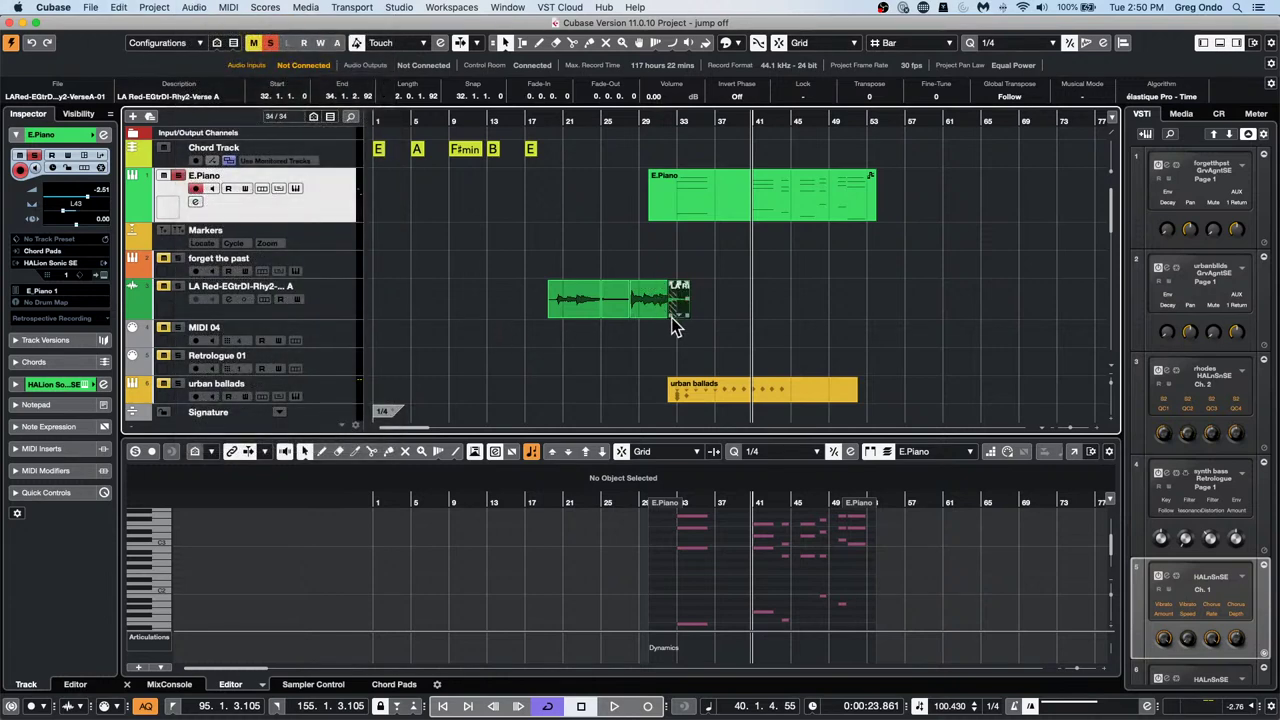
{"action": "left_click_drag", "start_coordinate": [688, 303], "coordinate": [698, 302]}
{"action": "left_click", "coordinate": [740, 300]}
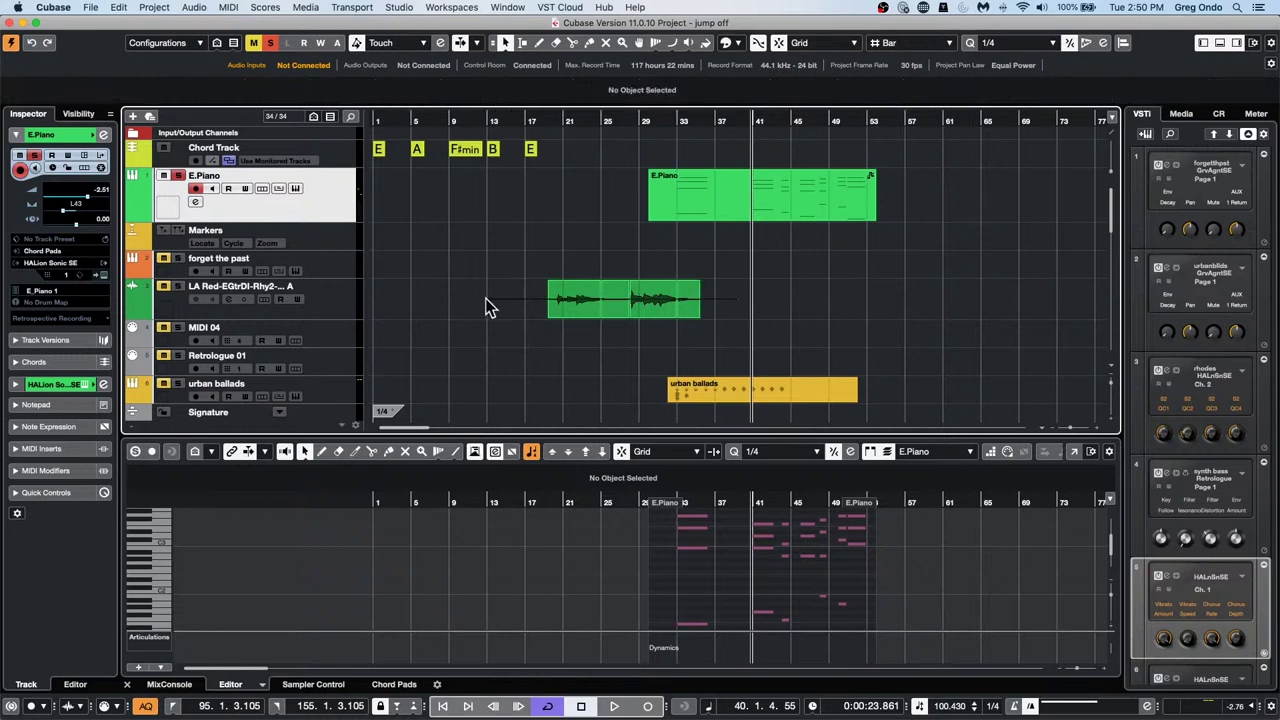
Glue all slices of the LA Red-EGtrDI-Rhy2-Verse A event together into a single audio part
{"action": "left_click_drag", "start_coordinate": [487, 299], "coordinate": [727, 280]}
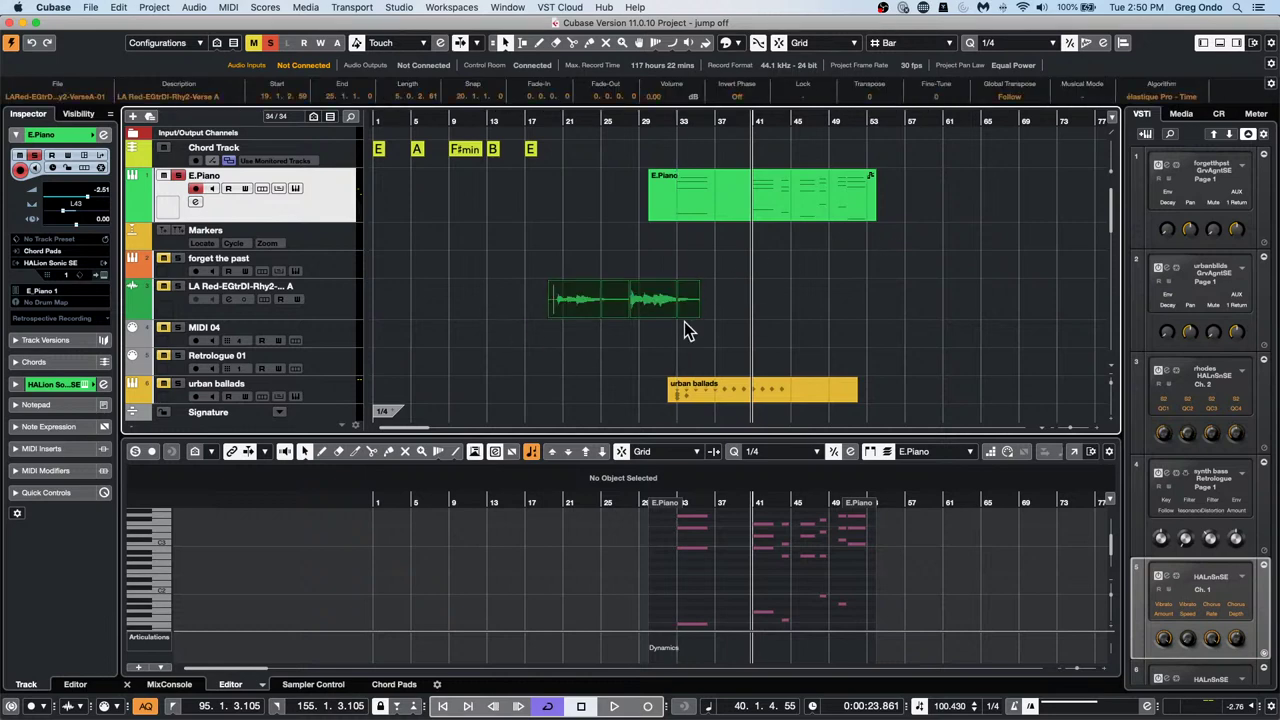
{"action": "left_click", "coordinate": [565, 336]}
{"action": "right_click", "coordinate": [563, 303]}
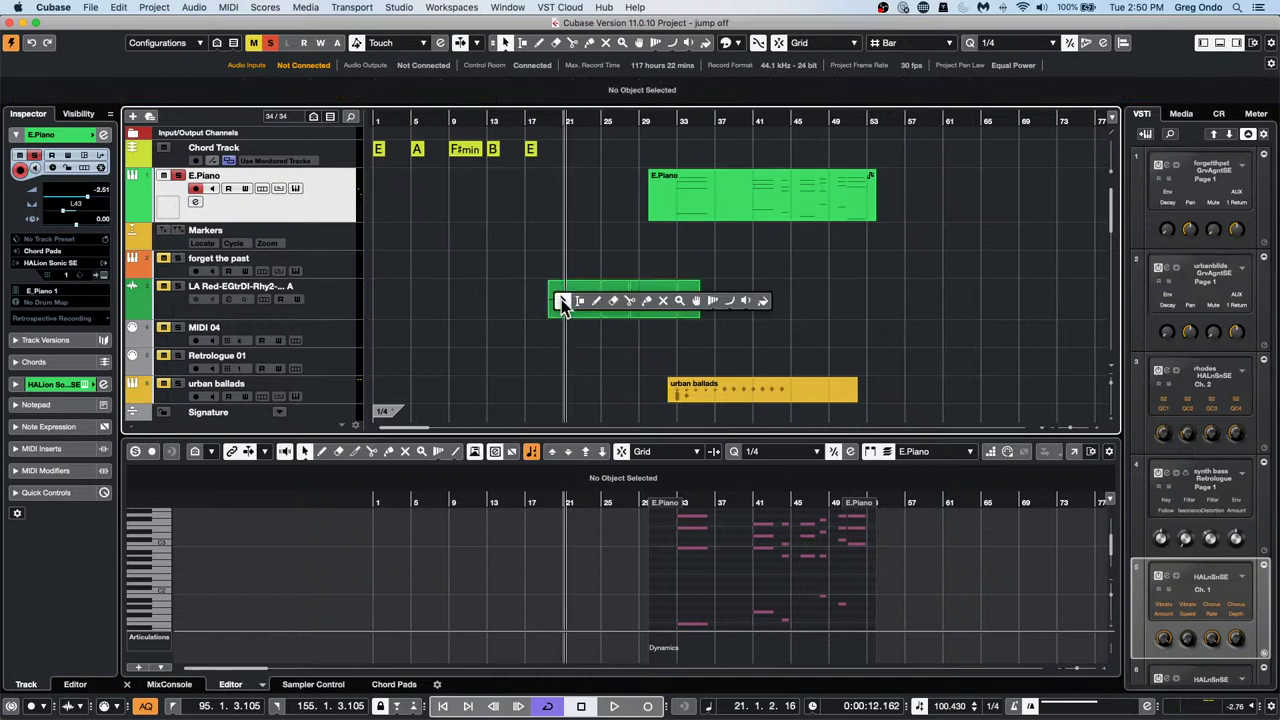
{"action": "left_click", "coordinate": [646, 301]}
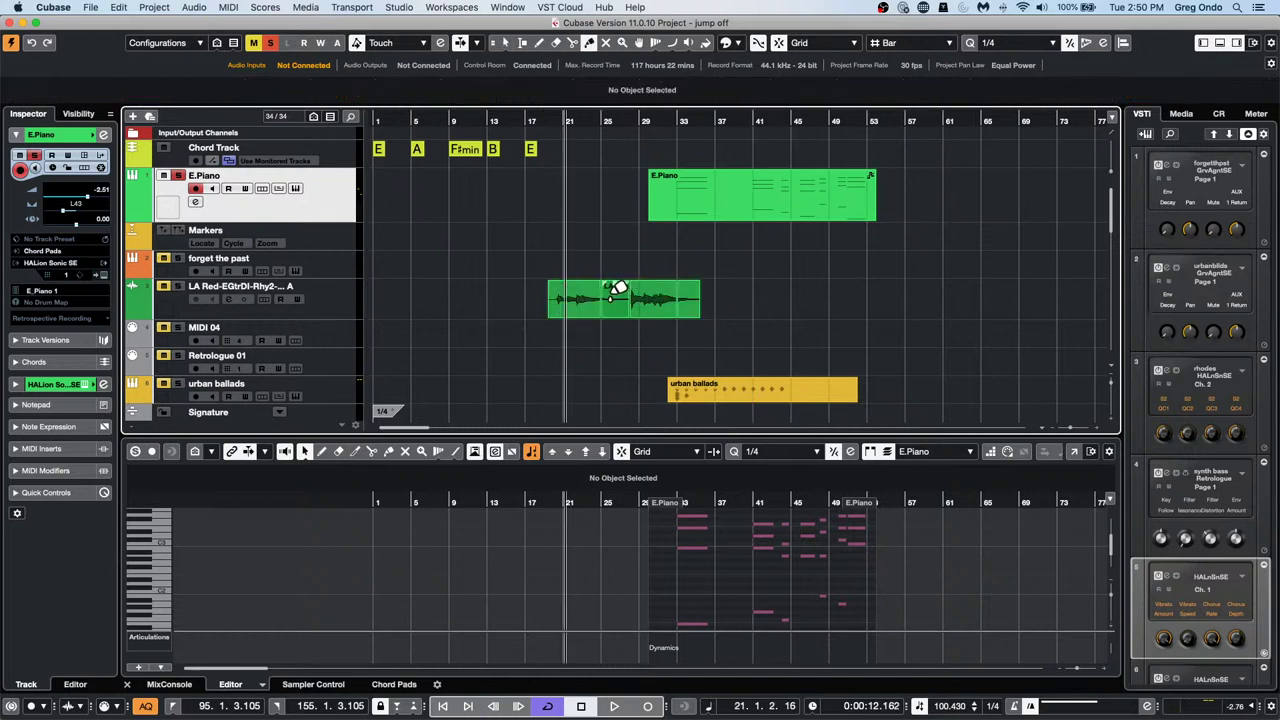
{"action": "left_click", "coordinate": [583, 302]}
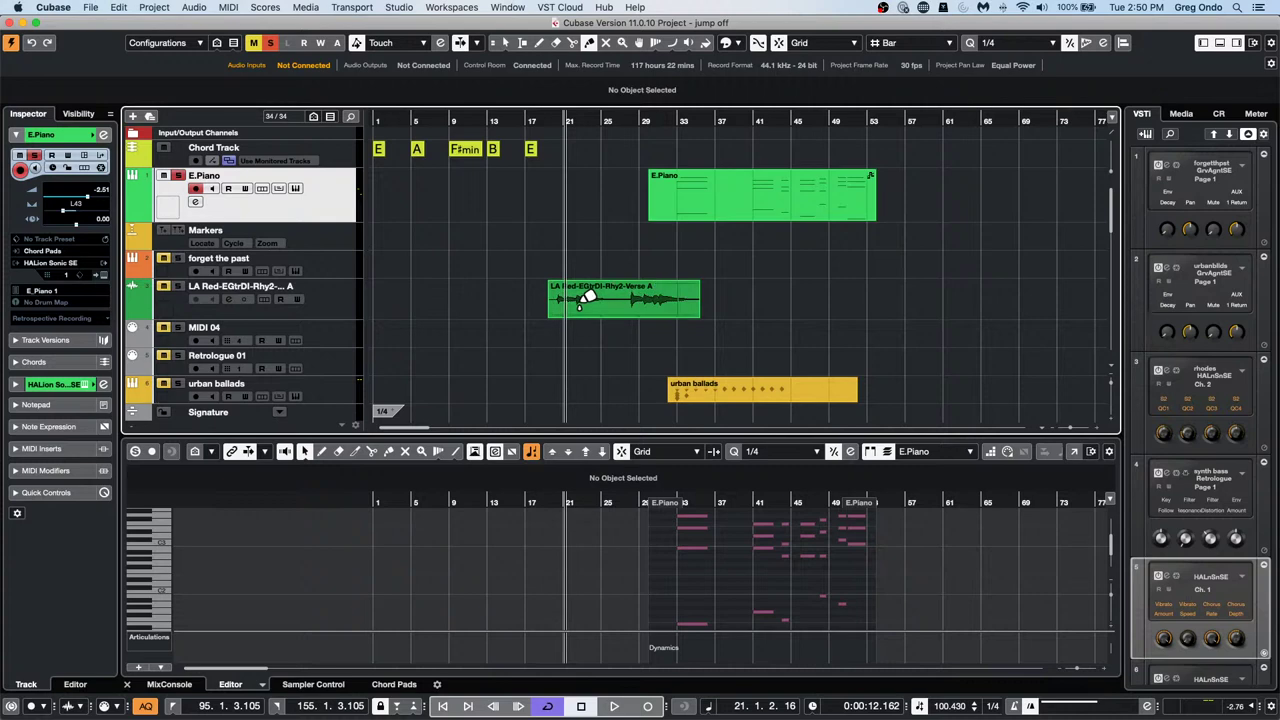
Move the glued audio part to start at bar 24 and split it at about bar 33
{"action": "key", "text": "1"}
{"action": "left_click", "coordinate": [618, 305]}
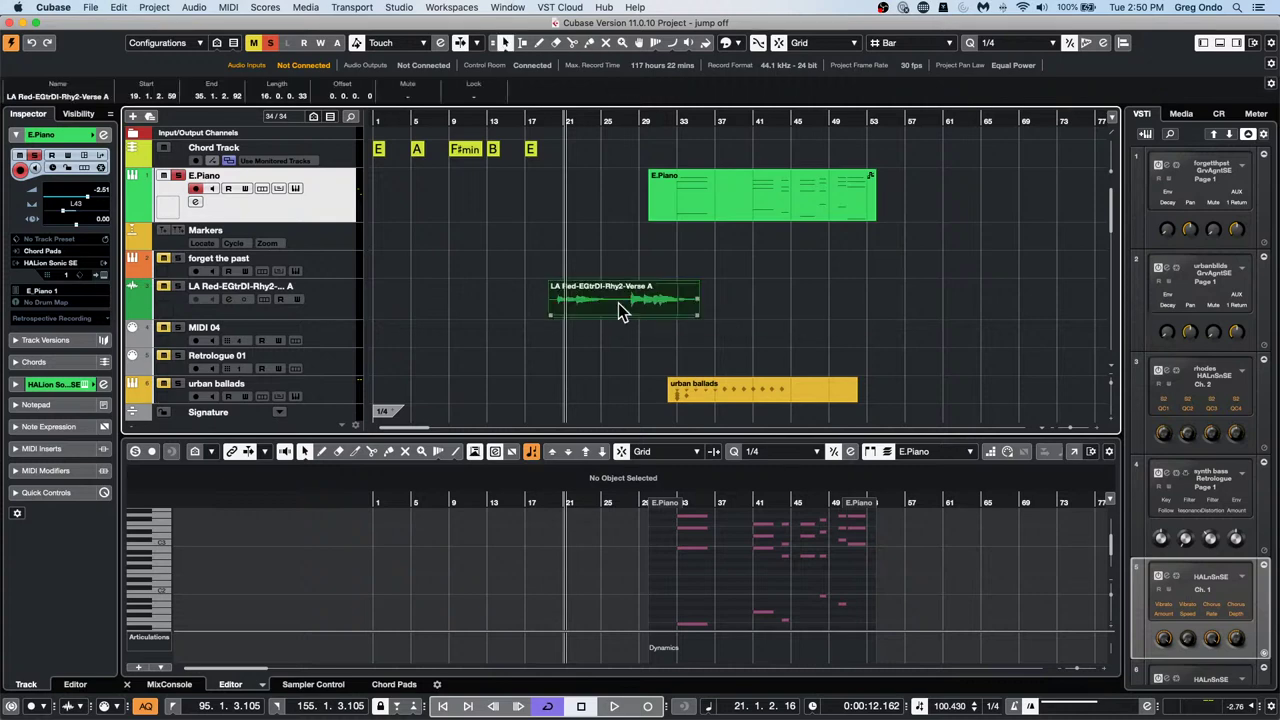
{"action": "left_click_drag", "start_coordinate": [618, 303], "coordinate": [665, 302]}
{"action": "right_click", "coordinate": [658, 305]}
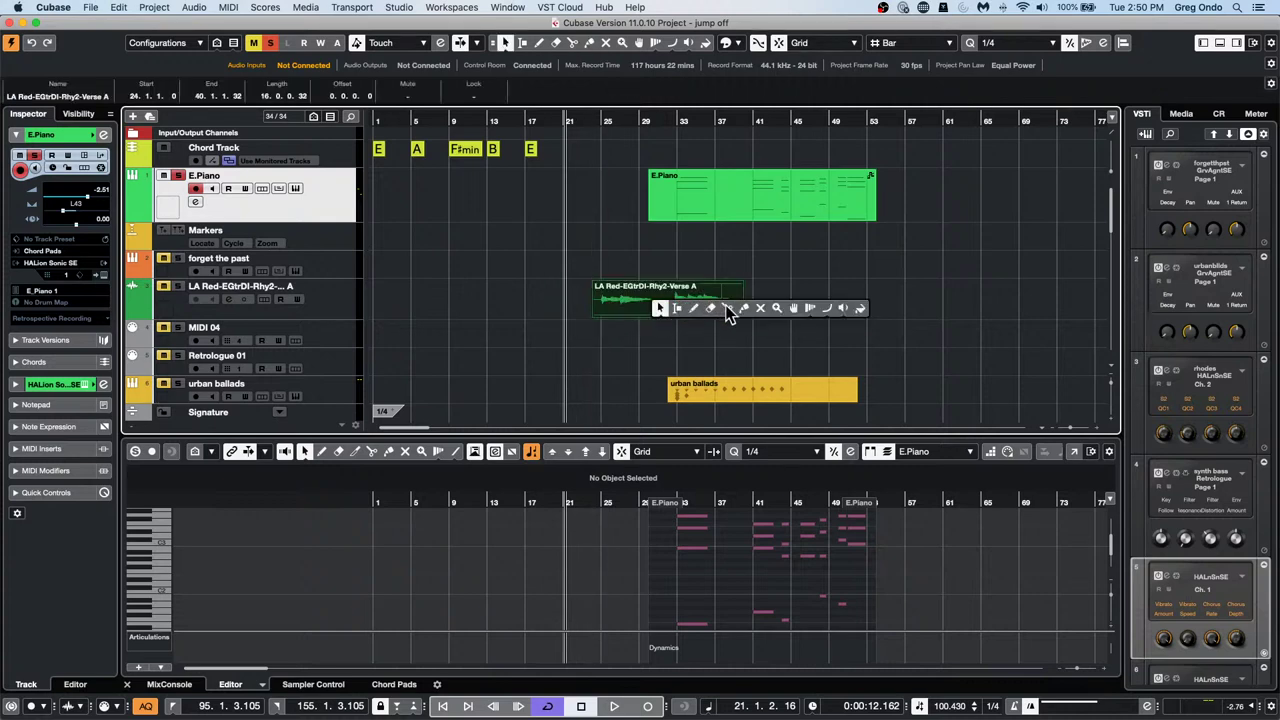
{"action": "left_click", "coordinate": [728, 307]}
{"action": "left_click", "coordinate": [684, 311]}
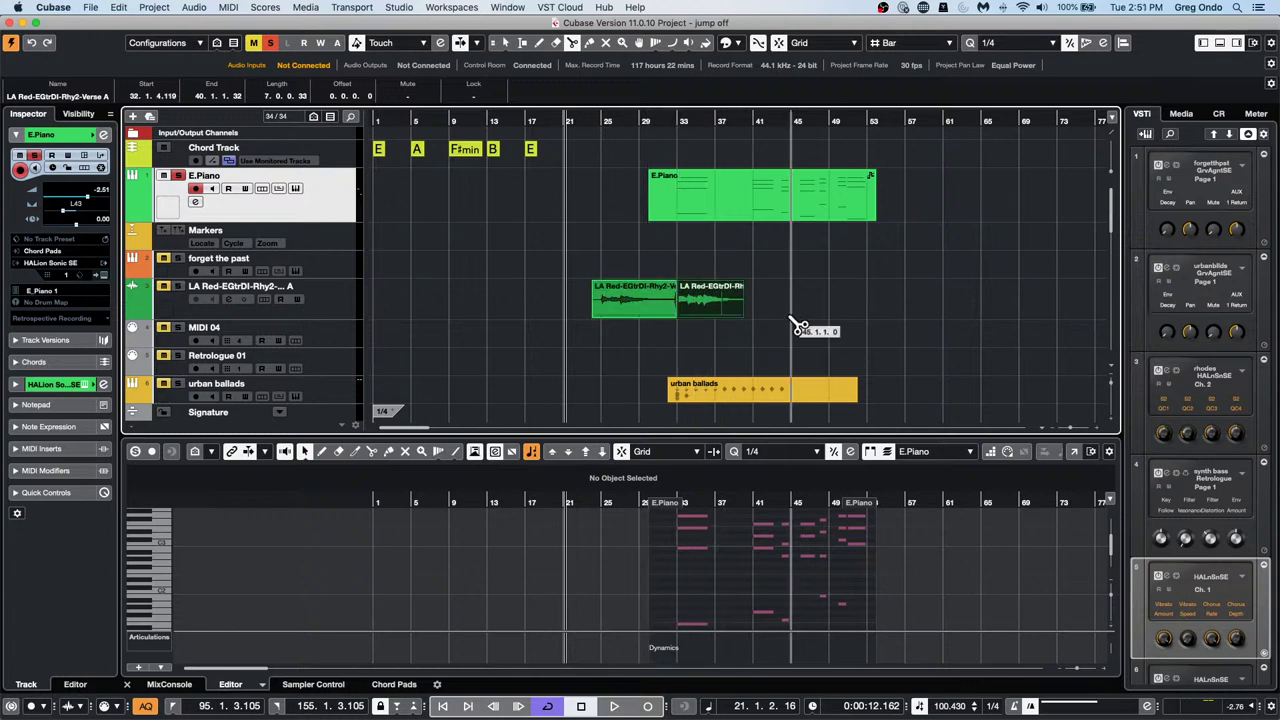
{"action": "key", "text": "1"}
Overlap the second audio part onto the first at bar 32, check the audio commands for crossfading, and move it to bar 36
{"action": "mouse_move", "coordinate": [712, 306]}
{"action": "left_mouse_down"}
{"action": "mouse_move", "coordinate": [768, 303]}
{"action": "mouse_move", "coordinate": [697, 298]}
{"action": "left_mouse_up"}
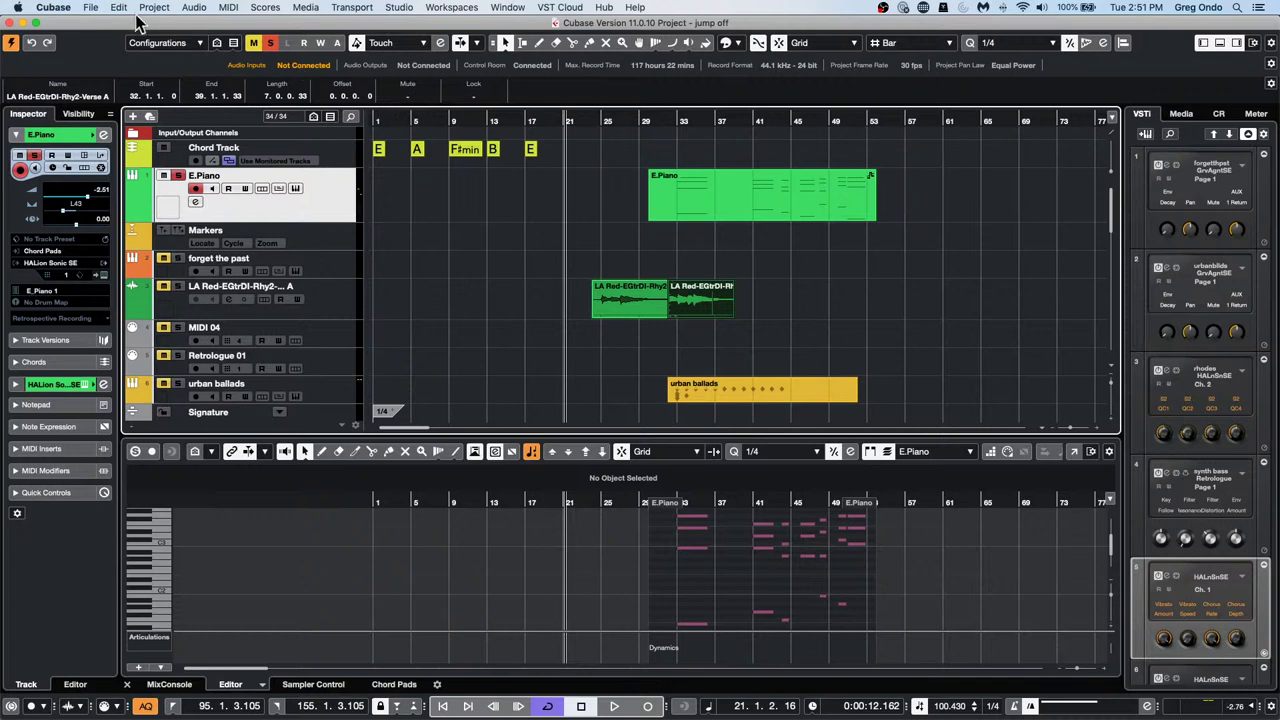
{"action": "left_click", "coordinate": [200, 8]}
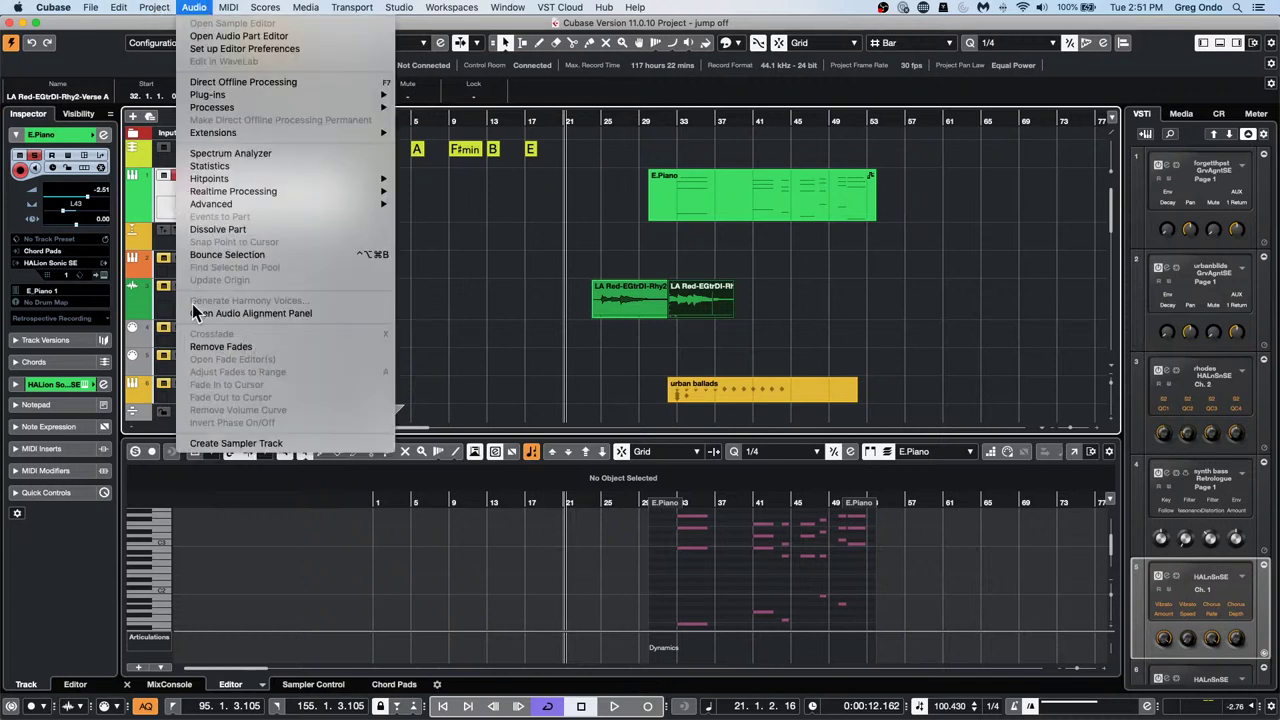
{"action": "left_click", "coordinate": [640, 298]}
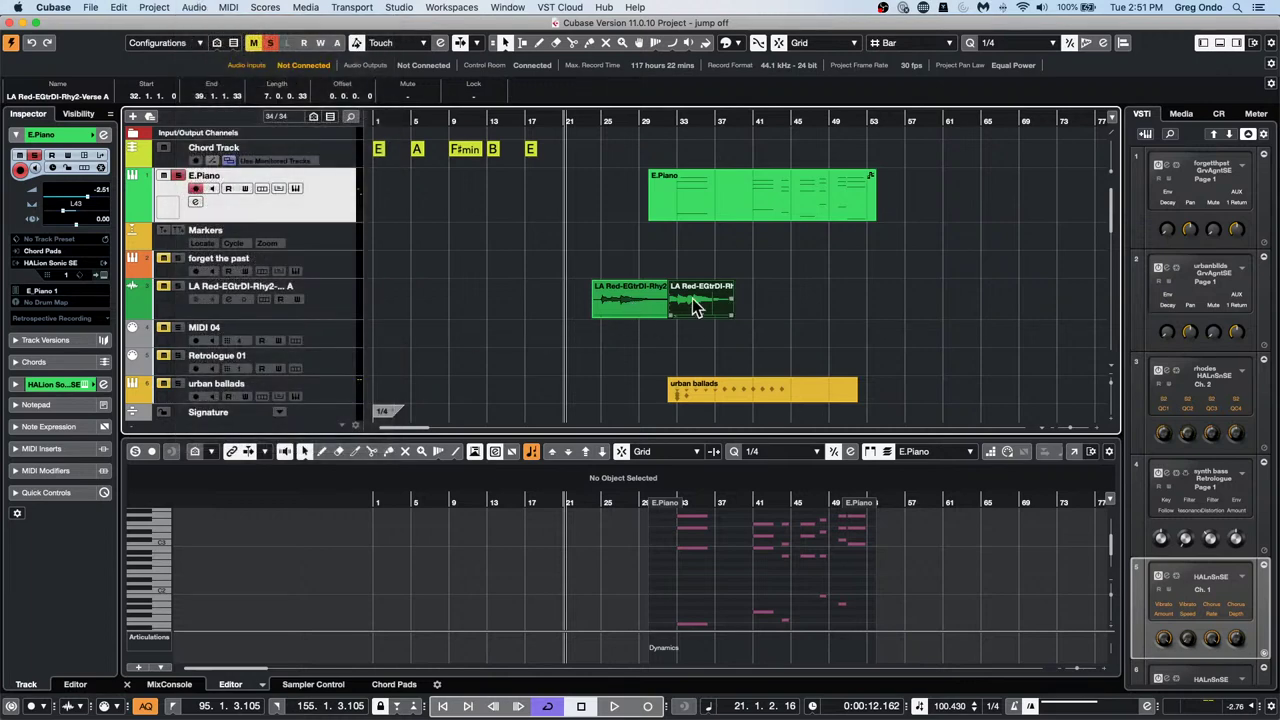
{"action": "left_click_drag", "start_coordinate": [692, 298], "coordinate": [732, 299]}
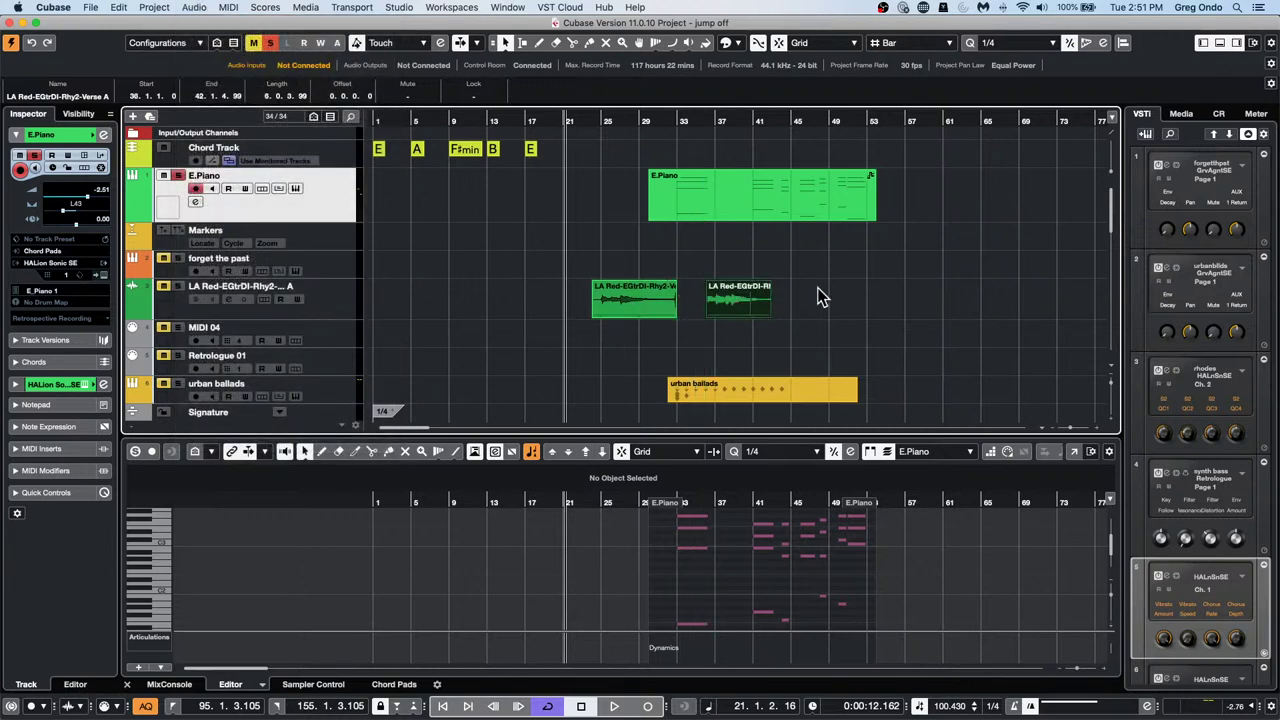
Select both audio parts and check which audio commands are available for them
{"action": "left_click_drag", "start_coordinate": [822, 298], "coordinate": [470, 301]}
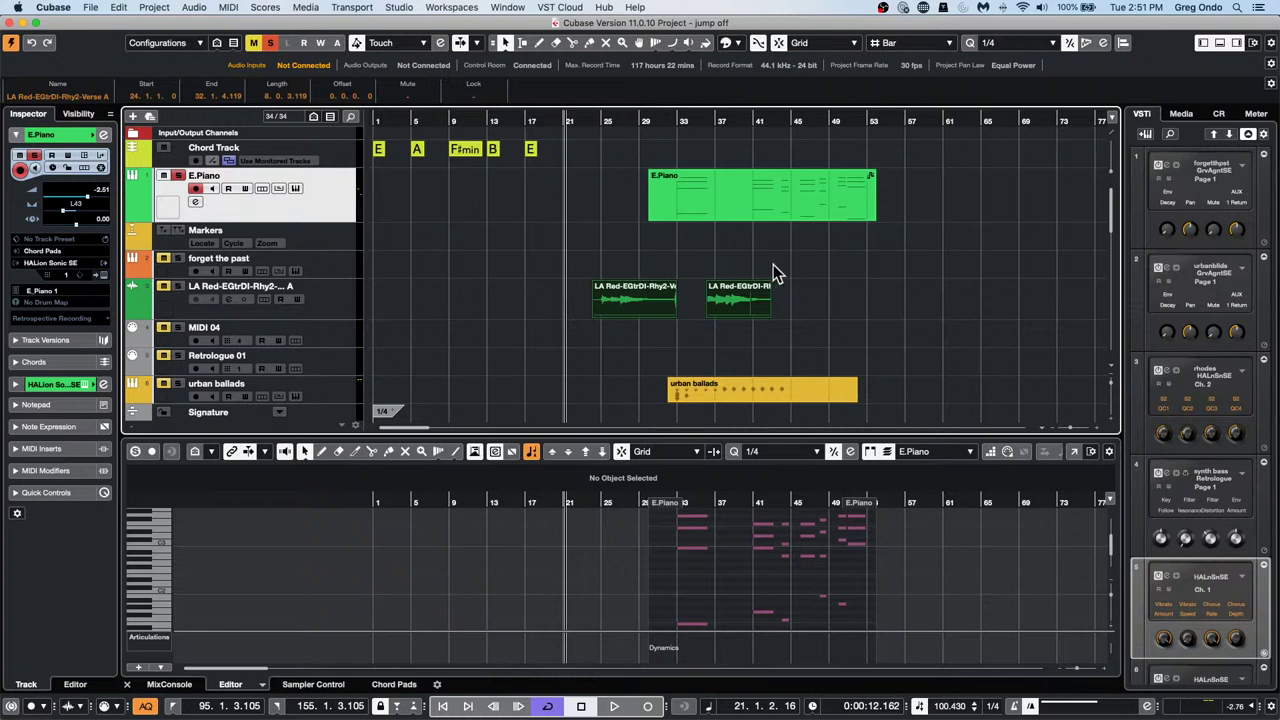
{"action": "left_click", "coordinate": [152, 7]}
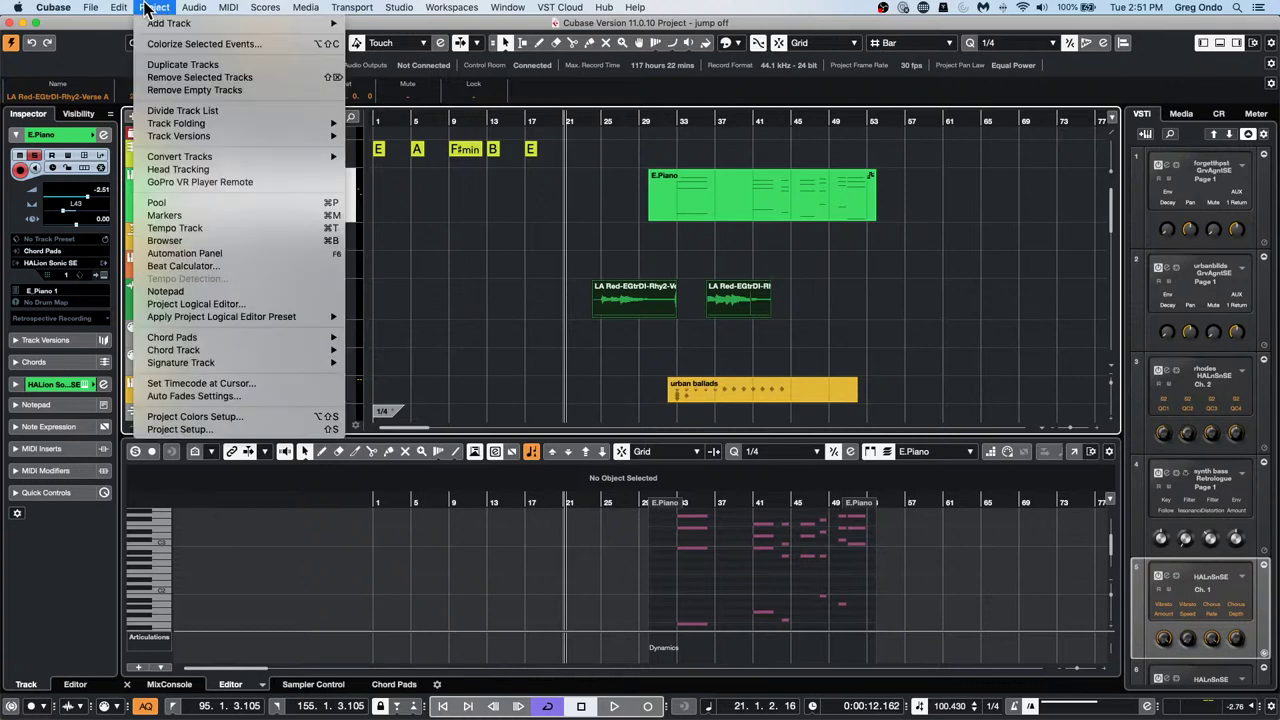
{"action": "mouse_move", "coordinate": [194, 7]}
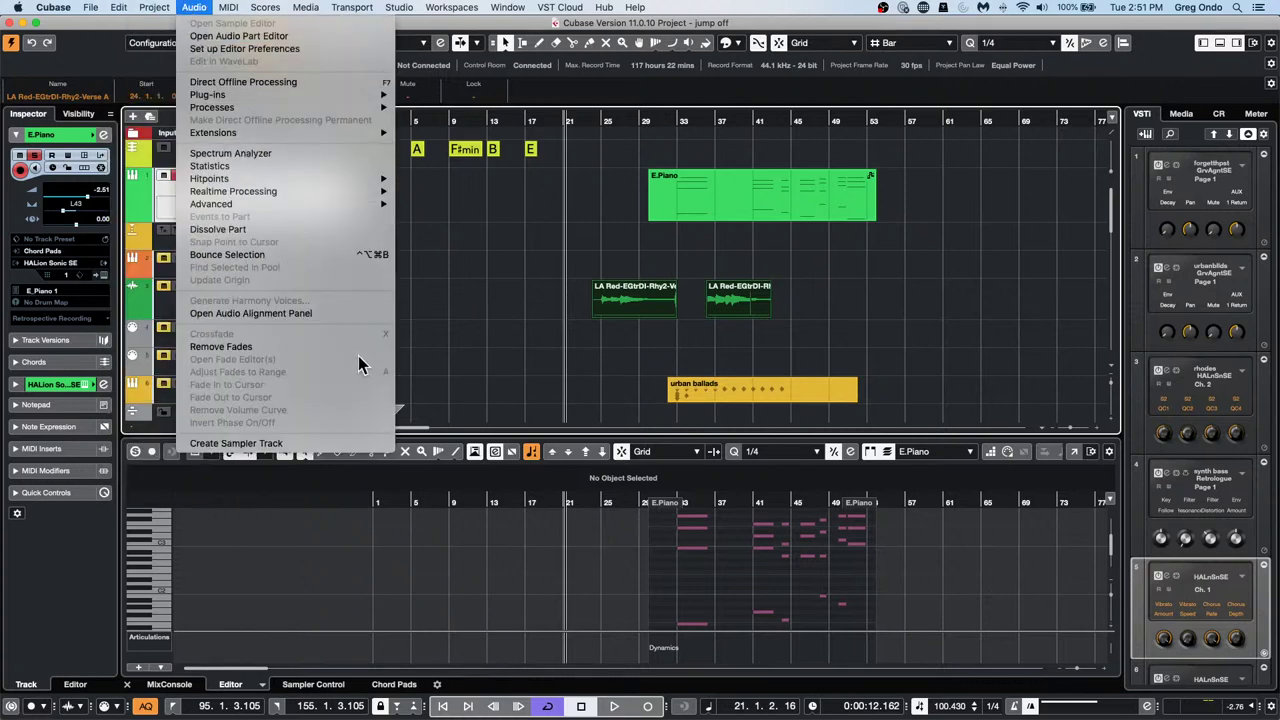
{"action": "left_click", "coordinate": [641, 321]}
{"action": "left_click", "coordinate": [706, 323]}
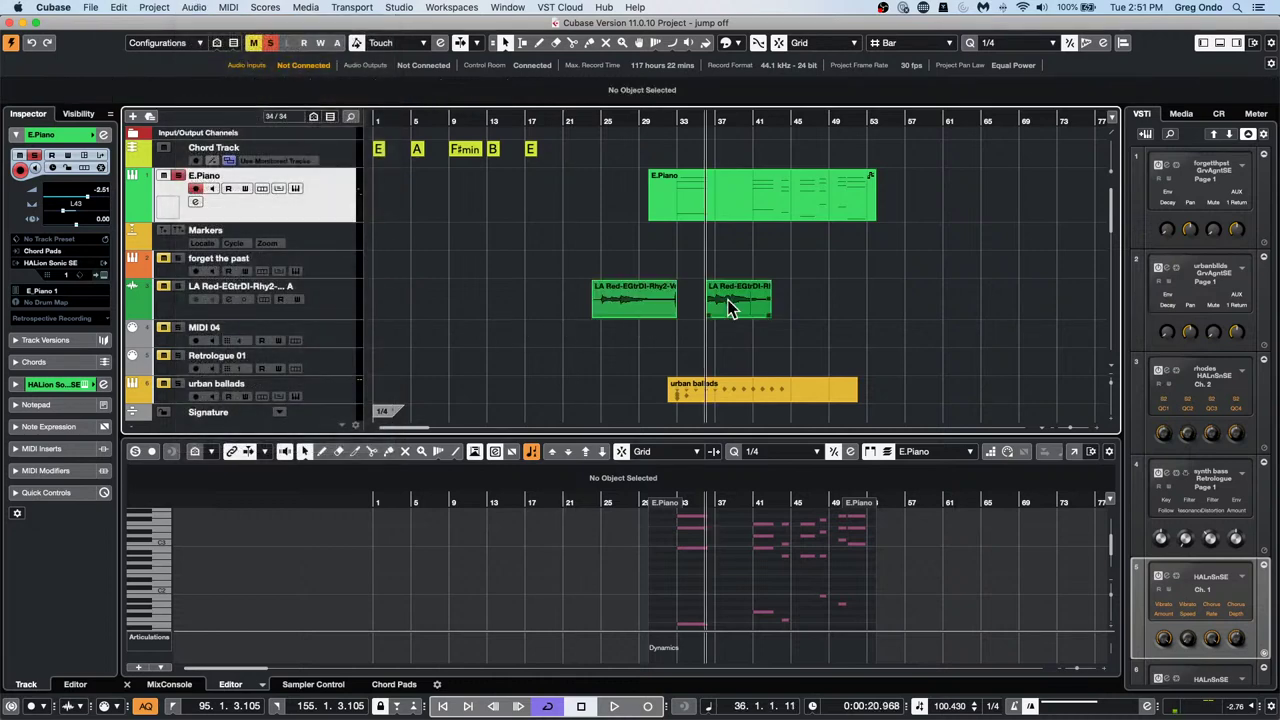
Move the second audio part to bar 31 so that it overlaps the end of the first part
{"action": "left_click_drag", "start_coordinate": [729, 307], "coordinate": [673, 306]}
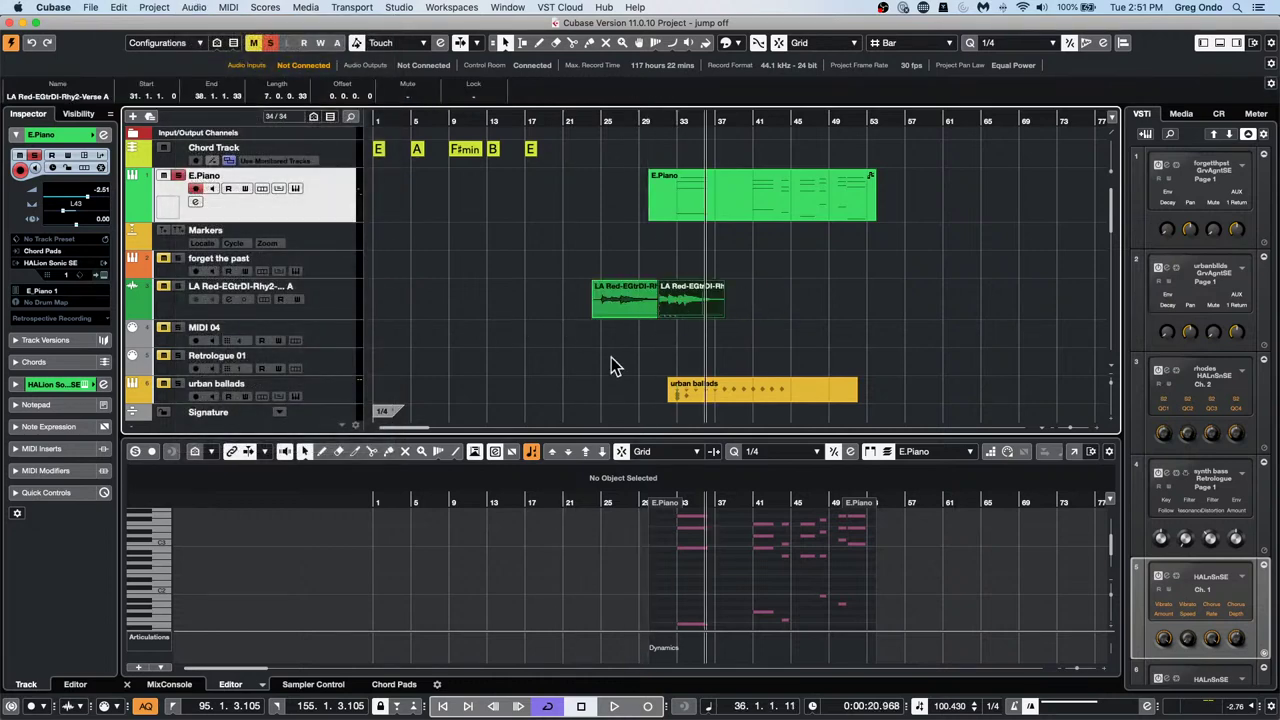
{"action": "left_click", "coordinate": [154, 7]}
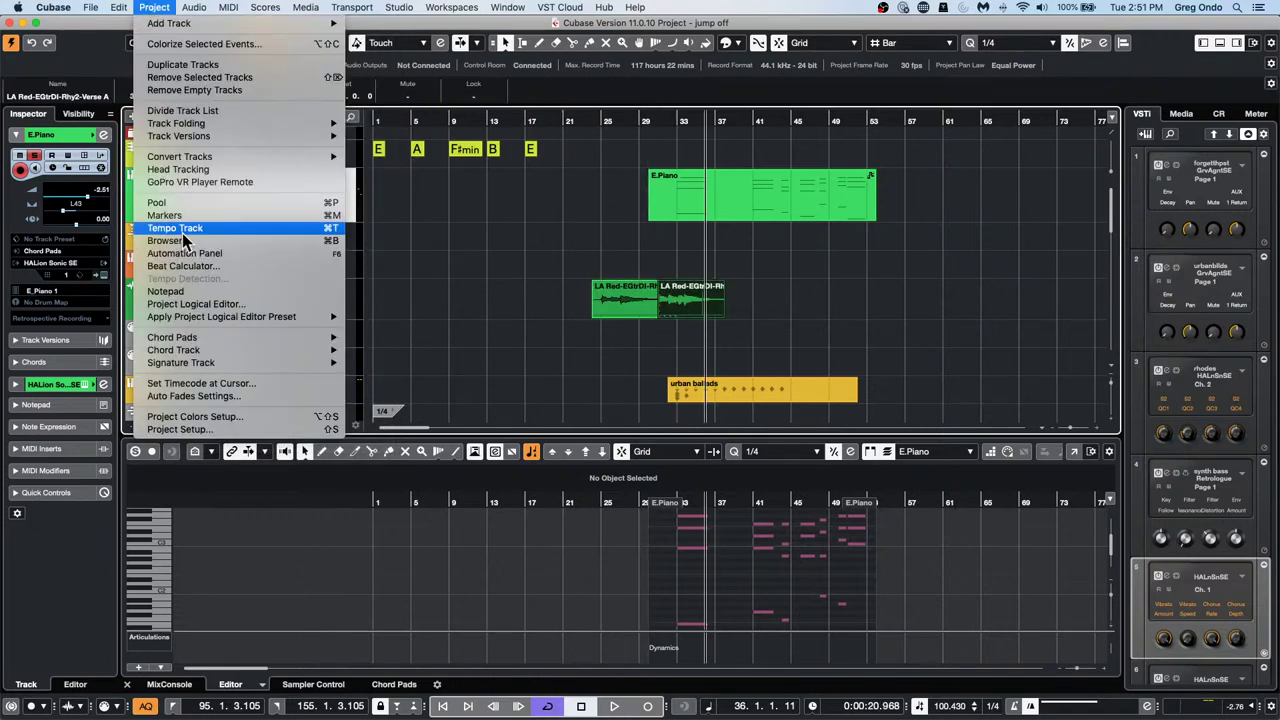
{"action": "left_click", "coordinate": [498, 246]}
Move the second audio part to about bar 34 and dissolve both parts into separate audio events
{"action": "left_click_drag", "start_coordinate": [690, 304], "coordinate": [588, 308]}
{"action": "left_click", "coordinate": [154, 7]}
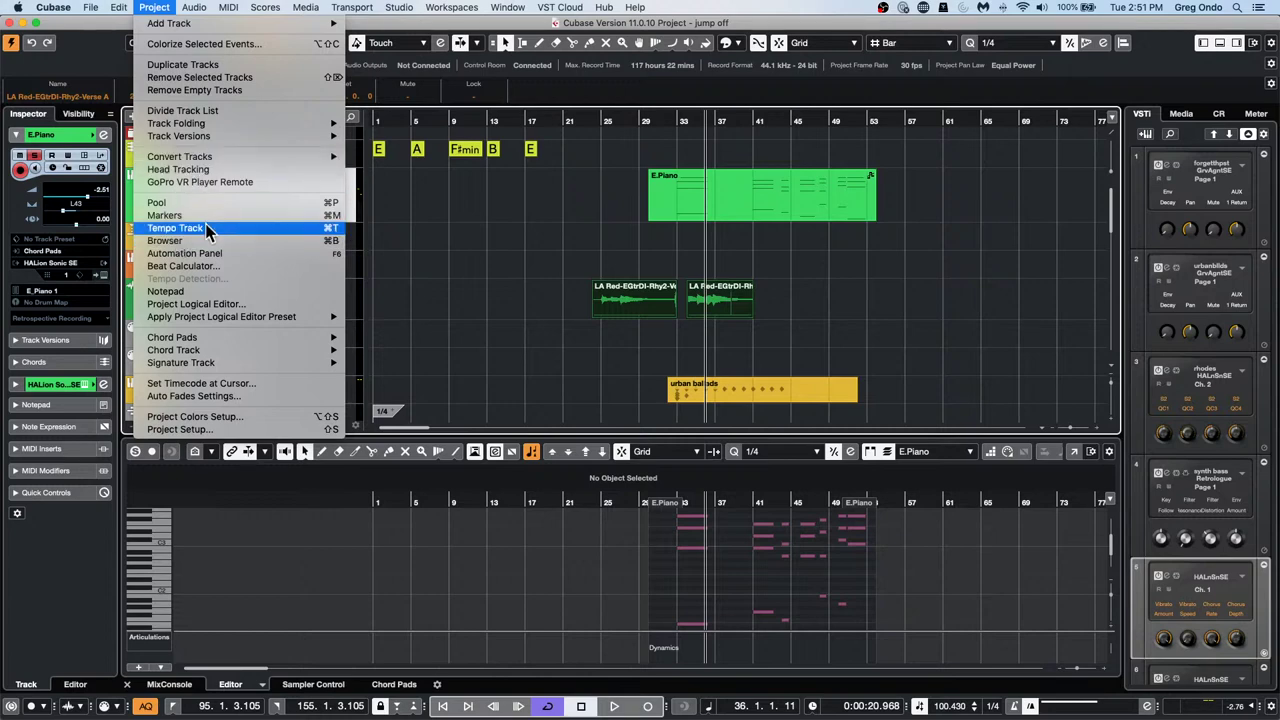
{"action": "mouse_move", "coordinate": [194, 7]}
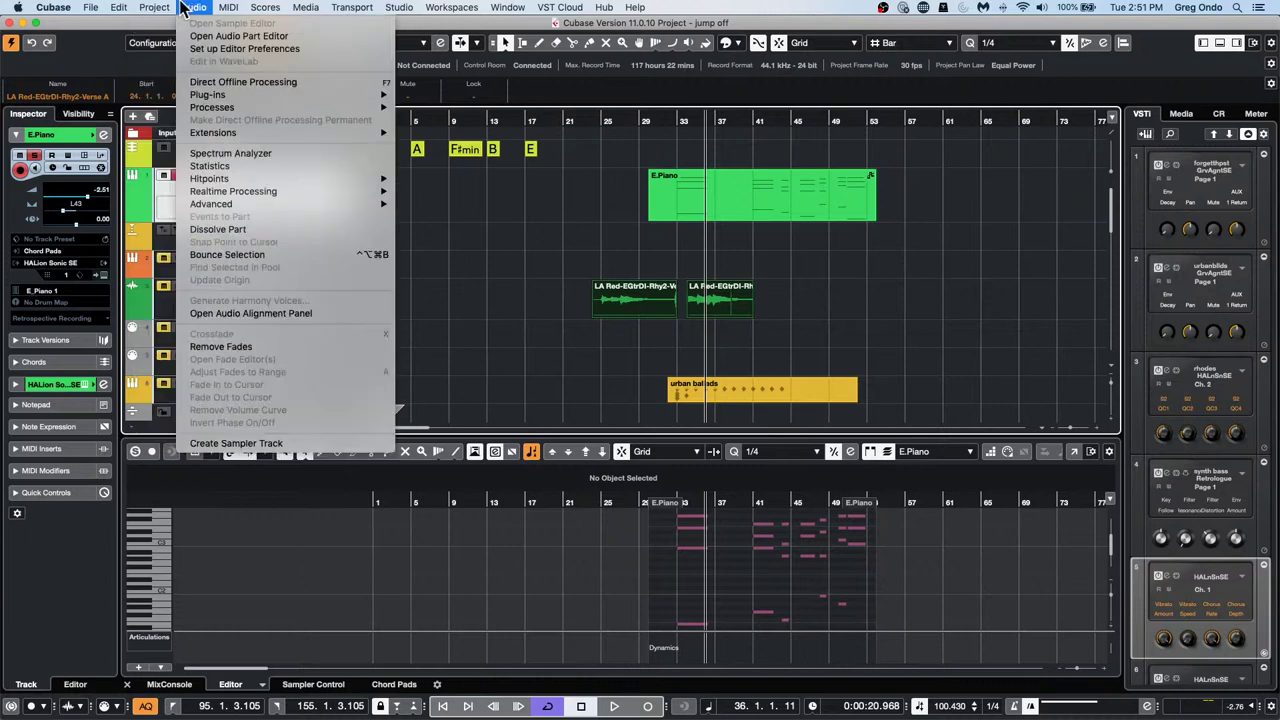
{"action": "left_click", "coordinate": [232, 229]}
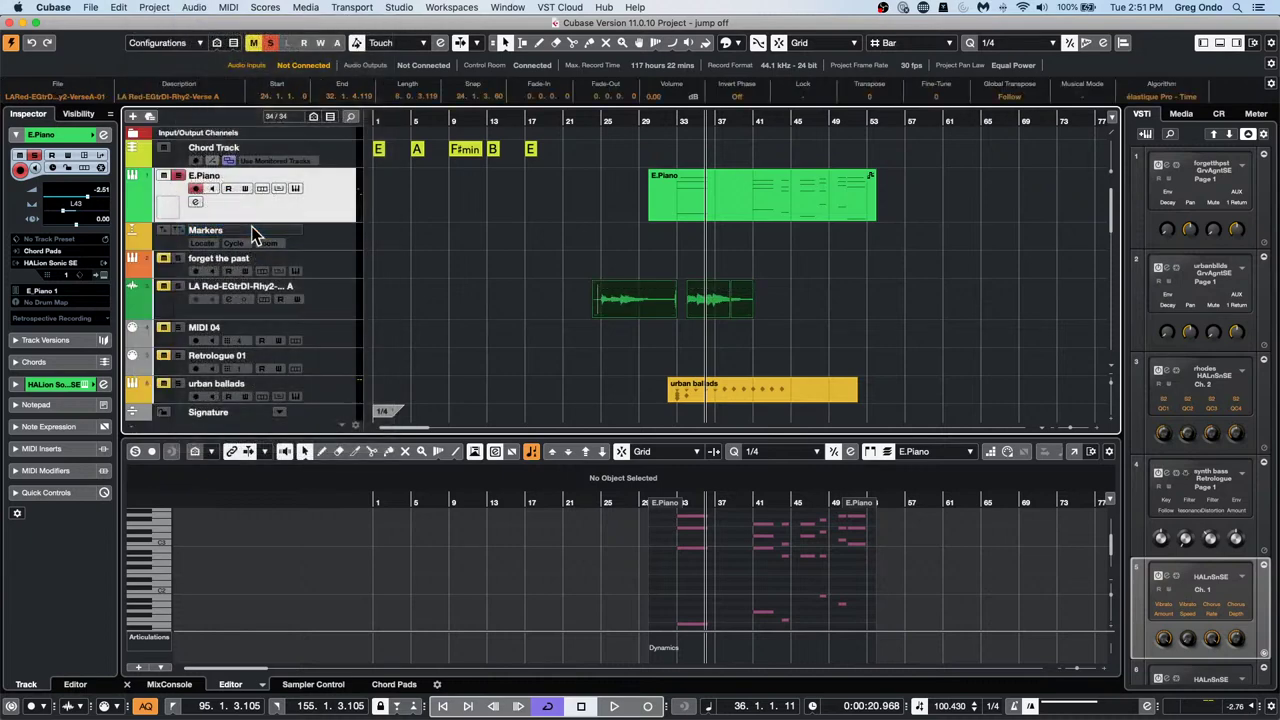
Move the audio event at bar 34 to bar 31, overlapping the preceding event, and crossfade the two
{"action": "left_click_drag", "start_coordinate": [737, 306], "coordinate": [688, 307]}
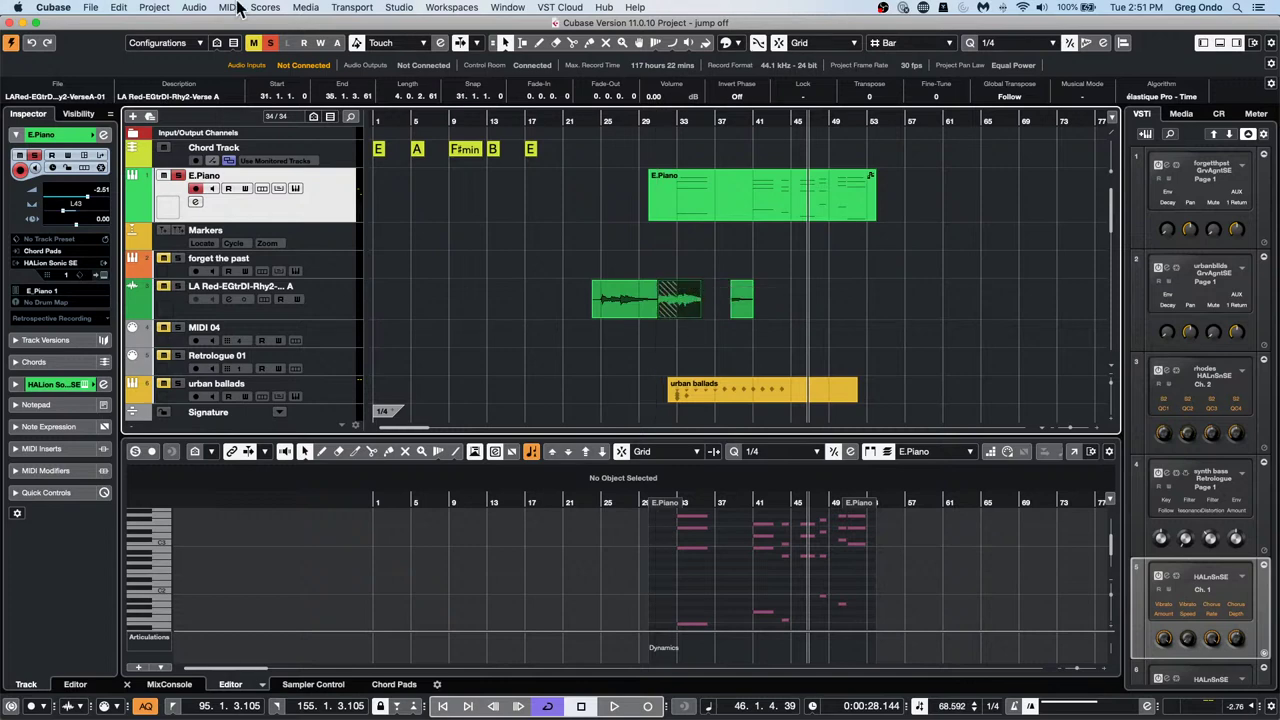
{"action": "left_click", "coordinate": [195, 8]}
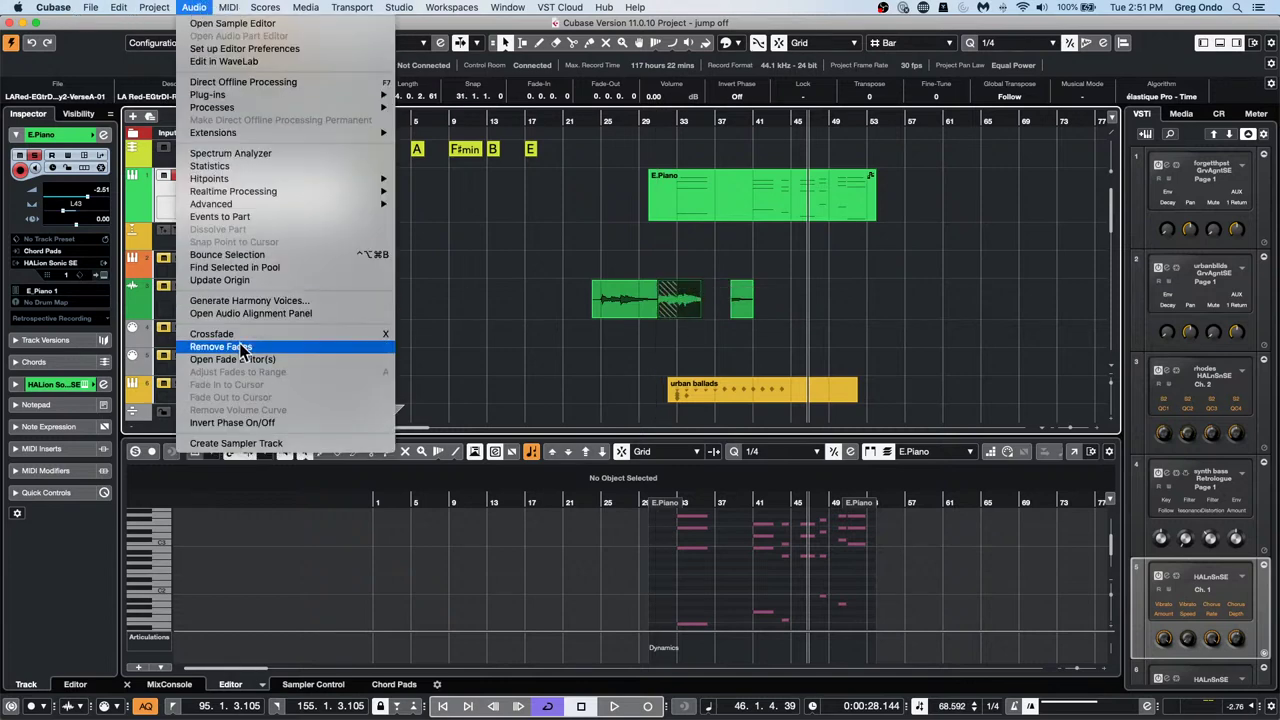
{"action": "left_click", "coordinate": [238, 333]}
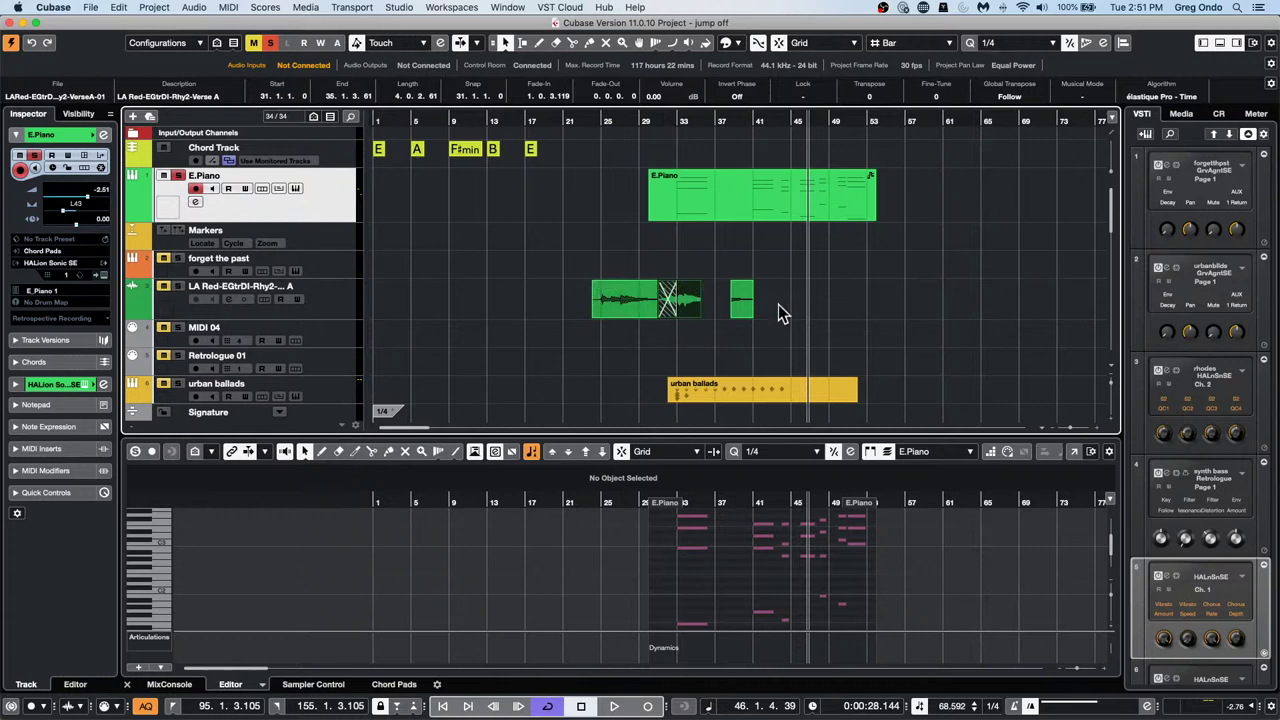
{"action": "left_click", "coordinate": [790, 308]}
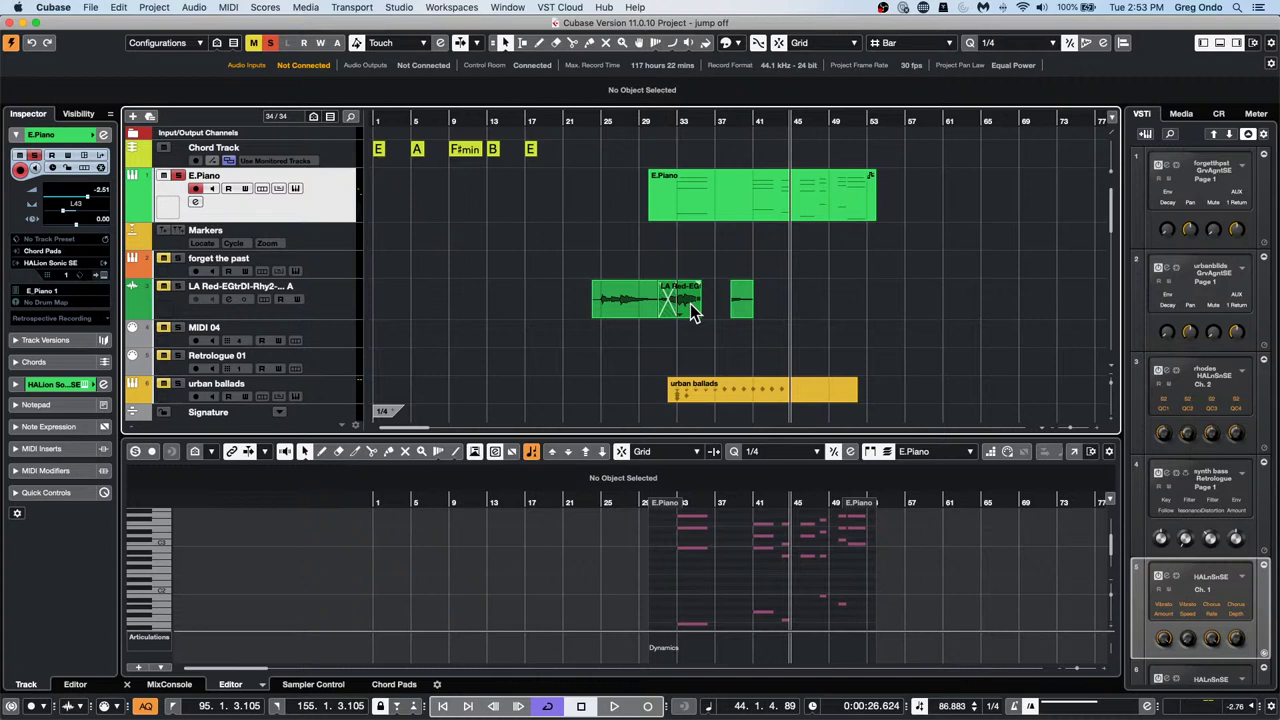
Open the E.Piano part in the Key Editor and display the E.Piano track's settings in the Inspector
{"action": "left_click", "coordinate": [712, 195]}
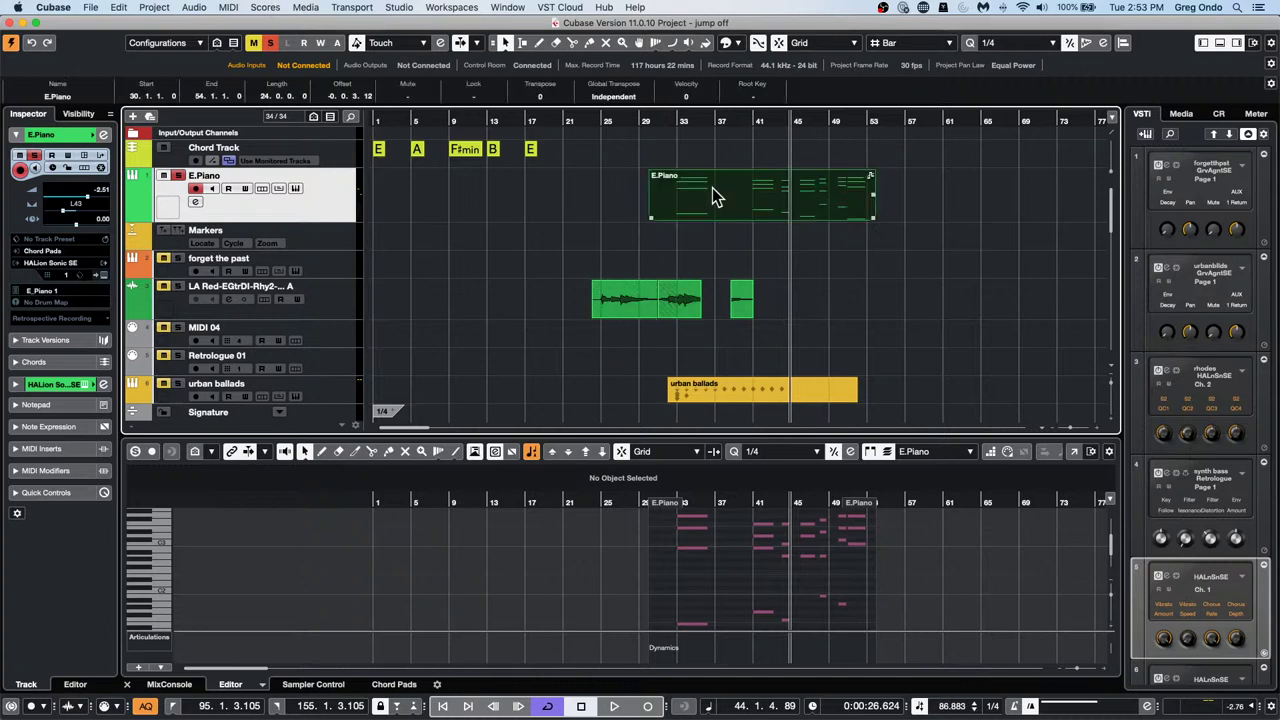
{"action": "double_click", "coordinate": [712, 187]}
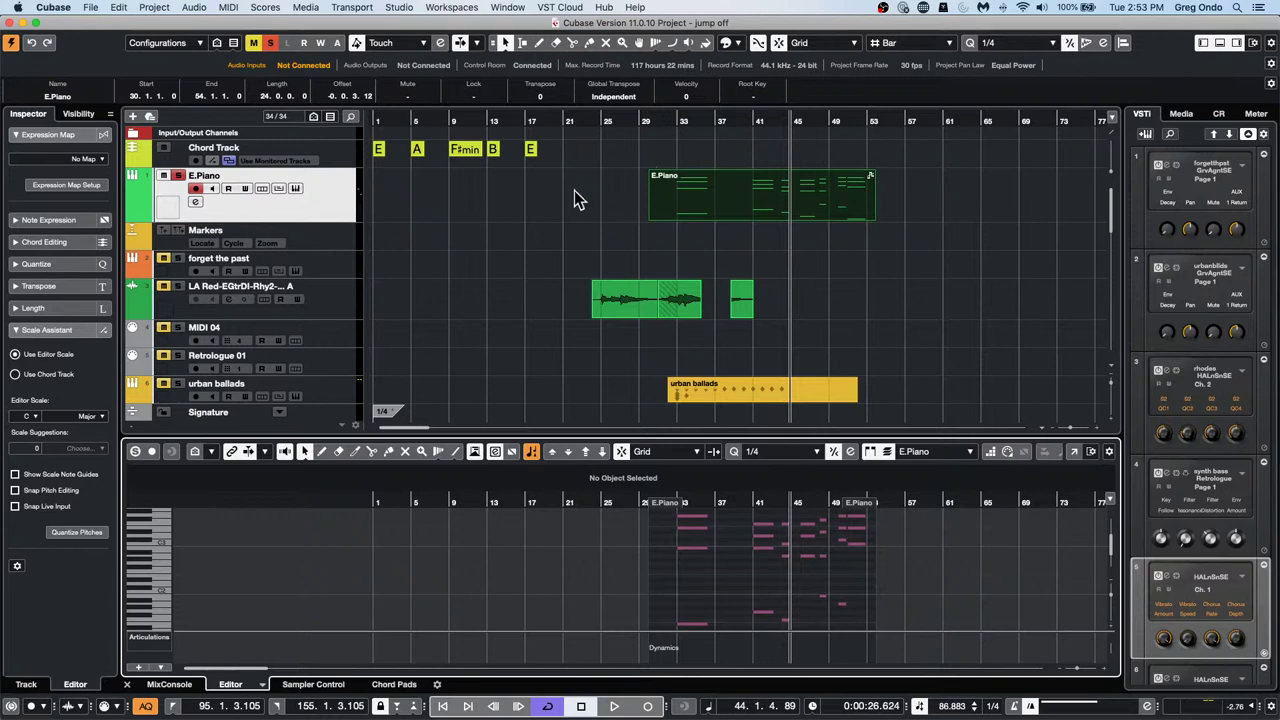
{"action": "left_click", "coordinate": [345, 222]}
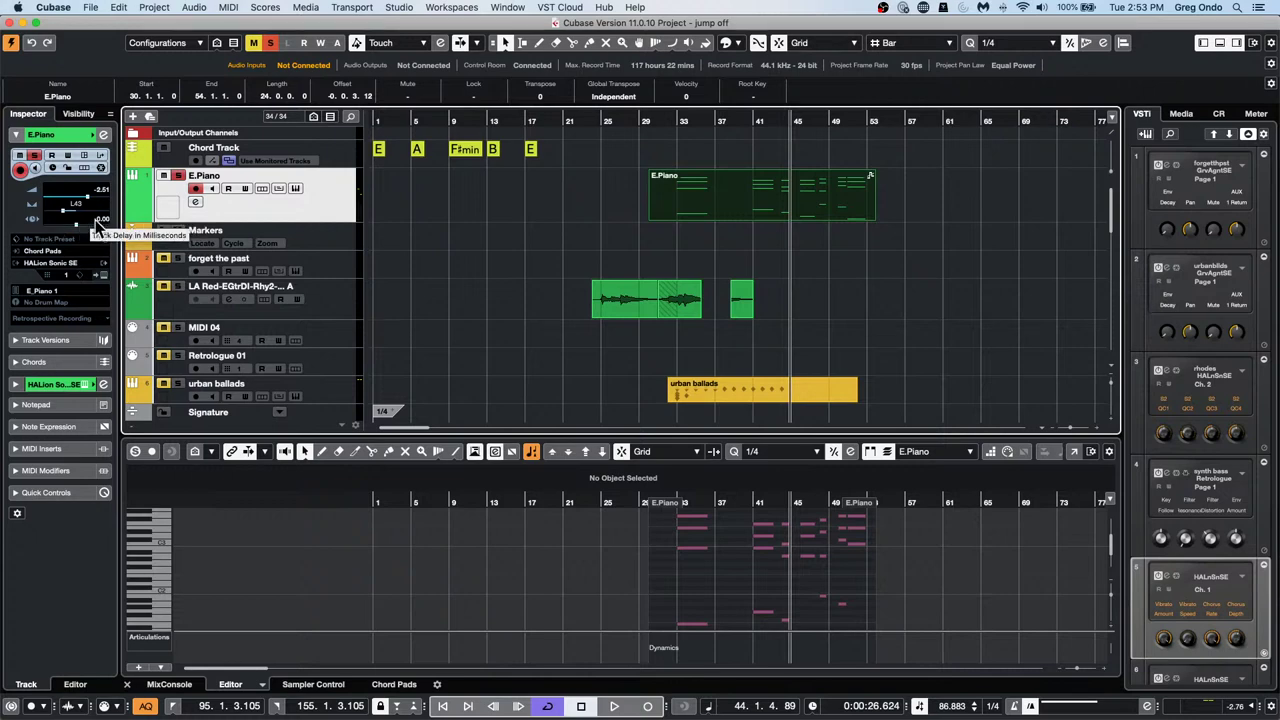
Set the E.Piano track's delay slightly below zero milliseconds
{"action": "scroll", "coordinate": [100, 220], "scroll_direction": "down", "scroll_amount": 1}
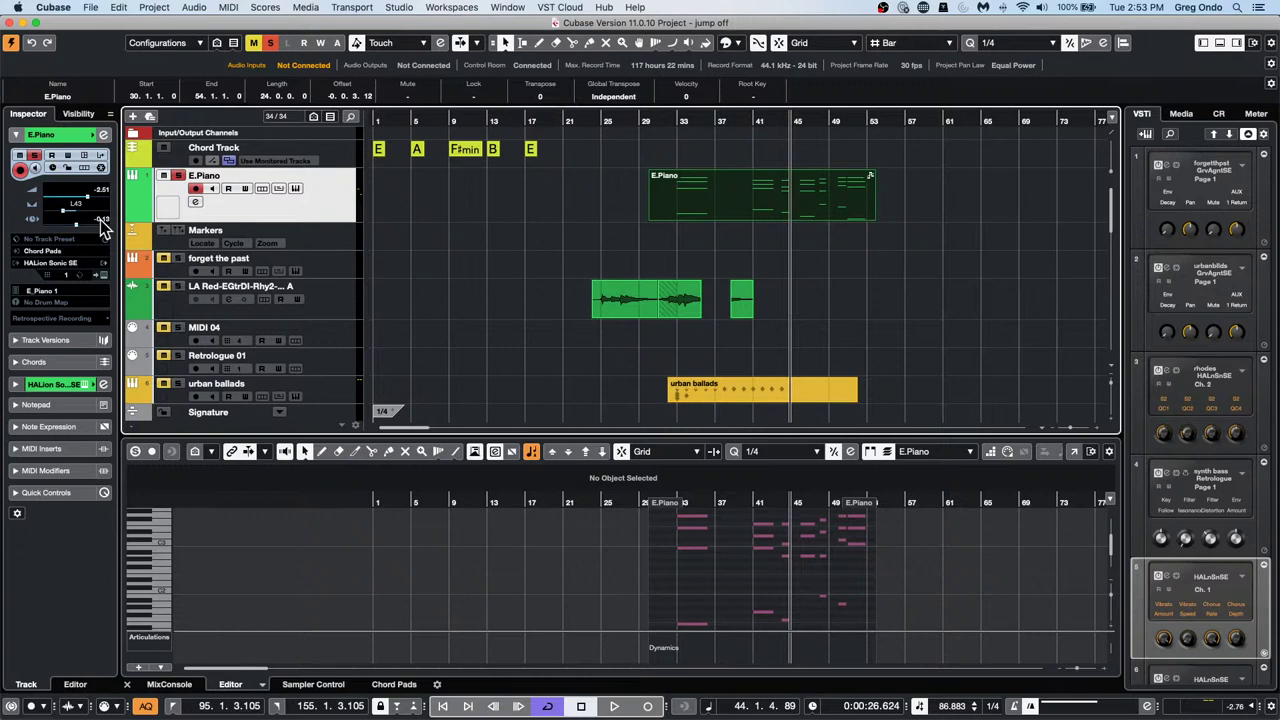
{"action": "scroll", "coordinate": [100, 220], "scroll_direction": "down", "scroll_amount": 1}
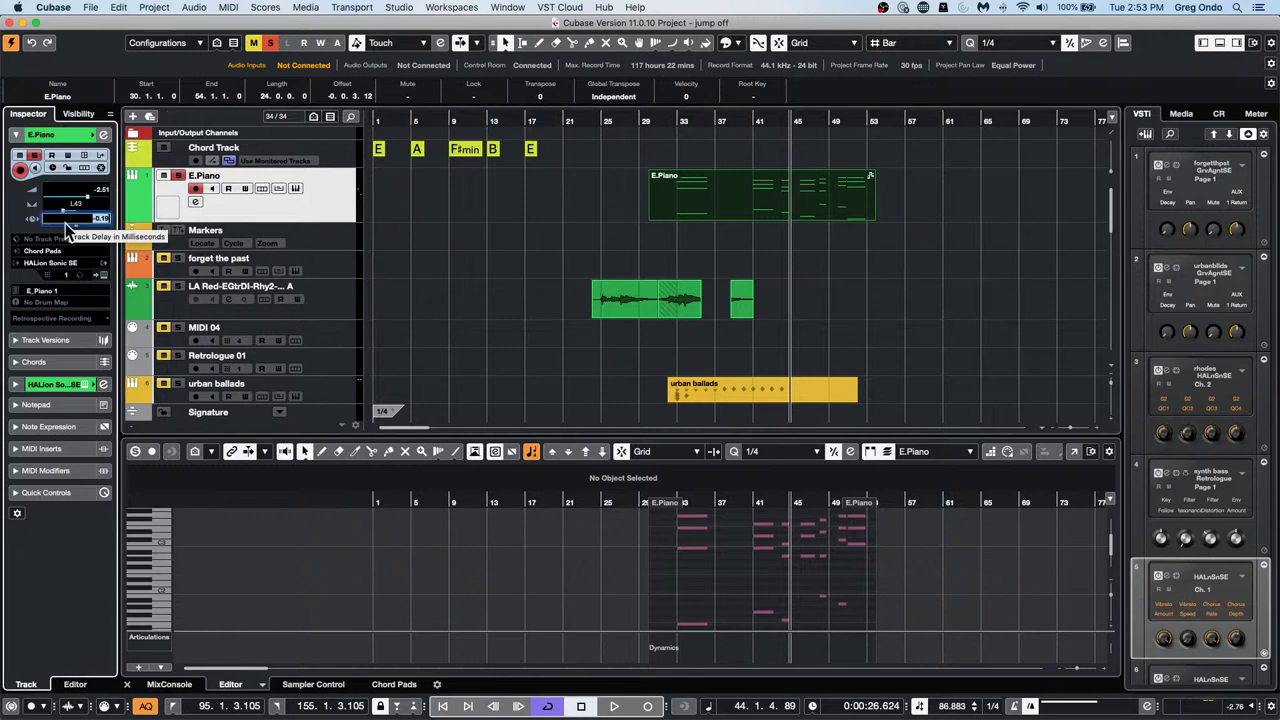
{"action": "double_click", "coordinate": [72, 218]}
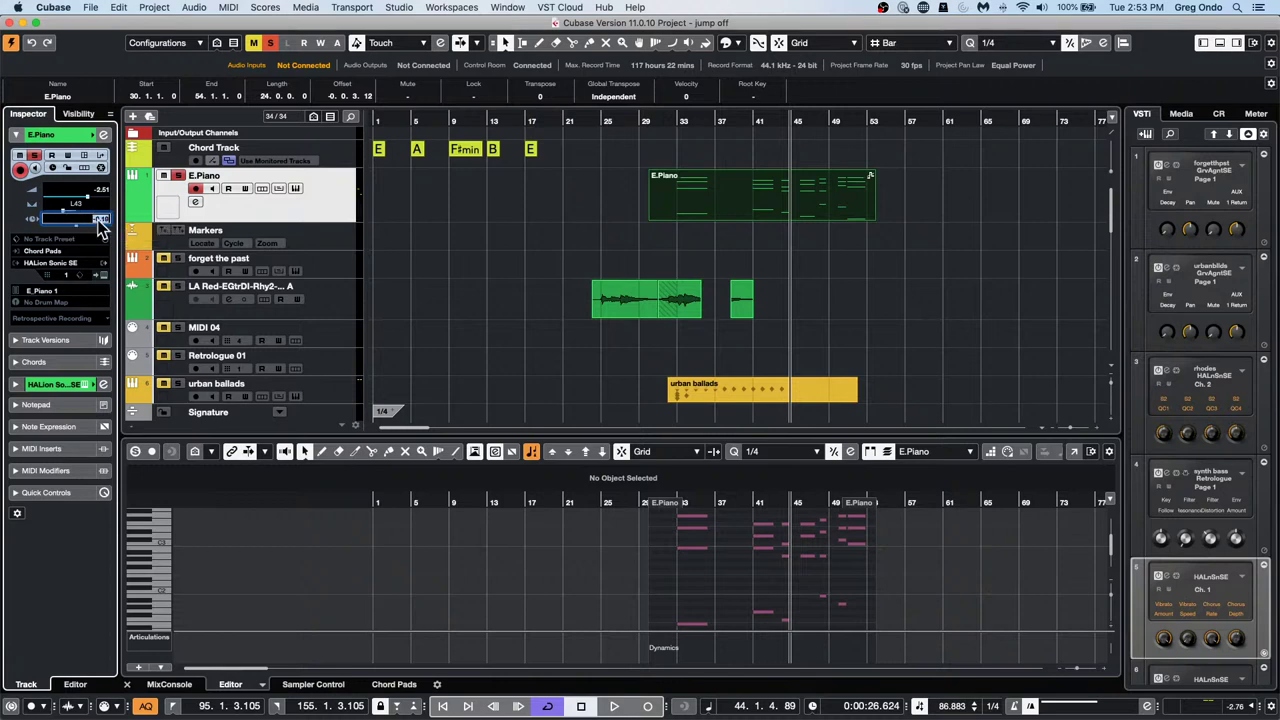
{"action": "left_click", "coordinate": [683, 215]}
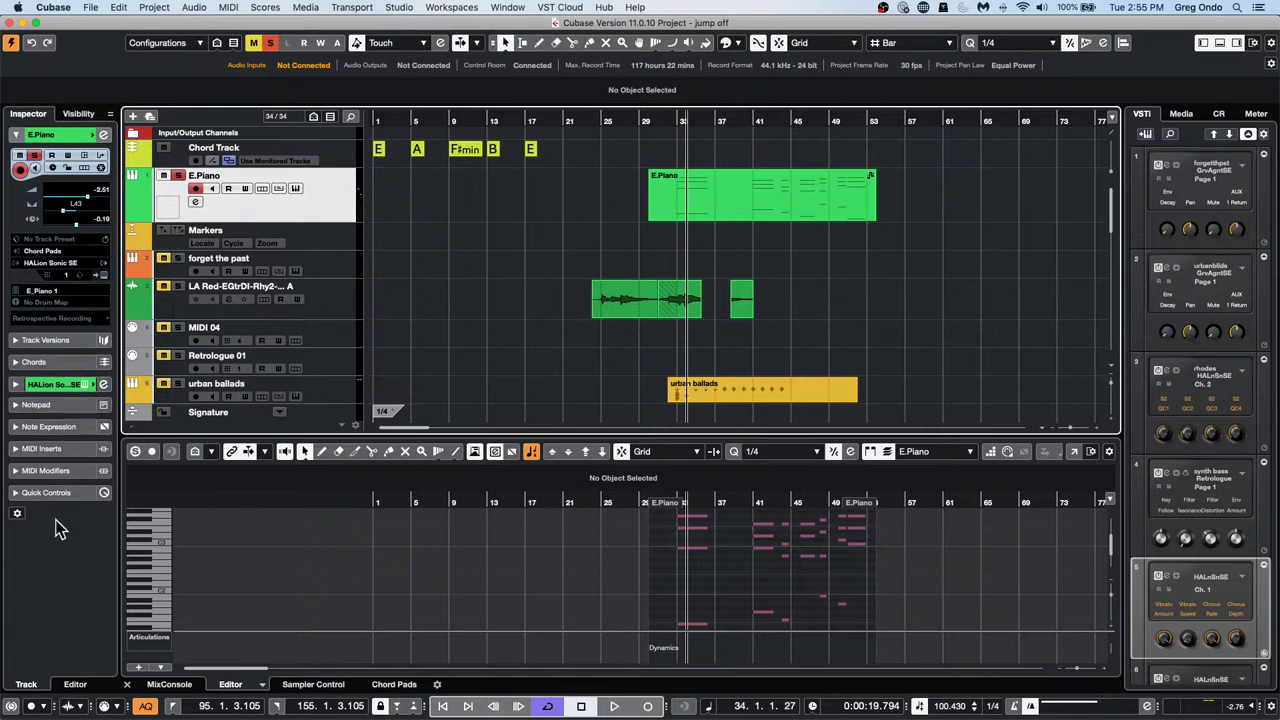
Show the E.Piano track's MIDI Modifiers and its part's Length settings, and turn off Extend to Next Selected
{"action": "left_click", "coordinate": [67, 469]}
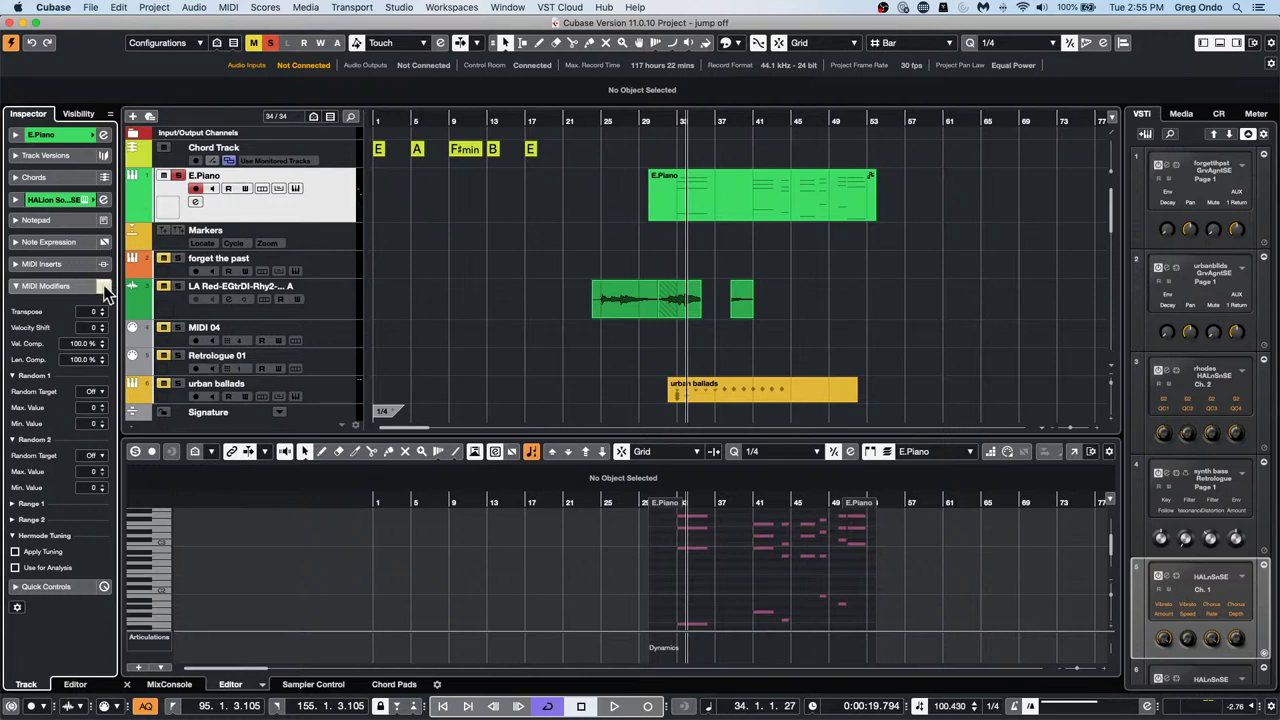
{"action": "left_click", "coordinate": [703, 206]}
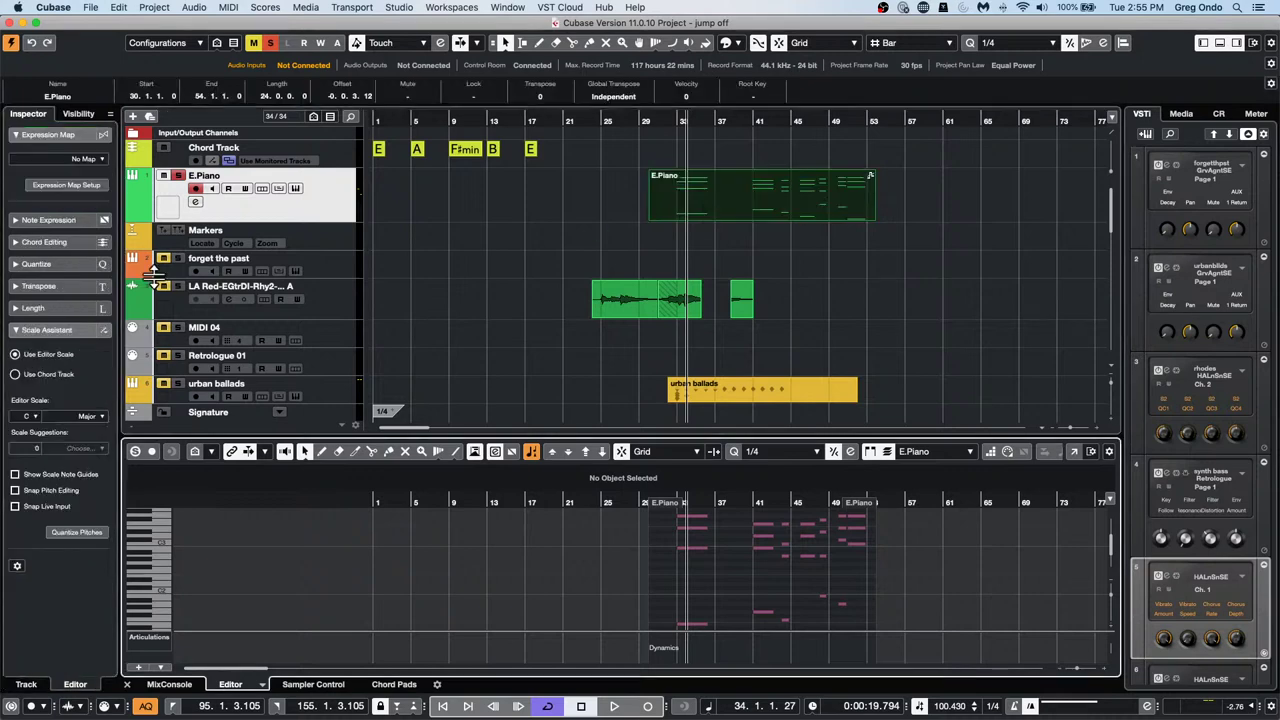
{"action": "left_click", "coordinate": [72, 308]}
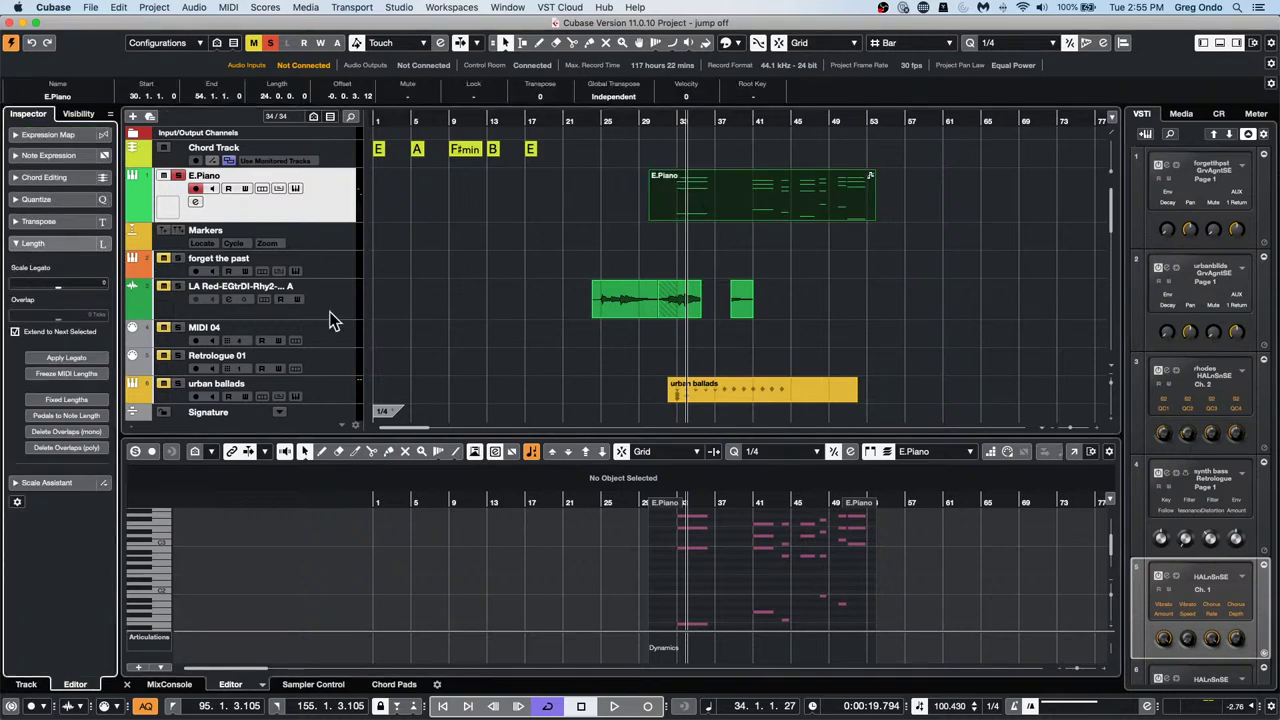
{"action": "double_click", "coordinate": [729, 194]}
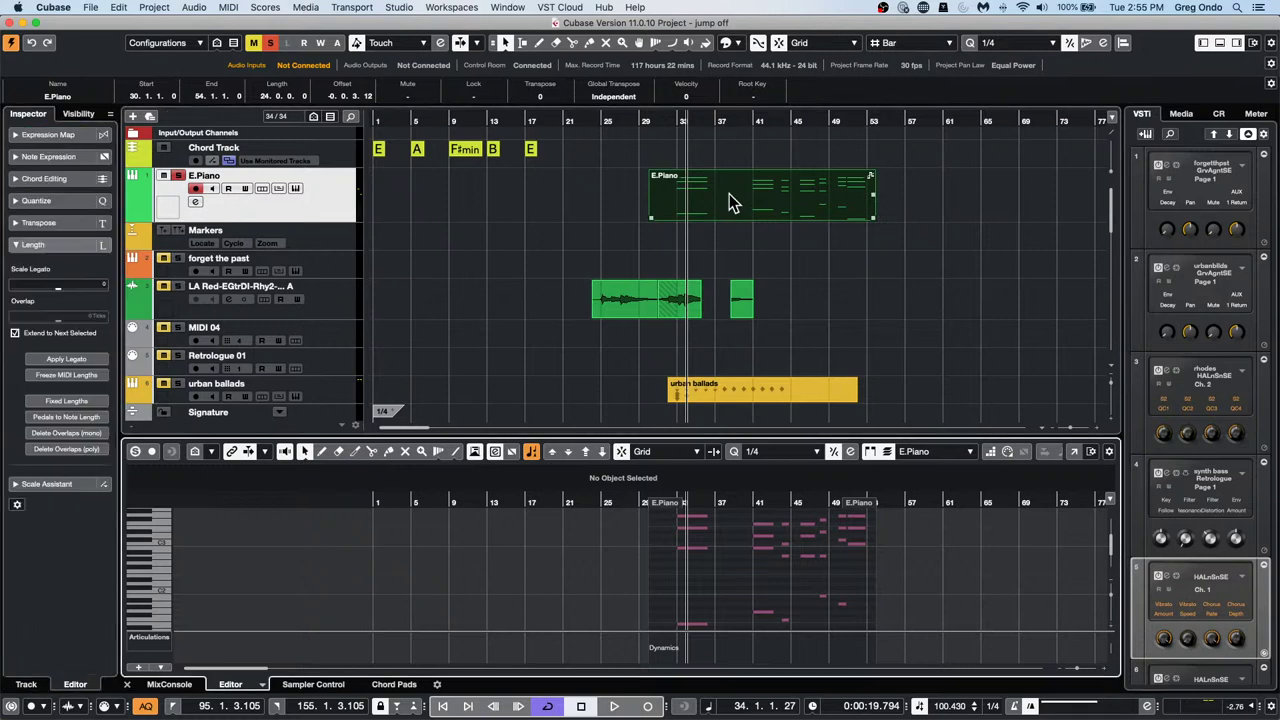
{"action": "left_click", "coordinate": [77, 283]}
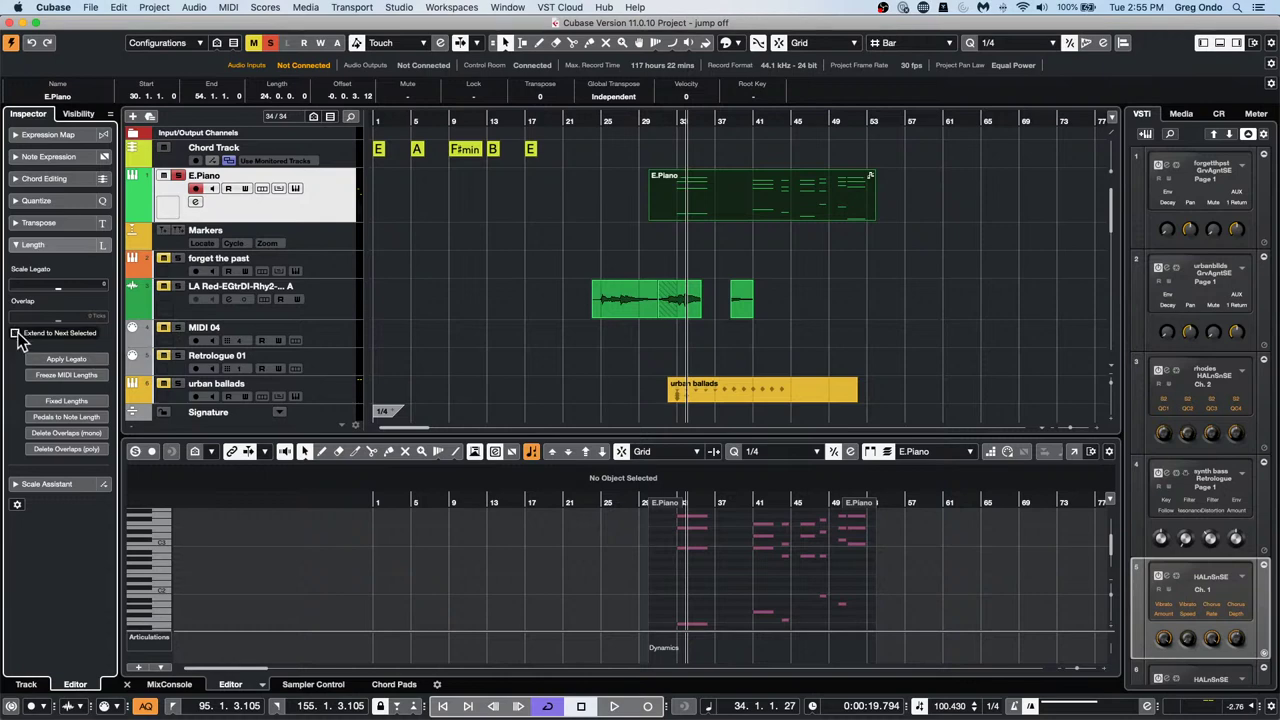
{"action": "left_click", "coordinate": [805, 203]}
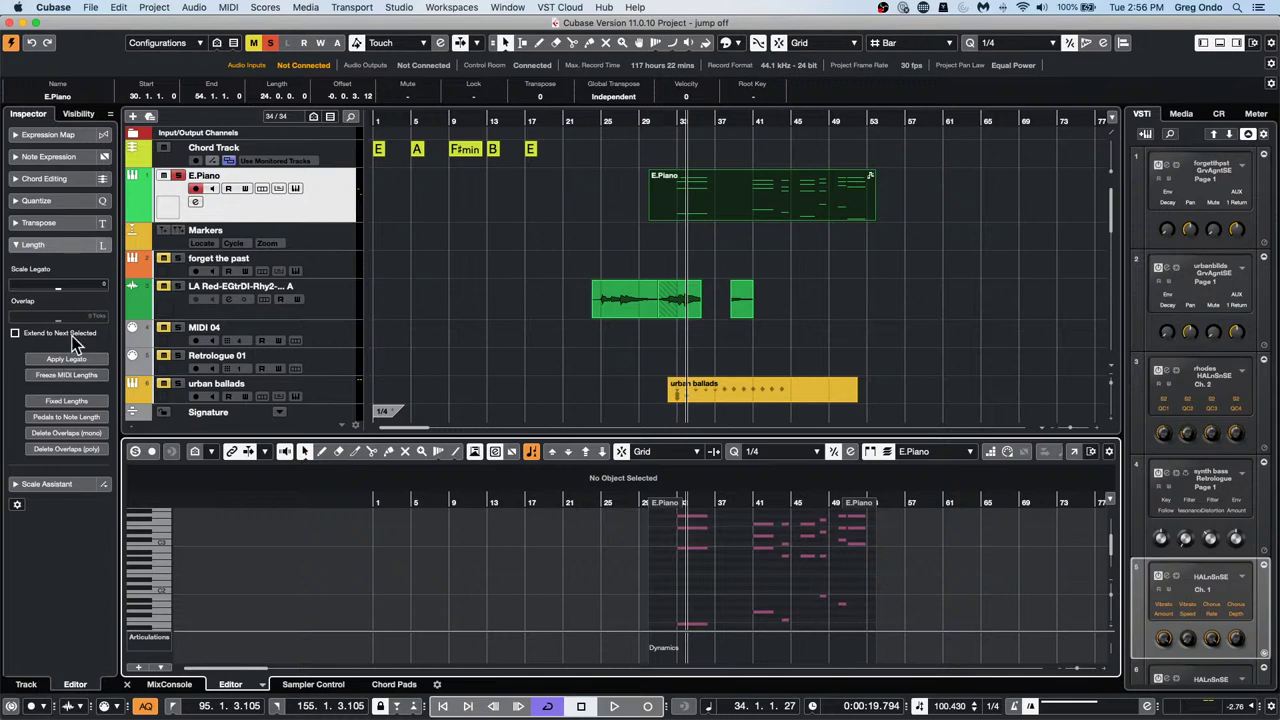
Expand both Range sections of the E.Piano track's MIDI Modifiers and set the Random 1 and Random 2 targets to Length
{"action": "left_click", "coordinate": [743, 205]}
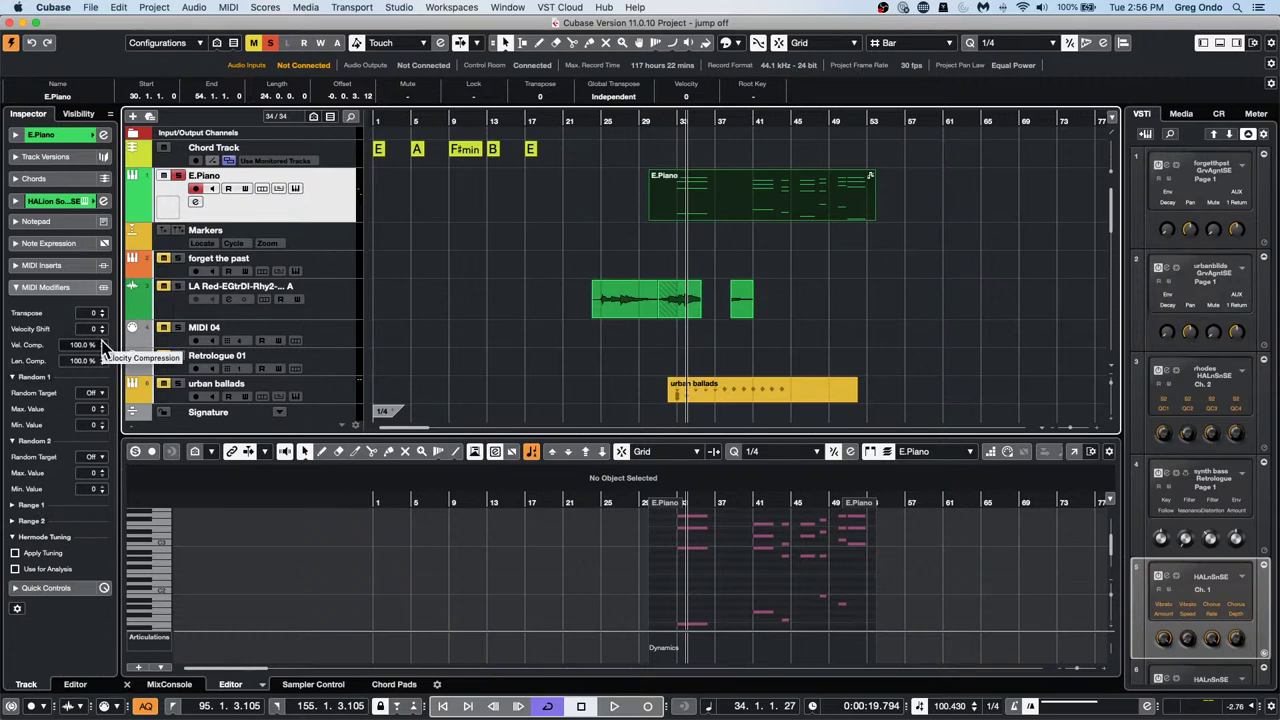
{"action": "left_click", "coordinate": [14, 505]}
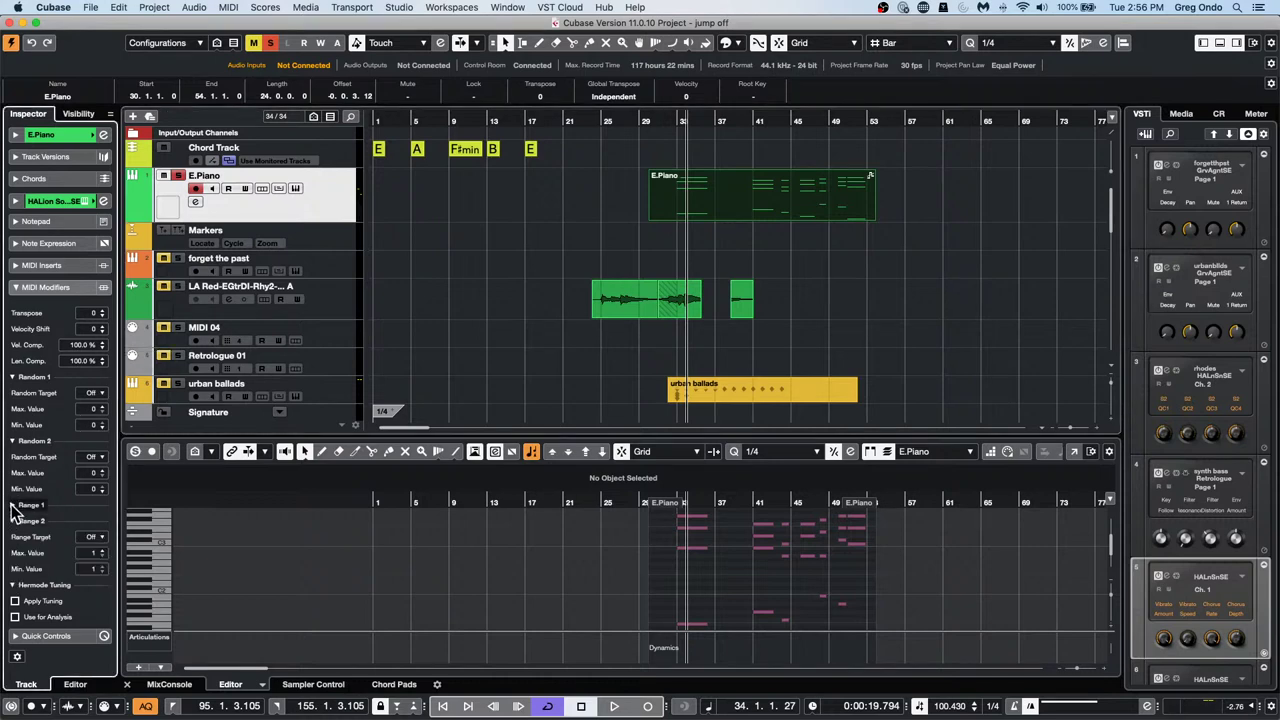
{"action": "left_click", "coordinate": [14, 505]}
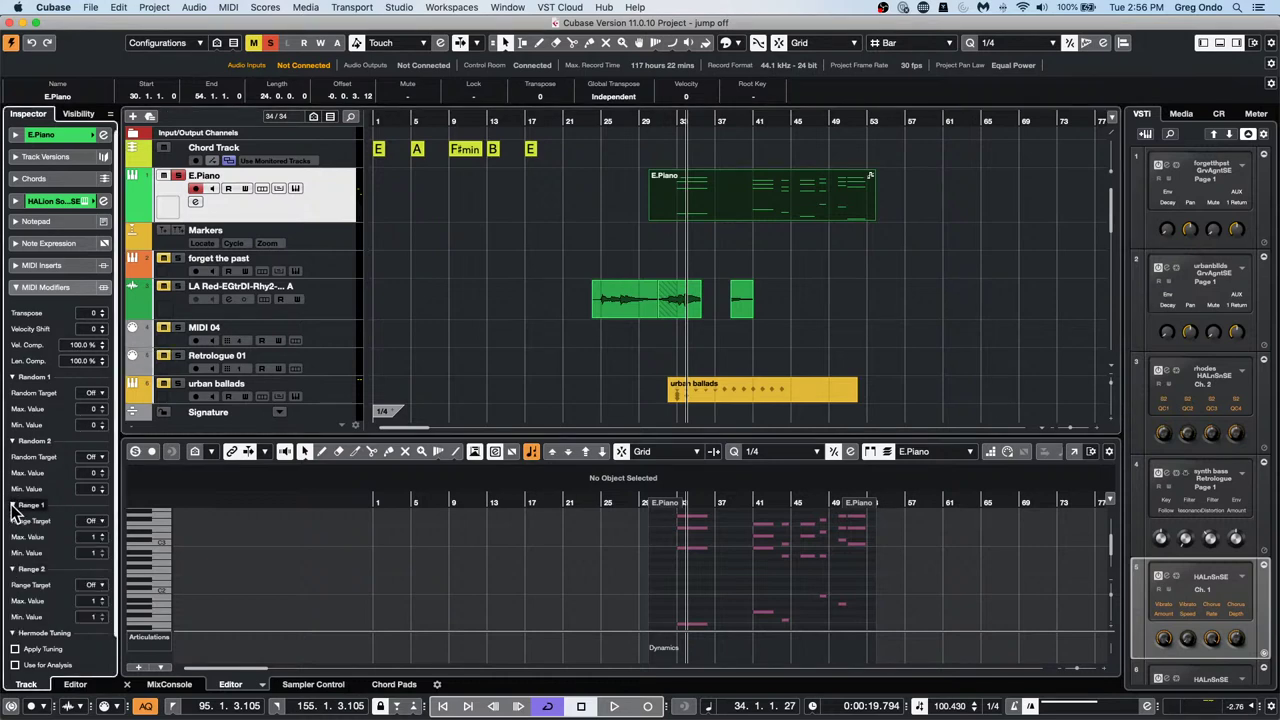
{"action": "left_click", "coordinate": [100, 458]}
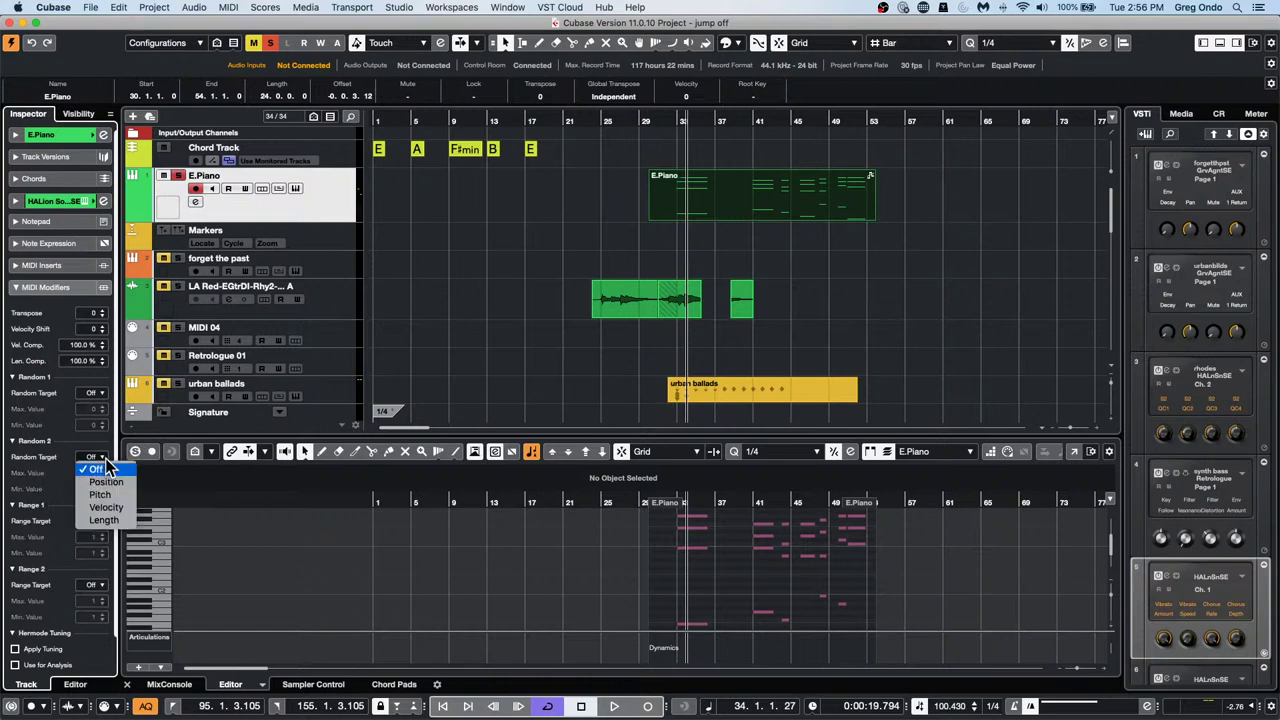
{"action": "left_click", "coordinate": [114, 520]}
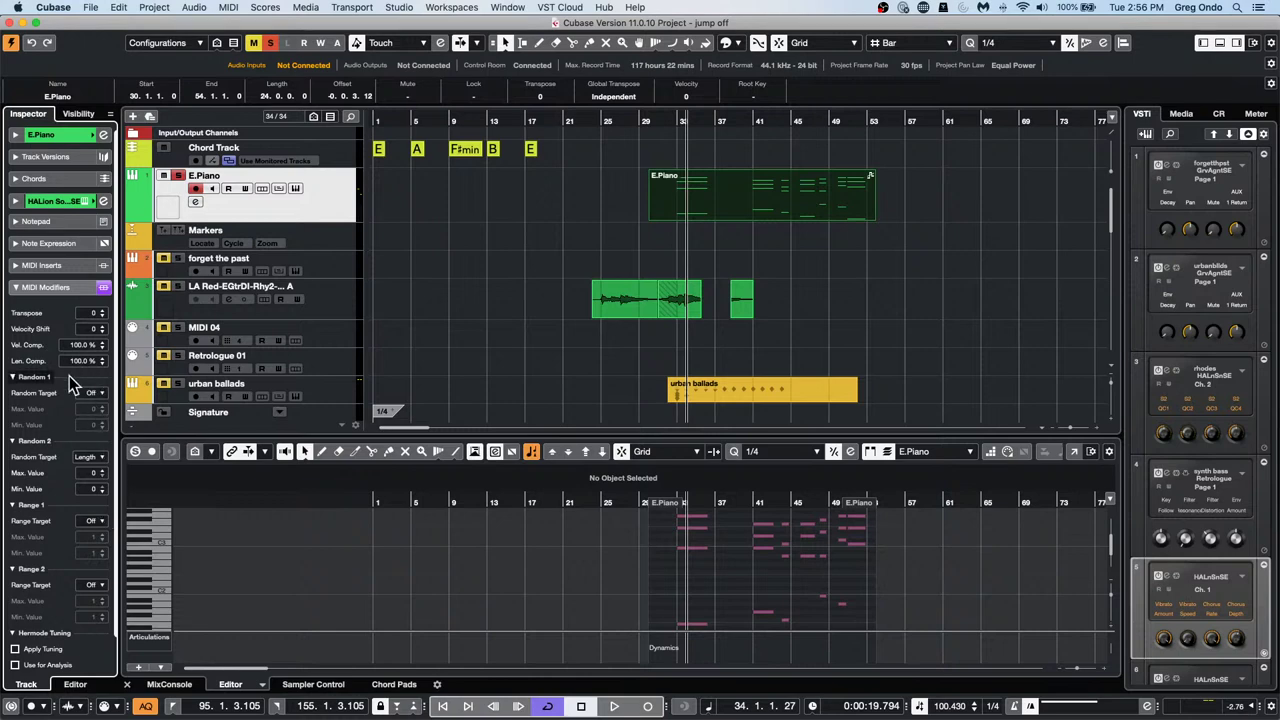
{"action": "left_click", "coordinate": [94, 394]}
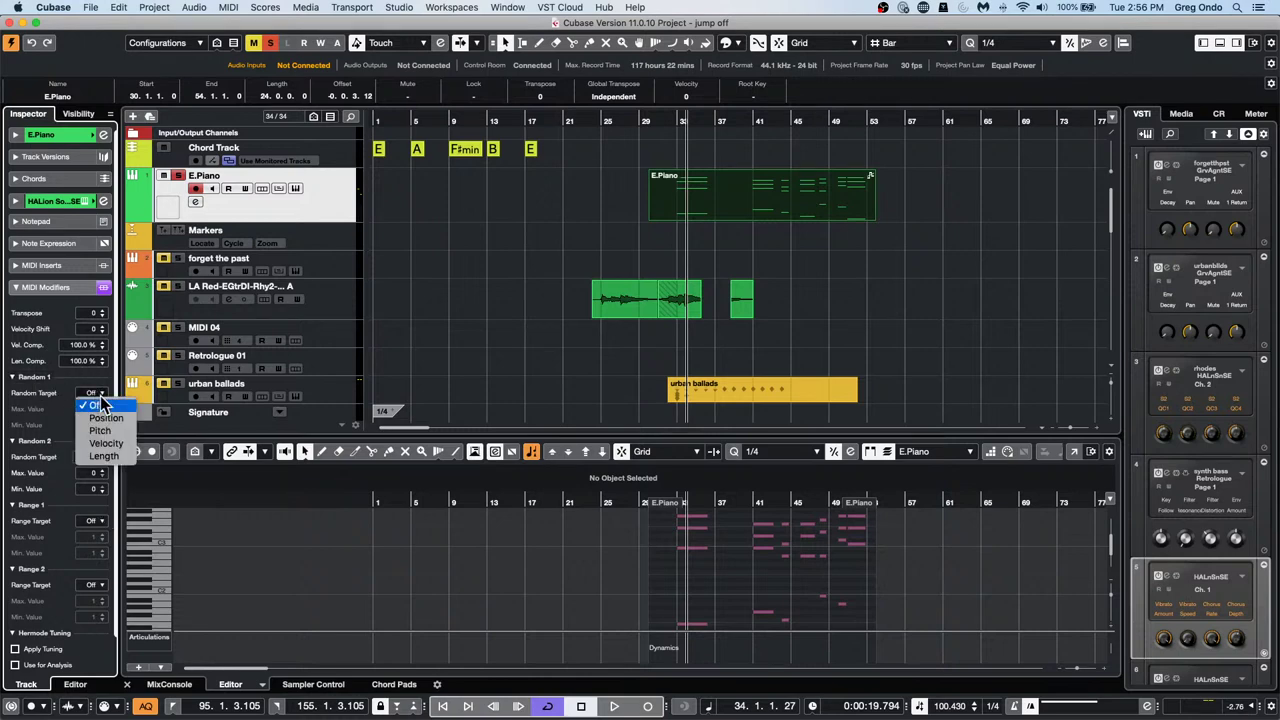
{"action": "left_click", "coordinate": [104, 456]}
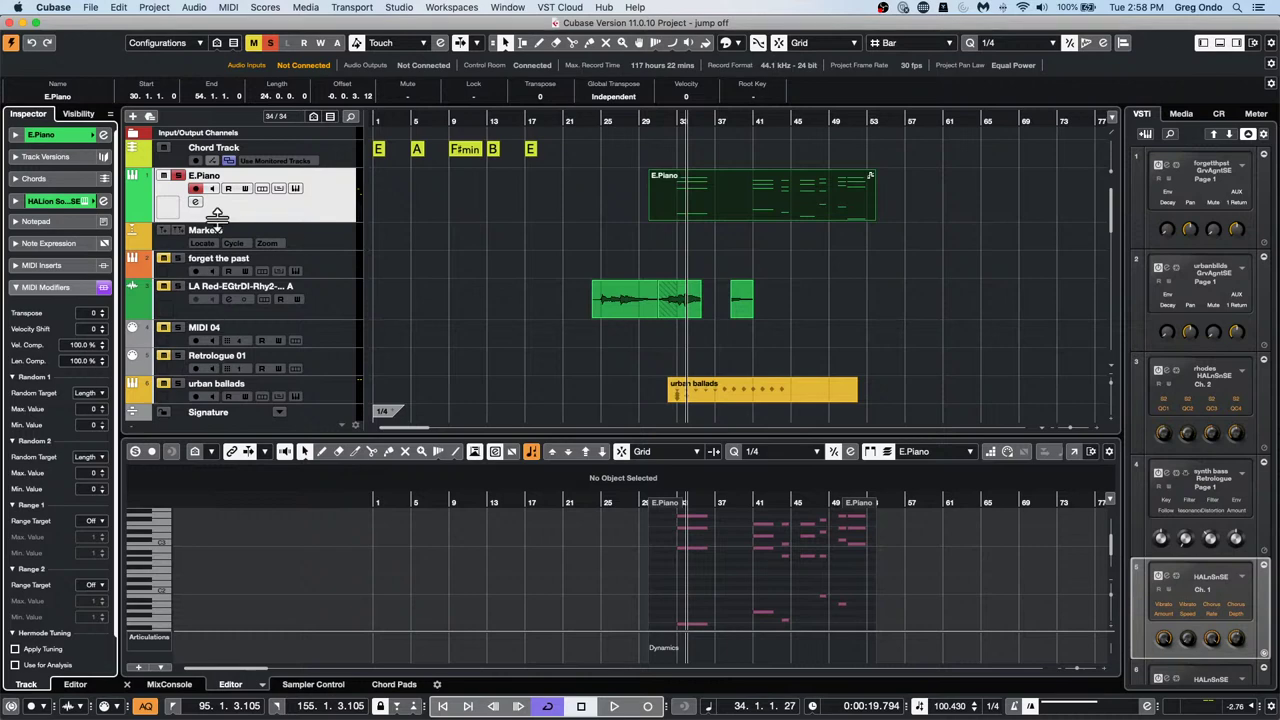
Open Studio Setup and examine the VST Quick Controls page and its available MIDI inputs
{"action": "left_click", "coordinate": [381, 6]}
{"action": "mouse_move", "coordinate": [358, 8]}
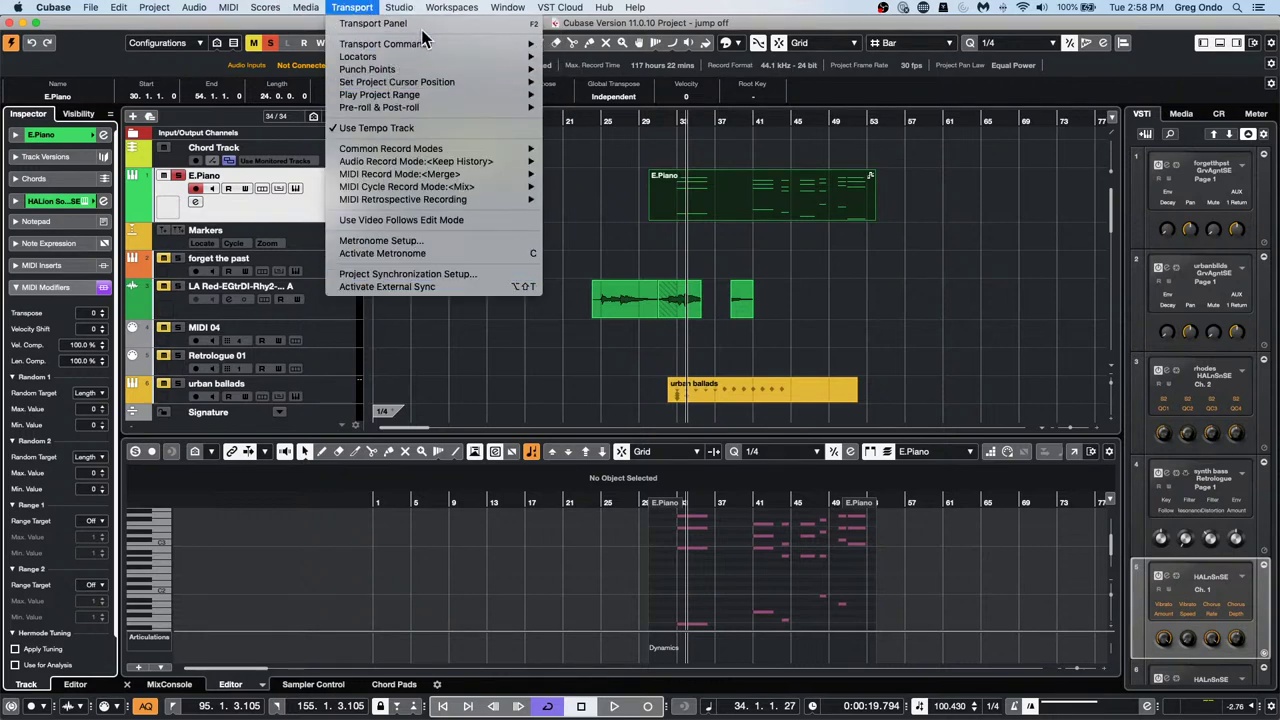
{"action": "mouse_move", "coordinate": [403, 9]}
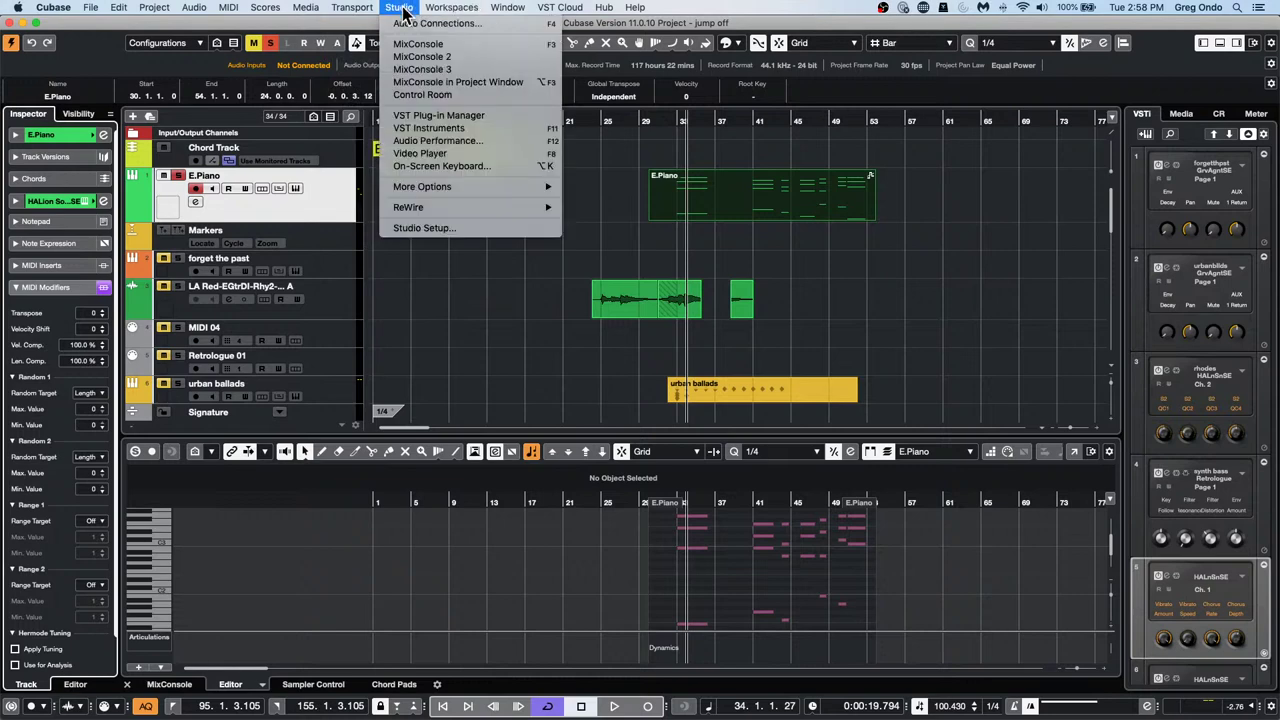
{"action": "left_click", "coordinate": [407, 229]}
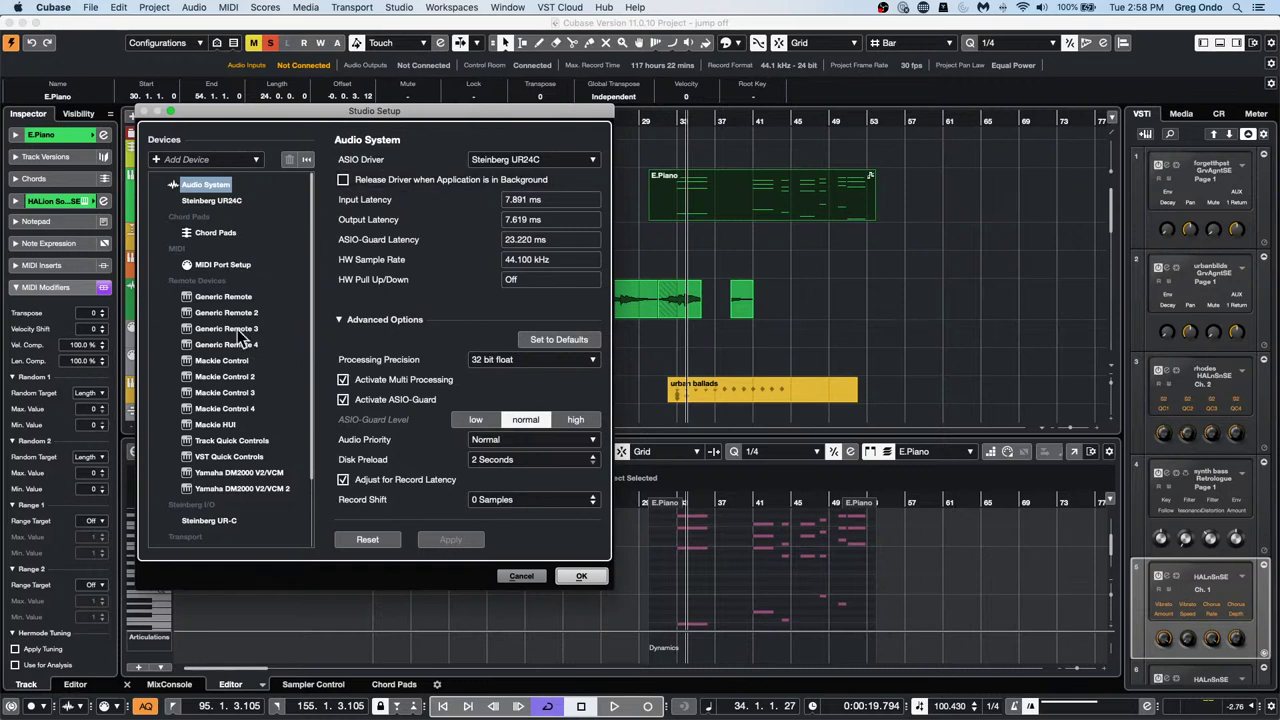
{"action": "left_click", "coordinate": [230, 456]}
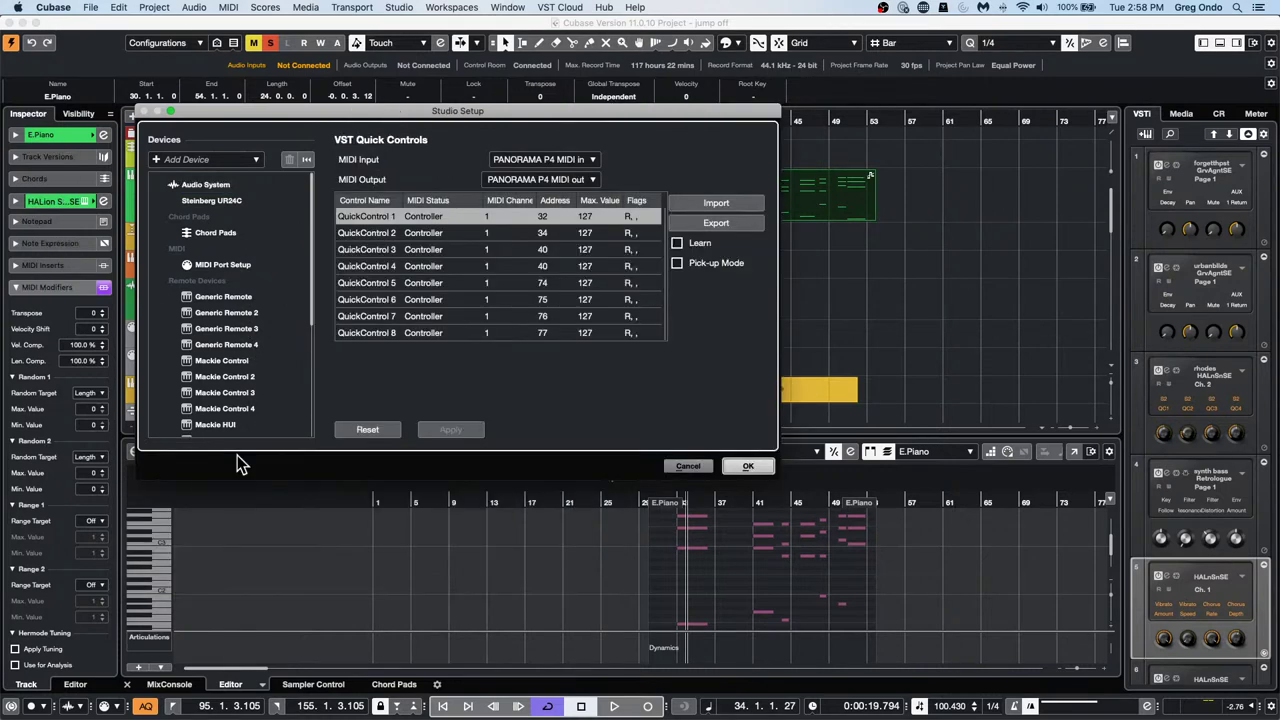
{"action": "left_click", "coordinate": [588, 163]}
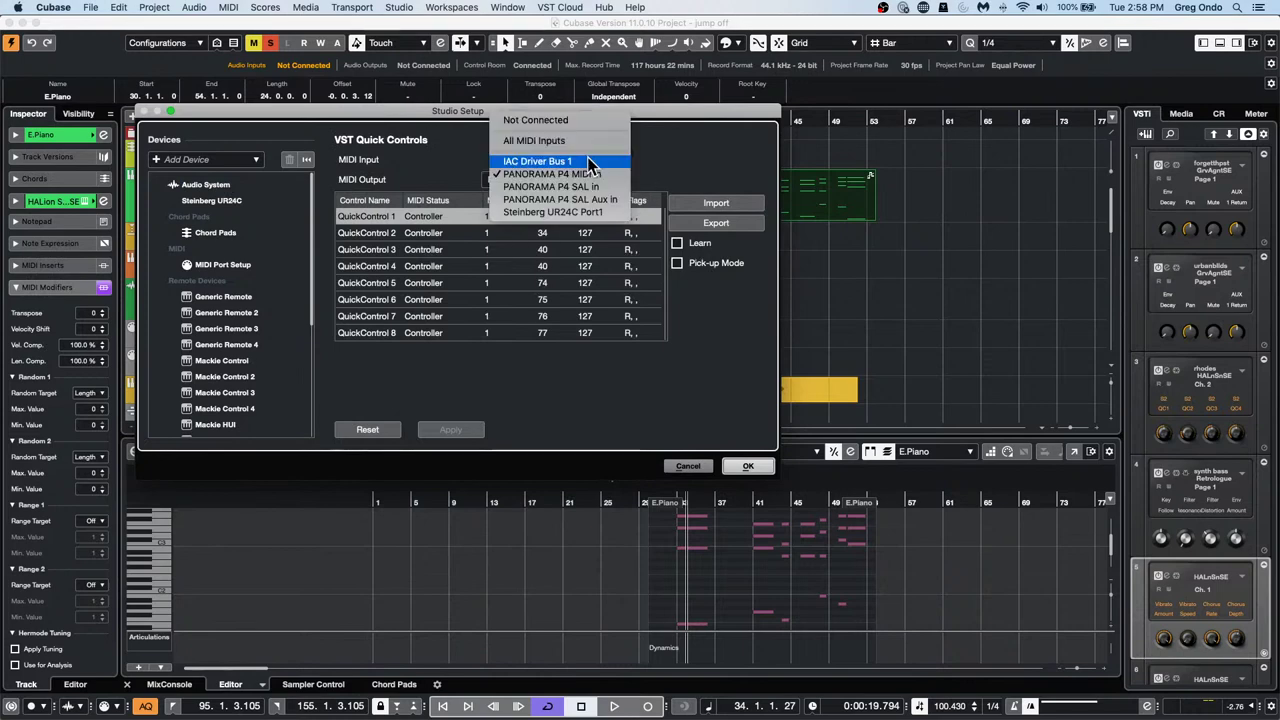
{"action": "left_click", "coordinate": [698, 163]}
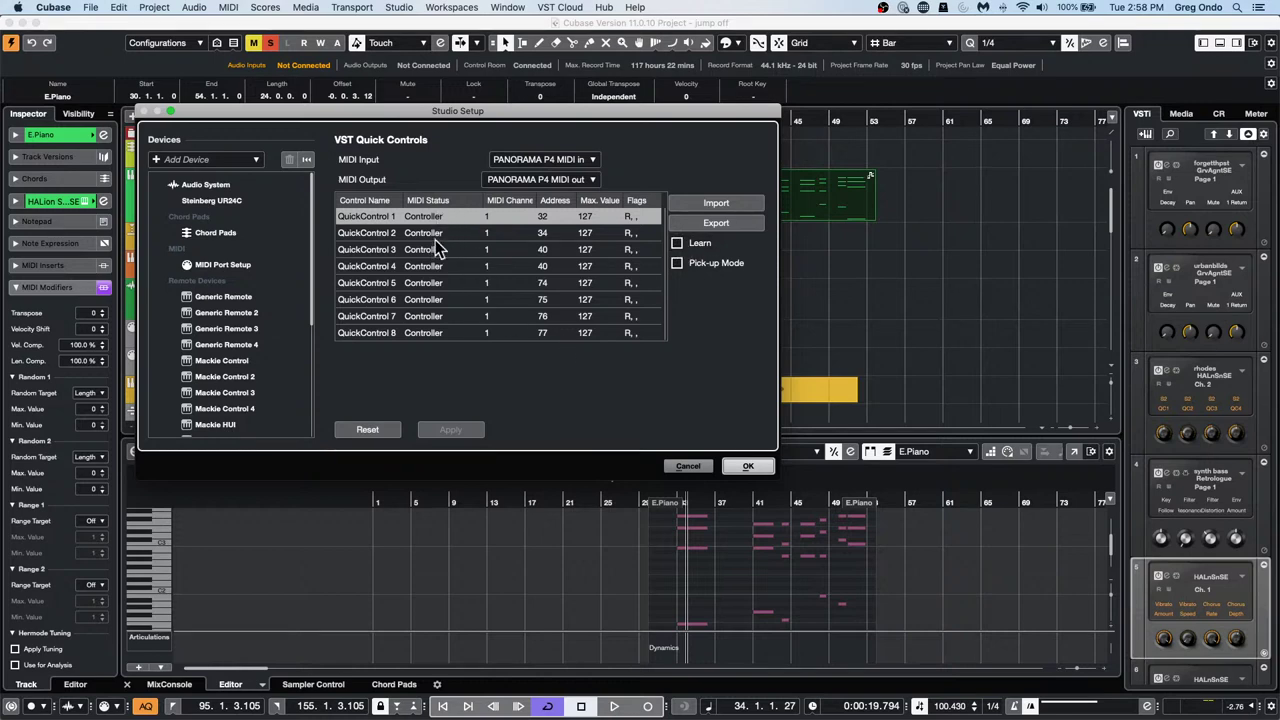
Compare the Track Quick Controls and VST Quick Controls assignments, and leave Studio Setup without saving changes
{"action": "scroll", "coordinate": [224, 348], "scroll_direction": "down", "scroll_amount": 3}
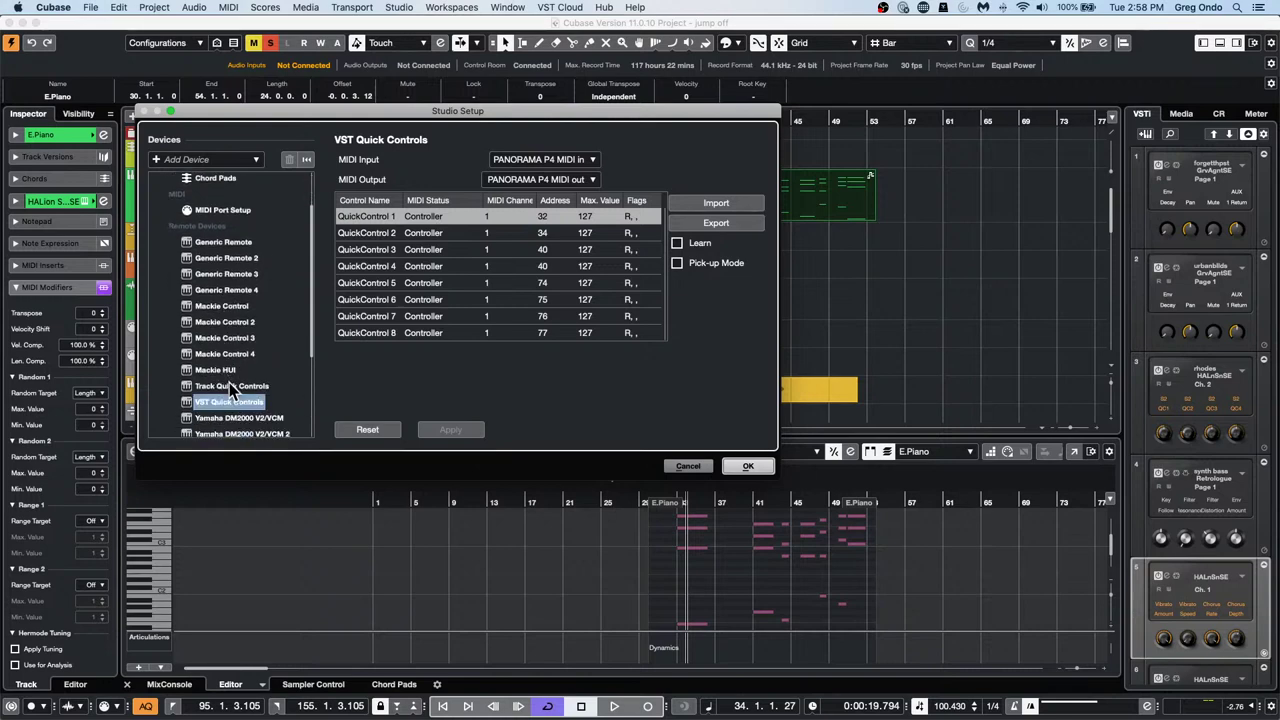
{"action": "left_click", "coordinate": [229, 384]}
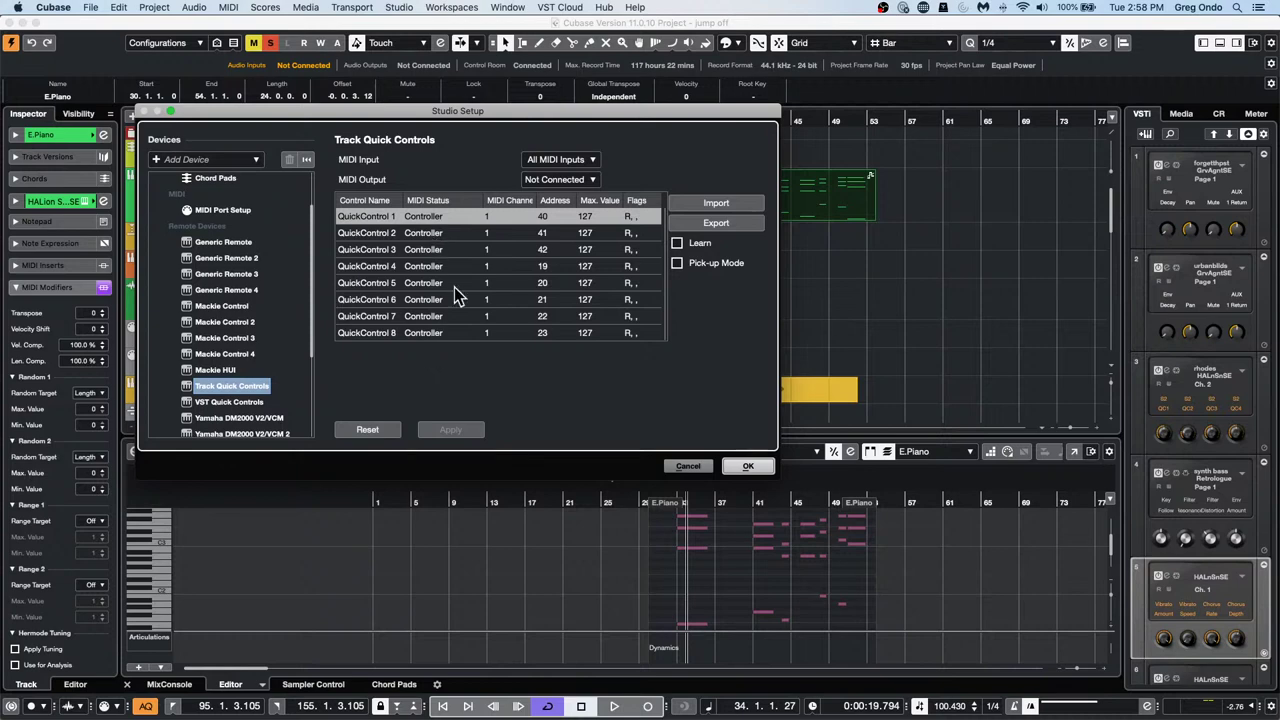
{"action": "left_click", "coordinate": [222, 402]}
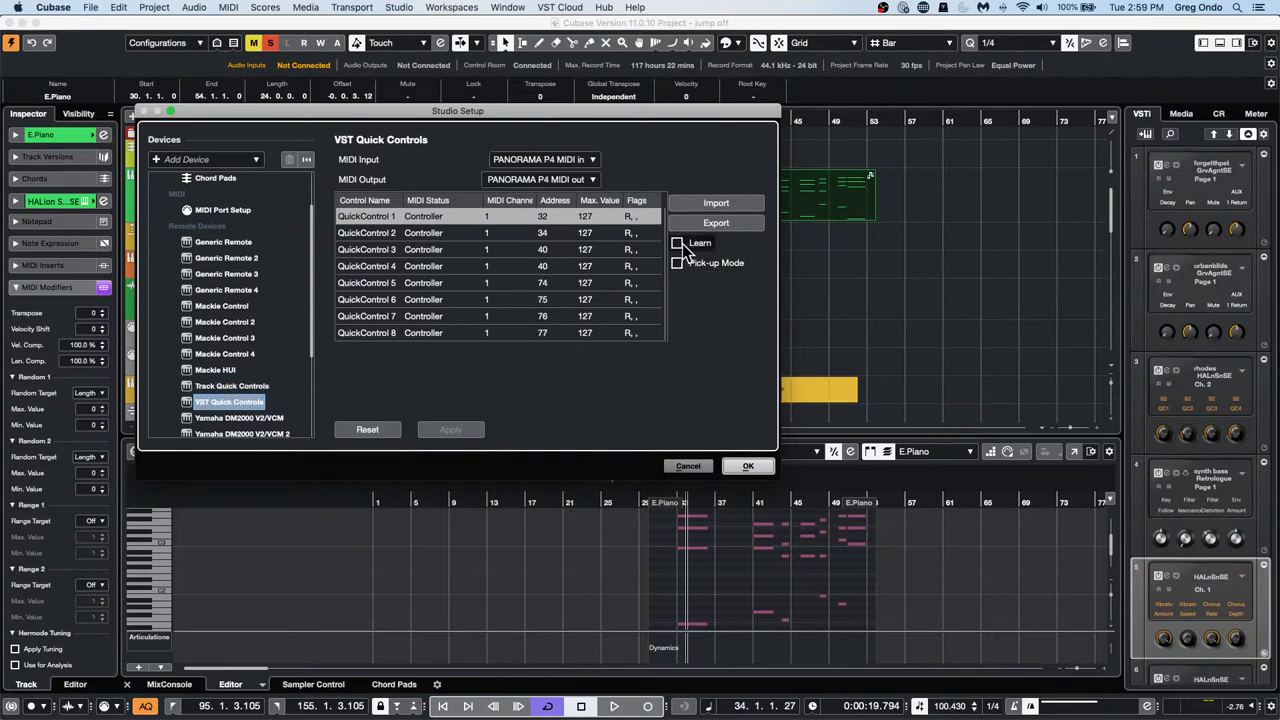
{"action": "left_click", "coordinate": [703, 467]}
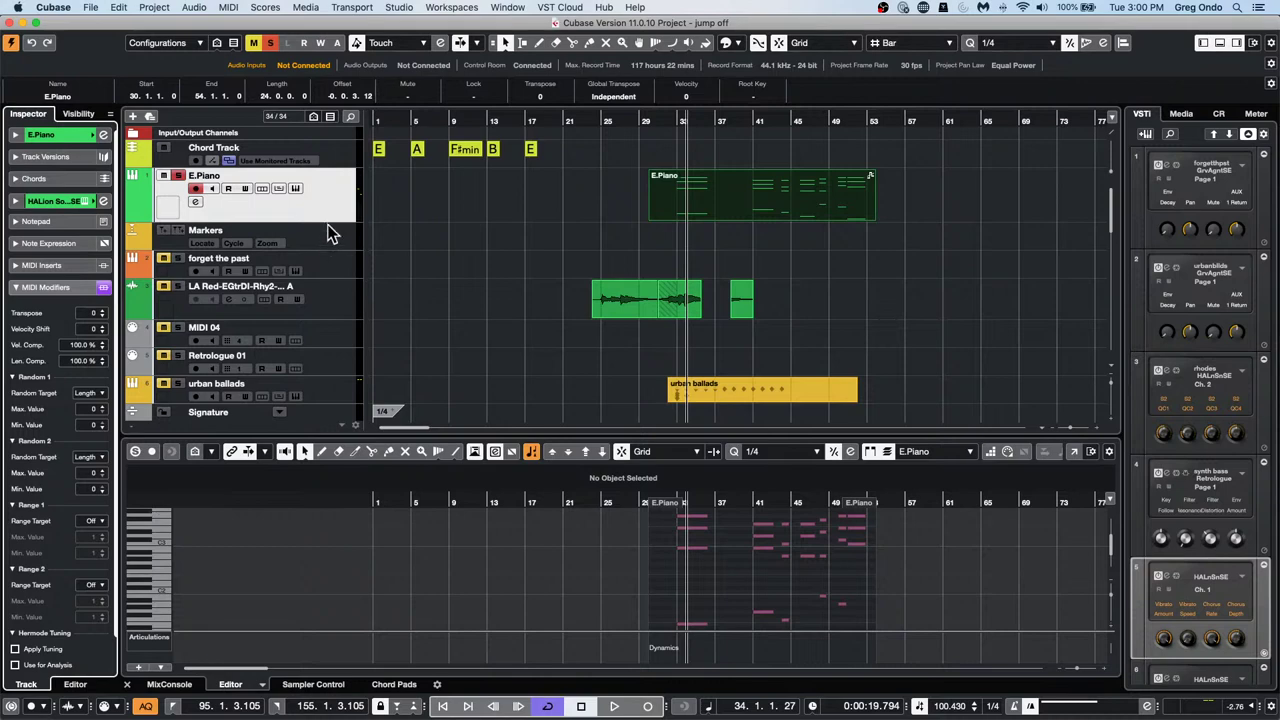
Erase the E.Piano part from the project with the Erase tool
{"action": "right_click", "coordinate": [706, 224]}
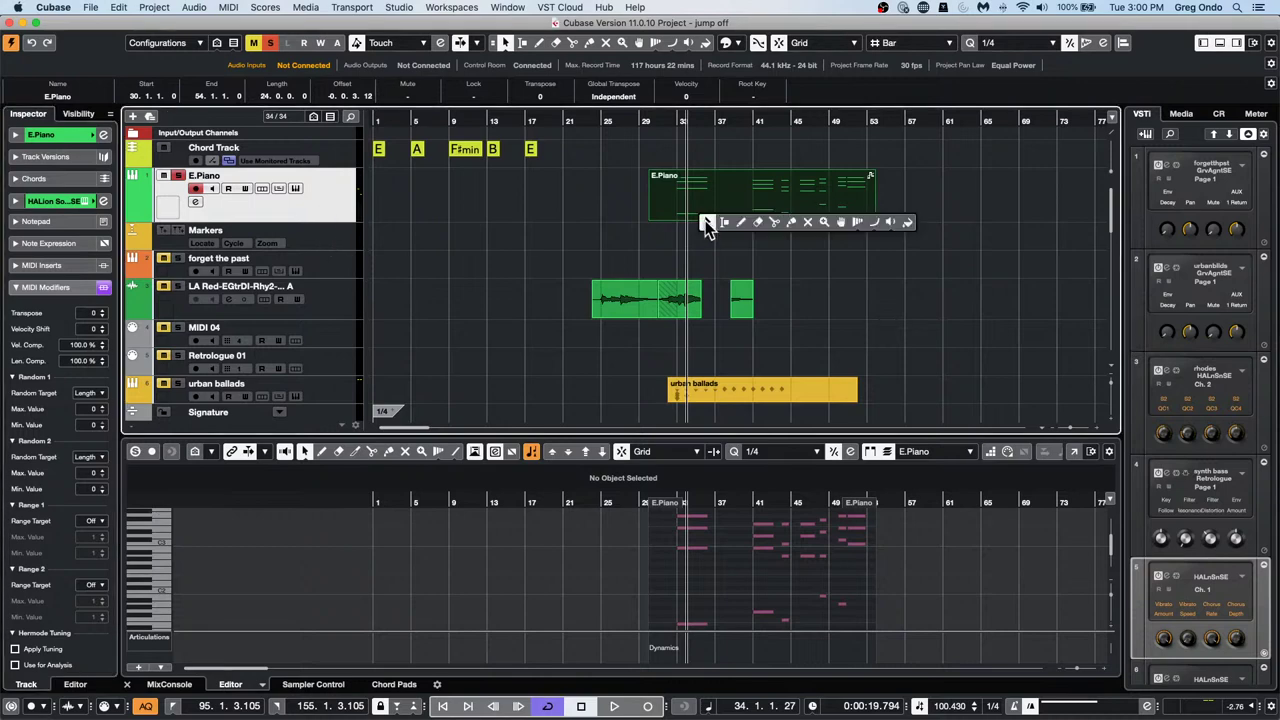
{"action": "left_click", "coordinate": [760, 224]}
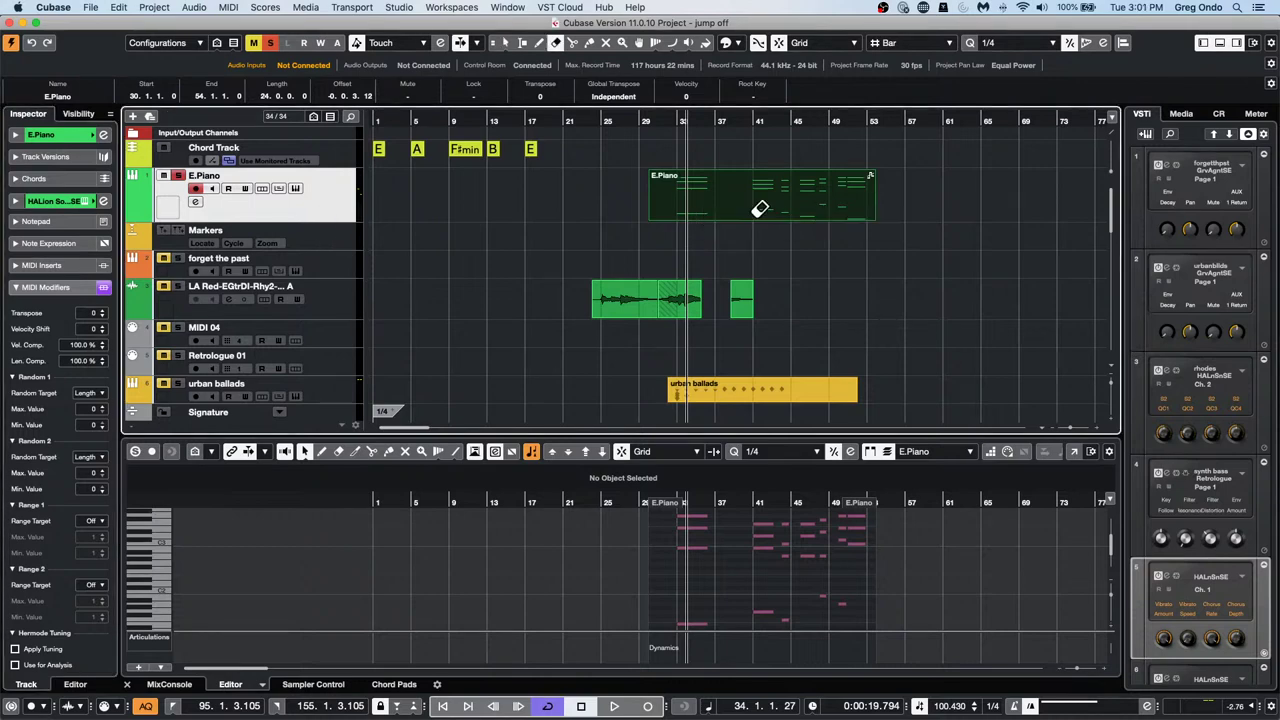
{"action": "left_click", "coordinate": [755, 200]}
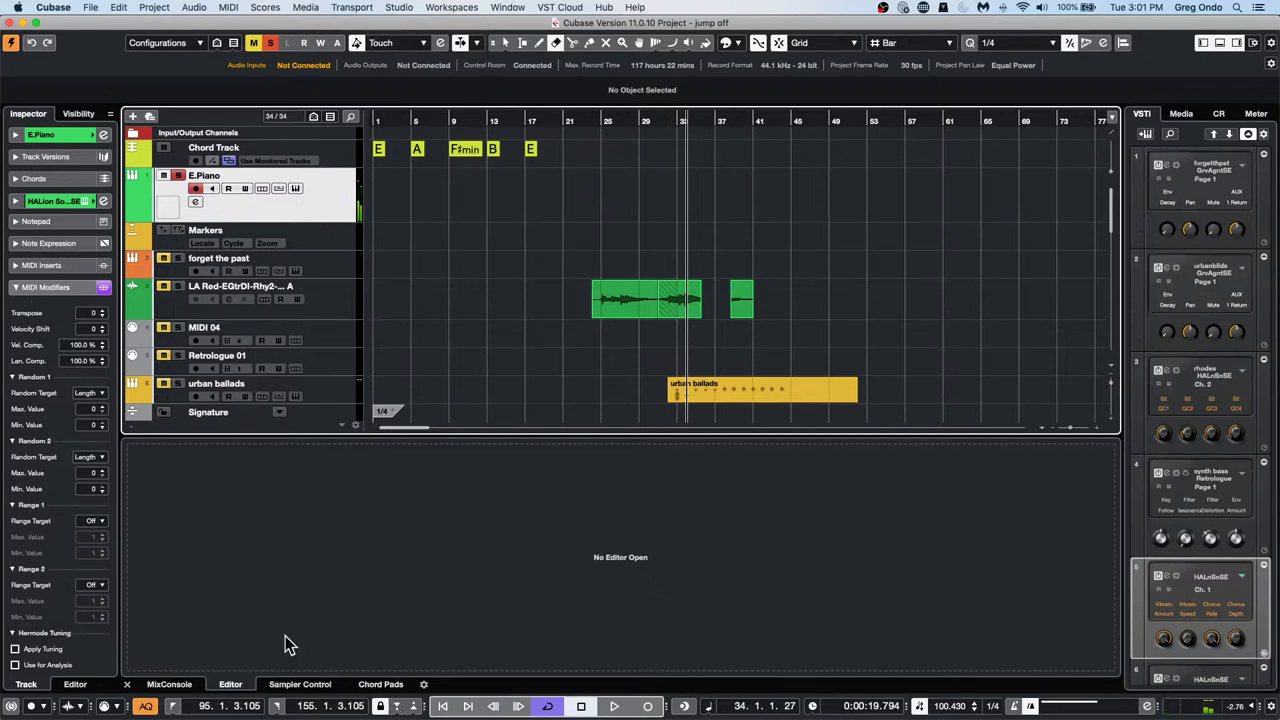
Collapse the MIDI Modifiers and load Arpache 5 in the E.Piano track's first MIDI insert slot
{"action": "left_click", "coordinate": [58, 287]}
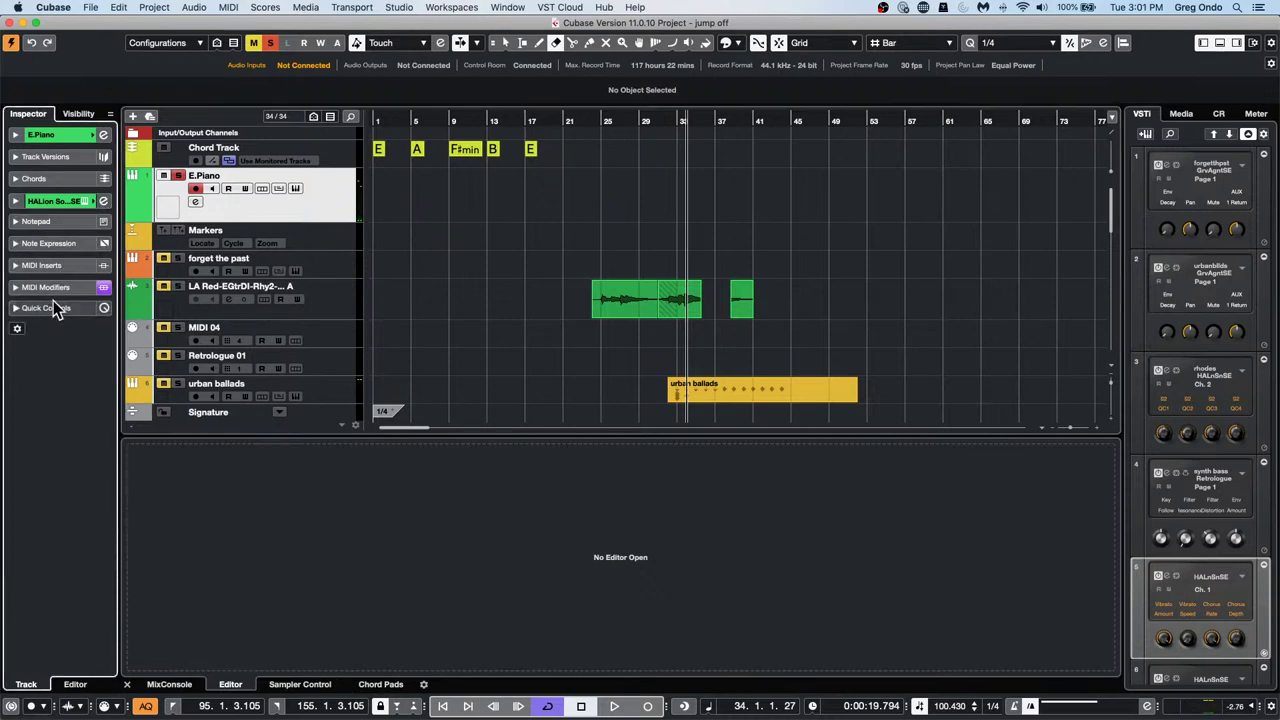
{"action": "left_click", "coordinate": [60, 265]}
{"action": "left_click", "coordinate": [66, 292]}
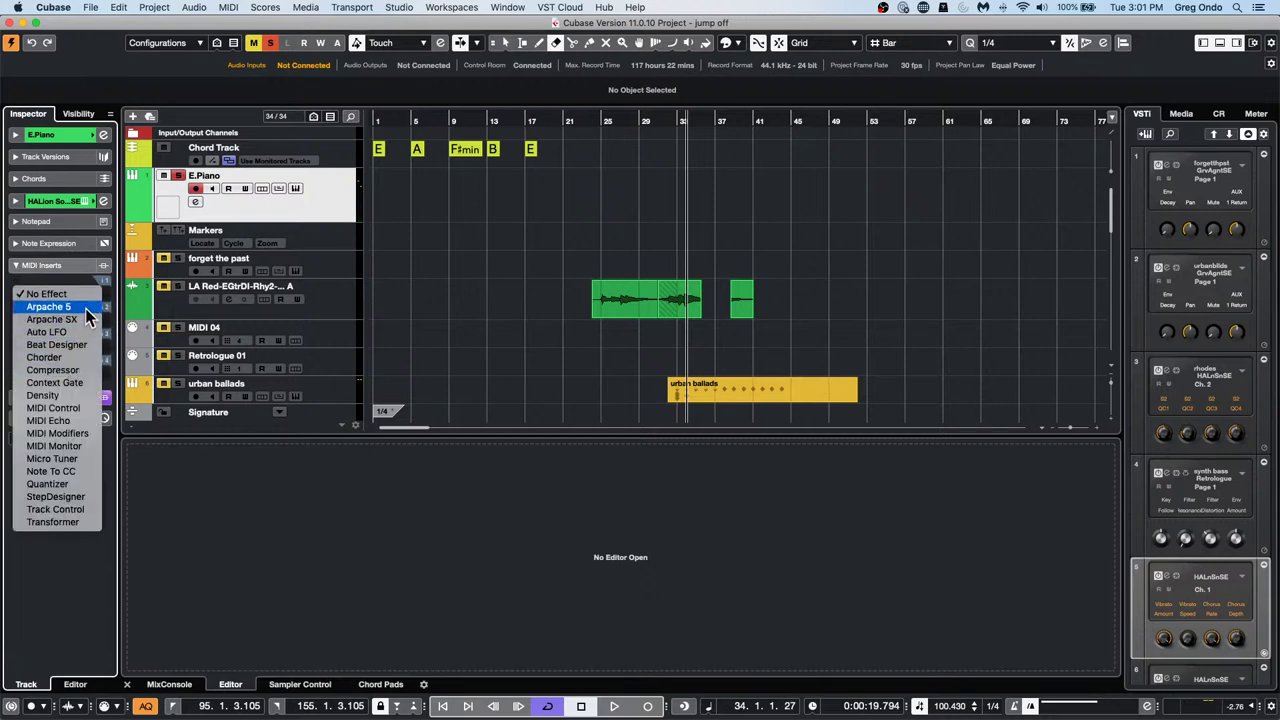
{"action": "left_click", "coordinate": [87, 310]}
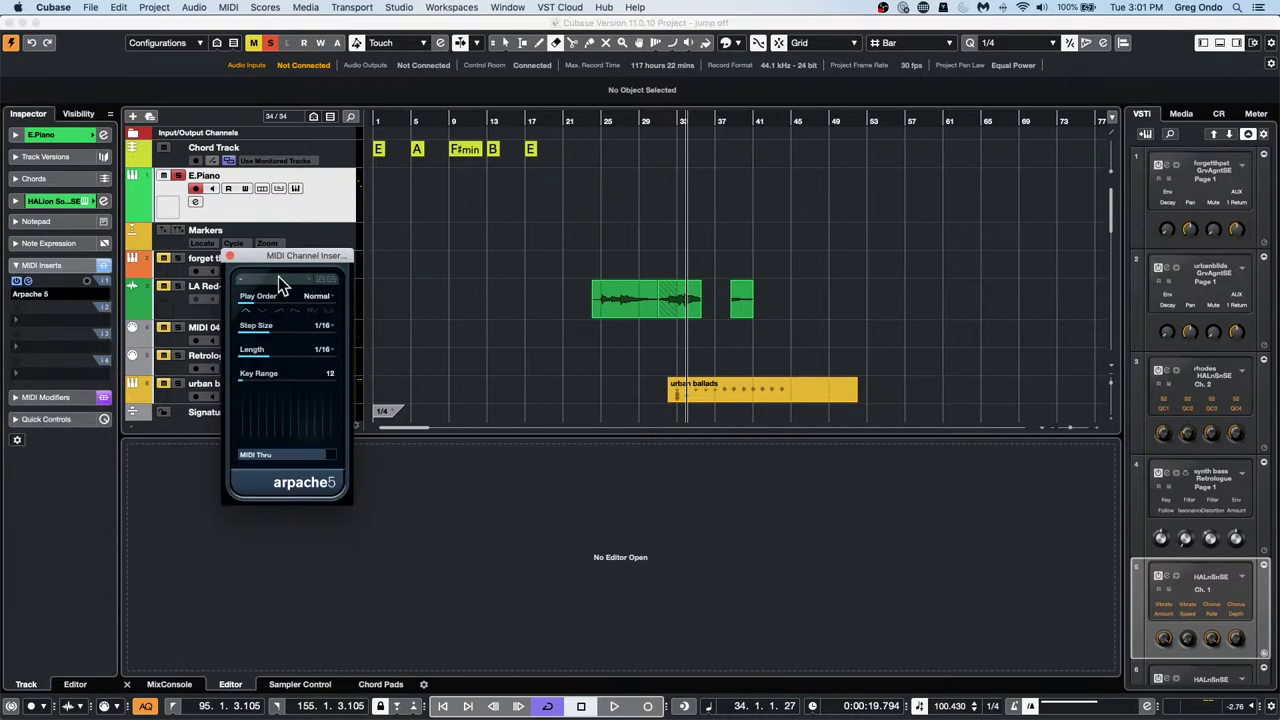
Try the Press and Hold preset in Arpache 5, switch to Seq 1 Finger, and move the plug-in window clear of the Inspector
{"action": "left_click", "coordinate": [282, 283]}
{"action": "left_click", "coordinate": [305, 305]}
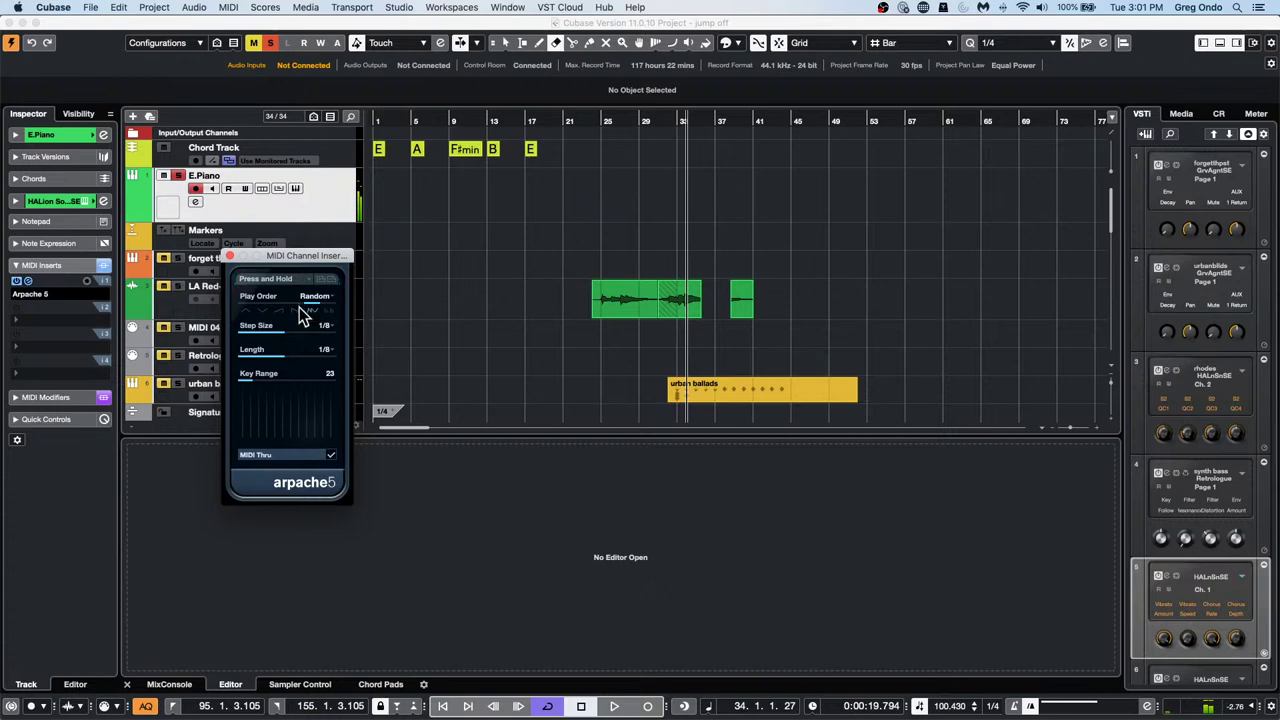
{"action": "left_click", "coordinate": [287, 280]}
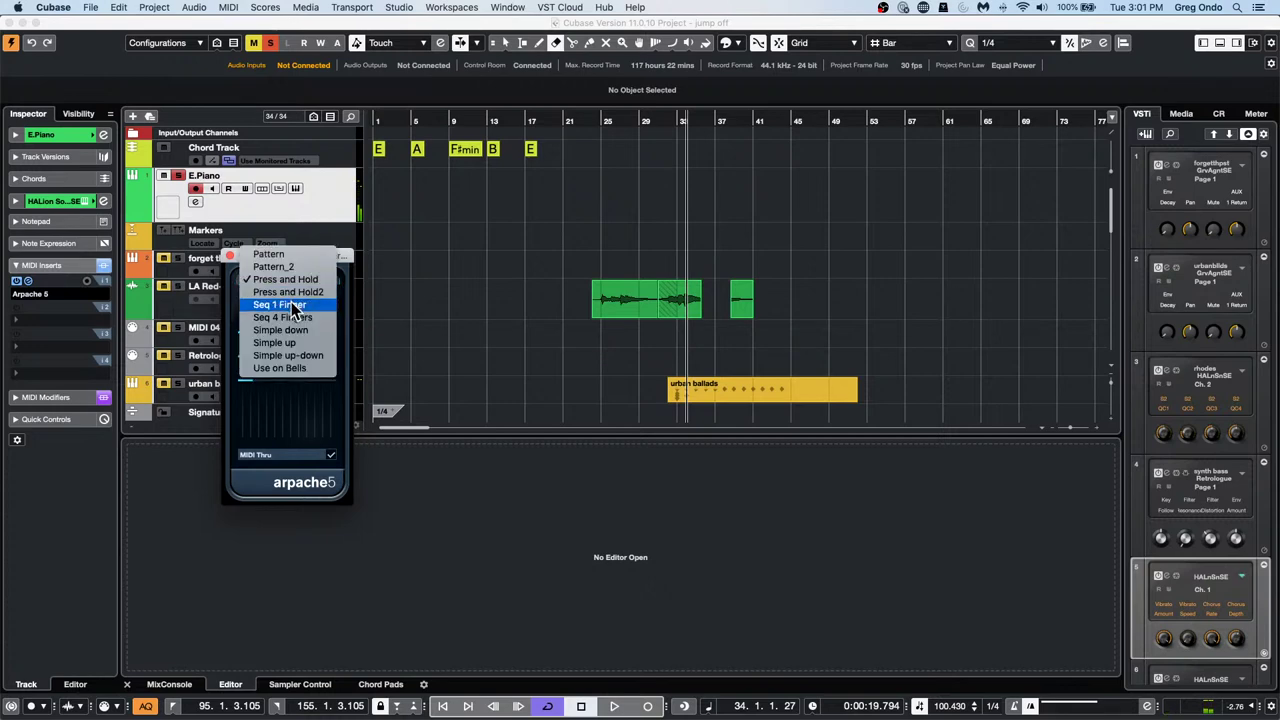
{"action": "left_click", "coordinate": [291, 305]}
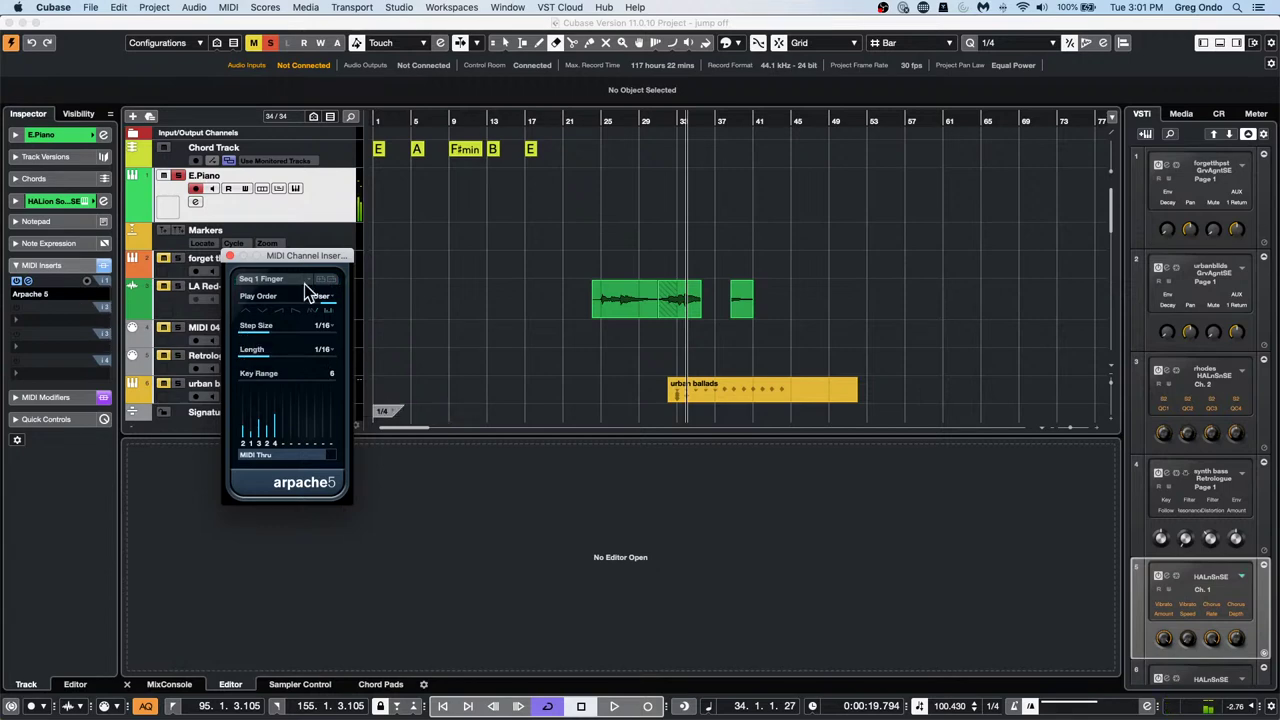
{"action": "left_click_drag", "start_coordinate": [310, 258], "coordinate": [372, 305]}
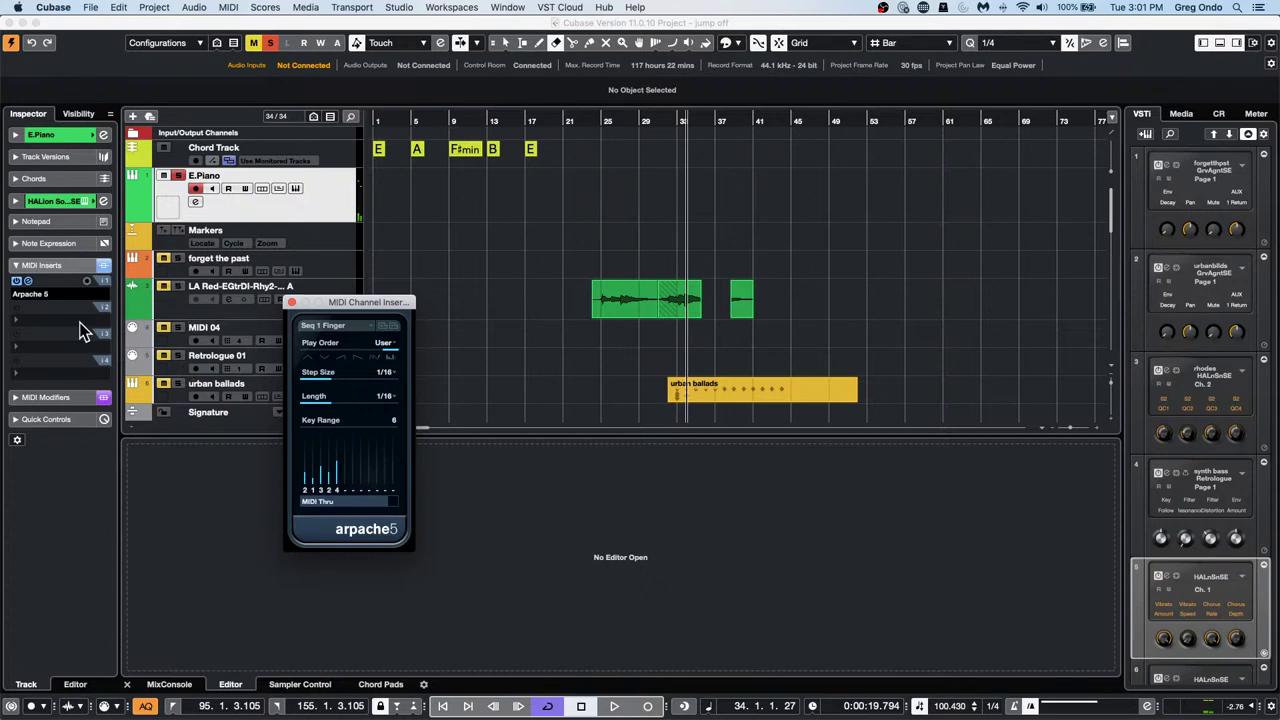
Enable recording of the first MIDI insert's output and record a new E.Piano part from bar 35 to bar 54
{"action": "left_click", "coordinate": [87, 283]}
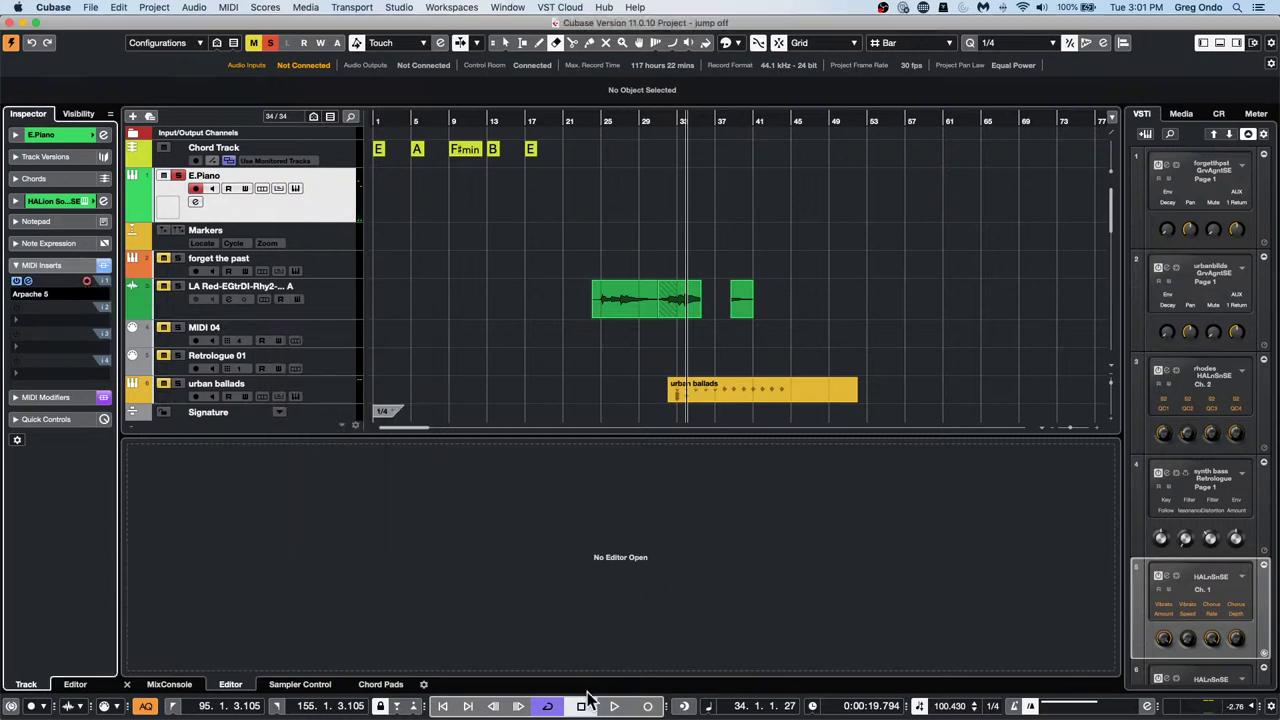
{"action": "left_click", "coordinate": [647, 706]}
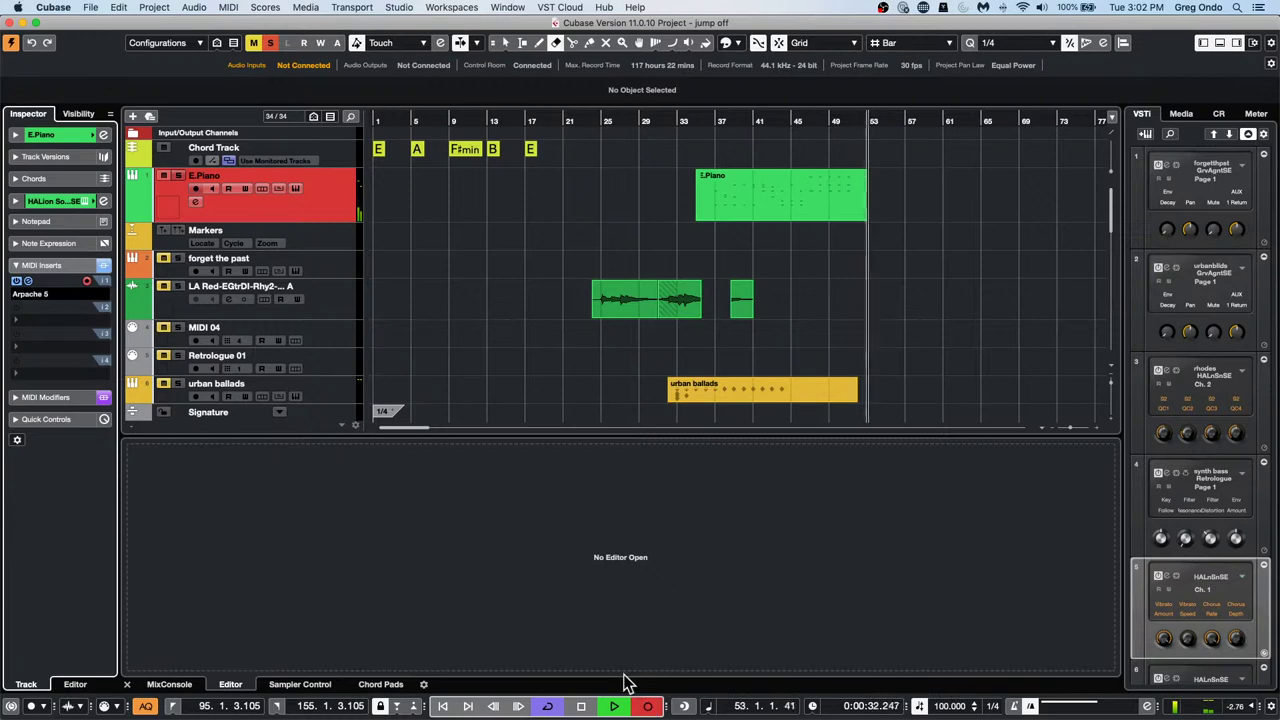
{"action": "key", "text": "space"}
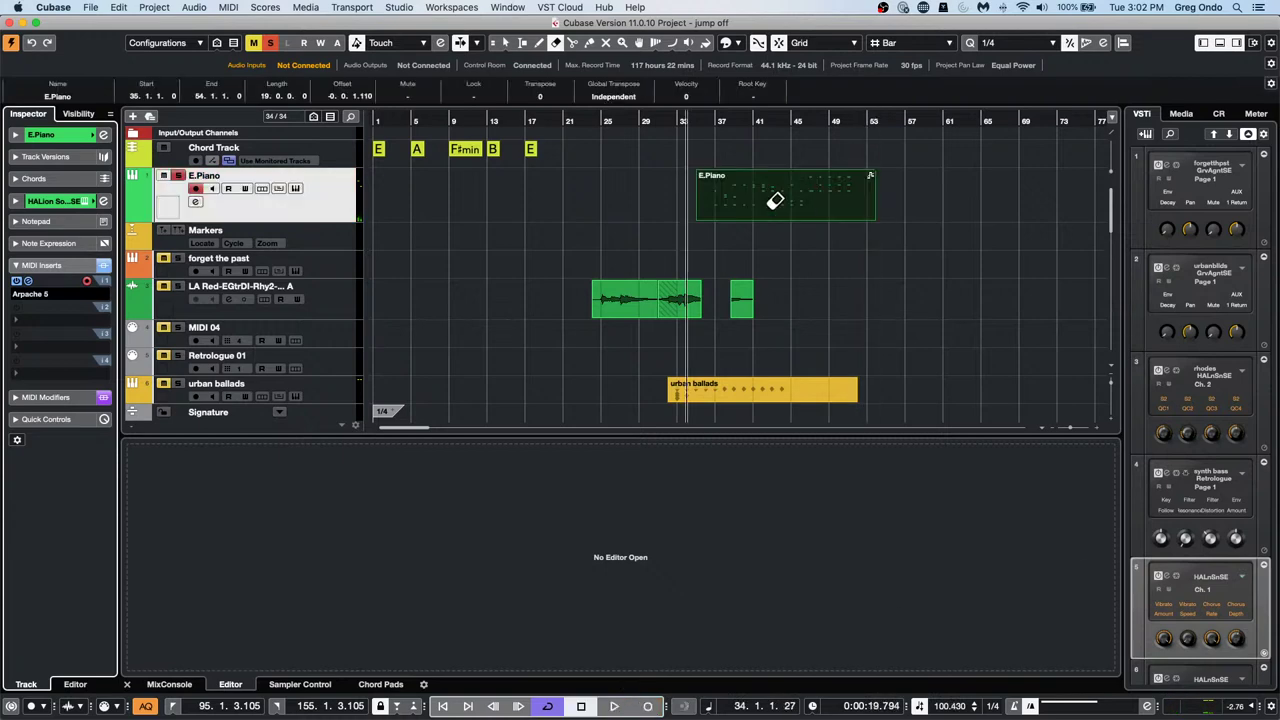
Open the recorded E.Piano part in the Key Editor, examine its notes around bar 37, and return to the track's MIDI Inserts
{"action": "key", "text": "1"}
{"action": "double_click", "coordinate": [775, 215]}
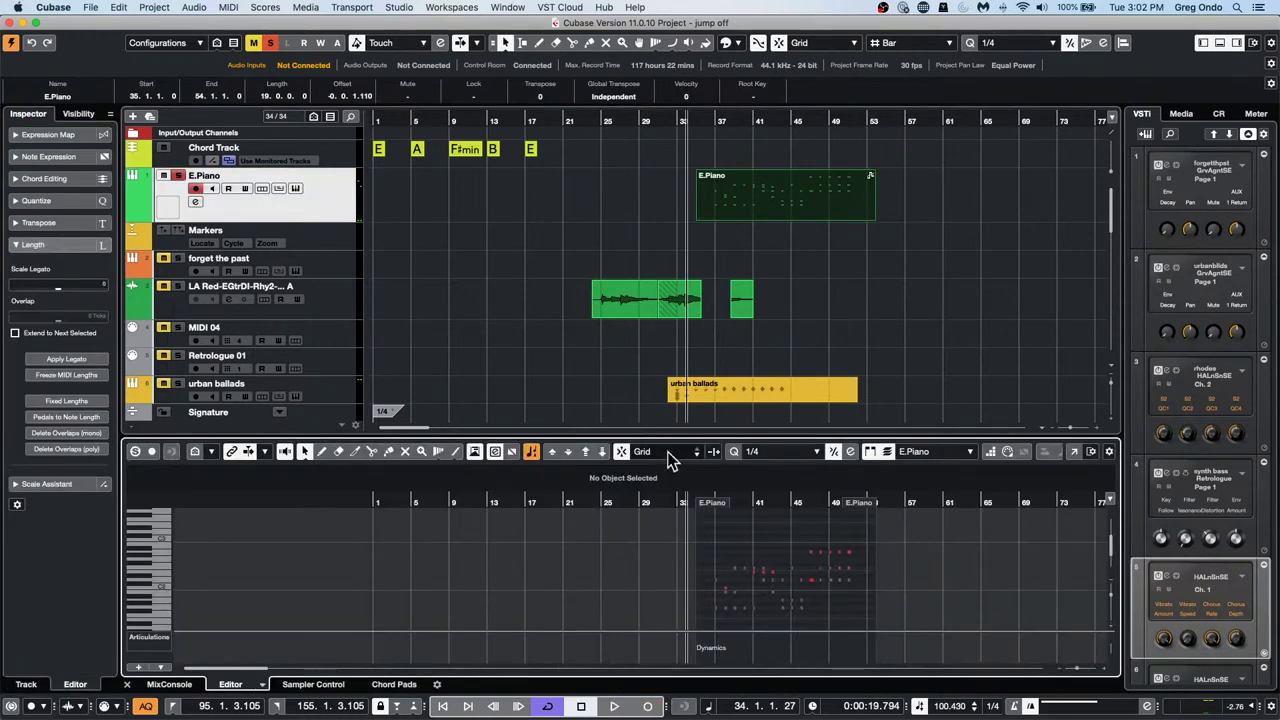
{"action": "left_click_drag", "start_coordinate": [733, 500], "coordinate": [712, 528]}
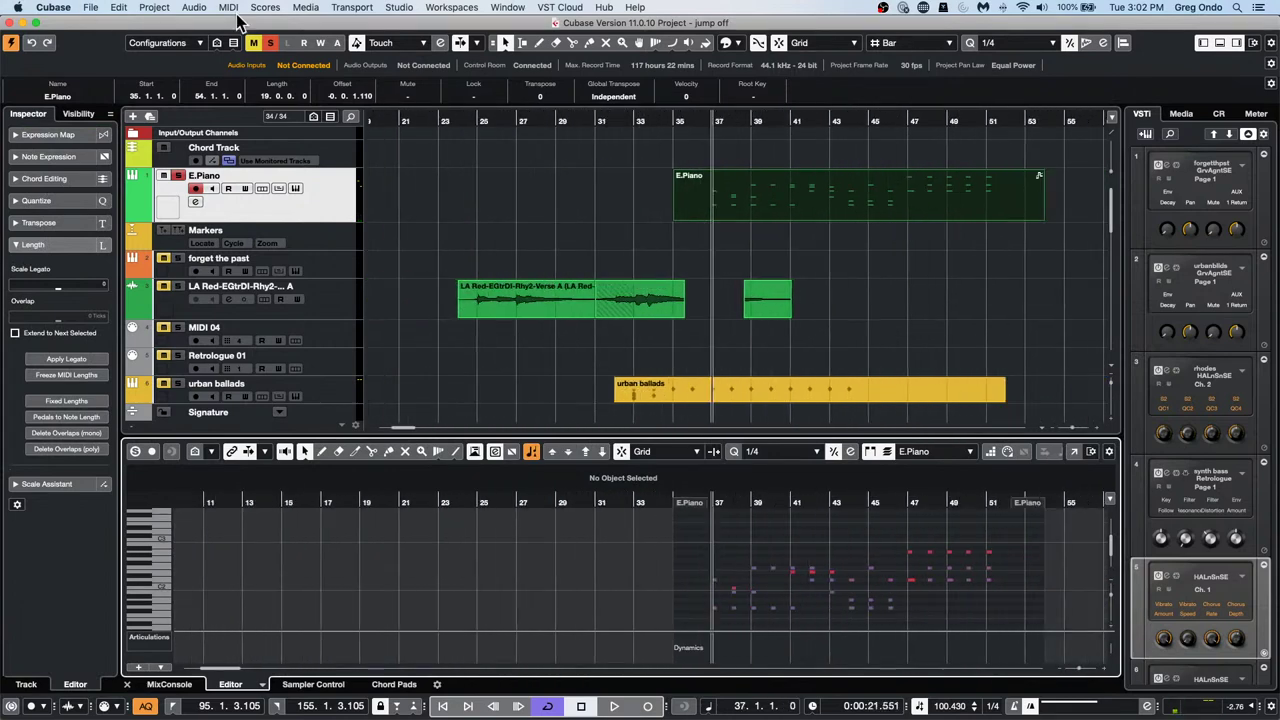
{"action": "left_click", "coordinate": [313, 205]}
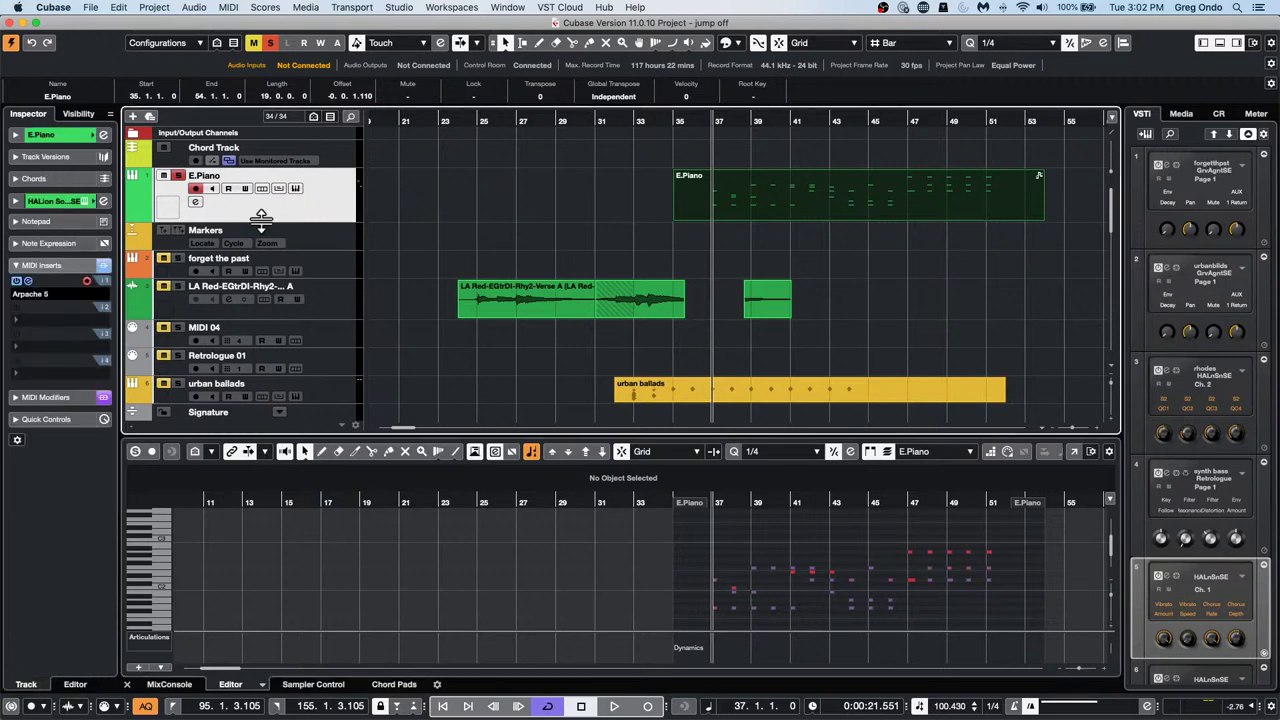
{"action": "left_click", "coordinate": [88, 283]}
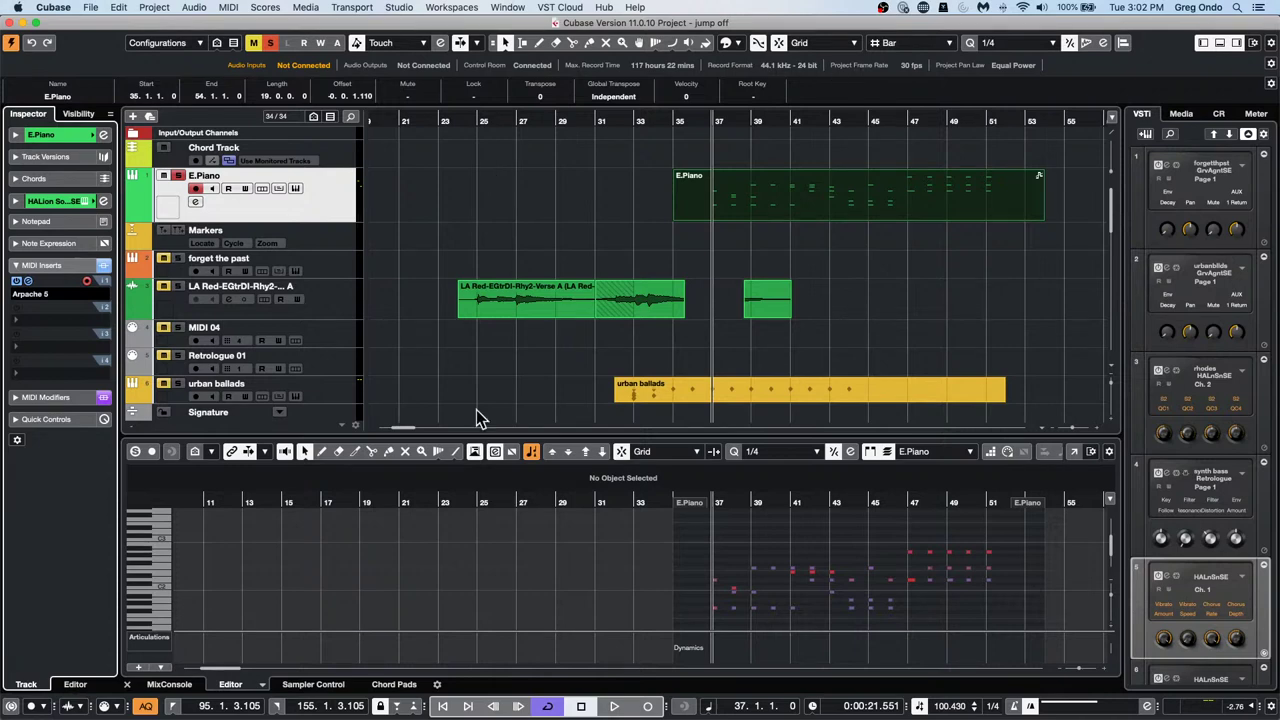
Switch to Zoom, start the scheduled Club Cubase meeting in full screen and join it with computer audio
{"action": "mouse_move", "coordinate": [500, 712]}
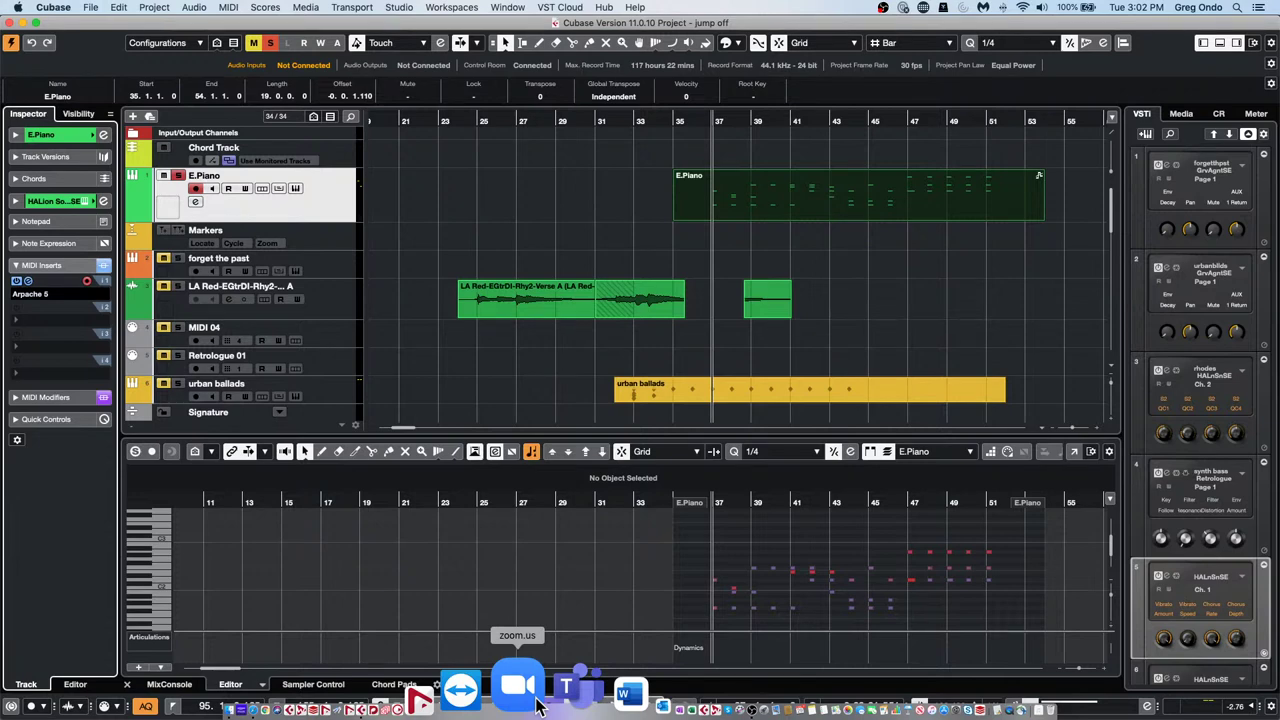
{"action": "key", "text": "Tab"}
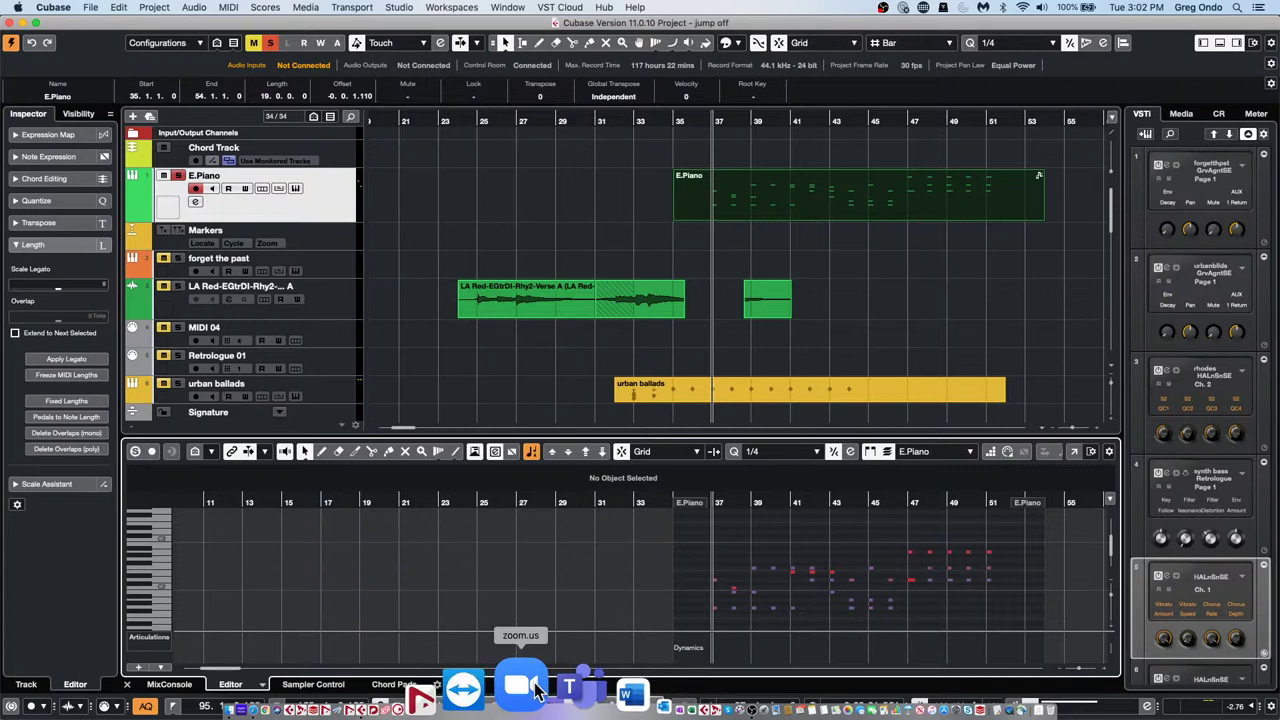
{"action": "left_click", "coordinate": [533, 688]}
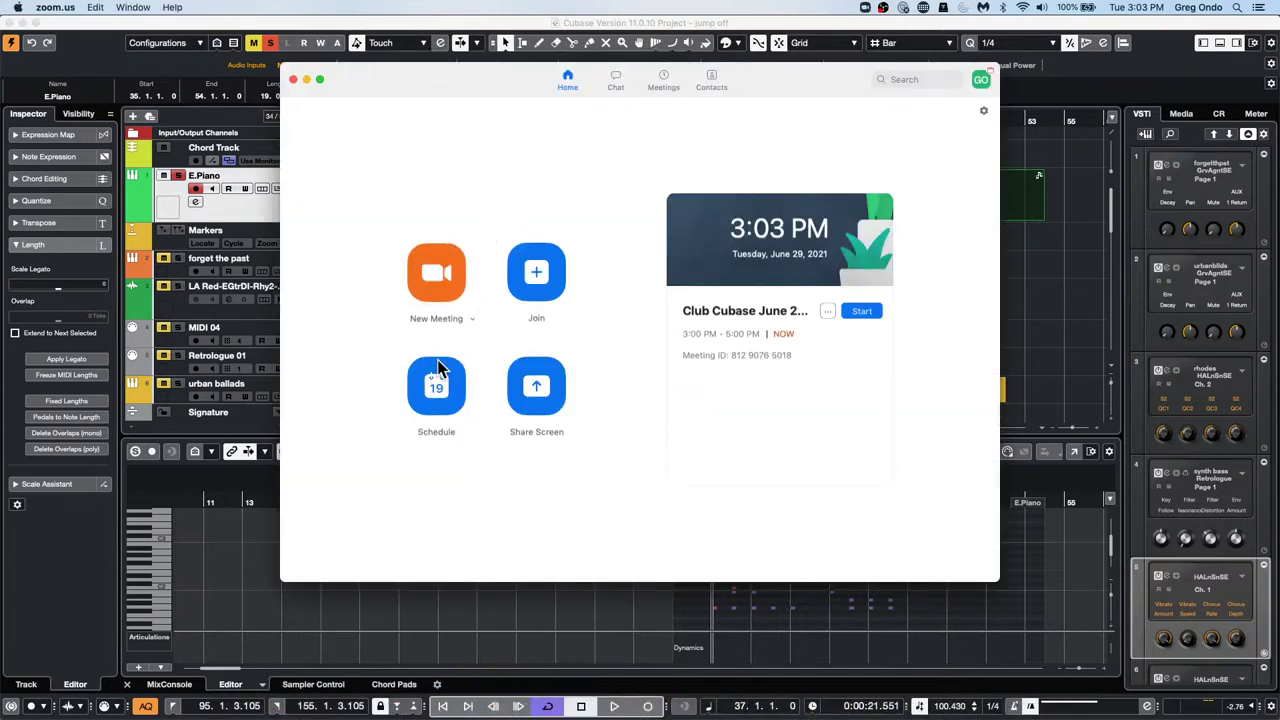
{"action": "left_click", "coordinate": [662, 82]}
{"action": "left_click", "coordinate": [568, 236]}
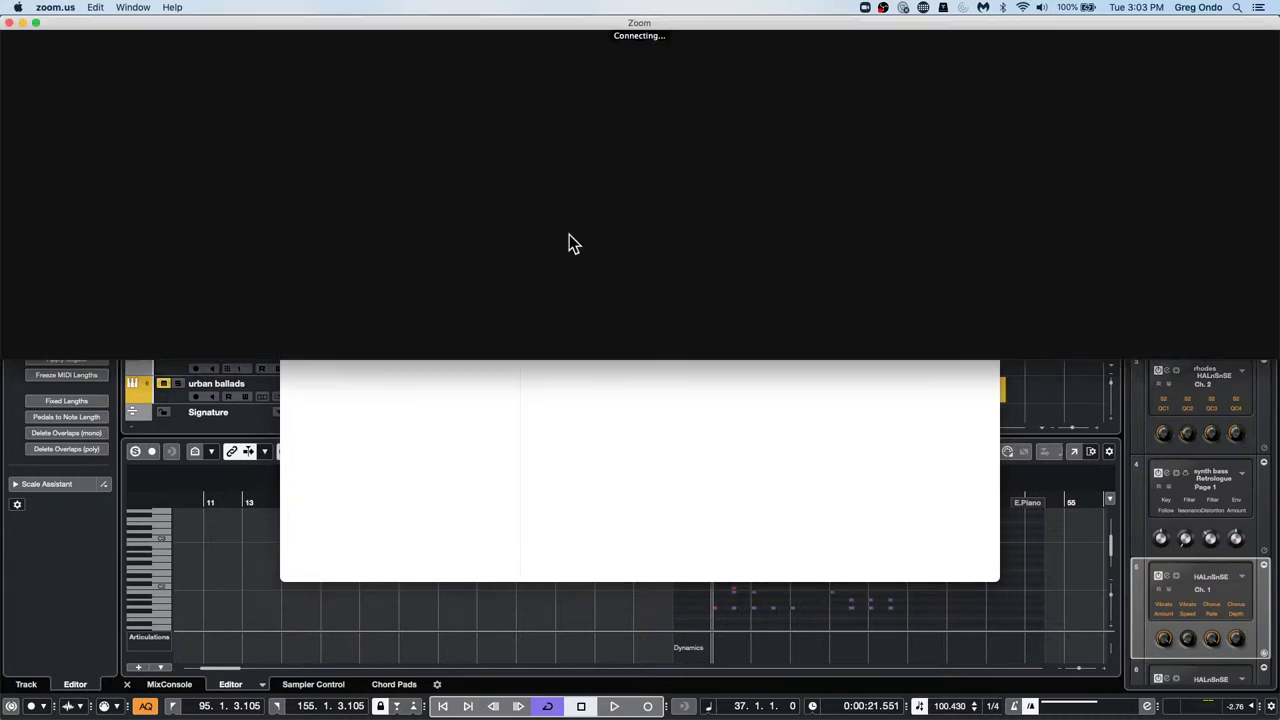
{"action": "left_click", "coordinate": [35, 22]}
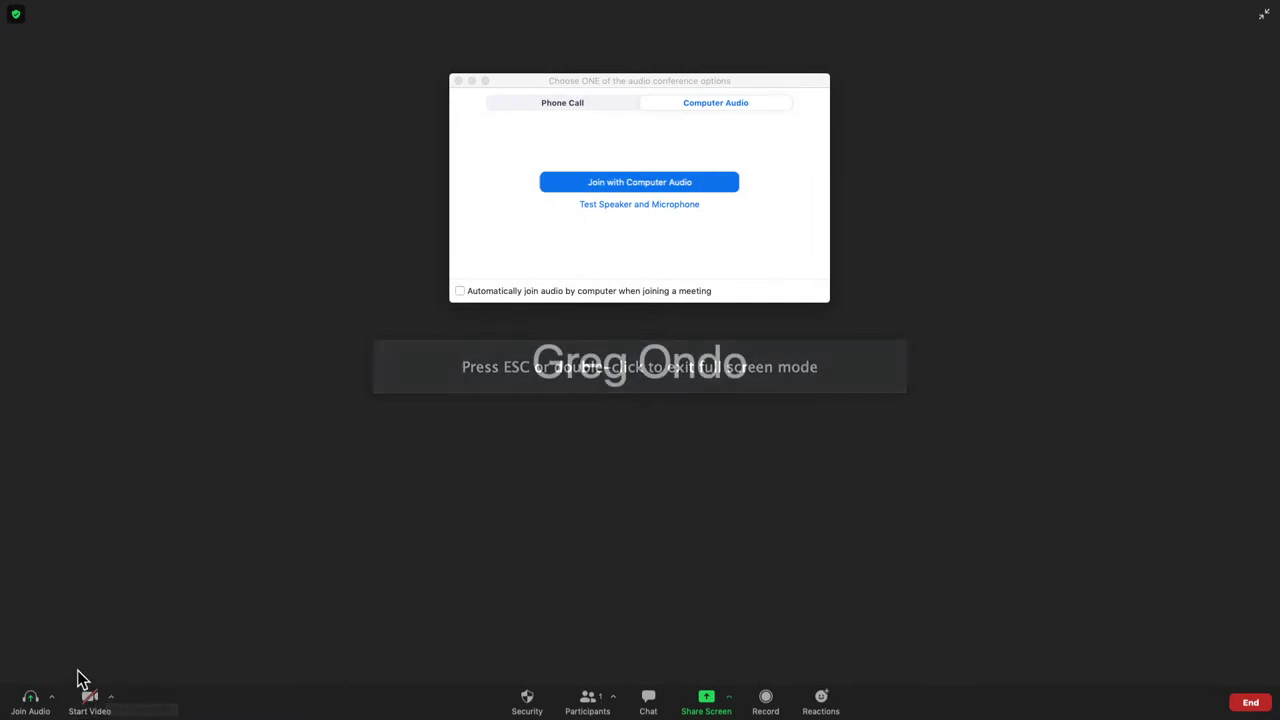
{"action": "left_click", "coordinate": [636, 184]}
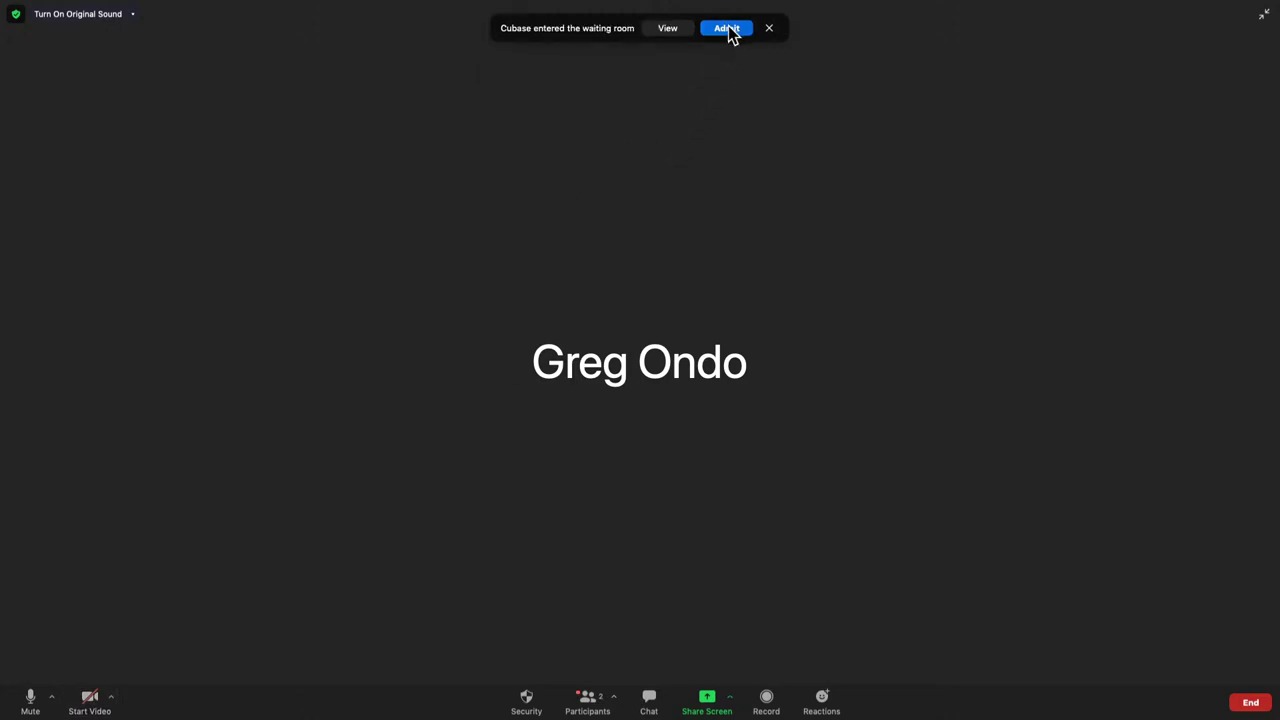
Admit the first two waiting participants individually, and the three others listed in the meeting's waiting room
{"action": "left_click", "coordinate": [728, 29]}
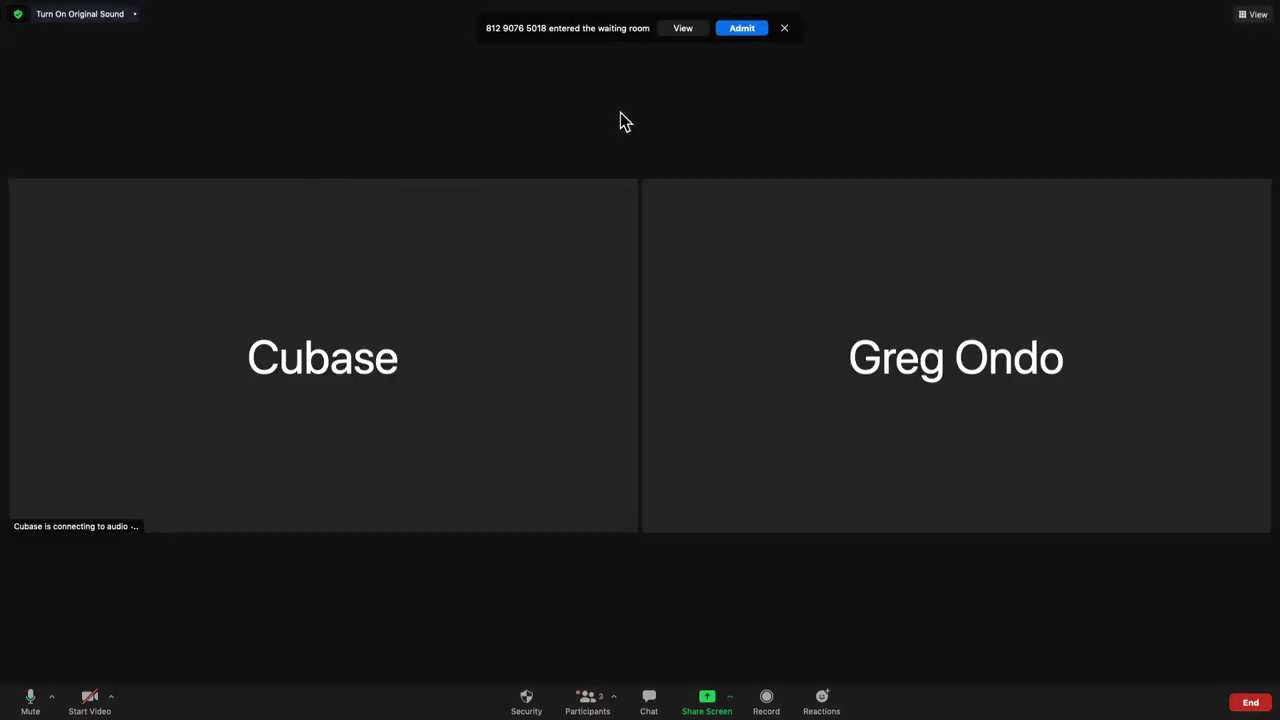
{"action": "left_click", "coordinate": [739, 30]}
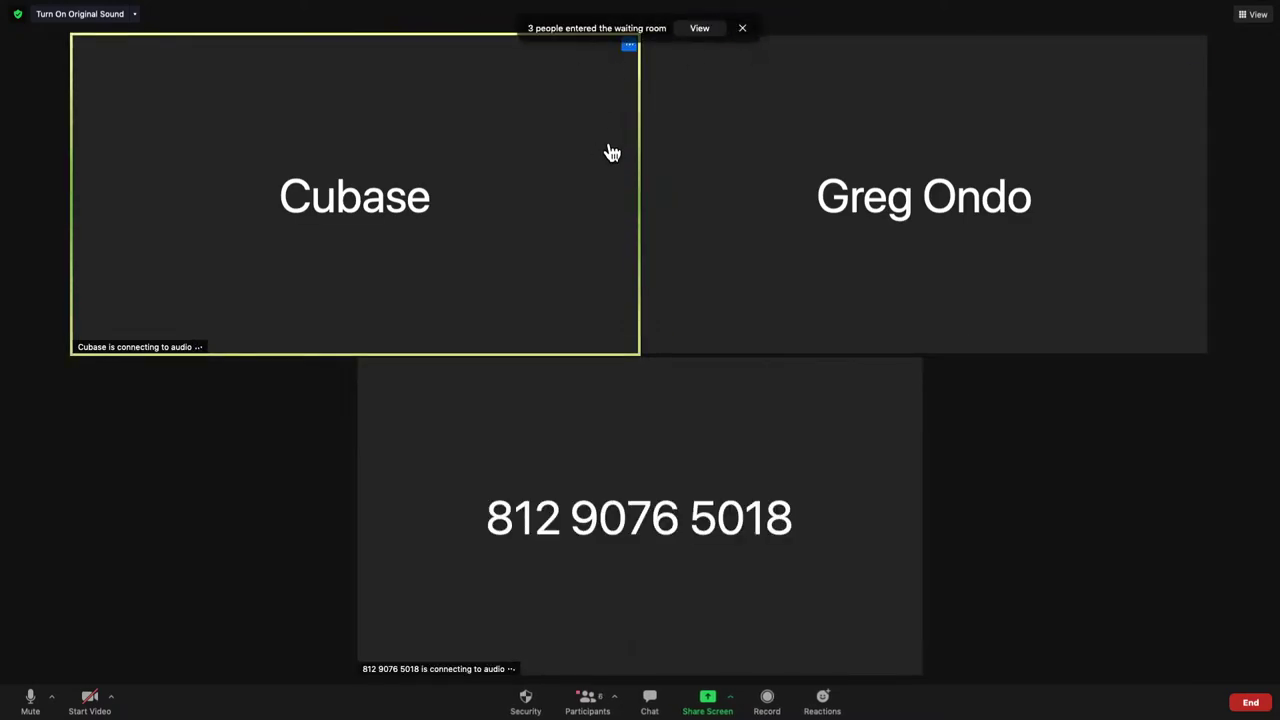
{"action": "left_click", "coordinate": [701, 30]}
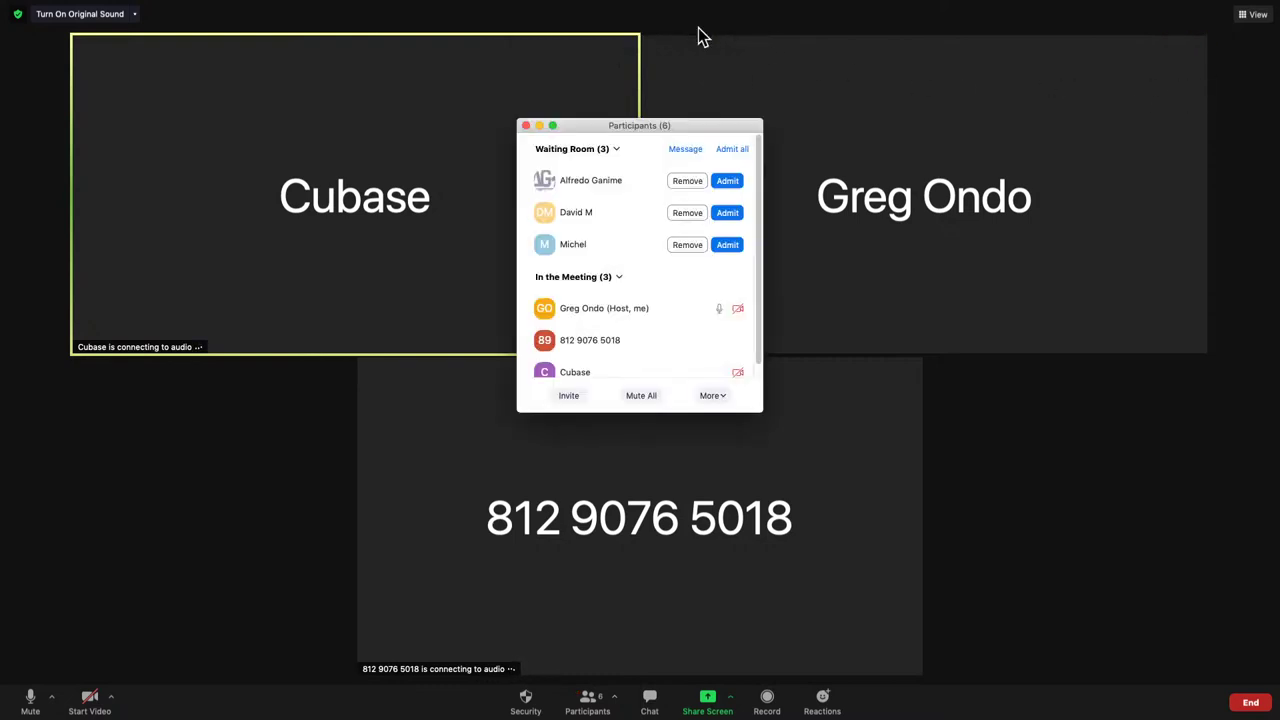
{"action": "left_click", "coordinate": [728, 245]}
{"action": "left_click", "coordinate": [727, 213]}
{"action": "left_click", "coordinate": [727, 181]}
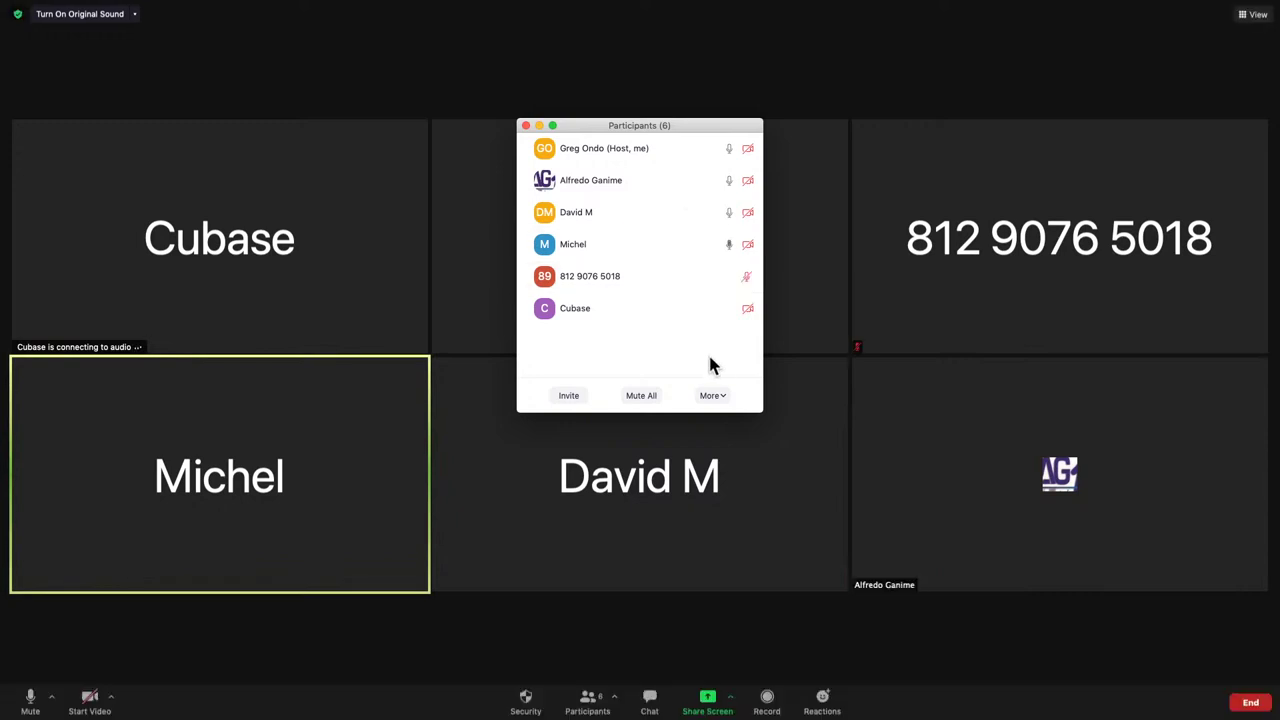
Mute the host's microphone and admit the two further participants from the waiting room
{"action": "left_click", "coordinate": [31, 702]}
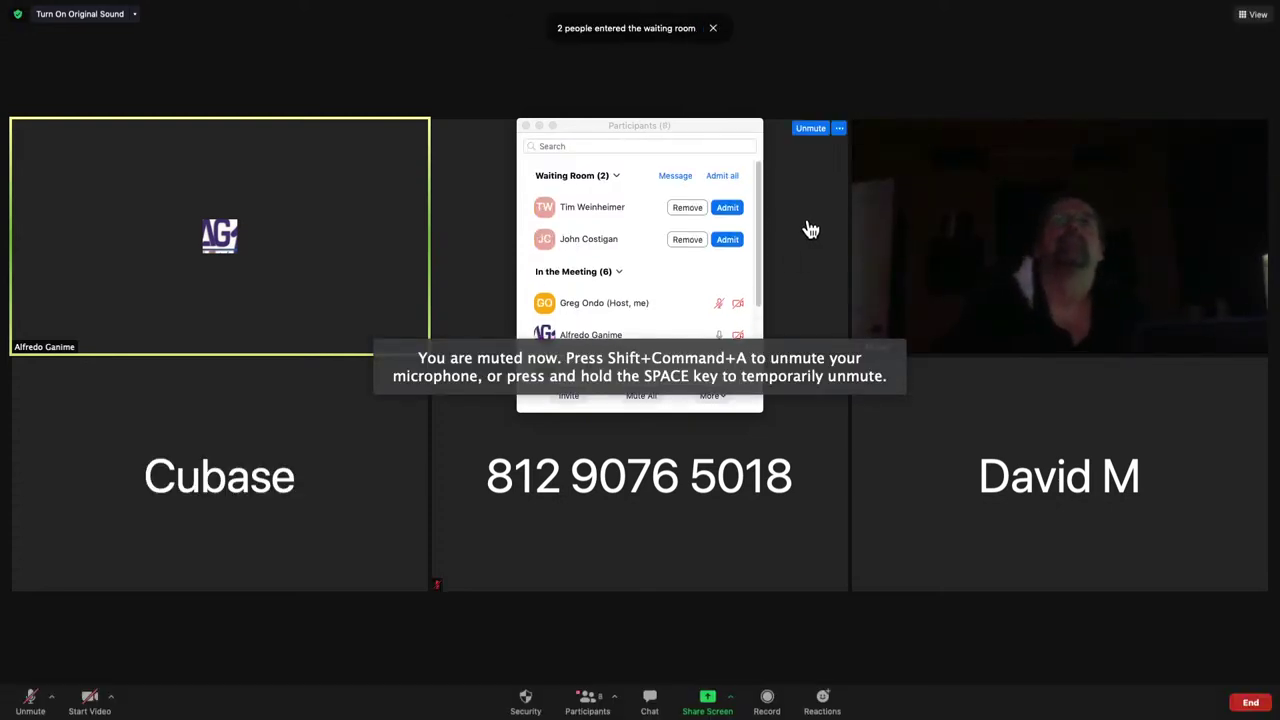
{"action": "left_click", "coordinate": [727, 239]}
{"action": "left_click", "coordinate": [727, 207]}
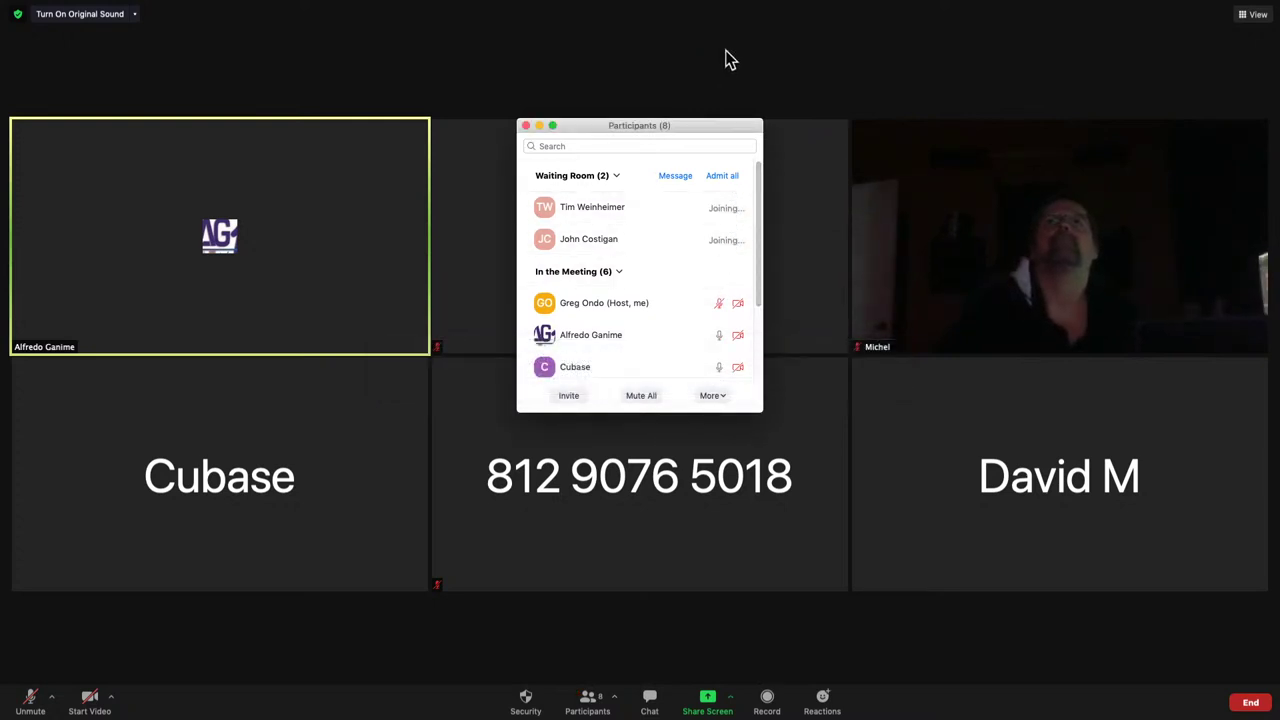